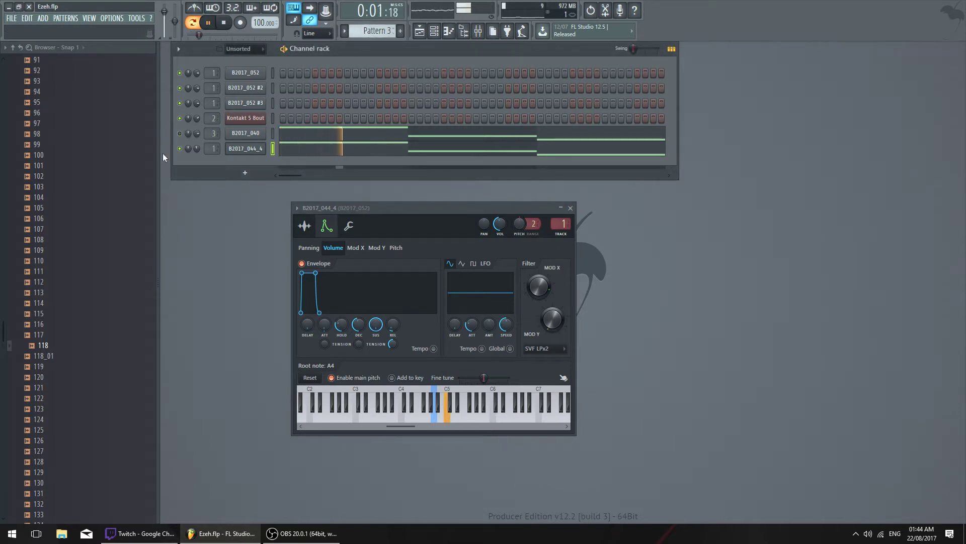
# Compare the B2017_040 and B2017_044_4 channels in Pattern 3 by muting one at a time during playback
pyautogui.click(180, 149)
pyautogui.click(245, 134)
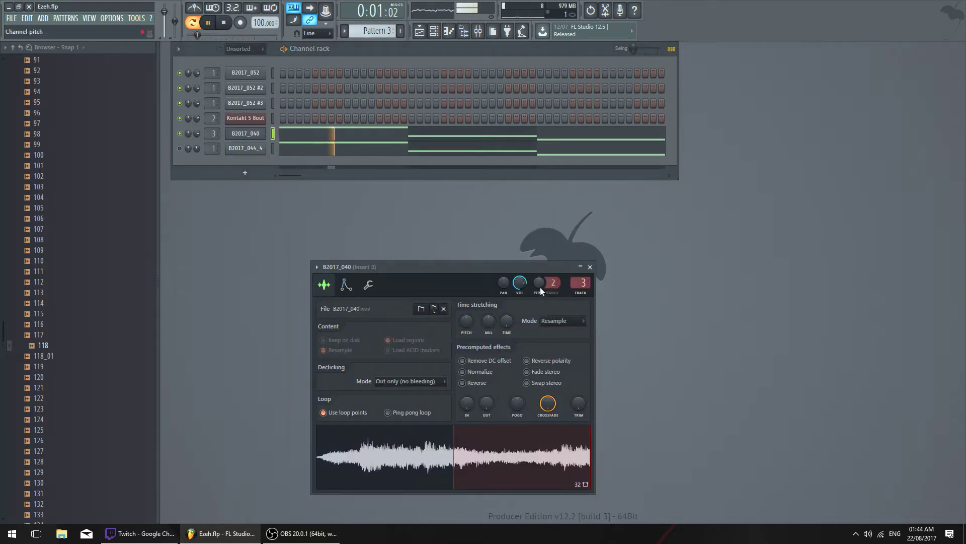
pyautogui.moveTo(481, 268); pyautogui.dragTo(469, 222)
pyautogui.click(180, 149)
pyautogui.press('space')
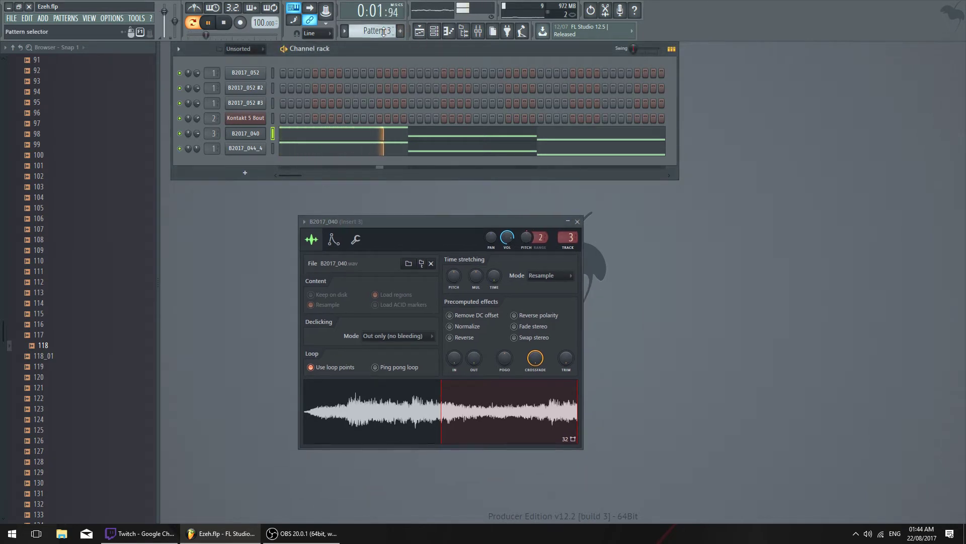
# Copy the B2017_044_4 notes from Pattern 1 into Pattern 2 and play the pattern
pyautogui.scroll(2, 377, 31)
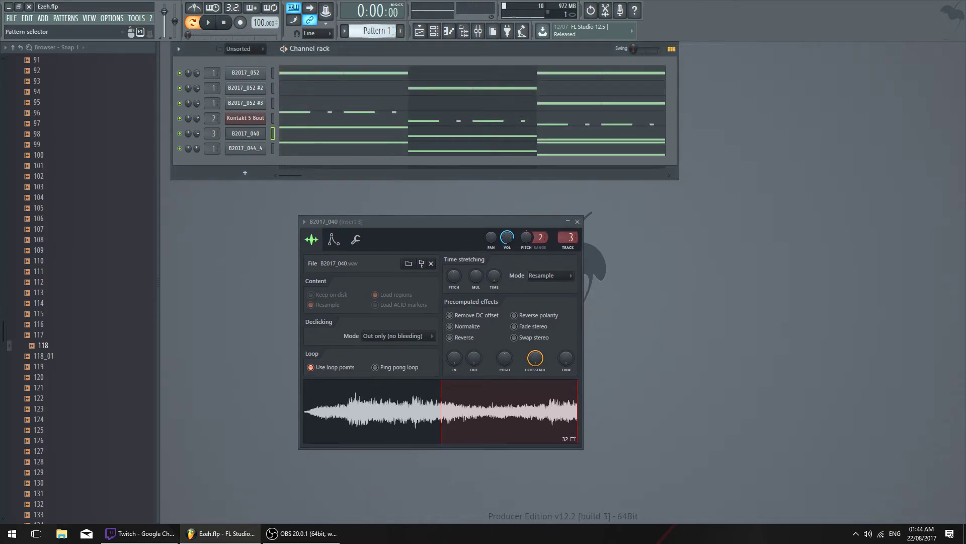
pyautogui.scroll(-1, 380, 31)
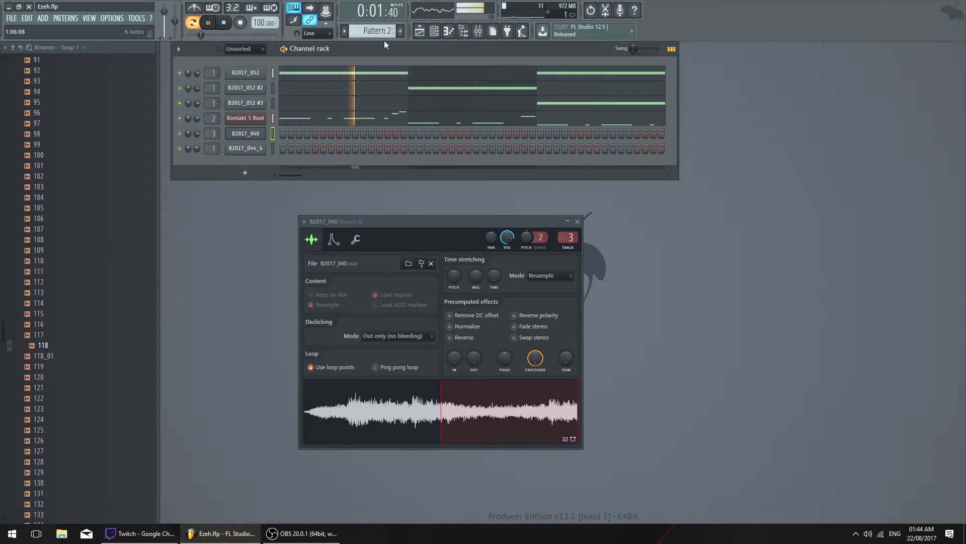
pyautogui.press('space')
pyautogui.scroll(1, 377, 31)
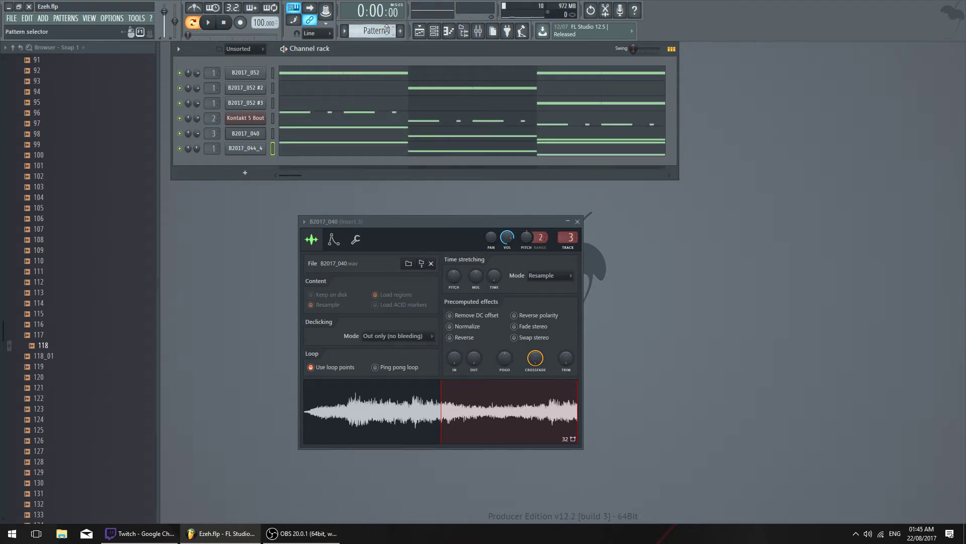
pyautogui.scroll(-1, 387, 30)
pyautogui.press('space')
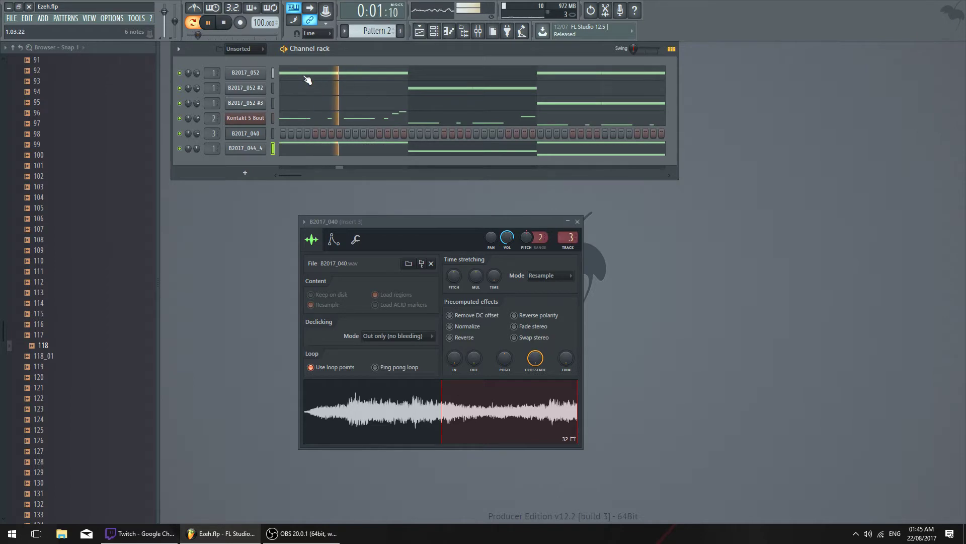
# Open the B2017_044_4 channel settings and set the root note to A3
pyautogui.click(260, 149)
pyautogui.press('space')
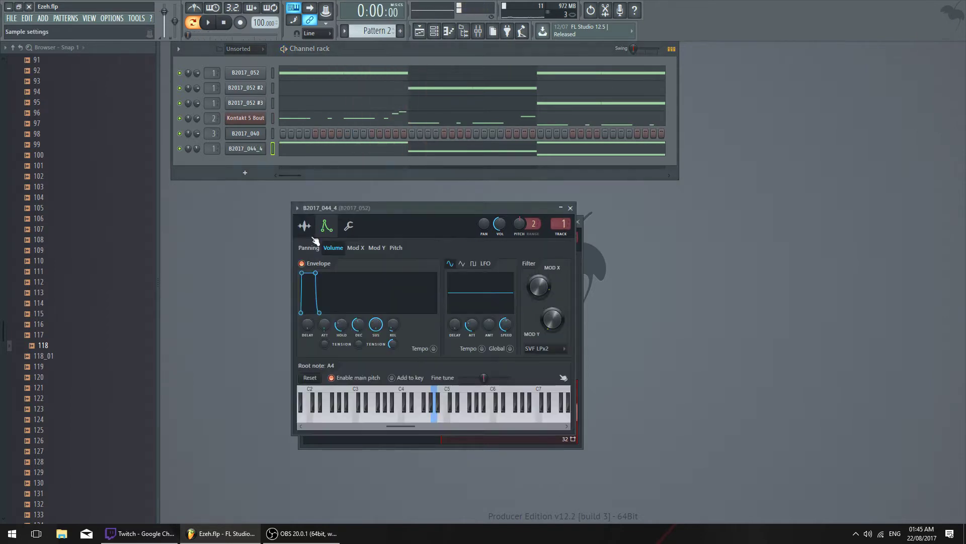
pyautogui.moveTo(370, 211); pyautogui.dragTo(468, 187)
pyautogui.click(433, 229)
pyautogui.click(577, 221)
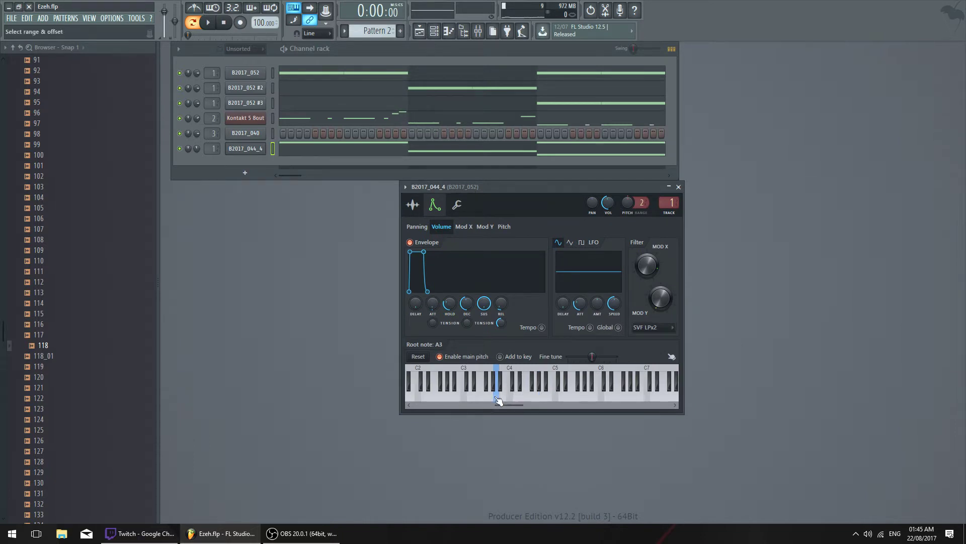
pyautogui.press('space')
pyautogui.press('space')
# Play Pattern 2, restore the B2017_044_4 root note to A4 and close its channel settings
pyautogui.moveTo(577, 186); pyautogui.dragTo(494, 224)
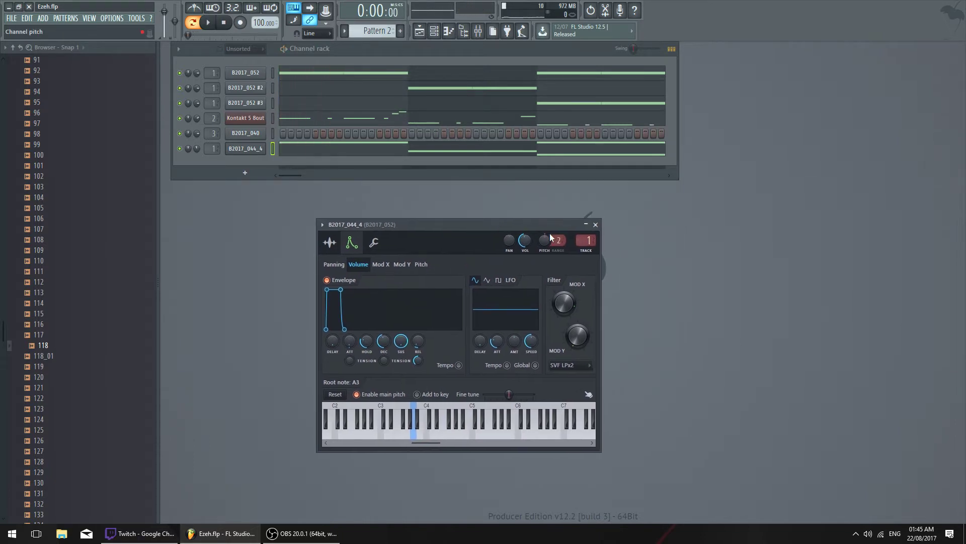
pyautogui.press('space')
pyautogui.press('space')
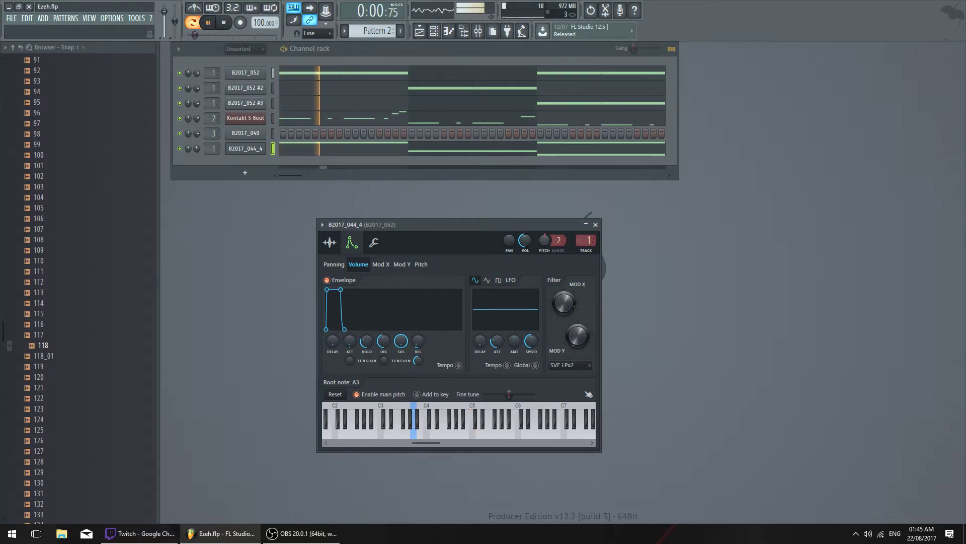
pyautogui.moveTo(546, 227); pyautogui.dragTo(543, 213)
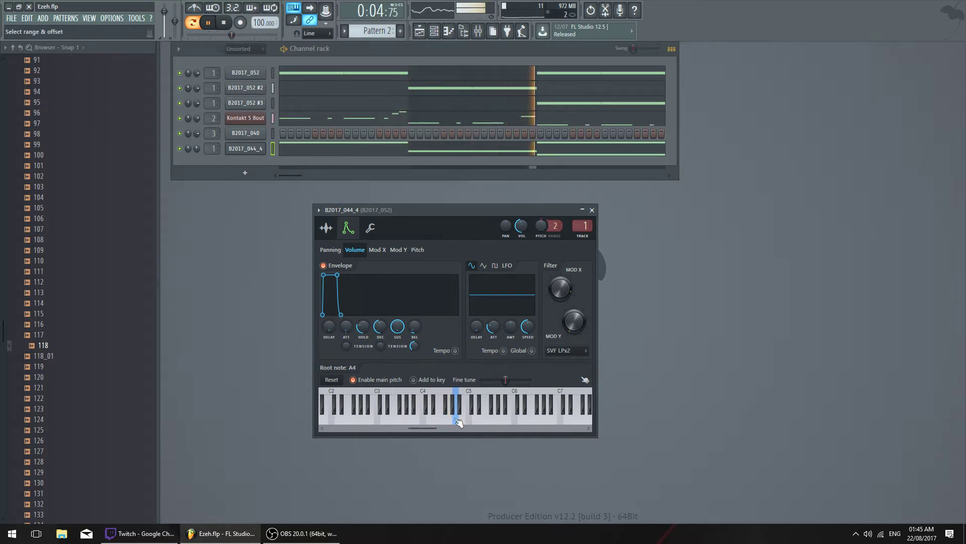
pyautogui.click(592, 209)
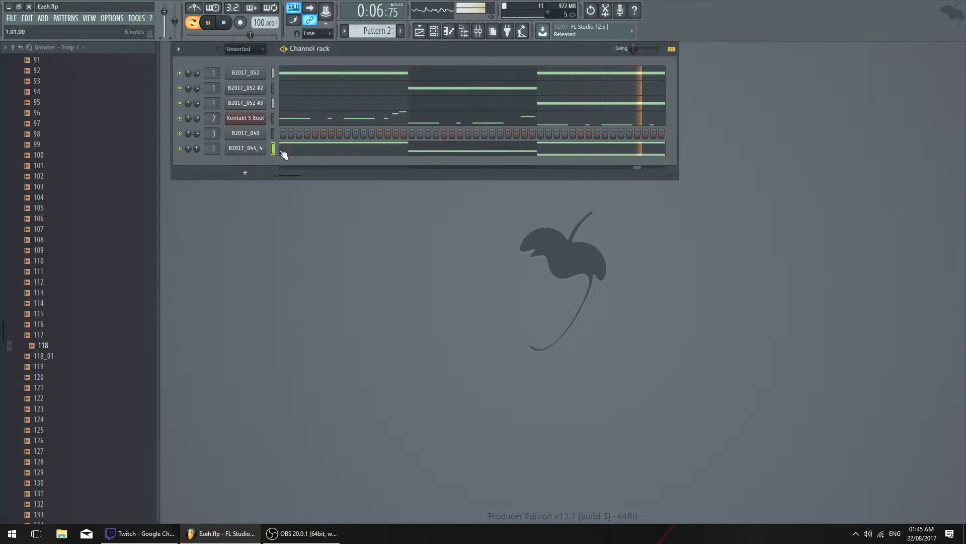
# Replace the B2017_044_4 notes in Pattern 2 with the B2017_040 notes from Pattern 1 and play it
pyautogui.moveTo(377, 31)
pyautogui.mouseDown()
pyautogui.moveTo(377, 40)
pyautogui.moveTo(378, 21)
pyautogui.moveTo(377, 30)
pyautogui.mouseUp()
pyautogui.click(260, 138)
pyautogui.press('space')
# Set the root note of B2017_040 to G3 and close its channel settings
pyautogui.click(337, 241)
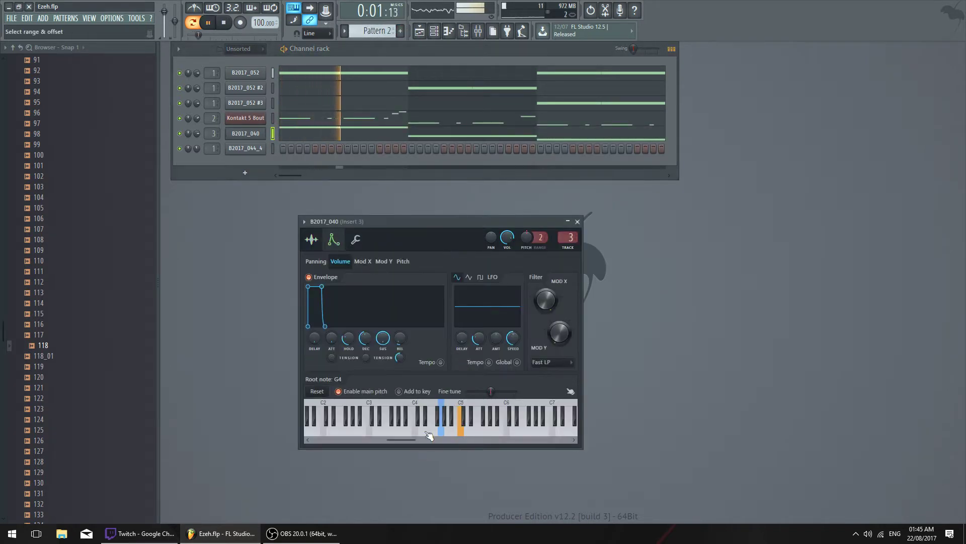
pyautogui.press('space')
pyautogui.rightClick(396, 432)
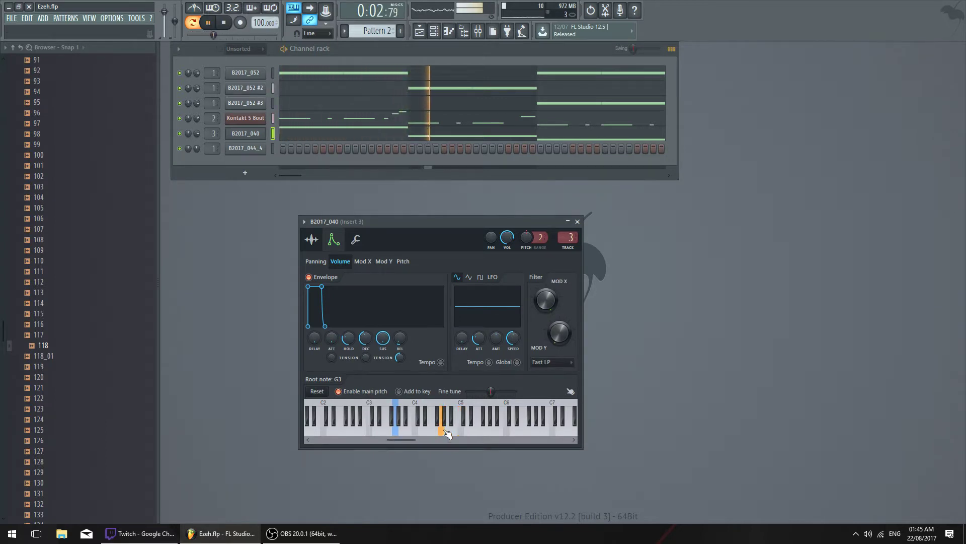
pyautogui.click(577, 221)
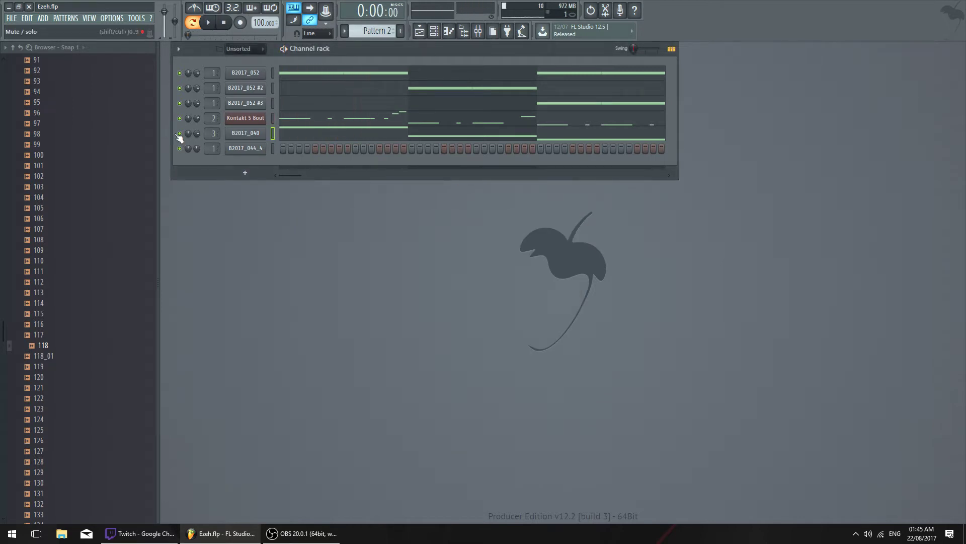
# Solo the B2017_040 channel and open FabFilter Pro-Q 2 on mixer insert 3
pyautogui.click(247, 137)
pyautogui.press('space')
pyautogui.press('F9')
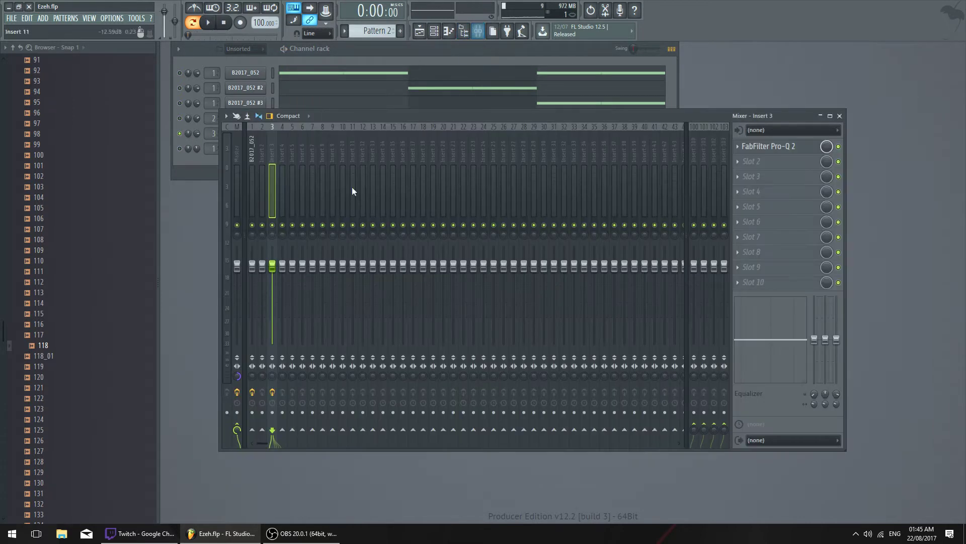
pyautogui.click(760, 146)
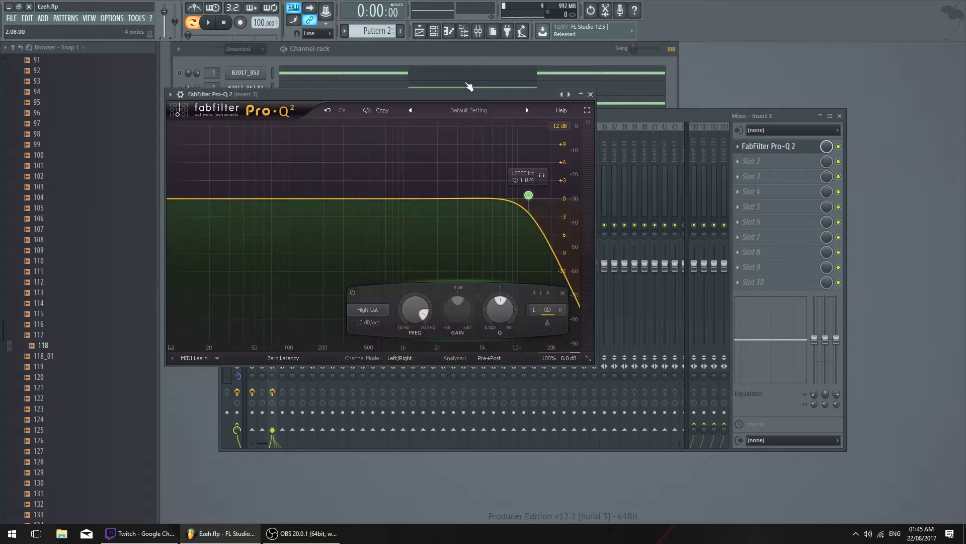
# Add a Low Cut band to the Pro-Q 2 curve at about 120 Hz with a Q of about 0.4
pyautogui.press('space')
pyautogui.moveTo(484, 205); pyautogui.dragTo(493, 235)
pyautogui.press('space')
pyautogui.rightClick(494, 235)
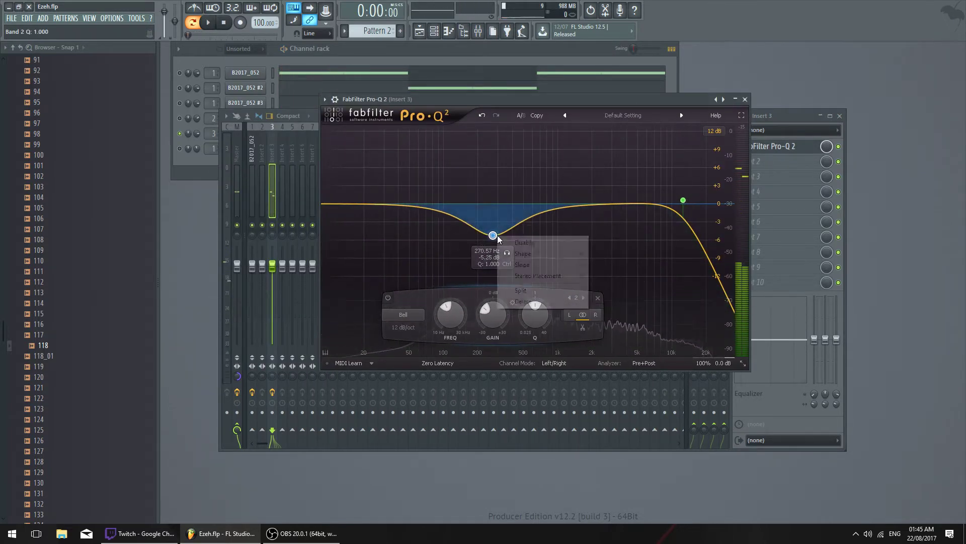
pyautogui.click(611, 275)
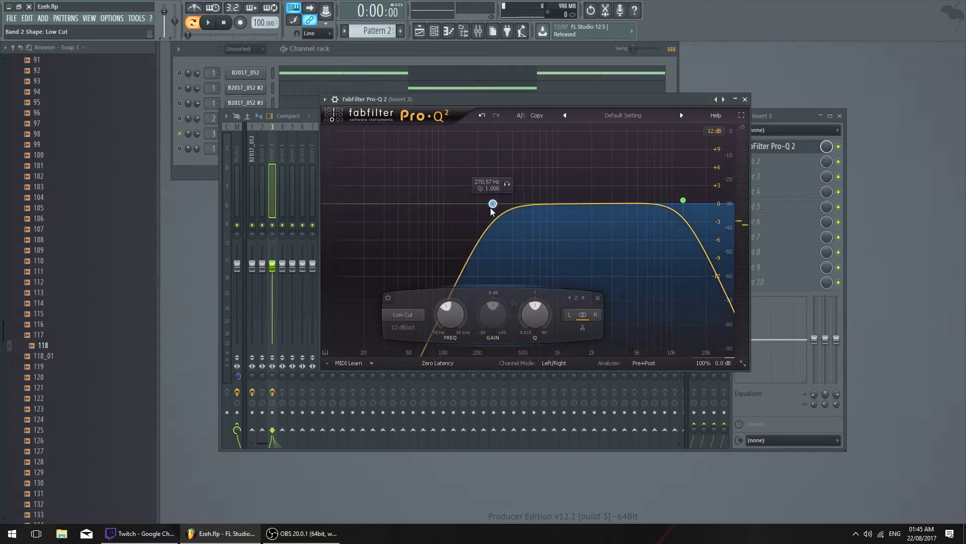
pyautogui.press('space')
pyautogui.moveTo(493, 203); pyautogui.dragTo(451, 254)
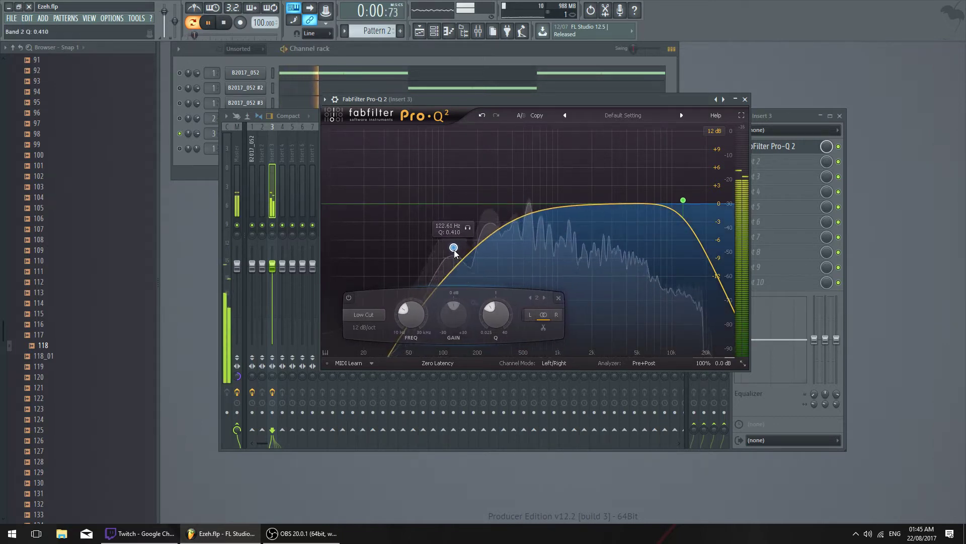
# Unsolo B2017_040, add a bell boost of about 3.6 dB near 1372 Hz with Q 0.718, and close the EQ and mixer
pyautogui.click(187, 140)
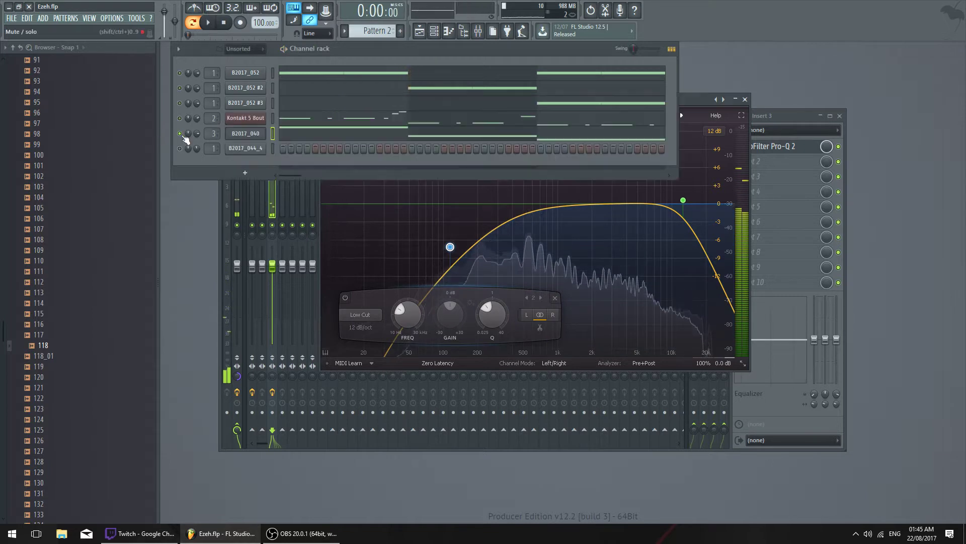
pyautogui.click(693, 104)
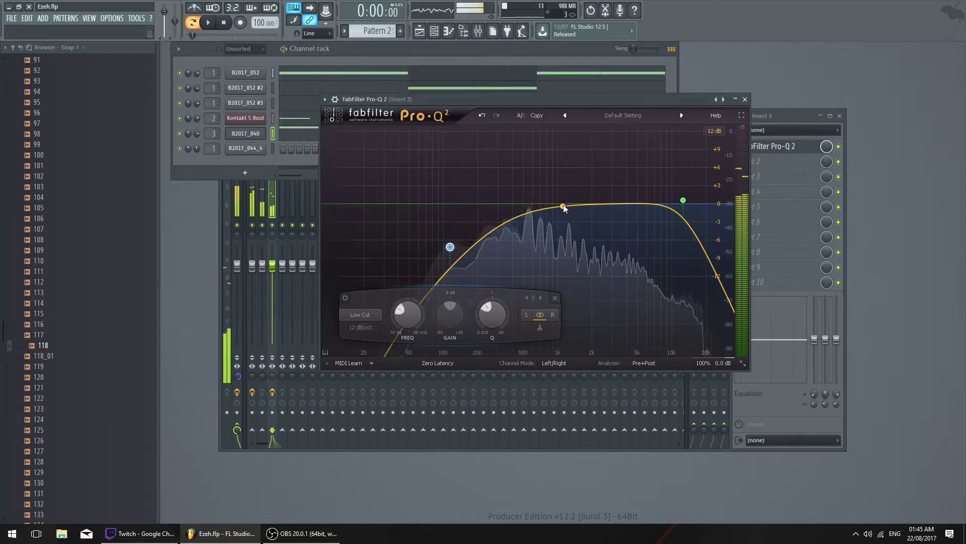
pyautogui.moveTo(566, 204); pyautogui.dragTo(570, 183)
pyautogui.scroll(-2, 576, 178)
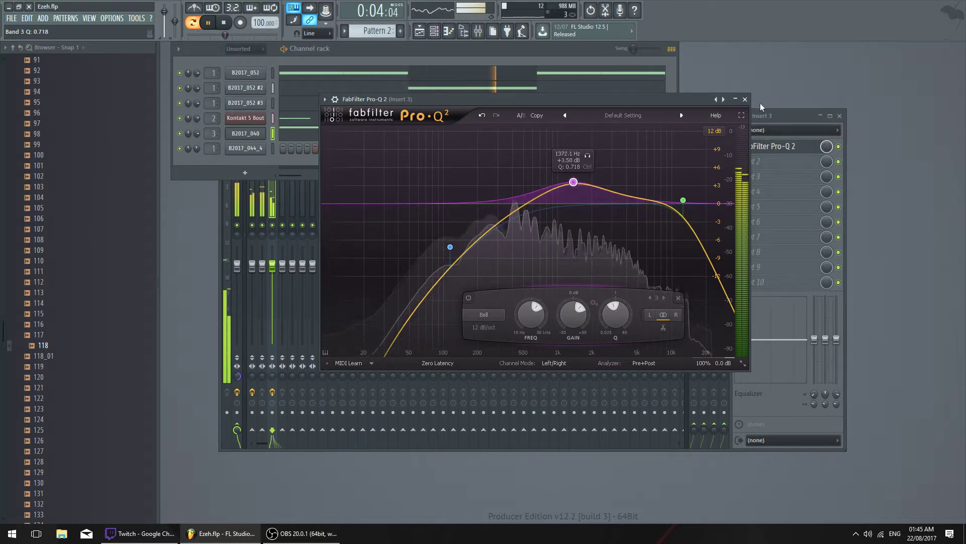
pyautogui.click(745, 99)
pyautogui.click(839, 115)
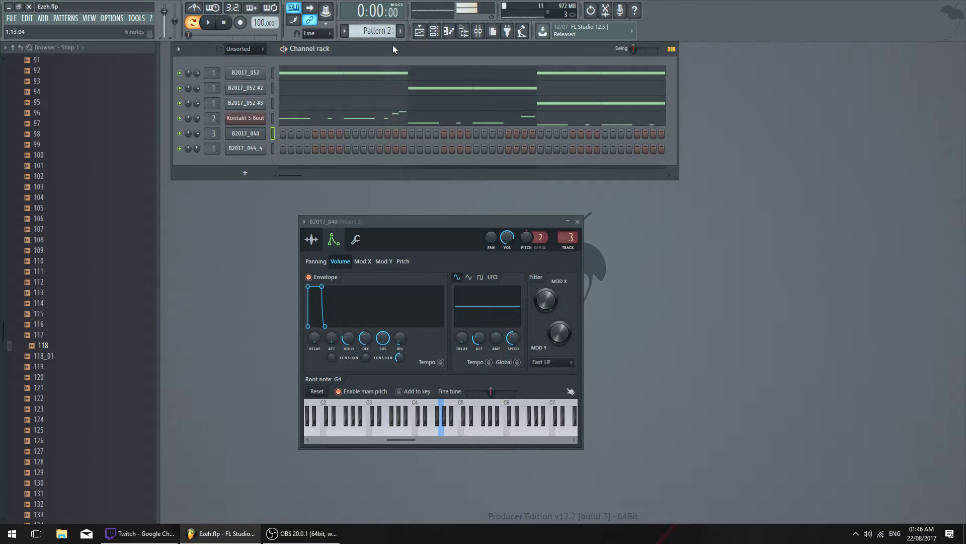
# Play Pattern 3 and switch back to Pattern 1
pyautogui.moveTo(384, 32); pyautogui.dragTo(383, 24)
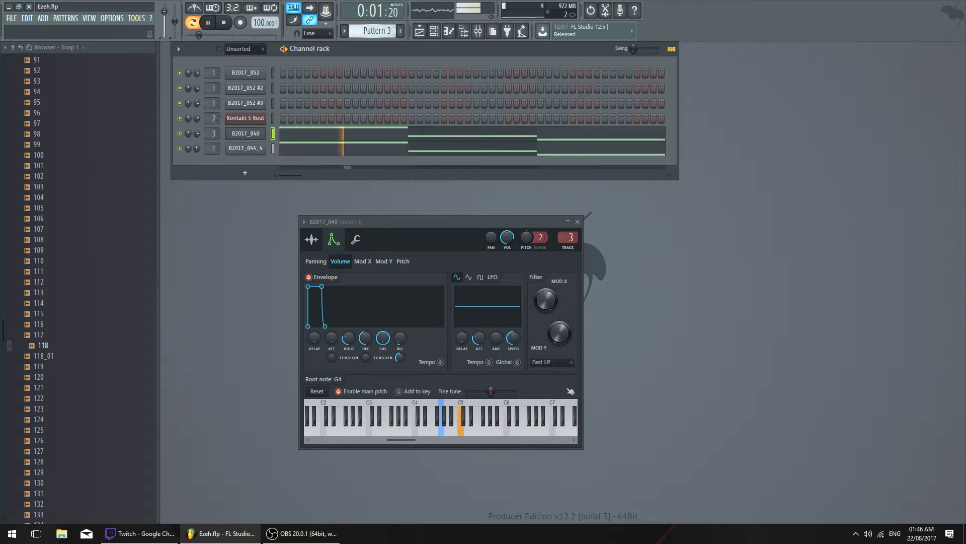
pyautogui.press('space')
pyautogui.press('Right')
pyautogui.press('Left')
pyautogui.press('Left')
pyautogui.press('Left')
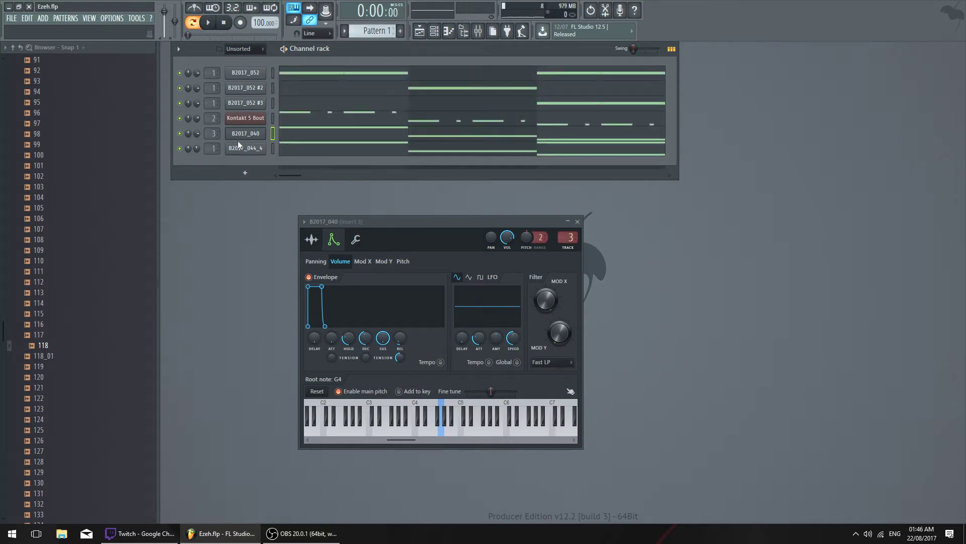
# Show the Audio channel group, open the settings of channel 118 and close the B2017_040 settings
pyautogui.click(235, 73)
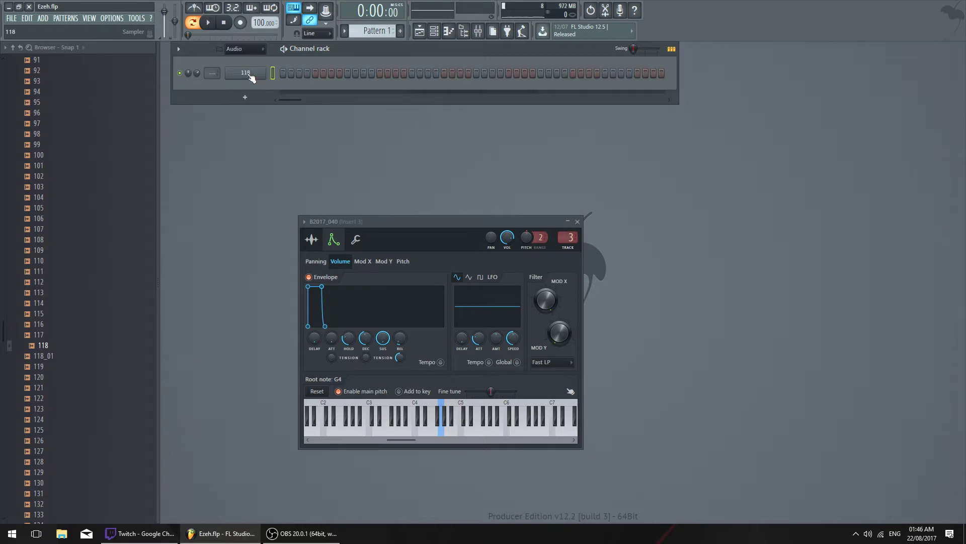
pyautogui.click(246, 74)
pyautogui.moveTo(299, 194); pyautogui.dragTo(424, 174)
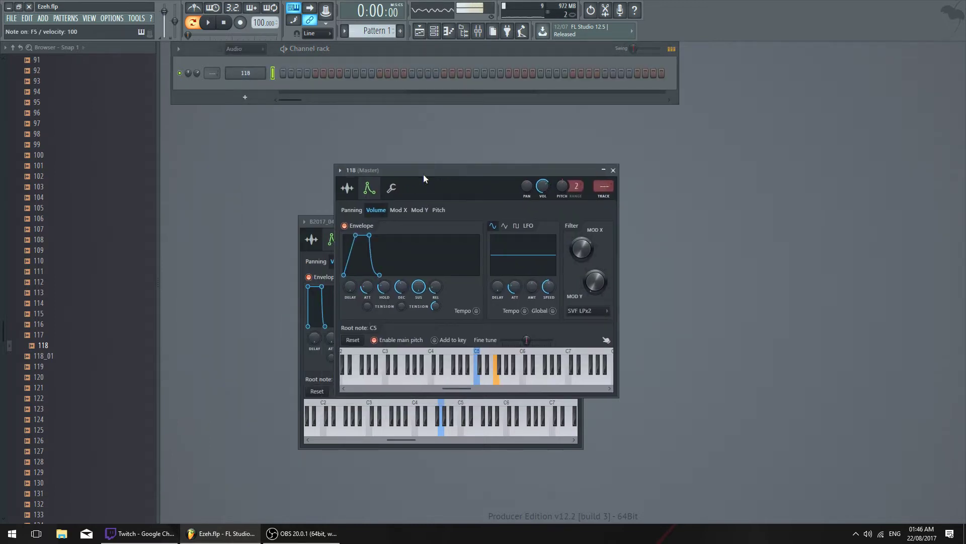
pyautogui.moveTo(497, 170); pyautogui.dragTo(693, 194)
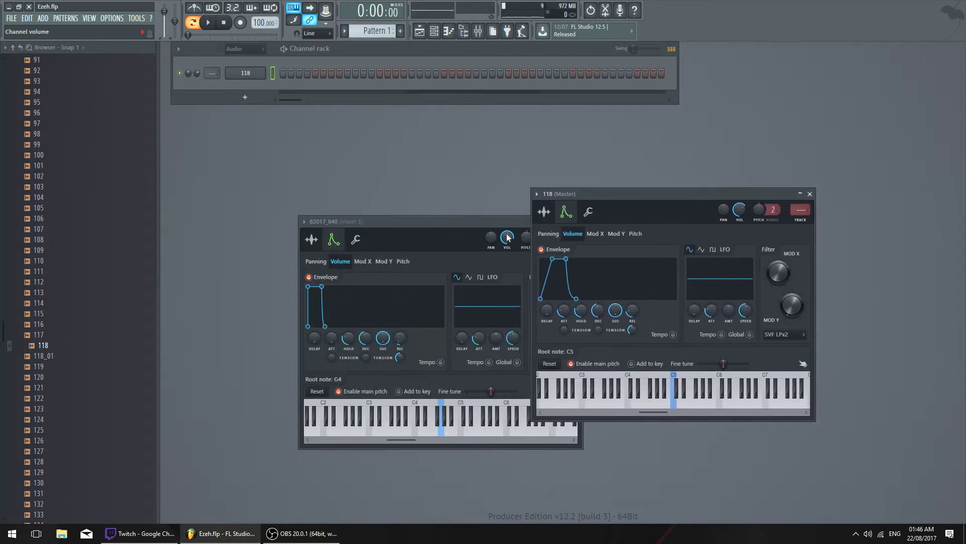
pyautogui.moveTo(523, 221); pyautogui.dragTo(471, 215)
pyautogui.click(524, 215)
# Audition the 118 sampler channel while examining its volume envelope and sample settings
pyautogui.moveTo(574, 194); pyautogui.dragTo(296, 156)
pyautogui.click(360, 189)
pyautogui.click(341, 189)
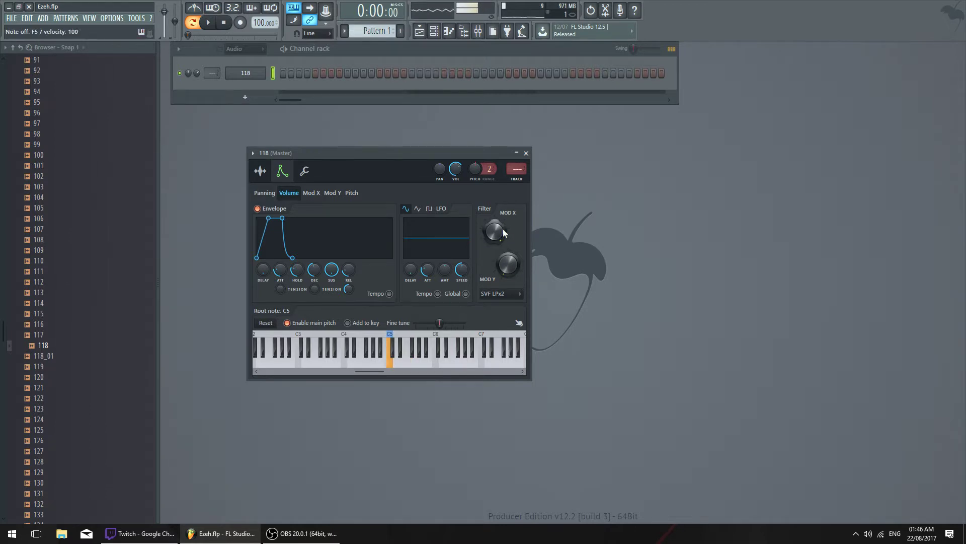
pyautogui.moveTo(491, 154); pyautogui.dragTo(569, 155)
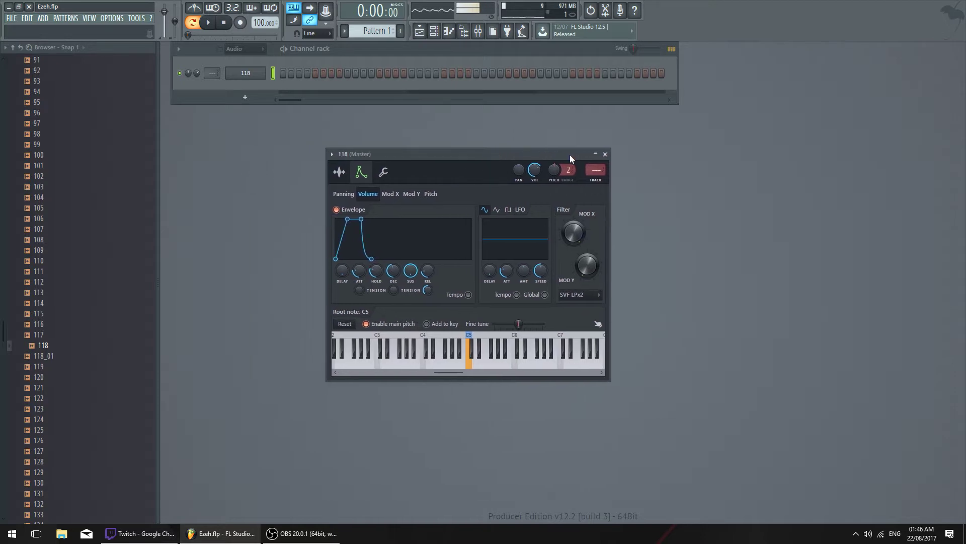
pyautogui.click(343, 170)
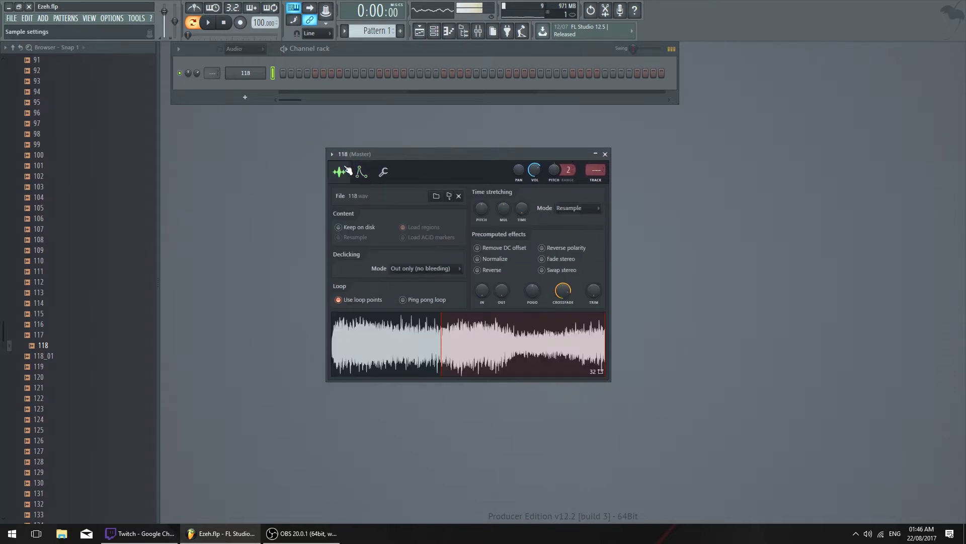
pyautogui.doubleClick(407, 155)
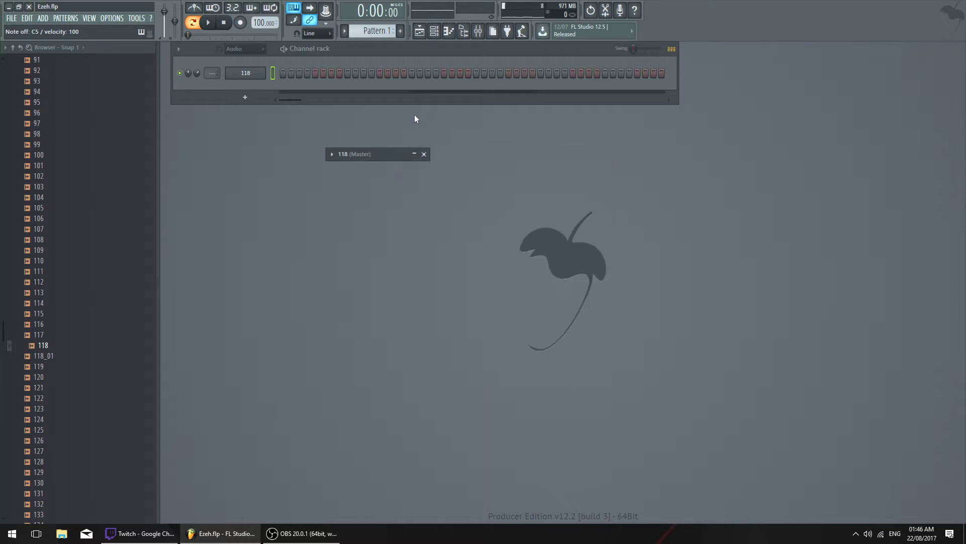
pyautogui.doubleClick(388, 154)
pyautogui.moveTo(389, 150); pyautogui.dragTo(341, 125)
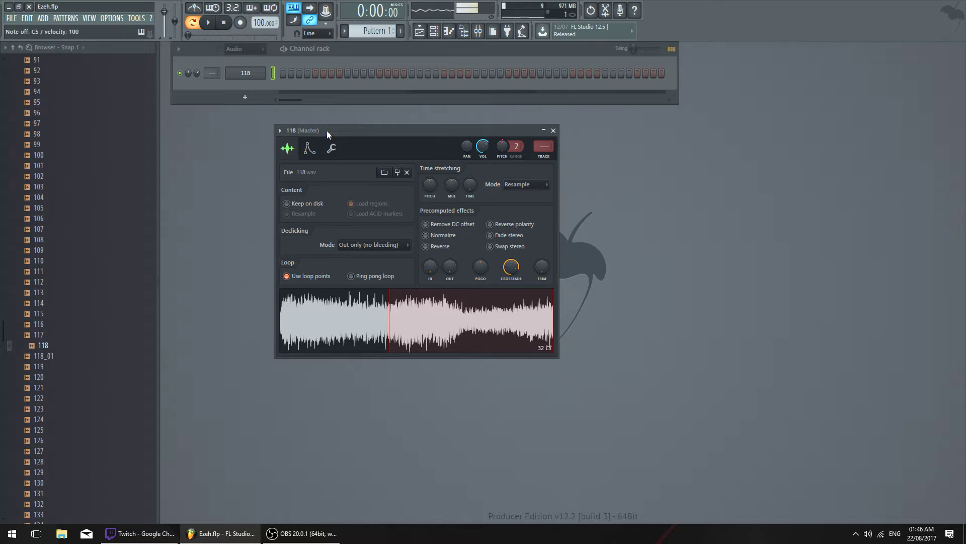
pyautogui.moveTo(327, 131); pyautogui.dragTo(320, 159)
# Open the Playlist to show the arrangement of Patterns 1 to 3
pyautogui.press('space')
pyautogui.click(419, 32)
pyautogui.press('space')
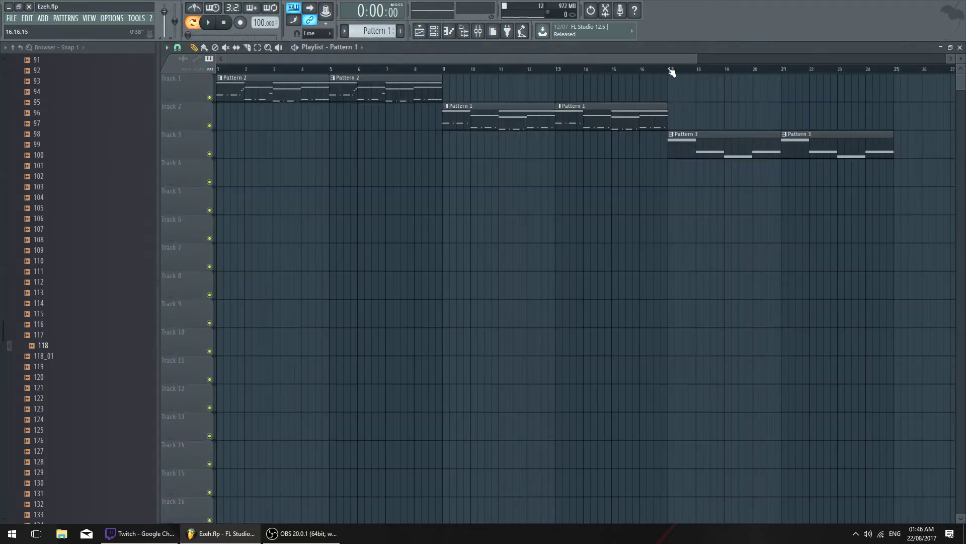
# Play the song arrangement from bar 17, where the Pattern 3 clips start
pyautogui.click(670, 69)
pyautogui.press('l')
pyautogui.press('space')
pyautogui.press('space')
# Cut the B2017_040 notes from Pattern 3 and play the pattern without them
pyautogui.doubleClick(693, 146)
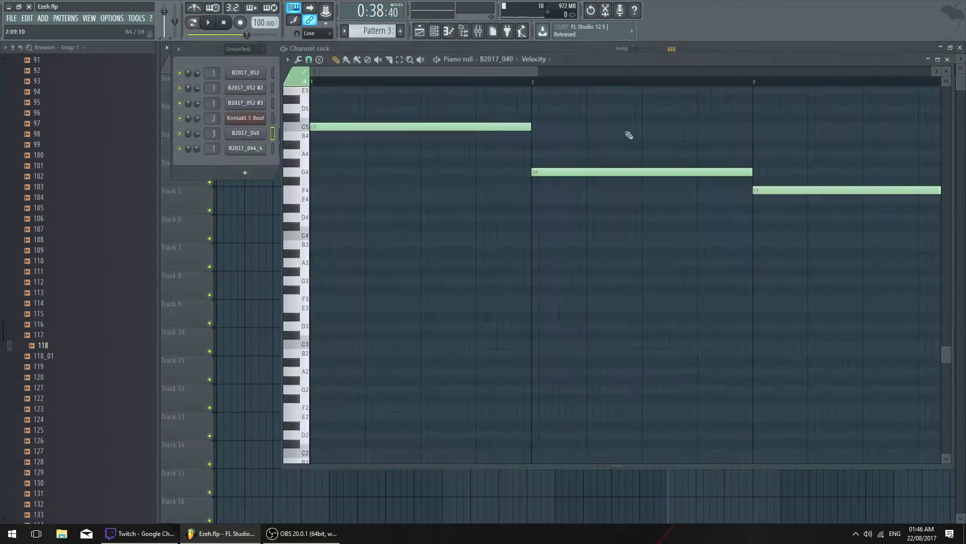
pyautogui.press('F7')
pyautogui.click(232, 135)
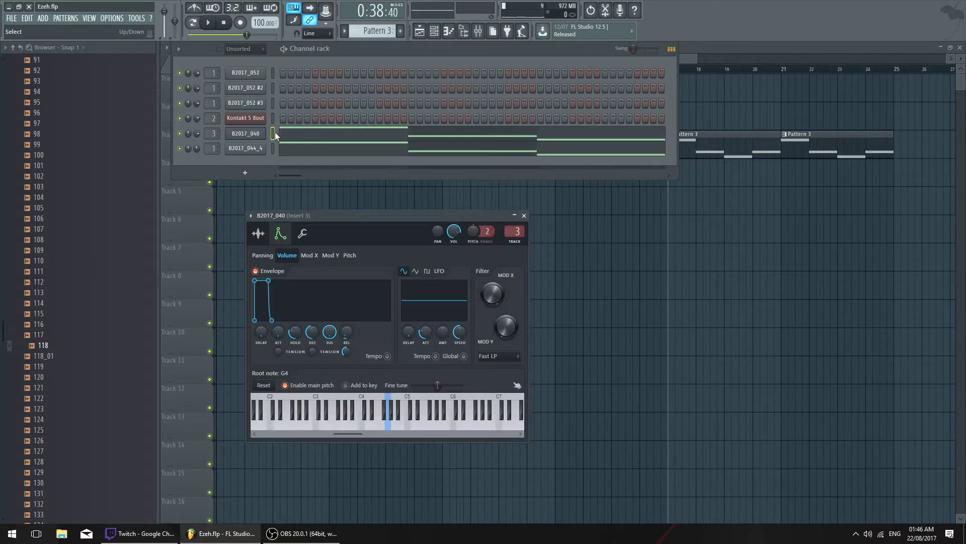
pyautogui.hotkey('ctrl', 'x')
pyautogui.press('space')
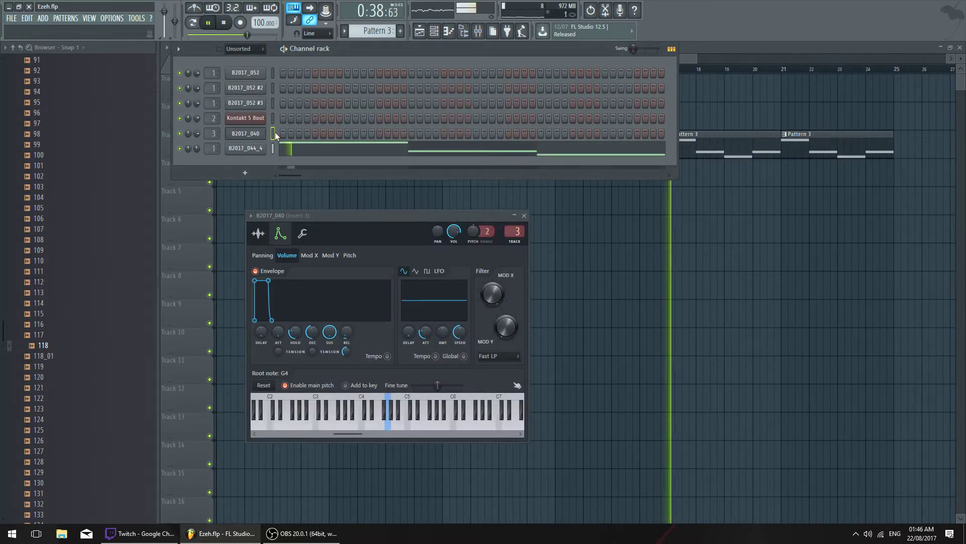
pyautogui.press('space')
# Select bars 17 to 25 of the Playlist as the playback range and play them
pyautogui.moveTo(671, 68); pyautogui.dragTo(894, 83)
pyautogui.press('space')
pyautogui.press('F5')
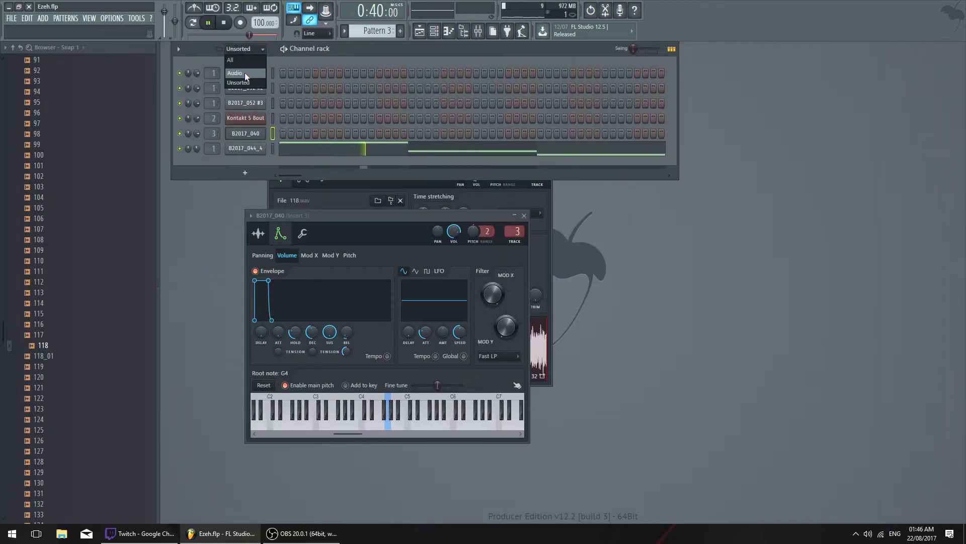
pyautogui.click(246, 74)
pyautogui.click(250, 72)
pyautogui.click(419, 31)
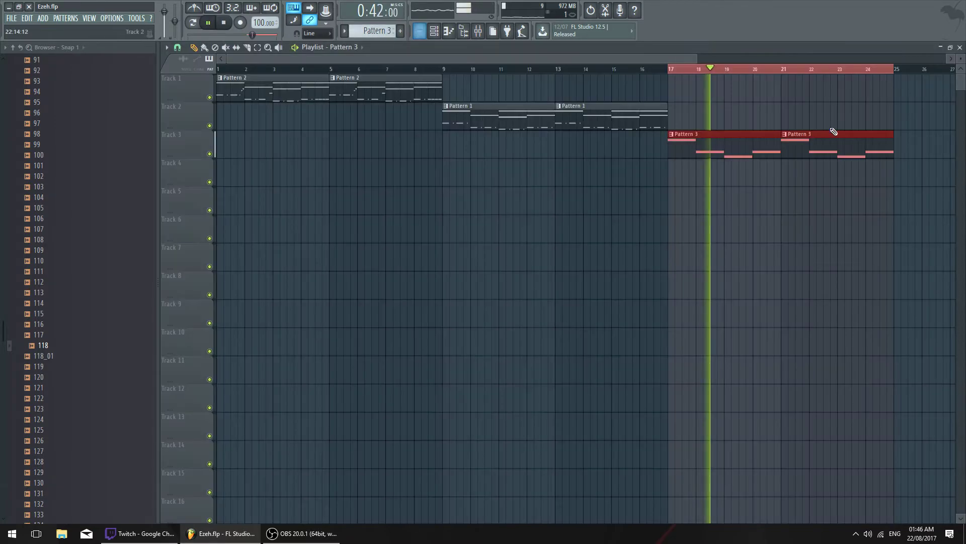
pyautogui.press('space')
# Enable loop points with a raised crossfade for the B2017_044_4 sample in Pattern 3 and play the result
pyautogui.doubleClick(833, 132)
pyautogui.click(261, 147)
pyautogui.click(330, 231)
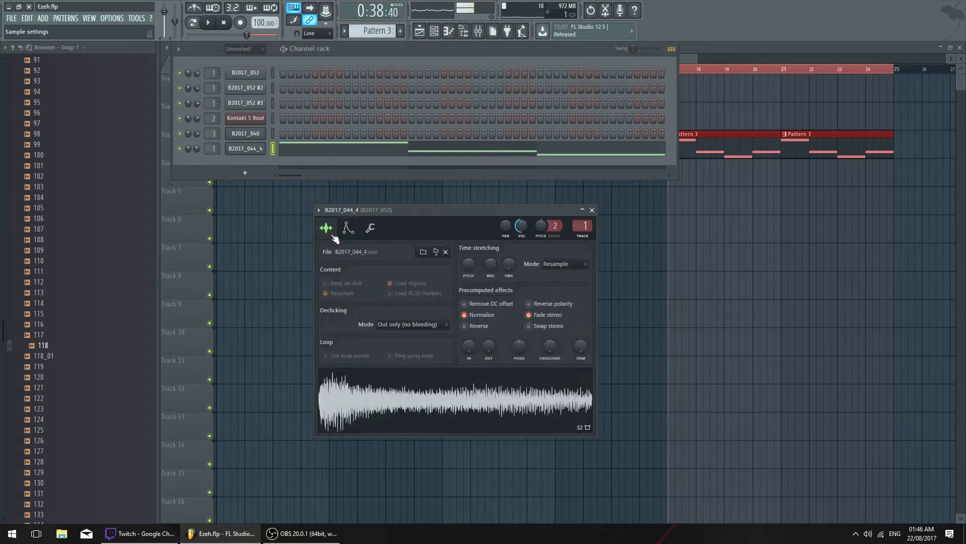
pyautogui.moveTo(550, 347); pyautogui.dragTo(551, 327)
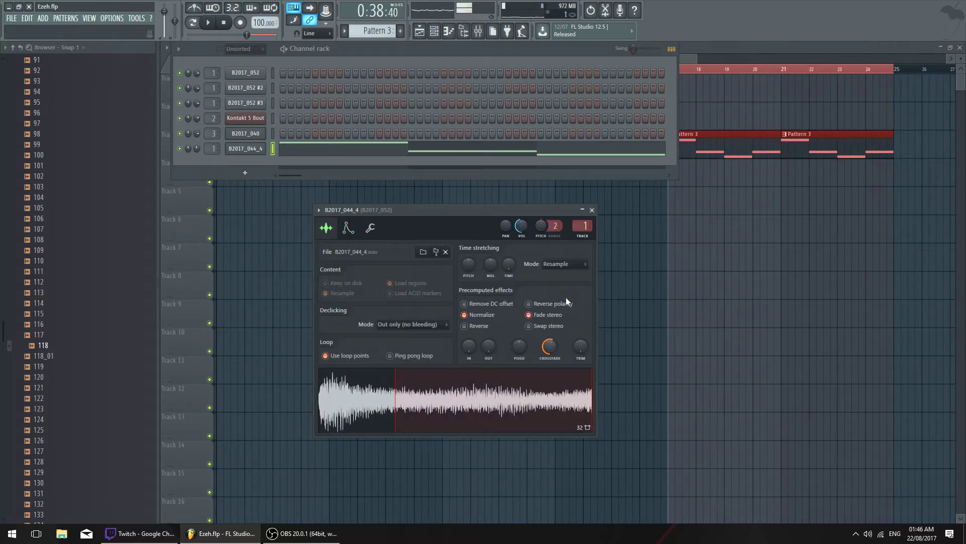
pyautogui.click(593, 211)
pyautogui.press('space')
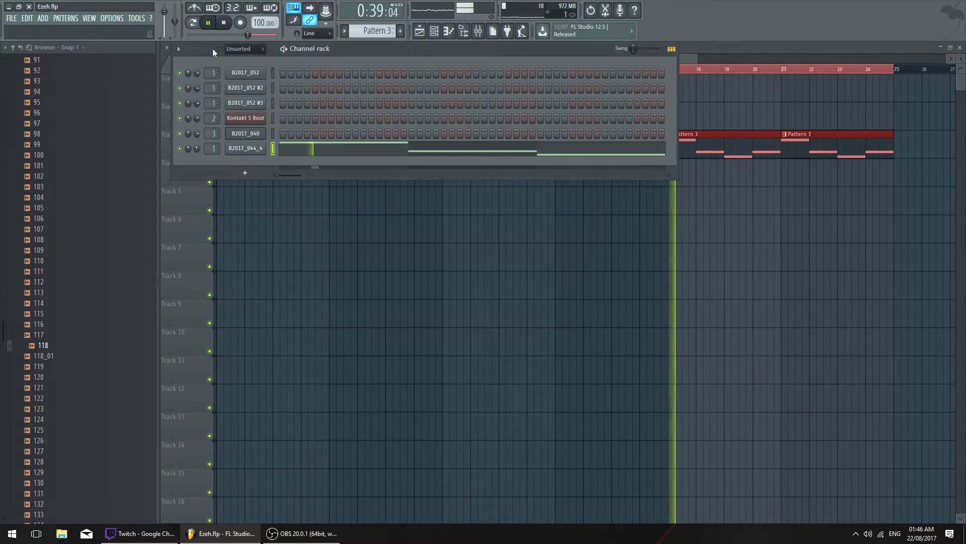
# Show the Audio channel group, open the 118 sampler's settings and audition it over the Pattern 3 playback
pyautogui.click(231, 48)
pyautogui.click(245, 70)
pyautogui.click(254, 76)
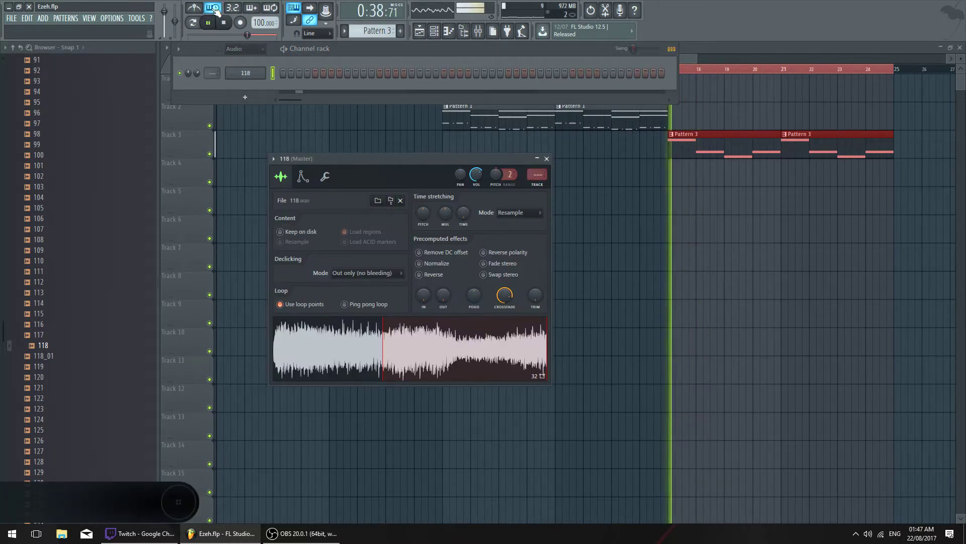
pyautogui.press('space')
pyautogui.press('space')
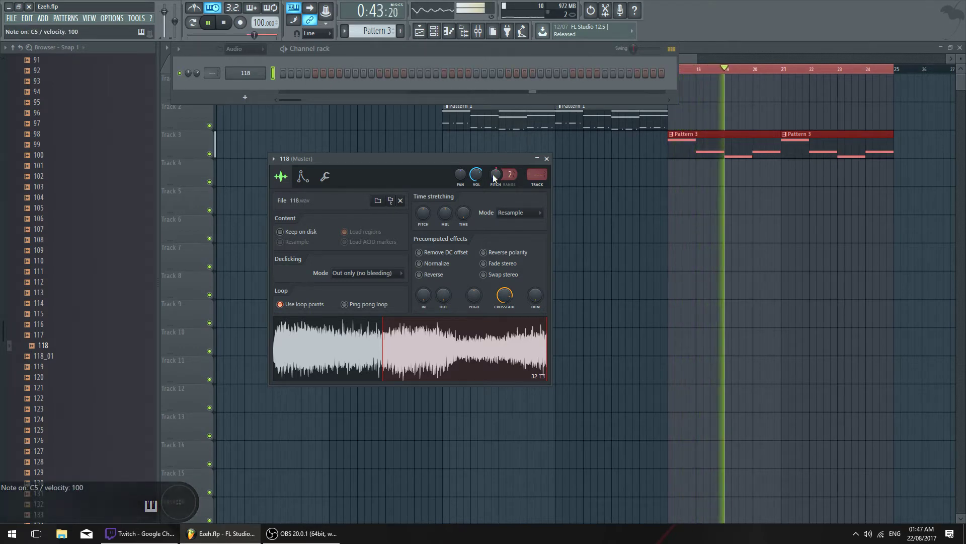
pyautogui.press('space')
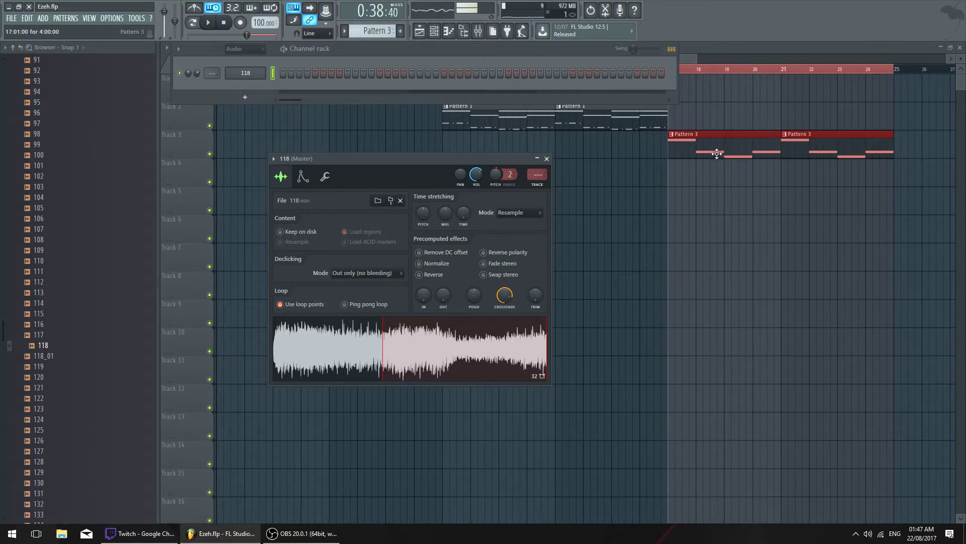
# Open the piano roll of channel 118 in Pattern 3 and add a one-bar F5 note at bar 1
pyautogui.click(681, 141)
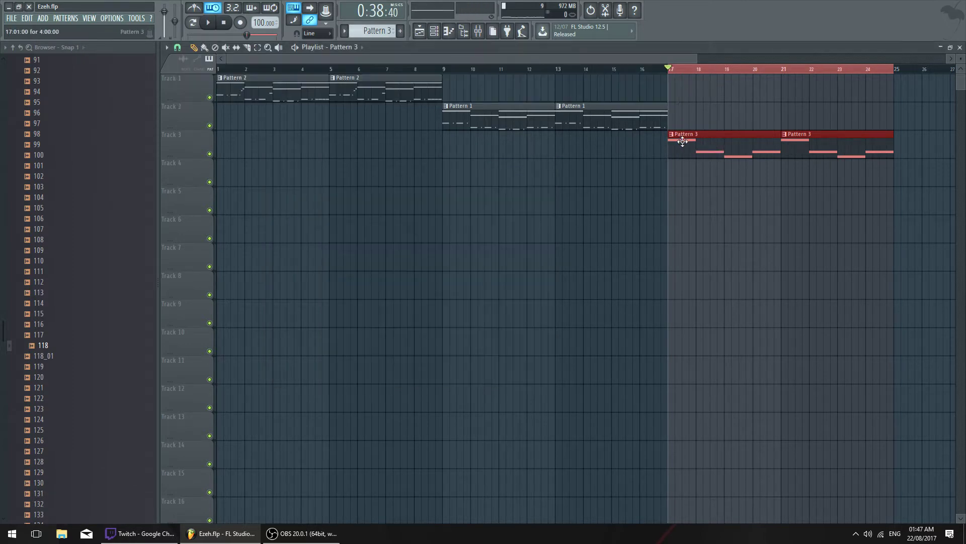
pyautogui.press('F5')
pyautogui.rightClick(263, 67)
pyautogui.click(287, 73)
pyautogui.scroll(3, 330, 213)
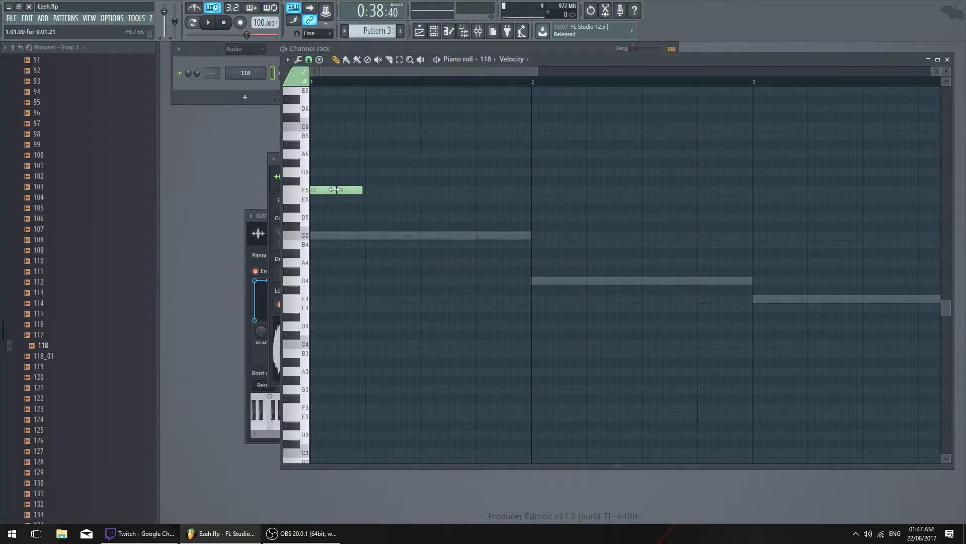
pyautogui.moveTo(336, 186); pyautogui.dragTo(529, 202)
pyautogui.hotkey('alt', 'q')
# Add one-bar notes C5, A#4 and C5 at bars 2, 3 and 4 of channel 118
pyautogui.click(535, 328)
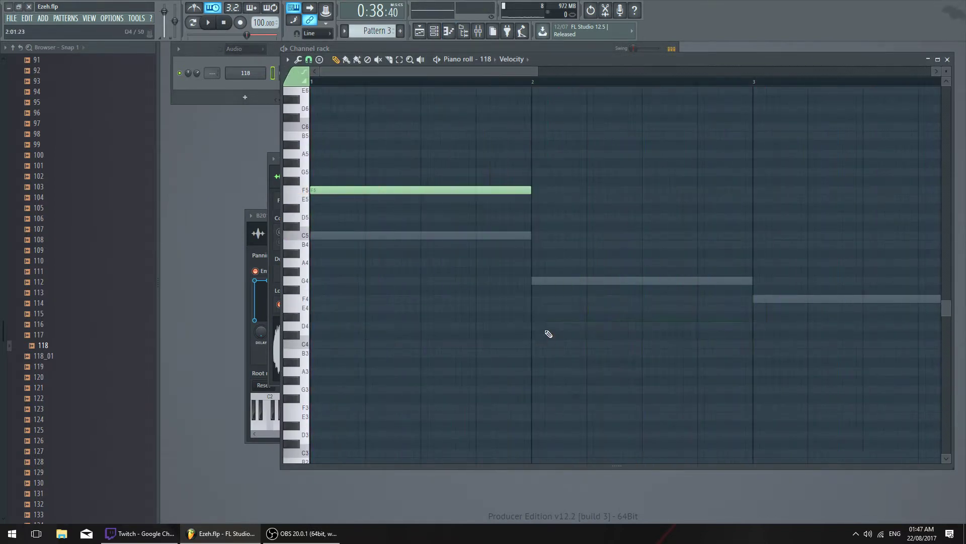
pyautogui.click(546, 328)
pyautogui.rightClick(571, 327)
pyautogui.click(533, 236)
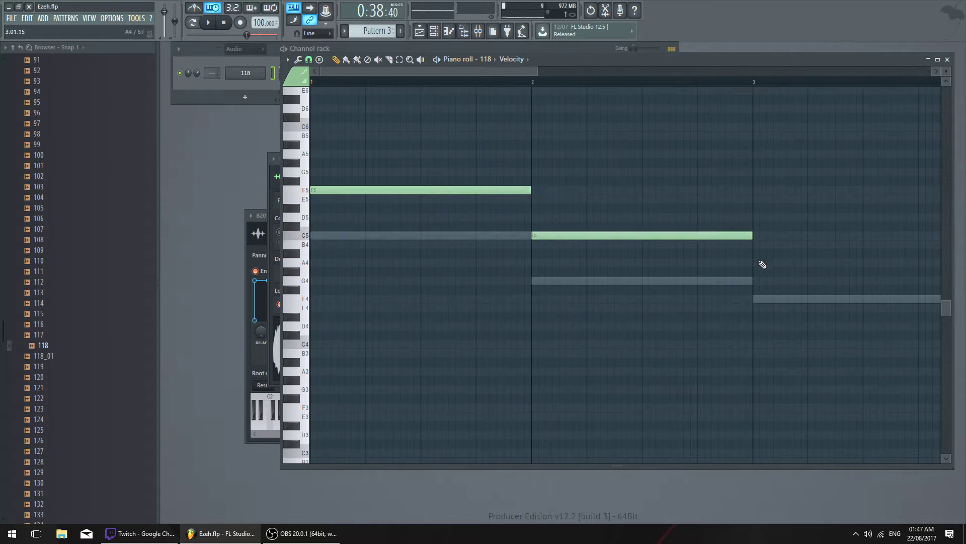
pyautogui.click(761, 254)
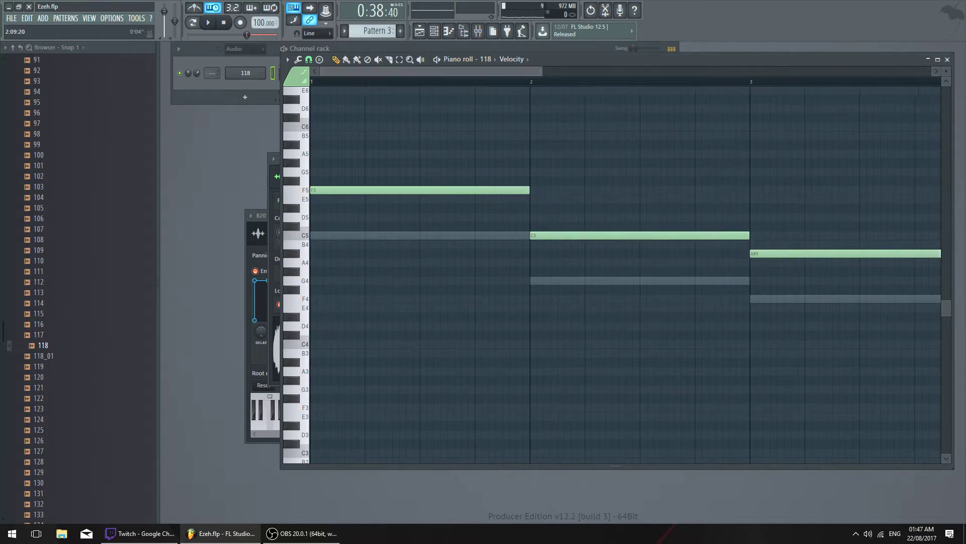
pyautogui.scroll(-3, 690, 242)
pyautogui.click(663, 234)
# Copy the Kontakt 5 channel's notes from Pattern 1 into the same channel of Pattern 3
pyautogui.press('F7')
pyautogui.scroll(-1, 374, 28)
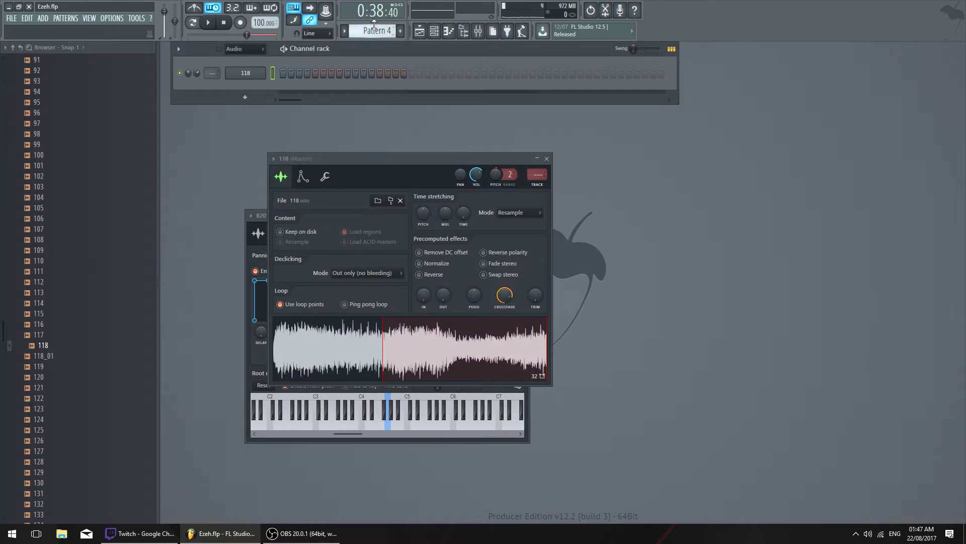
pyautogui.click(418, 35)
pyautogui.doubleClick(315, 99)
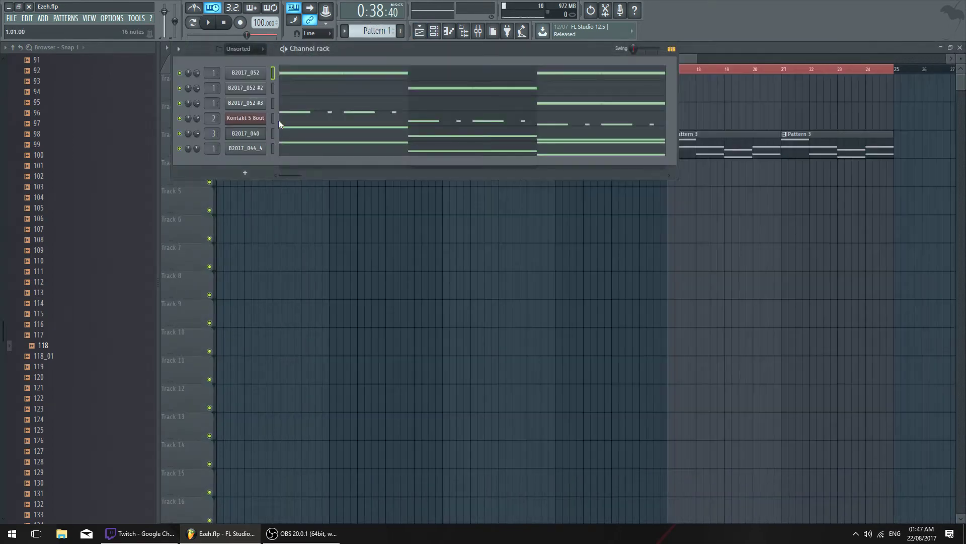
pyautogui.click(762, 149)
pyautogui.doubleClick(719, 148)
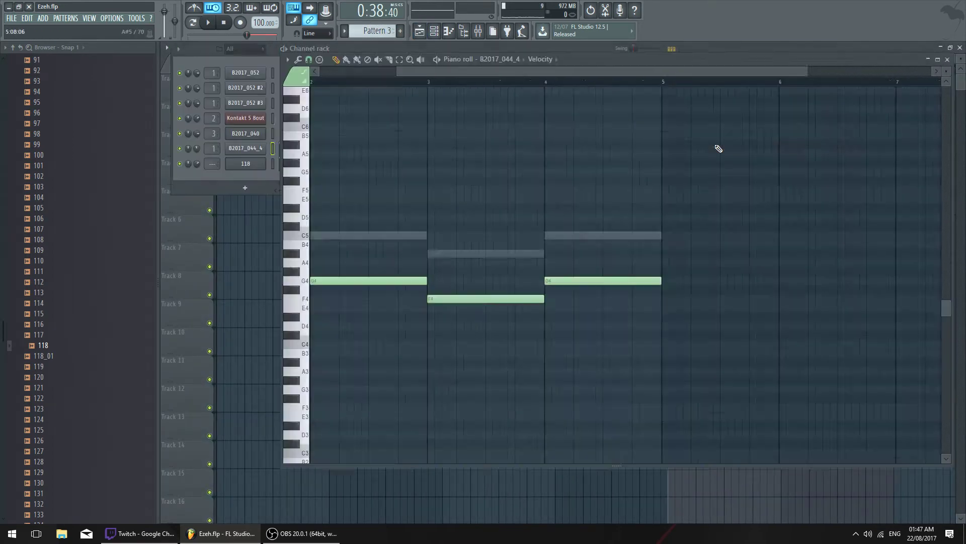
pyautogui.press('Escape')
pyautogui.click(272, 117)
pyautogui.hotkey('ctrl', 'v')
# Turn off the typing keyboard and play the Pattern 3 section in the Playlist
pyautogui.press('space')
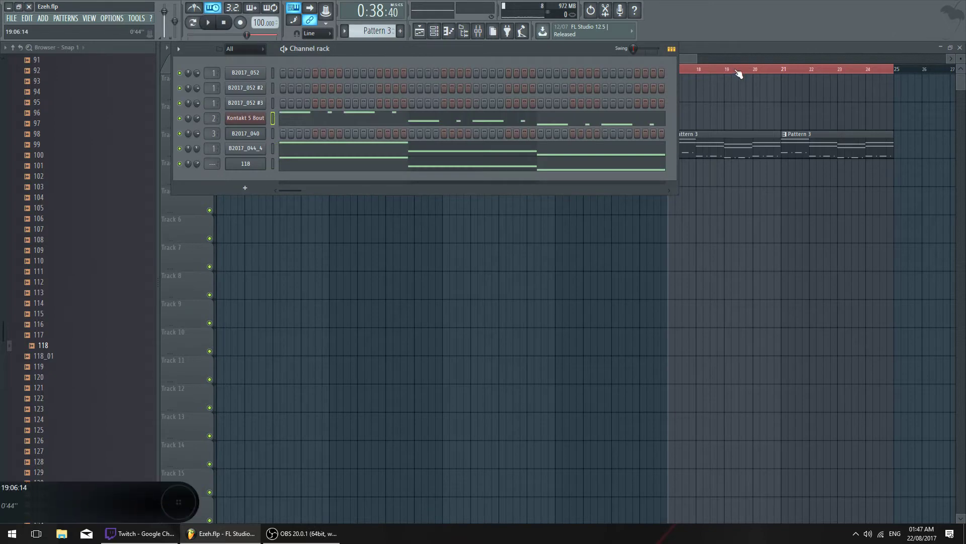
pyautogui.moveTo(697, 59); pyautogui.dragTo(611, 59)
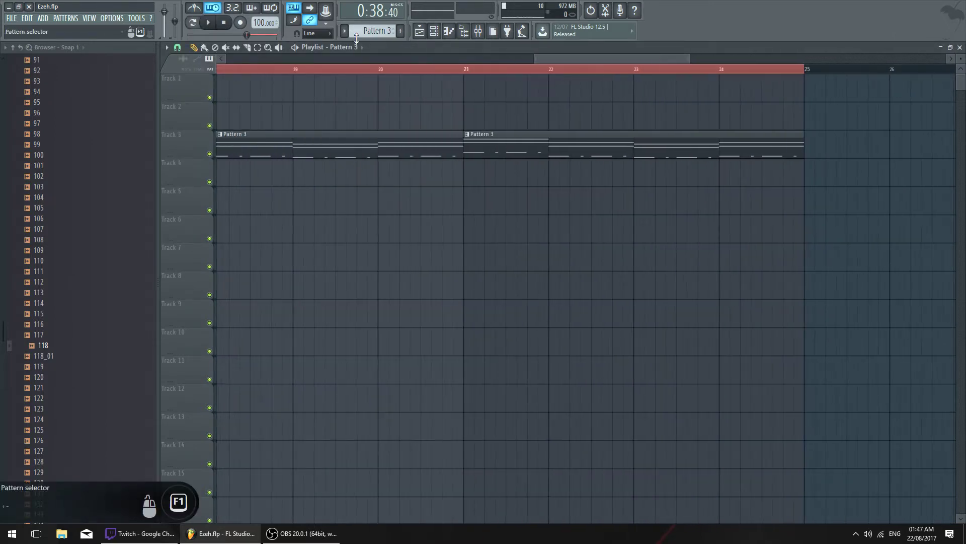
pyautogui.click(213, 8)
pyautogui.scroll(-2, 323, 59)
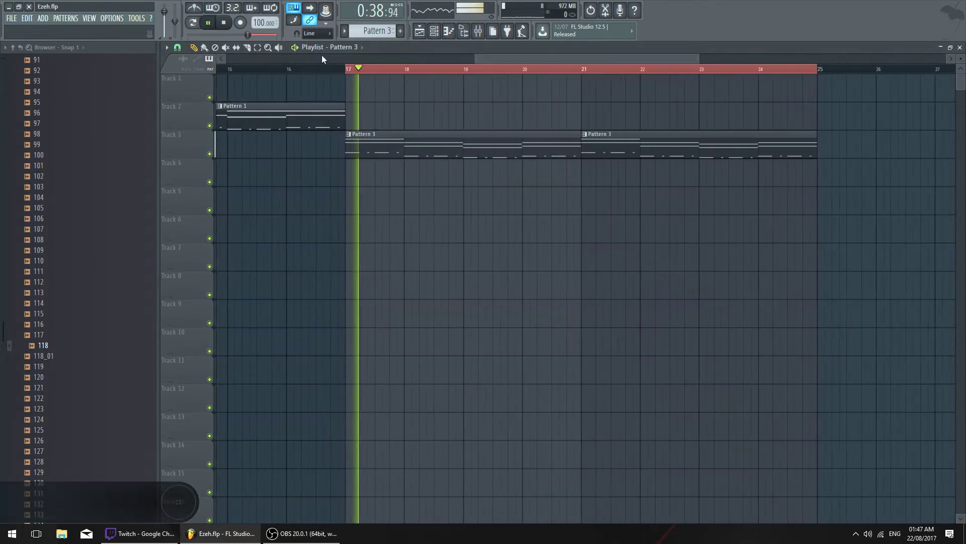
pyautogui.press('space')
# Set the root note of the B2017_044_4 sampler to A4 and check it during playback
pyautogui.doubleClick(401, 146)
pyautogui.press('space')
pyautogui.click(254, 150)
pyautogui.press('space')
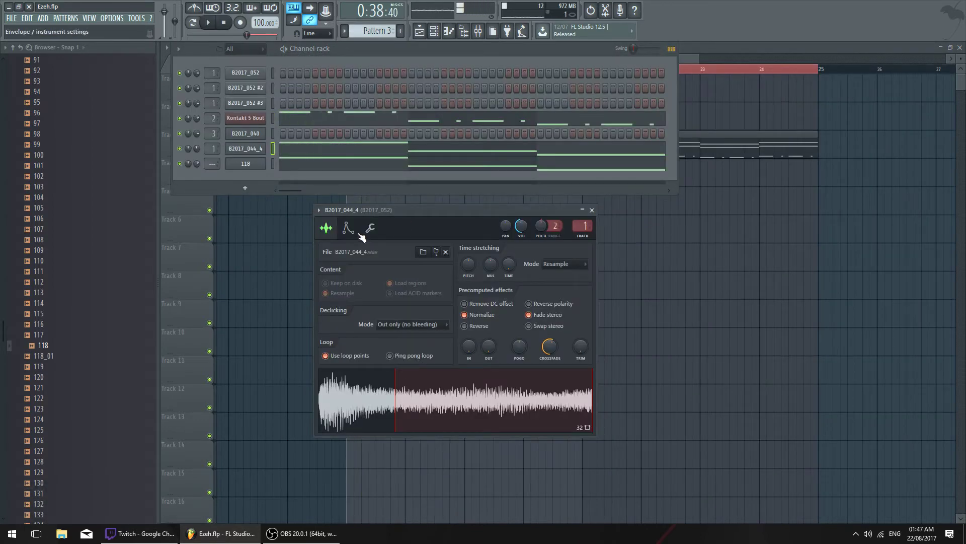
pyautogui.click(371, 228)
pyautogui.press('space')
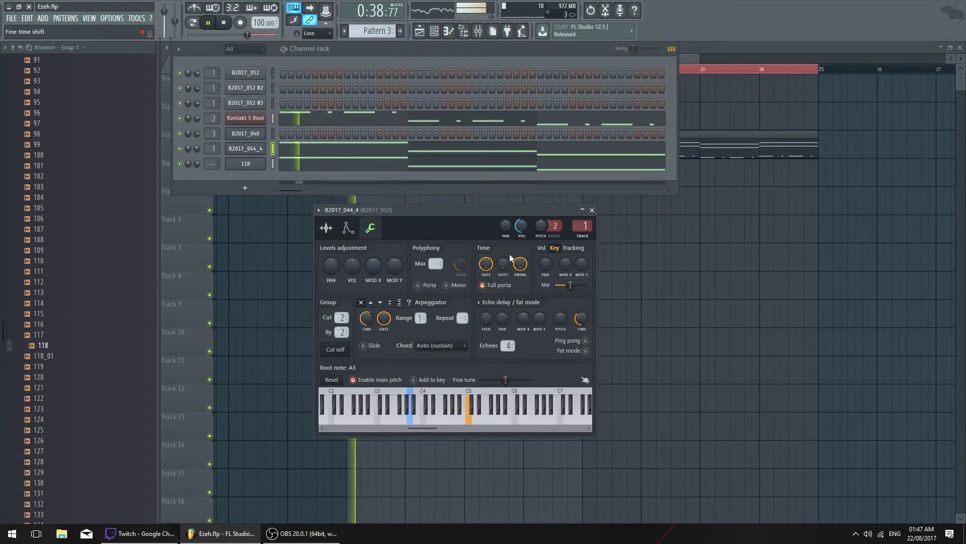
pyautogui.rightClick(457, 416)
pyautogui.press('space')
pyautogui.press('space')
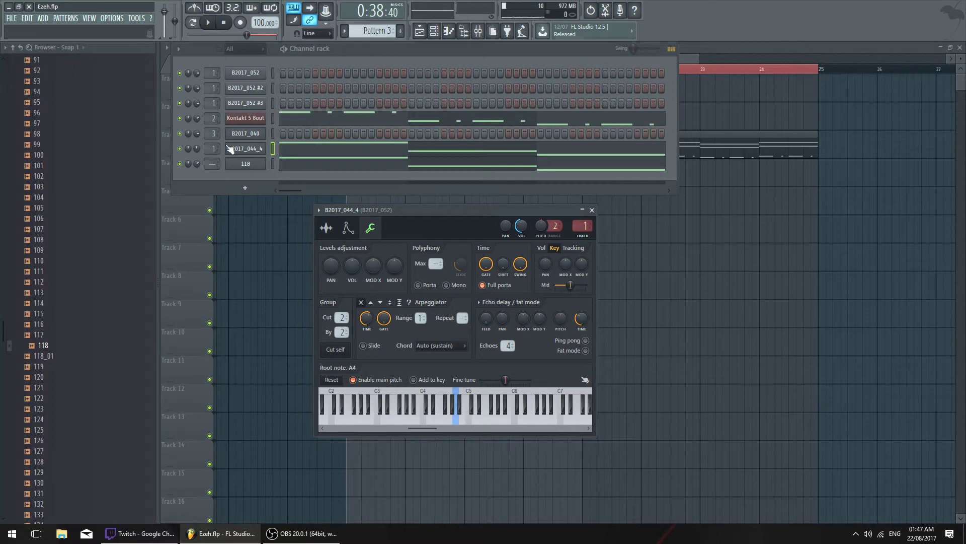
# Try root note C4 on channel 118 while Pattern 3 plays
pyautogui.click(245, 163)
pyautogui.click(302, 176)
pyautogui.press('space')
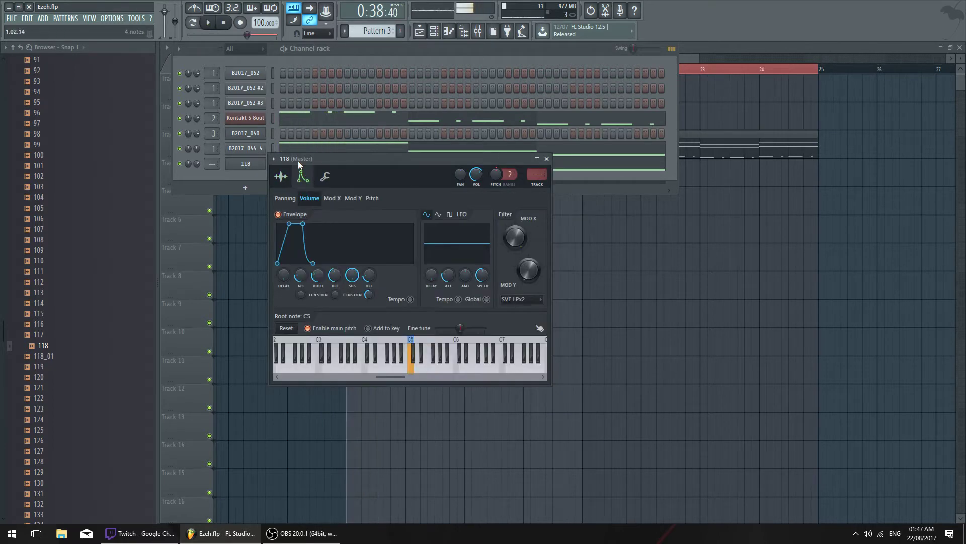
pyautogui.press('space')
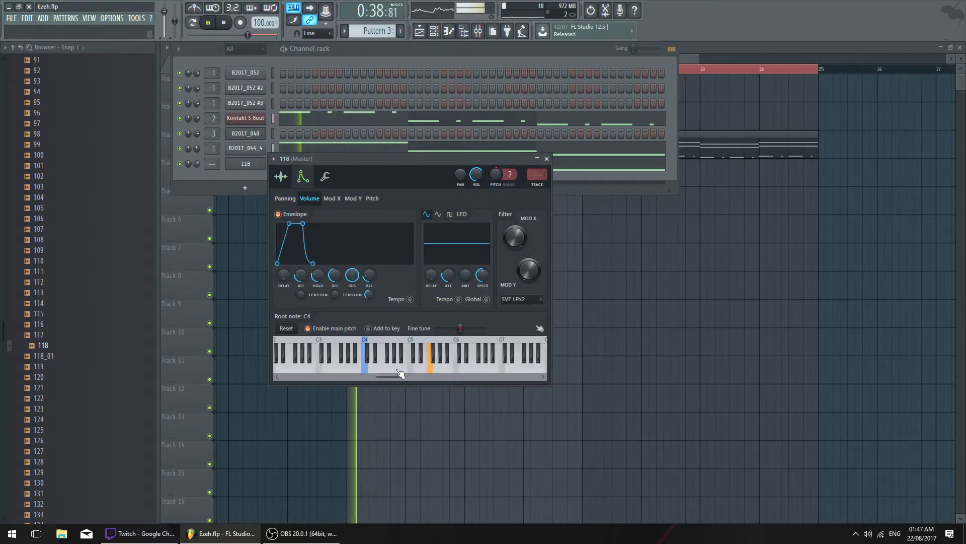
pyautogui.press('space')
pyautogui.press('space')
# Set channel 118's pitch to +12 cents and its root note to C5, and close its settings
pyautogui.moveTo(495, 174); pyautogui.dragTo(496, 168)
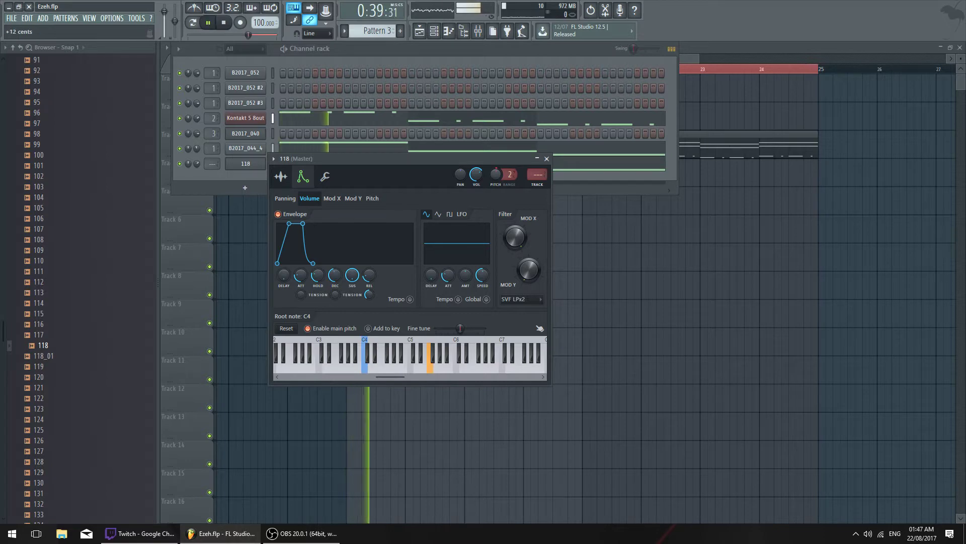
pyautogui.click(411, 367)
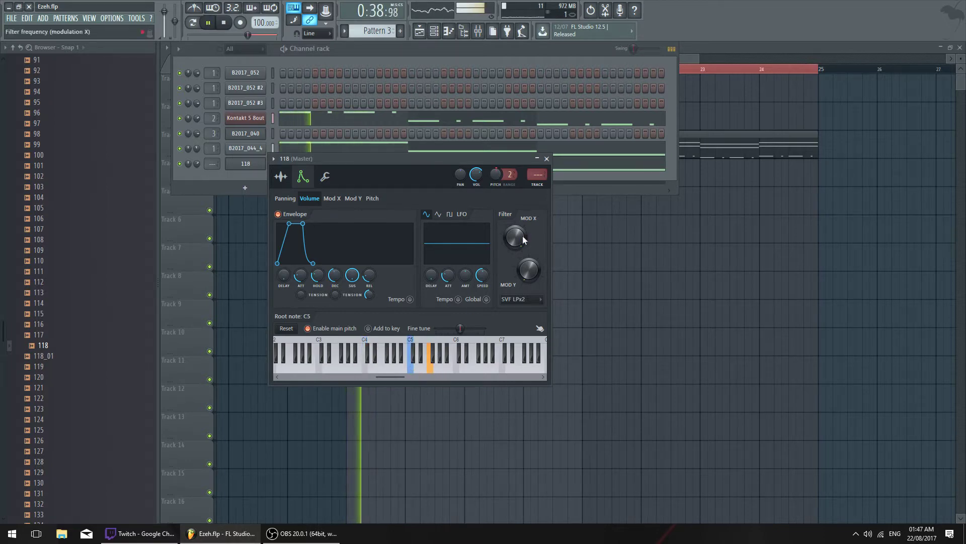
pyautogui.click(547, 158)
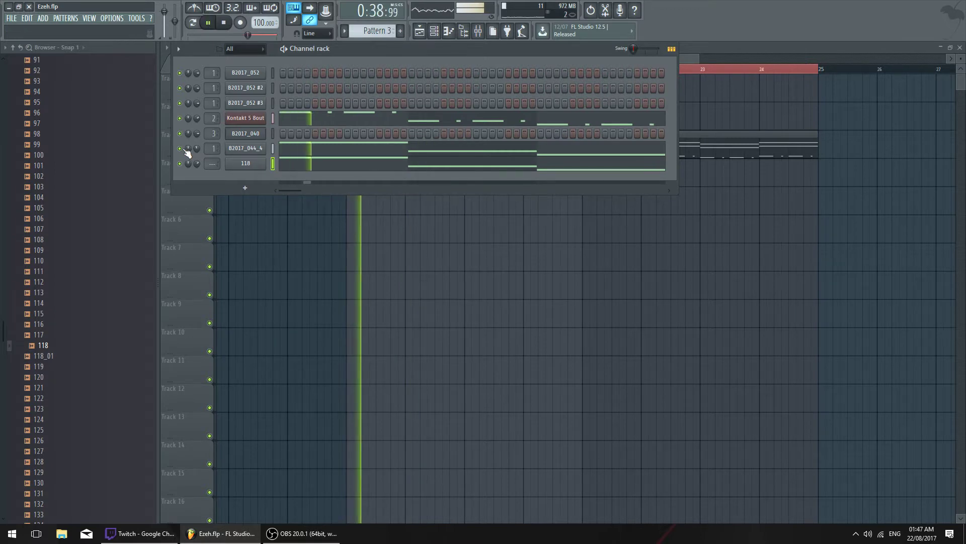
# Remove the B2017_044_4 notes from Pattern 3 and audition the B2017_052 sampler over the playback
pyautogui.press('space')
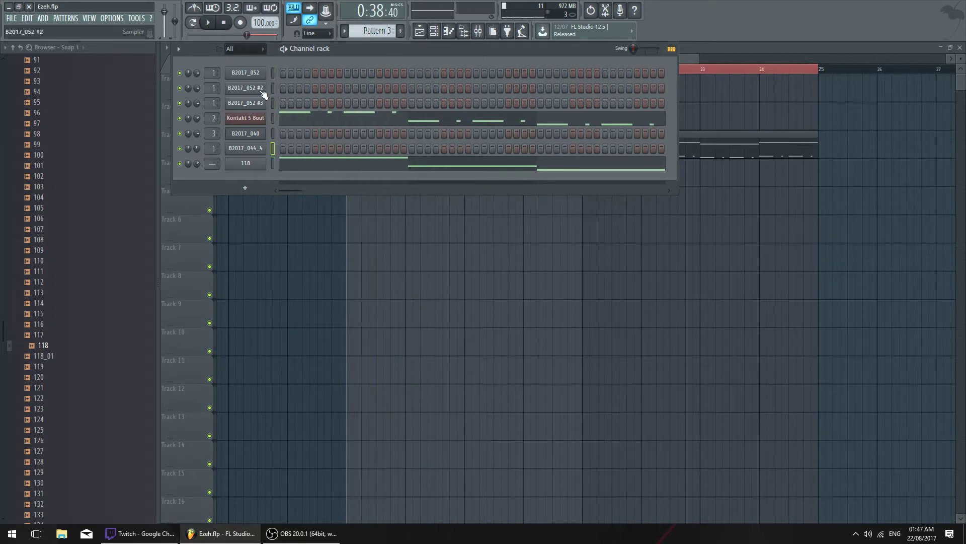
pyautogui.click(268, 74)
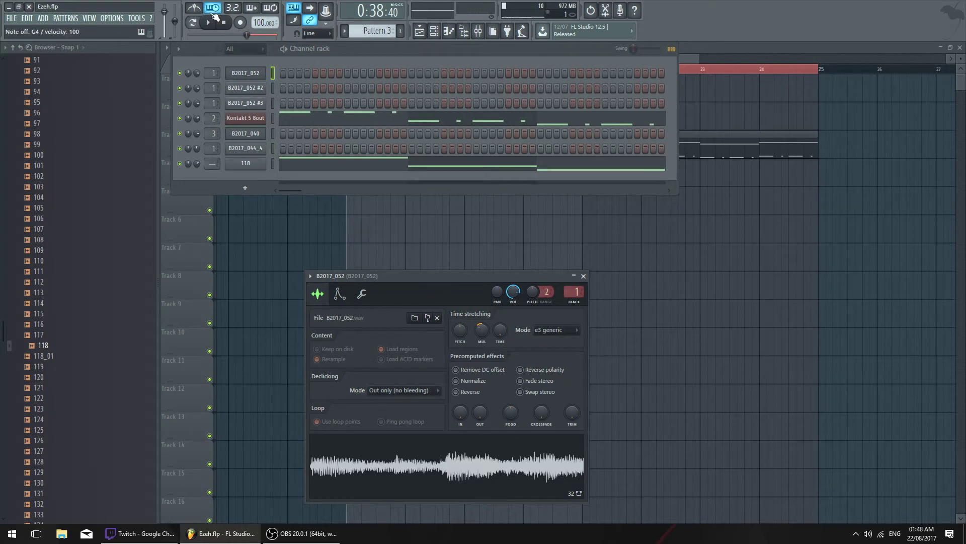
pyautogui.press('space')
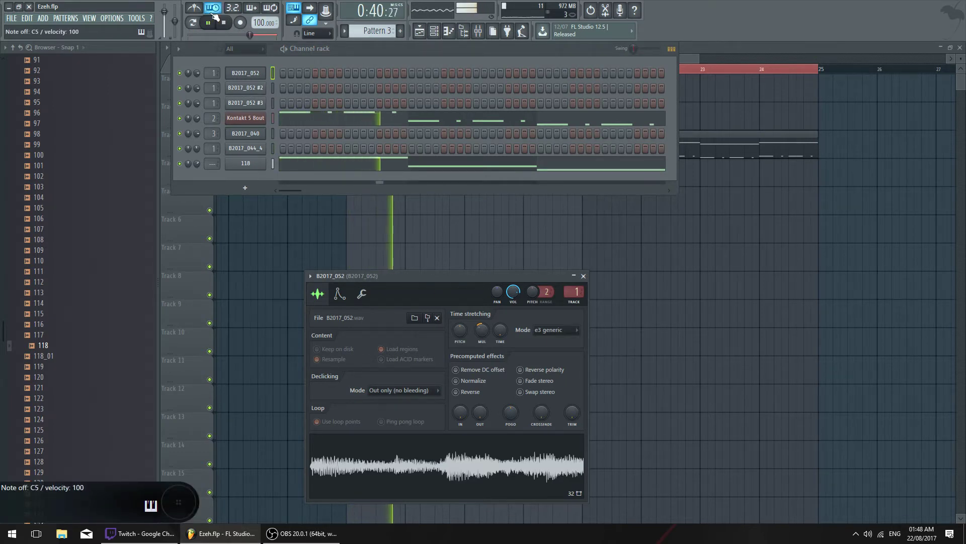
pyautogui.press('space')
pyautogui.press('space')
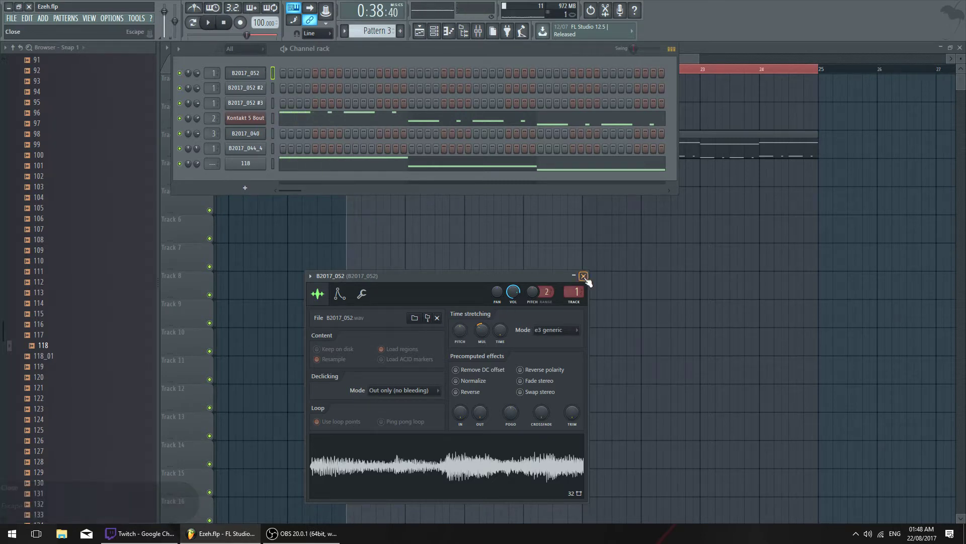
# Close the B2017_052 settings and open channel 118's settings, moving their window clear of the channel list
pyautogui.click(584, 276)
pyautogui.click(233, 163)
pyautogui.moveTo(381, 161); pyautogui.dragTo(396, 158)
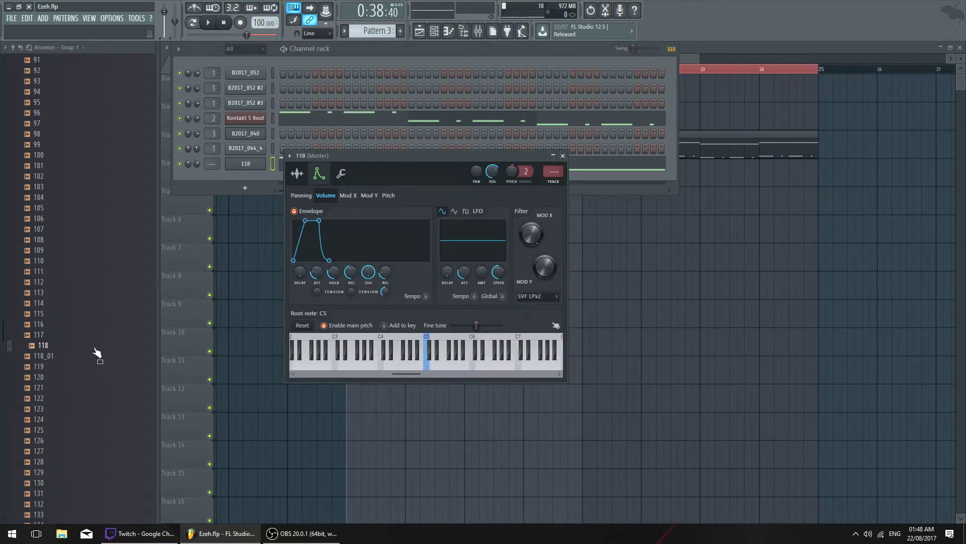
# Compare browser samples 118 and 118_01 by ear, moving channel 118's settings clear of the channel list
pyautogui.click(297, 173)
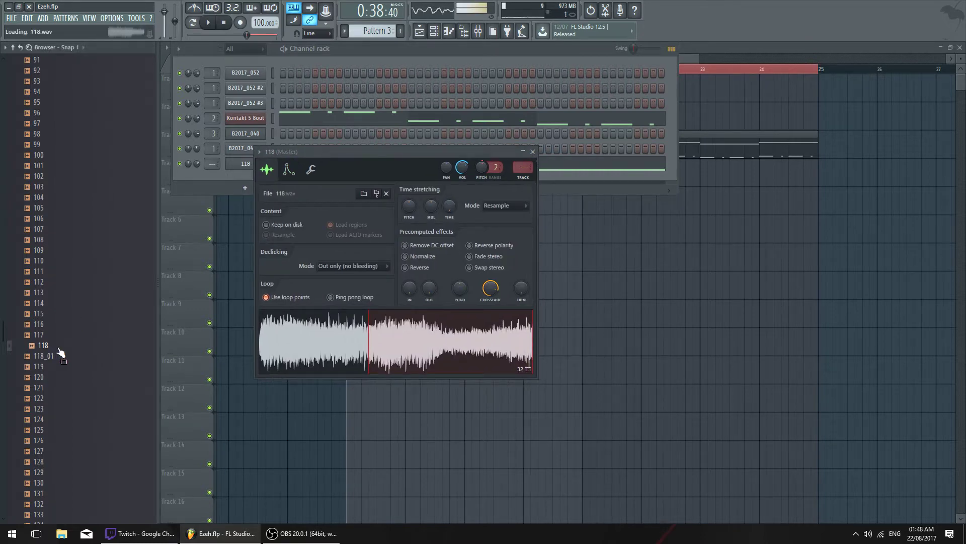
pyautogui.click(71, 356)
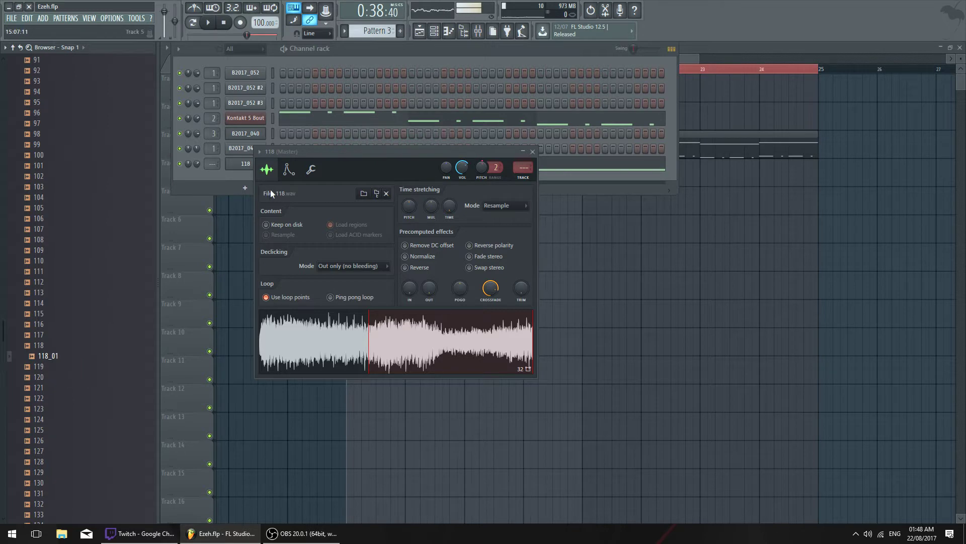
pyautogui.moveTo(302, 154); pyautogui.dragTo(276, 183)
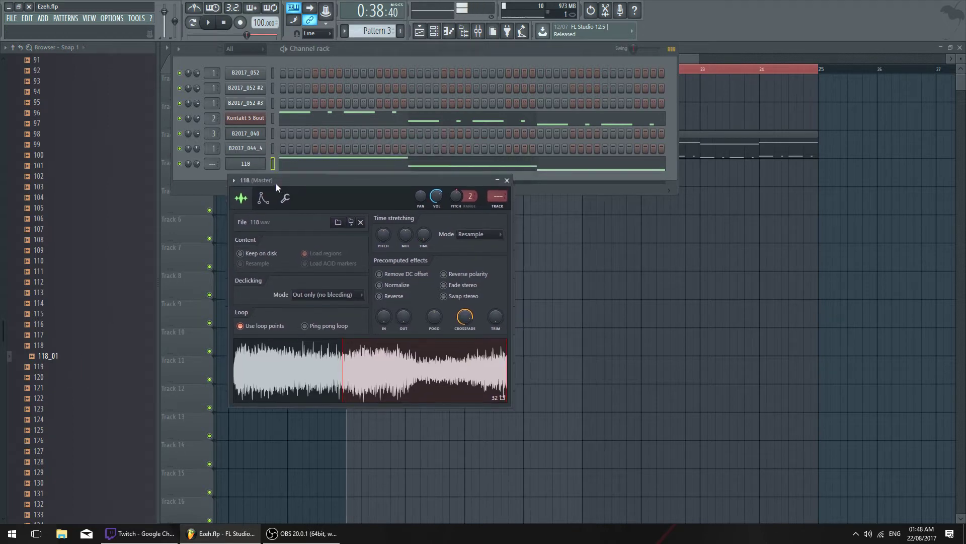
pyautogui.click(55, 347)
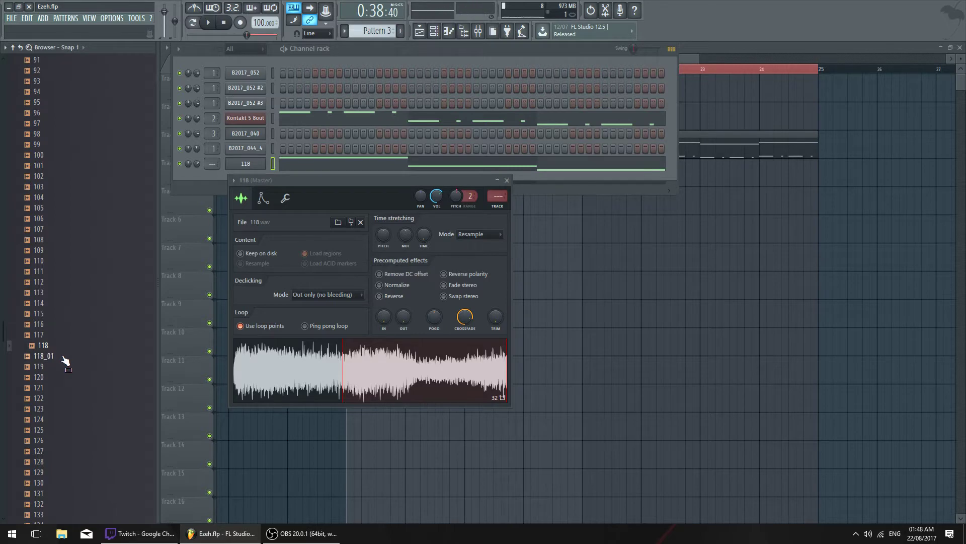
pyautogui.moveTo(316, 175); pyautogui.dragTo(305, 211)
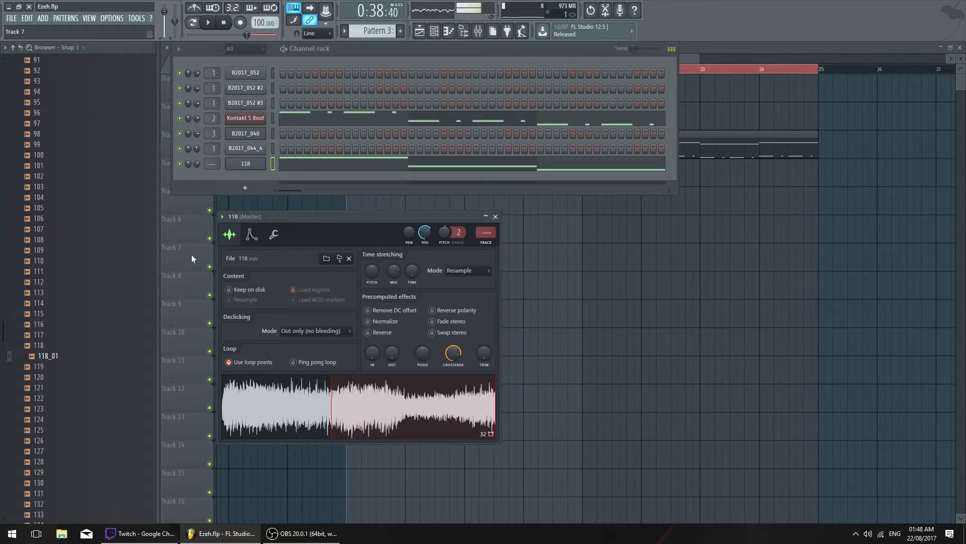
# Replace channel 118's sample with 118_01 and play the song to hear it
pyautogui.click(252, 234)
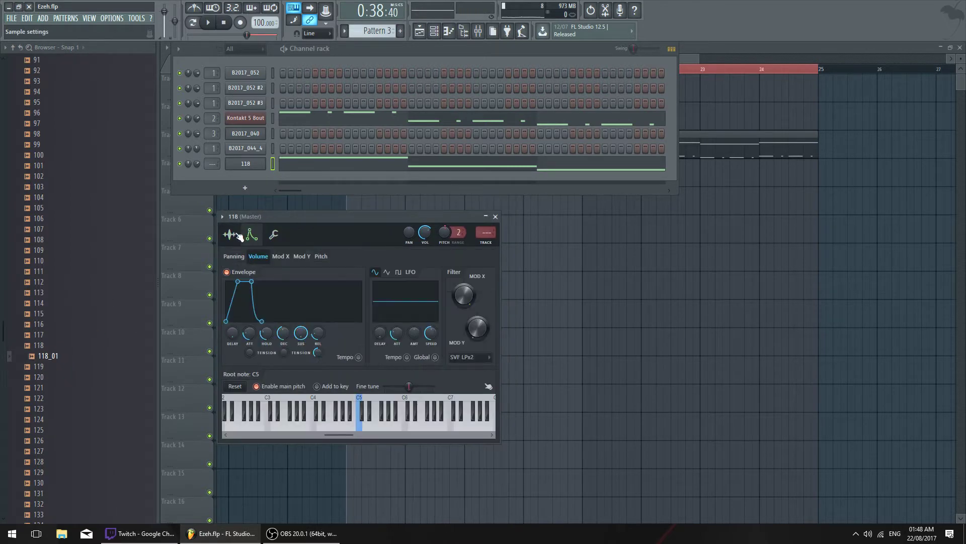
pyautogui.click(231, 234)
pyautogui.moveTo(61, 355); pyautogui.dragTo(273, 405)
pyautogui.press('space')
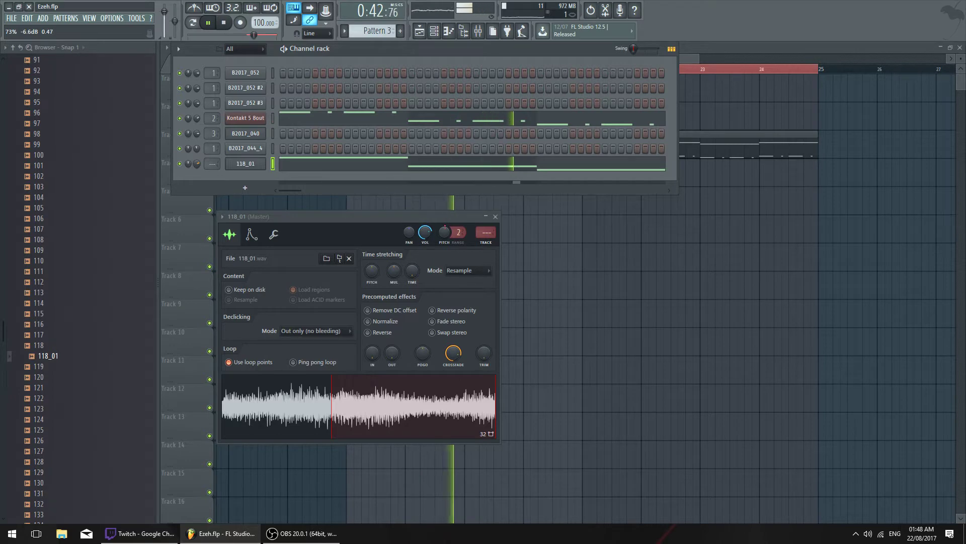
# Audition the B2017_052 sampler, clear the playlist's time selection from bar 17 to 25 and stop playback
pyautogui.click(246, 73)
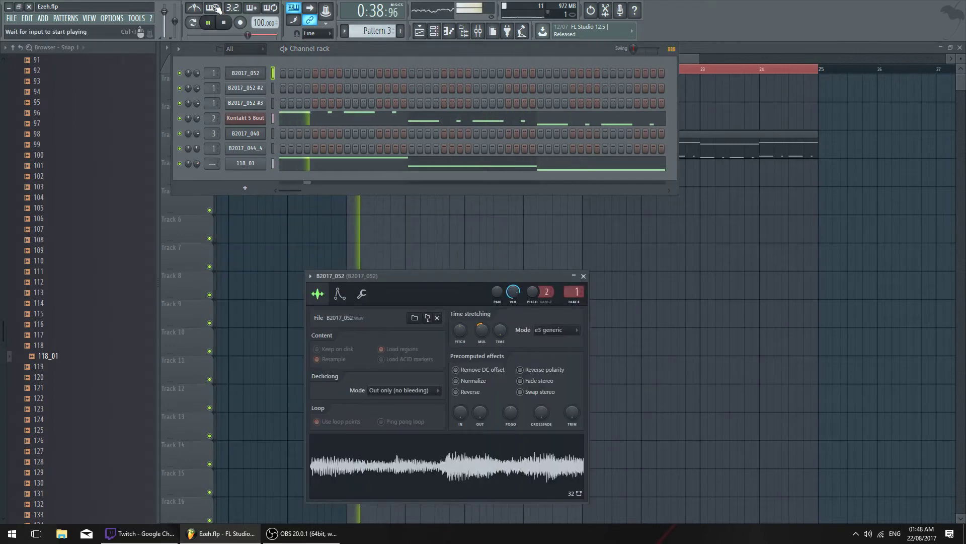
pyautogui.click(763, 74)
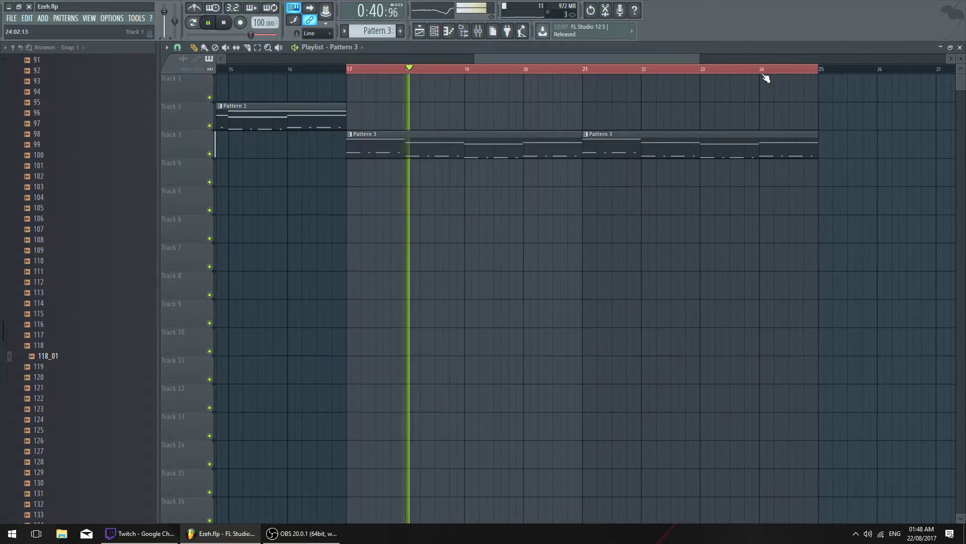
pyautogui.scroll(-6, 764, 75)
pyautogui.keyDown('ctrl'); pyautogui.click(490, 70); pyautogui.keyUp('ctrl')
pyautogui.press('space')
# Copy the notes of B2017_052, B2017_052 #2 and B2017_052 #3 from Pattern 2 into Pattern 3
pyautogui.doubleClick(255, 81)
pyautogui.click(259, 88)
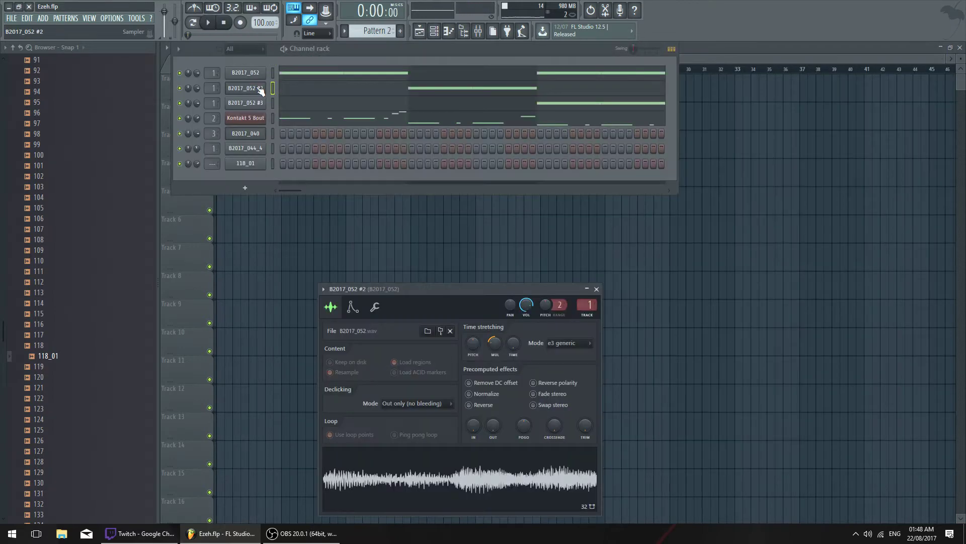
pyautogui.rightClick(273, 88)
pyautogui.rightClick(272, 102)
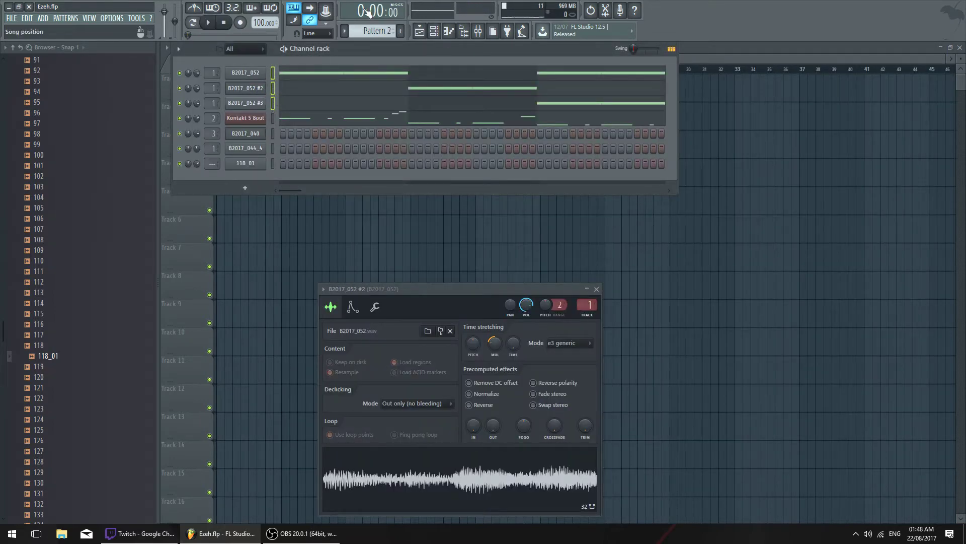
pyautogui.rightClick(736, 81)
pyautogui.doubleClick(526, 147)
pyautogui.click(273, 77)
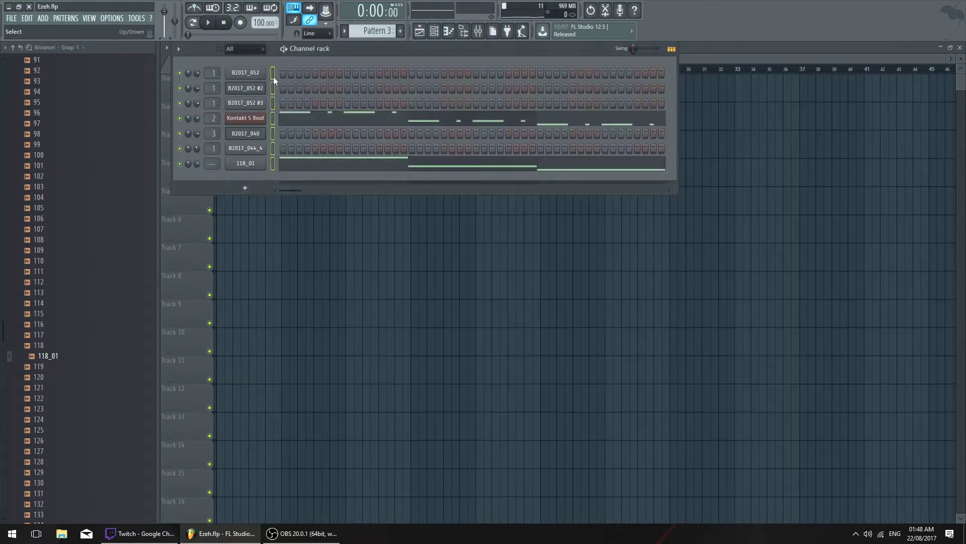
pyautogui.click(274, 77)
pyautogui.hotkey('ctrl', 'v')
# Play Pattern 3 in pattern mode while checking 118_01's settings and the mixer, and stop playback
pyautogui.press('space')
pyautogui.press('l')
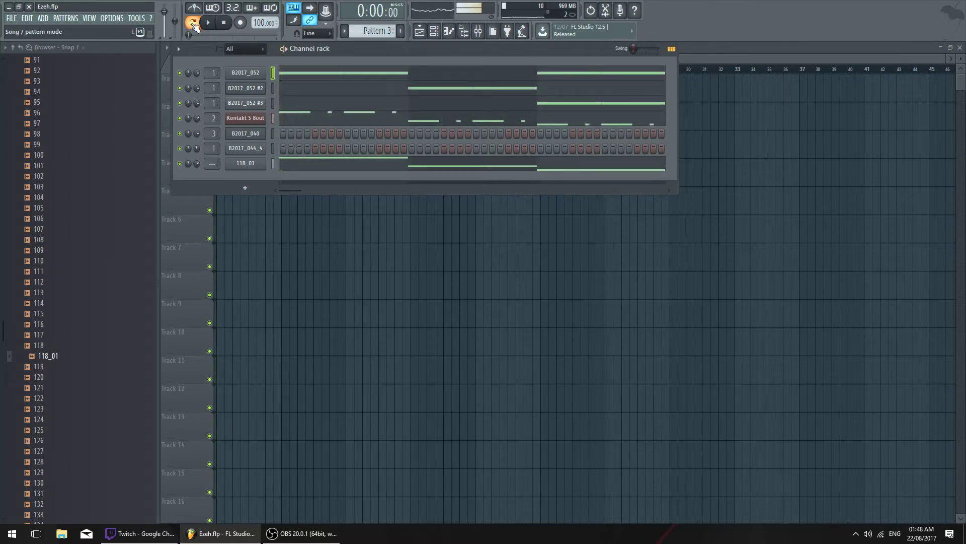
pyautogui.click(246, 164)
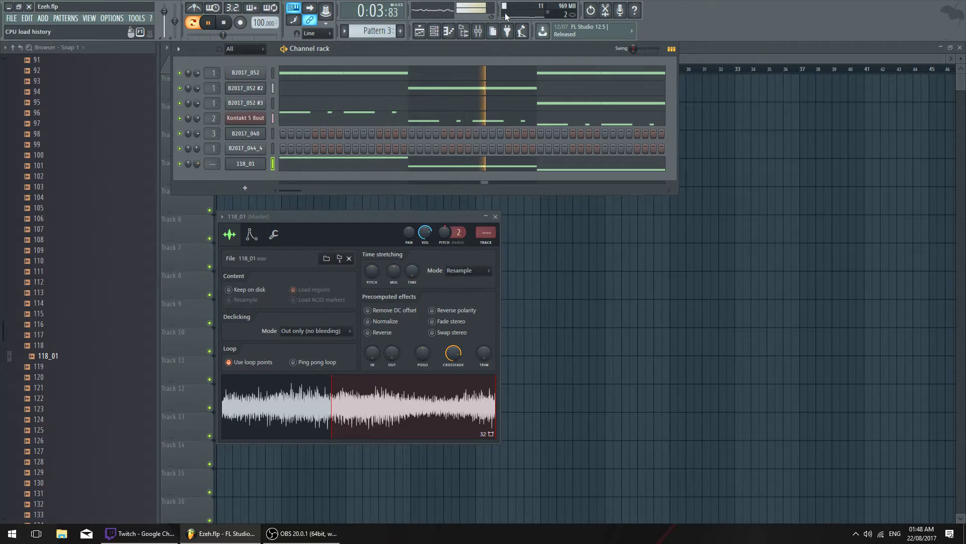
pyautogui.click(483, 31)
pyautogui.click(482, 30)
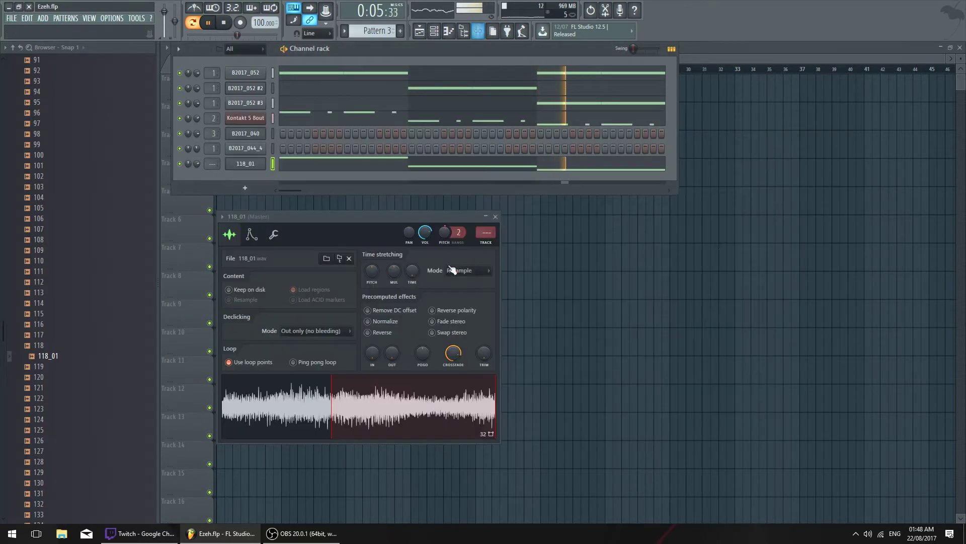
pyautogui.click(490, 220)
pyautogui.press('space')
# Audition samples further down the browser list, including 119, 140, 150 and 145
pyautogui.scroll(-4, 50, 344)
pyautogui.click(78, 241)
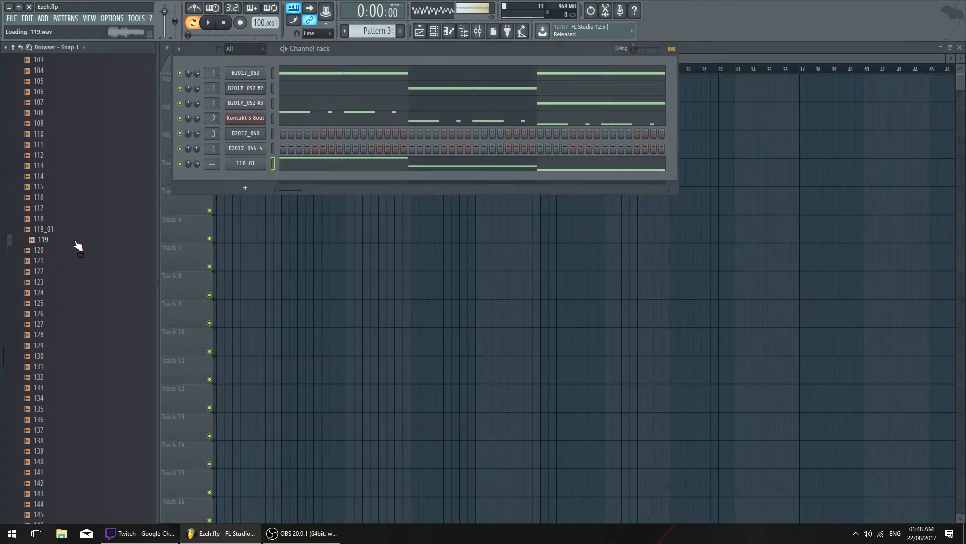
pyautogui.click(81, 313)
pyautogui.click(81, 335)
pyautogui.scroll(-6, 76, 281)
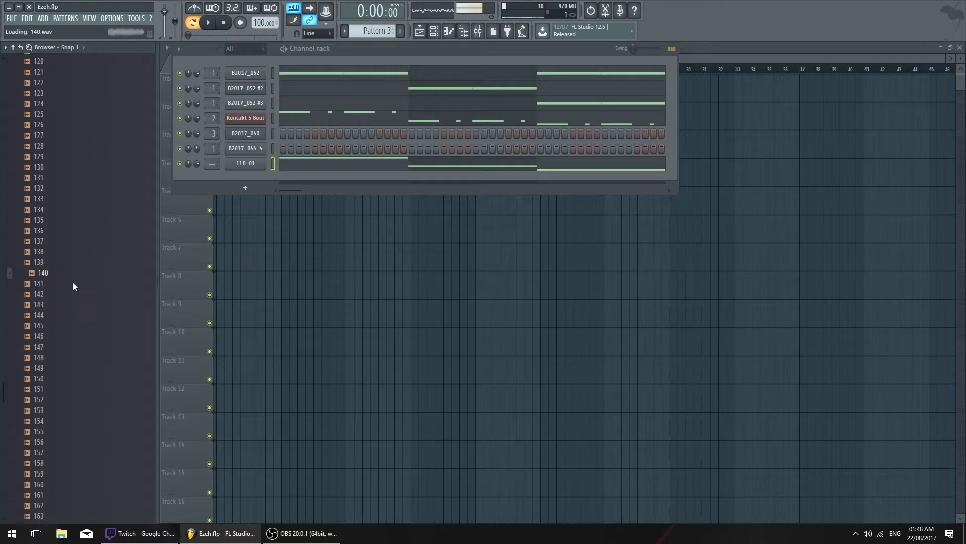
pyautogui.click(84, 187)
pyautogui.click(83, 218)
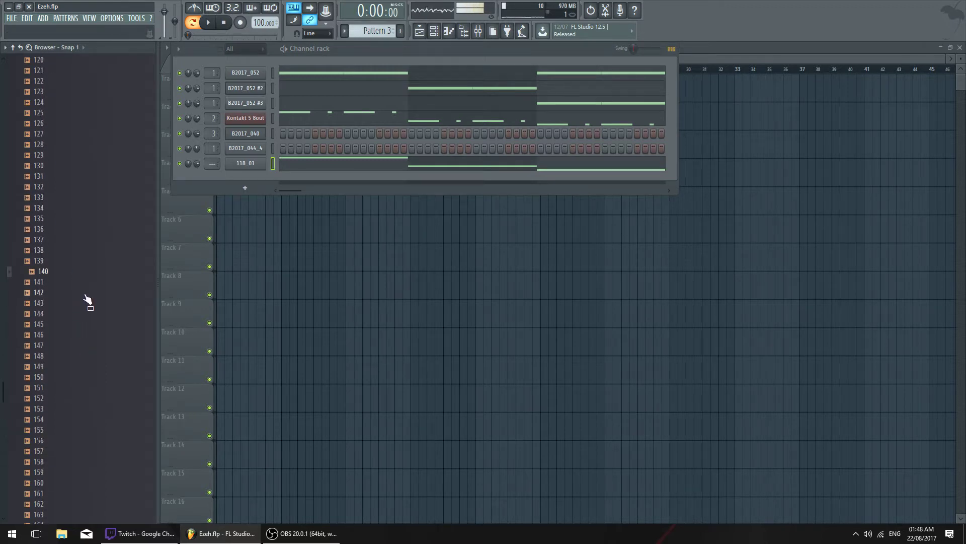
pyautogui.scroll(-4, 76, 307)
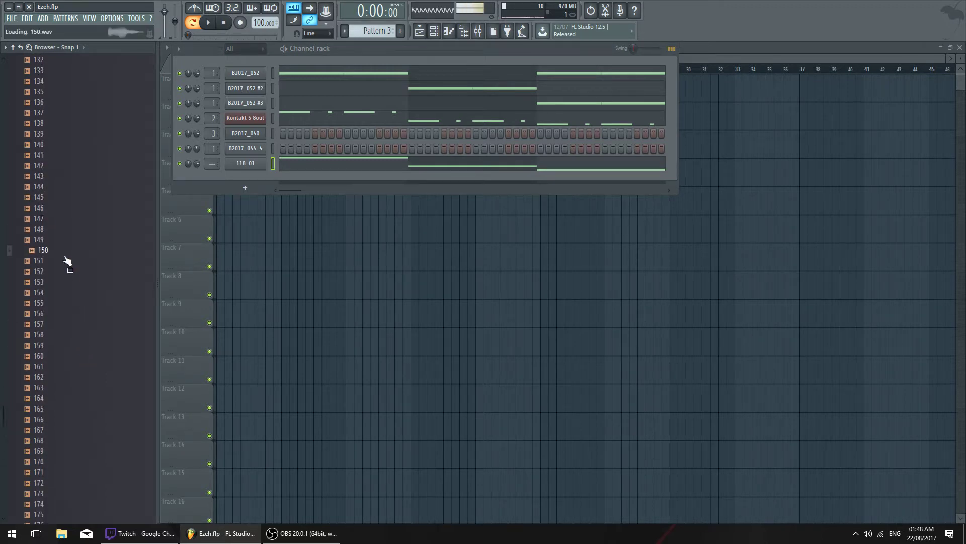
pyautogui.click(75, 280)
pyautogui.click(73, 200)
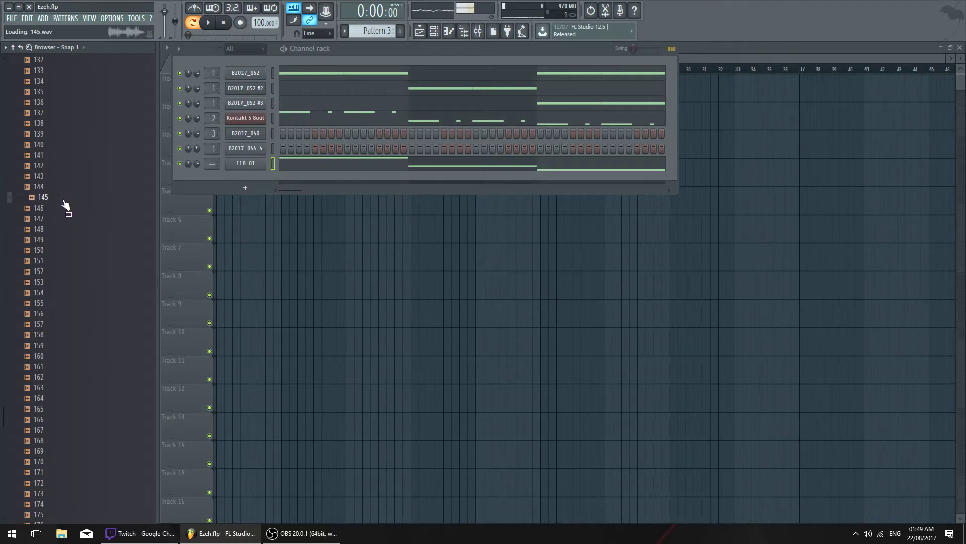
# Inspect the modified date in the Windows file properties of 145.wav and close them
pyautogui.rightClick(63, 201)
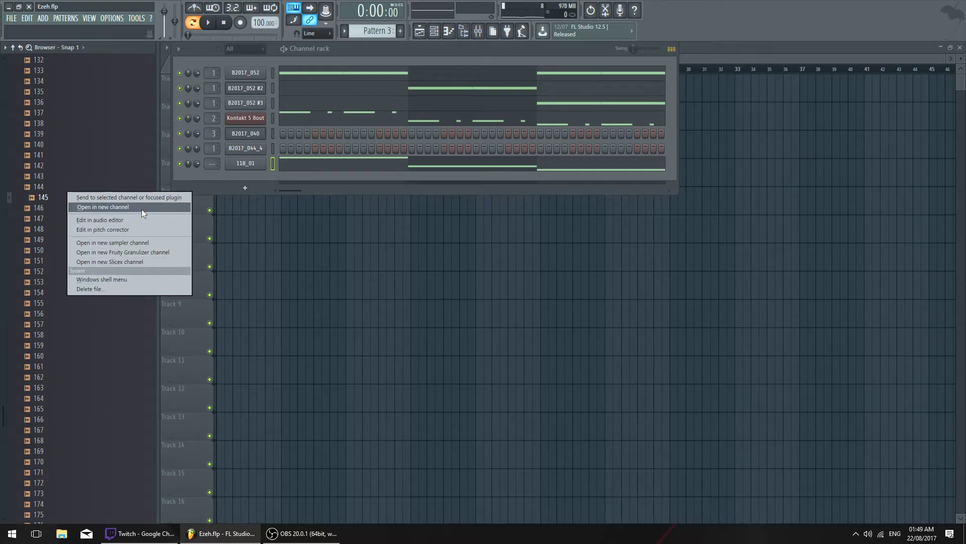
pyautogui.click(164, 281)
pyautogui.click(209, 459)
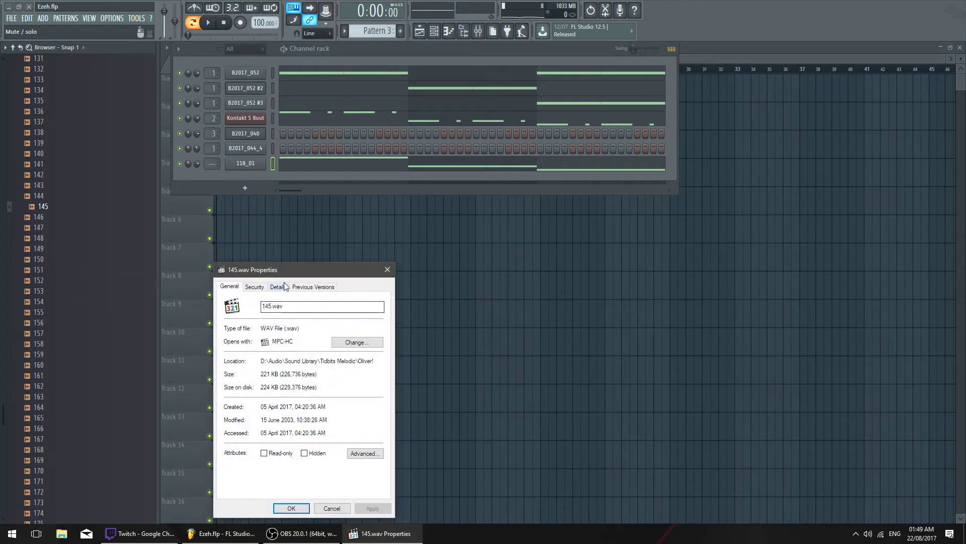
pyautogui.moveTo(298, 277); pyautogui.dragTo(320, 204)
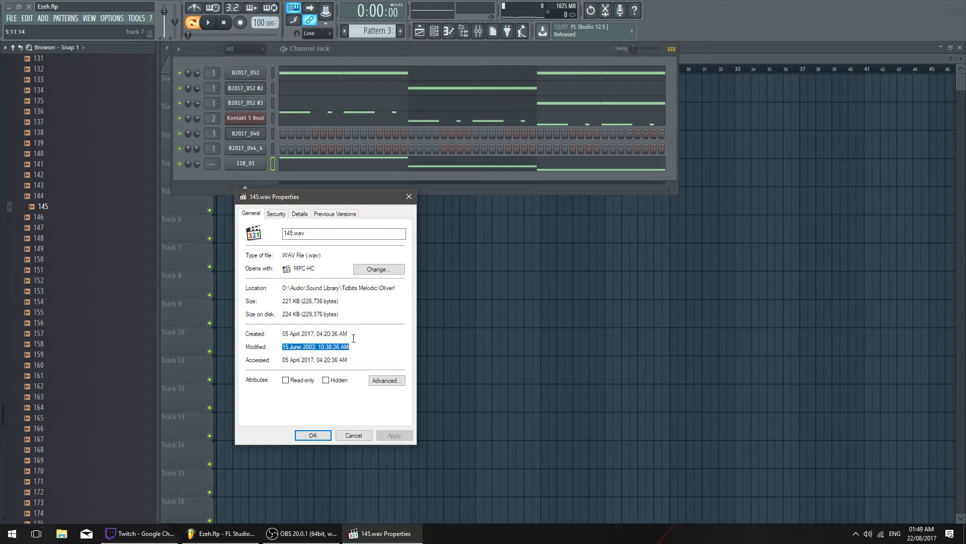
pyautogui.click(360, 439)
# Browse the full numbered sample list and audition the samples from 145 up to 163
pyautogui.scroll(10, 88, 302)
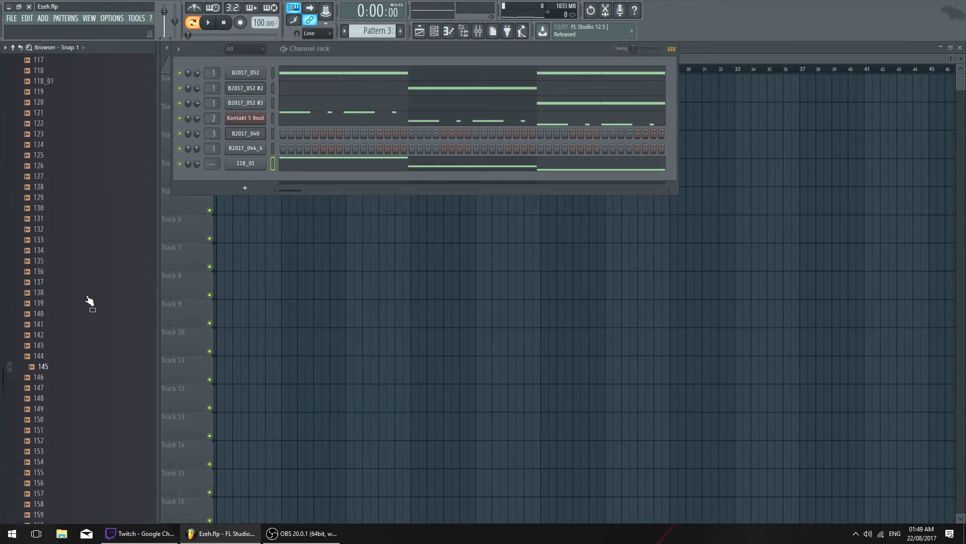
pyautogui.scroll(20, 89, 302)
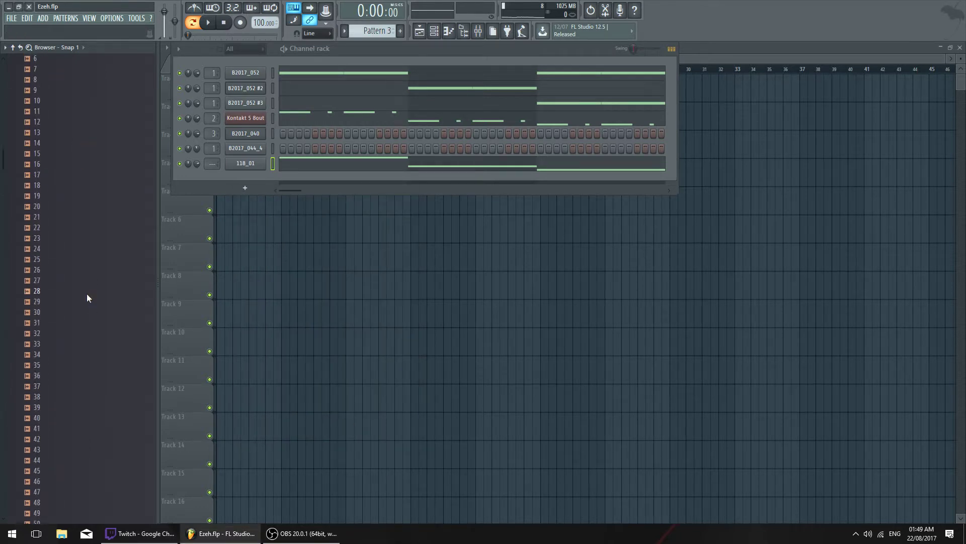
pyautogui.scroll(3, 85, 304)
pyautogui.scroll(-20, 91, 308)
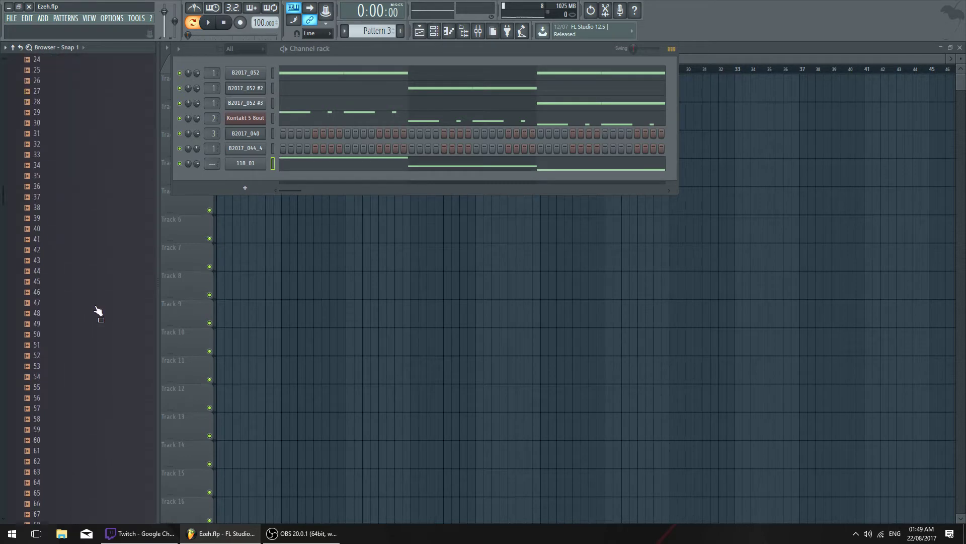
pyautogui.scroll(-12, 106, 322)
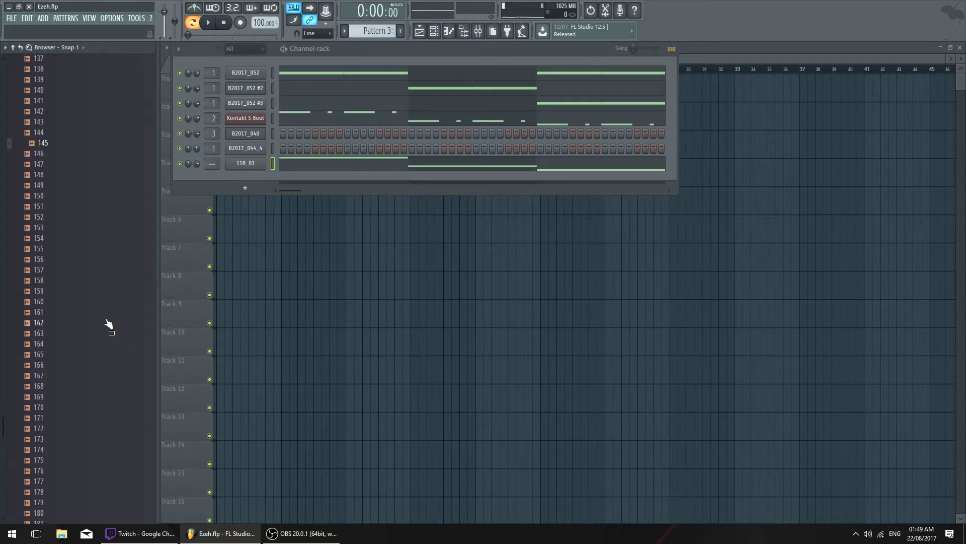
pyautogui.click(93, 143)
pyautogui.click(92, 154)
pyautogui.click(88, 164)
pyautogui.click(84, 175)
pyautogui.click(82, 186)
pyautogui.click(81, 195)
pyautogui.click(82, 207)
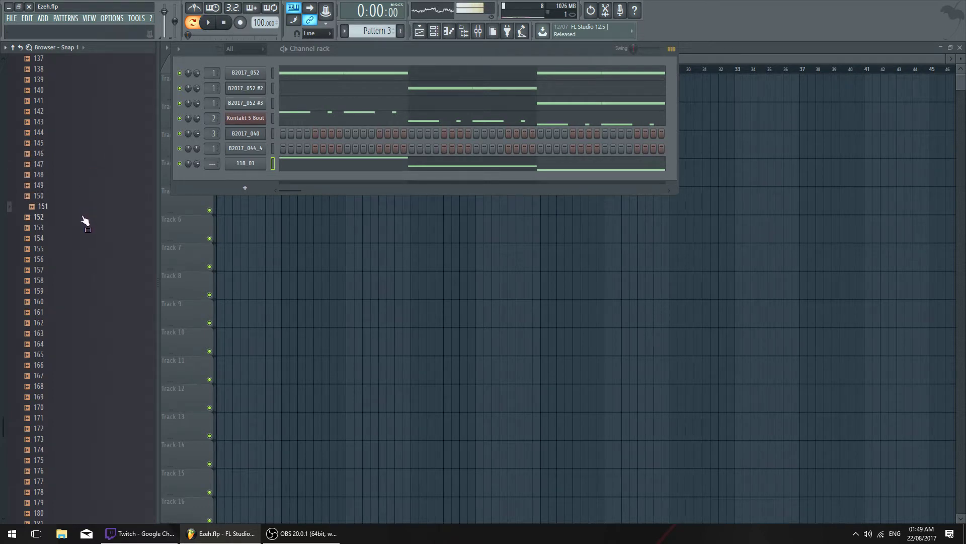
pyautogui.press('Down')
pyautogui.press('Down')
pyautogui.press('Down')
pyautogui.press('Down')
pyautogui.press('Down')
pyautogui.press('Down')
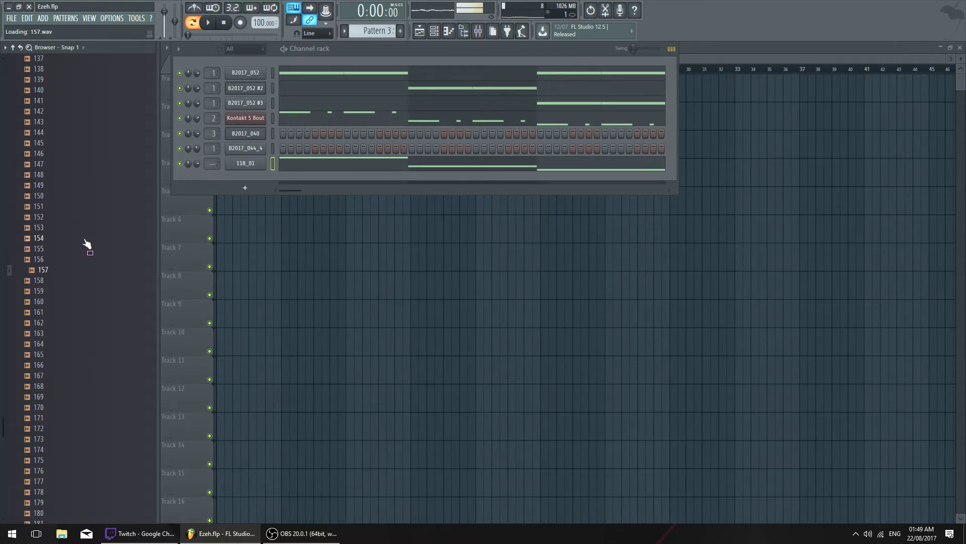
pyautogui.scroll(-5, 85, 240)
pyautogui.scroll(2, 86, 241)
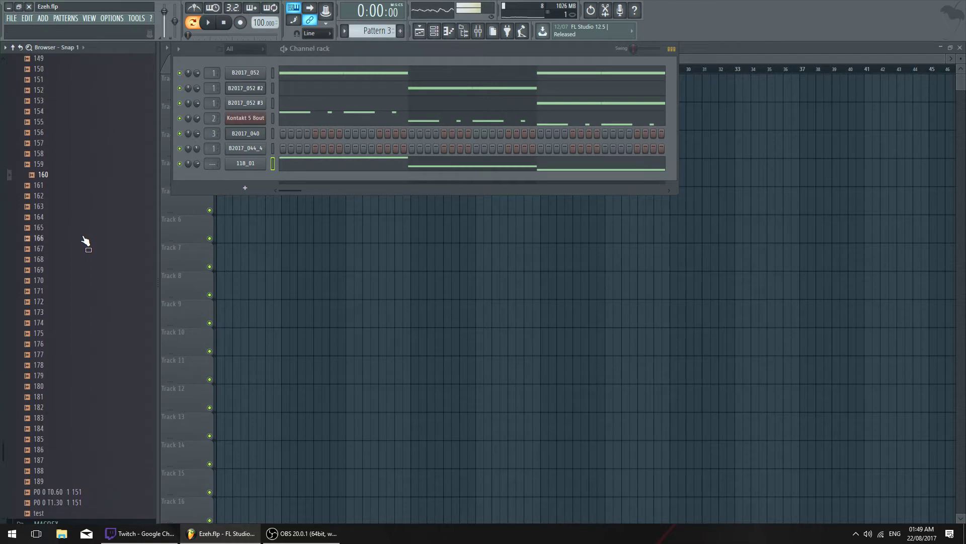
pyautogui.click(62, 187)
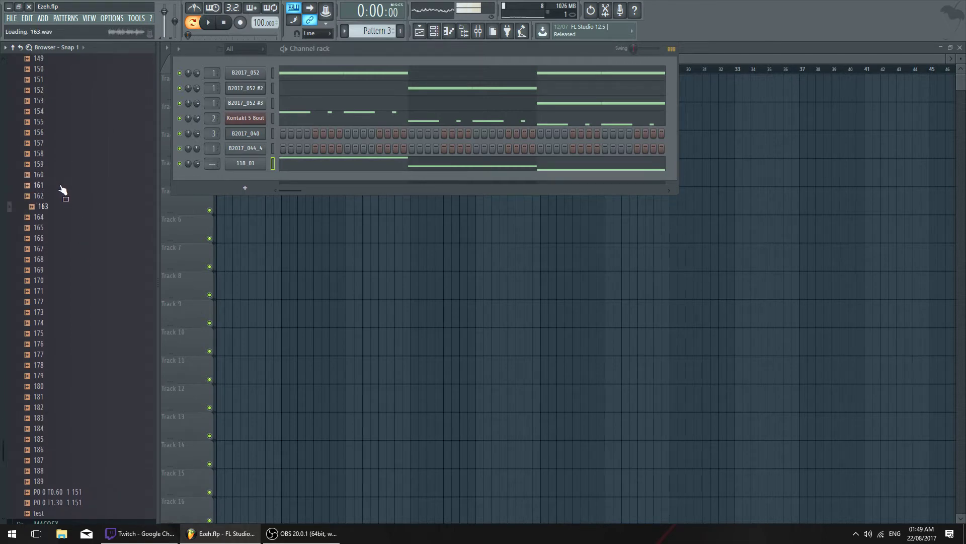
# Set the playlist start position at bar 17 and briefly play Pattern 3 in song mode
pyautogui.press('F5')
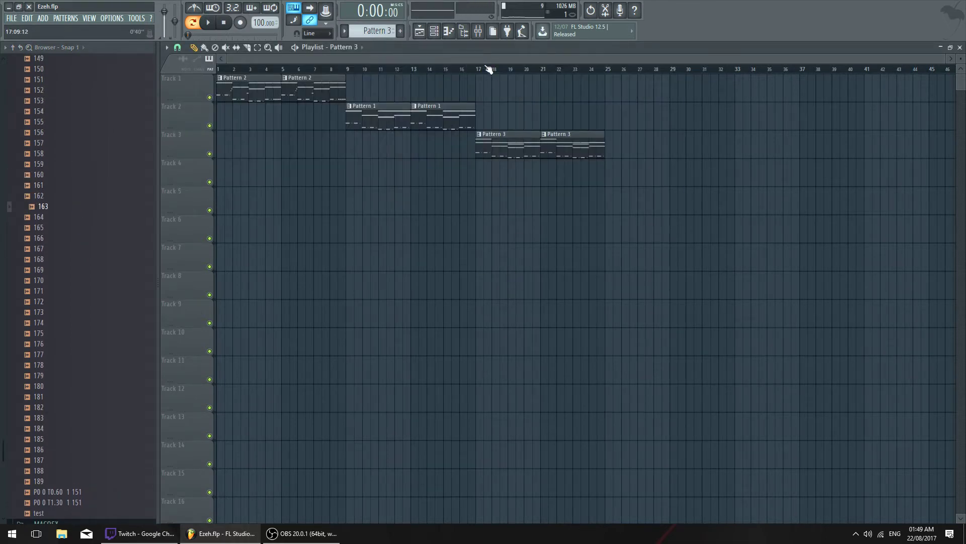
pyautogui.scroll(4, 486, 68)
pyautogui.click(339, 69)
pyautogui.press('space')
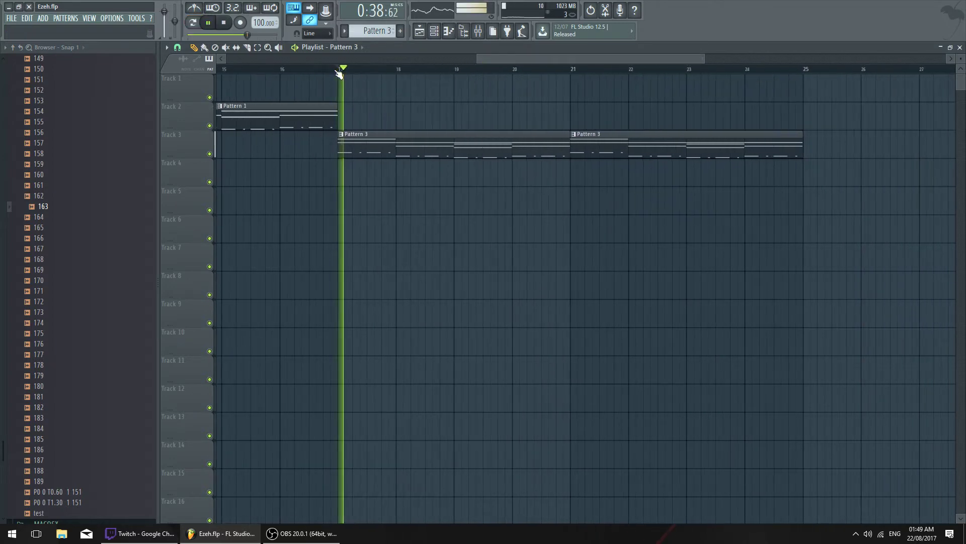
pyautogui.press('space')
# Place sample 163 in the playlist at bar 17 below Pattern 3 and open its miscellaneous channel settings
pyautogui.moveTo(50, 212); pyautogui.dragTo(157, 210)
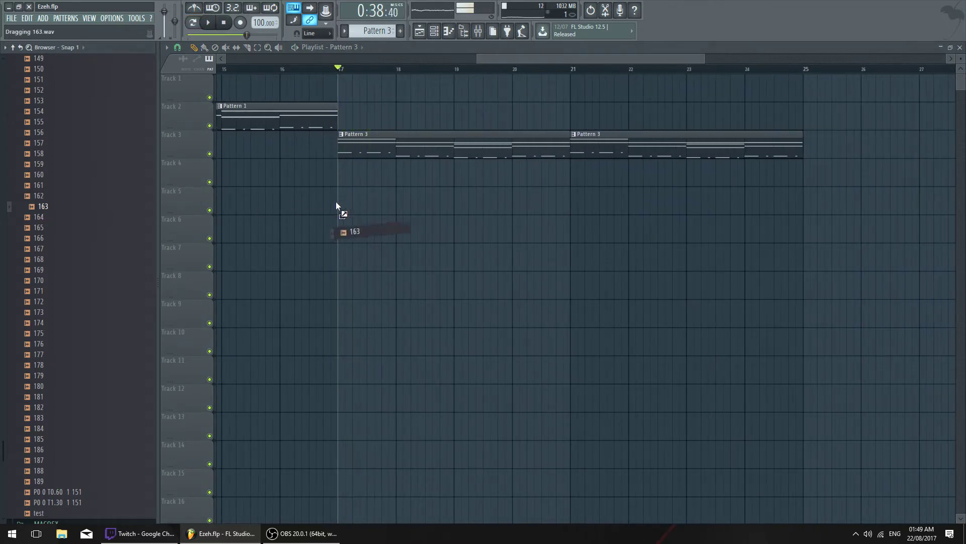
pyautogui.moveTo(337, 201)
pyautogui.mouseDown()
pyautogui.moveTo(347, 200)
pyautogui.moveTo(340, 195)
pyautogui.mouseUp()
pyautogui.doubleClick(345, 193)
pyautogui.click(229, 144)
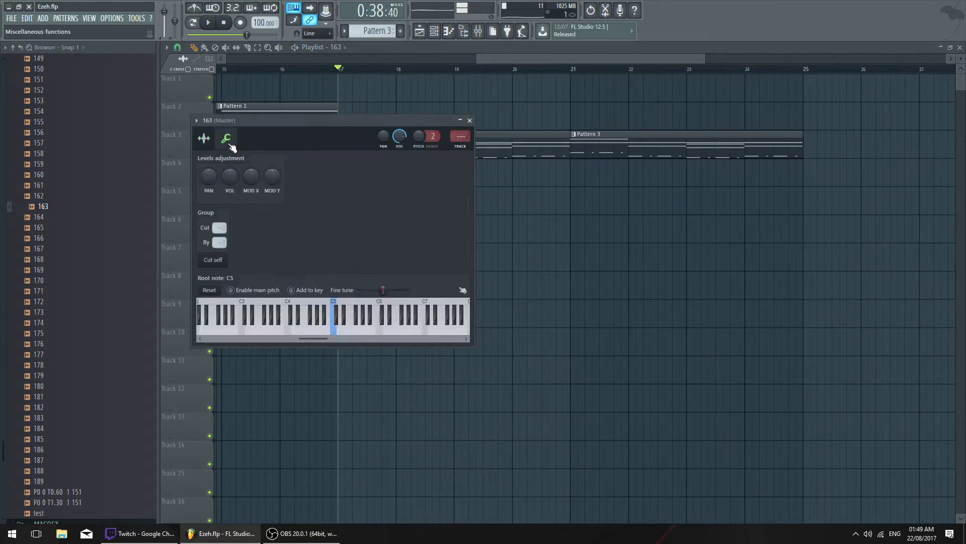
# Set sample 163's root note to B4 and lower its volume level adjustment while checking it against song playback
pyautogui.press('space')
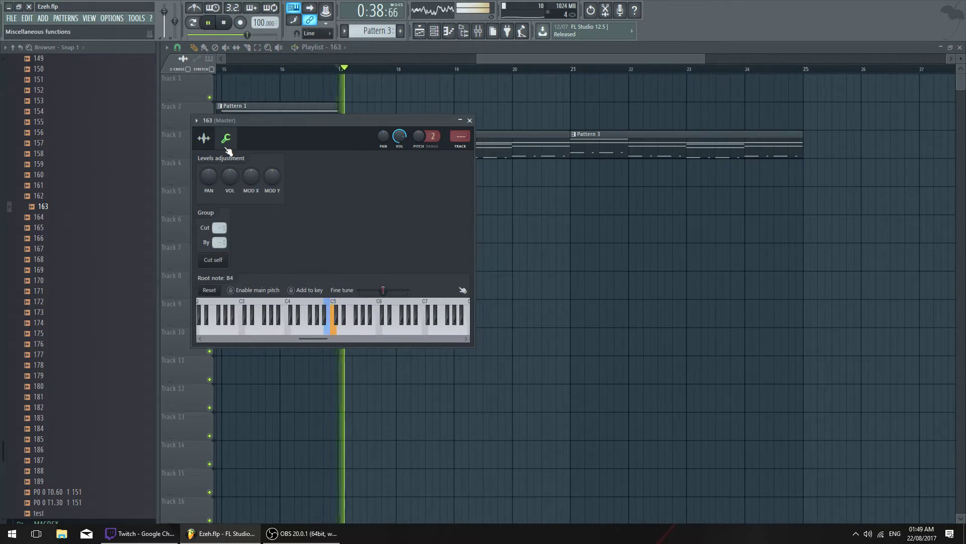
pyautogui.press('space')
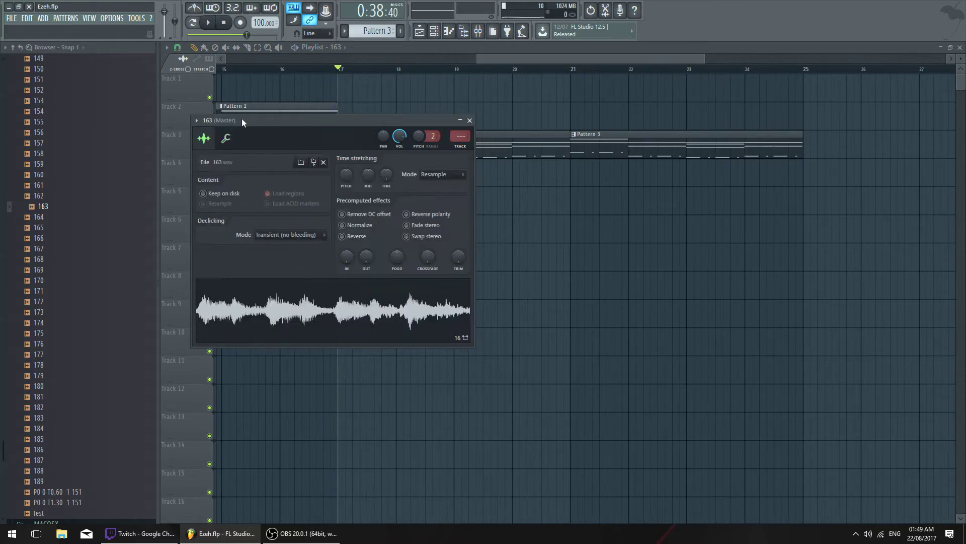
pyautogui.moveTo(242, 119); pyautogui.dragTo(342, 235)
pyautogui.click(429, 435)
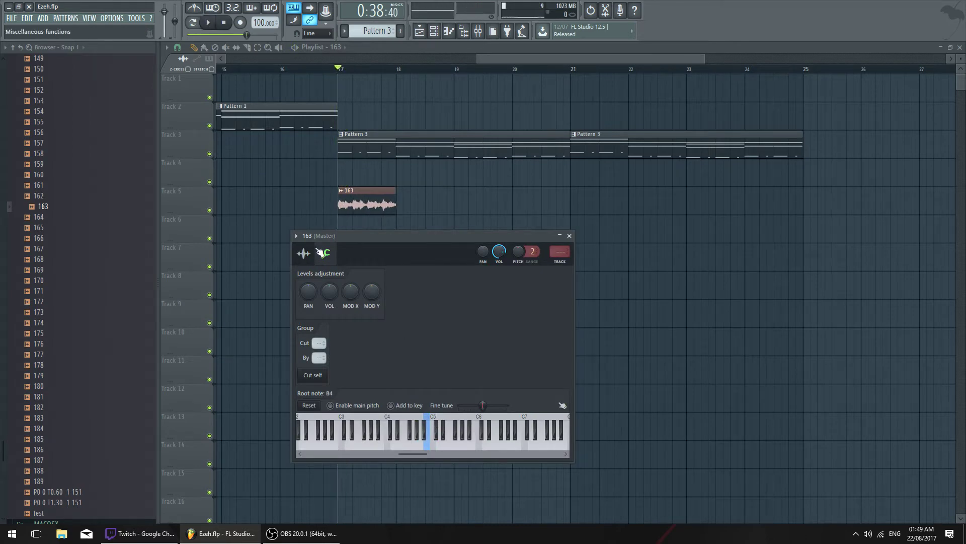
pyautogui.click(306, 254)
pyautogui.click(325, 253)
pyautogui.press('space')
pyautogui.moveTo(329, 292); pyautogui.dragTo(329, 309)
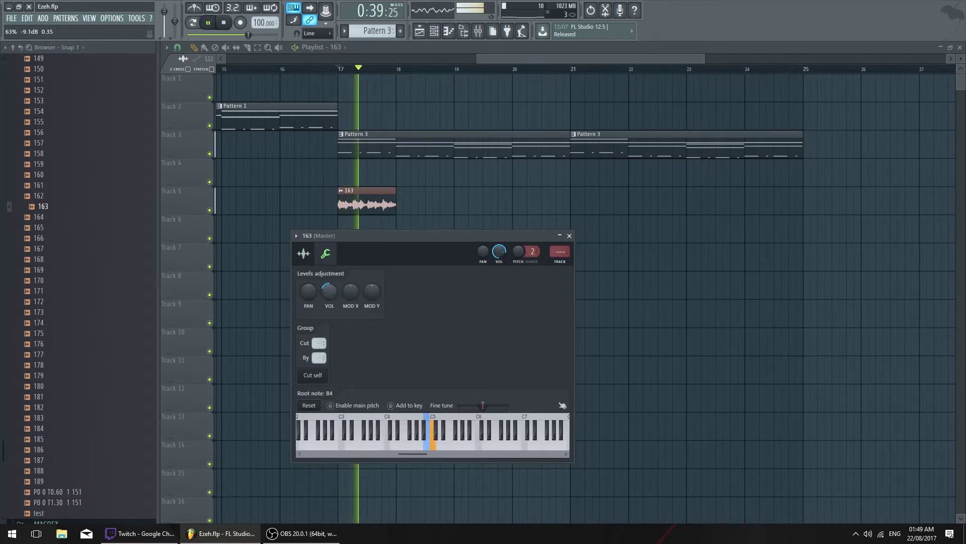
pyautogui.press('space')
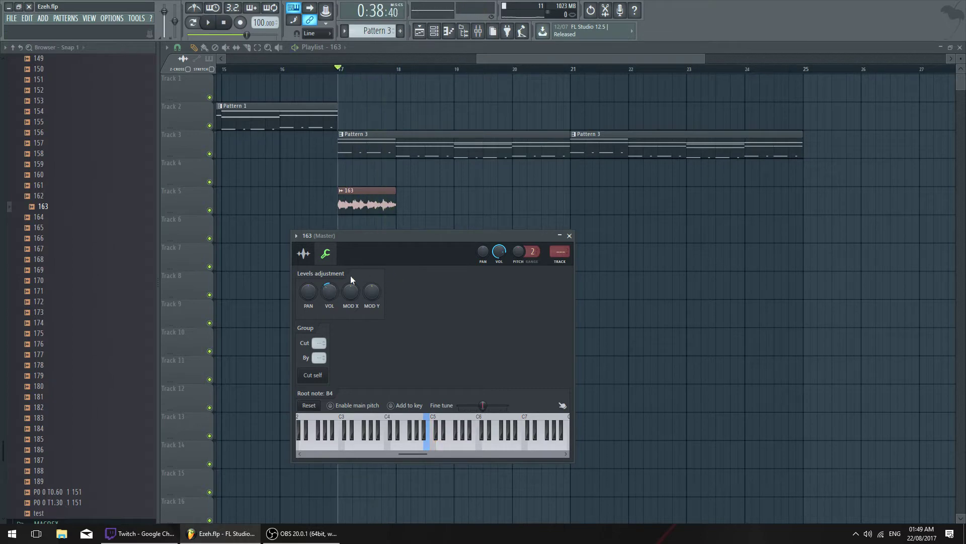
# Replace sample 163 with sample 162 in the channel and set its root note to B4 while checking it in playback
pyautogui.click(304, 253)
pyautogui.moveTo(327, 235); pyautogui.dragTo(280, 201)
pyautogui.click(66, 200)
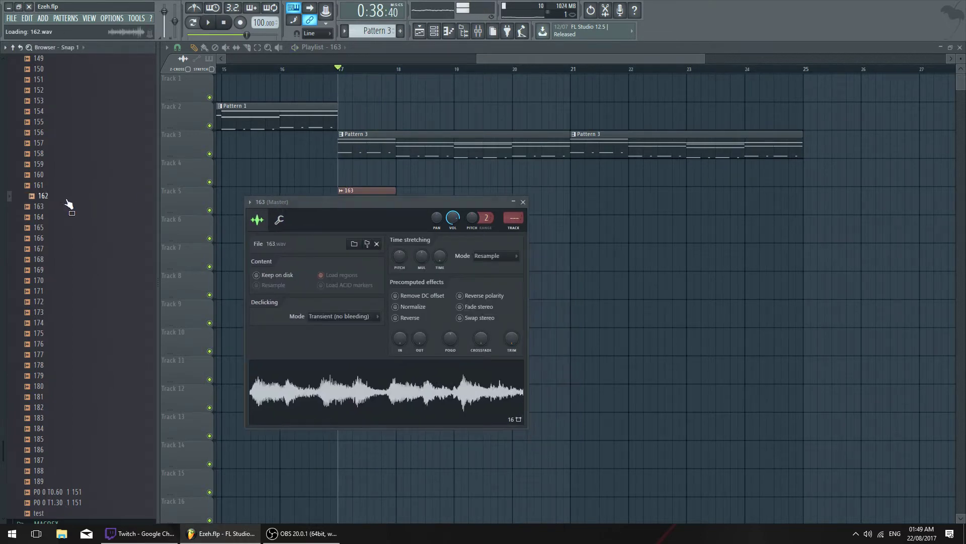
pyautogui.moveTo(59, 199); pyautogui.dragTo(332, 308)
pyautogui.click(280, 219)
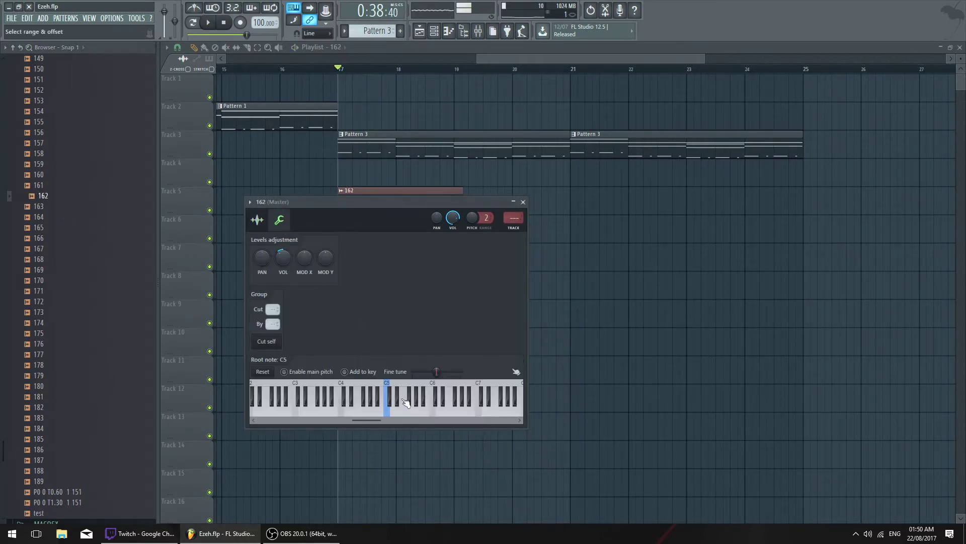
pyautogui.press('space')
pyautogui.moveTo(384, 202); pyautogui.dragTo(437, 256)
pyautogui.press('space')
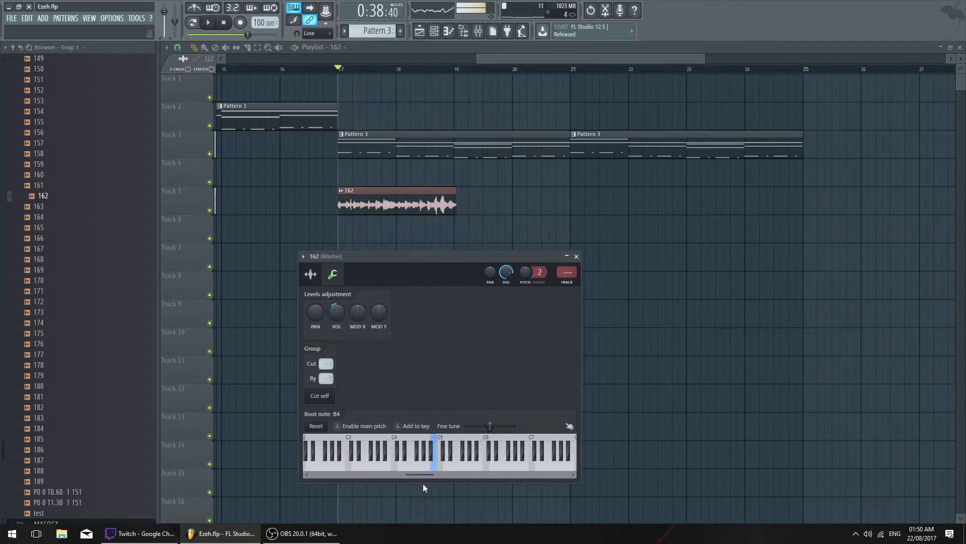
pyautogui.rightClick(431, 449)
pyautogui.rightClick(435, 453)
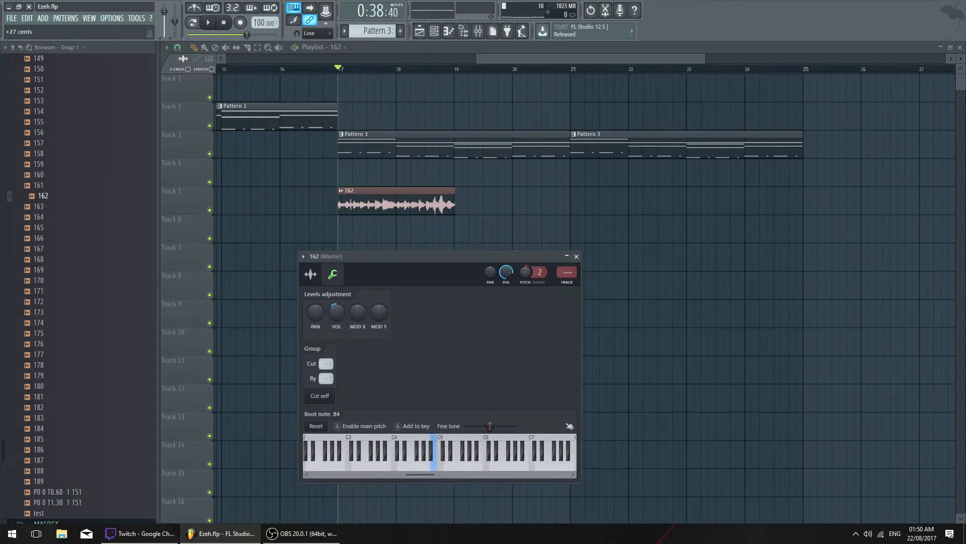
# Tune sample 162's channel pitch to about +31 cents while playing it with Pattern 3, and close the channel settings
pyautogui.press('space')
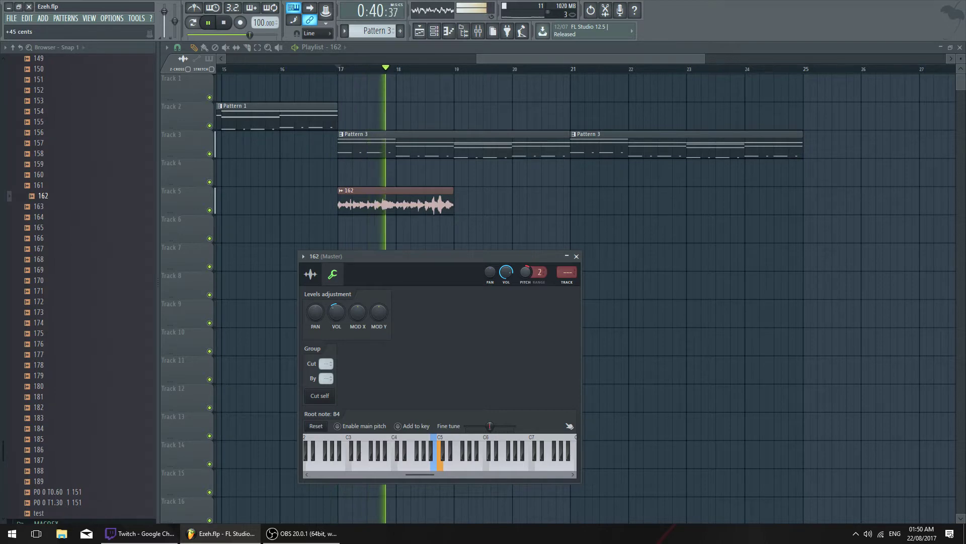
pyautogui.moveTo(526, 265); pyautogui.dragTo(526, 268)
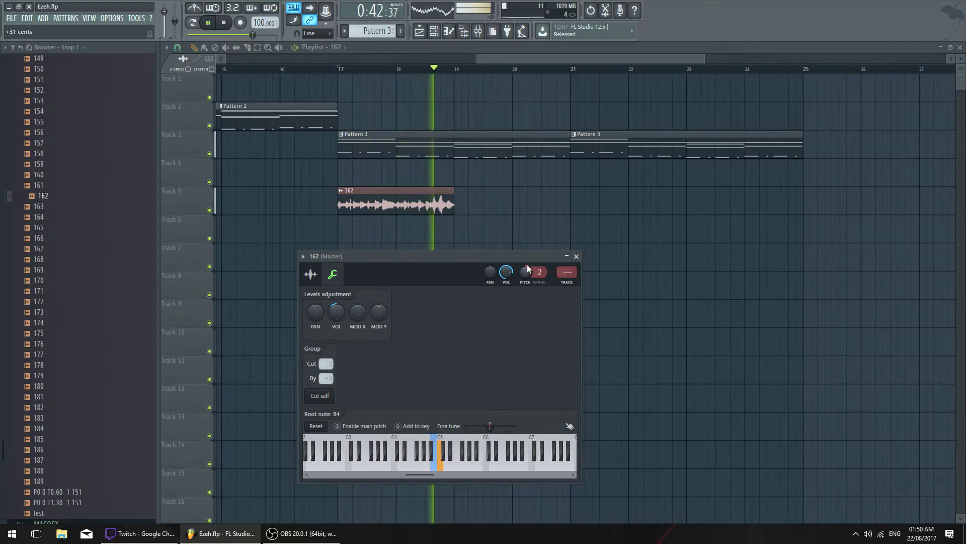
pyautogui.press('space')
pyautogui.press('space')
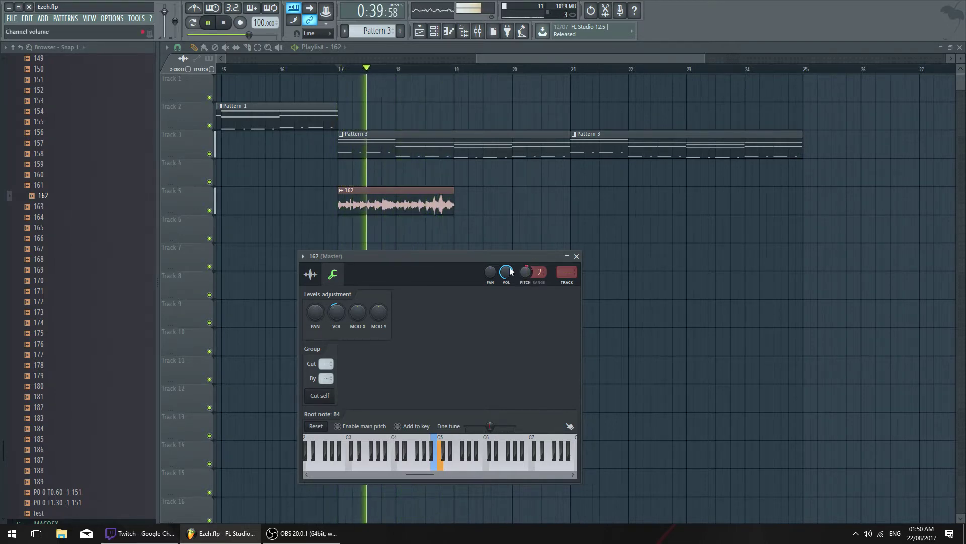
pyautogui.moveTo(467, 258); pyautogui.dragTo(455, 245)
pyautogui.click(563, 244)
pyautogui.press('space')
# Remove the 162 clip from the playlist and delete its audio clip channel
pyautogui.doubleClick(394, 206)
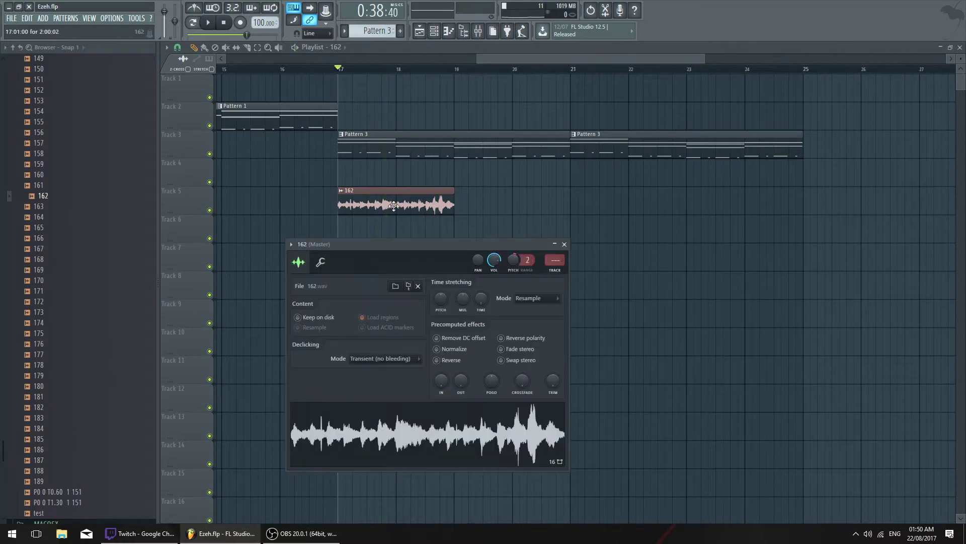
pyautogui.rightClick(449, 202)
pyautogui.press('F5')
pyautogui.rightClick(251, 87)
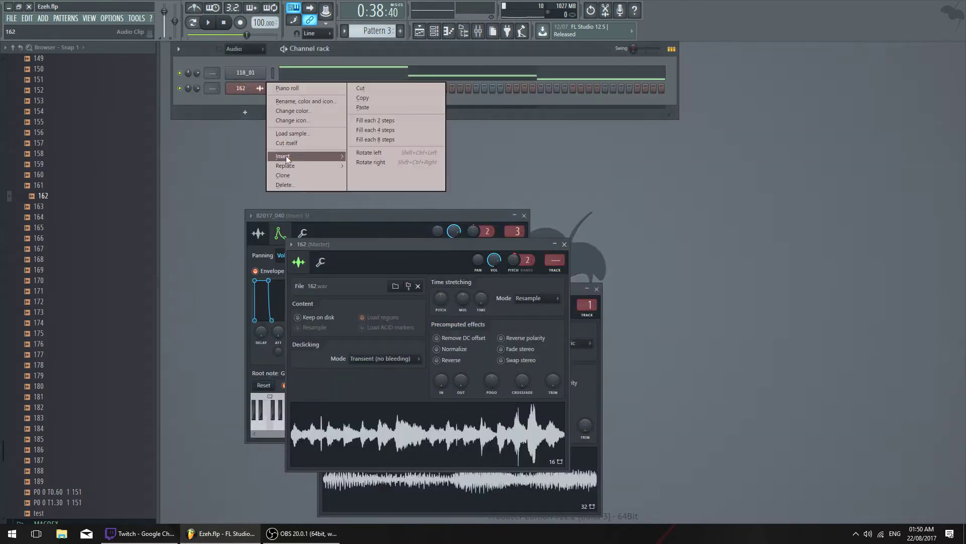
pyautogui.click(323, 185)
pyautogui.click(532, 297)
# Play the song from bar 17, open Pattern 3's channels and show the settings of the 118_01 sampler
pyautogui.press('space')
pyautogui.press('F5')
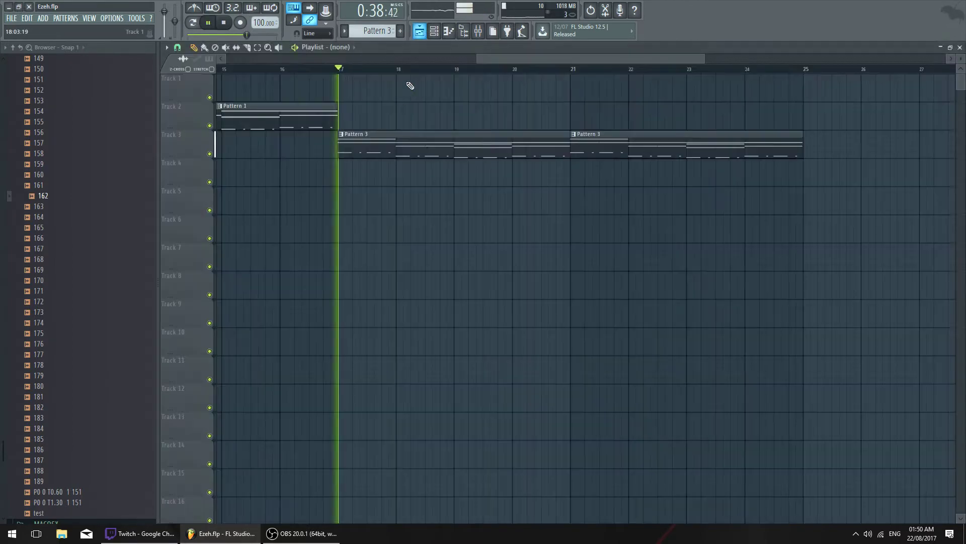
pyautogui.doubleClick(371, 146)
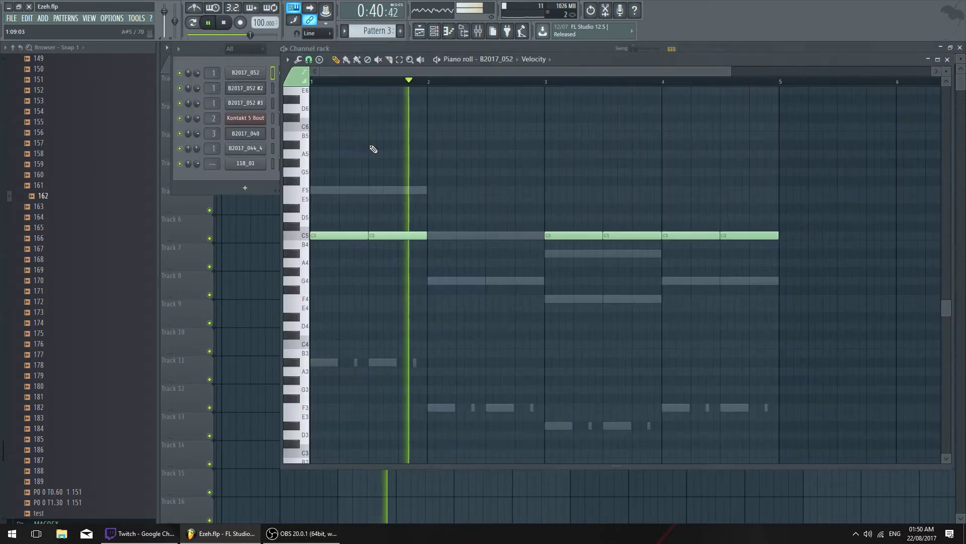
pyautogui.press('F7')
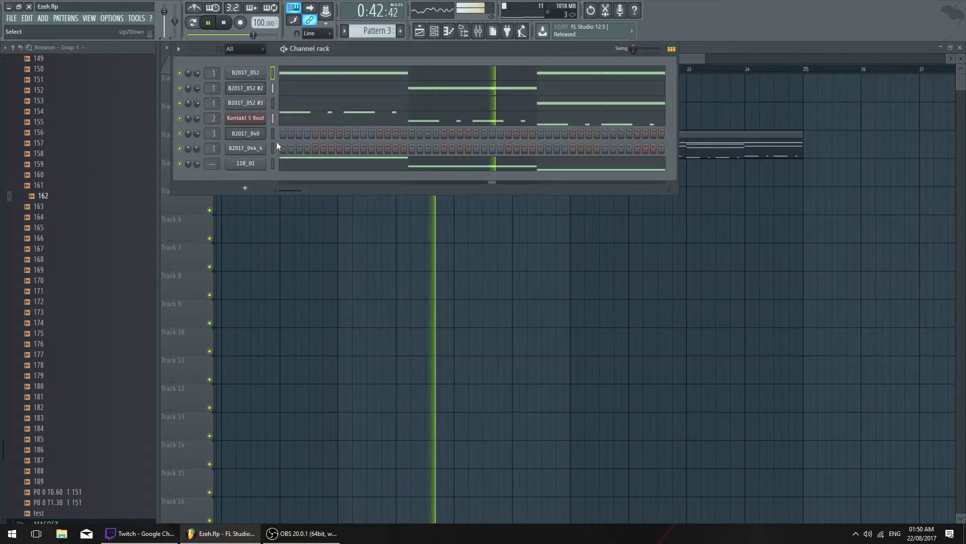
pyautogui.click(246, 163)
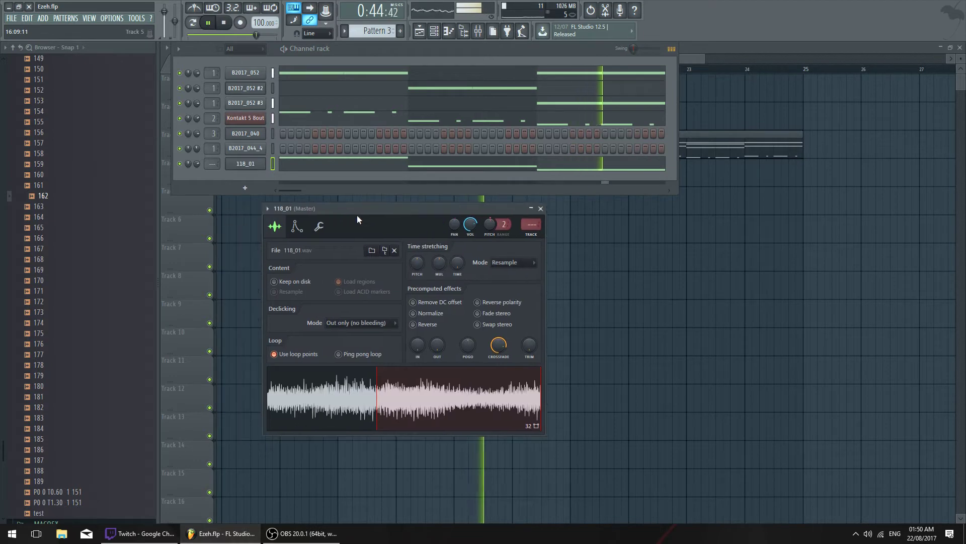
pyautogui.moveTo(357, 215); pyautogui.dragTo(361, 214)
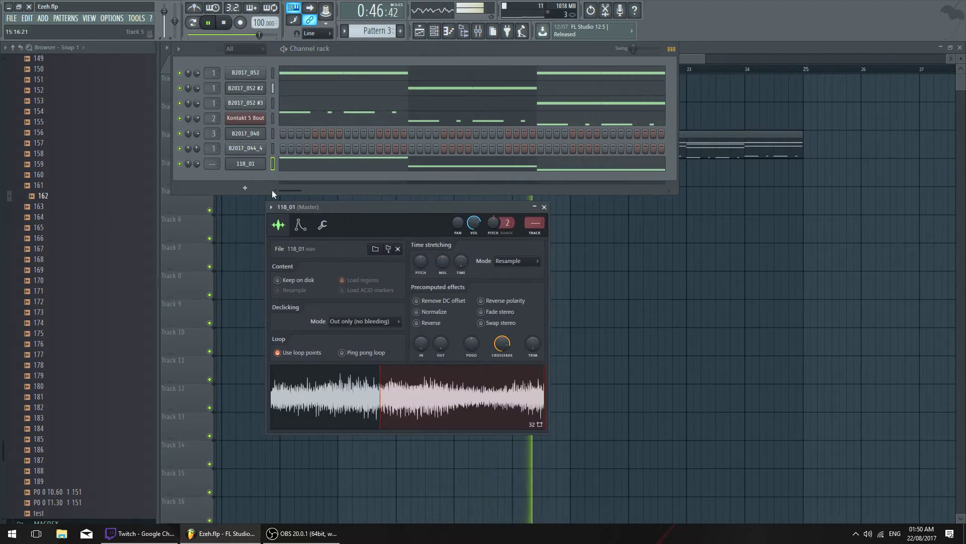
pyautogui.press('space')
pyautogui.press('q')
# Browse upward through the numbered sample list and audition samples such as 118_01, 102, 81 and 77
pyautogui.scroll(10, 95, 222)
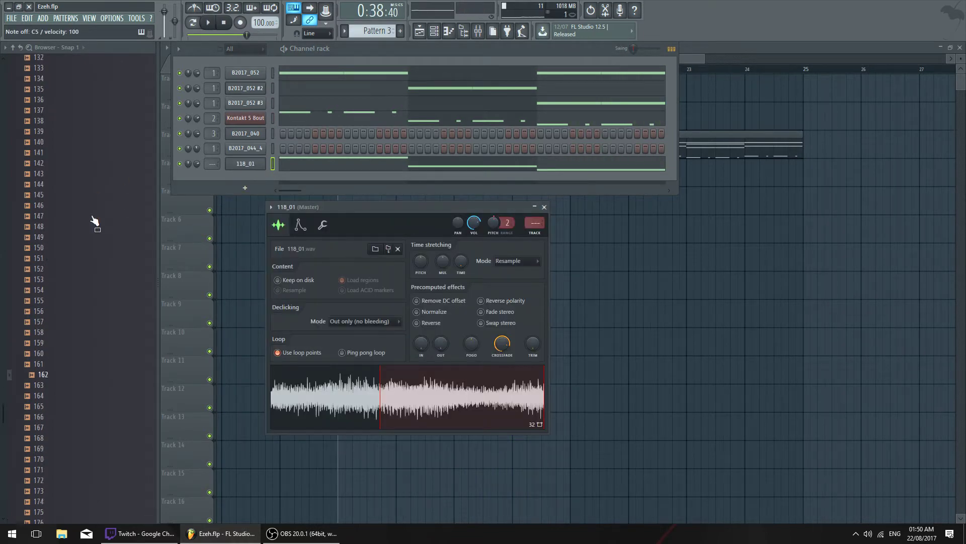
pyautogui.scroll(-3, 76, 274)
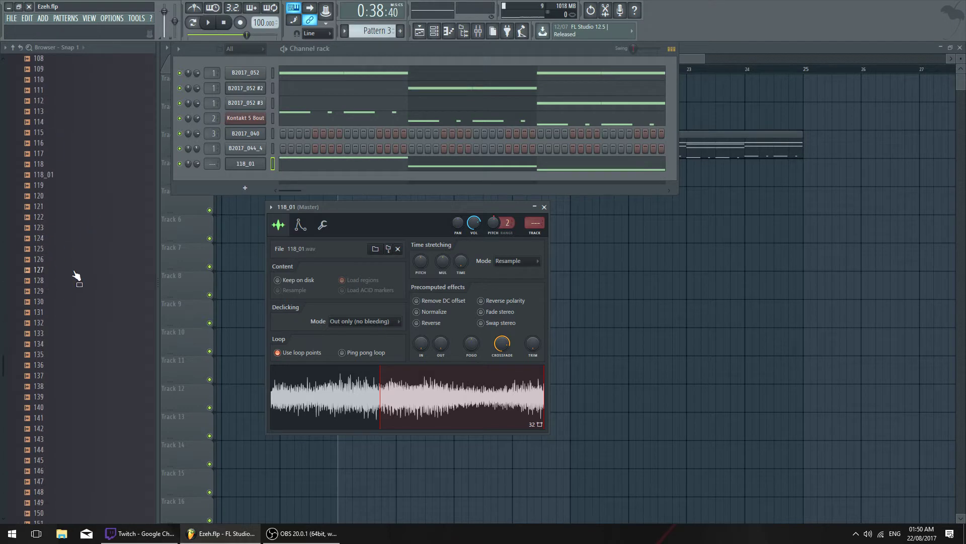
pyautogui.click(67, 164)
pyautogui.click(83, 188)
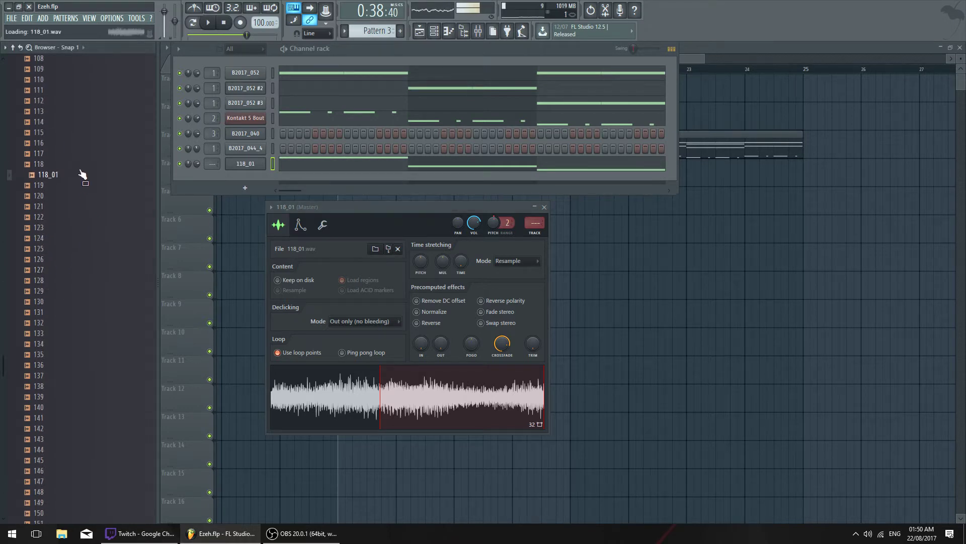
pyautogui.press('Up')
pyautogui.press('Up')
pyautogui.scroll(3, 86, 195)
pyautogui.click(81, 246)
pyautogui.scroll(2, 75, 193)
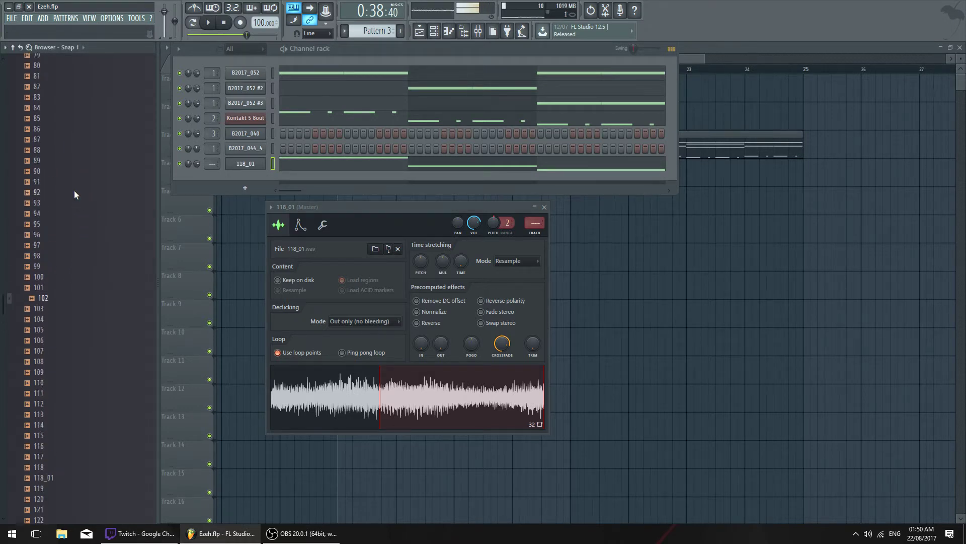
pyautogui.click(91, 230)
pyautogui.press('Up')
pyautogui.press('Up')
pyautogui.press('Up')
pyautogui.press('Up')
pyautogui.press('Up')
pyautogui.press('Up')
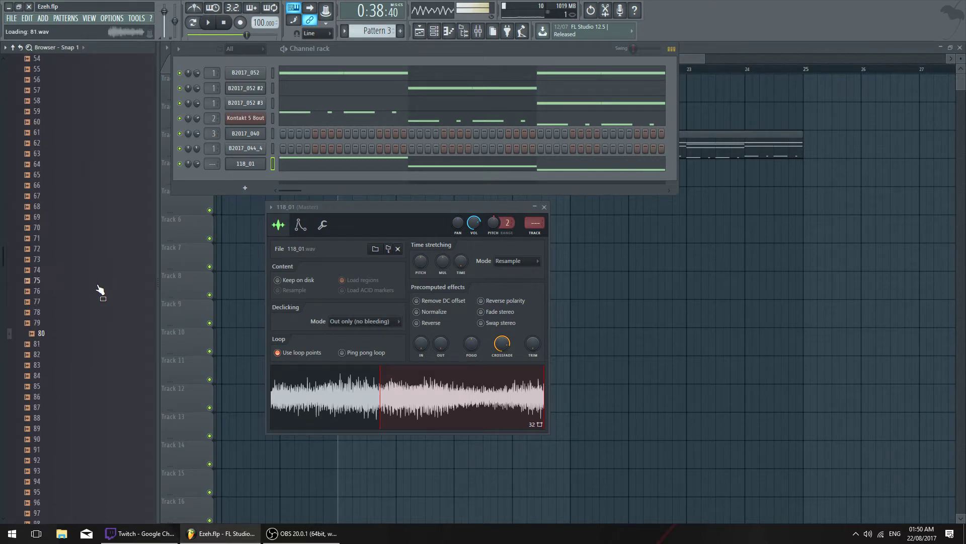
pyautogui.press('Down')
pyautogui.press('Down')
pyautogui.press('Down')
pyautogui.click(84, 302)
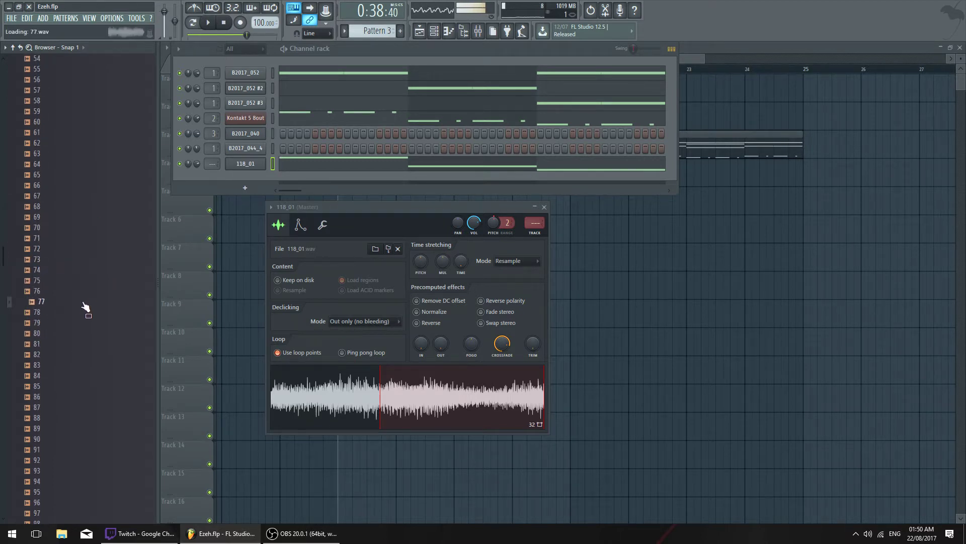
# Clone the 118_01 channel, load sample 77 into the clone and show its volume envelope settings
pyautogui.rightClick(252, 163)
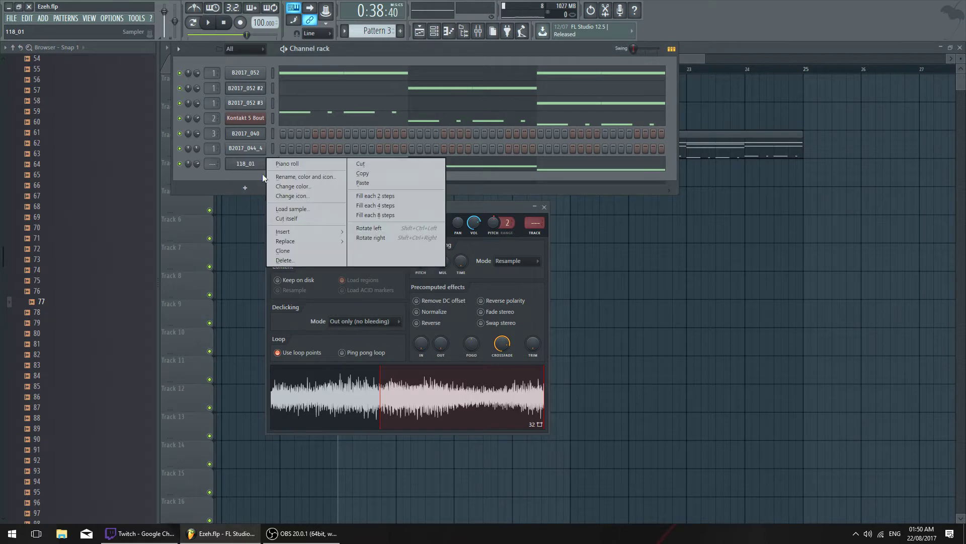
pyautogui.click(310, 250)
pyautogui.moveTo(267, 182); pyautogui.dragTo(254, 180)
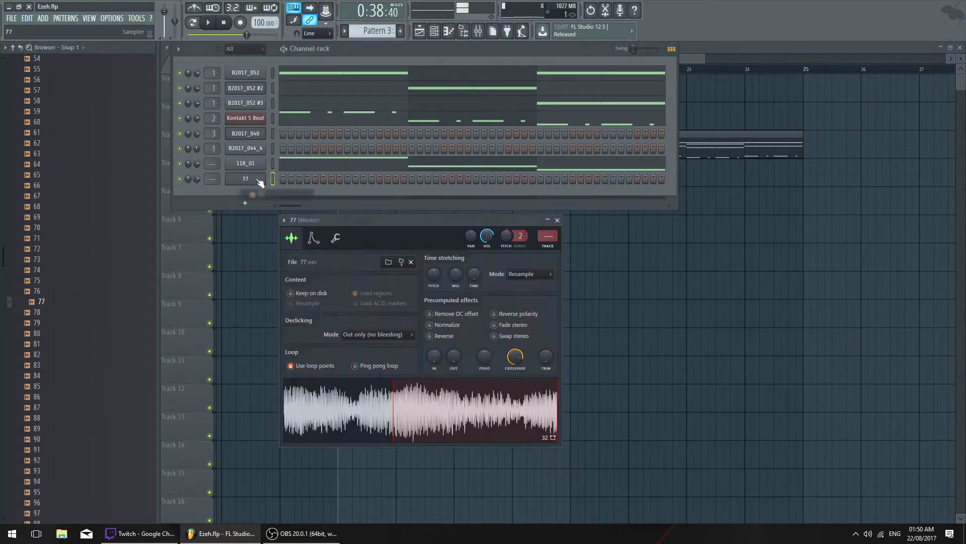
pyautogui.click(258, 169)
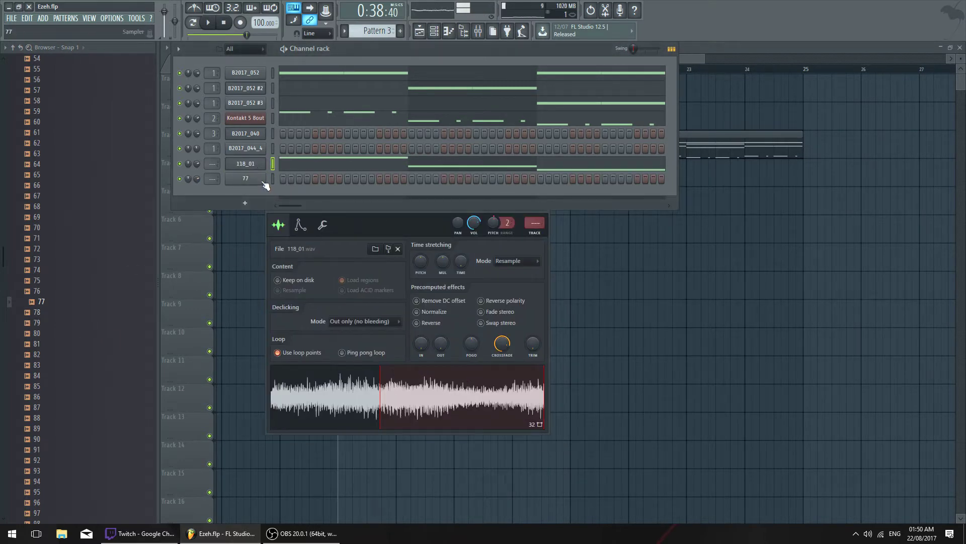
pyautogui.click(261, 180)
pyautogui.click(314, 237)
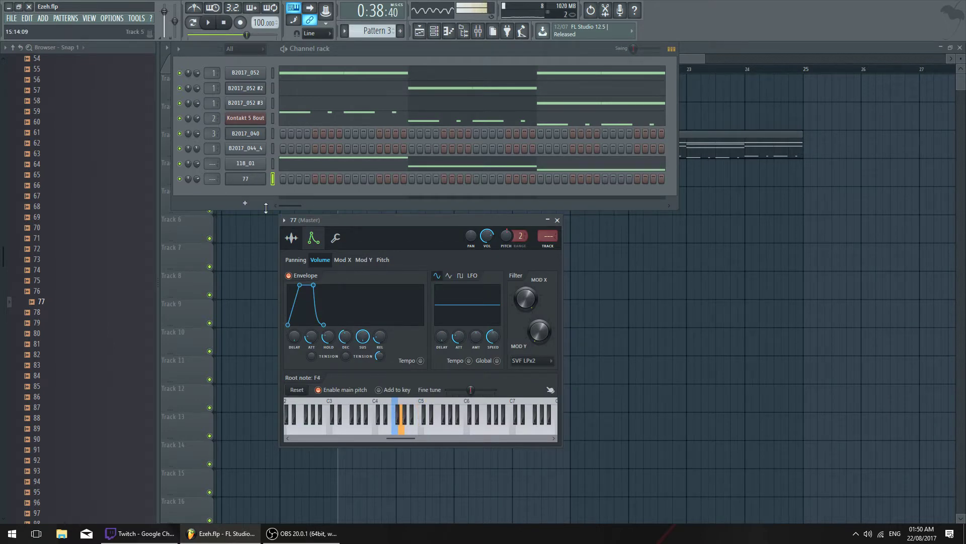
# Audition notes on channel 77 against the pattern and set its root note to G4
pyautogui.press('q')
pyautogui.press('v')
pyautogui.press('b')
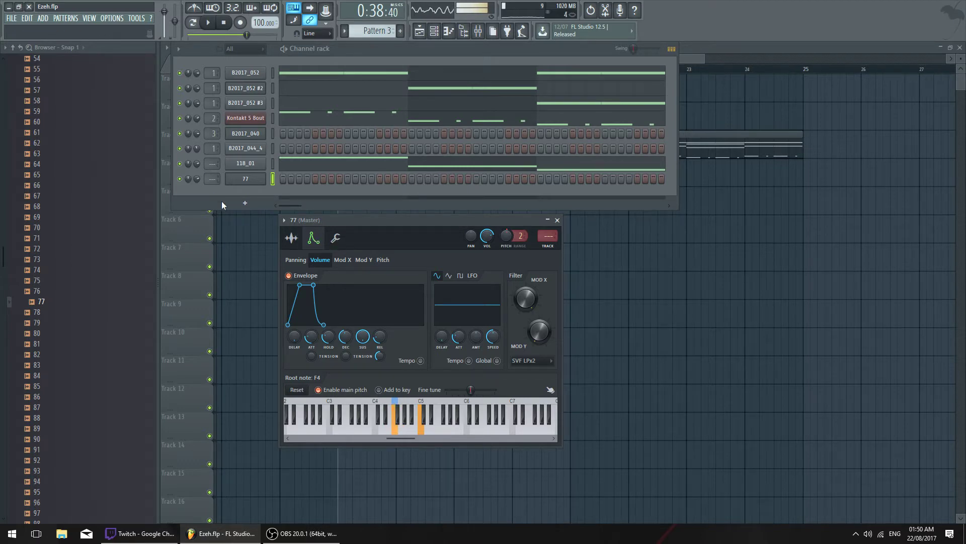
pyautogui.press('space')
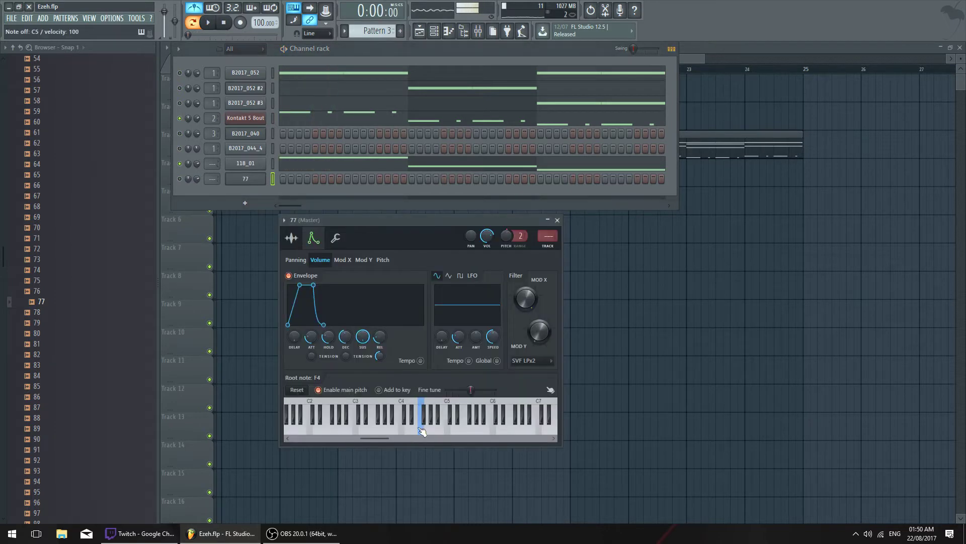
pyautogui.press('space')
pyautogui.rightClick(428, 421)
pyautogui.press('q')
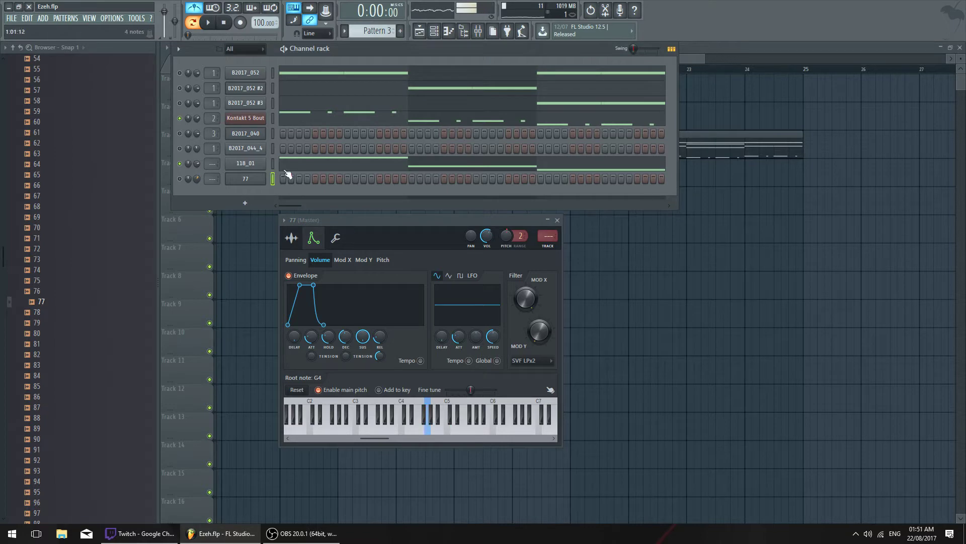
# Paste the four notes of 118_01 into channel 77, unmute the channel and play Pattern 3
pyautogui.click(271, 178)
pyautogui.hotkey('ctrl', 'v')
pyautogui.press('space')
pyautogui.press('space')
pyautogui.click(179, 179)
pyautogui.press('space')
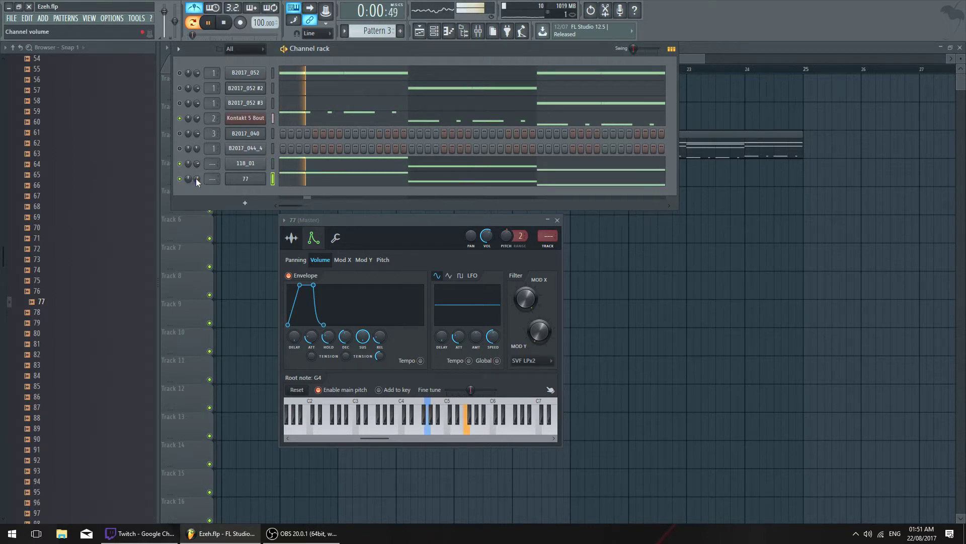
# Transpose all of channel 77's notes down together so the first one sits on C5, and play Pattern 3
pyautogui.doubleClick(246, 179)
pyautogui.click(288, 181)
pyautogui.press('space')
pyautogui.hotkey('ctrl', 'a')
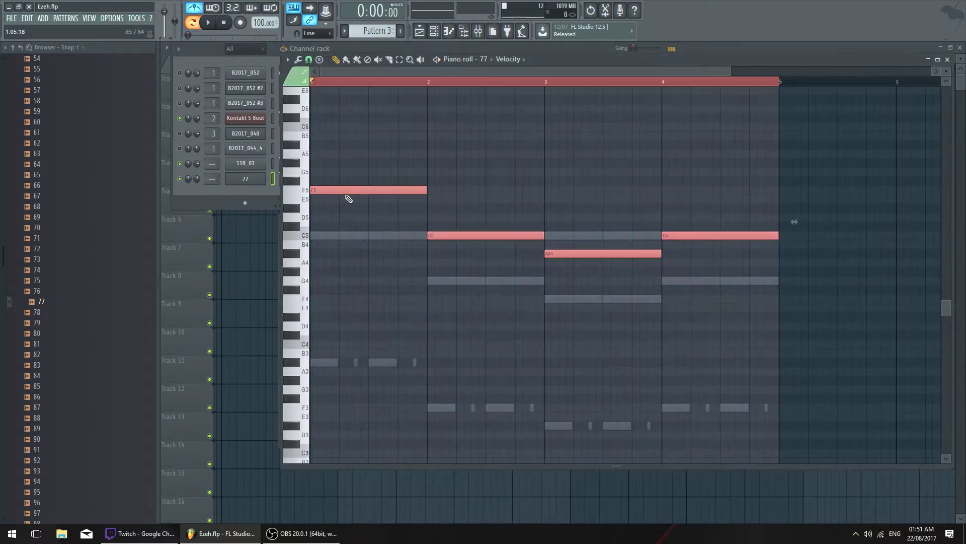
pyautogui.moveTo(337, 231); pyautogui.dragTo(338, 235)
pyautogui.press('space')
pyautogui.press('Escape')
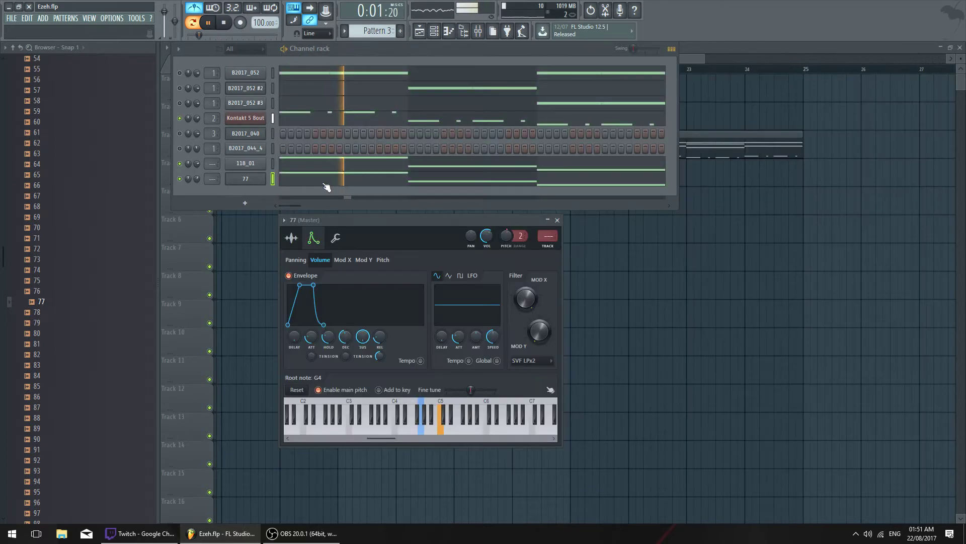
# Add two bar-long C5 notes to channel 77 in bars 3 and 4 of Pattern 3, and play it
pyautogui.click(252, 181)
pyautogui.click(252, 181)
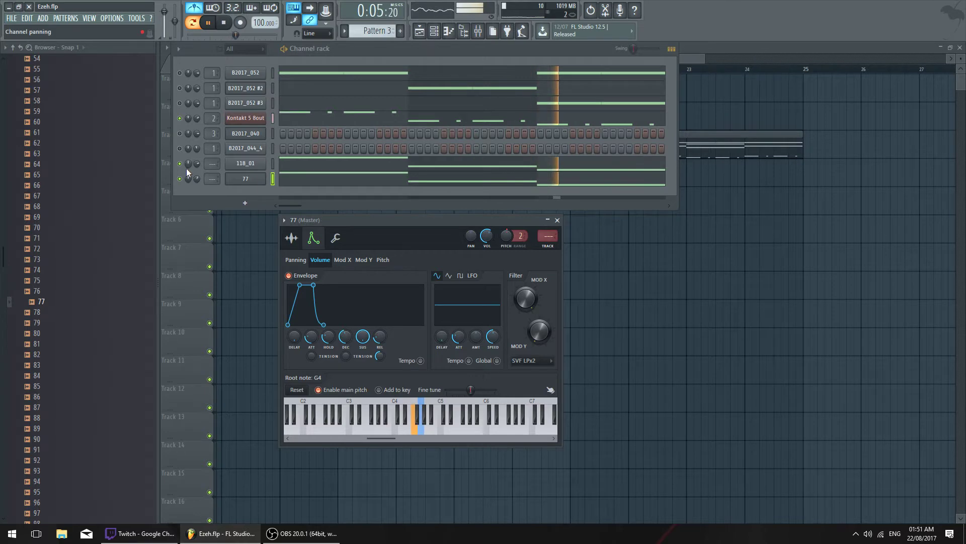
pyautogui.click(422, 181)
pyautogui.press('space')
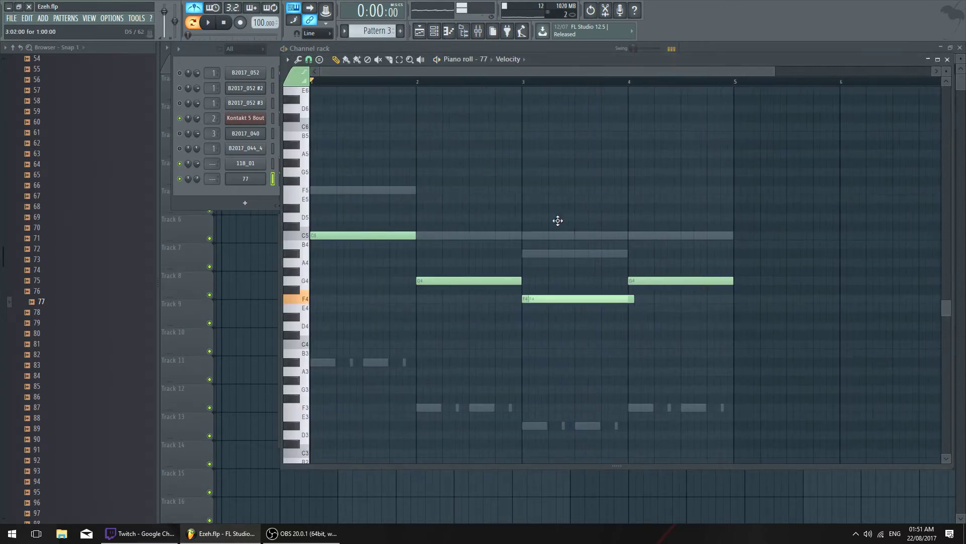
pyautogui.press('space')
pyautogui.keyDown('shift'); pyautogui.moveTo(552, 235); pyautogui.dragTo(657, 243); pyautogui.keyUp('shift')
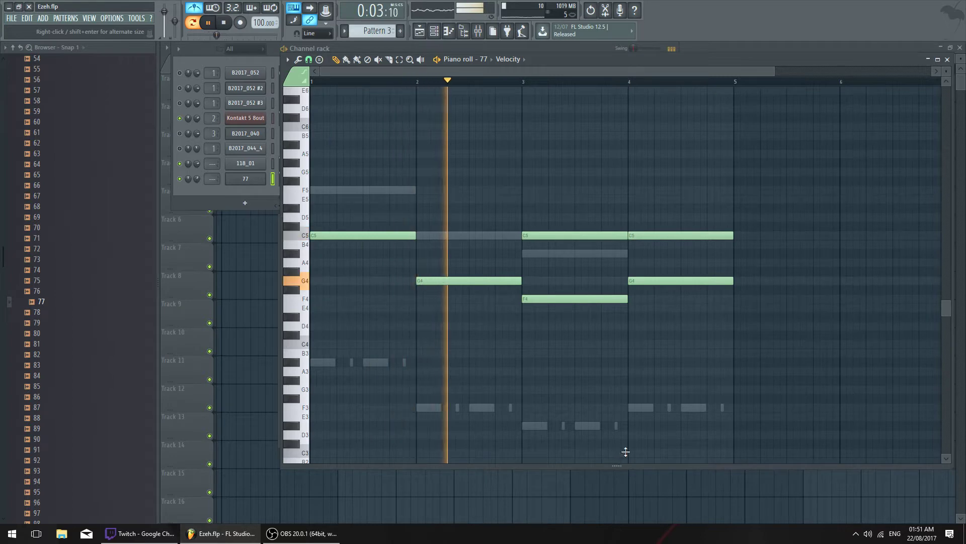
# Enlarge the note velocity area, select the two C5 notes in bars 3 and 4, deselect them and close channel 77's notes
pyautogui.moveTo(624, 466)
pyautogui.mouseDown()
pyautogui.moveTo(637, 318)
pyautogui.moveTo(635, 332)
pyautogui.mouseUp()
pyautogui.moveTo(536, 196); pyautogui.dragTo(694, 246)
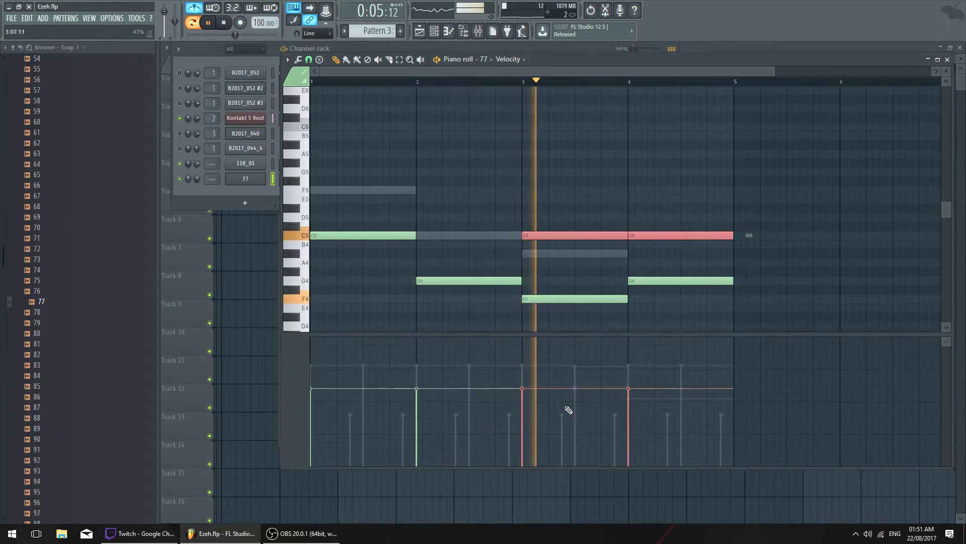
pyautogui.hotkey('ctrl', 'd')
pyautogui.press('F7')
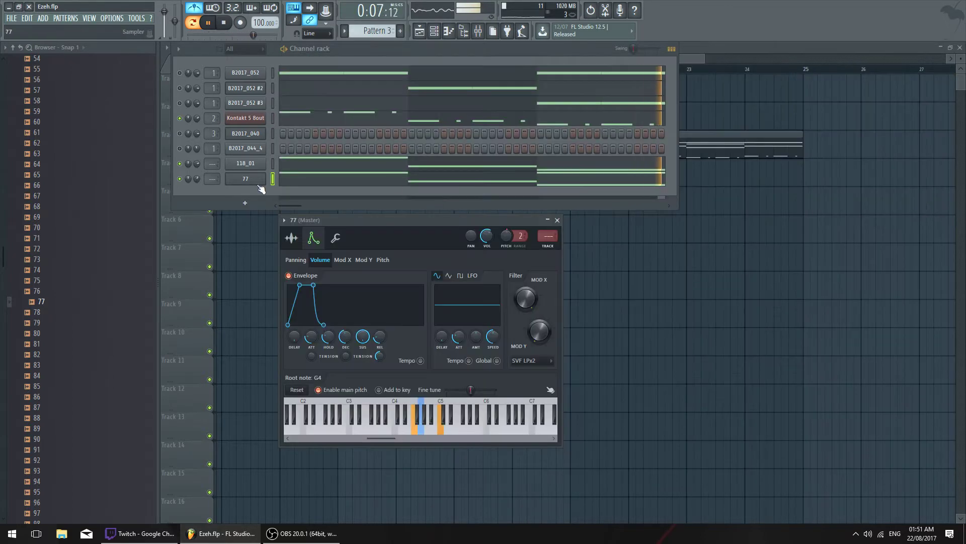
# Look through channel 77's miscellaneous, sample and volume envelope settings
pyautogui.click(254, 180)
pyautogui.click(253, 180)
pyautogui.click(557, 221)
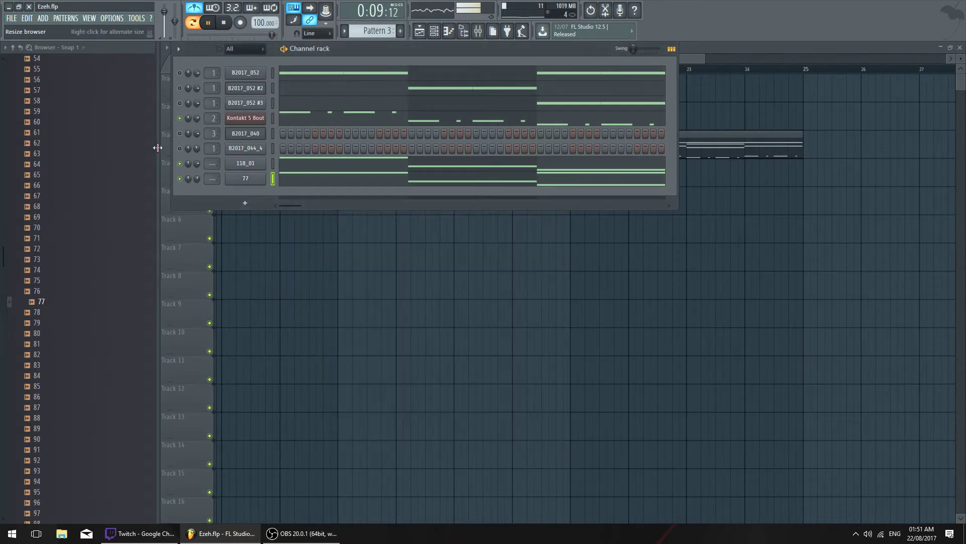
pyautogui.click(245, 180)
pyautogui.click(335, 237)
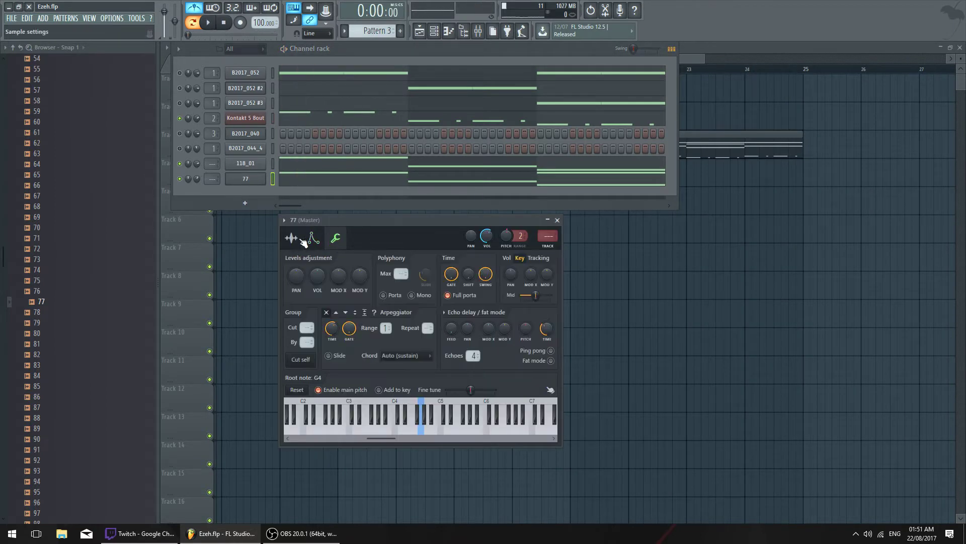
pyautogui.click(294, 237)
pyautogui.click(308, 238)
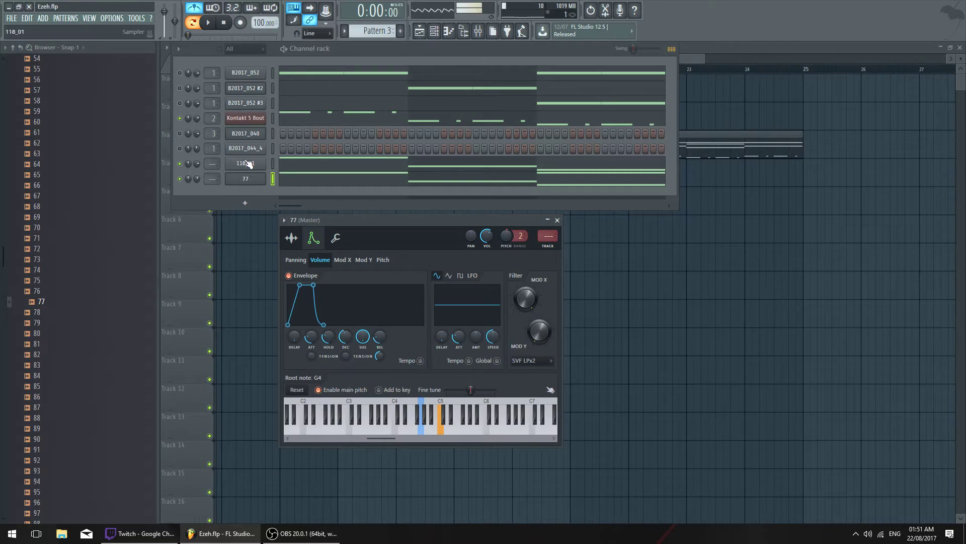
# Route channels 118_01 and 77 to mixer track 4 and load FabFilter Pro-Q 2 in its first effect slot
pyautogui.click(246, 164)
pyautogui.click(479, 31)
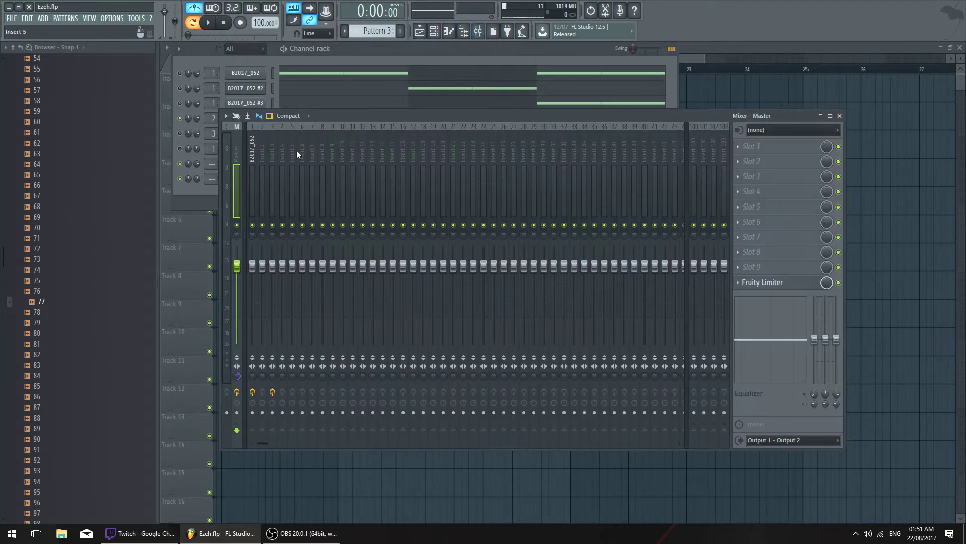
pyautogui.rightClick(279, 140)
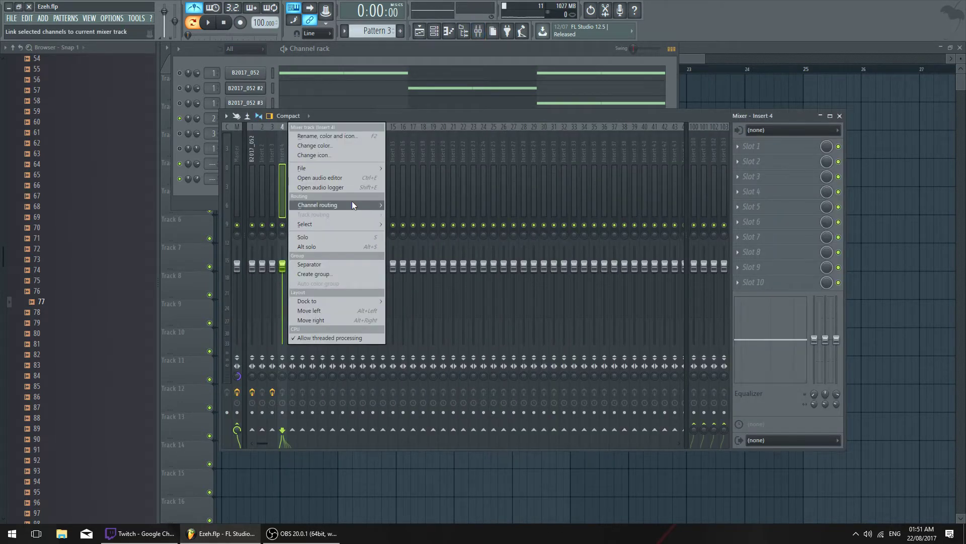
pyautogui.moveTo(354, 201)
pyautogui.click(426, 203)
pyautogui.click(742, 148)
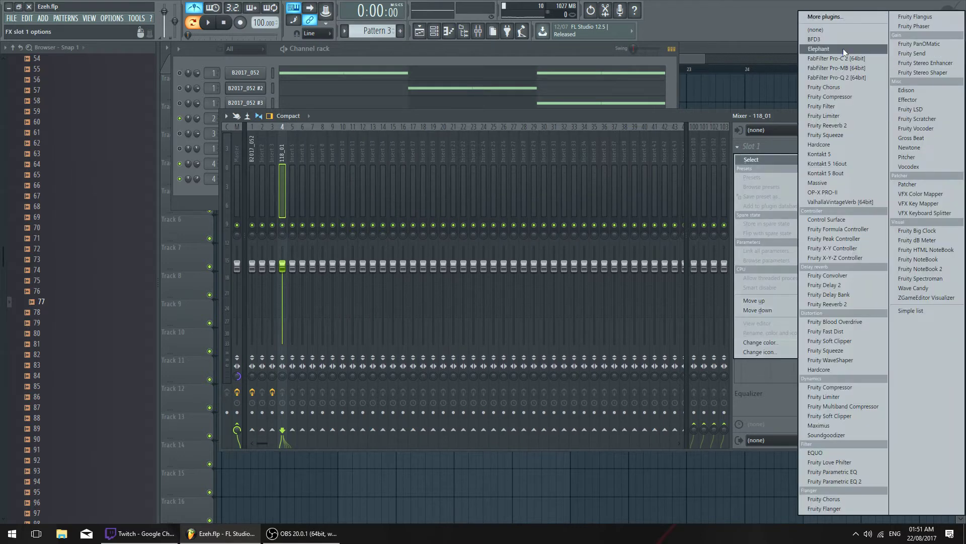
pyautogui.click(846, 79)
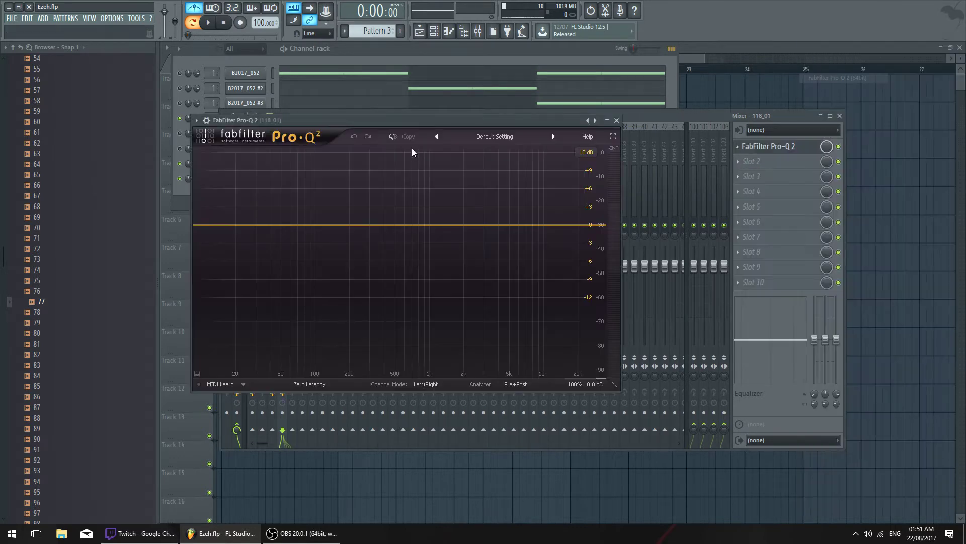
# Add a bell band to the EQ at about 1386 Hz and +3.17 dB, and reposition the plugin window
pyautogui.doubleClick(459, 224)
pyautogui.rightClick(459, 225)
pyautogui.moveTo(503, 243)
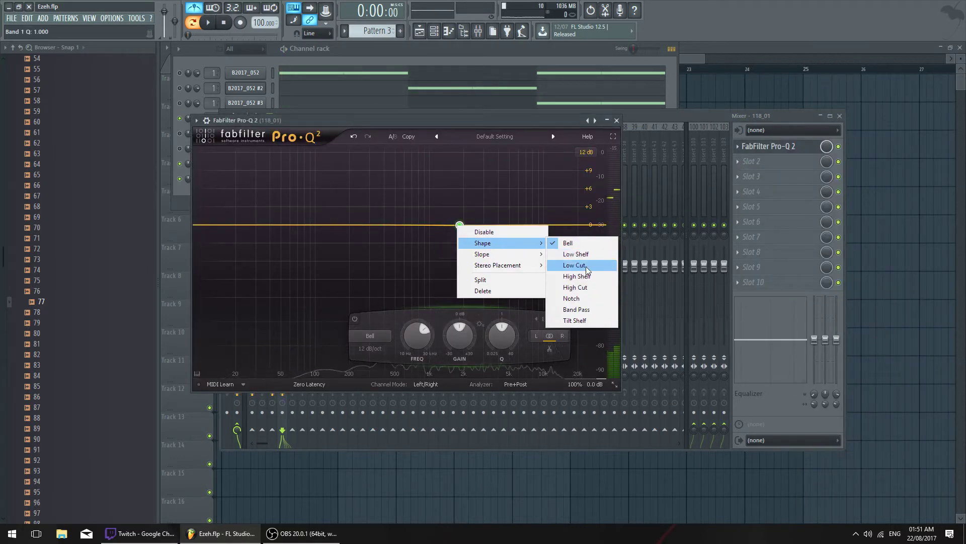
pyautogui.click(482, 137)
pyautogui.moveTo(457, 126); pyautogui.dragTo(514, 129)
pyautogui.moveTo(518, 231); pyautogui.dragTo(502, 209)
pyautogui.moveTo(491, 125)
pyautogui.mouseDown()
pyautogui.moveTo(470, 129)
pyautogui.moveTo(482, 122)
pyautogui.mouseUp()
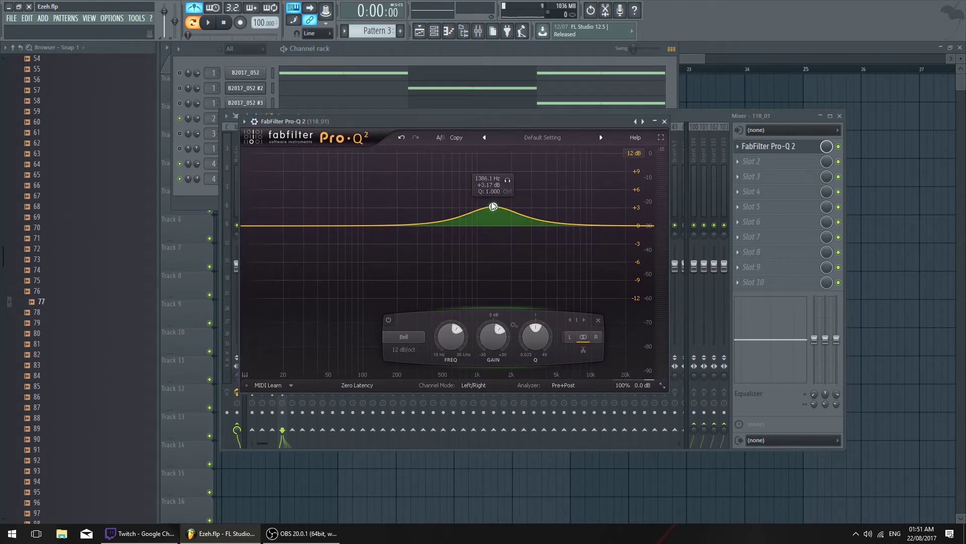
# Change the EQ band's shape to High Cut, start playback and shape it into a resonant cutoff near 2 kHz
pyautogui.moveTo(493, 206); pyautogui.dragTo(481, 225)
pyautogui.rightClick(481, 226)
pyautogui.moveTo(517, 240)
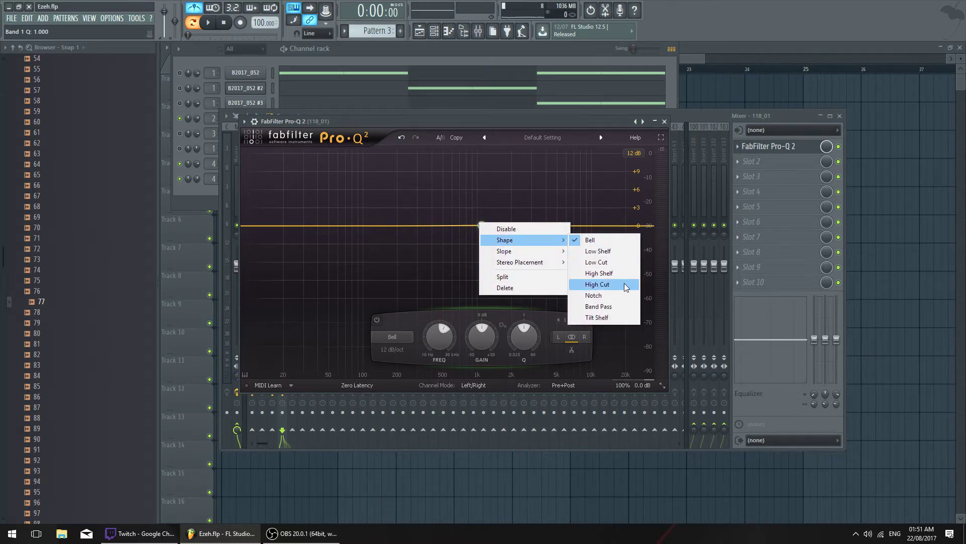
pyautogui.click(597, 284)
pyautogui.press('space')
pyautogui.moveTo(483, 226); pyautogui.dragTo(513, 196)
# Add a second bell band cutting about 3.6 dB near 349 Hz with a Q of about 1.77, and close the open windows
pyautogui.moveTo(413, 226); pyautogui.dragTo(416, 238)
pyautogui.scroll(5, 416, 238)
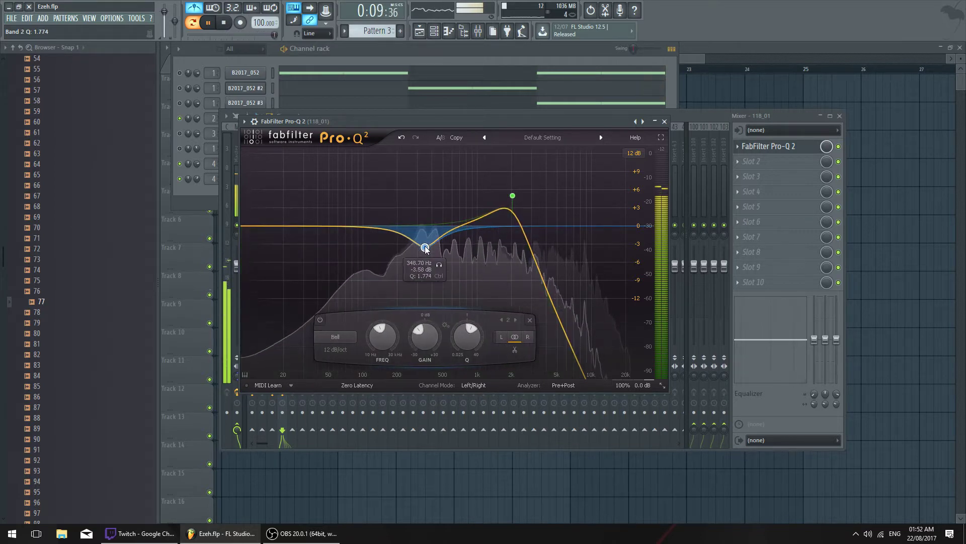
pyautogui.click(665, 122)
pyautogui.click(839, 116)
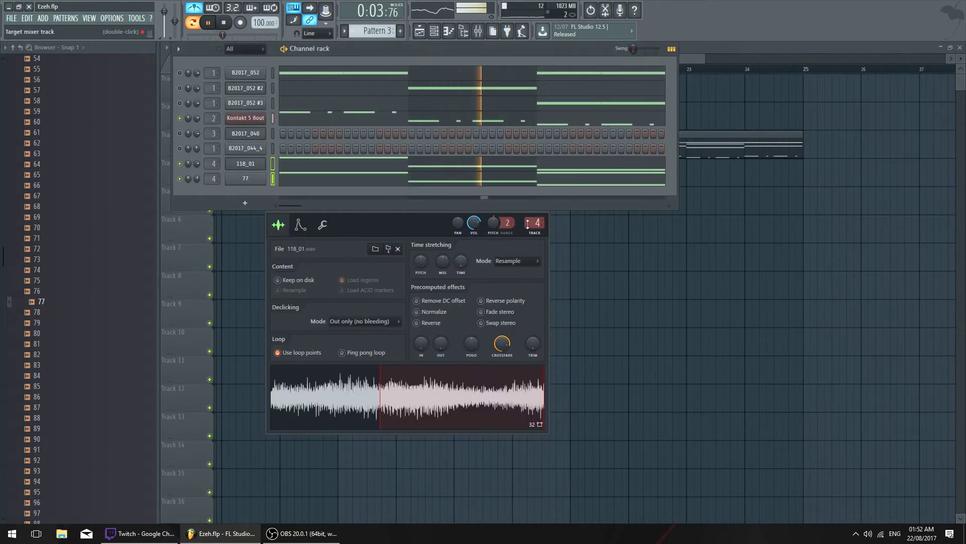
pyautogui.click(544, 207)
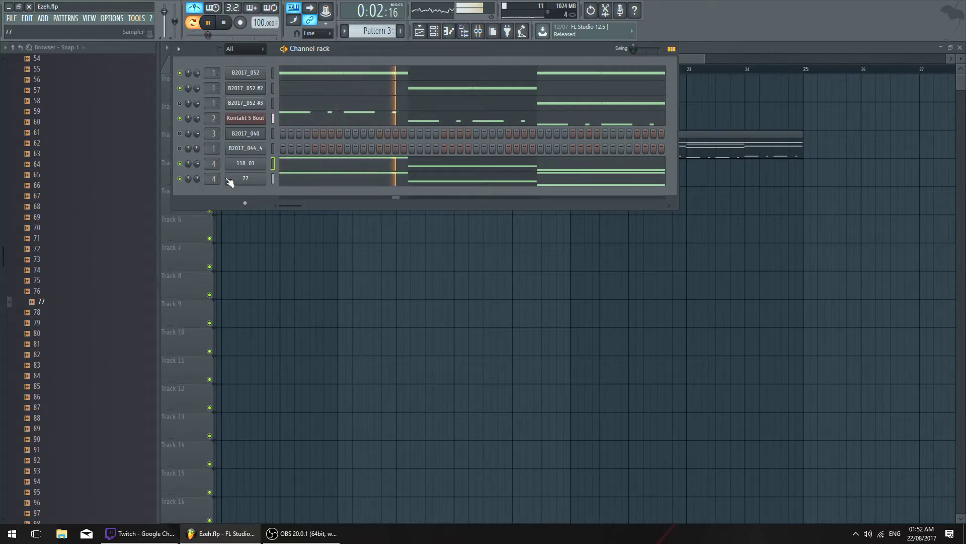
pyautogui.press('space')
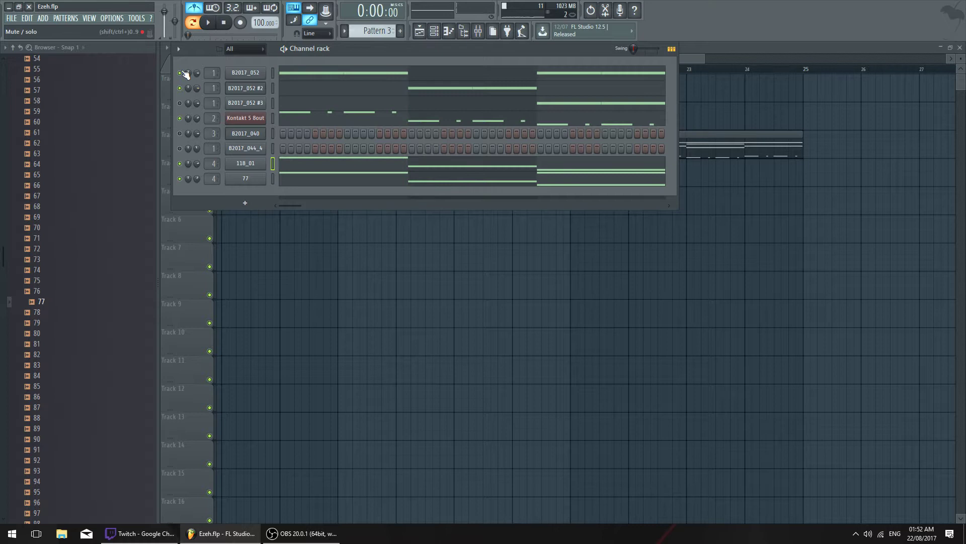
# Open the sample settings of channel B2017_052, audition it soloed in Pattern 3 and close the settings
pyautogui.click(235, 75)
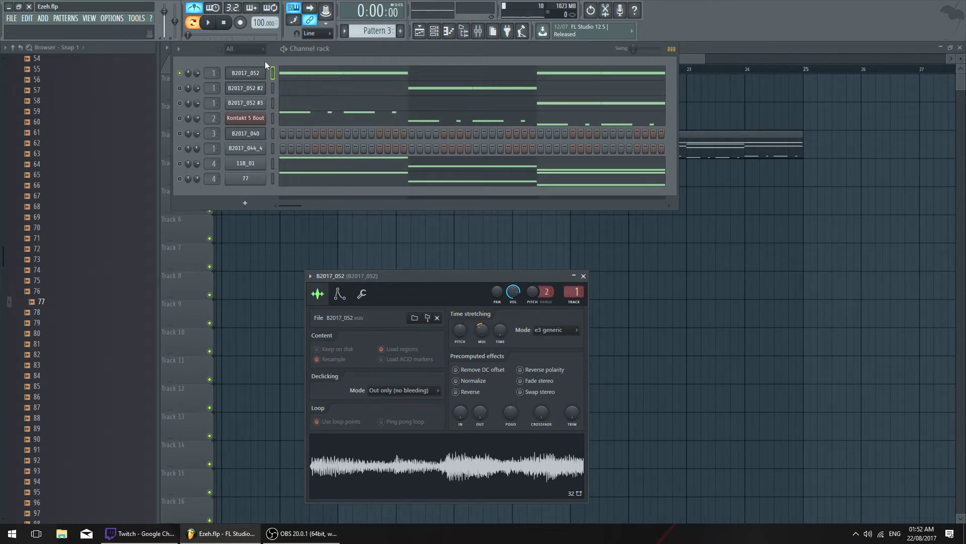
pyautogui.moveTo(355, 52); pyautogui.dragTo(345, 49)
pyautogui.press('space')
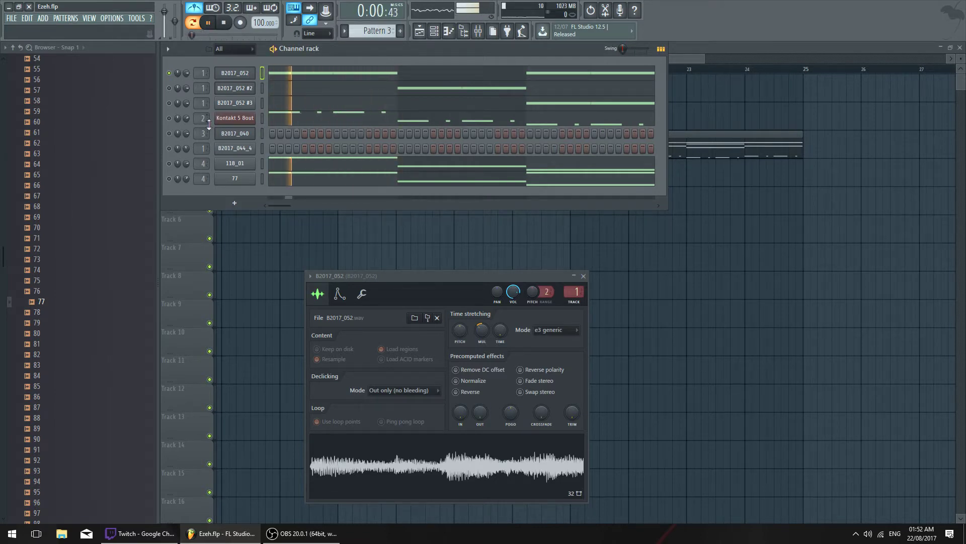
pyautogui.press('space')
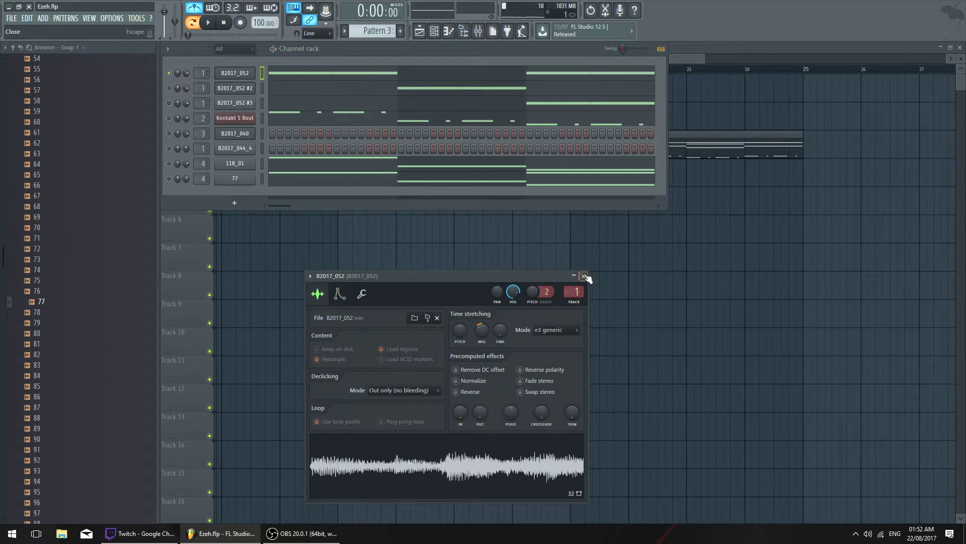
pyautogui.click(584, 276)
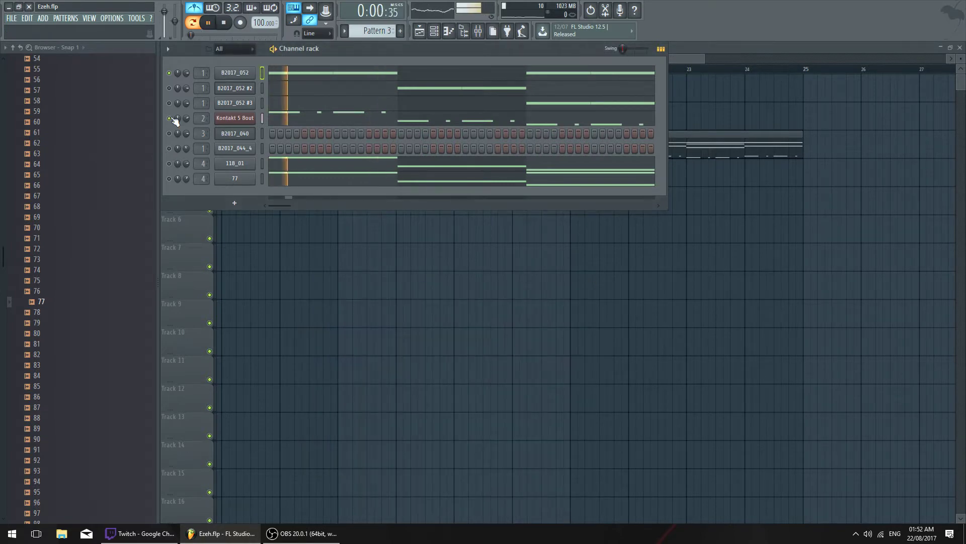
# Transpose all Kontakt 5 8out notes in Pattern 3 up one octave so the first sits on A#4, and play them
pyautogui.click(281, 119)
pyautogui.press('space')
pyautogui.scroll(-6, 397, 225)
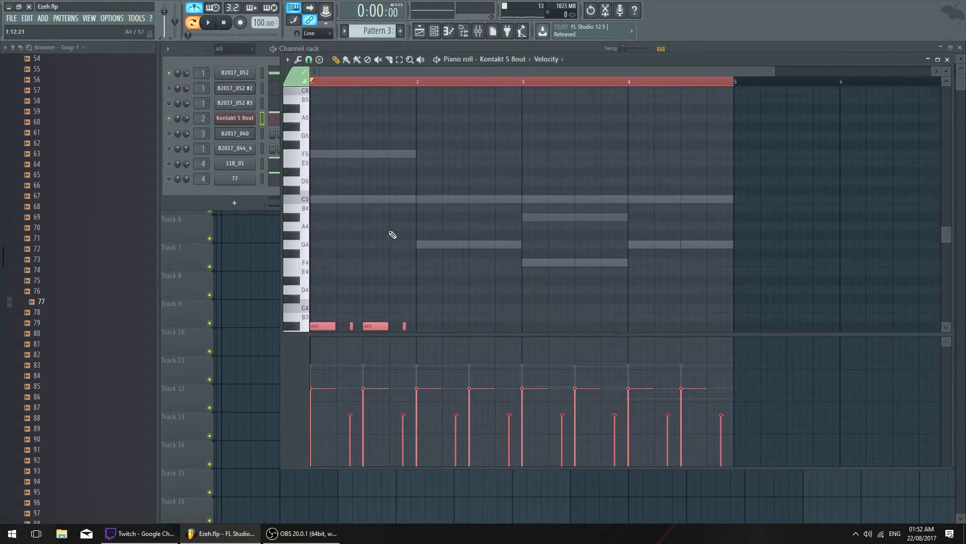
pyautogui.moveTo(323, 252); pyautogui.dragTo(311, 144)
pyautogui.press('space')
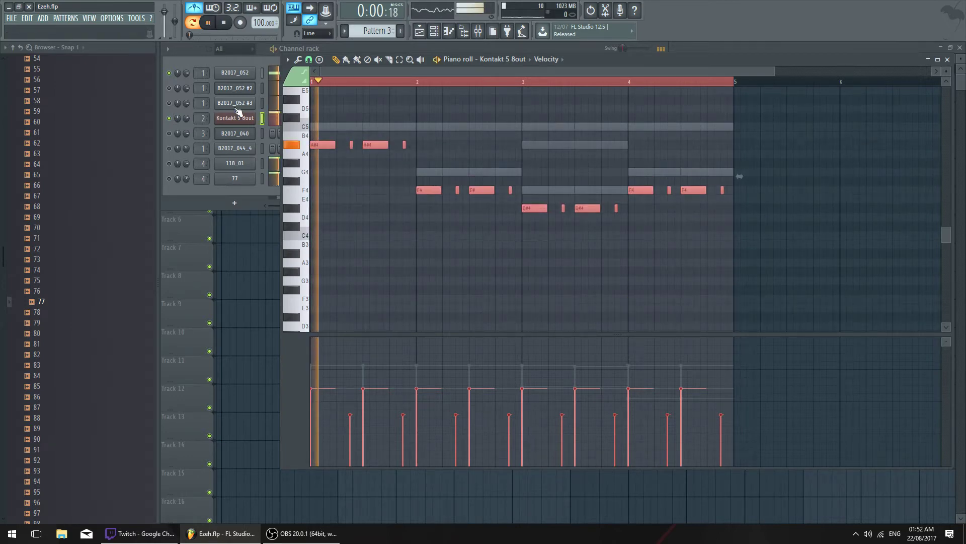
# Transpose the Kontakt notes up another octave so the first sits on A#5, and return to the channel rack
pyautogui.scroll(4, 353, 232)
pyautogui.moveTo(318, 254); pyautogui.dragTo(306, 151)
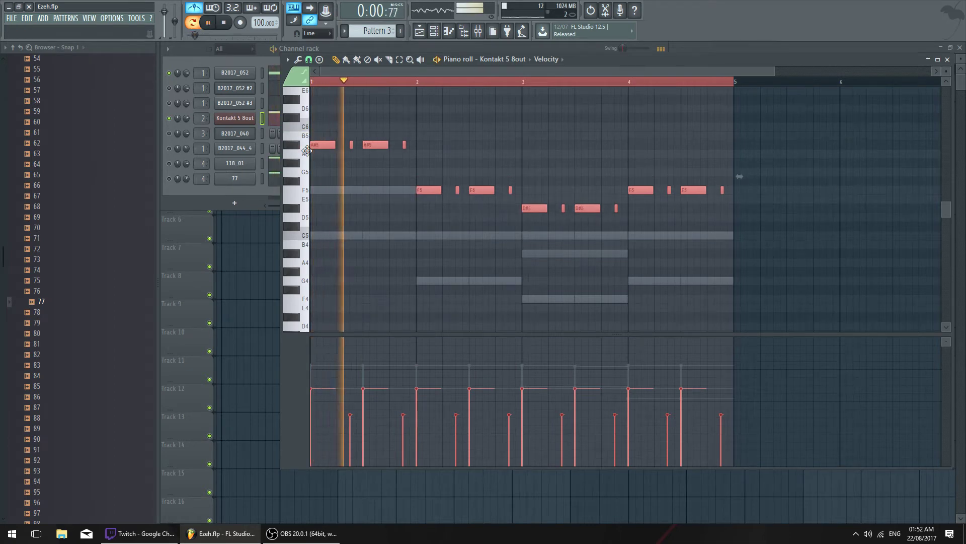
pyautogui.click(262, 65)
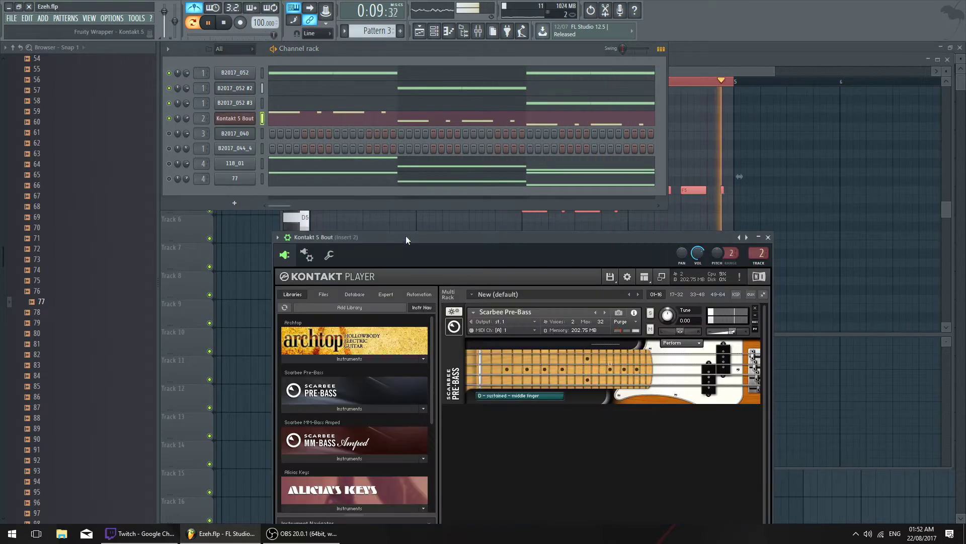
# Reposition the Kontakt window and reset the Scarbee Pre-Bass tuning to 0.00 during playback
pyautogui.moveTo(406, 236); pyautogui.dragTo(352, 141)
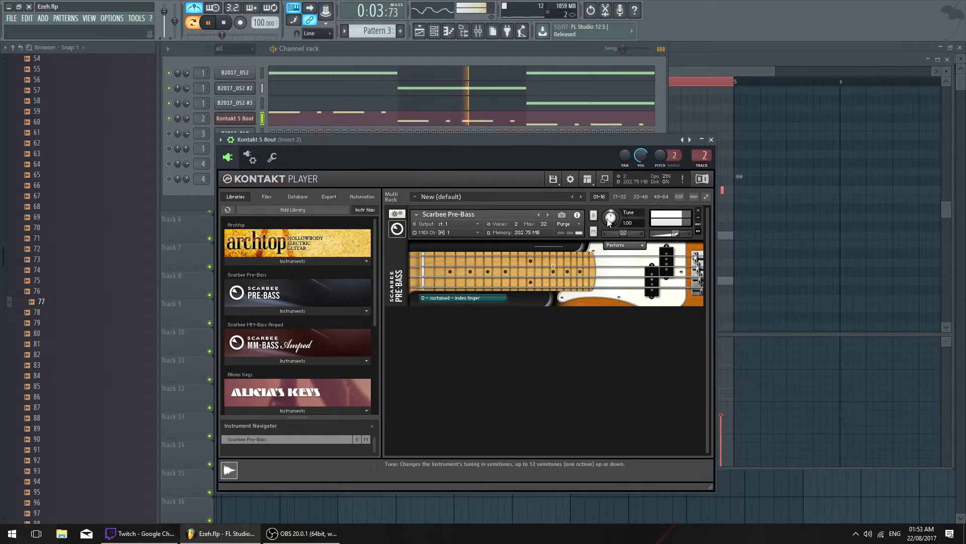
pyautogui.click(639, 222)
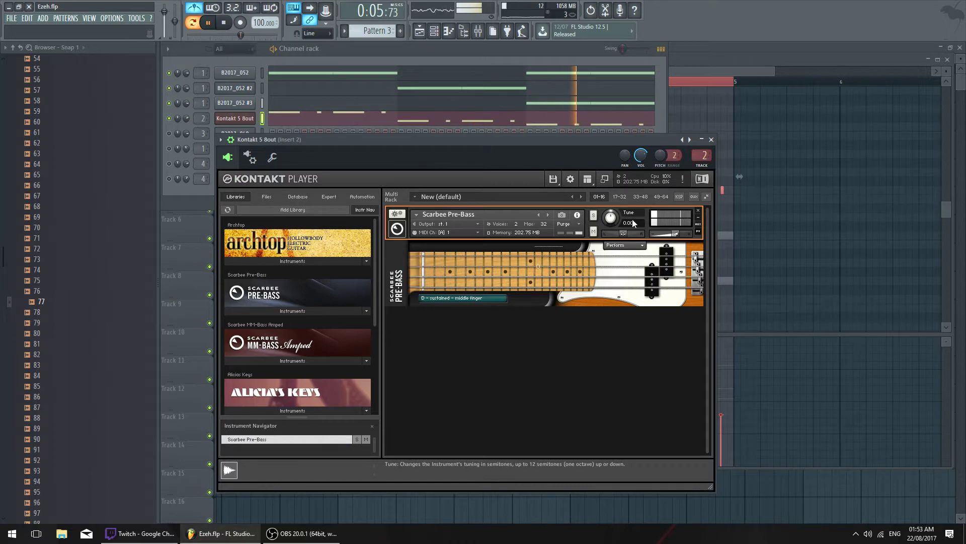
pyautogui.click(665, 124)
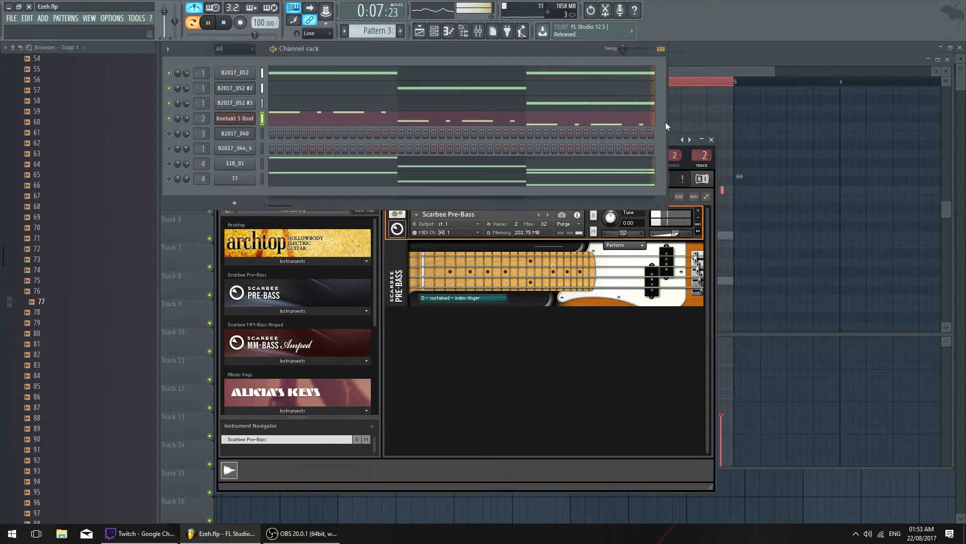
# Fine-tune the Scarbee Pre-Bass by ear during playback, trying tunings of 0.10 and 0.30 before entering 0.2
pyautogui.click(680, 146)
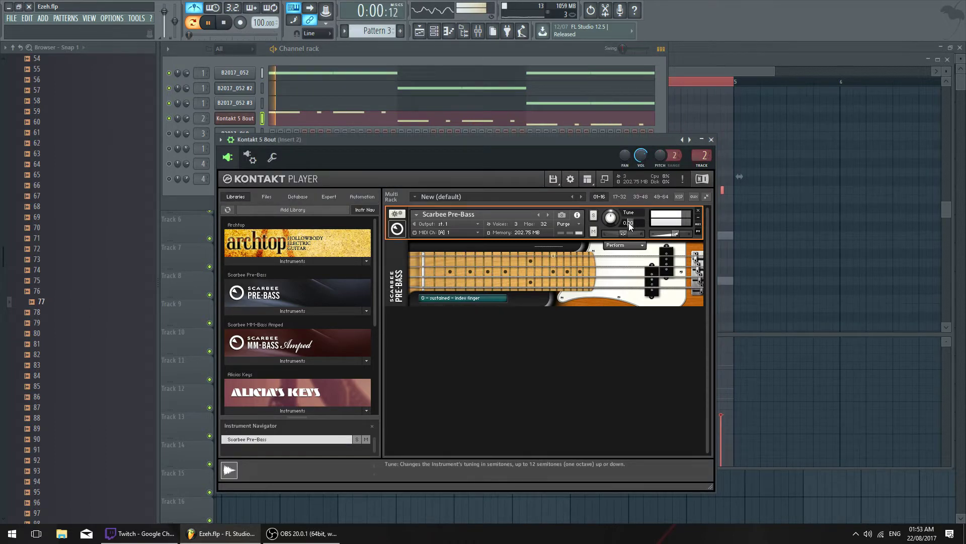
pyautogui.write('0.1')
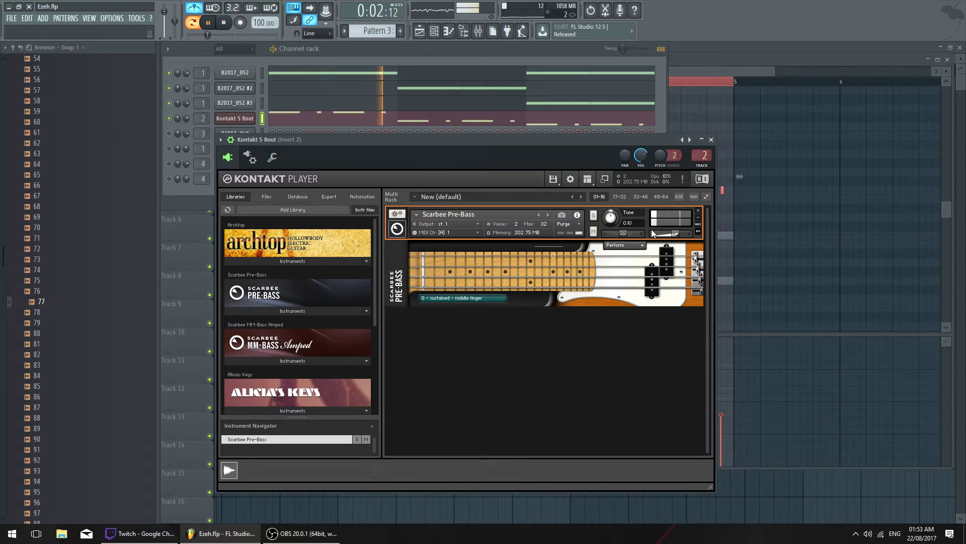
pyautogui.doubleClick(631, 222)
pyautogui.write('0.3')
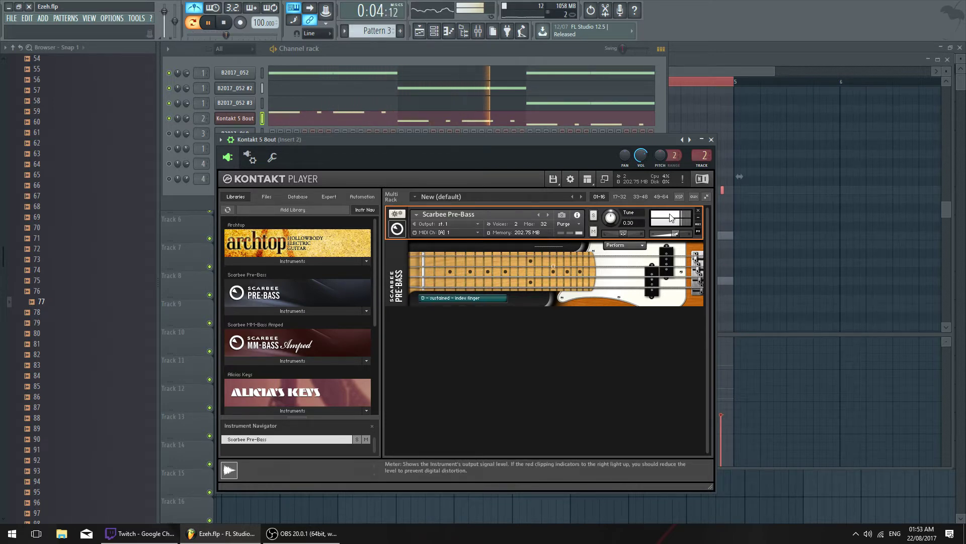
pyautogui.doubleClick(634, 221)
pyautogui.write('0.2')
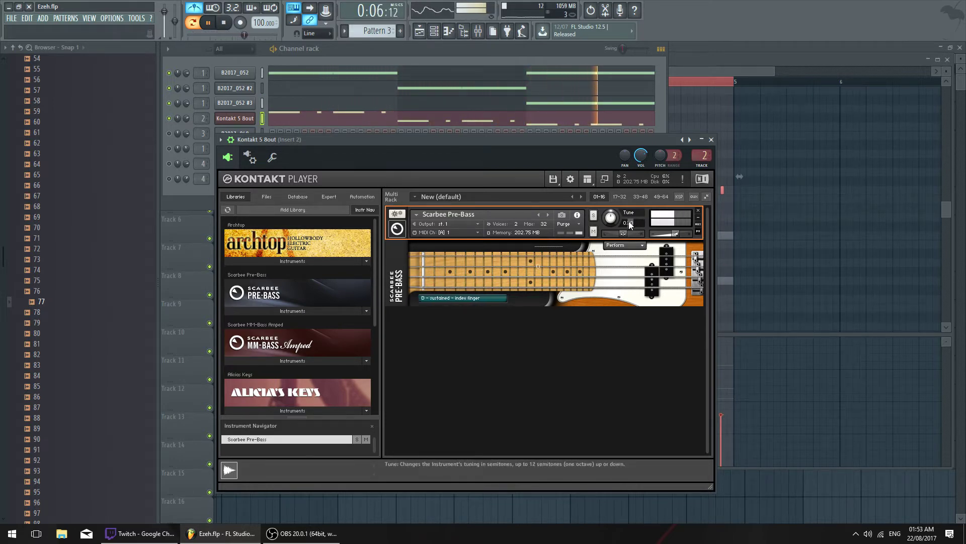
pyautogui.press('Return')
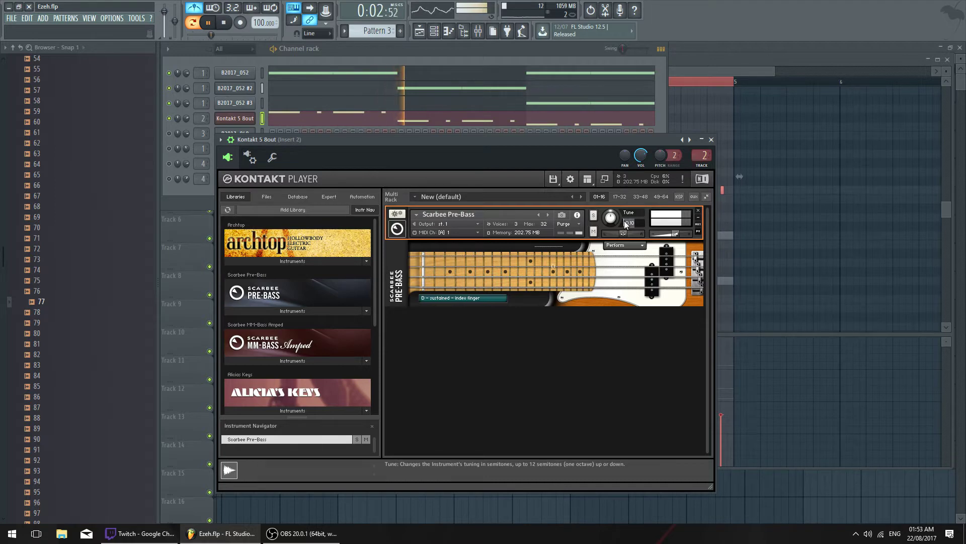
# Close the Kontakt window, stop playback, and check the B2017_052 channel's sample settings
pyautogui.click(711, 141)
pyautogui.press('space')
pyautogui.click(246, 75)
pyautogui.moveTo(400, 288); pyautogui.dragTo(405, 158)
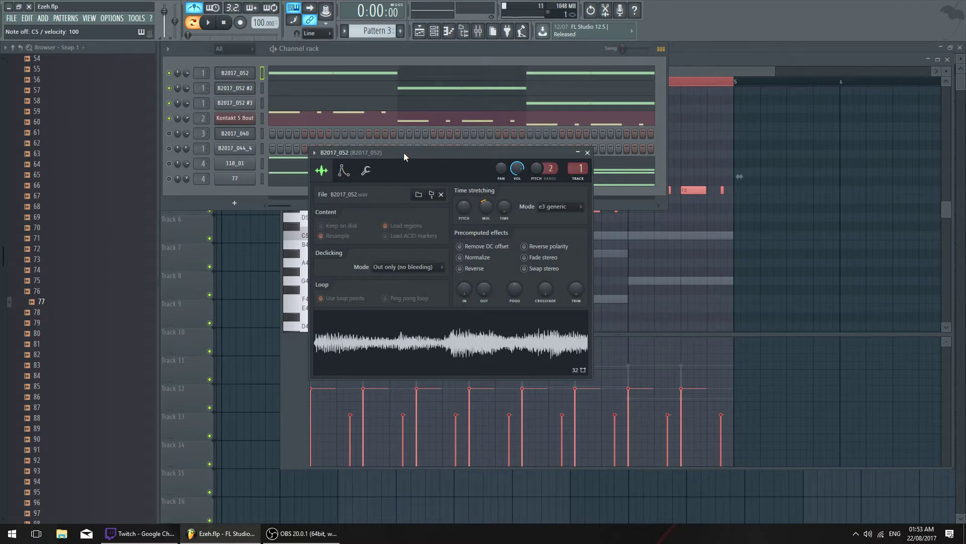
pyautogui.click(588, 153)
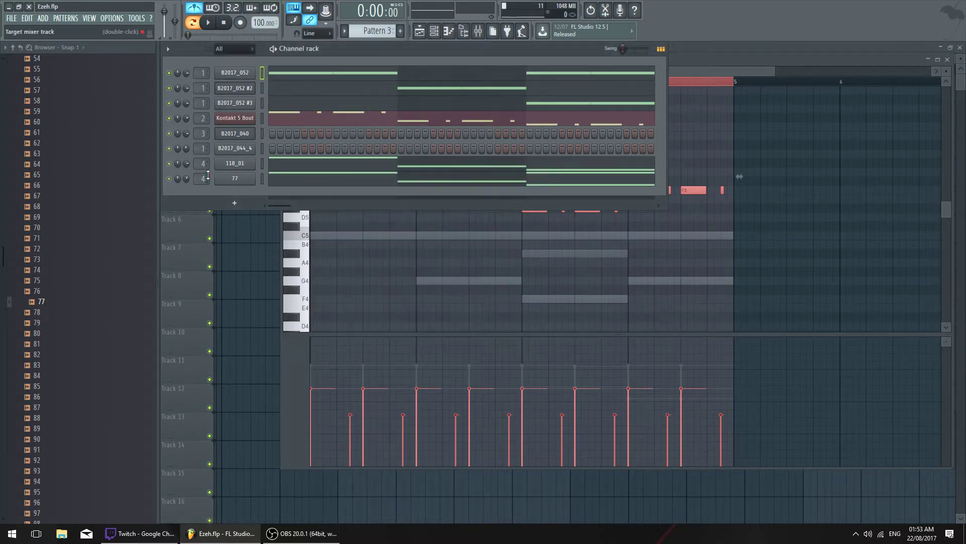
# Transpose all Kontakt 5 8out notes in Pattern 3 down one octave so the first sits on A#4, and play them
pyautogui.click(289, 123)
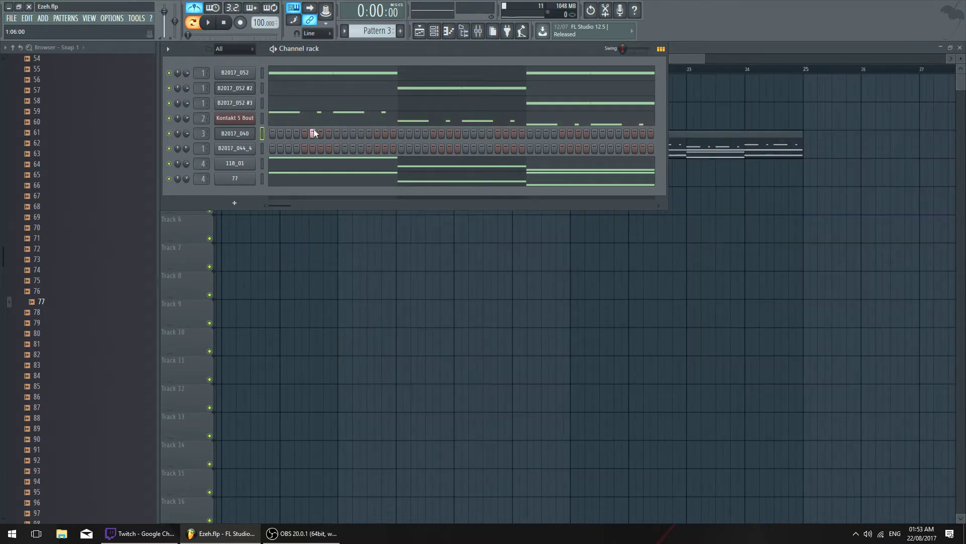
pyautogui.press('F7')
pyautogui.hotkey('ctrl', 'a')
pyautogui.moveTo(319, 185); pyautogui.dragTo(315, 253)
pyautogui.press('space')
pyautogui.scroll(-2, 319, 187)
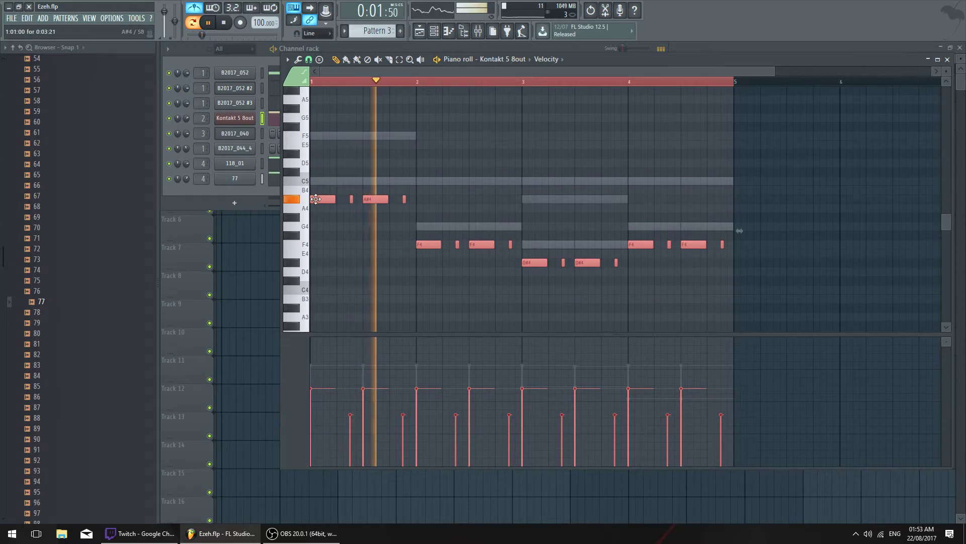
# Lower the Kontakt notes another octave so the first sits on A#3, deselect them, and return to the channel rack during playback
pyautogui.press('space')
pyautogui.moveTo(314, 199); pyautogui.dragTo(311, 312)
pyautogui.press('space')
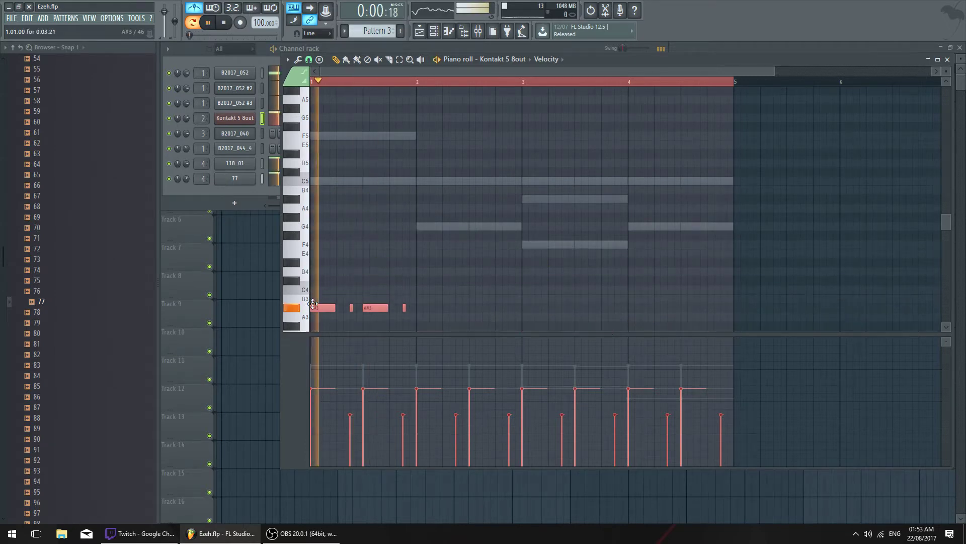
pyautogui.scroll(-4, 401, 97)
pyautogui.keyDown('ctrl'); pyautogui.click(397, 89); pyautogui.keyUp('ctrl')
pyautogui.press('F7')
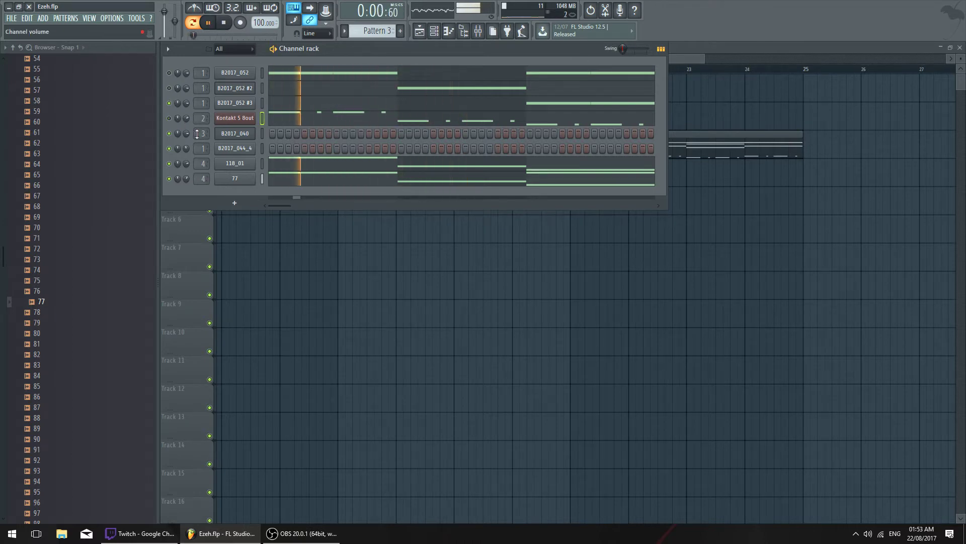
# Check the FabFilter Pro-Q 2 on the 118_01 mixer track during playback, mute B2017_052 #3, and close the equalizer
pyautogui.click(235, 163)
pyautogui.click(478, 31)
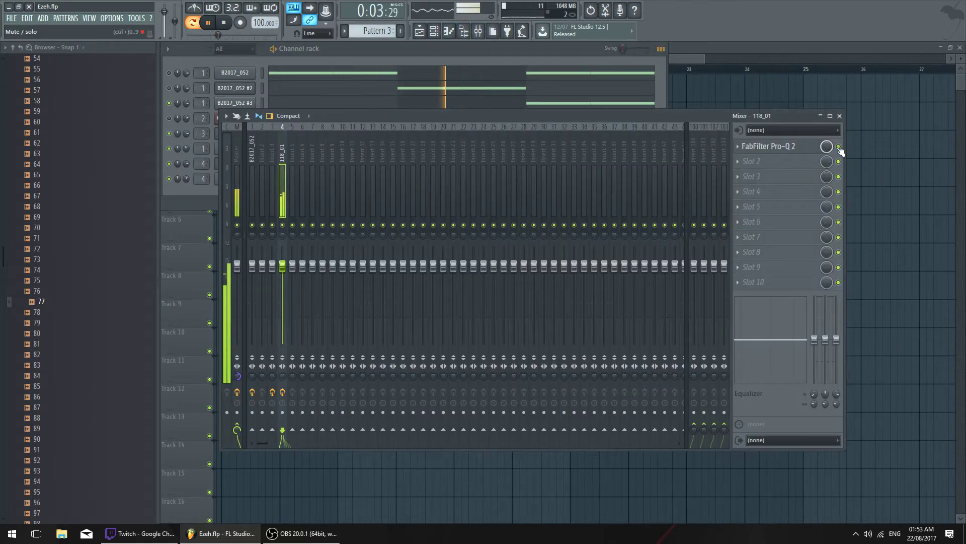
pyautogui.click(798, 147)
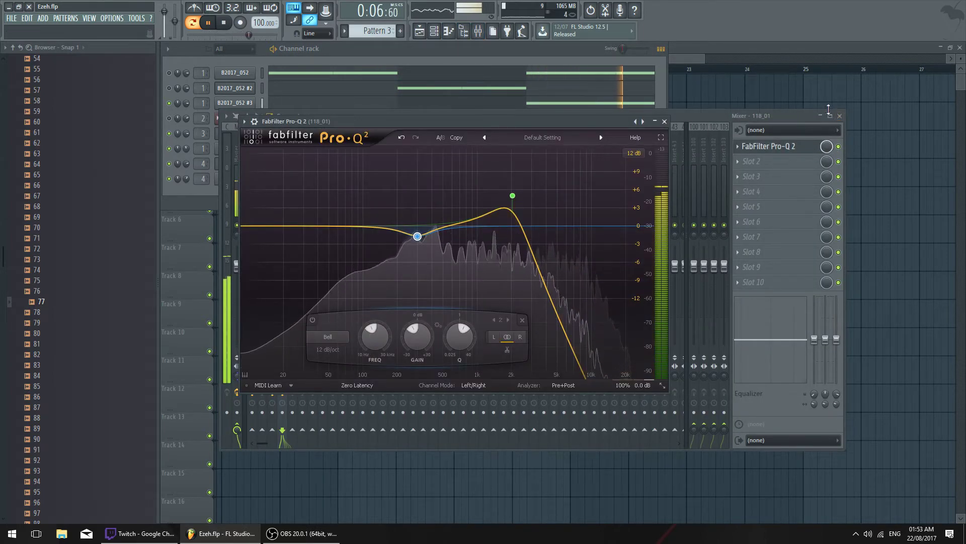
pyautogui.click(169, 103)
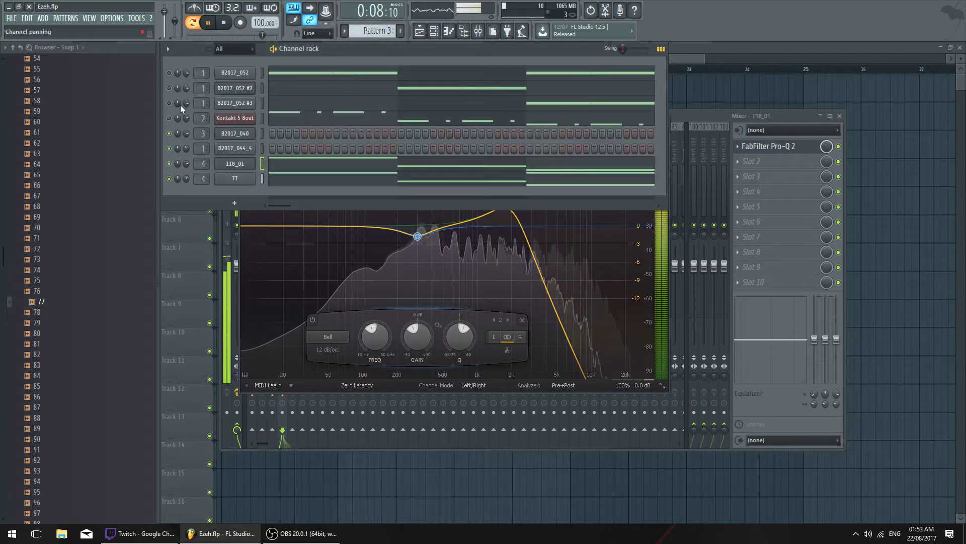
pyautogui.click(670, 216)
pyautogui.click(664, 123)
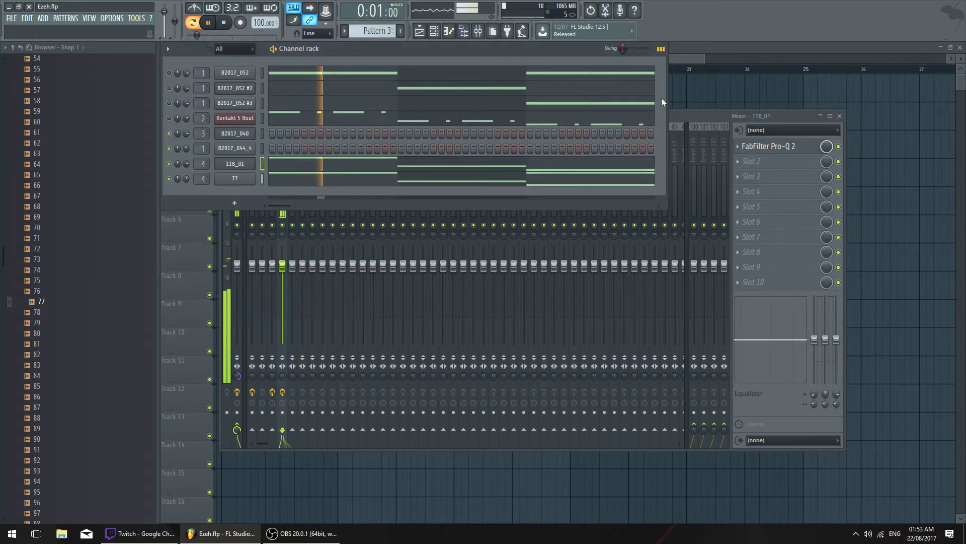
# Stop playback and inspect the 77 channel's envelope and sample settings
pyautogui.press('space')
pyautogui.click(235, 179)
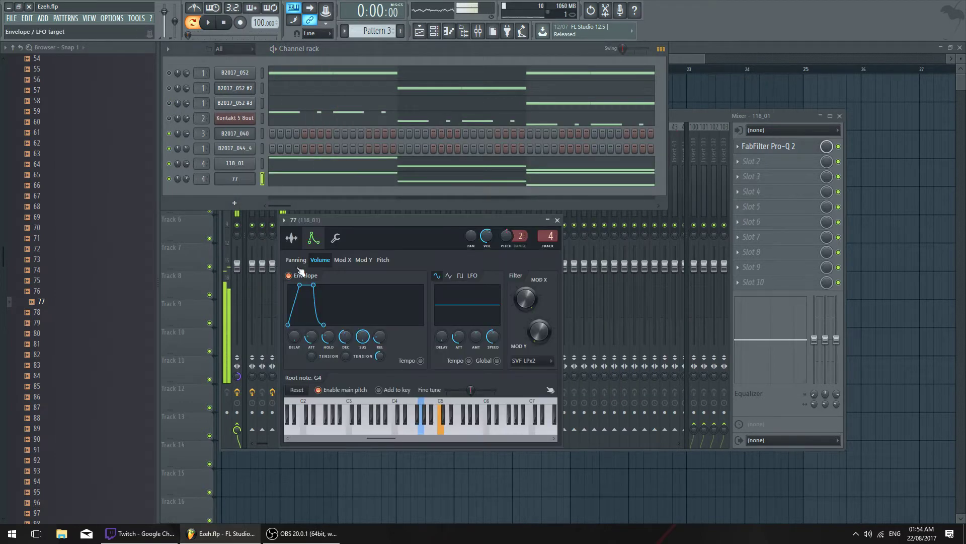
pyautogui.click(294, 238)
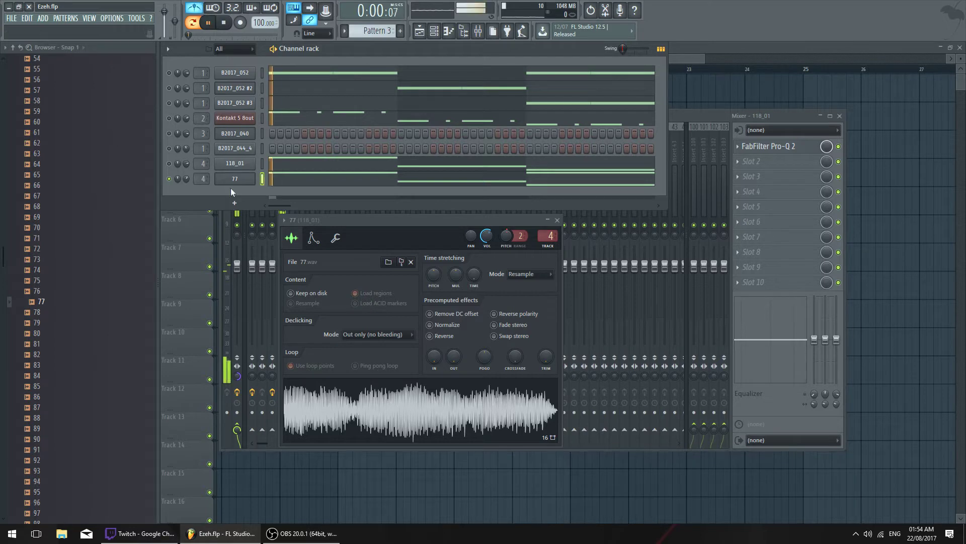
# Shorten all notes of the 77 channel to one beat and duplicate them within each bar
pyautogui.click(307, 181)
pyautogui.hotkey('ctrl', 'a')
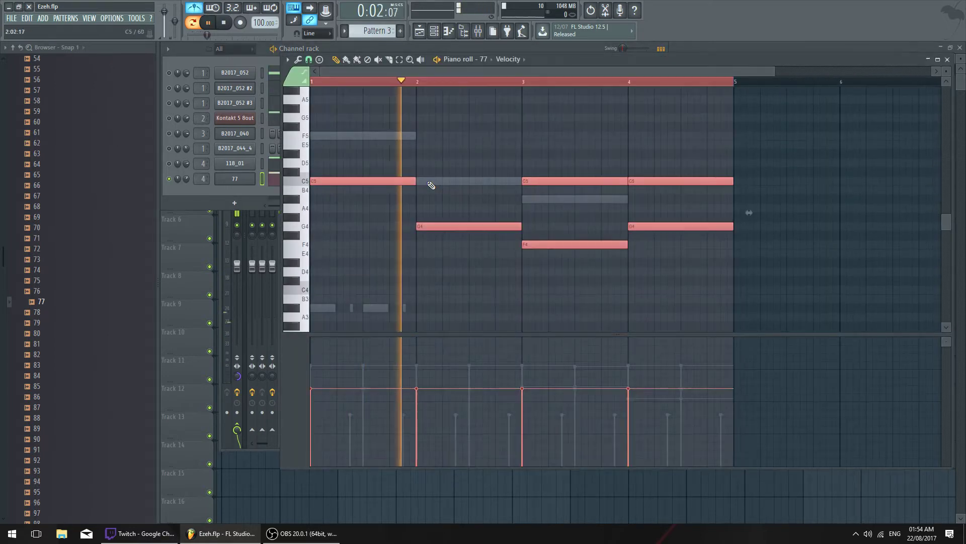
pyautogui.press('space')
pyautogui.moveTo(412, 181); pyautogui.dragTo(329, 182)
pyautogui.hotkey('ctrl', 'b')
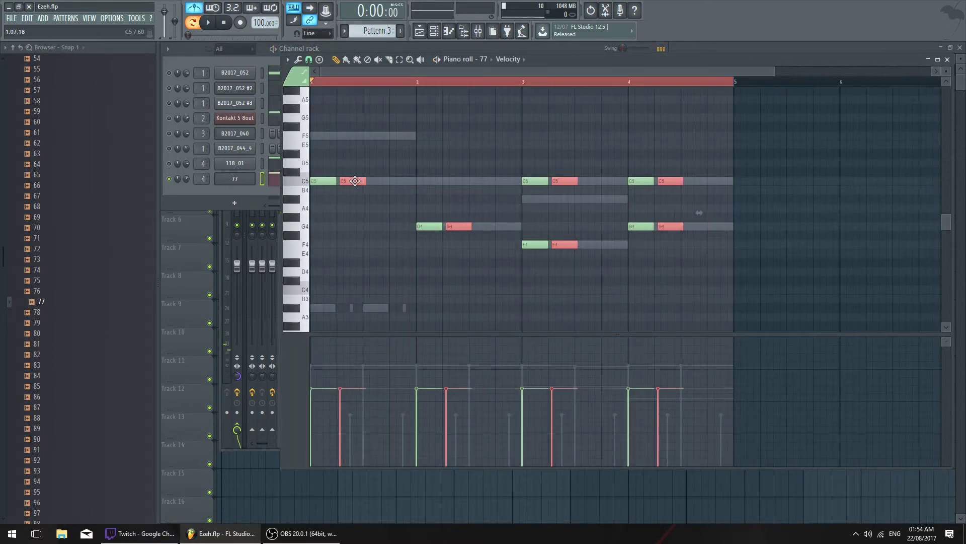
# Duplicate the 77 notes again so four one-beat notes fill each bar, and play them from the channel rack
pyautogui.hotkey('ctrl', 'a')
pyautogui.press('space')
pyautogui.hotkey('ctrl', 'b')
pyautogui.moveTo(384, 180); pyautogui.dragTo(402, 181)
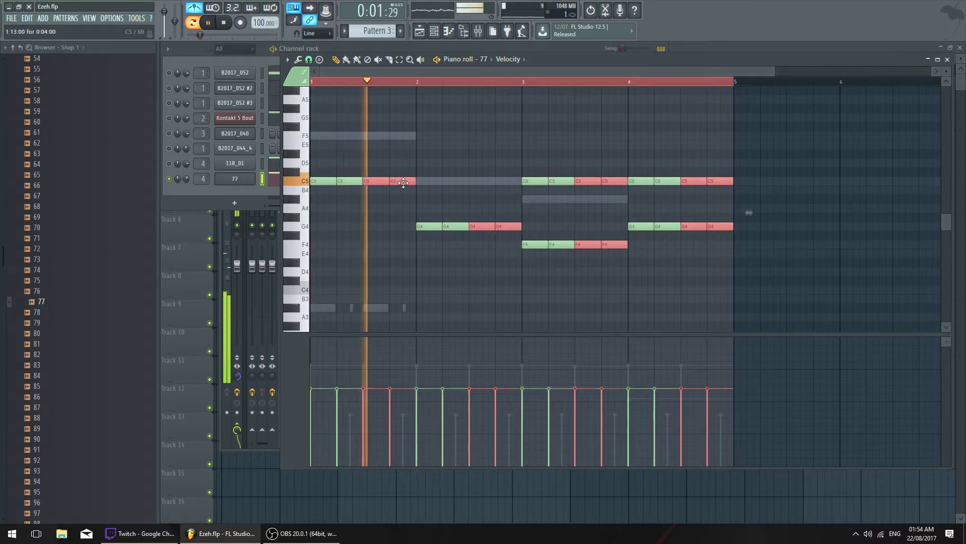
pyautogui.press('space')
pyautogui.keyDown('ctrl'); pyautogui.click(416, 77); pyautogui.keyUp('ctrl')
pyautogui.press('space')
pyautogui.press('F7')
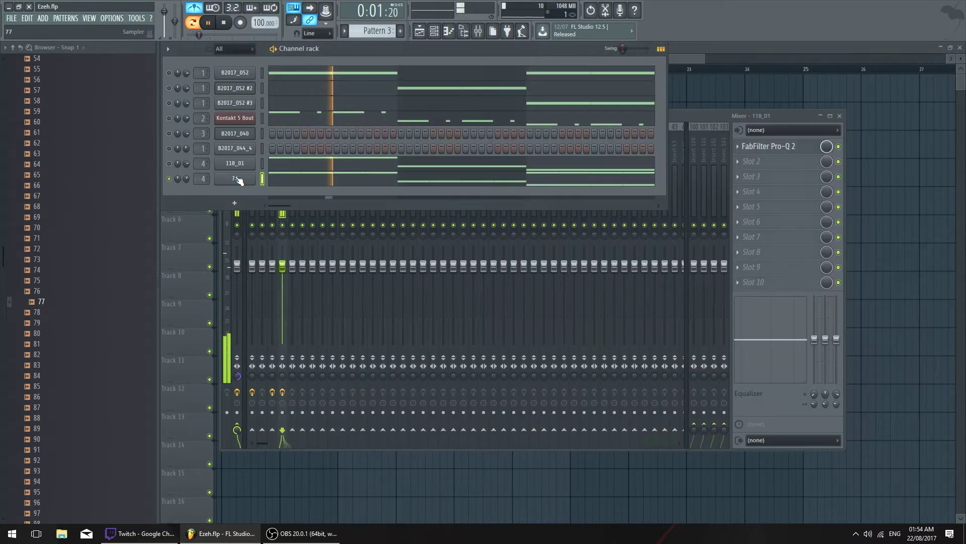
# Shorten the attack and release of the 77 channel's volume envelope during playback
pyautogui.click(238, 179)
pyautogui.click(238, 180)
pyautogui.click(238, 180)
pyautogui.moveTo(352, 217); pyautogui.dragTo(341, 209)
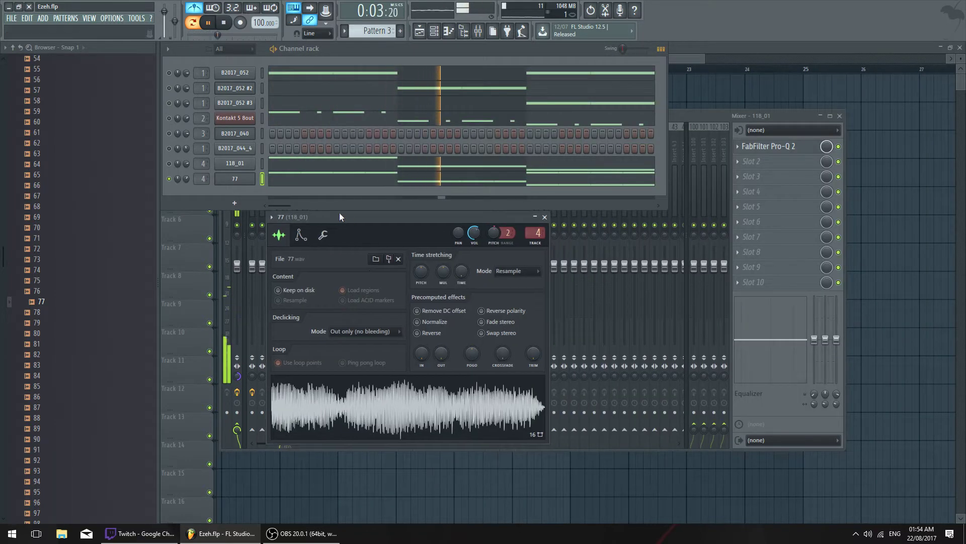
pyautogui.click(302, 230)
pyautogui.moveTo(300, 328); pyautogui.dragTo(300, 347)
pyautogui.moveTo(369, 329); pyautogui.dragTo(368, 336)
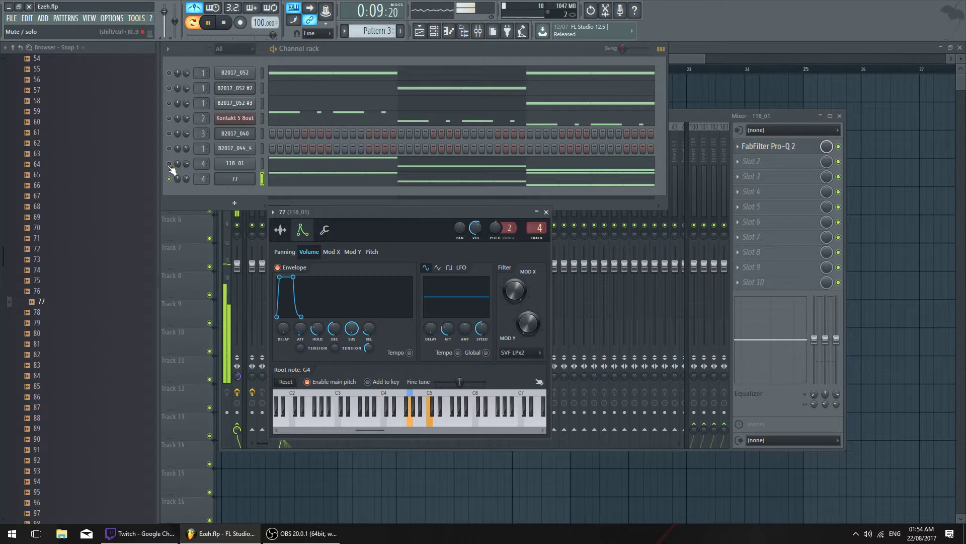
# Bypass Pro-Q 2 on the 118_01 mixer track and unmute the 118_01 channel to hear it with 77
pyautogui.click(843, 147)
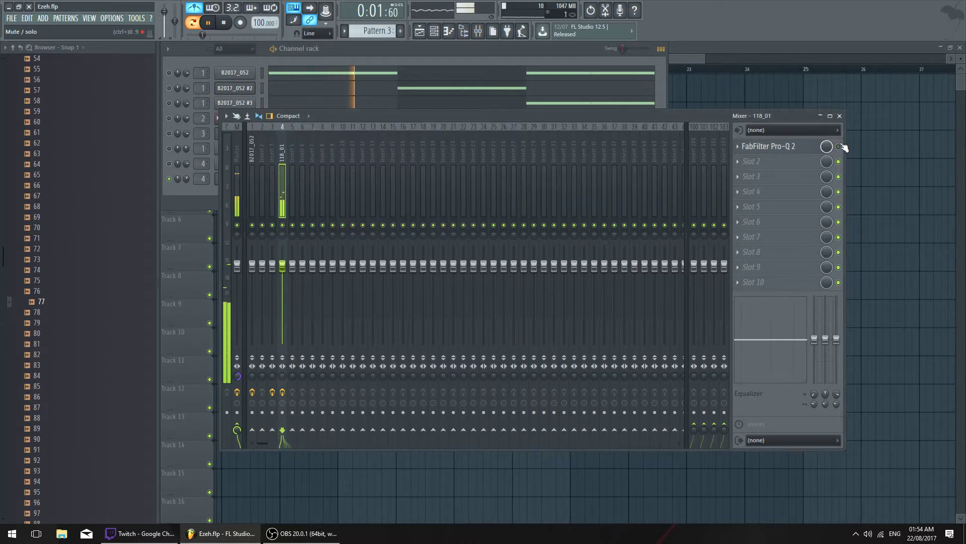
pyautogui.click(487, 68)
pyautogui.click(250, 179)
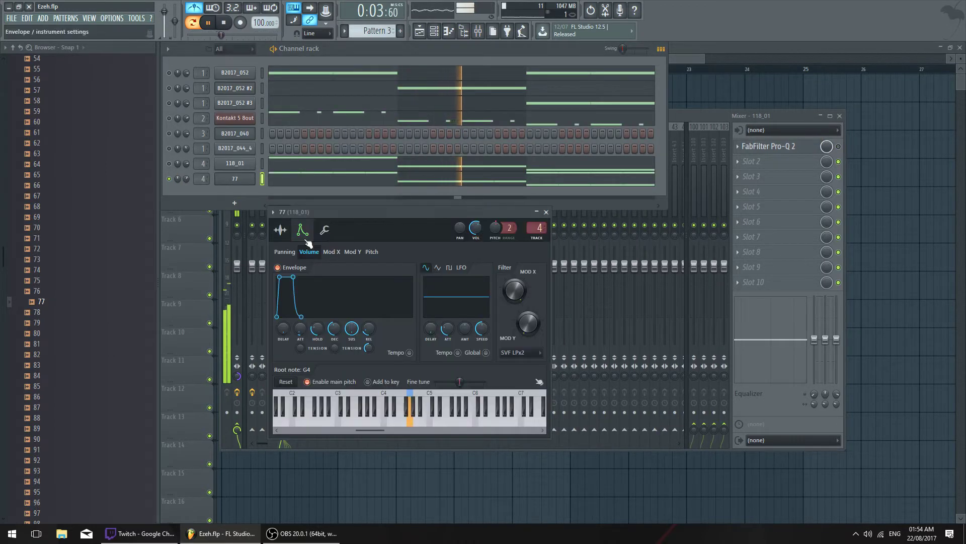
pyautogui.click(168, 164)
pyautogui.press('space')
pyautogui.press('space')
pyautogui.press('space')
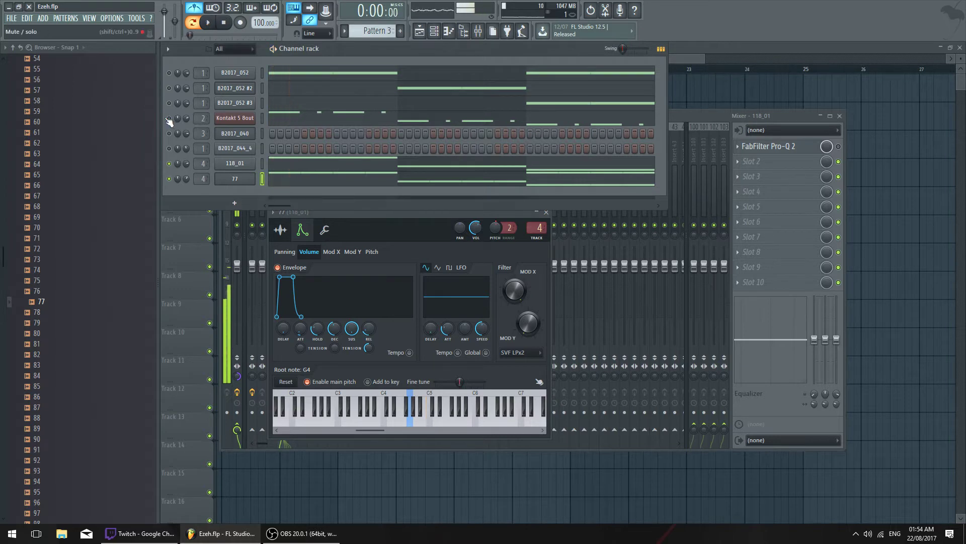
# Mute 77, unmute Kontakt 5 8out, and play the bass against 118_01
pyautogui.rightClick(170, 164)
pyautogui.press('space')
pyautogui.press('space')
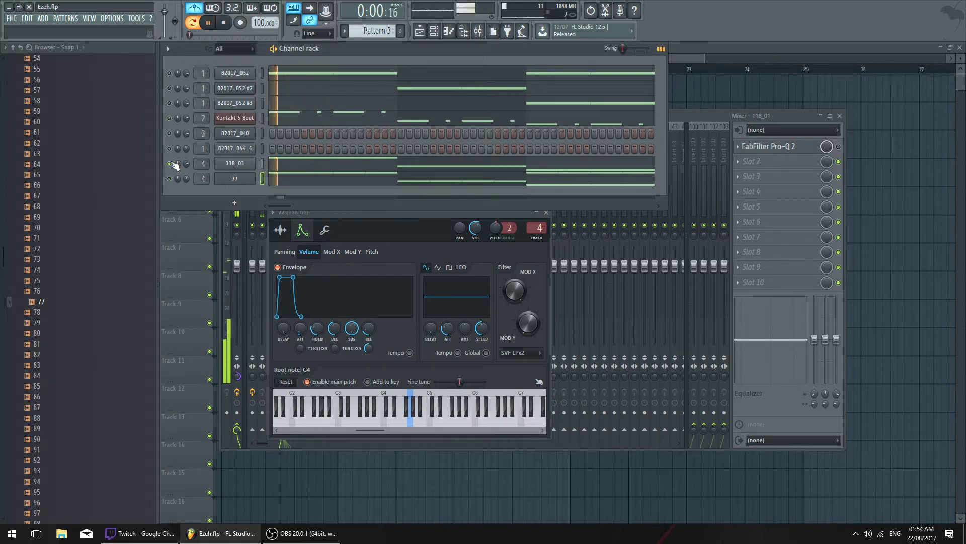
pyautogui.click(169, 118)
pyautogui.press('space')
pyautogui.press('space')
pyautogui.press('space')
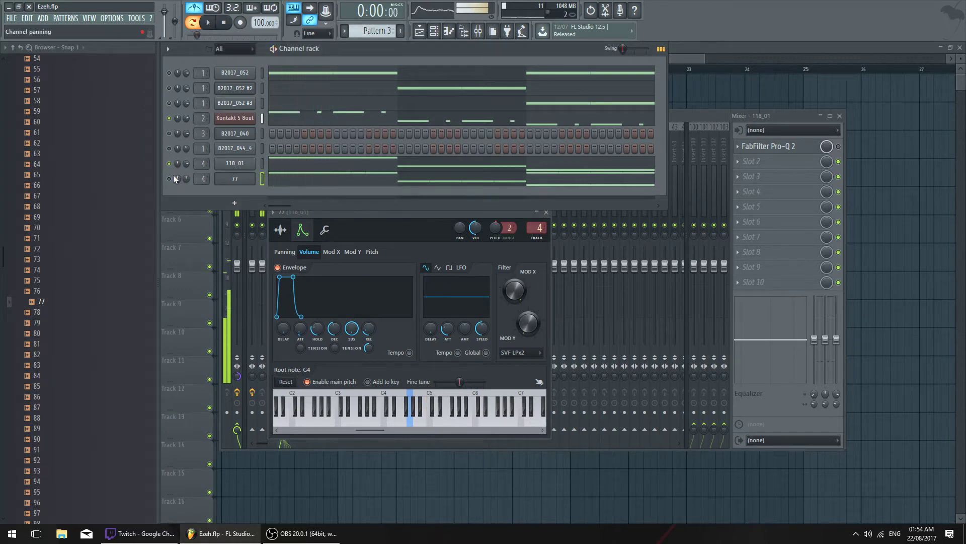
# Unmute the 77 channel and adjust its volume during playback
pyautogui.press('space')
pyautogui.click(169, 178)
pyautogui.moveTo(185, 178); pyautogui.dragTo(186, 196)
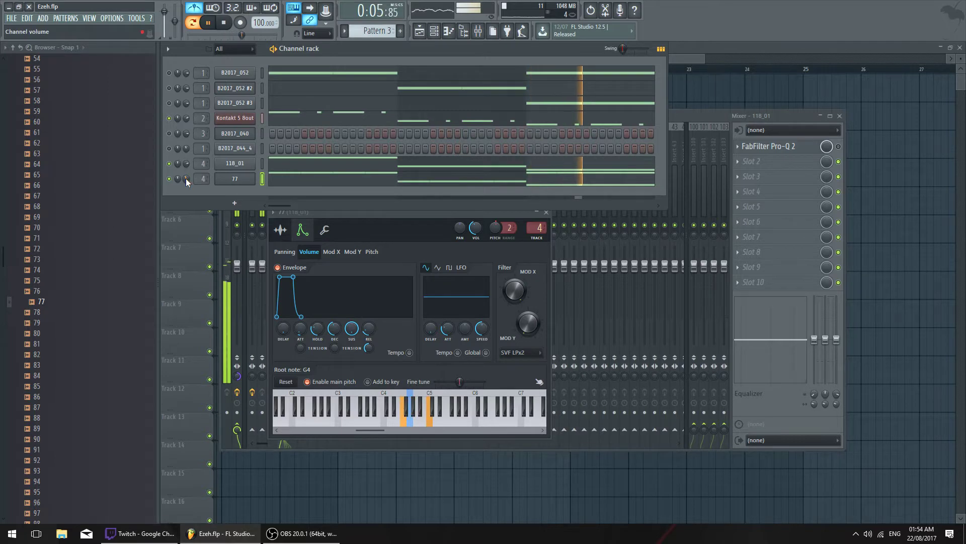
pyautogui.moveTo(186, 178); pyautogui.dragTo(186, 178)
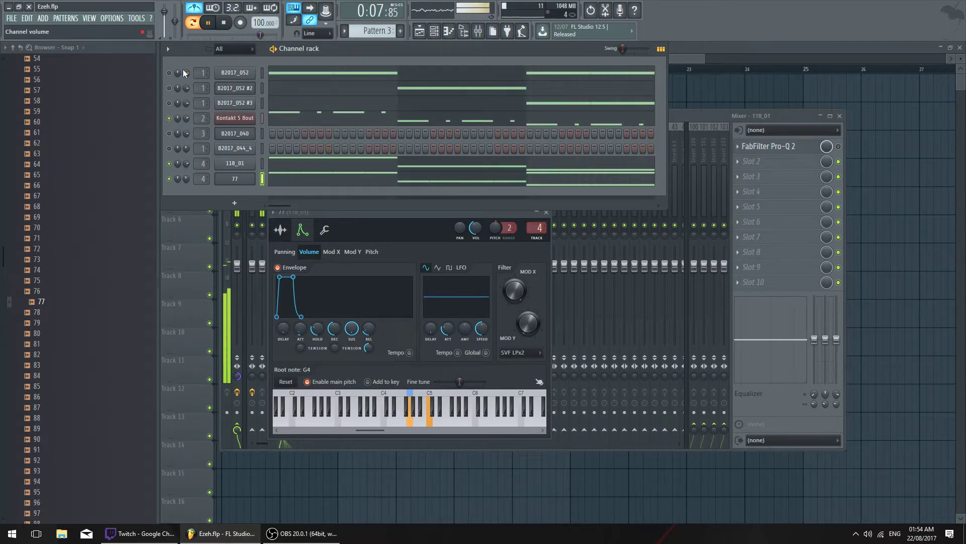
# Re-enable Pro-Q 2 on the 118_01 mixer track and move its high-cut band up to about 5 kHz with less resonance
pyautogui.click(250, 171)
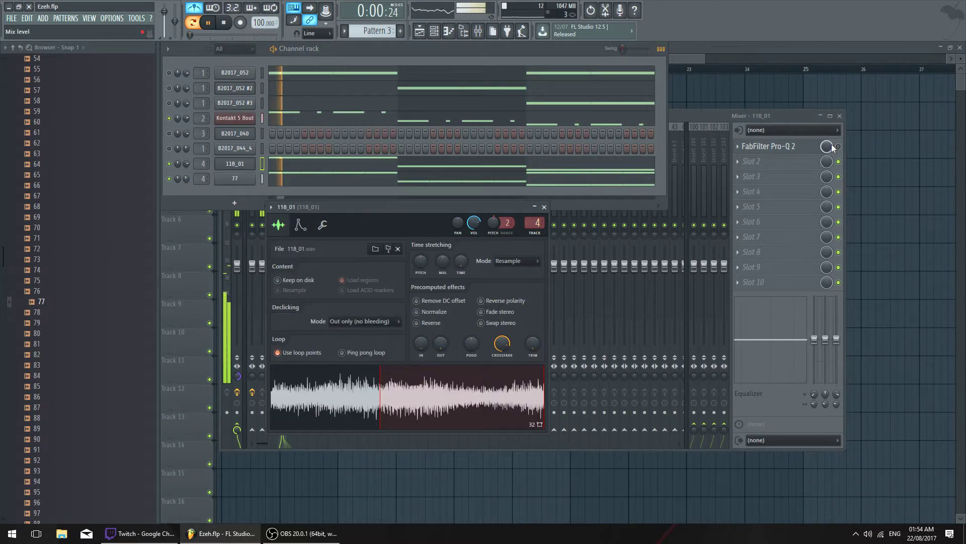
pyautogui.click(839, 147)
pyautogui.click(808, 147)
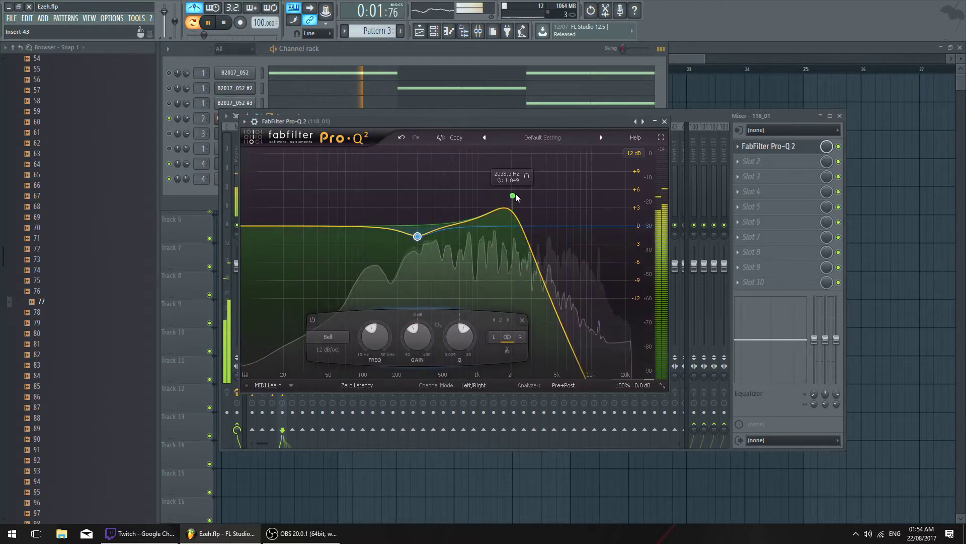
pyautogui.moveTo(512, 197); pyautogui.dragTo(557, 237)
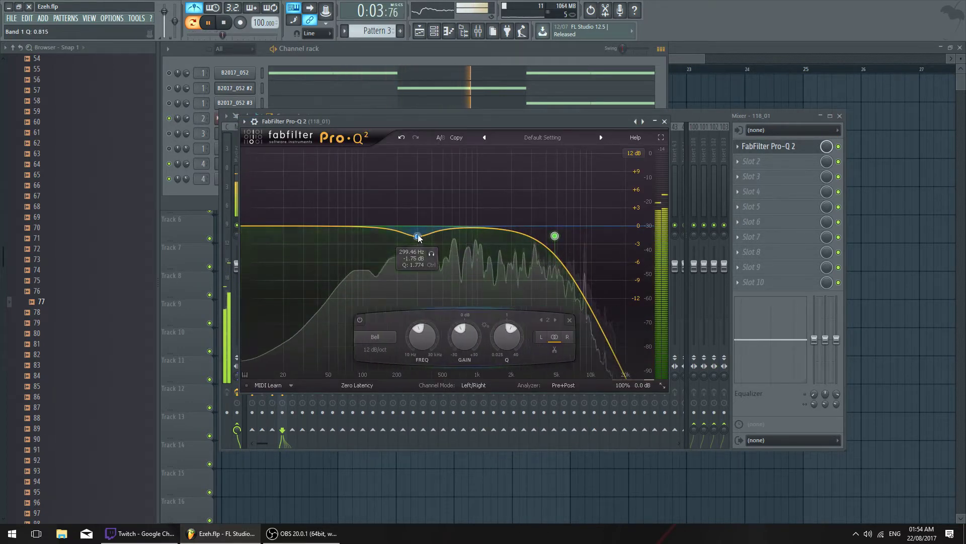
# Add a bell band in Pro-Q 2 boosting about 4.92 dB at 96 Hz, and close the mixer
pyautogui.moveTo(357, 225); pyautogui.dragTo(359, 197)
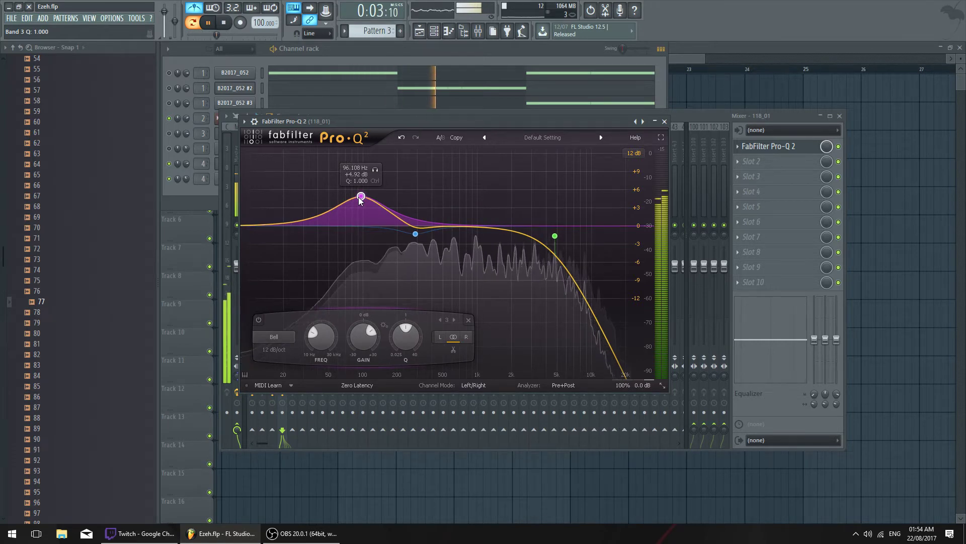
pyautogui.click(664, 121)
pyautogui.click(840, 116)
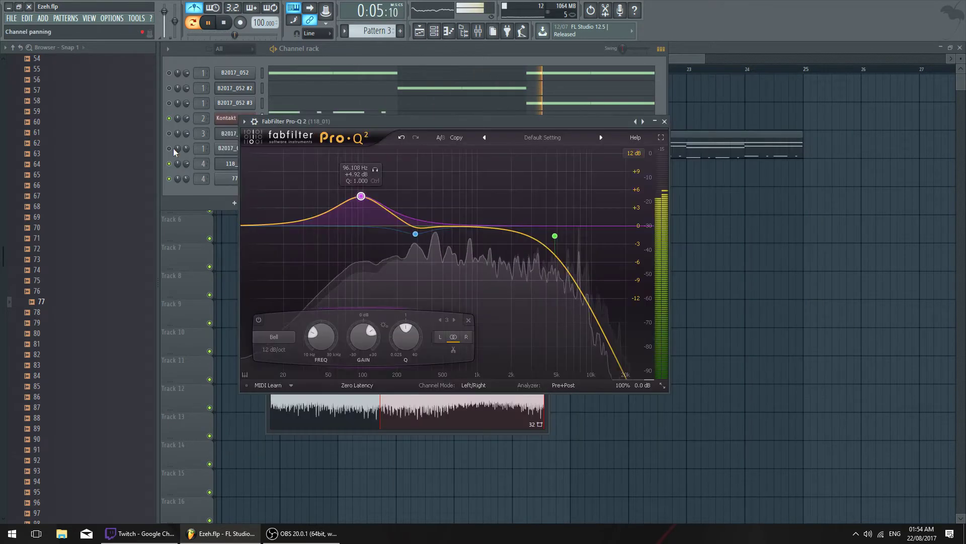
# Unmute the B2017_052 channels, play the pattern with them, and close the Pro-Q 2 window
pyautogui.click(172, 81)
pyautogui.press('space')
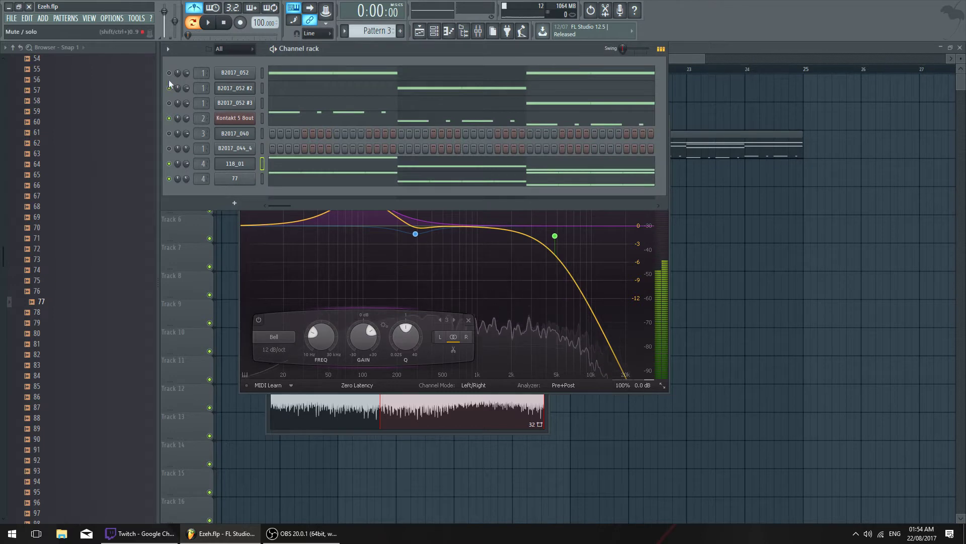
pyautogui.press('space')
pyautogui.click(666, 216)
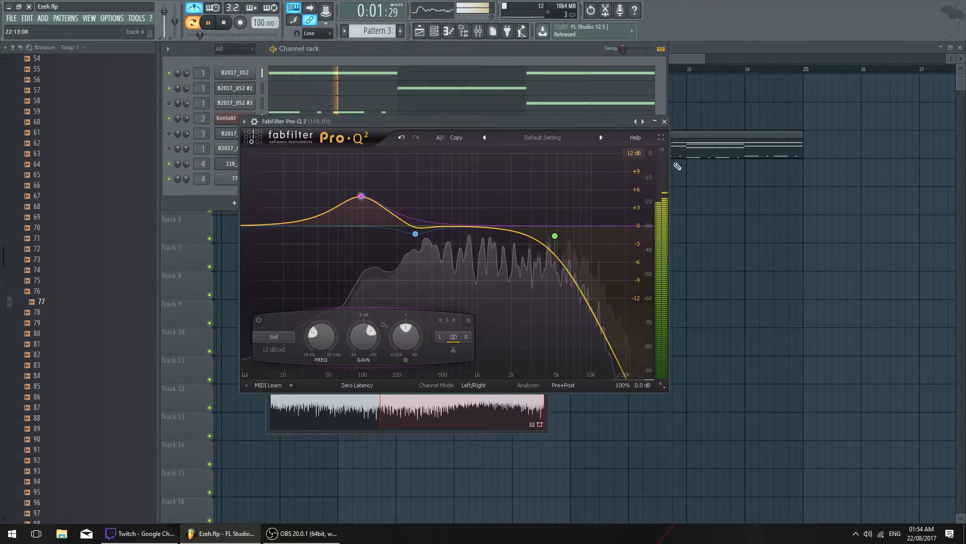
pyautogui.click(664, 122)
pyautogui.press('space')
# Check the channel settings of B2017_052 #2, 77 and 118_01 while playing the pattern
pyautogui.click(232, 88)
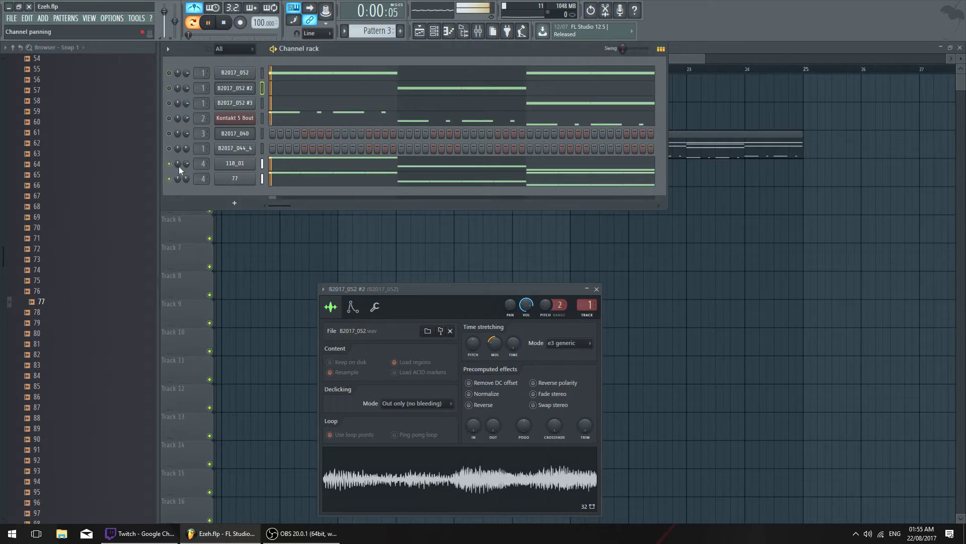
pyautogui.click(234, 179)
pyautogui.press('space')
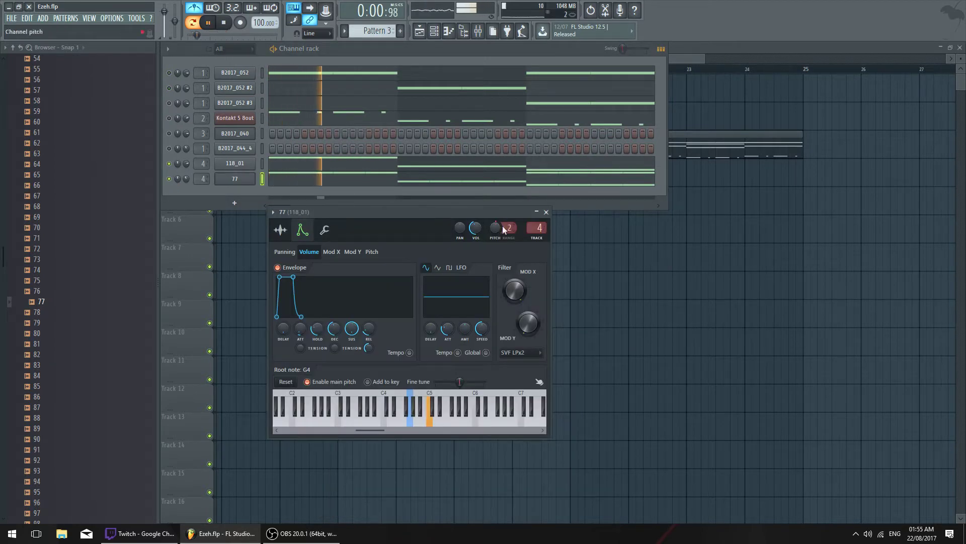
pyautogui.click(251, 163)
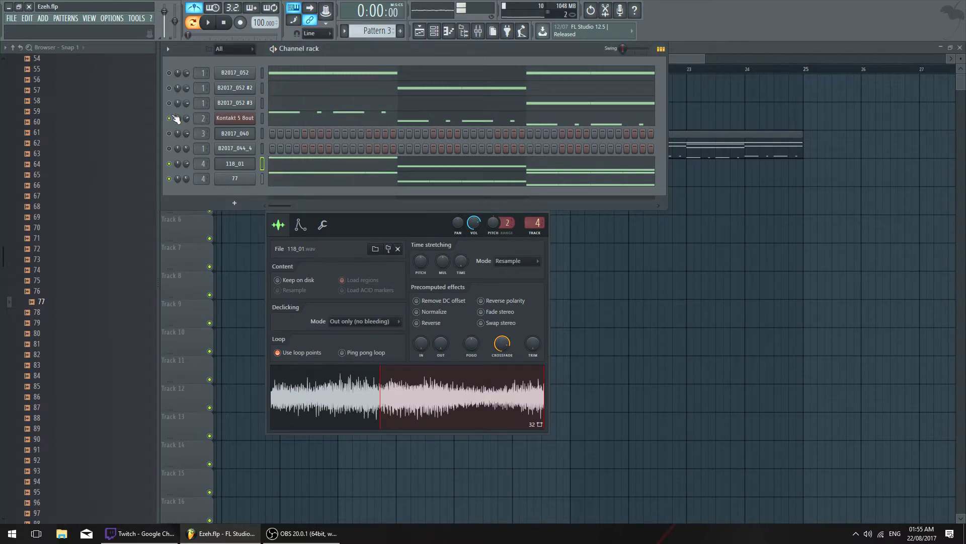
# Compare 77 and 118_01 separately over the Kontakt bass, testing root note C4 on 118_01 before returning it to C5
pyautogui.click(253, 182)
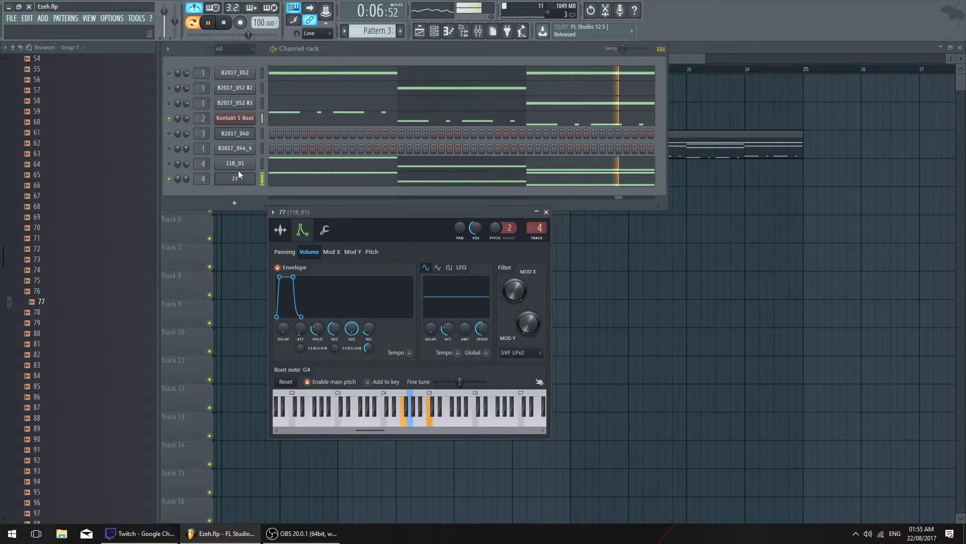
pyautogui.click(225, 164)
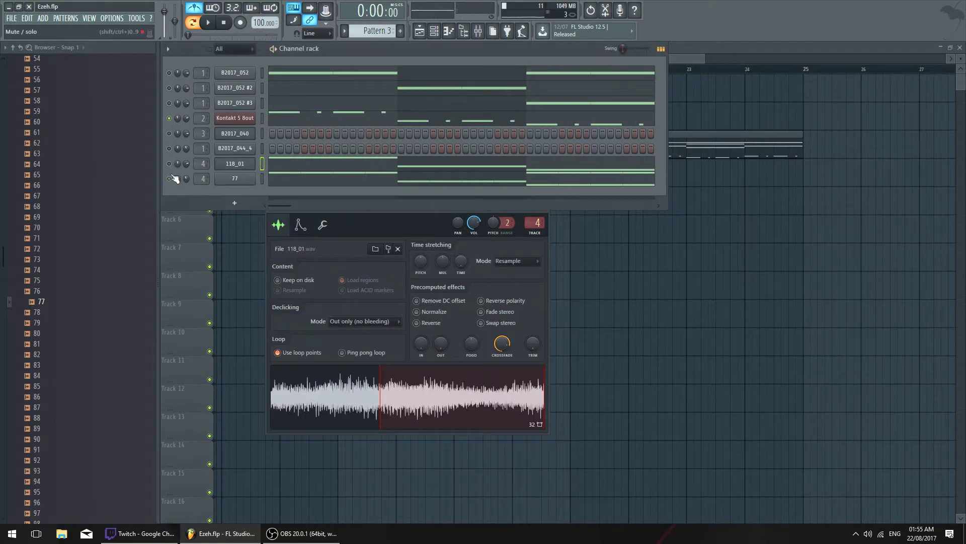
pyautogui.click(241, 167)
pyautogui.click(241, 167)
pyautogui.press('space')
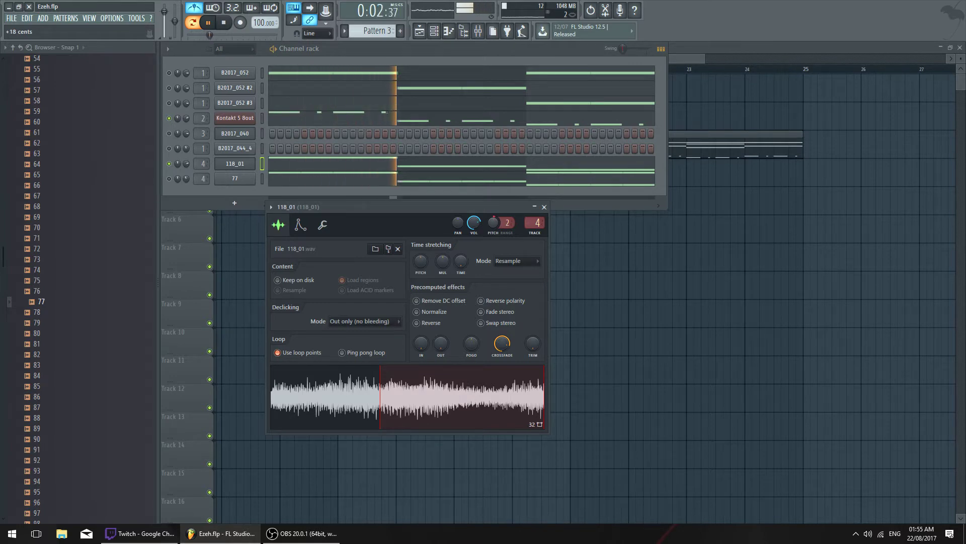
pyautogui.click(323, 225)
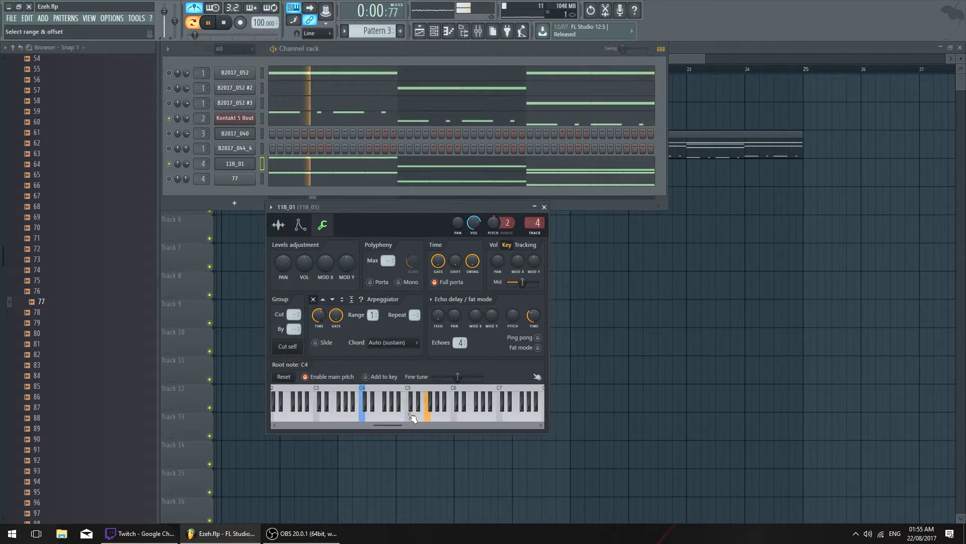
pyautogui.click(544, 207)
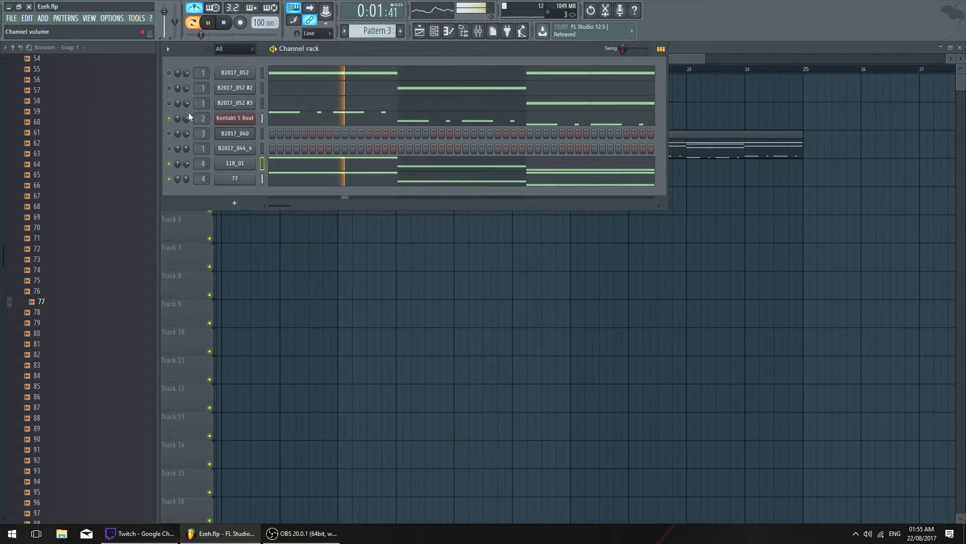
# Select the Kontakt, 118_01 and 77 channels, unmute all channels, and play Pattern 3 with the metronome off
pyautogui.click(262, 118)
pyautogui.keyDown('ctrl'); pyautogui.click(262, 163); pyautogui.keyUp('ctrl')
pyautogui.keyDown('ctrl'); pyautogui.click(262, 178); pyautogui.keyUp('ctrl')
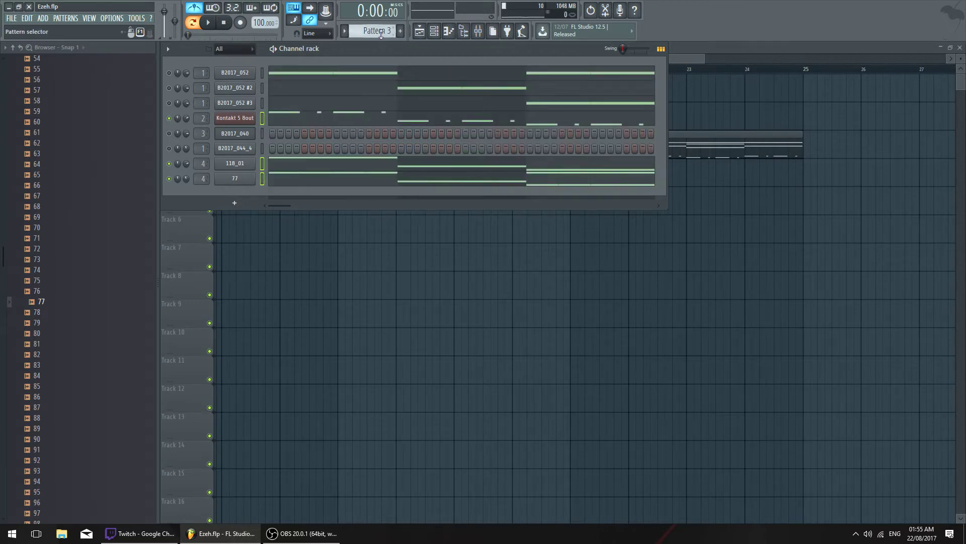
pyautogui.moveTo(732, 119); pyautogui.dragTo(732, 118)
pyautogui.press('F6')
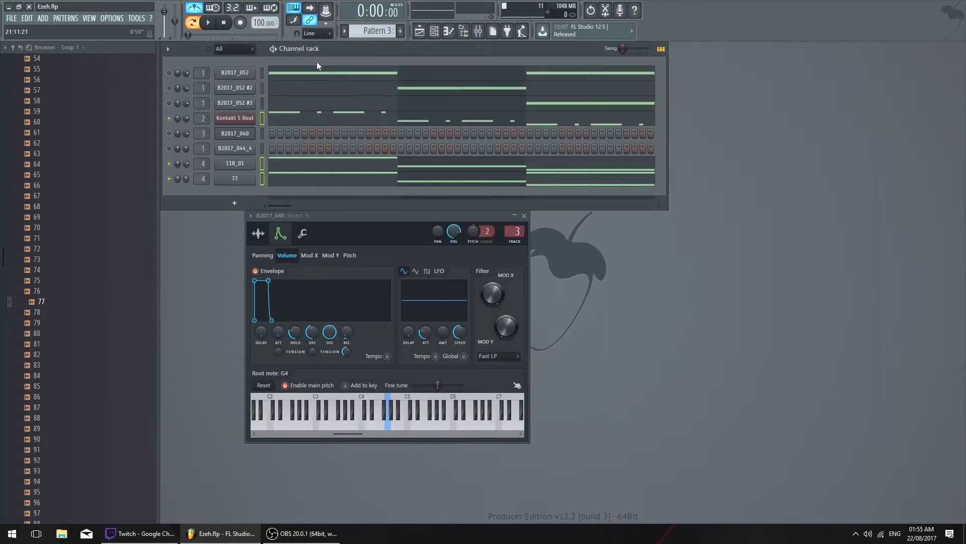
pyautogui.press('space')
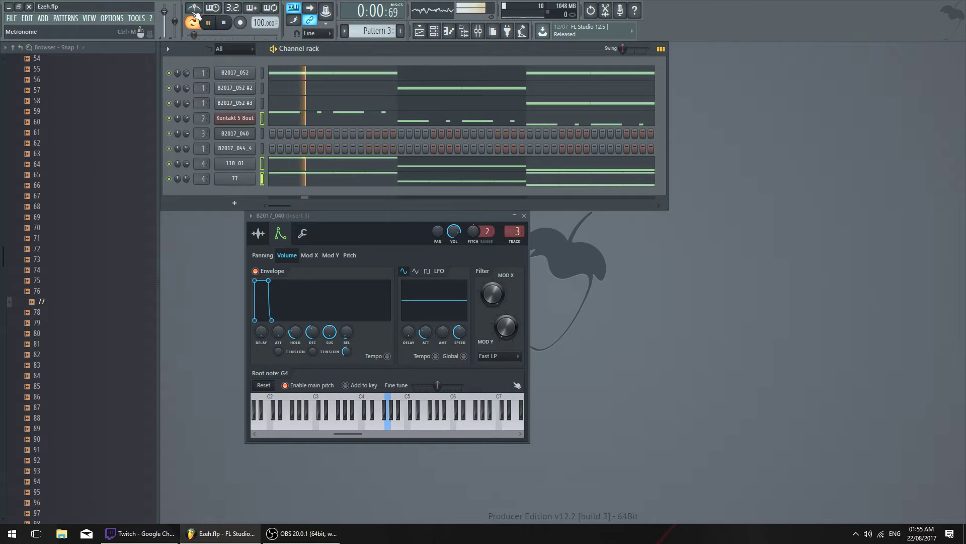
# Check the channel settings of B2017_052 while playing the pattern with all layers, and close them
pyautogui.click(238, 76)
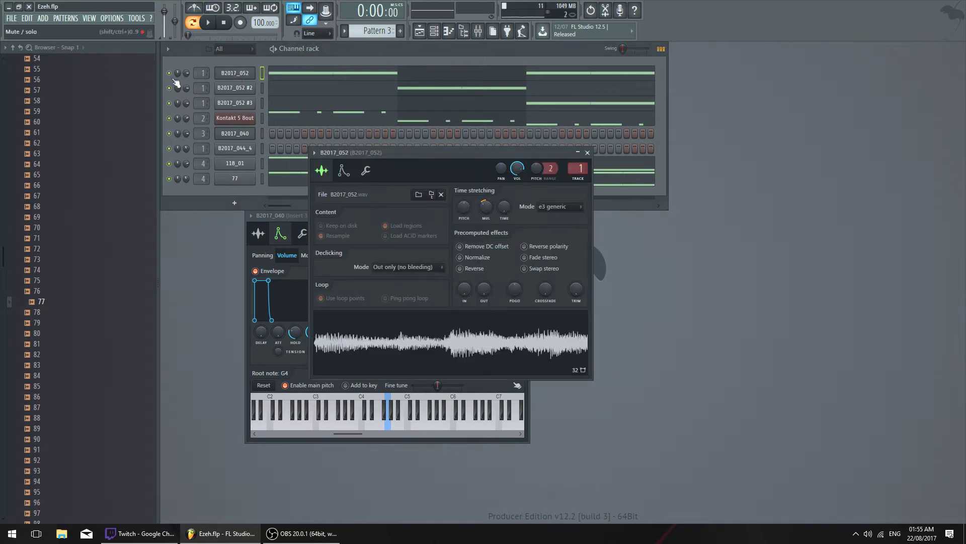
pyautogui.press('space')
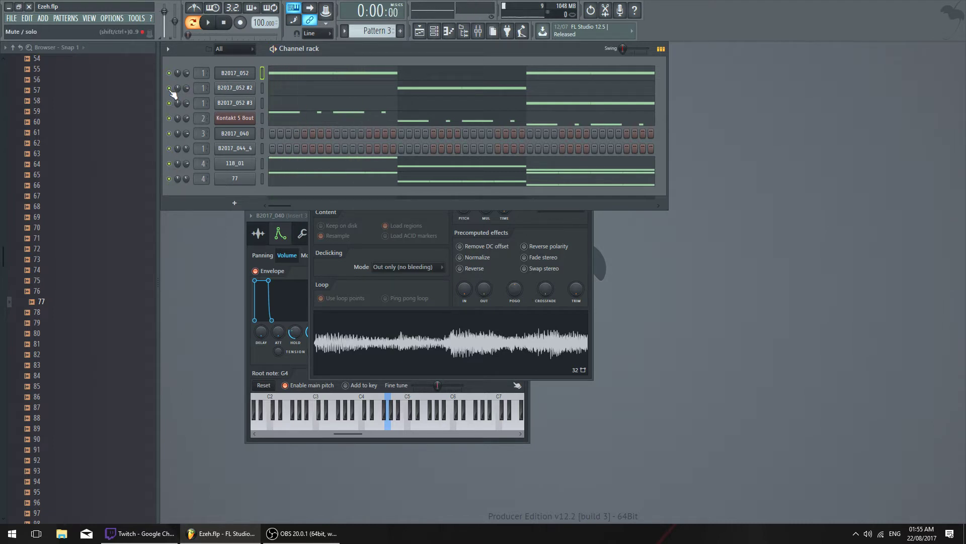
pyautogui.click(577, 247)
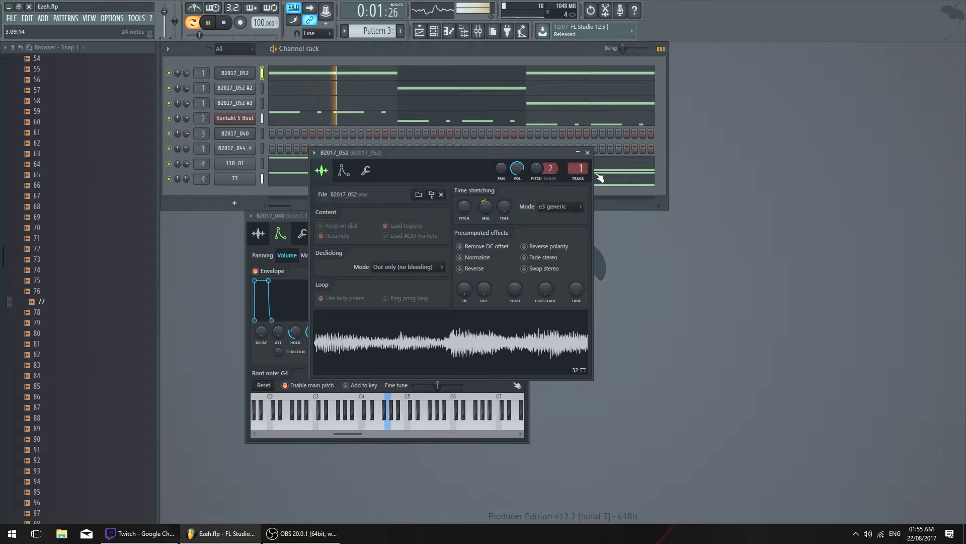
pyautogui.click(588, 150)
pyautogui.press('space')
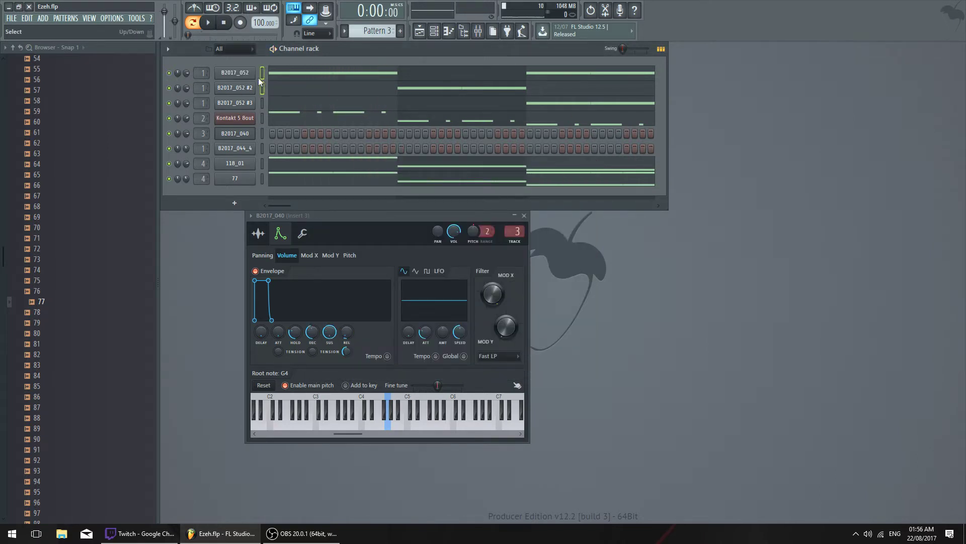
# Clear the B2017_052 and B2017_052 #2 notes from Pattern 3 and play the song from bar 17
pyautogui.click(419, 30)
pyautogui.moveTo(556, 58); pyautogui.dragTo(754, 58)
pyautogui.click(744, 69)
pyautogui.press('space')
pyautogui.press('F5')
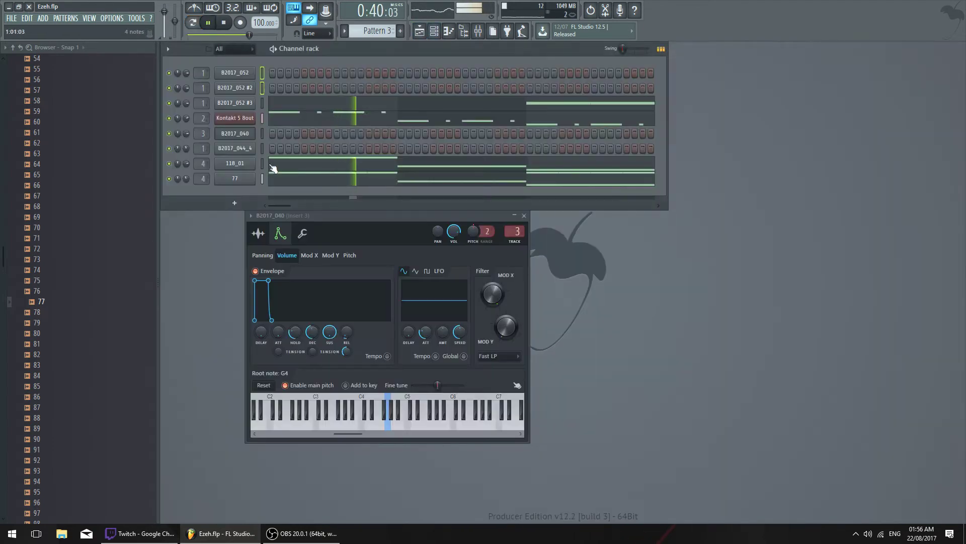
# Set the Pro-Q 2 high-cut band on 118_01 to 24 dB/oct at about 1768 Hz with Q 1.402, and close the mixer
pyautogui.click(478, 30)
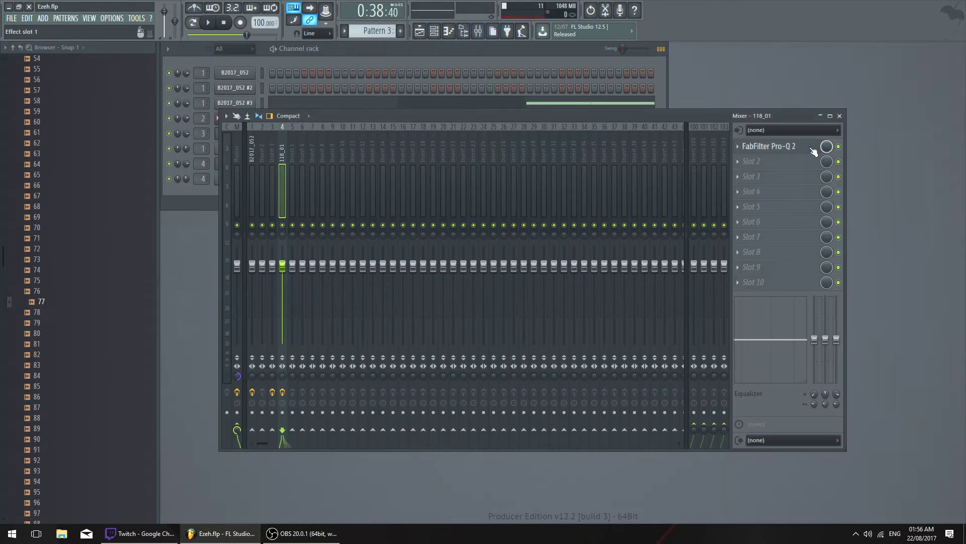
pyautogui.click(811, 148)
pyautogui.press('space')
pyautogui.moveTo(556, 236); pyautogui.dragTo(460, 204)
pyautogui.scroll(3, 462, 204)
pyautogui.rightClick(464, 204)
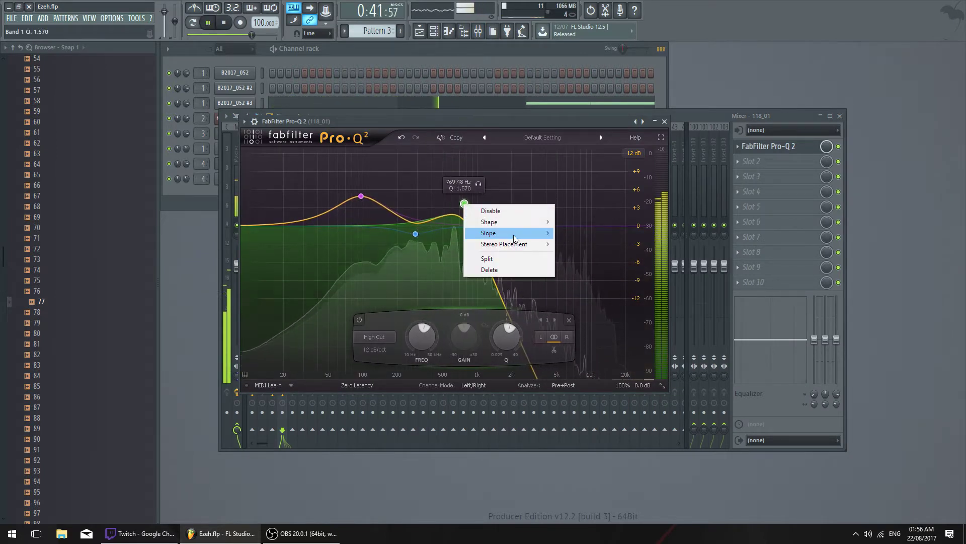
pyautogui.moveTo(515, 238)
pyautogui.click(583, 266)
pyautogui.moveTo(464, 204); pyautogui.dragTo(509, 208)
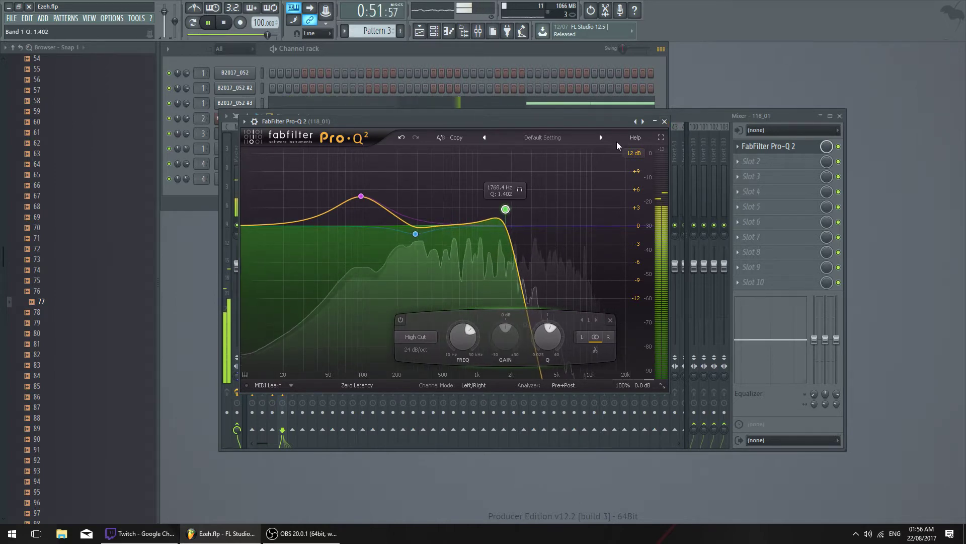
pyautogui.click(765, 114)
pyautogui.click(840, 115)
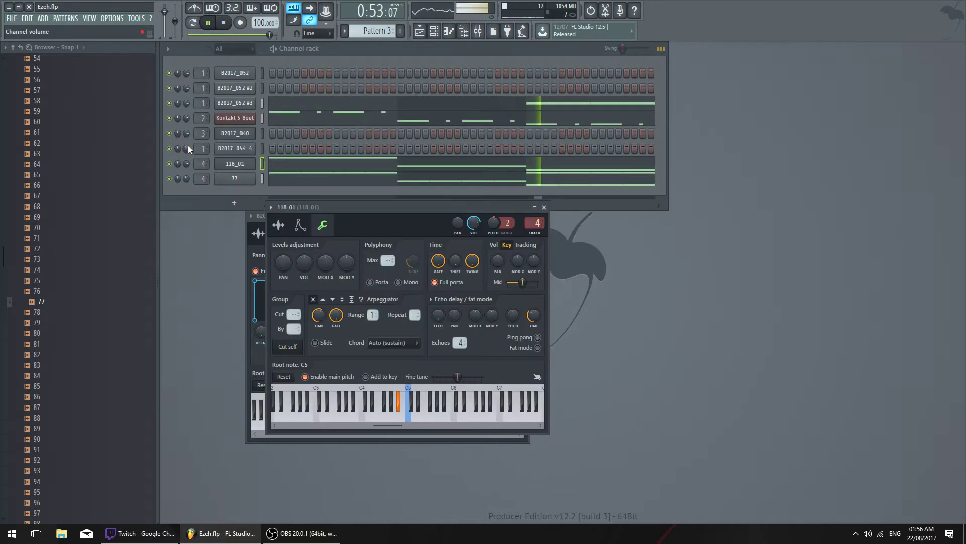
# Play the arrangement from the beginning and examine the Pattern 2 channels in the channel rack
pyautogui.click(177, 171)
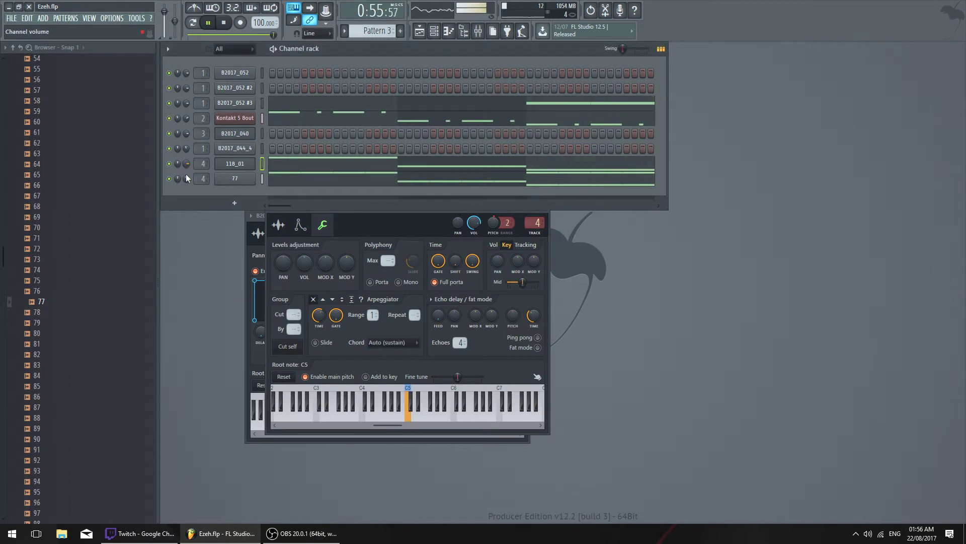
pyautogui.press('F5')
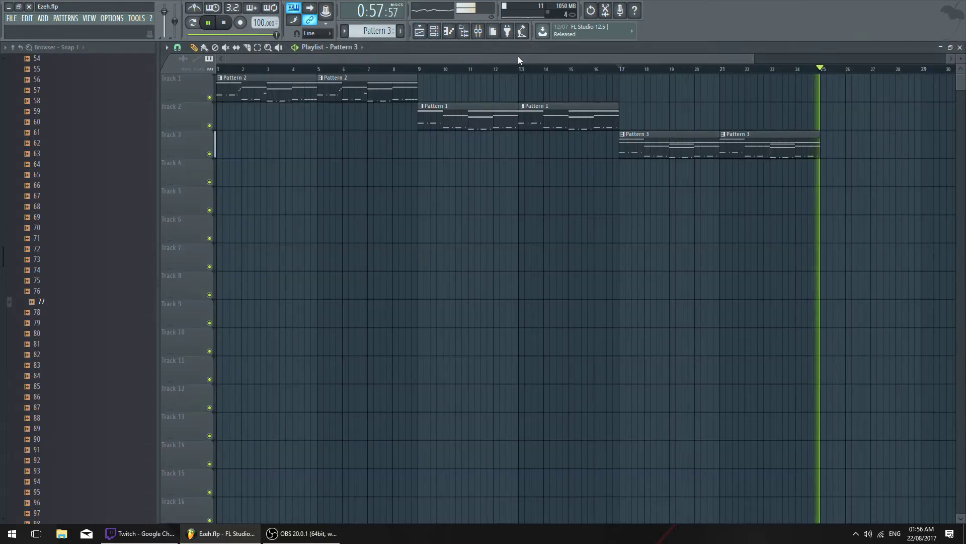
pyautogui.scroll(1, 422, 59)
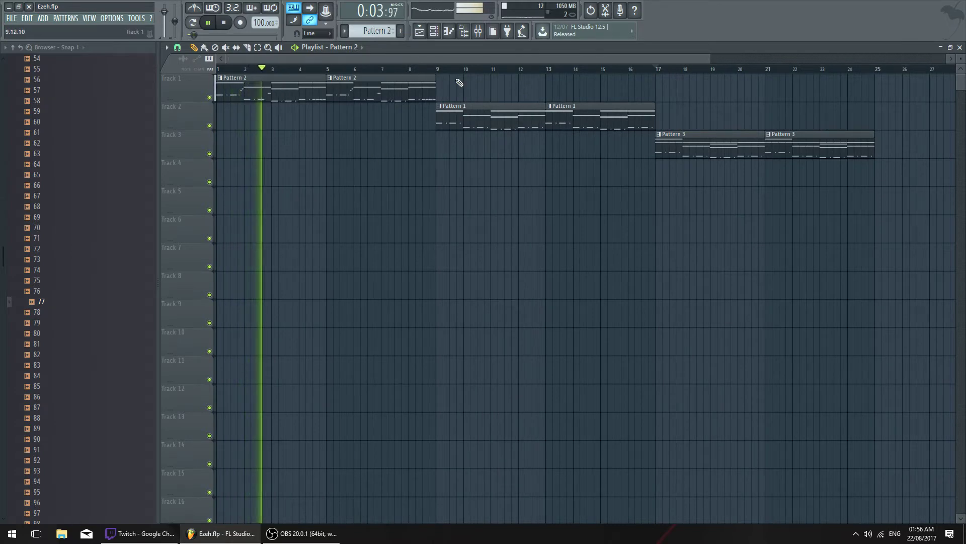
pyautogui.doubleClick(287, 91)
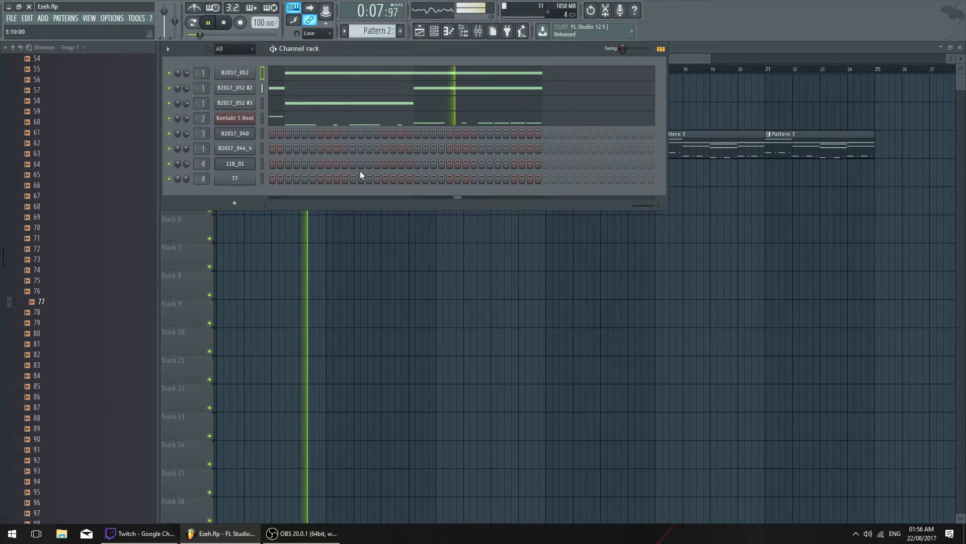
pyautogui.press('F6')
# Play the song from bar 9, examine the Pattern 1 channels, and move playback to bar 17
pyautogui.click(437, 69)
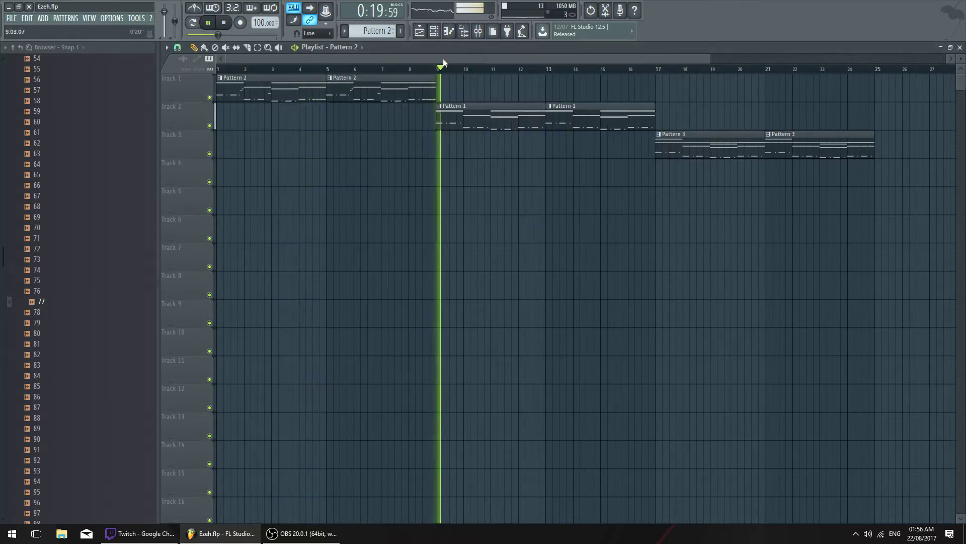
pyautogui.scroll(2, 443, 59)
pyautogui.doubleClick(422, 103)
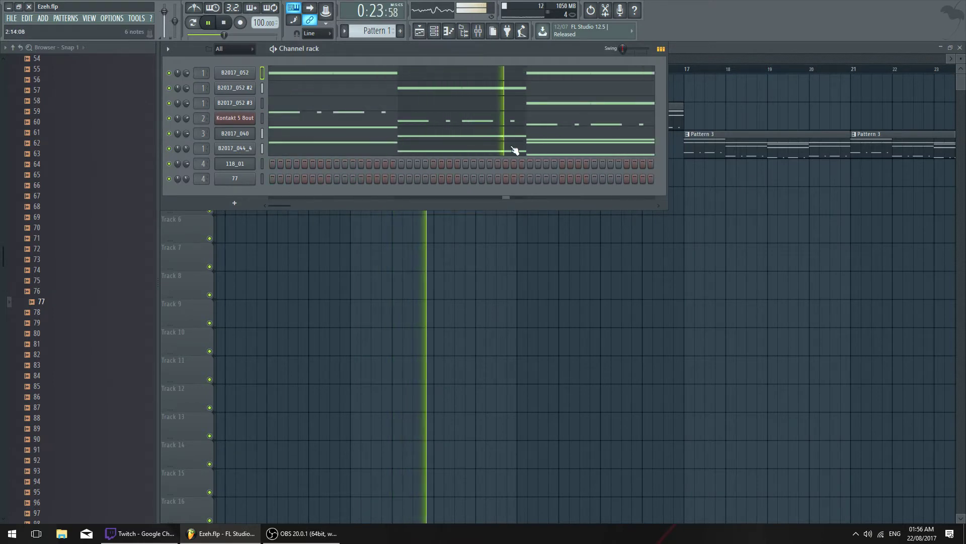
pyautogui.moveTo(803, 182); pyautogui.dragTo(582, 222)
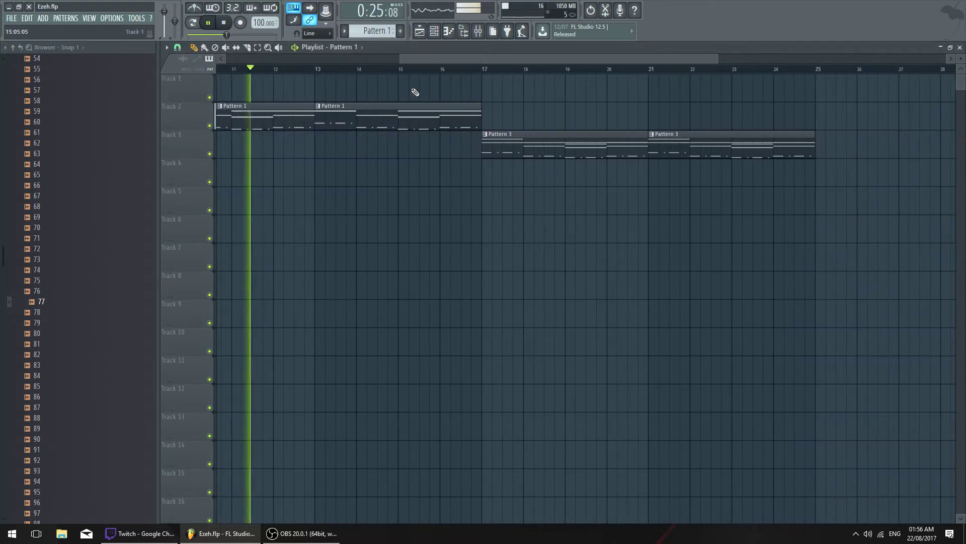
pyautogui.click(481, 69)
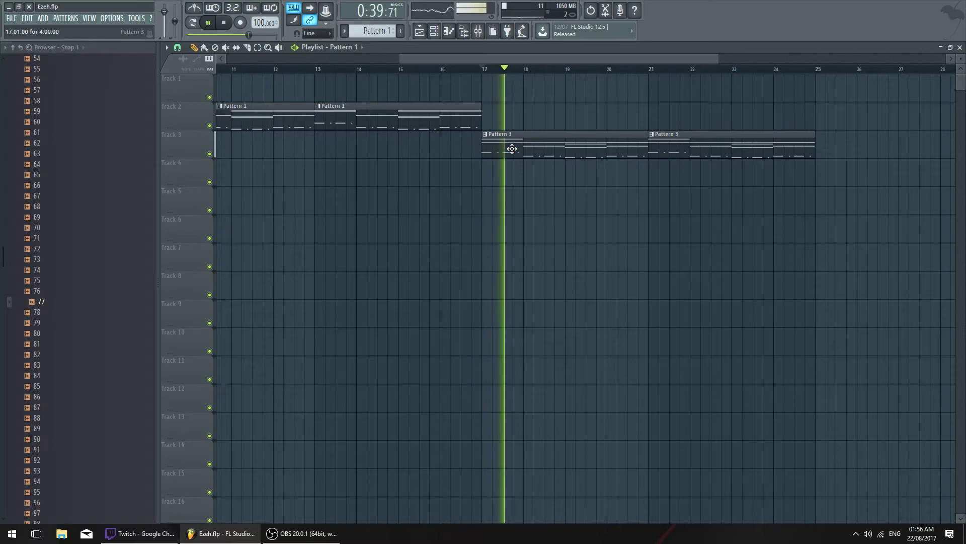
# Lower the frequency of the Pro-Q 2 high-cut band on the 118_01 mixer track slightly, and close the mixer
pyautogui.click(478, 31)
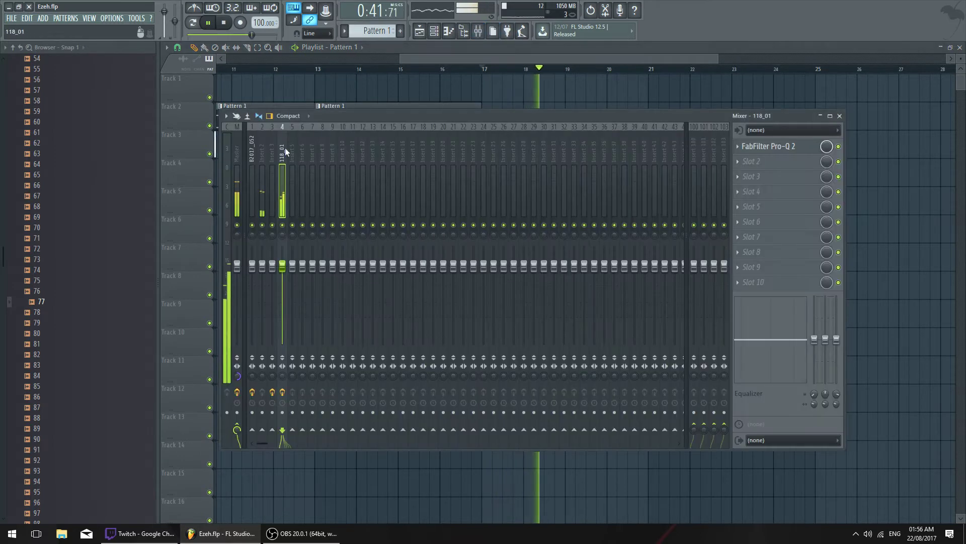
pyautogui.click(760, 147)
pyautogui.moveTo(508, 216); pyautogui.dragTo(494, 223)
pyautogui.click(664, 121)
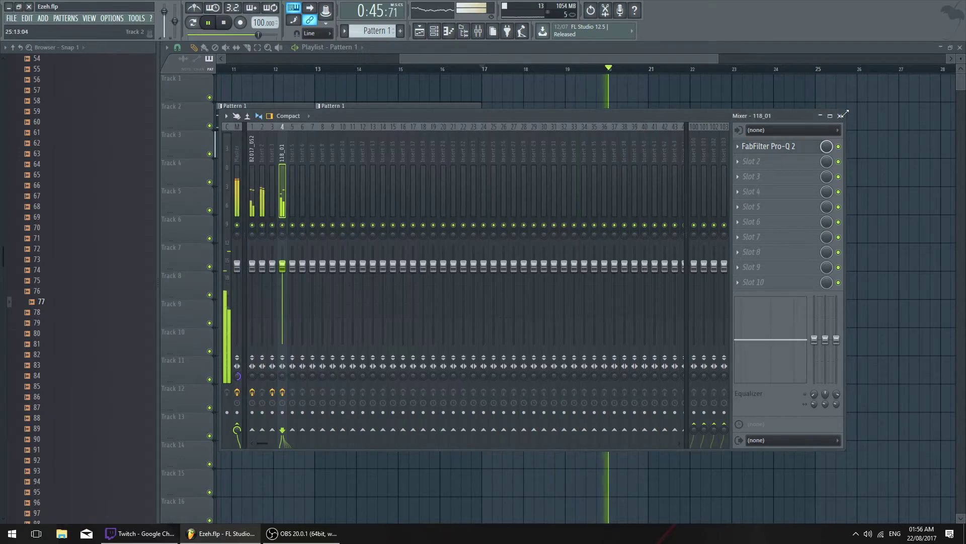
pyautogui.press('F9')
# Compare the channels of Pattern 3 and Pattern 1, and open the B2017_052 #2 notes of Pattern 1
pyautogui.press('F6')
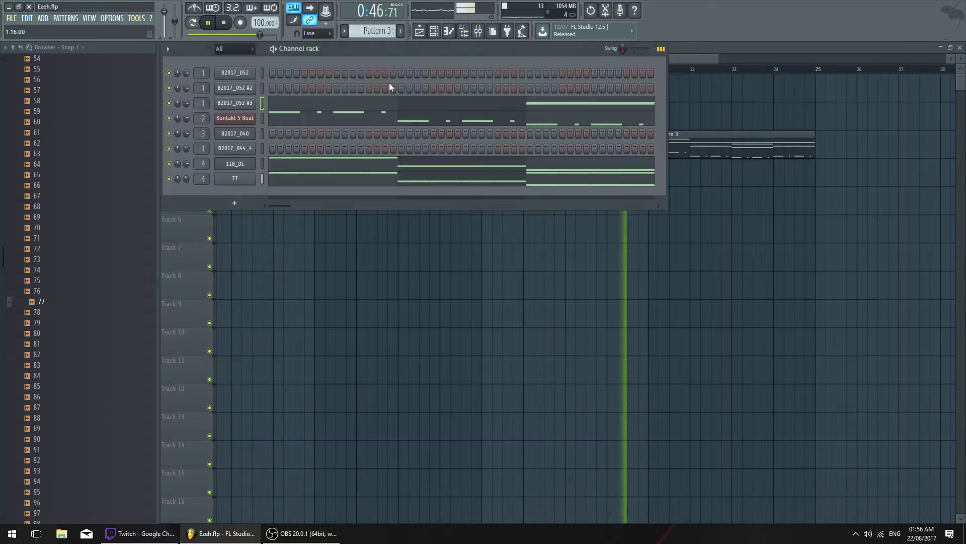
pyautogui.rightClick(759, 110)
pyautogui.doubleClick(408, 108)
pyautogui.press('F7')
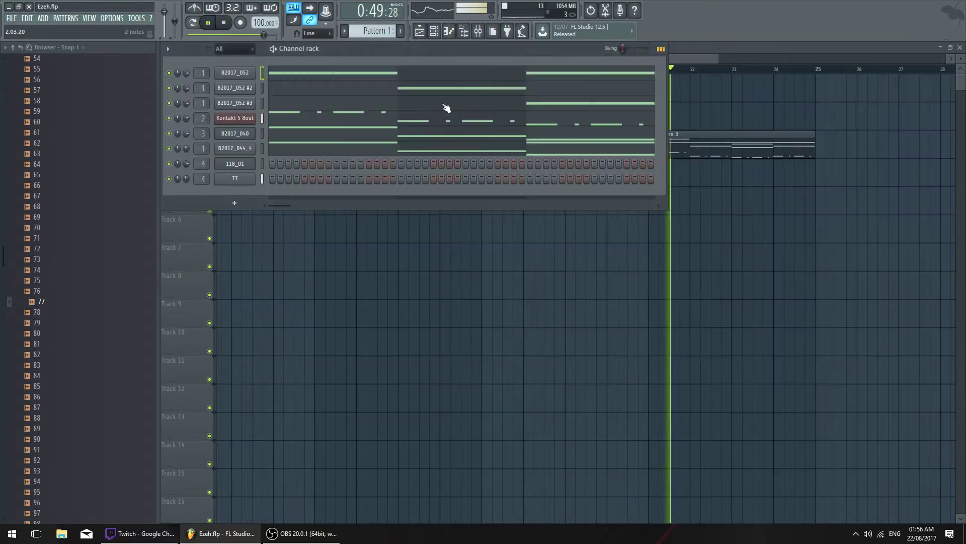
pyautogui.click(302, 88)
pyautogui.press('space')
# Try deleting the G4 notes in bar 4 of B2017_052 #2, undo the deletion, and close the piano roll
pyautogui.click(666, 230)
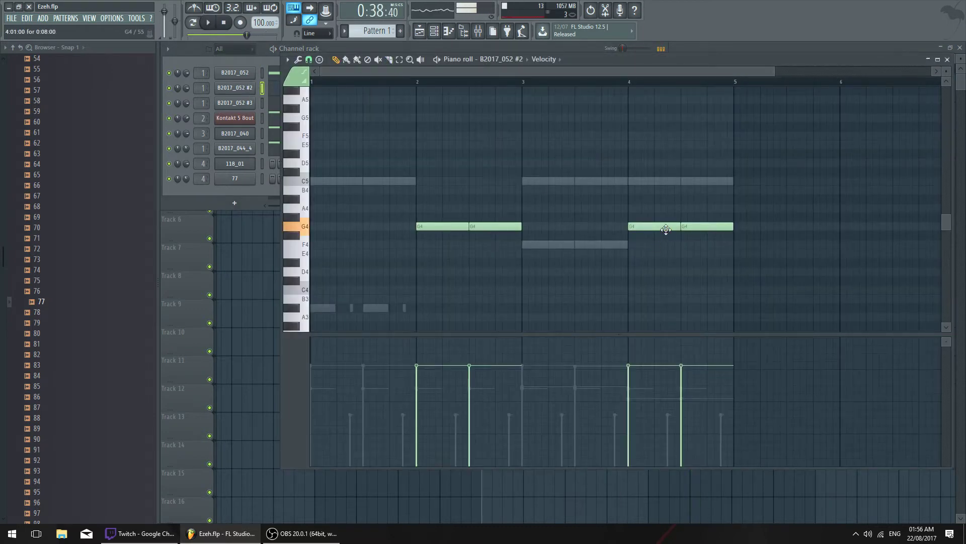
pyautogui.keyDown('ctrl'); pyautogui.moveTo(665, 219); pyautogui.dragTo(738, 235); pyautogui.keyUp('ctrl')
pyautogui.press('Delete')
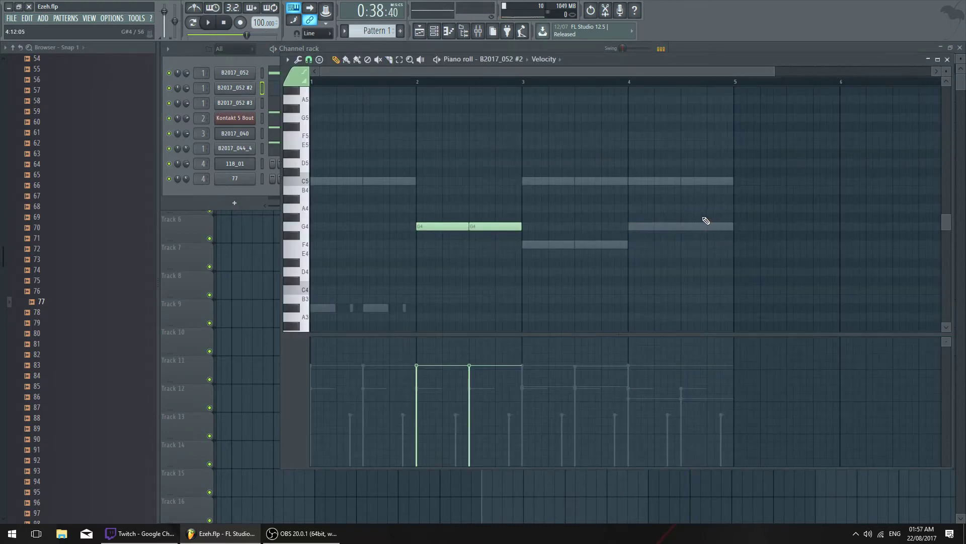
pyautogui.hotkey('ctrl', 'z')
pyautogui.press('F7')
pyautogui.press('F6')
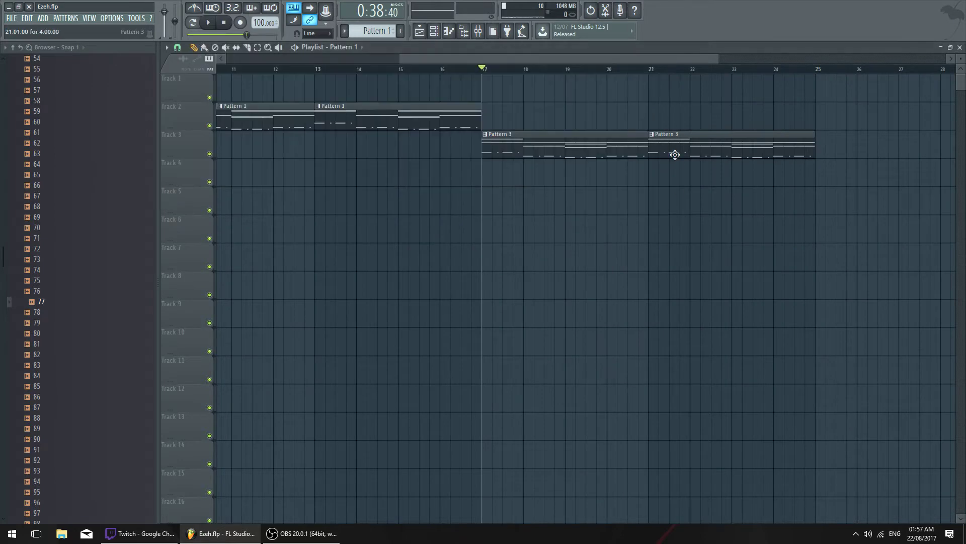
# Replace the B2017_052 #3 notes in Pattern 3 with G4 notes in bars 2 and 4, and play the result
pyautogui.press('F6')
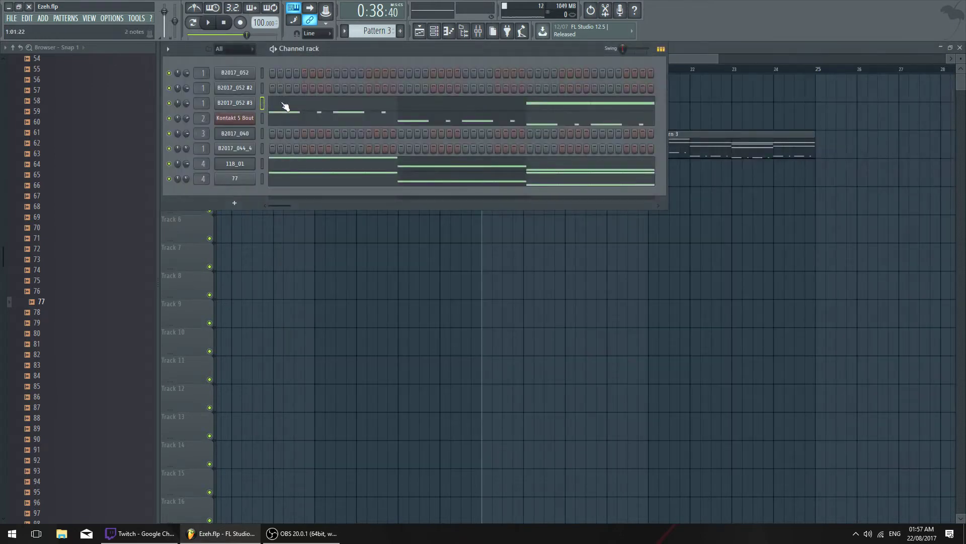
pyautogui.click(341, 104)
pyautogui.press('space')
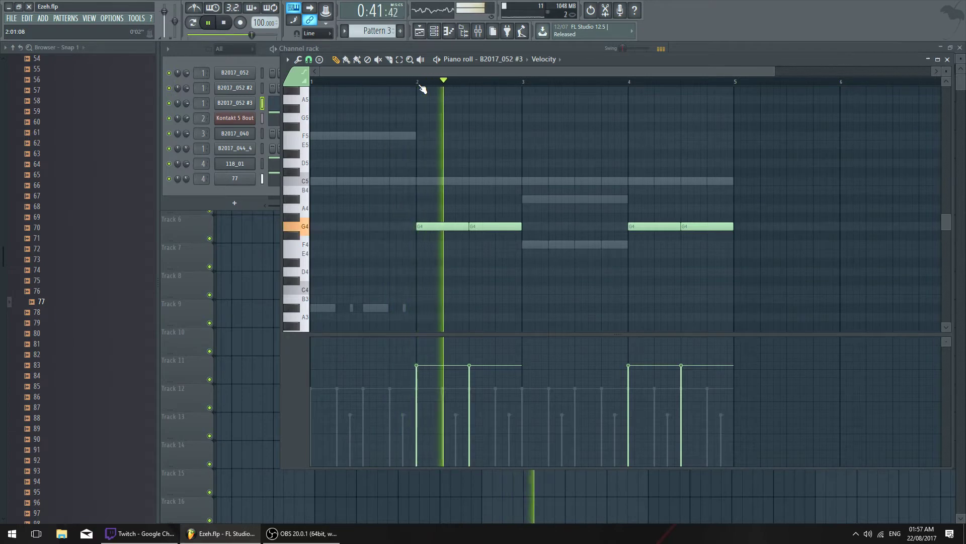
pyautogui.press('space')
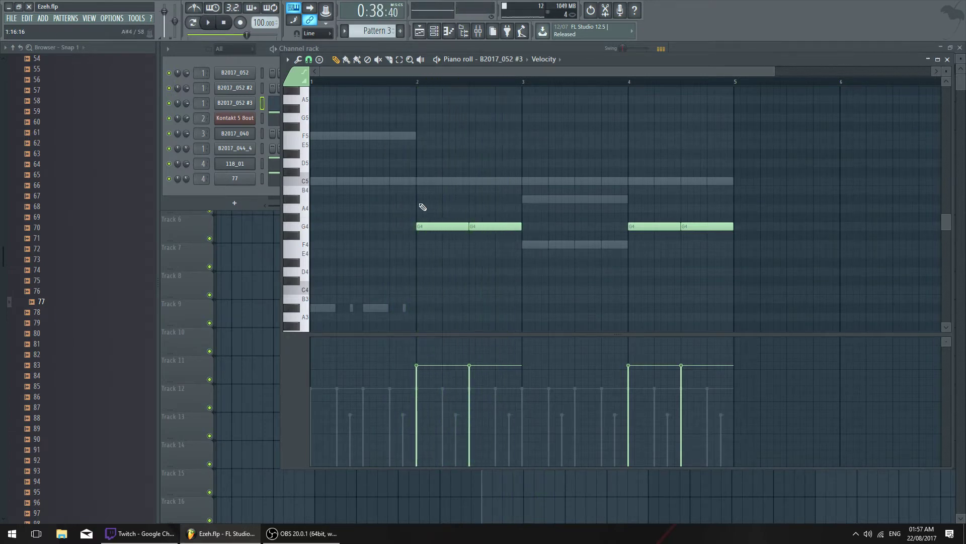
# Add two half-bar F4 notes in bar 3 of B2017_052 #3 and delete its G4 notes in bars 2 and 4
pyautogui.press('space')
pyautogui.keyDown('ctrl'); pyautogui.moveTo(423, 206); pyautogui.dragTo(594, 244); pyautogui.keyUp('ctrl')
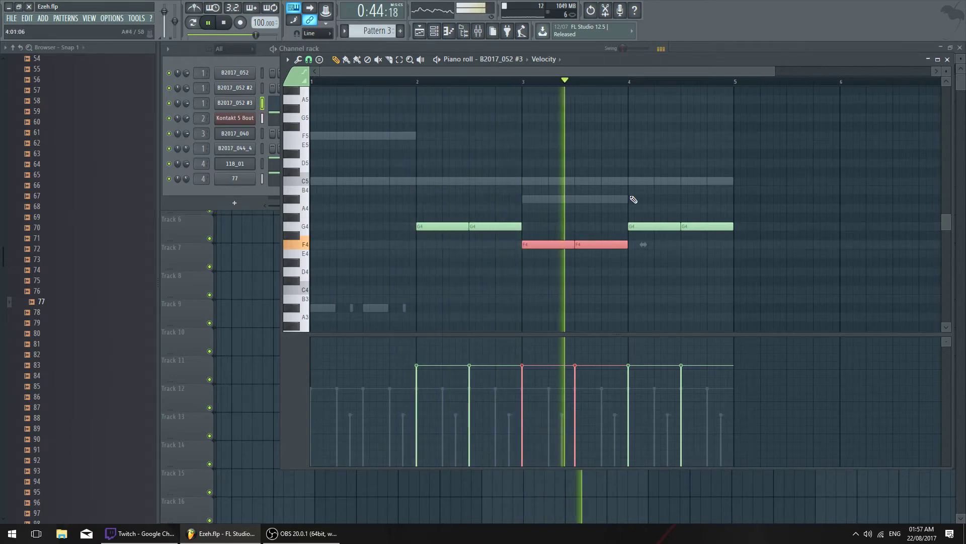
pyautogui.moveTo(431, 205); pyautogui.dragTo(751, 240)
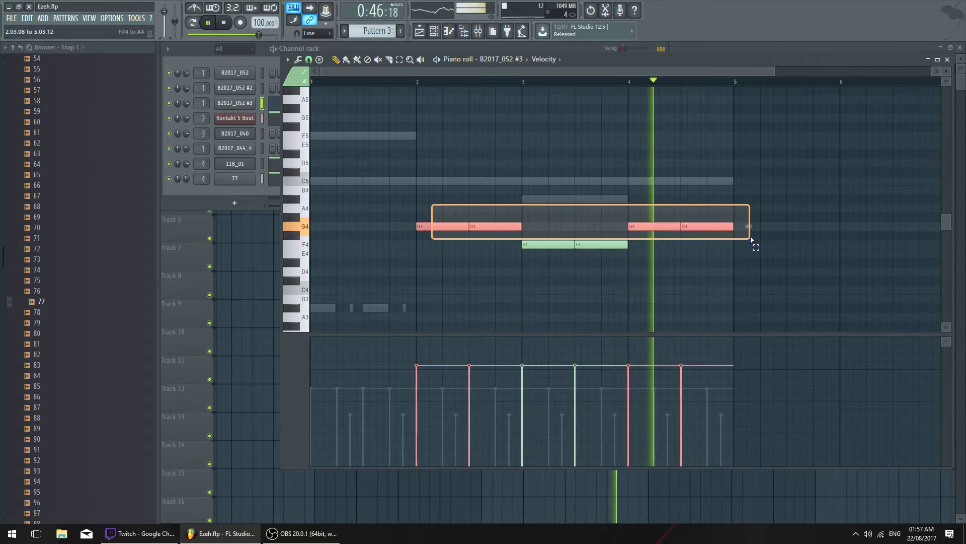
pyautogui.press('Delete')
pyautogui.press('F7')
pyautogui.press('space')
# Move the G4 notes of B2017_052 #2 one bar later, into bars 2 and 4
pyautogui.rightClick(247, 87)
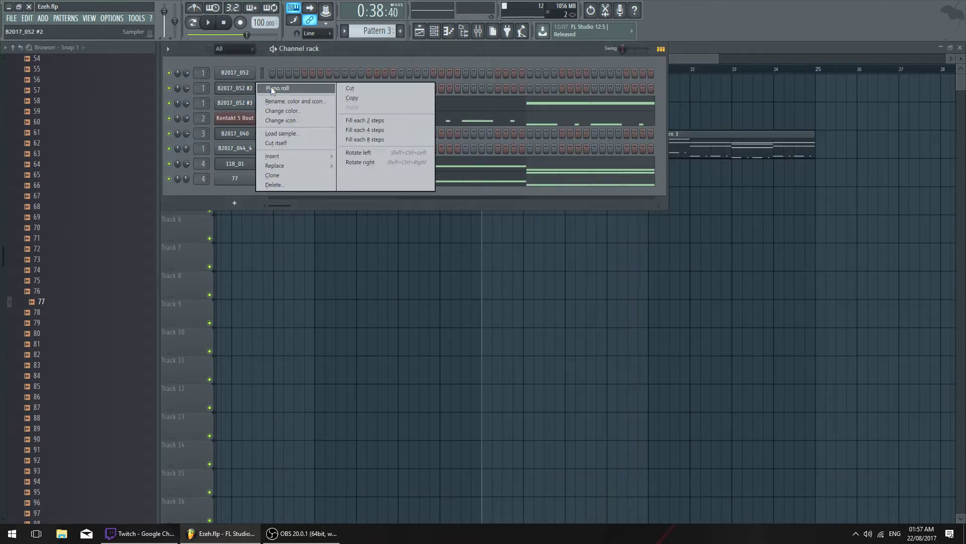
pyautogui.click(272, 88)
pyautogui.press('space')
pyautogui.press('space')
pyautogui.click(333, 217)
pyautogui.press('space')
pyautogui.hotkey('ctrl', 'z')
pyautogui.click(440, 218)
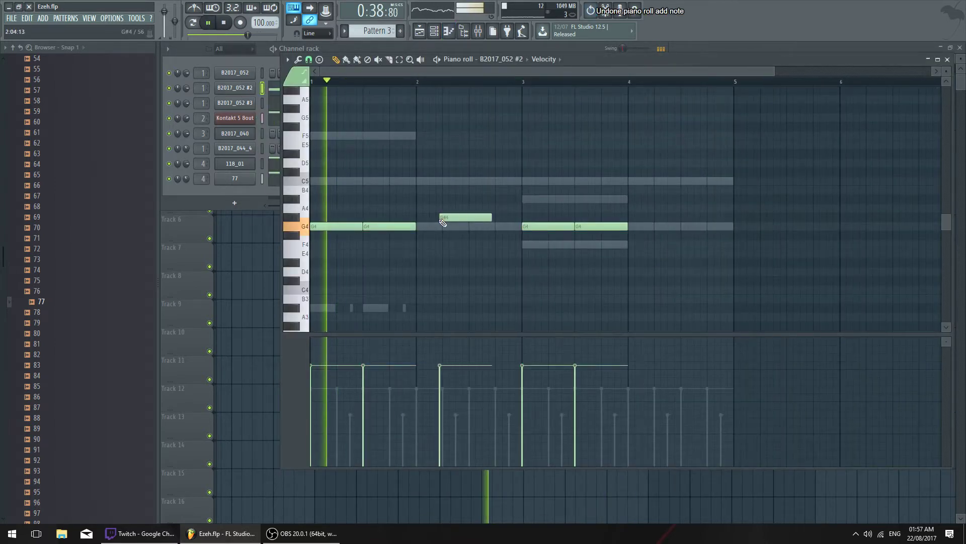
pyautogui.hotkey('ctrl', 'z')
pyautogui.hotkey('ctrl', 'a')
pyautogui.moveTo(346, 224); pyautogui.dragTo(448, 219)
pyautogui.keyDown('ctrl'); pyautogui.click(451, 191); pyautogui.keyUp('ctrl')
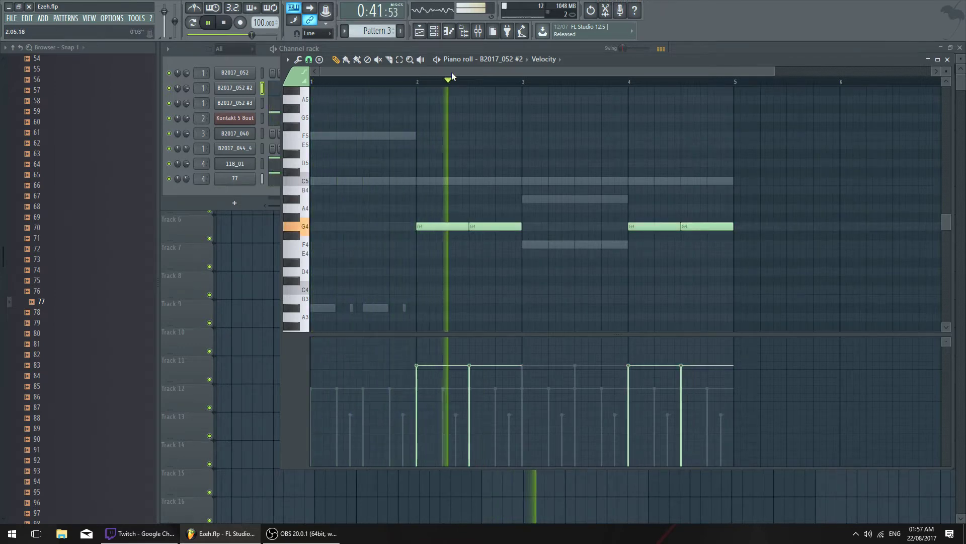
# Lower the note velocities of B2017_052 #2 to about 68% and those of B2017_052 #3 to about 74%
pyautogui.moveTo(421, 388)
pyautogui.mouseDown()
pyautogui.moveTo(438, 380)
pyautogui.moveTo(755, 379)
pyautogui.mouseUp()
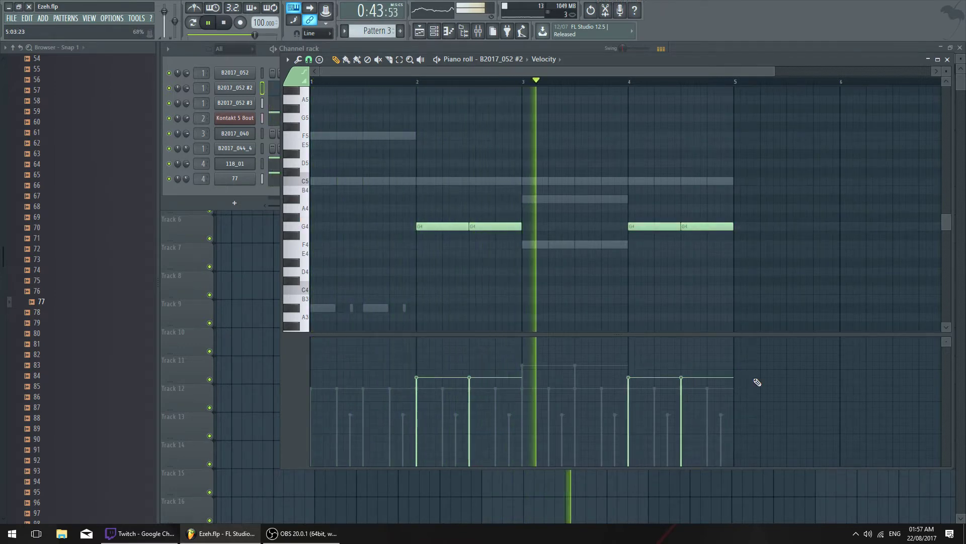
pyautogui.press('F7')
pyautogui.click(332, 102)
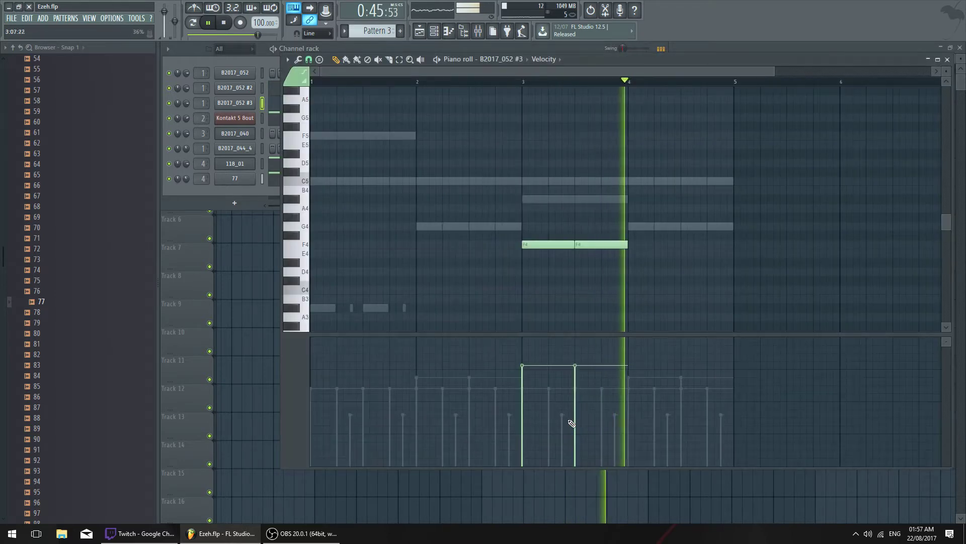
pyautogui.moveTo(517, 374)
pyautogui.mouseDown()
pyautogui.moveTo(611, 376)
pyautogui.moveTo(523, 373)
pyautogui.mouseUp()
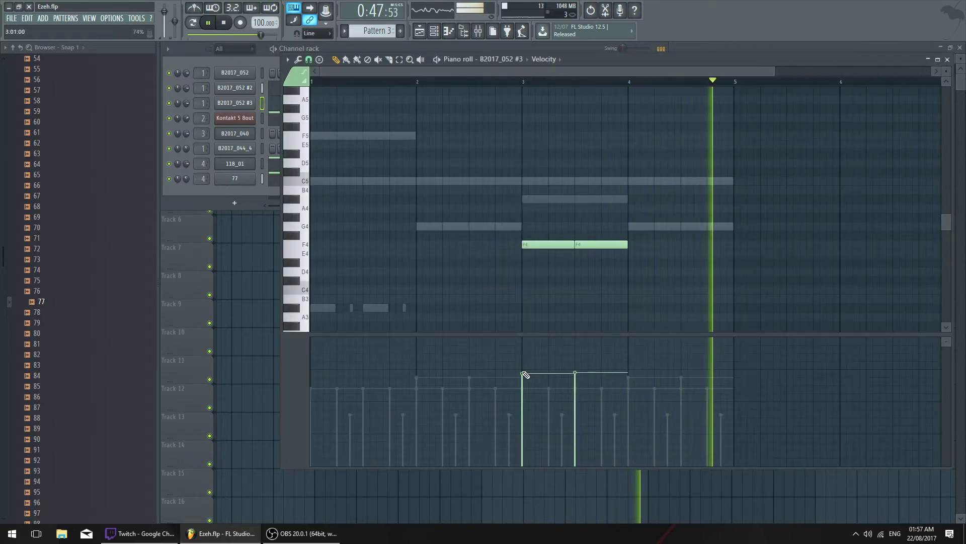
pyautogui.press('F7')
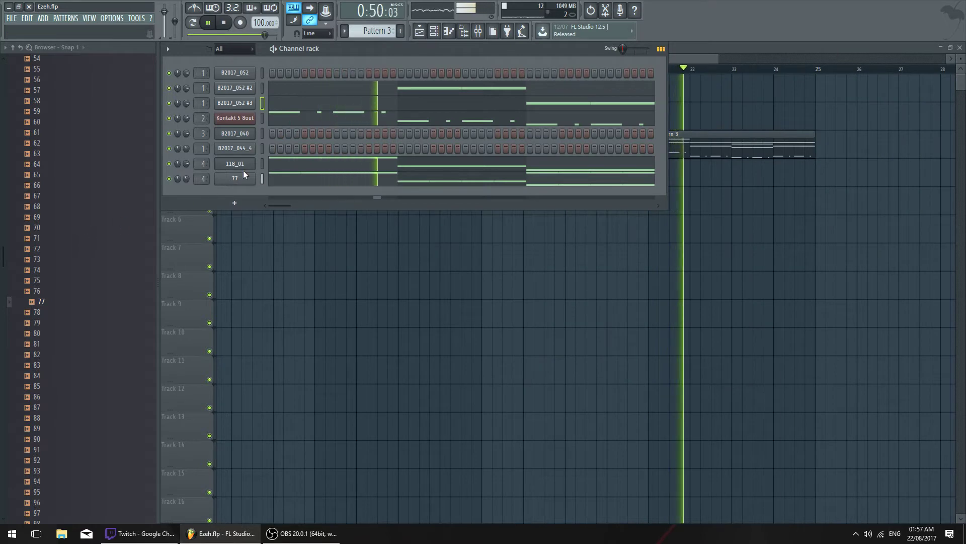
# Play the song in the playlist from the first Pattern 3 clip at bar 17
pyautogui.press('space')
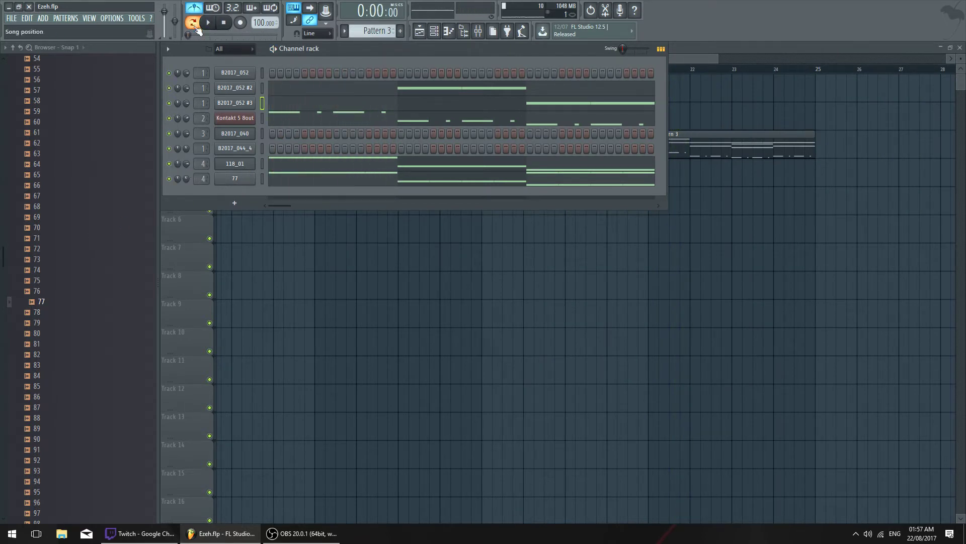
pyautogui.press('F6')
pyautogui.moveTo(494, 59); pyautogui.dragTo(569, 59)
pyautogui.click(330, 69)
pyautogui.click(320, 69)
pyautogui.press('l')
pyautogui.press('space')
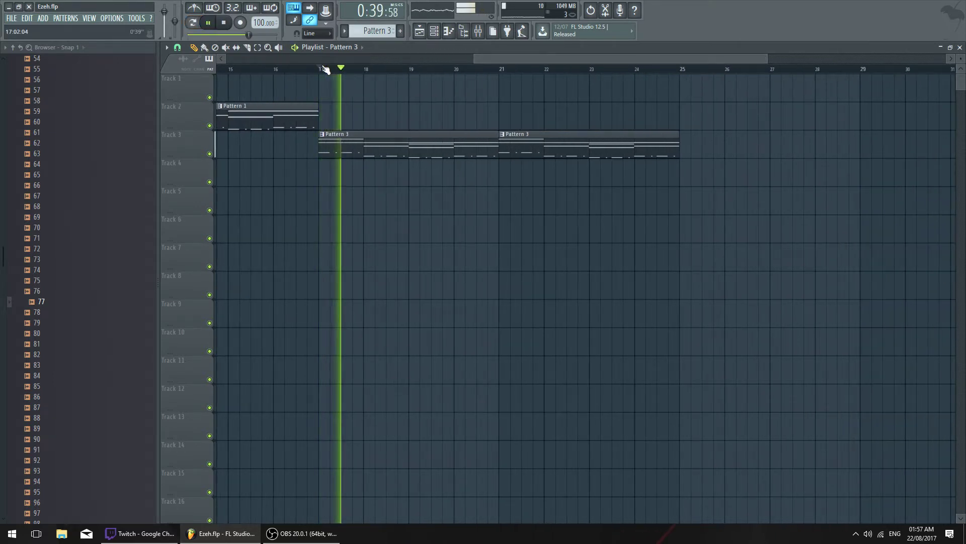
# Look at the sampler settings of channel 77, and close all open channel windows
pyautogui.press('F5')
pyautogui.click(229, 182)
pyautogui.press('space')
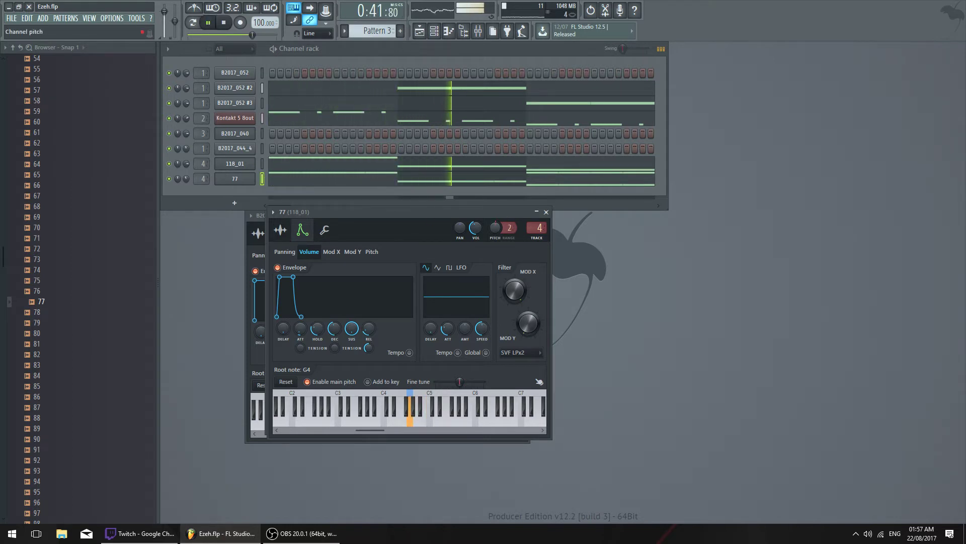
pyautogui.click(546, 212)
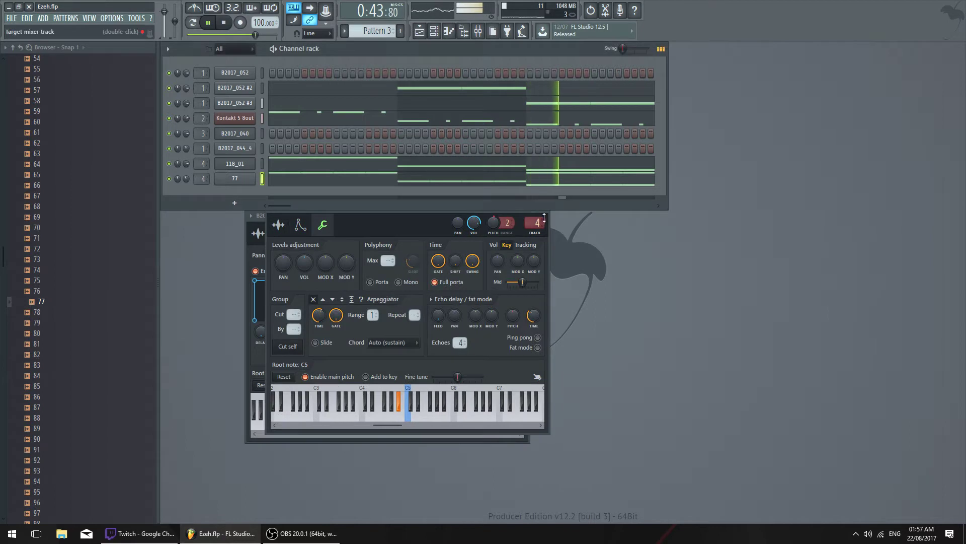
pyautogui.click(548, 213)
pyautogui.click(524, 215)
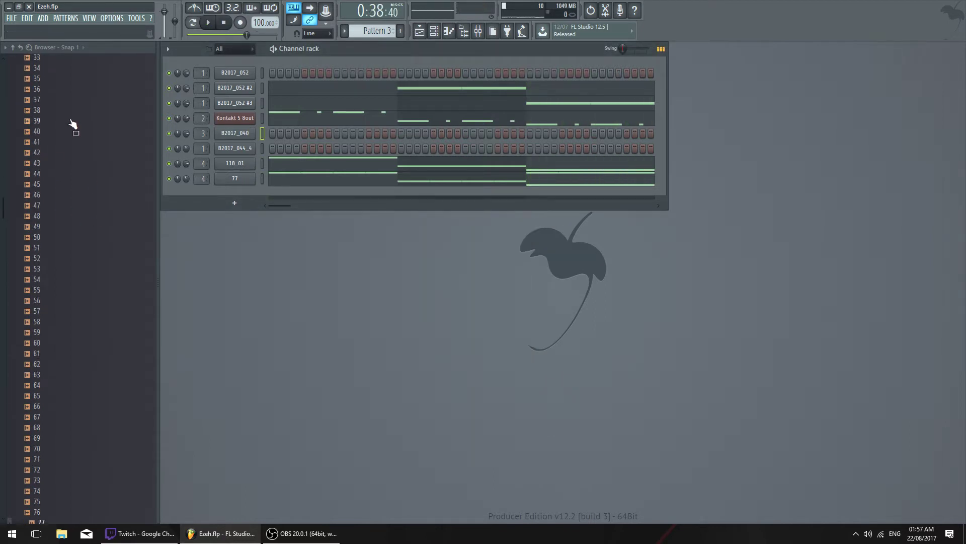
# Browse to the Kicks folder under Sound Library, Samples Percussive, and play the song
pyautogui.click(6, 47)
pyautogui.click(13, 48)
pyautogui.click(91, 316)
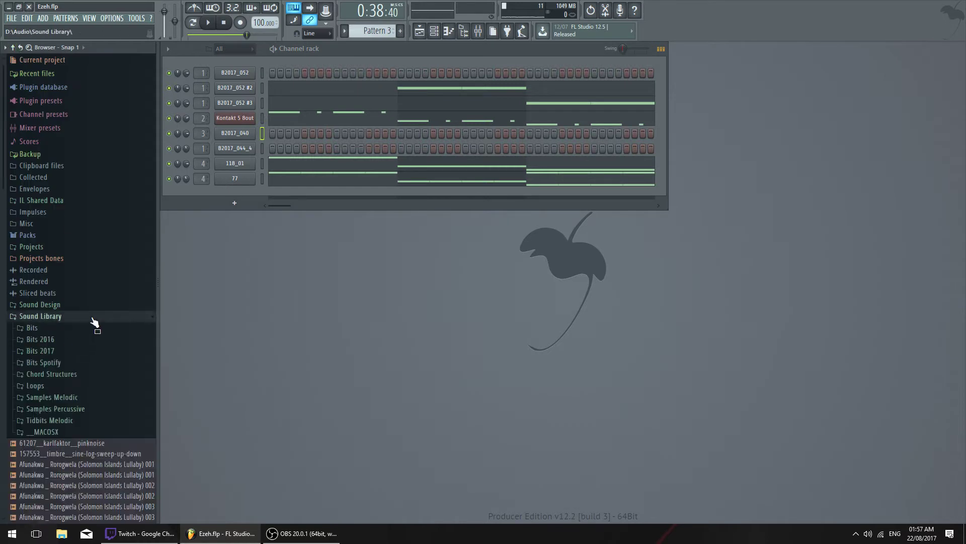
pyautogui.click(89, 285)
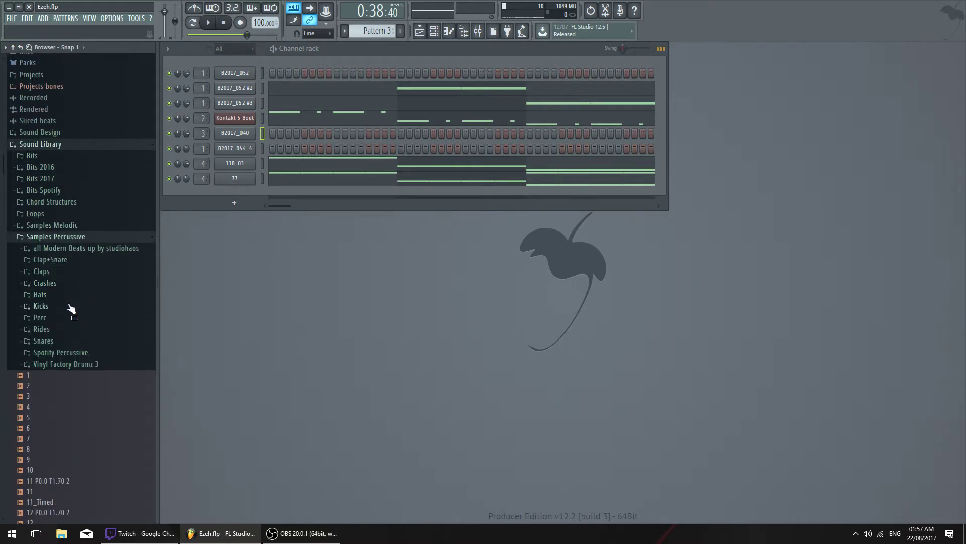
pyautogui.click(69, 305)
pyautogui.press('space')
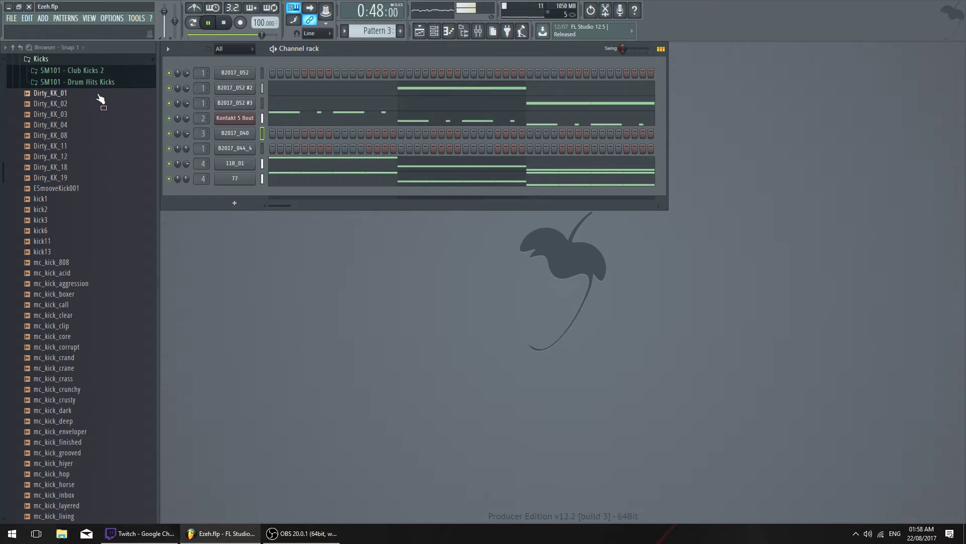
# Mute channel 77 and listen to the playback without it
pyautogui.click(248, 179)
pyautogui.press('space')
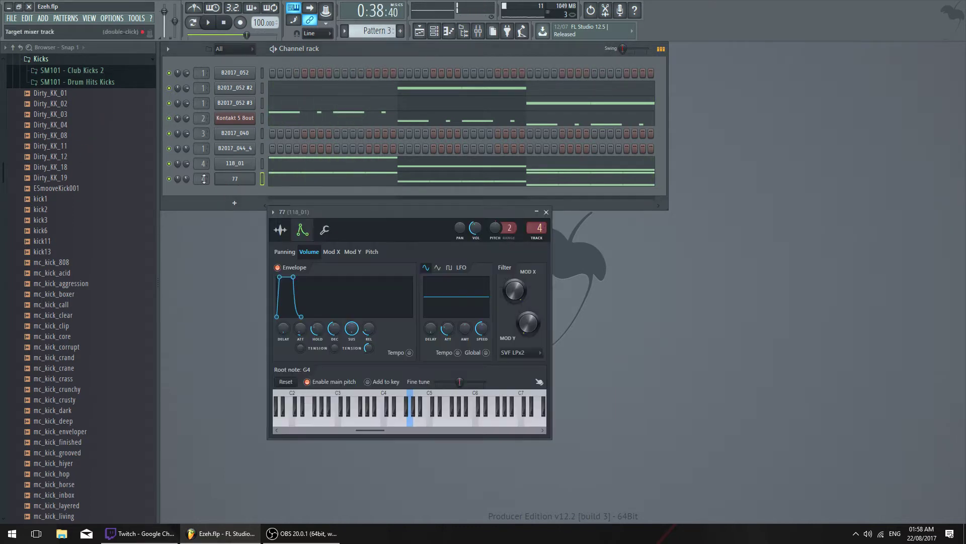
pyautogui.press('space')
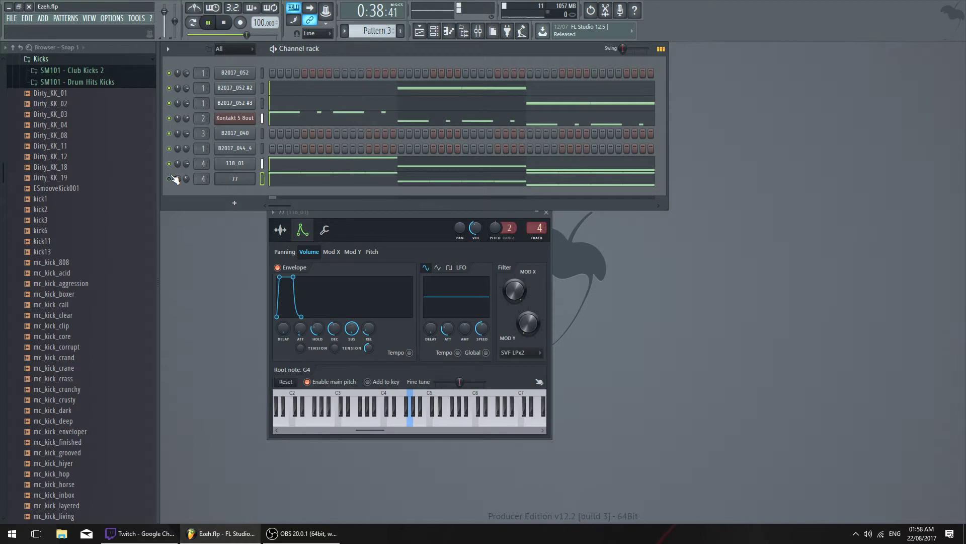
pyautogui.press('space')
# Apply a tempo-synced volume LFO to channel 118_01 by raising its amount, choosing a preset speed and reducing its attack, and listen to the result
pyautogui.click(234, 163)
pyautogui.click(301, 224)
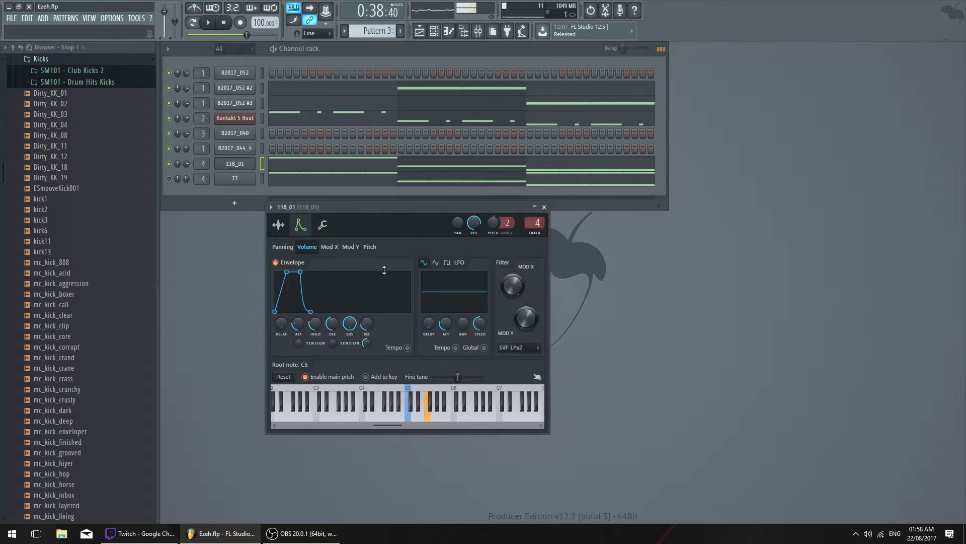
pyautogui.moveTo(463, 323); pyautogui.dragTo(463, 310)
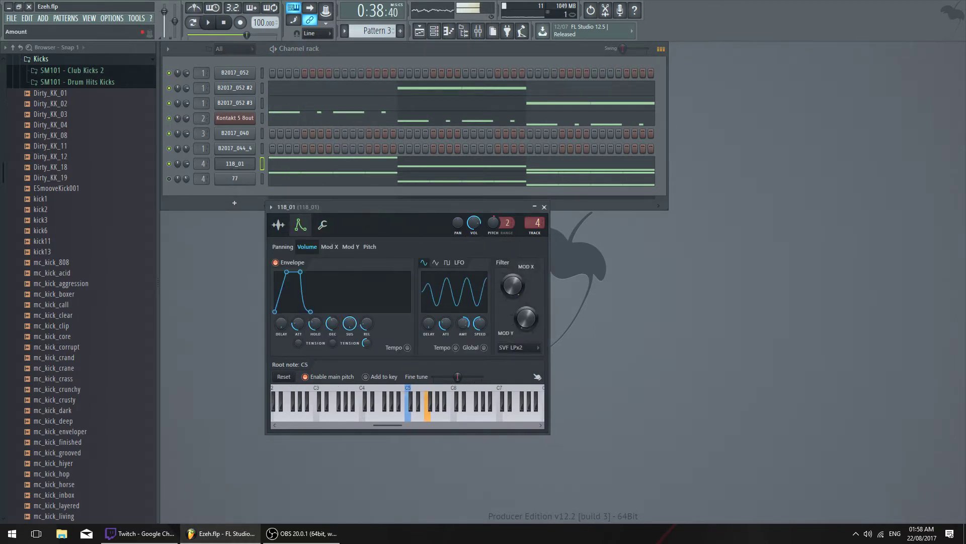
pyautogui.rightClick(475, 321)
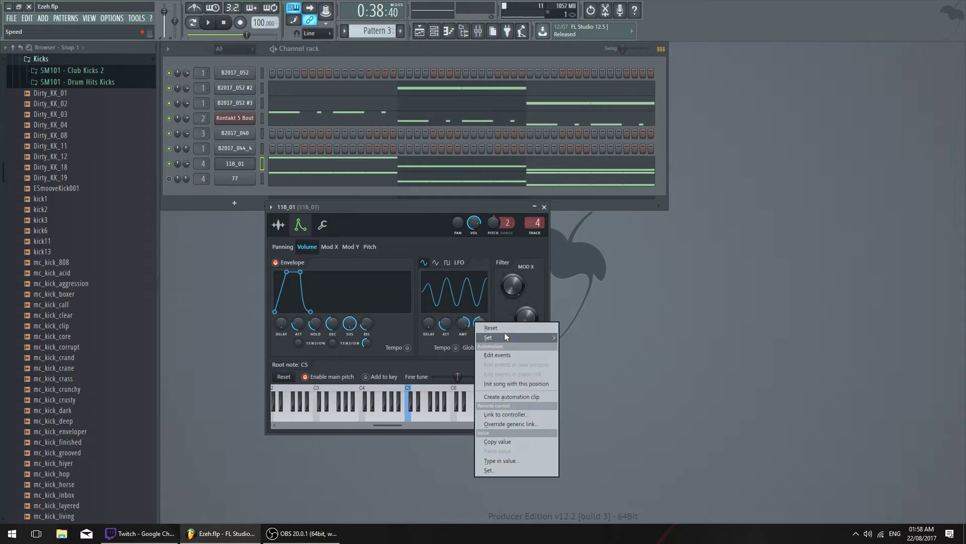
pyautogui.moveTo(506, 334)
pyautogui.click(600, 339)
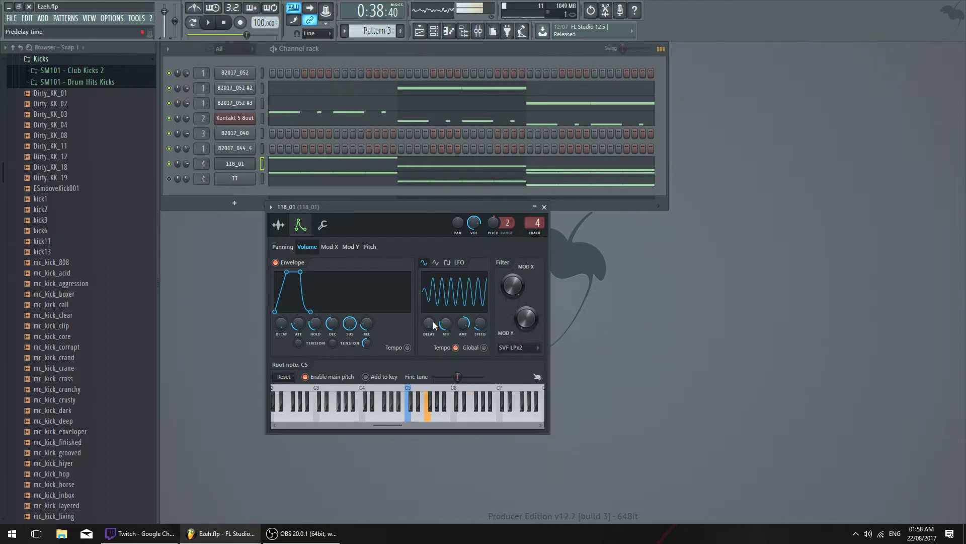
pyautogui.moveTo(446, 324); pyautogui.dragTo(445, 331)
pyautogui.press('space')
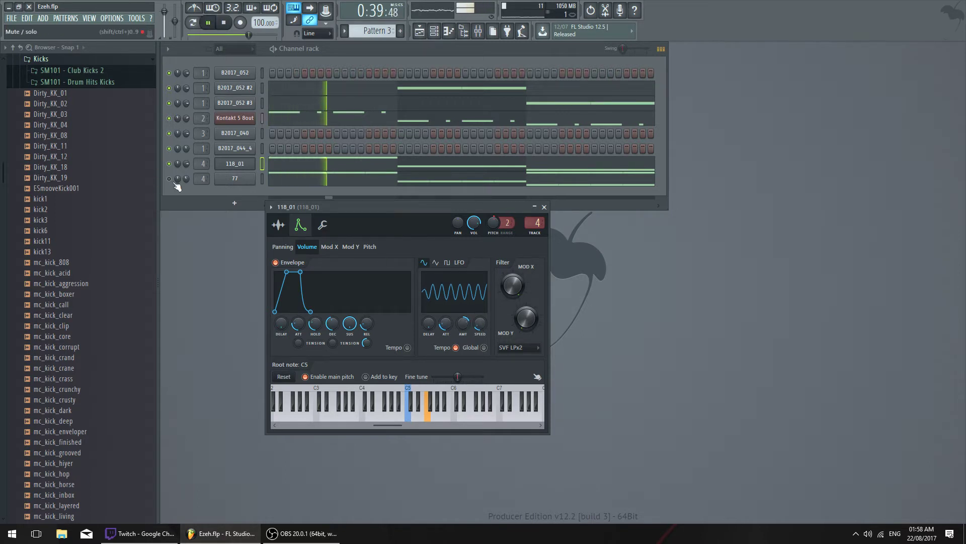
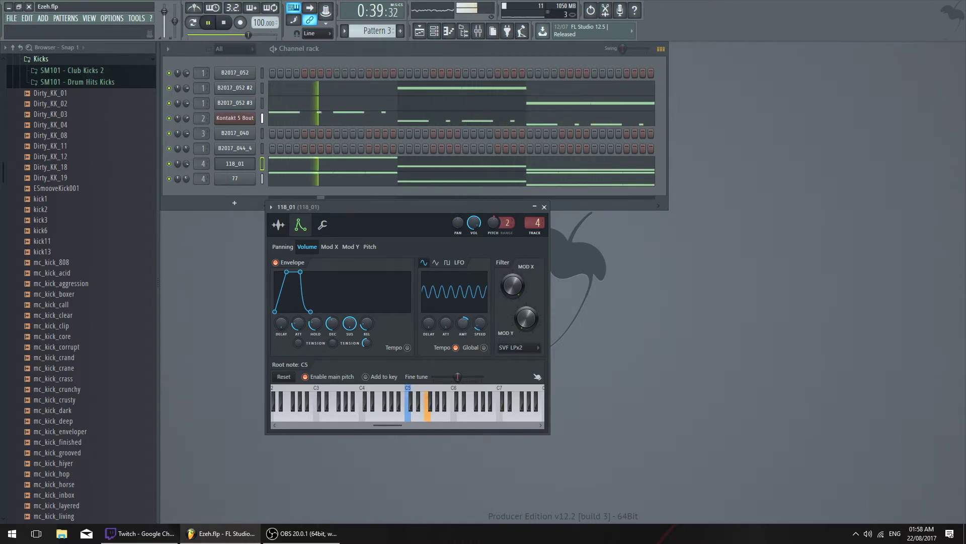
pyautogui.click(544, 207)
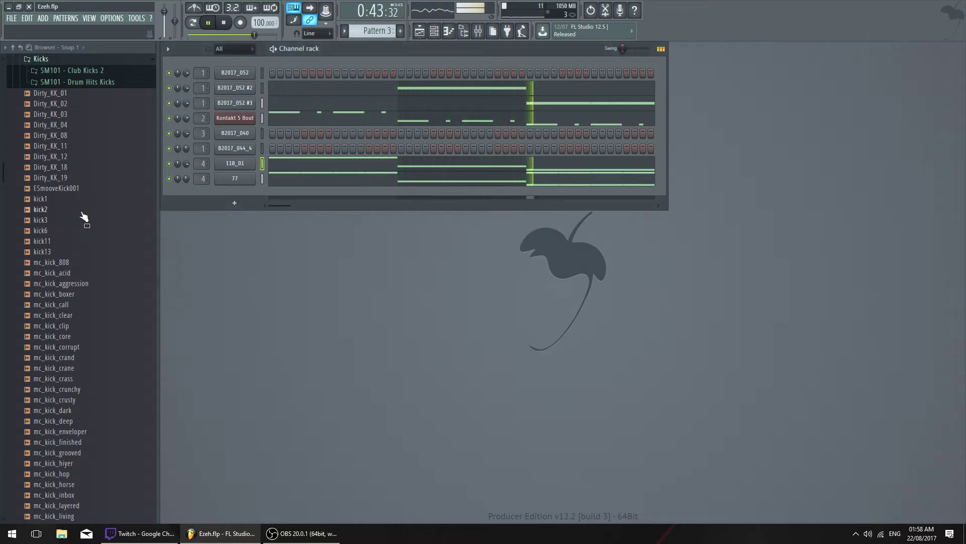
pyautogui.press('space')
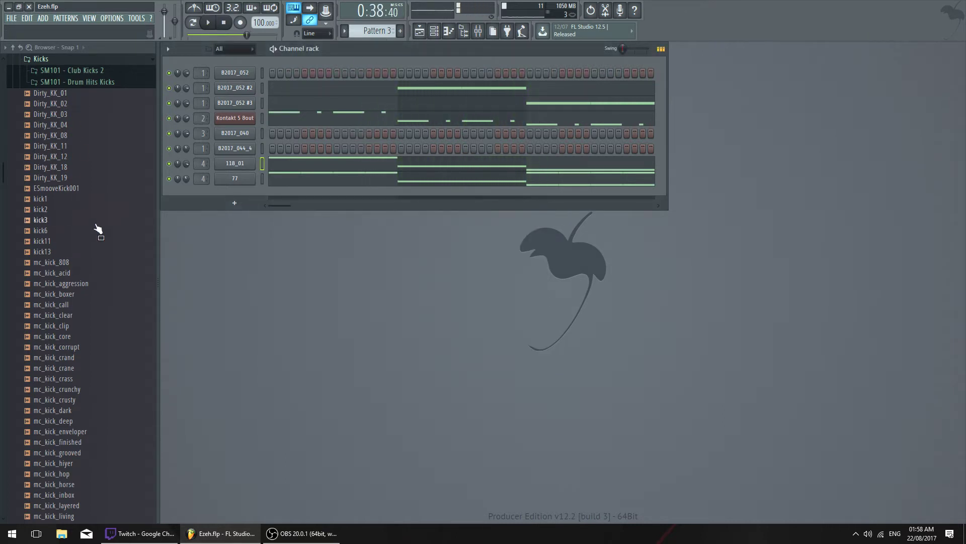
# Open the Snares folder of Samples Percussive and audition the dh_snr_hi and dh_snr_lay samples
pyautogui.click(96, 72)
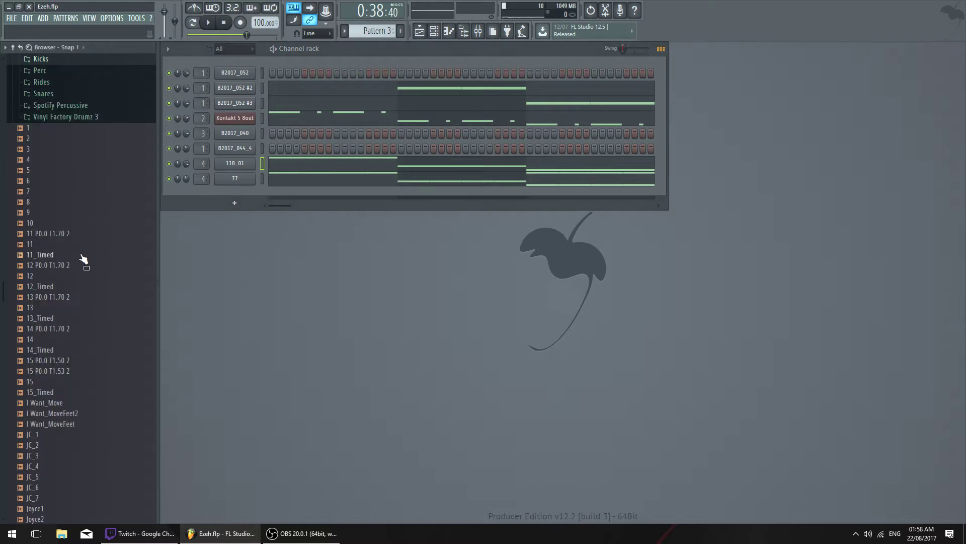
pyautogui.click(76, 94)
pyautogui.click(105, 231)
pyautogui.click(109, 282)
pyautogui.scroll(-4, 109, 281)
pyautogui.click(109, 281)
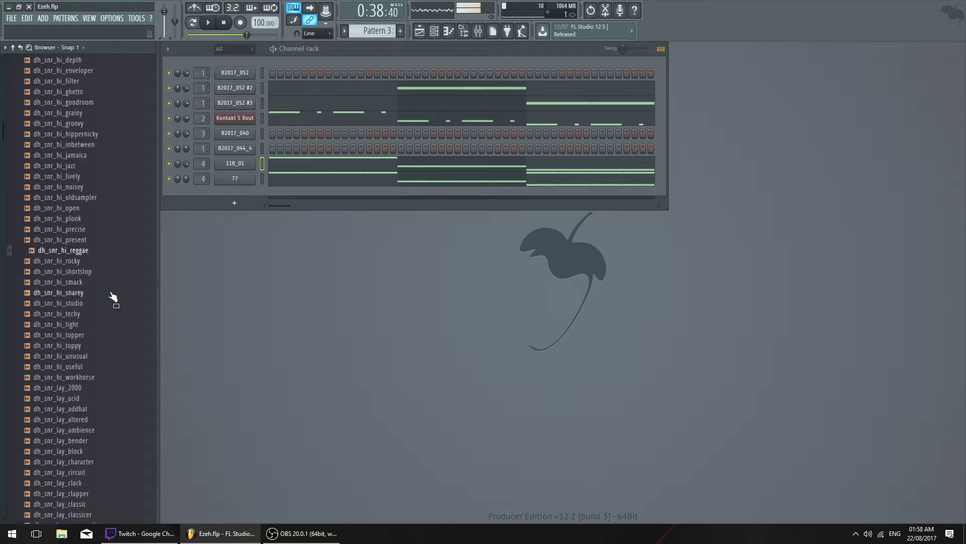
pyautogui.click(110, 301)
pyautogui.scroll(-2, 109, 302)
pyautogui.click(107, 304)
pyautogui.click(108, 312)
pyautogui.scroll(-10, 116, 324)
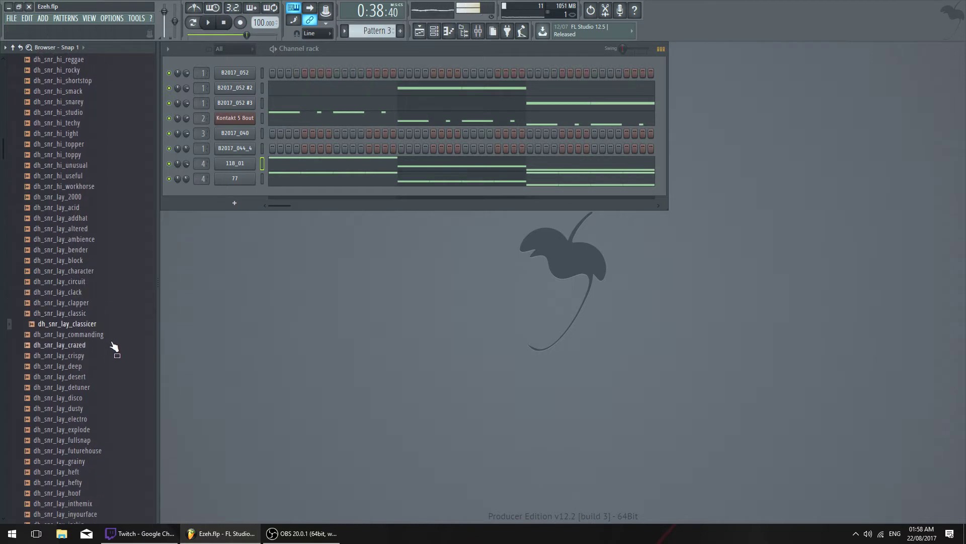
pyautogui.scroll(15, 151, 291)
pyautogui.scroll(-15, 96, 302)
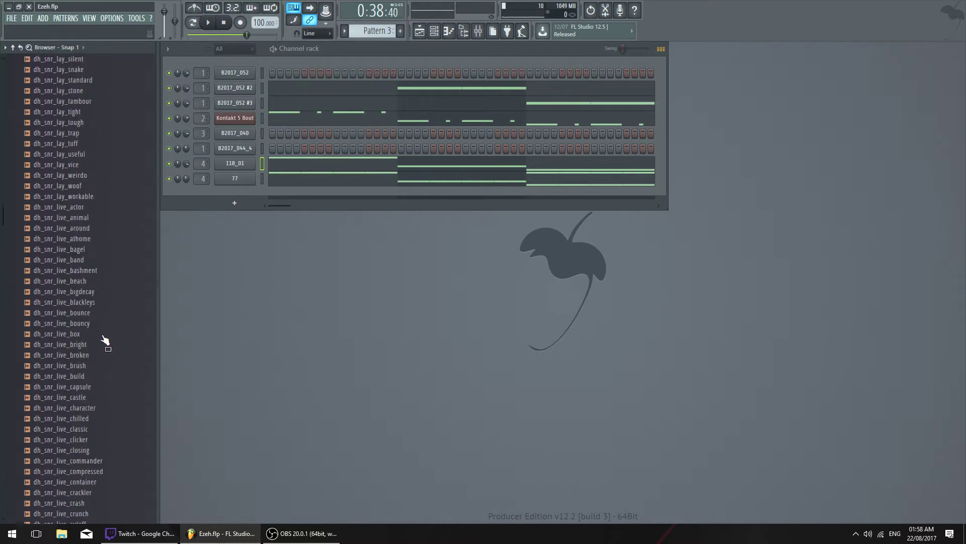
# Audition the dh_snr_live snare samples
pyautogui.click(131, 303)
pyautogui.scroll(-10, 119, 322)
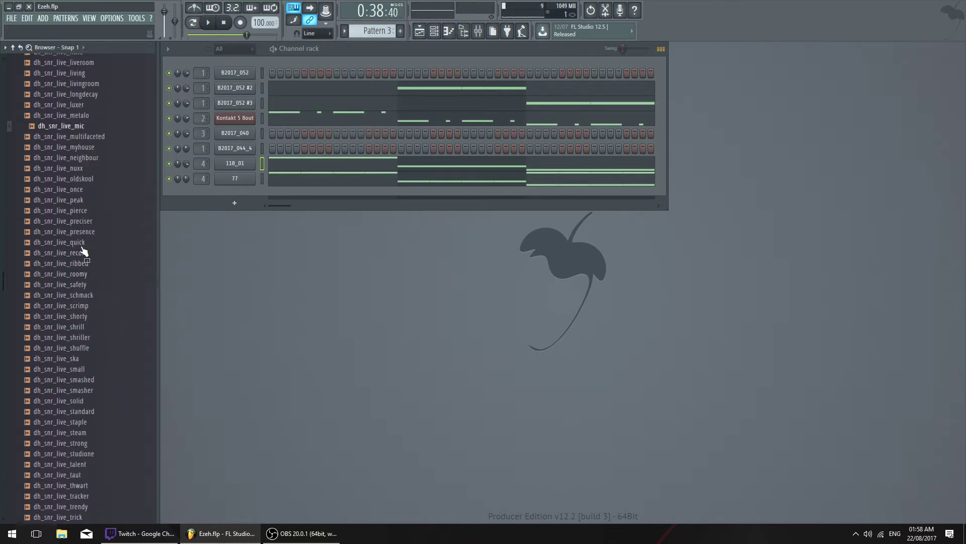
pyautogui.click(106, 347)
pyautogui.scroll(-5, 103, 332)
pyautogui.scroll(-15, 103, 325)
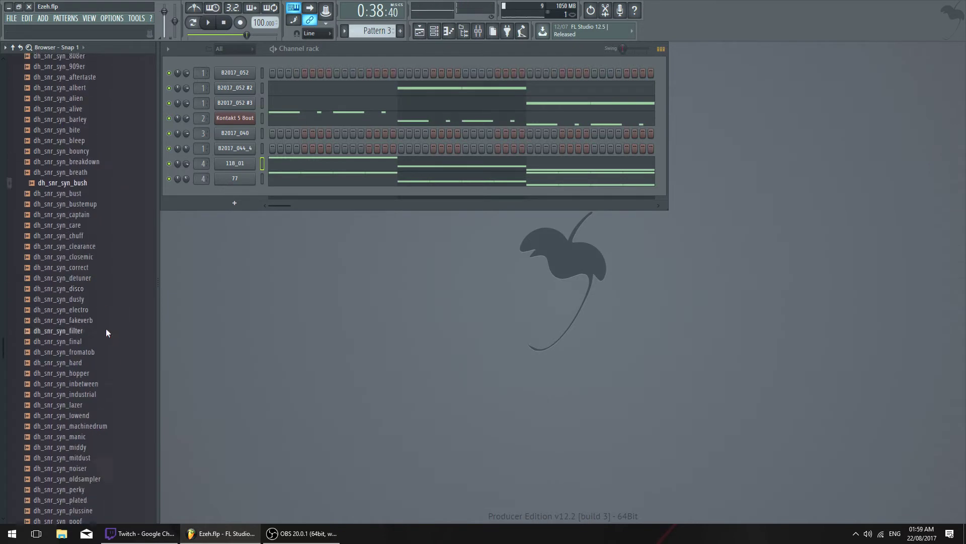
# Audition the dh_snr_syn snare samples down the list to dh_snr_syn_plated
pyautogui.click(107, 272)
pyautogui.press('Down')
pyautogui.press('Down')
pyautogui.scroll(-4, 107, 270)
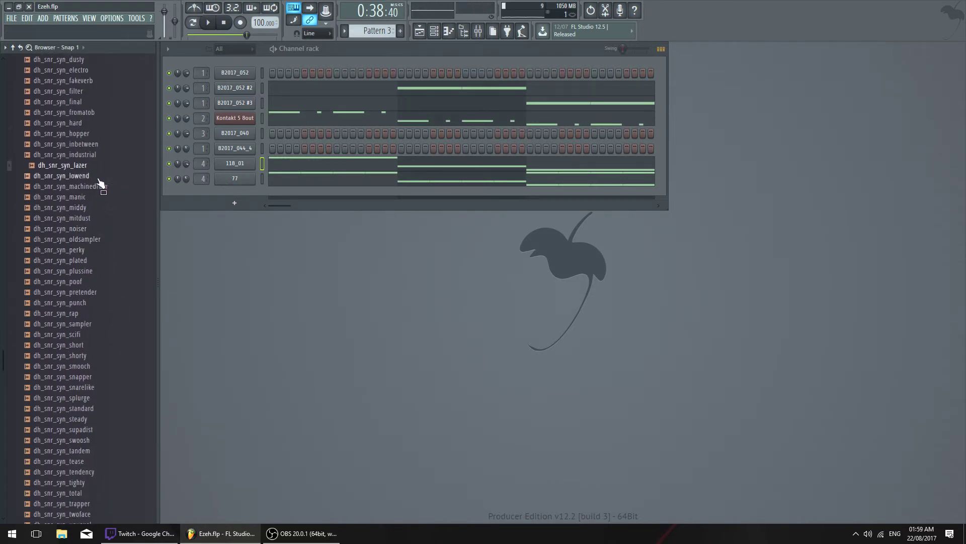
pyautogui.click(98, 177)
pyautogui.click(99, 209)
pyautogui.click(98, 219)
pyautogui.click(99, 239)
pyautogui.scroll(-4, 101, 222)
pyautogui.click(95, 135)
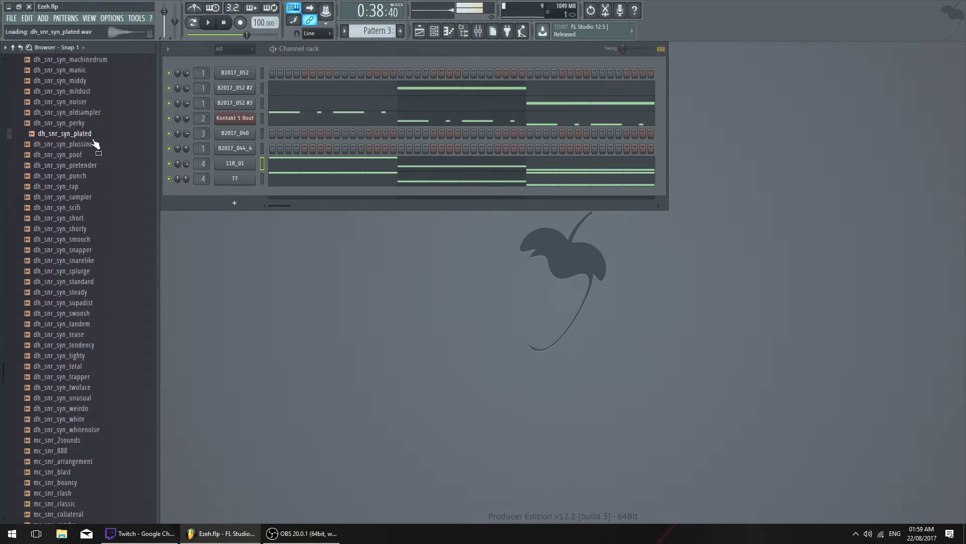
# Audition the dh_snr_syn samples from dh_snr_syn_poof through dh_snr_syn_tease
pyautogui.click(99, 155)
pyautogui.click(103, 176)
pyautogui.click(105, 198)
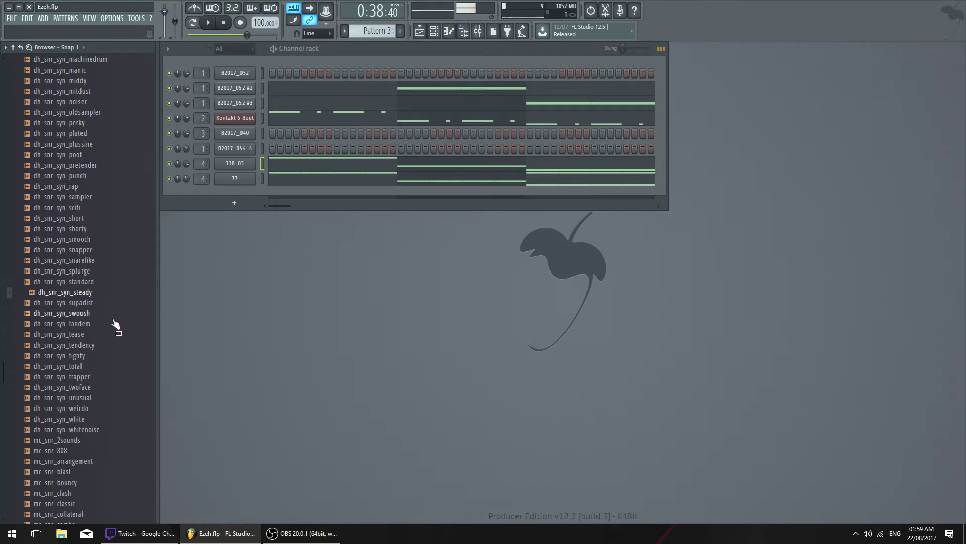
pyautogui.click(116, 283)
pyautogui.click(118, 292)
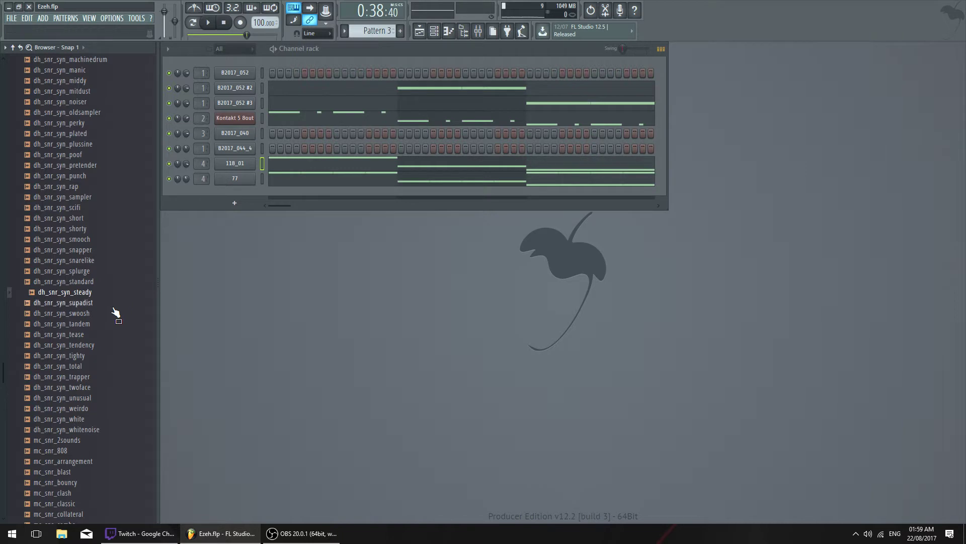
pyautogui.click(112, 332)
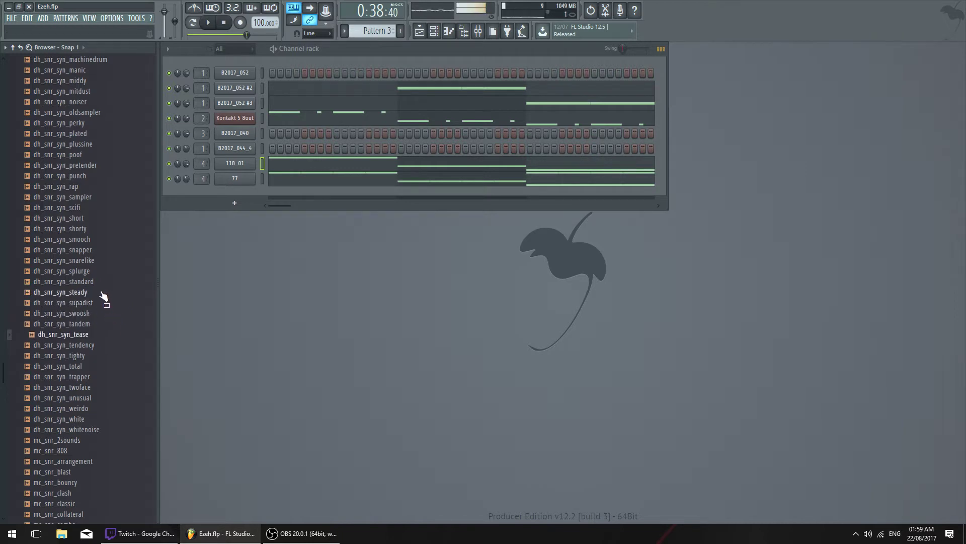
pyautogui.click(104, 336)
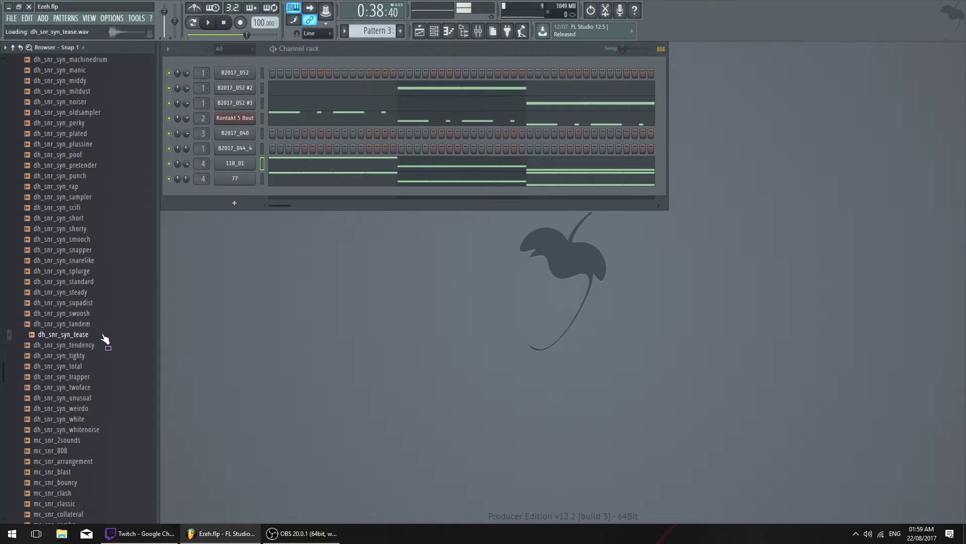
# Add dh_snr_syn_tease as a new channel below 77 and raise its sample trim slightly
pyautogui.moveTo(104, 338); pyautogui.dragTo(250, 194)
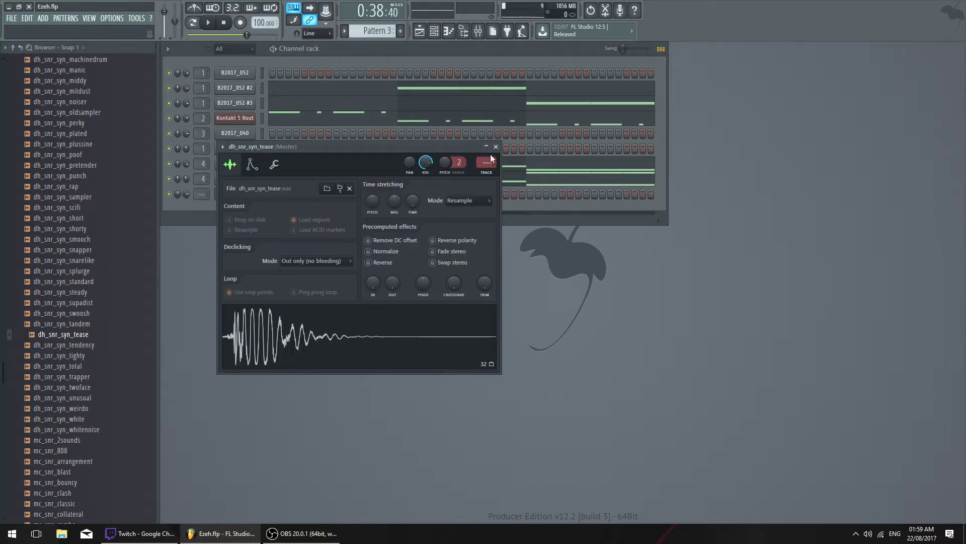
pyautogui.moveTo(485, 283); pyautogui.dragTo(491, 246)
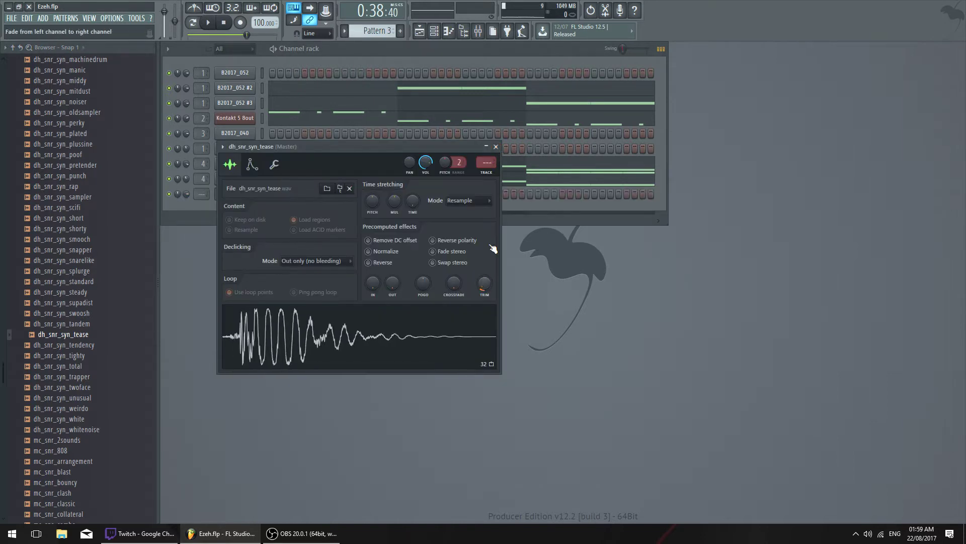
pyautogui.click(496, 147)
pyautogui.click(498, 133)
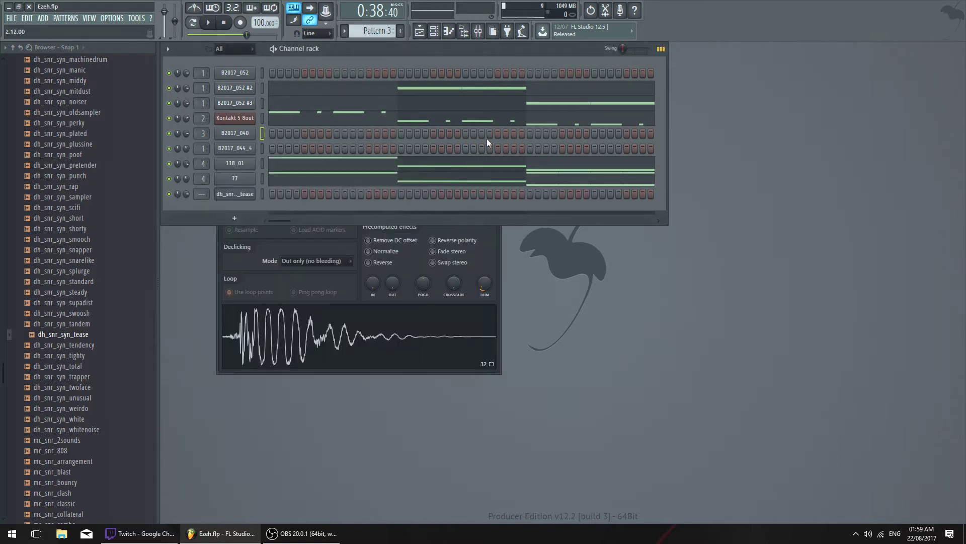
# Start Pattern 4, place dh_snr_syn_tease hits on steps 5 and 13, and check them in playback
pyautogui.click(401, 30)
pyautogui.click(304, 193)
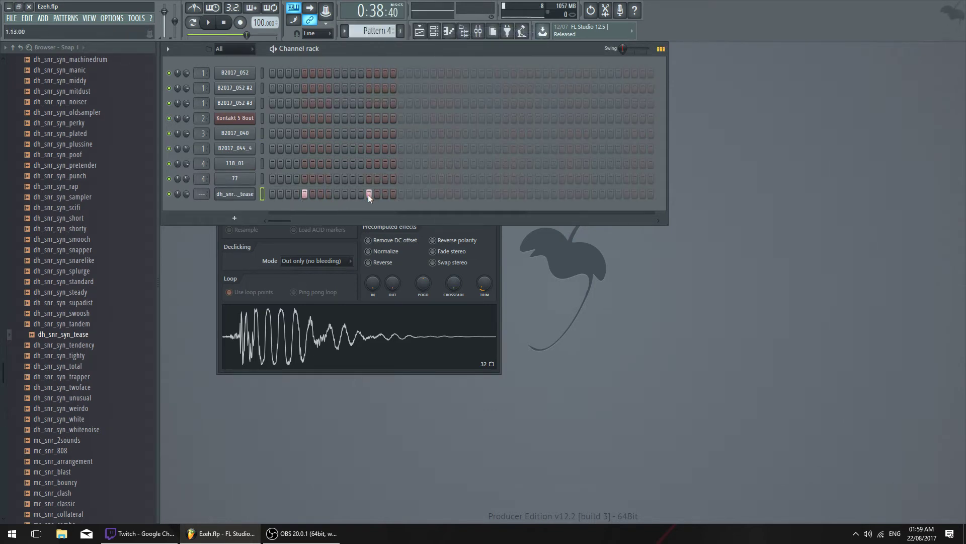
pyautogui.click(209, 21)
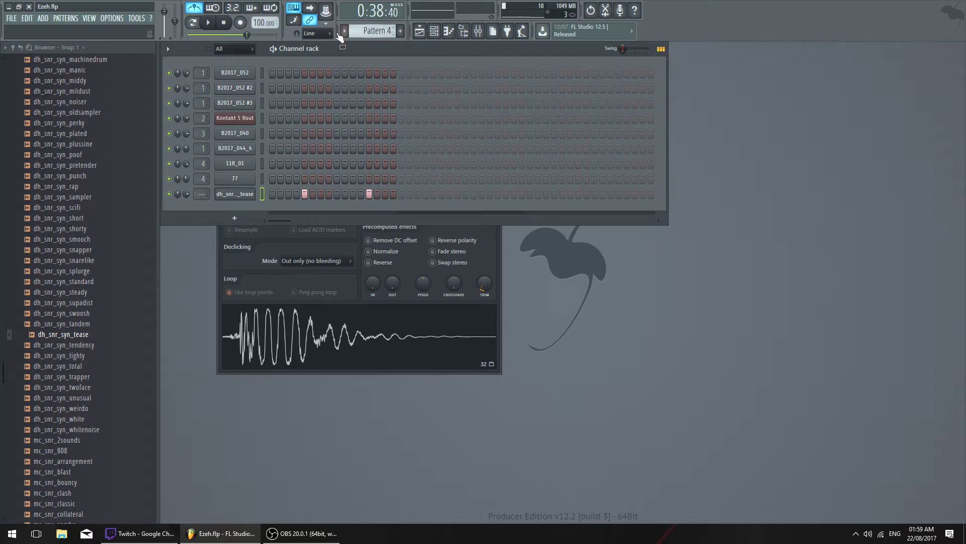
pyautogui.press('space')
pyautogui.click(242, 194)
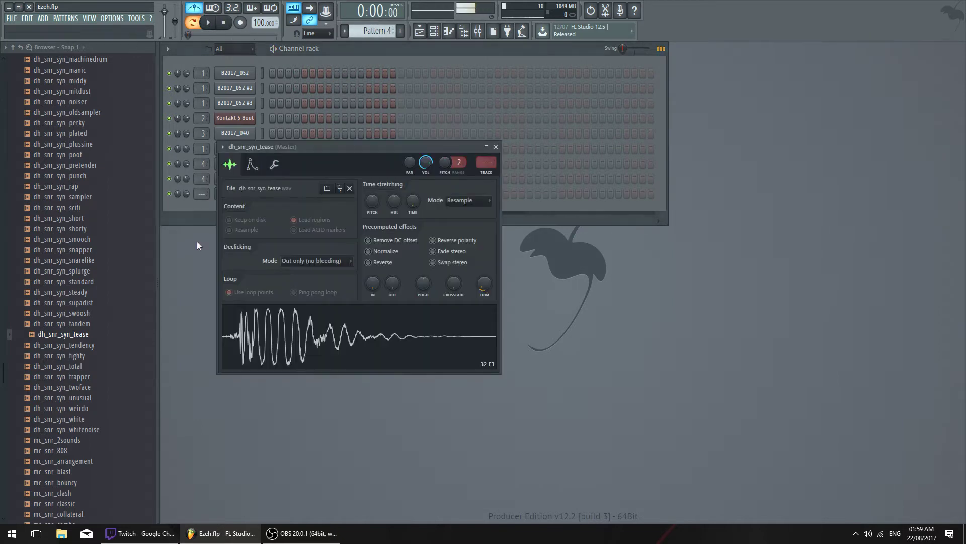
# Audition the dh_snr_syn samples from dh_snr_syn_tendency through dh_snr_syn_white, moving the sampler window clear of the channel rack
pyautogui.press('Down')
pyautogui.press('Down')
pyautogui.press('Down')
pyautogui.press('Down')
pyautogui.press('Down')
pyautogui.press('Down')
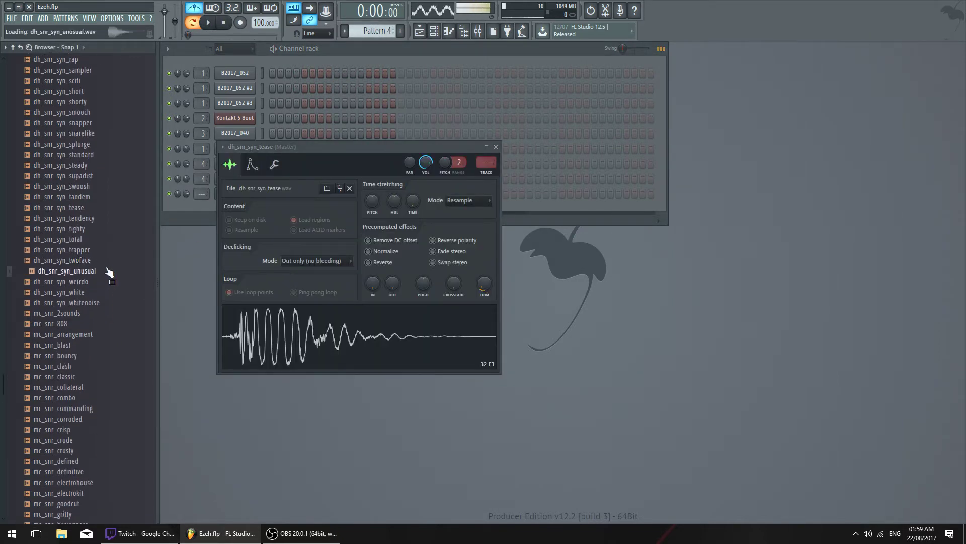
pyautogui.moveTo(320, 150); pyautogui.dragTo(379, 236)
pyautogui.press('Down')
pyautogui.press('Down')
pyautogui.press('Down')
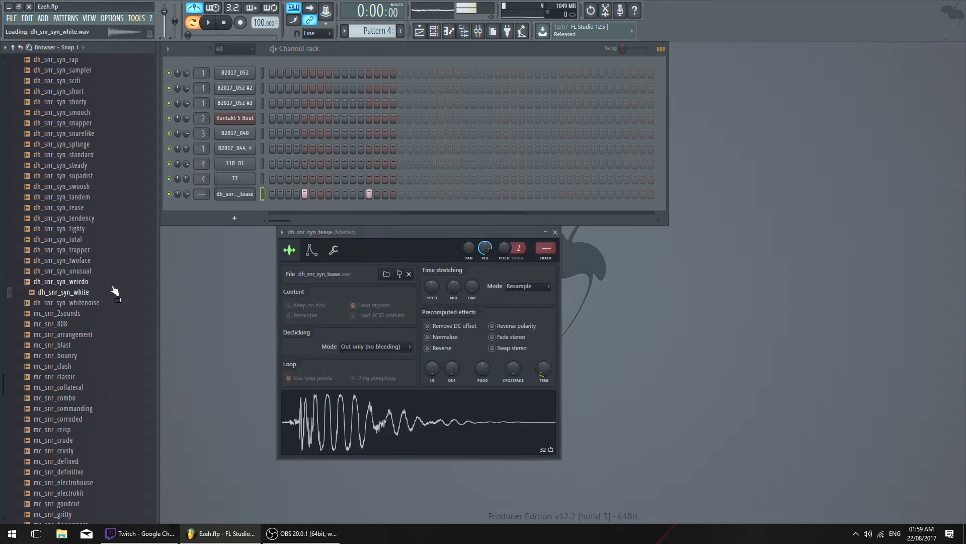
pyautogui.click(114, 240)
# Audition the mc_snr snare samples from mc_snr_electrokit through mc_snr_megacrisp
pyautogui.scroll(3, 117, 246)
pyautogui.scroll(-6, 118, 247)
pyautogui.click(97, 302)
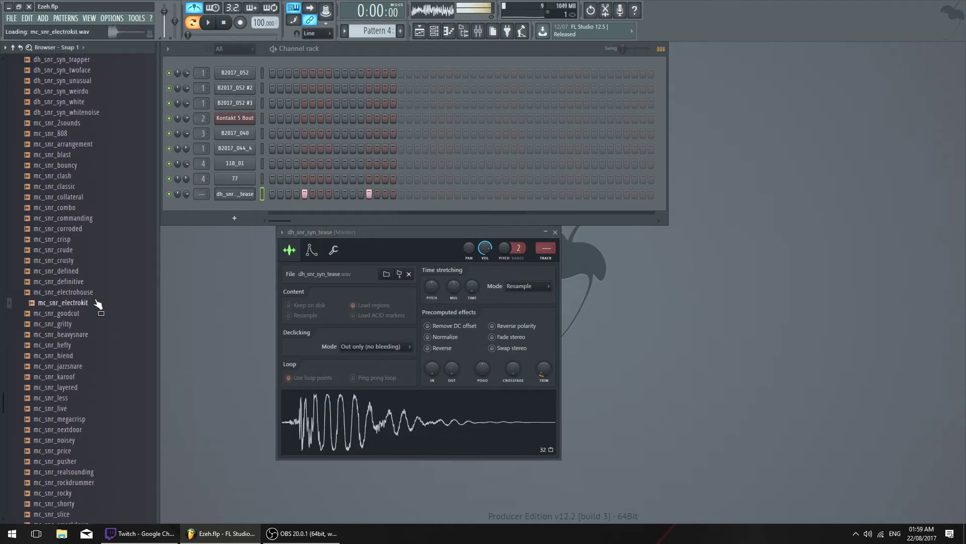
pyautogui.click(101, 323)
pyautogui.click(104, 336)
pyautogui.click(103, 356)
pyautogui.scroll(-2, 100, 322)
pyautogui.click(98, 239)
pyautogui.click(97, 250)
pyautogui.click(97, 271)
pyautogui.click(98, 280)
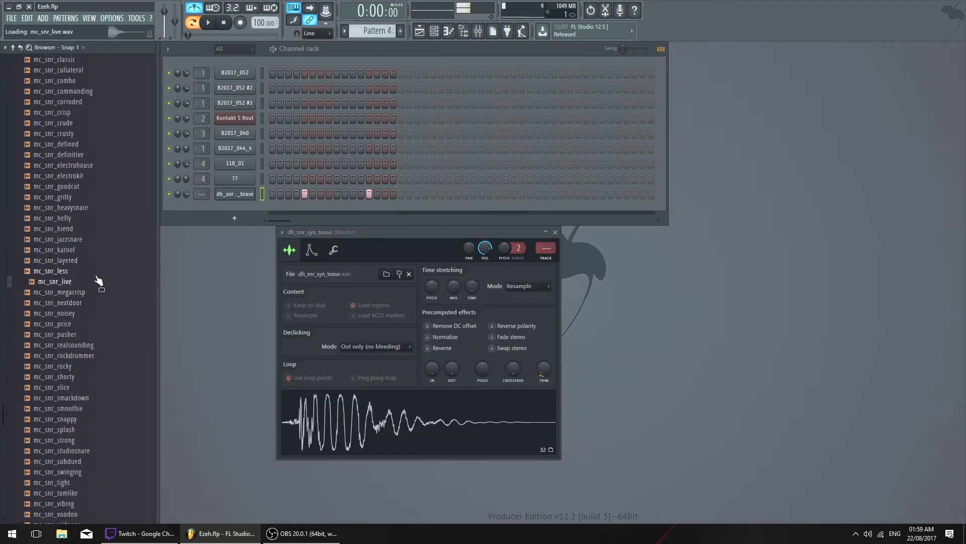
pyautogui.click(97, 291)
pyautogui.click(95, 283)
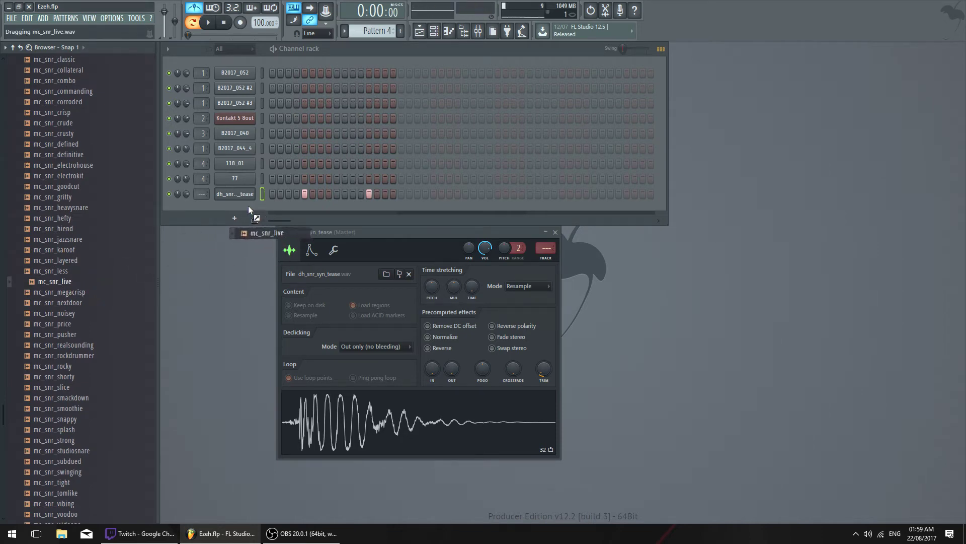
# Add mc_snr_live as a new channel with hits on steps 5 and 13, and play the layered snares
pyautogui.moveTo(248, 206); pyautogui.dragTo(249, 206)
pyautogui.click(262, 195)
pyautogui.hotkey('ctrl', 'v')
pyautogui.press('space')
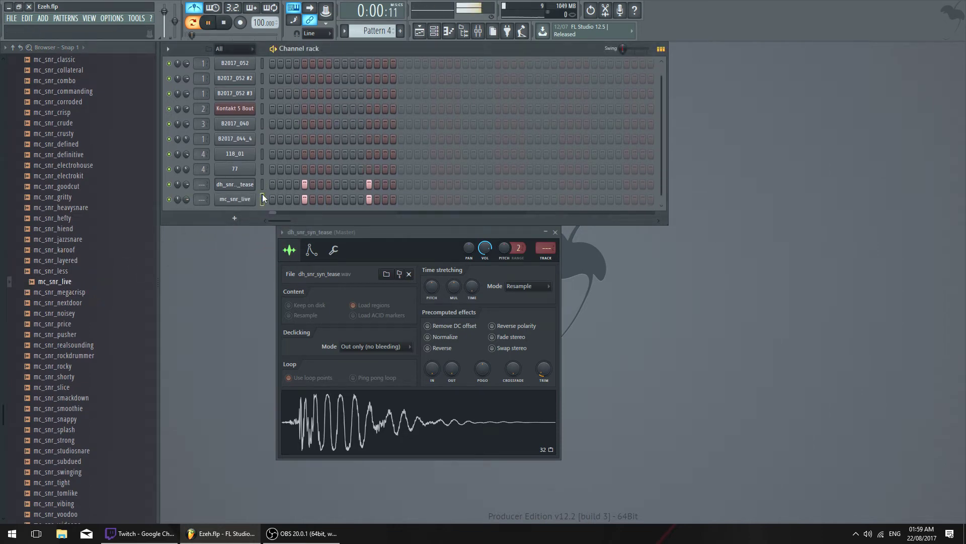
pyautogui.moveTo(668, 220); pyautogui.dragTo(668, 235)
pyautogui.press('space')
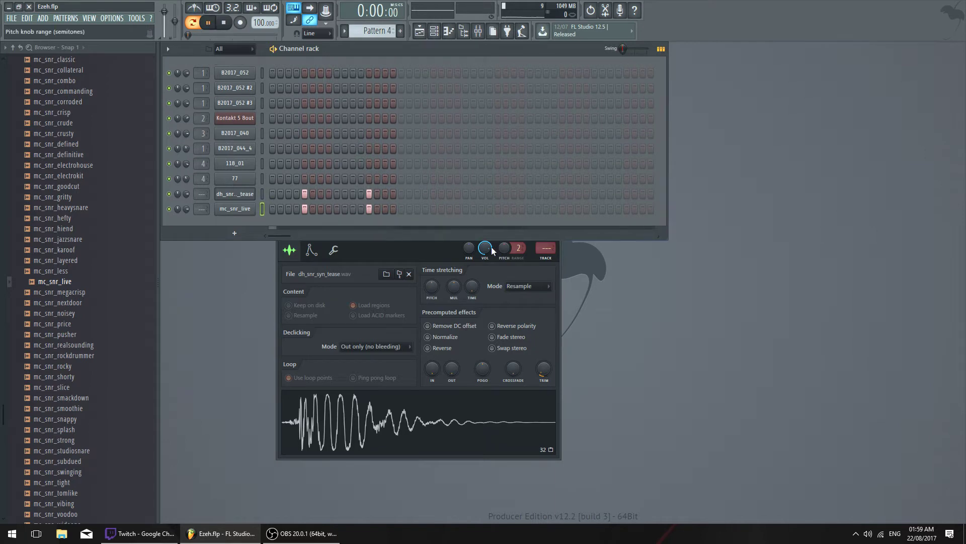
# Play Pattern 4 to judge the dh_snr_syn_tease layer and audition mc_snr_megacrisp as an alternative
pyautogui.click(250, 196)
pyautogui.click(250, 196)
pyautogui.press('space')
pyautogui.moveTo(132, 292); pyautogui.dragTo(113, 305)
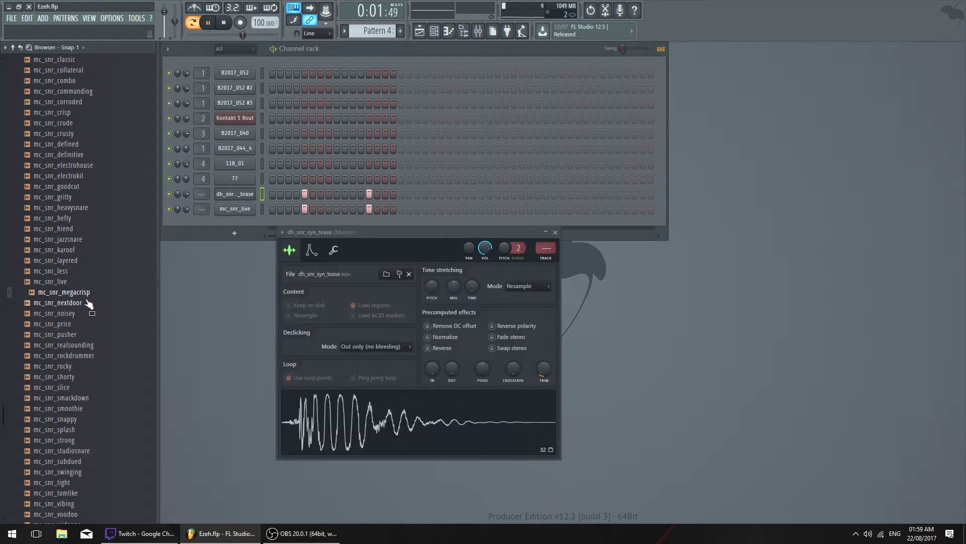
pyautogui.press('q')
pyautogui.click(168, 198)
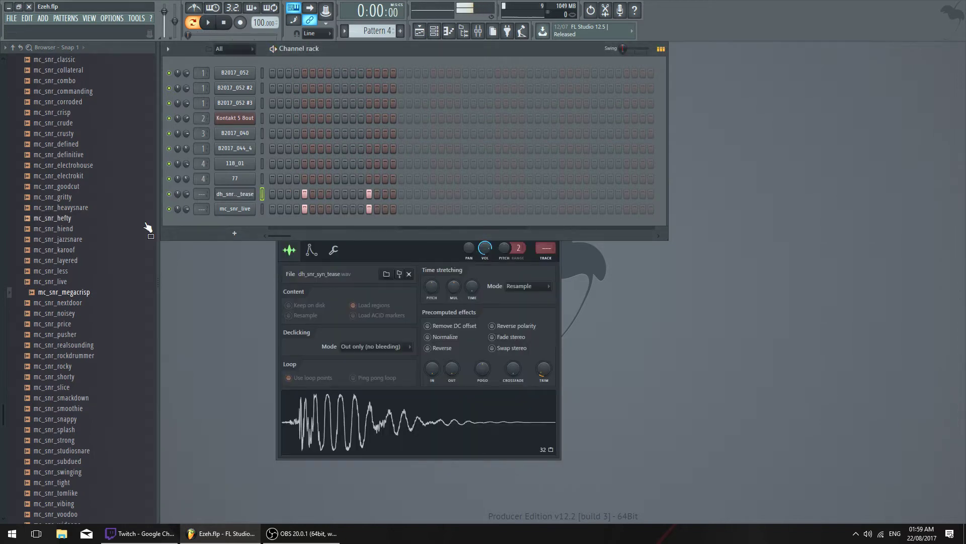
# Audition mc_snr samples up to mc_snr_price and load it in place of dh_snr_syn_tease
pyautogui.click(83, 303)
pyautogui.scroll(-4, 84, 302)
pyautogui.click(96, 187)
pyautogui.click(94, 197)
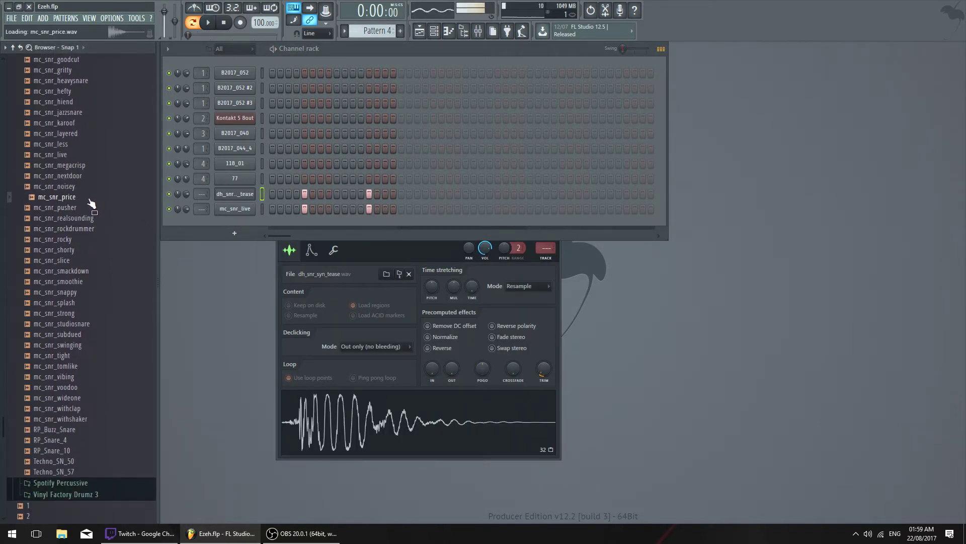
pyautogui.moveTo(165, 198); pyautogui.dragTo(241, 193)
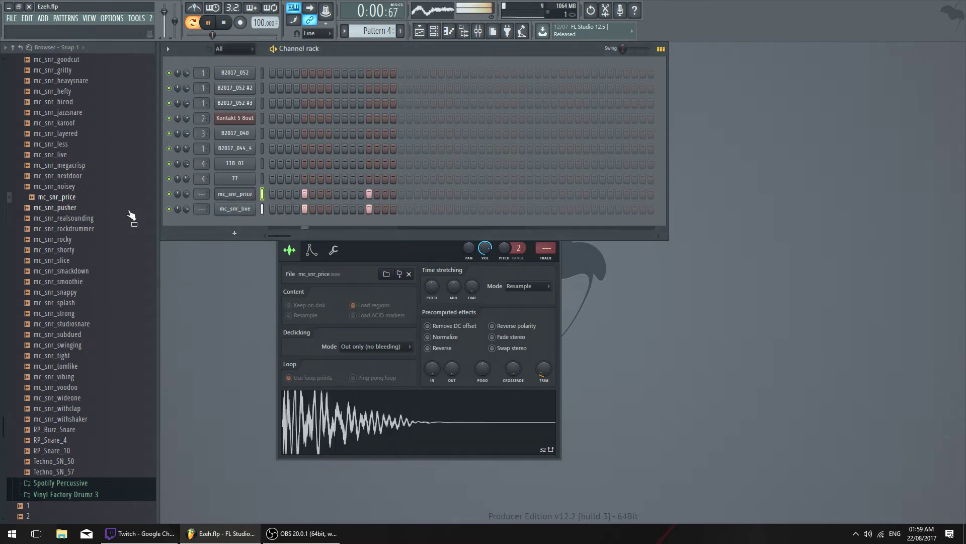
# Audition further samples to mc_snr_slice, load it in place of mc_snr_price and play the pattern
pyautogui.press('Down')
pyautogui.press('Down')
pyautogui.press('Down')
pyautogui.press('Down')
pyautogui.press('Down')
pyautogui.press('Down')
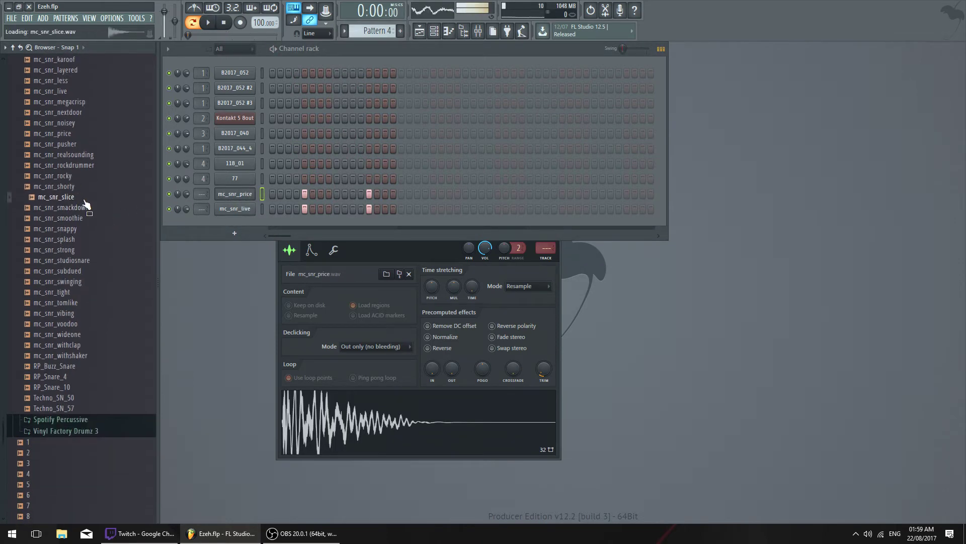
pyautogui.moveTo(93, 204); pyautogui.dragTo(247, 195)
pyautogui.press('space')
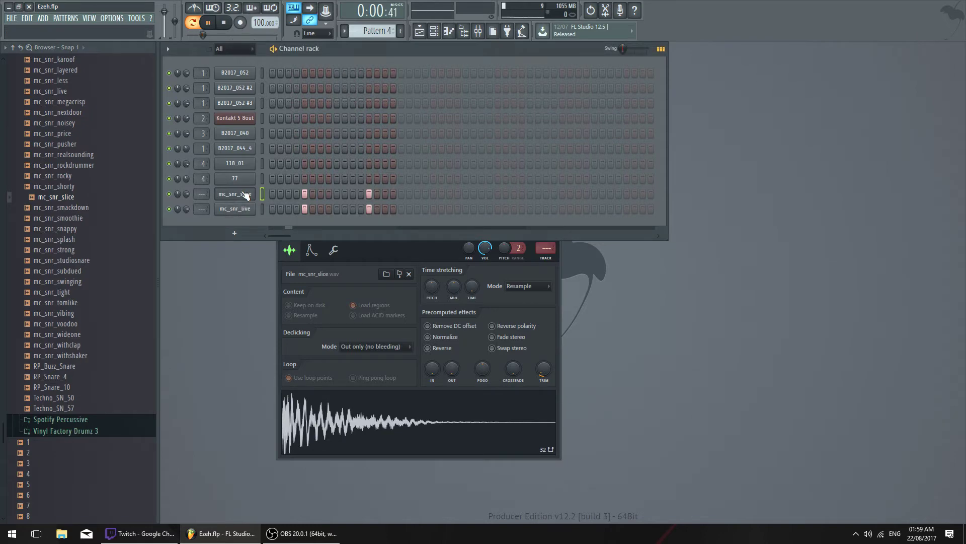
pyautogui.press('space')
# Route the mc_snr_slice and mc_snr_live channels to mixer insert 5
pyautogui.click(478, 31)
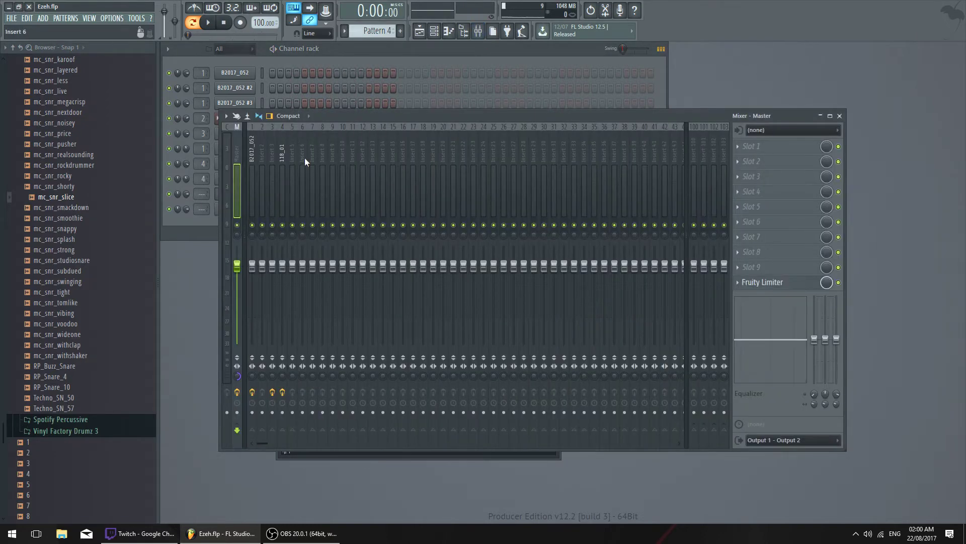
pyautogui.click(292, 144)
pyautogui.rightClick(292, 144)
pyautogui.moveTo(380, 205)
pyautogui.click(413, 205)
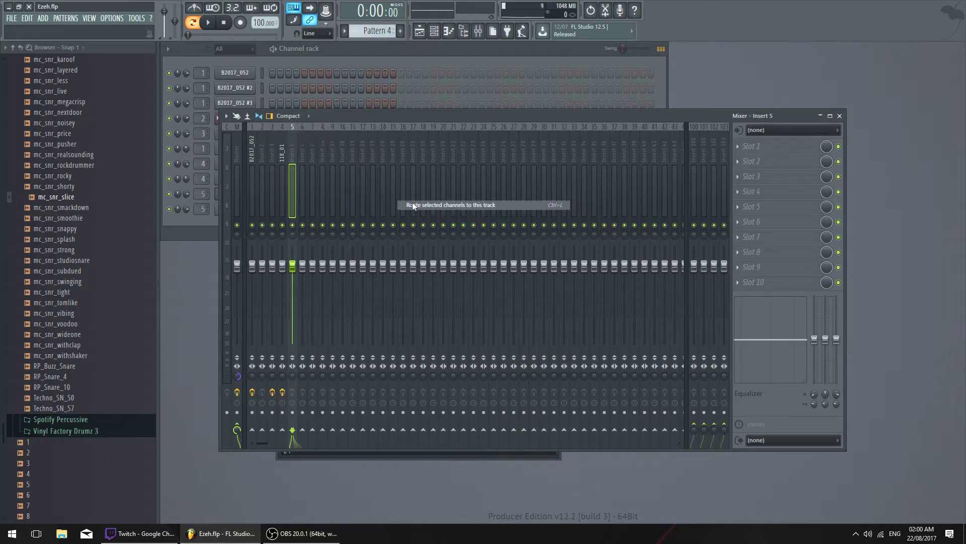
# Load Fruity Limiter in the snare track's first effect slot and lower its ceiling to -5.0 dB during playback
pyautogui.click(745, 150)
pyautogui.moveTo(751, 159)
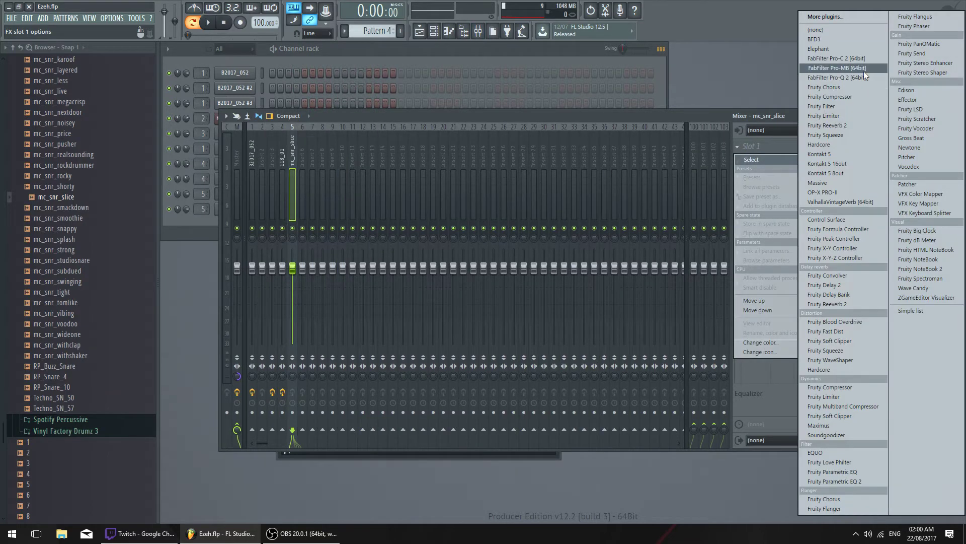
pyautogui.click(862, 116)
pyautogui.moveTo(414, 143); pyautogui.dragTo(542, 174)
pyautogui.press('space')
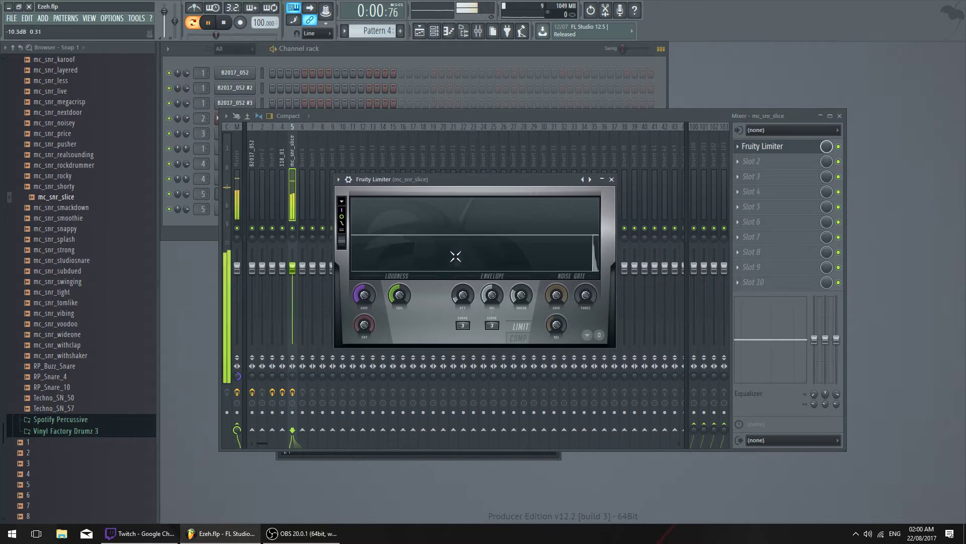
pyautogui.press('space')
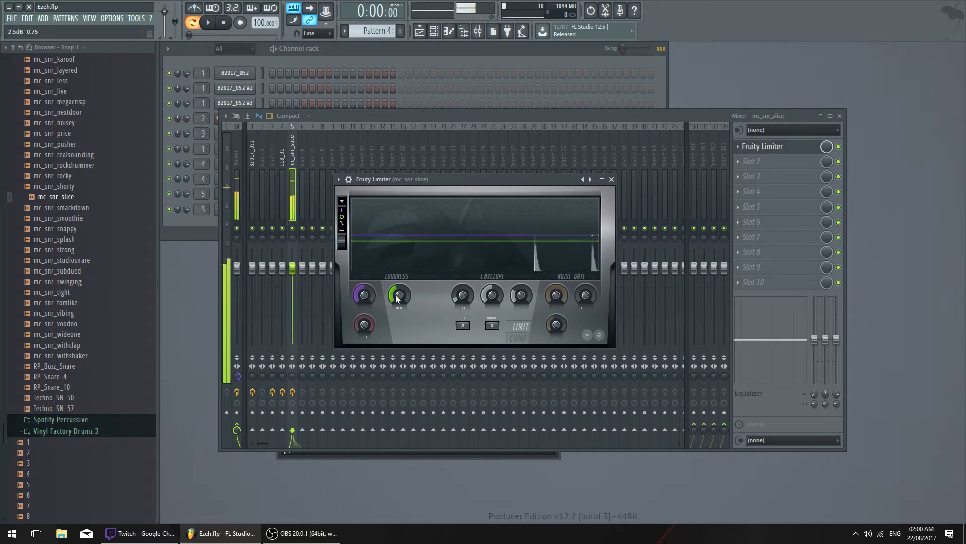
pyautogui.moveTo(396, 295); pyautogui.dragTo(401, 295)
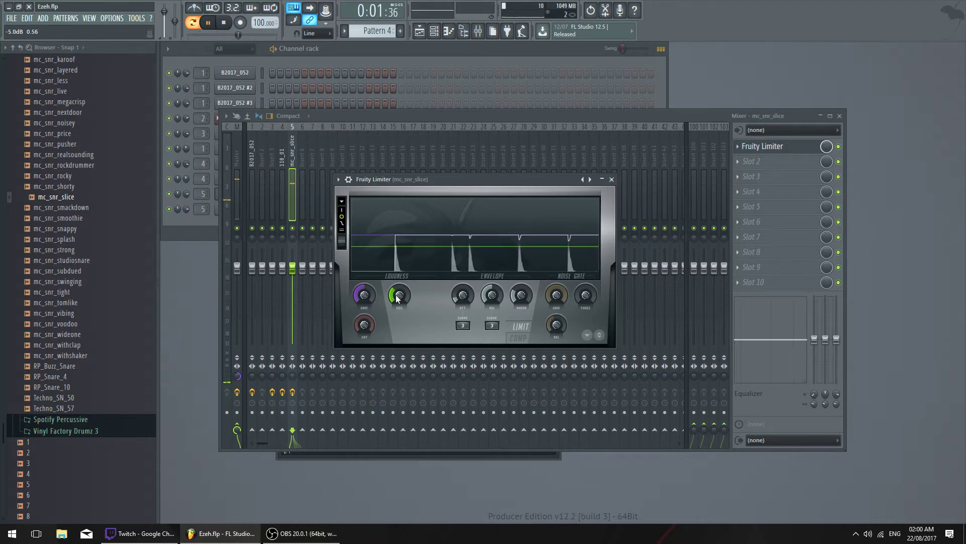
pyautogui.click(611, 180)
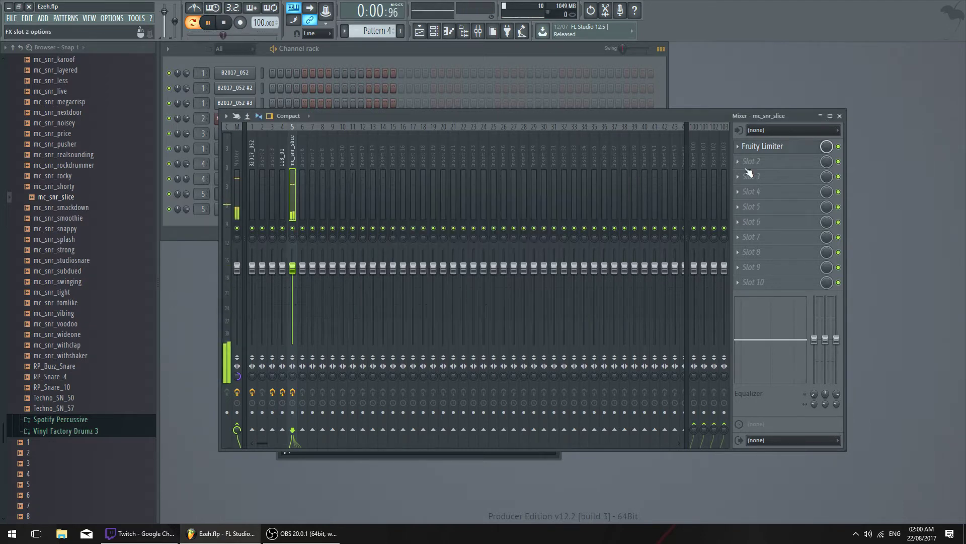
# Load FabFilter Pro-MB in the snare track's second effect slot and continue its evaluation
pyautogui.click(738, 160)
pyautogui.click(850, 68)
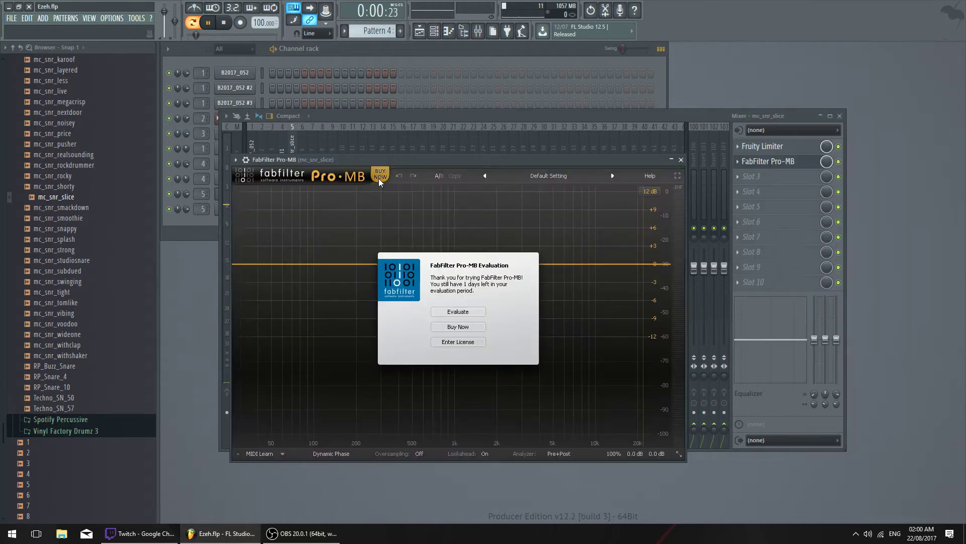
pyautogui.click(458, 312)
pyautogui.click(681, 160)
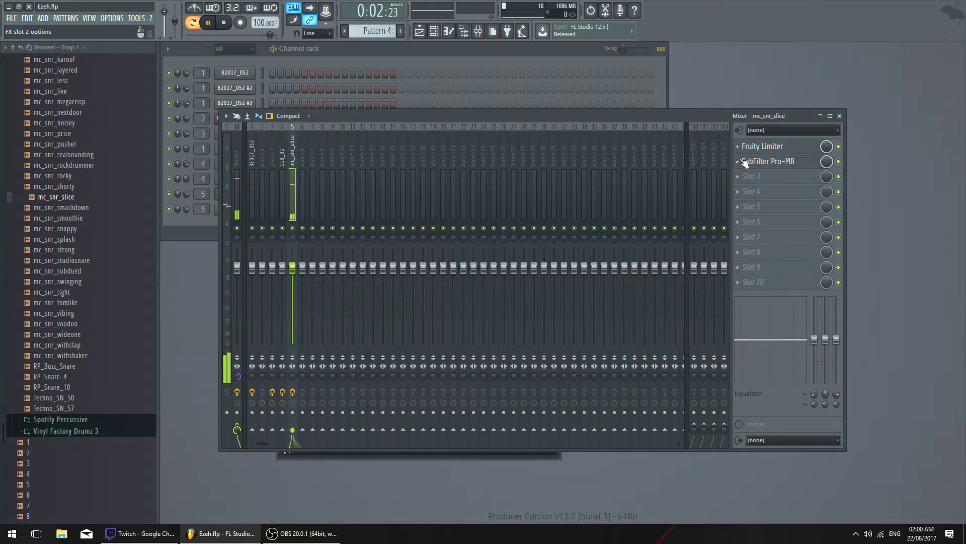
# Load FabFilter Pro-Q 2 in the snare track's second effect slot in place of FabFilter Pro-MB
pyautogui.click(738, 161)
pyautogui.moveTo(753, 174)
pyautogui.click(855, 78)
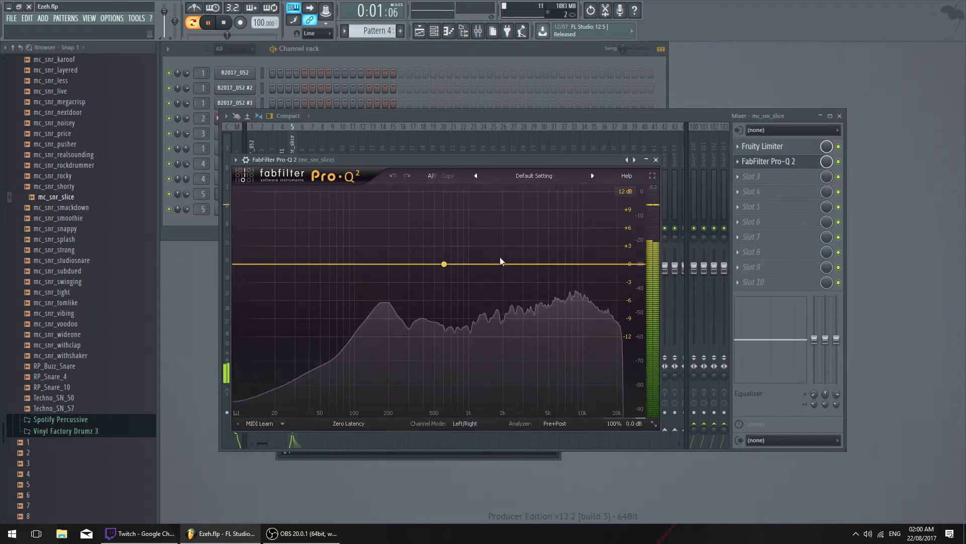
# Remove FabFilter Pro-Q 2 from the snare track's second effect slot, close the mixer and stop playback
pyautogui.click(656, 159)
pyautogui.click(741, 168)
pyautogui.moveTo(747, 171)
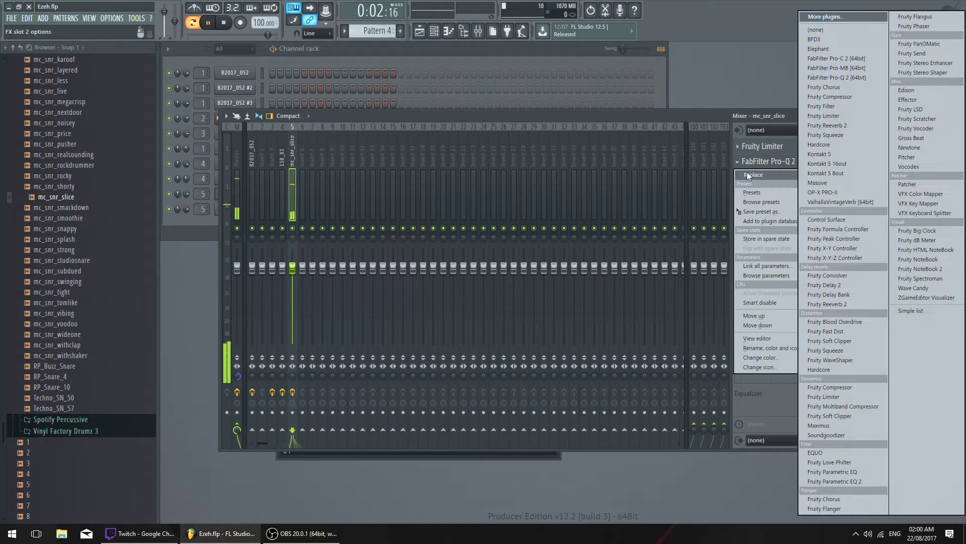
pyautogui.click(828, 28)
pyautogui.click(839, 117)
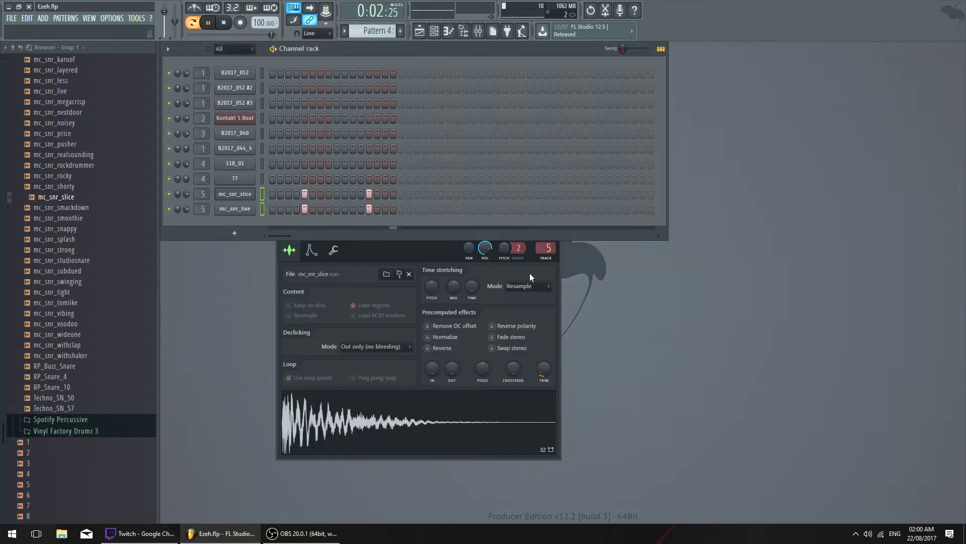
pyautogui.press('space')
# Audition the mc_snr_slice and mc_snr_live channels and compare their samples
pyautogui.click(555, 232)
pyautogui.click(250, 198)
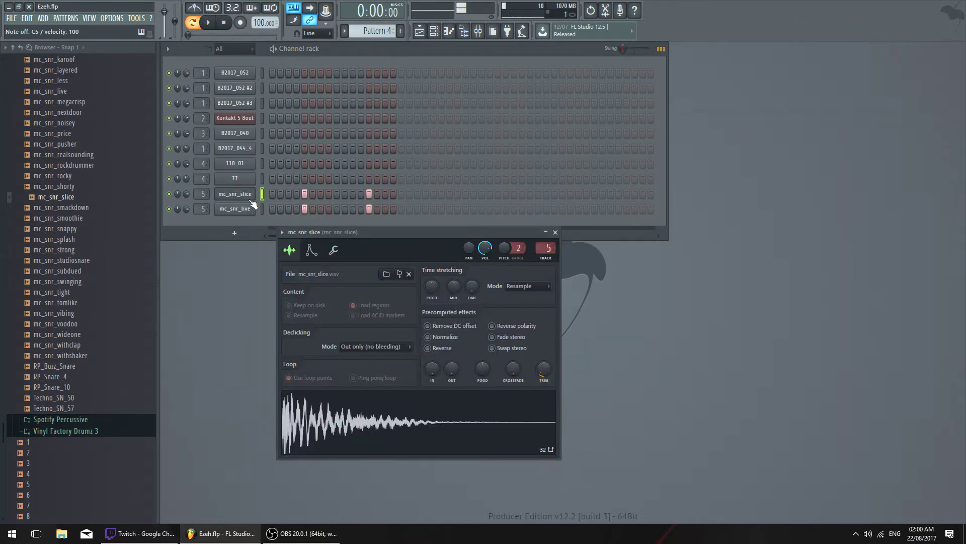
pyautogui.click(231, 210)
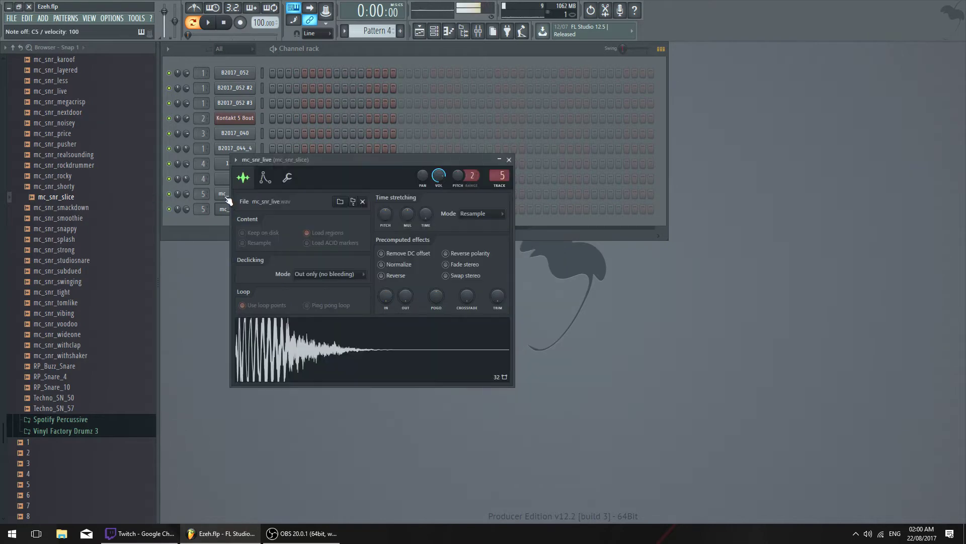
pyautogui.click(228, 196)
# Shape mc_snr_slice's volume envelope with no attack, almost no hold and a short decay, checking it during playback
pyautogui.click(311, 250)
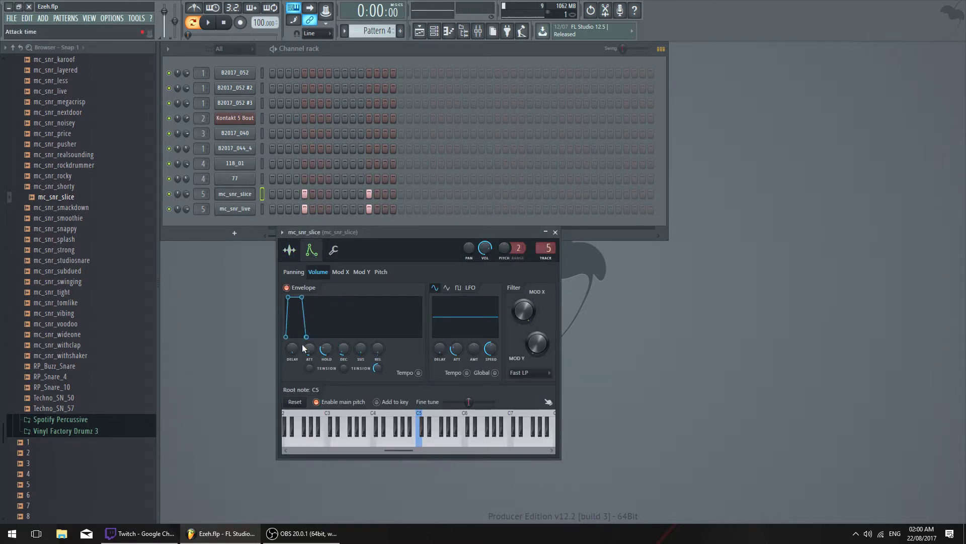
pyautogui.moveTo(309, 348); pyautogui.dragTo(310, 357)
pyautogui.press('q')
pyautogui.press('space')
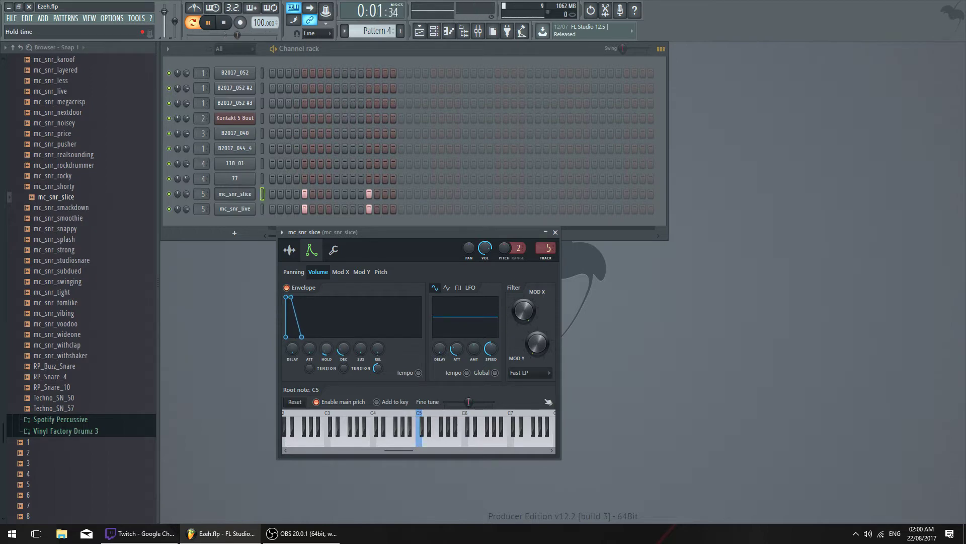
pyautogui.moveTo(326, 349); pyautogui.dragTo(326, 353)
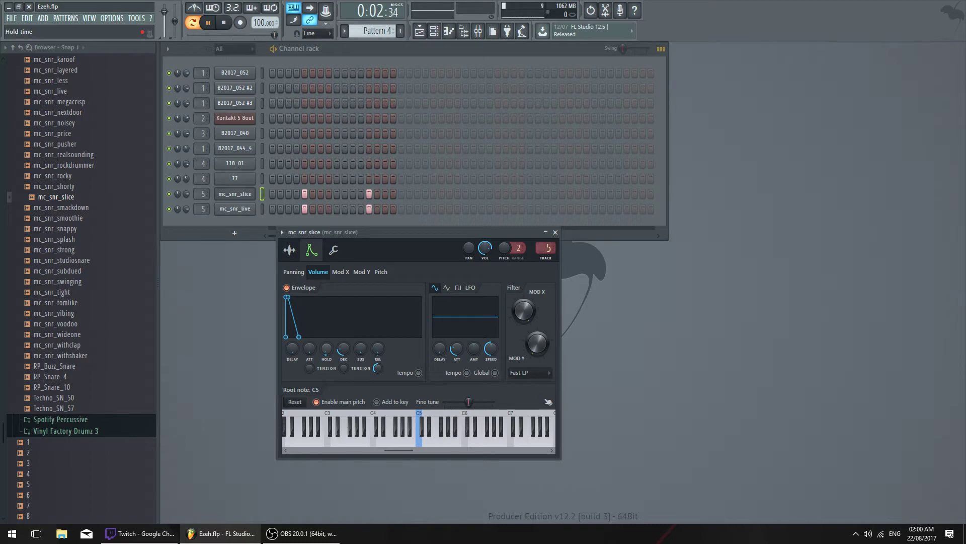
pyautogui.click(555, 232)
pyautogui.press('space')
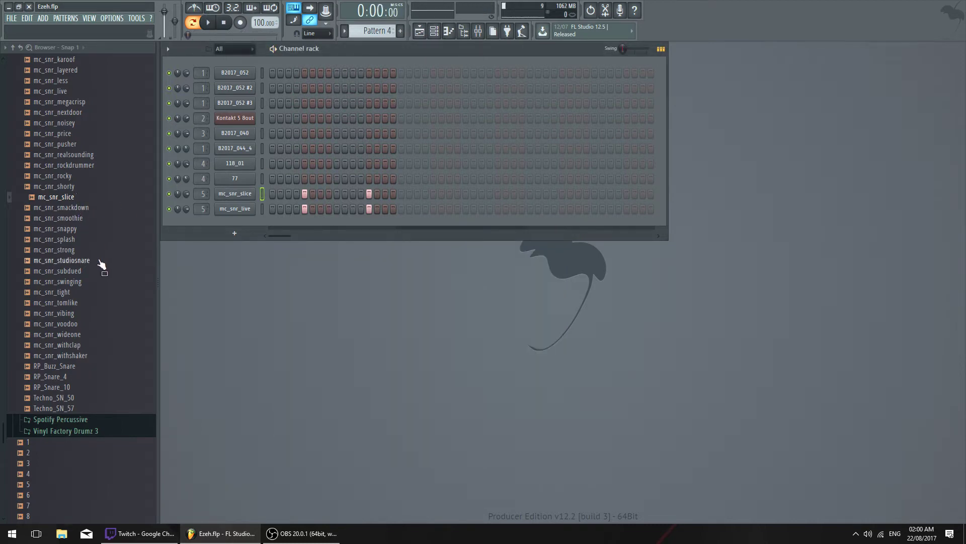
# Find Clap 20 in the Claps folder of Samples Percussive and add it as a new channel below mc_snr_live
pyautogui.click(100, 292)
pyautogui.scroll(20, 94, 312)
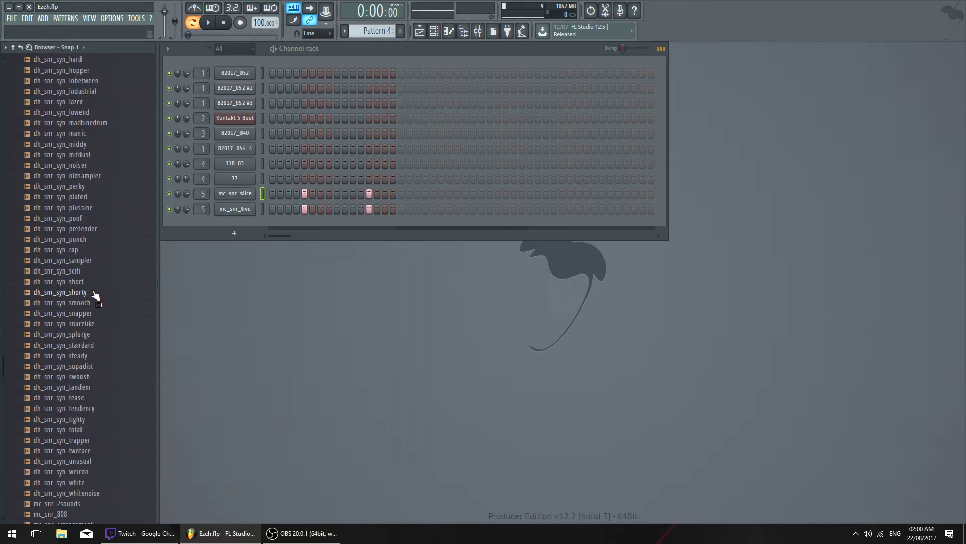
pyautogui.click(113, 260)
pyautogui.scroll(5, 110, 252)
pyautogui.click(107, 239)
pyautogui.scroll(1, 107, 235)
pyautogui.scroll(15, 99, 237)
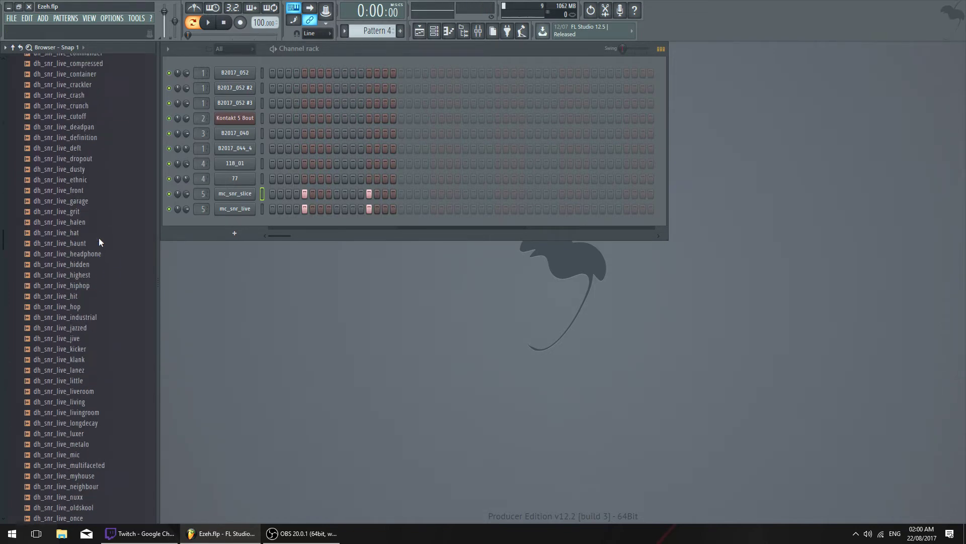
pyautogui.scroll(14, 91, 244)
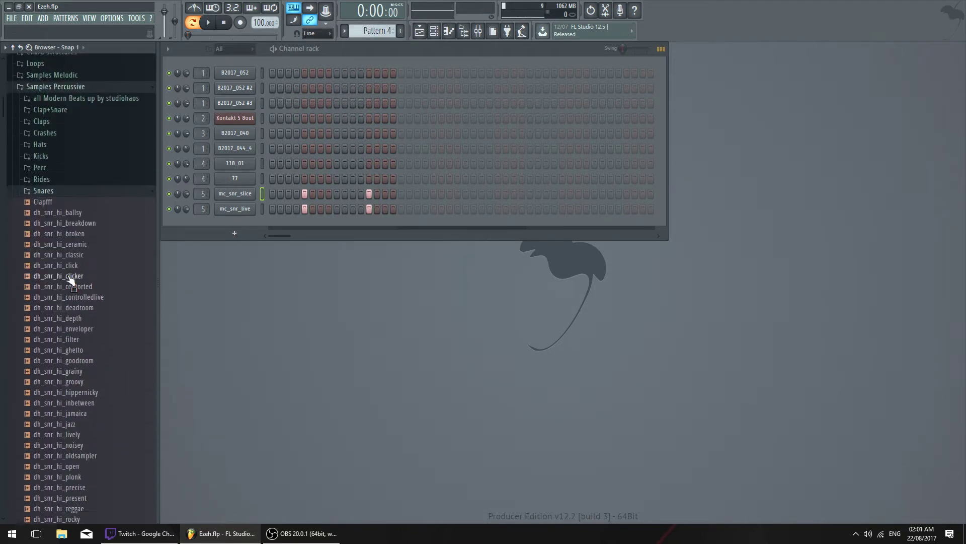
pyautogui.click(54, 120)
pyautogui.click(64, 135)
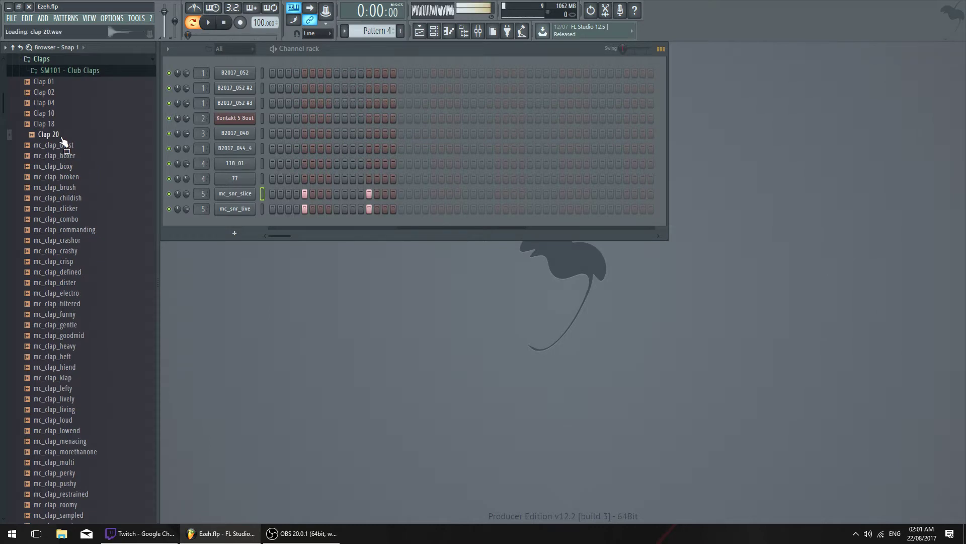
pyautogui.moveTo(81, 138); pyautogui.dragTo(237, 241)
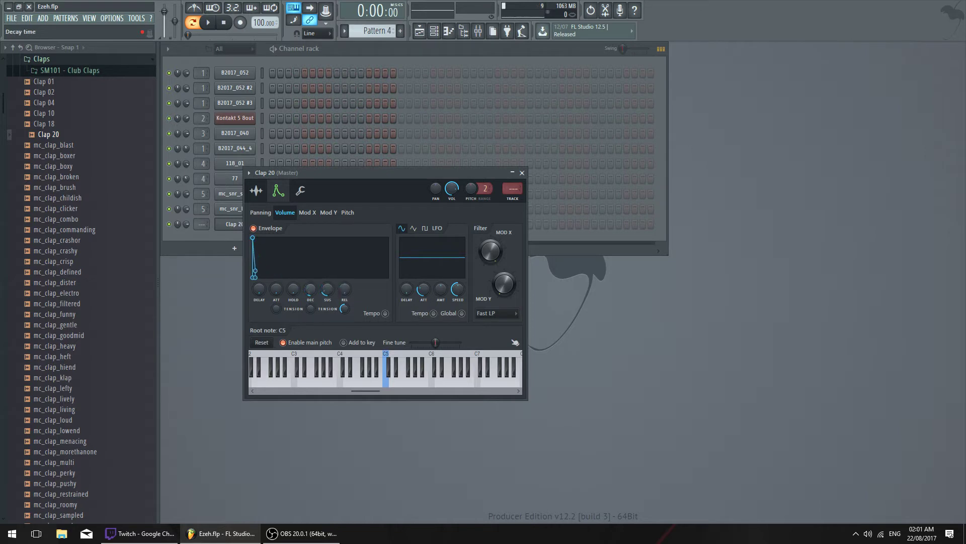
# Lower the sustain of Clap 20's volume envelope to zero for a very short hit
pyautogui.moveTo(327, 288); pyautogui.dragTo(327, 307)
pyautogui.moveTo(361, 172); pyautogui.dragTo(480, 186)
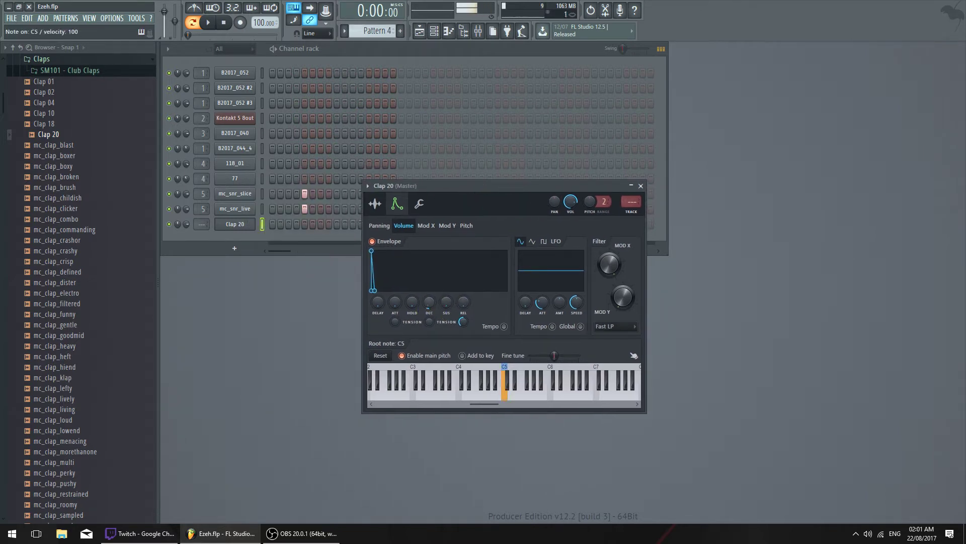
pyautogui.click(259, 205)
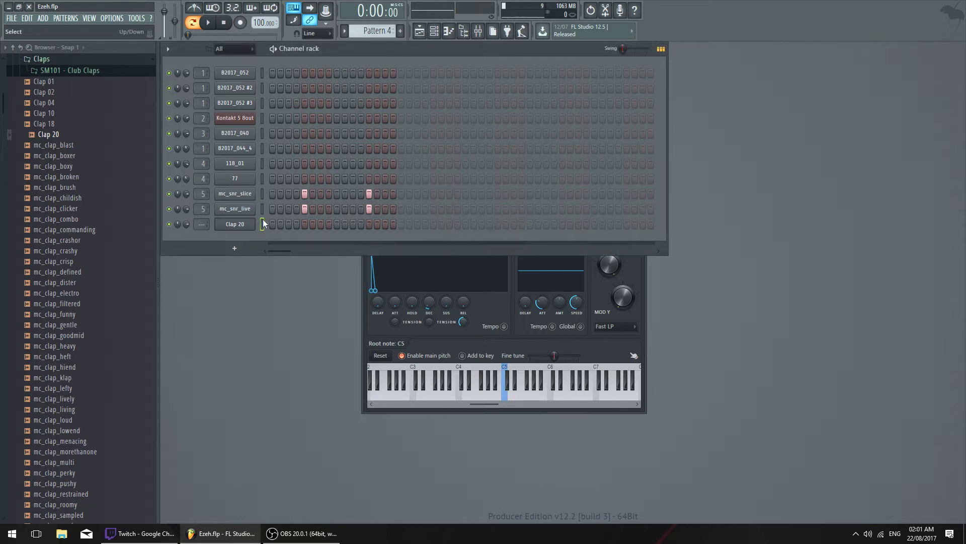
# Give Clap 20 C5 notes on beats 2 and 4 in its piano roll and turn on the metronome
pyautogui.rightClick(262, 220)
pyautogui.click(272, 223)
pyautogui.scroll(3, 373, 70)
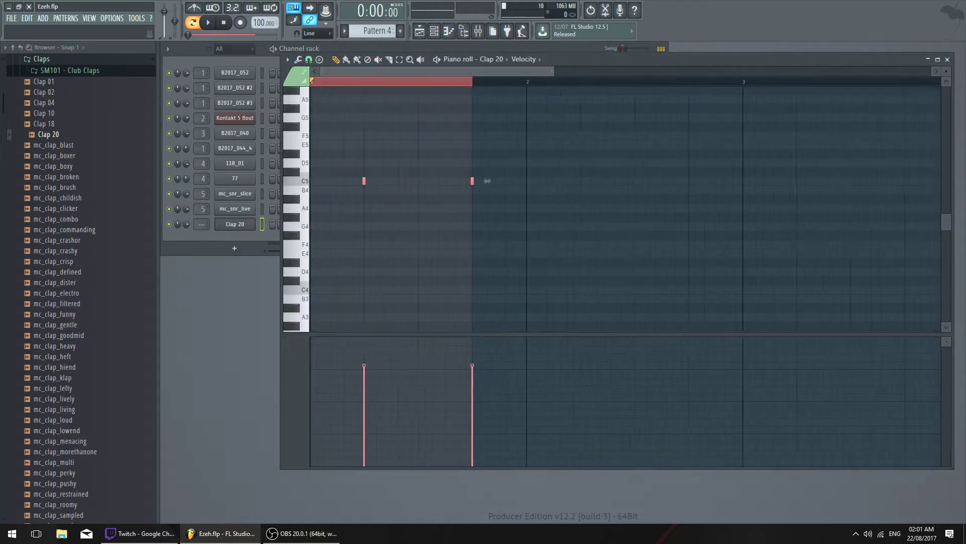
pyautogui.click(193, 8)
pyautogui.press('space')
pyautogui.press('space')
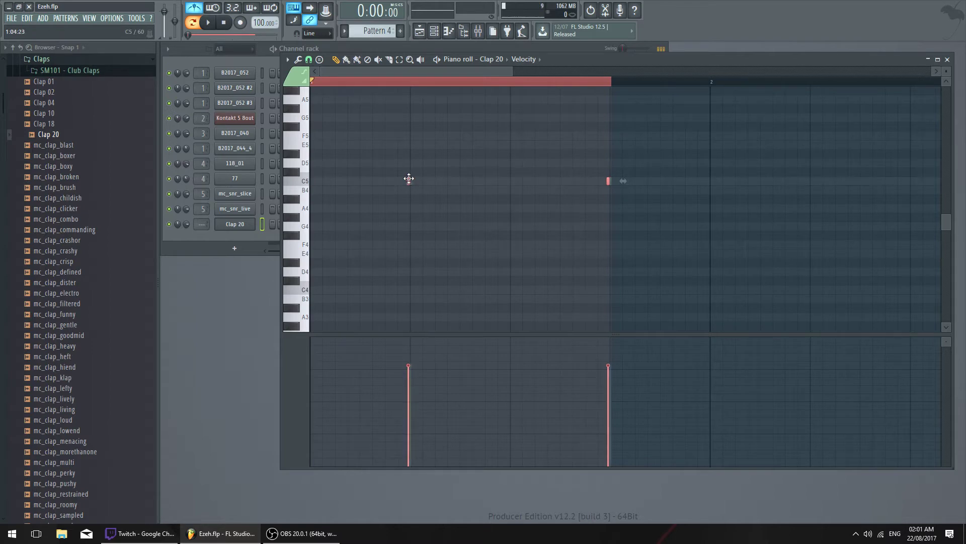
# Nudge both Clap 20 notes ahead of the beat, starting the first at 1:04:18, and check the timing during playback
pyautogui.moveTo(409, 179); pyautogui.dragTo(408, 179)
pyautogui.rightClick(421, 82)
pyautogui.press('space')
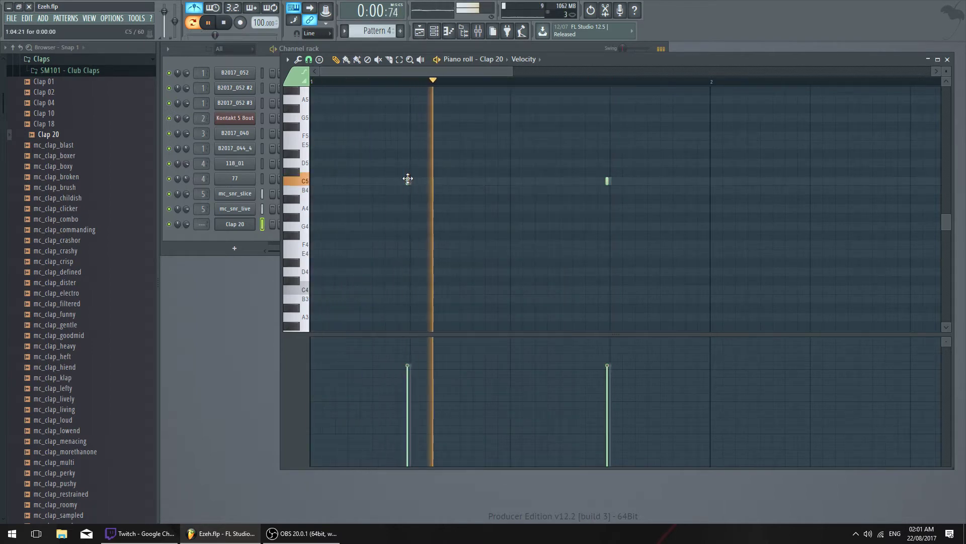
pyautogui.hotkey('ctrl', 'a')
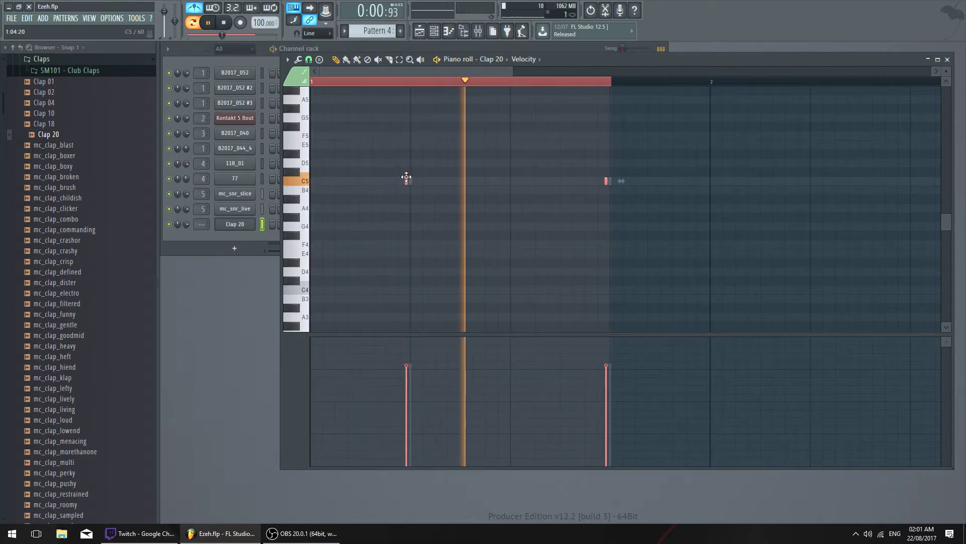
pyautogui.moveTo(406, 176); pyautogui.dragTo(403, 177)
pyautogui.hotkey('ctrl', 'd')
pyautogui.rightClick(456, 84)
pyautogui.press('space')
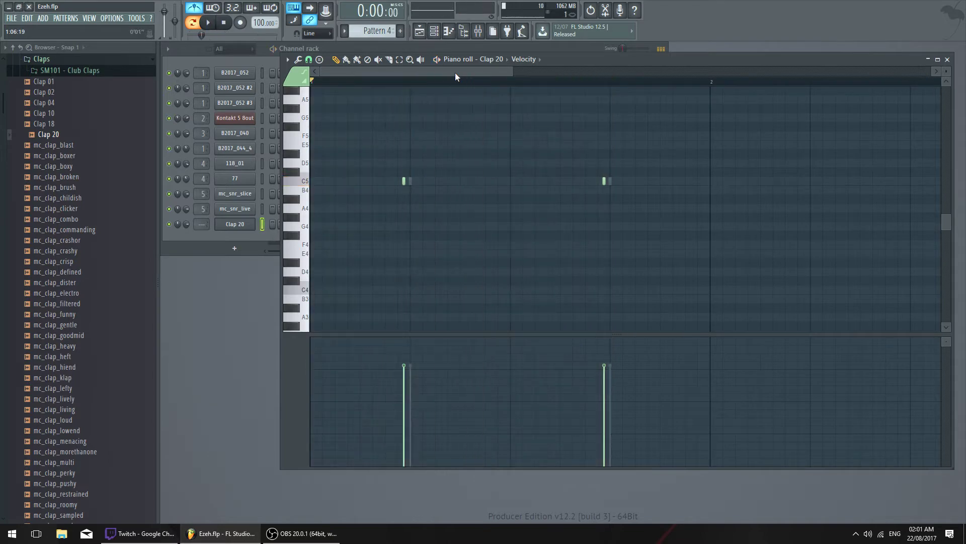
# Set Clap 20's channel volume to 60% and shift both its notes later so the first starts at 1:04:20
pyautogui.press('F7')
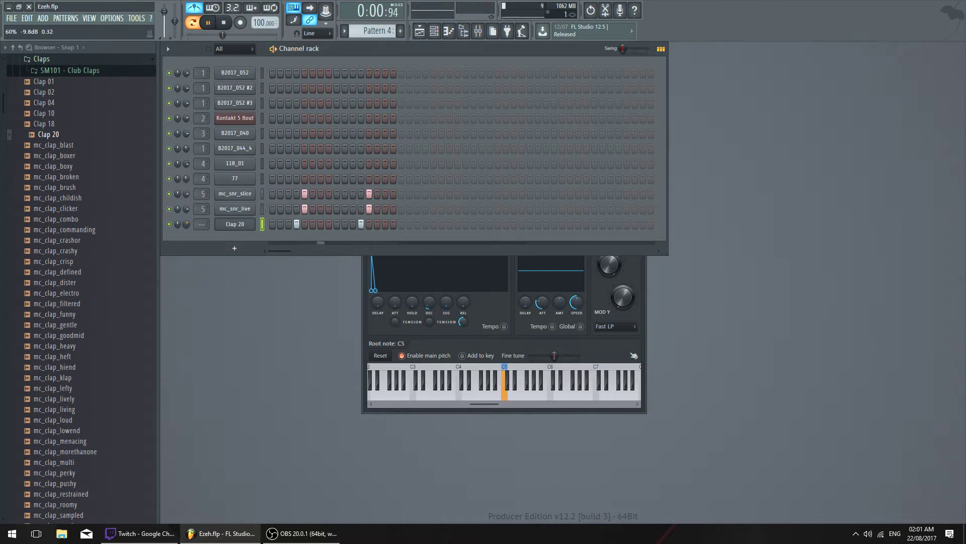
pyautogui.rightClick(243, 228)
pyautogui.press('space')
pyautogui.click(275, 223)
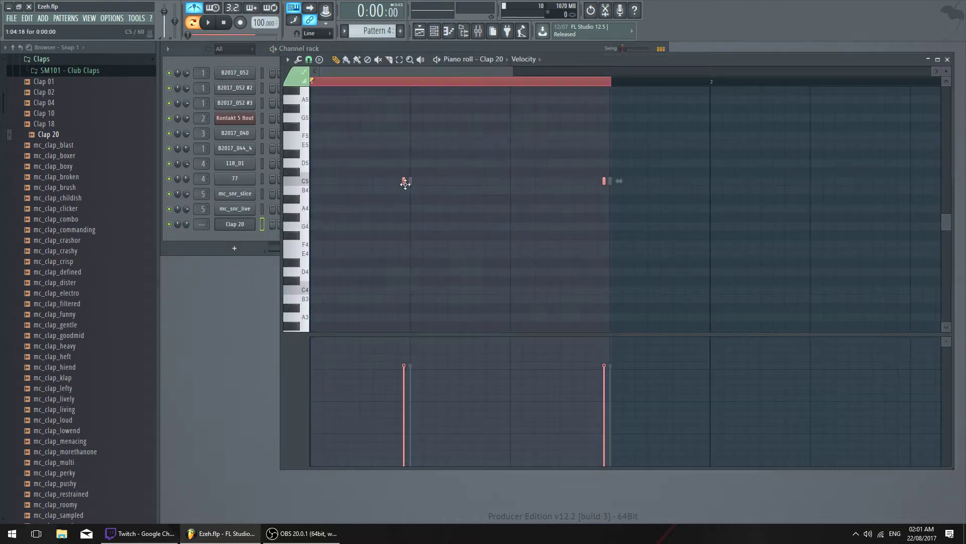
pyautogui.moveTo(404, 182); pyautogui.dragTo(407, 182)
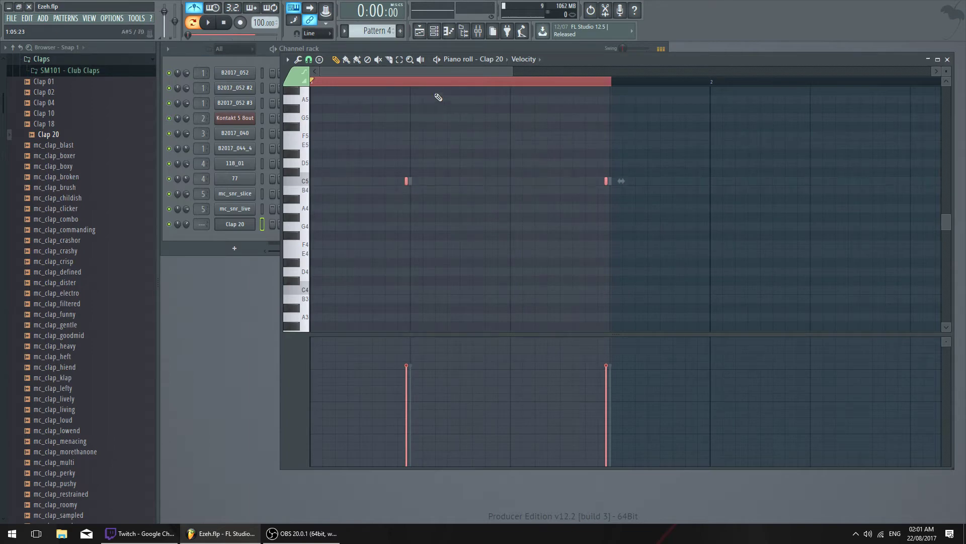
pyautogui.keyDown('ctrl'); pyautogui.click(432, 82); pyautogui.keyUp('ctrl')
pyautogui.press('space')
# Lower Clap 20's channel volume to 57%, close its channel settings and play the pattern back
pyautogui.press('F7')
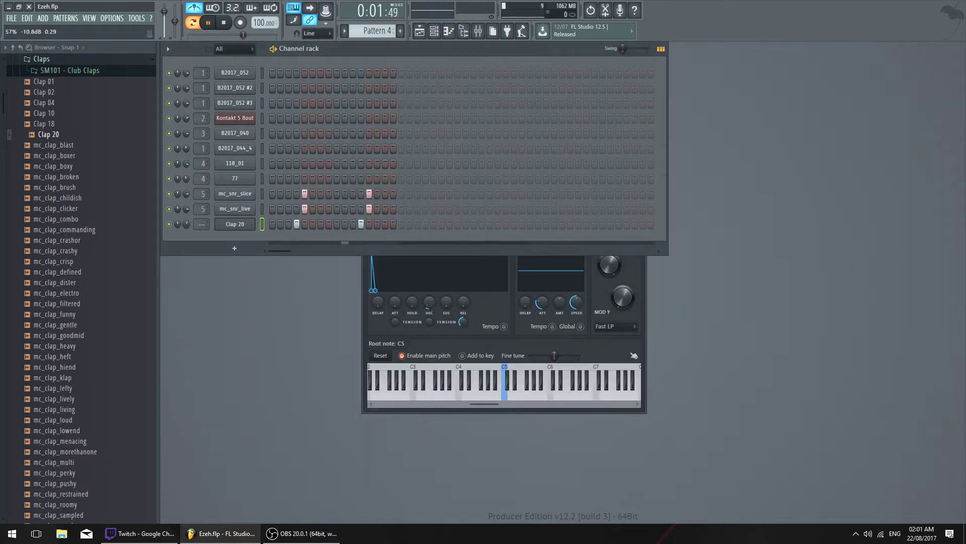
pyautogui.scroll(-5, 177, 224)
pyautogui.press('space')
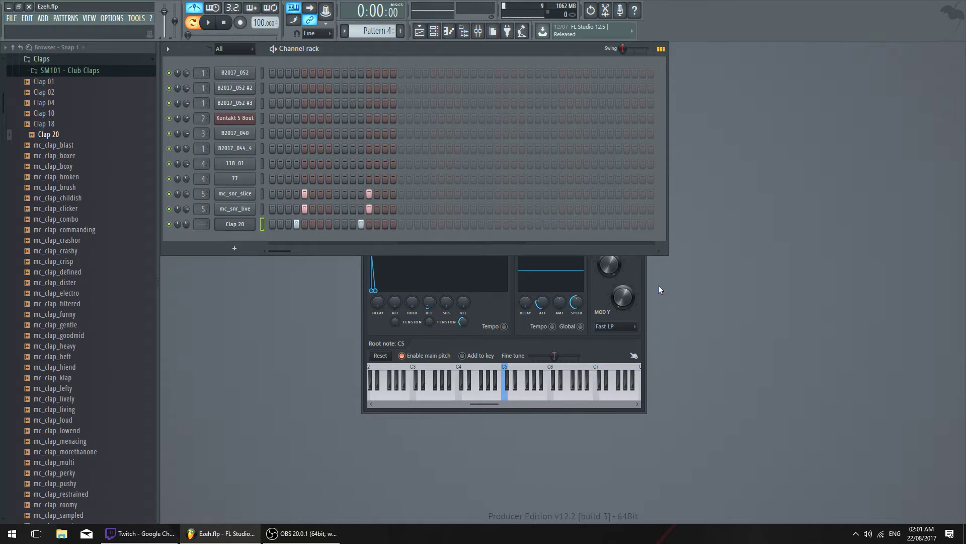
pyautogui.click(642, 191)
pyautogui.moveTo(508, 53)
pyautogui.mouseDown()
pyautogui.moveTo(534, 61)
pyautogui.moveTo(509, 55)
pyautogui.mouseUp()
pyautogui.press('space')
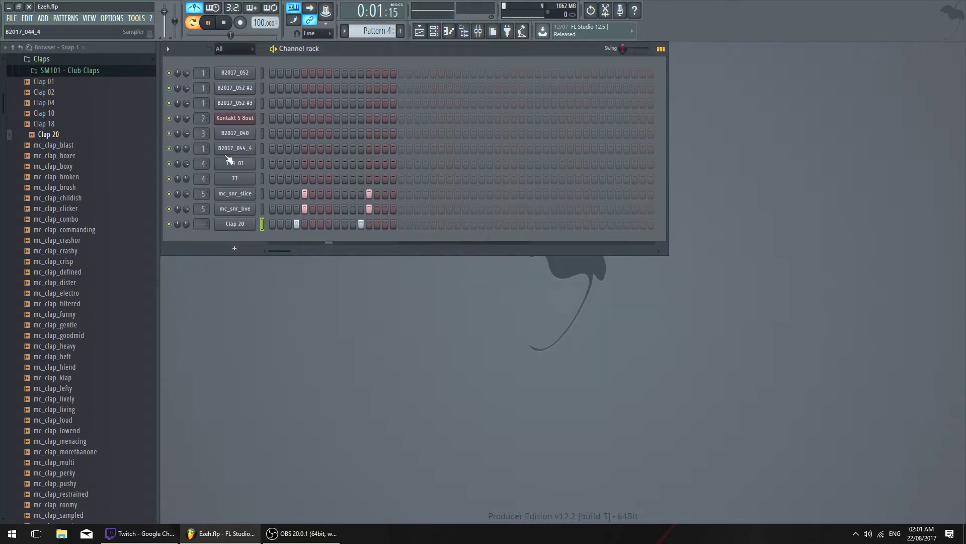
pyautogui.press('space')
# Audition mc_snr_slice and mc_snr_live again alongside the clap, with the channel rack kept in view
pyautogui.click(235, 196)
pyautogui.press('q')
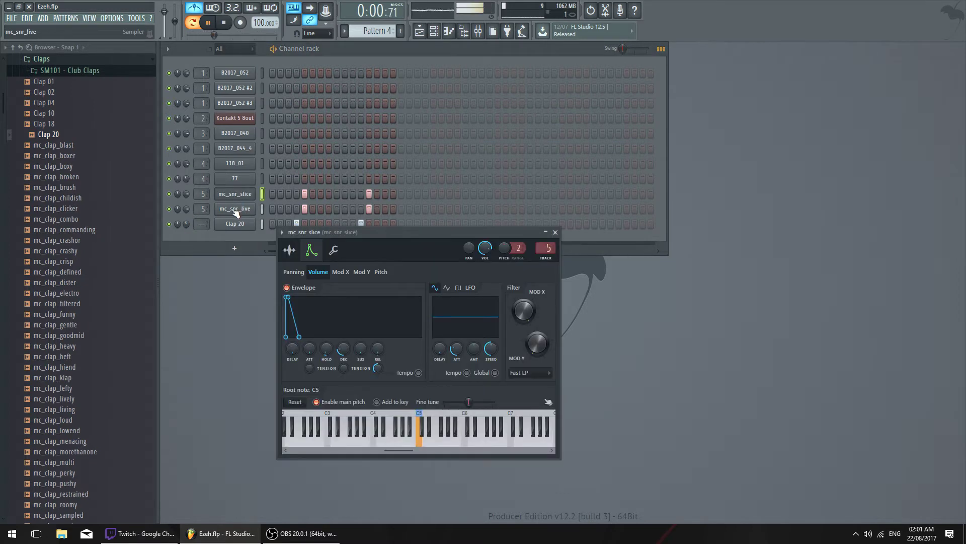
pyautogui.click(232, 208)
pyautogui.press('q')
pyautogui.click(509, 160)
pyautogui.click(232, 196)
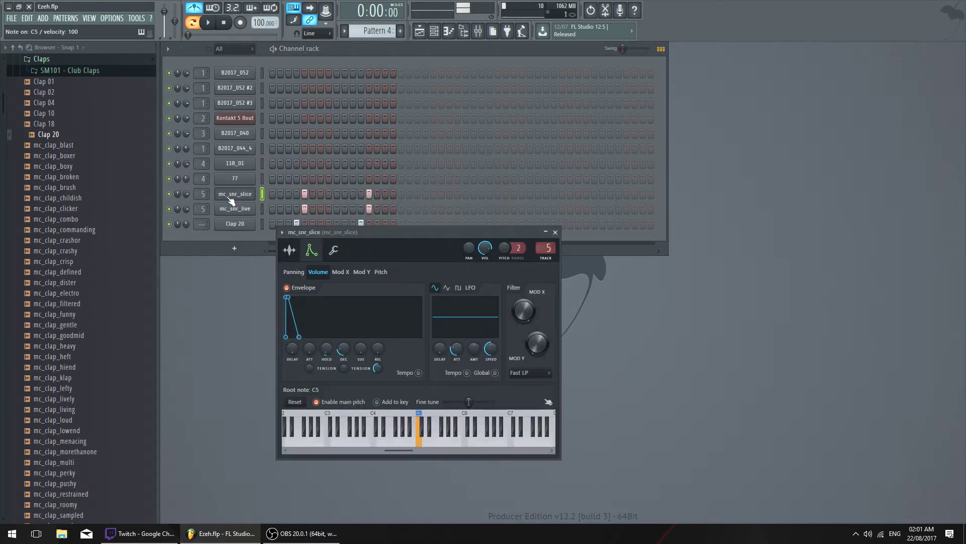
pyautogui.moveTo(341, 238)
pyautogui.mouseDown()
pyautogui.moveTo(385, 182)
pyautogui.moveTo(473, 189)
pyautogui.mouseUp()
# Clone the mc_snr_live channel
pyautogui.rightClick(234, 208)
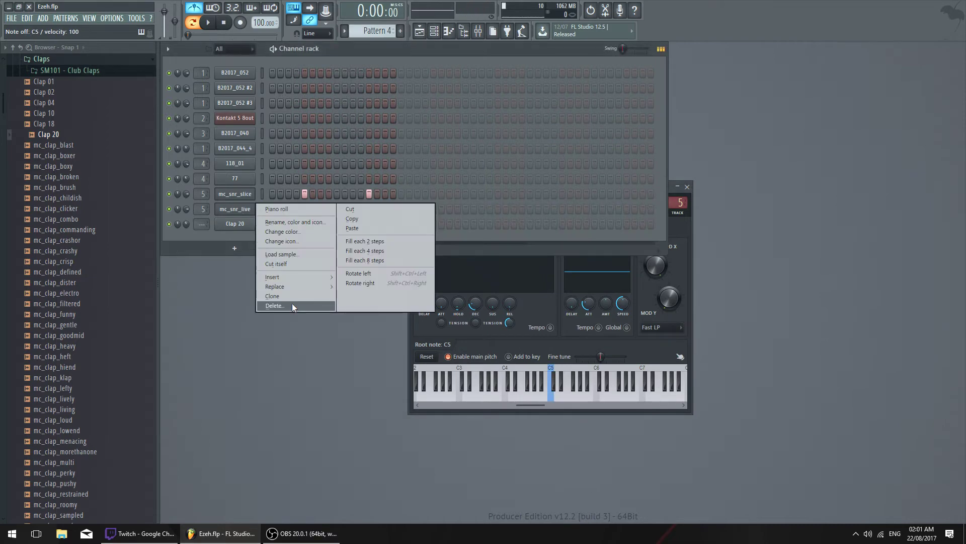
pyautogui.click(275, 297)
pyautogui.click(687, 187)
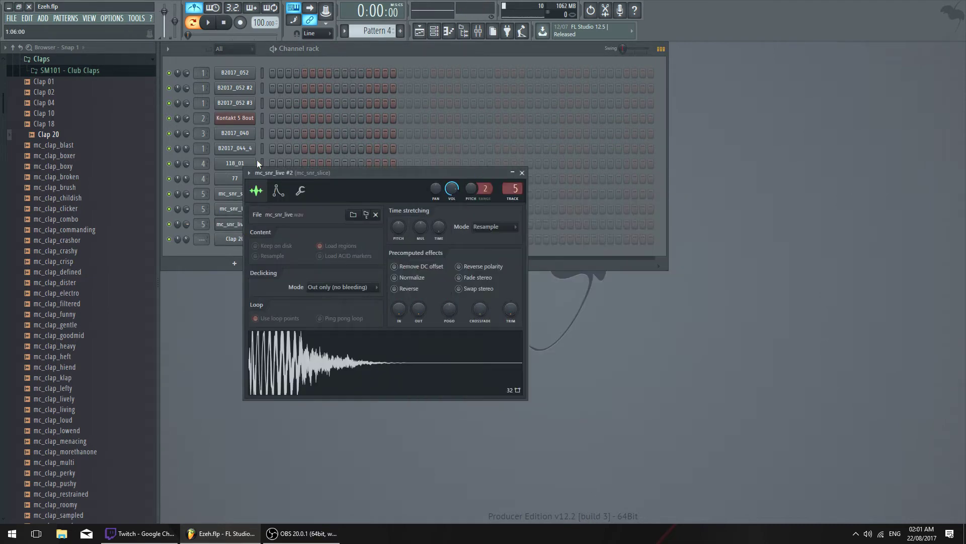
# Audition samples in the Snares folder for another snare layer, including dh_snr_lay_mainroom, dh_snr_syn_bleep and mc_snr_hefty
pyautogui.scroll(-15, 93, 245)
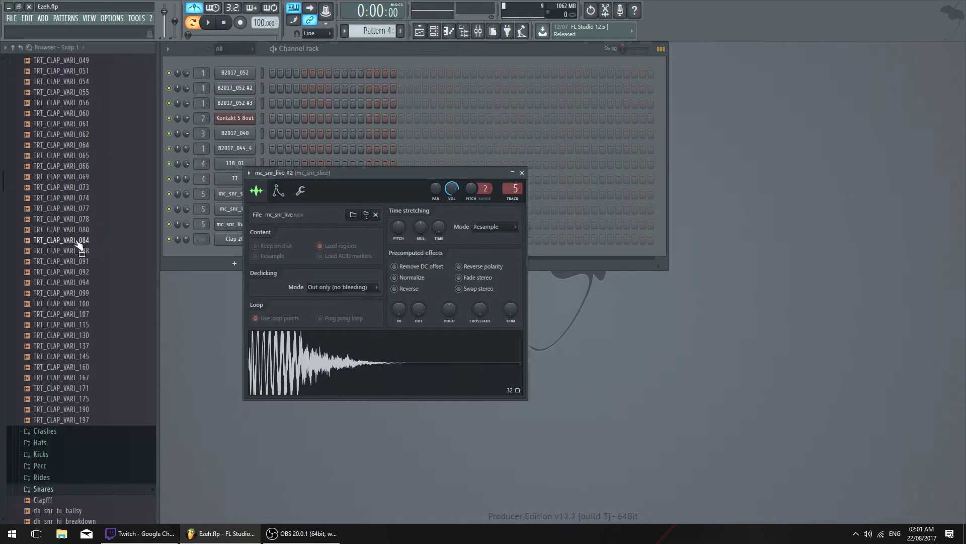
pyautogui.scroll(8, 95, 226)
pyautogui.scroll(10, 85, 212)
pyautogui.click(47, 254)
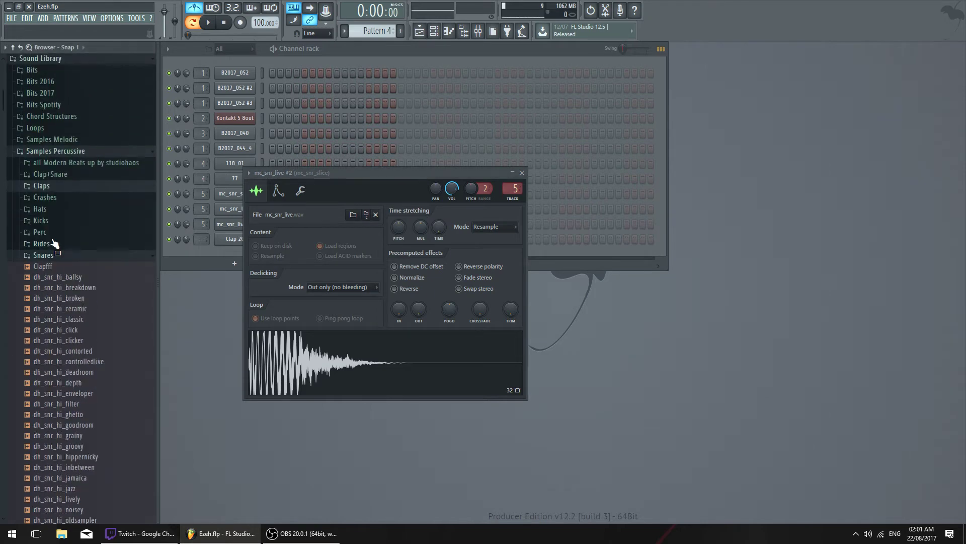
pyautogui.scroll(-10, 107, 346)
pyautogui.click(104, 308)
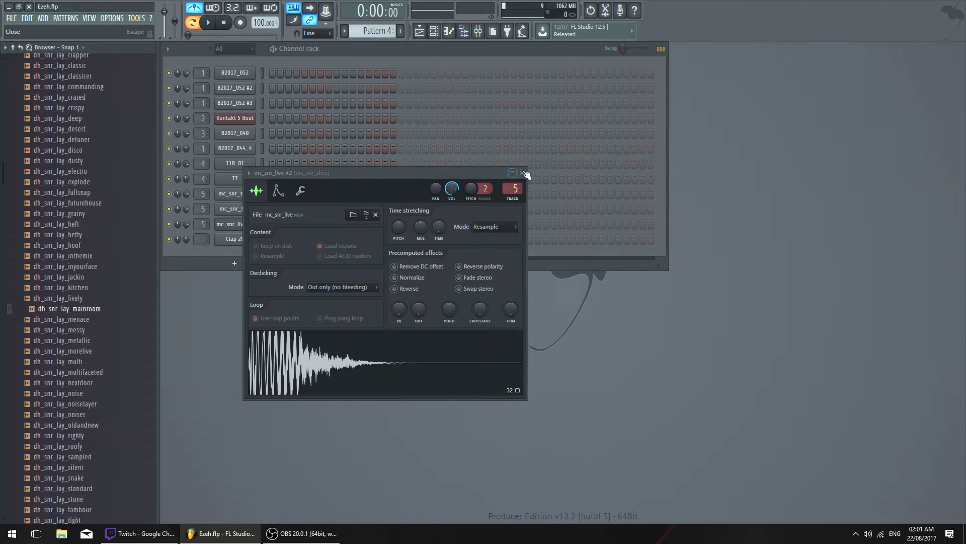
pyautogui.click(522, 173)
pyautogui.scroll(-1, 60, 288)
pyautogui.scroll(-15, 68, 288)
pyautogui.click(94, 302)
pyautogui.scroll(-6, 101, 312)
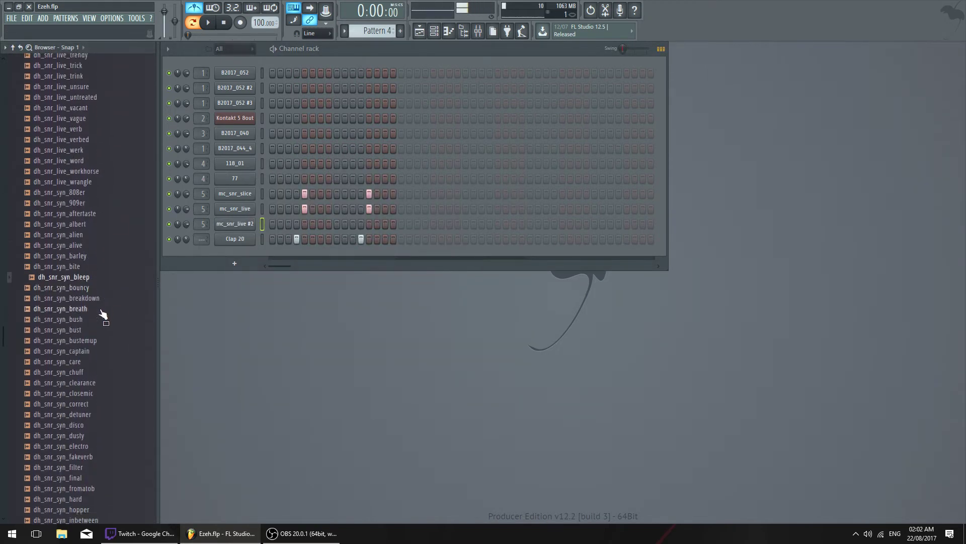
pyautogui.click(99, 306)
pyautogui.scroll(-6, 96, 300)
pyautogui.scroll(-9, 98, 301)
pyautogui.click(80, 224)
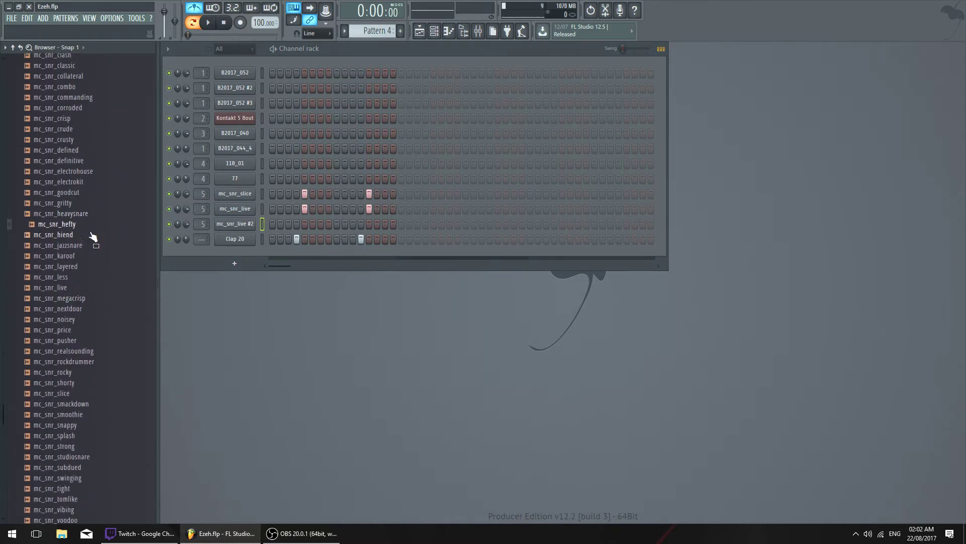
# Replace the sample in the mc_snr_live #2 channel with mc_snr_hefty and audition it against mc_snr_live
pyautogui.moveTo(81, 229); pyautogui.dragTo(244, 225)
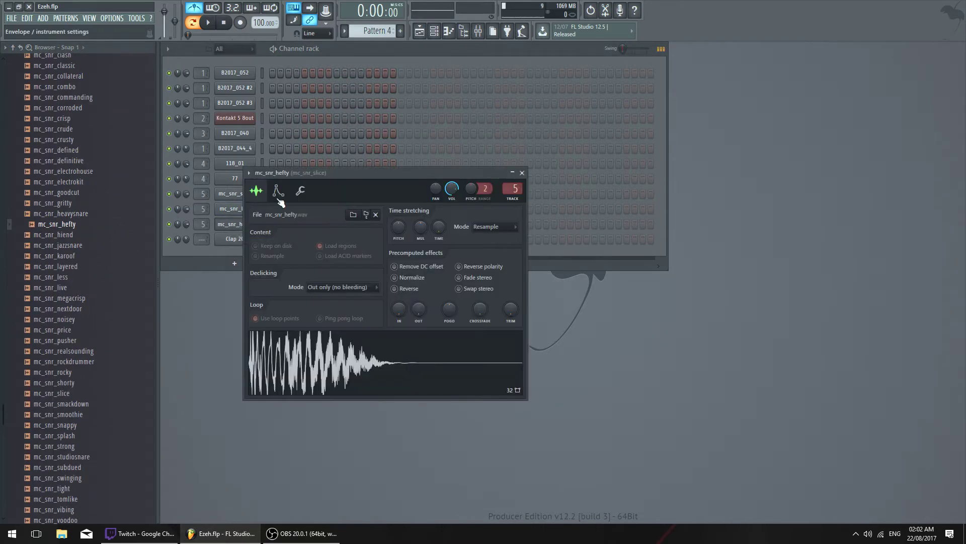
pyautogui.click(278, 193)
pyautogui.press('q')
pyautogui.press('q')
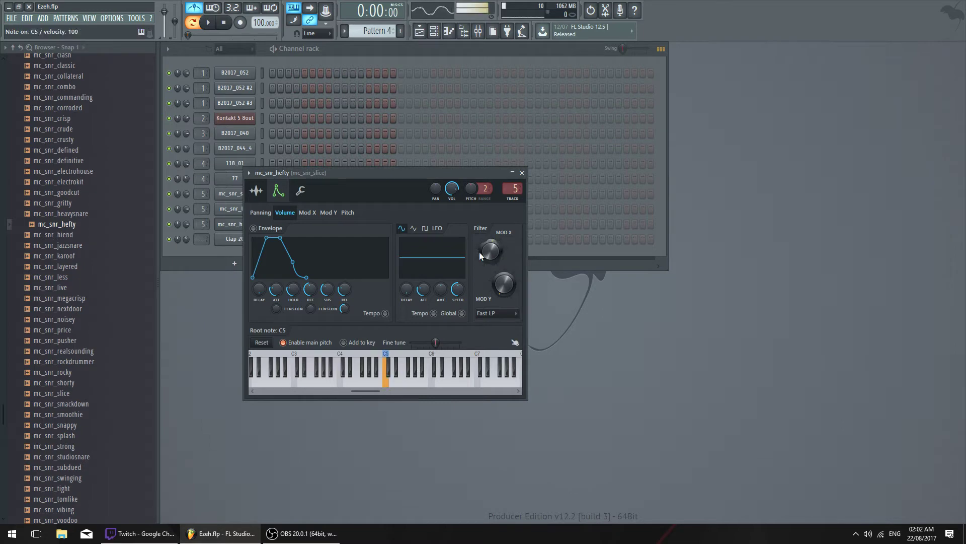
pyautogui.click(522, 172)
pyautogui.click(254, 208)
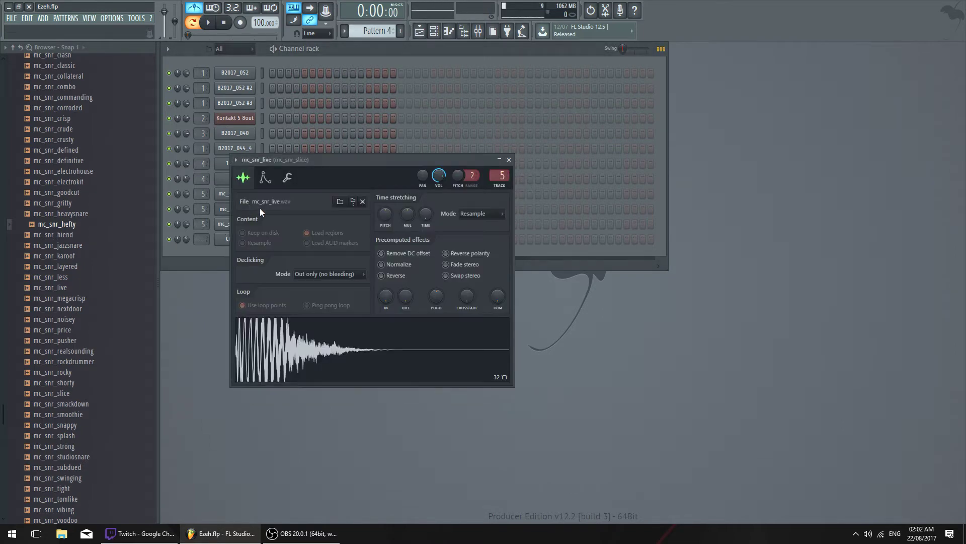
pyautogui.click(509, 159)
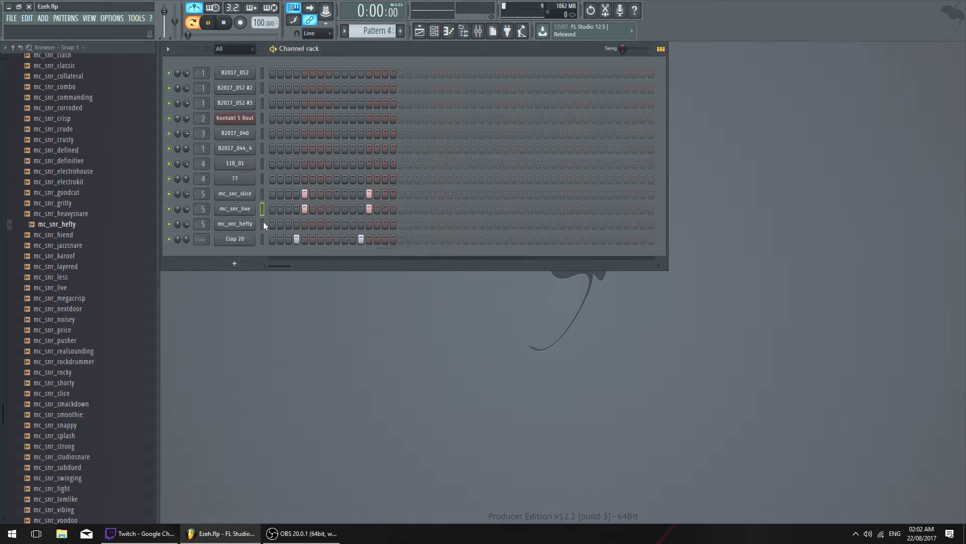
# Paste the copied snare steps into the mc_snr_hefty channel and play the pattern to check it
pyautogui.click(263, 222)
pyautogui.press('space')
pyautogui.press('space')
pyautogui.hotkey('ctrl', 'v')
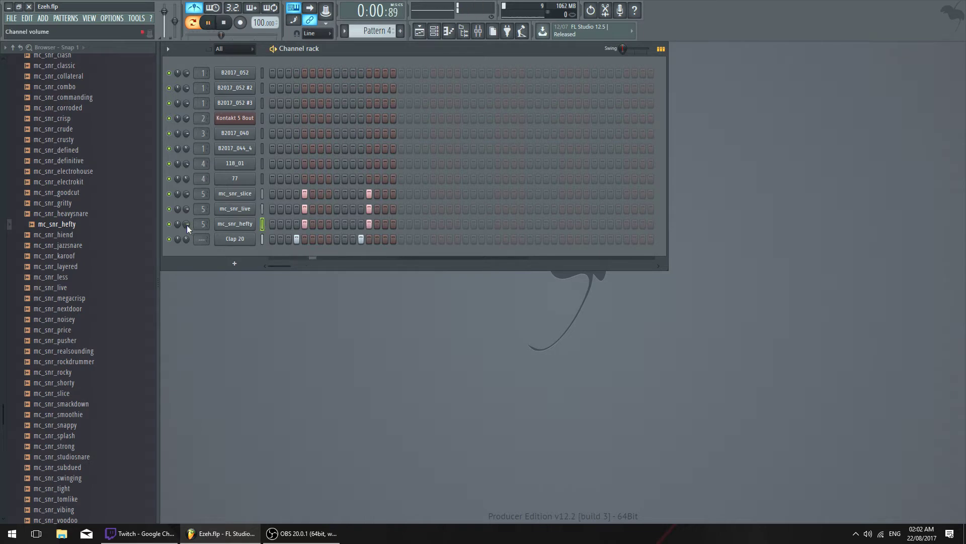
pyautogui.press('space')
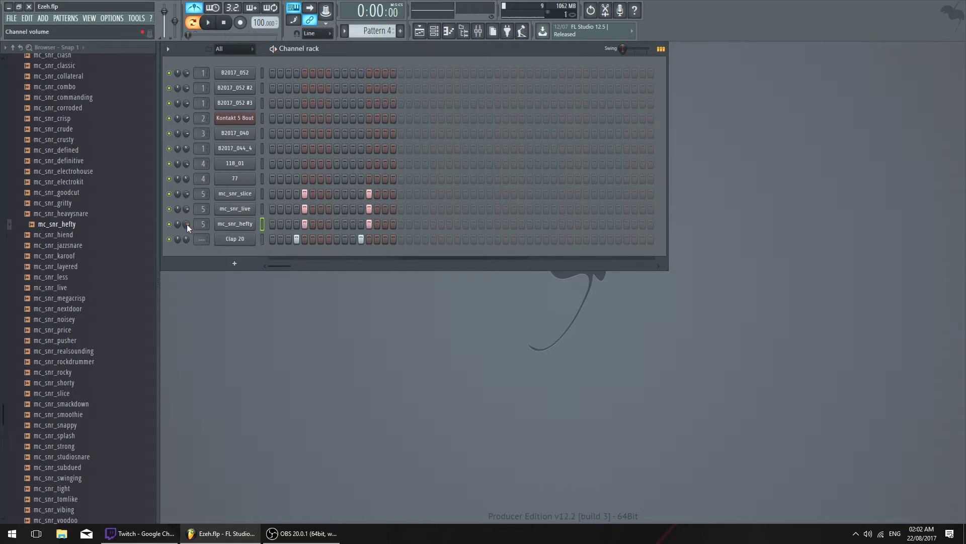
# Raise the Trim of the mc_snr_live sample in its channel settings
pyautogui.click(217, 225)
pyautogui.click(267, 192)
pyautogui.moveTo(424, 173); pyautogui.dragTo(566, 190)
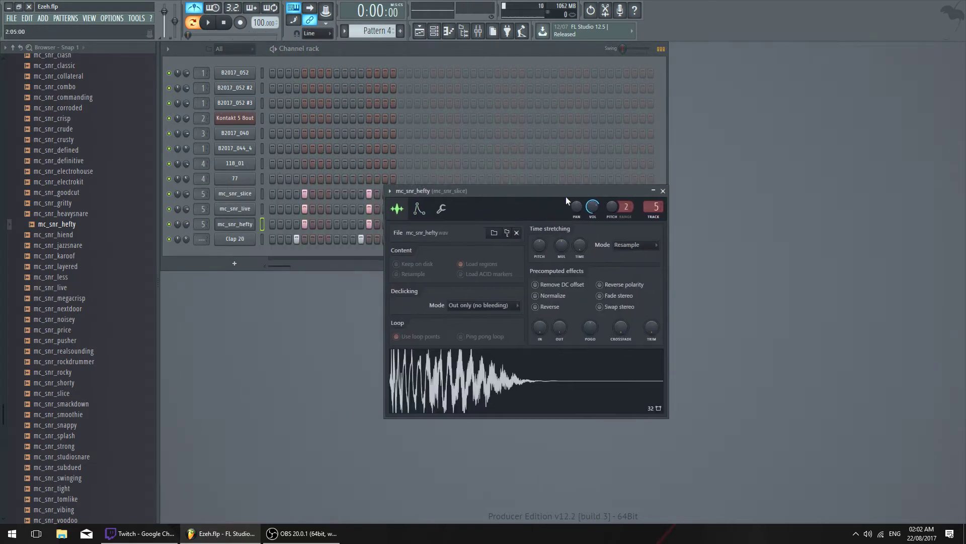
pyautogui.click(240, 209)
pyautogui.click(245, 196)
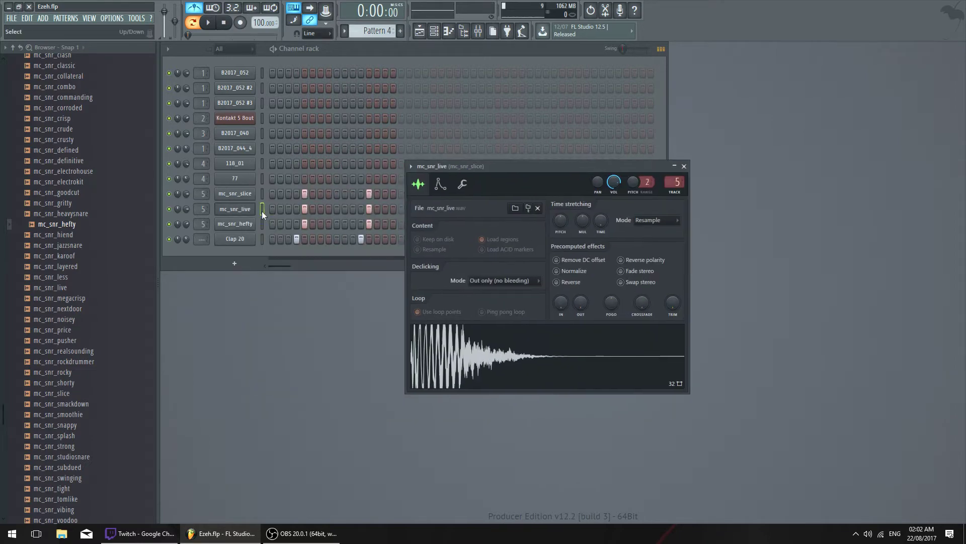
pyautogui.click(246, 209)
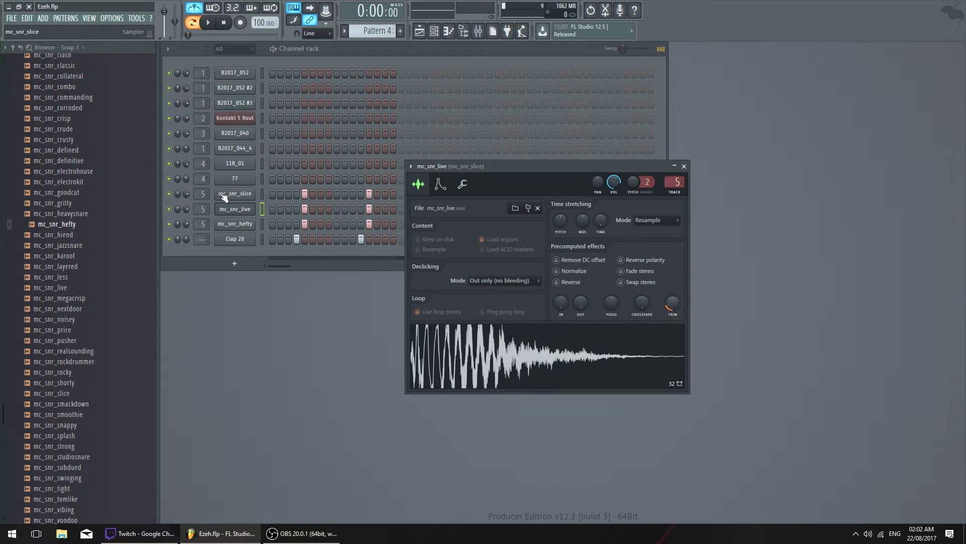
# Audition mc_snr_slice and examine its miscellaneous and sample settings
pyautogui.click(227, 193)
pyautogui.click(466, 205)
pyautogui.click(422, 205)
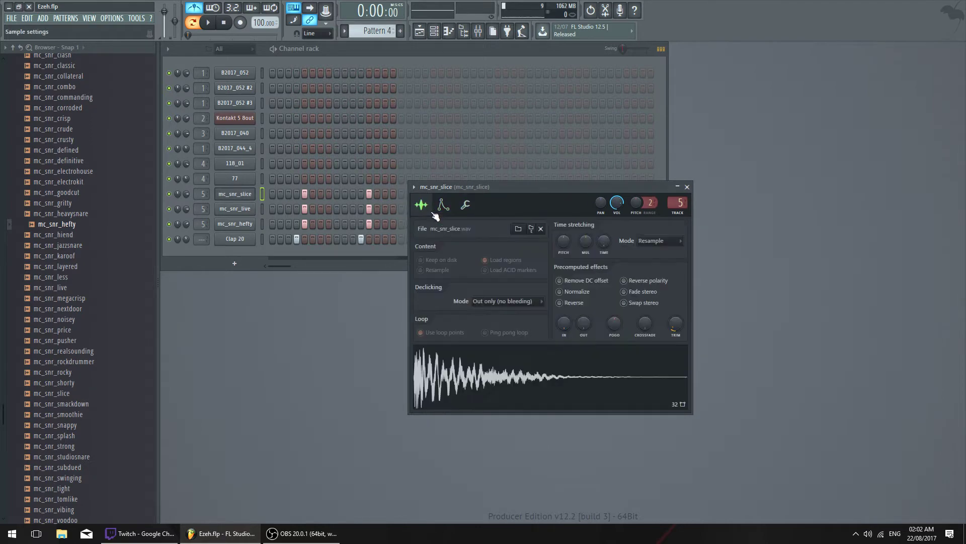
# Raise the Trim of the mc_snr_hefty sample slightly and close its channel settings
pyautogui.click(239, 229)
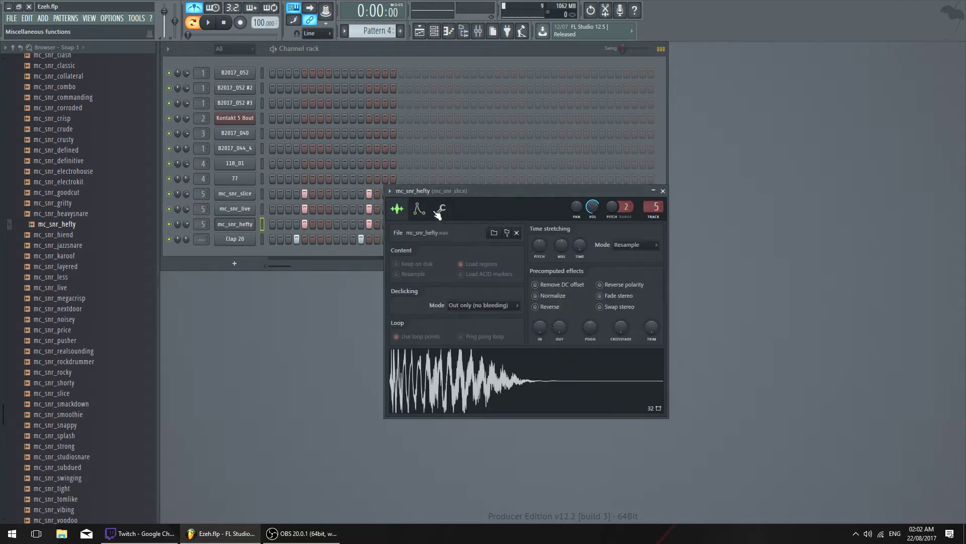
pyautogui.click(420, 208)
pyautogui.click(397, 209)
pyautogui.moveTo(651, 327)
pyautogui.mouseDown()
pyautogui.moveTo(652, 319)
pyautogui.moveTo(651, 333)
pyautogui.mouseUp()
pyautogui.click(662, 197)
# Set the root note of Clap 20 to F#5 and adjust its channel volume while playing the pattern
pyautogui.press('space')
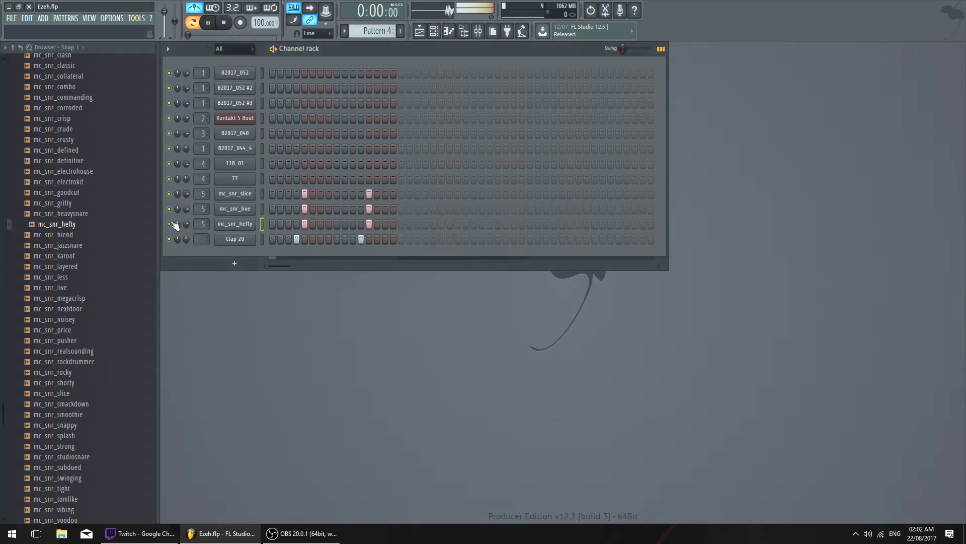
pyautogui.click(246, 240)
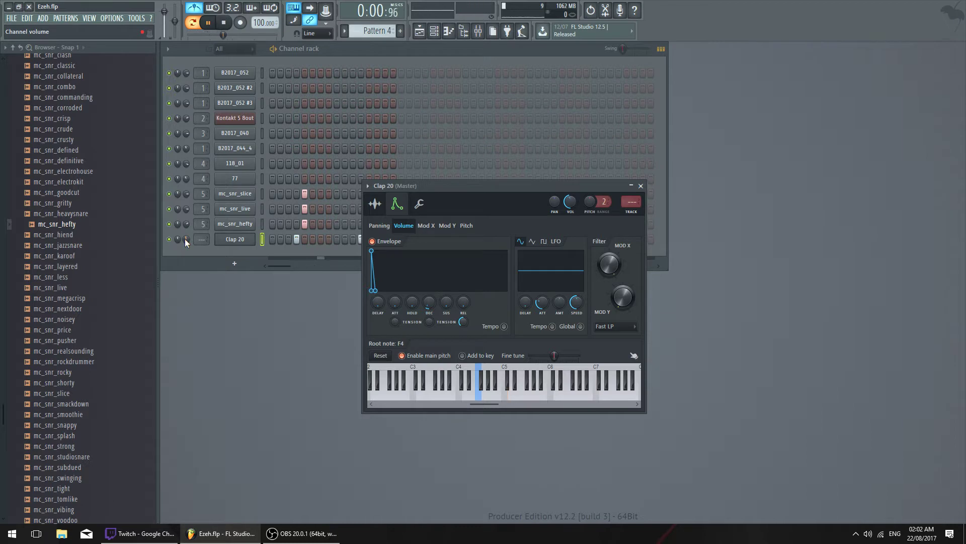
pyautogui.moveTo(185, 239); pyautogui.dragTo(186, 243)
pyautogui.press('space')
pyautogui.click(243, 240)
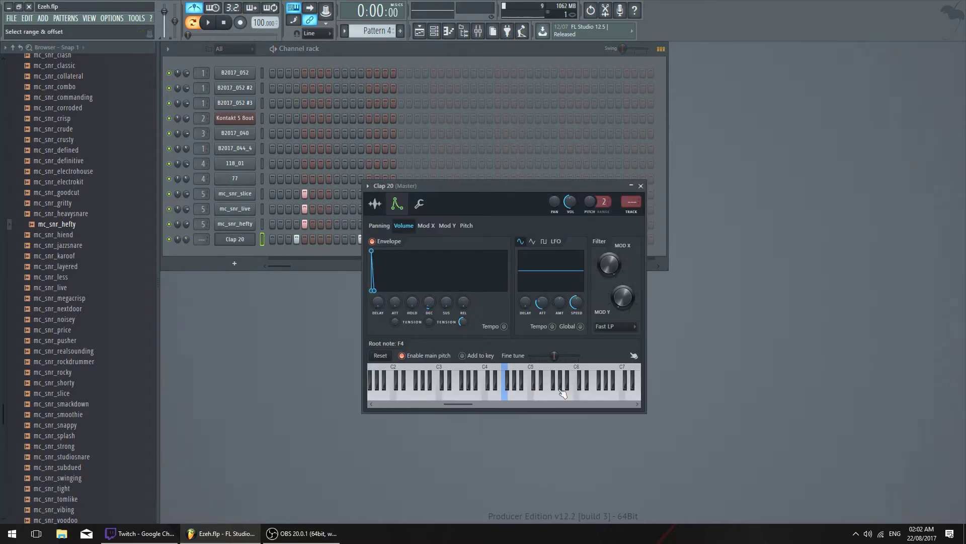
pyautogui.moveTo(185, 239); pyautogui.dragTo(185, 257)
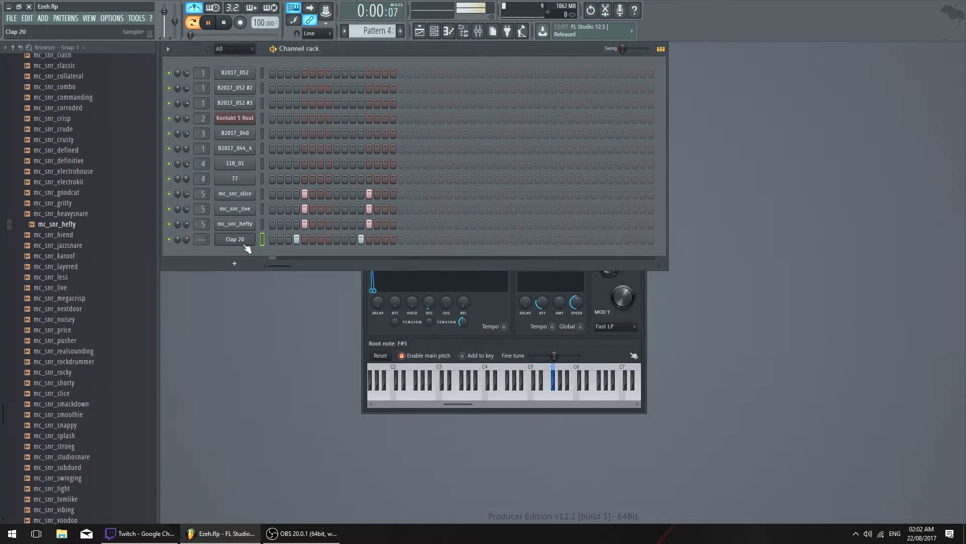
# Nudge all Clap 20 notes slightly earlier in the piano roll and play the pattern
pyautogui.rightClick(244, 243)
pyautogui.click(277, 238)
pyautogui.press('space')
pyautogui.hotkey('ctrl', 'a')
pyautogui.moveTo(405, 180); pyautogui.dragTo(402, 180)
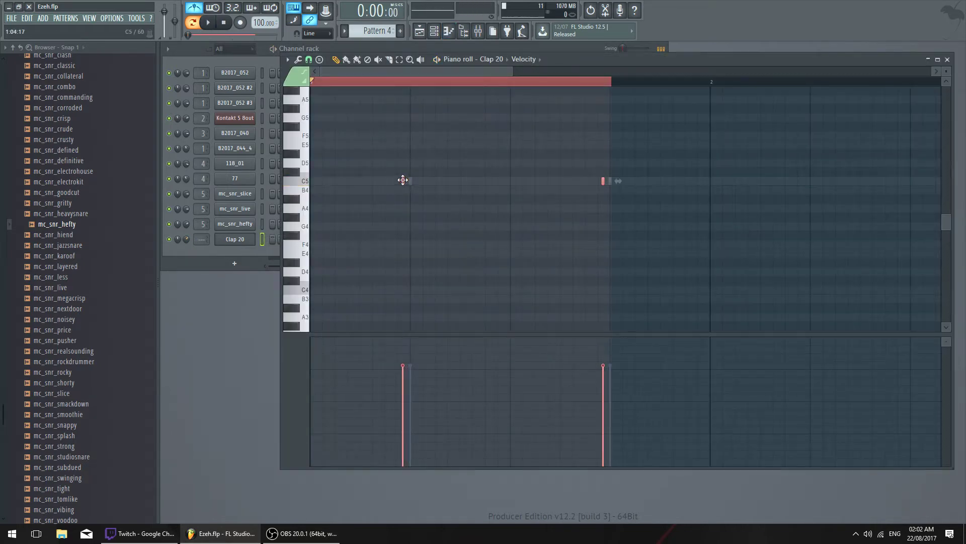
pyautogui.press('space')
pyautogui.press('F7')
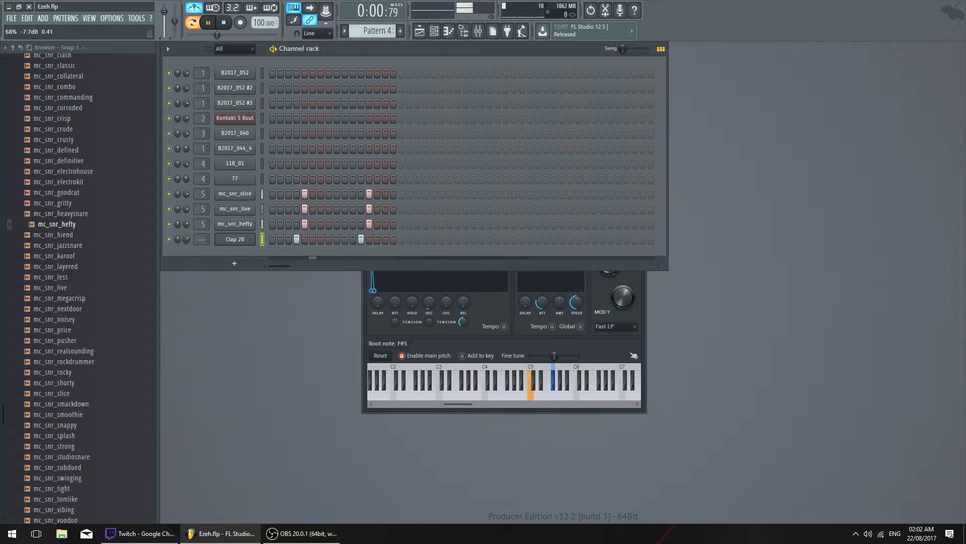
# Move both Clap 20 notes closer to the snare hits in the piano roll, just ahead of them, and deselect them
pyautogui.rightClick(249, 239)
pyautogui.click(272, 236)
pyautogui.press('space')
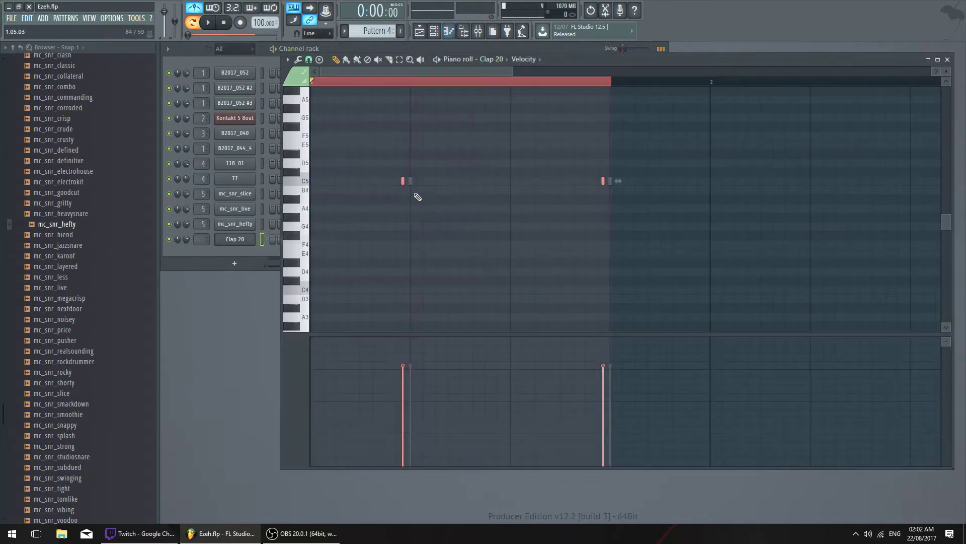
pyautogui.moveTo(402, 181); pyautogui.dragTo(408, 182)
pyautogui.press('space')
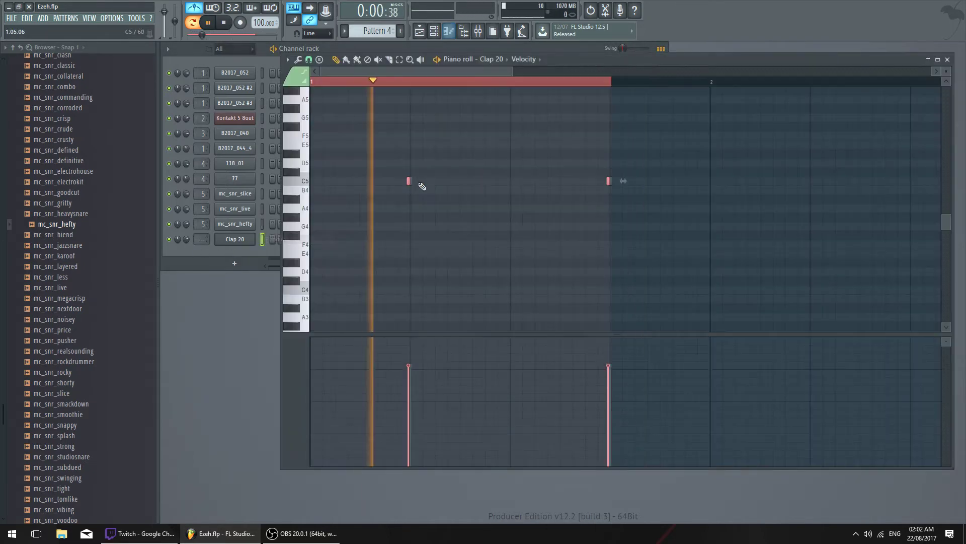
pyautogui.moveTo(409, 182); pyautogui.dragTo(407, 181)
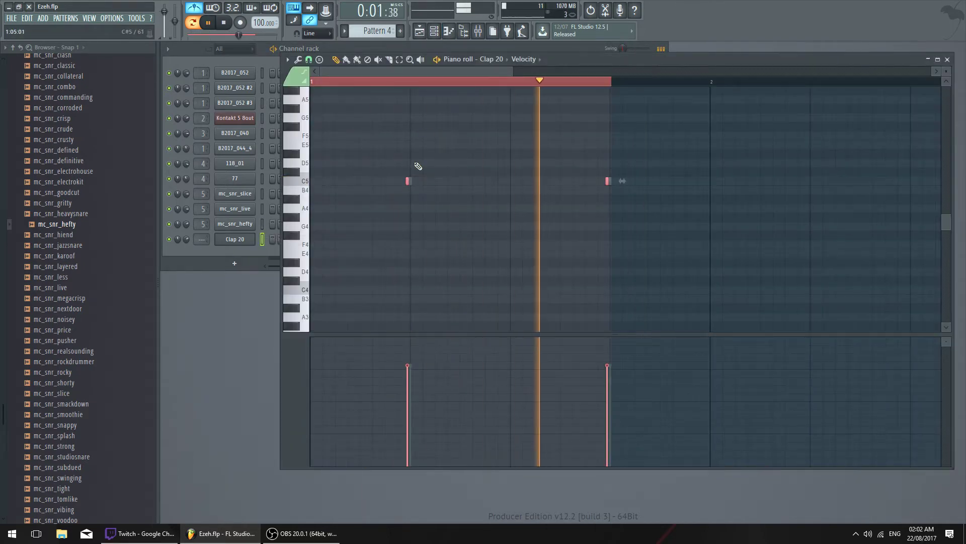
pyautogui.hotkey('ctrl', 'd')
pyautogui.keyDown('ctrl'); pyautogui.click(441, 82); pyautogui.keyUp('ctrl')
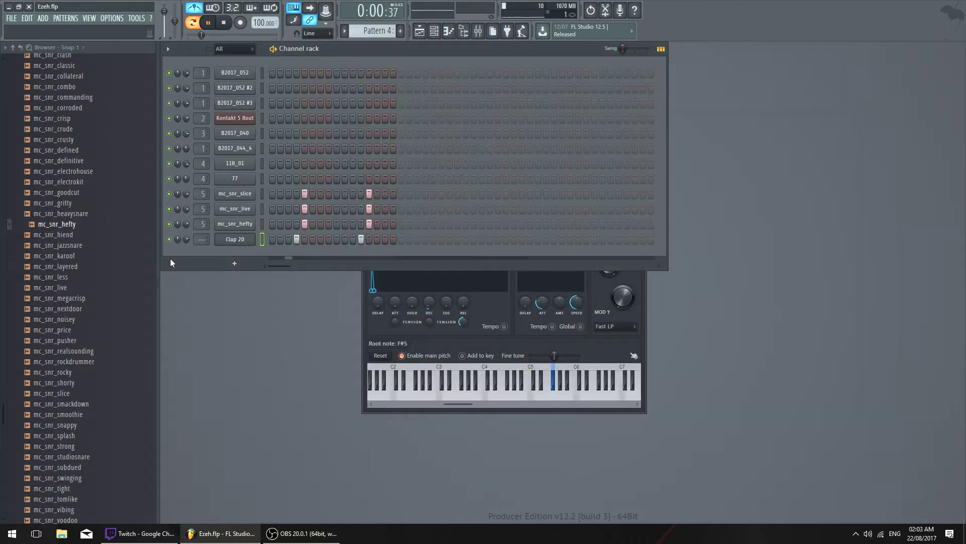
# Set the root note of the mc_snr_hefty channel to G4
pyautogui.click(224, 225)
pyautogui.press('space')
pyautogui.click(227, 225)
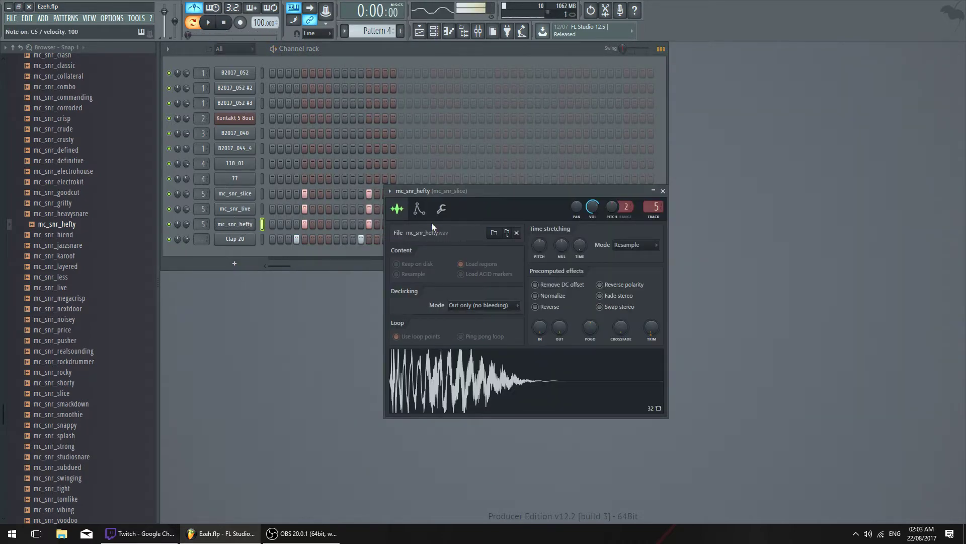
pyautogui.click(419, 208)
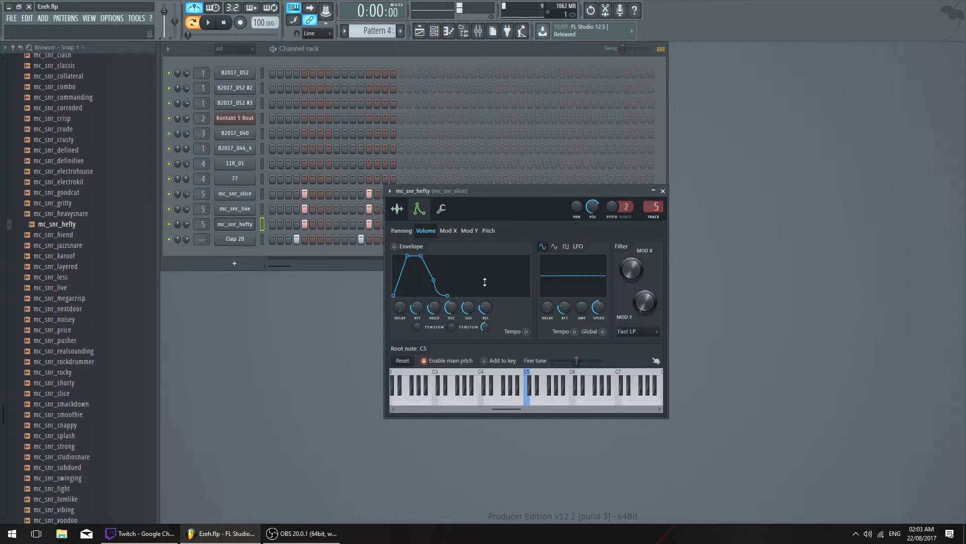
pyautogui.rightClick(508, 399)
# Audition the three snare channels and lower the mc_snr_hefty channel volume to 75% during playback
pyautogui.click(235, 208)
pyautogui.click(242, 194)
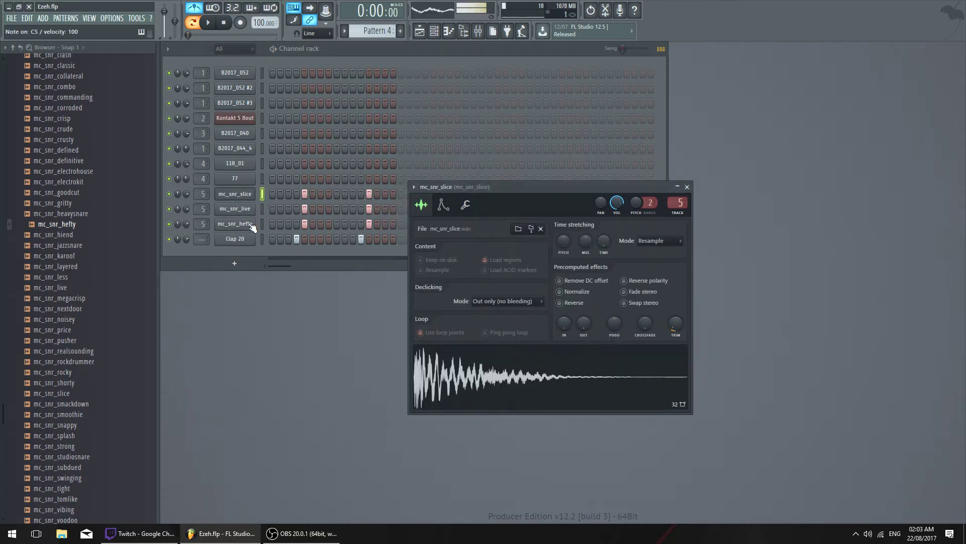
pyautogui.click(244, 224)
pyautogui.press('space')
pyautogui.moveTo(187, 224); pyautogui.dragTo(186, 227)
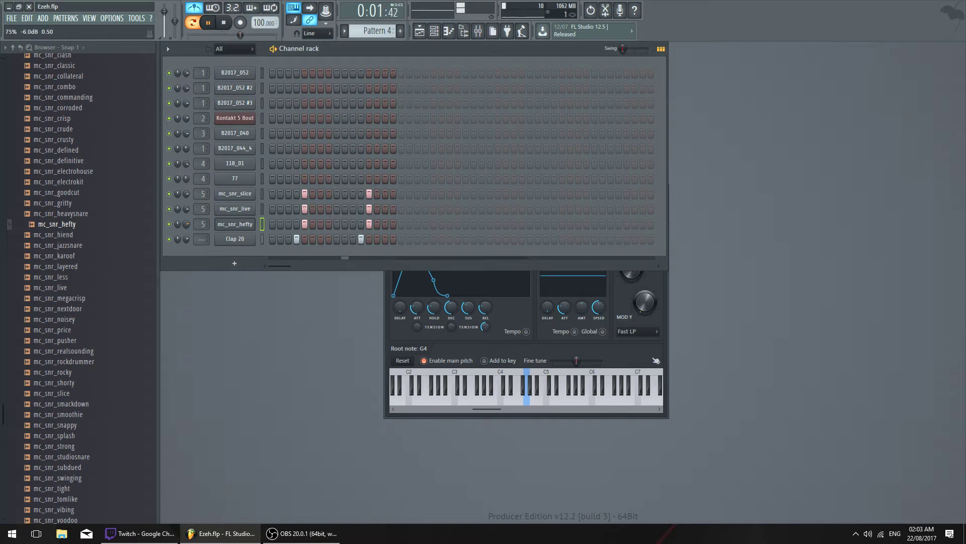
# Try A4 and G#4 as the root note of mc_snr_hefty, restore G4 and close its settings
pyautogui.rightClick(535, 393)
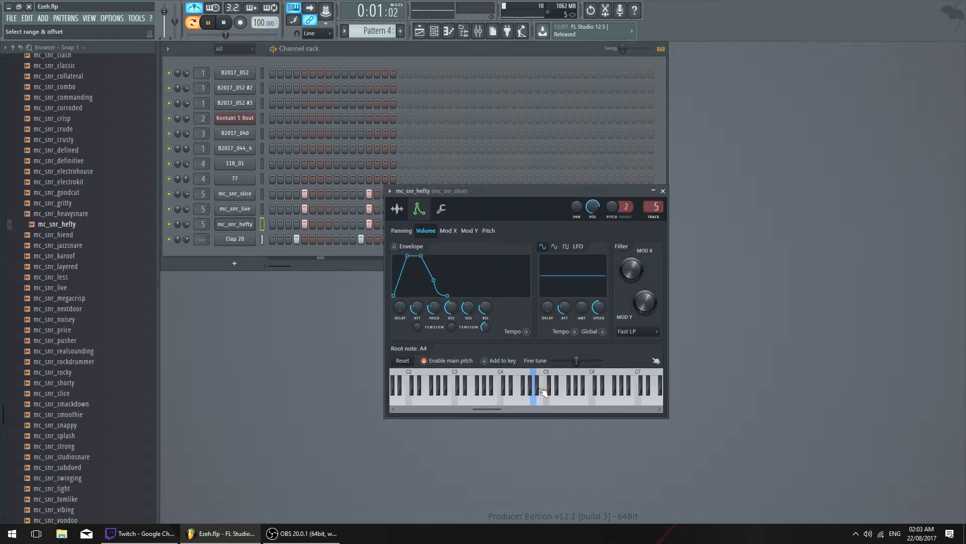
pyautogui.rightClick(534, 387)
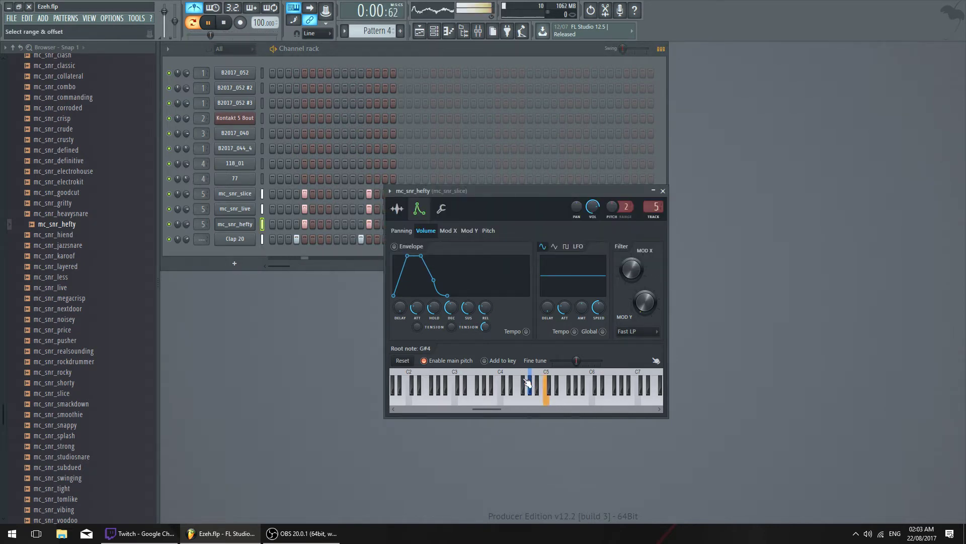
pyautogui.rightClick(527, 397)
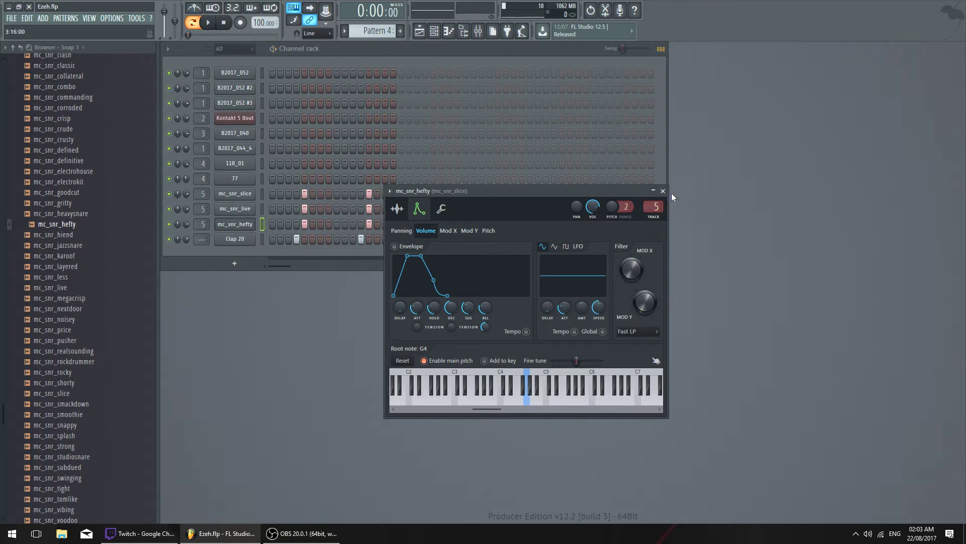
pyautogui.click(662, 190)
# Rename the mc_snr_slice mixer track to Snare and solo it
pyautogui.click(478, 30)
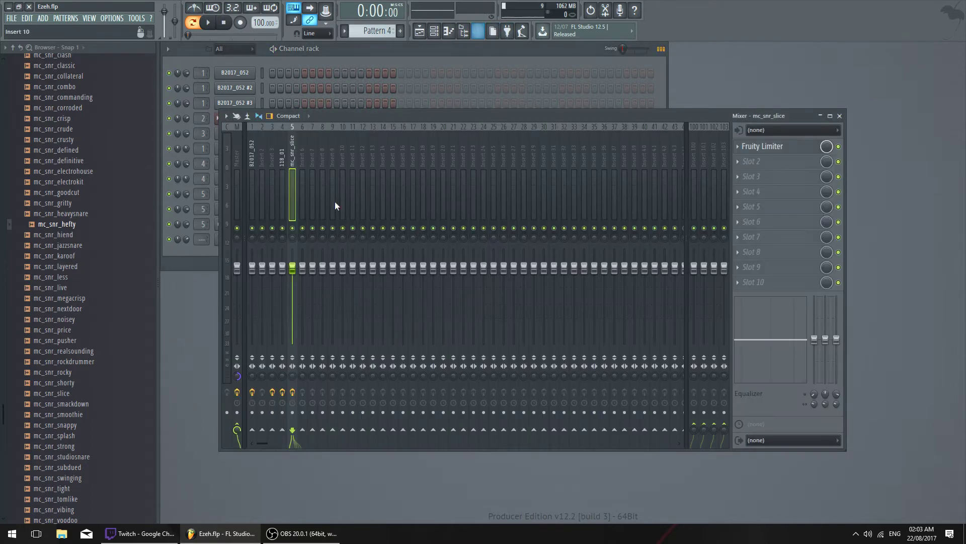
pyautogui.rightClick(297, 160)
pyautogui.click(377, 137)
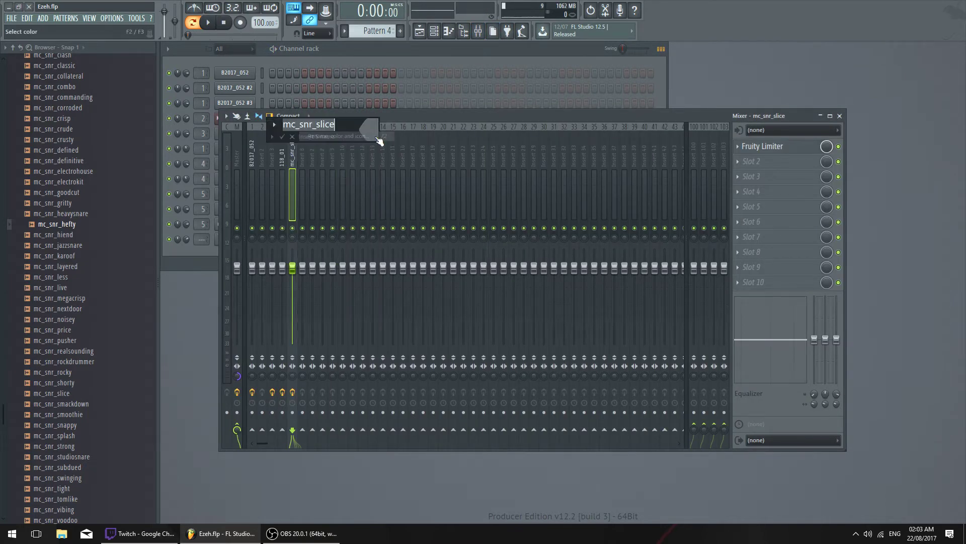
pyautogui.write('Snare')
pyautogui.press('Return')
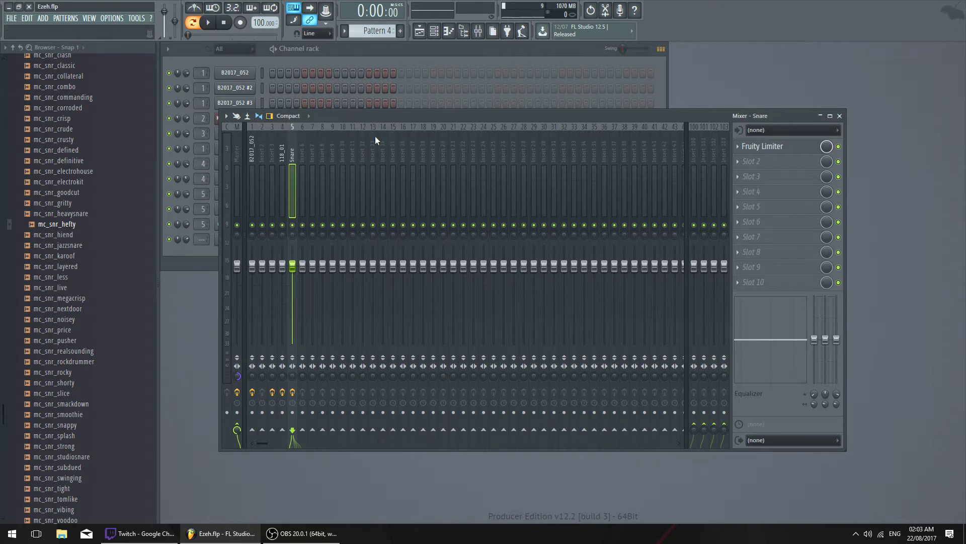
pyautogui.moveTo(422, 119); pyautogui.dragTo(458, 195)
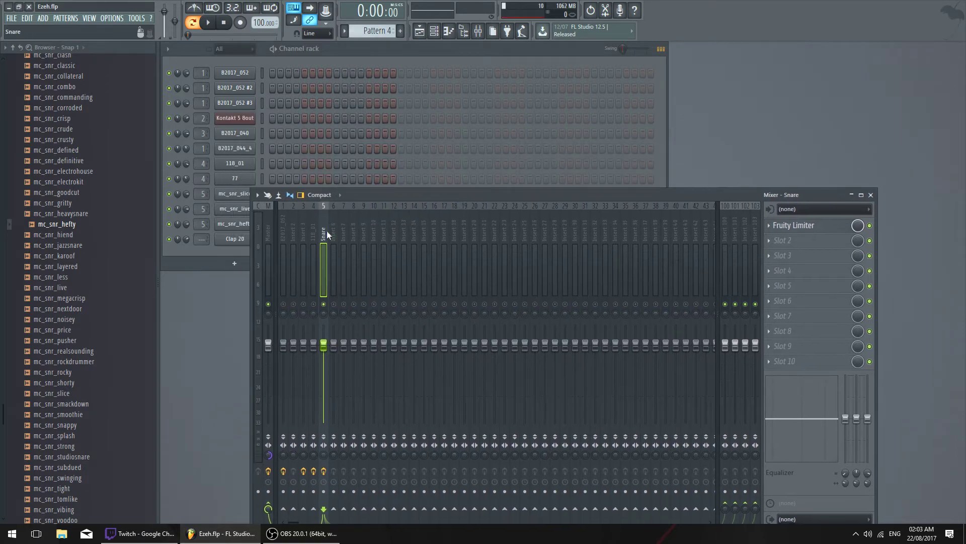
# Add ValhallaVintageVerb to effect slot 2 of the Snare mixer track and load its Fat Snare Room preset
pyautogui.click(763, 244)
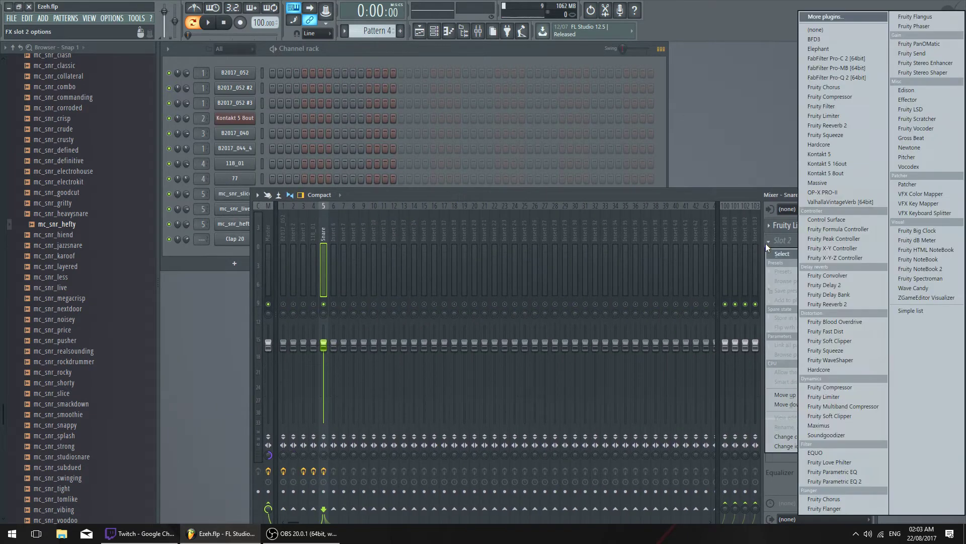
pyautogui.click(883, 203)
pyautogui.moveTo(468, 160); pyautogui.dragTo(346, 108)
pyautogui.click(481, 290)
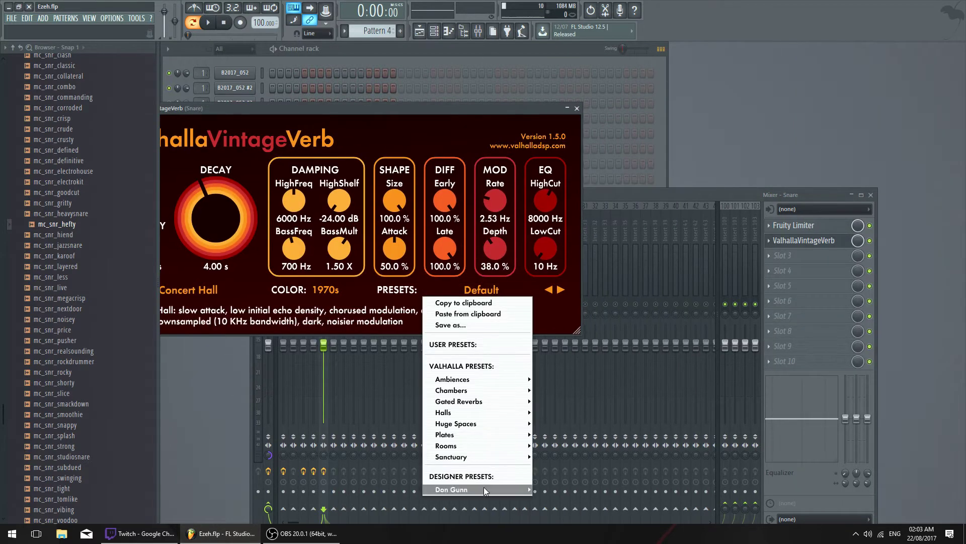
pyautogui.moveTo(507, 441)
pyautogui.click(608, 380)
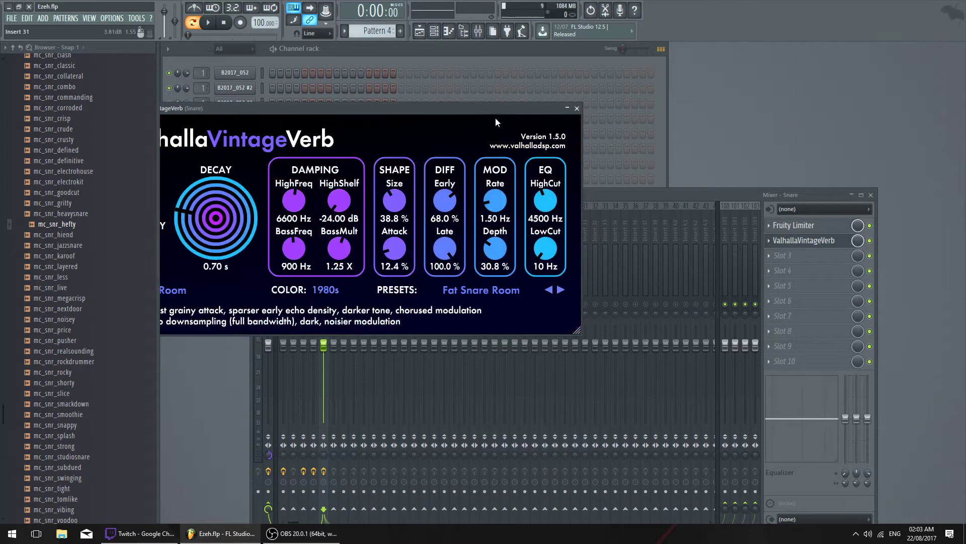
# Set the Snare track's ValhallaVintageVerb mix to 4.4% and decay to 1.19 s while auditioning, and close the reverb and mixer
pyautogui.press('space')
pyautogui.moveTo(485, 106); pyautogui.dragTo(592, 145)
pyautogui.press('space')
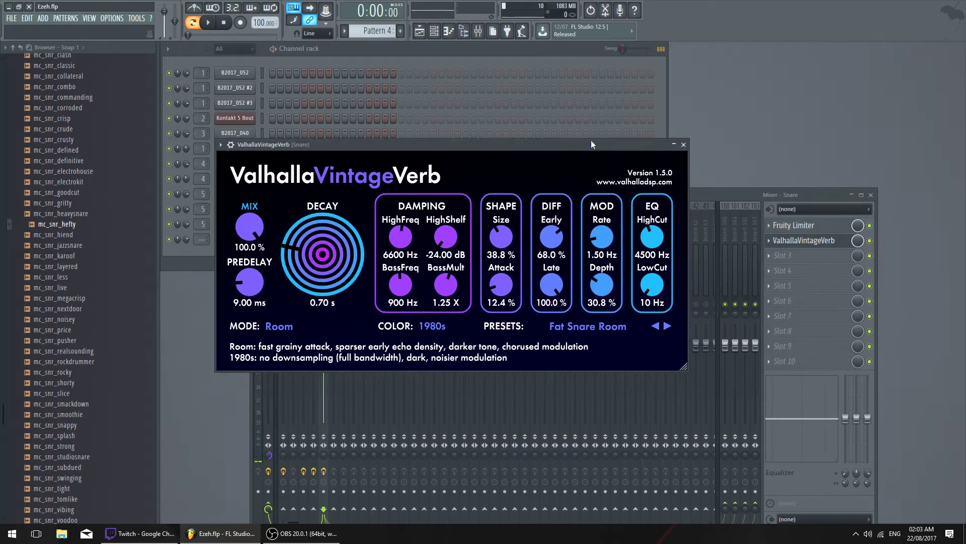
pyautogui.moveTo(262, 230); pyautogui.dragTo(275, 332)
pyautogui.moveTo(352, 145); pyautogui.dragTo(405, 161)
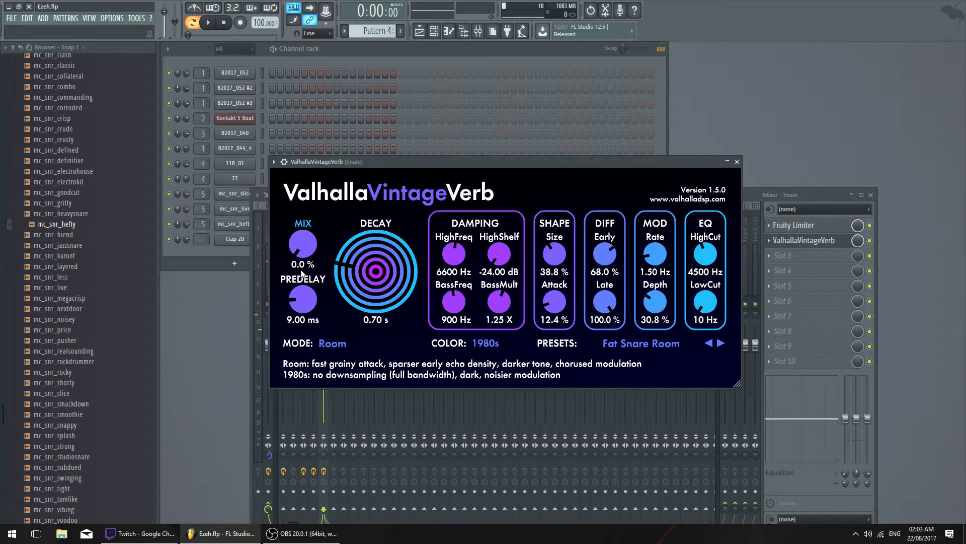
pyautogui.press('space')
pyautogui.press('space')
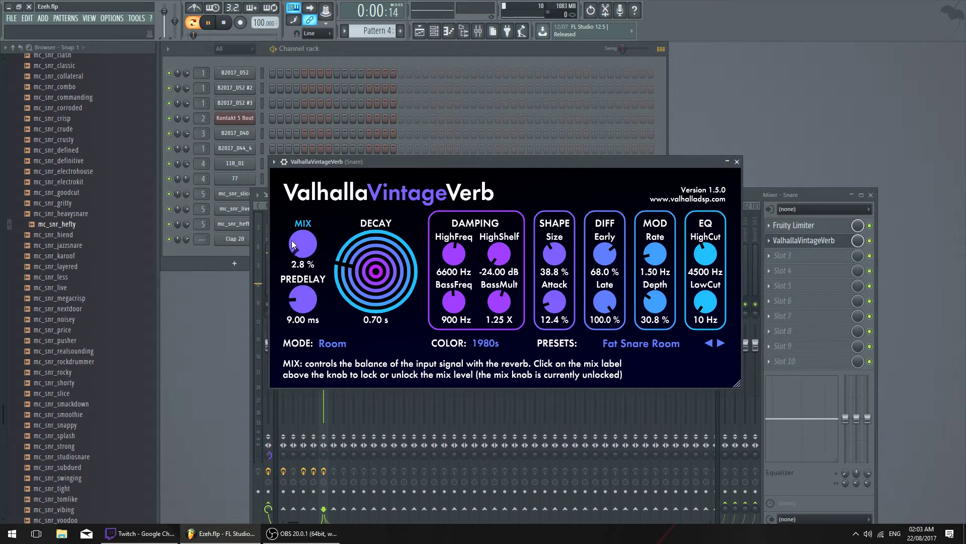
pyautogui.moveTo(292, 245)
pyautogui.mouseDown()
pyautogui.moveTo(339, 248)
pyautogui.moveTo(311, 248)
pyautogui.mouseUp()
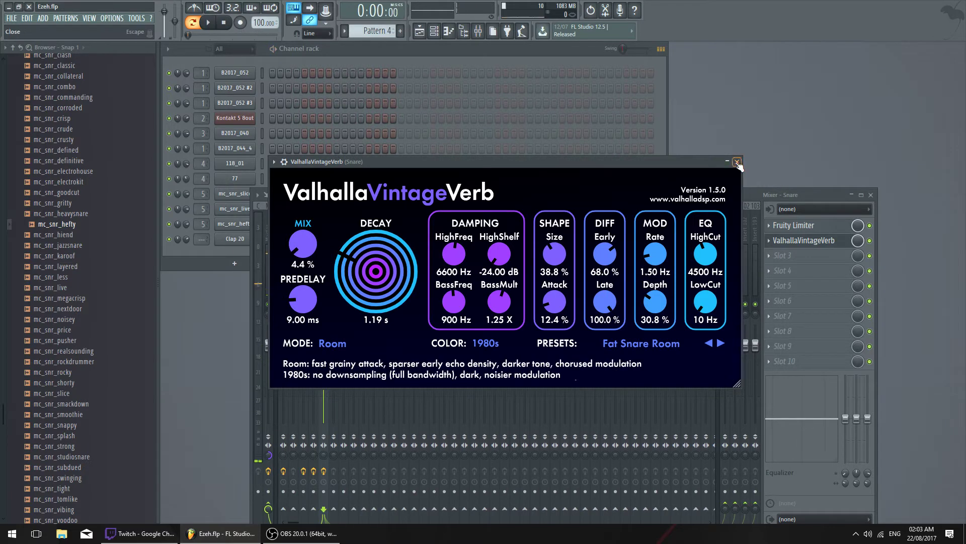
pyautogui.click(737, 161)
pyautogui.press('space')
pyautogui.click(872, 195)
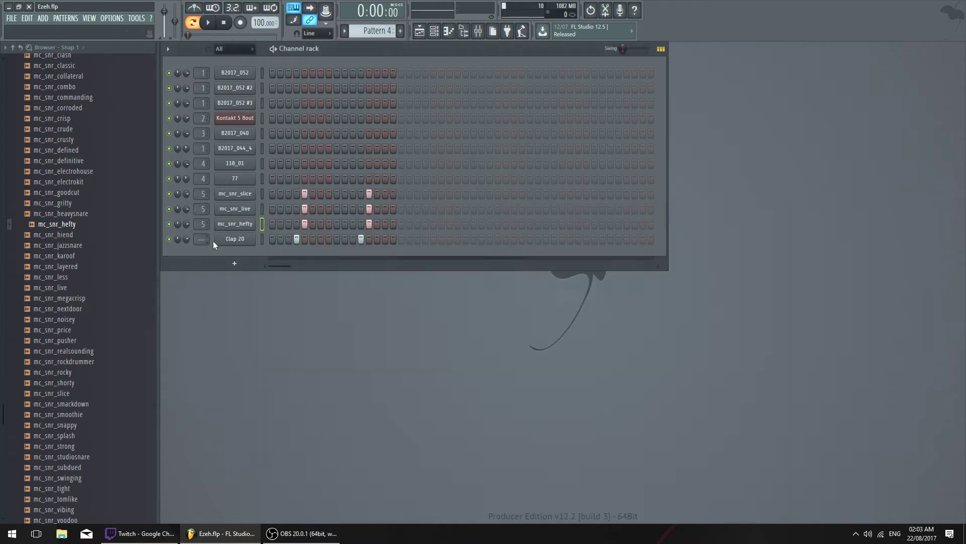
# Mute the Clap 20 channel and audition the mc_snr_live sample
pyautogui.click(170, 240)
pyautogui.click(245, 208)
pyautogui.press('q')
pyautogui.press('q')
# Set the root note of mc_snr_slice to G#4 and its channel volume to 90%
pyautogui.click(243, 198)
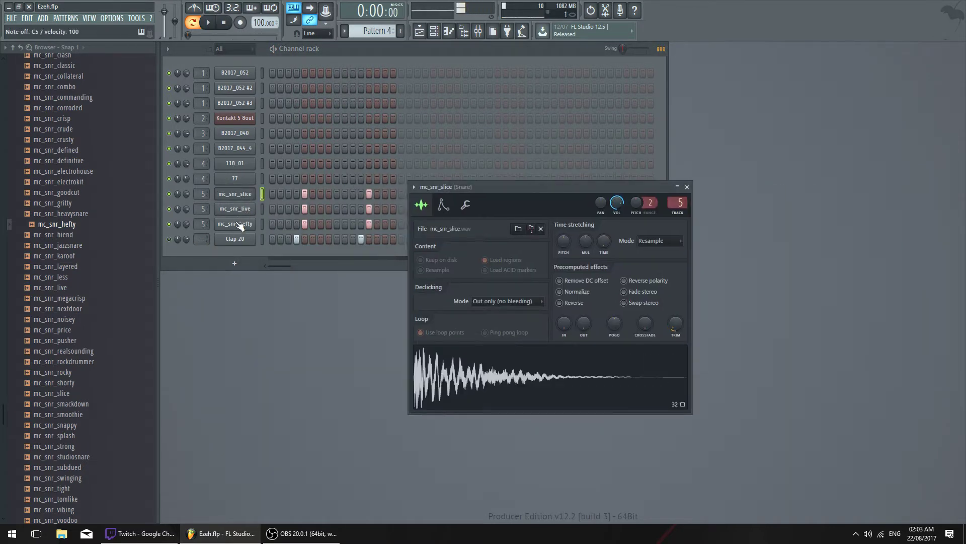
pyautogui.click(443, 204)
pyautogui.rightClick(535, 383)
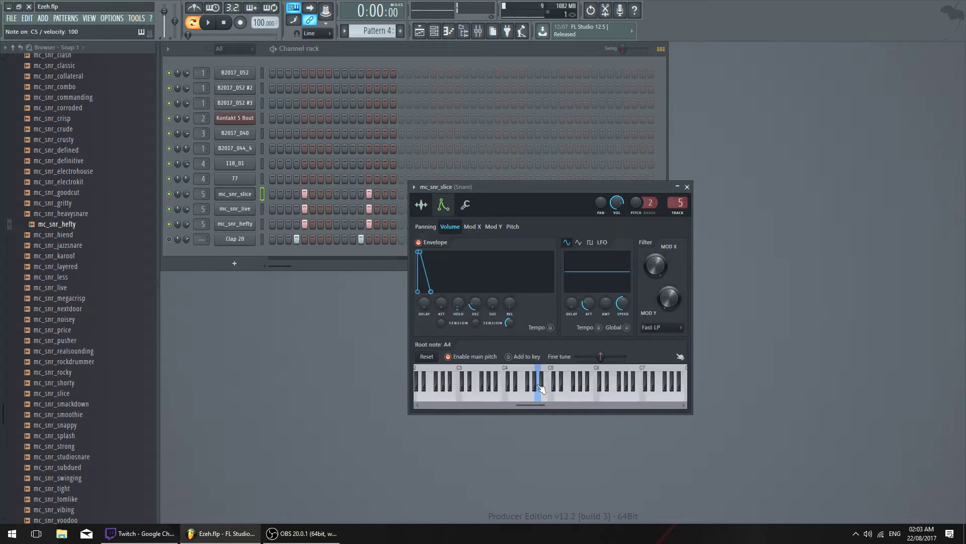
pyautogui.press('space')
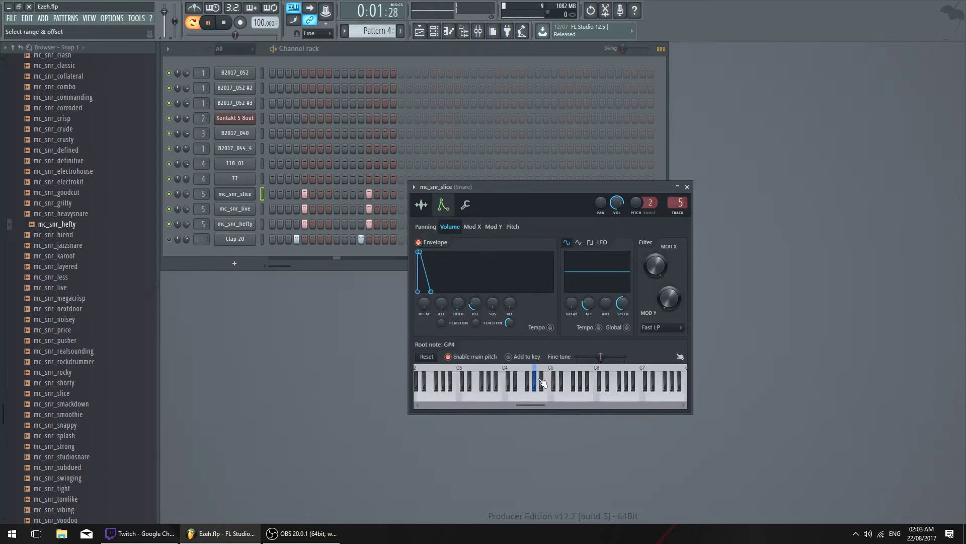
pyautogui.click(687, 187)
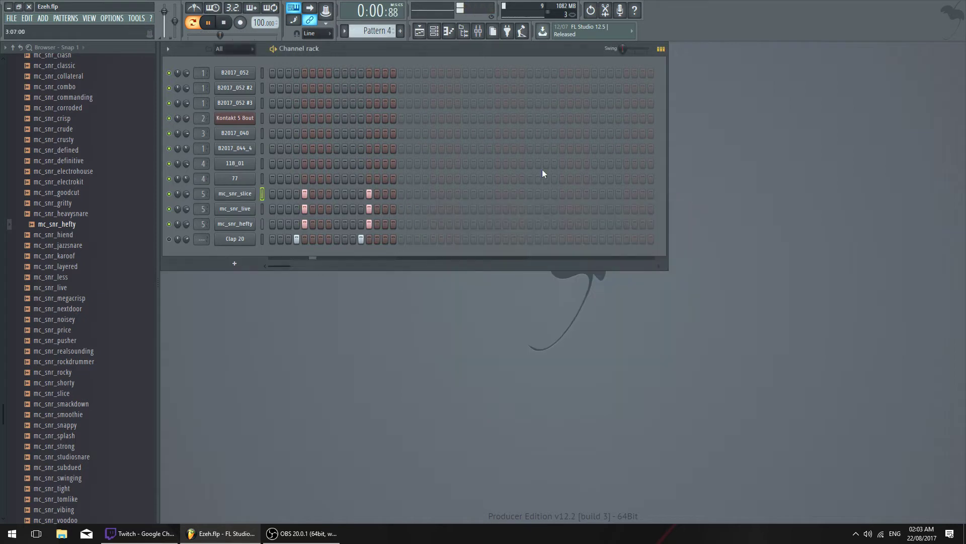
pyautogui.press('space')
pyautogui.moveTo(189, 192); pyautogui.dragTo(189, 187)
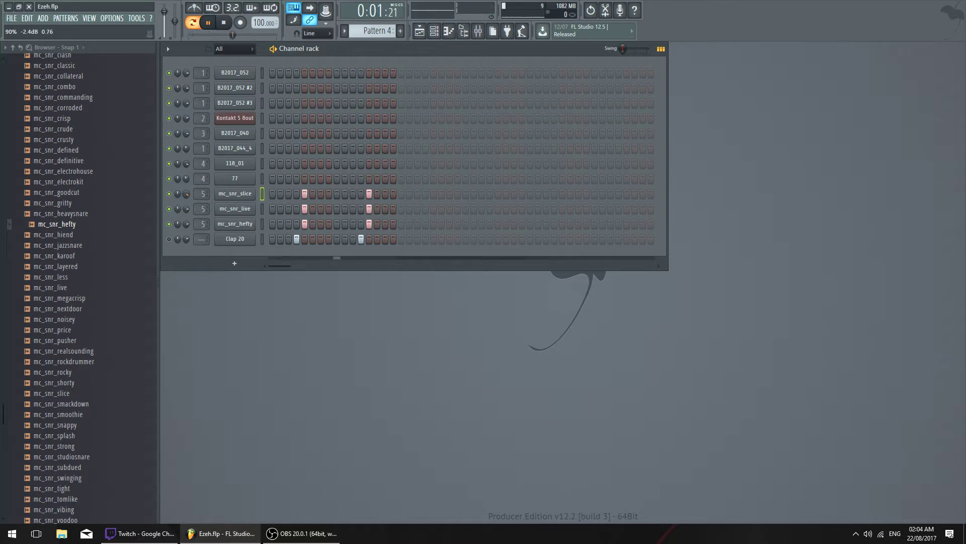
# Open mc_snr_slice in the piano roll, shift both of its notes slightly later during playback and clear the selection
pyautogui.rightClick(245, 196)
pyautogui.click(271, 192)
pyautogui.hotkey('ctrl', 'a')
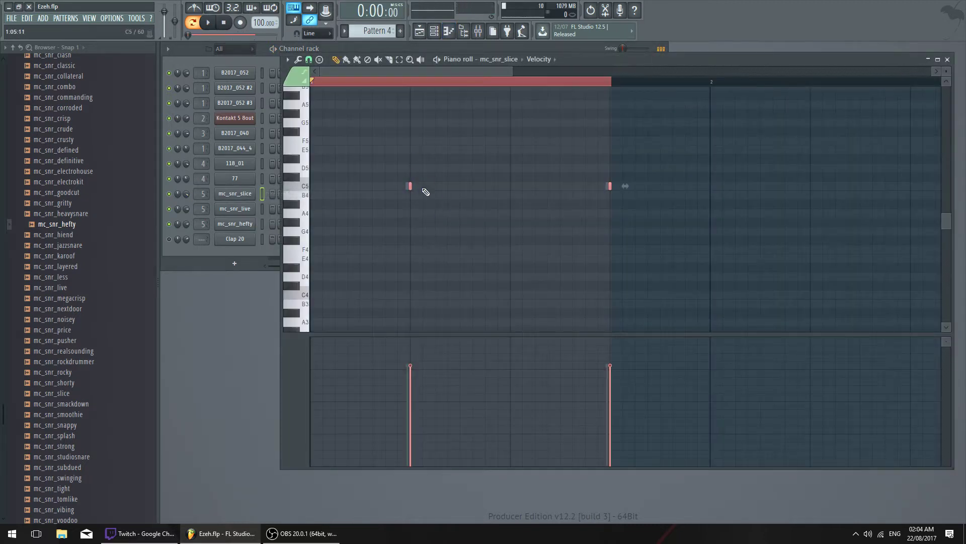
pyautogui.moveTo(409, 185); pyautogui.dragTo(412, 185)
pyautogui.press('space')
pyautogui.scroll(2, 411, 185)
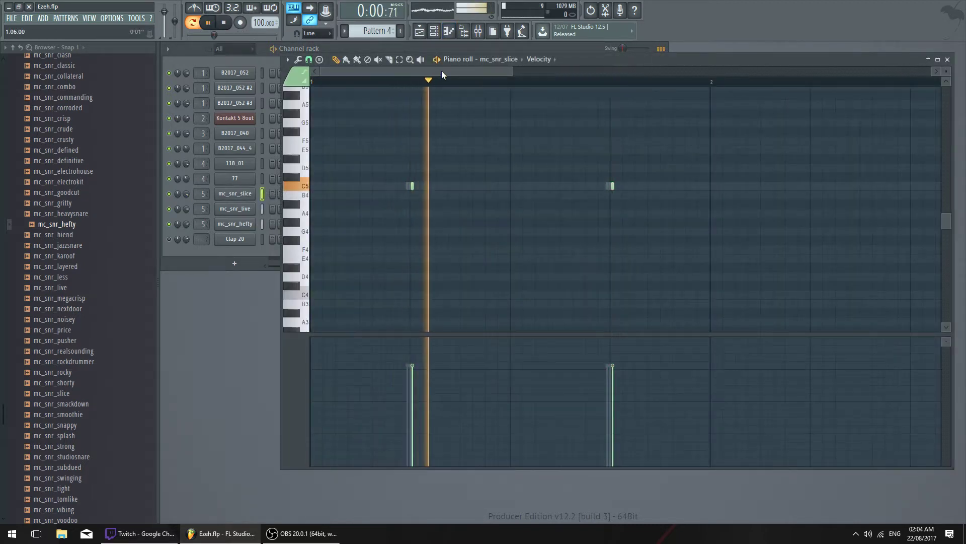
pyautogui.moveTo(469, 186); pyautogui.dragTo(472, 187)
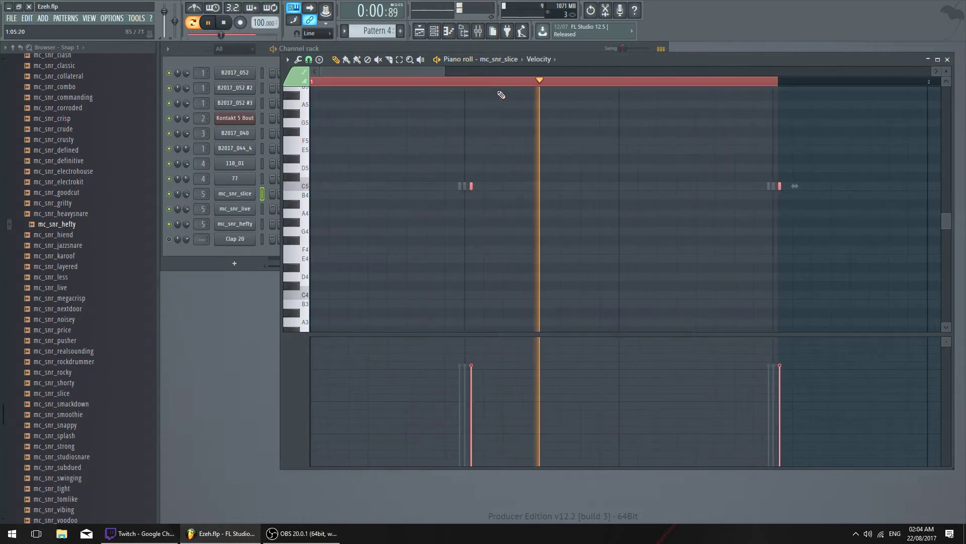
pyautogui.keyDown('ctrl'); pyautogui.click(500, 95); pyautogui.keyUp('ctrl')
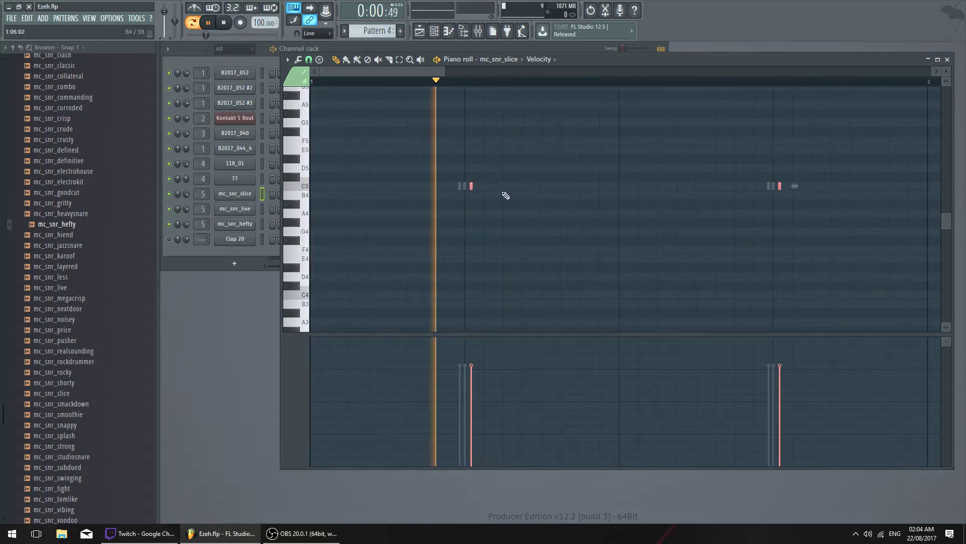
# Nudge both mc_snr_slice notes earlier to just after the beat while auditioning, and close the piano roll
pyautogui.press('space')
pyautogui.hotkey('ctrl', 'a')
pyautogui.moveTo(471, 184); pyautogui.dragTo(473, 182)
pyautogui.press('space')
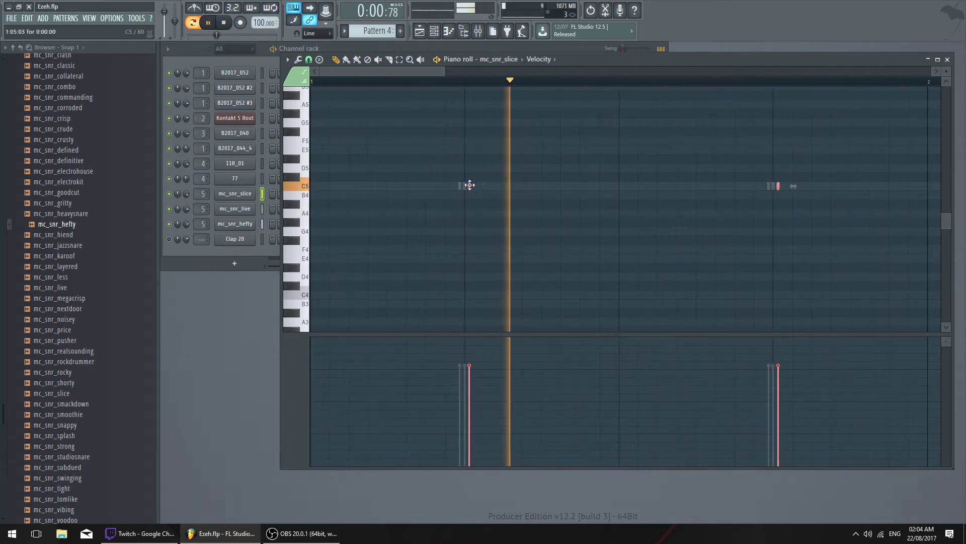
pyautogui.press('space')
pyautogui.moveTo(472, 184)
pyautogui.mouseDown()
pyautogui.moveTo(453, 183)
pyautogui.moveTo(464, 179)
pyautogui.mouseUp()
pyautogui.press('space')
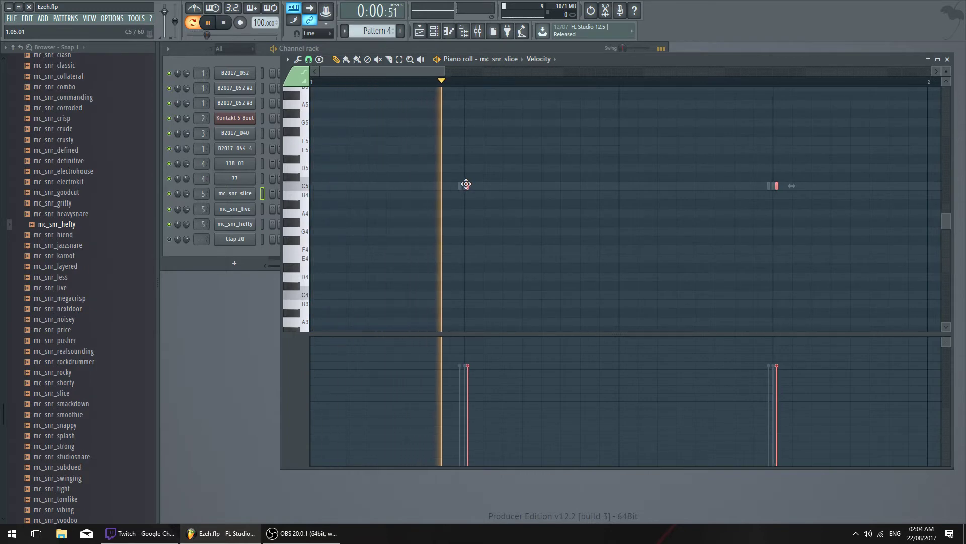
pyautogui.press('F7')
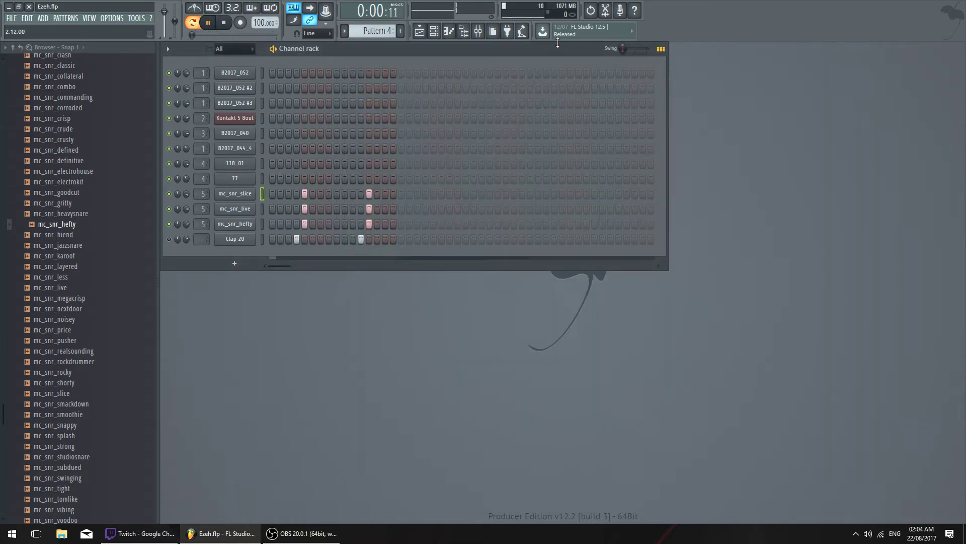
# Lower the Fruity Limiter ceiling on the Snare mixer track to -4.4 dB and close the limiter and mixer
pyautogui.click(478, 30)
pyautogui.click(816, 225)
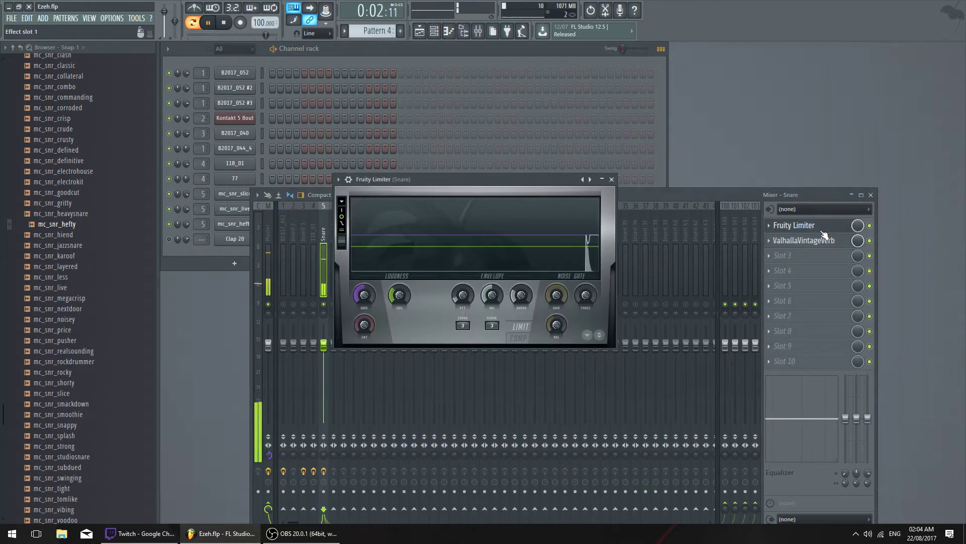
pyautogui.moveTo(399, 295); pyautogui.dragTo(399, 298)
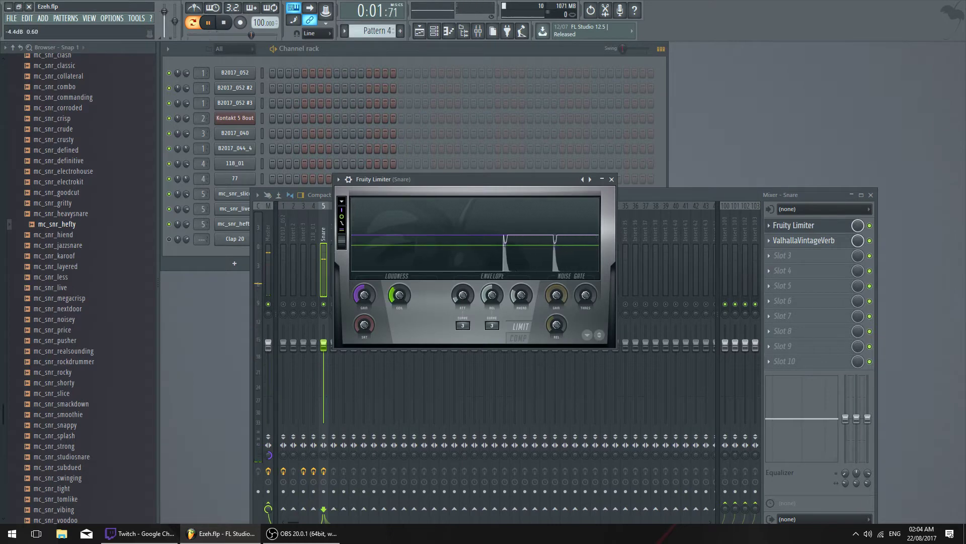
pyautogui.click(611, 179)
pyautogui.click(871, 195)
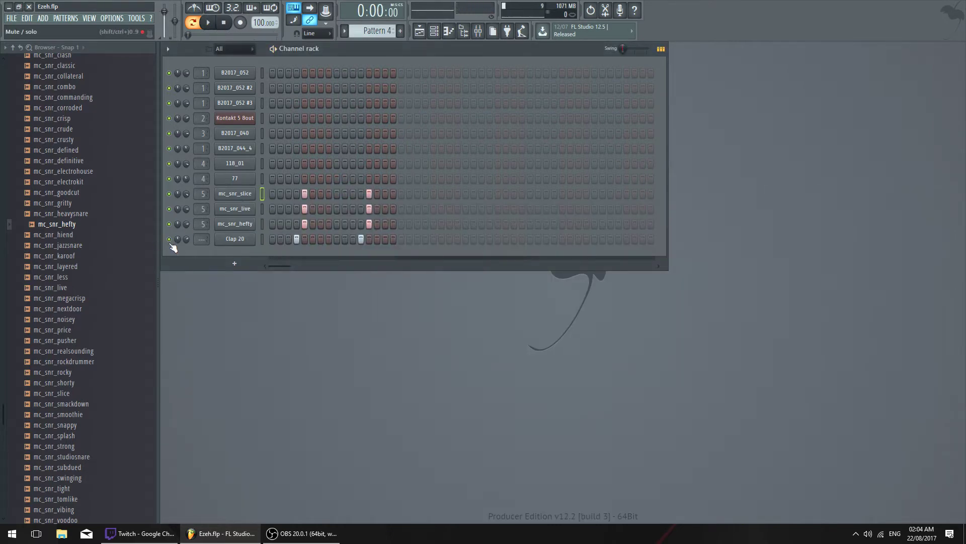
# Open the Clap 20 channel settings and turn off its volume envelope
pyautogui.click(235, 239)
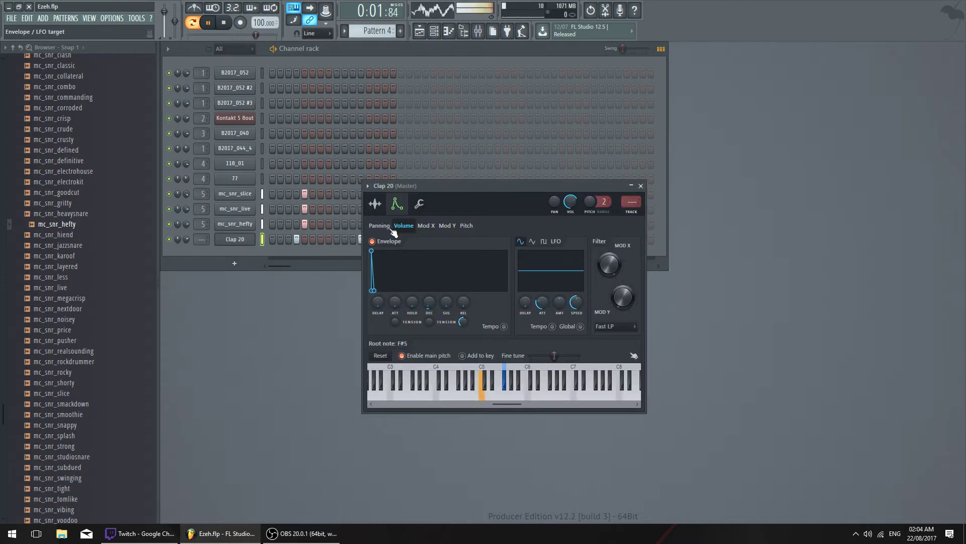
pyautogui.press('space')
# Browse to the Claps folder in Samples Percussive and replace the Clap 20 channel's sample with mc_clap_perky
pyautogui.scroll(15, 98, 171)
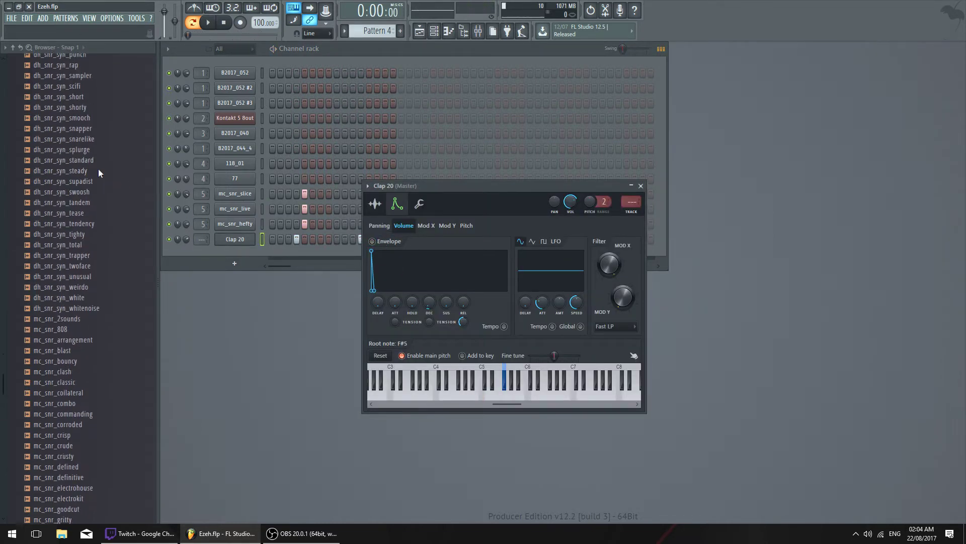
pyautogui.scroll(20, 102, 177)
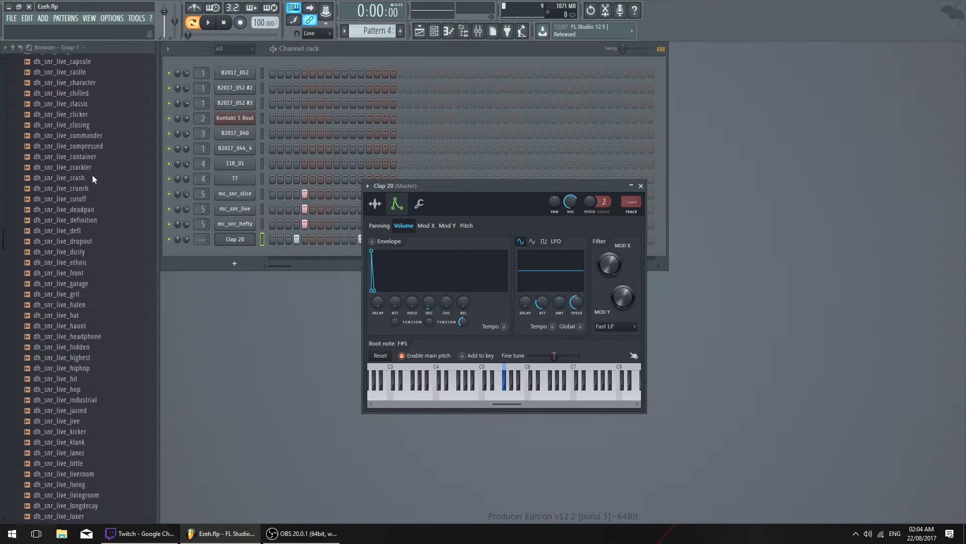
pyautogui.scroll(1, 70, 189)
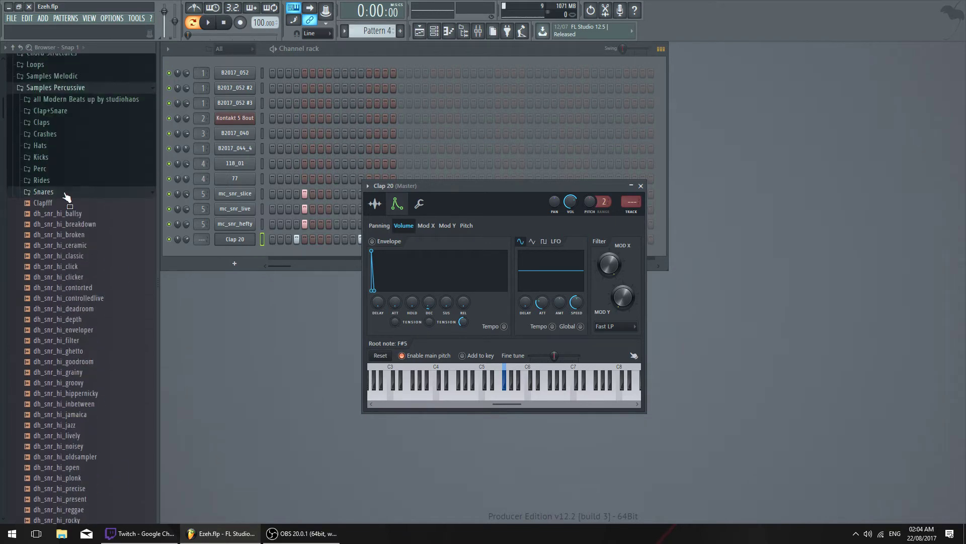
pyautogui.click(65, 195)
pyautogui.click(65, 126)
pyautogui.scroll(-7, 68, 219)
pyautogui.scroll(-2, 67, 220)
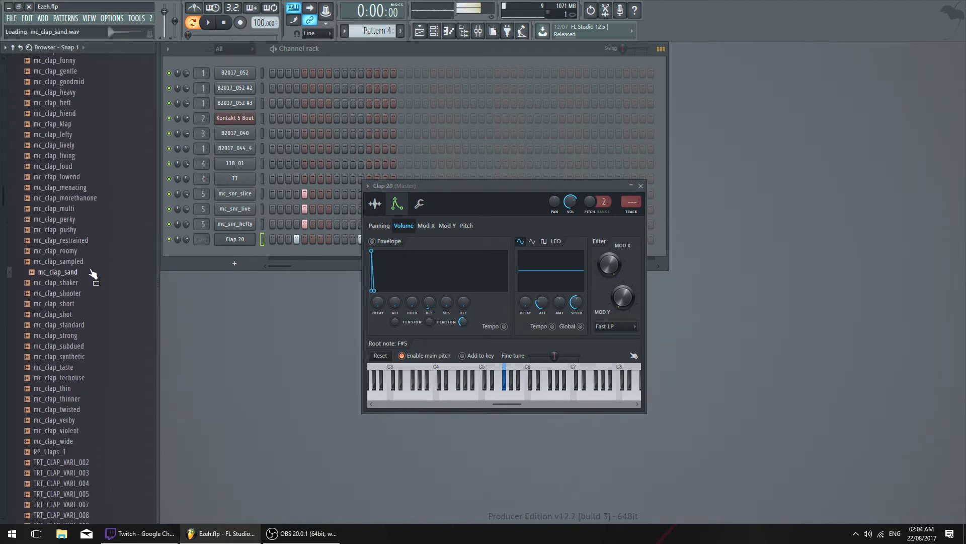
pyautogui.click(75, 220)
pyautogui.click(375, 203)
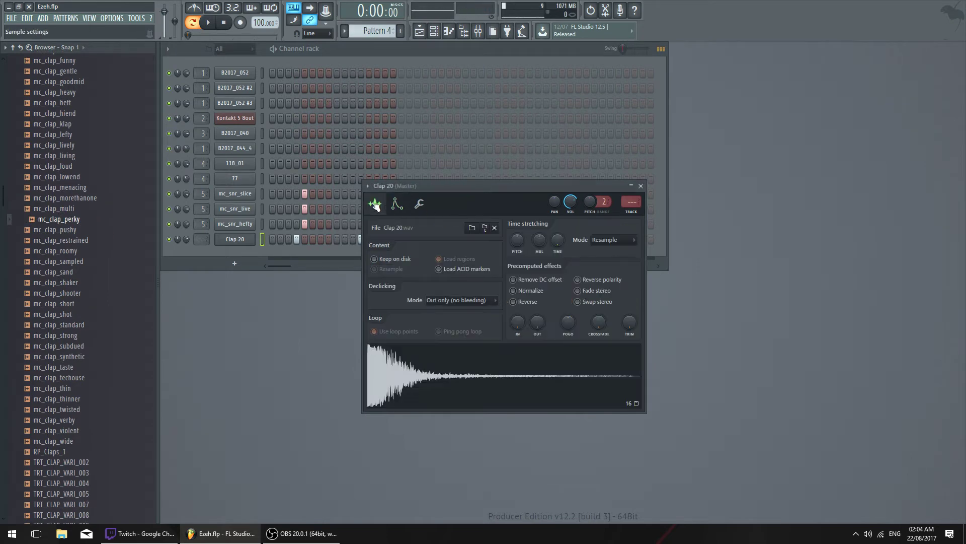
pyautogui.moveTo(63, 220); pyautogui.dragTo(525, 397)
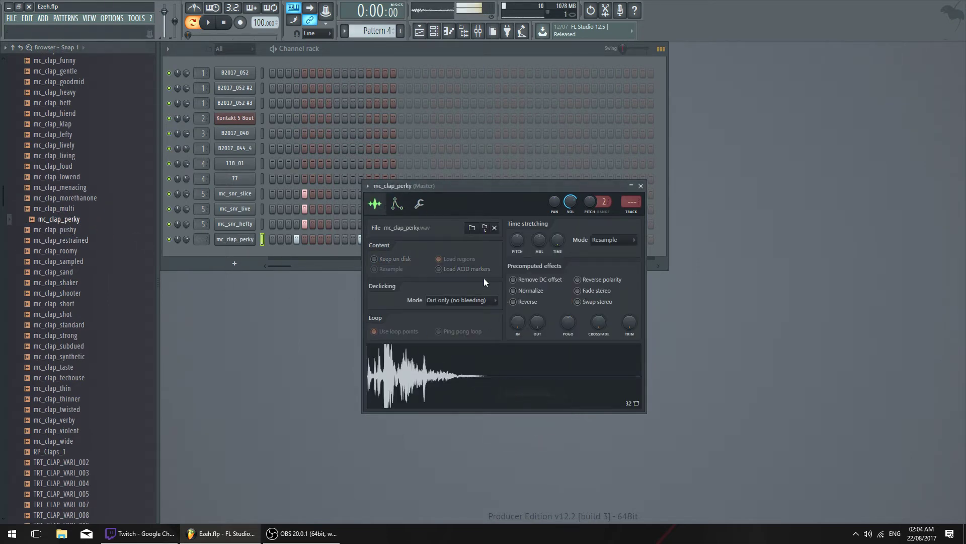
# Open mc_clap_perky in the piano roll, shift both of its notes slightly earlier during playback and close the piano roll
pyautogui.click(262, 239)
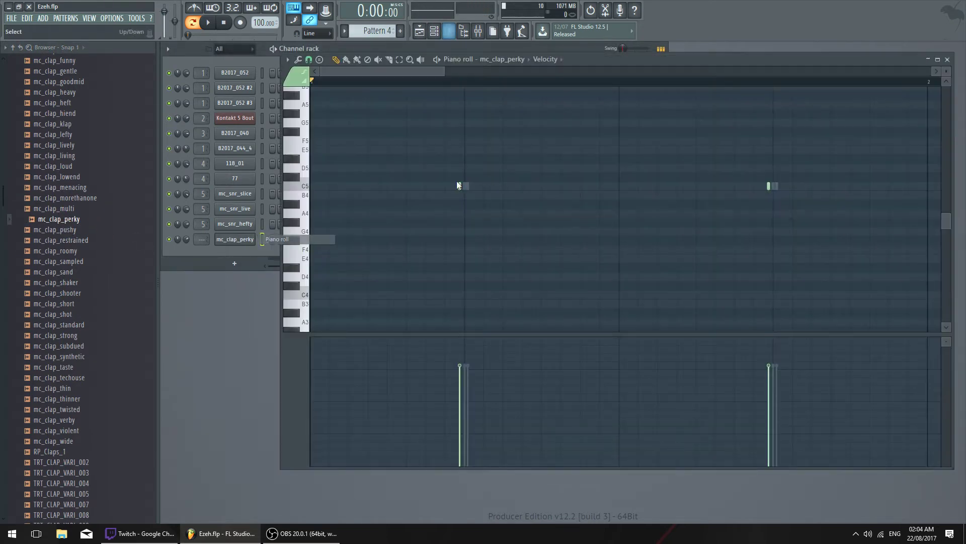
pyautogui.press('space')
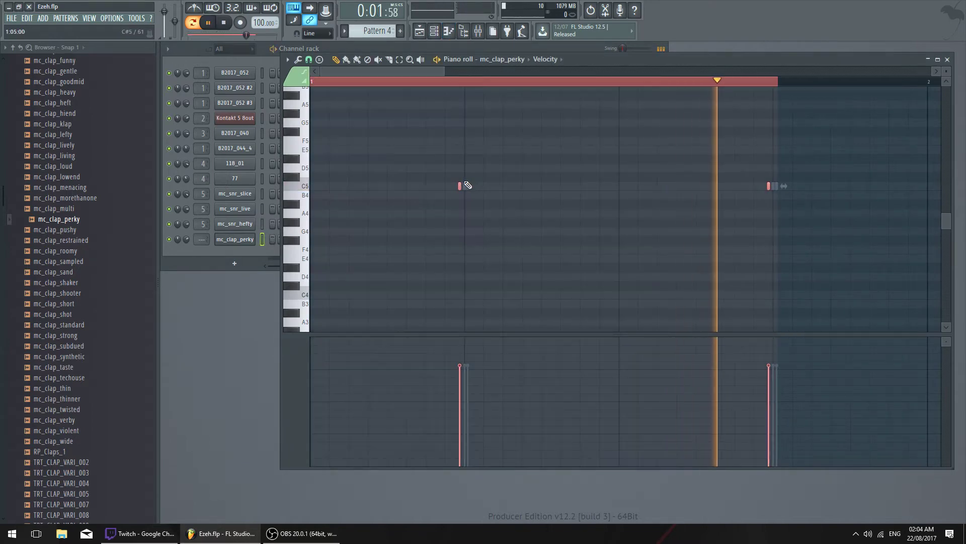
pyautogui.moveTo(459, 183); pyautogui.dragTo(456, 183)
pyautogui.hotkey('ctrl', 'd')
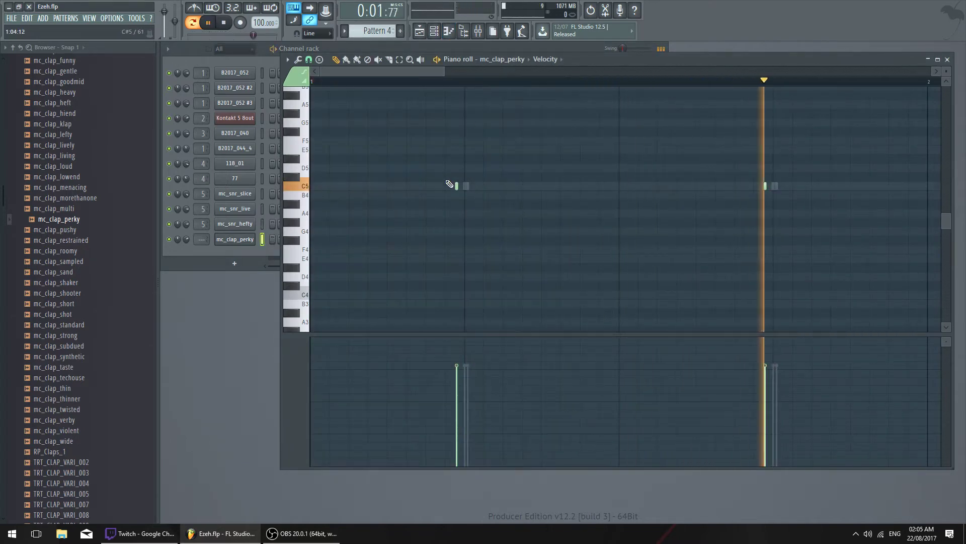
pyautogui.press('F7')
# Adjust the mc_clap_perky channel volume while auditioning the layered pattern, and close the clap's channel settings
pyautogui.moveTo(186, 238); pyautogui.dragTo(186, 246)
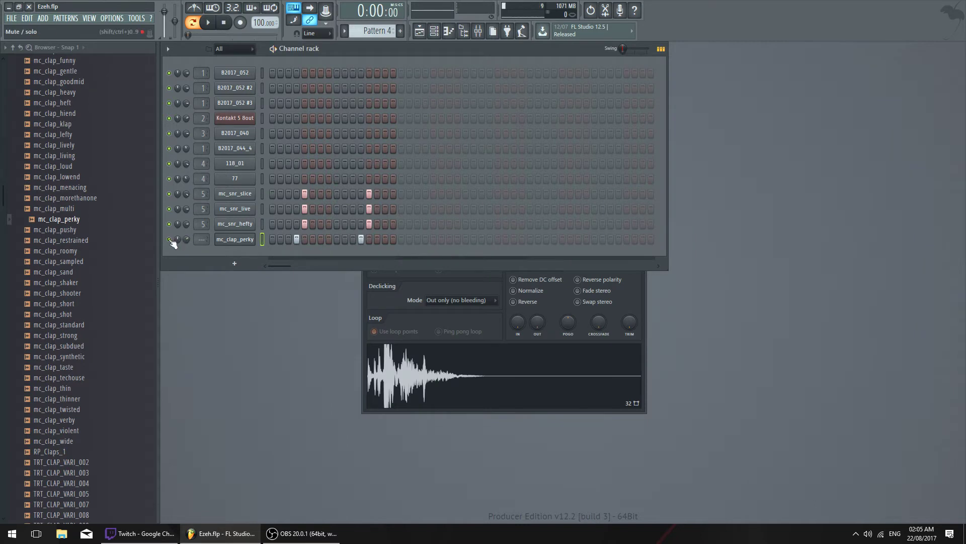
pyautogui.press('space')
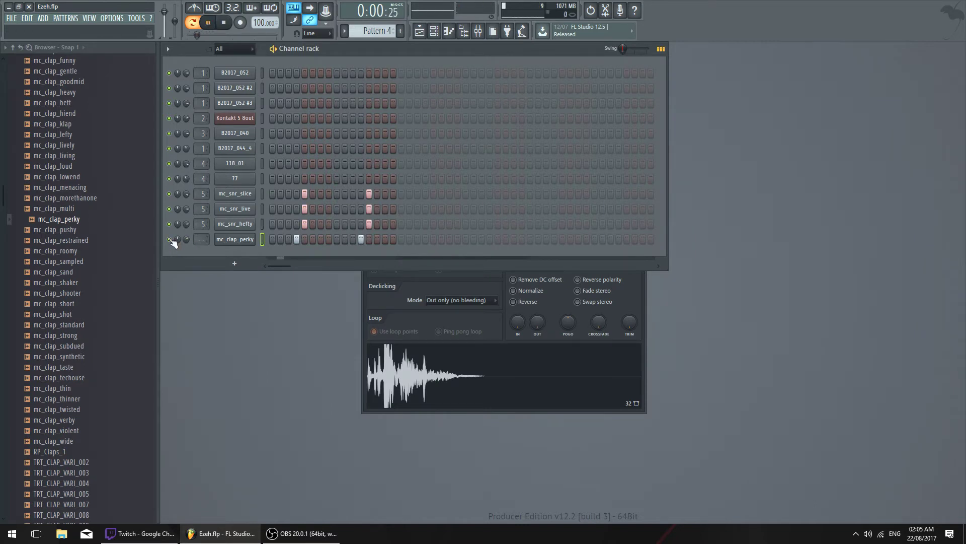
pyautogui.moveTo(189, 240); pyautogui.dragTo(188, 240)
pyautogui.click(642, 288)
pyautogui.click(639, 188)
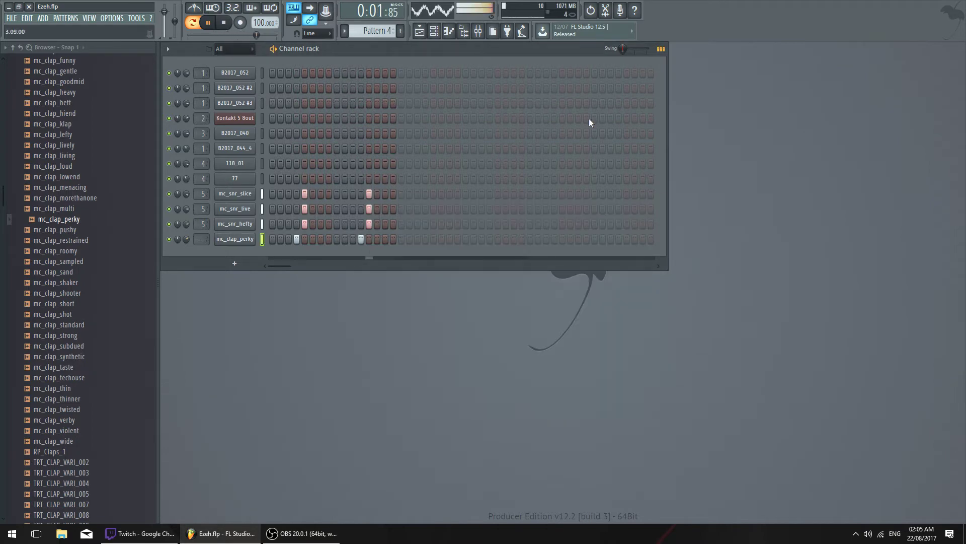
pyautogui.press('space')
# Reopen ValhallaVintageVerb on the Snare mixer track and lower its mix to 3.6%
pyautogui.click(237, 224)
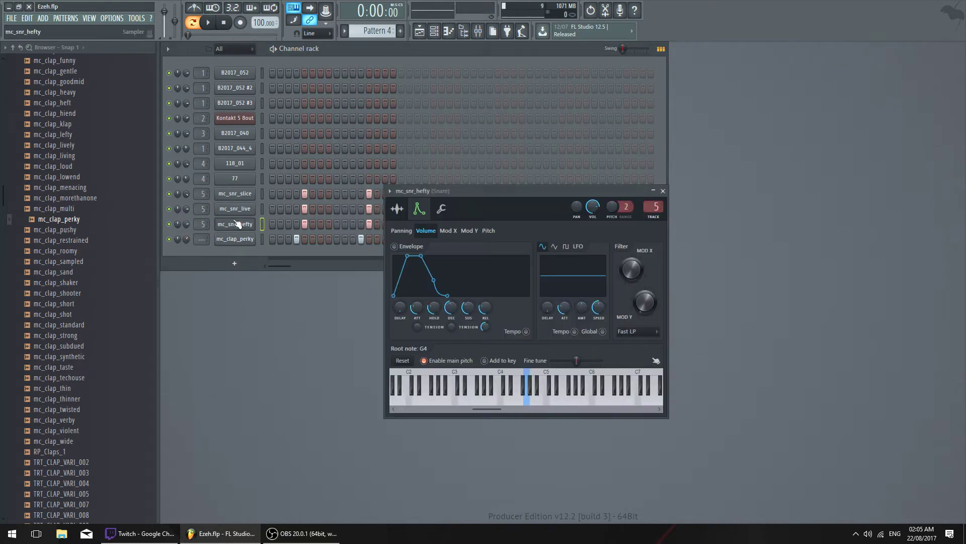
pyautogui.click(478, 32)
pyautogui.click(817, 242)
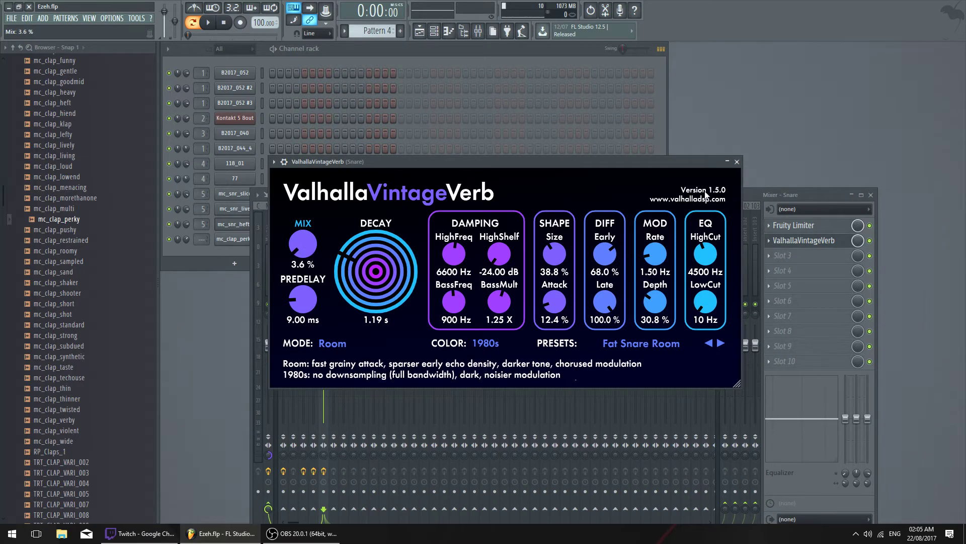
# Close the reverb and the mixer, and play back the layered snare and clap in Pattern 4
pyautogui.click(737, 162)
pyautogui.press('F9')
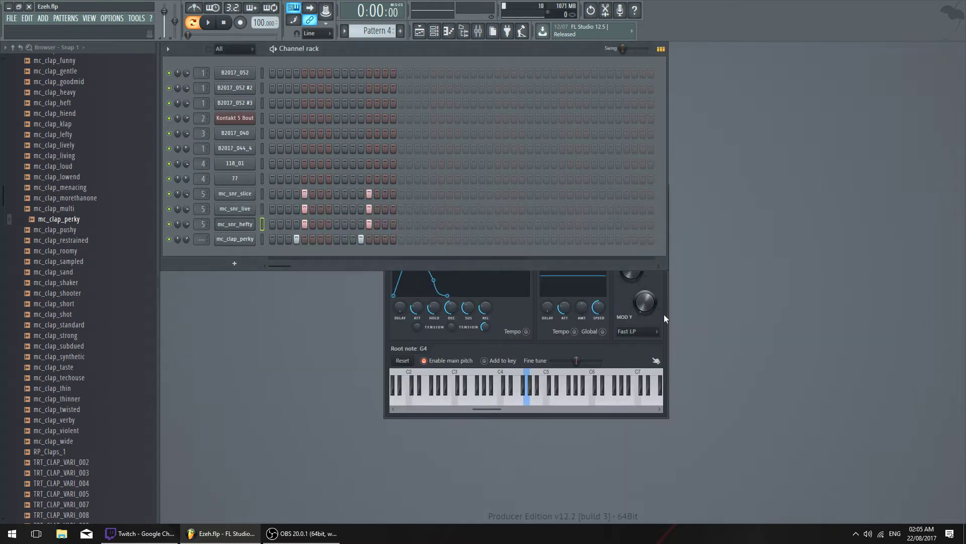
pyautogui.click(664, 192)
pyautogui.press('space')
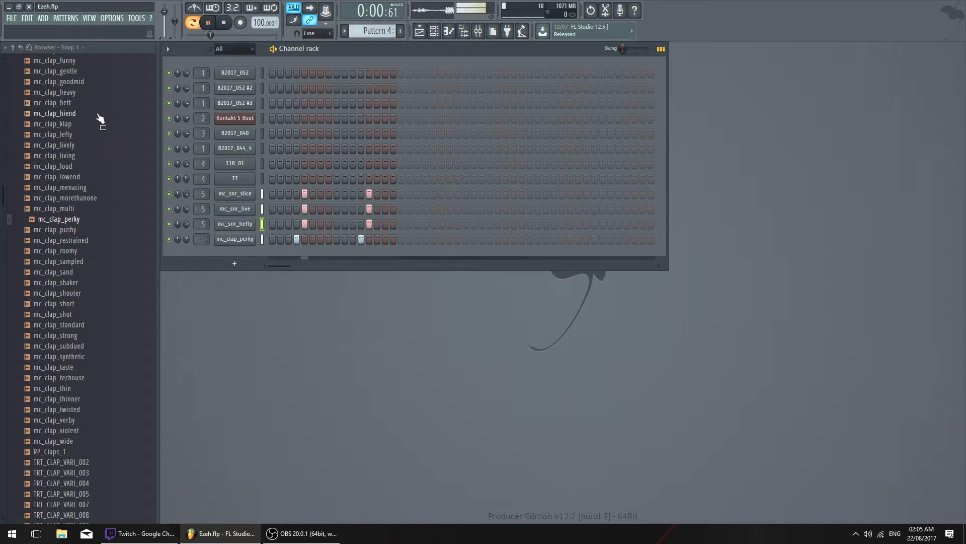
# Browse to the Kicks folder under Samples Percussive in the Sound Library
pyautogui.click(16, 46)
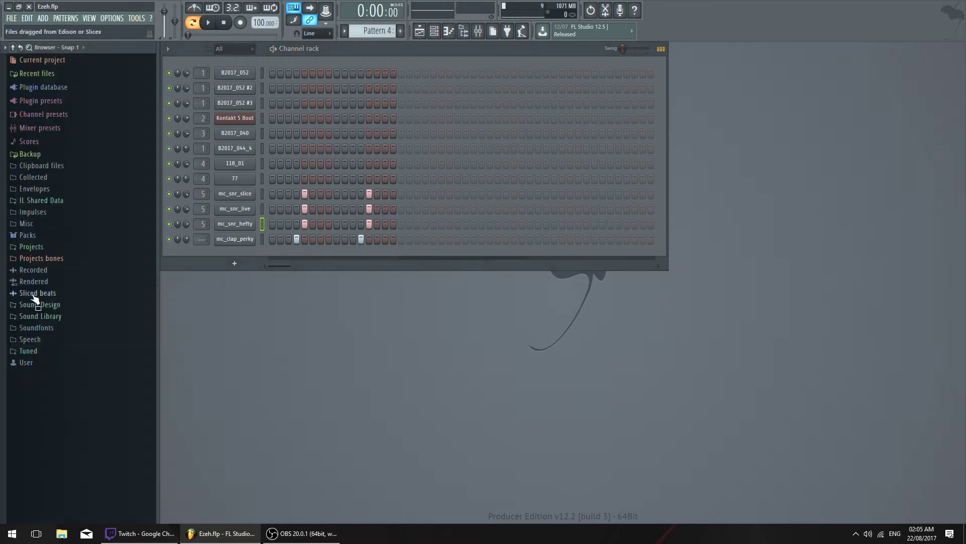
pyautogui.click(80, 317)
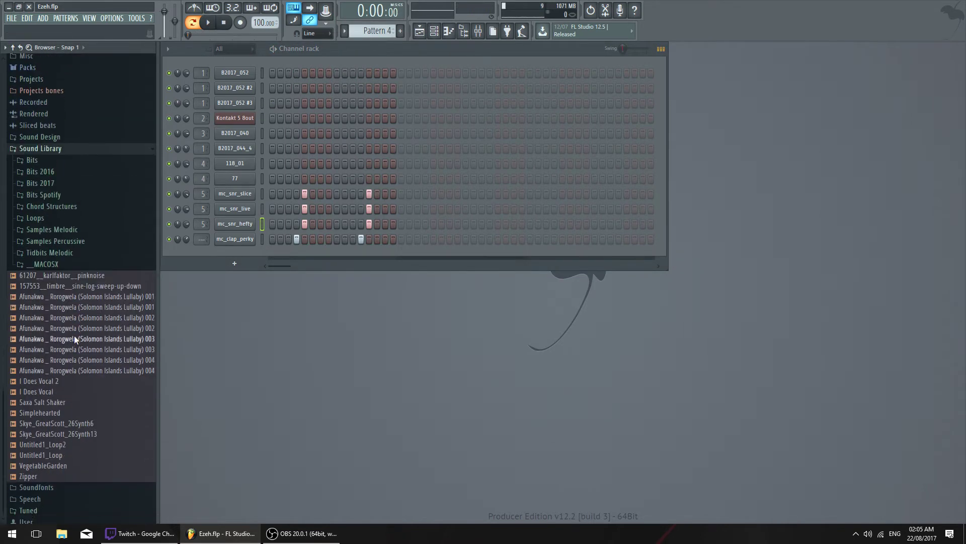
pyautogui.click(80, 238)
pyautogui.click(68, 309)
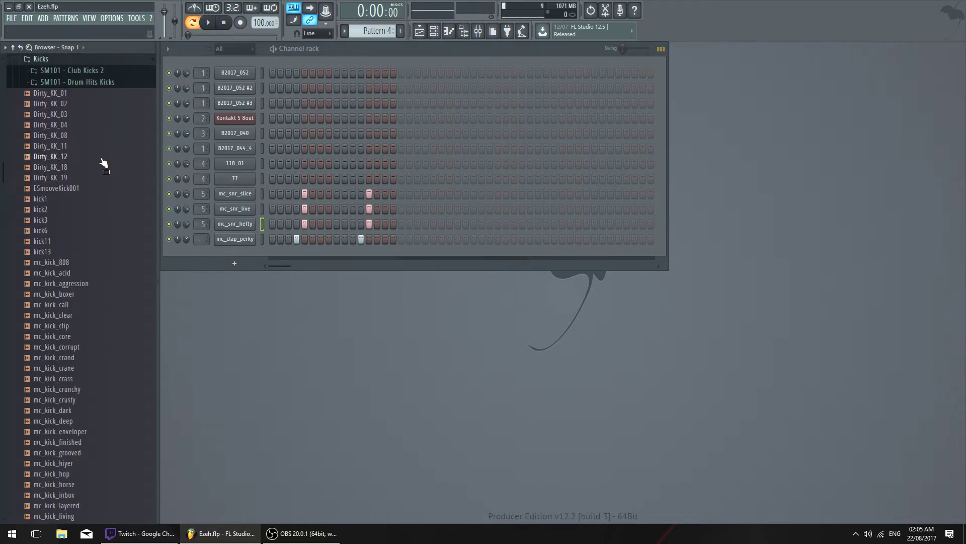
# Switch playback to song mode and set the playlist's start position to bar 17 for a brief audition
pyautogui.click(422, 30)
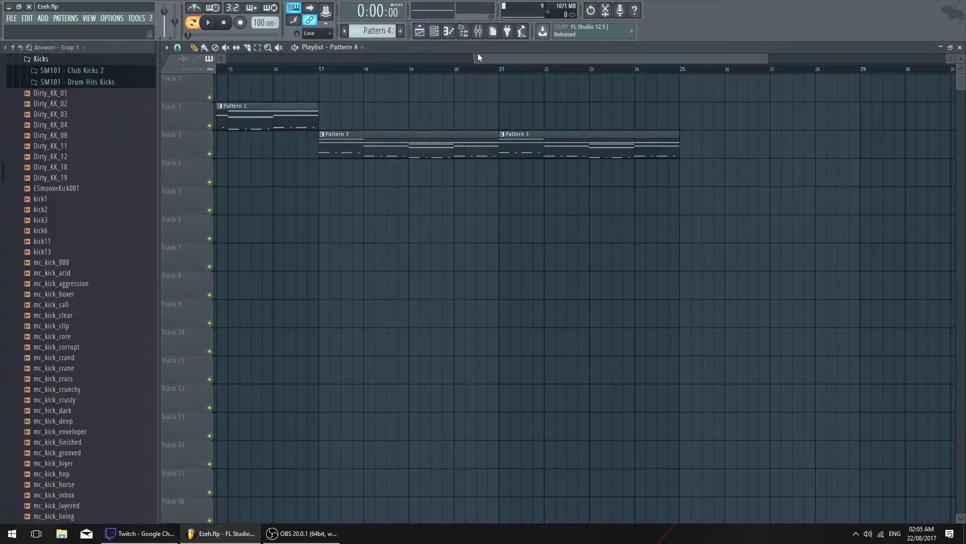
pyautogui.moveTo(497, 69); pyautogui.dragTo(474, 74)
pyautogui.keyDown('ctrl'); pyautogui.click(481, 71); pyautogui.keyUp('ctrl')
pyautogui.click(322, 69)
pyautogui.press('space')
pyautogui.press('space')
pyautogui.click(420, 31)
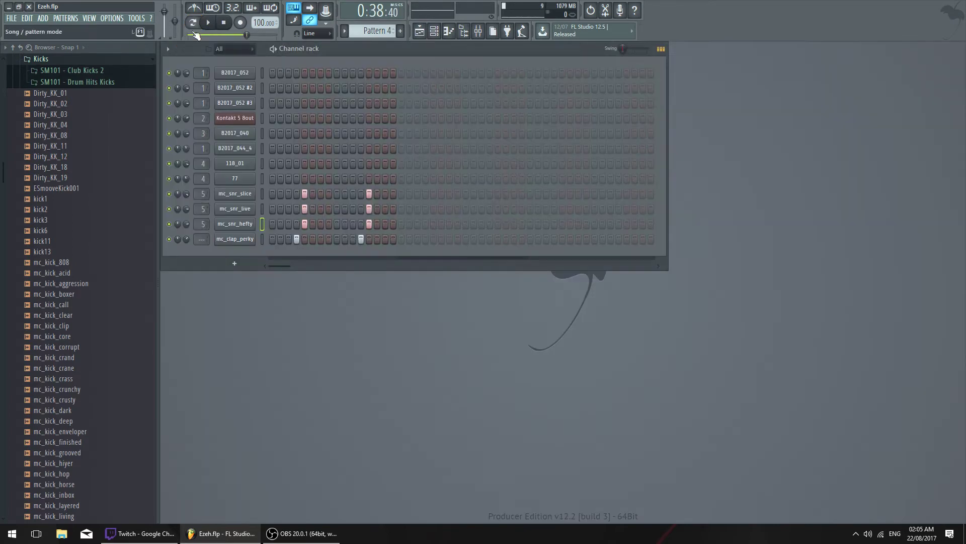
# Return to the playlist, play the arrangement from bar 17 and leave the mixer closed
pyautogui.click(434, 33)
pyautogui.click(434, 33)
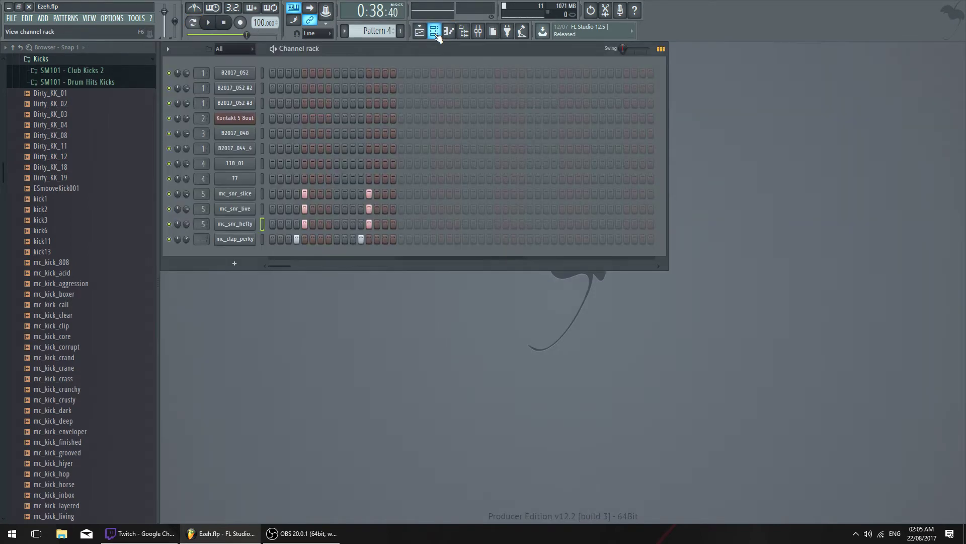
pyautogui.click(420, 31)
pyautogui.press('space')
pyautogui.press('F9')
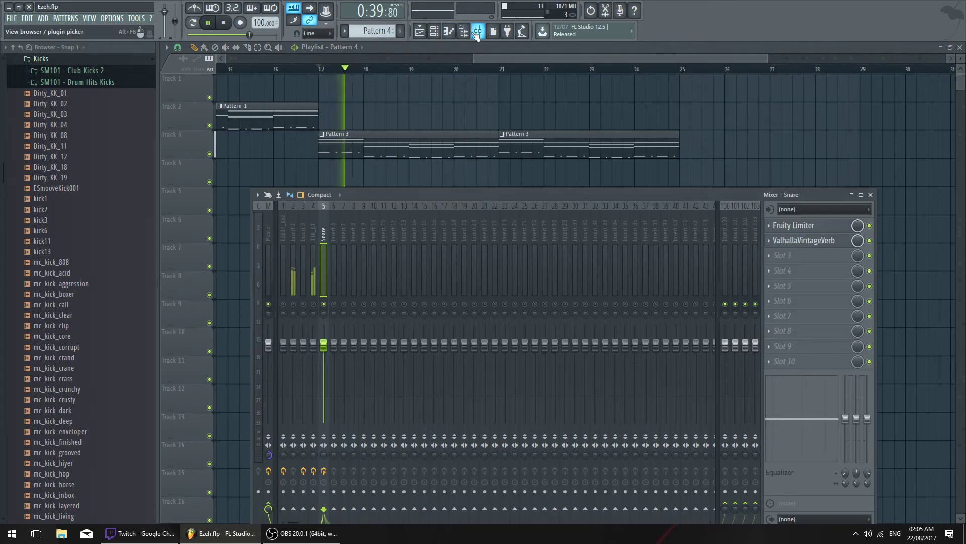
pyautogui.click(871, 195)
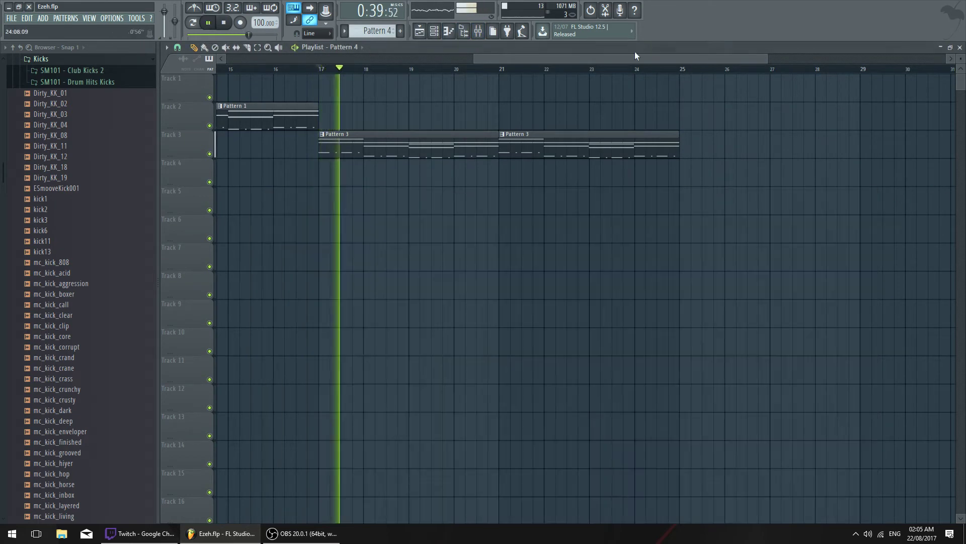
# Open Pattern 3 from its playlist clip, inspect channel 77's settings during playback and return to the playlist
pyautogui.press('space')
pyautogui.doubleClick(380, 150)
pyautogui.click(251, 182)
pyautogui.press('space')
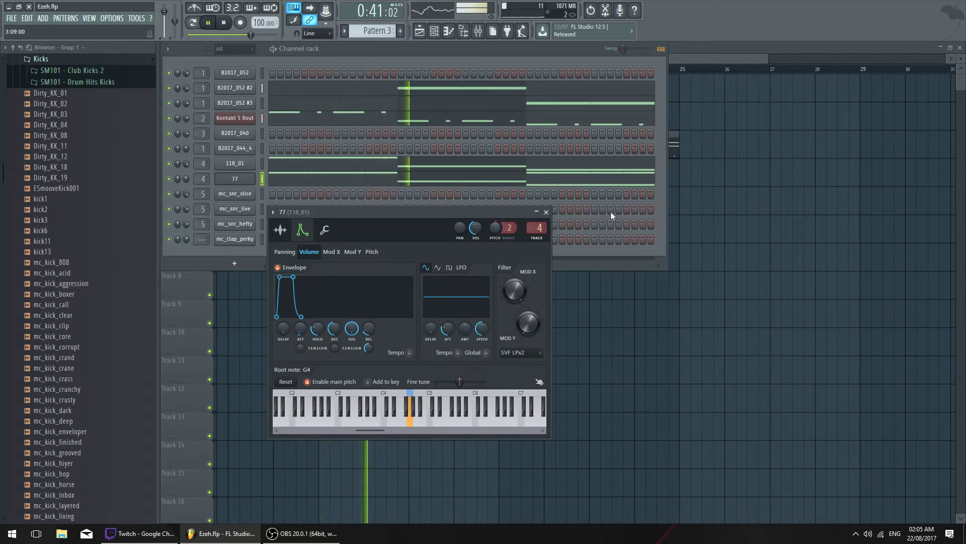
pyautogui.press('F5')
# Play the arrangement from bar 1 with the channel rack shown, close channel 77's settings and stop playback
pyautogui.scroll(-2, 460, 83)
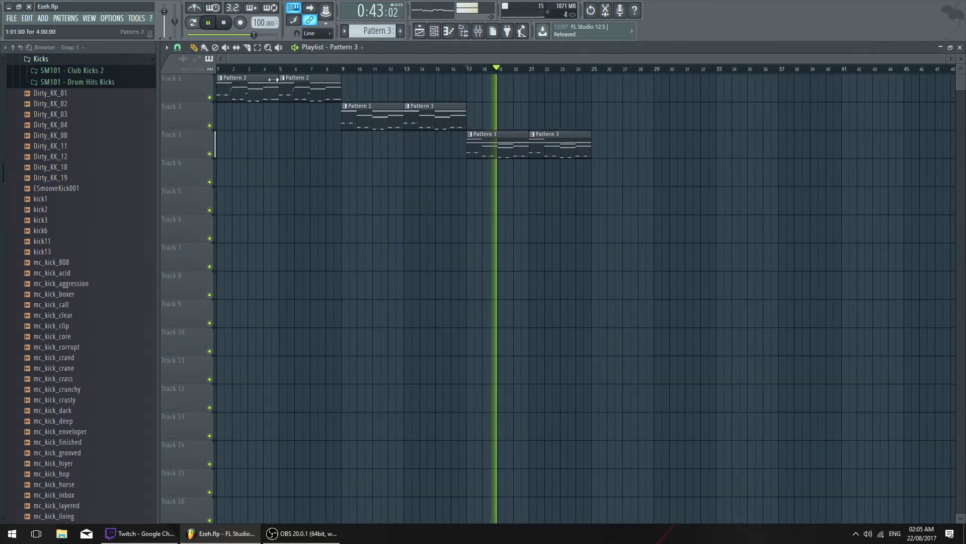
pyautogui.press('space')
pyautogui.click(217, 69)
pyautogui.press('space')
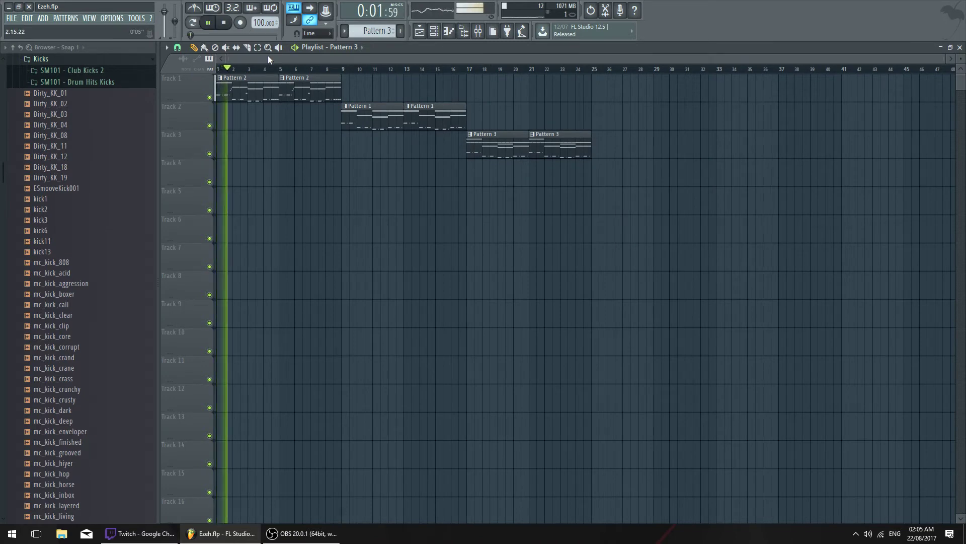
pyautogui.press('F6')
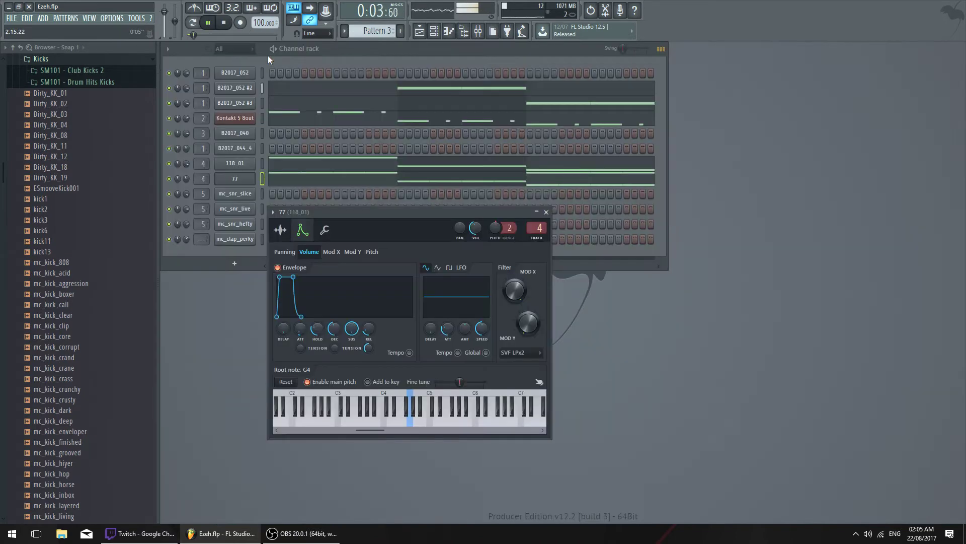
pyautogui.click(554, 208)
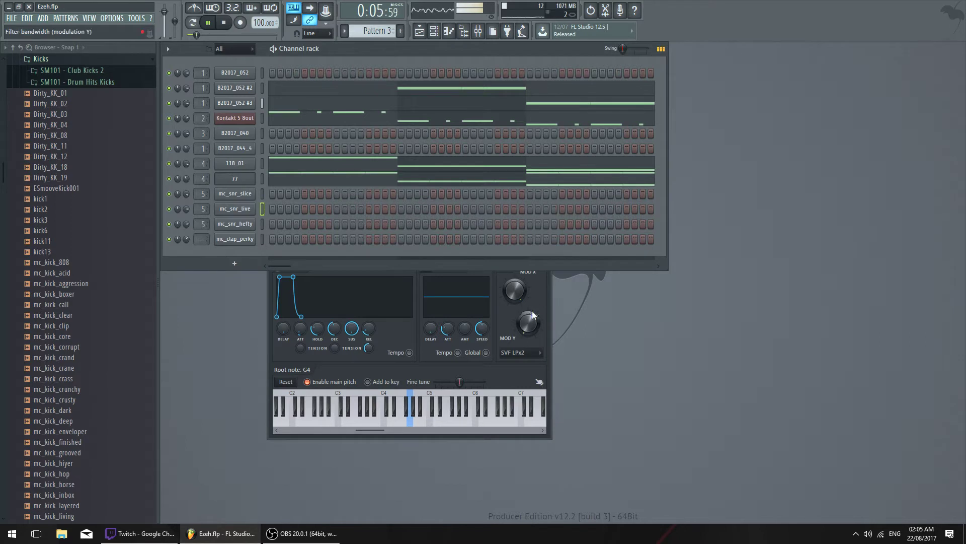
pyautogui.click(532, 311)
pyautogui.click(546, 212)
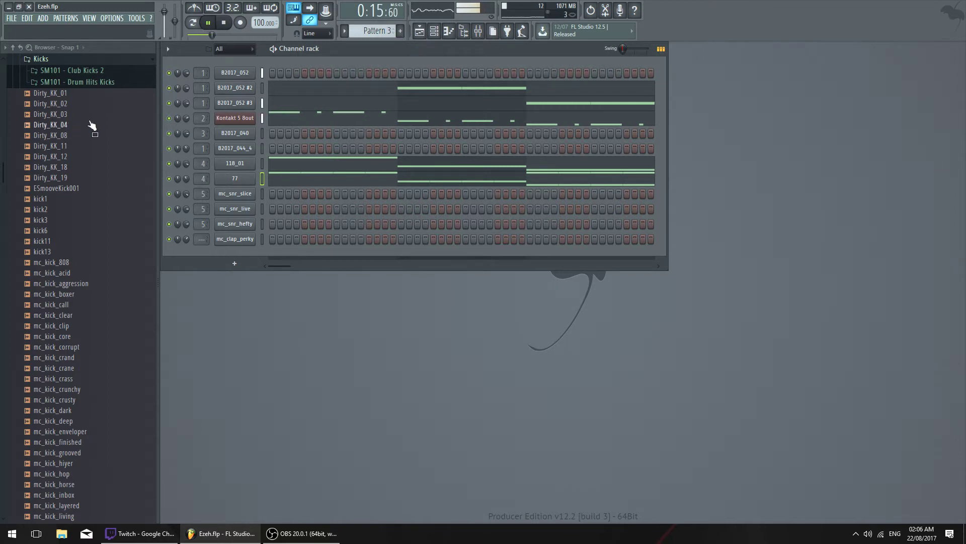
pyautogui.press('space')
# Try the first empty pattern, return to Pattern 4 in pattern mode and collapse the Samples Percussive folder
pyautogui.click(385, 34)
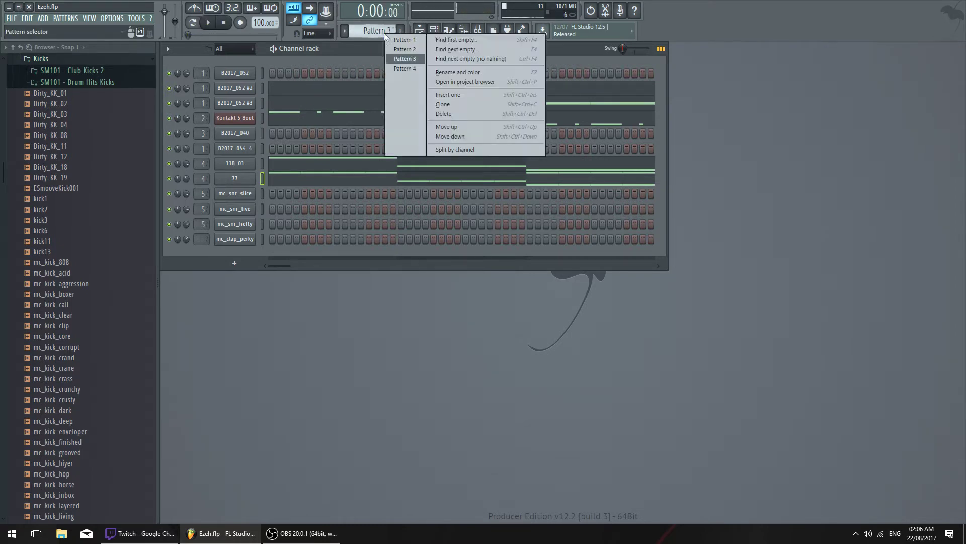
pyautogui.click(456, 39)
pyautogui.click(42, 73)
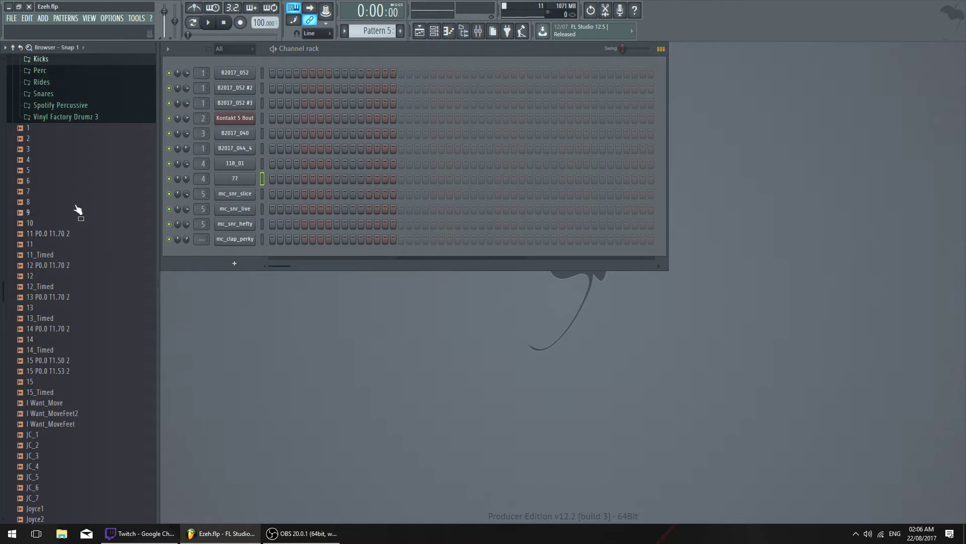
pyautogui.scroll(9, 90, 115)
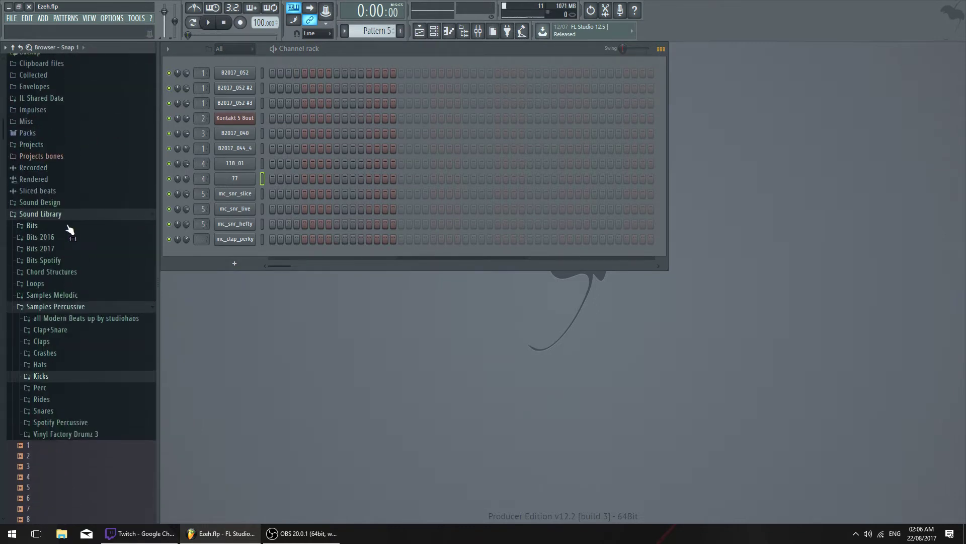
pyautogui.click(61, 307)
pyautogui.scroll(1, 378, 30)
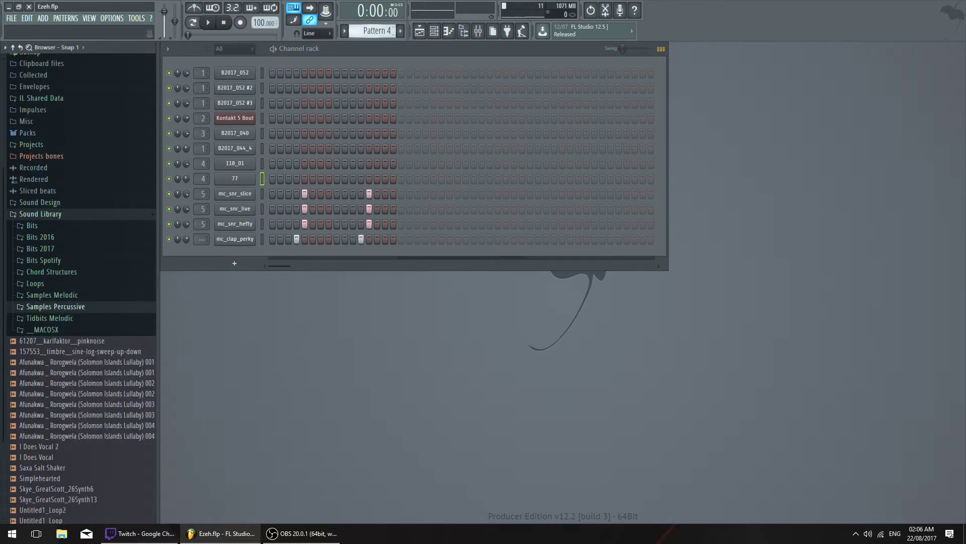
pyautogui.scroll(-2, 93, 264)
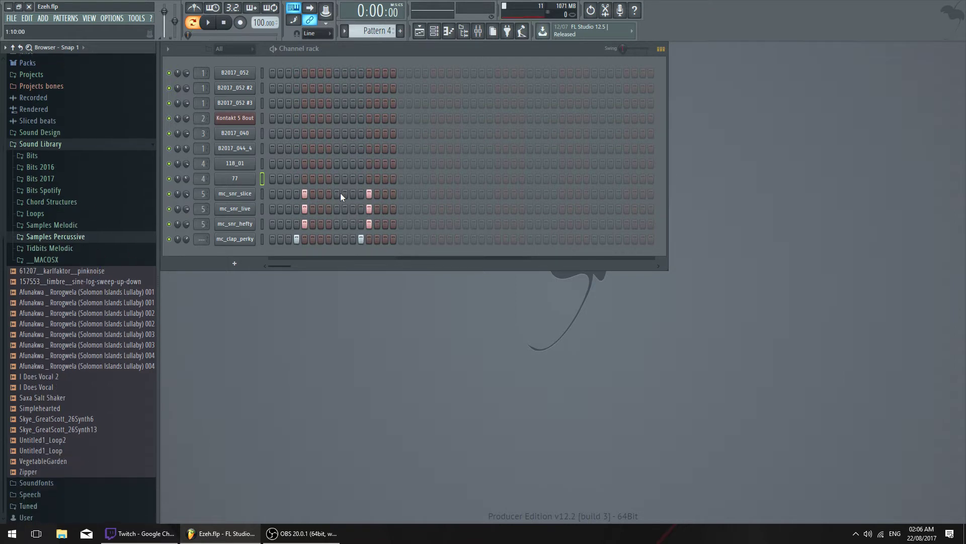
# Collapse the Sound Library and open the Hats folder under Packs, Drums in the browser
pyautogui.click(57, 147)
pyautogui.click(53, 237)
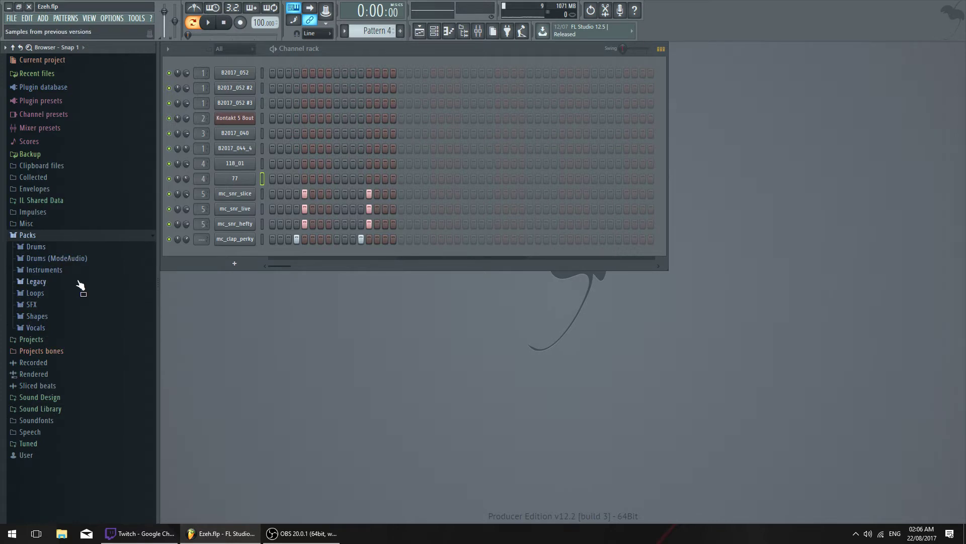
pyautogui.click(52, 247)
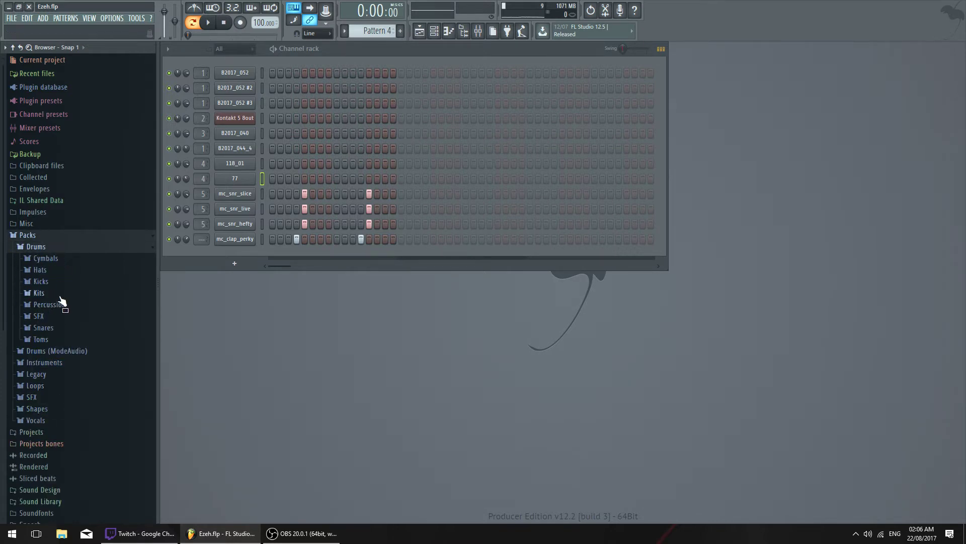
pyautogui.click(67, 271)
# Audition the hi-hat samples in the Hats folder, starting with Clank OH and continuing down the list
pyautogui.click(87, 324)
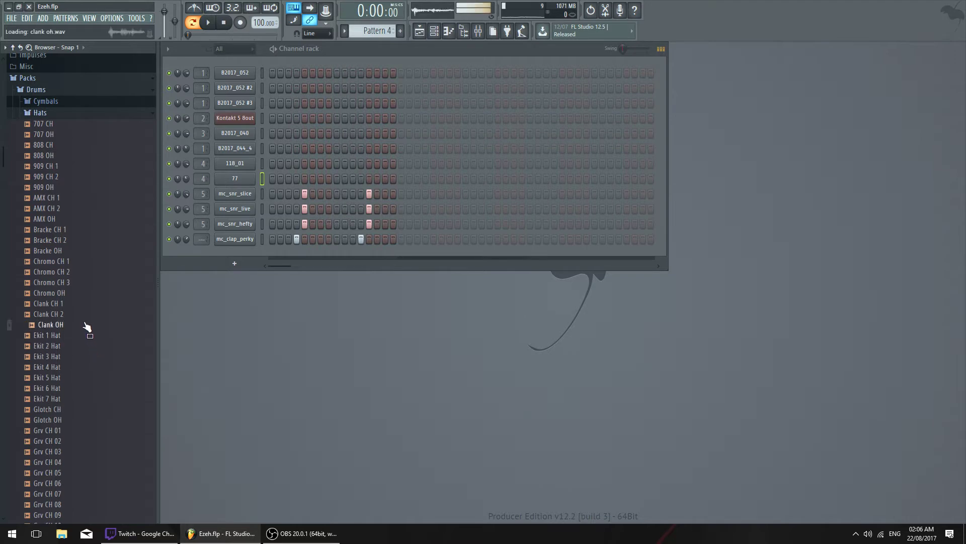
pyautogui.scroll(-3, 88, 323)
pyautogui.press('Down')
pyautogui.press('Down')
pyautogui.press('Down')
pyautogui.press('Down')
pyautogui.press('Down')
pyautogui.press('Down')
pyautogui.press('Down')
pyautogui.press('Down')
pyautogui.press('Down')
pyautogui.press('Down')
pyautogui.press('Down')
pyautogui.press('Down')
pyautogui.press('Down')
pyautogui.press('Down')
pyautogui.press('Down')
pyautogui.scroll(9, 100, 283)
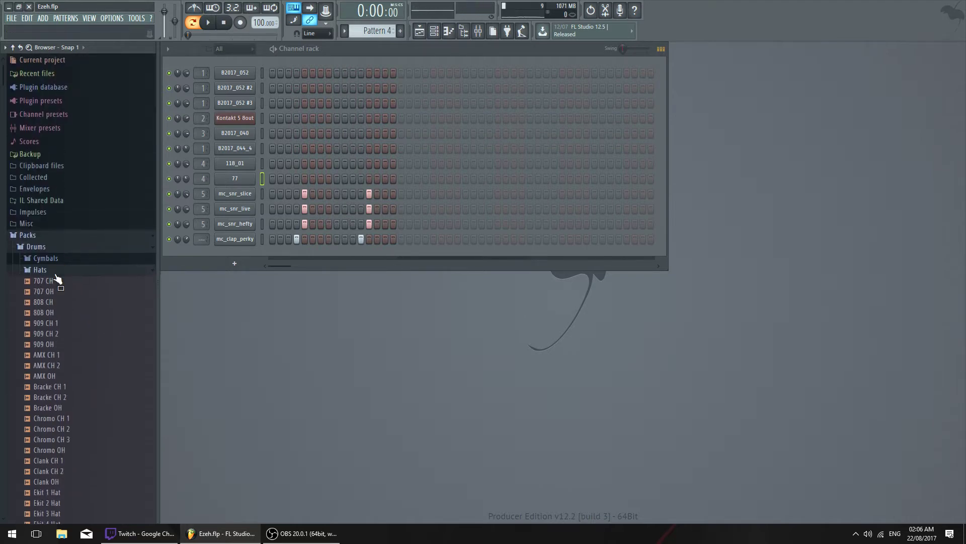
# Collapse the Hats folder and open the HQ Jazz Kit under Drums, Kits
pyautogui.click(57, 276)
pyautogui.click(52, 247)
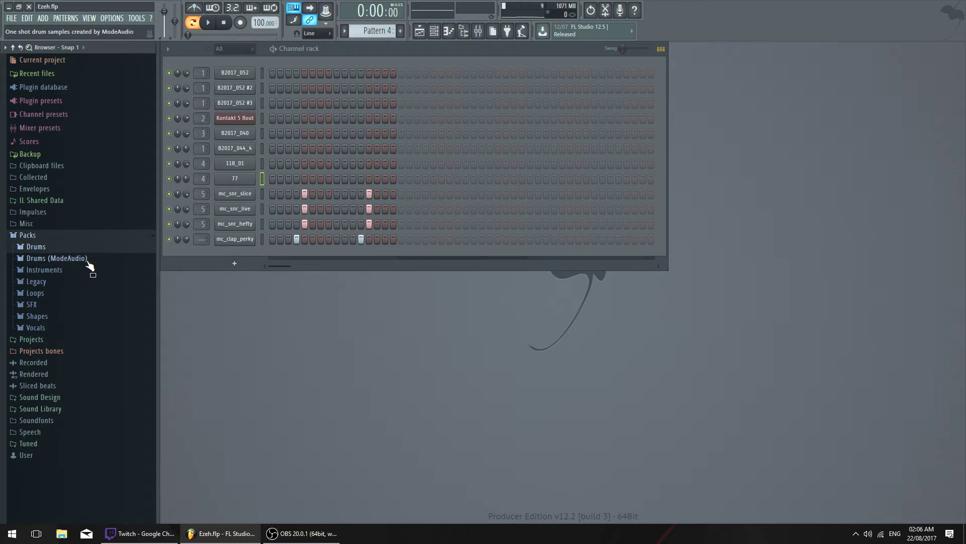
pyautogui.click(82, 247)
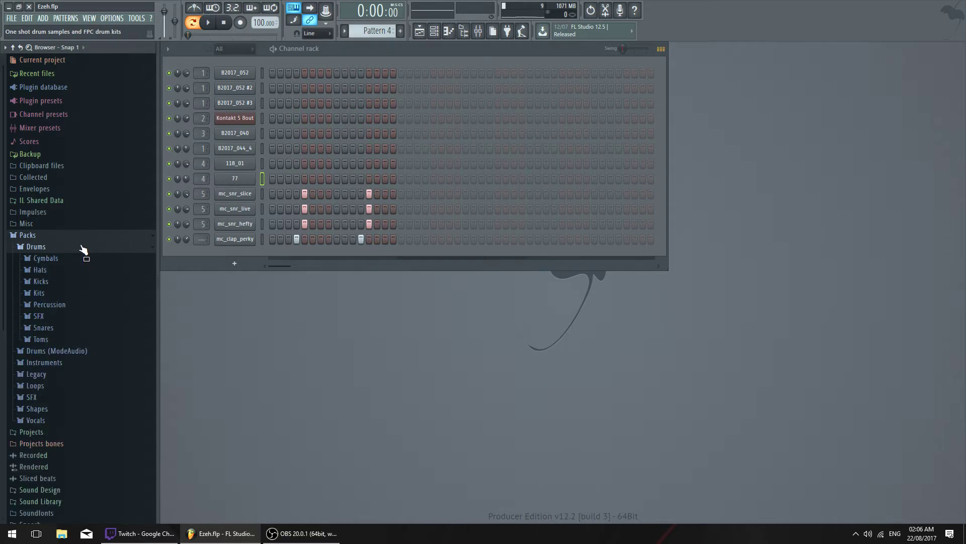
pyautogui.click(92, 294)
pyautogui.click(89, 297)
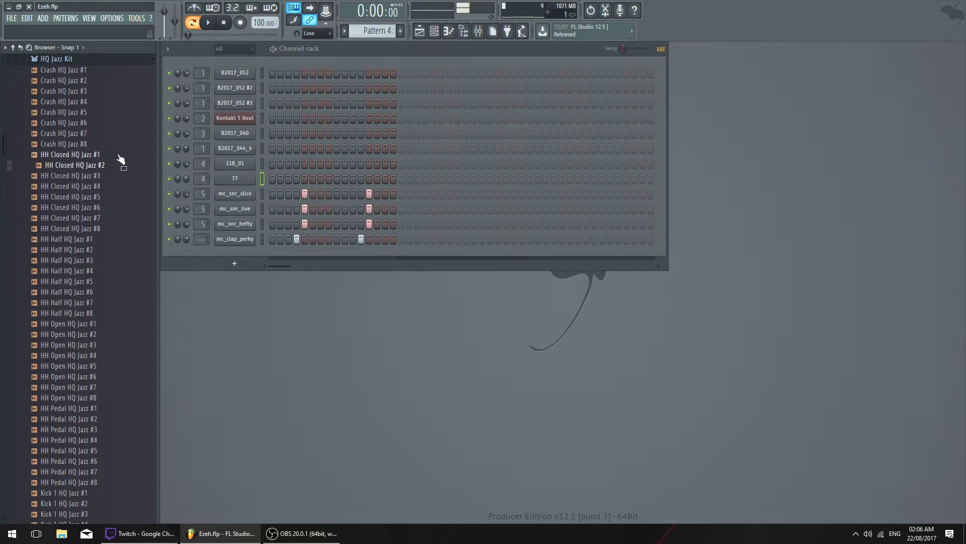
# Audition the closed hi-hat samples of the HQ Jazz Kit, including HH Closed HQ Jazz #3, #4, #5 and #7
pyautogui.click(114, 176)
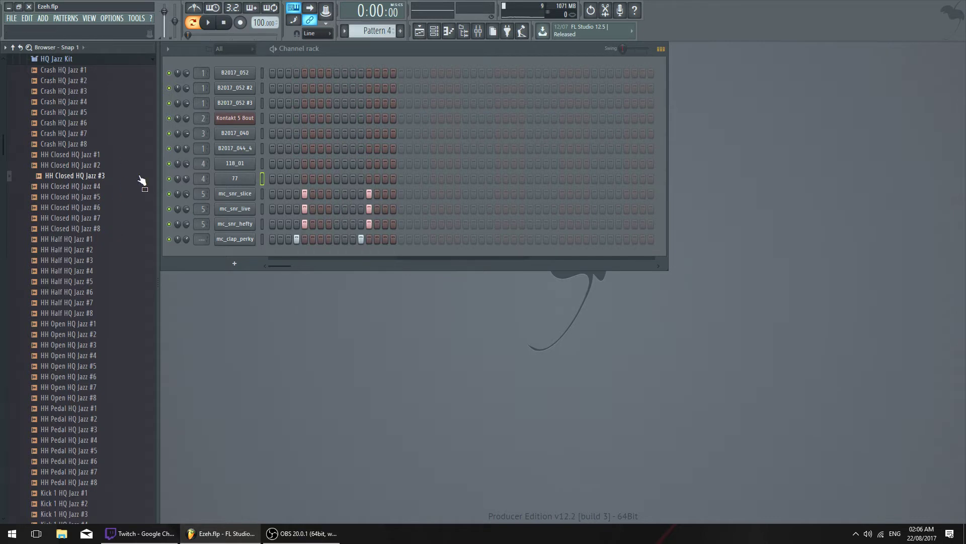
pyautogui.click(122, 194)
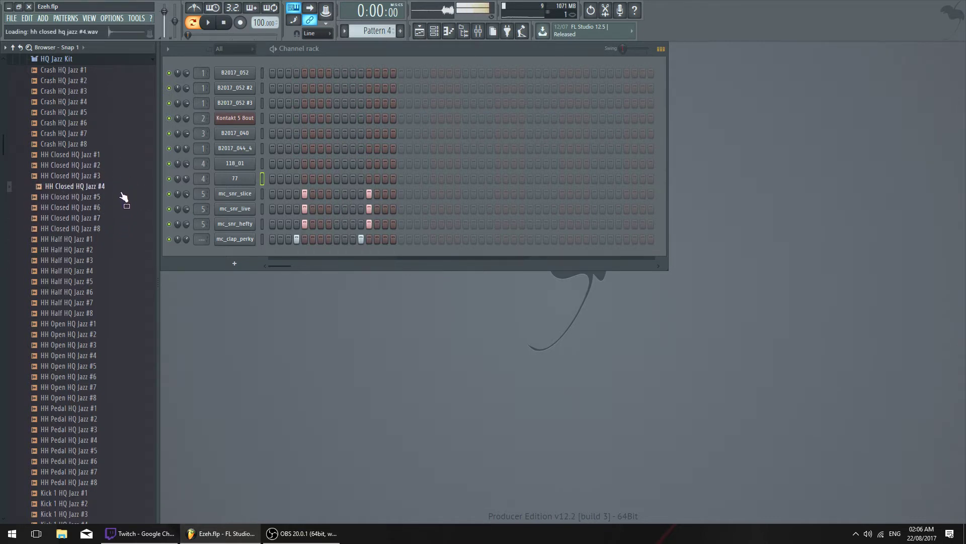
pyautogui.click(124, 199)
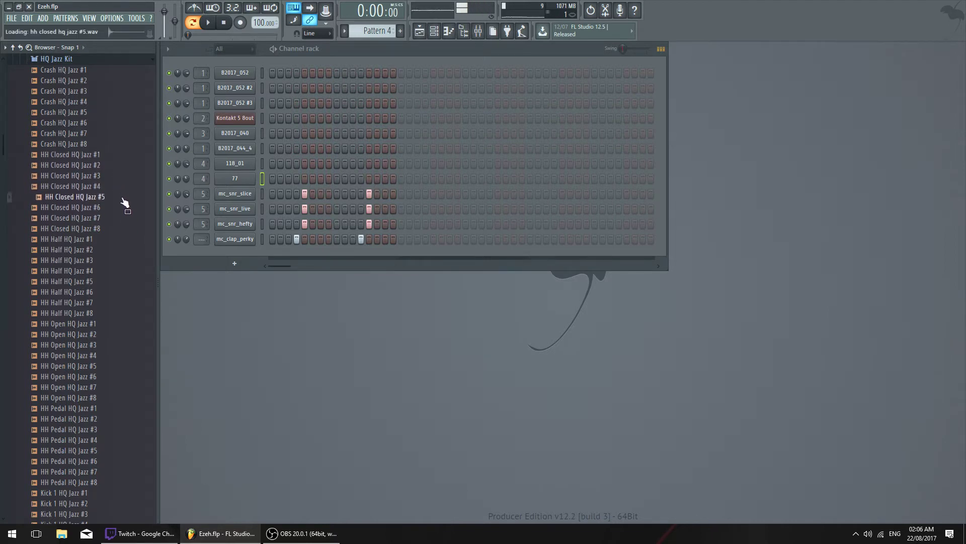
pyautogui.click(126, 218)
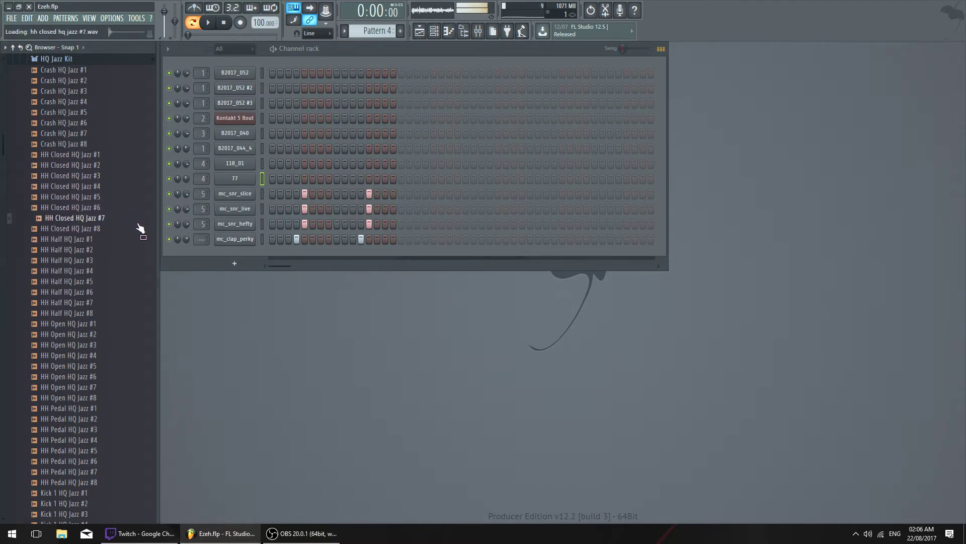
# Add HH Closed HQ Jazz #3 as a channel with a hit on step 1, plus a clone loaded with HH Closed HQ Jazz #4
pyautogui.moveTo(141, 229); pyautogui.dragTo(249, 249)
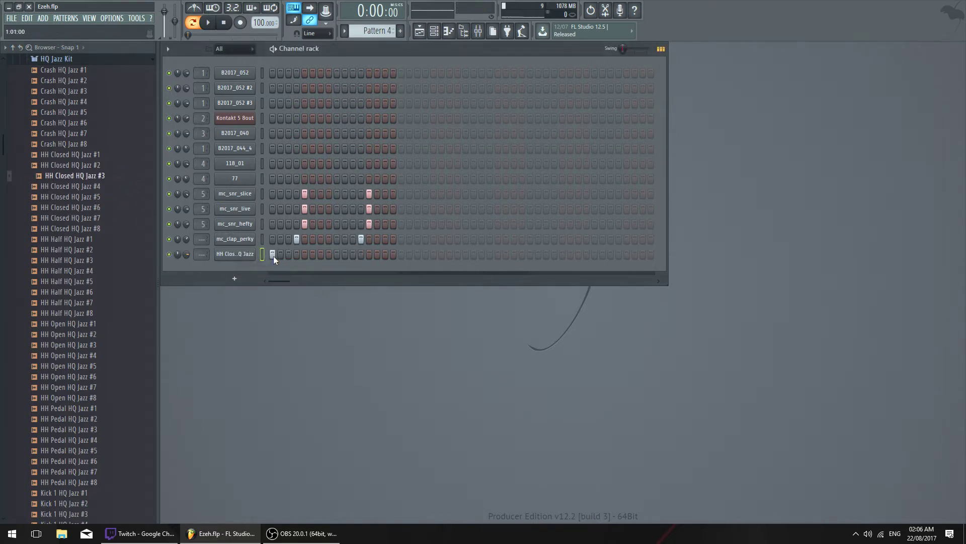
pyautogui.rightClick(254, 250)
pyautogui.click(291, 342)
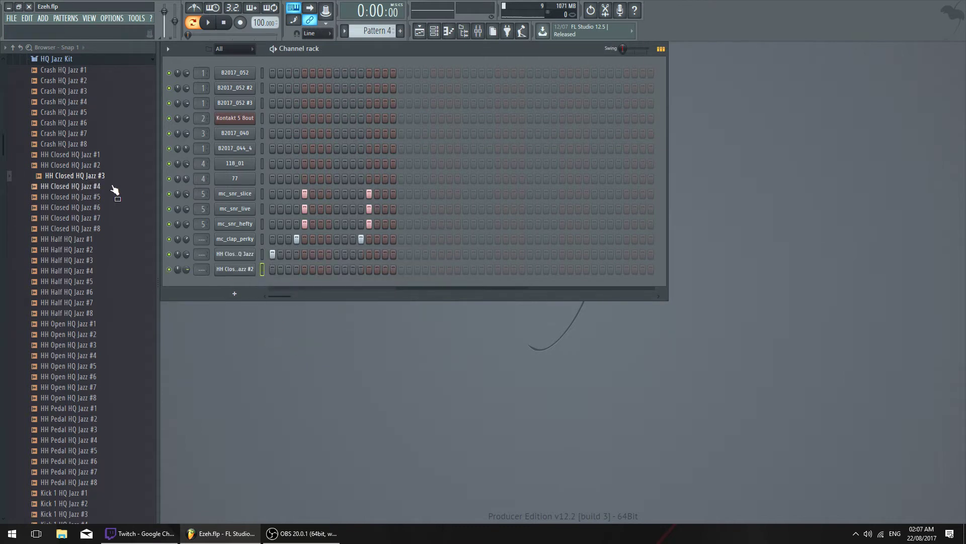
pyautogui.moveTo(107, 186); pyautogui.dragTo(297, 263)
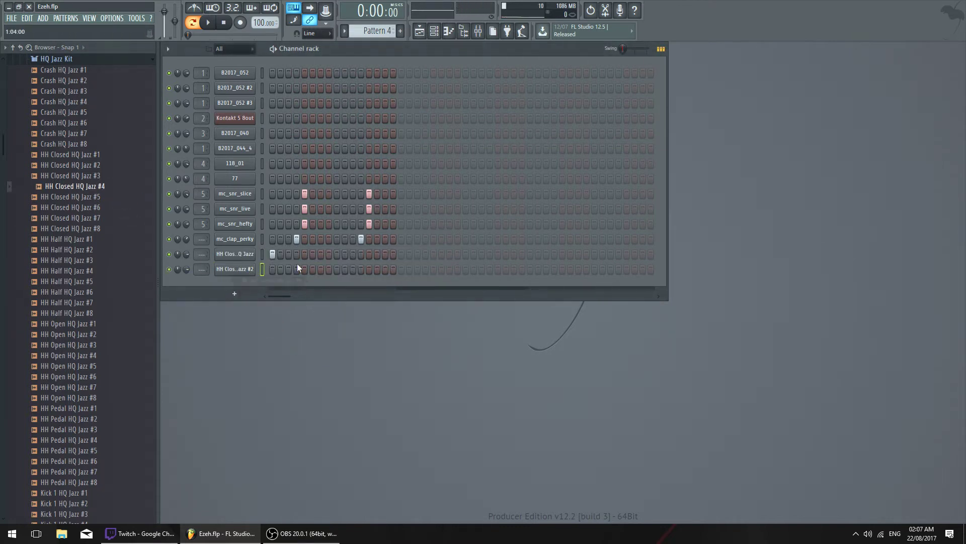
# Place a hit on step 3 of the second hi-hat channel, and clone that channel with HH Closed HQ Jazz #5 as its sample
pyautogui.rightClick(251, 269)
pyautogui.click(306, 359)
pyautogui.moveTo(100, 196)
pyautogui.mouseDown()
pyautogui.moveTo(111, 205)
pyautogui.moveTo(89, 203)
pyautogui.moveTo(121, 212)
pyautogui.moveTo(106, 203)
pyautogui.mouseUp()
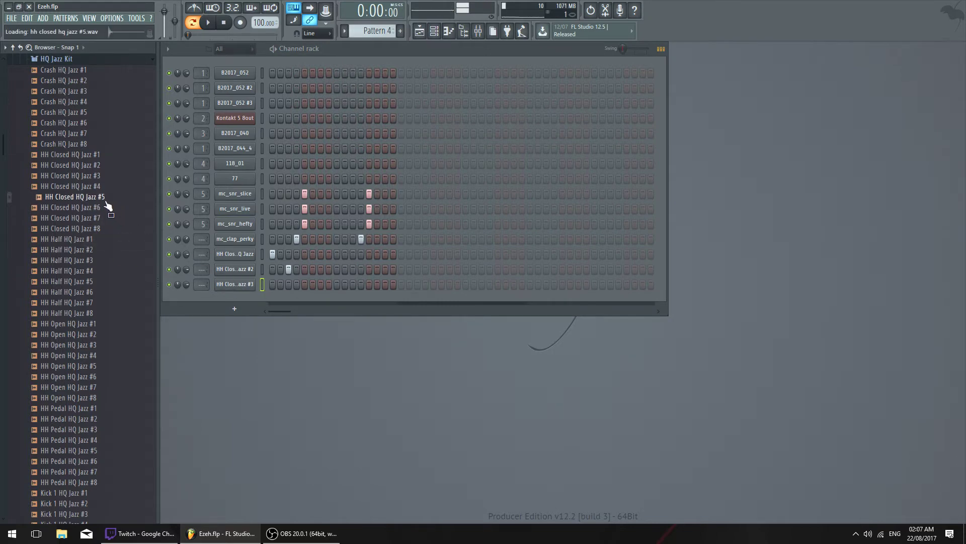
pyautogui.click(100, 189)
pyautogui.click(106, 197)
pyautogui.click(114, 207)
pyautogui.click(123, 218)
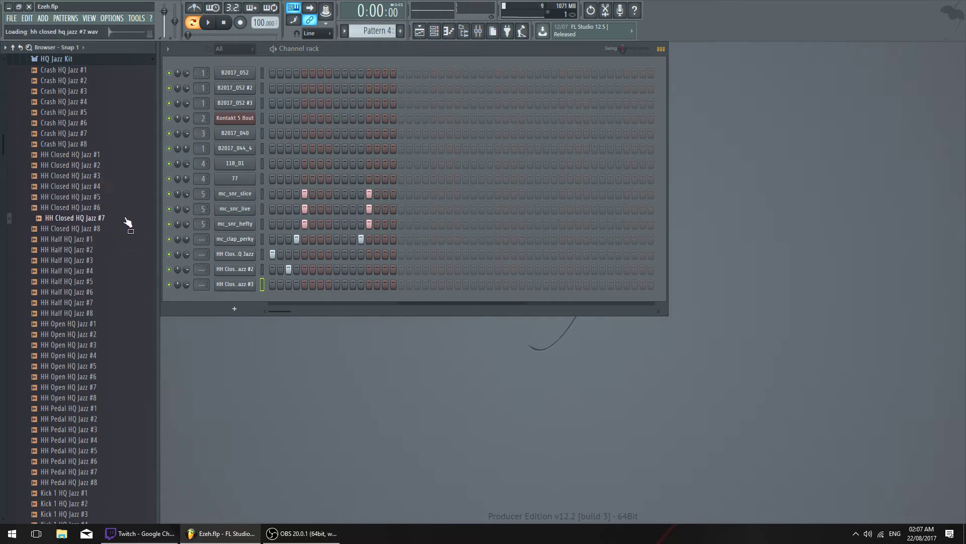
pyautogui.moveTo(117, 211); pyautogui.dragTo(169, 212)
pyautogui.moveTo(240, 286); pyautogui.dragTo(240, 285)
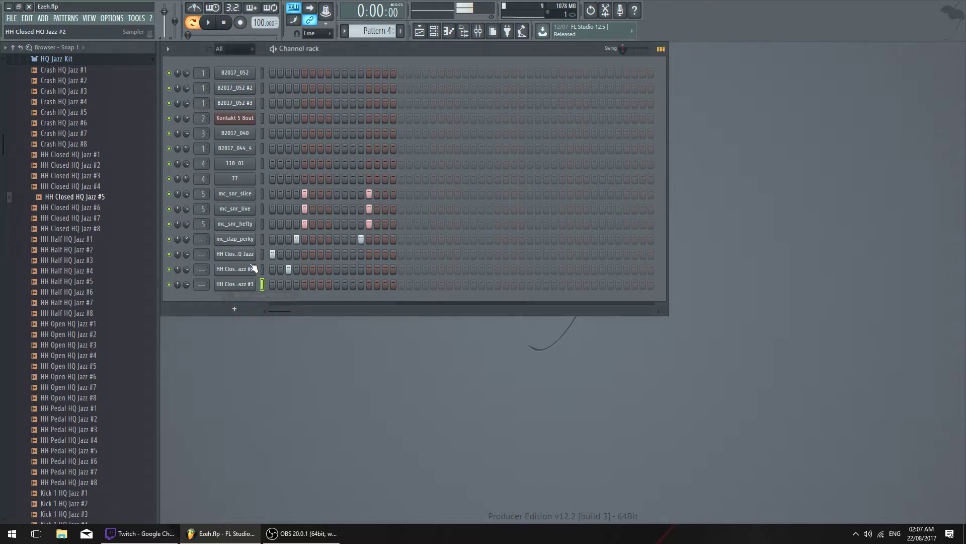
pyautogui.click(444, 96)
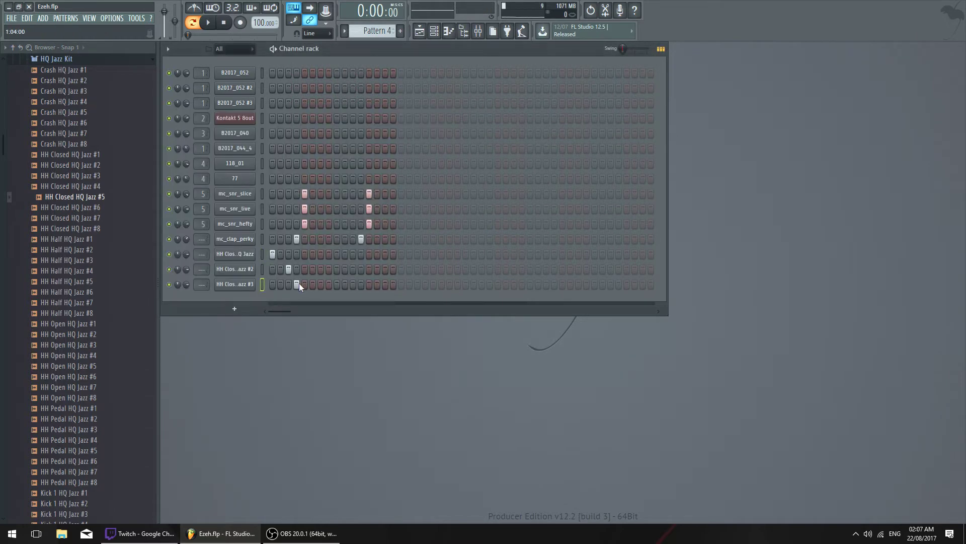
# Add hi-hat hits on step 9 of the first channel, steps 7, 11 and 15 of the second, and steps 5 and 13 of the third
pyautogui.rightClick(297, 284)
pyautogui.click(304, 284)
pyautogui.click(320, 270)
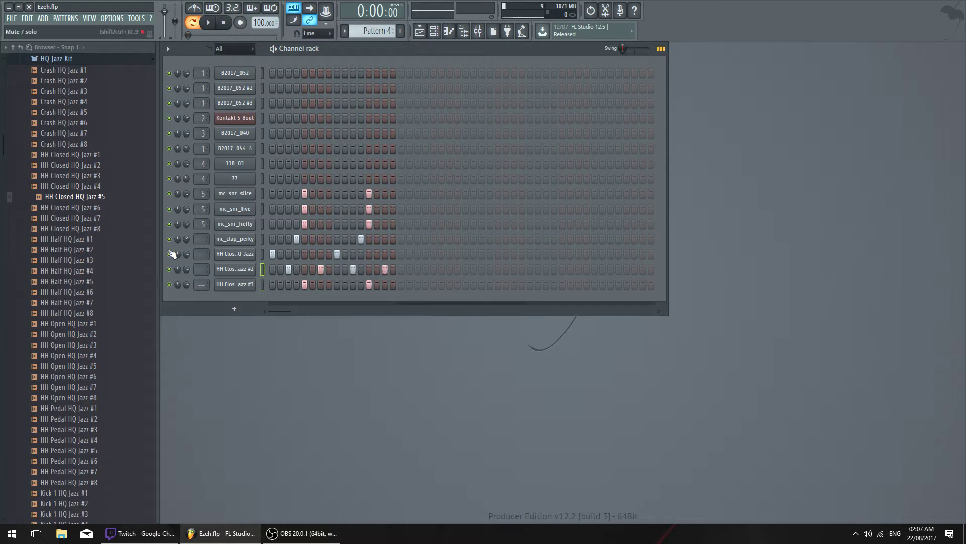
# Play only the hi-hat channels with the metronome on, and remove the step 9 hit from the first hi-hat channel
pyautogui.click(193, 7)
pyautogui.press('space')
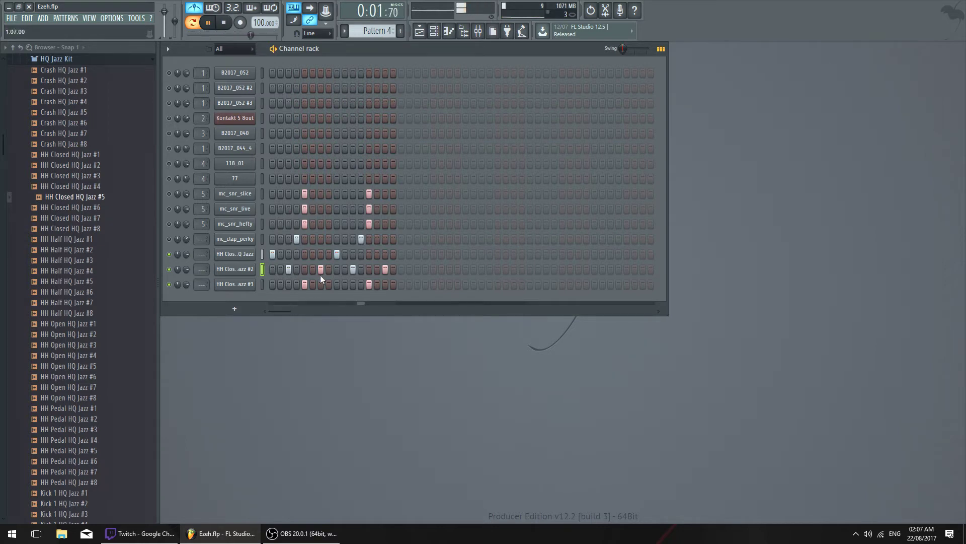
pyautogui.rightClick(336, 255)
pyautogui.press('space')
# Clone the third hi-hat channel, load HH Closed HQ Jazz #6 into the clone and give it a hit on step 9
pyautogui.rightClick(250, 286)
pyautogui.click(302, 362)
pyautogui.click(129, 207)
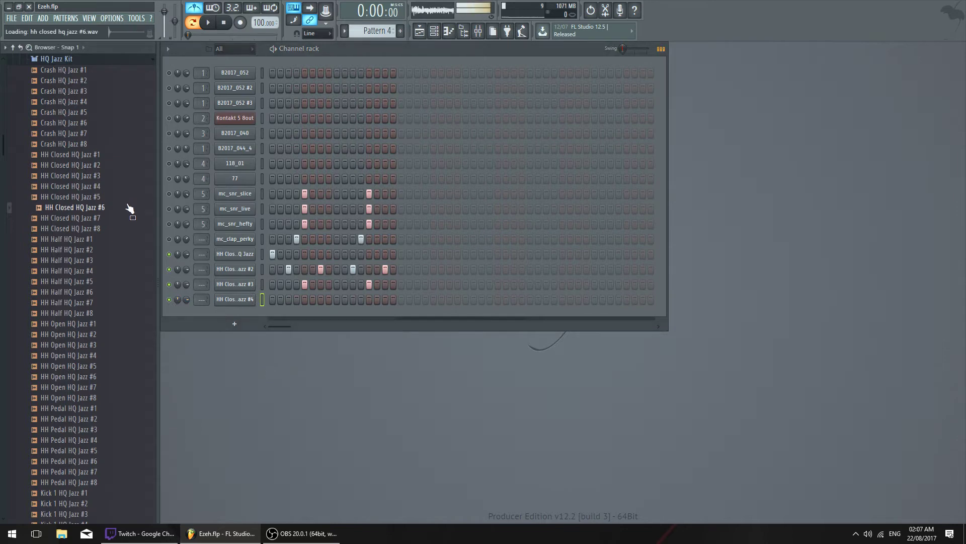
pyautogui.moveTo(129, 207); pyautogui.dragTo(242, 301)
pyautogui.press('space')
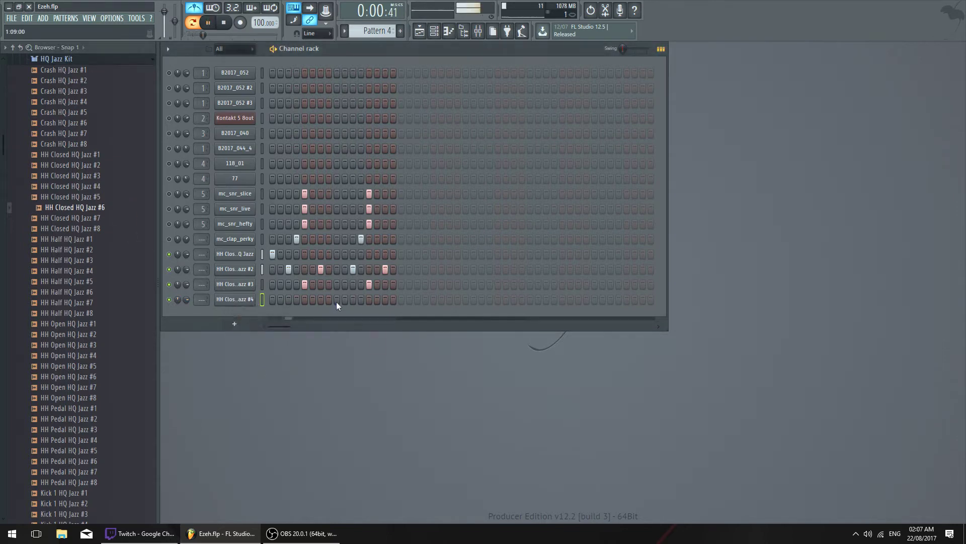
pyautogui.click(336, 300)
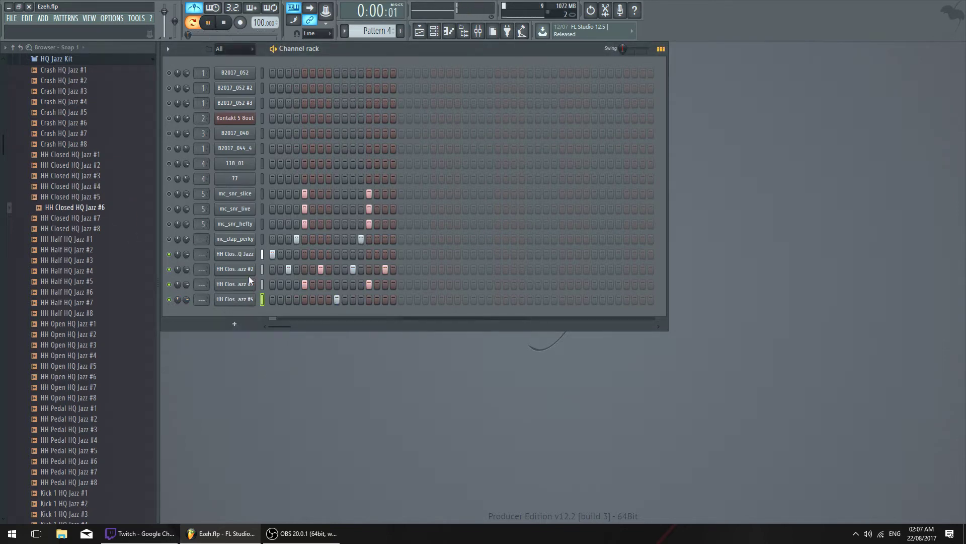
# Route the four selected hi-hat channels to mixer insert 6
pyautogui.press('F9')
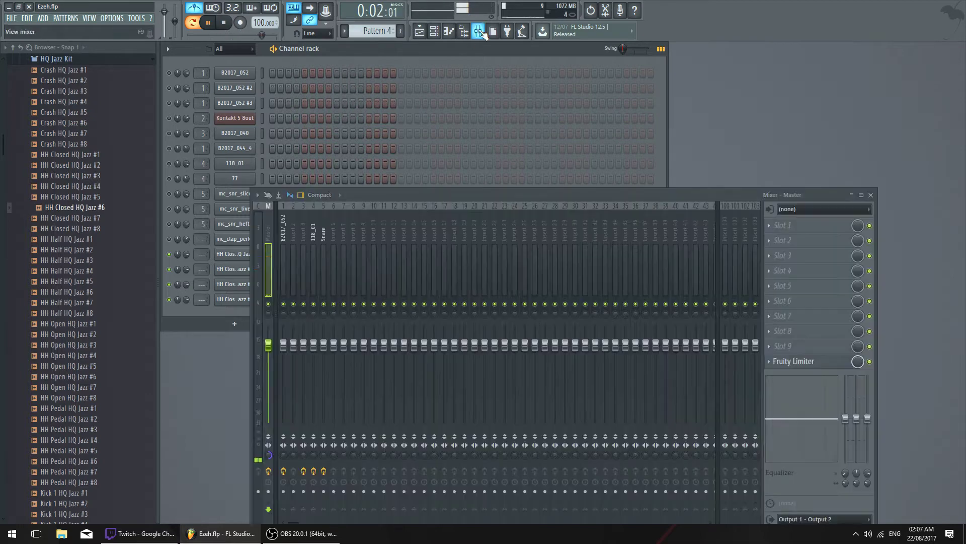
pyautogui.press('space')
pyautogui.rightClick(322, 220)
pyautogui.click(331, 213)
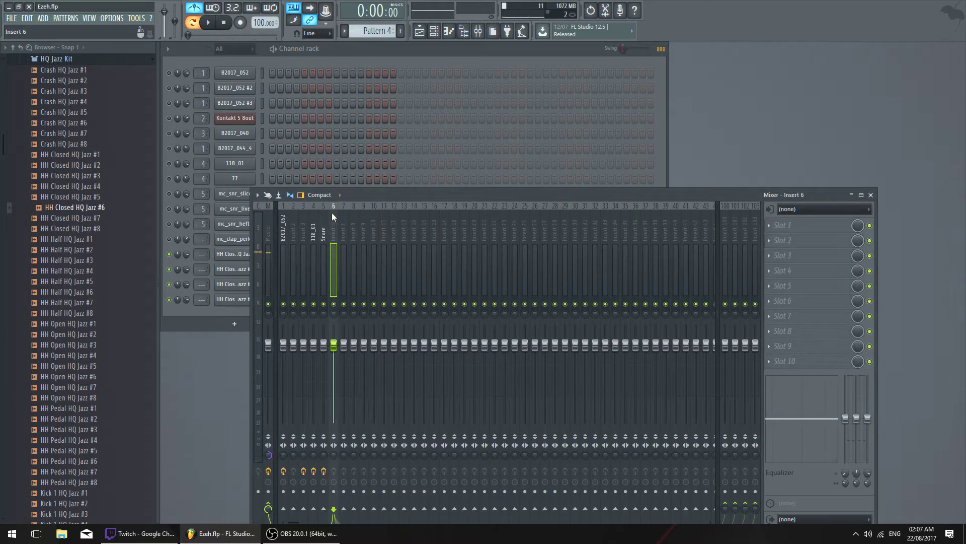
pyautogui.rightClick(332, 214)
pyautogui.moveTo(411, 285)
pyautogui.click(451, 285)
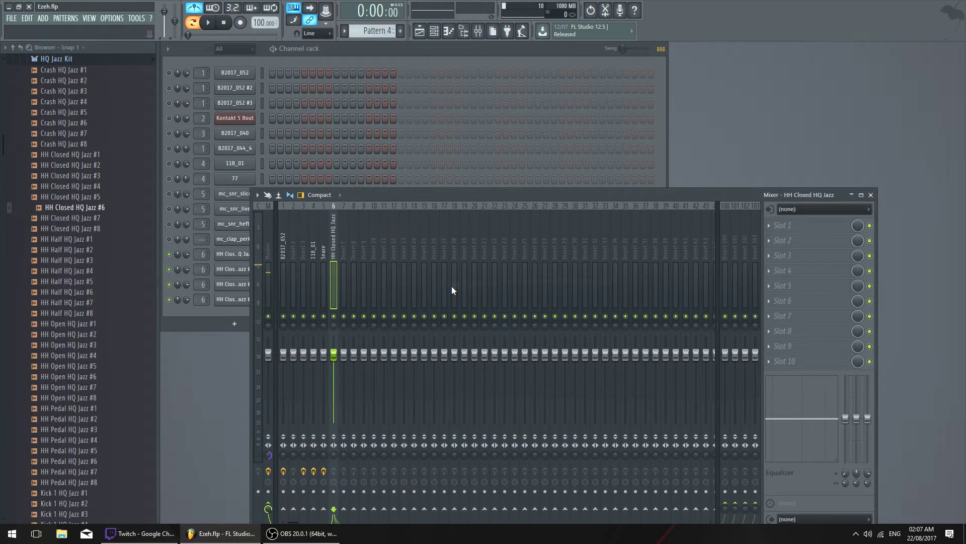
# Rename mixer track 6 as Hat
pyautogui.rightClick(334, 227)
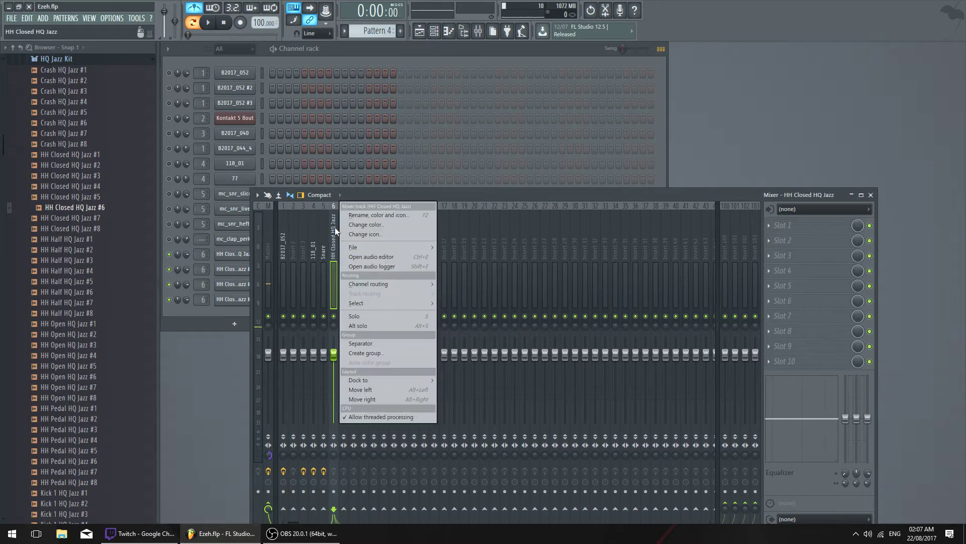
pyautogui.click(387, 215)
pyautogui.write('Hat')
pyautogui.press('Return')
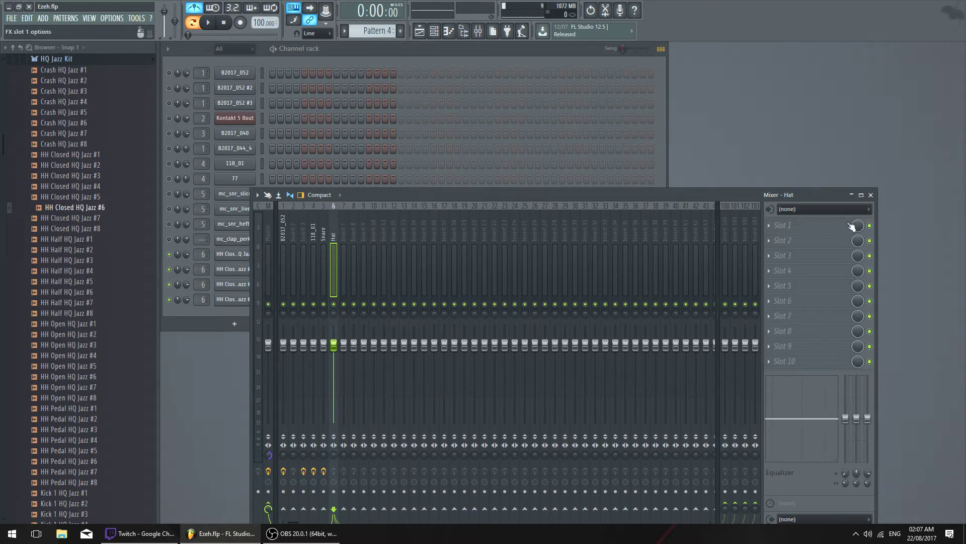
# Load Fruity Limiter into slot 1 of the Hat mixer track and play the hi-hats through it
pyautogui.click(771, 226)
pyautogui.click(836, 121)
pyautogui.press('space')
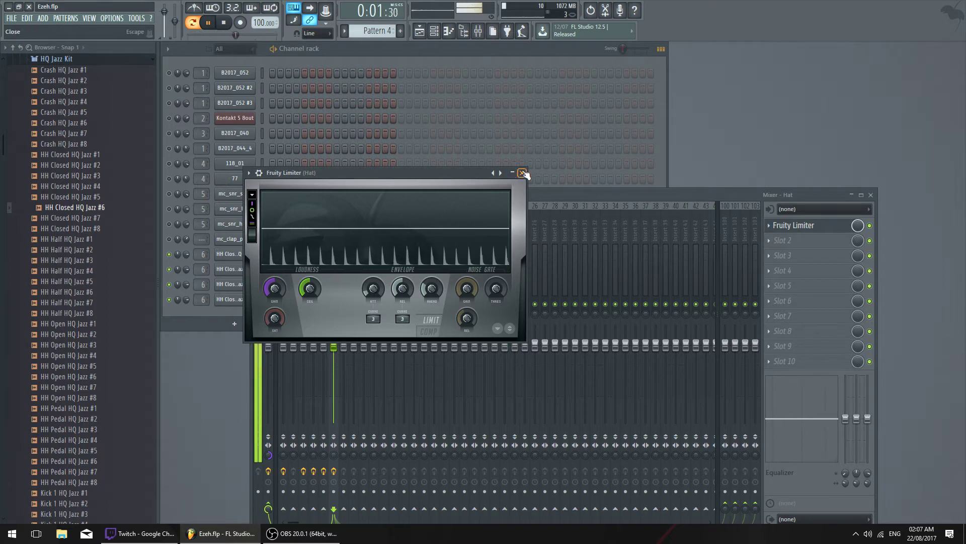
pyautogui.press('space')
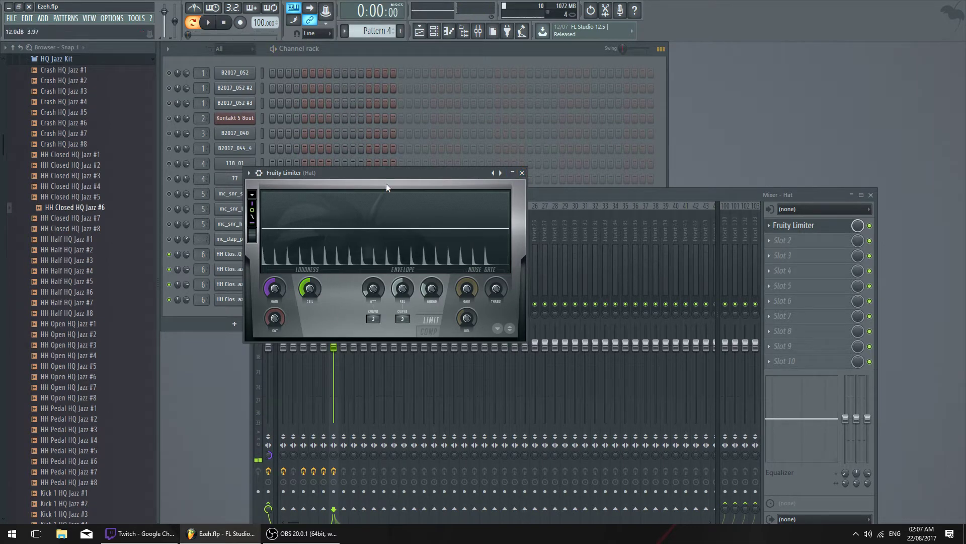
# Try lowering the Hat limiter's ceiling to about -23.2 dB during playback, and reset it to its default
pyautogui.moveTo(399, 172); pyautogui.dragTo(475, 150)
pyautogui.moveTo(386, 267); pyautogui.dragTo(386, 297)
pyautogui.press('space')
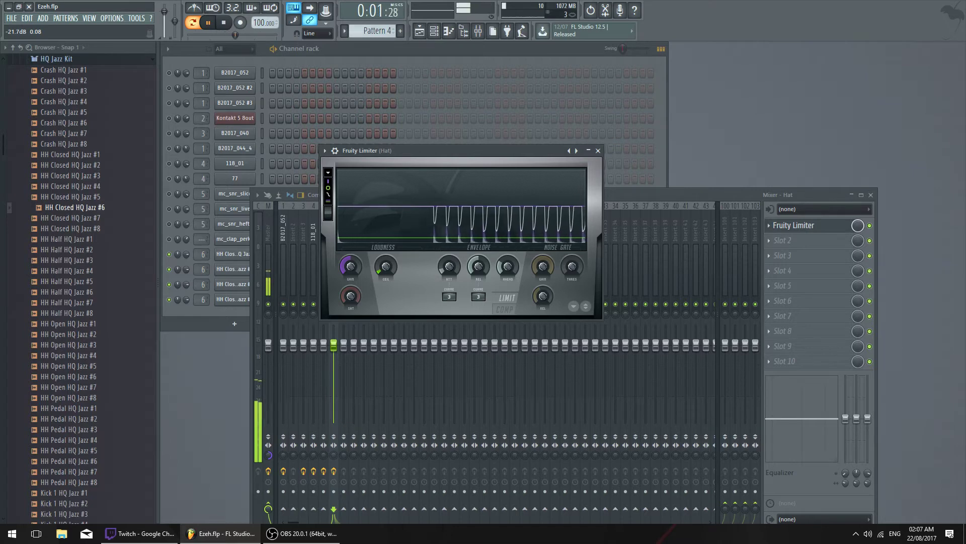
pyautogui.moveTo(386, 270); pyautogui.dragTo(384, 272)
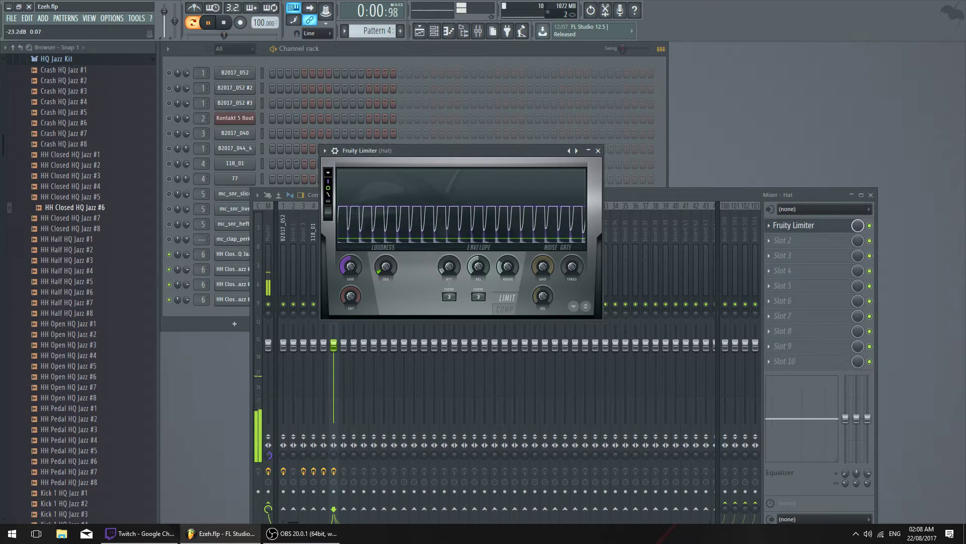
pyautogui.rightClick(385, 266)
pyautogui.click(393, 272)
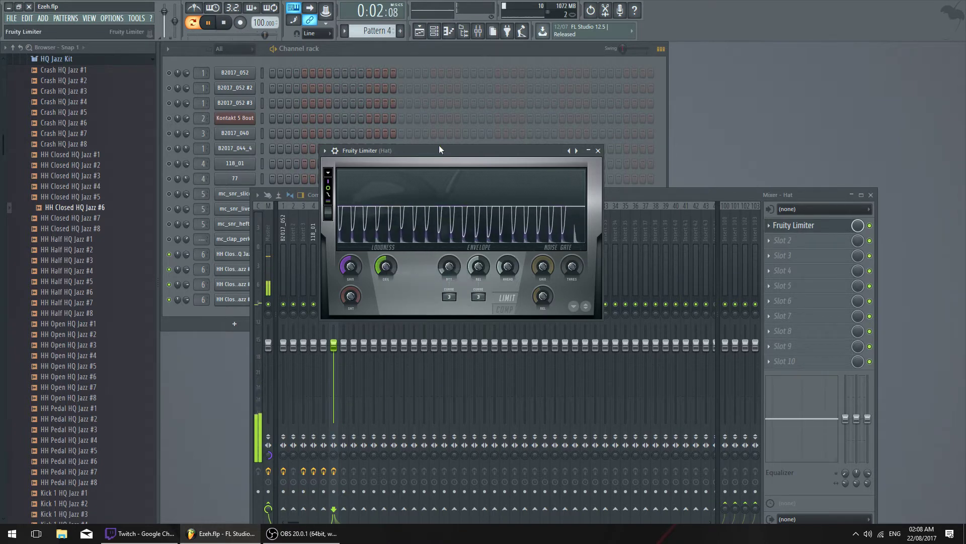
# Lower the ceiling of the Hat track's Fruity Limiter to about -11.7 dB and close the plugin window
pyautogui.click(600, 152)
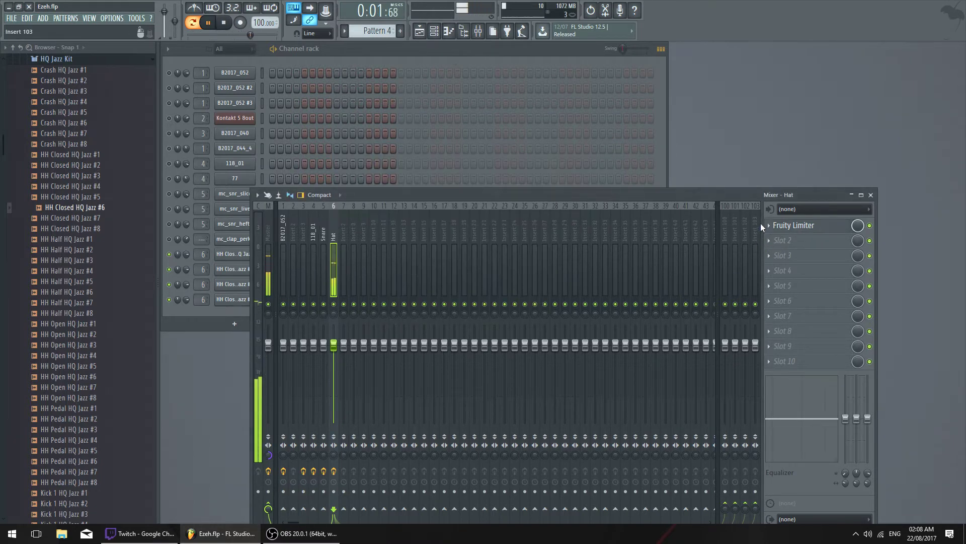
pyautogui.click(768, 226)
pyautogui.click(785, 228)
pyautogui.click(788, 230)
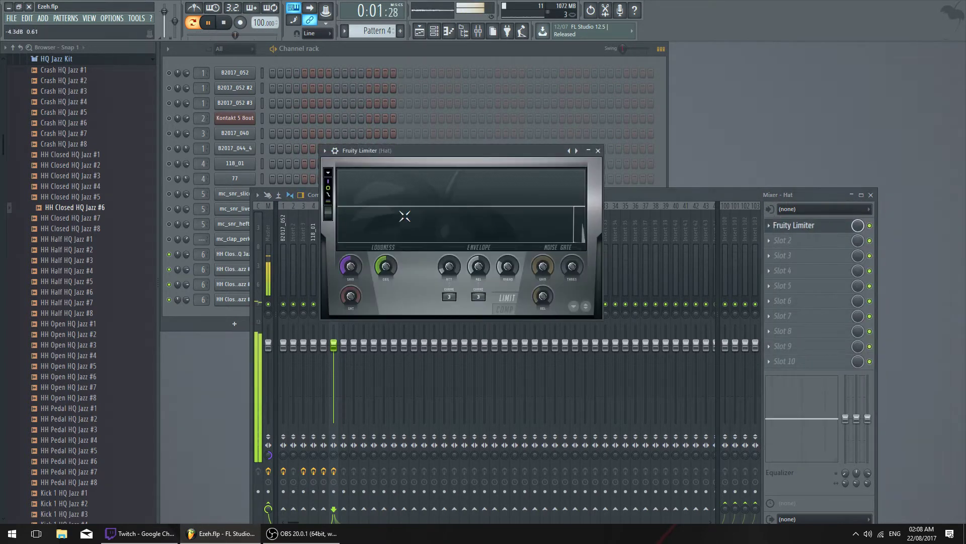
pyautogui.moveTo(387, 267); pyautogui.dragTo(386, 300)
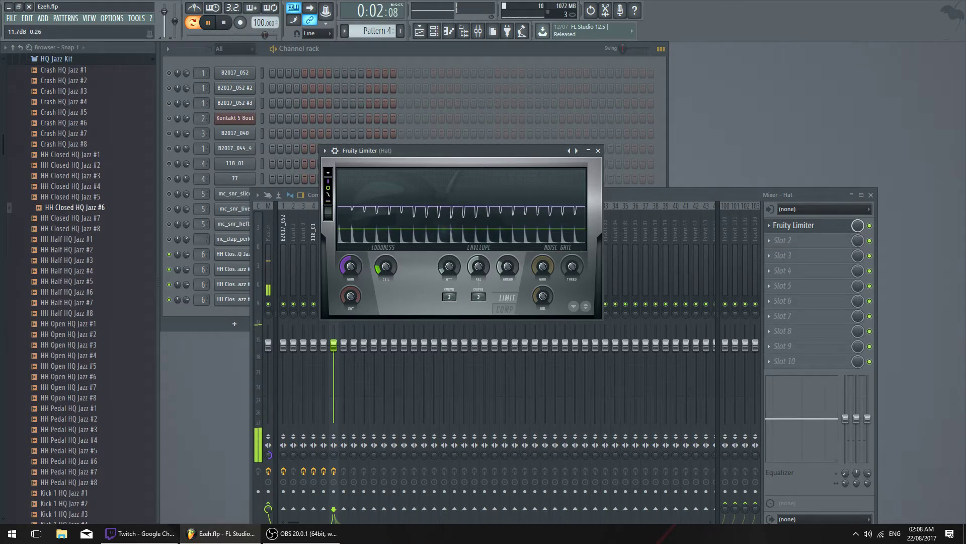
pyautogui.click(598, 151)
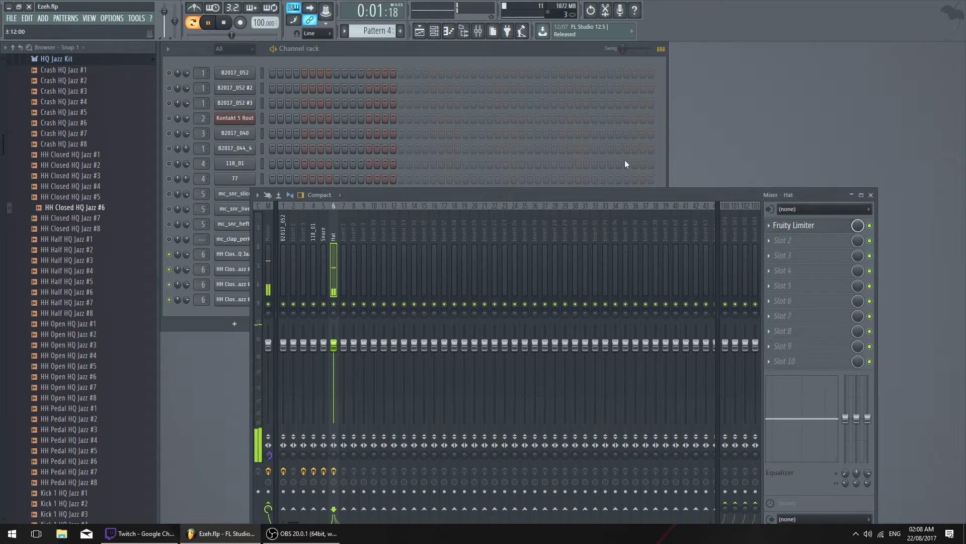
# Close the mixer, unmute the three snare channels and the clap channel, and play them together with the hi-hats
pyautogui.click(870, 195)
pyautogui.press('space')
pyautogui.click(169, 208)
pyautogui.click(169, 194)
pyautogui.press('space')
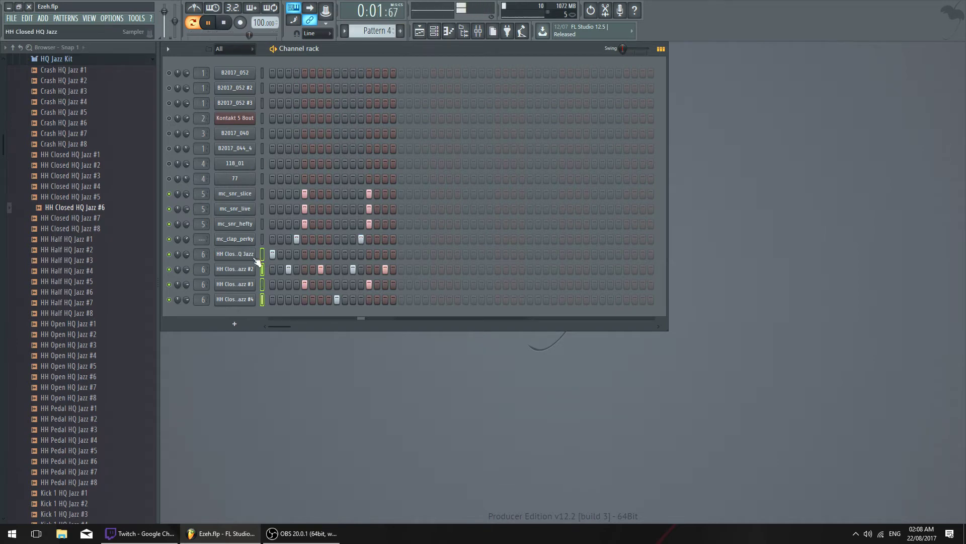
pyautogui.press('space')
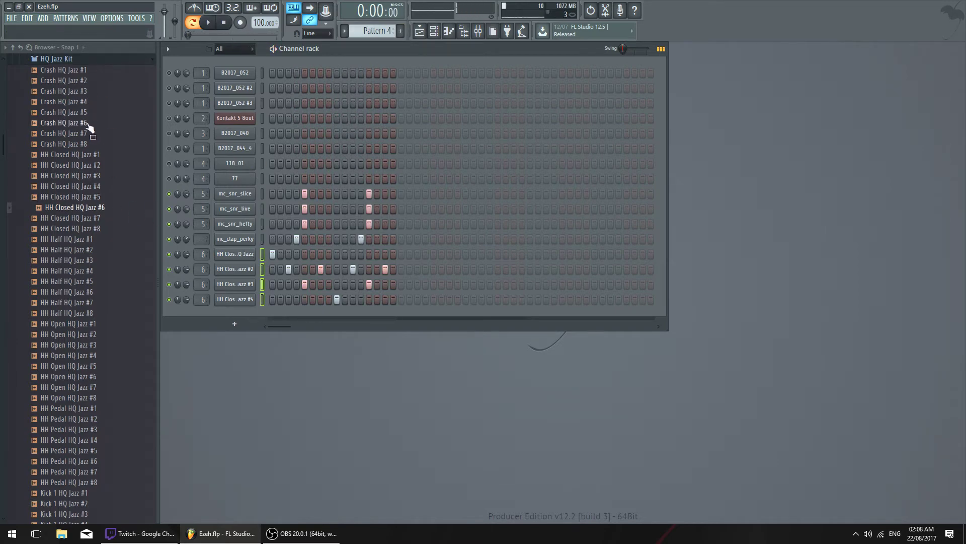
# Audition other samples of the HQ Jazz Kit, from Crash HQ Jazz #3 down to Snare Hit HQ Jazz #7
pyautogui.scroll(6, 88, 124)
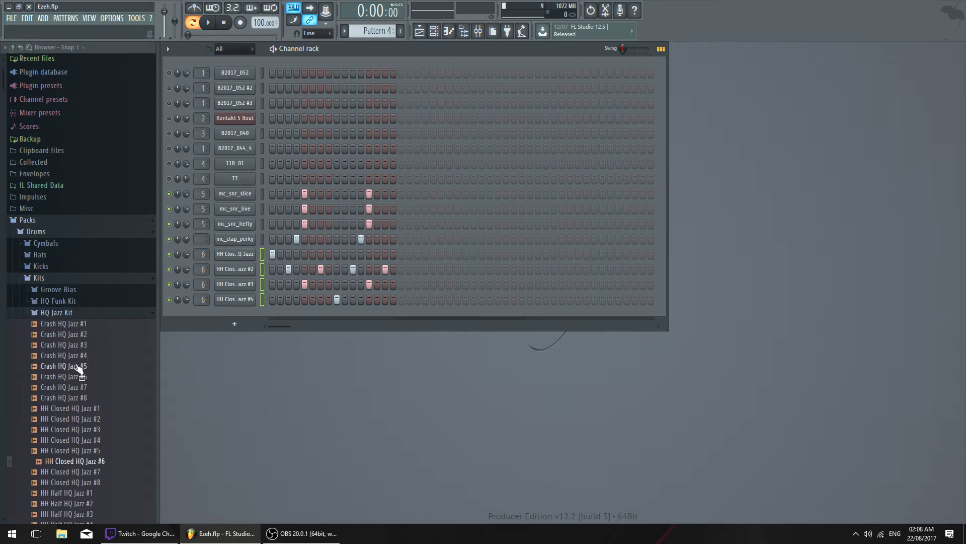
pyautogui.scroll(-12, 78, 370)
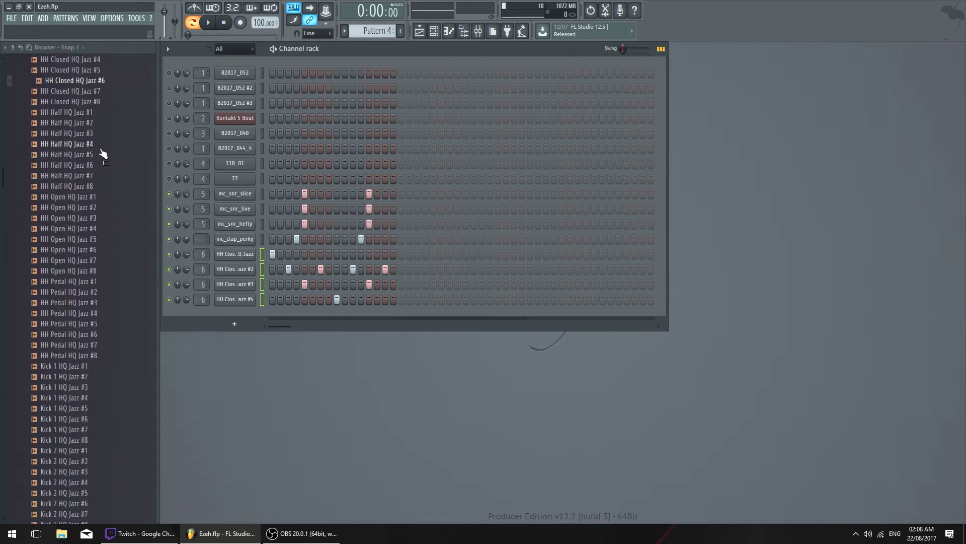
pyautogui.scroll(4, 104, 140)
pyautogui.click(105, 93)
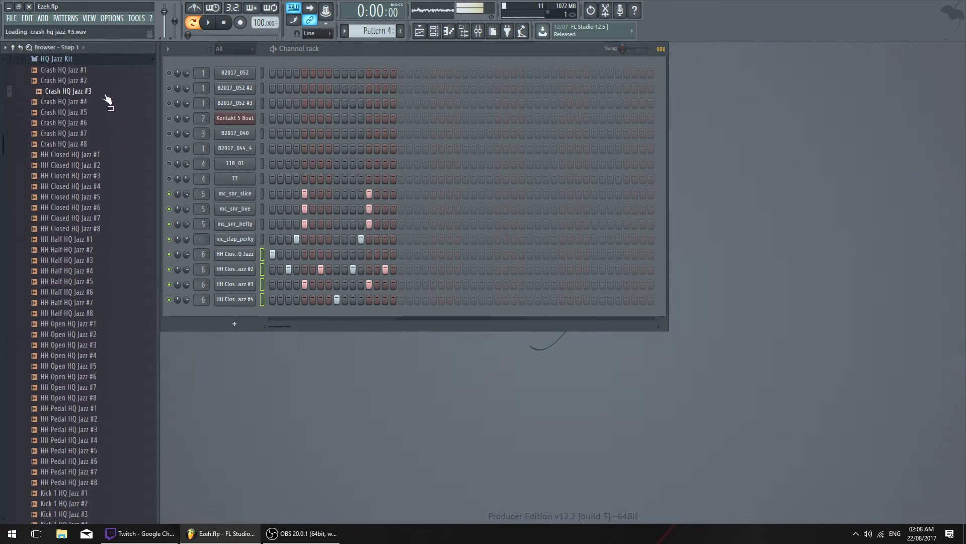
pyautogui.scroll(-8, 111, 275)
pyautogui.click(110, 273)
pyautogui.click(105, 250)
pyautogui.click(103, 313)
pyautogui.scroll(-6, 100, 342)
pyautogui.click(99, 346)
pyautogui.click(127, 367)
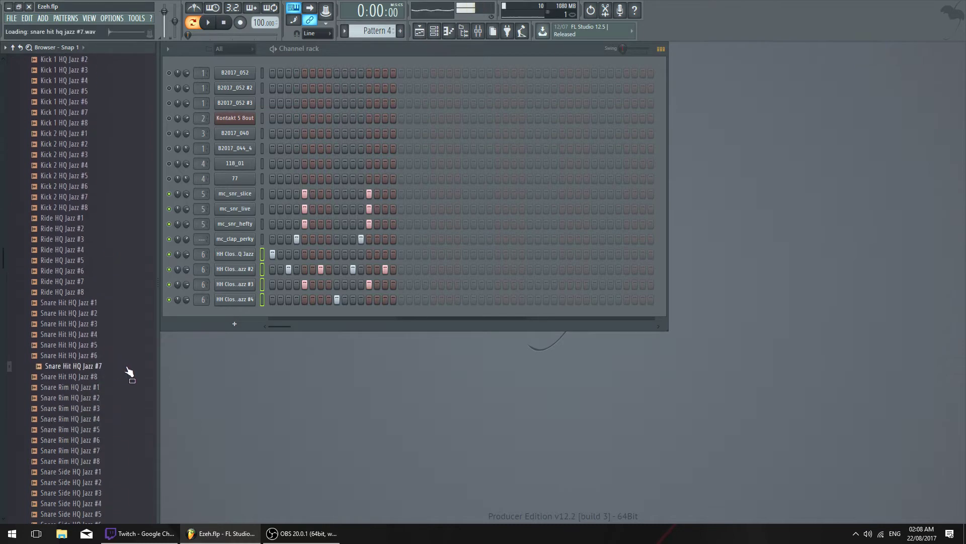
pyautogui.scroll(20, 65, 227)
# Switch the sample browser from the HQ Jazz Kit to the HQ Funk Kit under Kits
pyautogui.click(63, 278)
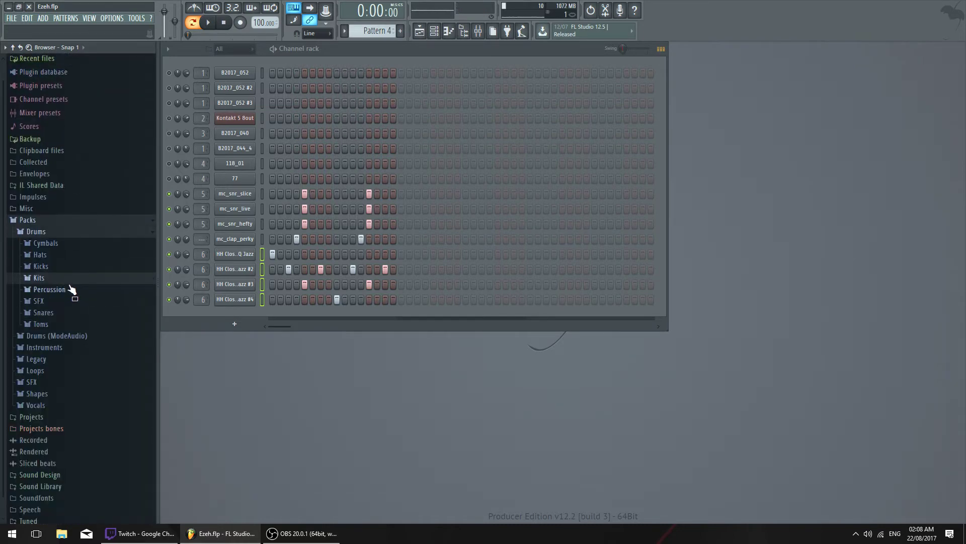
pyautogui.click(58, 278)
pyautogui.click(92, 301)
pyautogui.scroll(-5, 76, 291)
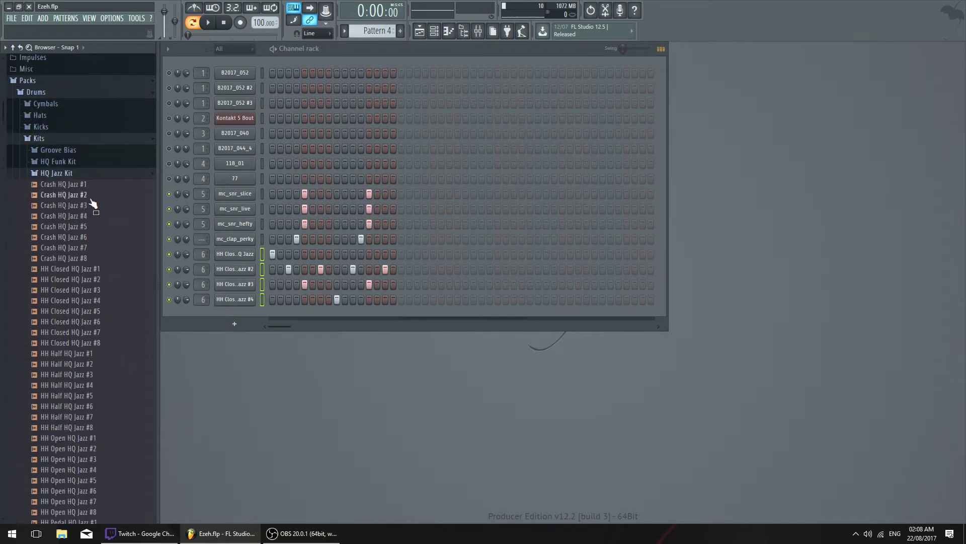
pyautogui.click(74, 176)
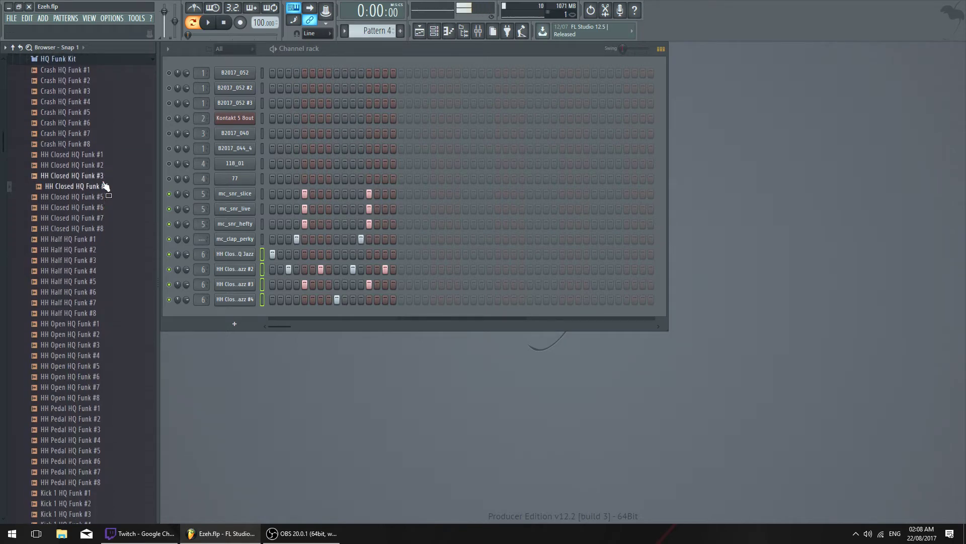
# Audition the closed hi-hat samples of the HQ Funk Kit, including HH Closed HQ Funk #2 and #5 to #8
pyautogui.click(106, 165)
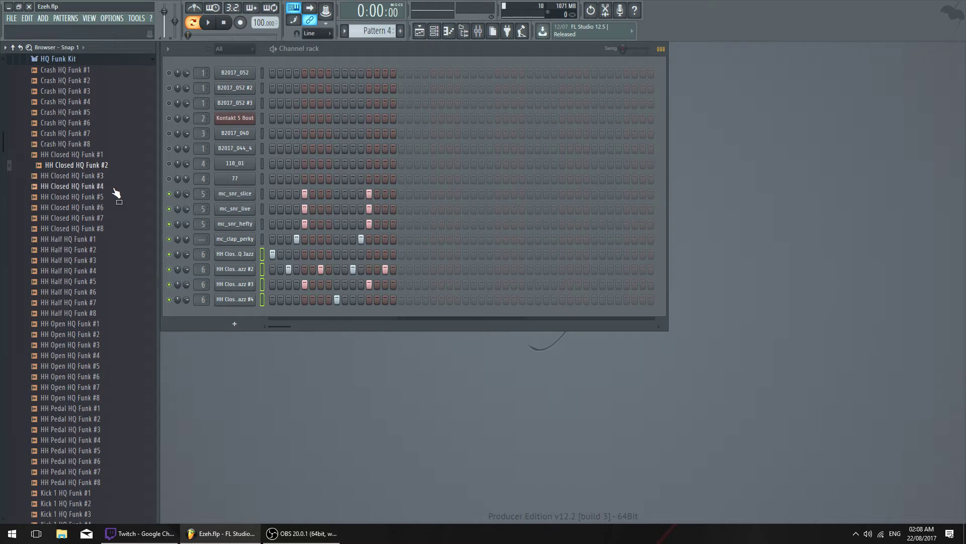
pyautogui.click(111, 197)
pyautogui.click(112, 207)
pyautogui.click(113, 218)
pyautogui.click(113, 228)
# Add HH Closed HQ Funk #7 as a new channel below the hi-hats and open its channel settings
pyautogui.moveTo(114, 225); pyautogui.dragTo(257, 312)
pyautogui.click(231, 303)
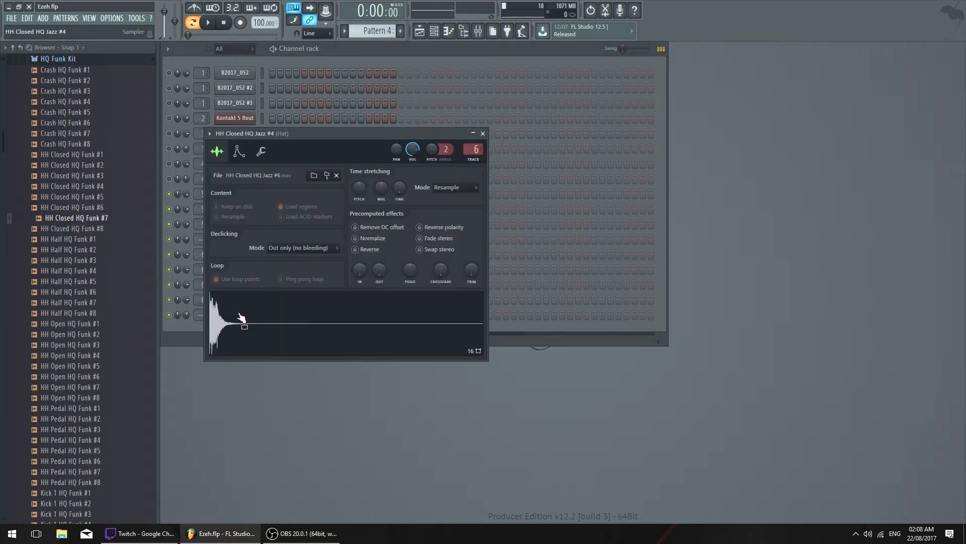
pyautogui.click(483, 133)
pyautogui.click(235, 315)
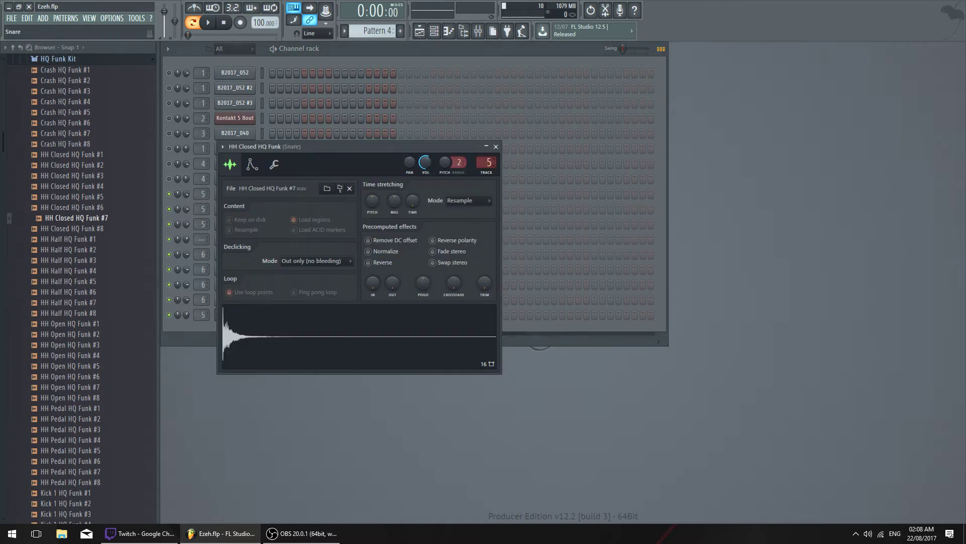
# Route the new funk hi-hat to mixer track 6, then clone it with HH Closed HQ Funk #8 as the clone's sample
pyautogui.click(496, 146)
pyautogui.rightClick(246, 315)
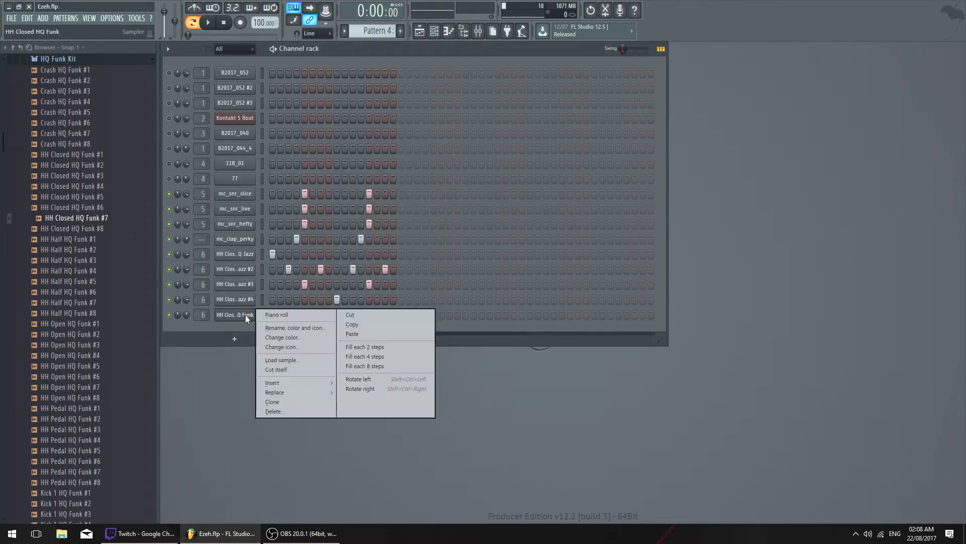
pyautogui.click(310, 403)
pyautogui.moveTo(100, 229)
pyautogui.mouseDown()
pyautogui.moveTo(257, 313)
pyautogui.moveTo(238, 327)
pyautogui.moveTo(280, 313)
pyautogui.mouseUp()
# Place hits on steps 2, 6, 10 and 14 of the funk hi-hat and steps 4, 8, 12 and 16 of its clone
pyautogui.click(296, 330)
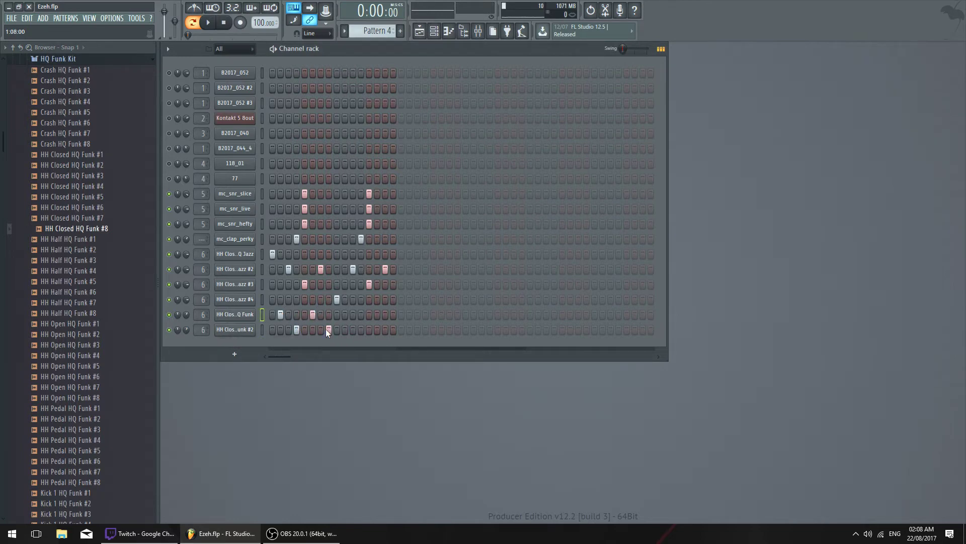
pyautogui.click(370, 315)
pyautogui.click(377, 315)
pyautogui.click(393, 329)
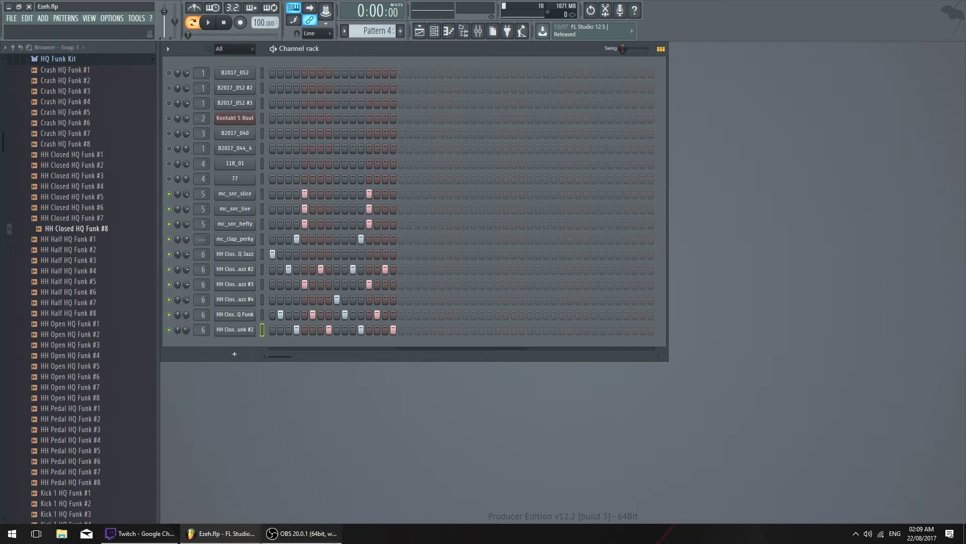
# Play the pattern and adjust the channel volume of the second funk hi-hat
pyautogui.click(302, 533)
pyautogui.click(301, 533)
pyautogui.press('space')
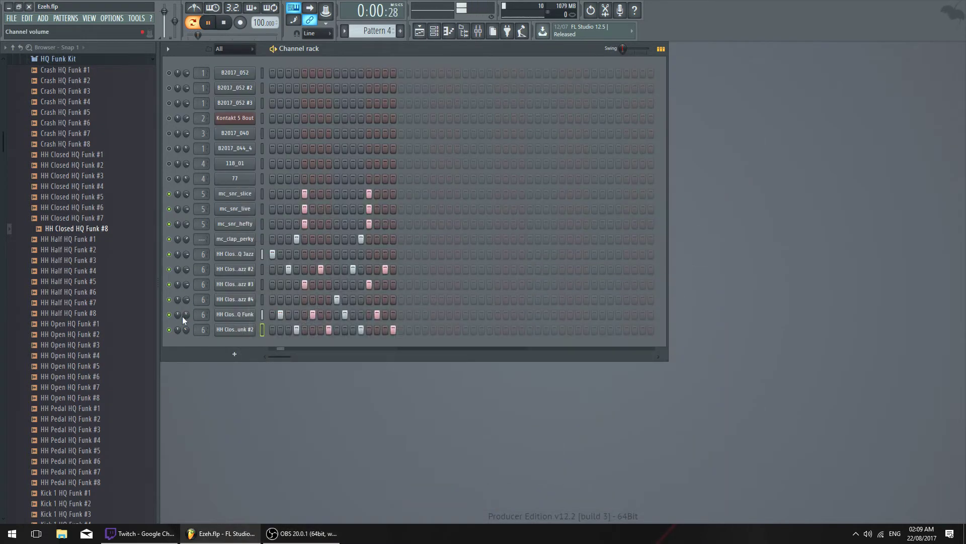
pyautogui.moveTo(186, 328)
pyautogui.mouseDown()
pyautogui.moveTo(186, 347)
pyautogui.moveTo(188, 327)
pyautogui.mouseUp()
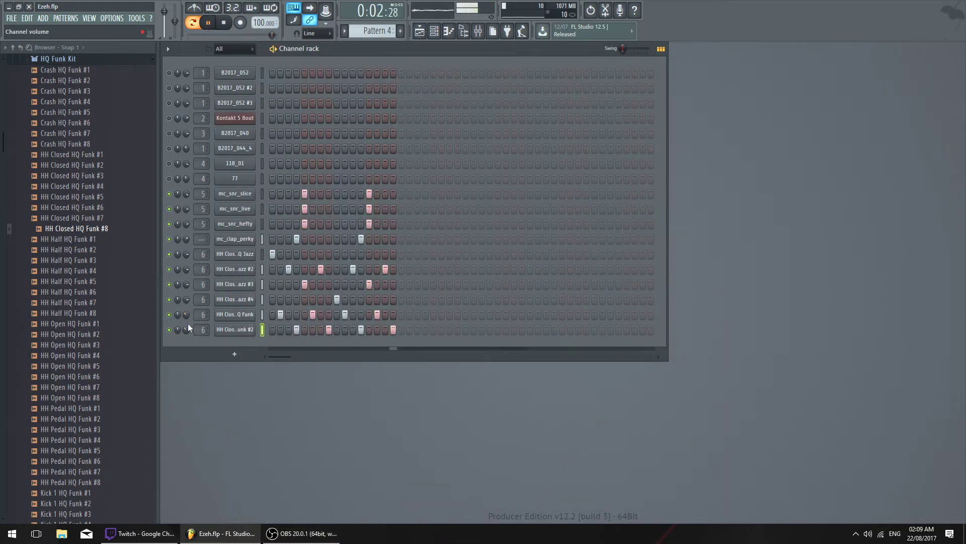
pyautogui.press('space')
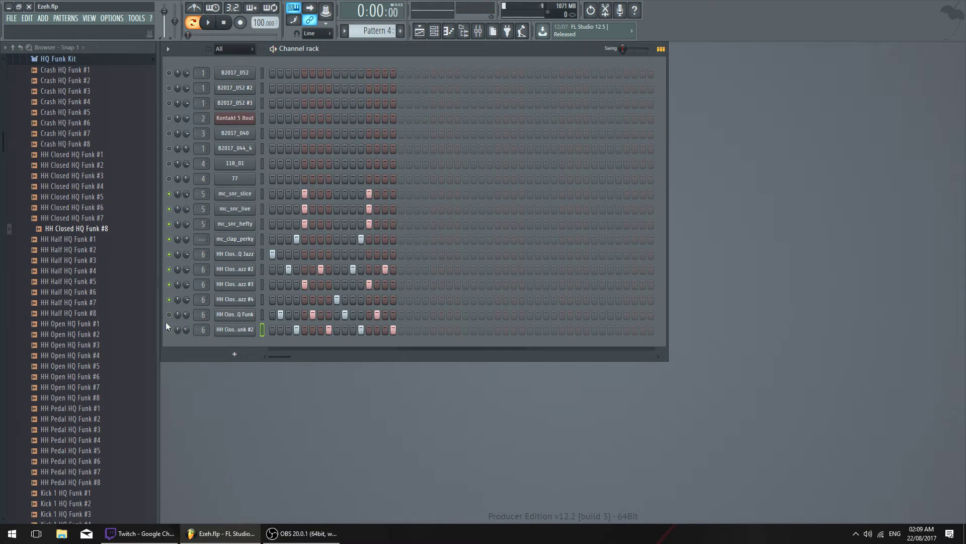
pyautogui.press('space')
pyautogui.press('space')
# Thin out the funk hi-hats, keeping only step 2 on the first channel and step 8 on the second
pyautogui.rightClick(314, 315)
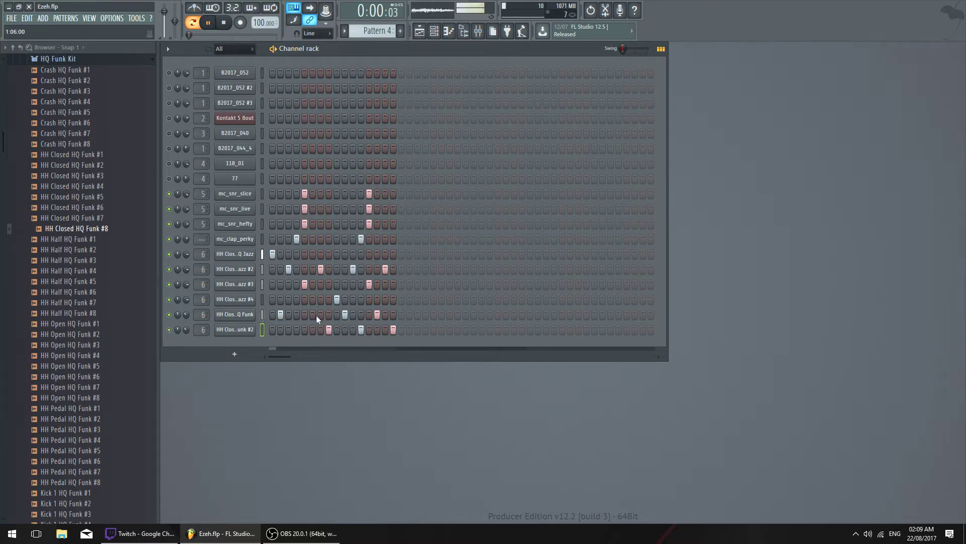
pyautogui.rightClick(345, 315)
pyautogui.click(362, 331)
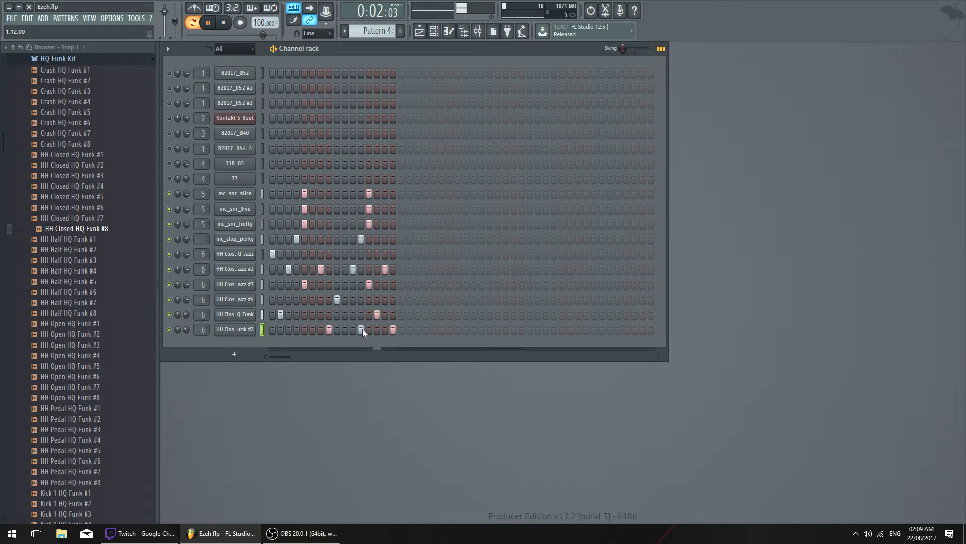
pyautogui.press('space')
pyautogui.rightClick(363, 328)
pyautogui.press('space')
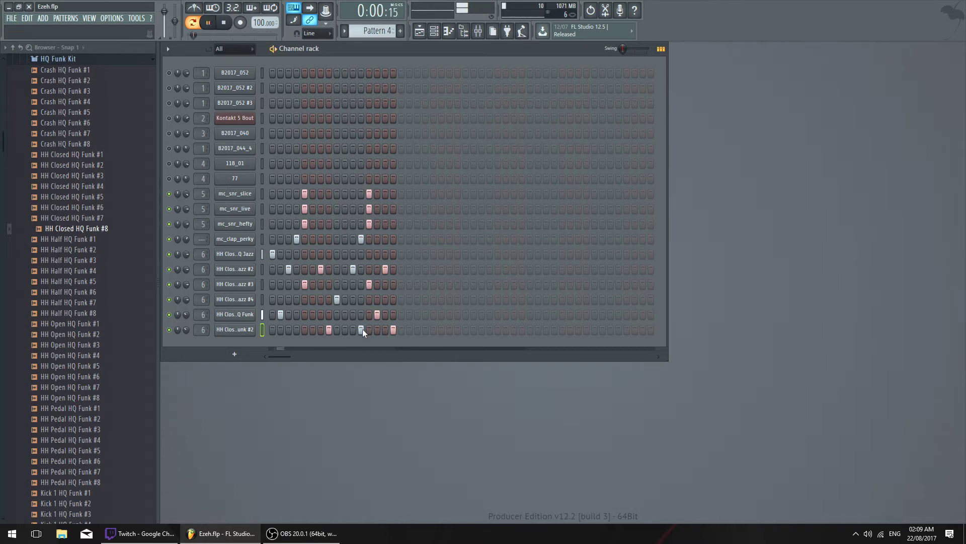
pyautogui.rightClick(392, 330)
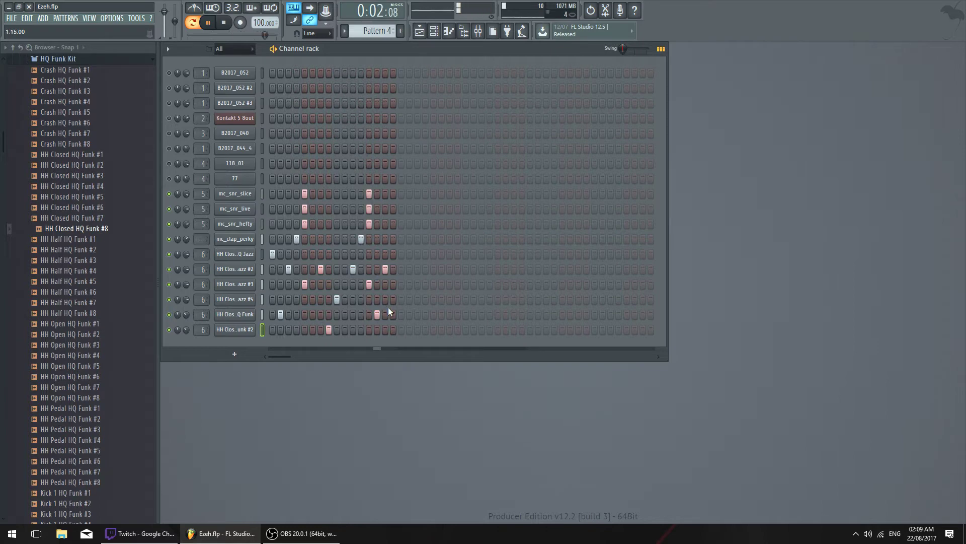
pyautogui.rightClick(377, 315)
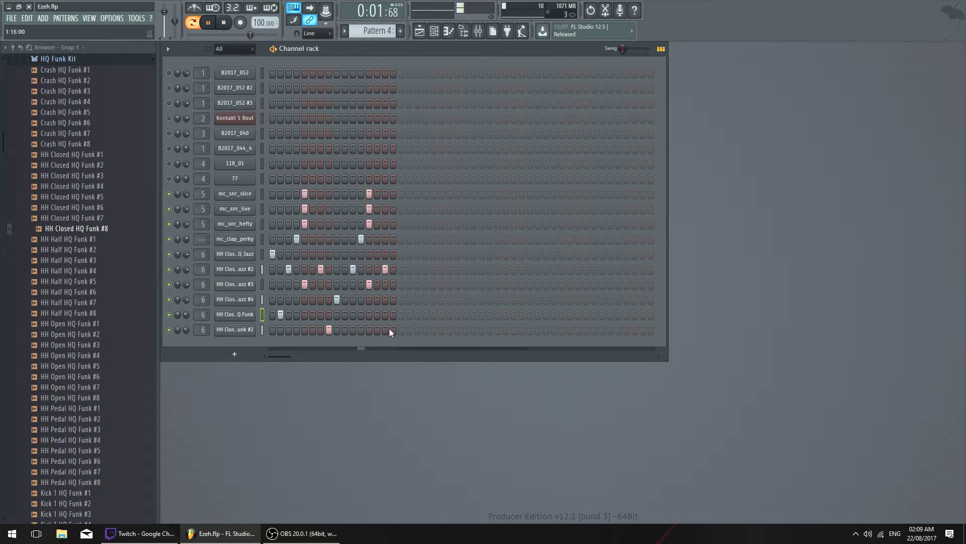
# Try a hit on step 16 of each funk hi-hat channel in turn and remove it again
pyautogui.click(393, 315)
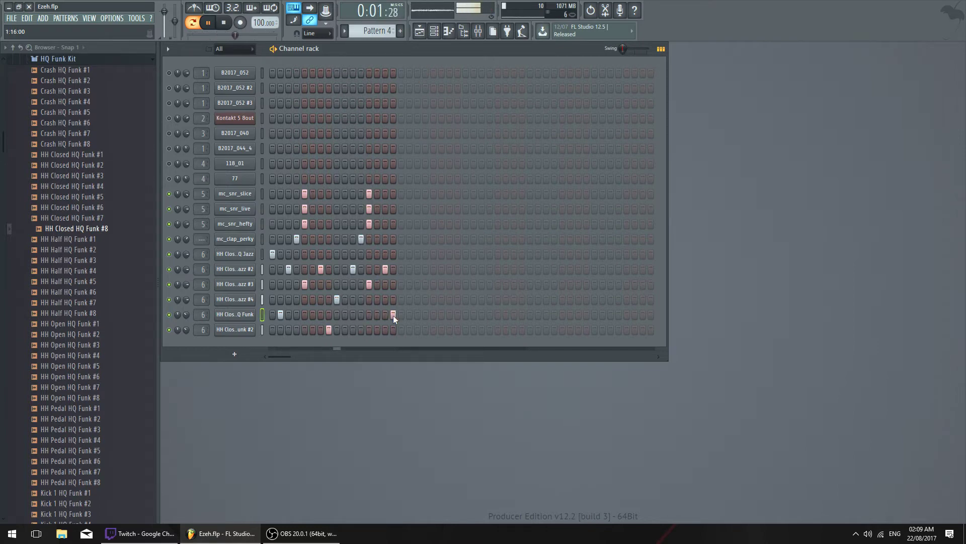
pyautogui.rightClick(394, 315)
pyautogui.click(394, 331)
pyautogui.rightClick(394, 331)
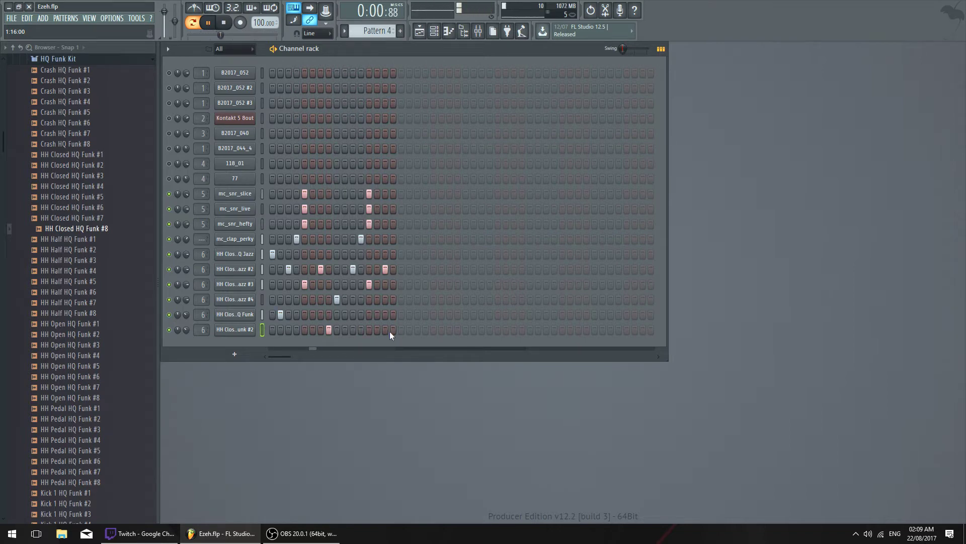
# Adjust the channel volumes of both funk hi-hats during playback and stop the pattern
pyautogui.moveTo(185, 314); pyautogui.dragTo(186, 340)
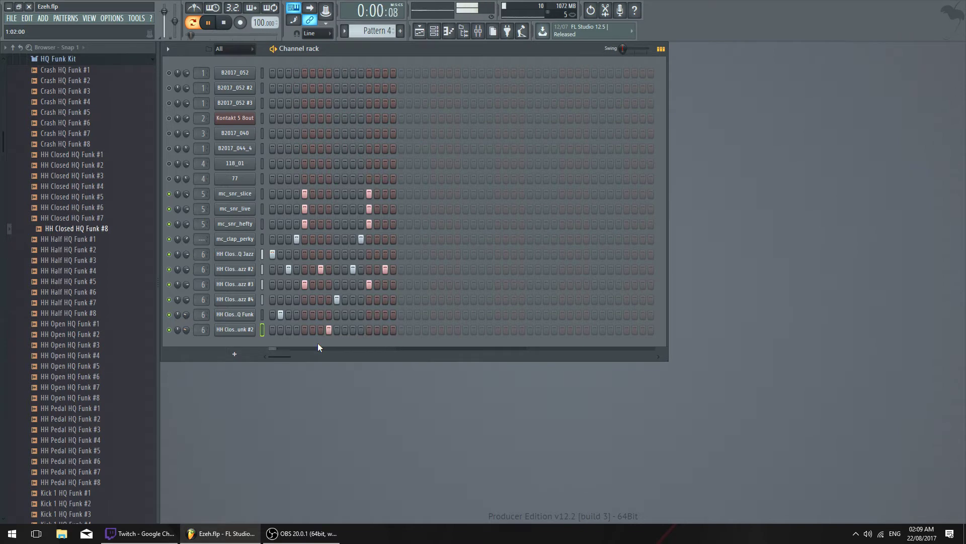
pyautogui.moveTo(188, 331); pyautogui.dragTo(188, 329)
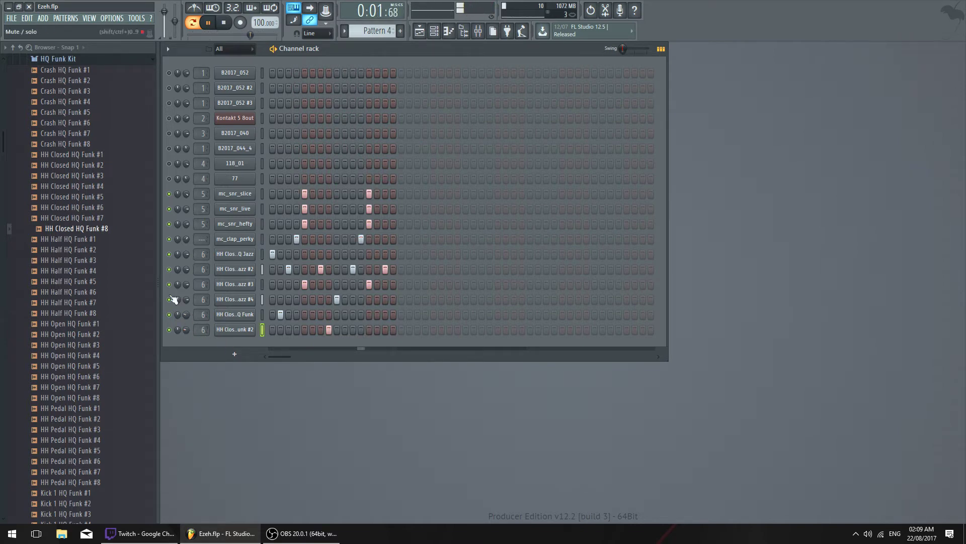
pyautogui.press('space')
# Switch the sample browser from Packs to the Kicks folder of Samples Percussive in the Sound Library
pyautogui.scroll(5, 99, 195)
pyautogui.scroll(3, 100, 194)
pyautogui.click(53, 236)
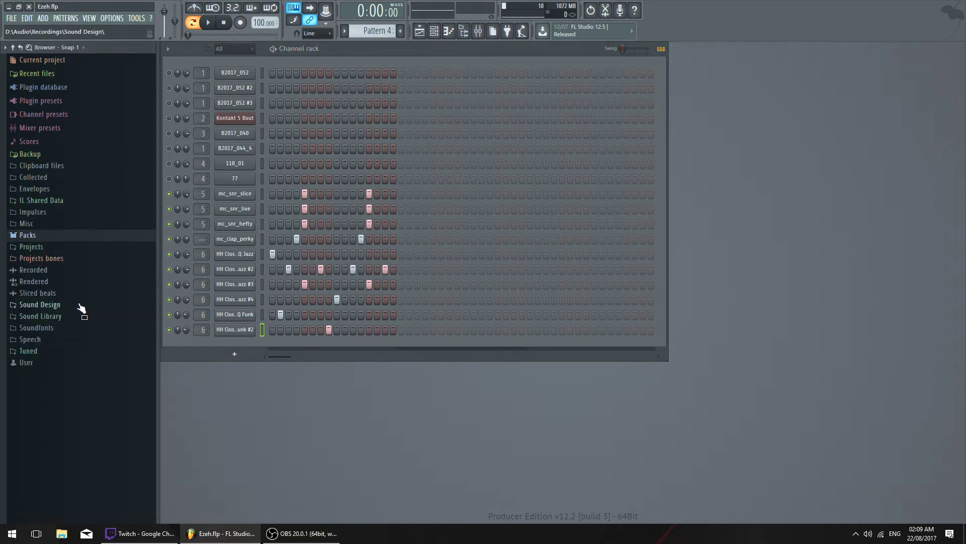
pyautogui.click(88, 316)
pyautogui.scroll(-3, 80, 307)
pyautogui.click(81, 284)
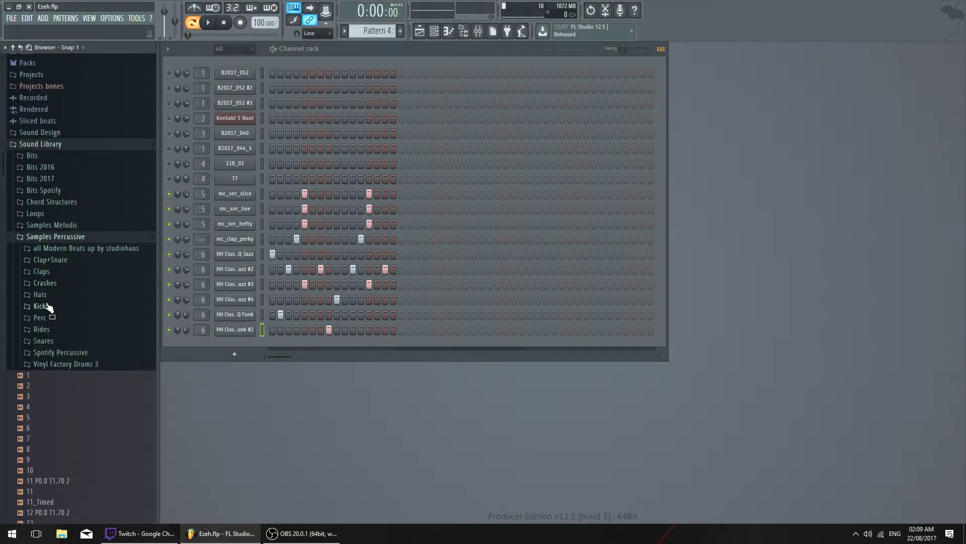
pyautogui.click(51, 302)
pyautogui.moveTo(53, 299); pyautogui.dragTo(57, 297)
# Look through the samples in the Kicks folder and audition Dirty_KK_04
pyautogui.scroll(-1, 57, 297)
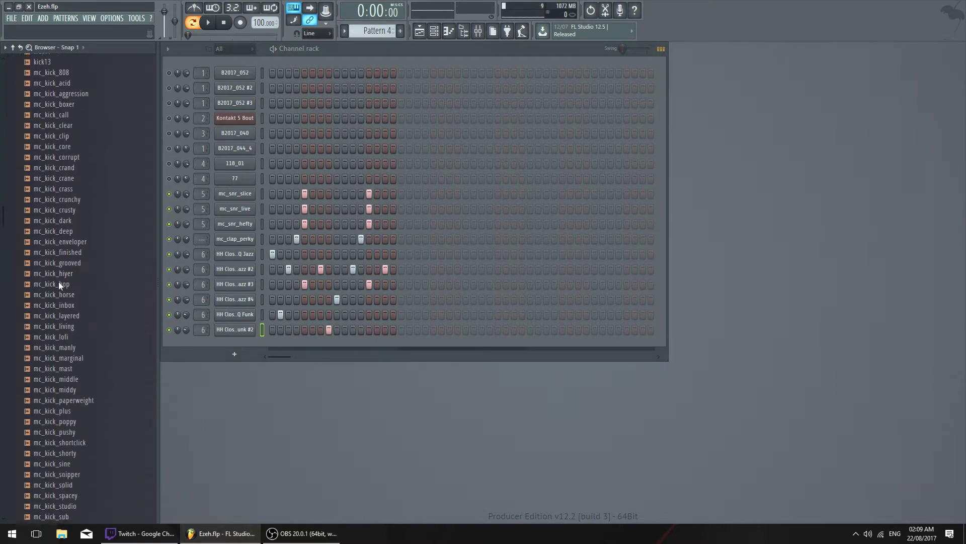
pyautogui.scroll(4, 66, 272)
pyautogui.click(80, 212)
pyautogui.click(75, 187)
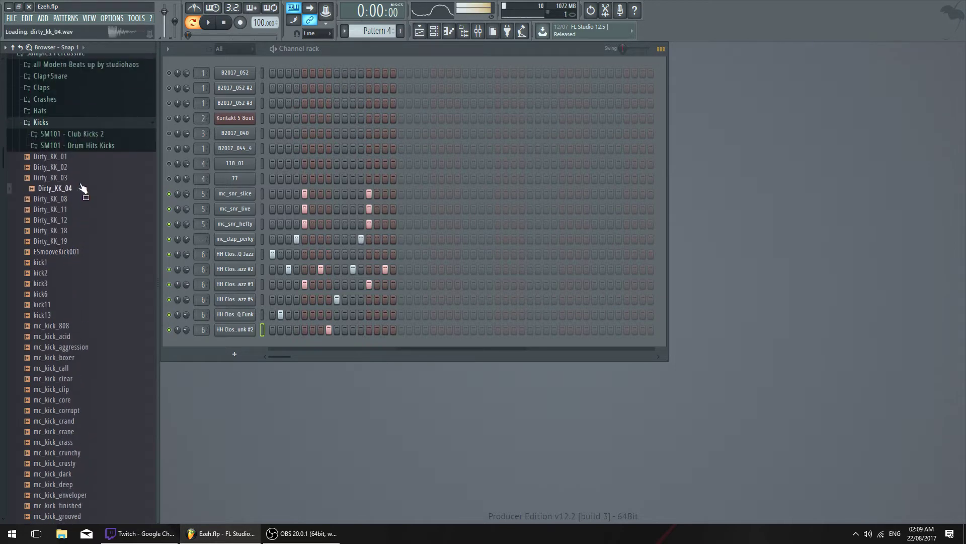
pyautogui.scroll(-3, 95, 323)
pyautogui.scroll(6, 119, 288)
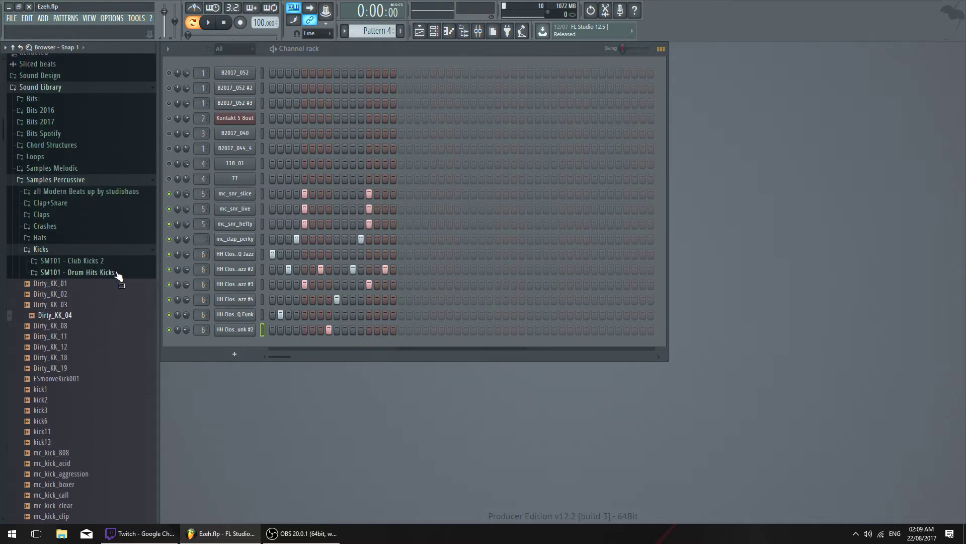
# Open the SM101 - Drum Hits Kicks folder and audition kicks including dh_kick_lay_strange and dh_kick_live_damp
pyautogui.click(116, 272)
pyautogui.scroll(-5, 83, 278)
pyautogui.click(108, 261)
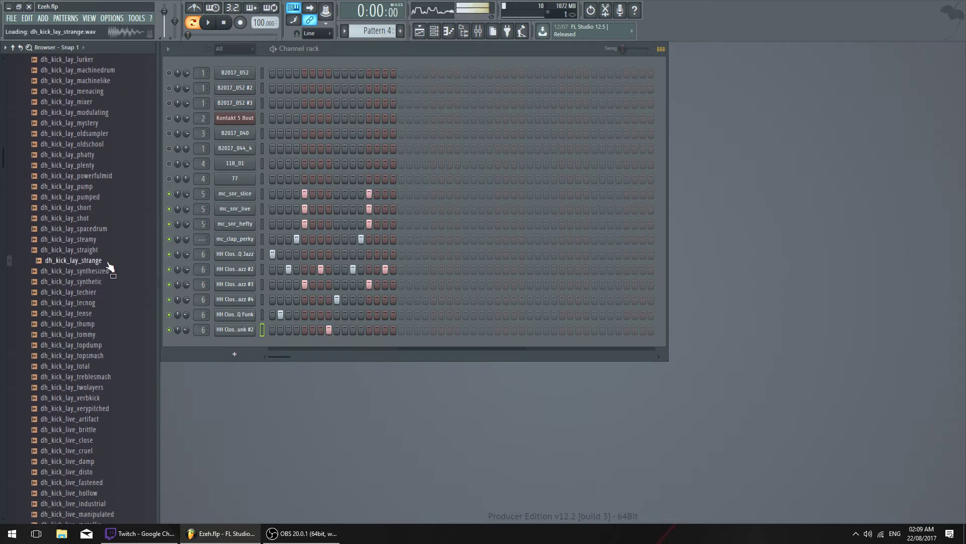
pyautogui.click(103, 314)
pyautogui.scroll(-6, 104, 314)
pyautogui.click(107, 273)
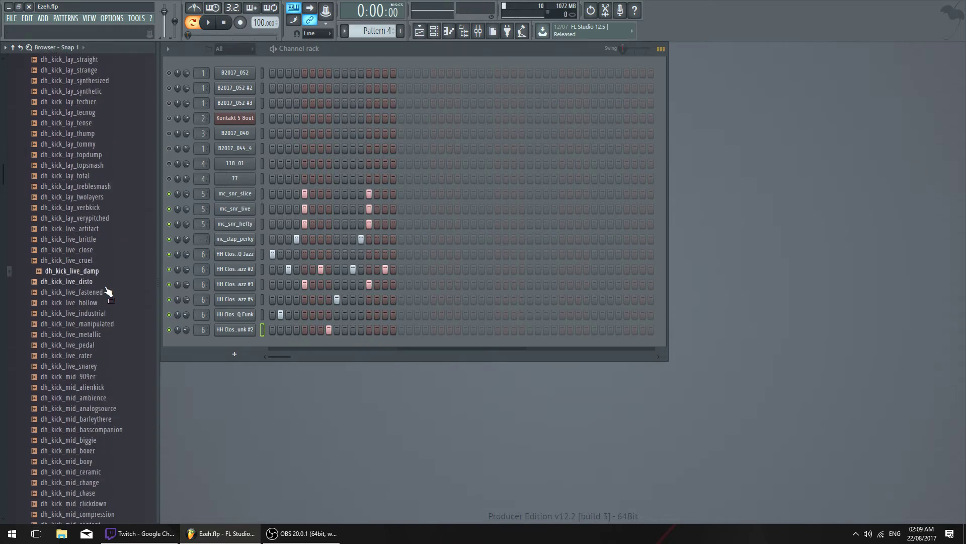
pyautogui.scroll(-4, 107, 290)
# View the Kontakt 5 bass instrument's settings and close them
pyautogui.click(252, 120)
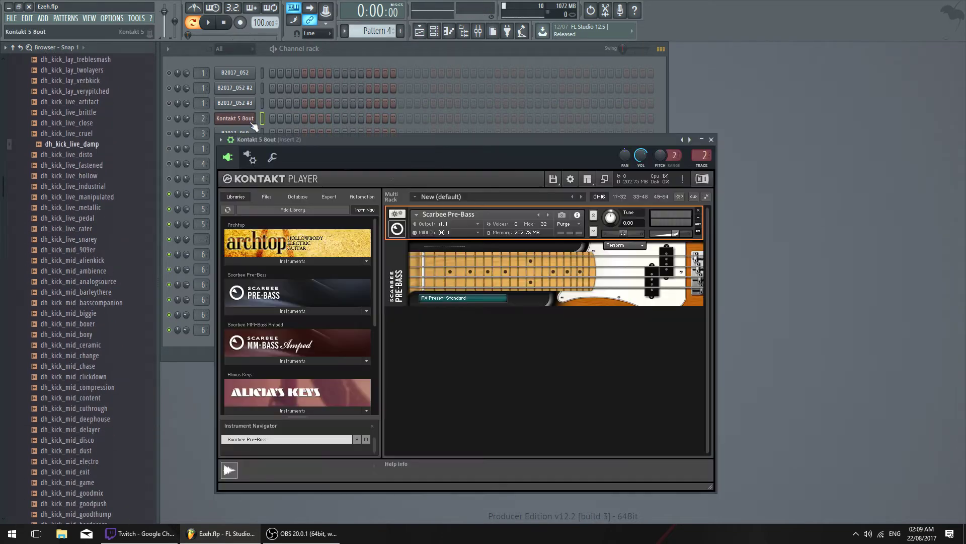
pyautogui.moveTo(422, 156); pyautogui.dragTo(398, 147)
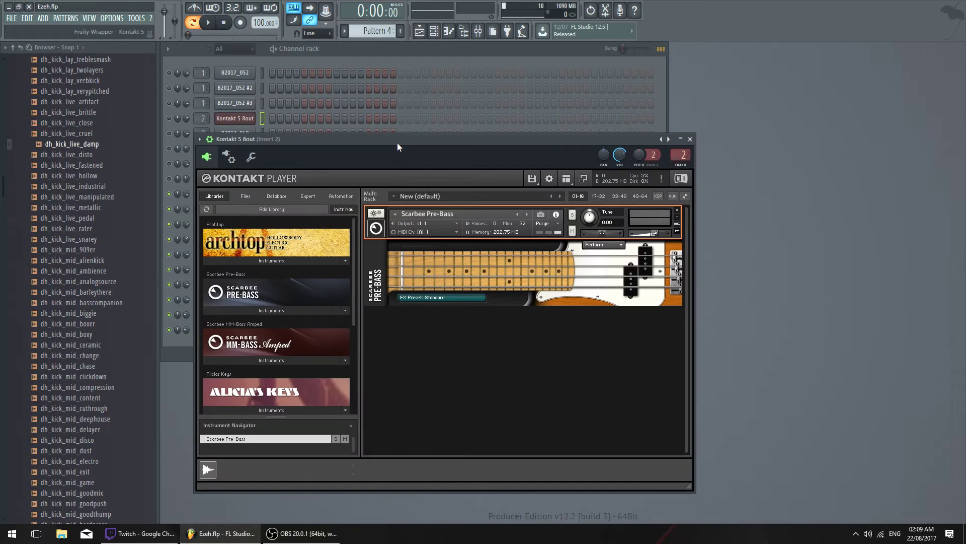
pyautogui.click(690, 139)
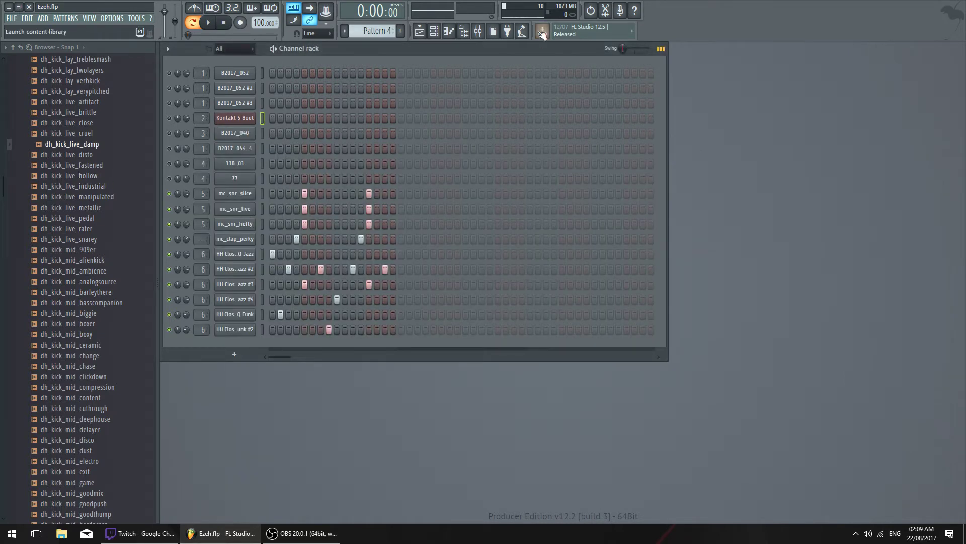
# Inspect the FabFilter Pro-Q 2 curve on mixer track 118_01 and close the mixer
pyautogui.click(479, 30)
pyautogui.click(304, 222)
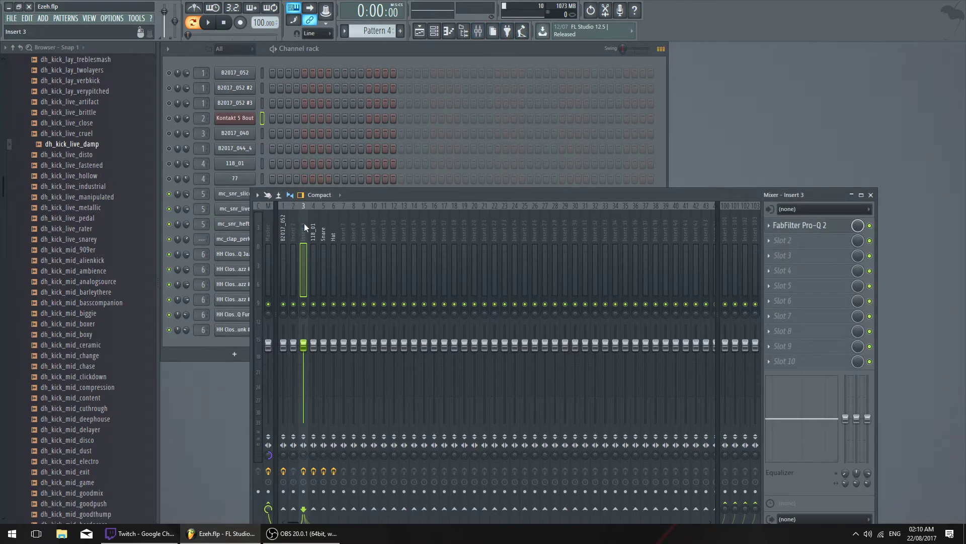
pyautogui.click(309, 222)
pyautogui.click(796, 225)
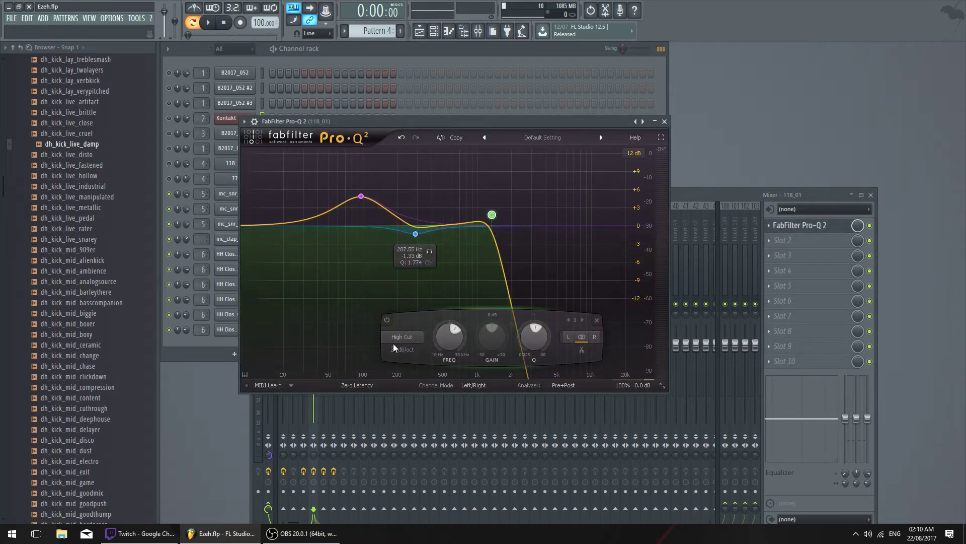
pyautogui.click(665, 121)
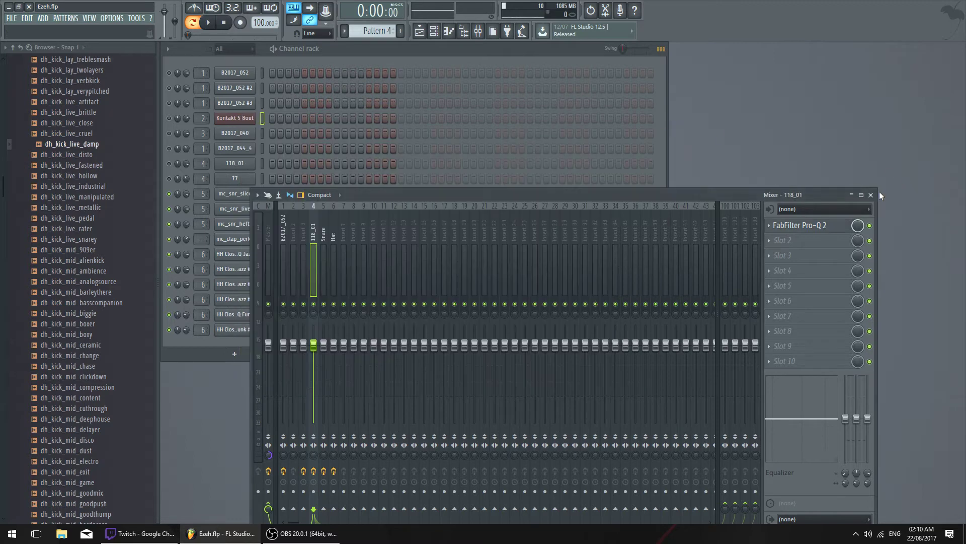
pyautogui.click(871, 195)
pyautogui.click(420, 32)
pyautogui.click(420, 31)
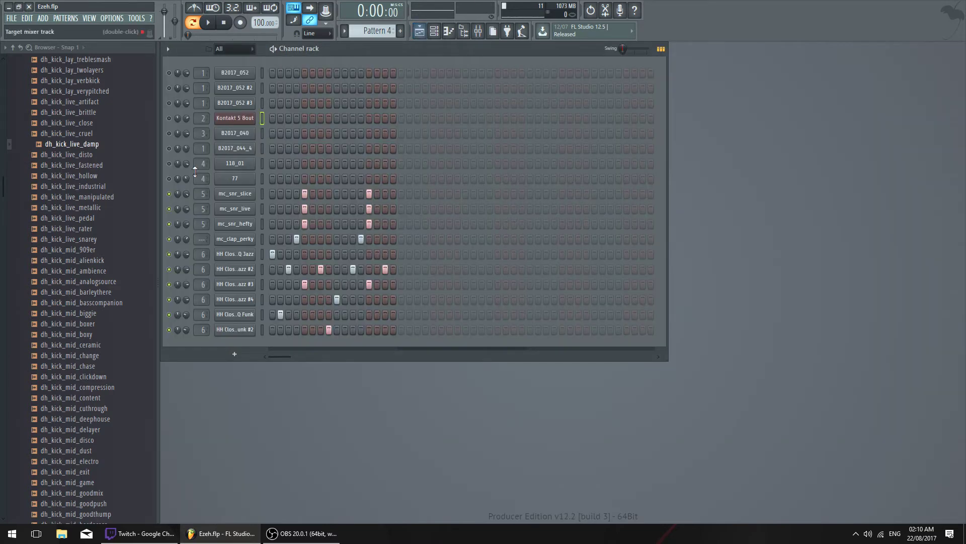
pyautogui.doubleClick(387, 52)
pyautogui.doubleClick(387, 52)
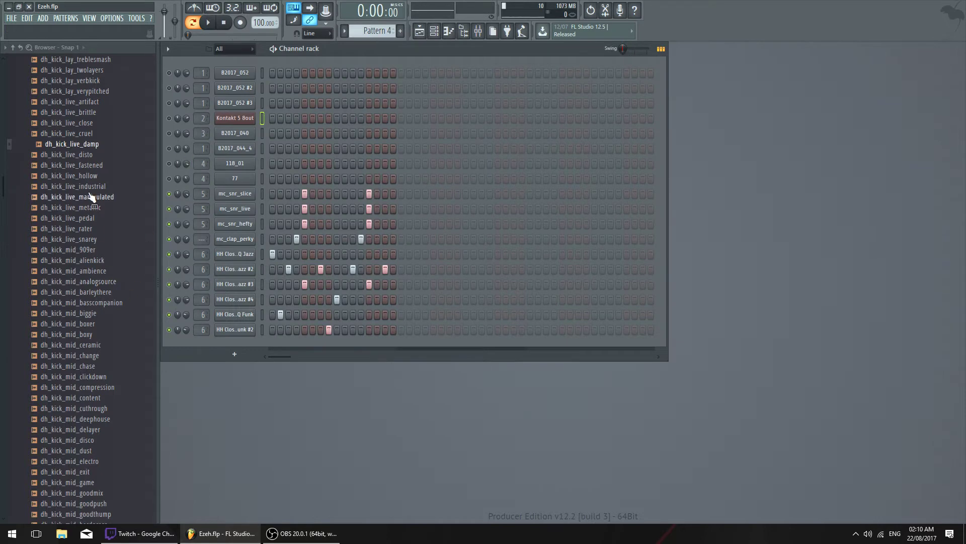
# Audition dh_kick_mid_deephouse and add it as a new channel below the hi-hats
pyautogui.scroll(-4, 96, 302)
pyautogui.click(108, 293)
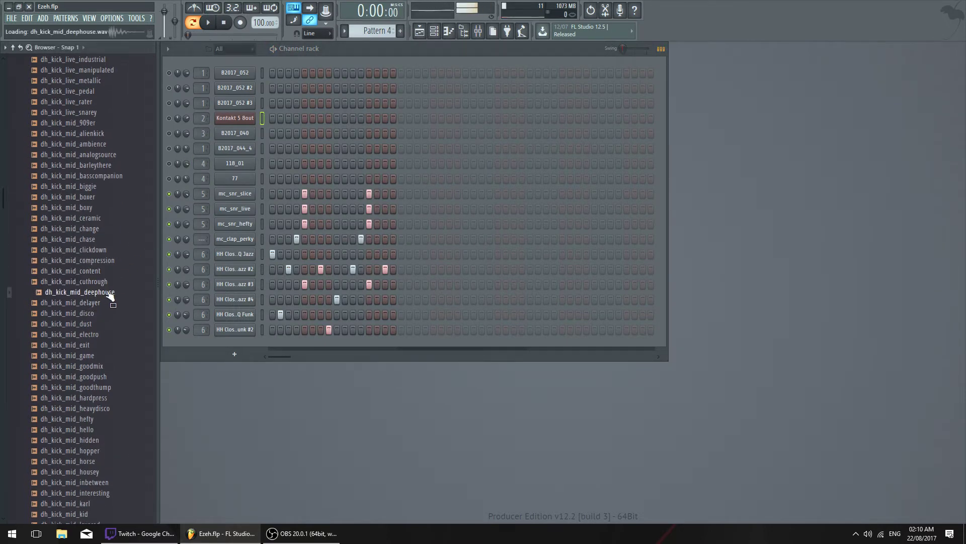
pyautogui.scroll(-4, 101, 192)
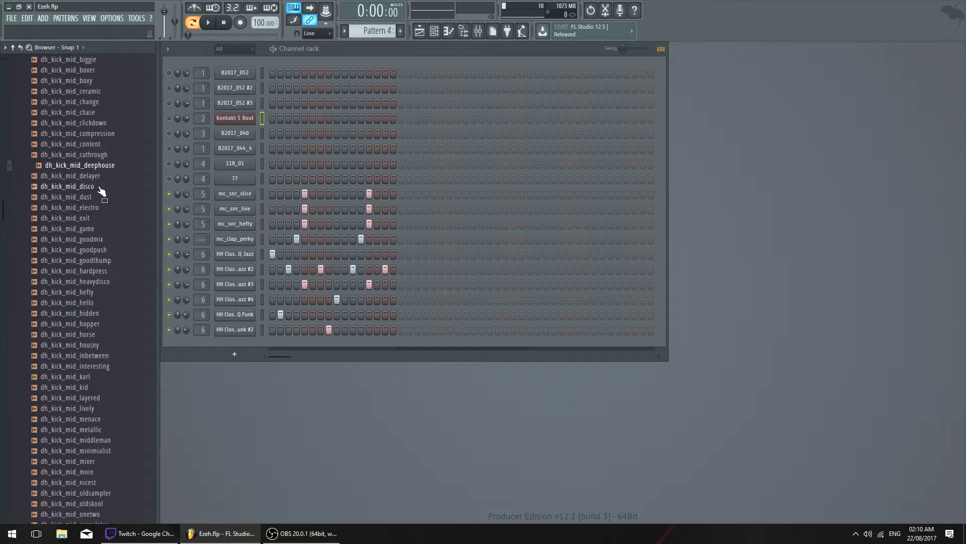
pyautogui.moveTo(125, 172); pyautogui.dragTo(254, 347)
# Show the mixer and route the dh_kick_mid_deephouse channel to mixer track 7
pyautogui.click(478, 31)
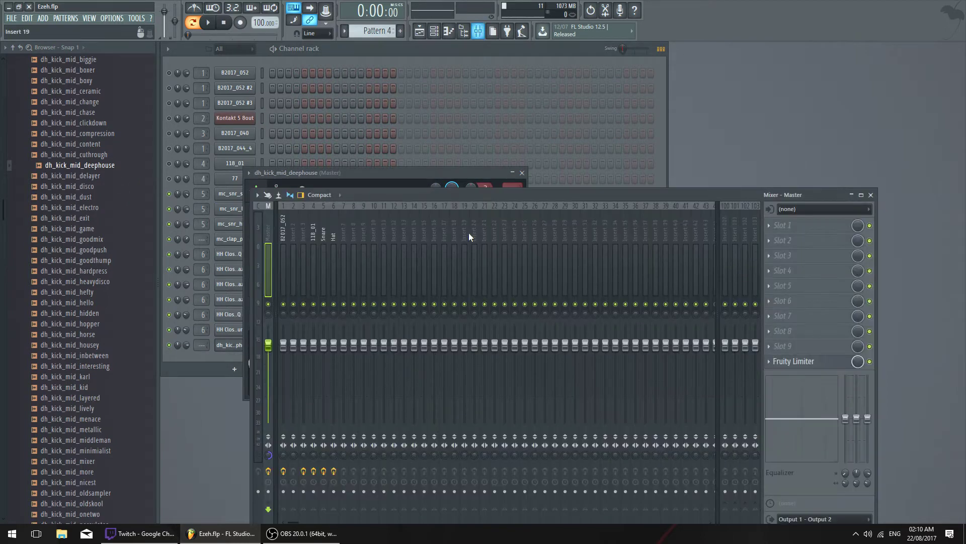
pyautogui.moveTo(502, 187); pyautogui.dragTo(502, 165)
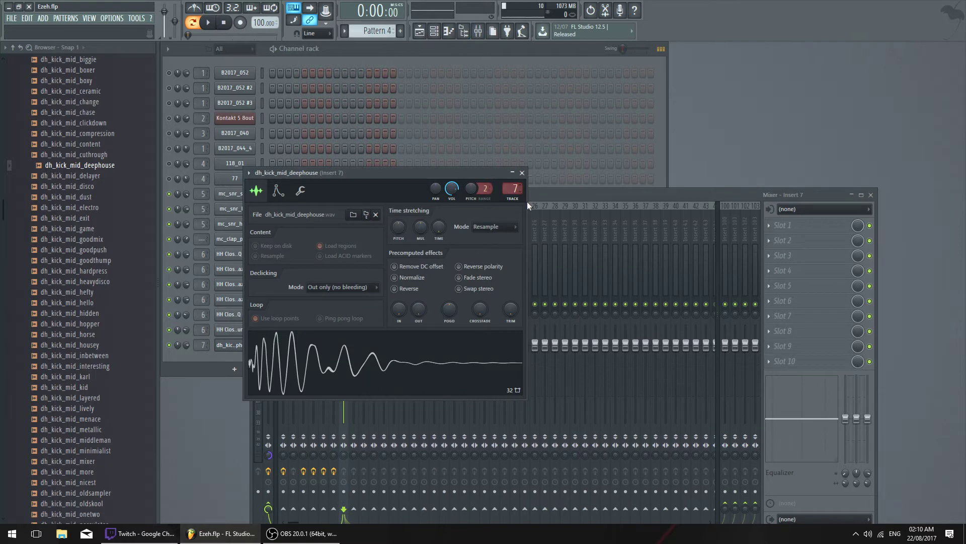
# Rename mixer track 7 as Kick
pyautogui.click(531, 204)
pyautogui.rightClick(347, 212)
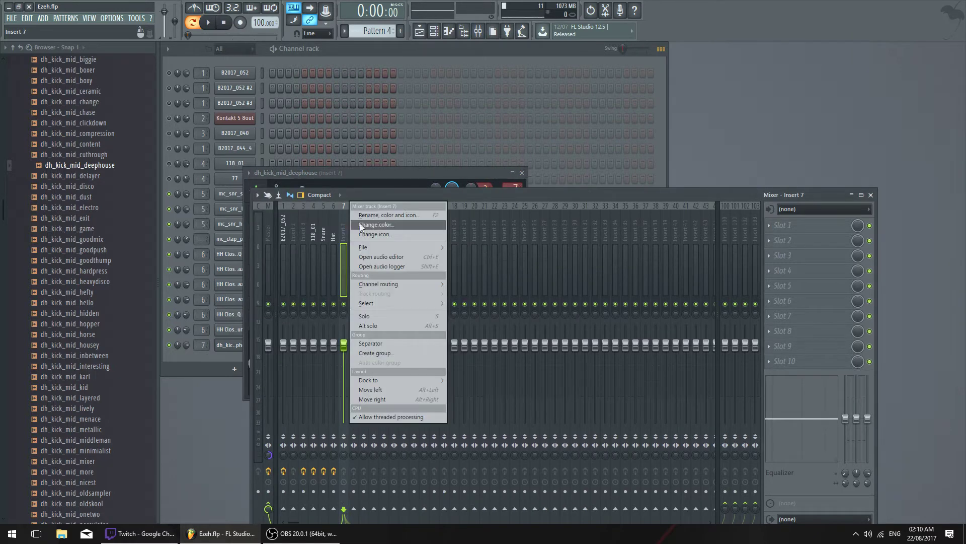
pyautogui.click(409, 217)
pyautogui.write('Kick')
pyautogui.press('Return')
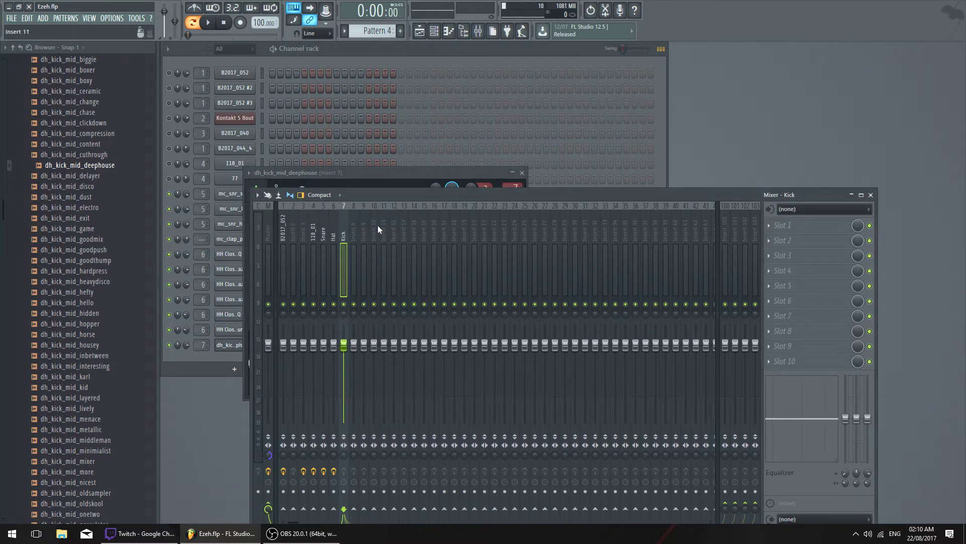
# Add FabFilter Pro-Q 2 to the Kick mixer track and create a Low Cut band at about 86 Hz
pyautogui.click(773, 227)
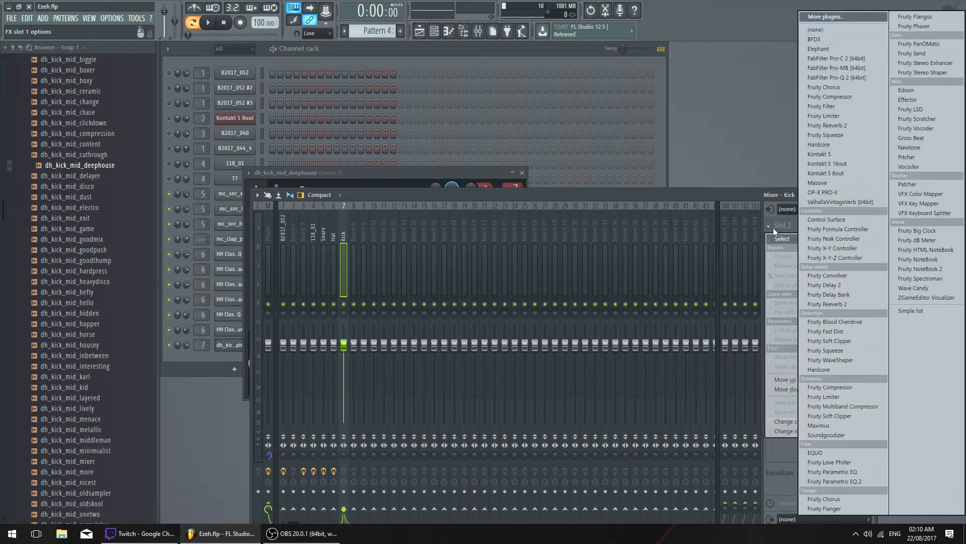
pyautogui.click(867, 86)
pyautogui.click(275, 199)
pyautogui.rightClick(275, 199)
pyautogui.moveTo(302, 218)
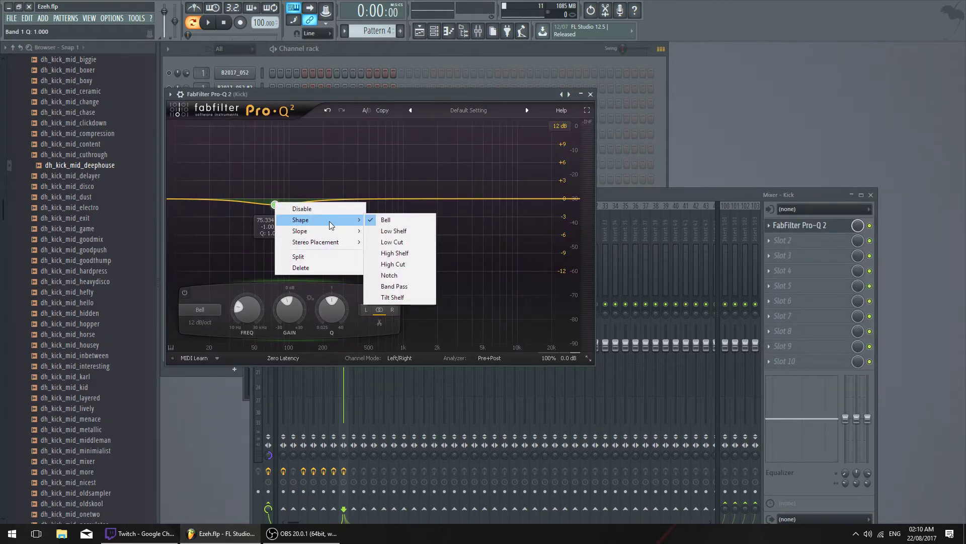
pyautogui.click(399, 242)
pyautogui.moveTo(276, 199); pyautogui.dragTo(282, 199)
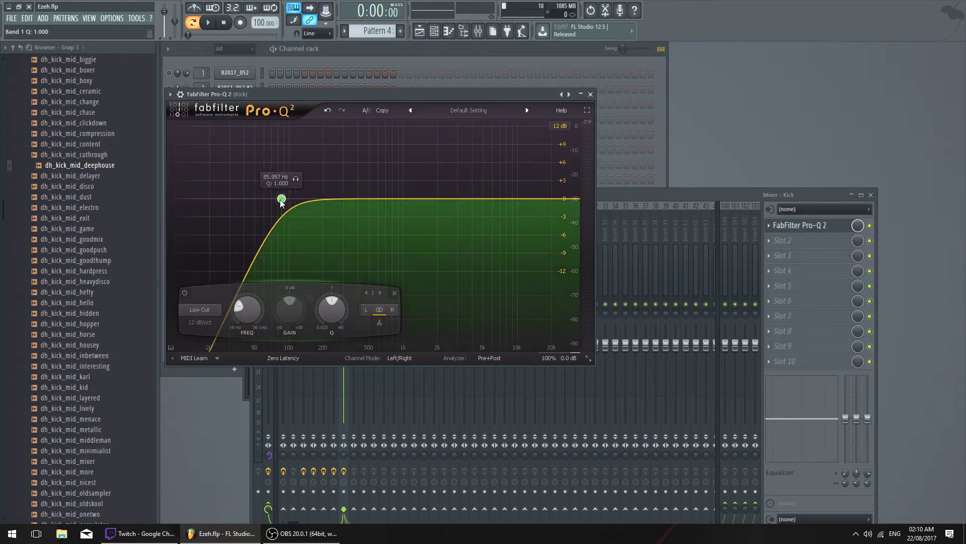
pyautogui.click(591, 94)
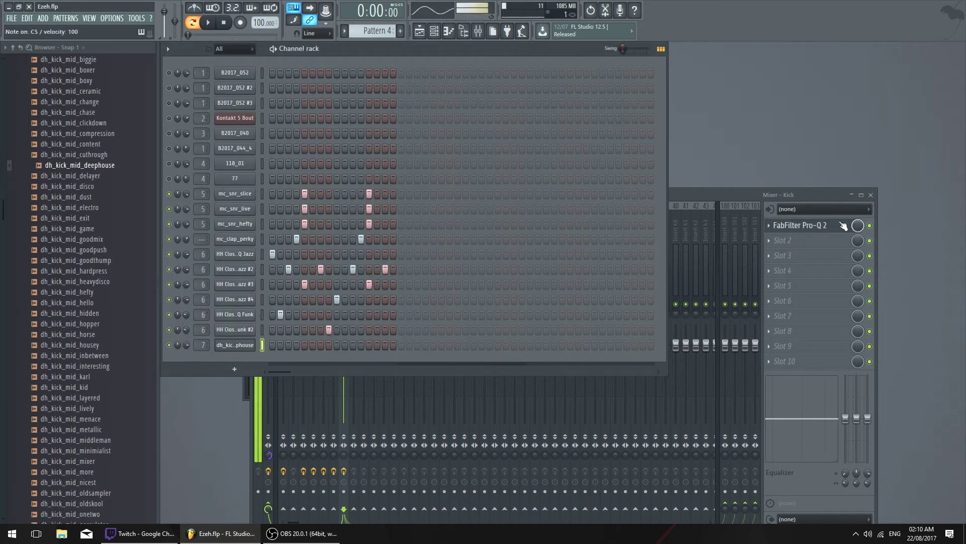
# Insert Fruity Limiter ahead of FabFilter Pro-Q 2 on the Kick track, with its saturation threshold at about -7.9 dB
pyautogui.click(770, 225)
pyautogui.click(792, 389)
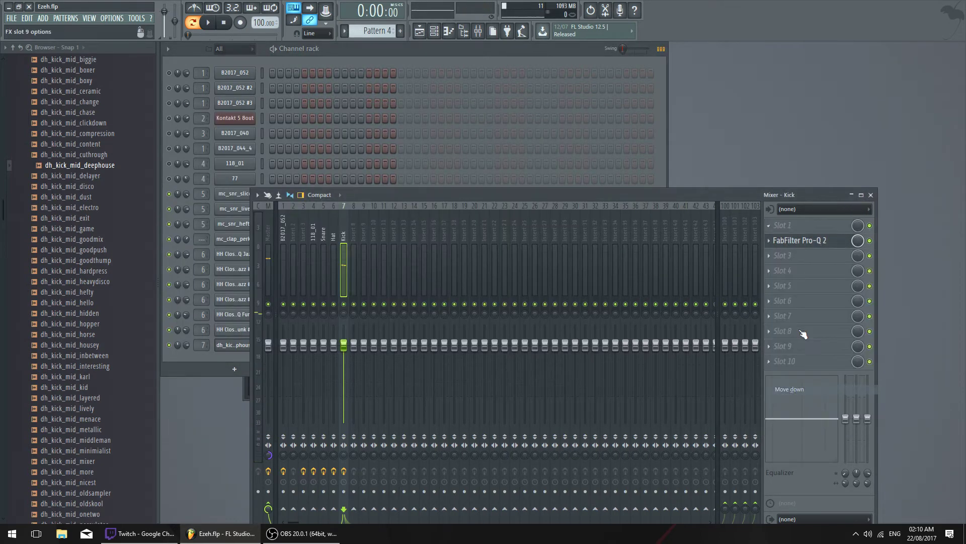
pyautogui.click(769, 227)
pyautogui.click(860, 115)
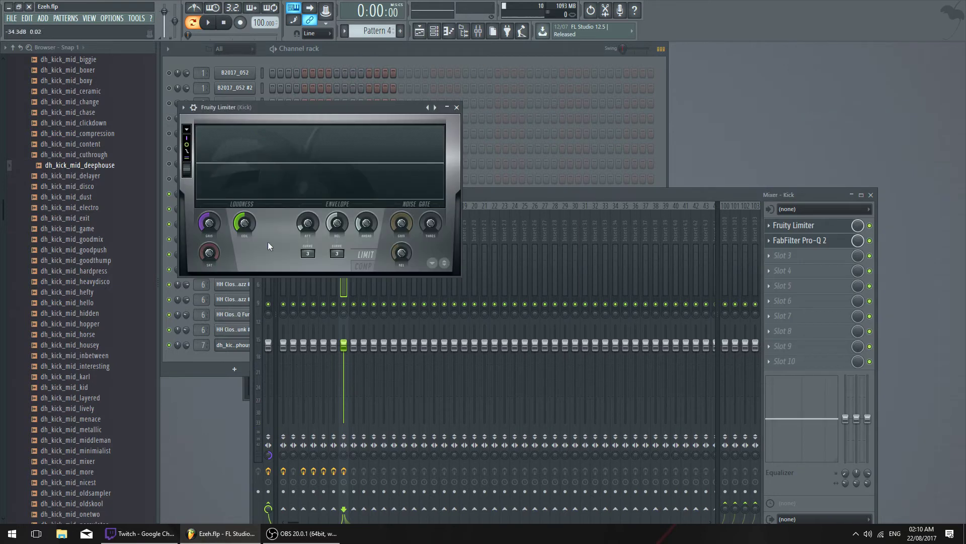
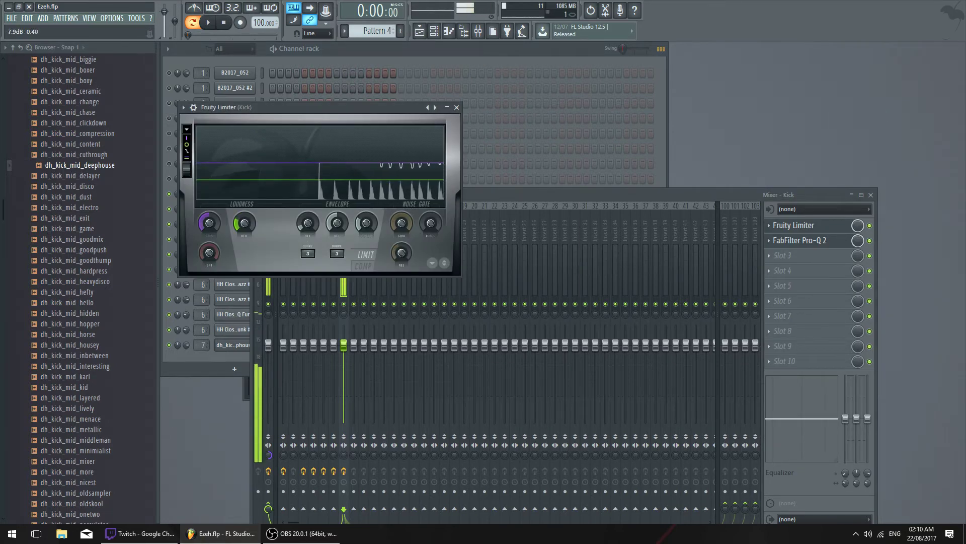
pyautogui.click(456, 107)
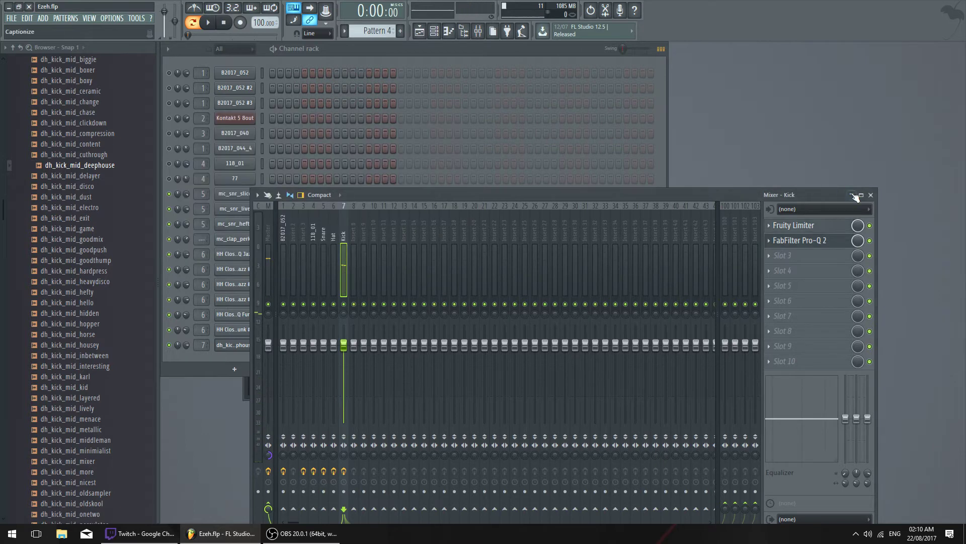
pyautogui.click(852, 195)
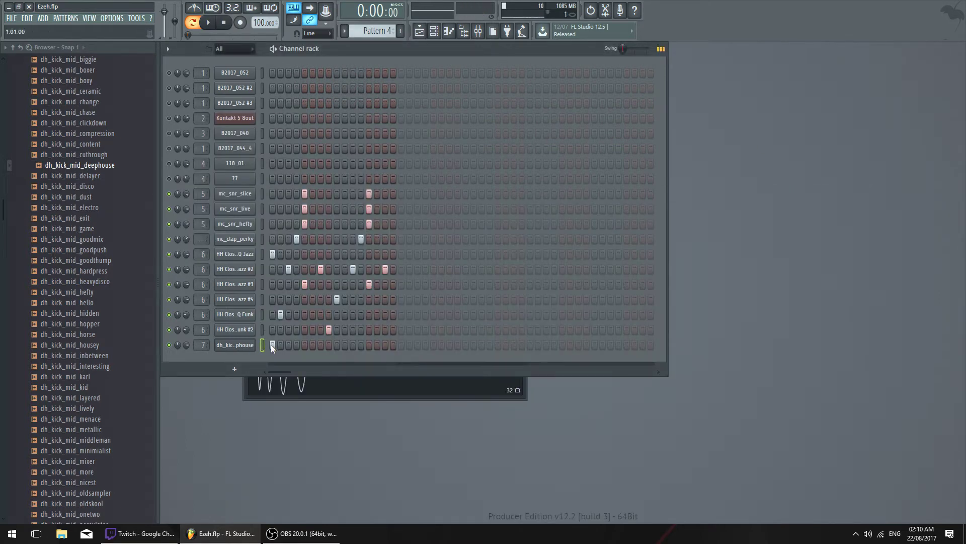
# Place dh_kick_mid_deephouse hits on steps 1 and 9 and play the pattern
pyautogui.press('space')
pyautogui.click(337, 345)
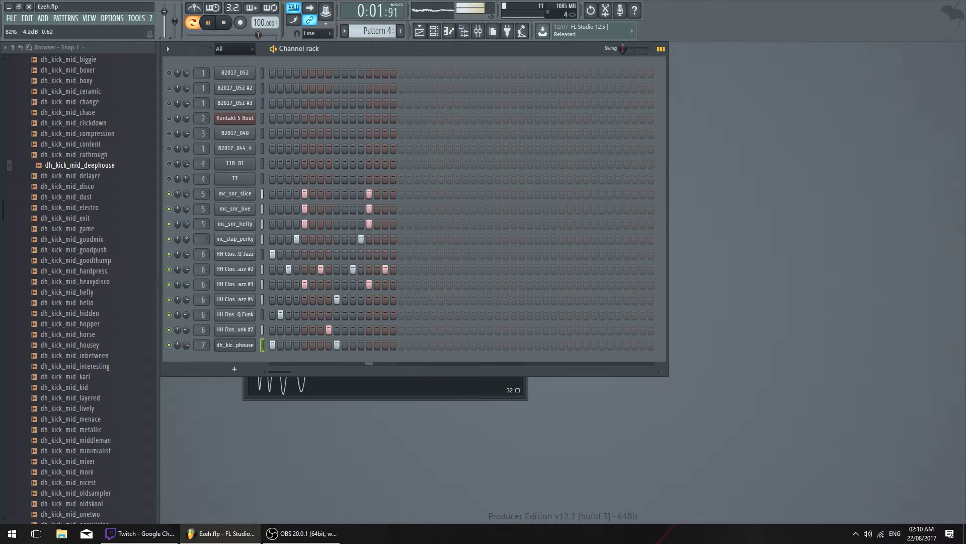
pyautogui.press('space')
# Clone the dh_kick_mid_deephouse channel and load dh_kick_mid_heavydisco into the clone after auditioning other kick samples
pyautogui.rightClick(255, 344)
pyautogui.click(300, 432)
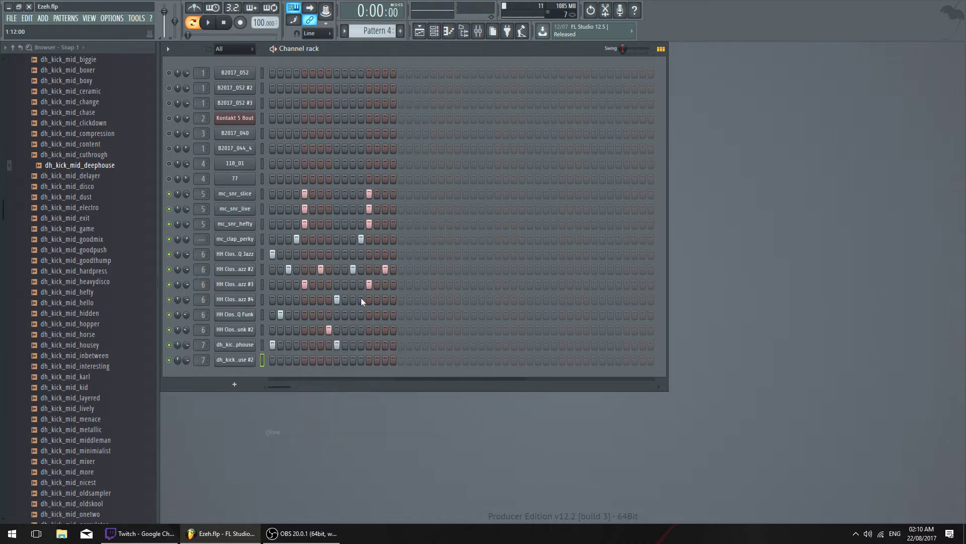
pyautogui.click(112, 239)
pyautogui.click(118, 252)
pyautogui.click(121, 261)
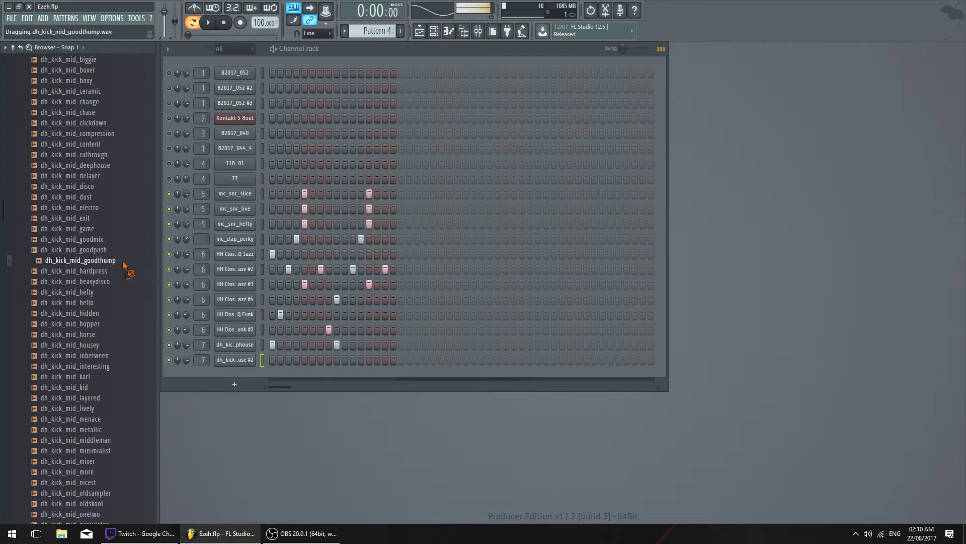
pyautogui.click(115, 268)
pyautogui.scroll(-6, 121, 261)
pyautogui.press('Down')
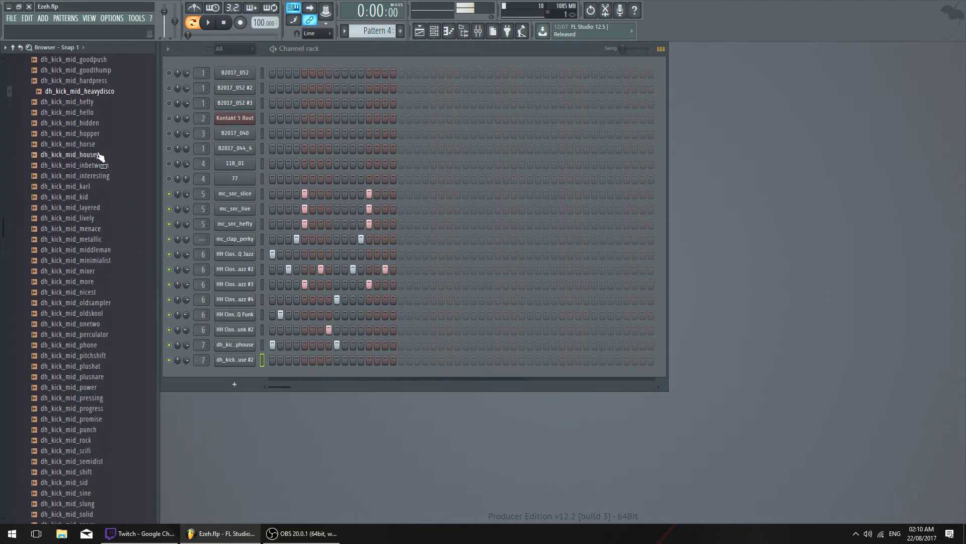
pyautogui.moveTo(115, 92); pyautogui.dragTo(248, 366)
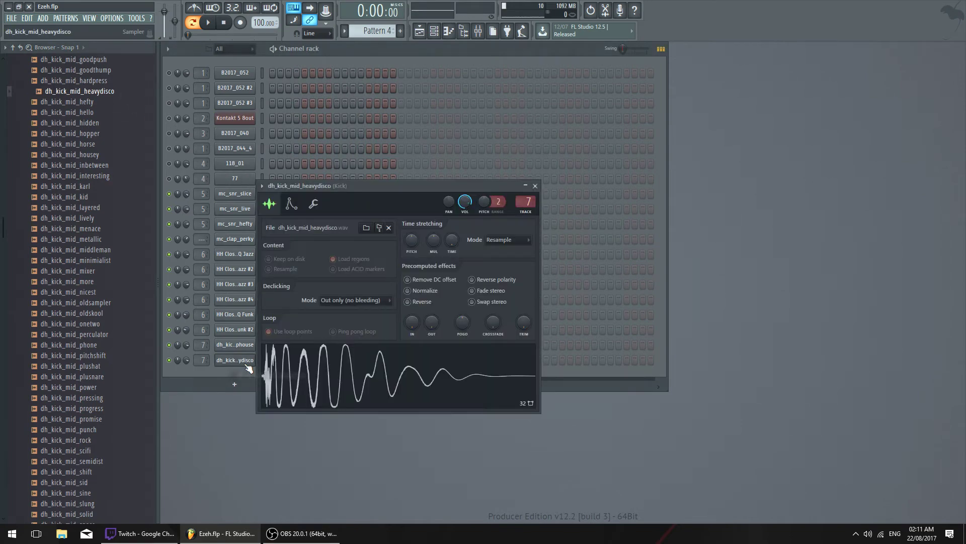
# View the volume envelope settings of the dh_kick_mid_heavydisco channel and close them
pyautogui.click(291, 203)
pyautogui.moveTo(488, 185); pyautogui.dragTo(520, 181)
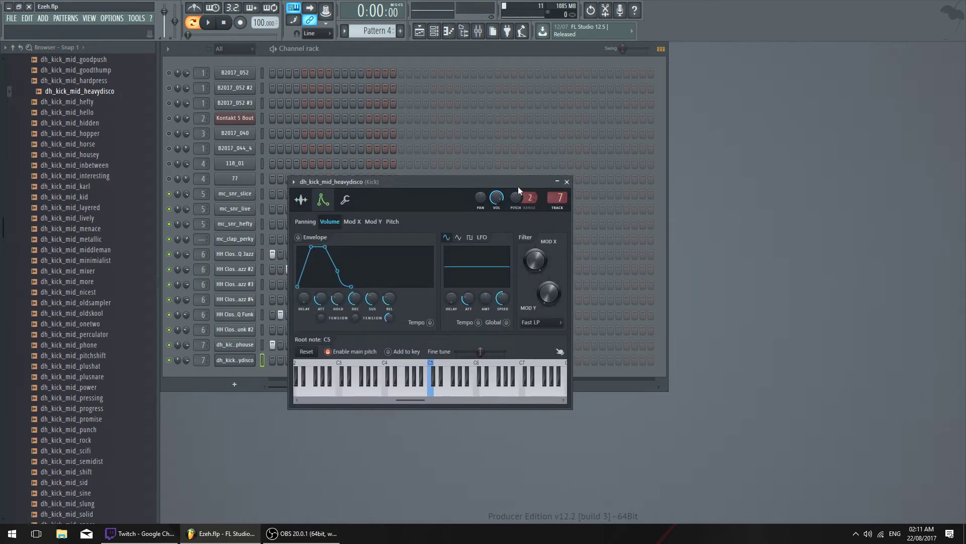
pyautogui.click(567, 181)
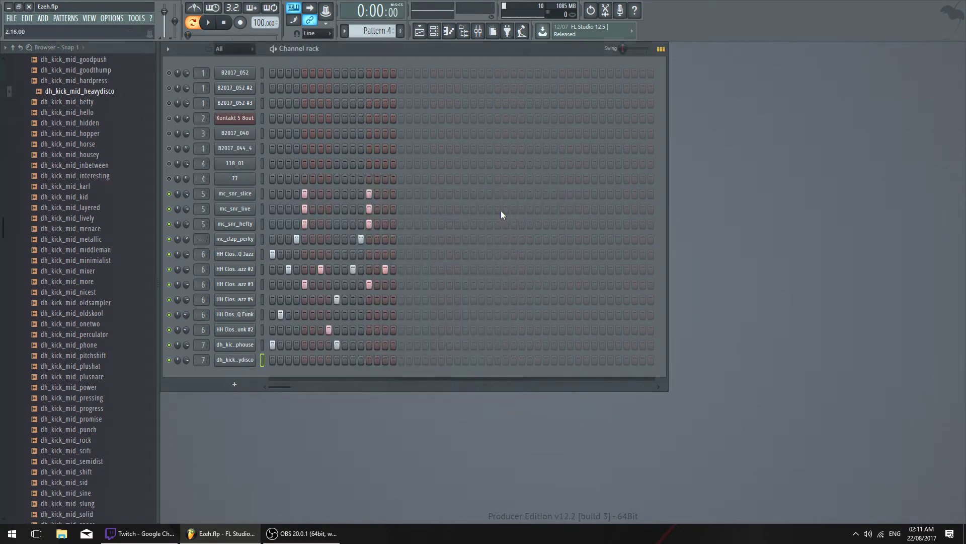
# Place hits on steps 1 and 9 of the cloned kick channel while the pattern plays
pyautogui.press('space')
pyautogui.click(273, 360)
pyautogui.click(337, 359)
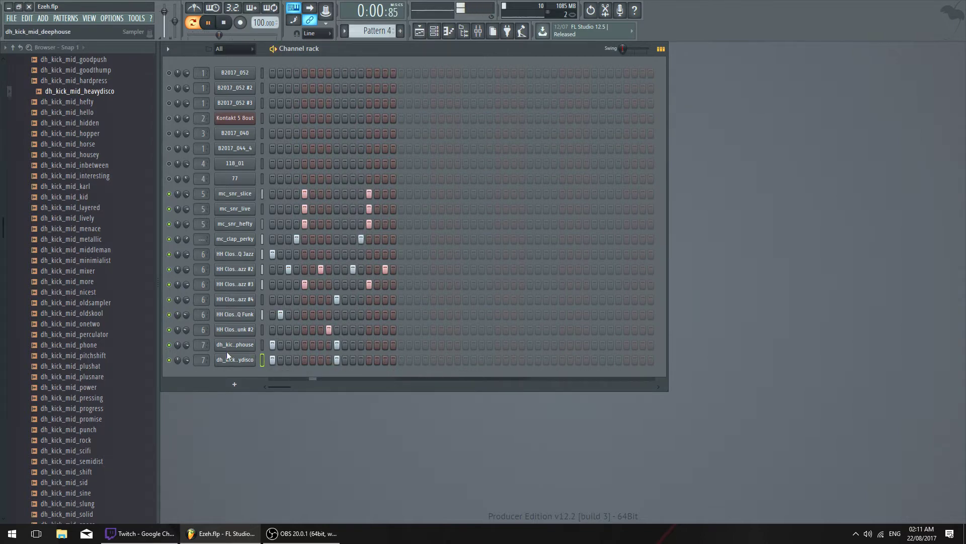
# Try dh_kick_mid_hidden as the cloned kick channel's sample and play the pattern with it
pyautogui.click(228, 358)
pyautogui.press('space')
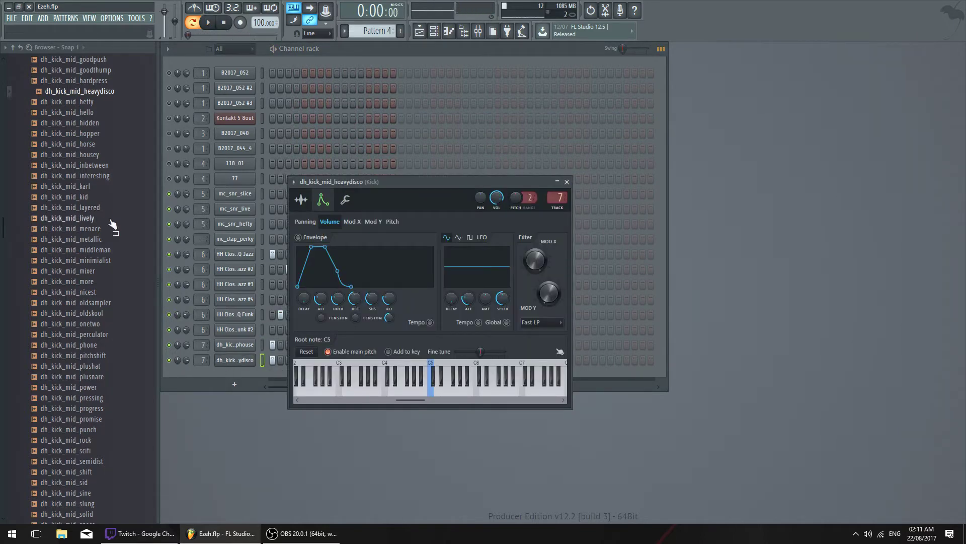
pyautogui.click(308, 204)
pyautogui.moveTo(123, 125); pyautogui.dragTo(412, 384)
pyautogui.press('space')
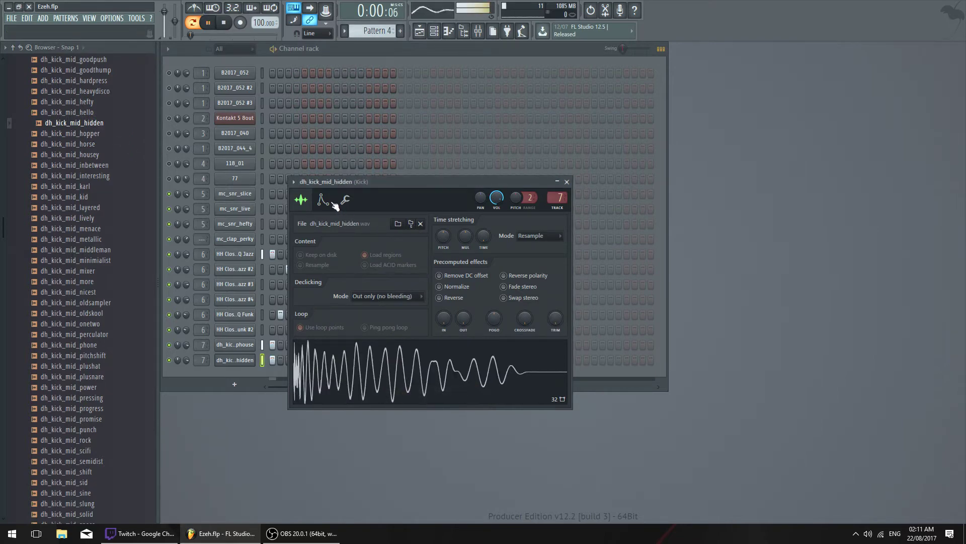
pyautogui.moveTo(346, 187); pyautogui.dragTo(449, 181)
pyautogui.press('space')
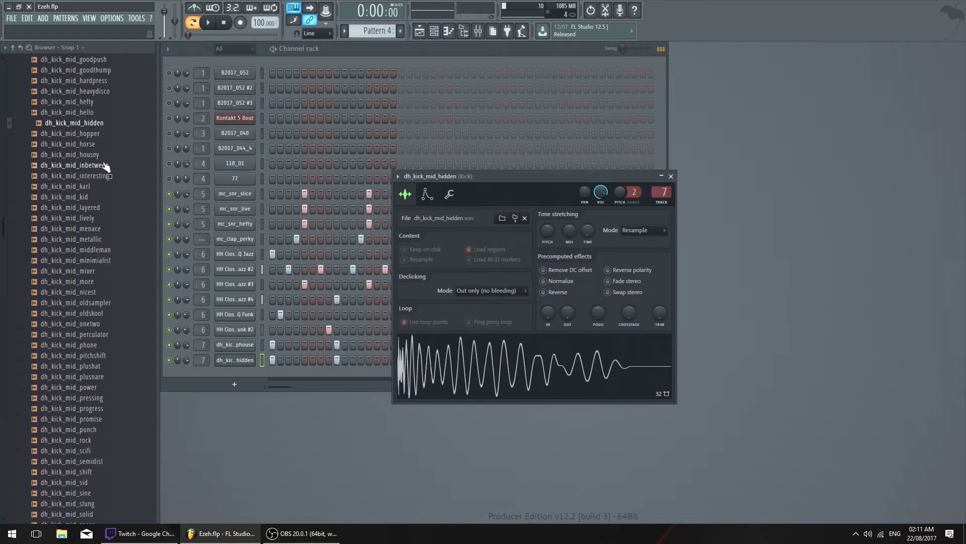
# Audition more kick samples and try dh_kick_mid_kid in the cloned kick channel against the pattern
pyautogui.click(118, 170)
pyautogui.click(117, 186)
pyautogui.click(115, 198)
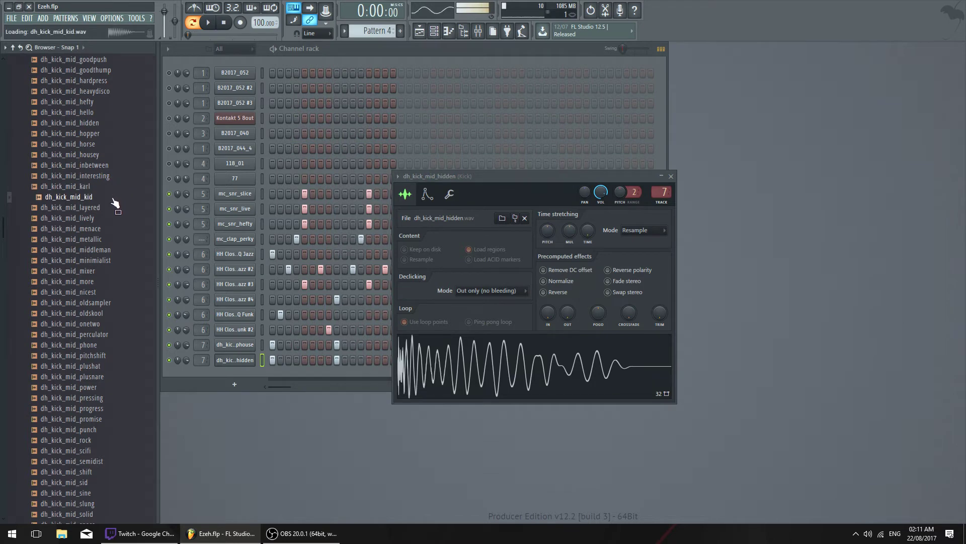
pyautogui.moveTo(113, 200); pyautogui.dragTo(508, 369)
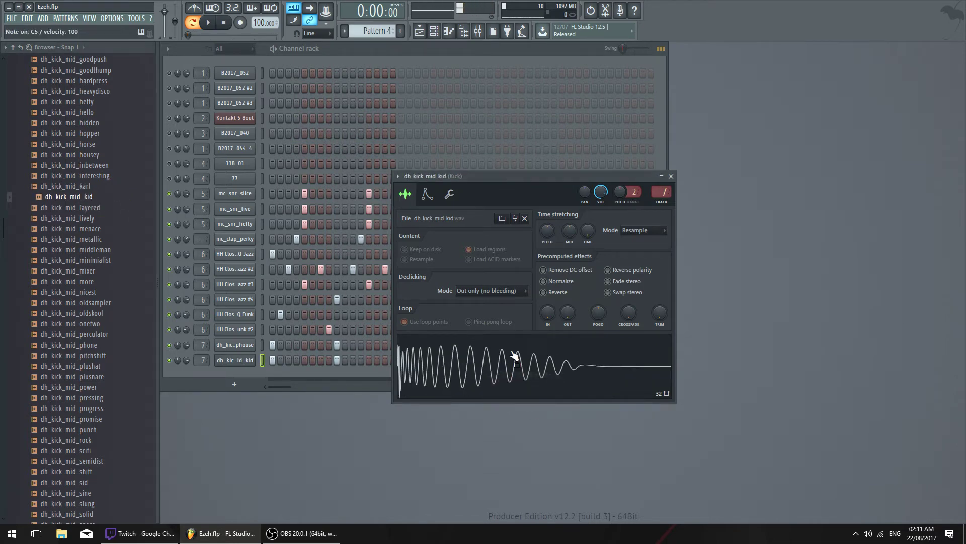
pyautogui.moveTo(505, 178); pyautogui.dragTo(508, 97)
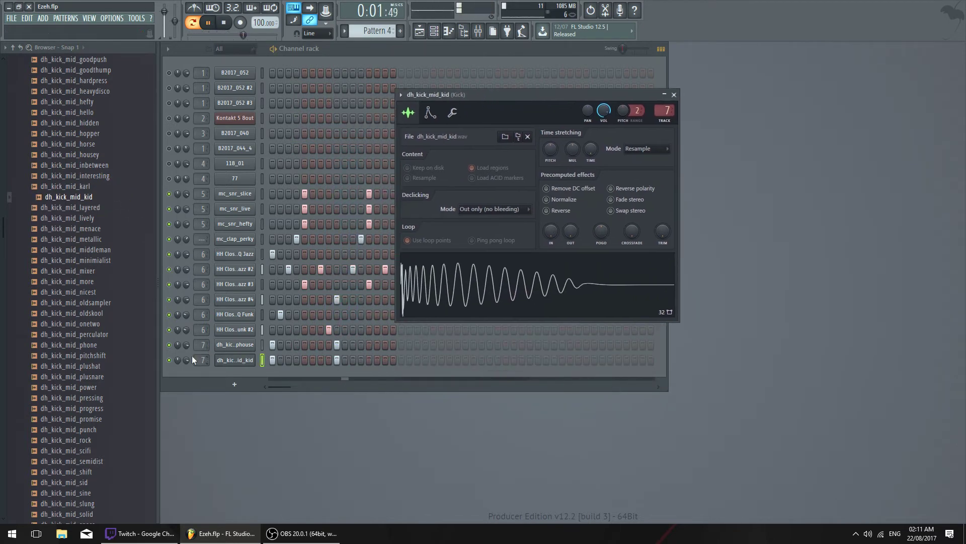
pyautogui.click(188, 358)
pyautogui.press('space')
# Try dh_kick_mid_layered in the cloned kick channel and play the pattern with it
pyautogui.moveTo(100, 207); pyautogui.dragTo(248, 363)
pyautogui.press('space')
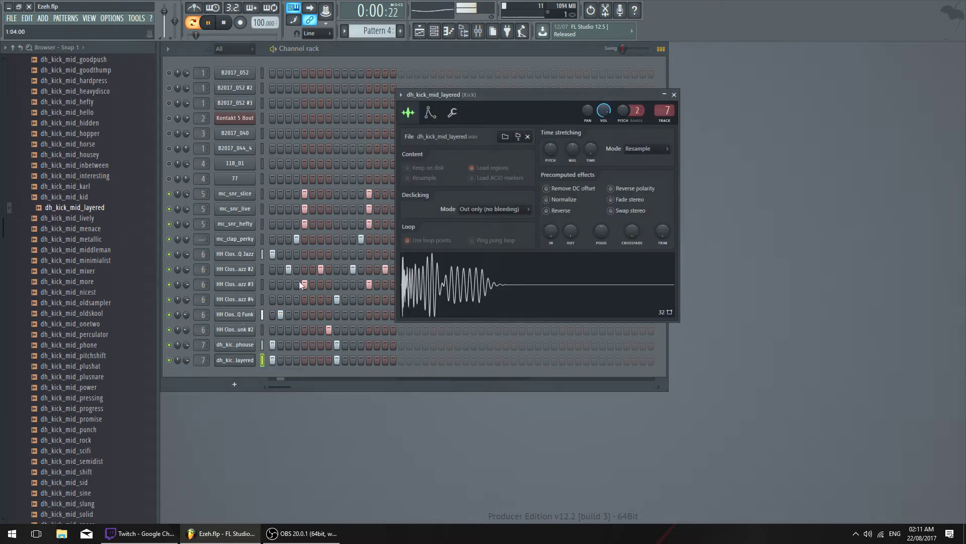
pyautogui.moveTo(464, 98); pyautogui.dragTo(423, 78)
# Audition further kick samples, then load dh_kick_mid_minimialist into the cloned kick channel and raise its silence trimming threshold
pyautogui.press('Down')
pyautogui.press('Down')
pyautogui.press('Down')
pyautogui.press('Down')
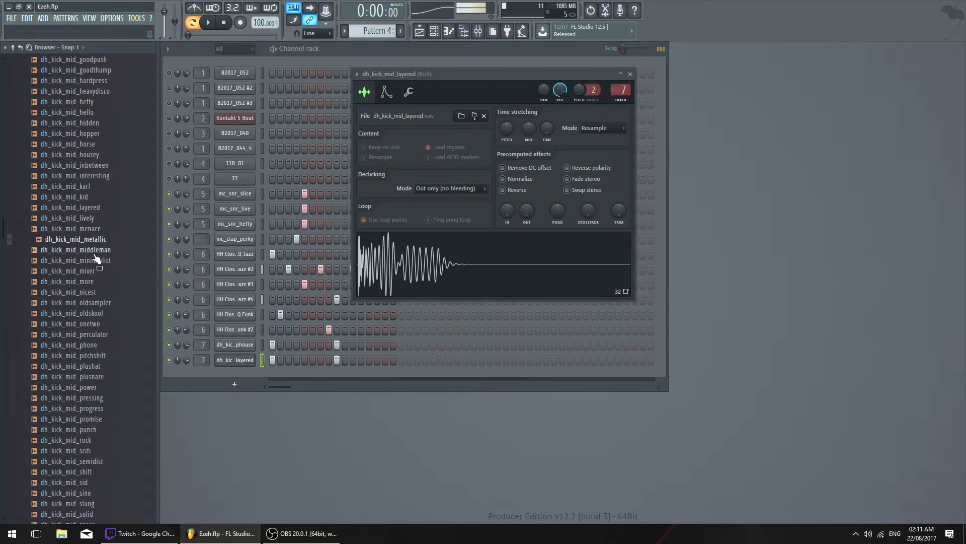
pyautogui.press('Up')
pyautogui.press('Down')
pyautogui.press('Down')
pyautogui.press('Down')
pyautogui.press('Up')
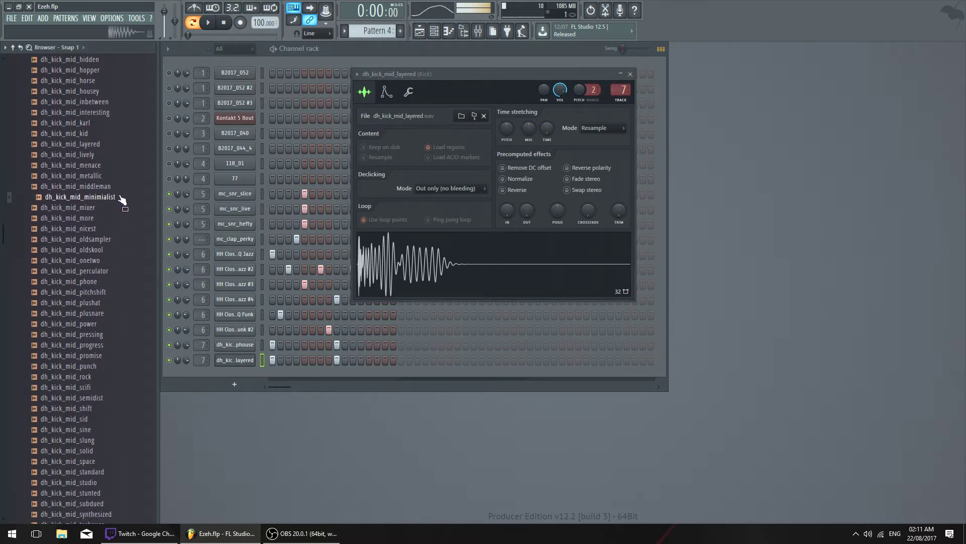
pyautogui.moveTo(123, 199); pyautogui.dragTo(433, 267)
pyautogui.press('space')
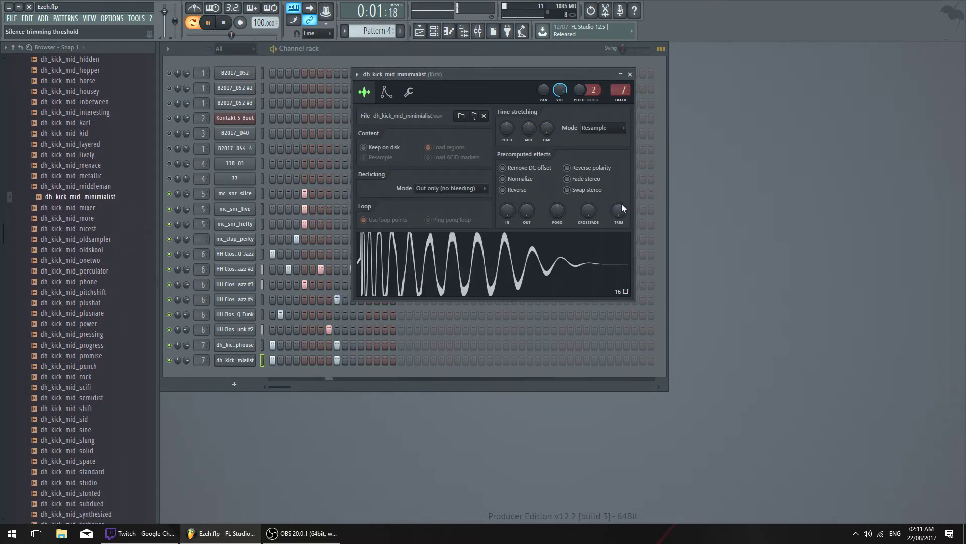
pyautogui.moveTo(619, 209); pyautogui.dragTo(619, 191)
# Set the Fruity Limiter saturation threshold on the Kick mixer track to about -5.4 dB and close the mixer
pyautogui.click(488, 37)
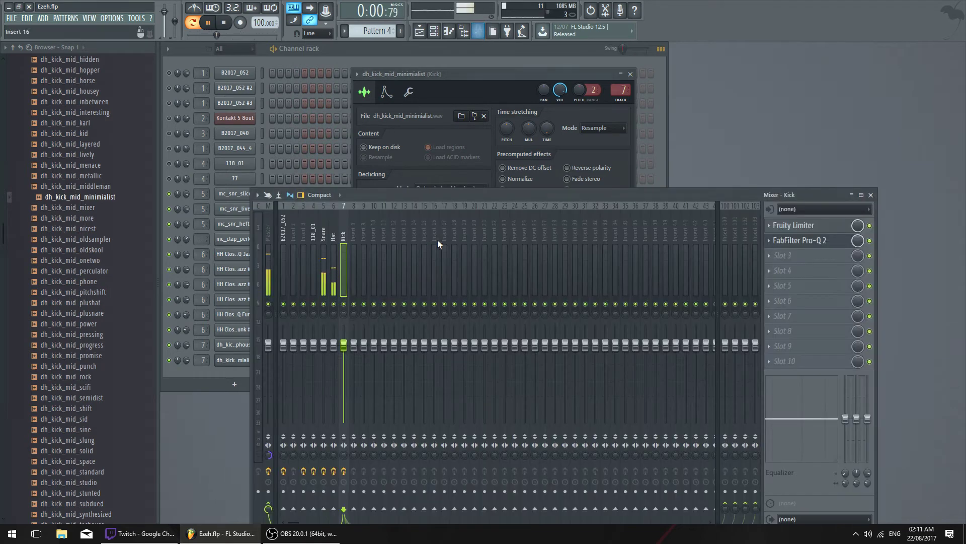
pyautogui.click(826, 228)
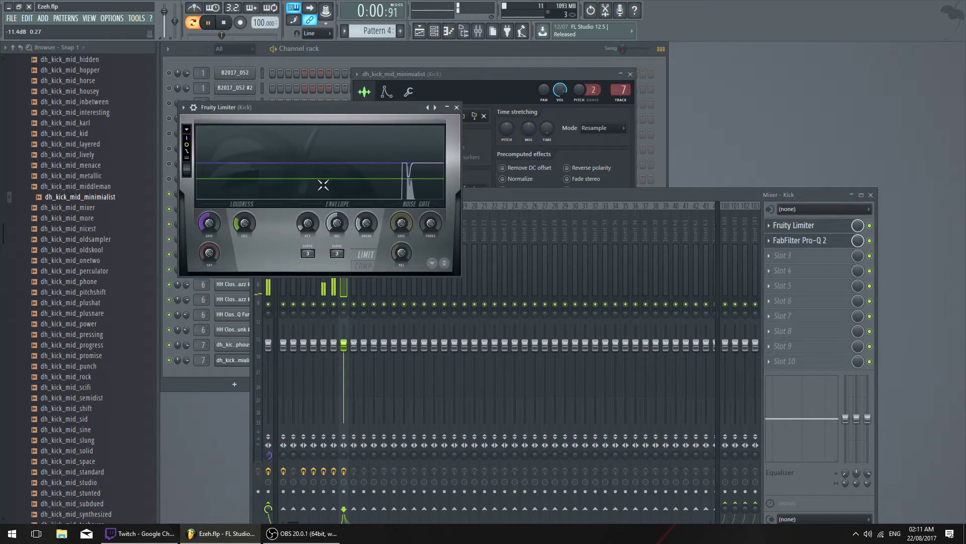
pyautogui.moveTo(248, 225); pyautogui.dragTo(248, 213)
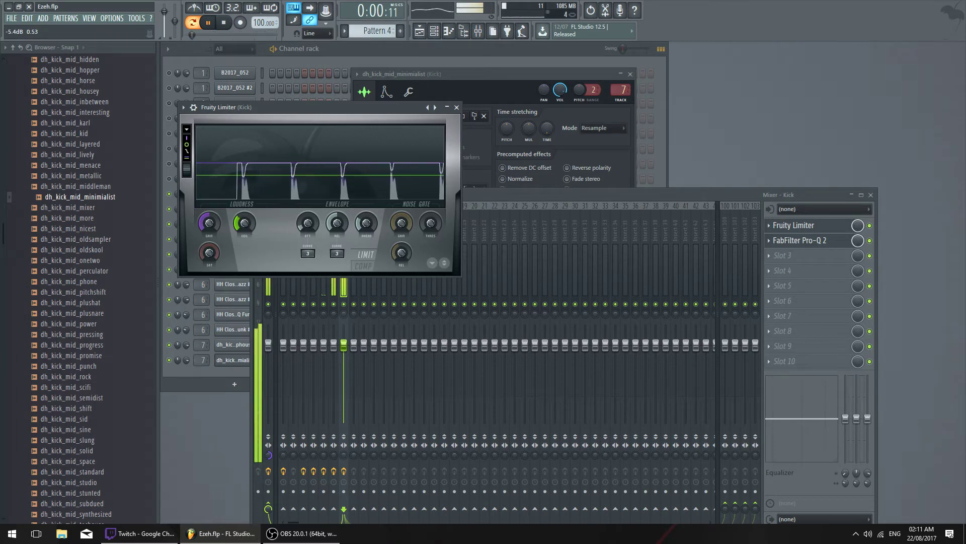
pyautogui.click(457, 108)
pyautogui.click(871, 195)
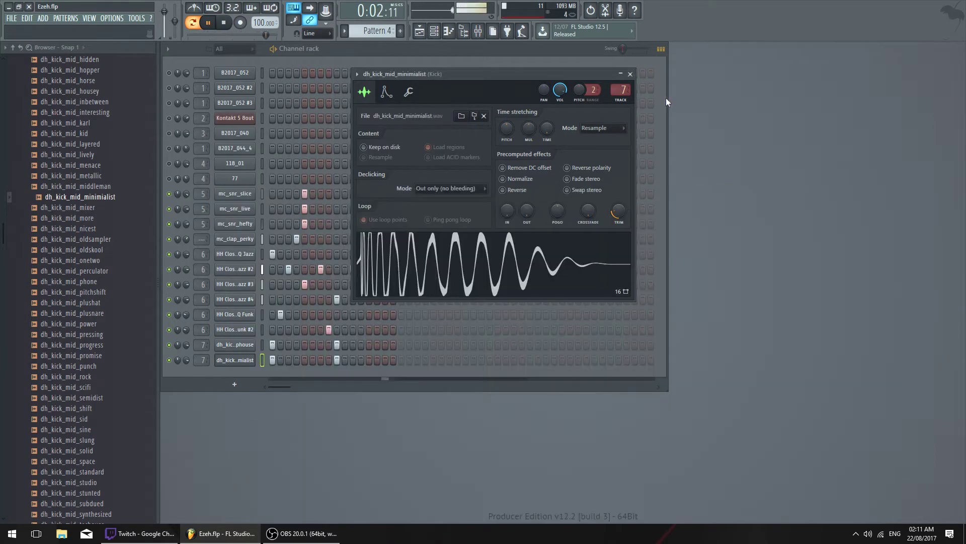
# Stop playback and compare the sample settings of the dh_kick_mid_deephouse and dh_kick_mid_minimialist channels
pyautogui.press('space')
pyautogui.click(630, 74)
pyautogui.click(253, 345)
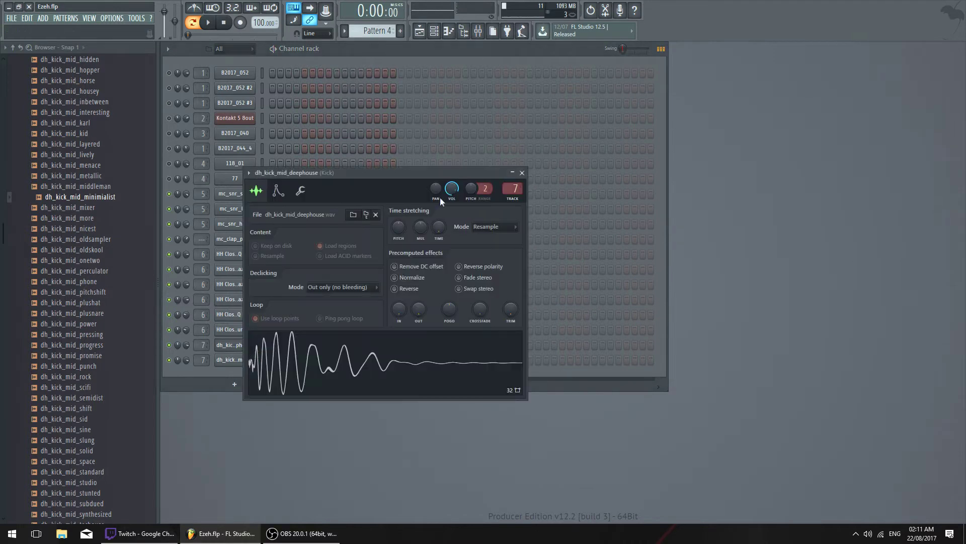
pyautogui.click(522, 173)
pyautogui.click(237, 359)
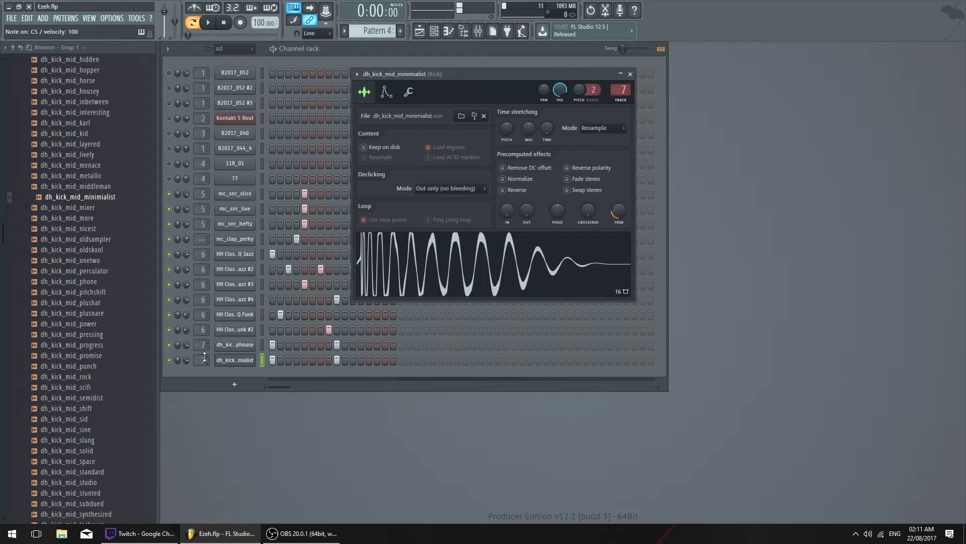
# Load dh_kick_mid_nicest into the cloned kick channel, then play the pattern with the dh_kick_mid_deephouse channel muted
pyautogui.click(233, 348)
pyautogui.click(235, 356)
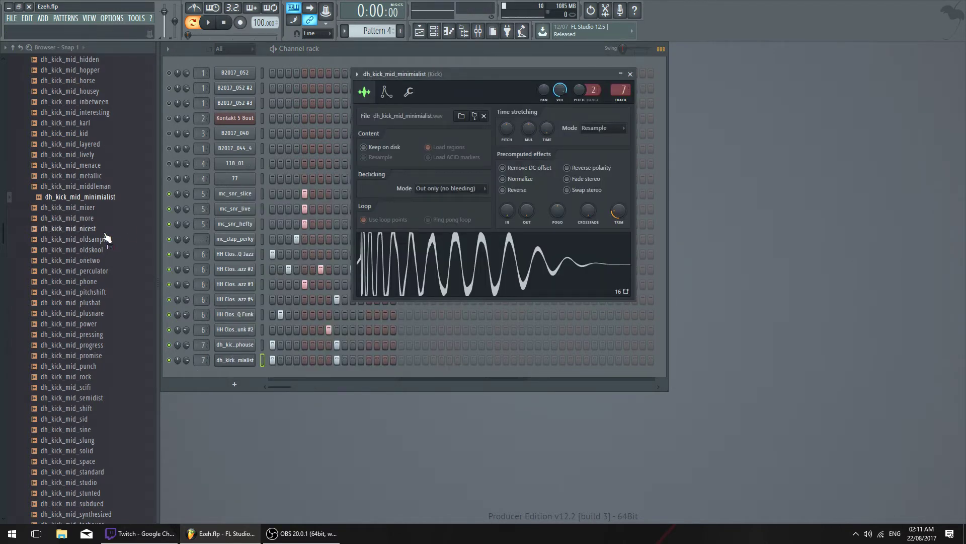
pyautogui.moveTo(111, 229); pyautogui.dragTo(428, 262)
pyautogui.click(245, 345)
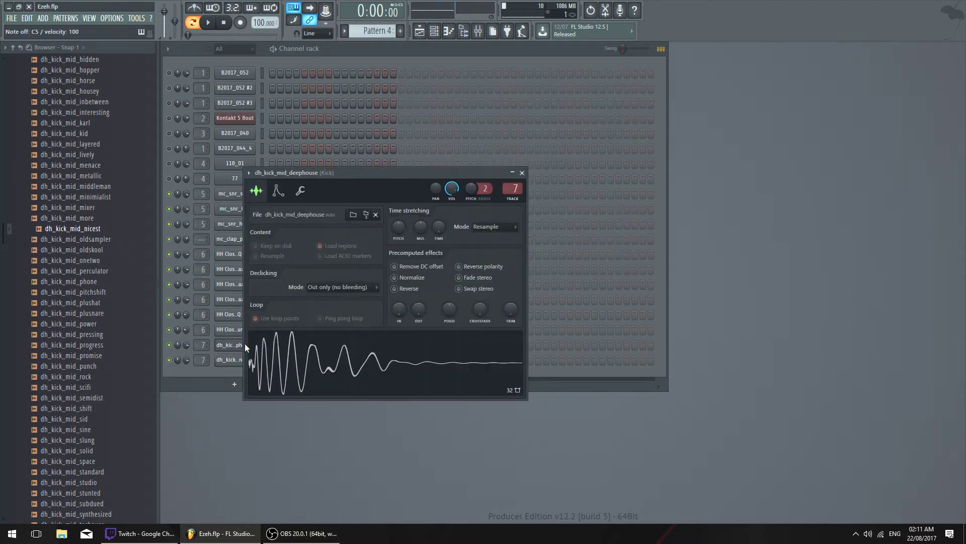
pyautogui.press('space')
pyautogui.click(169, 346)
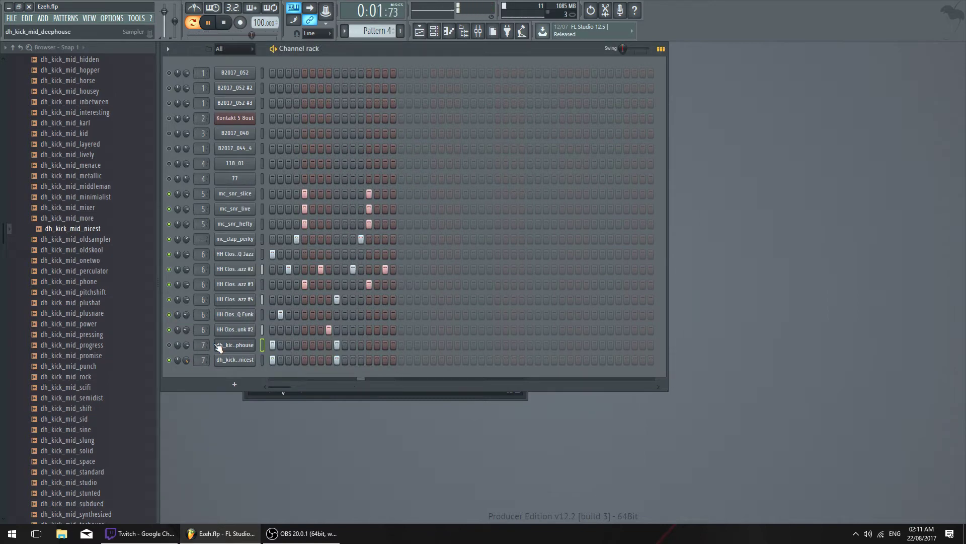
pyautogui.click(234, 360)
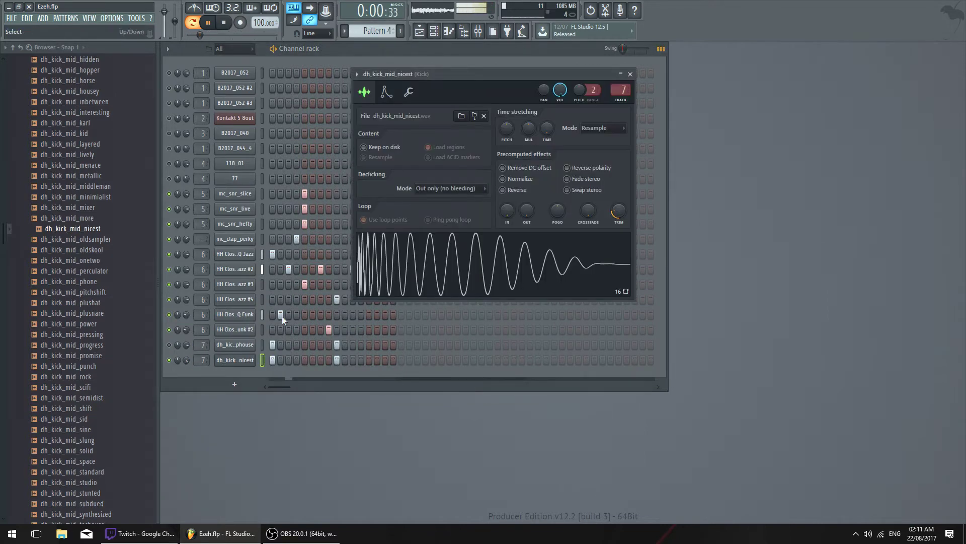
# Raise the Fruity Limiter saturation threshold slightly on the Kick mixer track and close the open windows
pyautogui.click(478, 32)
pyautogui.click(805, 225)
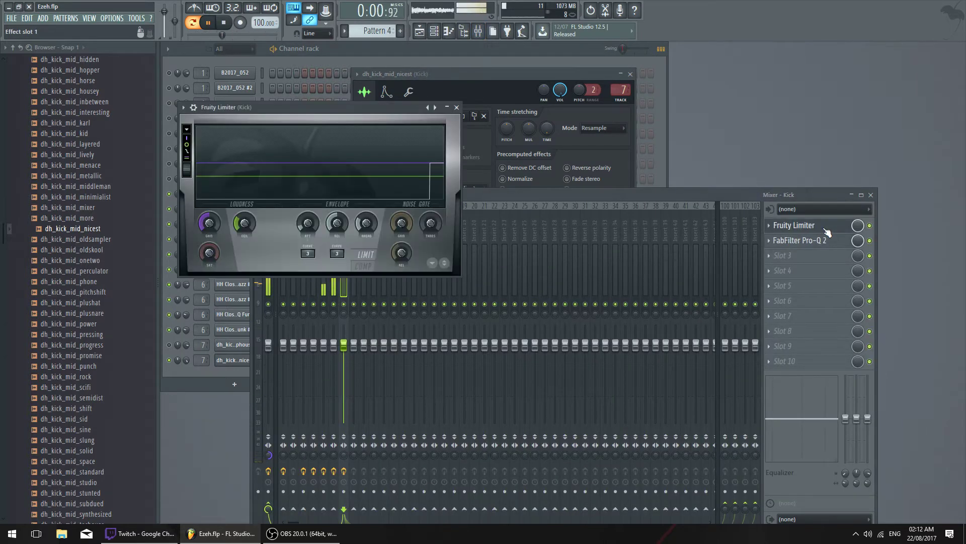
pyautogui.moveTo(240, 226); pyautogui.dragTo(241, 224)
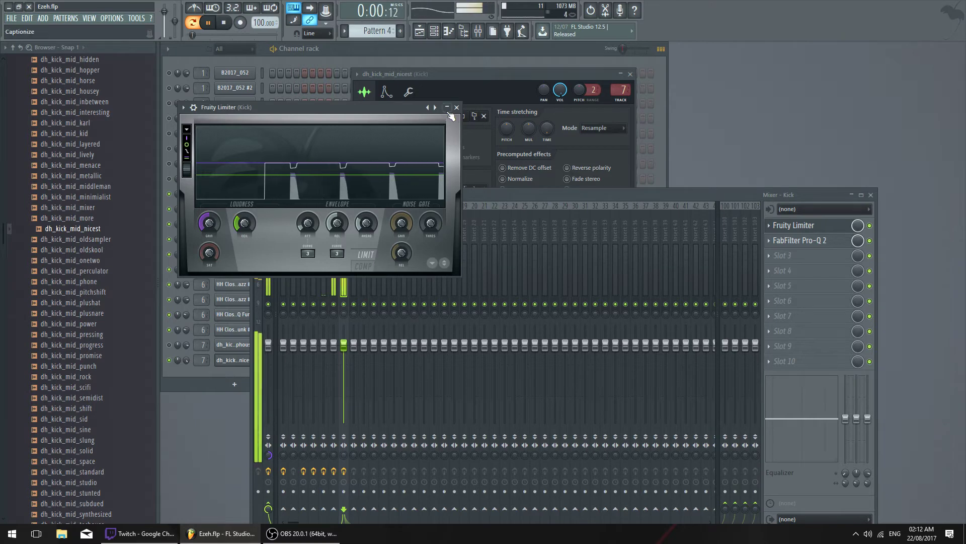
pyautogui.click(456, 107)
pyautogui.click(871, 195)
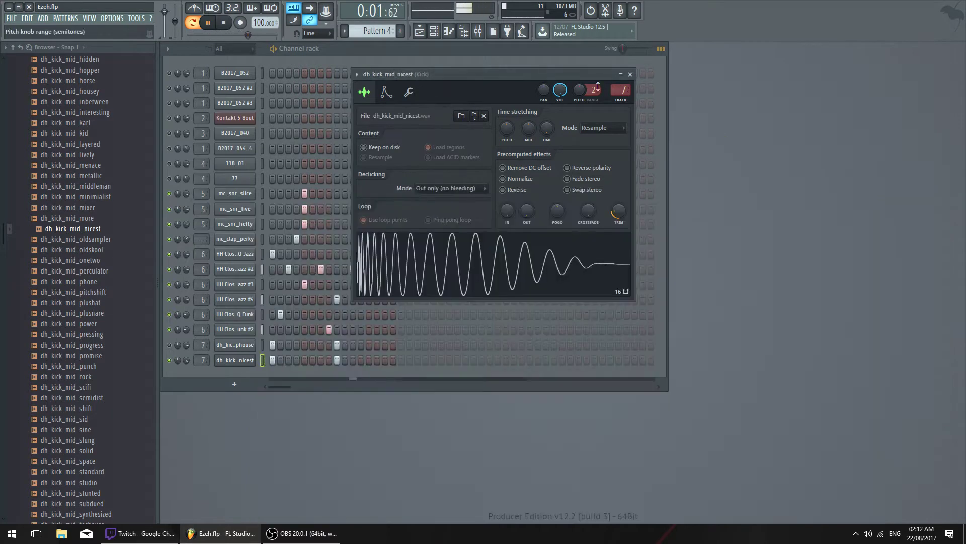
pyautogui.click(630, 74)
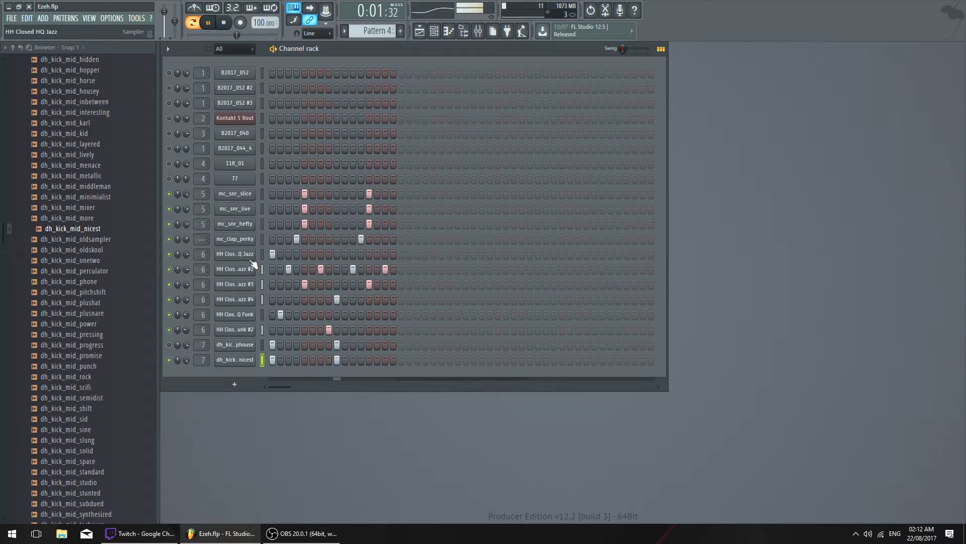
# Stop playback and set the root note of the HH Closed HQ Jazz #2 channel to A4
pyautogui.press('space')
pyautogui.click(247, 286)
pyautogui.click(445, 94)
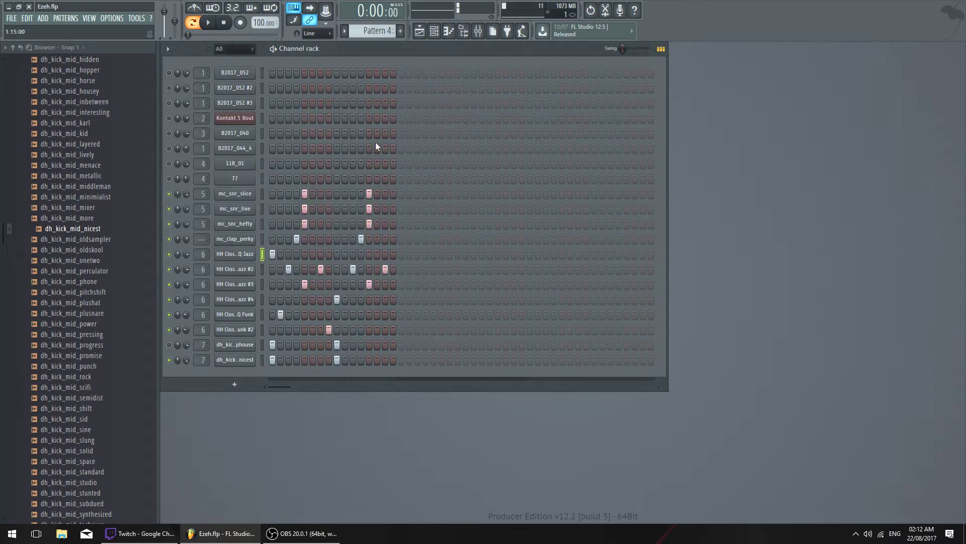
pyautogui.click(231, 272)
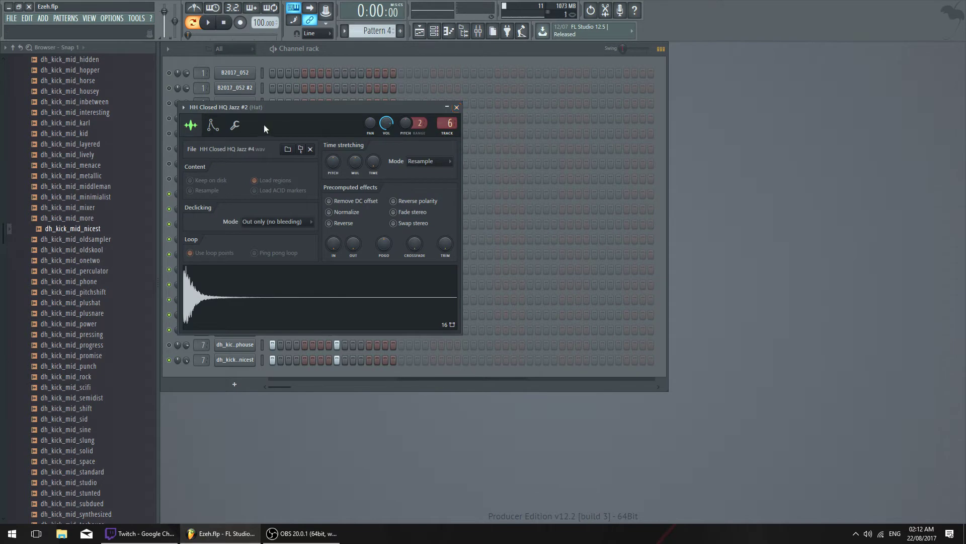
pyautogui.moveTo(264, 125); pyautogui.dragTo(543, 143)
pyautogui.click(491, 143)
pyautogui.rightClick(592, 338)
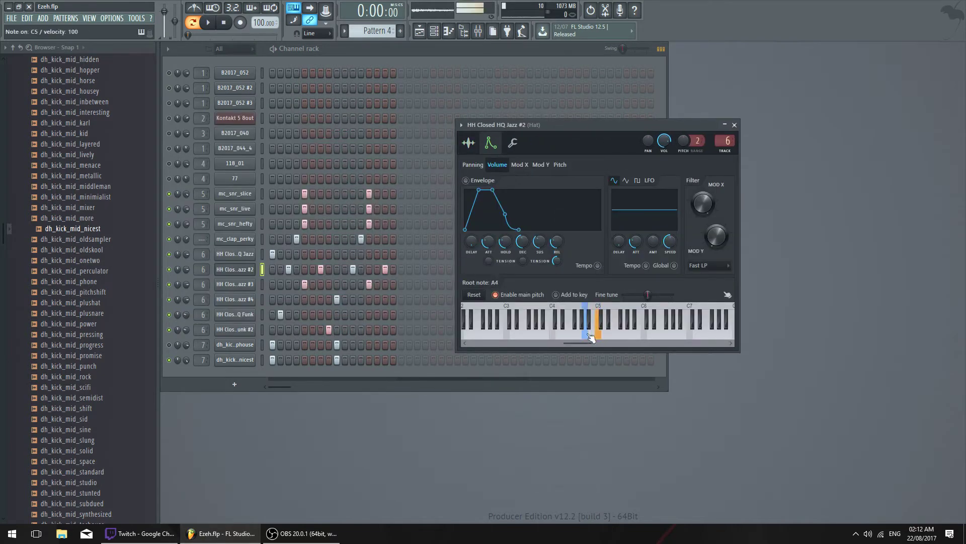
# Check the root note of HH Closed HQ Jazz and set the root note of HH Closed HQ Jazz #3 to A4
pyautogui.click(245, 284)
pyautogui.click(226, 114)
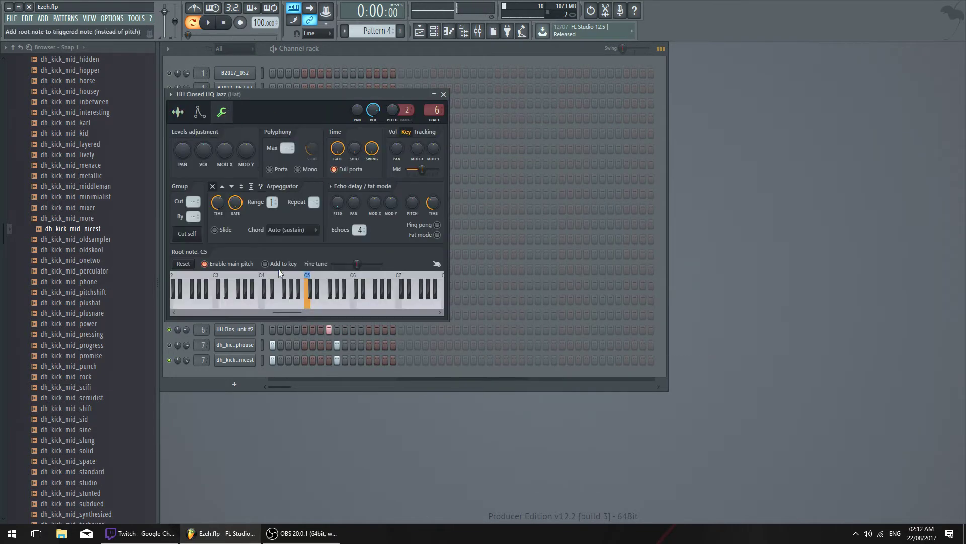
pyautogui.click(444, 94)
pyautogui.click(245, 283)
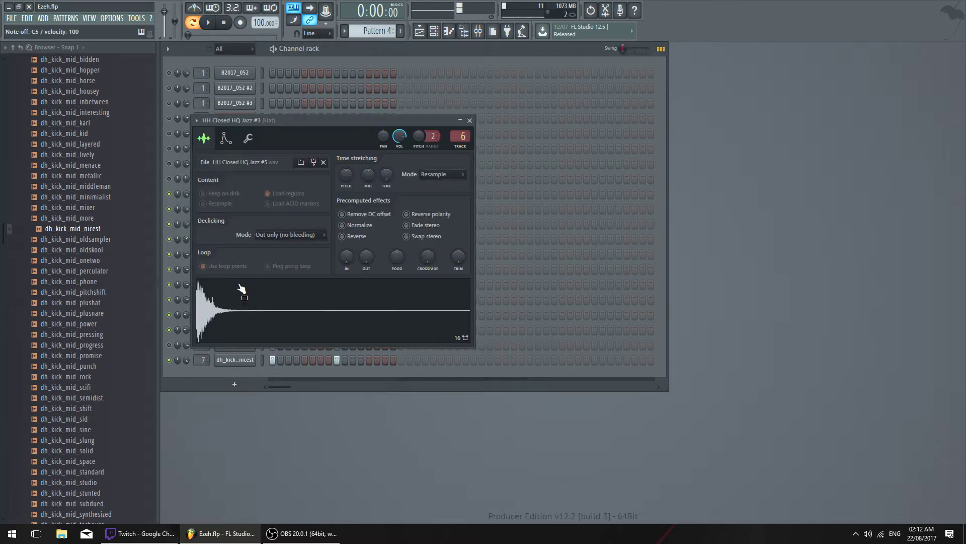
pyautogui.click(248, 138)
pyautogui.click(335, 324)
pyautogui.rightClick(322, 324)
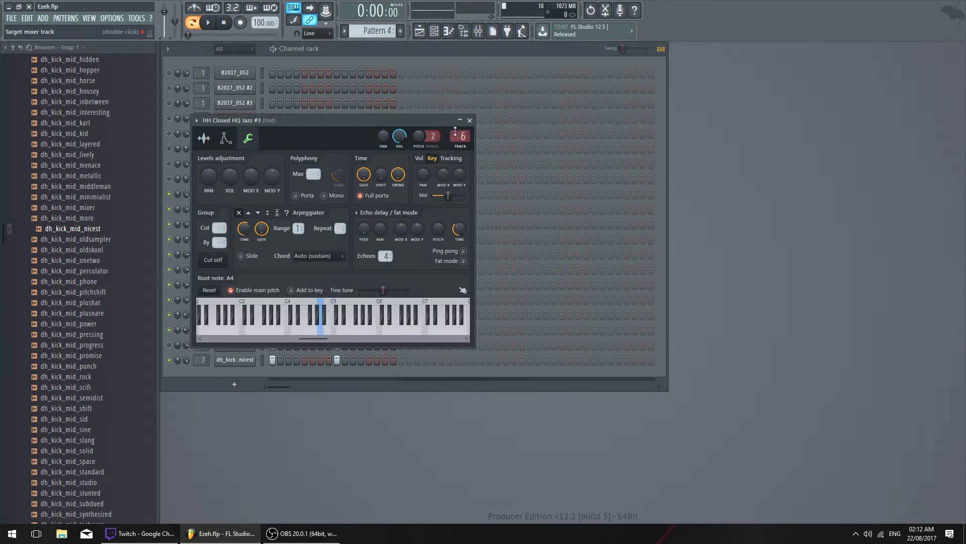
pyautogui.click(470, 120)
# Adjust the root note of the HH Closed HQ Jazz #4 channel and close its settings
pyautogui.click(245, 301)
pyautogui.click(261, 151)
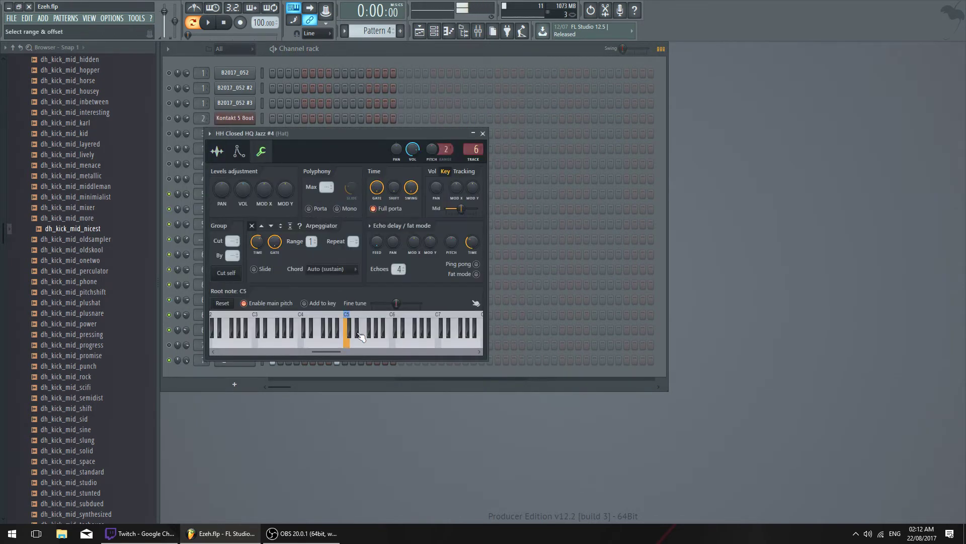
pyautogui.click(340, 342)
pyautogui.click(483, 134)
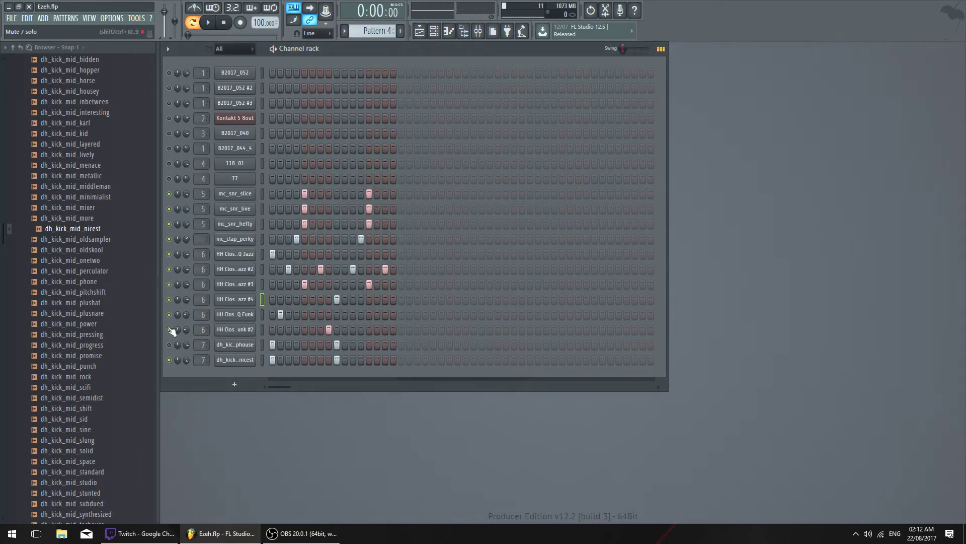
# Delete the two HH Closed HQ Funk channels and play the pattern without them
pyautogui.click(229, 316)
pyautogui.click(490, 154)
pyautogui.click(168, 50)
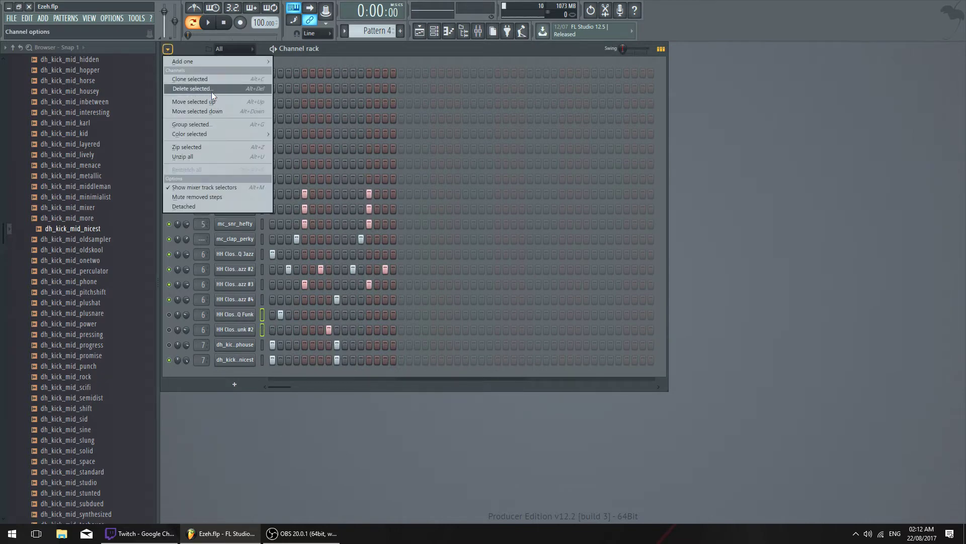
pyautogui.click(211, 90)
pyautogui.click(541, 296)
pyautogui.press('space')
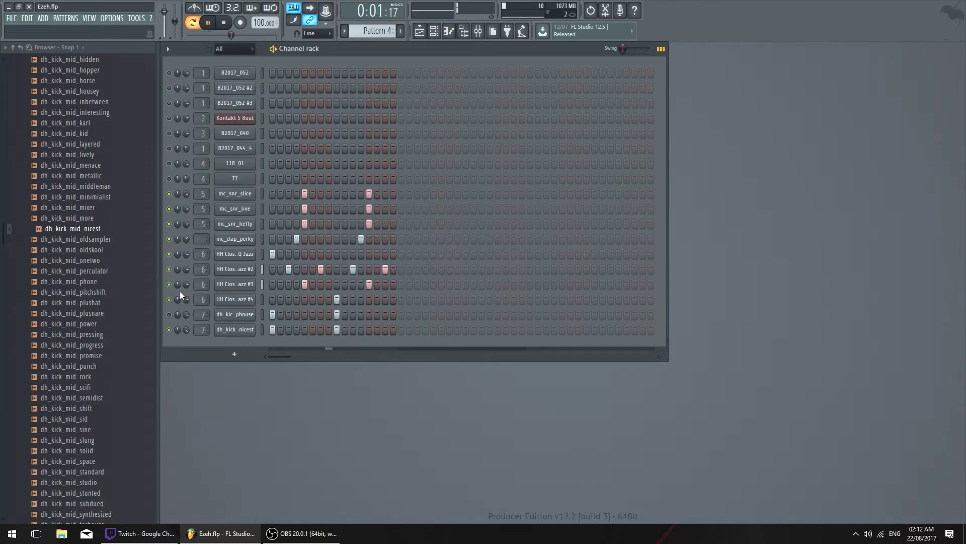
pyautogui.moveTo(381, 48); pyautogui.dragTo(379, 52)
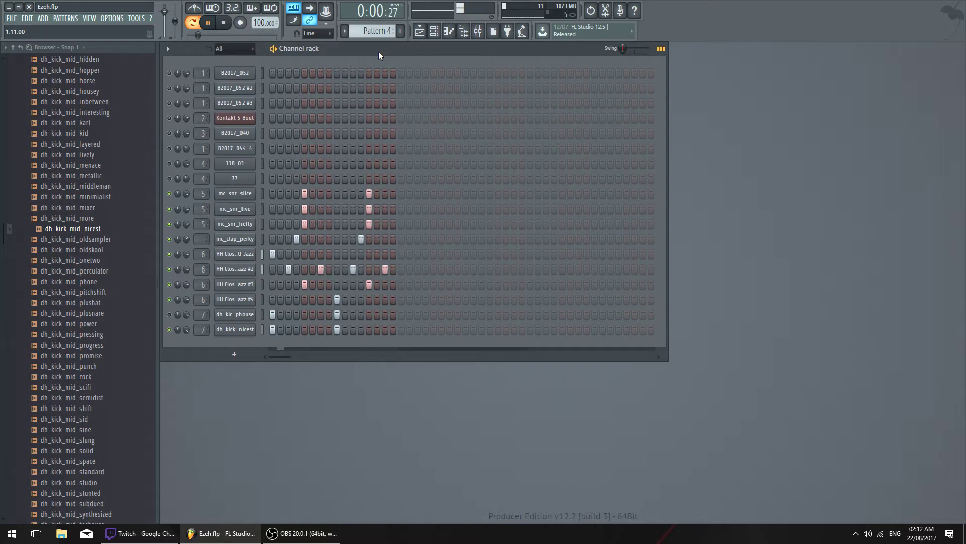
# Stop playback and add ValhallaVintageVerb to effect slot 2 of the Hat mixer track
pyautogui.click(476, 32)
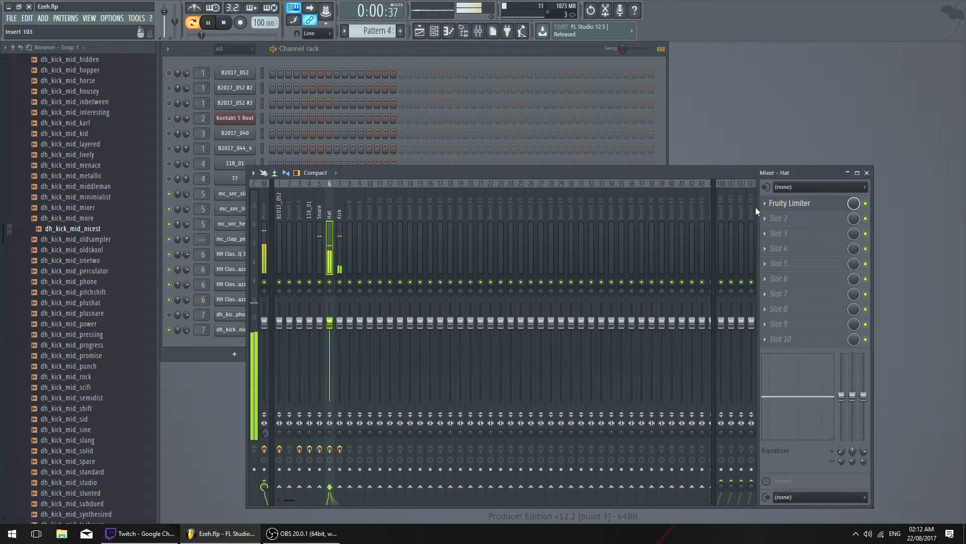
pyautogui.press('space')
pyautogui.click(765, 219)
pyautogui.click(765, 221)
pyautogui.click(765, 220)
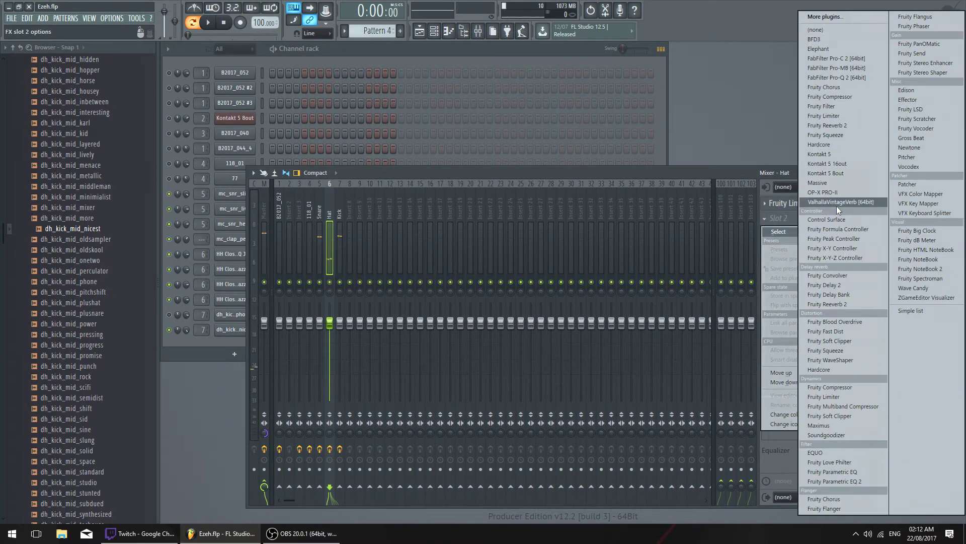
pyautogui.click(837, 203)
pyautogui.click(553, 176)
pyautogui.click(793, 218)
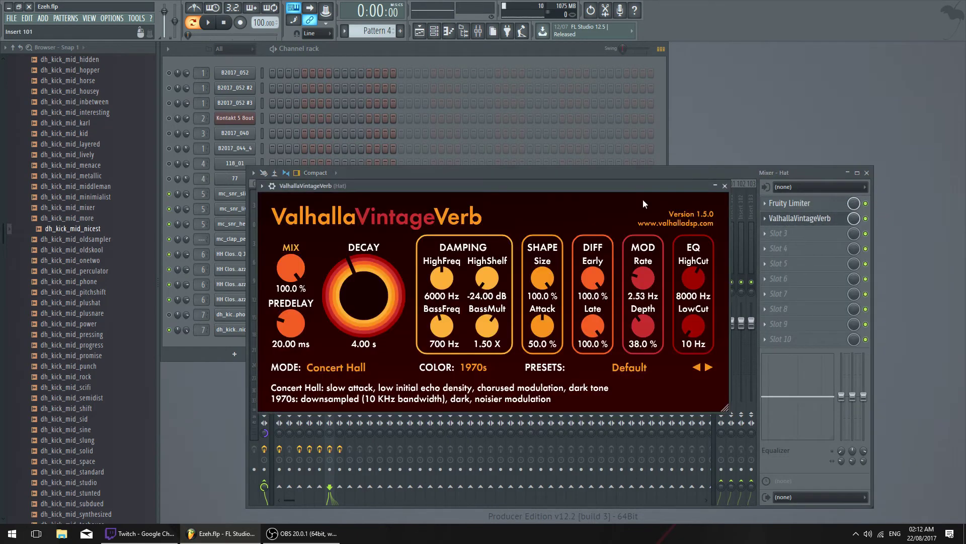
# Load the Exciting Snare room preset in the hat reverb and play the pattern
pyautogui.click(567, 298)
pyautogui.moveTo(590, 448)
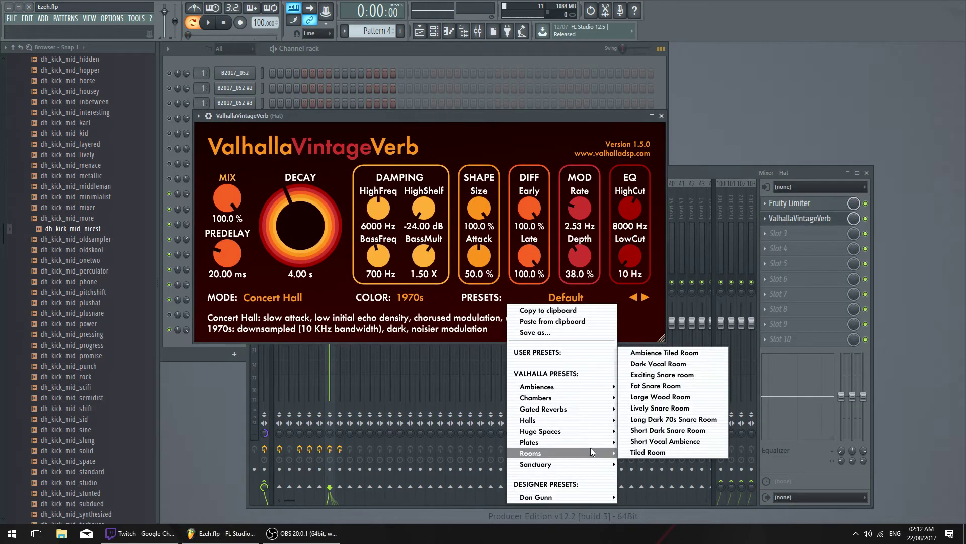
pyautogui.click(662, 375)
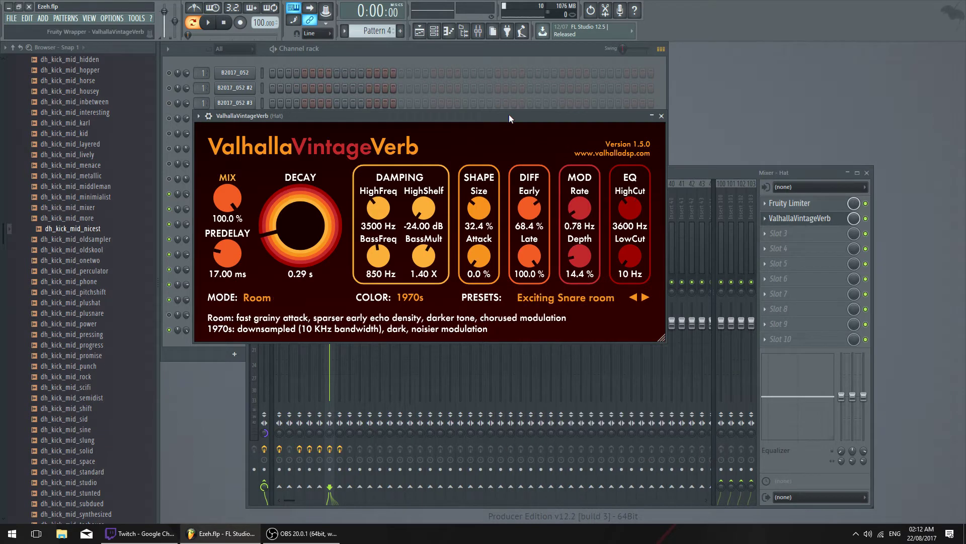
pyautogui.moveTo(508, 119); pyautogui.dragTo(554, 122)
pyautogui.press('space')
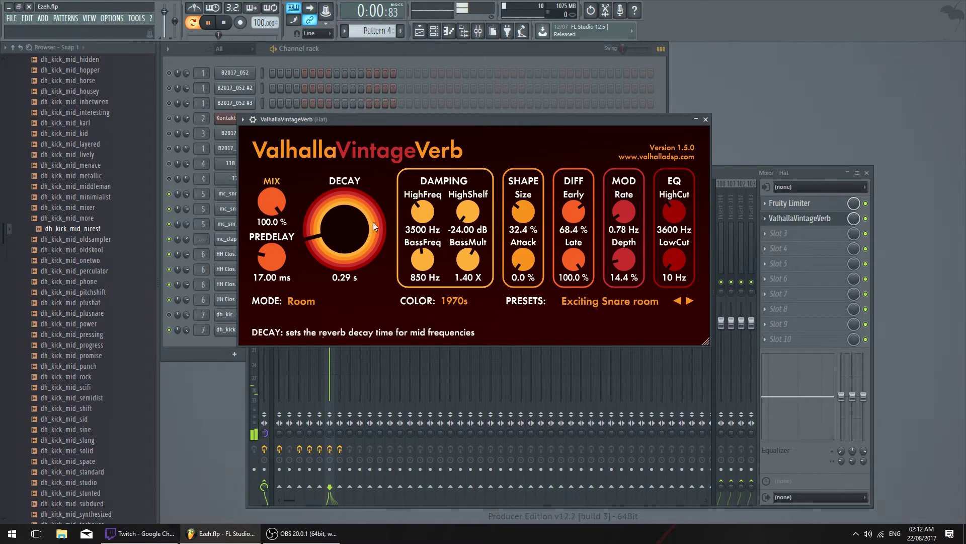
# Set the hat reverb's decay to 0.70 s and its HighShelf damping to 0.00 dB
pyautogui.moveTo(373, 222); pyautogui.dragTo(370, 202)
pyautogui.press('space')
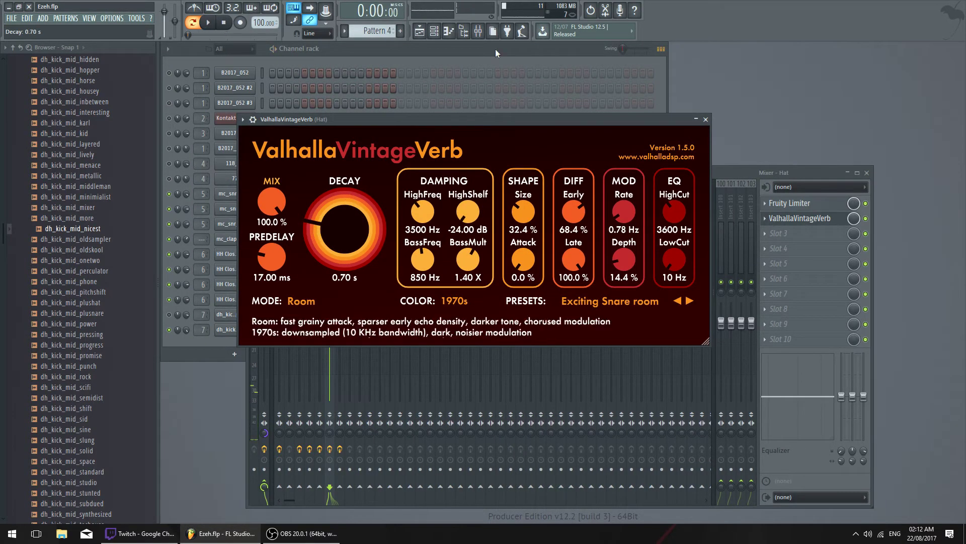
pyautogui.moveTo(468, 211); pyautogui.dragTo(523, 102)
pyautogui.press('space')
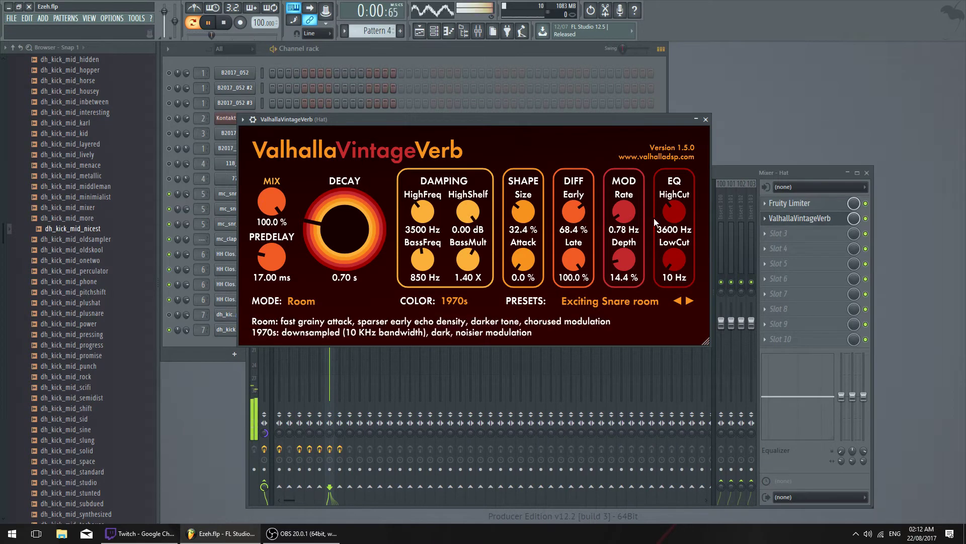
# Set the hat reverb's HighCut to 15840 Hz, decay to 1.19 s and mix to 13.2 %, closing it and the mixer
pyautogui.moveTo(676, 207); pyautogui.dragTo(690, 134)
pyautogui.moveTo(328, 225); pyautogui.dragTo(264, 182)
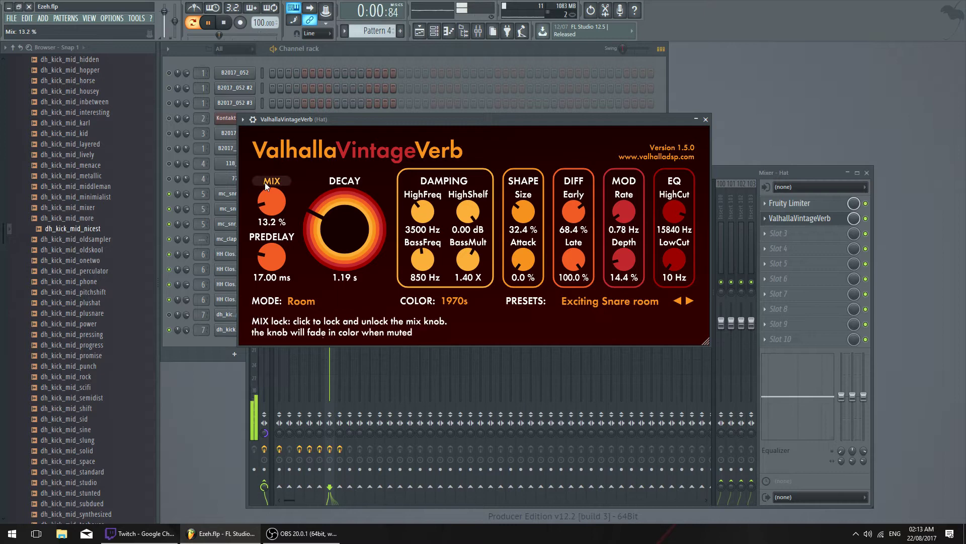
pyautogui.click(705, 119)
pyautogui.press('F9')
pyautogui.press('space')
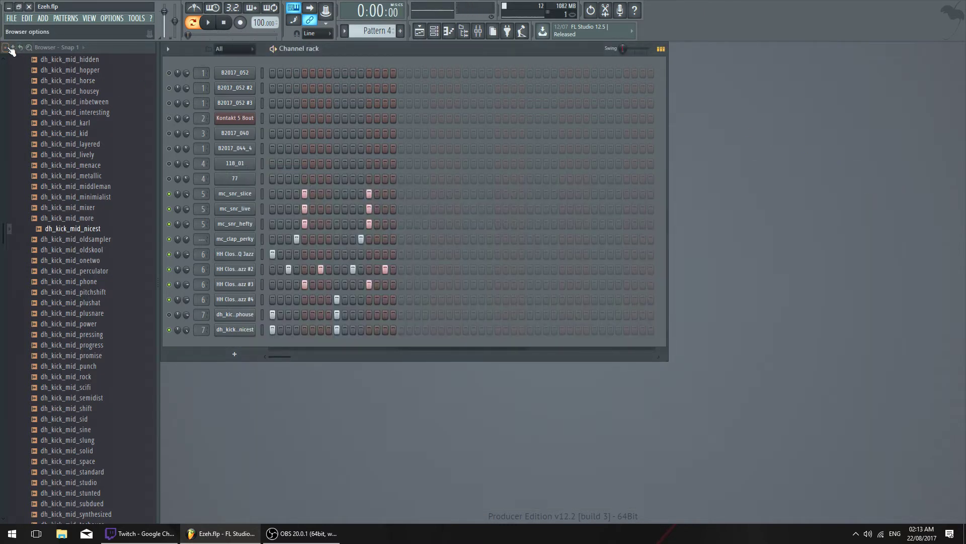
# Delete the muted dh_kick_mid_deephouse channel from the channel rack
pyautogui.rightClick(226, 328)
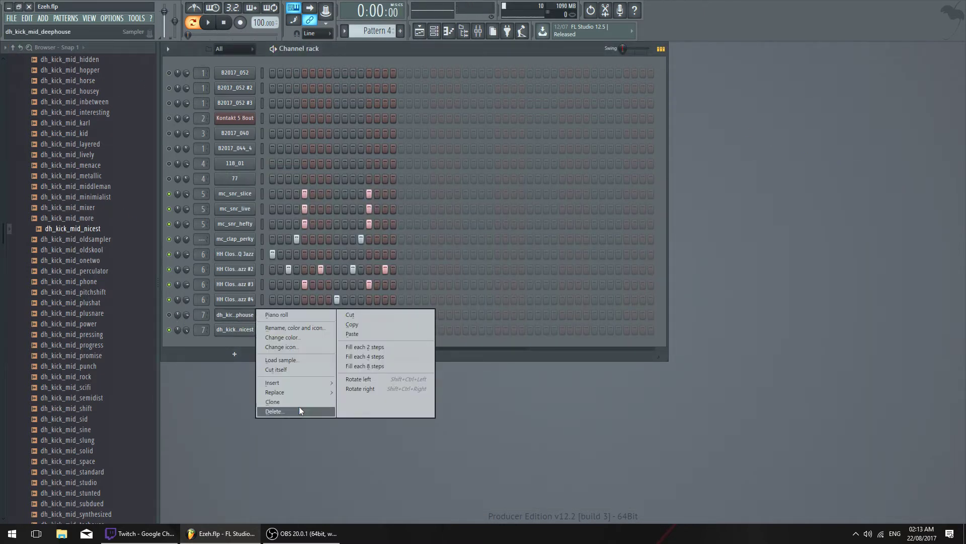
pyautogui.click(274, 410)
pyautogui.click(534, 296)
# Collapse the browser's folder structure and open Sound Library > Loops > Loops Percussive > Shakers
pyautogui.click(5, 47)
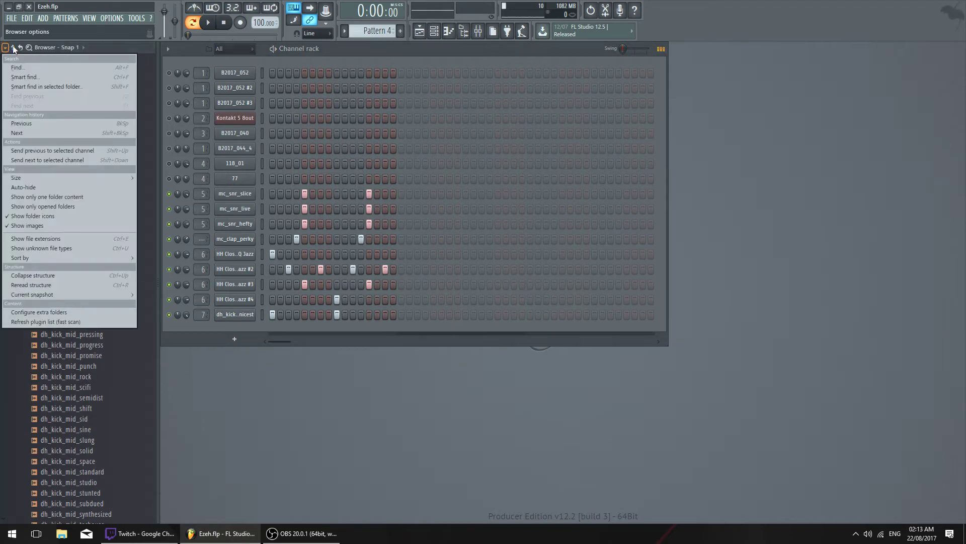
pyautogui.click(40, 275)
pyautogui.click(69, 317)
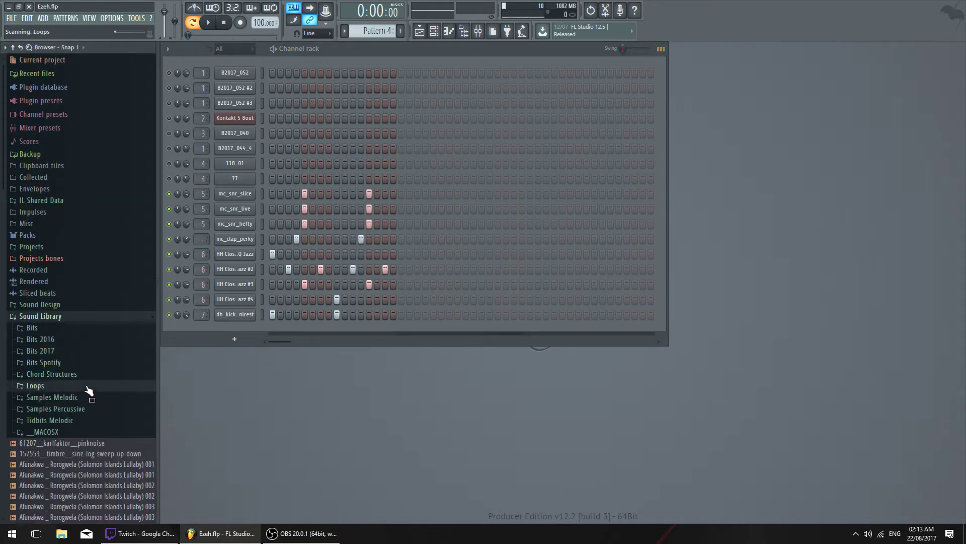
pyautogui.click(86, 386)
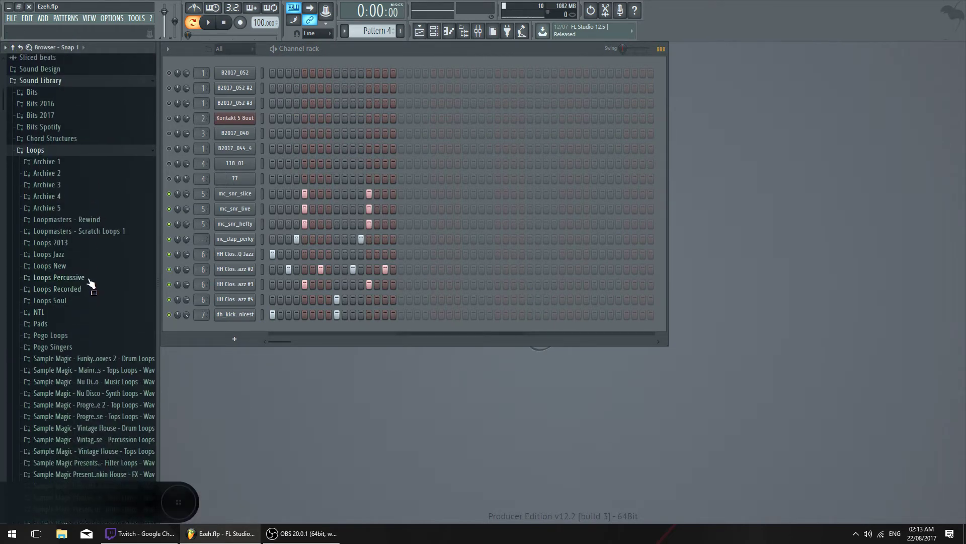
pyautogui.click(89, 277)
pyautogui.click(76, 81)
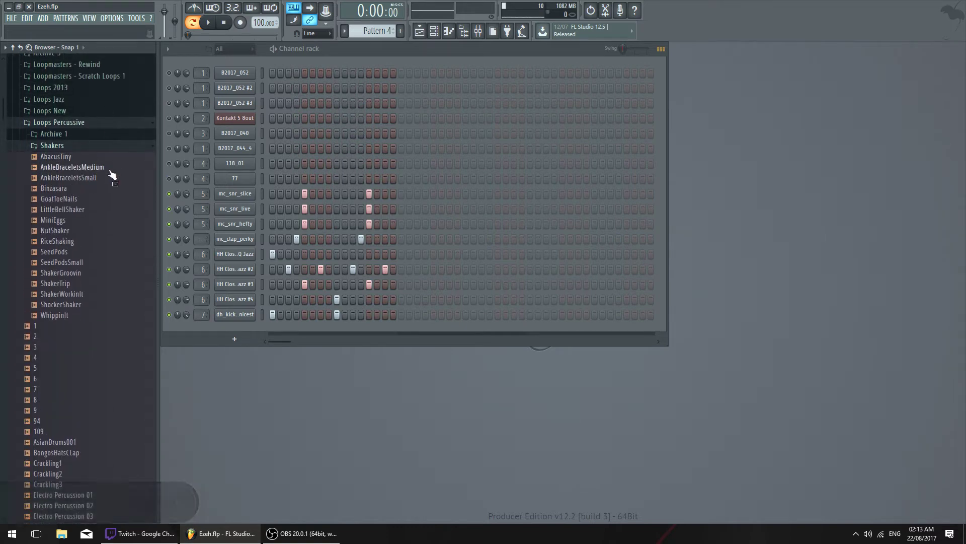
# Audition the LittleBellShaker, MiniEggs and NutShaker loops and play the current pattern
pyautogui.click(109, 200)
pyautogui.press('Down')
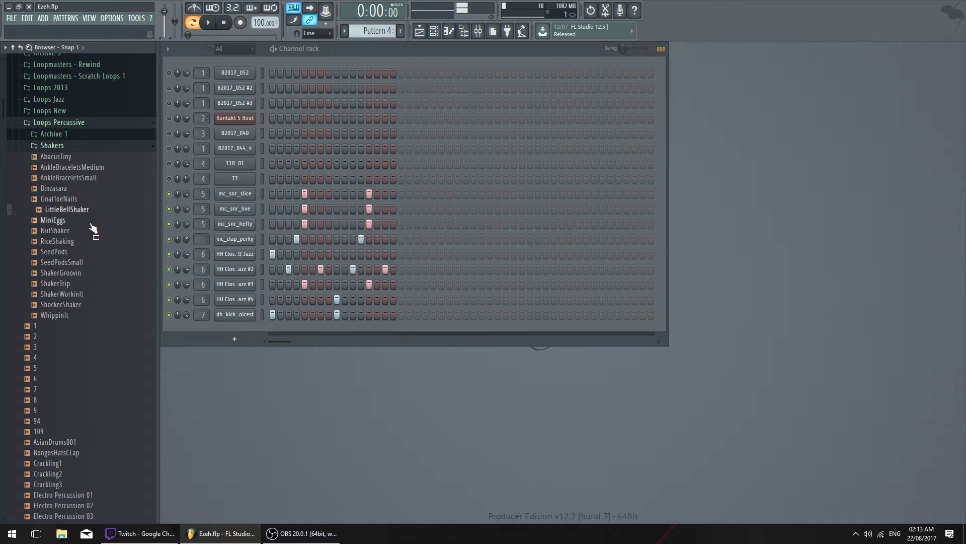
pyautogui.press('Down')
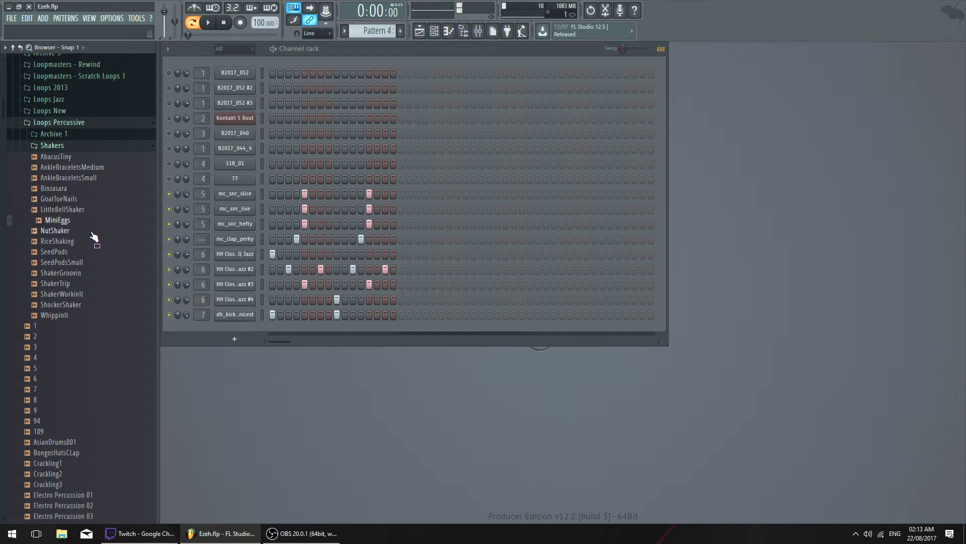
pyautogui.press('Down')
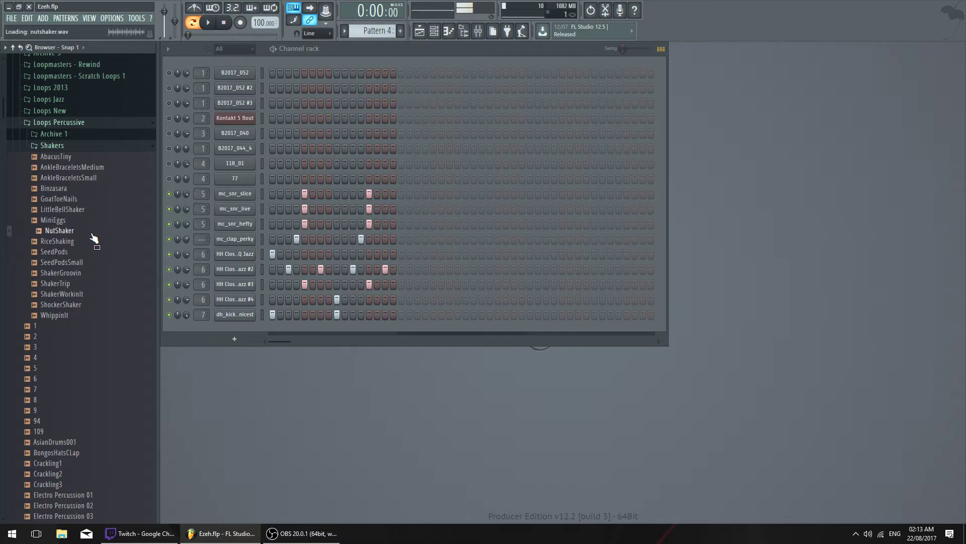
pyautogui.press('space')
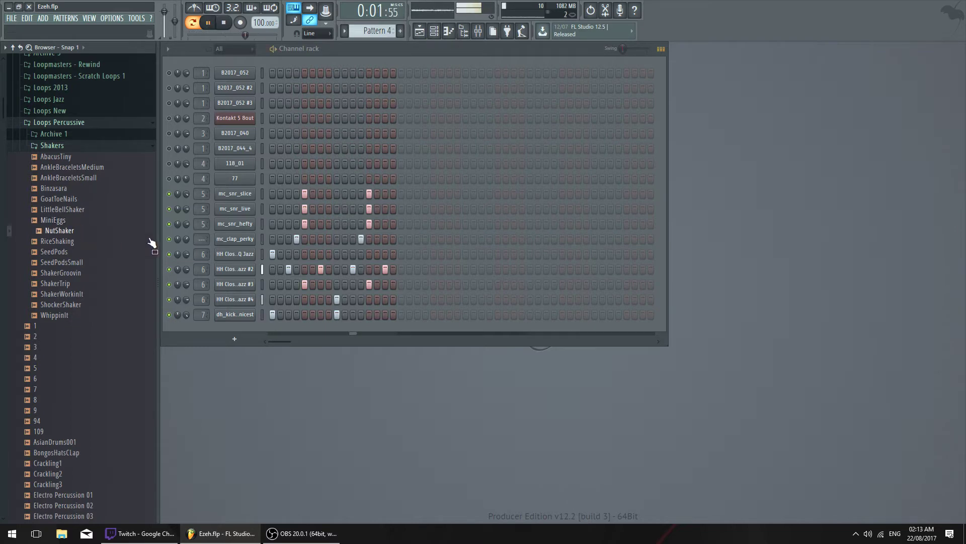
pyautogui.press('space')
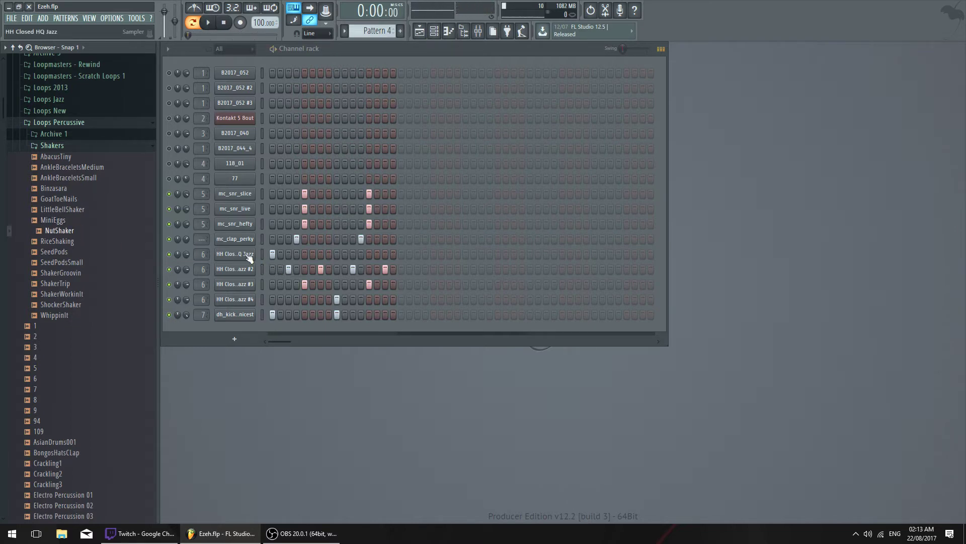
# Add mc_perc_shaker from Sound Library > Samples Percussive > Perc as a new channel at the end of the channel rack
pyautogui.click(13, 47)
pyautogui.click(70, 317)
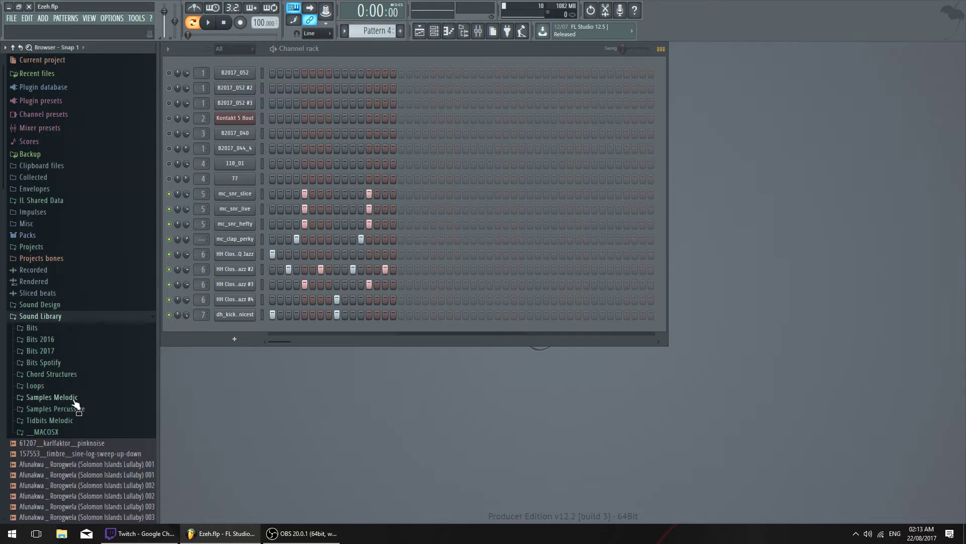
pyautogui.click(75, 409)
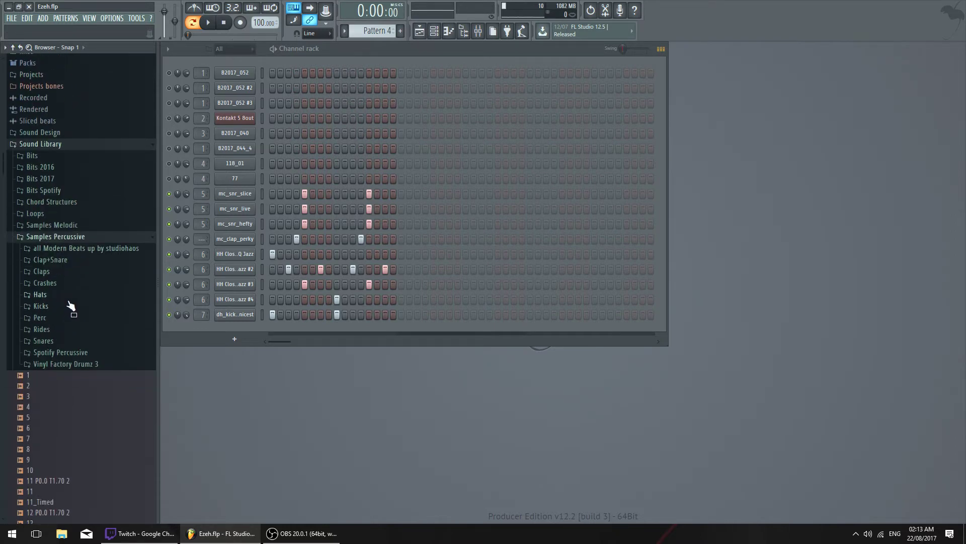
pyautogui.click(80, 319)
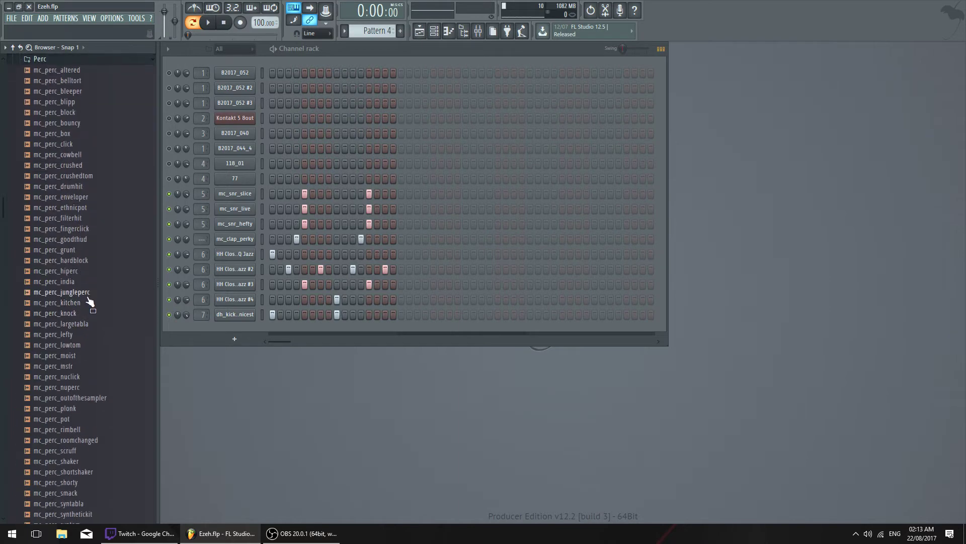
pyautogui.scroll(-10, 89, 302)
pyautogui.click(92, 335)
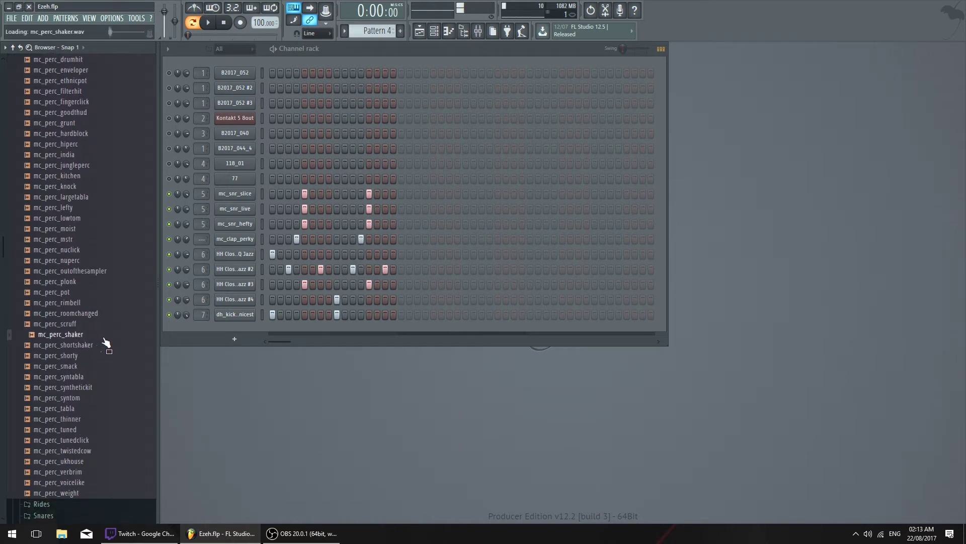
pyautogui.moveTo(106, 343); pyautogui.dragTo(246, 336)
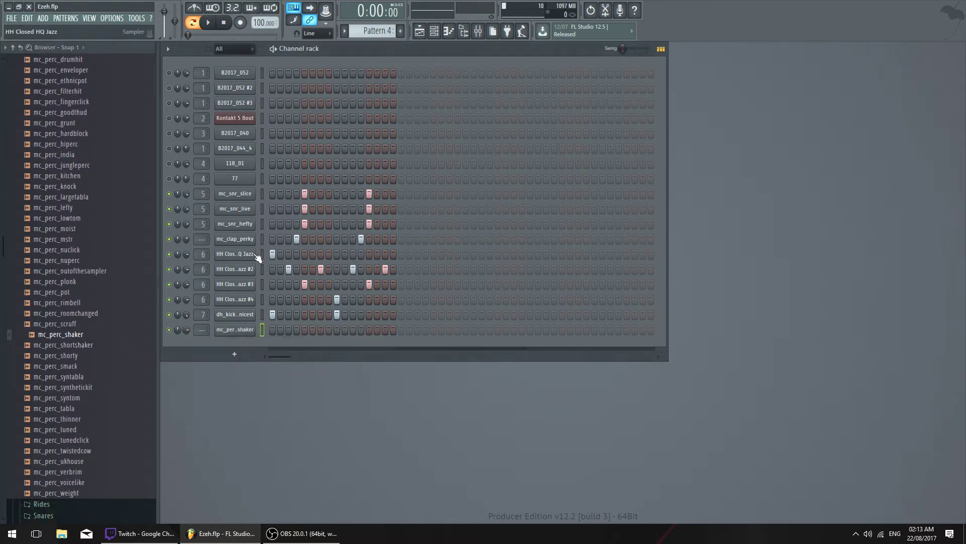
# Route the mc_perc_shaker channel to mixer track 6 and close its settings
pyautogui.click(249, 256)
pyautogui.click(242, 329)
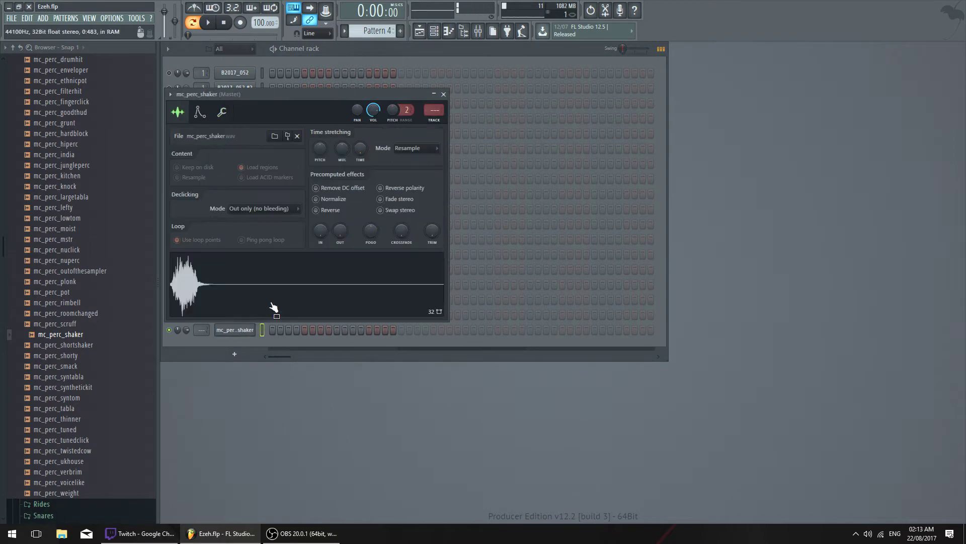
pyautogui.click(444, 94)
# Place short C5 shaker notes on the four off-beats in the mc_perc_shaker piano roll and play the pattern
pyautogui.rightClick(252, 330)
pyautogui.click(282, 330)
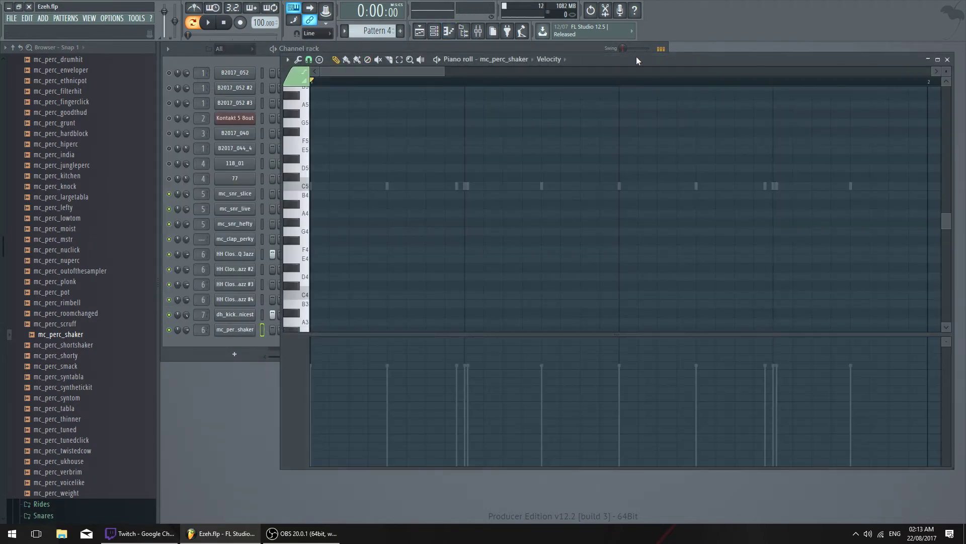
pyautogui.click(542, 186)
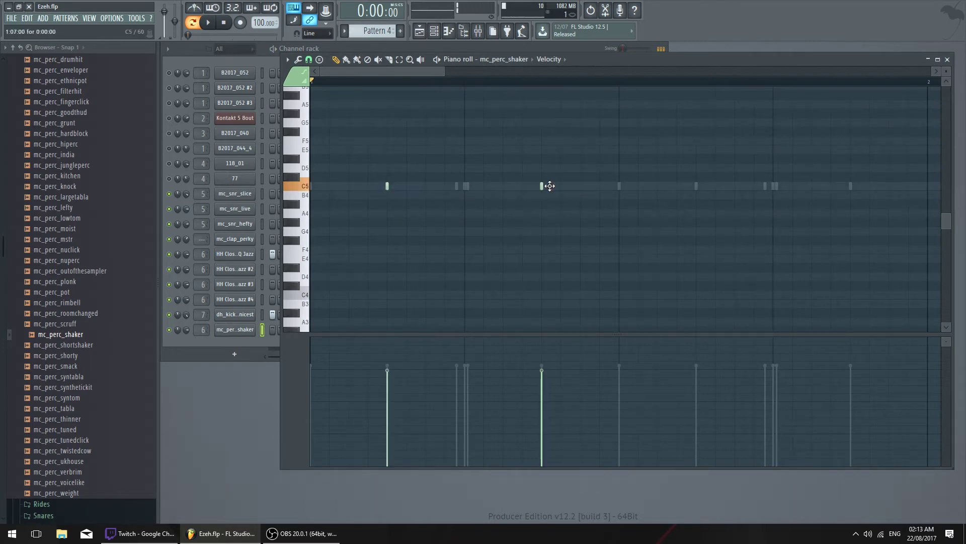
pyautogui.click(696, 186)
pyautogui.press('space')
pyautogui.click(851, 186)
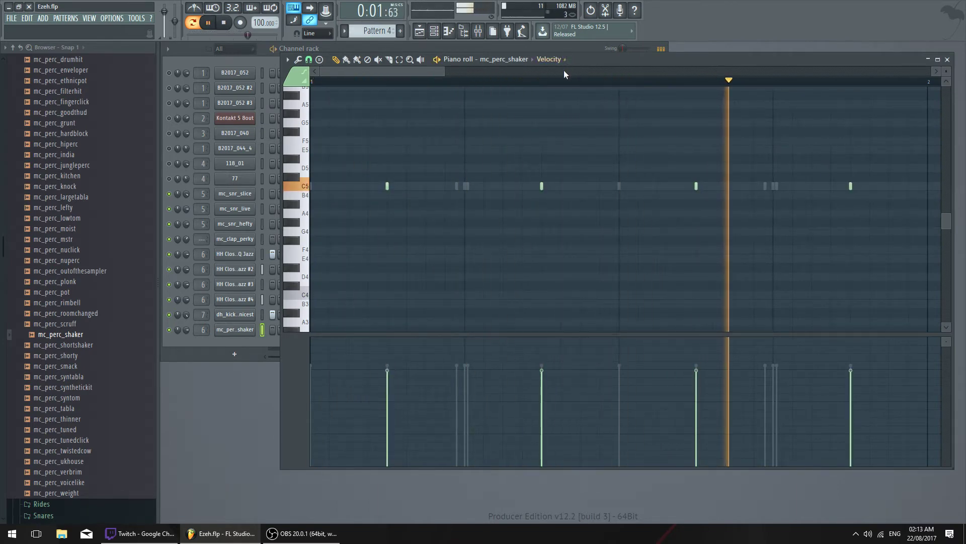
pyautogui.scroll(-2, 565, 73)
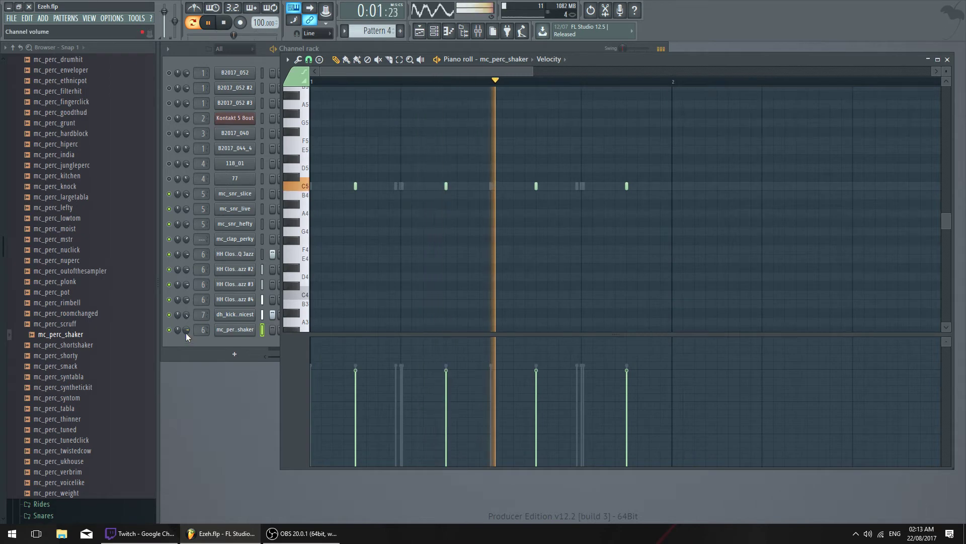
pyautogui.press('F7')
# Clone the mc_perc_shaker channel and stop playback
pyautogui.rightClick(252, 329)
pyautogui.click(277, 415)
pyautogui.press('space')
# Audition the Perc samples and load mc_perc_goodthud into the cloned shaker channel
pyautogui.click(104, 325)
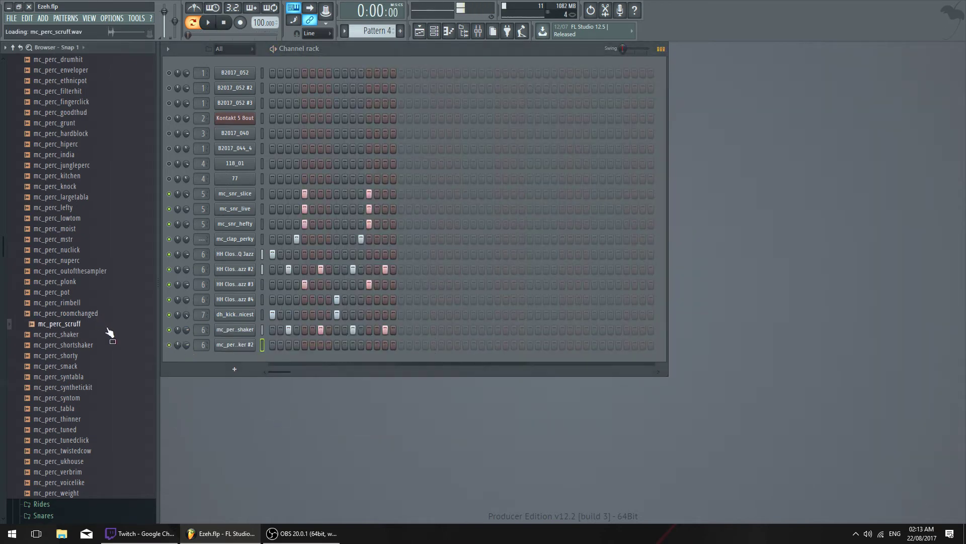
pyautogui.click(98, 313)
pyautogui.click(95, 303)
pyautogui.click(99, 292)
pyautogui.click(103, 281)
pyautogui.click(104, 261)
pyautogui.click(107, 250)
pyautogui.moveTo(108, 256); pyautogui.dragTo(247, 344)
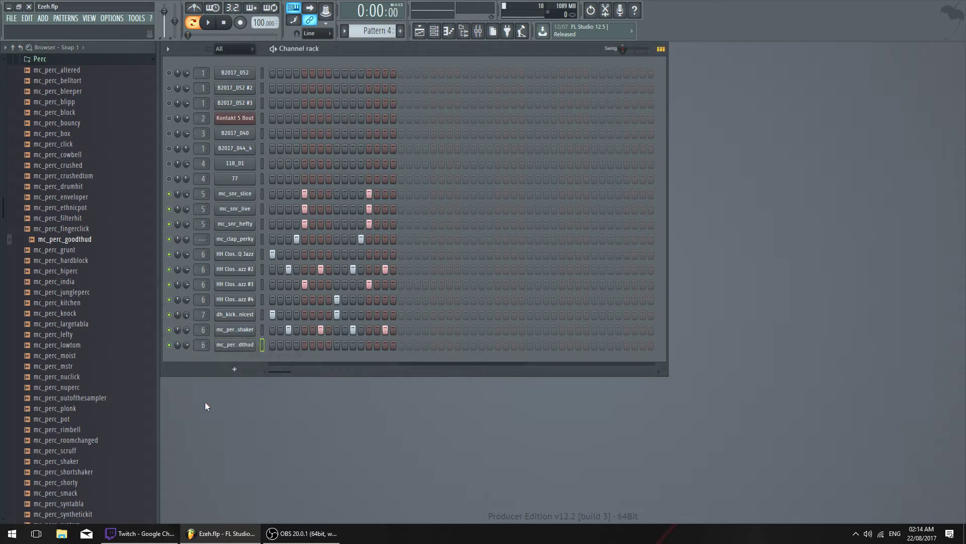
# Set the cloned channel's filter type to HP and place a hit on step 1
pyautogui.click(246, 346)
pyautogui.click(213, 126)
pyautogui.click(431, 248)
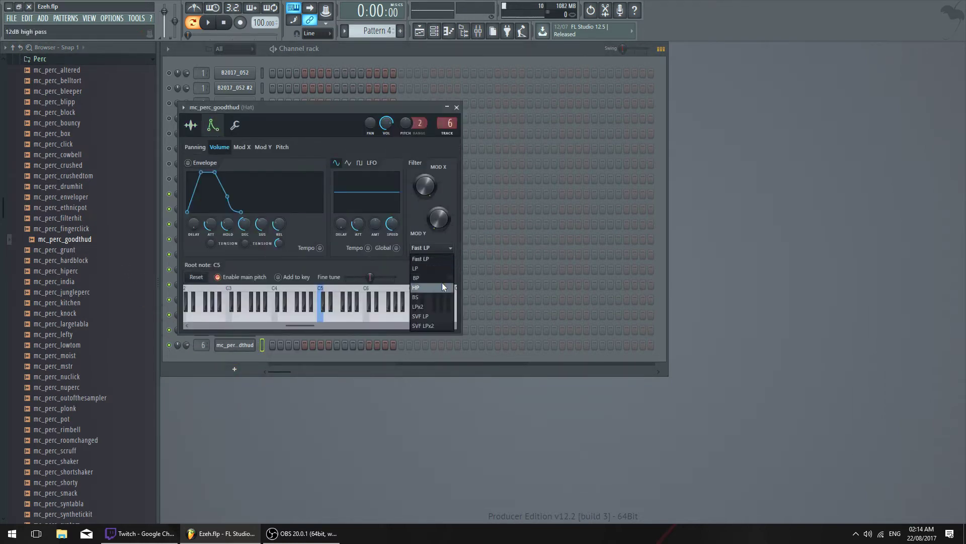
pyautogui.click(442, 286)
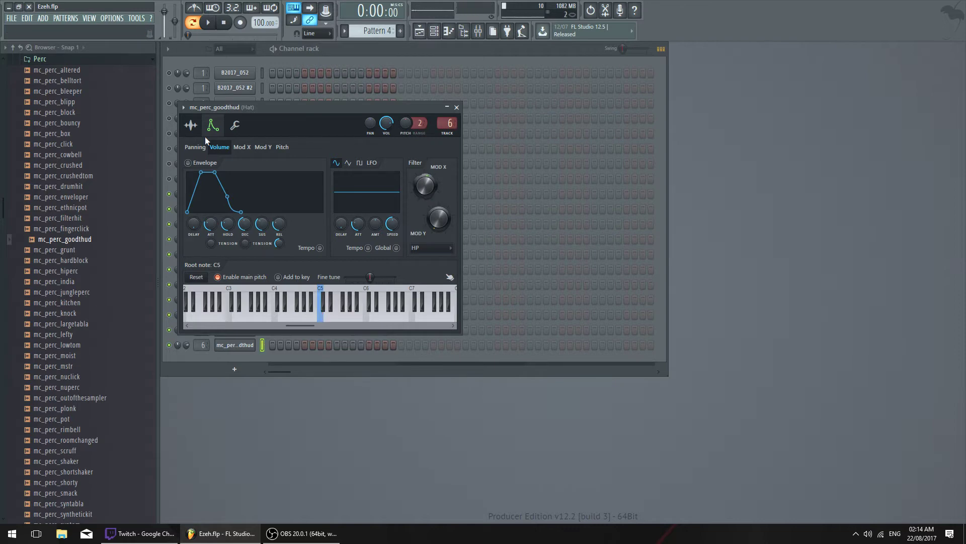
pyautogui.click(191, 125)
pyautogui.click(456, 107)
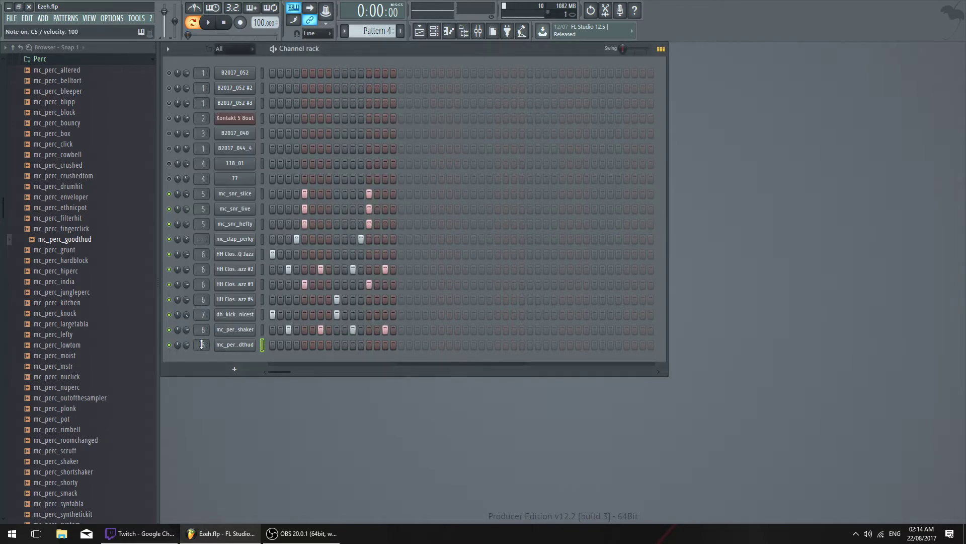
pyautogui.click(271, 344)
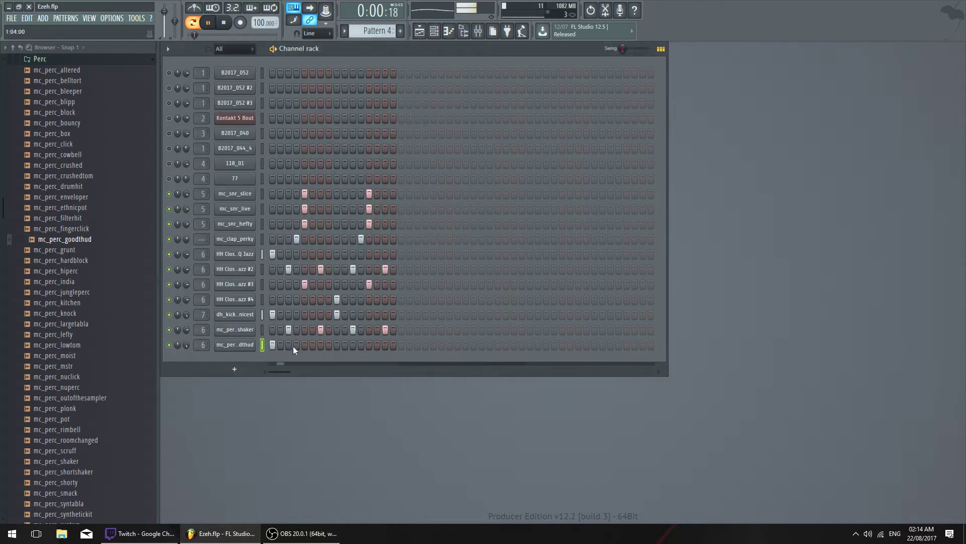
# Audition more Perc samples and replace the mc_perc_goodthud sample in its channel with mc_perc_verbrim
pyautogui.moveTo(75, 229); pyautogui.dragTo(127, 83)
pyautogui.click(127, 74)
pyautogui.scroll(-8, 108, 383)
pyautogui.click(104, 354)
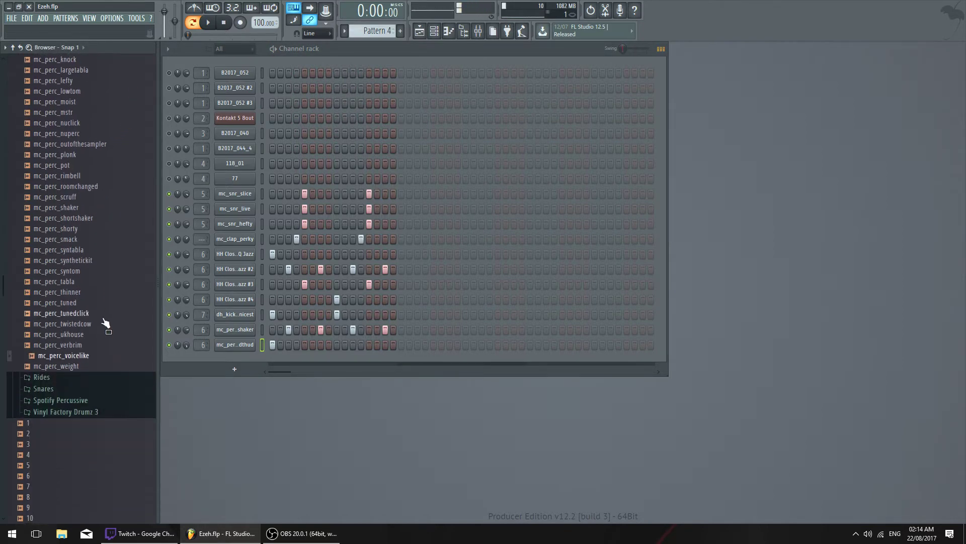
pyautogui.click(104, 324)
pyautogui.click(113, 334)
pyautogui.moveTo(105, 339); pyautogui.dragTo(100, 350)
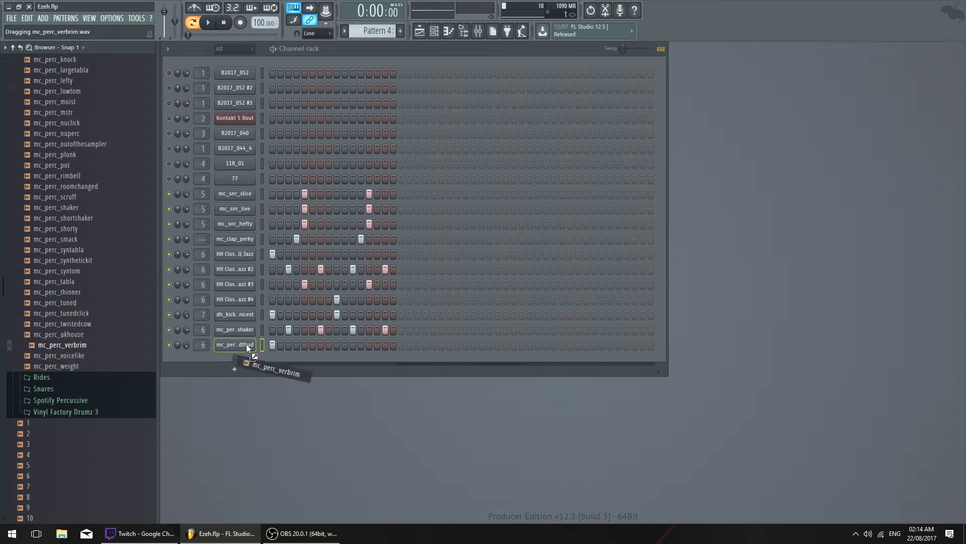
pyautogui.moveTo(246, 343); pyautogui.dragTo(248, 347)
# Give mc_perc_verbrim a short volume envelope with quick decay and no sustain, and raise its levels-adjustment volume
pyautogui.click(214, 126)
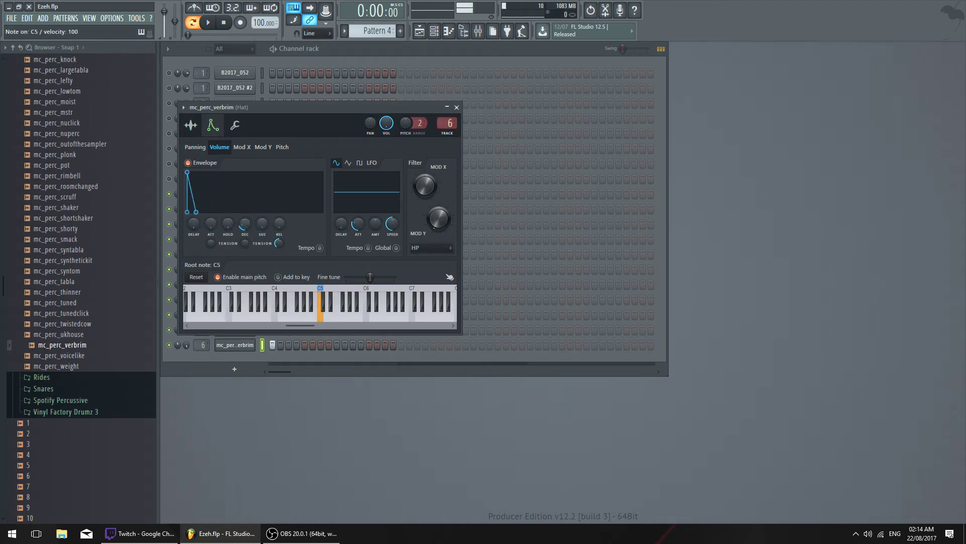
pyautogui.click(457, 108)
pyautogui.click(235, 345)
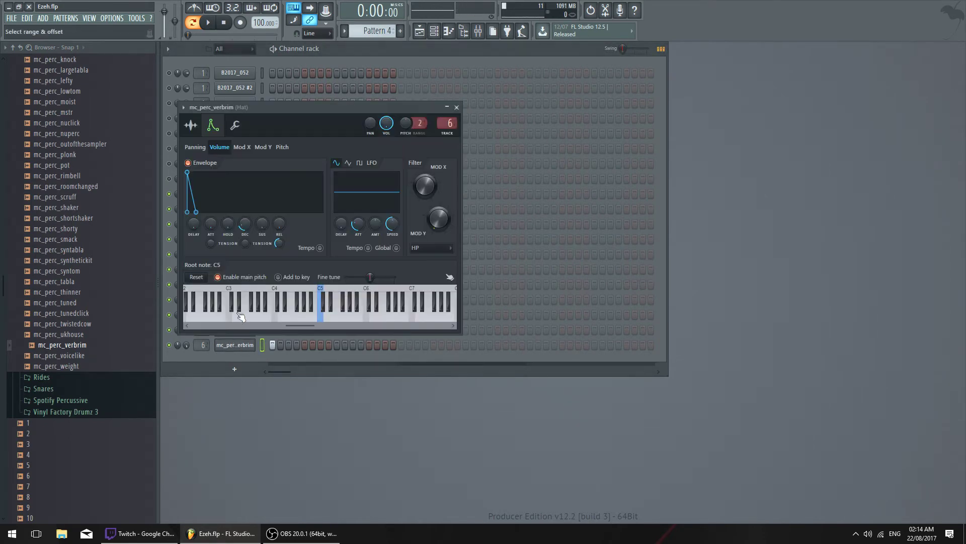
pyautogui.click(234, 125)
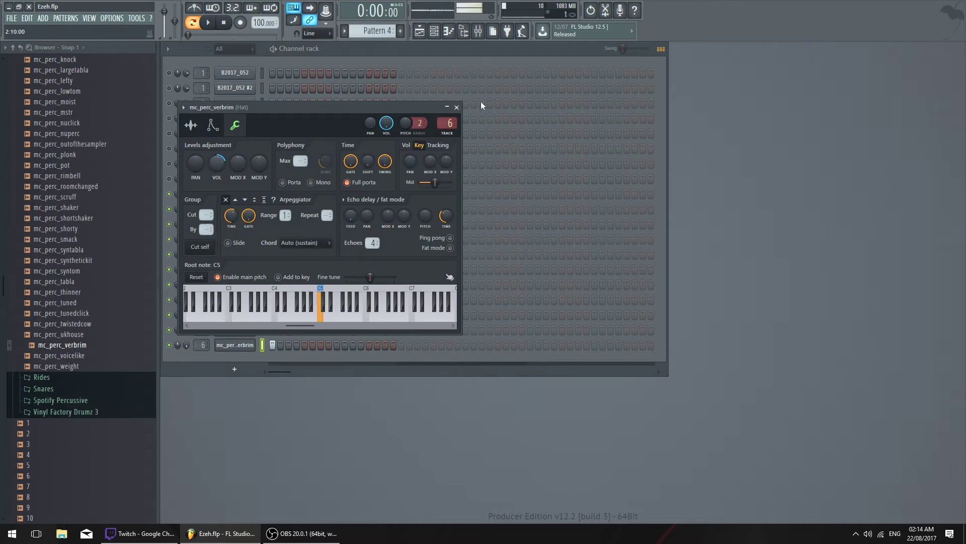
pyautogui.click(457, 108)
# Try mc_perc_verbrim hits on steps 5, 9 and 13 during playback, keeping only step 9 alongside step 1
pyautogui.press('space')
pyautogui.click(305, 345)
pyautogui.click(336, 345)
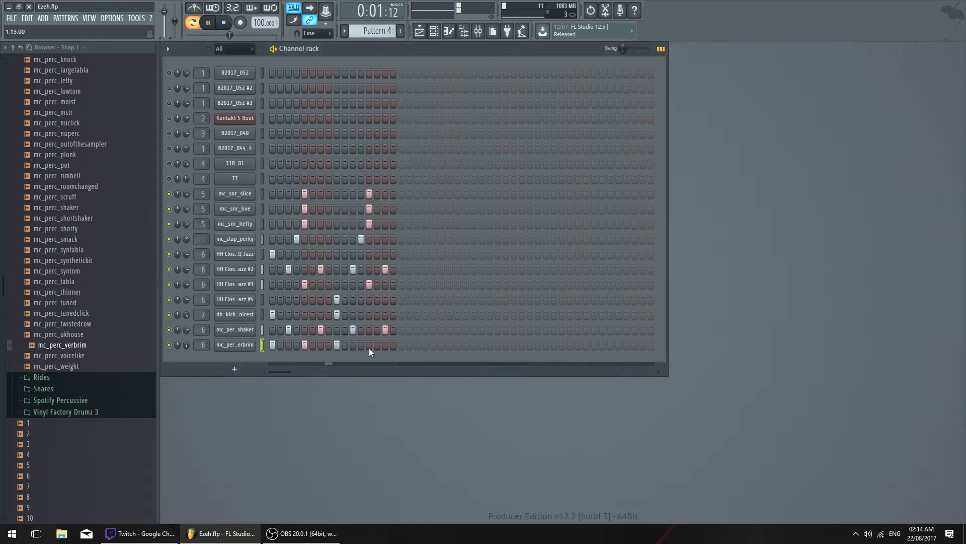
pyautogui.click(369, 346)
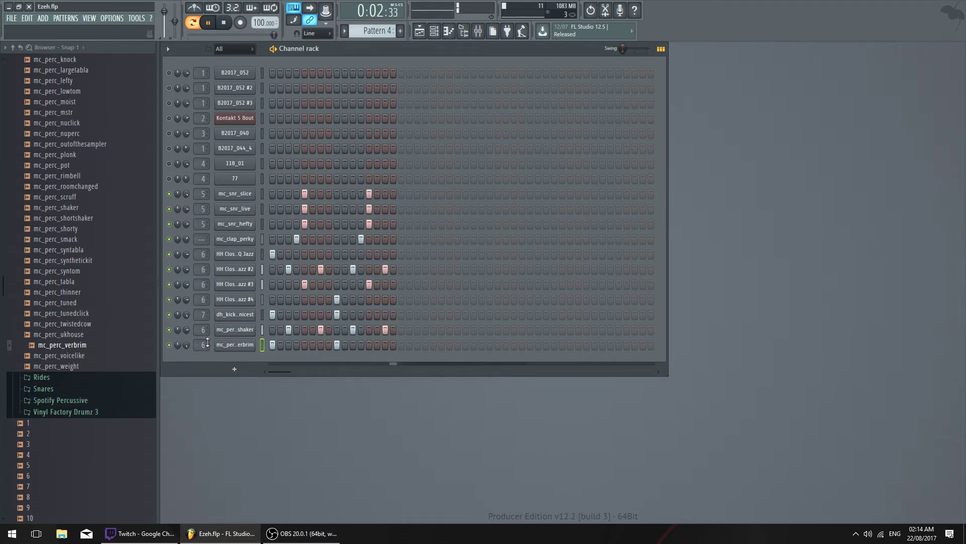
# Compare the pattern with mc_perc_verbrim muted and unmuted, and save the project
pyautogui.press('space')
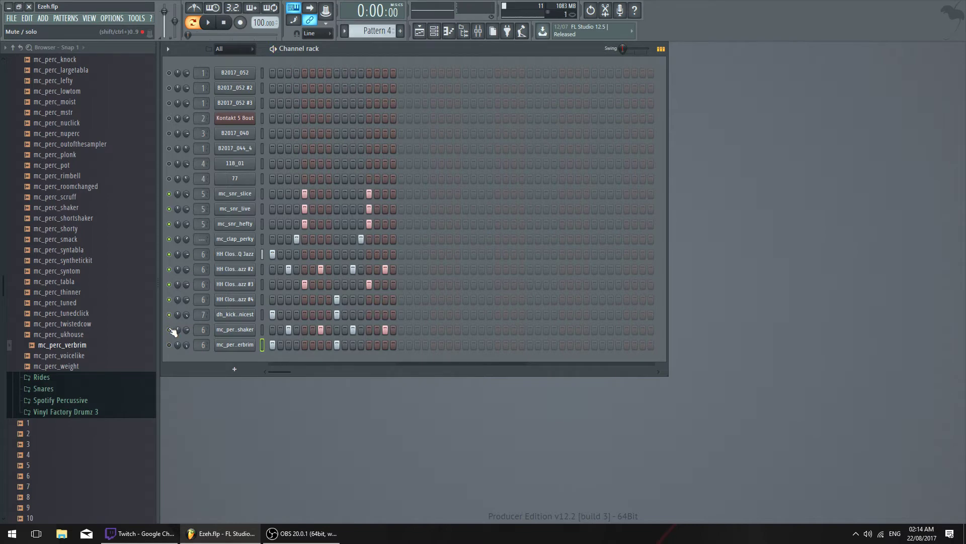
pyautogui.press('space')
pyautogui.press('space')
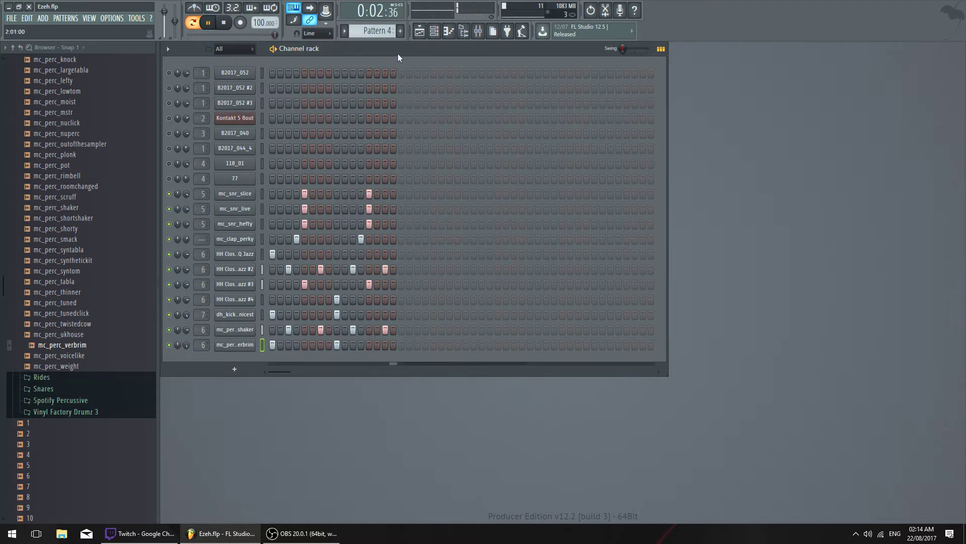
pyautogui.press('space')
pyautogui.hotkey('ctrl', 's')
pyautogui.press('space')
pyautogui.press('space')
# Check mc_perc_verbrim's volume envelope and filter settings while listening to the sample and the pattern
pyautogui.click(235, 345)
pyautogui.click(213, 124)
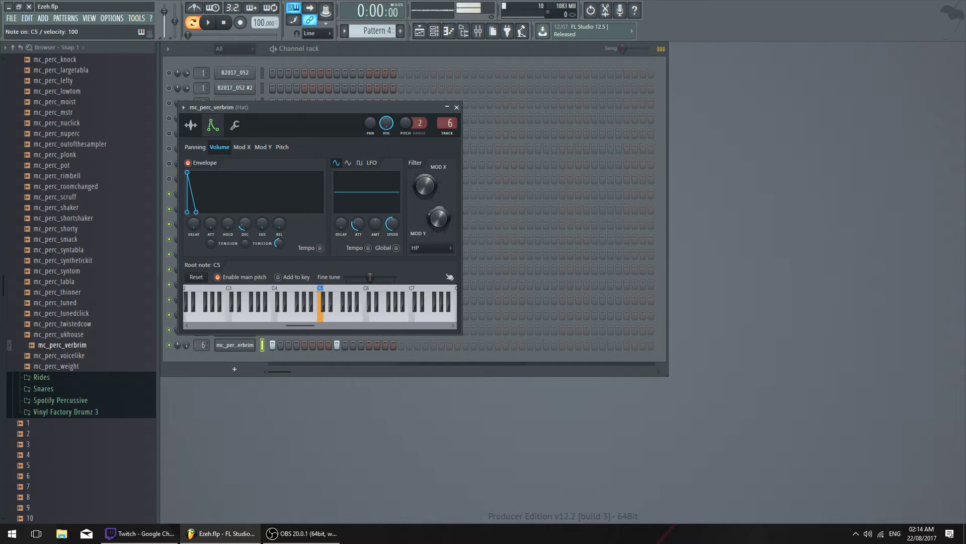
pyautogui.click(456, 108)
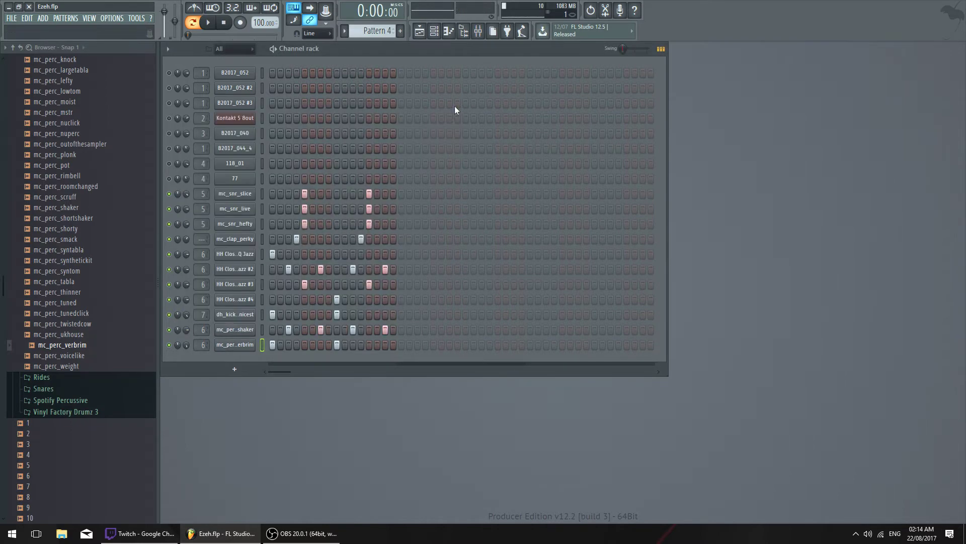
pyautogui.press('space')
pyautogui.click(231, 345)
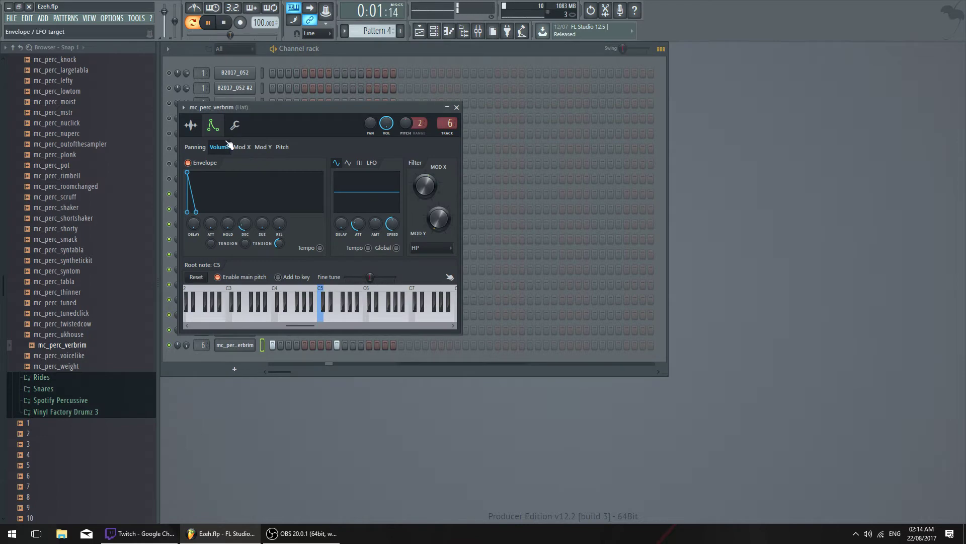
pyautogui.click(456, 107)
pyautogui.press('space')
# Preview ShakerGroovin in the Shakers folder of Loops Percussive and add it as a new channel
pyautogui.scroll(12, 97, 225)
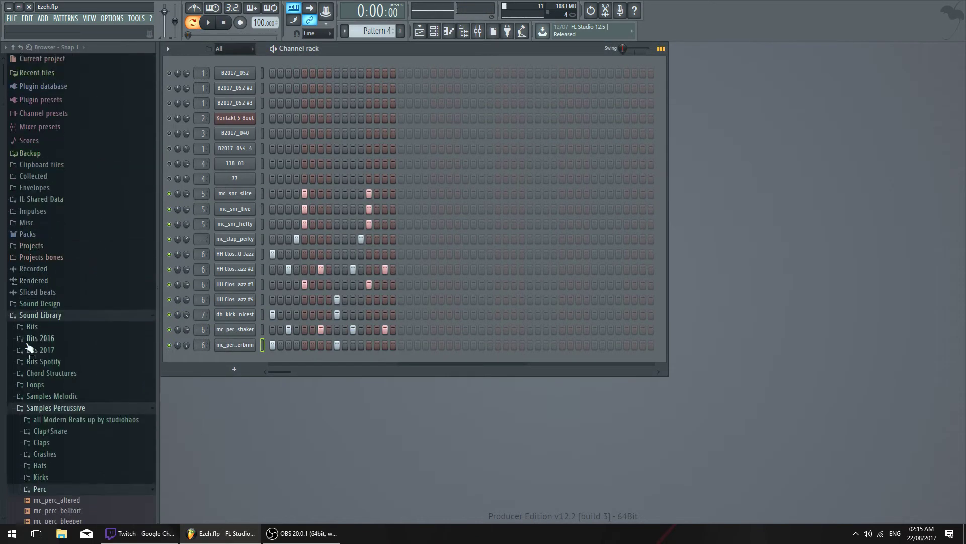
pyautogui.click(56, 411)
pyautogui.click(66, 389)
pyautogui.scroll(-4, 75, 184)
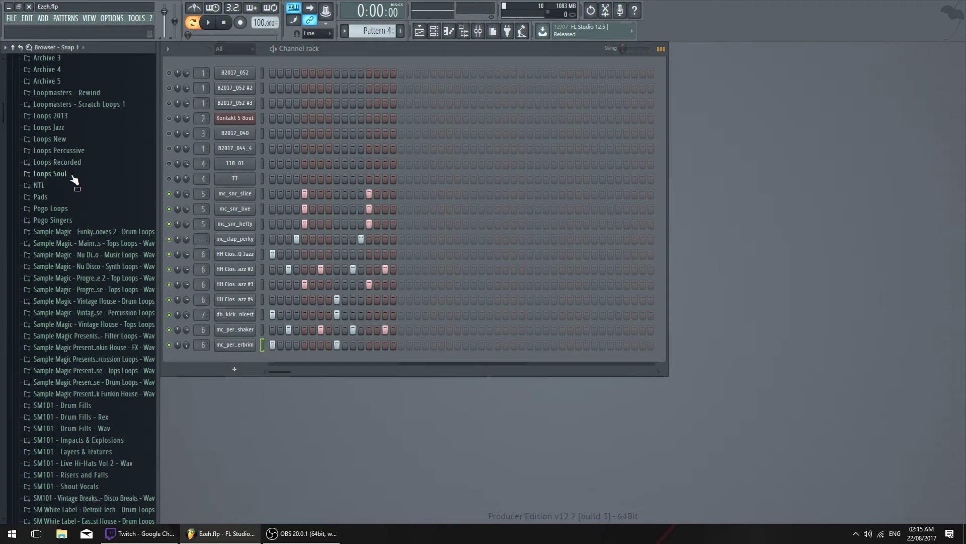
pyautogui.click(80, 162)
pyautogui.scroll(2, 86, 171)
pyautogui.scroll(1, 80, 192)
pyautogui.click(84, 186)
pyautogui.click(86, 174)
pyautogui.click(99, 243)
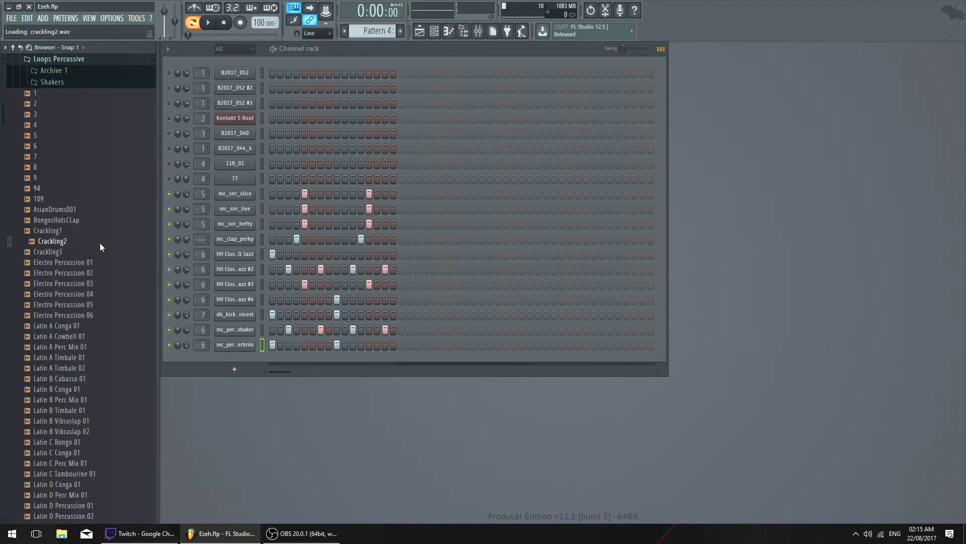
pyautogui.click(81, 83)
pyautogui.click(102, 208)
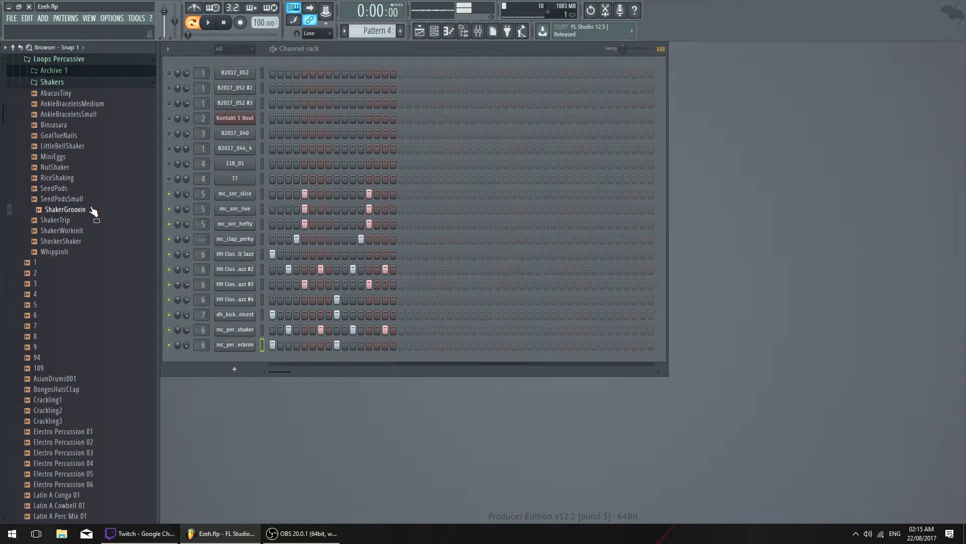
pyautogui.moveTo(258, 367); pyautogui.dragTo(233, 354)
# Set a preset time-stretching length for the ShakerGroovin sample
pyautogui.click(226, 139)
pyautogui.click(209, 141)
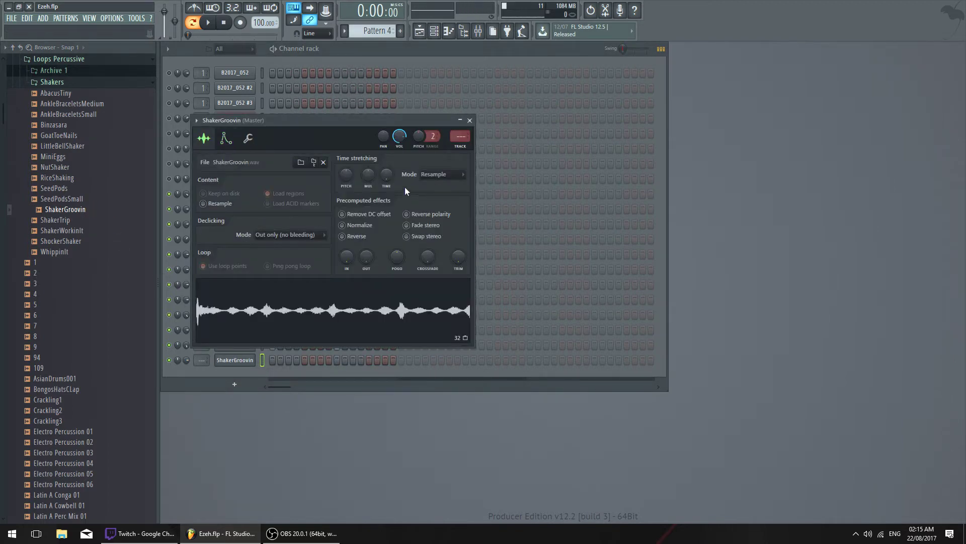
pyautogui.rightClick(390, 178)
pyautogui.click(418, 234)
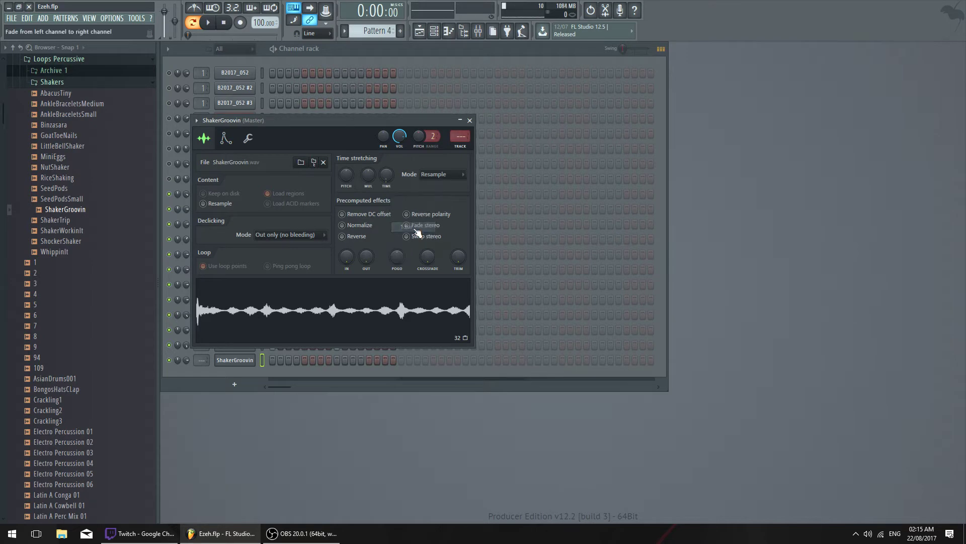
pyautogui.click(470, 120)
# Place a C5 note at the start of bar 1 in ShakerGroovin's piano roll and listen to it
pyautogui.rightClick(252, 359)
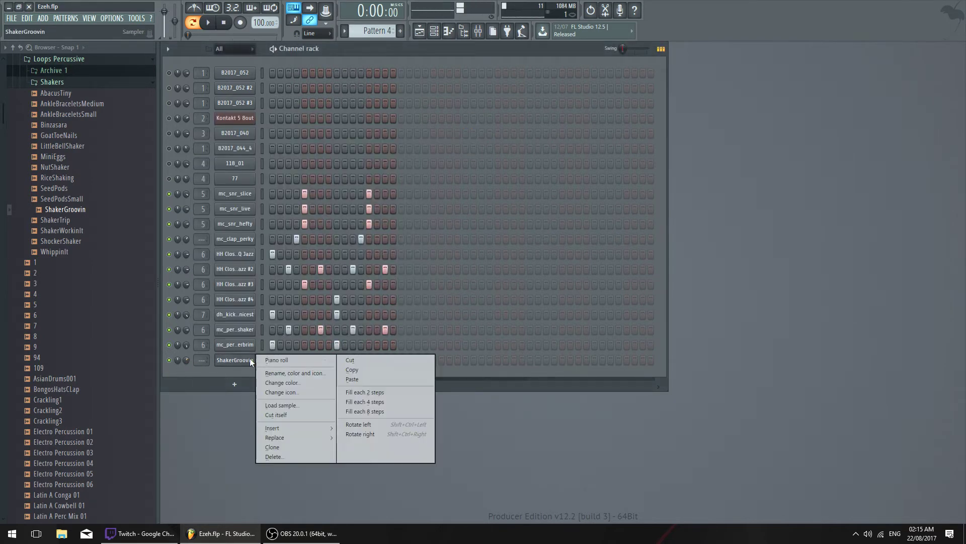
pyautogui.click(282, 360)
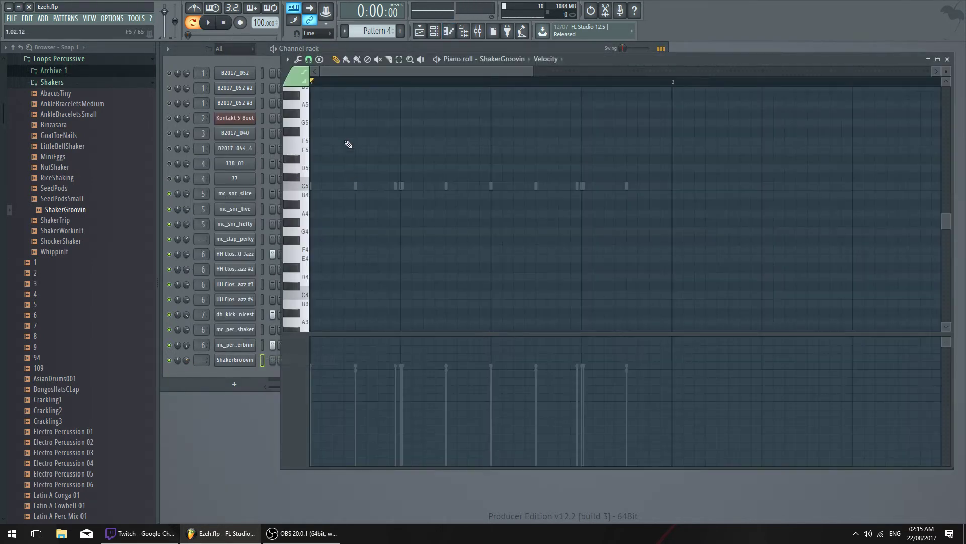
pyautogui.click(312, 186)
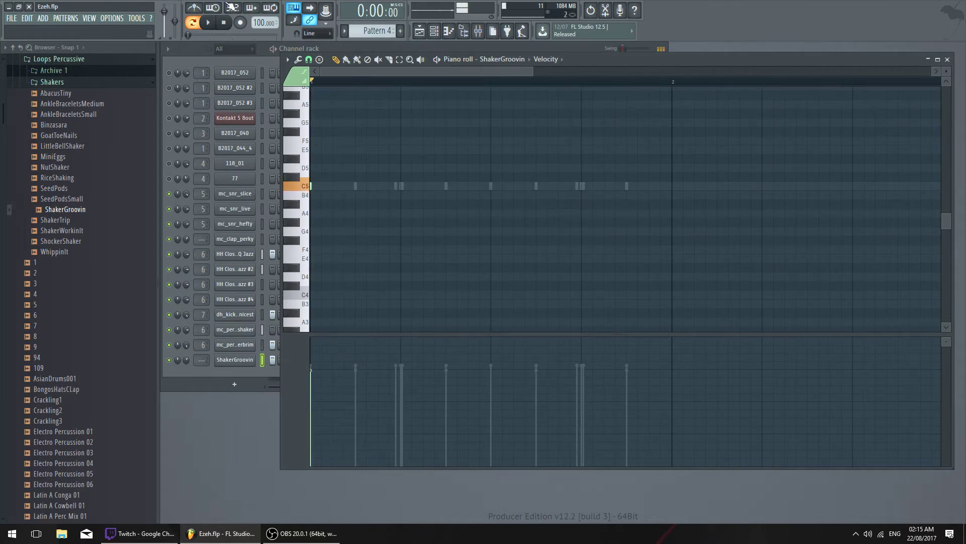
pyautogui.click(232, 371)
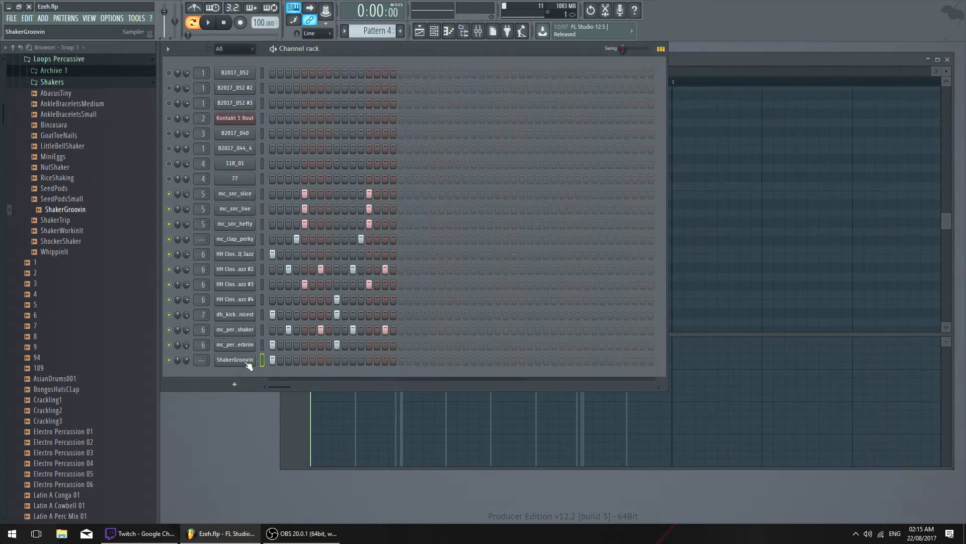
# Enable ShakerGroovin's volume envelope with the sustain level at maximum
pyautogui.click(248, 361)
pyautogui.click(225, 139)
pyautogui.moveTo(229, 232); pyautogui.dragTo(229, 262)
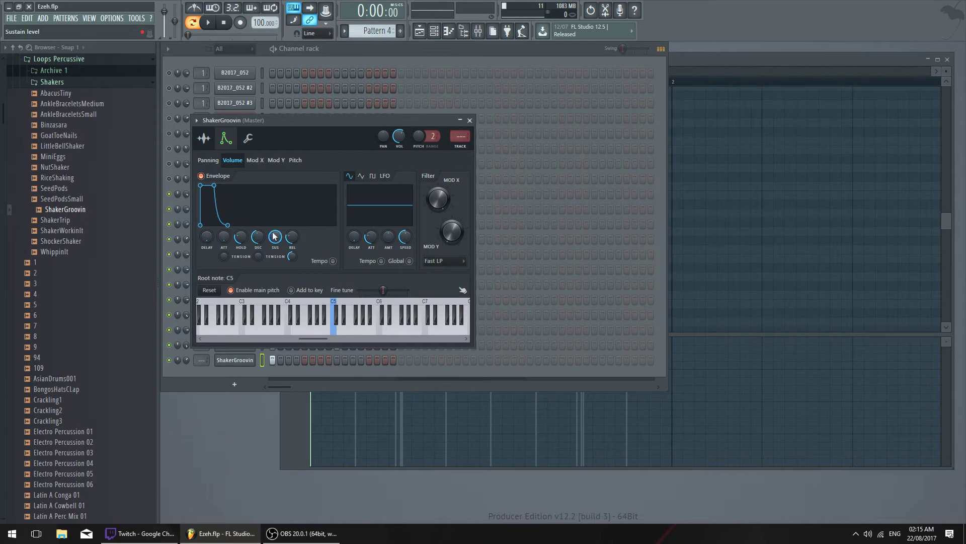
pyautogui.moveTo(264, 120); pyautogui.dragTo(414, 195)
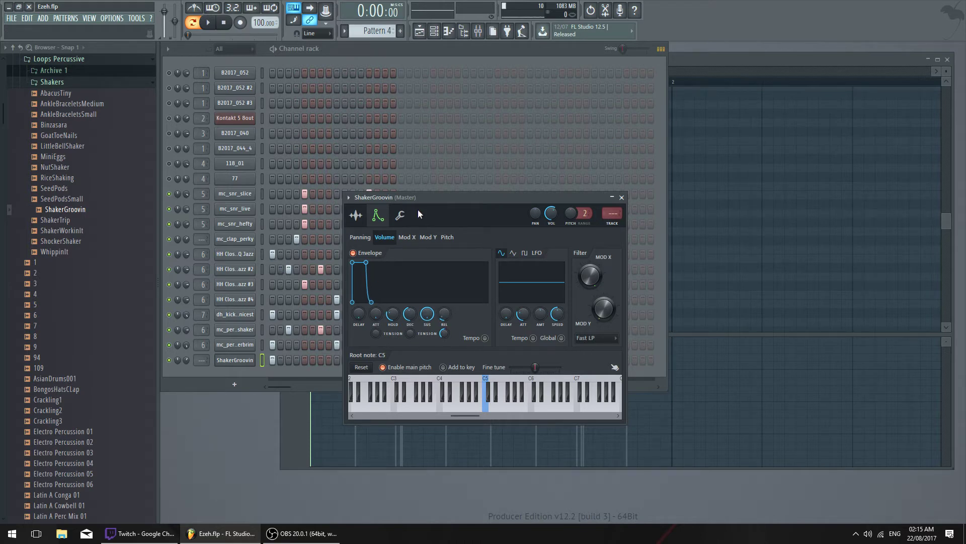
pyautogui.moveTo(418, 210); pyautogui.dragTo(395, 168)
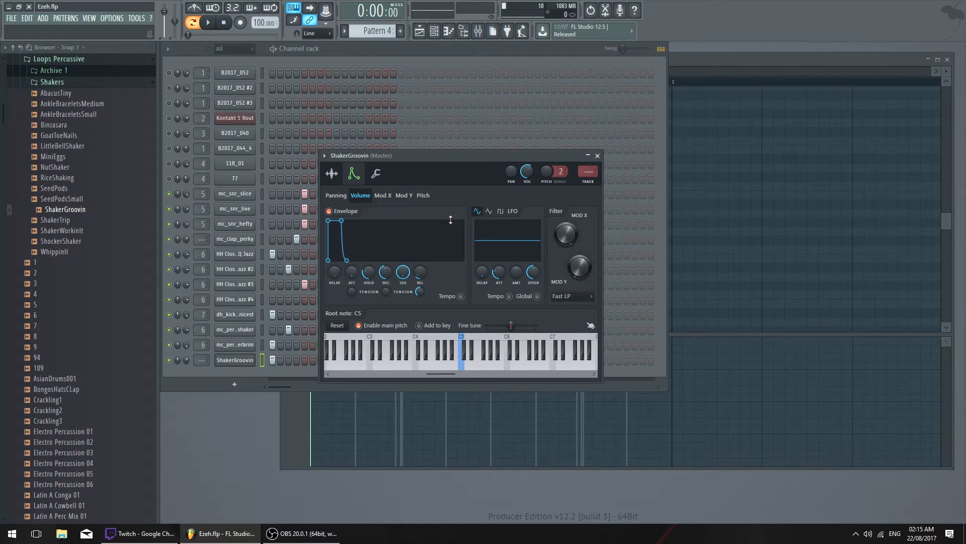
pyautogui.click(598, 156)
# Lengthen ShakerGroovin's C5 note to fill the whole first bar
pyautogui.click(245, 363)
pyautogui.click(770, 152)
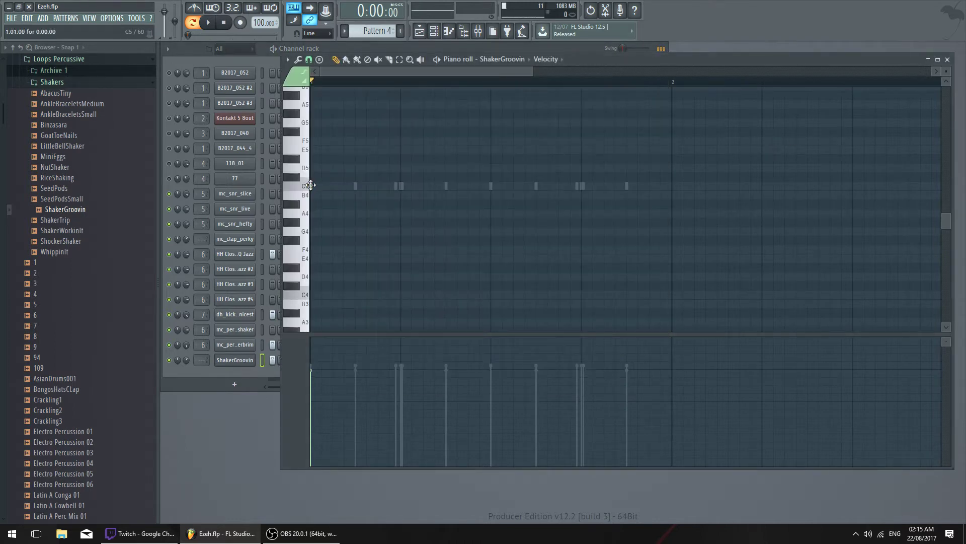
pyautogui.moveTo(312, 186); pyautogui.dragTo(669, 200)
pyautogui.hotkey('alt', 'q')
pyautogui.click(535, 329)
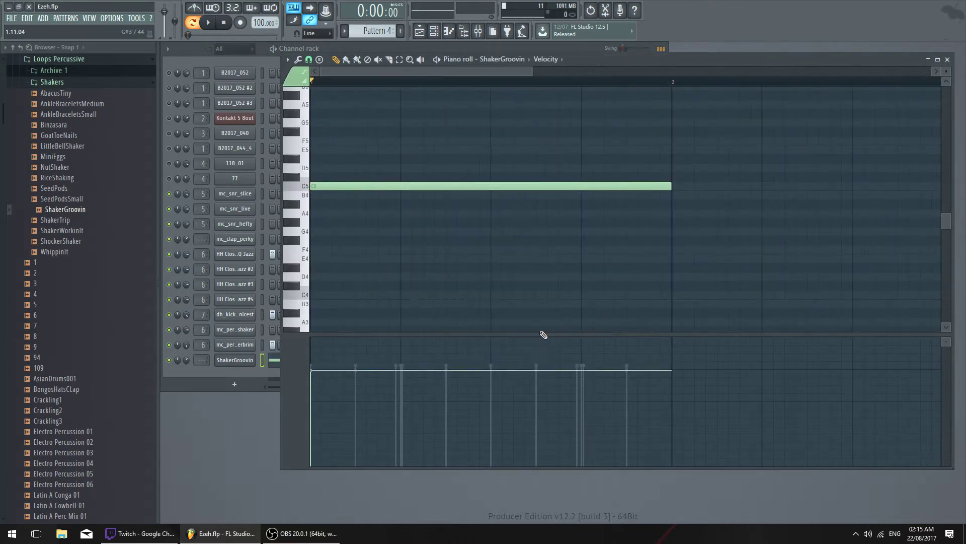
pyautogui.press('Escape')
# Play the pattern and lower ShakerGroovin's channel volume to blend it with the drums
pyautogui.press('space')
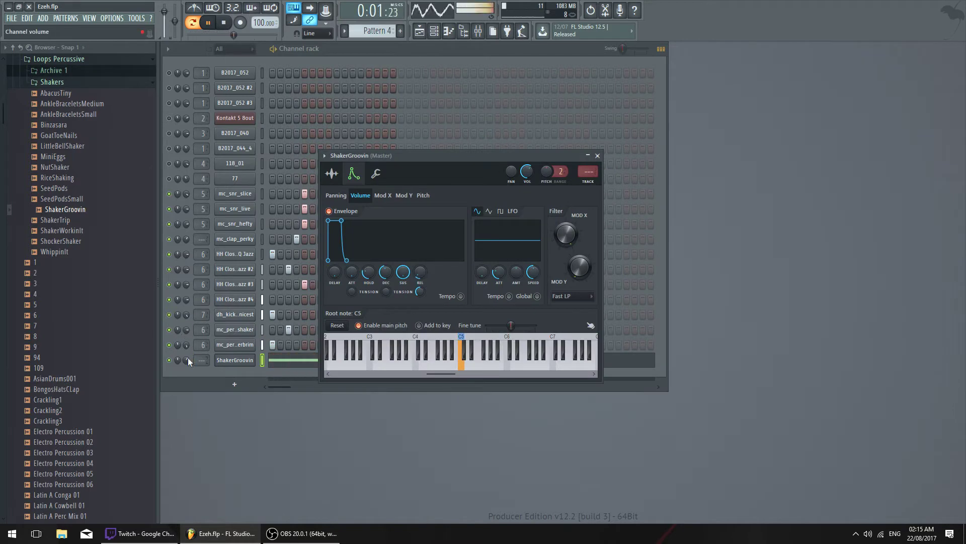
pyautogui.moveTo(187, 359); pyautogui.dragTo(188, 383)
pyautogui.click(235, 359)
pyautogui.click(333, 172)
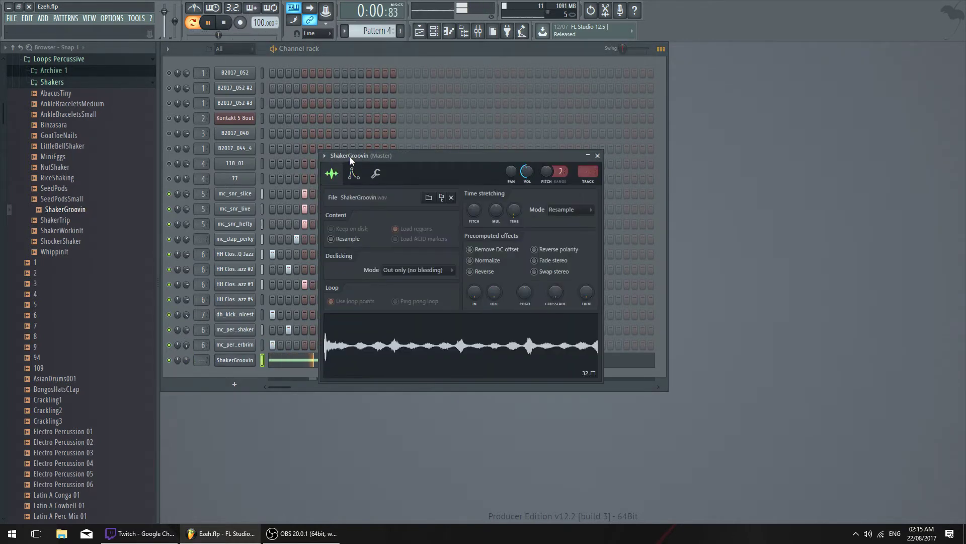
pyautogui.moveTo(351, 155); pyautogui.dragTo(371, 87)
pyautogui.press('space')
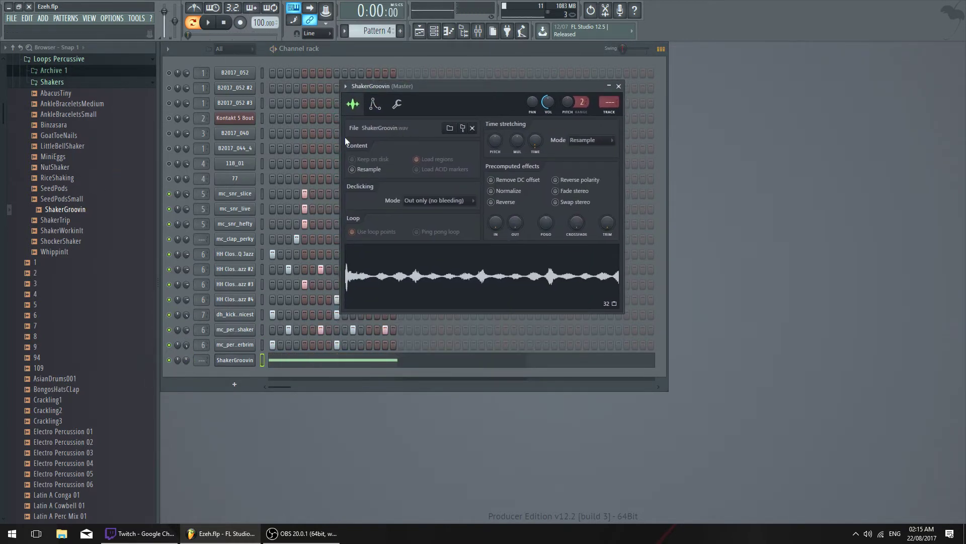
pyautogui.click(186, 360)
pyautogui.press('space')
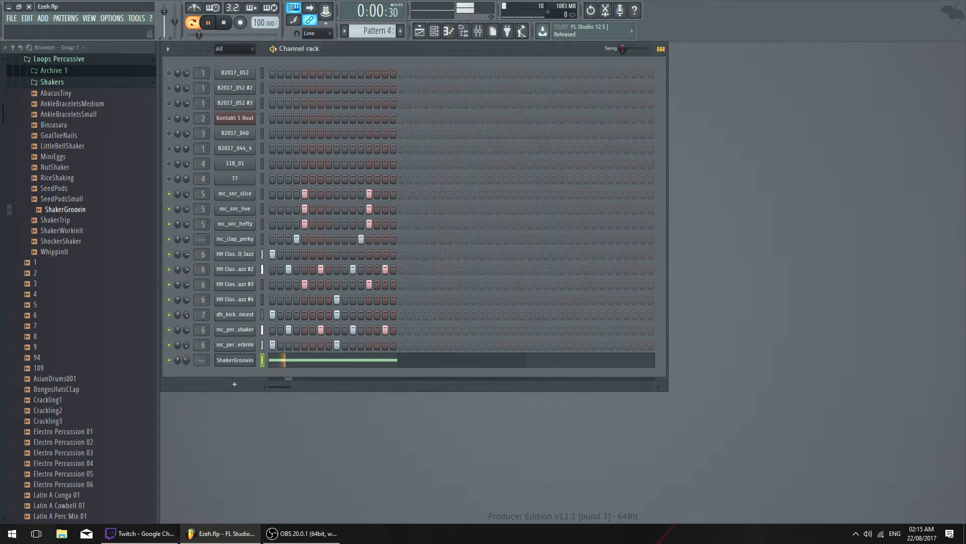
# Try ShakerTrip in place of ShakerGroovin and listen to it with the pattern
pyautogui.click(236, 360)
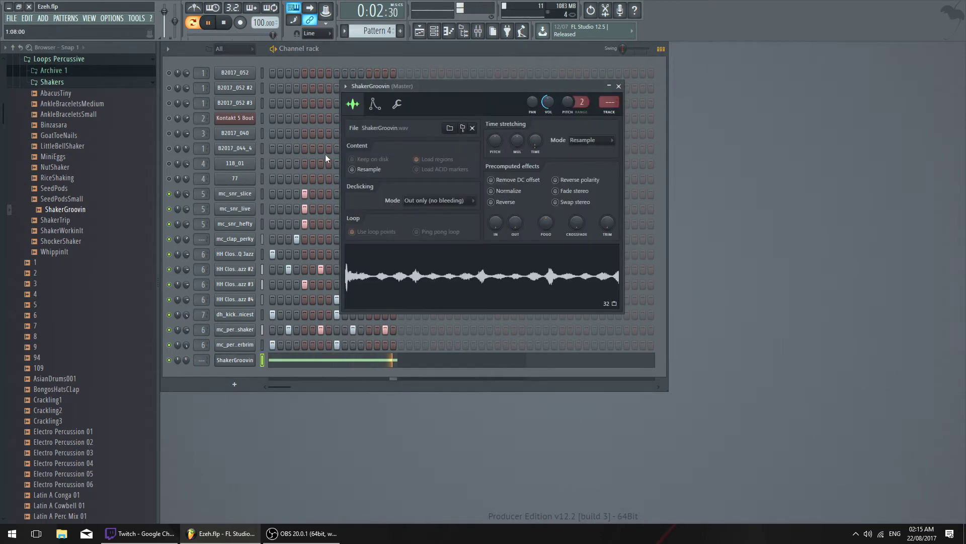
pyautogui.press('space')
pyautogui.click(95, 222)
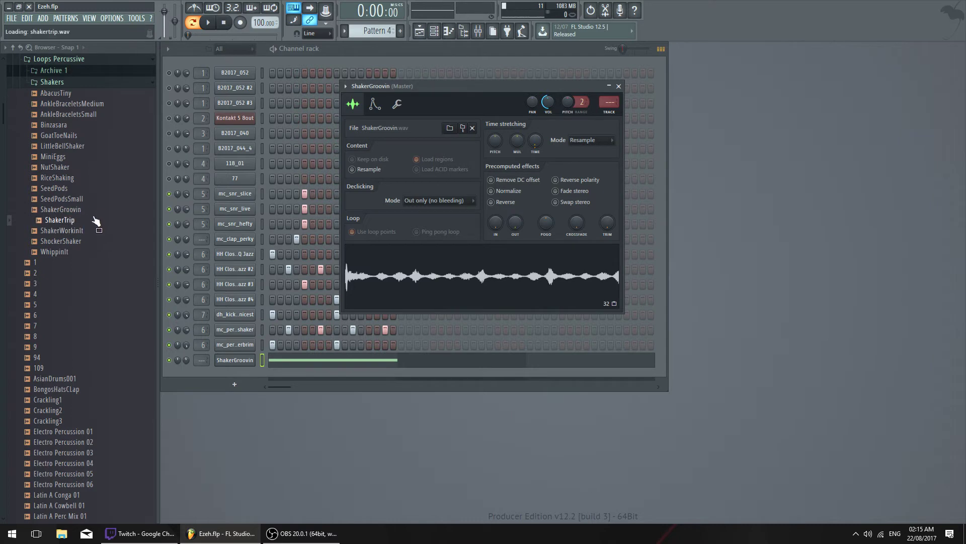
pyautogui.moveTo(99, 223); pyautogui.dragTo(457, 276)
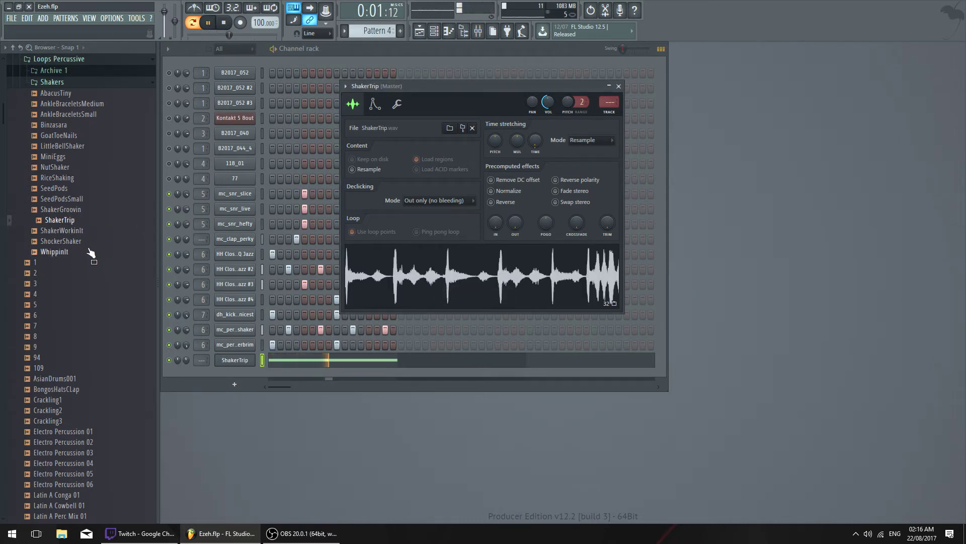
pyautogui.click(235, 360)
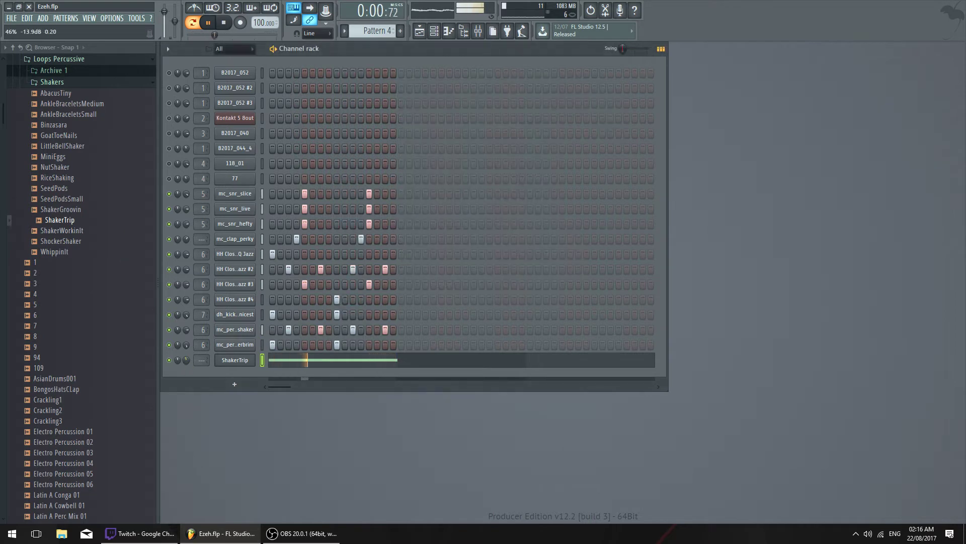
pyautogui.click(243, 360)
pyautogui.press('space')
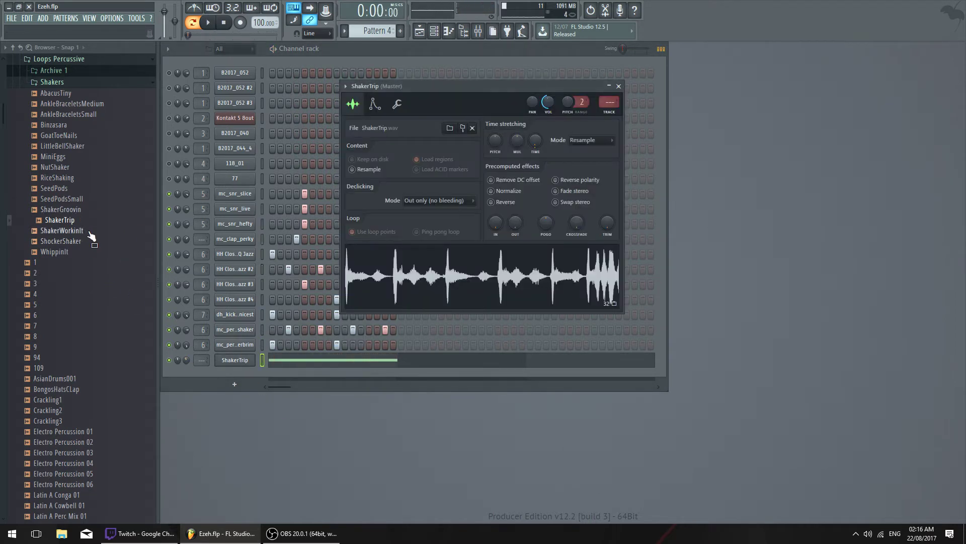
# Try ShakerWorkinIt in place of ShakerTrip and listen to it with the pattern
pyautogui.click(94, 234)
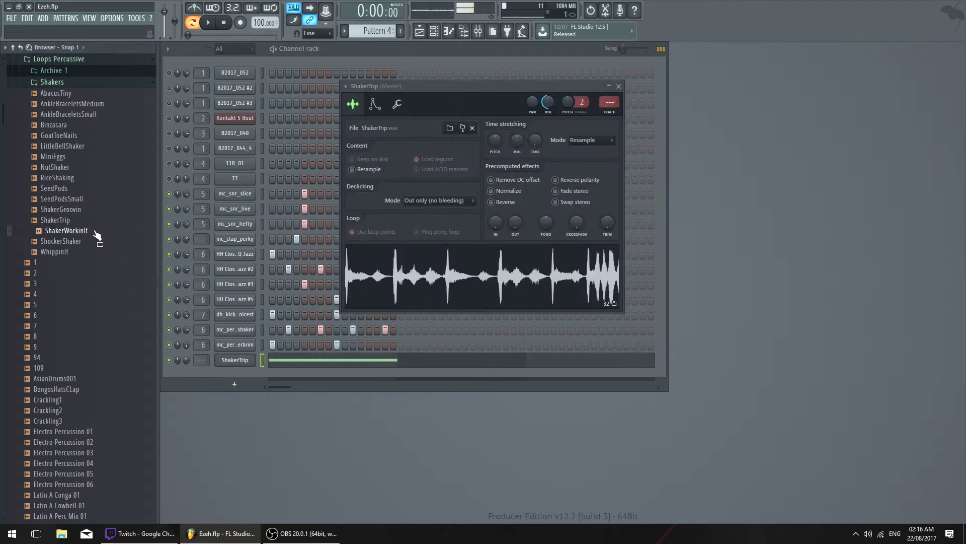
pyautogui.moveTo(95, 233); pyautogui.dragTo(449, 281)
pyautogui.press('space')
pyautogui.moveTo(479, 92); pyautogui.dragTo(454, 92)
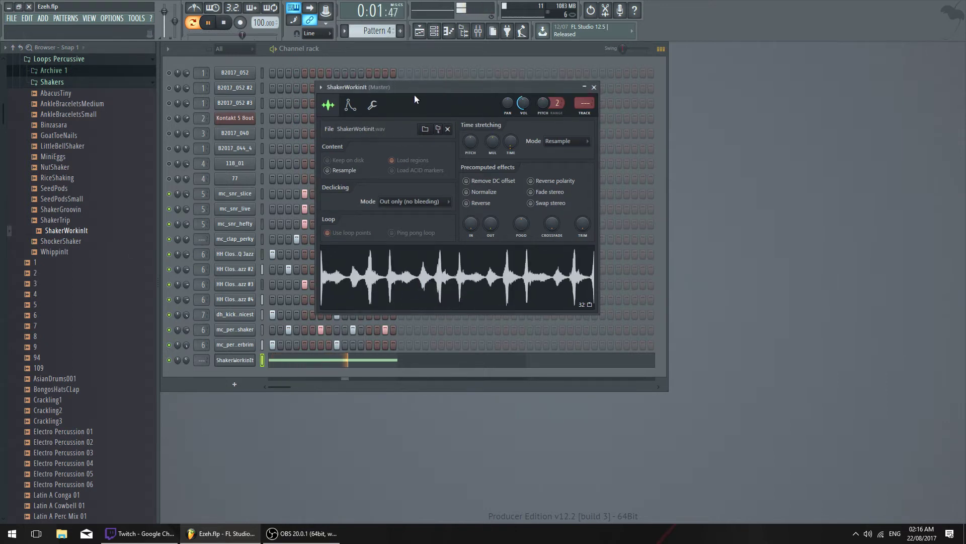
pyautogui.press('space')
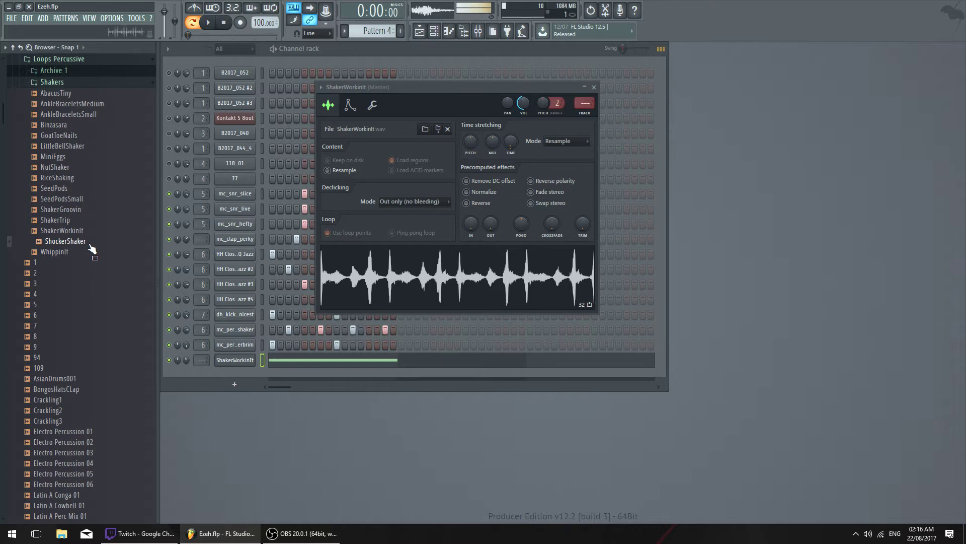
# Replace the channel's sample with ShockerShaker and adjust its volume to about 47% during playback
pyautogui.moveTo(90, 246); pyautogui.dragTo(409, 288)
pyautogui.press('space')
pyautogui.moveTo(185, 360); pyautogui.dragTo(186, 378)
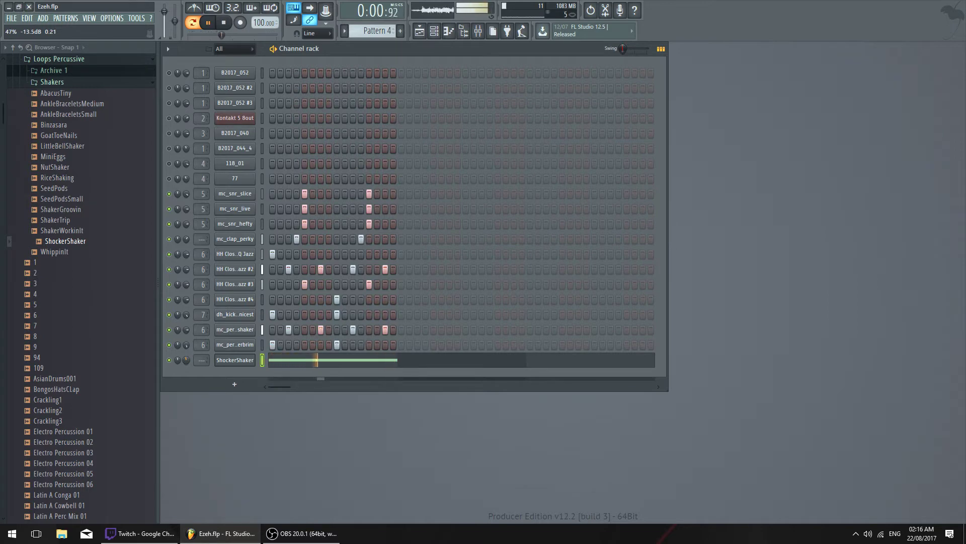
# Clone the ShockerShaker channel, load NutShaker into the clone, and give it a one-bar note
pyautogui.rightClick(248, 359)
pyautogui.click(311, 446)
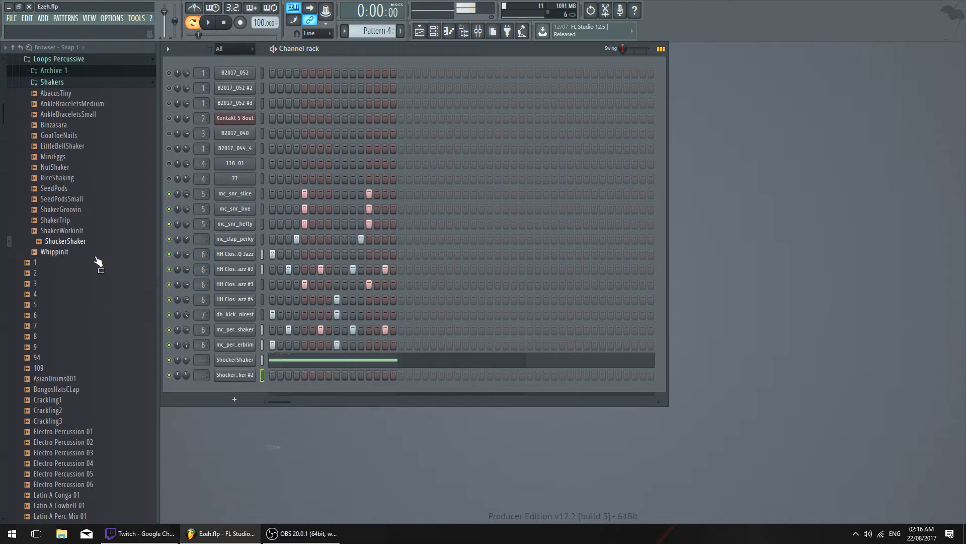
pyautogui.moveTo(98, 261)
pyautogui.mouseDown()
pyautogui.moveTo(87, 245)
pyautogui.moveTo(98, 171)
pyautogui.moveTo(312, 405)
pyautogui.moveTo(250, 376)
pyautogui.mouseUp()
pyautogui.click(249, 380)
pyautogui.press('space')
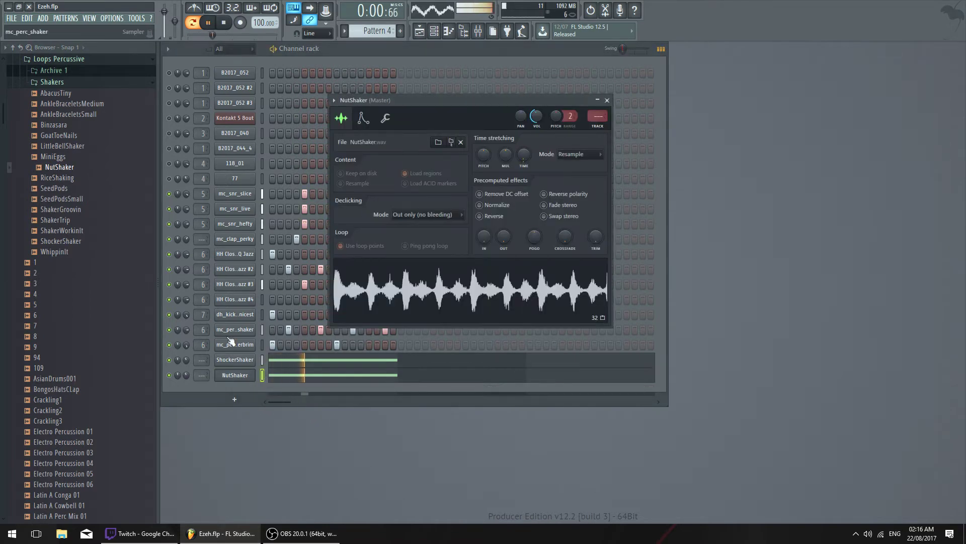
# Lower NutShaker's channel volume and compare the pattern with ShockerShaker muted and unmuted
pyautogui.moveTo(185, 375); pyautogui.dragTo(185, 380)
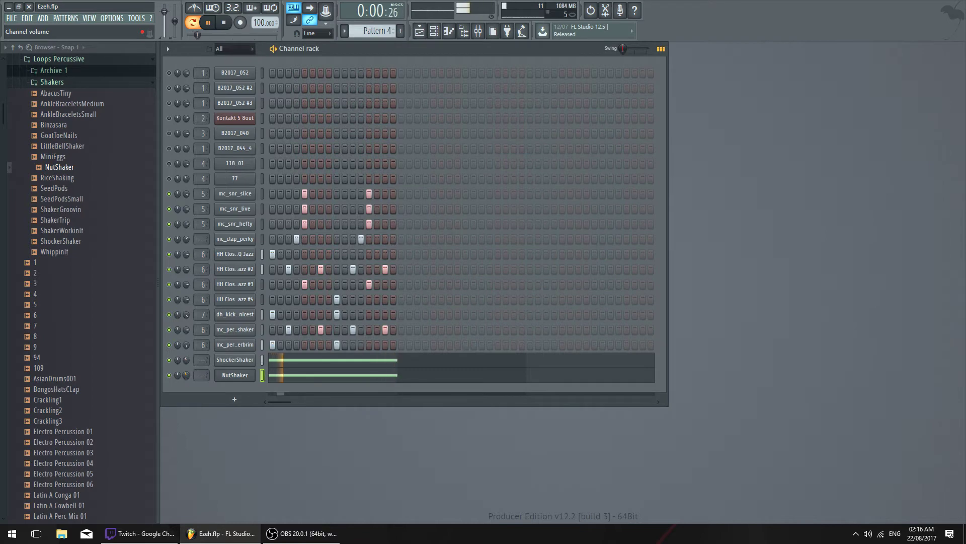
pyautogui.press('space')
pyautogui.click(169, 359)
pyautogui.press('space')
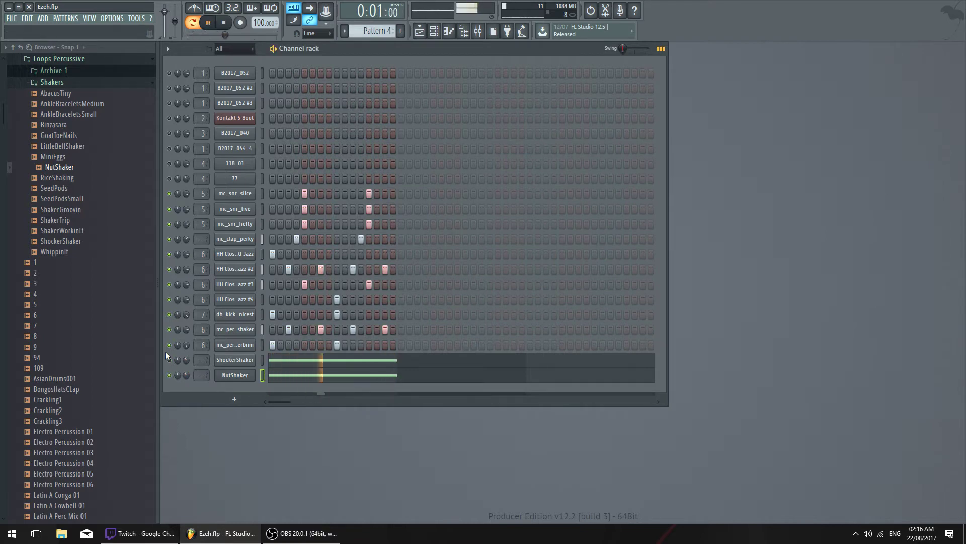
pyautogui.click(169, 359)
pyautogui.press('space')
pyautogui.press('space')
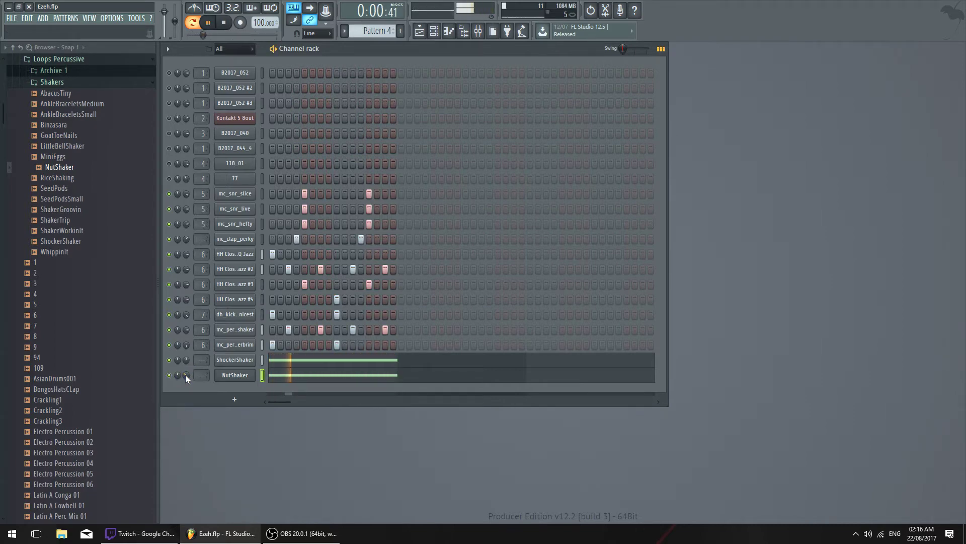
# Shift the low cut in the Kick track's FabFilter Pro-Q 2 to about 98 Hz with a Q of about 1.27
pyautogui.click(478, 31)
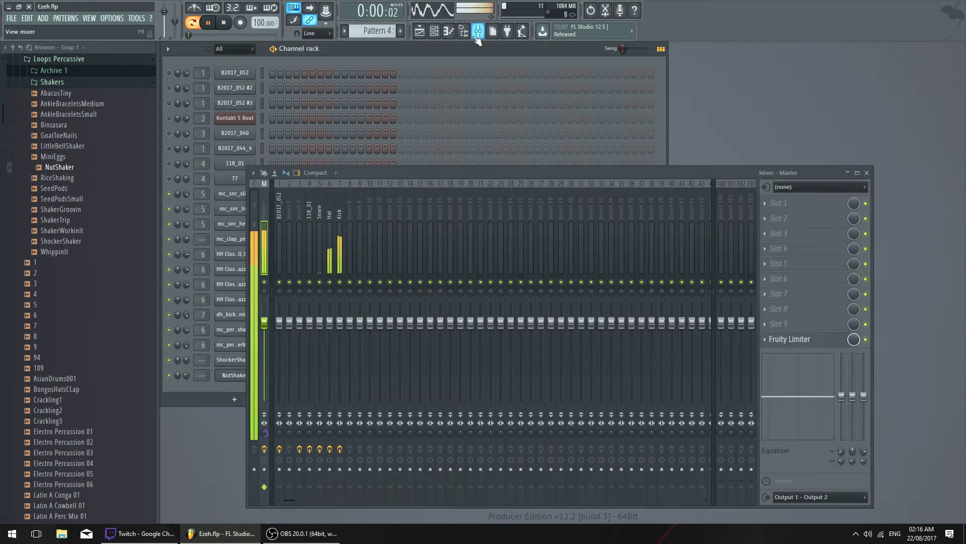
pyautogui.click(809, 218)
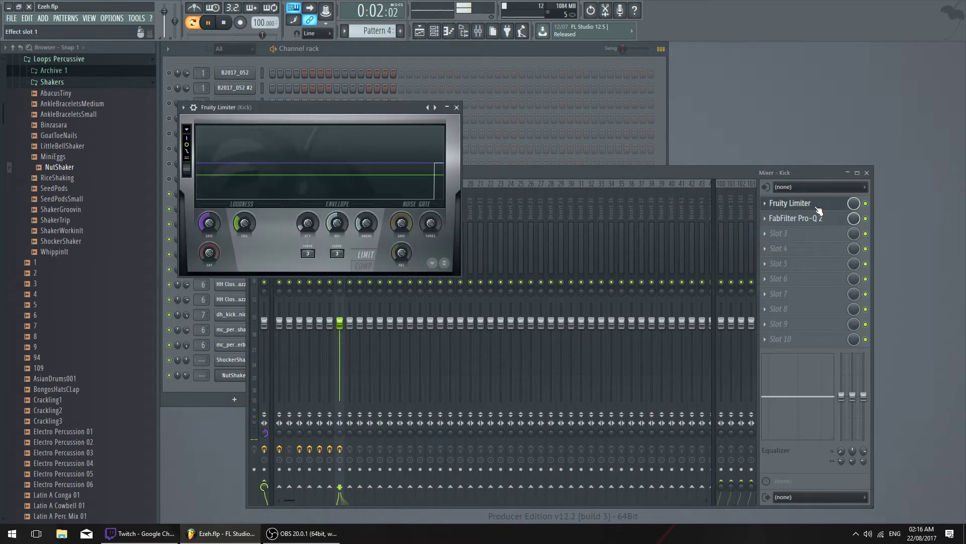
pyautogui.click(810, 218)
pyautogui.click(809, 218)
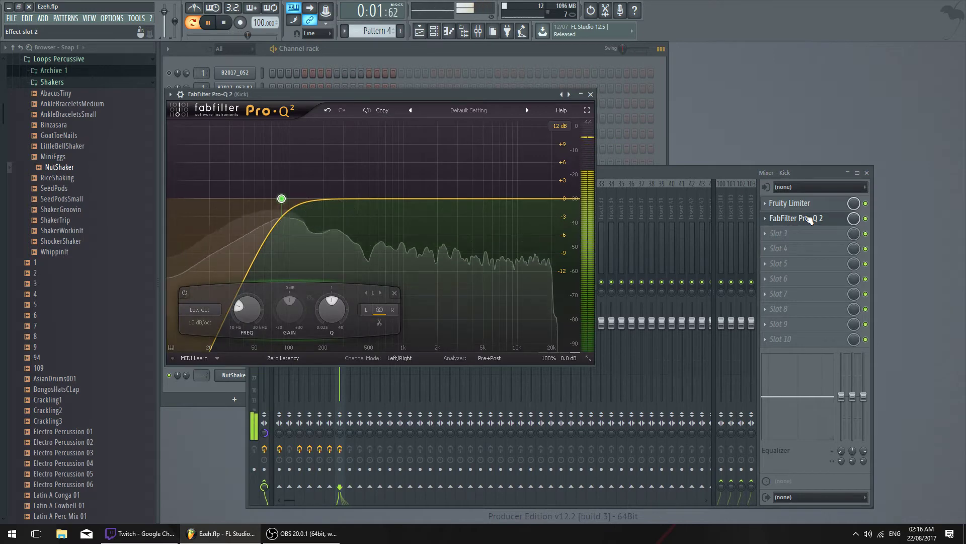
pyautogui.moveTo(284, 200); pyautogui.dragTo(291, 188)
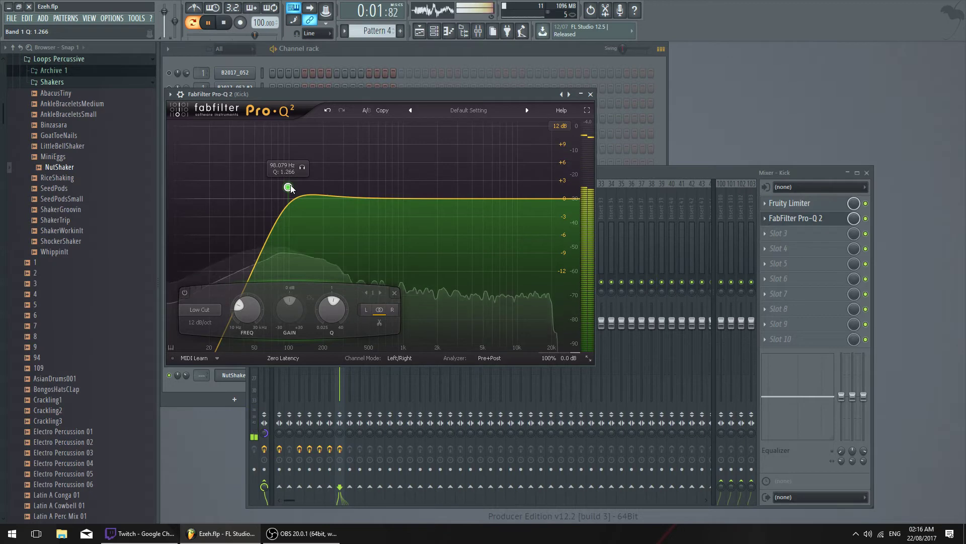
pyautogui.click(591, 94)
pyautogui.click(867, 173)
pyautogui.press('space')
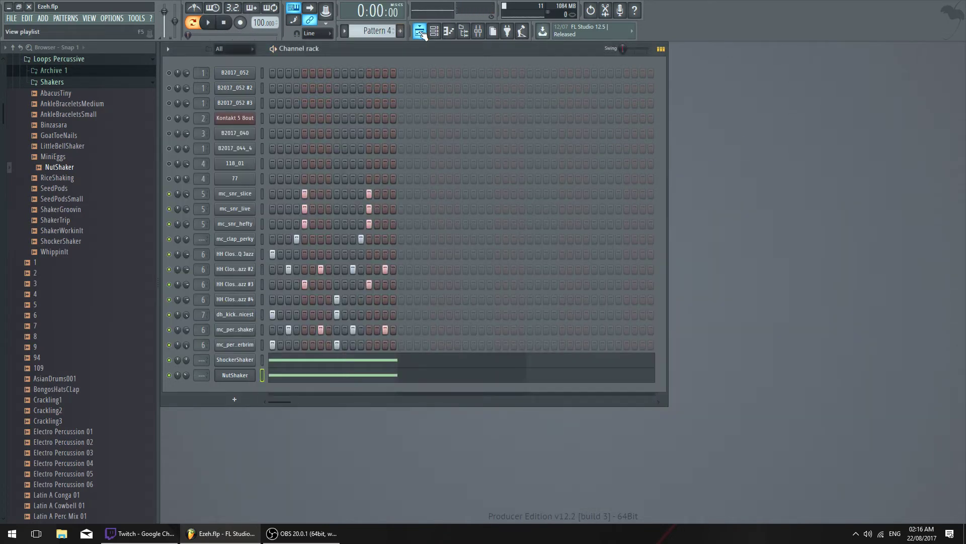
# Rename Pattern 4 as Drums 1
pyautogui.click(379, 31)
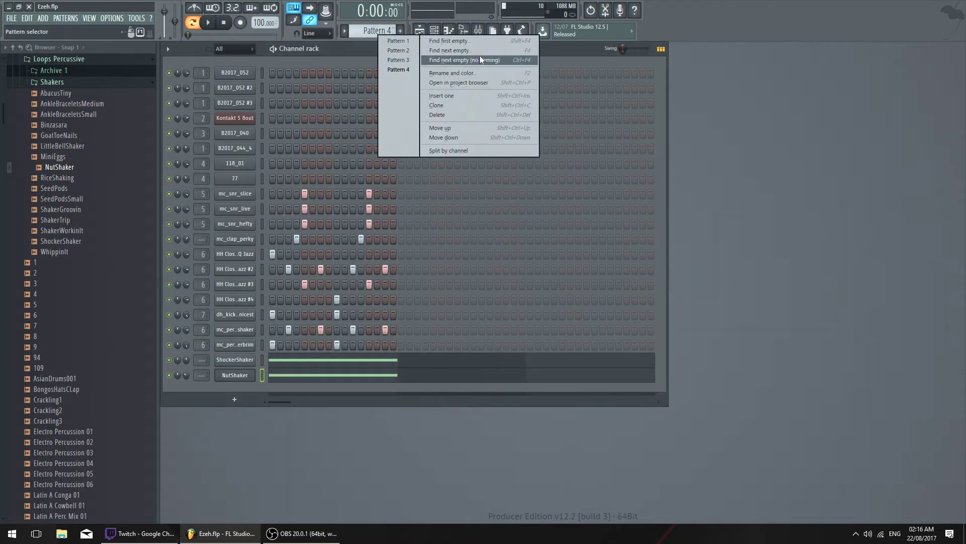
pyautogui.click(471, 73)
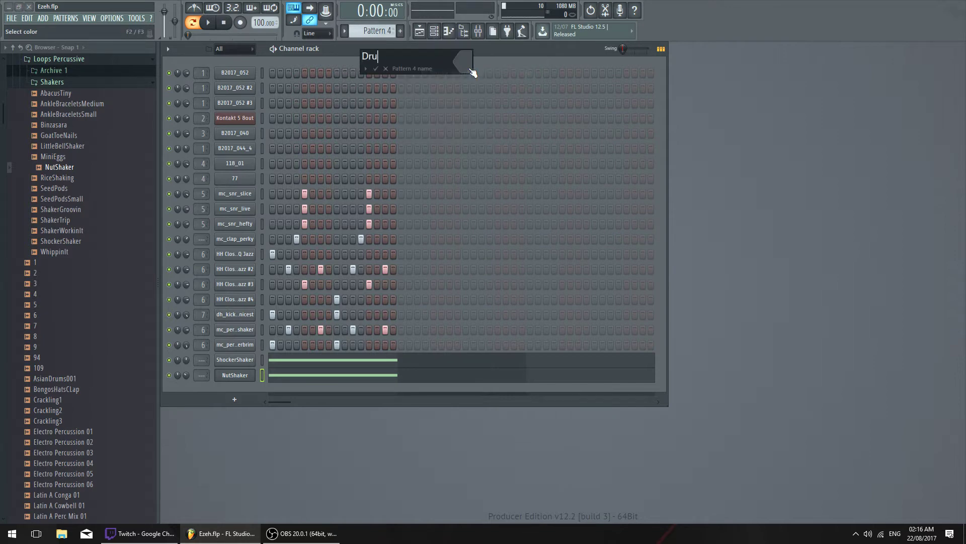
pyautogui.write('Drums 1')
pyautogui.press('Return')
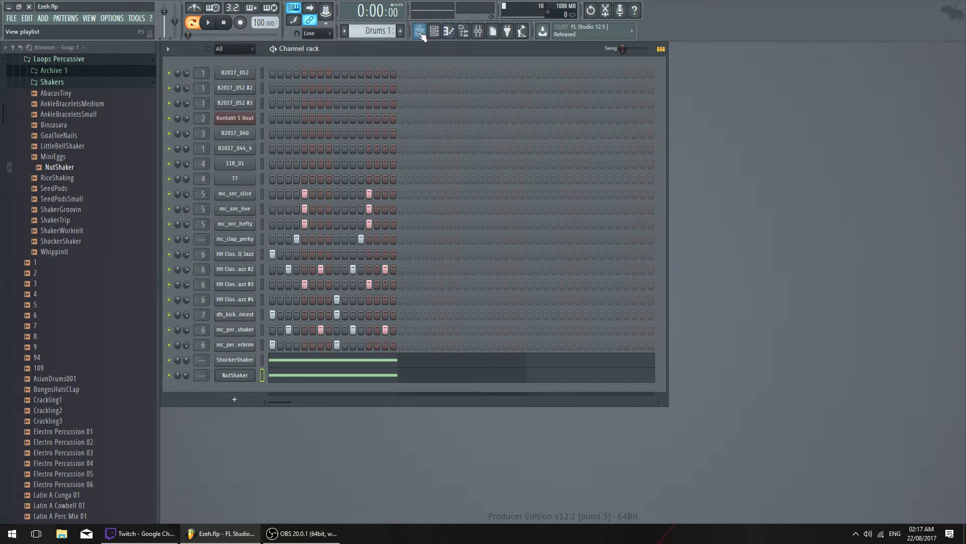
# Play the playlist arrangement in song mode from bar 9, where the first Pattern 1 clip starts
pyautogui.press('F5')
pyautogui.click(470, 75)
pyautogui.press('space')
pyautogui.click(345, 71)
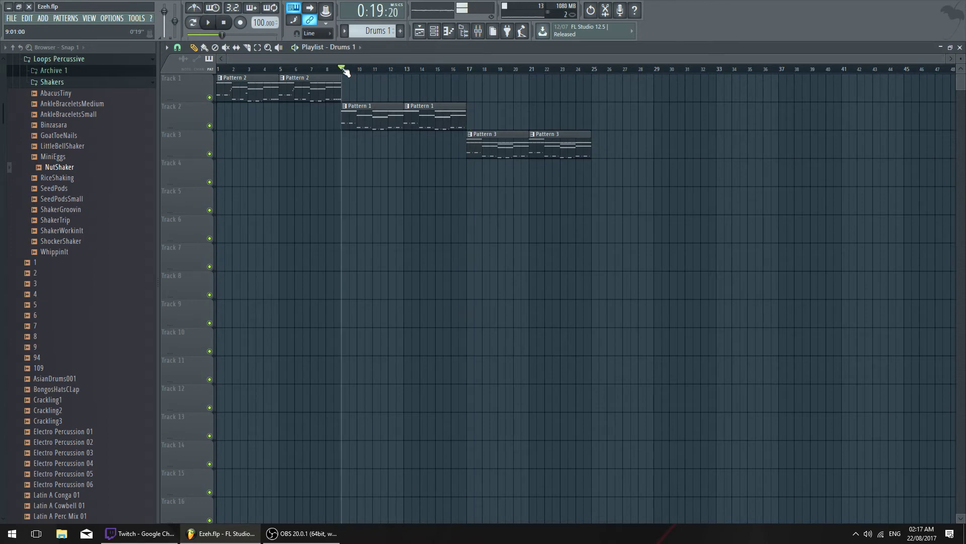
pyautogui.scroll(3, 376, 297)
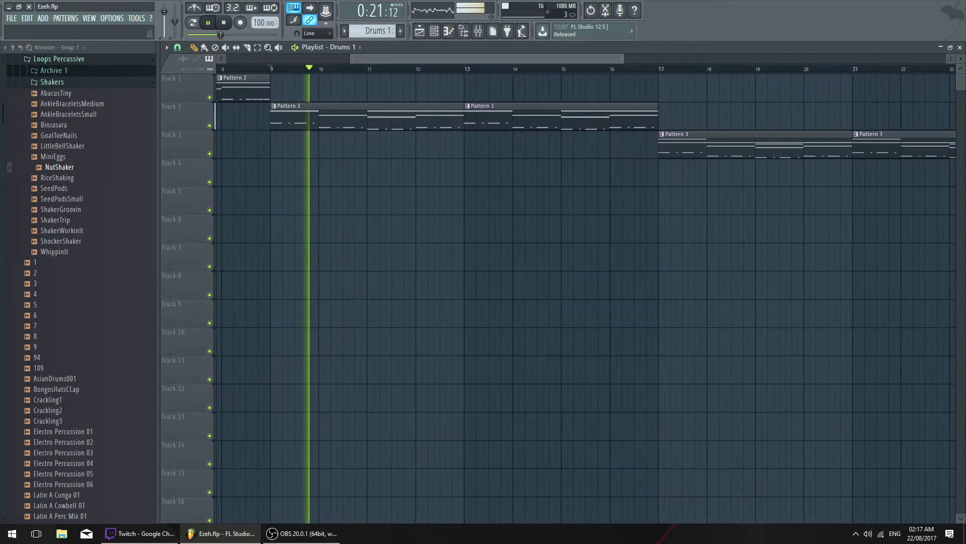
pyautogui.press('space')
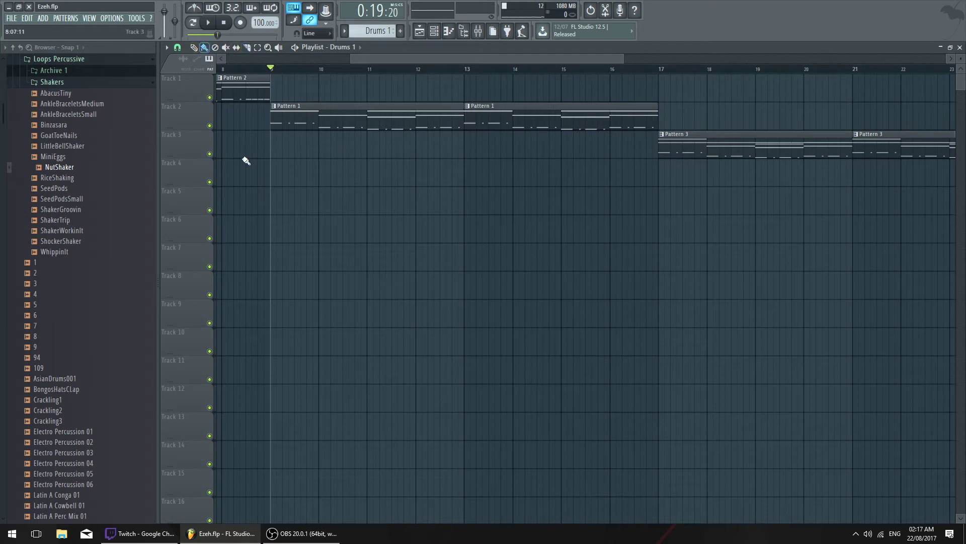
# Paint eight one-bar Drums 1 clips on Track 4 from bar 9 through bar 16 and listen to them with Pattern 1
pyautogui.moveTo(275, 171); pyautogui.dragTo(624, 178)
pyautogui.rightClick(625, 178)
pyautogui.moveTo(272, 168); pyautogui.dragTo(658, 188)
pyautogui.rightClick(680, 184)
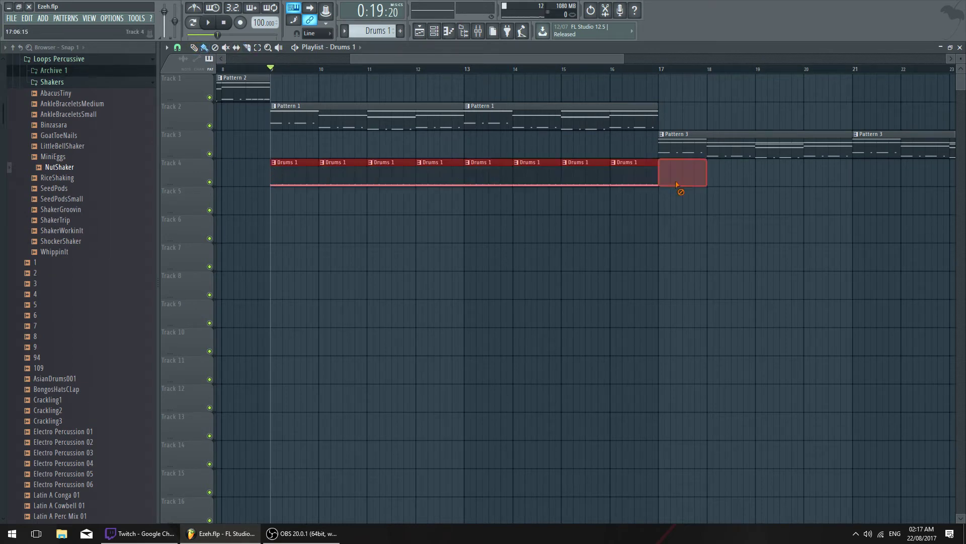
pyautogui.press('space')
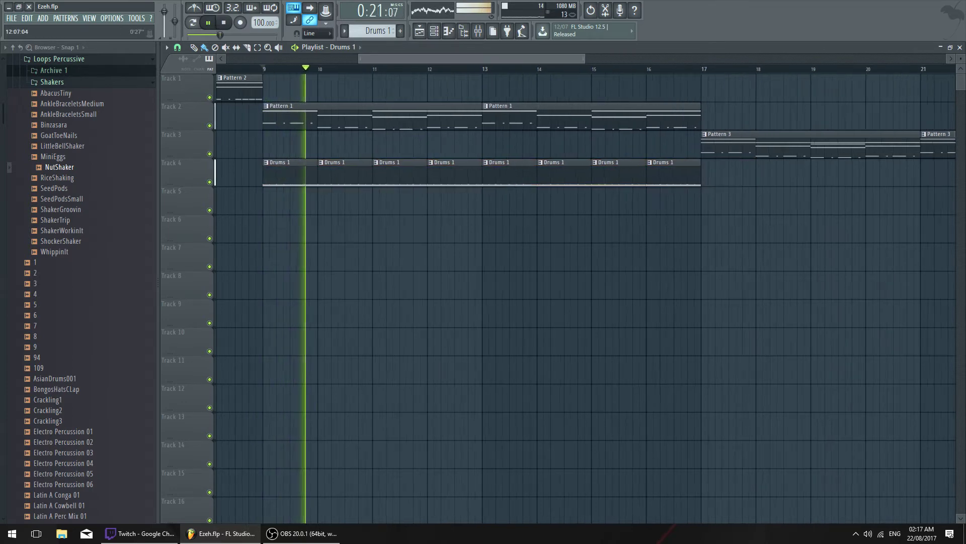
pyautogui.scroll(3, 434, 63)
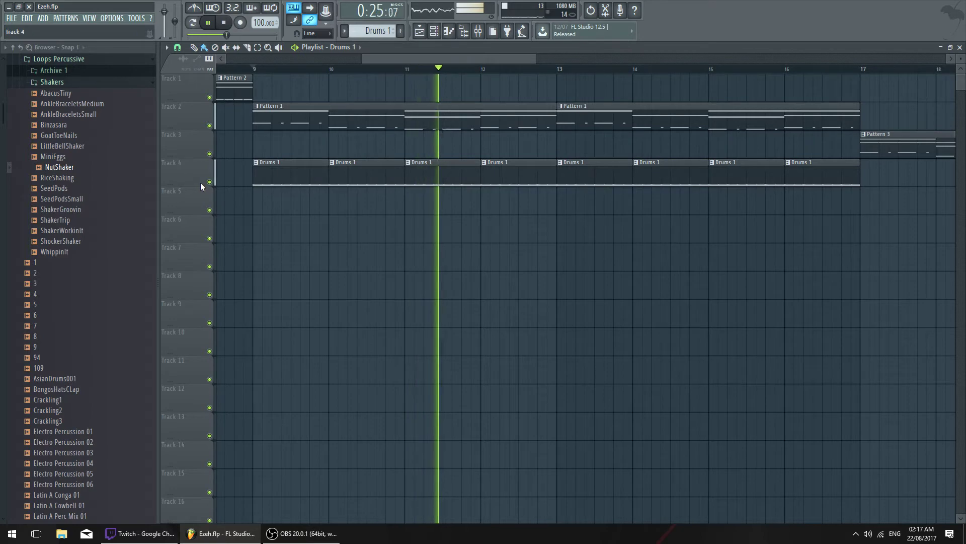
pyautogui.press('space')
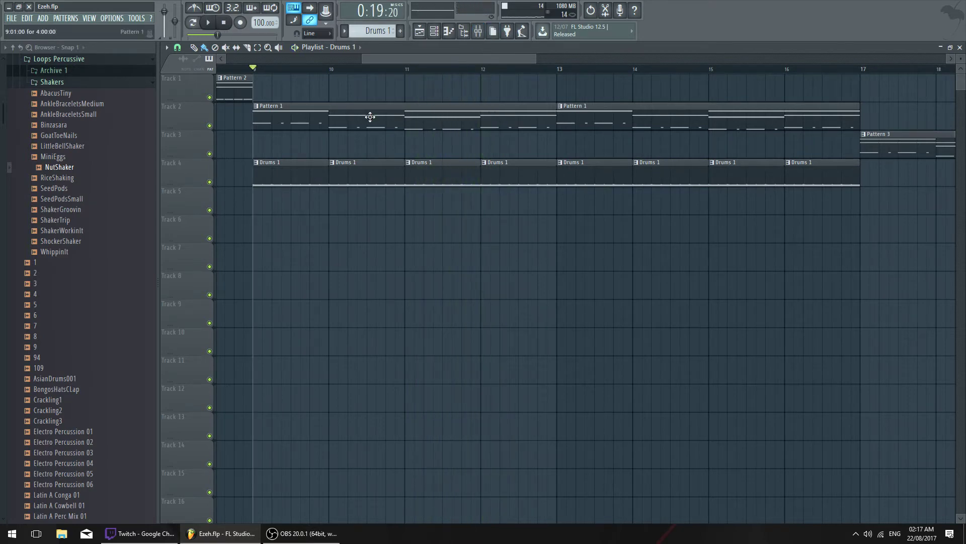
# Mute every channel except Kontakt 5 Bout and the dh_kick channel, and play the two together
pyautogui.press('F5')
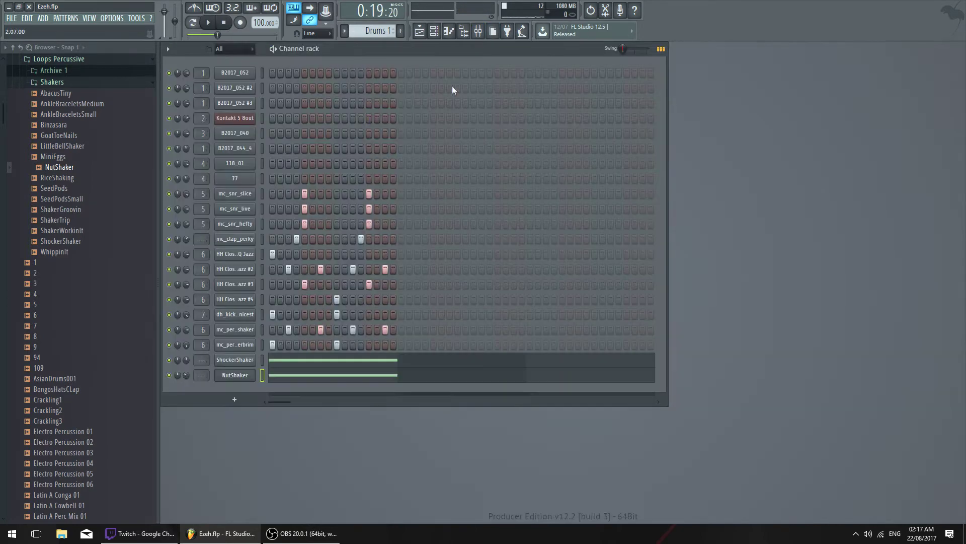
pyautogui.click(251, 121)
pyautogui.click(690, 139)
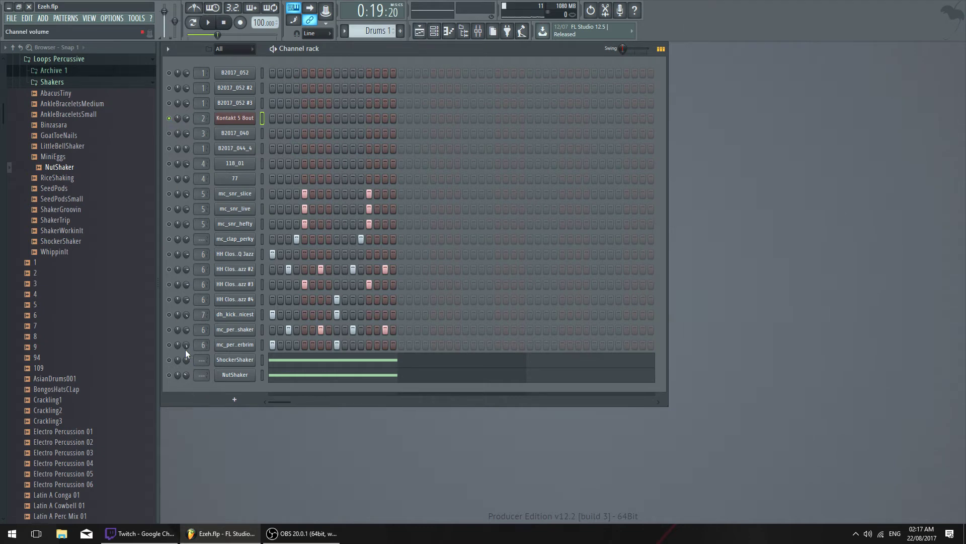
pyautogui.click(244, 318)
pyautogui.click(236, 345)
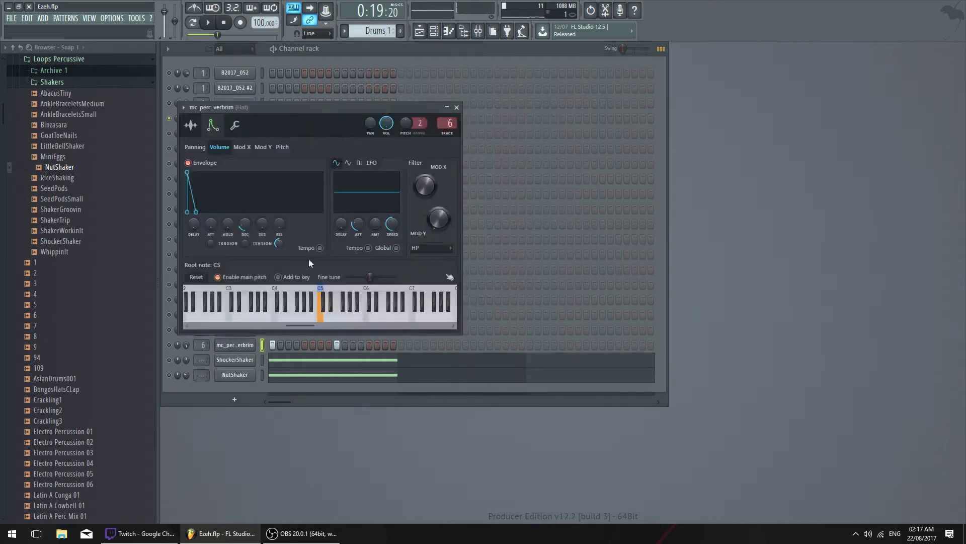
pyautogui.click(457, 109)
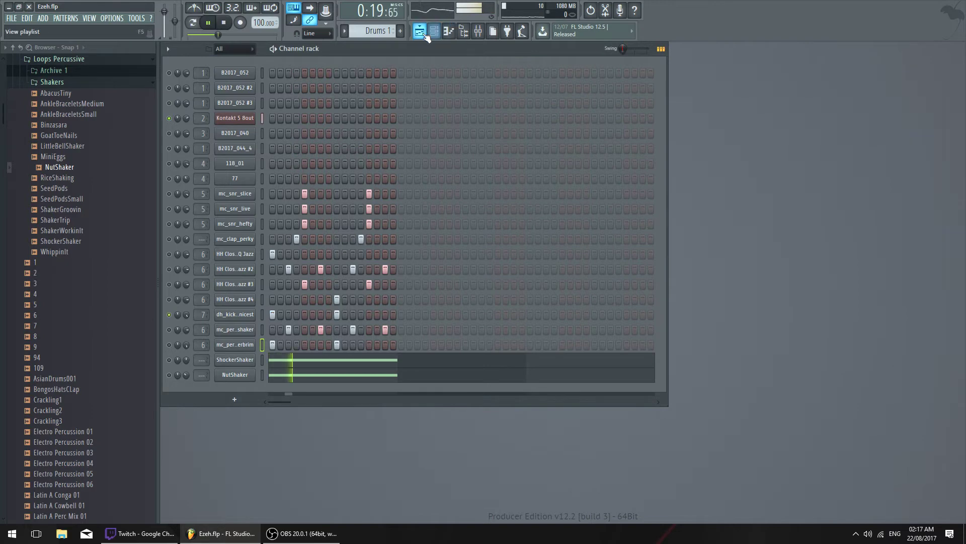
pyautogui.click(433, 32)
# Examine the peaks of the soloed kick and bass in the Master track's Fruity Limiter during playback
pyautogui.click(478, 31)
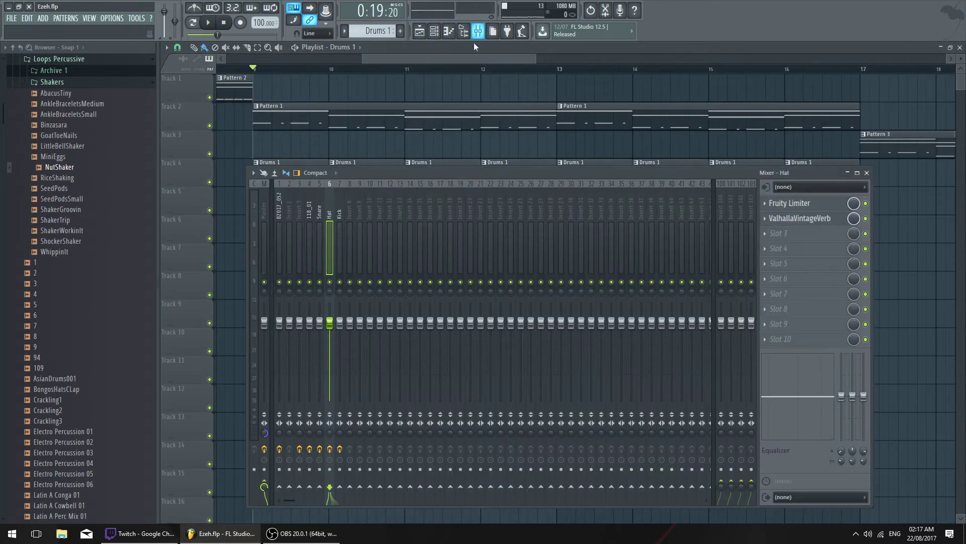
pyautogui.click(265, 202)
pyautogui.click(801, 339)
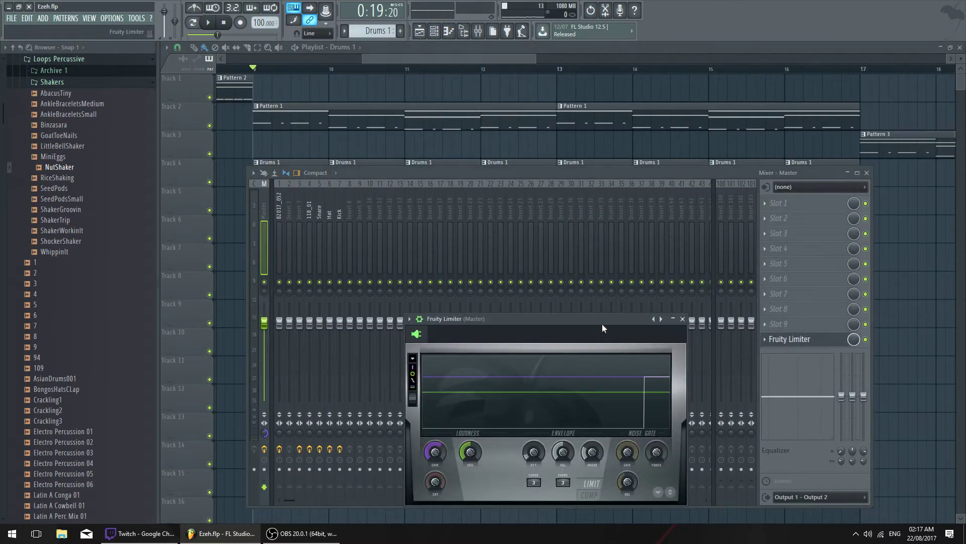
pyautogui.moveTo(602, 324); pyautogui.dragTo(542, 165)
pyautogui.press('space')
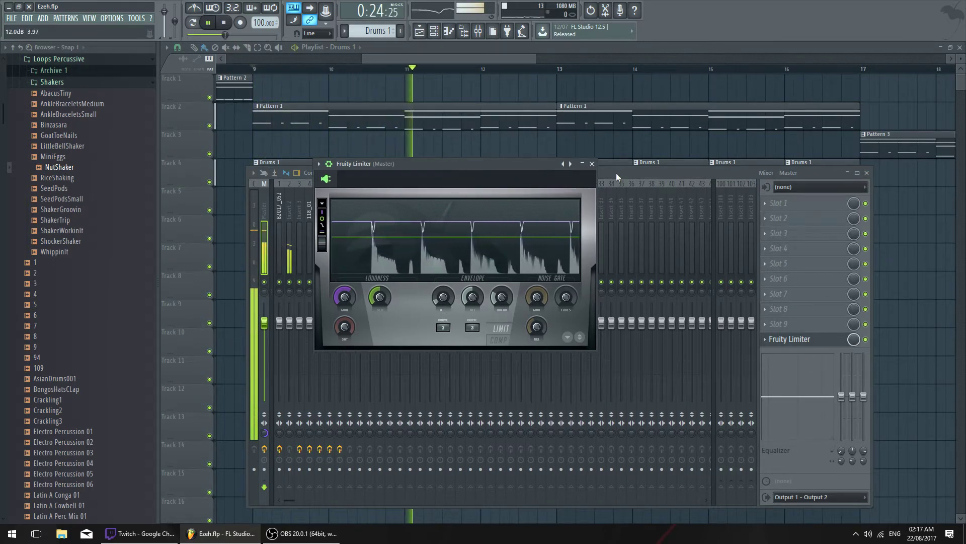
pyautogui.press('space')
pyautogui.click(592, 164)
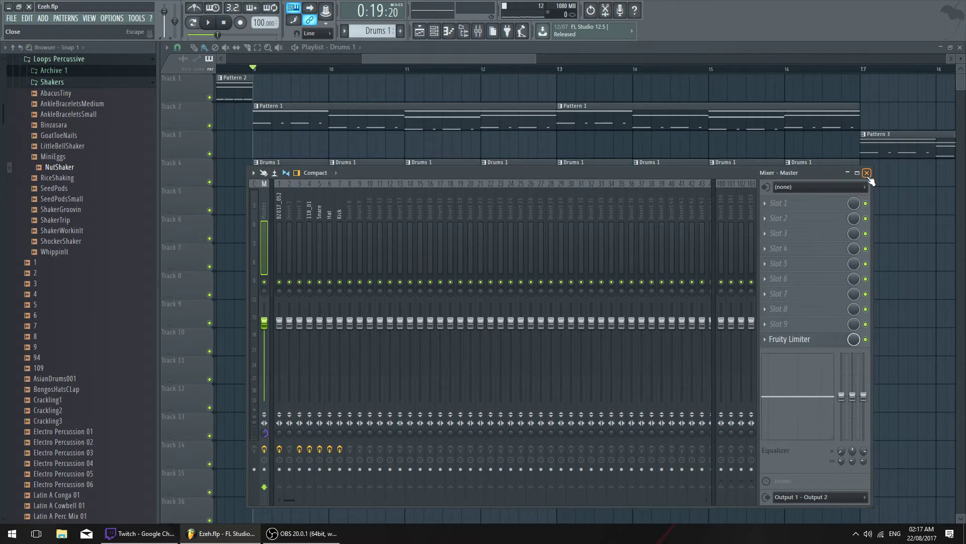
pyautogui.click(866, 173)
# Rename the mixer track used by Pattern 1's Kontakt 5 Bout channel as Bass
pyautogui.doubleClick(322, 112)
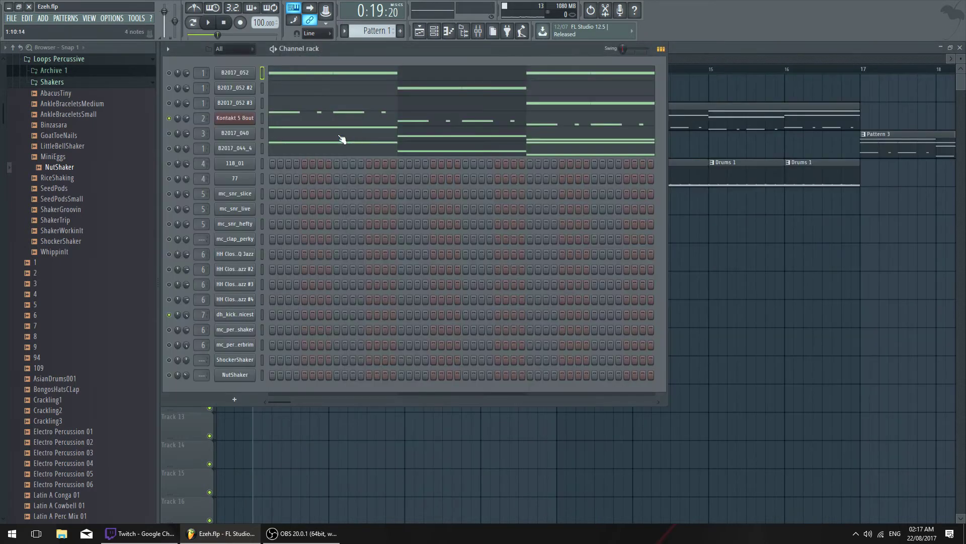
pyautogui.click(234, 118)
pyautogui.click(478, 32)
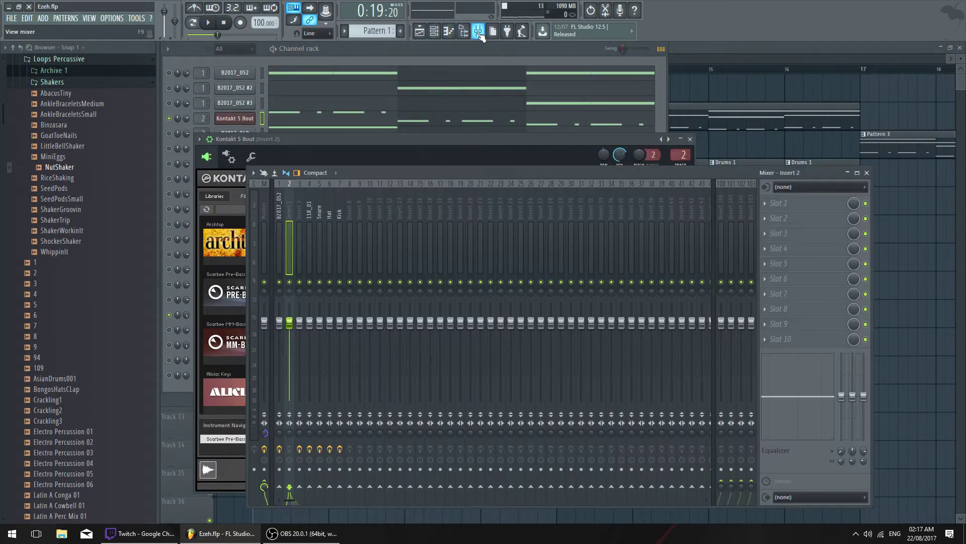
pyautogui.rightClick(290, 204)
pyautogui.click(359, 194)
pyautogui.write('Bass')
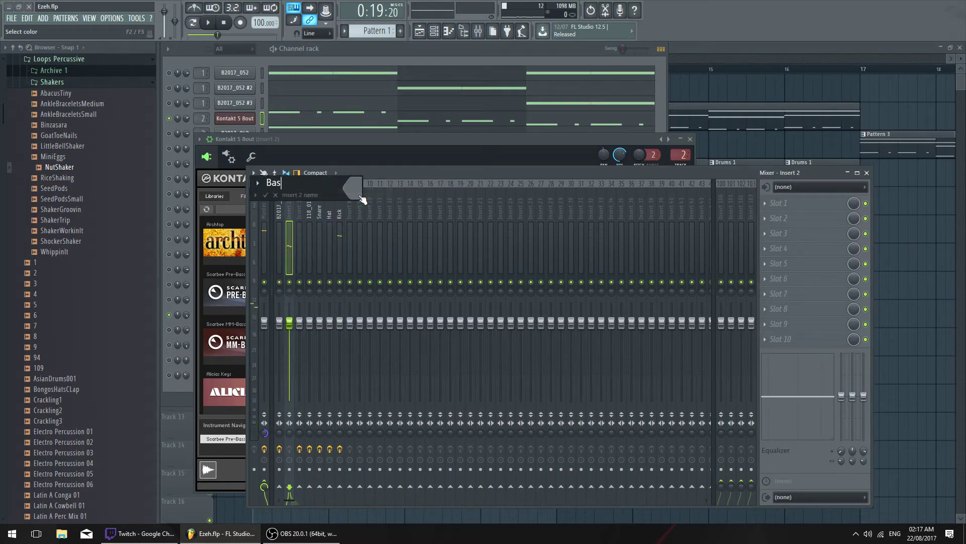
pyautogui.press('Return')
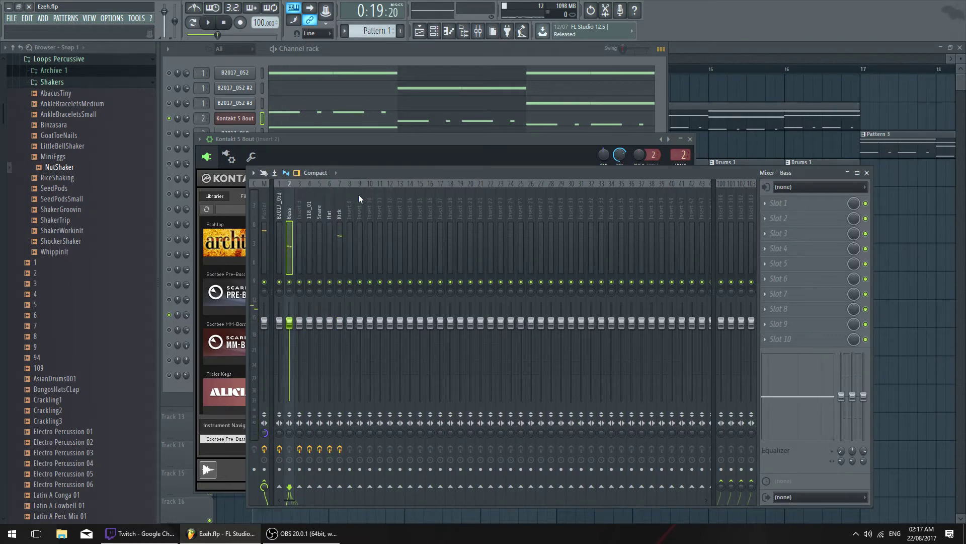
pyautogui.click(866, 172)
pyautogui.click(691, 139)
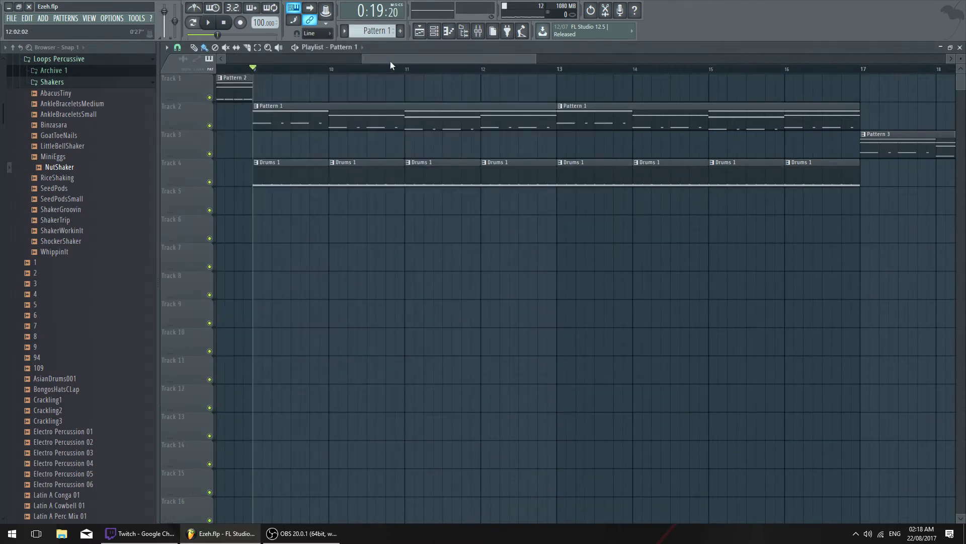
# Increase the heights of Track 4 and Track 3 in the playlist
pyautogui.moveTo(391, 60); pyautogui.dragTo(379, 62)
pyautogui.moveTo(185, 186); pyautogui.dragTo(185, 210)
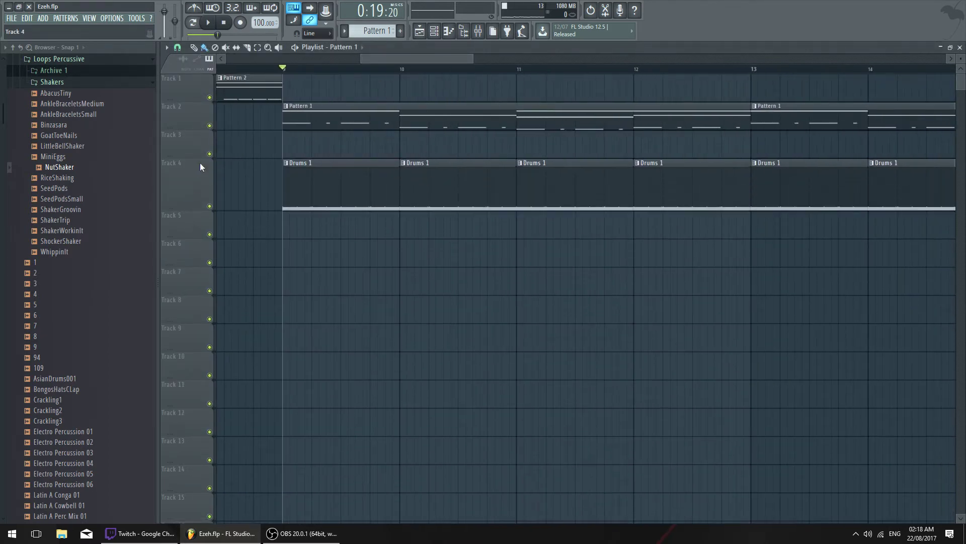
pyautogui.moveTo(191, 156); pyautogui.dragTo(191, 158)
pyautogui.moveTo(185, 190); pyautogui.dragTo(184, 189)
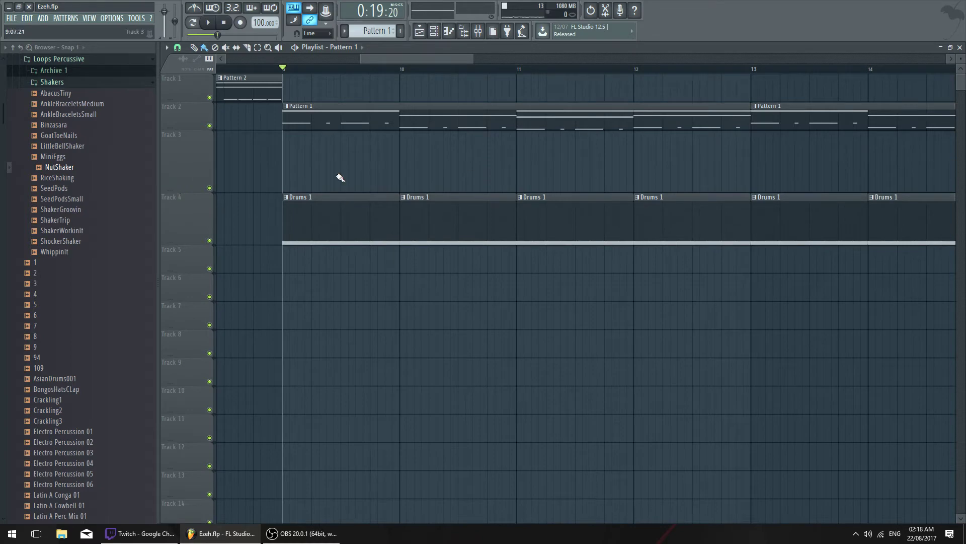
pyautogui.scroll(1, 456, 58)
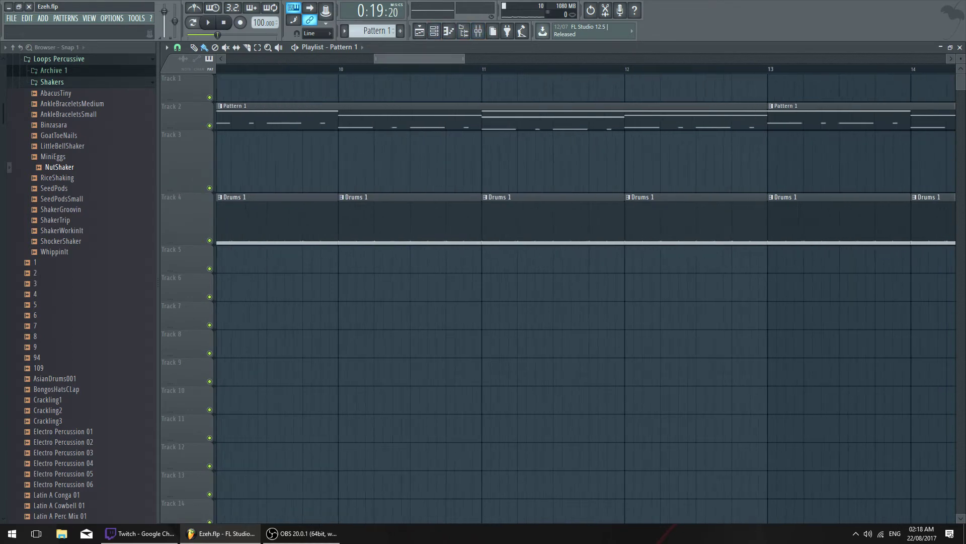
pyautogui.moveTo(445, 59); pyautogui.dragTo(432, 59)
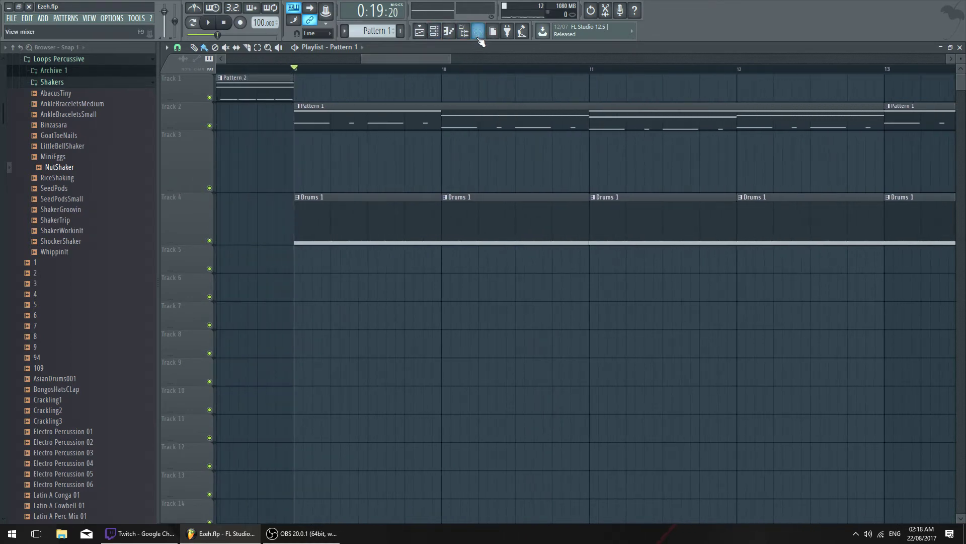
# Add FabFilter Pro-Q 2 to the Bass mixer track with a Low Cut band at about 58 Hz
pyautogui.click(478, 34)
pyautogui.click(765, 204)
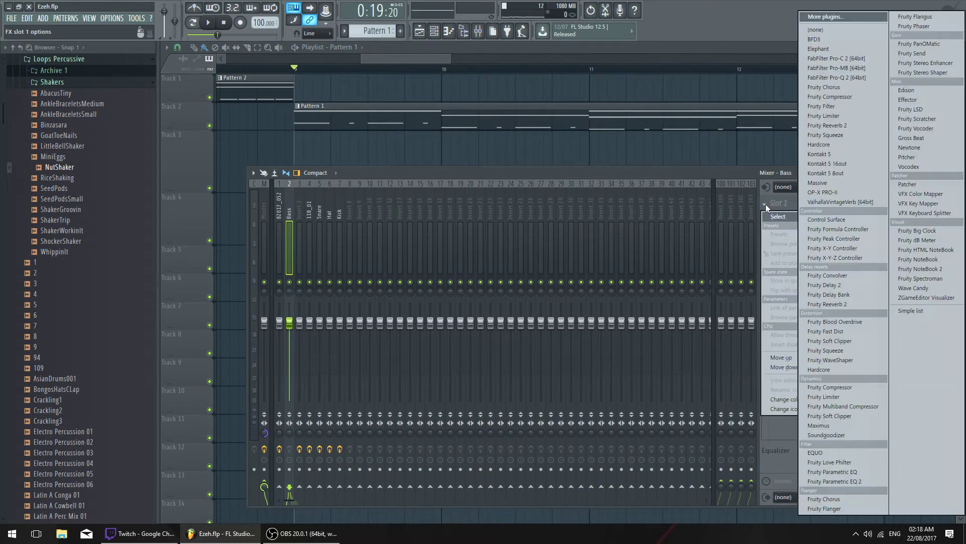
pyautogui.click(868, 75)
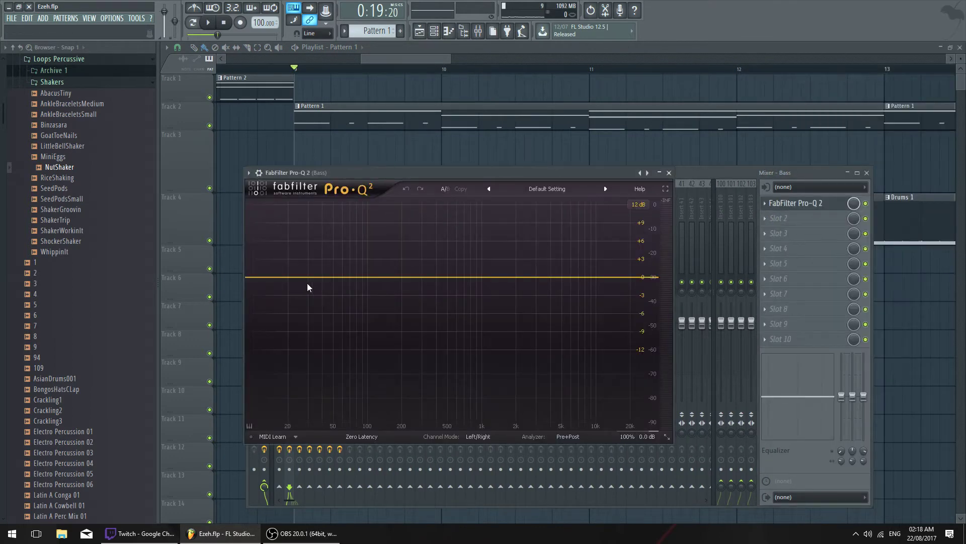
pyautogui.click(341, 282)
pyautogui.rightClick(341, 282)
pyautogui.moveTo(367, 300)
pyautogui.click(460, 321)
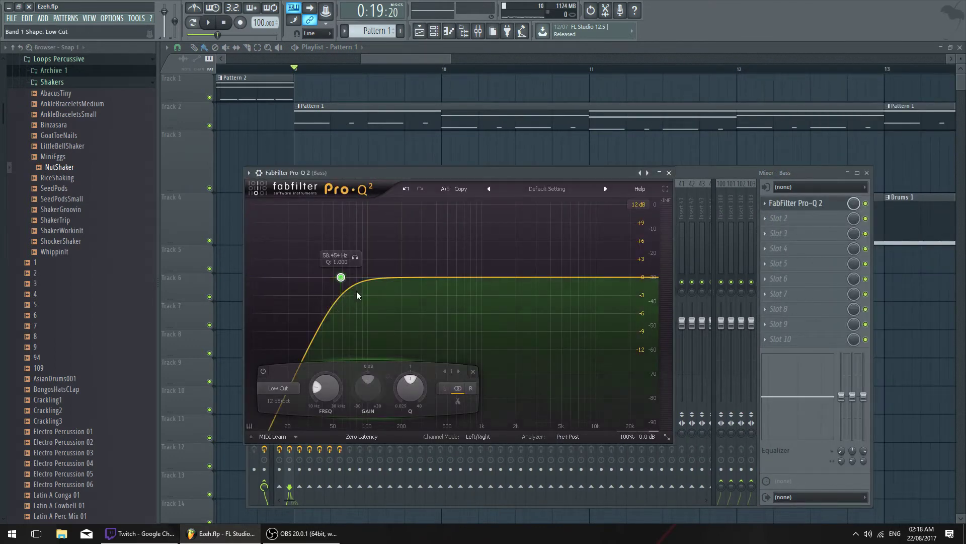
# Raise the frequency of the bass low cut and start playback to hear its effect
pyautogui.moveTo(342, 277); pyautogui.dragTo(405, 278)
pyautogui.press('space')
pyautogui.click(687, 173)
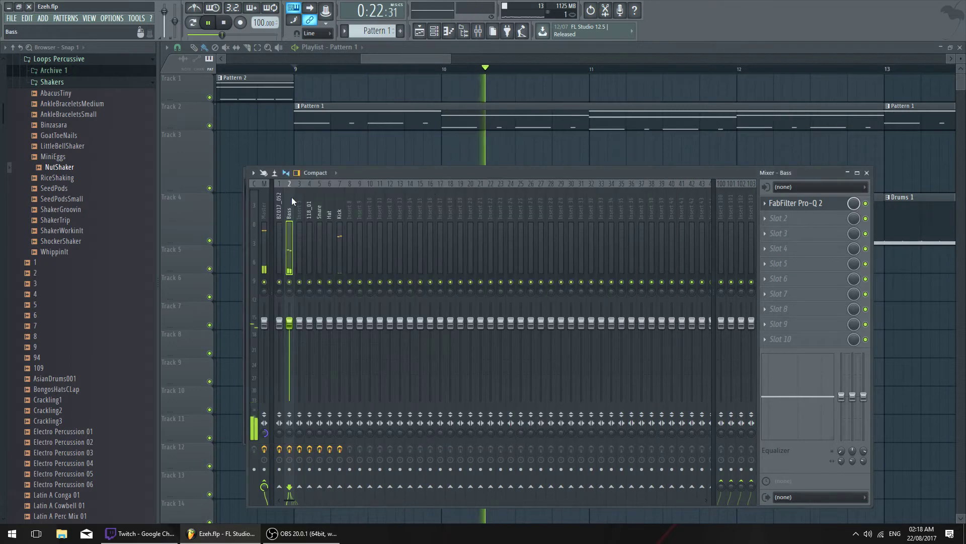
# Check the kick and bass peaks in the Master's Fruity Limiter and lower its gain to about 4.2 dB
pyautogui.click(264, 198)
pyautogui.click(813, 344)
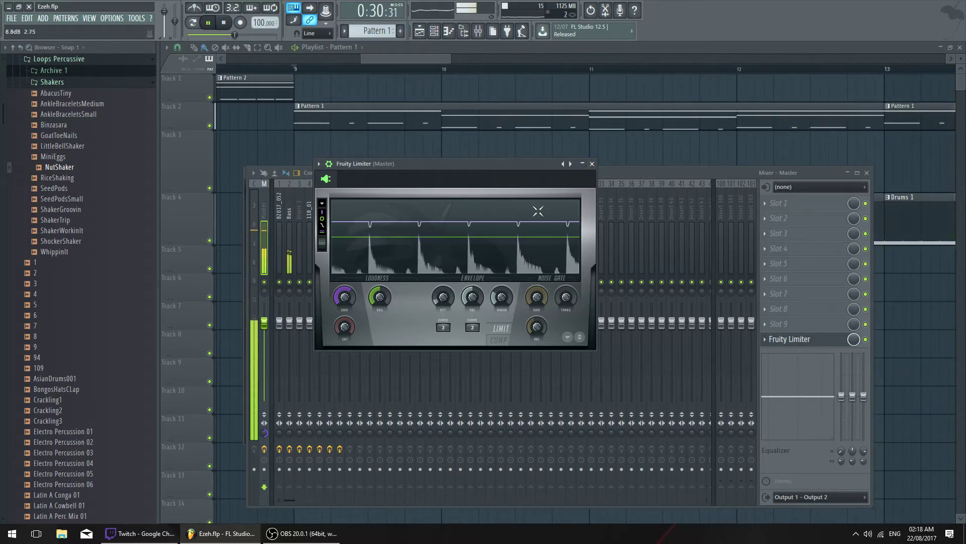
pyautogui.click(592, 163)
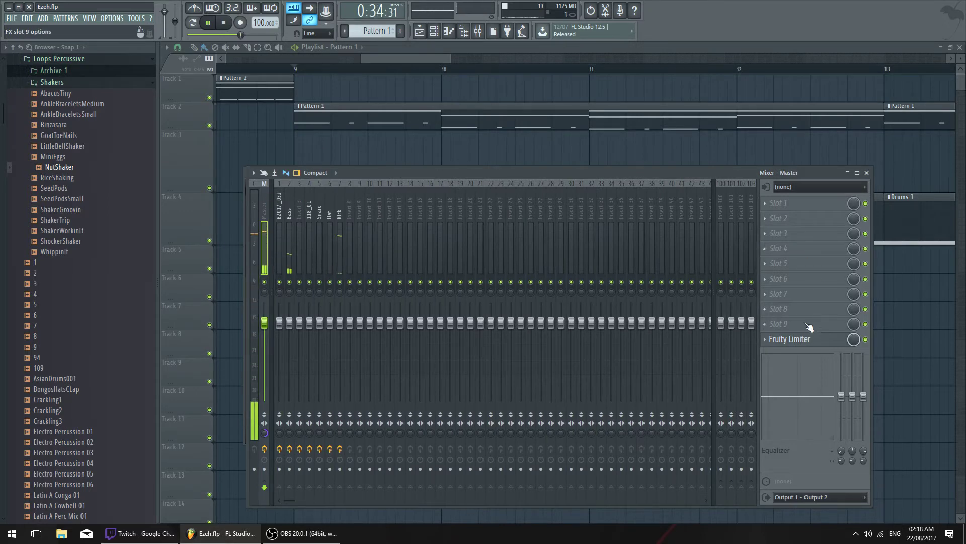
pyautogui.click(790, 338)
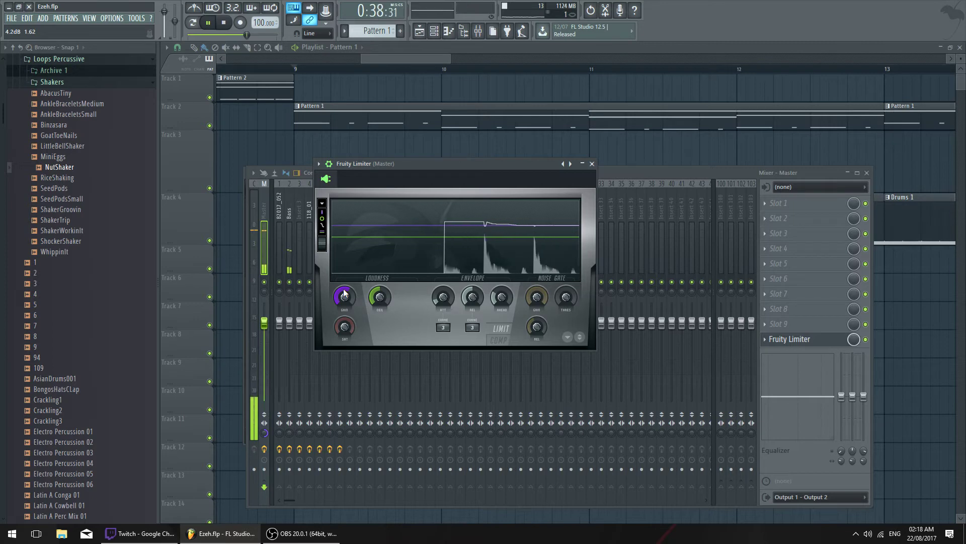
# Replay the arrangement from bar 9 and follow the Pattern 1 and Drums 1 clips in the playlist
pyautogui.press('space')
pyautogui.press('space')
pyautogui.click(432, 58)
pyautogui.scroll(-3, 428, 58)
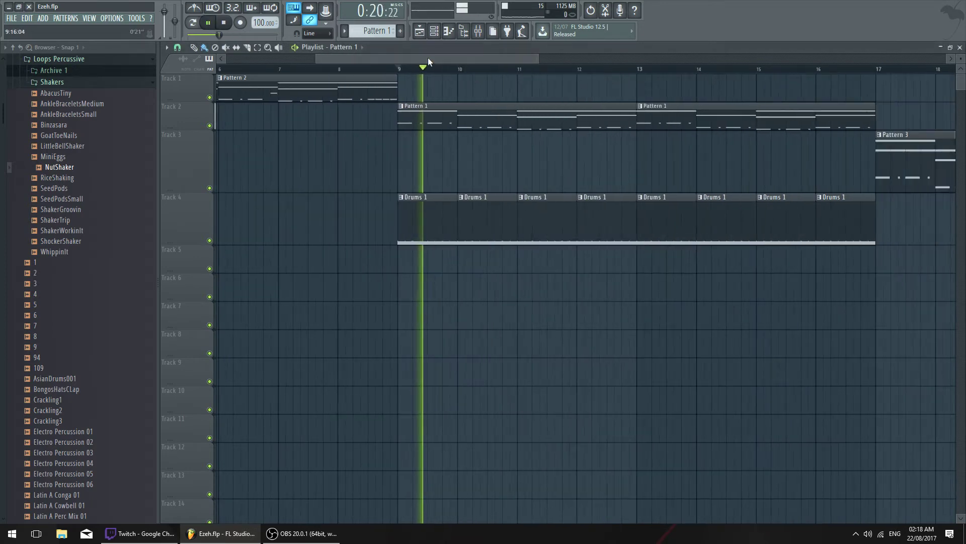
# Select the playlist timeline from bar 9 to bar 17 and play that section
pyautogui.press('space')
pyautogui.moveTo(398, 69); pyautogui.dragTo(870, 78)
pyautogui.press('space')
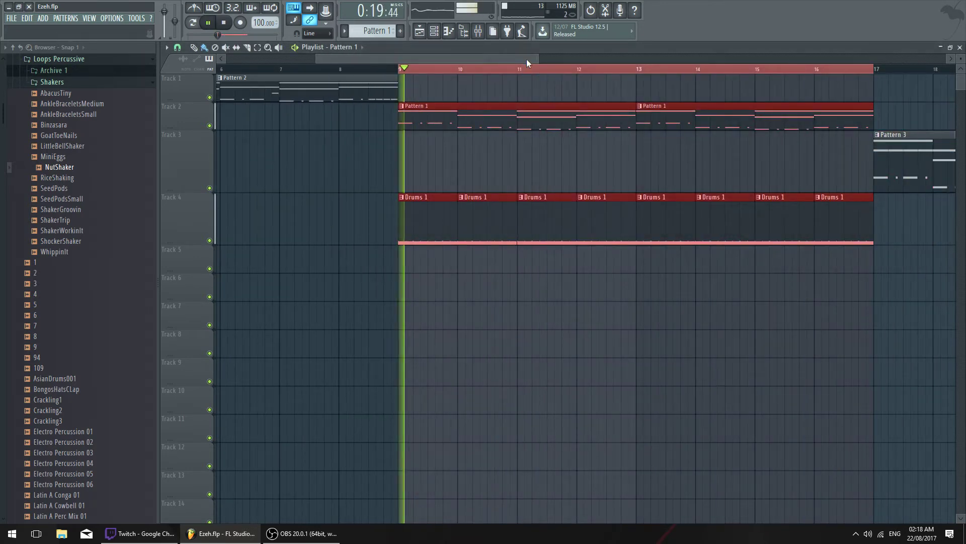
# Bypass the FabFilter Pro-Q 2 effect on the Bass mixer track
pyautogui.press('F9')
pyautogui.click(290, 203)
pyautogui.click(866, 204)
pyautogui.press('space')
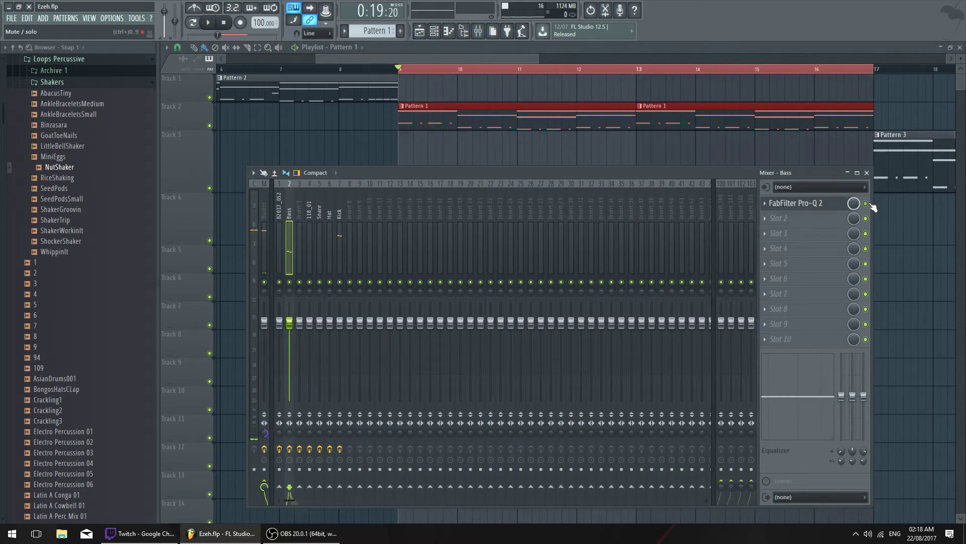
# Play the section and inspect the Fruity Limiter on the Master track
pyautogui.press('space')
pyautogui.click(261, 200)
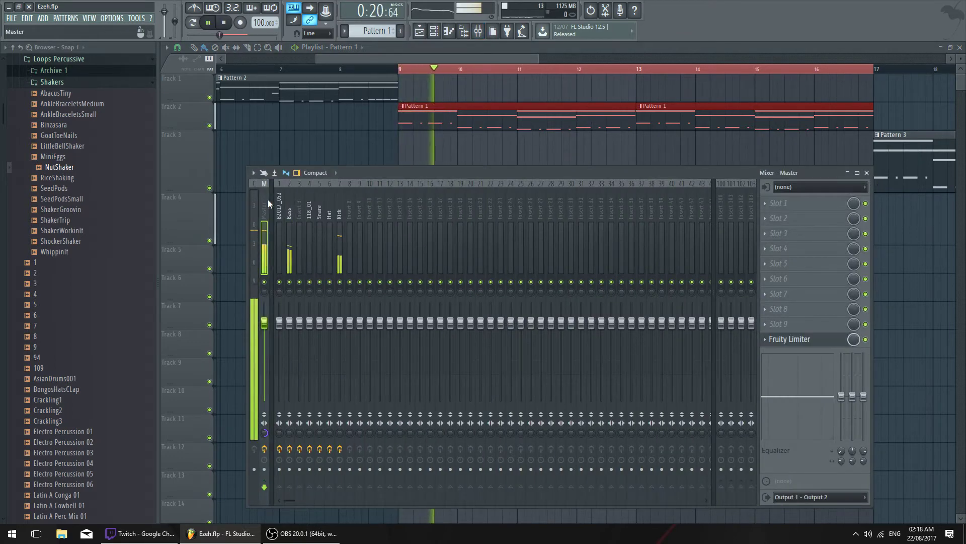
pyautogui.click(811, 343)
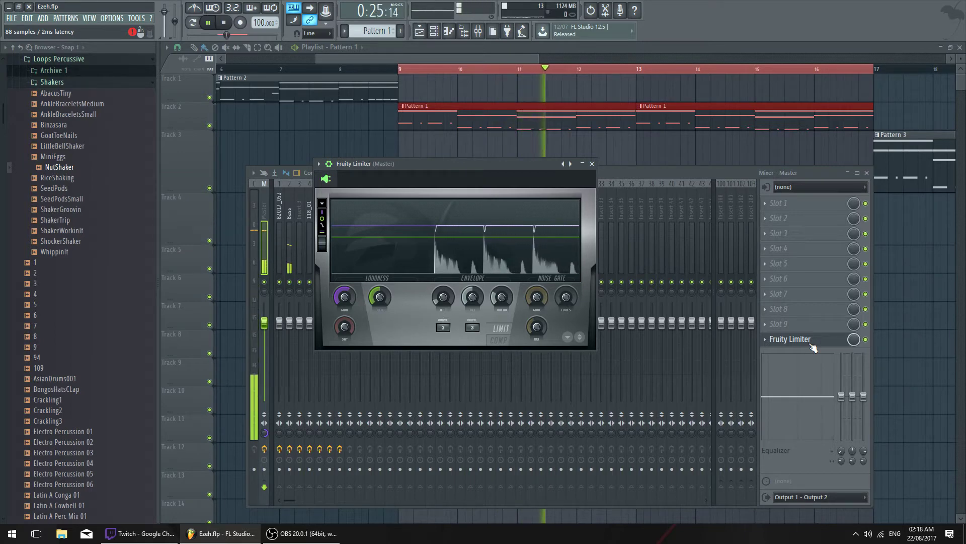
pyautogui.click(811, 340)
pyautogui.press('space')
# Re-enable FabFilter Pro-Q 2 on the Bass track and set its low cut band's frequency to 10 Hz
pyautogui.click(304, 192)
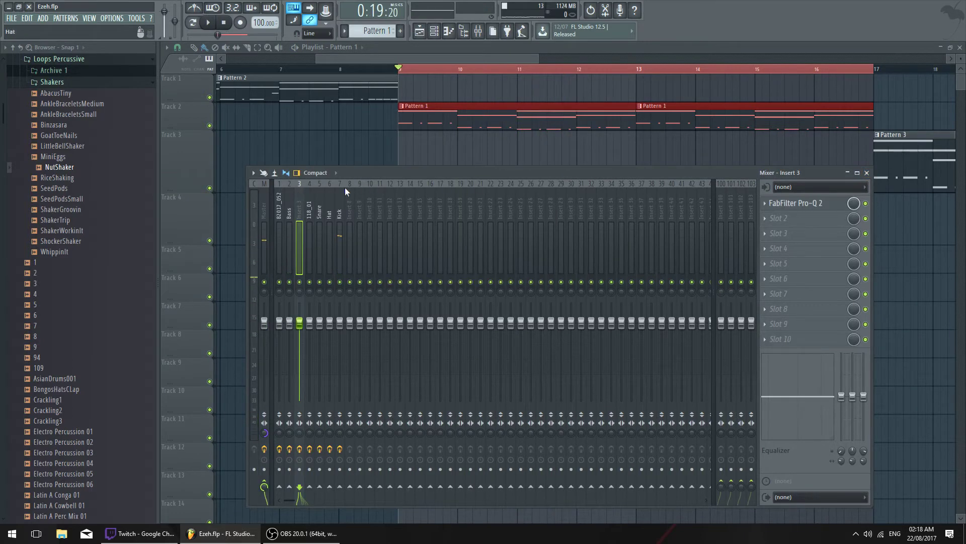
pyautogui.click(290, 201)
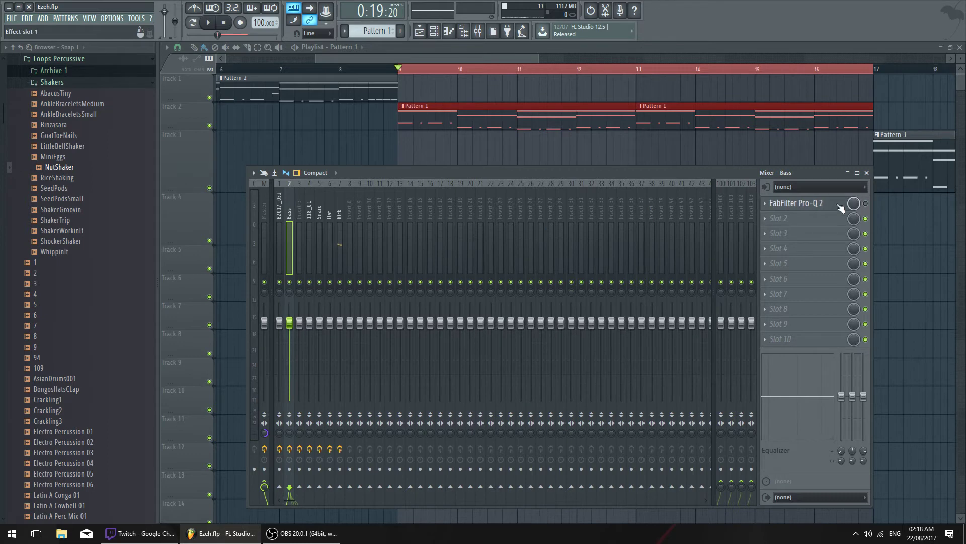
pyautogui.click(820, 206)
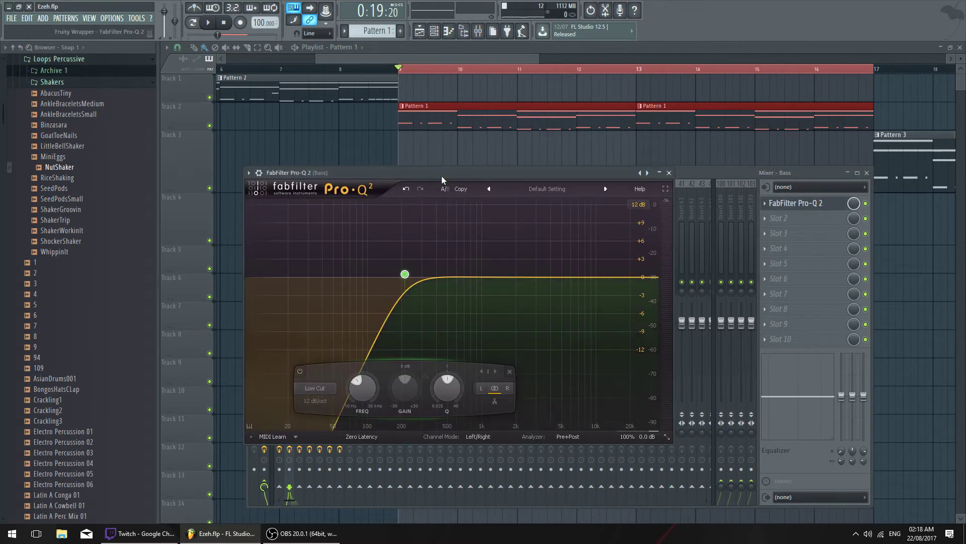
pyautogui.moveTo(442, 176); pyautogui.dragTo(449, 173)
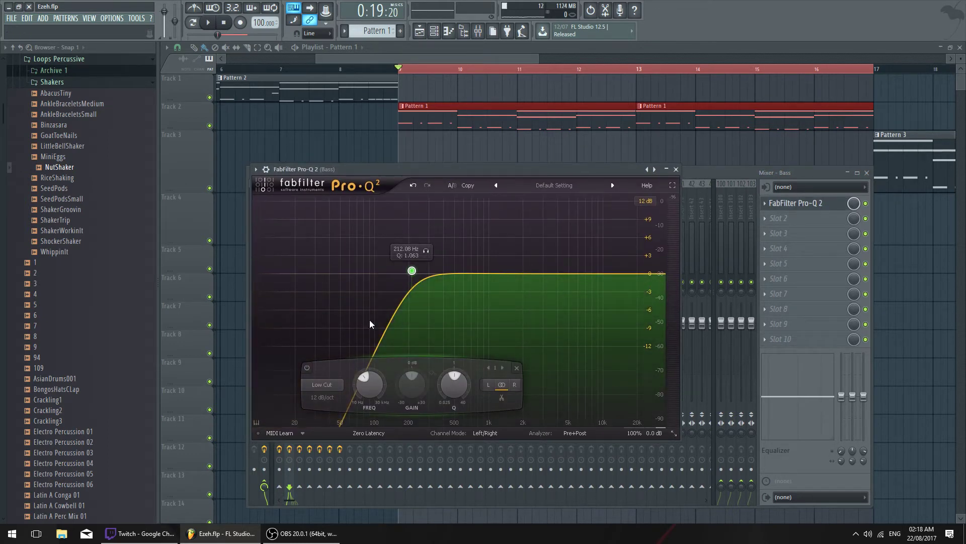
pyautogui.moveTo(371, 380); pyautogui.dragTo(362, 393)
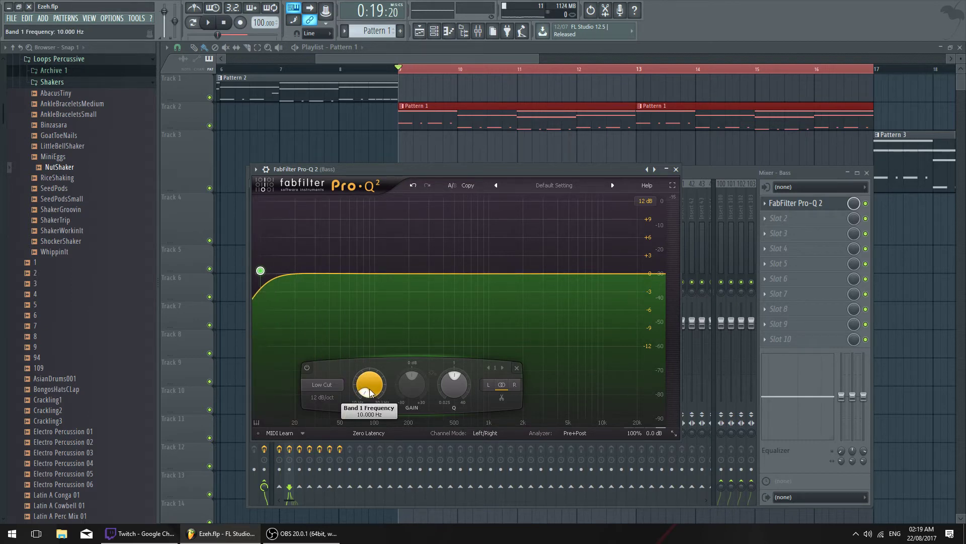
pyautogui.click(675, 169)
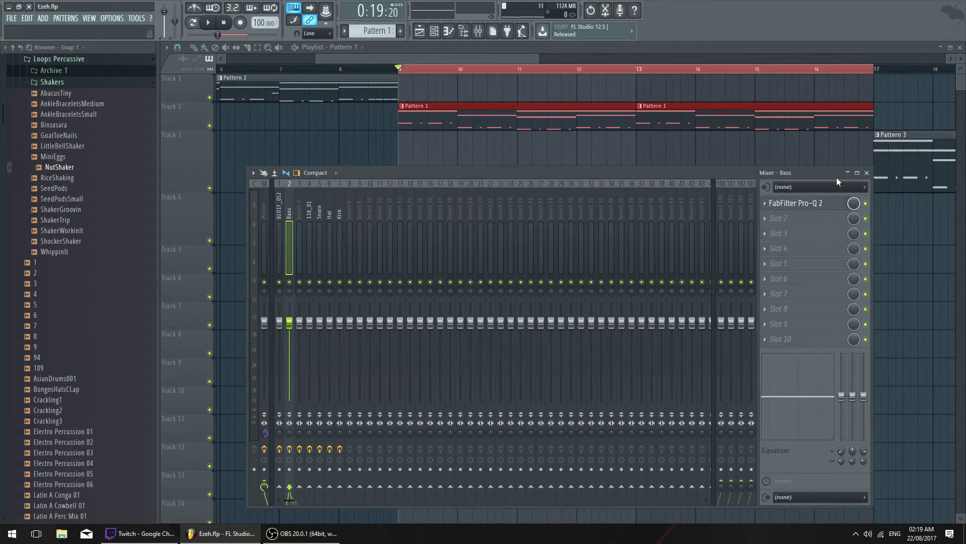
pyautogui.click(867, 173)
# Select the first beat of bar 9 and create an automation clip there for the last tweaked parameter, Pro-Q 2 Band 1 Frequency
pyautogui.scroll(3, 386, 72)
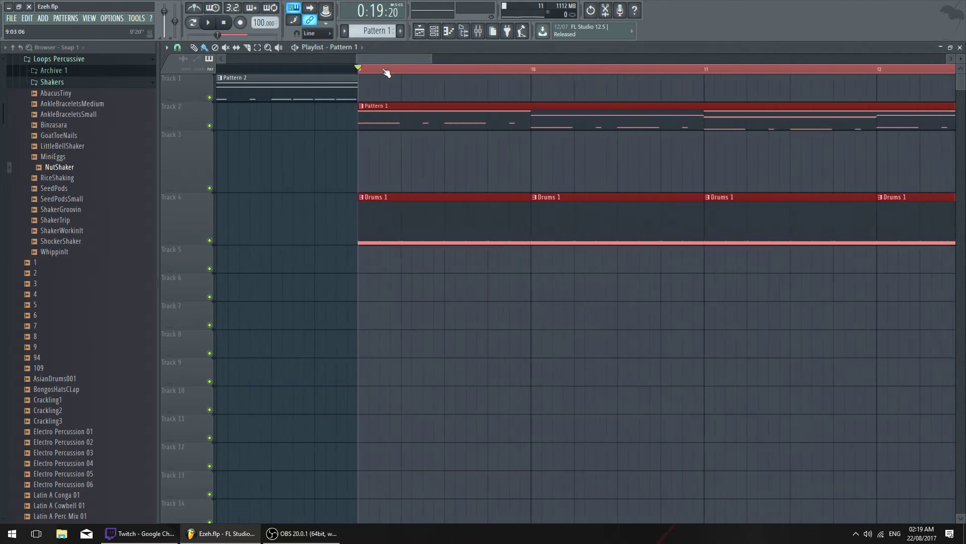
pyautogui.moveTo(363, 72); pyautogui.dragTo(398, 67)
pyautogui.click(137, 18)
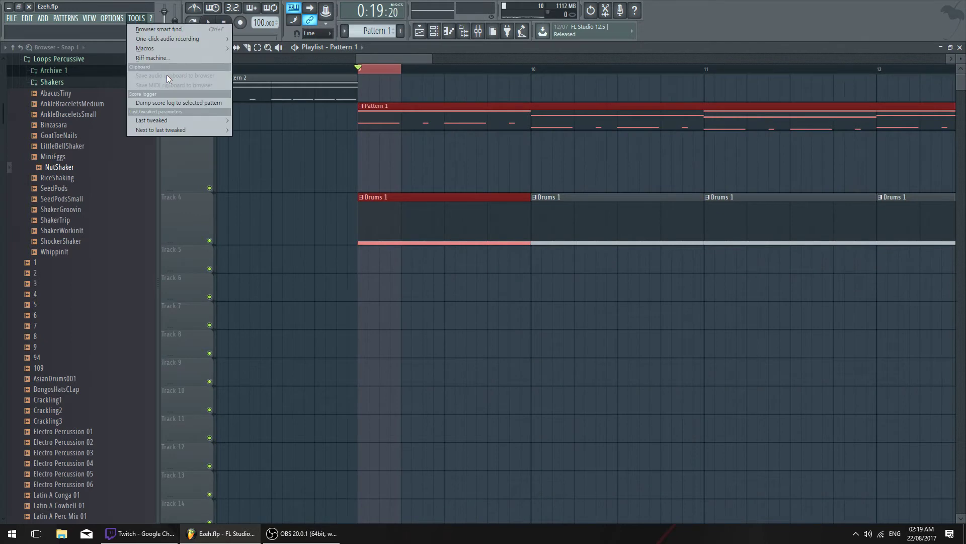
pyautogui.moveTo(211, 117)
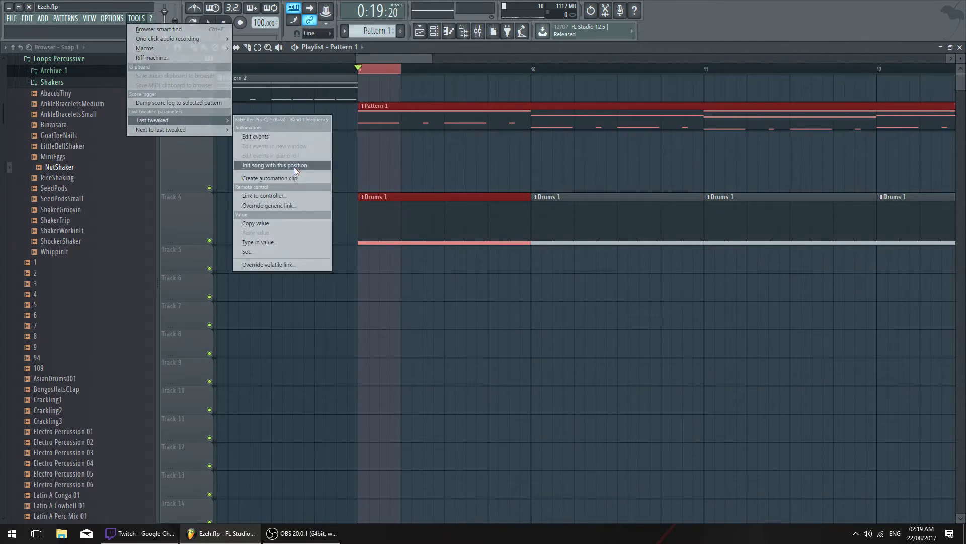
pyautogui.click(309, 177)
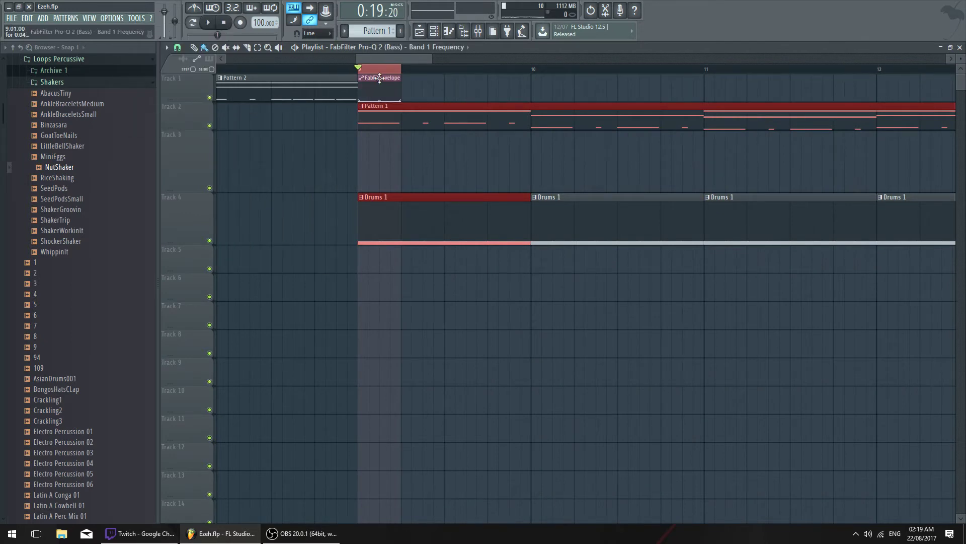
# Place the frequency automation clip on Track 5 at bar 9 and increase that track's height
pyautogui.scroll(5, 380, 269)
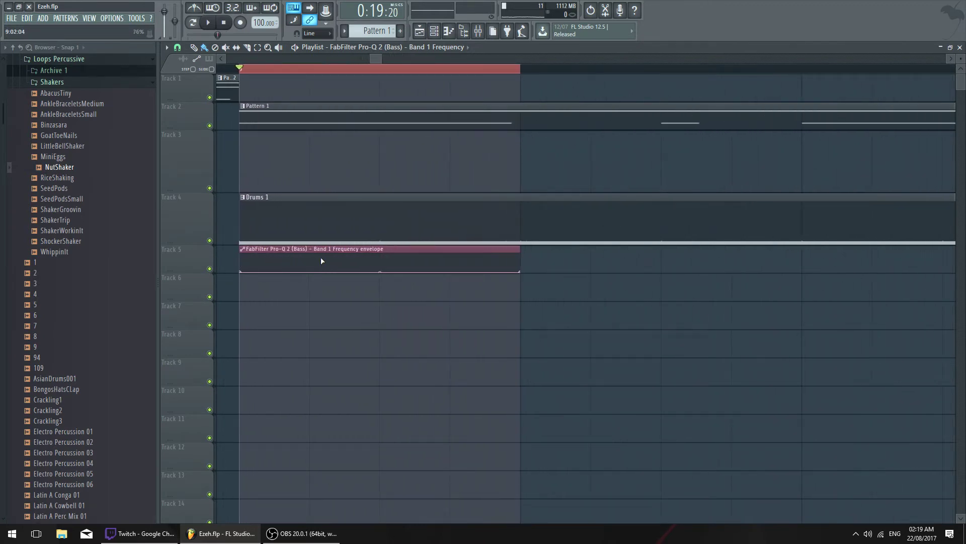
pyautogui.scroll(-2, 408, 59)
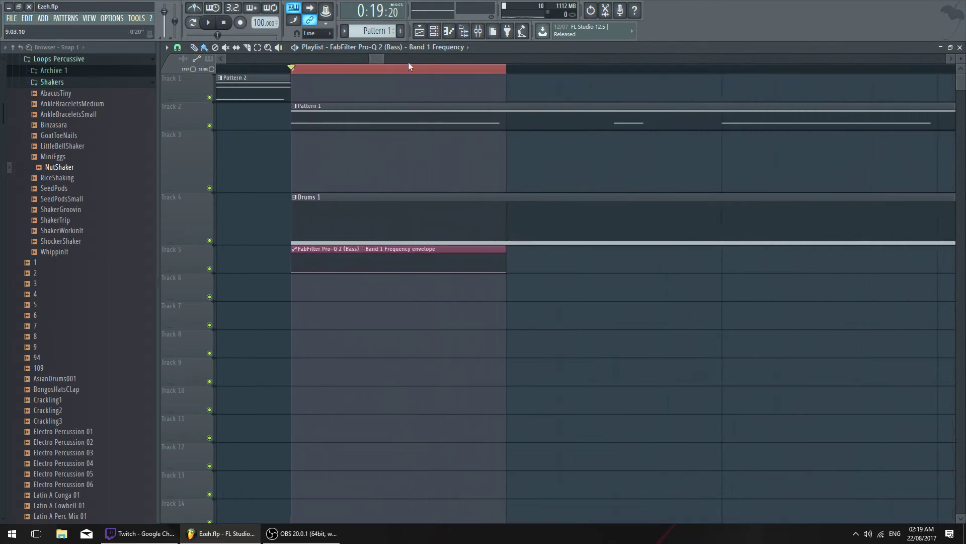
pyautogui.moveTo(193, 273); pyautogui.dragTo(210, 397)
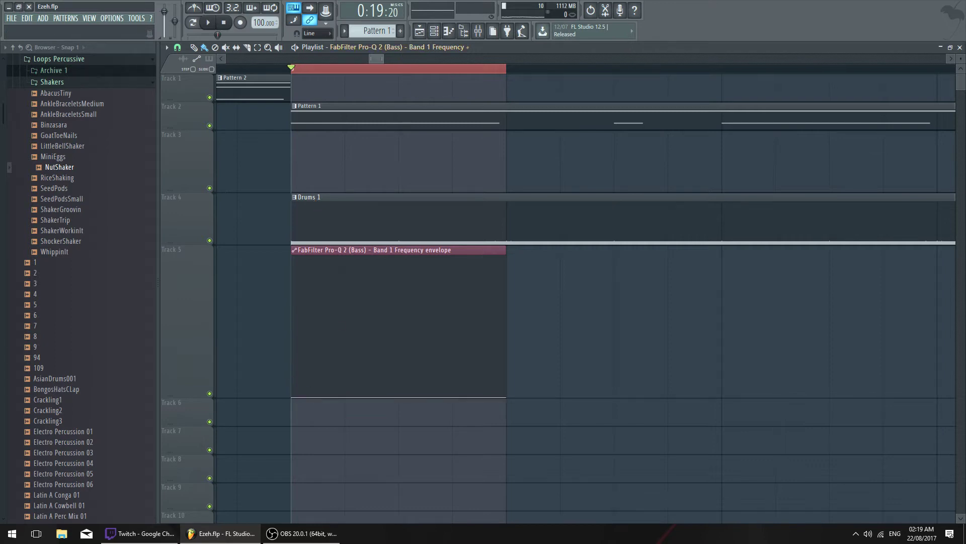
pyautogui.scroll(-1, 379, 237)
# Raise the envelope's start point to just over half height and bend the curve into a steep decay, with playlist snap set to none
pyautogui.moveTo(302, 397); pyautogui.dragTo(301, 308)
pyautogui.moveTo(379, 353); pyautogui.dragTo(379, 383)
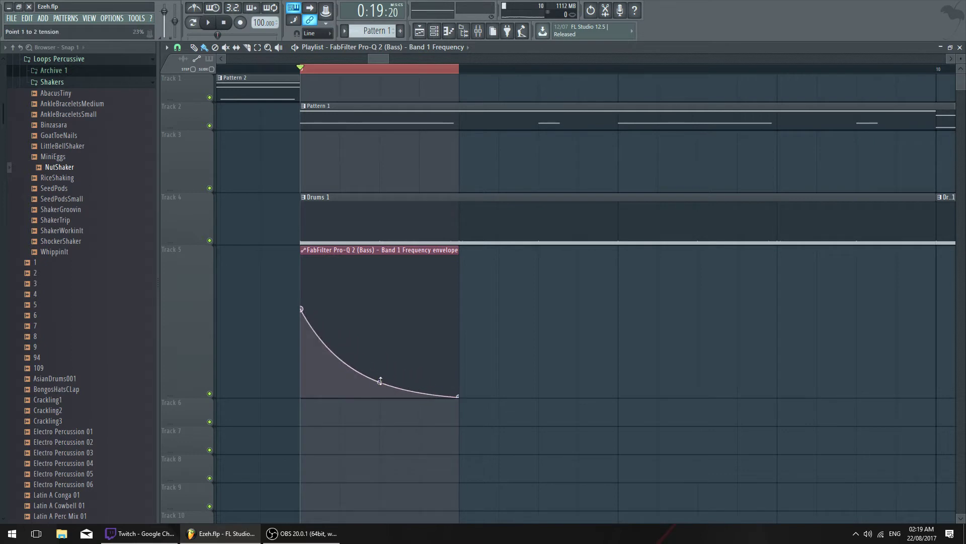
pyautogui.click(176, 47)
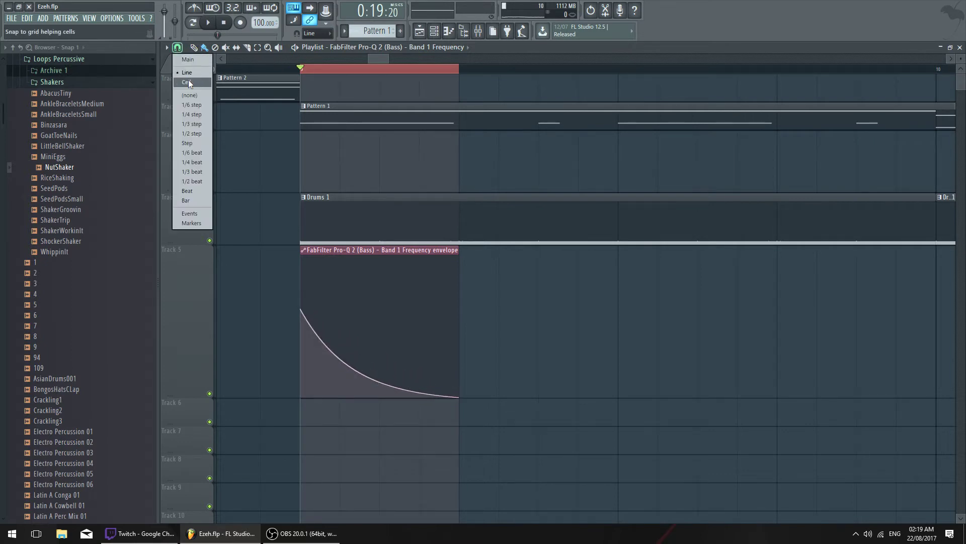
pyautogui.click(190, 95)
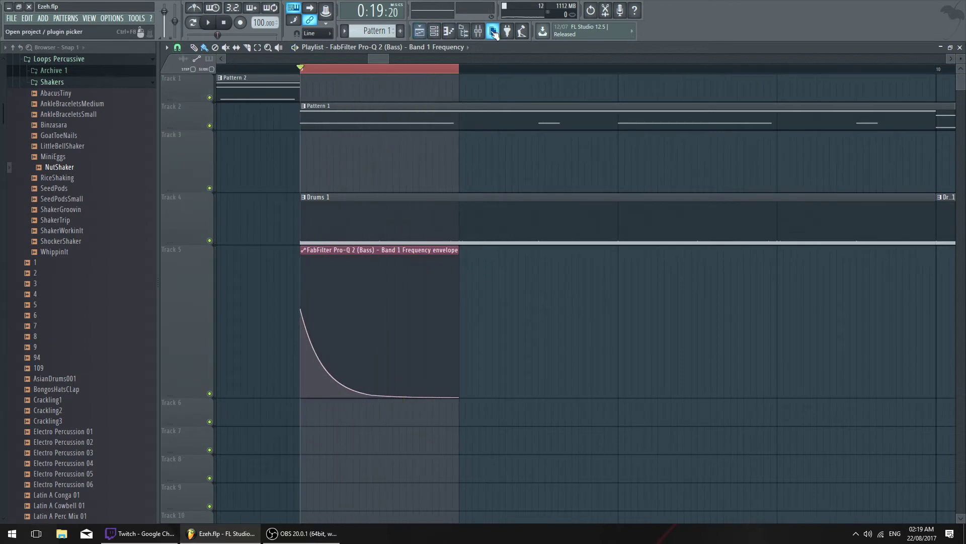
# Play the song while watching the Bass track's Pro-Q 2 low cut respond to the automation
pyautogui.click(478, 31)
pyautogui.click(825, 203)
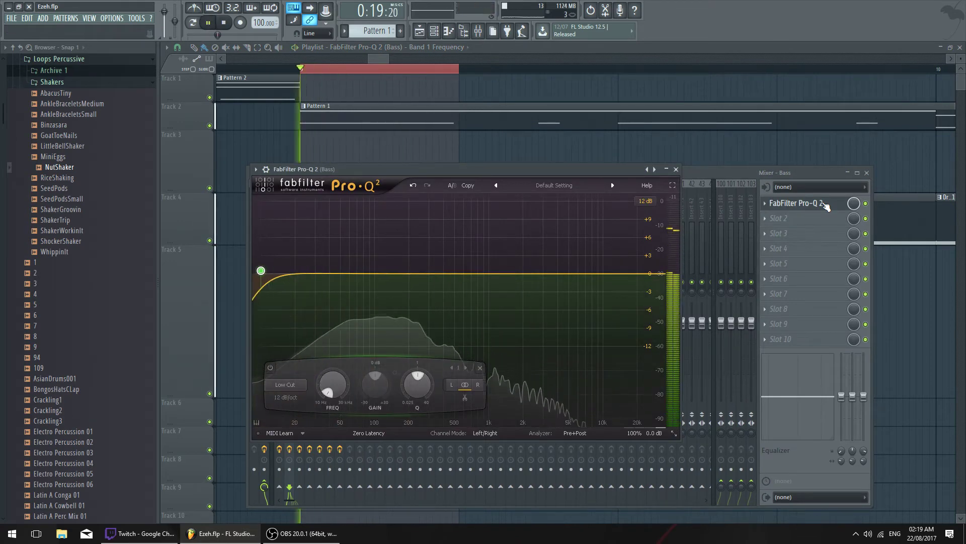
pyautogui.click(826, 204)
pyautogui.press('space')
pyautogui.click(867, 173)
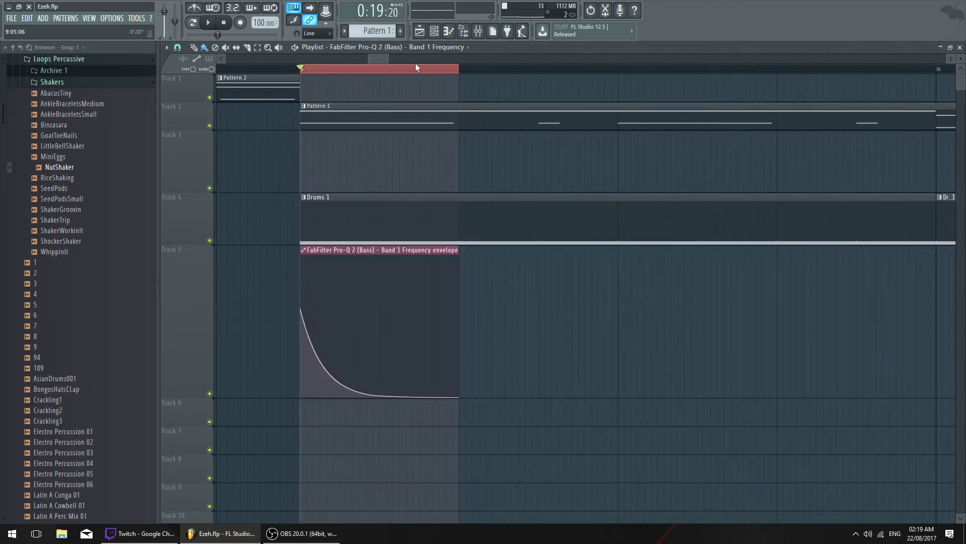
# Set playlist snap to Cell and copy the automation clip onto beat 3 of bar 9 and the start of bar 10
pyautogui.click(177, 48)
pyautogui.click(190, 80)
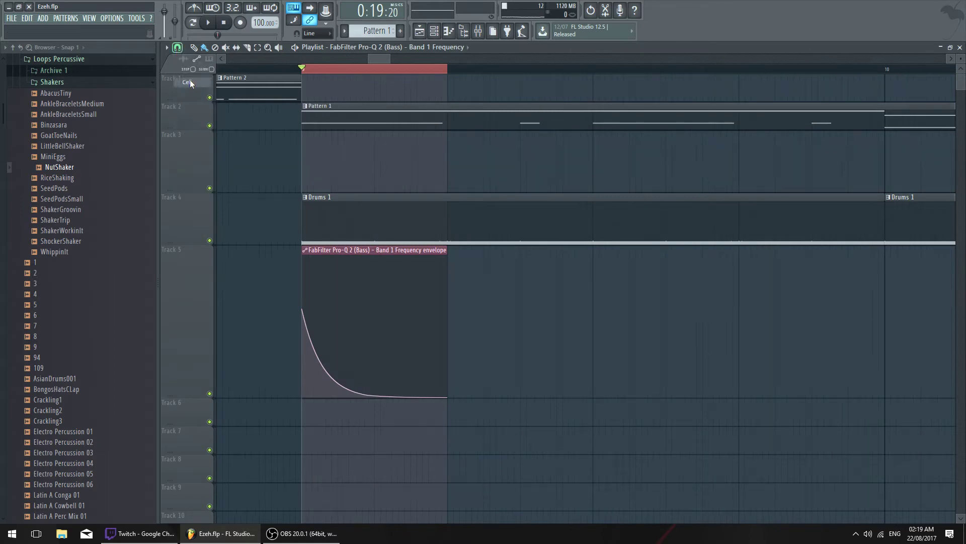
pyautogui.scroll(-3, 409, 61)
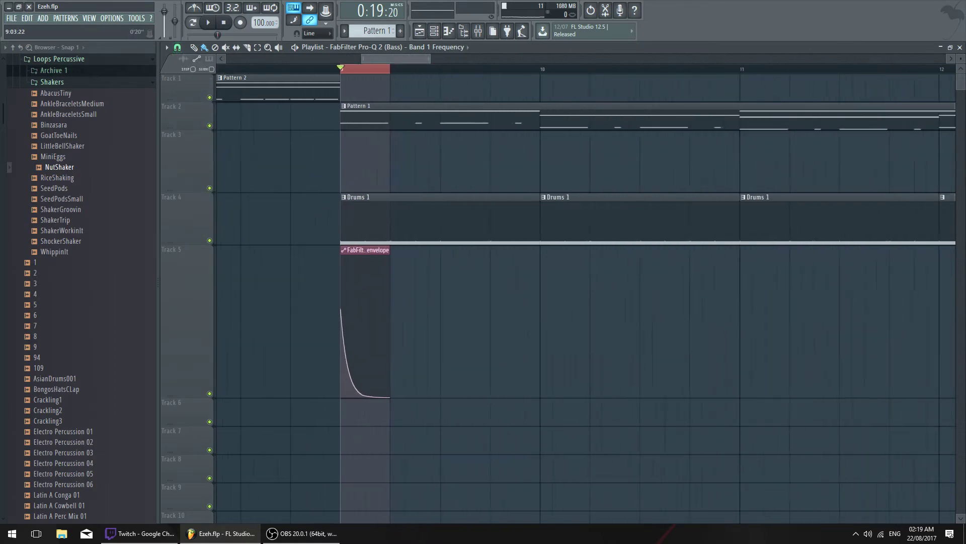
pyautogui.moveTo(320, 251); pyautogui.dragTo(398, 250)
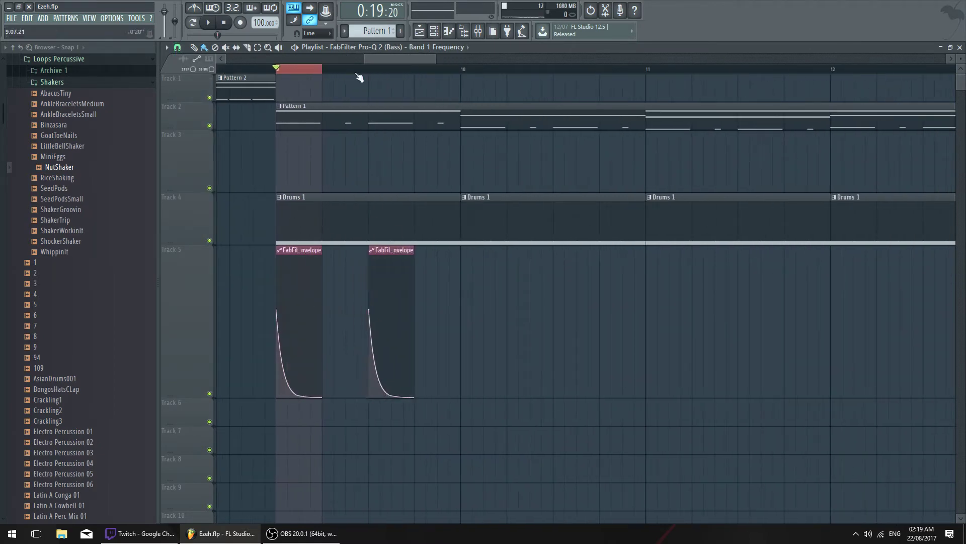
pyautogui.press('space')
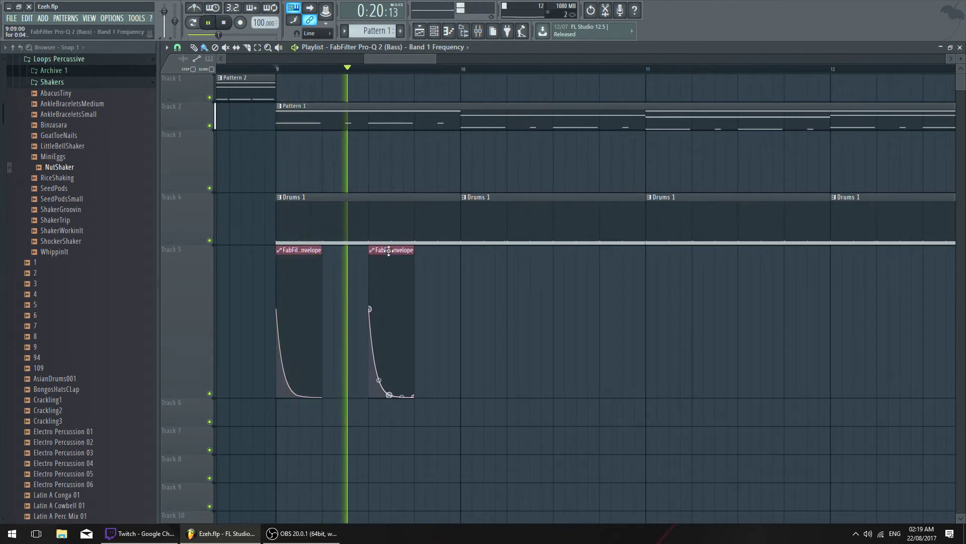
pyautogui.press('space')
pyautogui.moveTo(389, 251); pyautogui.dragTo(479, 246)
# Duplicate the four automation clips in bars 9 and 10 along Track 5 until they fill the section through bar 16
pyautogui.moveTo(433, 59); pyautogui.dragTo(525, 59)
pyautogui.moveTo(538, 282); pyautogui.dragTo(302, 339)
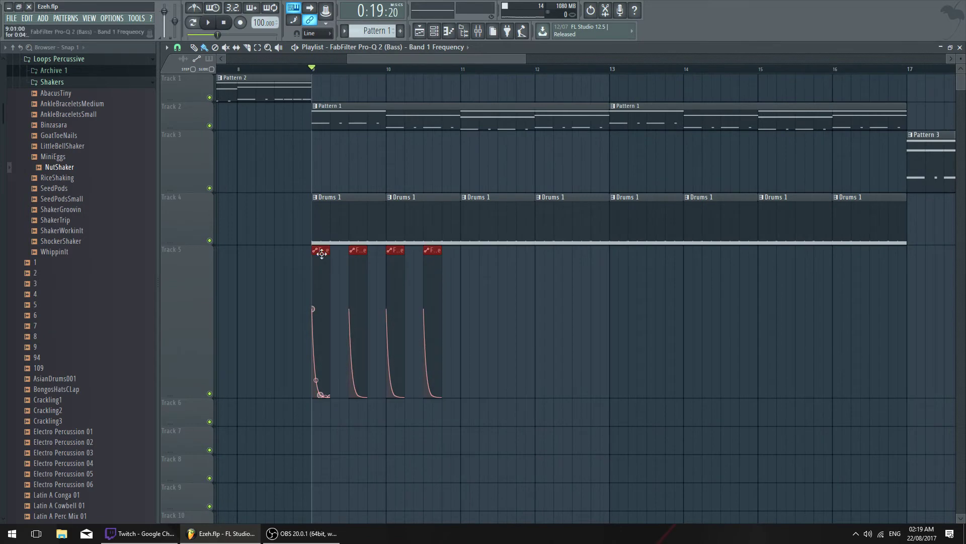
pyautogui.moveTo(322, 255); pyautogui.dragTo(474, 260)
pyautogui.moveTo(326, 264)
pyautogui.mouseDown()
pyautogui.moveTo(587, 250)
pyautogui.moveTo(622, 279)
pyautogui.mouseUp()
# Select the timeline from just before bar 9 to bar 17 and play it with the mixer open
pyautogui.moveTo(314, 69); pyautogui.dragTo(908, 69)
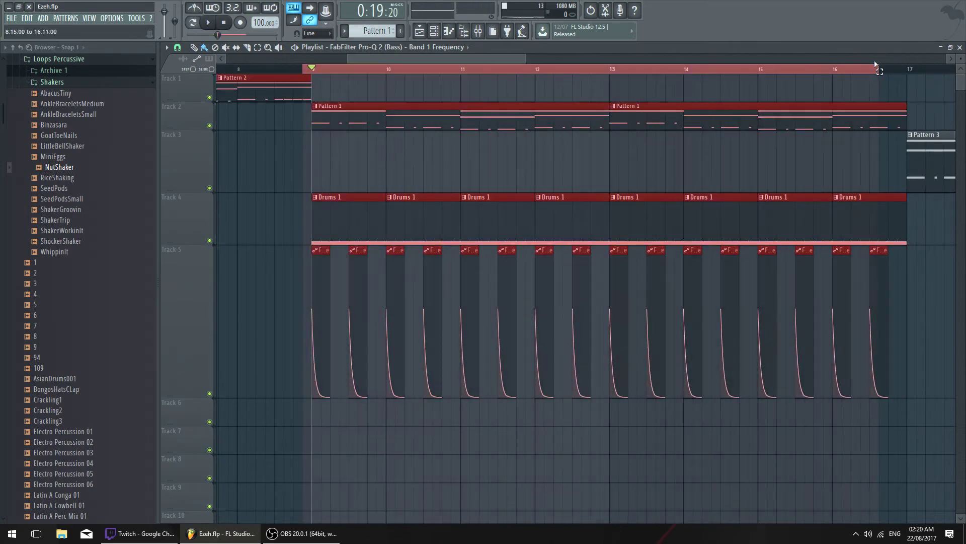
pyautogui.press('space')
pyautogui.press('F9')
pyautogui.moveTo(376, 172); pyautogui.dragTo(364, 164)
pyautogui.press('space')
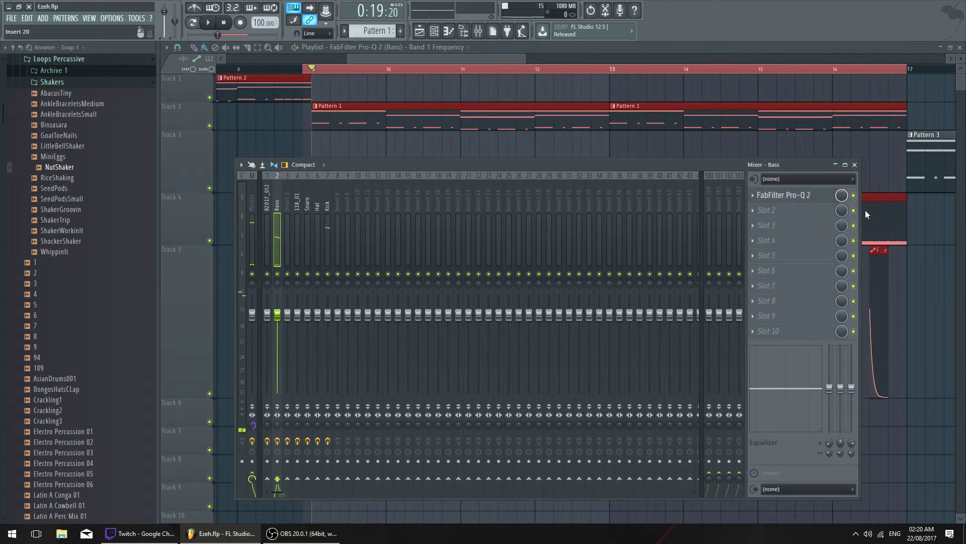
# Examine the automated low cut in the Bass track's FabFilter Pro-Q 2 during playback
pyautogui.click(783, 195)
pyautogui.moveTo(597, 168); pyautogui.dragTo(623, 146)
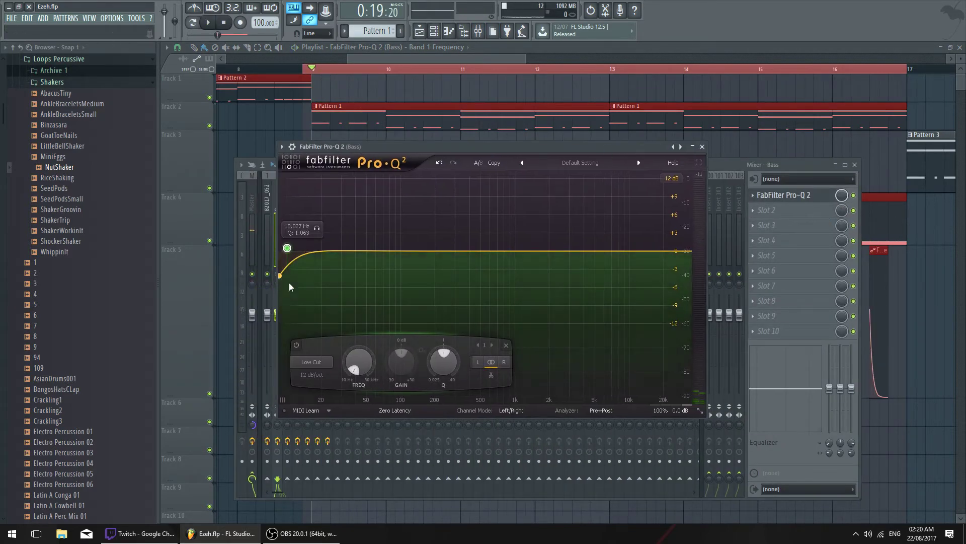
pyautogui.press('space')
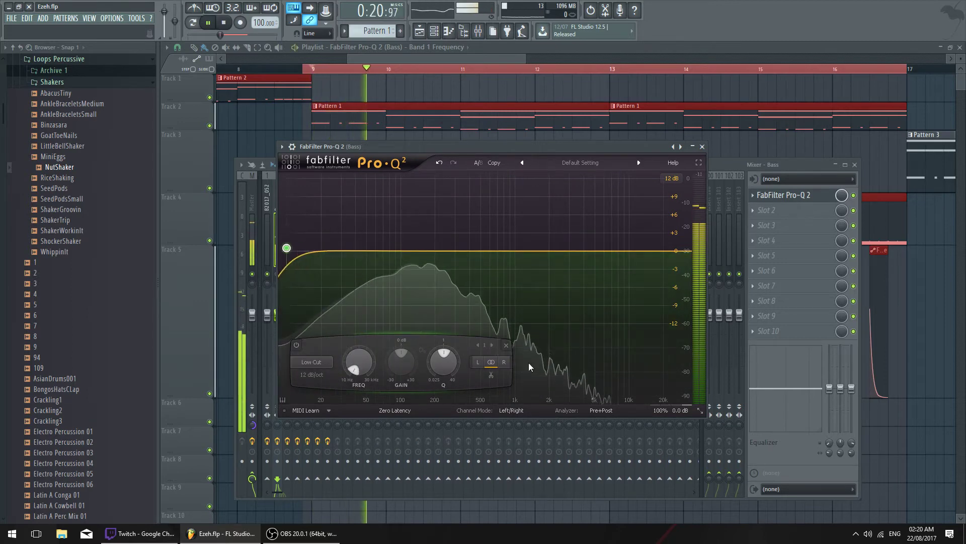
pyautogui.click(693, 147)
pyautogui.press('space')
pyautogui.click(854, 165)
# Lower the start point of the low cut frequency envelope to about 54% in the first Track 5 clip
pyautogui.scroll(5, 327, 334)
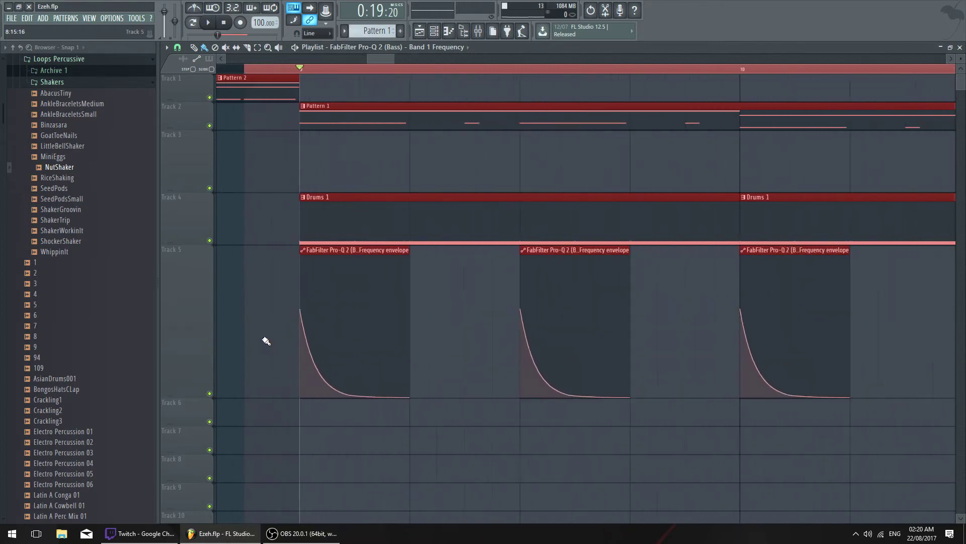
pyautogui.scroll(2, 266, 341)
pyautogui.moveTo(329, 310); pyautogui.dragTo(325, 323)
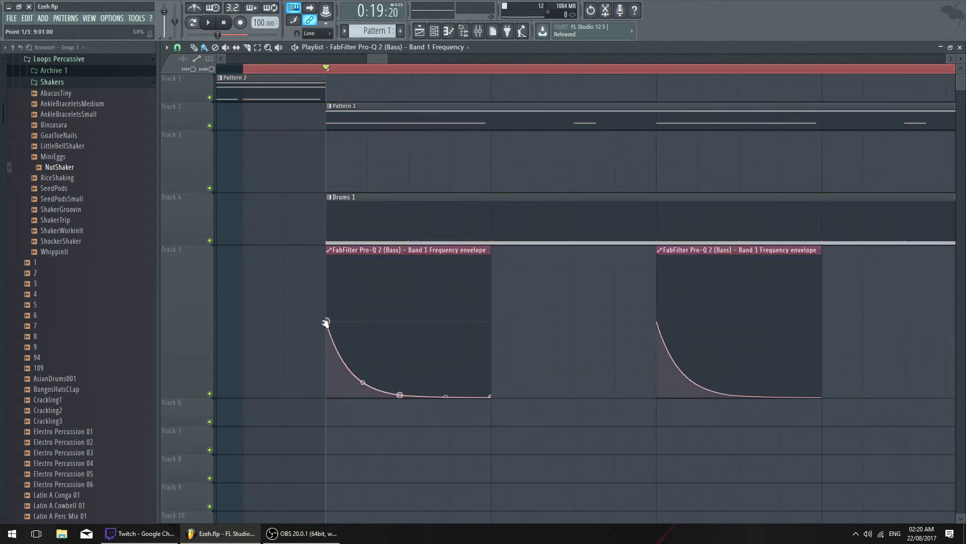
pyautogui.moveTo(316, 370); pyautogui.dragTo(324, 299)
# Play the section with the Bass track's Pro-Q 2 open to check the adjusted envelope
pyautogui.click(479, 31)
pyautogui.press('space')
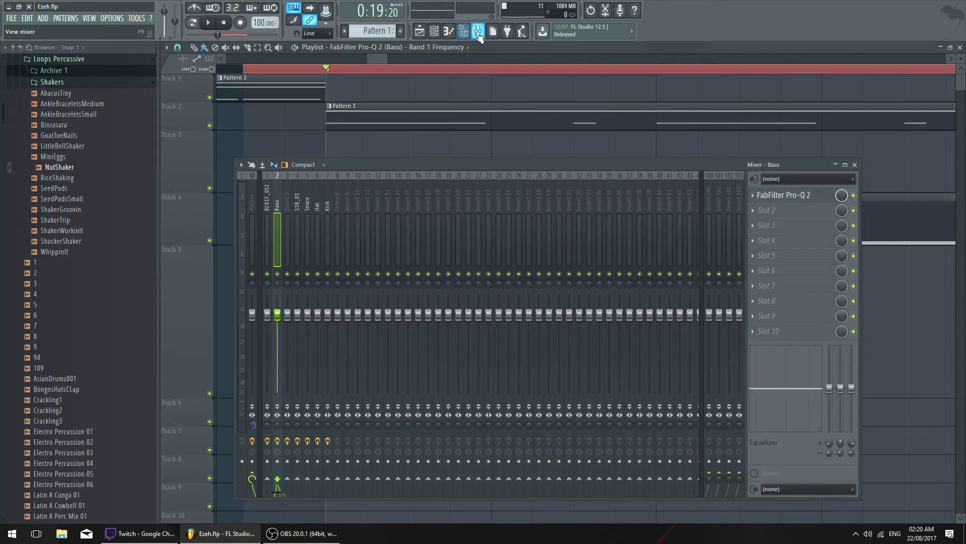
pyautogui.click(808, 197)
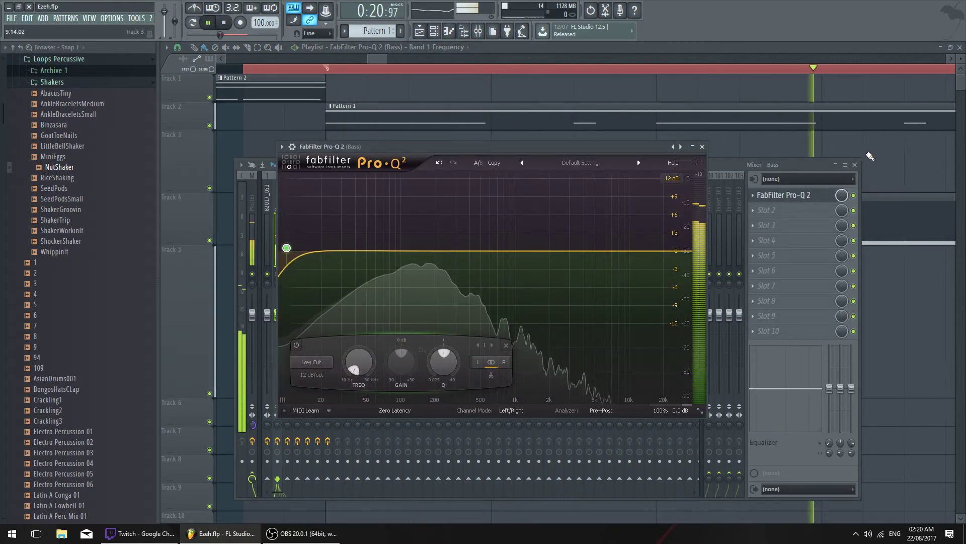
# Set the start point of the first Track 5 frequency envelope to about 52% and play it with the mixer open
pyautogui.click(855, 165)
pyautogui.moveTo(584, 148); pyautogui.dragTo(777, 158)
pyautogui.press('space')
pyautogui.moveTo(326, 327); pyautogui.dragTo(328, 324)
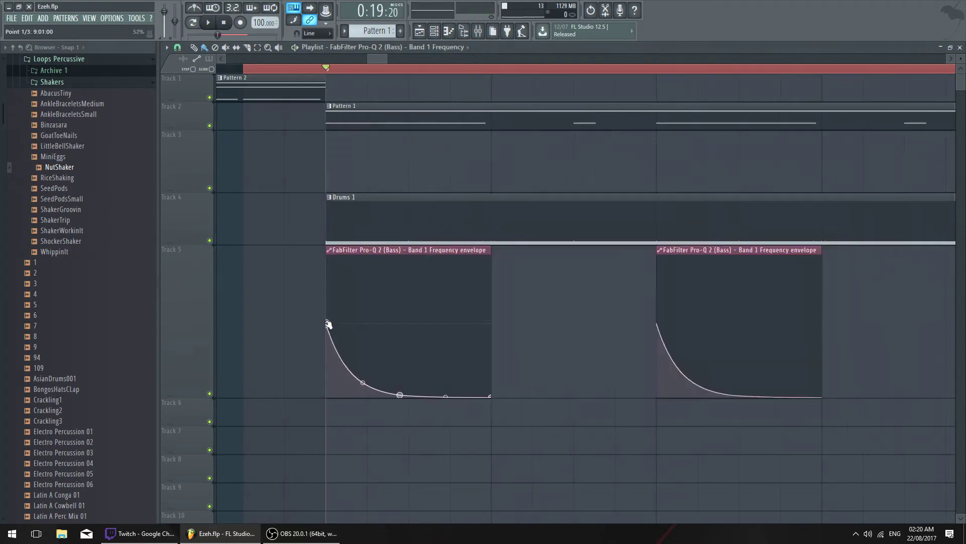
pyautogui.press('space')
pyautogui.press('F9')
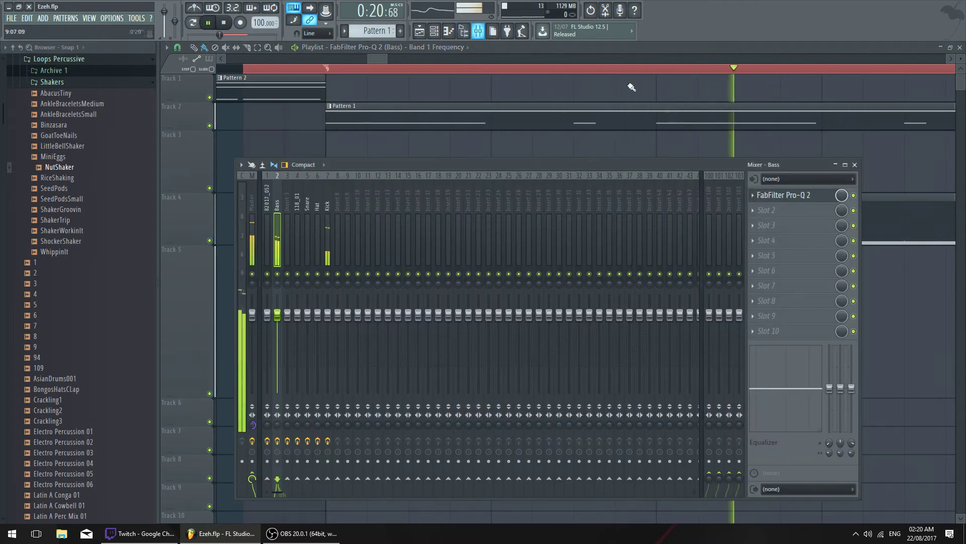
pyautogui.click(854, 165)
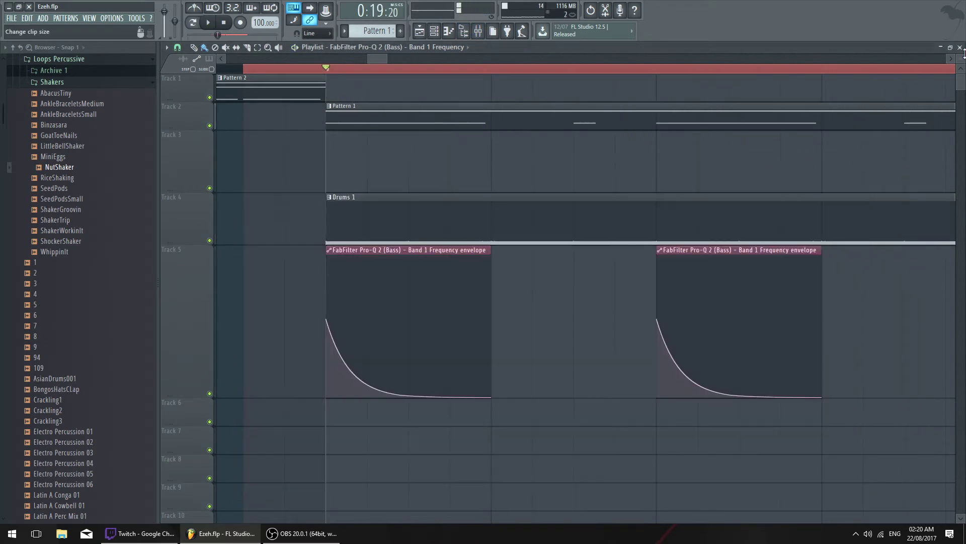
# Detach the Bass track's FabFilter Pro-Q 2 window and close the mixer
pyautogui.click(481, 35)
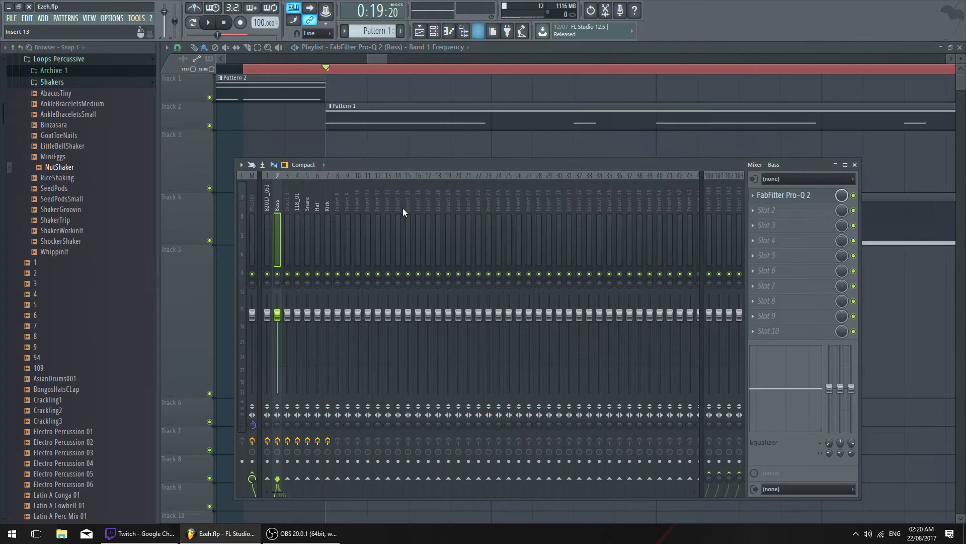
pyautogui.click(827, 202)
pyautogui.moveTo(602, 166); pyautogui.dragTo(417, 168)
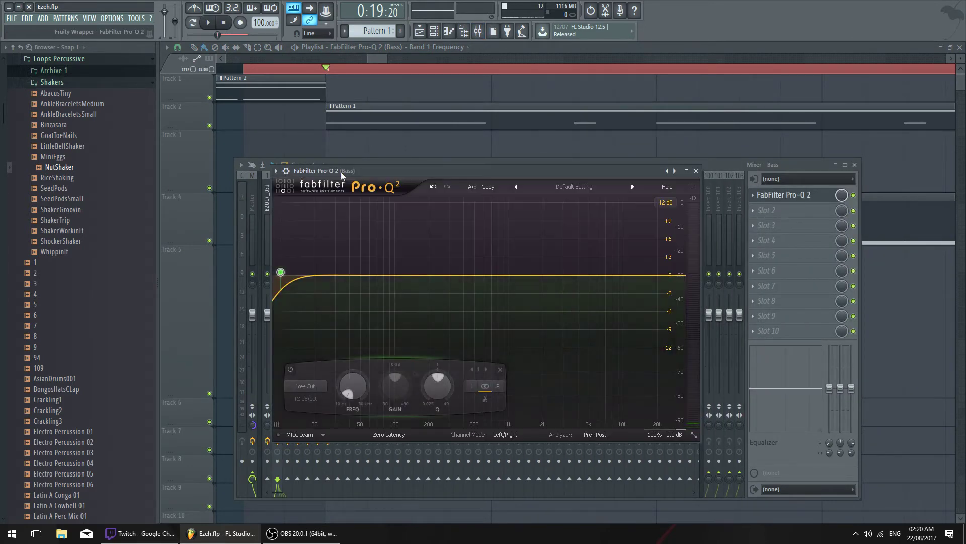
pyautogui.moveTo(341, 172); pyautogui.dragTo(391, 123)
pyautogui.click(303, 124)
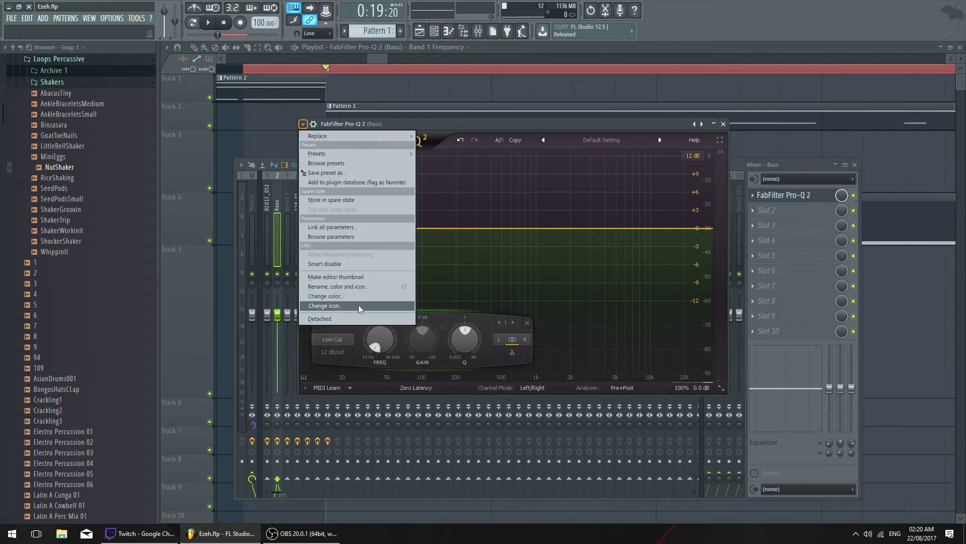
pyautogui.click(388, 319)
pyautogui.click(855, 165)
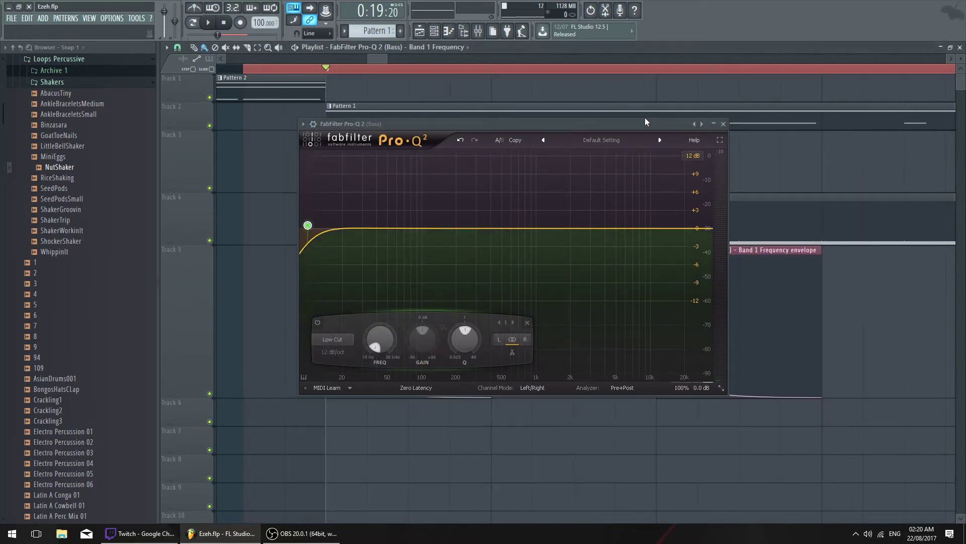
# Place the detached Pro-Q 2 window beside the first Track 5 envelope clip and play from bar 9
pyautogui.press('space')
pyautogui.press('space')
pyautogui.moveTo(557, 156); pyautogui.dragTo(628, 228)
pyautogui.hscroll(2, 416, 76)
pyautogui.scroll(-2, 425, 65)
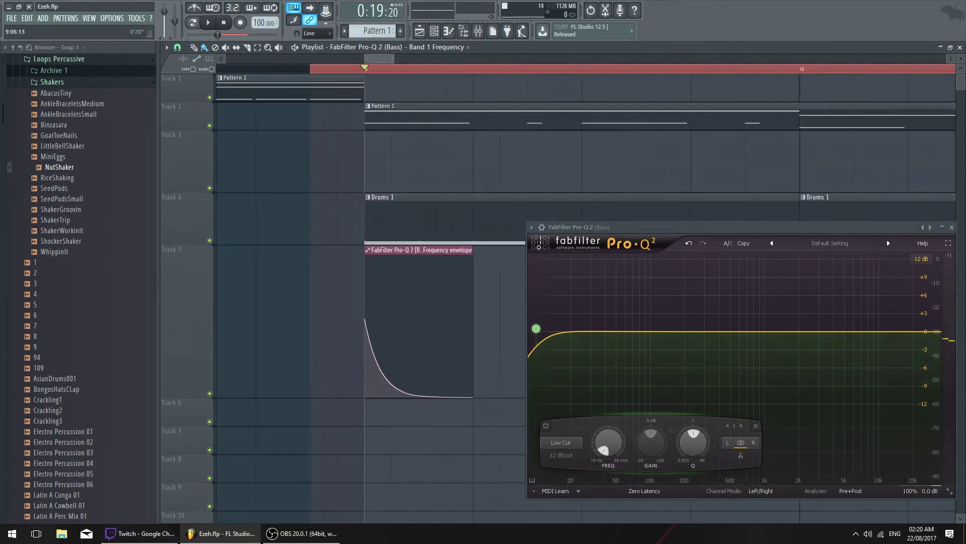
pyautogui.hscroll(2, 425, 65)
pyautogui.press('space')
pyautogui.press('space')
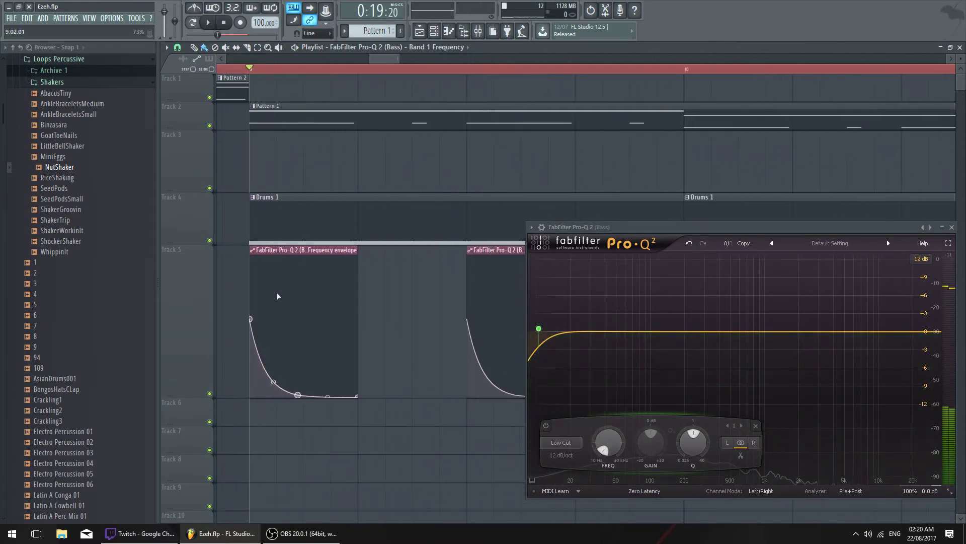
pyautogui.press('space')
pyautogui.press('space')
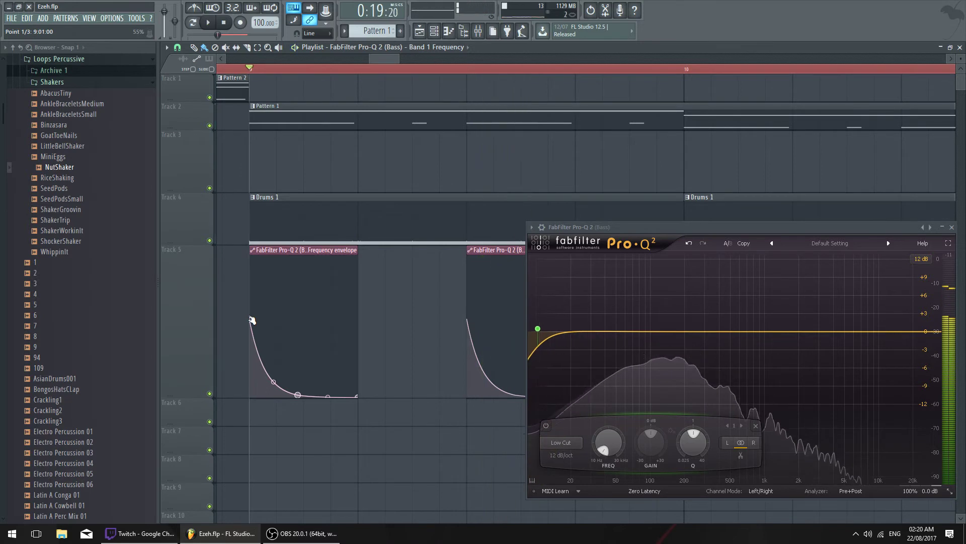
# Lower the envelope's start point to about 19% and play the start of bar 9 repeatedly
pyautogui.moveTo(250, 319); pyautogui.dragTo(252, 370)
pyautogui.press('space')
pyautogui.press('space')
pyautogui.press('space')
pyautogui.press('space')
pyautogui.press('space')
pyautogui.press('space')
pyautogui.press('space')
pyautogui.press('space')
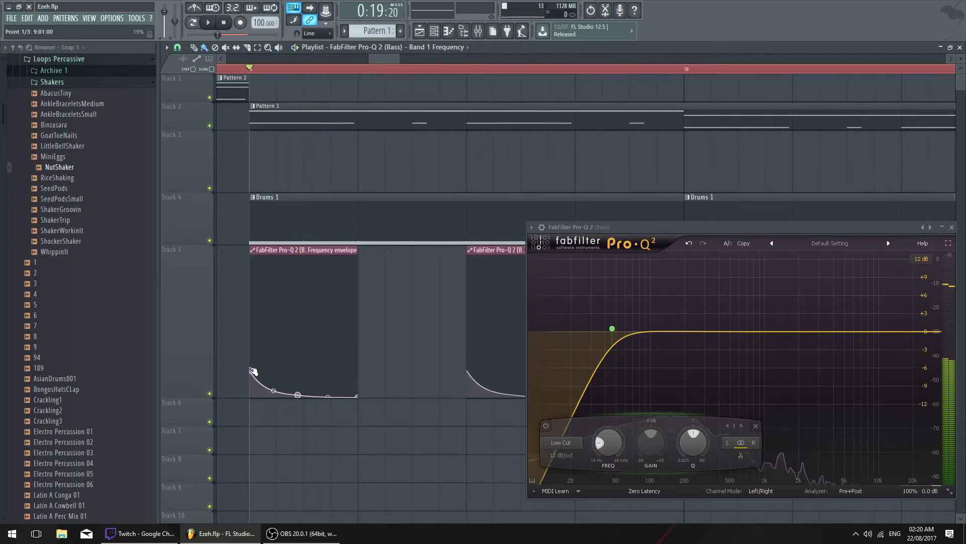
pyautogui.press('space')
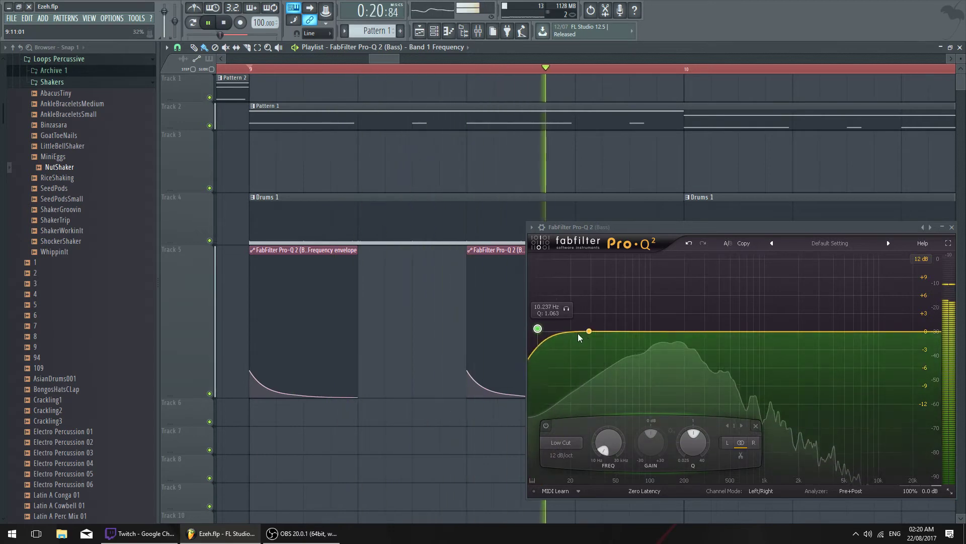
pyautogui.press('space')
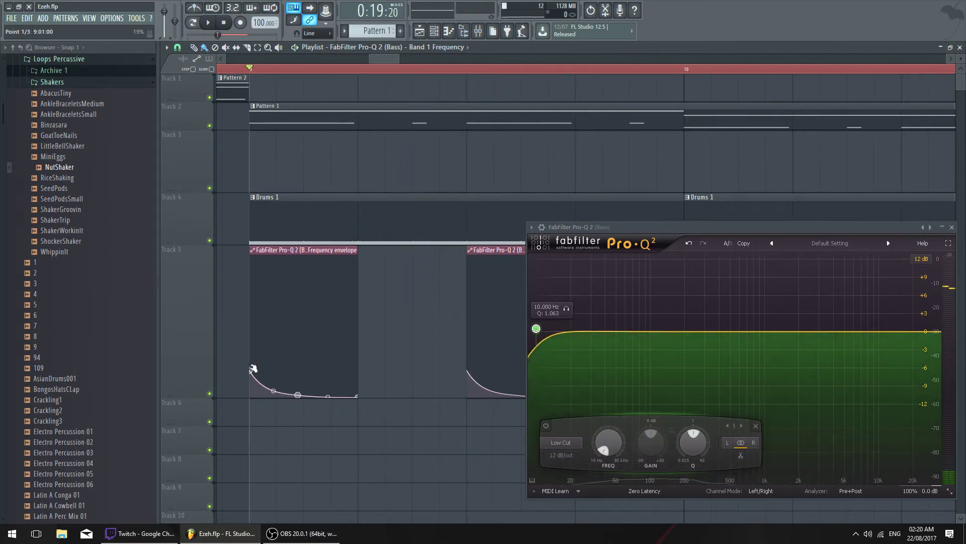
# Raise the envelope's start point to about 49% and make its first curve slightly more gradual while checking playback
pyautogui.press('space')
pyautogui.press('space')
pyautogui.press('space')
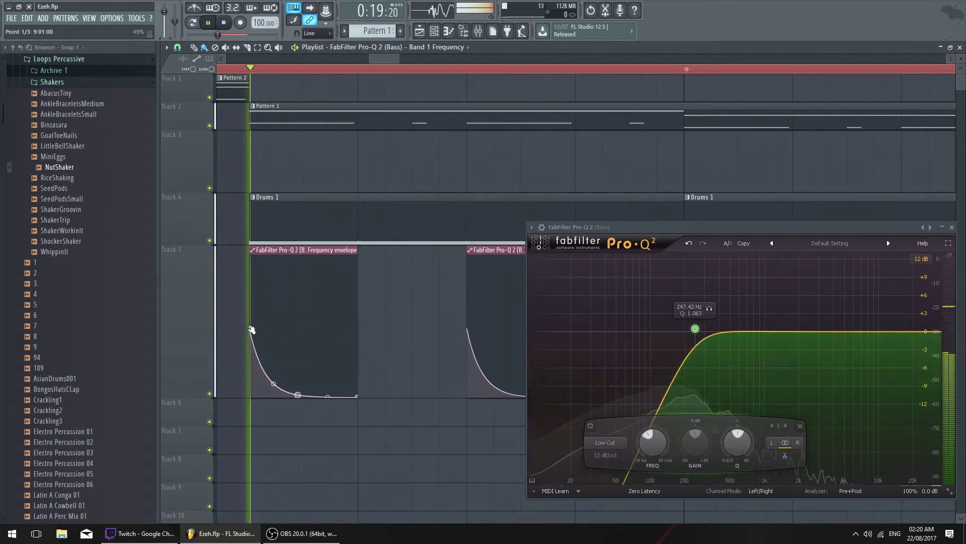
pyautogui.press('space')
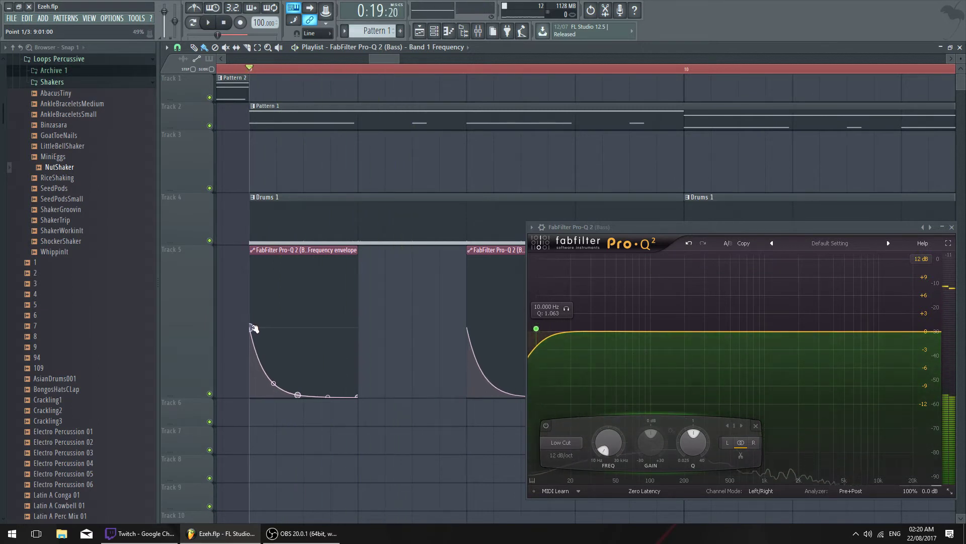
pyautogui.press('space')
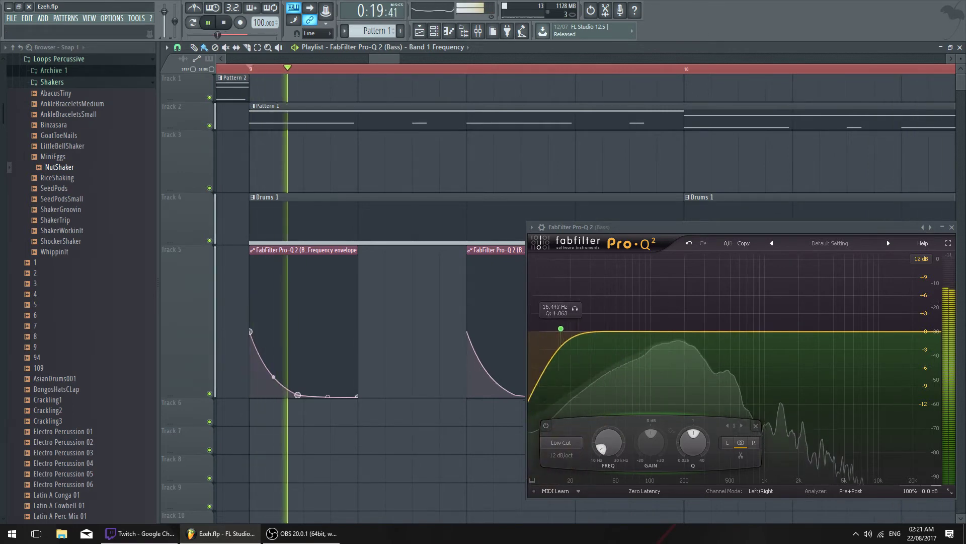
pyautogui.press('space')
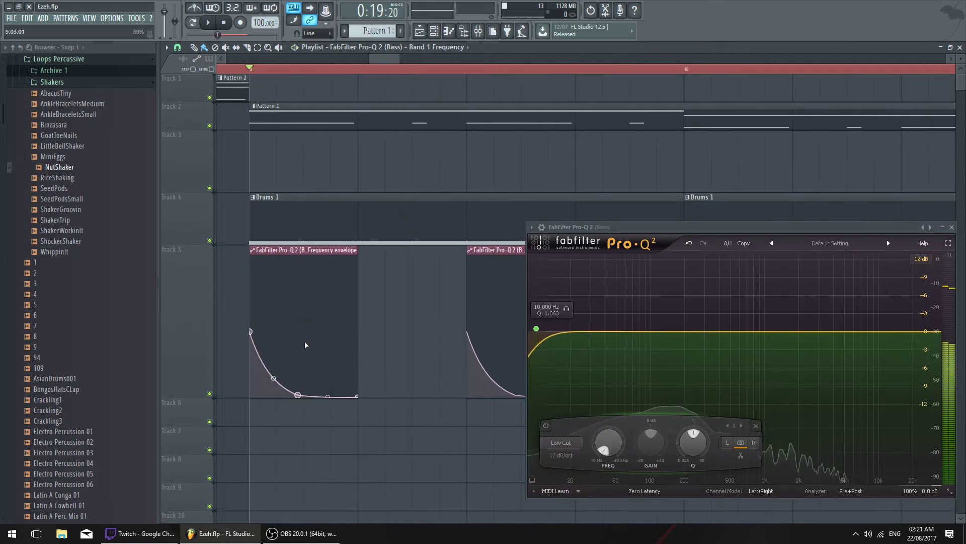
# Close the Pro-Q 2 window and save the project while playing the section from bar 9
pyautogui.click(952, 227)
pyautogui.moveTo(386, 59); pyautogui.dragTo(406, 59)
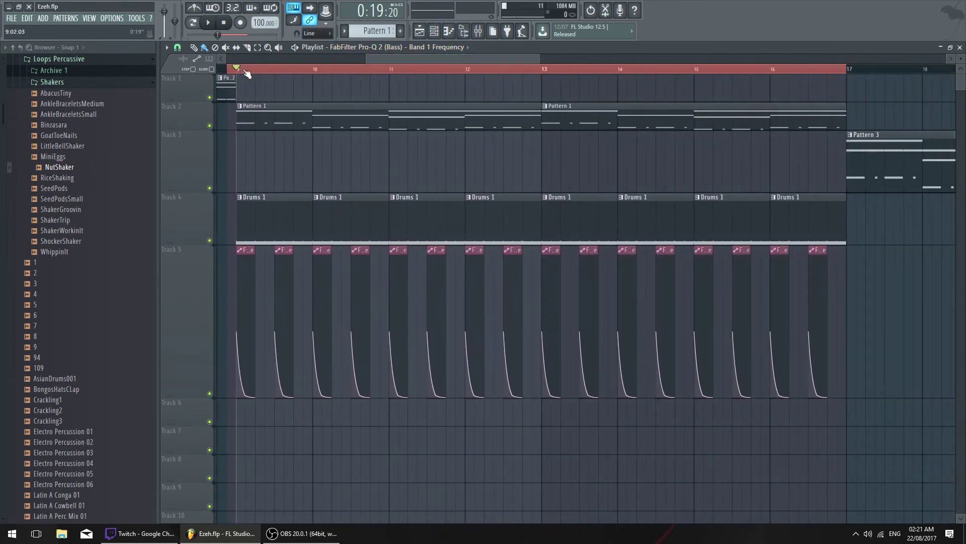
pyautogui.press('F6')
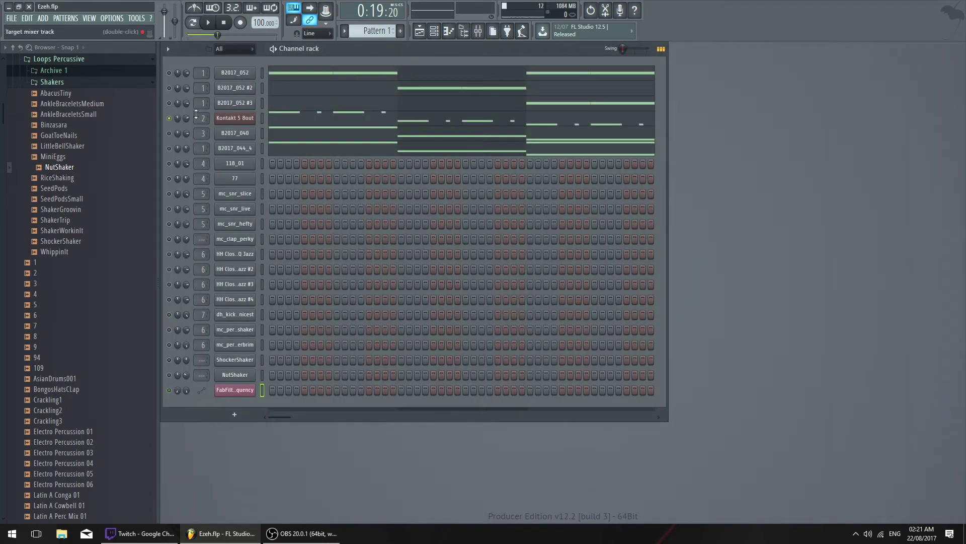
pyautogui.click(433, 33)
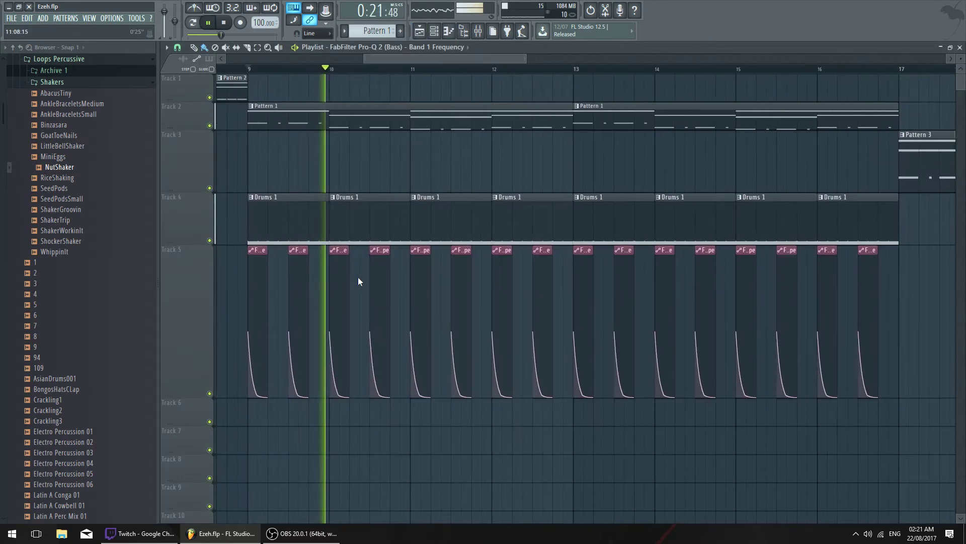
pyautogui.hotkey('ctrl', 's')
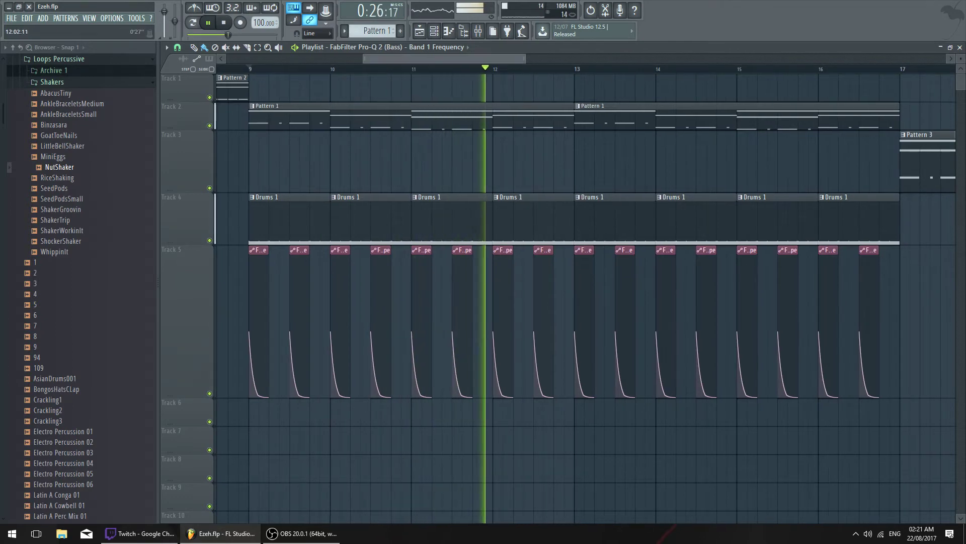
pyautogui.moveTo(500, 58)
pyautogui.mouseDown()
pyautogui.moveTo(518, 59)
pyautogui.moveTo(500, 55)
pyautogui.mouseUp()
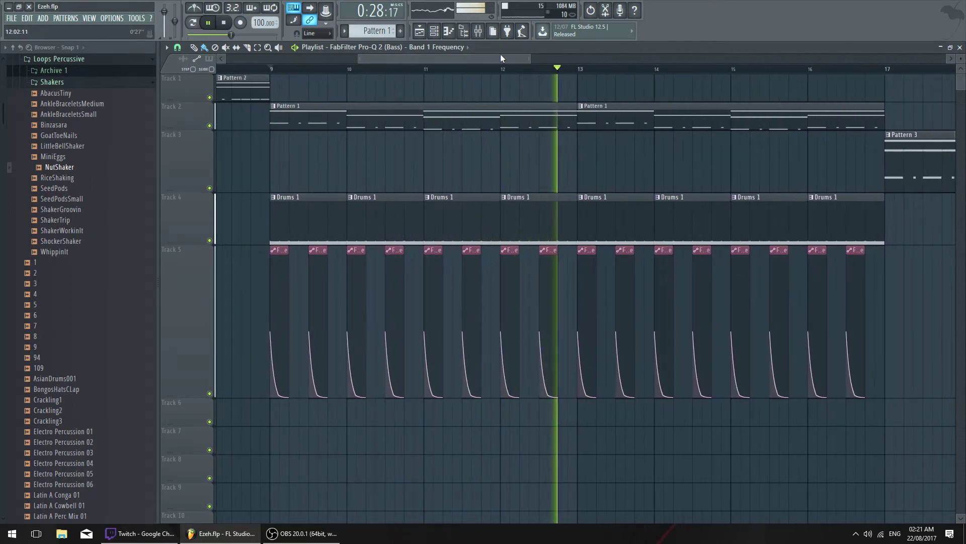
# Compare Drums 1 with the ShockerShaker and NutShaker channels muted and unmuted, and set the NutShaker volume to 41%
pyautogui.doubleClick(536, 233)
pyautogui.press('space')
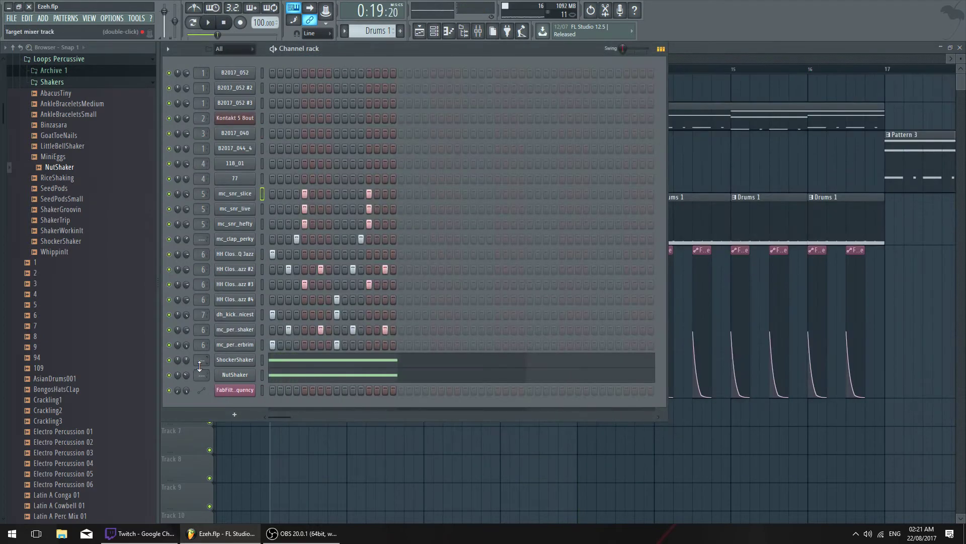
pyautogui.press('space')
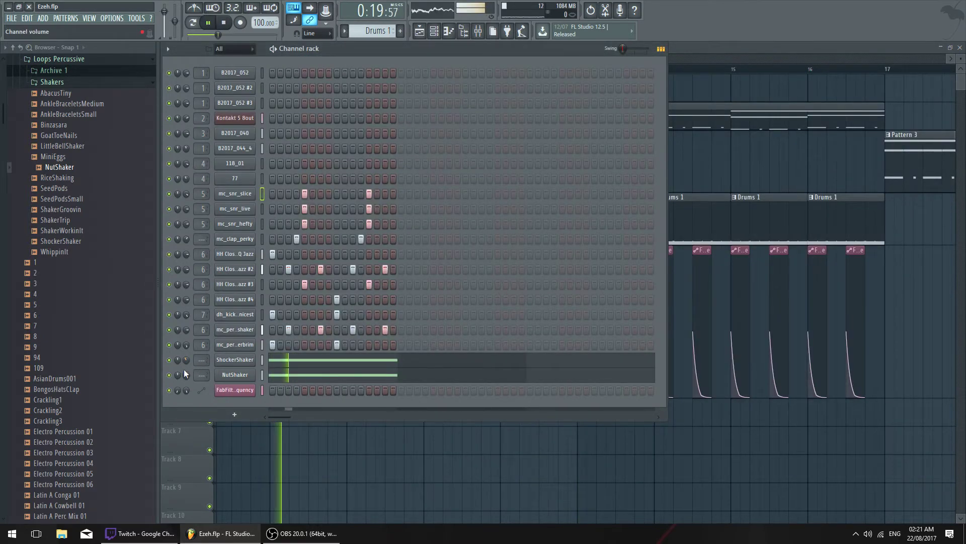
pyautogui.click(170, 360)
pyautogui.click(170, 375)
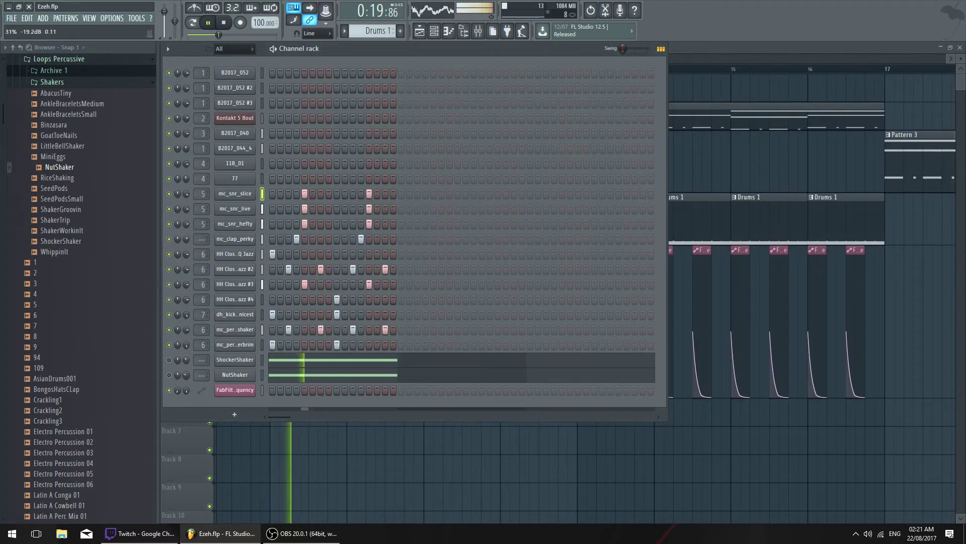
pyautogui.click(170, 375)
pyautogui.moveTo(185, 372); pyautogui.dragTo(185, 358)
pyautogui.click(170, 360)
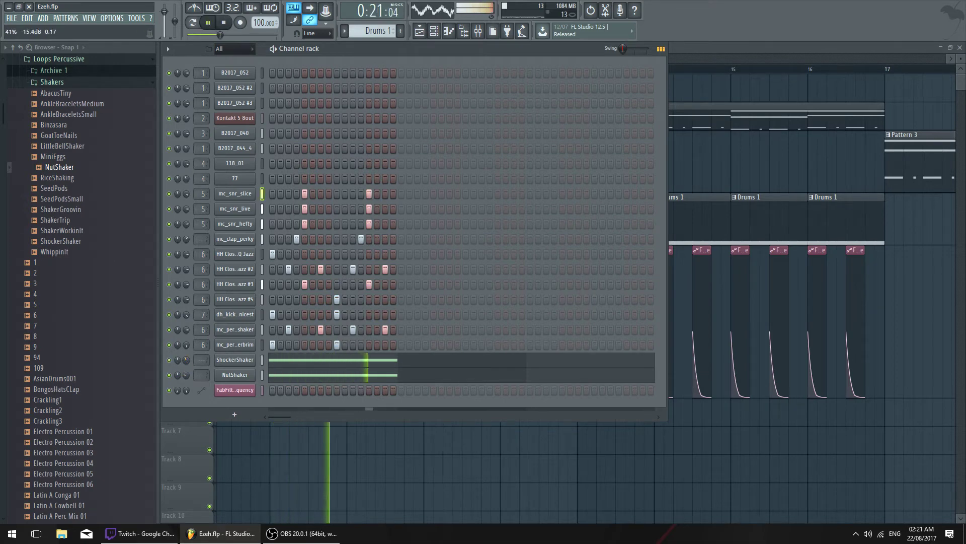
# Return to the playlist, stop playback and select the timeline and clips from bar 9 to bar 17
pyautogui.click(694, 187)
pyautogui.press('space')
pyautogui.click(271, 71)
pyautogui.moveTo(272, 72); pyautogui.dragTo(879, 82)
# Examine the sampler settings of the B2017_052, B2017_052 #2 and B2017_052 #3 channels in Pattern 1
pyautogui.press('F6')
pyautogui.click(248, 76)
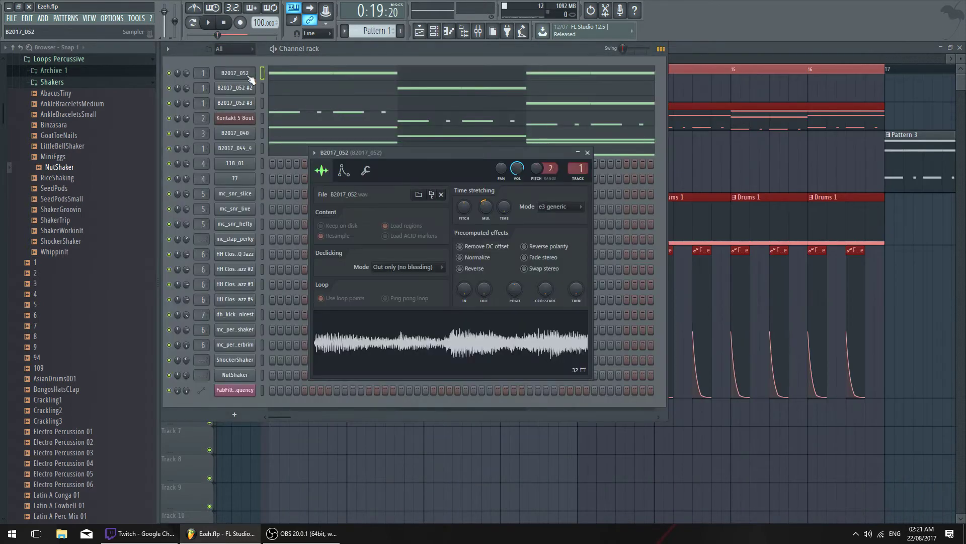
pyautogui.moveTo(497, 153); pyautogui.dragTo(517, 138)
pyautogui.click(249, 89)
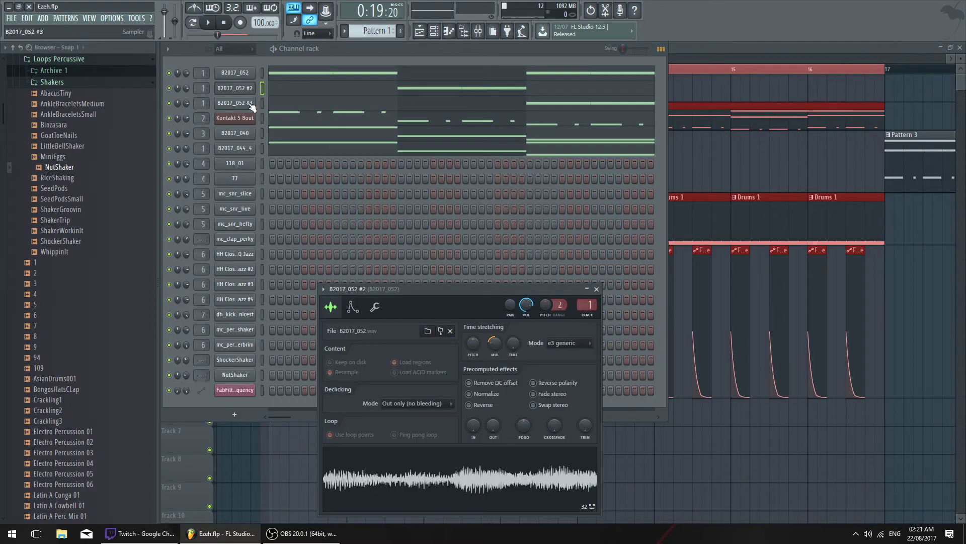
pyautogui.click(250, 104)
pyautogui.click(260, 91)
pyautogui.click(251, 77)
pyautogui.click(246, 91)
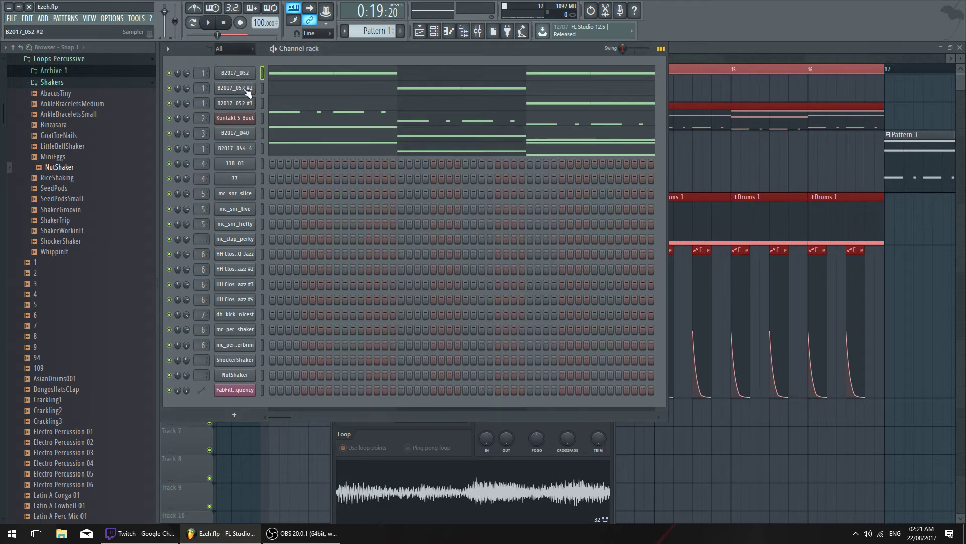
pyautogui.click(249, 91)
pyautogui.click(260, 99)
pyautogui.click(247, 104)
pyautogui.click(251, 76)
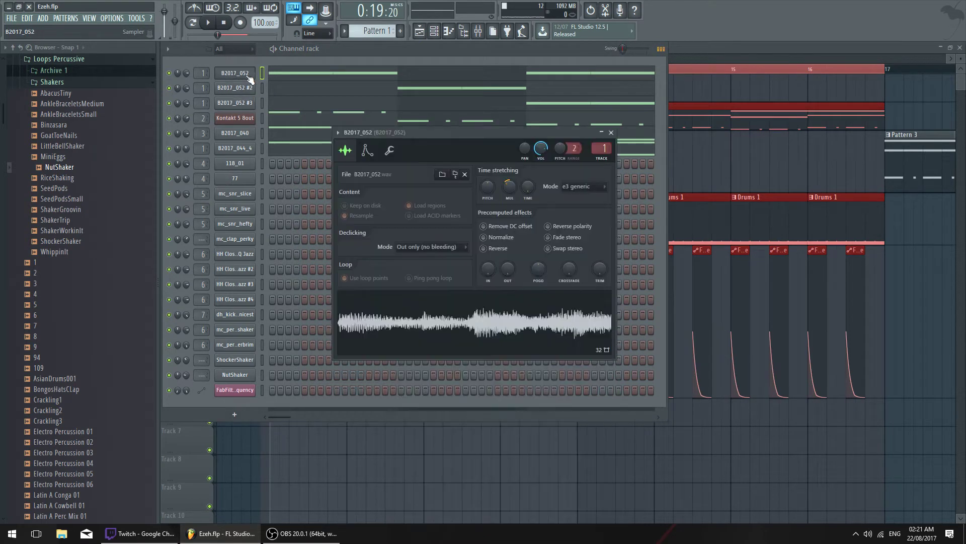
pyautogui.click(246, 91)
pyautogui.click(250, 103)
pyautogui.click(246, 89)
pyautogui.click(243, 77)
pyautogui.moveTo(467, 143); pyautogui.dragTo(447, 138)
# Move the start of the timeline selection exactly to bar 9 and play it
pyautogui.moveTo(791, 59); pyautogui.dragTo(743, 112)
pyautogui.scroll(-1, 658, 67)
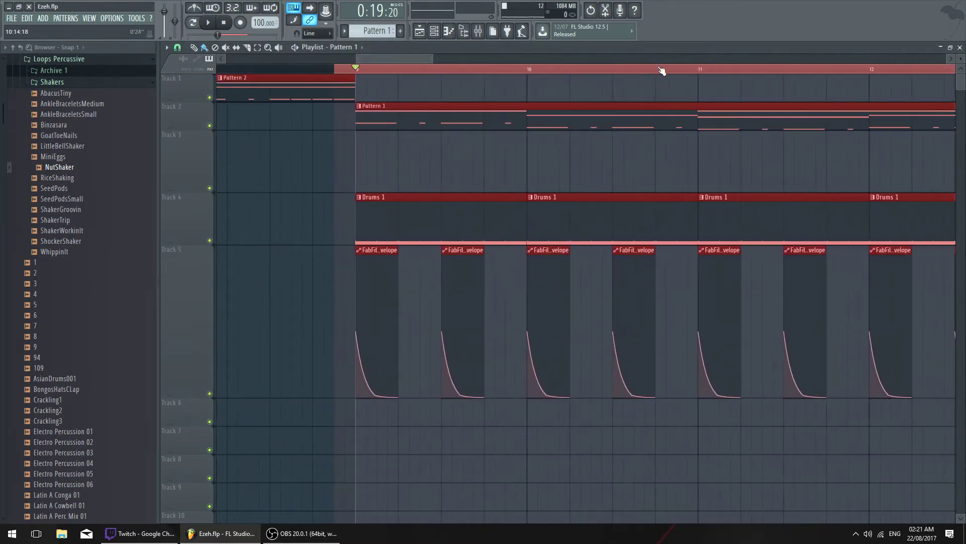
pyautogui.scroll(-3, 372, 72)
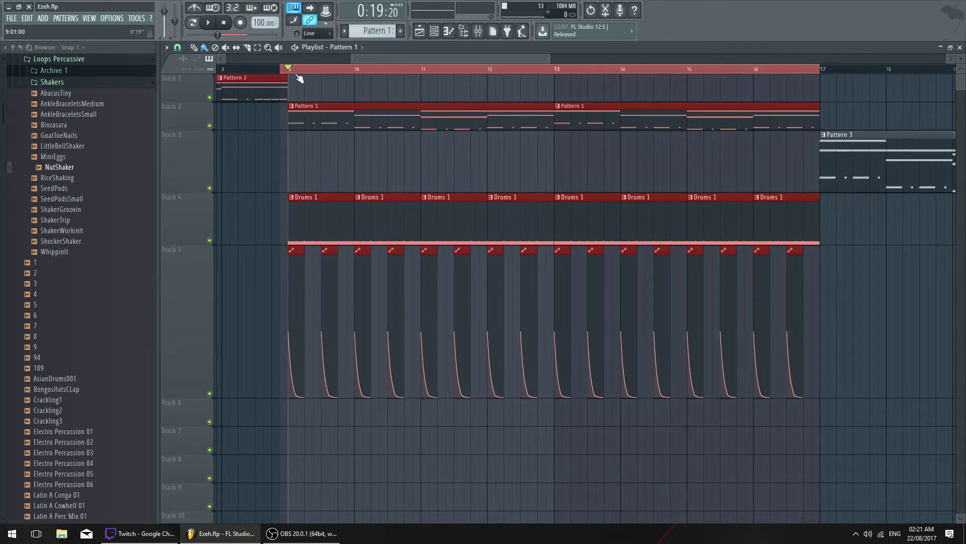
pyautogui.moveTo(287, 70)
pyautogui.mouseDown()
pyautogui.moveTo(838, 76)
pyautogui.moveTo(281, 83)
pyautogui.moveTo(294, 76)
pyautogui.mouseUp()
pyautogui.press('space')
# Close the B2017_052 sampler window and replay the selected bars in the playlist
pyautogui.press('F5')
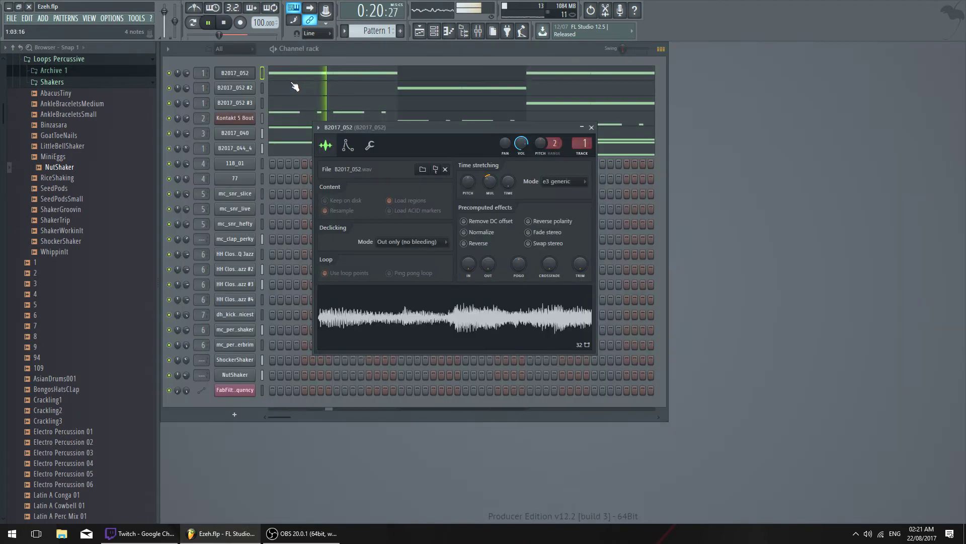
pyautogui.press('space')
pyautogui.click(592, 128)
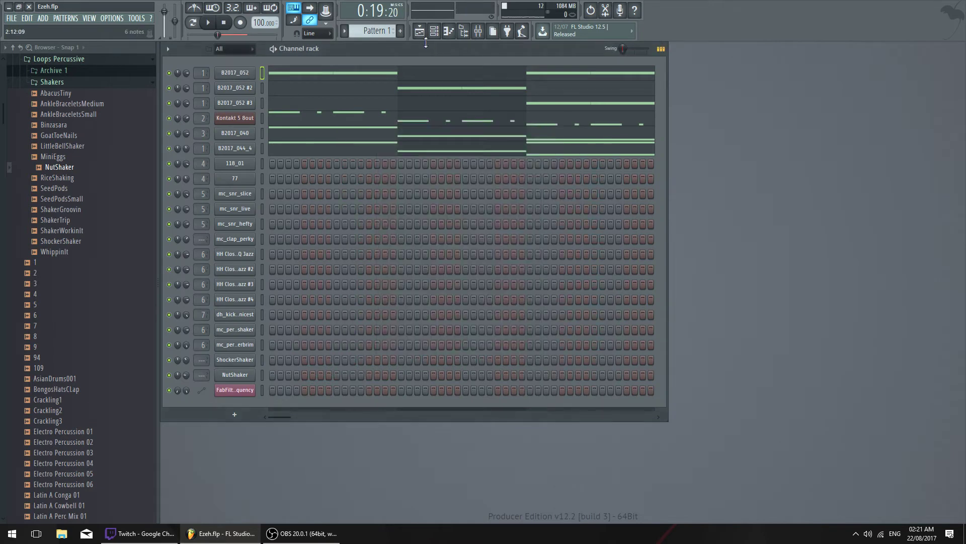
pyautogui.click(420, 36)
pyautogui.press('space')
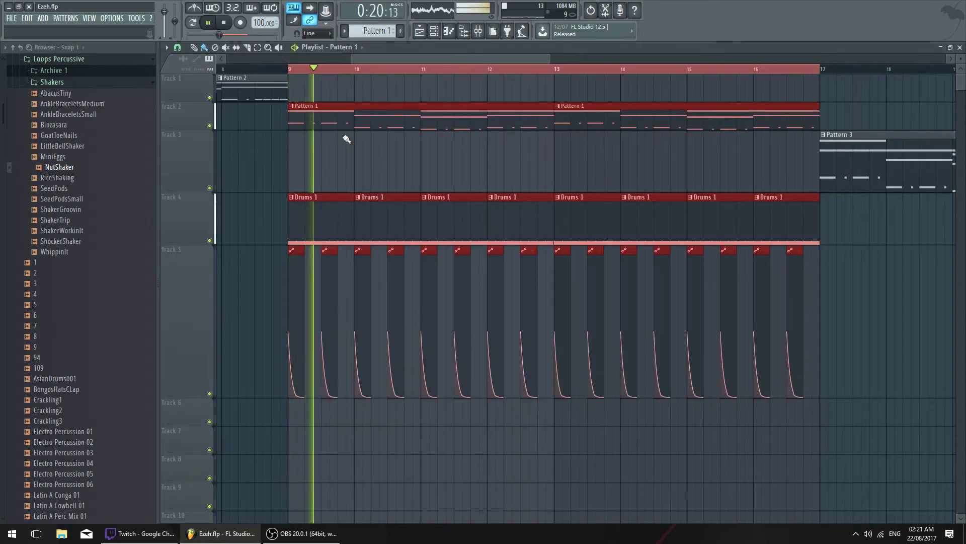
# Stop playback, inspect the B2017_040 and B2017_044_4 sampler channels in the channel rack, then close the sampler window
pyautogui.press('space')
pyautogui.press('F6')
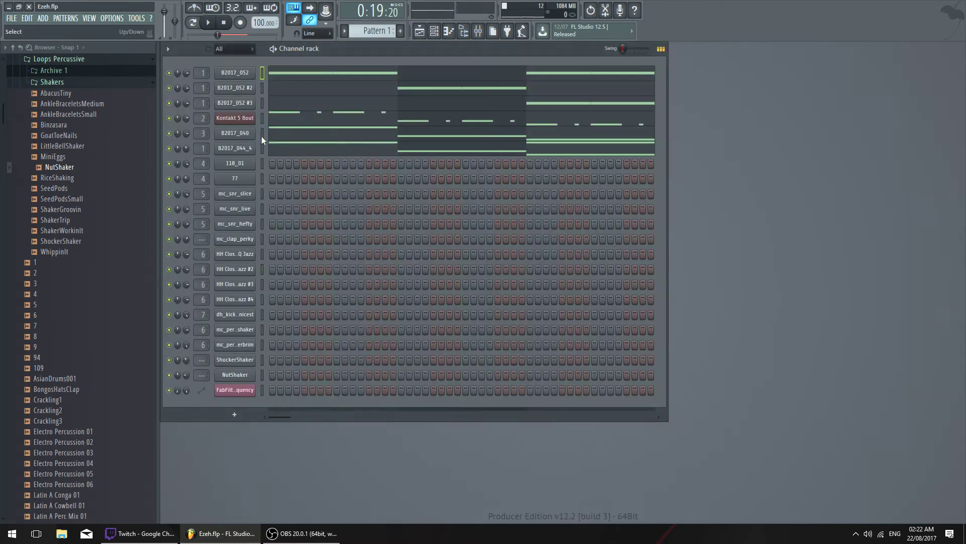
pyautogui.click(250, 144)
pyautogui.click(243, 136)
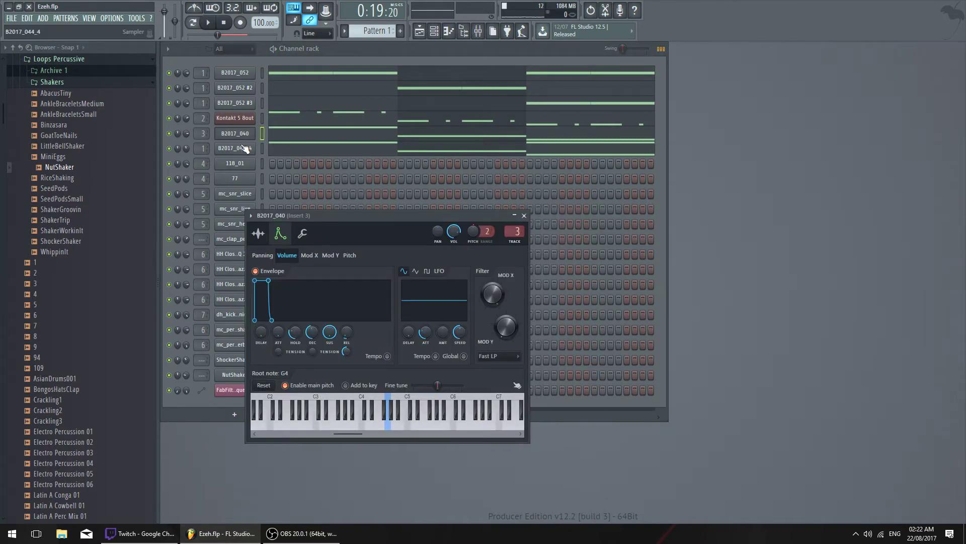
pyautogui.click(247, 149)
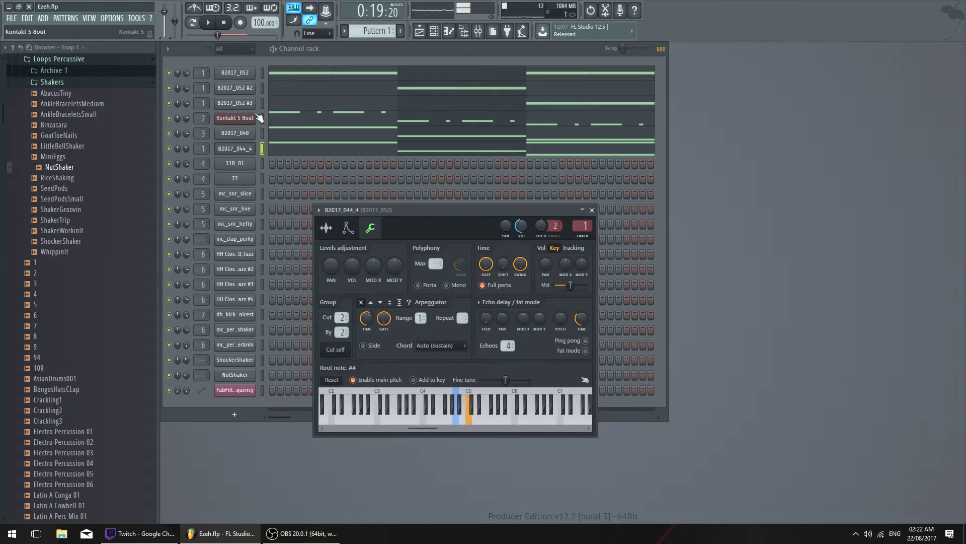
pyautogui.click(252, 74)
pyautogui.click(247, 88)
pyautogui.click(249, 133)
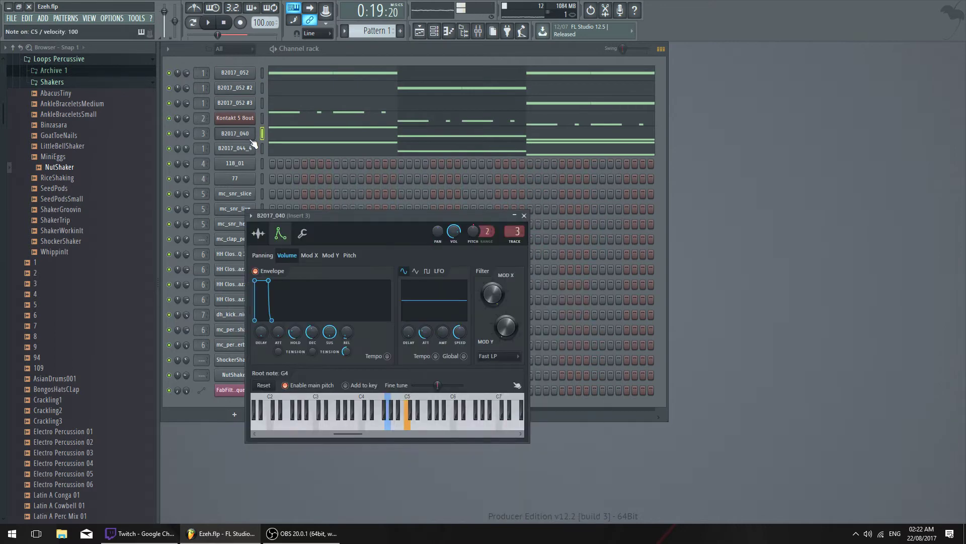
pyautogui.click(525, 216)
# Rename the third mixer track as Strings and close the mixer
pyautogui.click(478, 31)
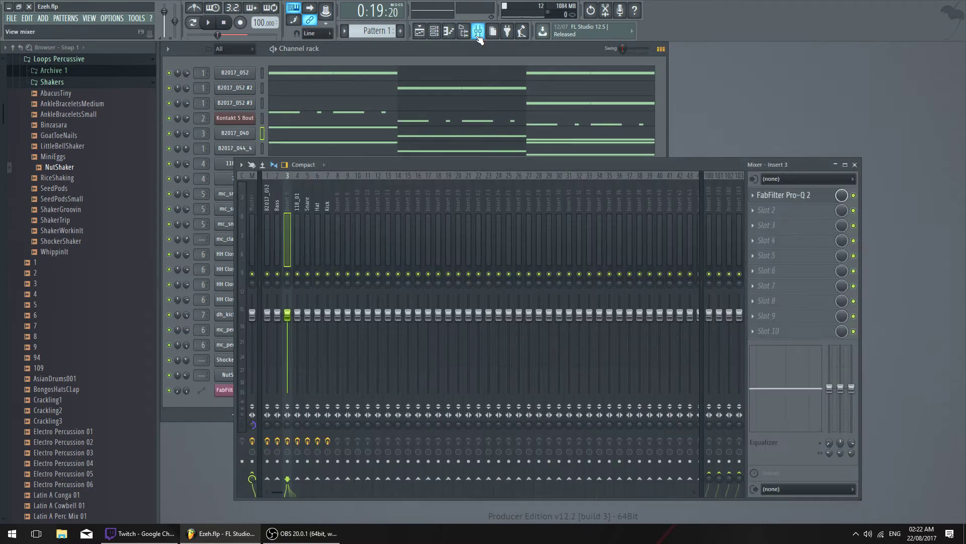
pyautogui.rightClick(288, 190)
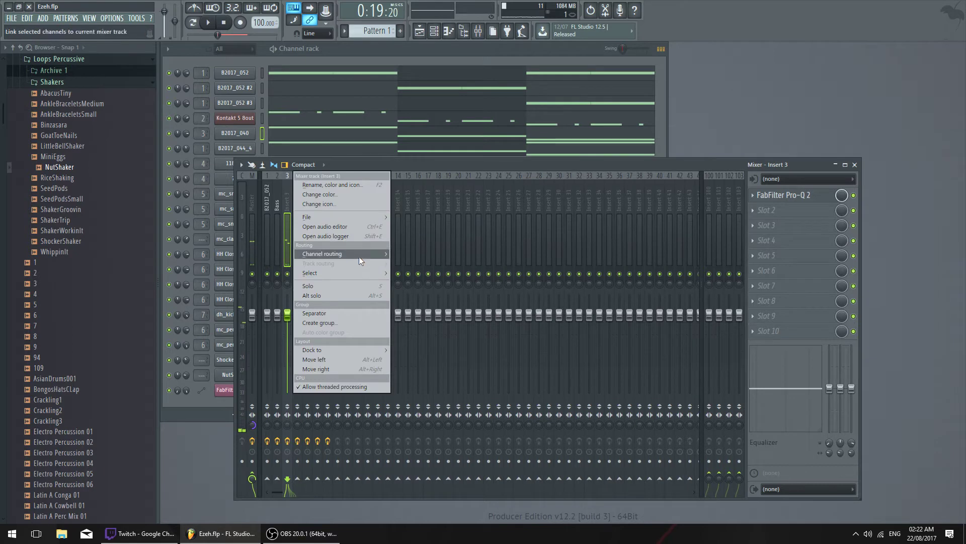
pyautogui.click(366, 190)
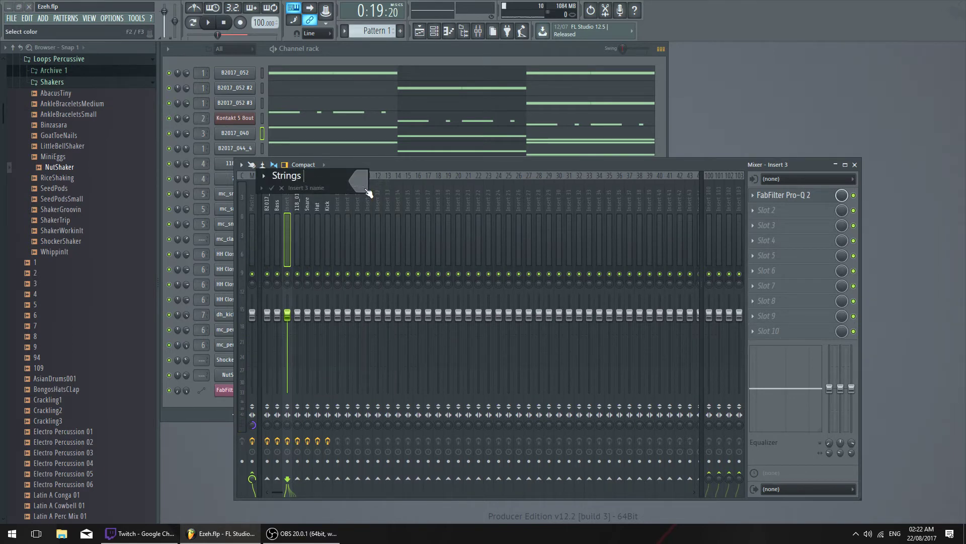
pyautogui.press('Return')
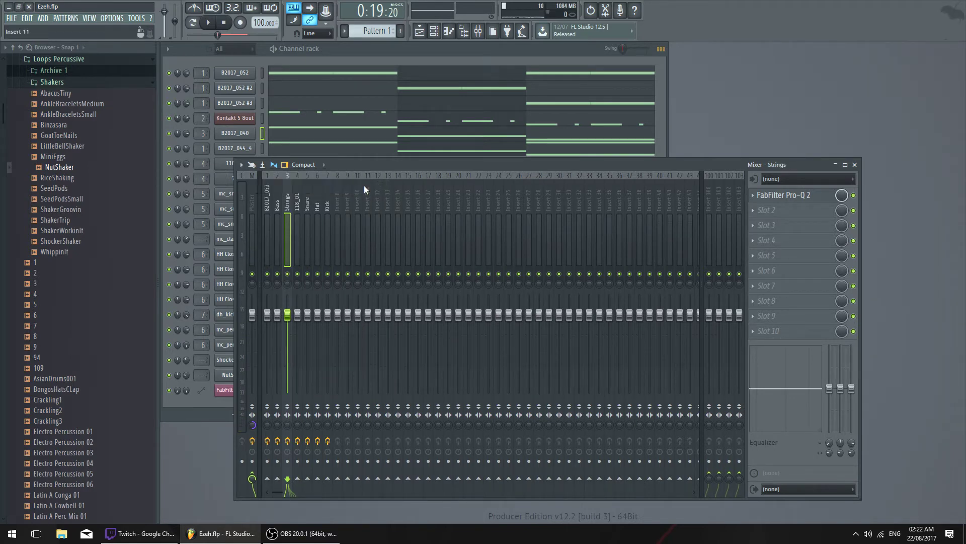
pyautogui.click(856, 165)
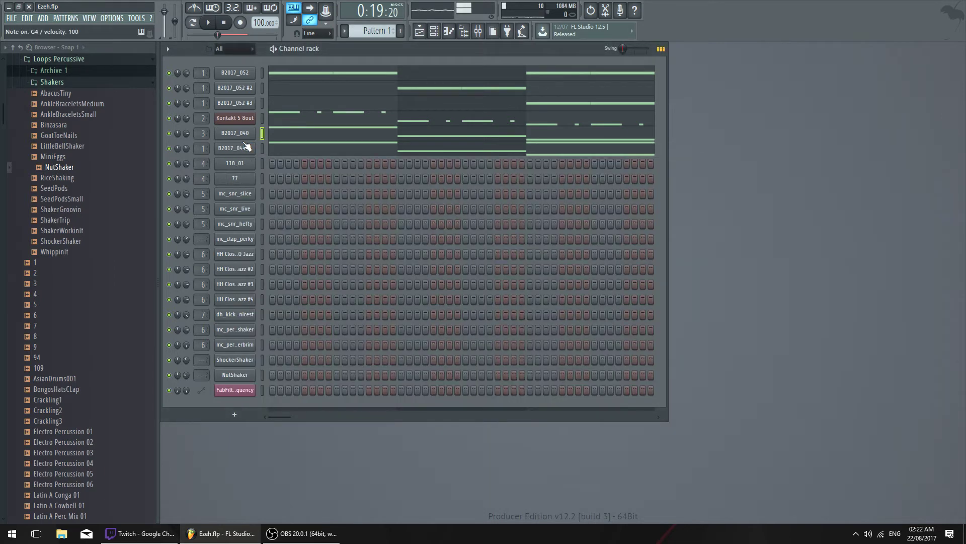
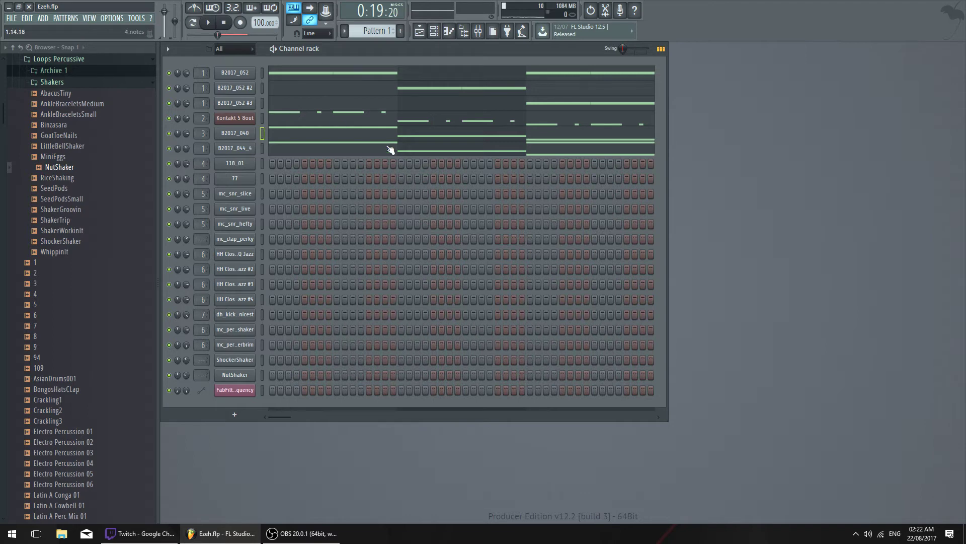
# Check the volume envelope settings of the B2017_044_4 and B2017_040 samplers and reopen the mixer
pyautogui.click(247, 148)
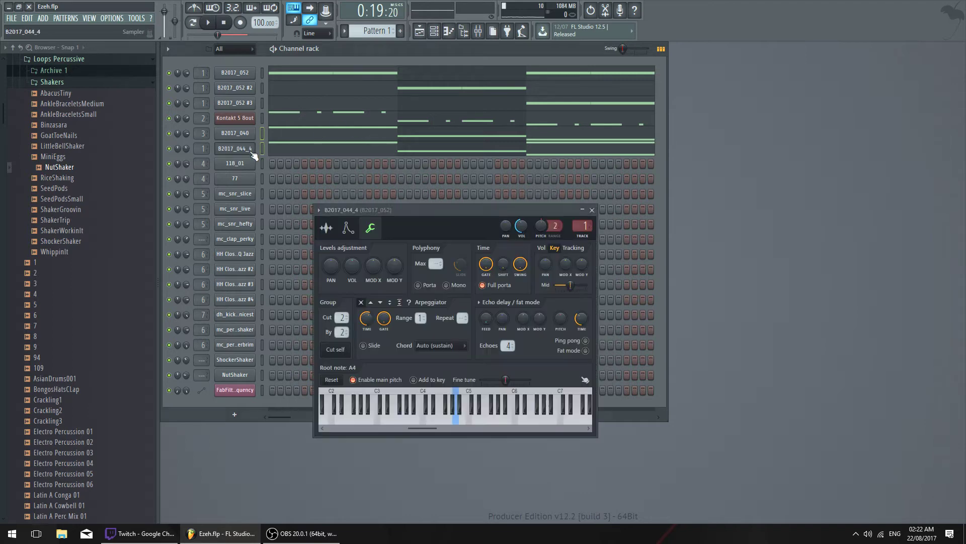
pyautogui.click(333, 229)
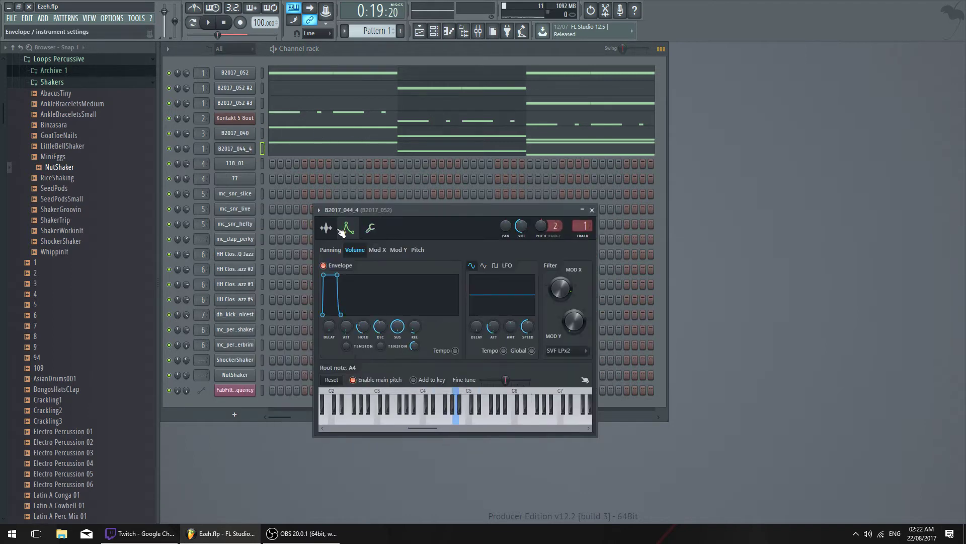
pyautogui.click(592, 210)
pyautogui.click(249, 133)
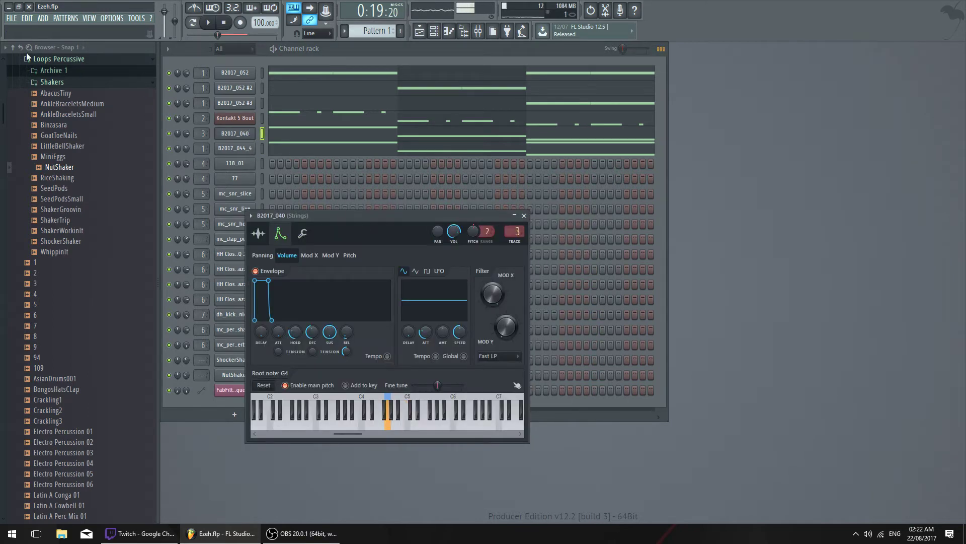
pyautogui.click(478, 31)
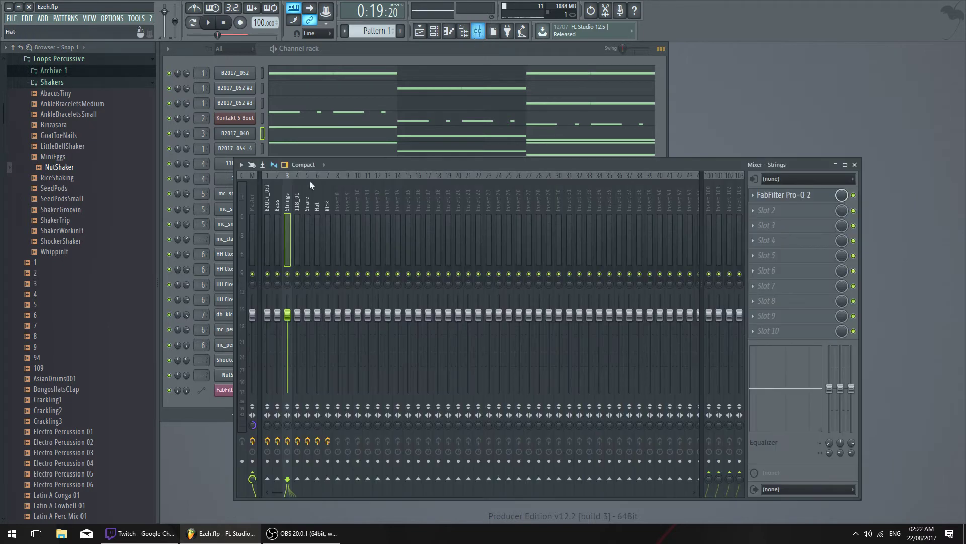
# Select a short range at the start of bar 9, play it, and reduce the height of Track 5 in the playlist
pyautogui.click(425, 34)
pyautogui.moveTo(307, 71); pyautogui.dragTo(291, 73)
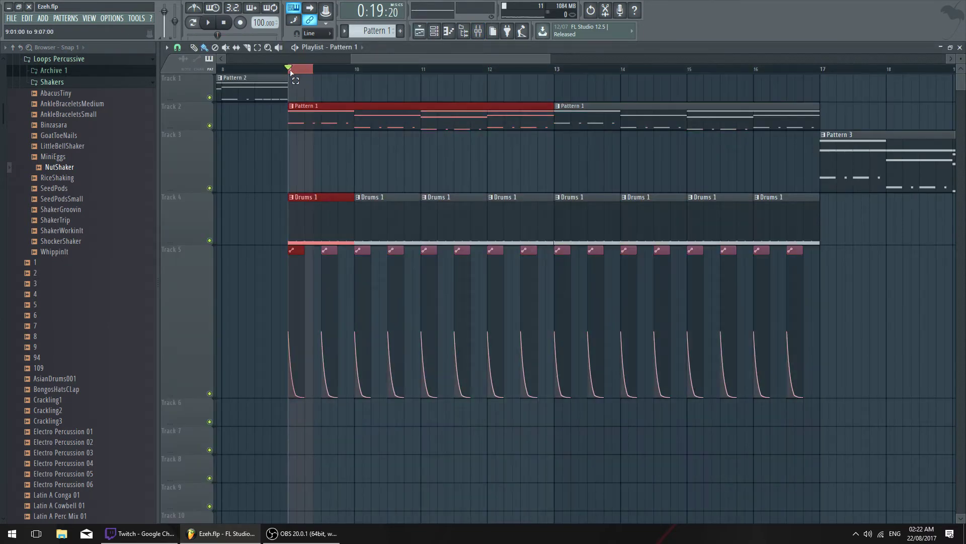
pyautogui.press('space')
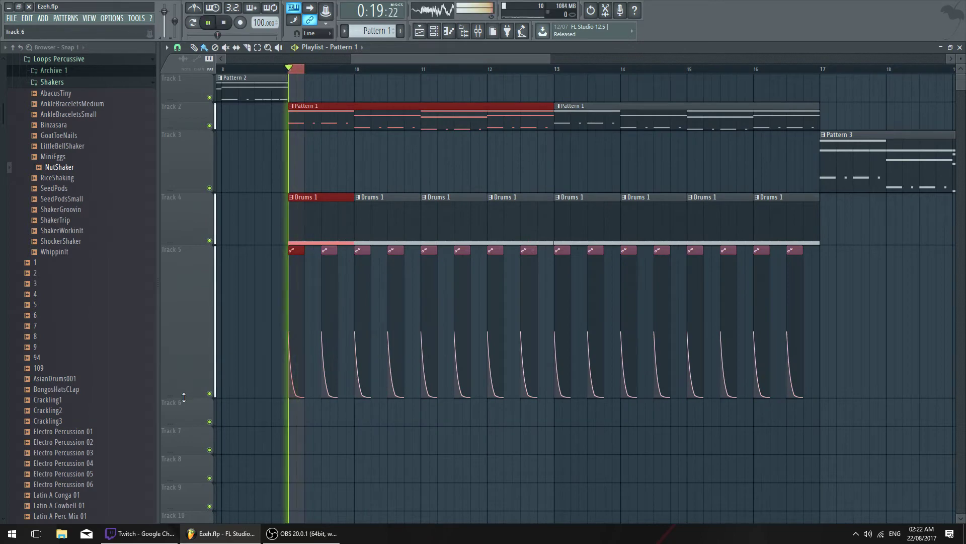
pyautogui.moveTo(186, 394); pyautogui.dragTo(177, 289)
pyautogui.click(420, 31)
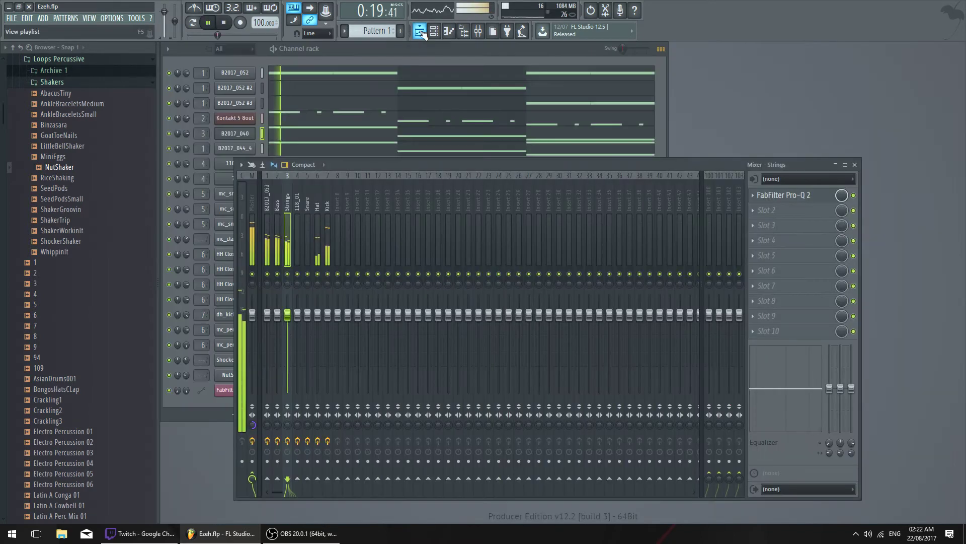
# Stop playback, create an automation clip for the Strings volume, move it to Track 7 at bar 9 and enlarge that track
pyautogui.press('space')
pyautogui.rightClick(288, 315)
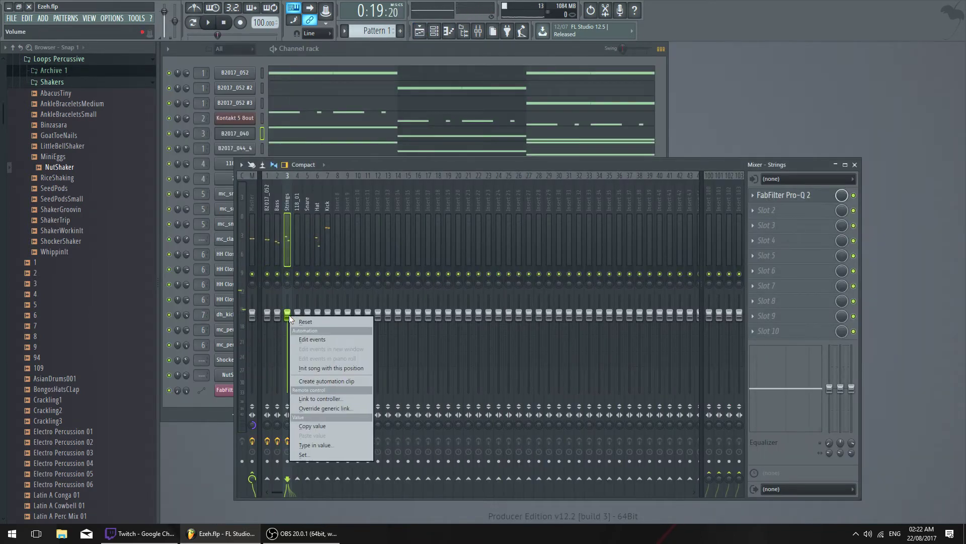
pyautogui.click(350, 381)
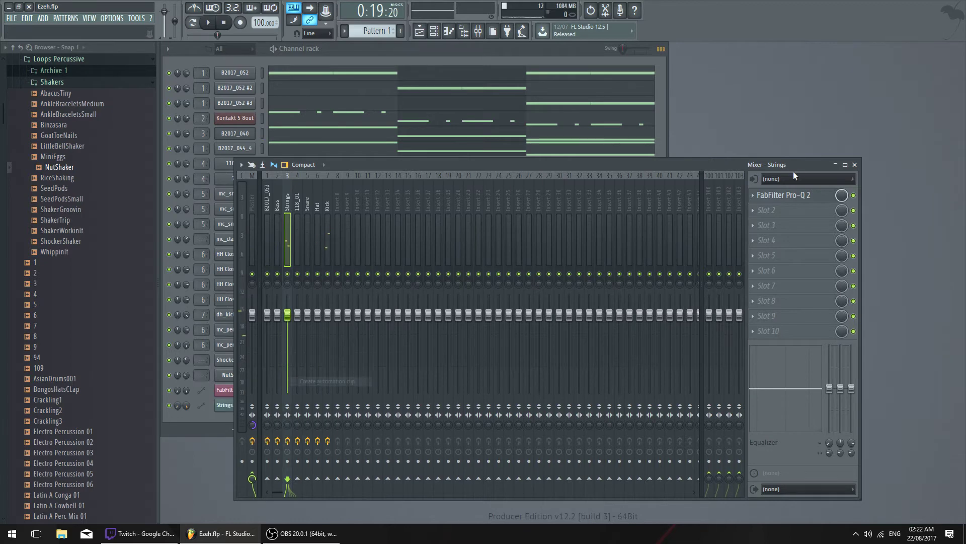
pyautogui.click(855, 165)
pyautogui.click(420, 32)
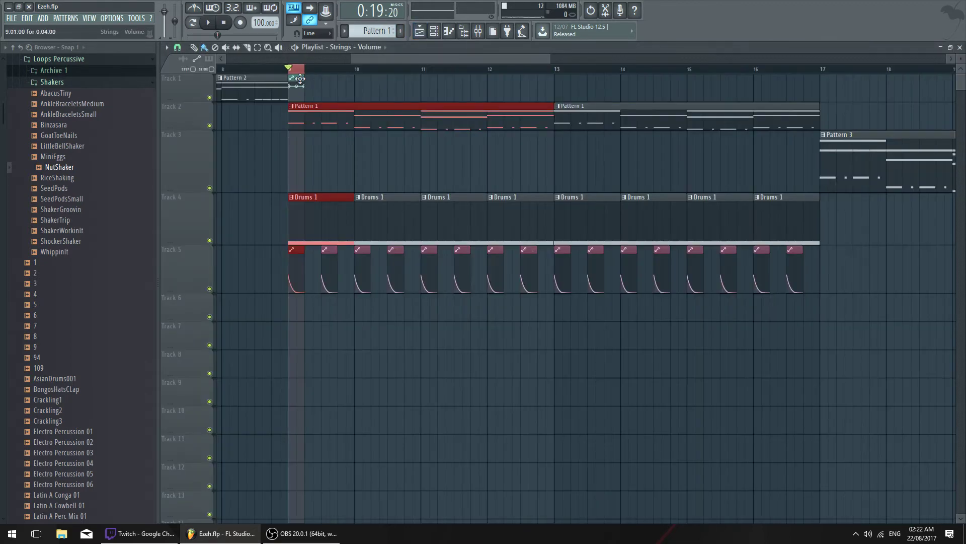
pyautogui.moveTo(300, 78); pyautogui.dragTo(291, 339)
pyautogui.moveTo(180, 348); pyautogui.dragTo(172, 409)
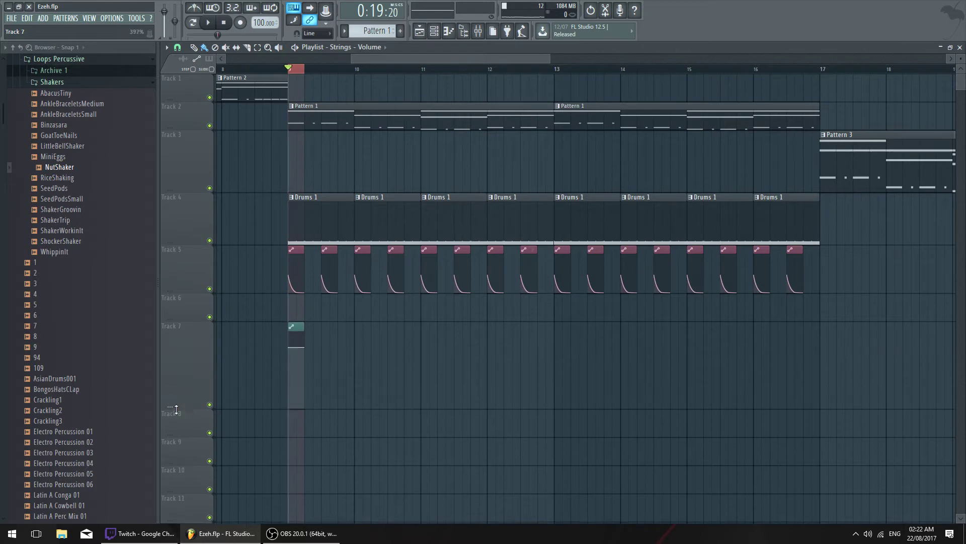
# Shape the Strings volume envelope as a curved rise from zero to a level of 80%, held to the clip's end
pyautogui.scroll(5, 302, 332)
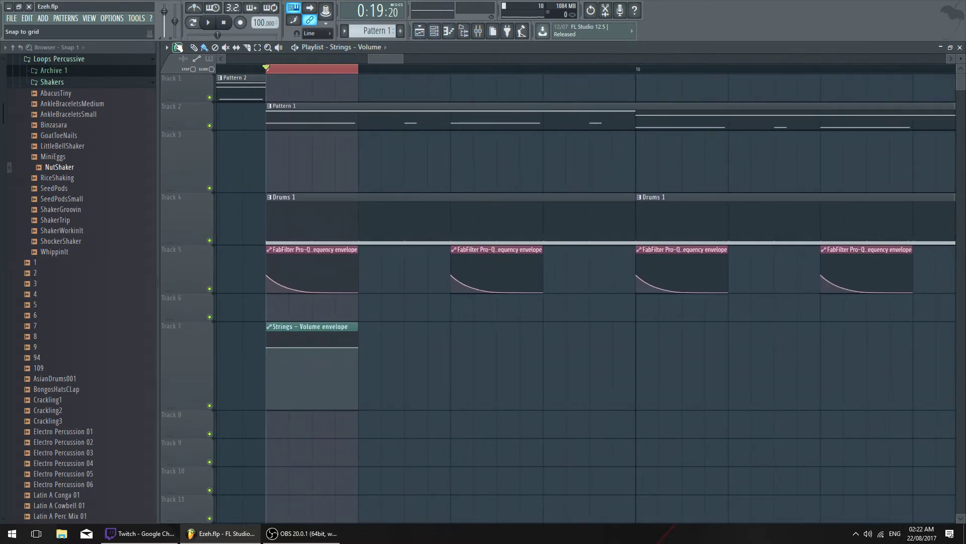
pyautogui.moveTo(301, 348); pyautogui.dragTo(302, 347)
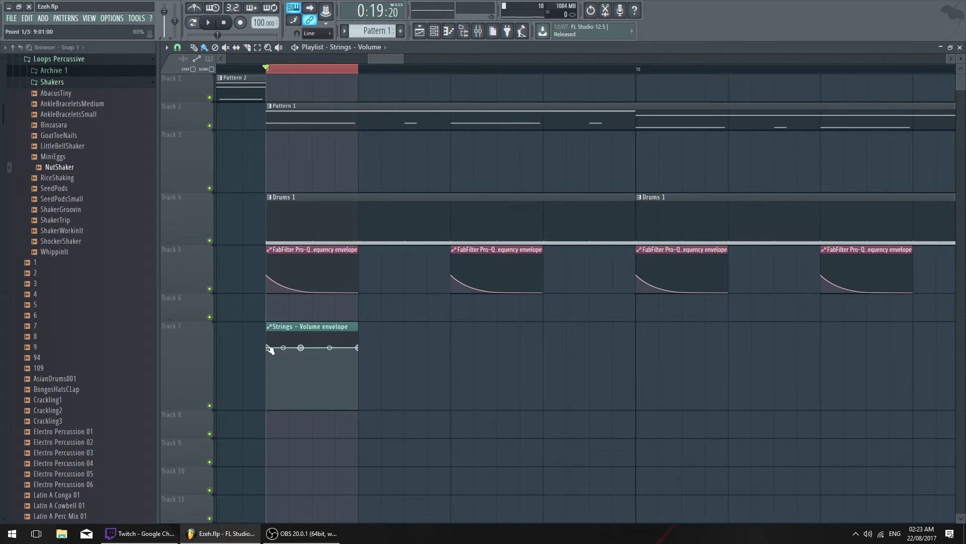
pyautogui.moveTo(266, 383); pyautogui.dragTo(266, 408)
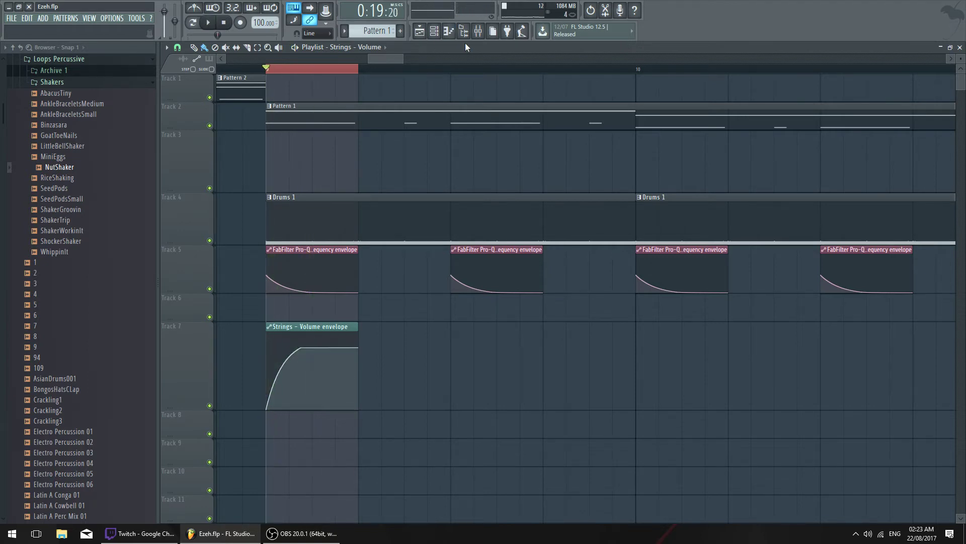
# Play the selected range with the mixer open to check the Strings volume automation, then stop playback
pyautogui.press('F9')
pyautogui.press('space')
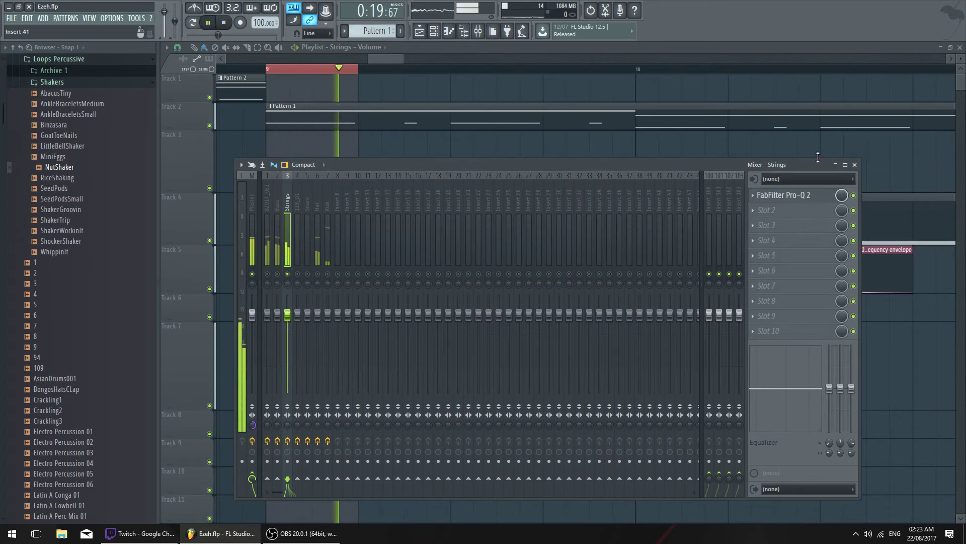
pyautogui.press('F9')
pyautogui.scroll(-3, 370, 69)
pyautogui.press('space')
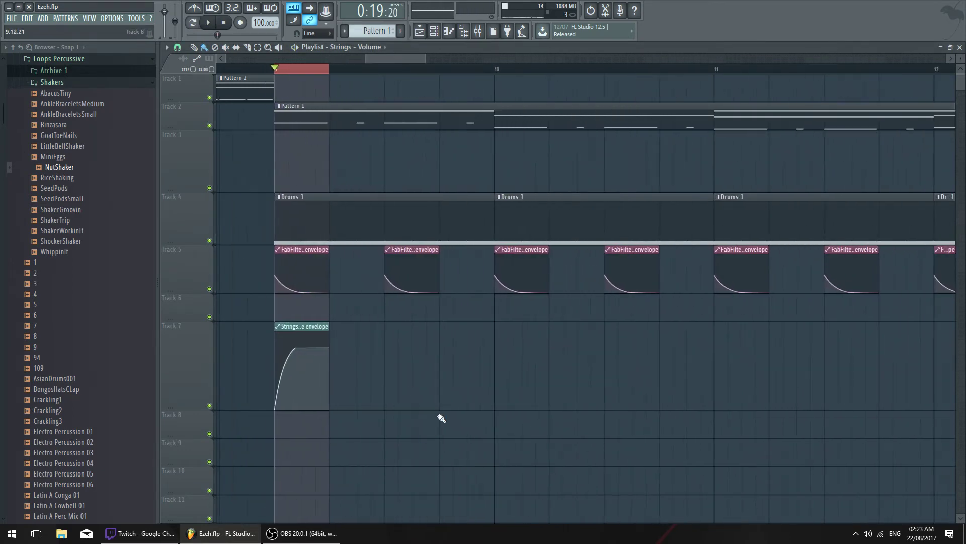
# Duplicate the Strings volume envelope on Track 7 to fill bar 9 with four clips and select bar 9 on the timeline
pyautogui.keyDown('shift'); pyautogui.moveTo(307, 326); pyautogui.dragTo(356, 328); pyautogui.keyUp('shift')
pyautogui.moveTo(442, 323)
pyautogui.keyDown('ctrl'); pyautogui.mouseDown()
pyautogui.moveTo(309, 326)
pyautogui.moveTo(426, 322)
pyautogui.moveTo(414, 319)
pyautogui.mouseUp(); pyautogui.keyUp('ctrl')
pyautogui.keyDown('ctrl'); pyautogui.moveTo(276, 73); pyautogui.dragTo(506, 82); pyautogui.keyUp('ctrl')
pyautogui.keyDown('ctrl'); pyautogui.moveTo(494, 71); pyautogui.dragTo(285, 93); pyautogui.keyUp('ctrl')
# Play bar 9 and move the Strings envelope's middle point slightly later to lengthen the rise
pyautogui.press('space')
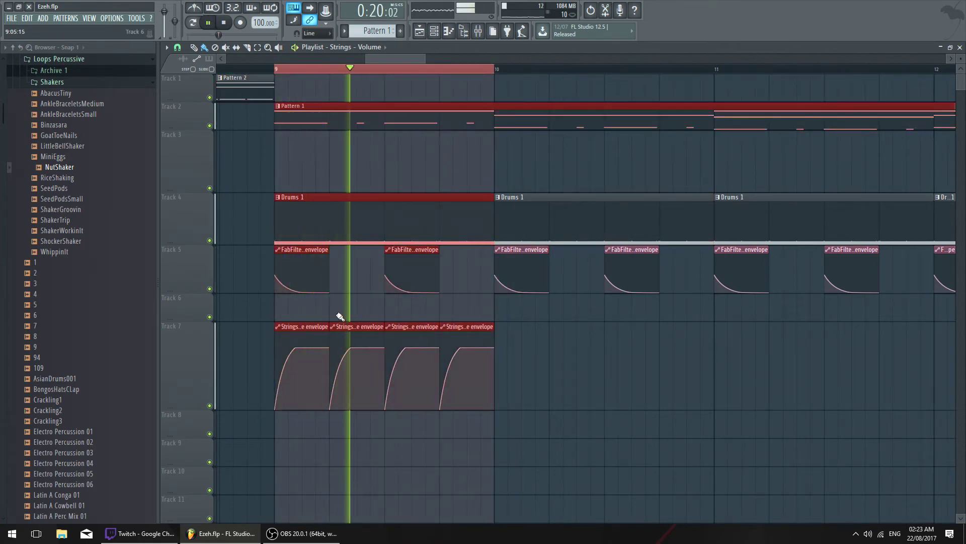
pyautogui.moveTo(295, 347); pyautogui.dragTo(305, 347)
pyautogui.moveTo(424, 56); pyautogui.dragTo(467, 58)
# Stop playback and copy the bar 9 Strings volume envelopes across bars 10 to 12 on Track 7
pyautogui.keyDown('ctrl'); pyautogui.moveTo(489, 352); pyautogui.dragTo(276, 377); pyautogui.keyUp('ctrl')
pyautogui.press('space')
pyautogui.moveTo(273, 331); pyautogui.dragTo(401, 332)
pyautogui.moveTo(279, 323); pyautogui.dragTo(534, 351)
pyautogui.scroll(5, 458, 59)
pyautogui.scroll(-6, 457, 61)
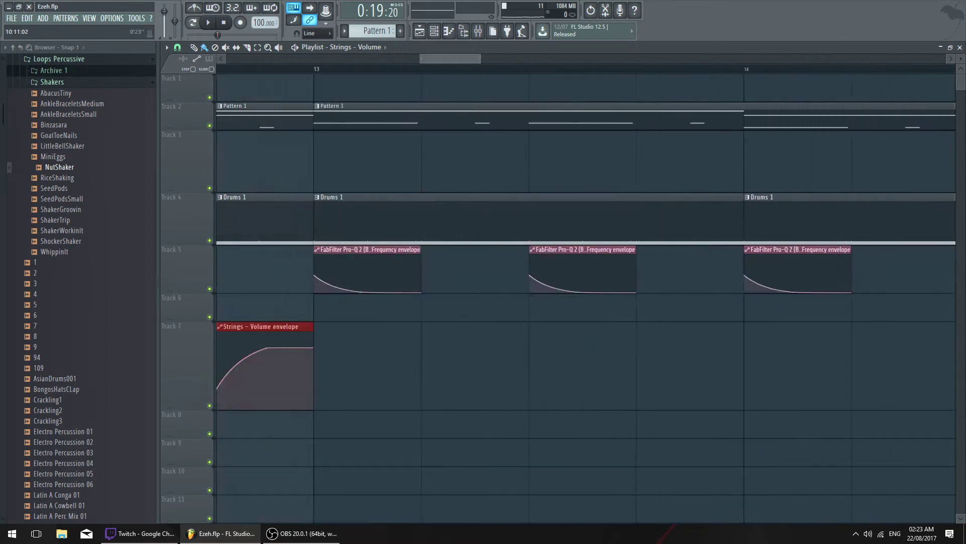
# Clear the timeline selection, play the arrangement and watch the Strings fader move in the mixer
pyautogui.keyDown('ctrl'); pyautogui.click(431, 69); pyautogui.keyUp('ctrl')
pyautogui.press('space')
pyautogui.press('F5')
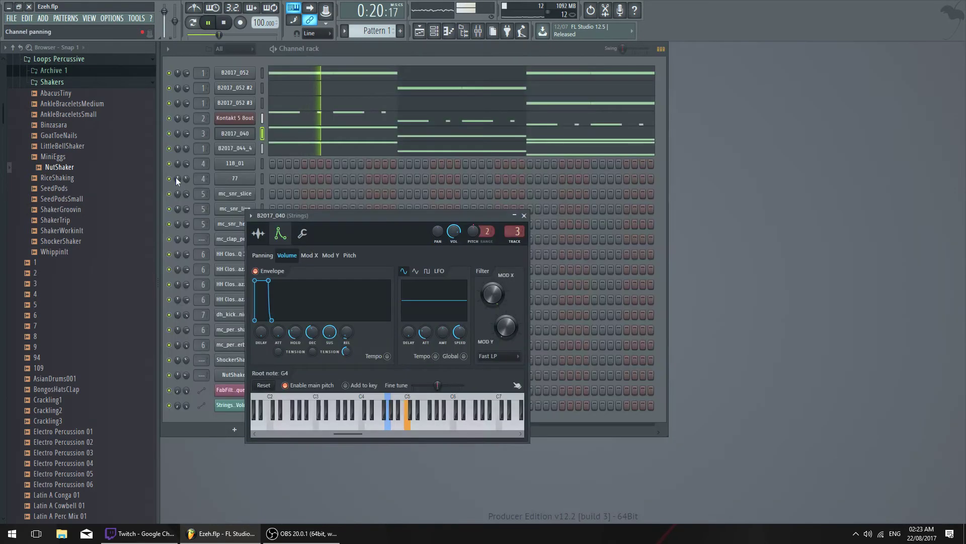
pyautogui.click(478, 31)
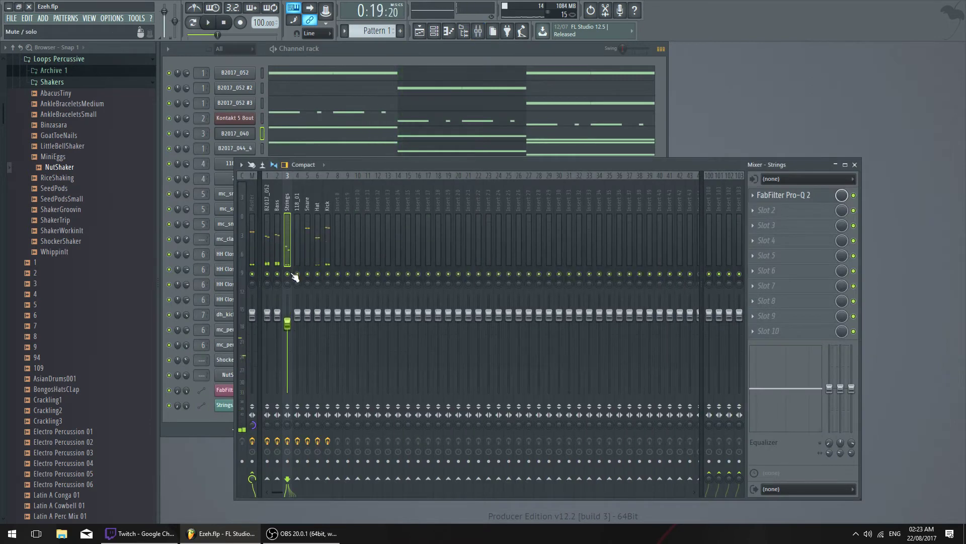
pyautogui.click(855, 165)
pyautogui.click(478, 31)
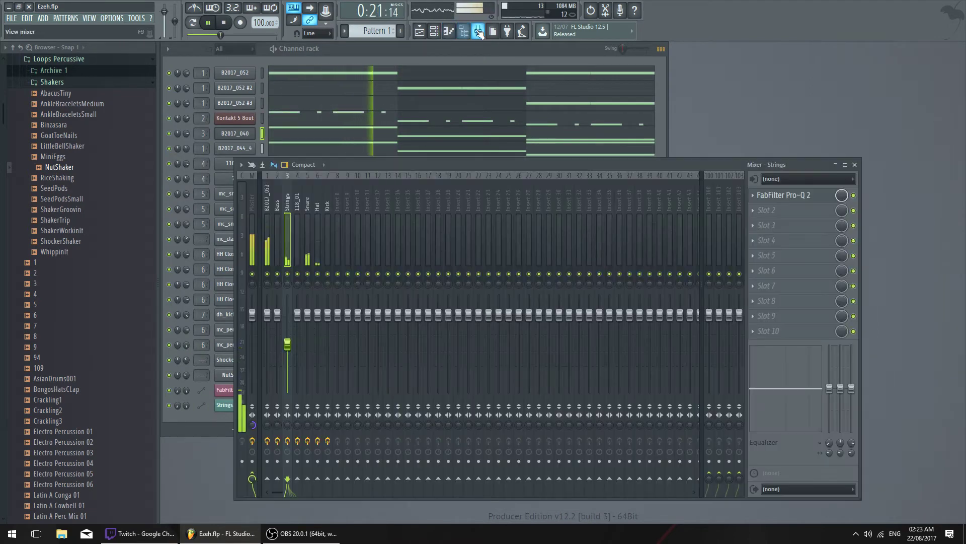
pyautogui.click(478, 31)
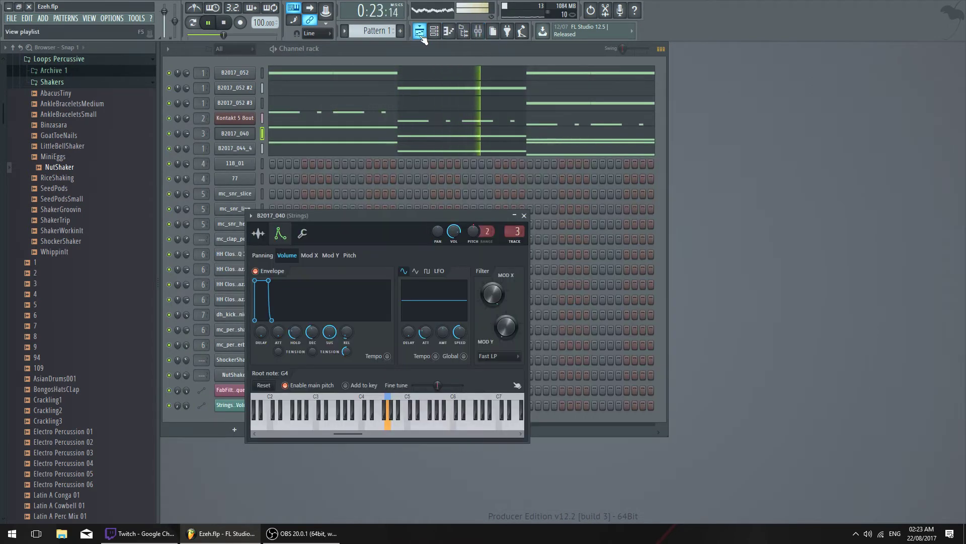
# Copy the Strings volume envelopes across bars 13 to 16 on Track 7 and stop playback
pyautogui.press('F5')
pyautogui.moveTo(472, 60); pyautogui.dragTo(492, 75)
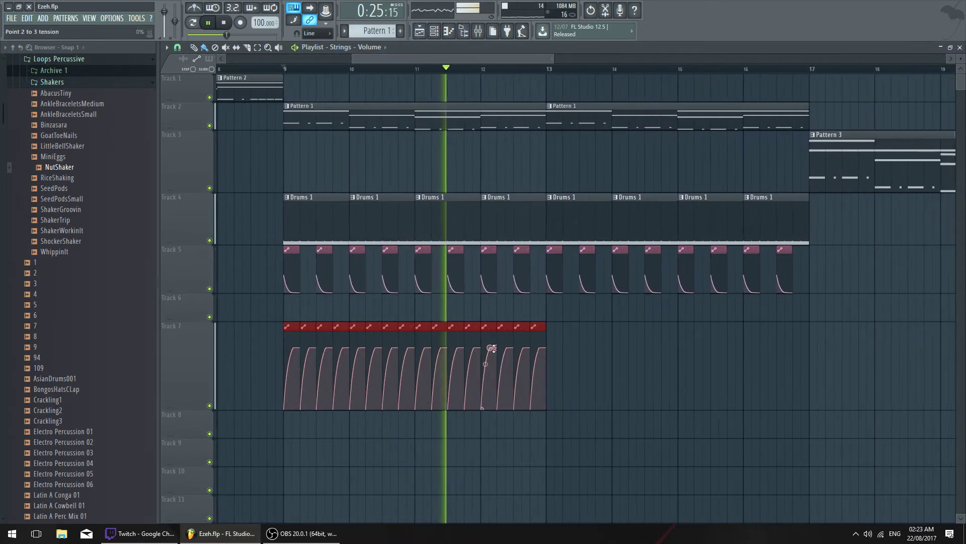
pyautogui.moveTo(375, 327)
pyautogui.keyDown('shift'); pyautogui.mouseDown()
pyautogui.moveTo(760, 349)
pyautogui.moveTo(636, 336)
pyautogui.mouseUp(); pyautogui.keyUp('shift')
pyautogui.hotkey('ctrl', 'd')
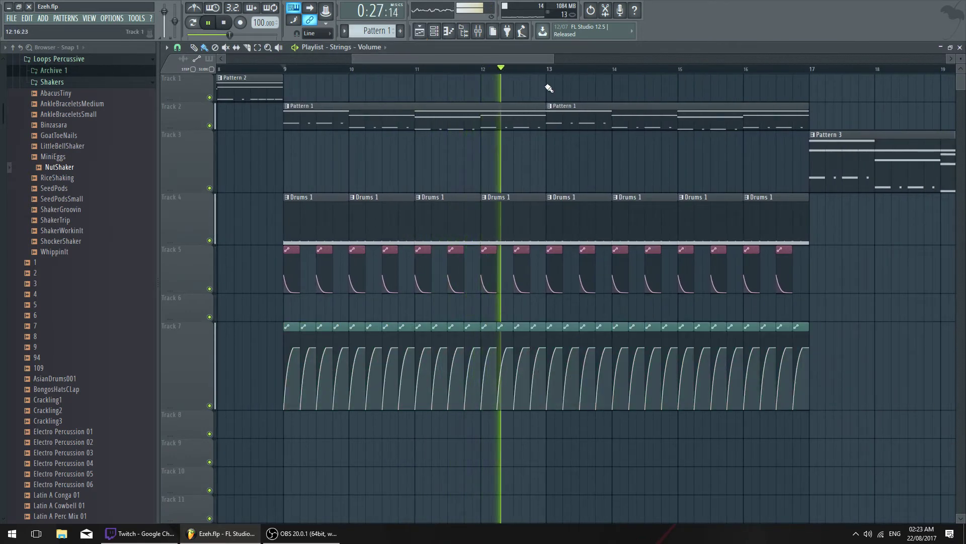
pyautogui.press('space')
pyautogui.moveTo(423, 59); pyautogui.dragTo(423, 43)
pyautogui.scroll(2, 421, 367)
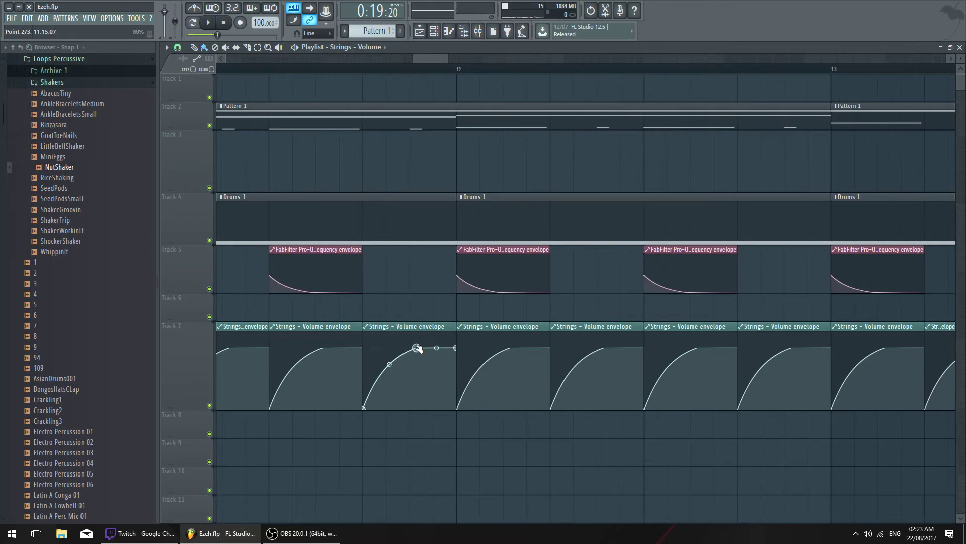
# Raise the plateau of the Strings volume envelope slightly and play the arrangement to hear it across bars 12 to 14
pyautogui.moveTo(418, 348); pyautogui.dragTo(456, 340)
pyautogui.press('space')
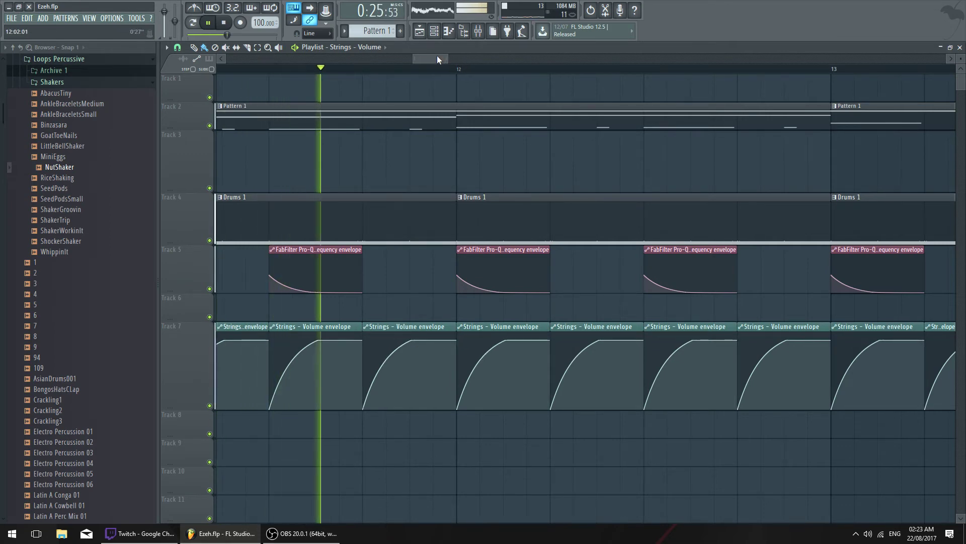
pyautogui.moveTo(437, 58); pyautogui.dragTo(465, 58)
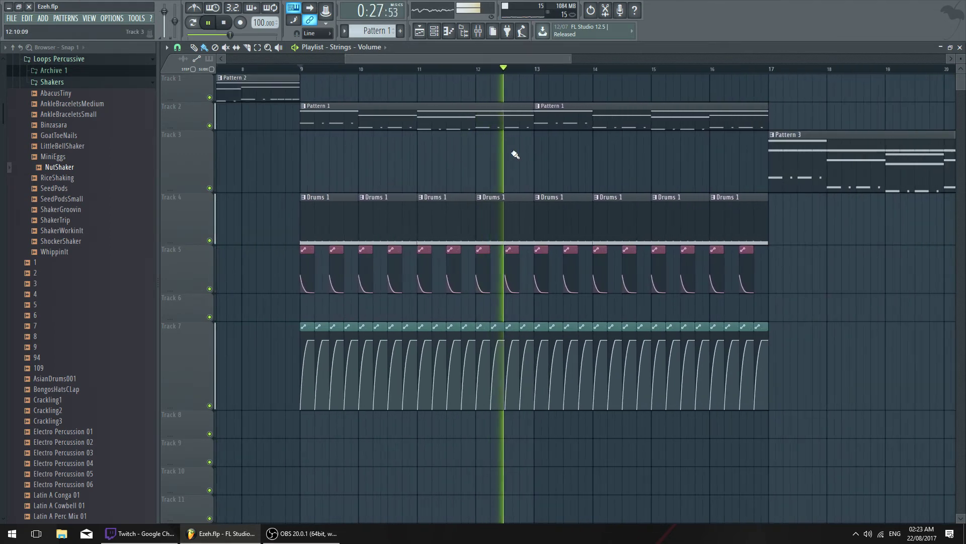
pyautogui.moveTo(523, 60); pyautogui.dragTo(606, 59)
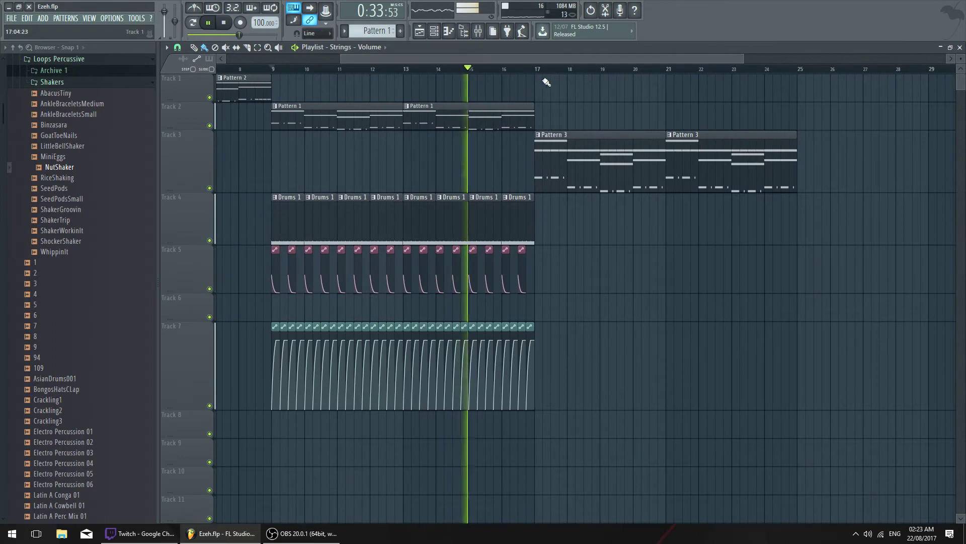
# Save the project and stop playback
pyautogui.moveTo(505, 59); pyautogui.dragTo(505, 59)
pyautogui.scroll(4, 462, 51)
pyautogui.hotkey('ctrl', 's')
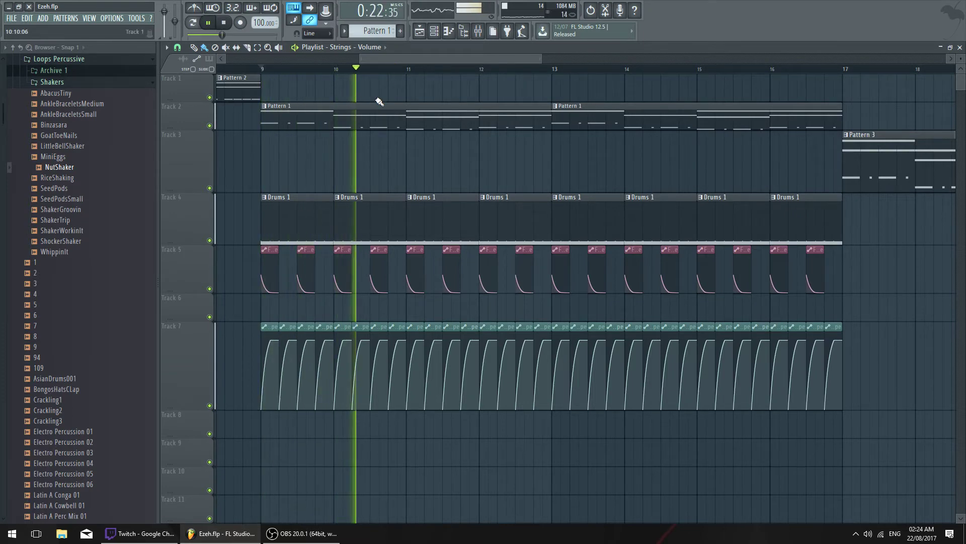
pyautogui.press('space')
# Open the channel rack and examine the settings and mixer routing of the three B2017_052 sampler channels
pyautogui.press('F6')
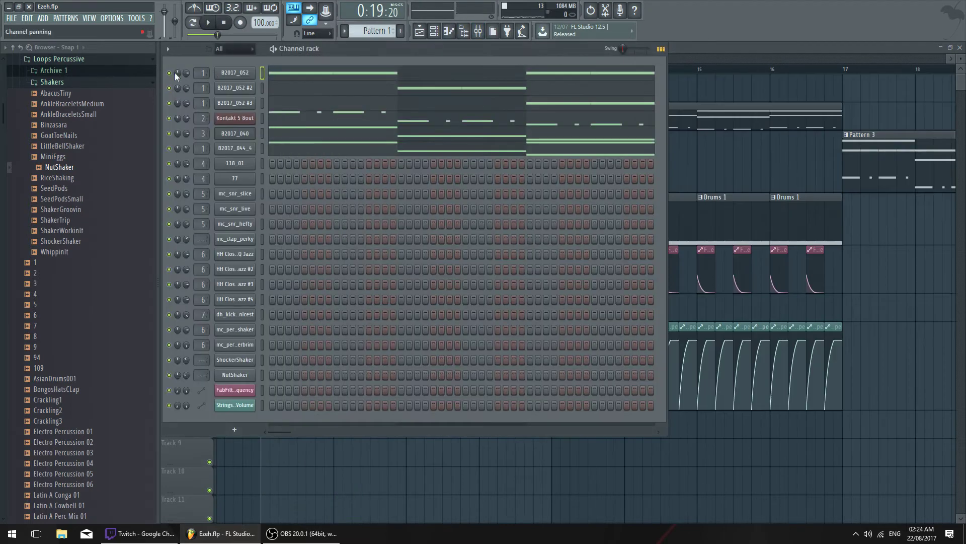
pyautogui.click(237, 73)
pyautogui.click(238, 89)
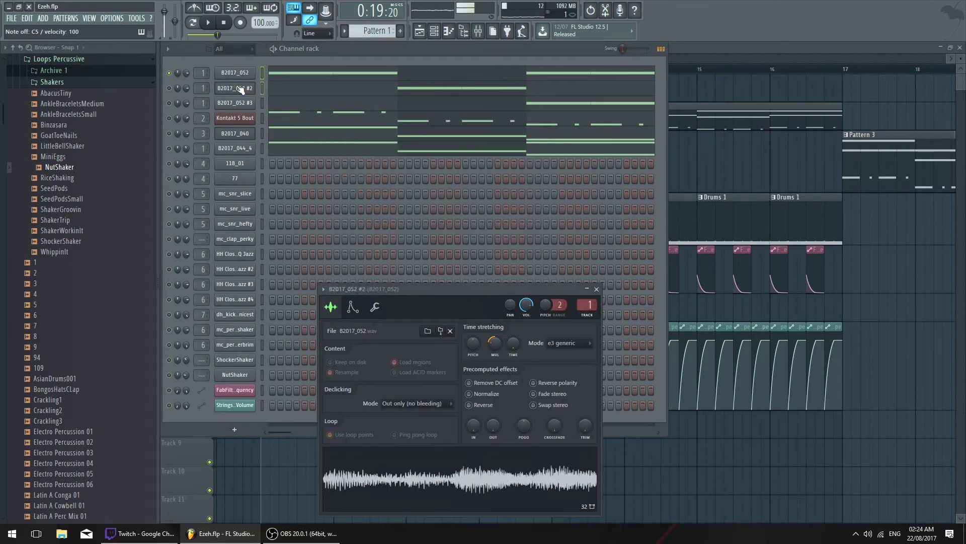
pyautogui.click(239, 104)
pyautogui.click(237, 90)
pyautogui.click(244, 72)
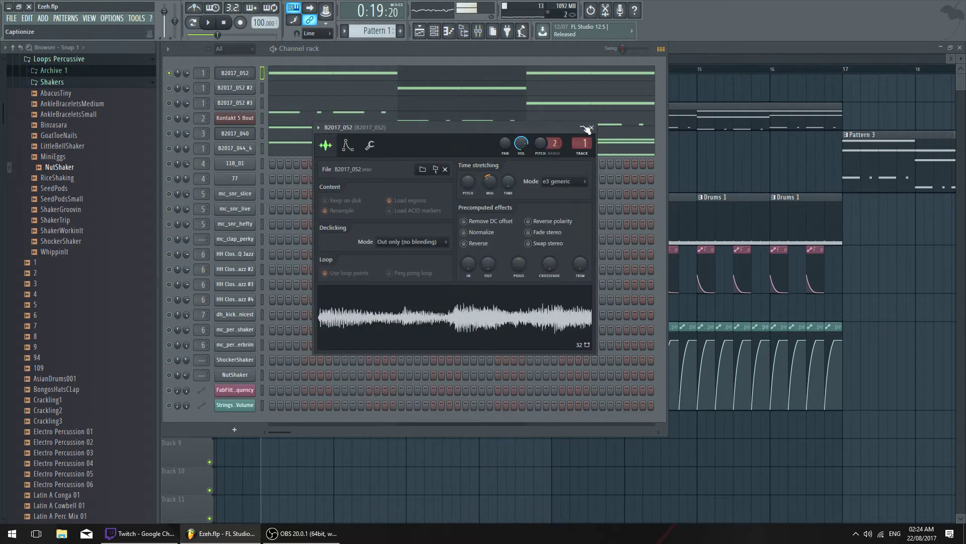
pyautogui.click(591, 129)
# Select the first beat of bar 9 on the timeline and create a volume automation clip for the B2017_052 mixer track
pyautogui.click(478, 31)
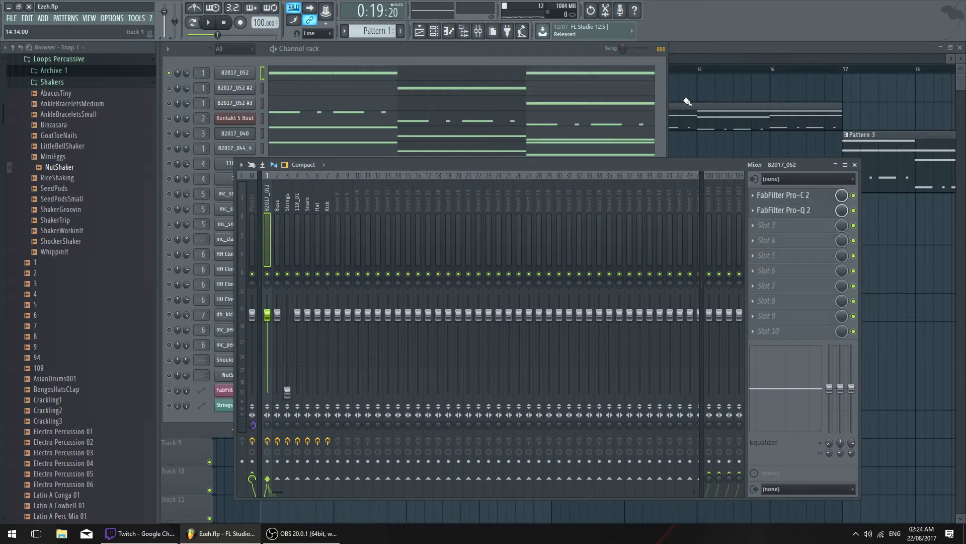
pyautogui.click(692, 49)
pyautogui.scroll(6, 445, 181)
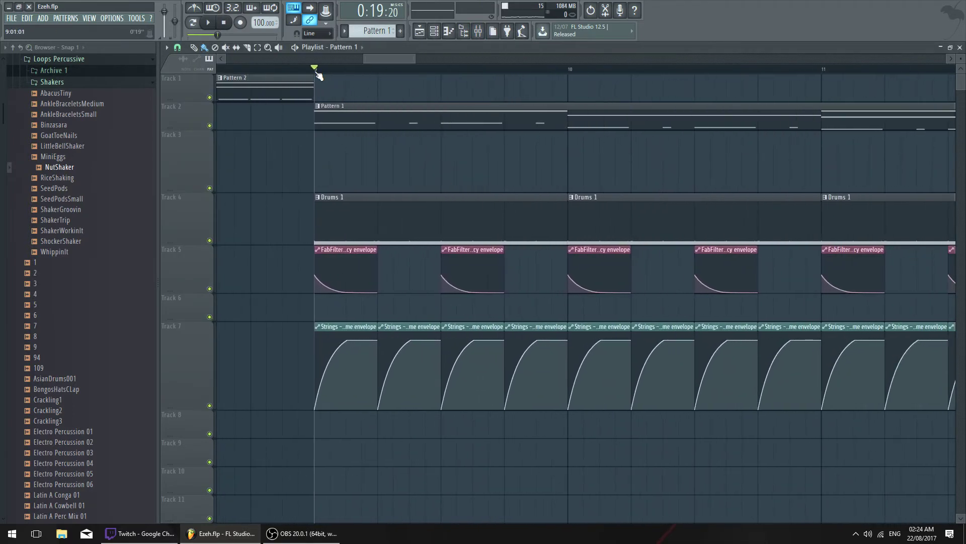
pyautogui.moveTo(386, 71); pyautogui.dragTo(315, 71)
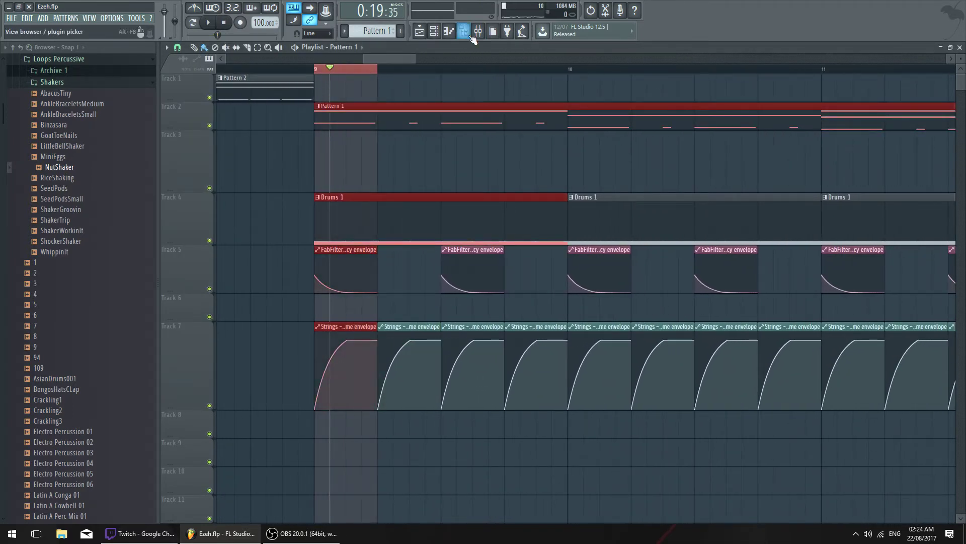
pyautogui.click(478, 31)
pyautogui.rightClick(266, 314)
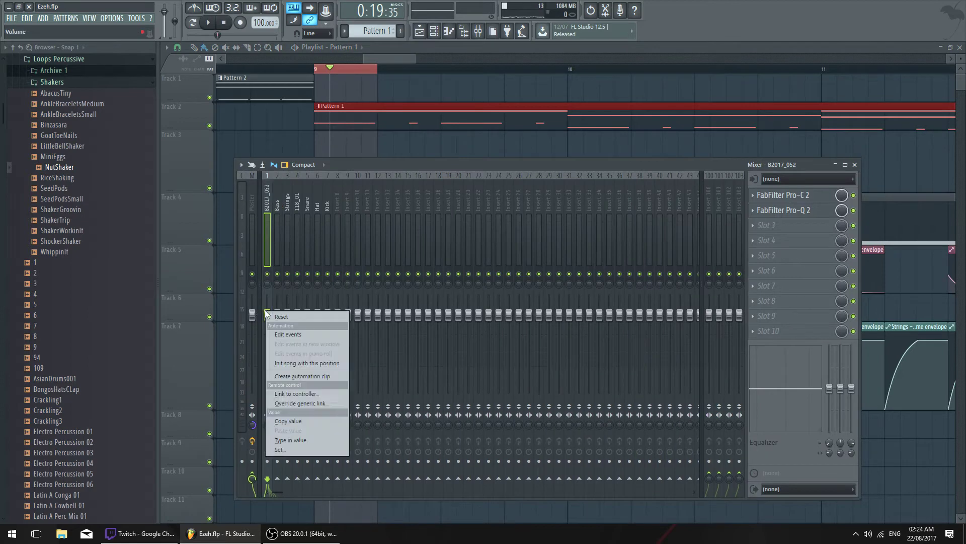
pyautogui.click(340, 377)
pyautogui.click(854, 164)
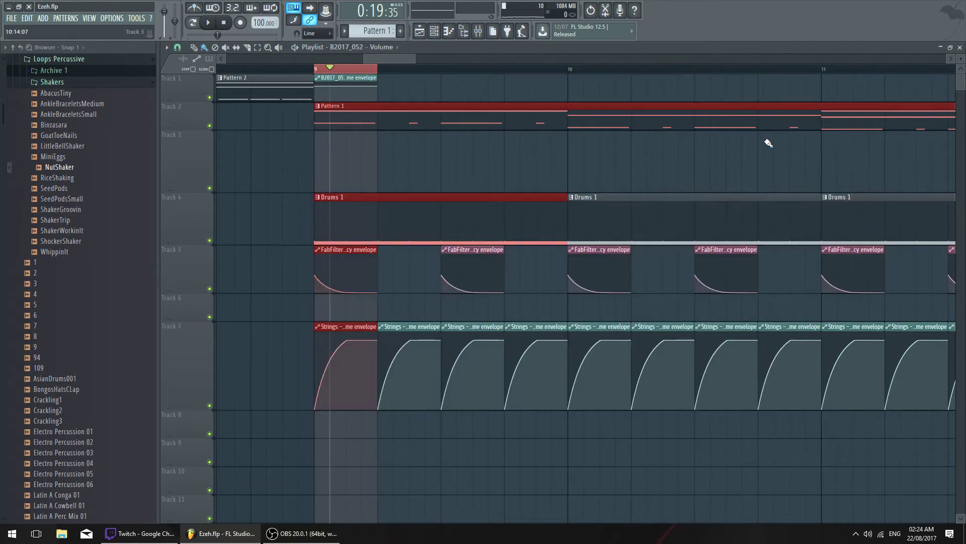
# Move the B2017_052 volume envelope to the start of bar 9 on Track 8 and make that track taller
pyautogui.moveTo(343, 78); pyautogui.dragTo(336, 408)
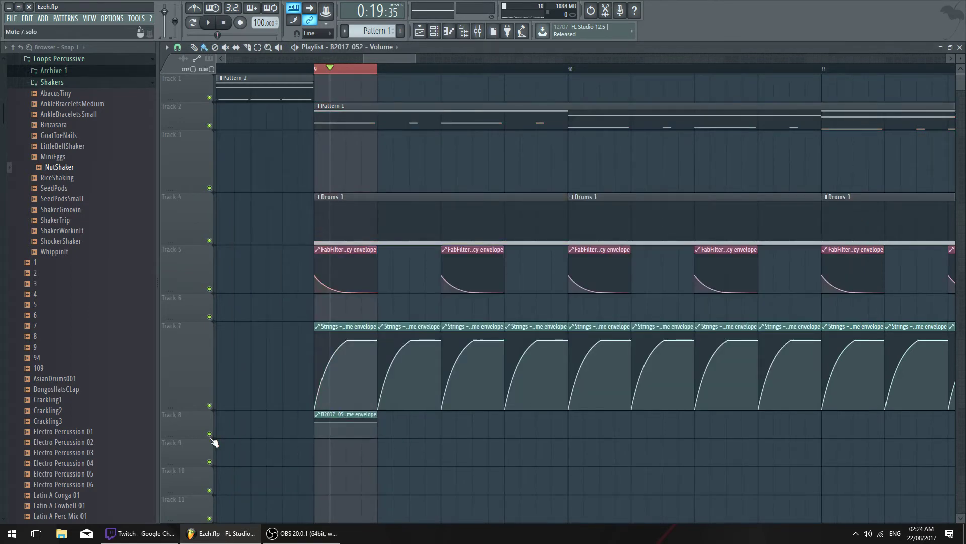
pyautogui.moveTo(194, 437); pyautogui.dragTo(192, 497)
pyautogui.moveTo(402, 291); pyautogui.dragTo(419, 173)
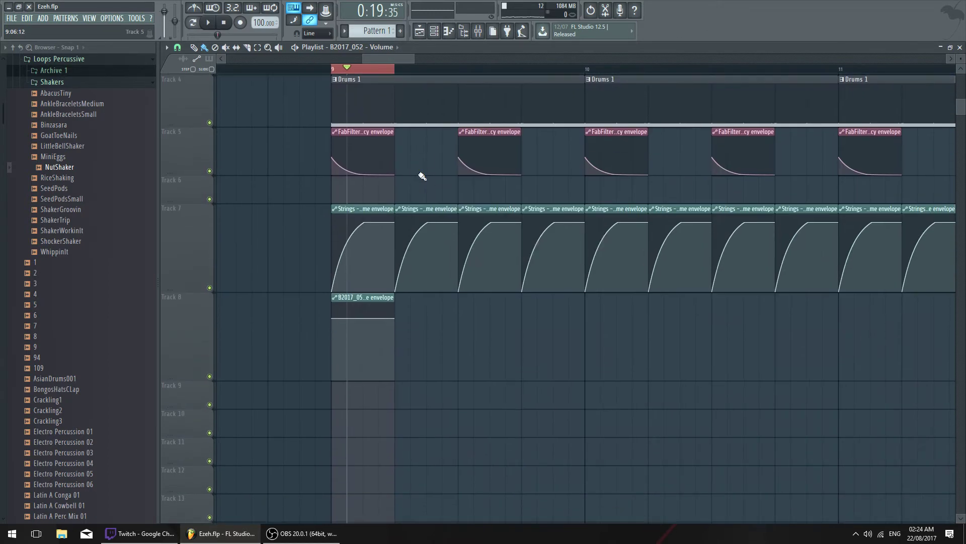
# Lower the first point of the B2017_052 volume envelope to 8% and play the selected beat briefly
pyautogui.scroll(3, 343, 324)
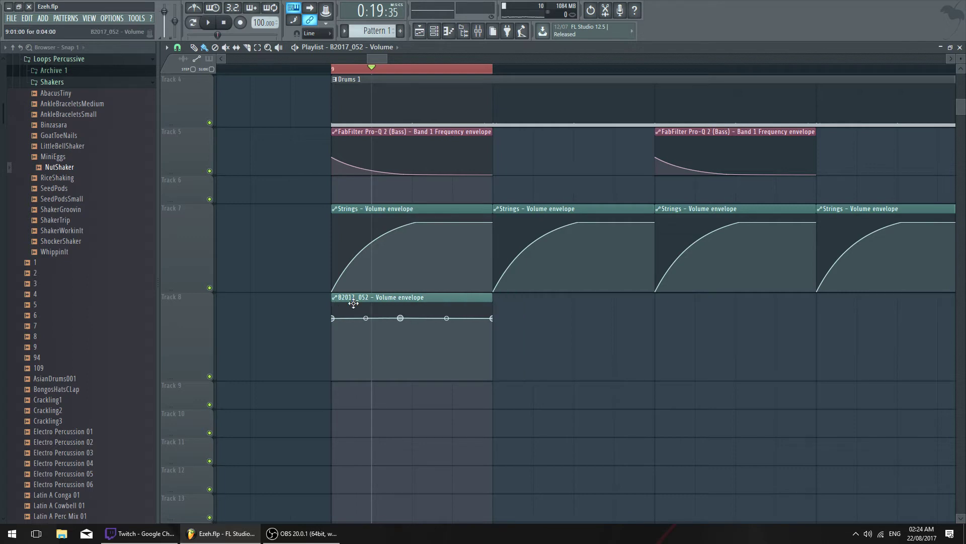
pyautogui.moveTo(333, 342); pyautogui.dragTo(333, 374)
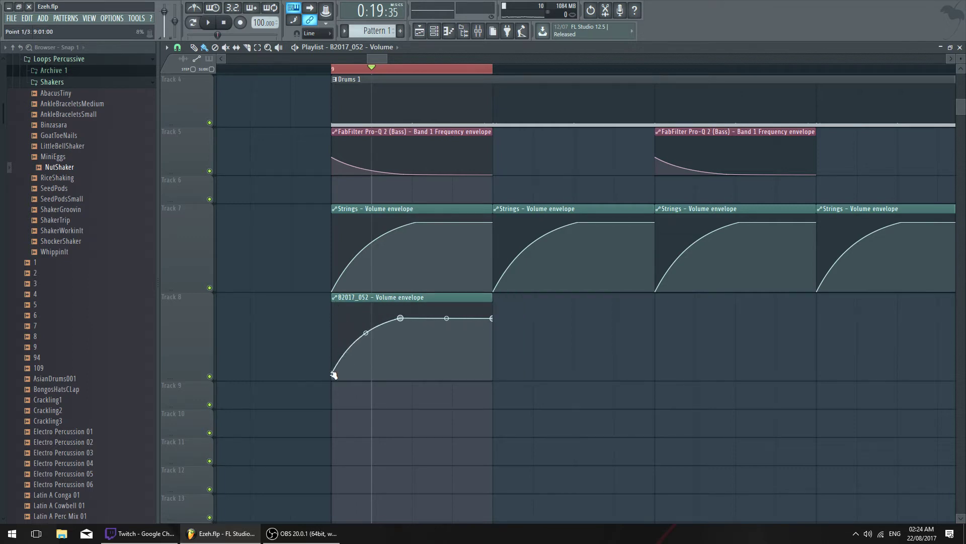
pyautogui.click(478, 31)
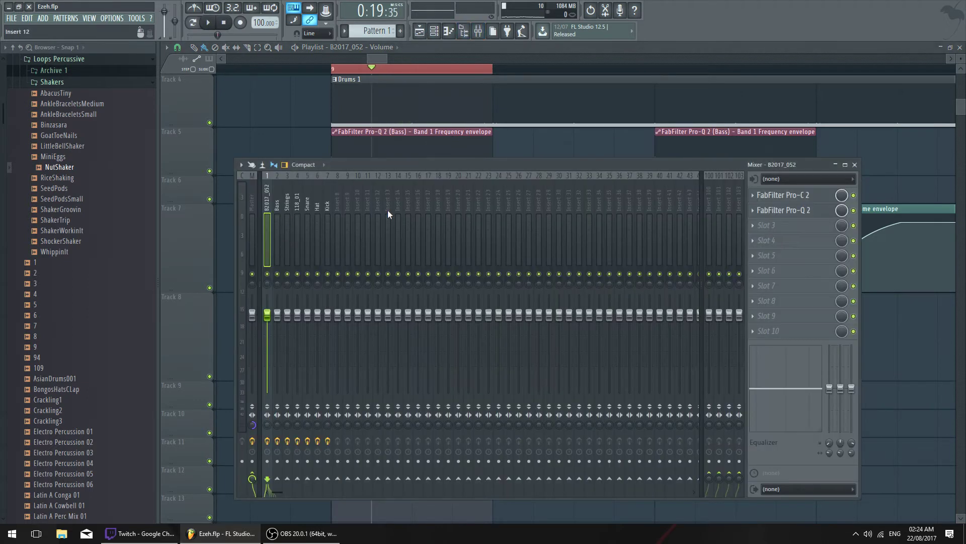
pyautogui.press('F9')
pyautogui.press('space')
pyautogui.scroll(-2, 473, 68)
pyautogui.press('space')
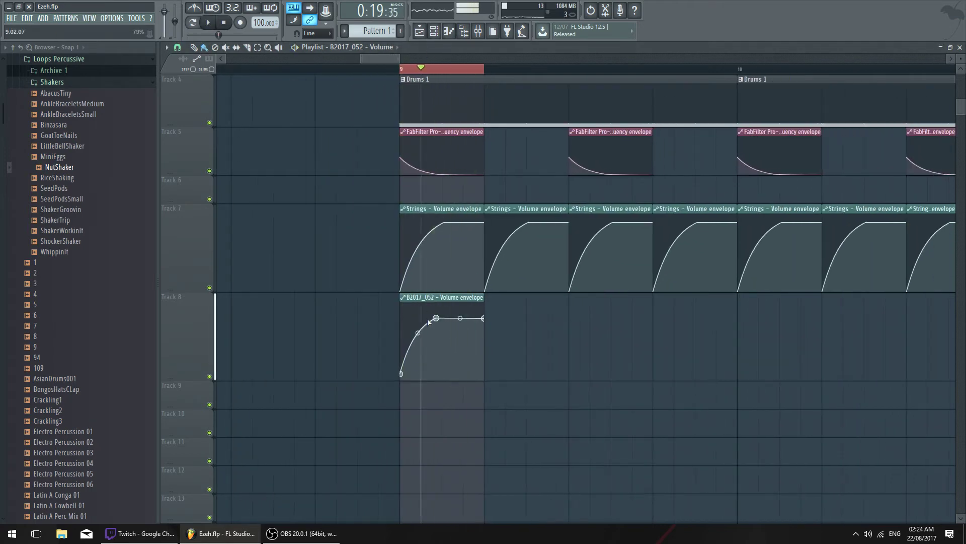
# Copy the B2017_052 volume envelope across the rest of bar 9 on Track 8 and loop that bar for playback
pyautogui.moveTo(432, 298); pyautogui.dragTo(516, 298)
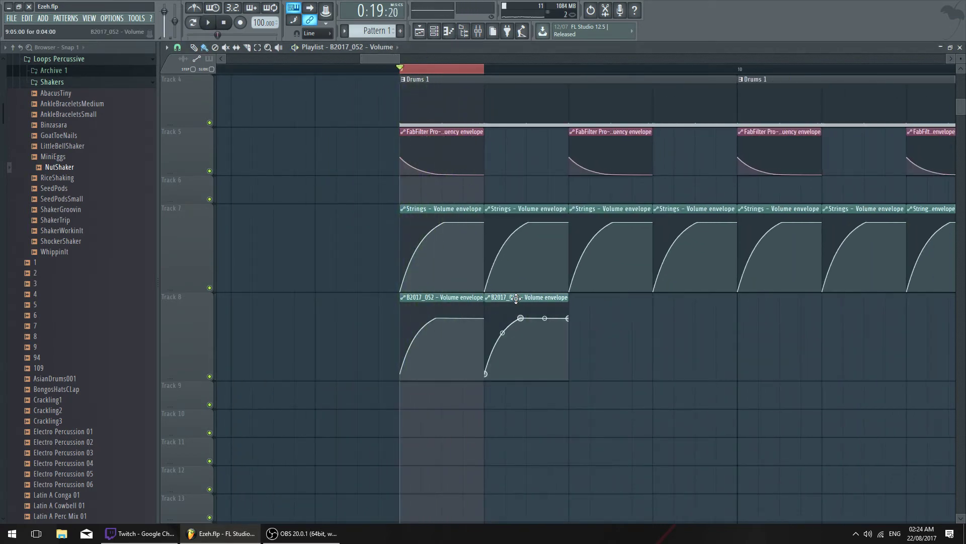
pyautogui.moveTo(658, 380)
pyautogui.mouseDown()
pyautogui.moveTo(432, 292)
pyautogui.moveTo(442, 298)
pyautogui.mouseUp()
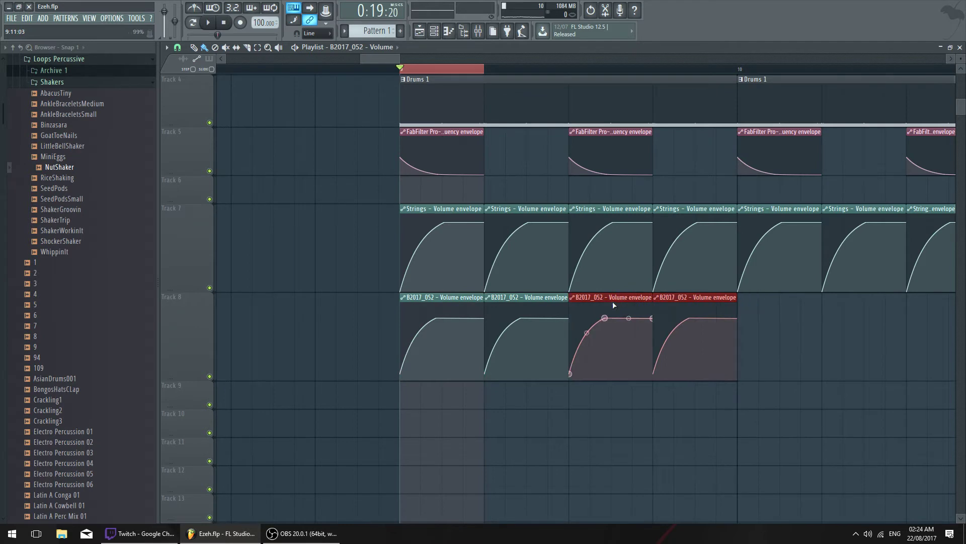
pyautogui.keyDown('ctrl'); pyautogui.click(448, 66); pyautogui.keyUp('ctrl')
pyautogui.moveTo(392, 70); pyautogui.dragTo(730, 85)
pyautogui.moveTo(381, 59); pyautogui.dragTo(390, 59)
pyautogui.press('space')
# Bend the B2017_052 envelope's rise into a slow-starting curve and move its middle point to 9:03:00, testing with playback
pyautogui.moveTo(451, 317); pyautogui.dragTo(434, 361)
pyautogui.press('space')
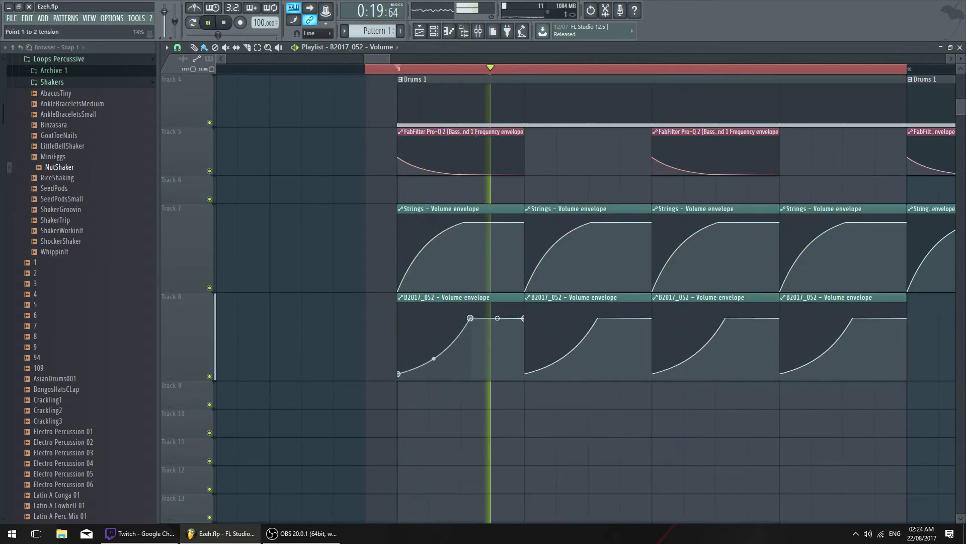
pyautogui.moveTo(466, 318); pyautogui.dragTo(458, 320)
pyautogui.press('space')
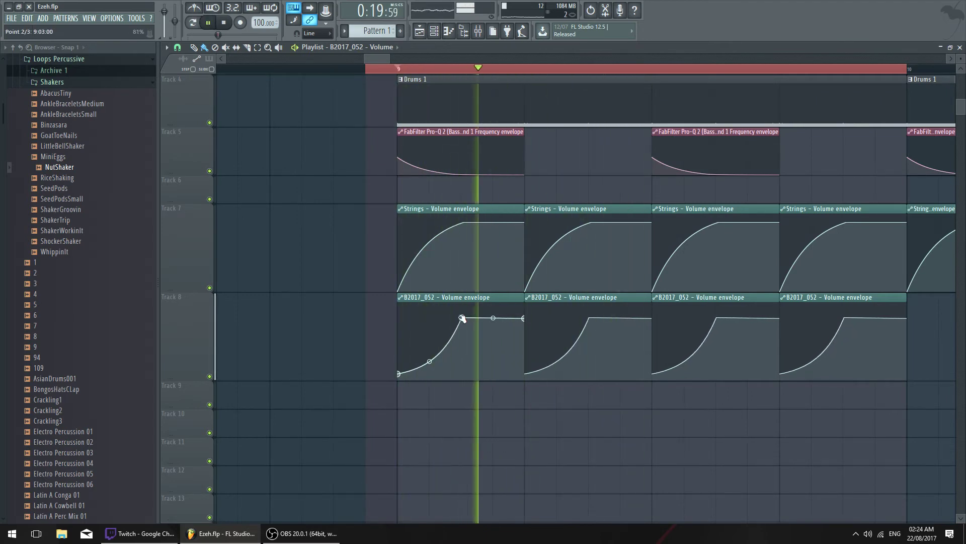
pyautogui.press('space')
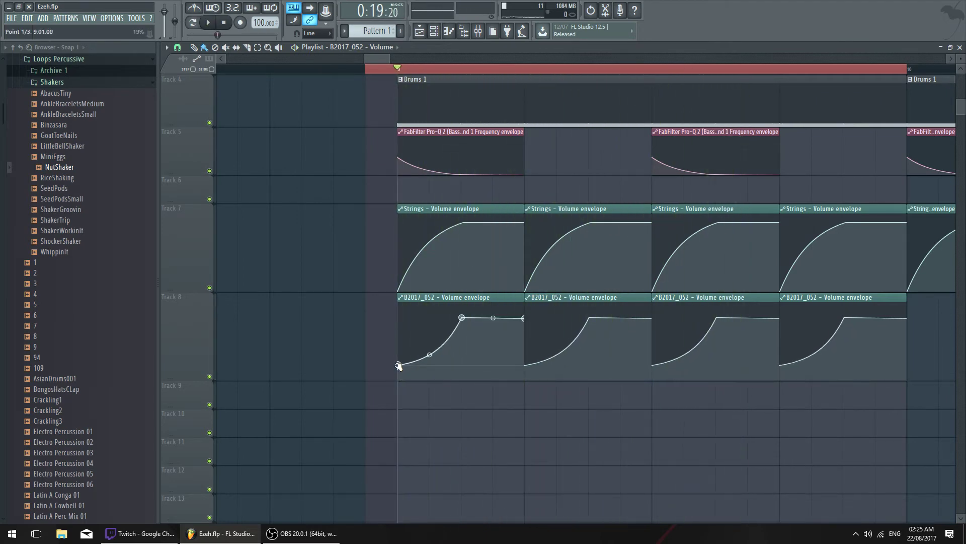
# Raise the first point of the B2017_052 envelope slightly and its last point to 88% during playback
pyautogui.moveTo(398, 366); pyautogui.dragTo(400, 360)
pyautogui.press('space')
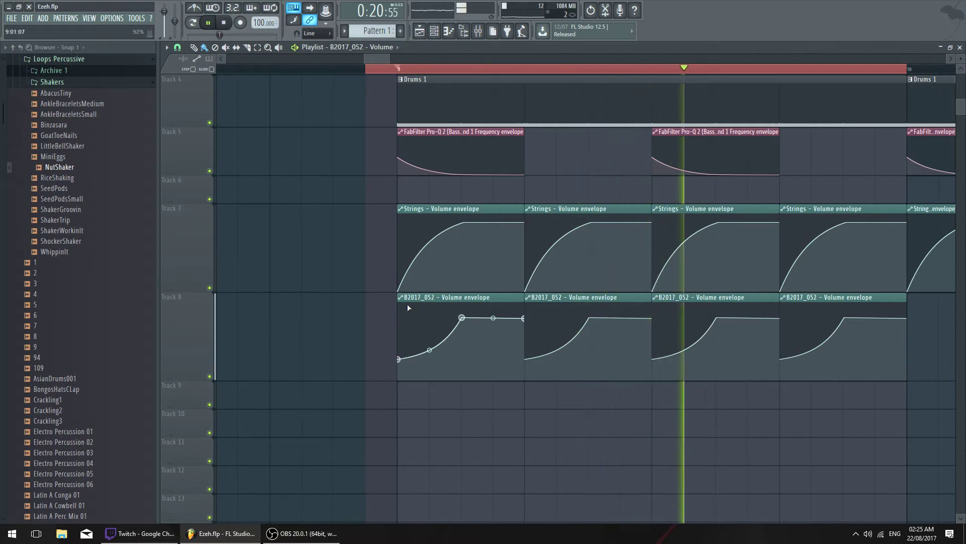
pyautogui.scroll(-2, 489, 58)
pyautogui.scroll(1, 490, 59)
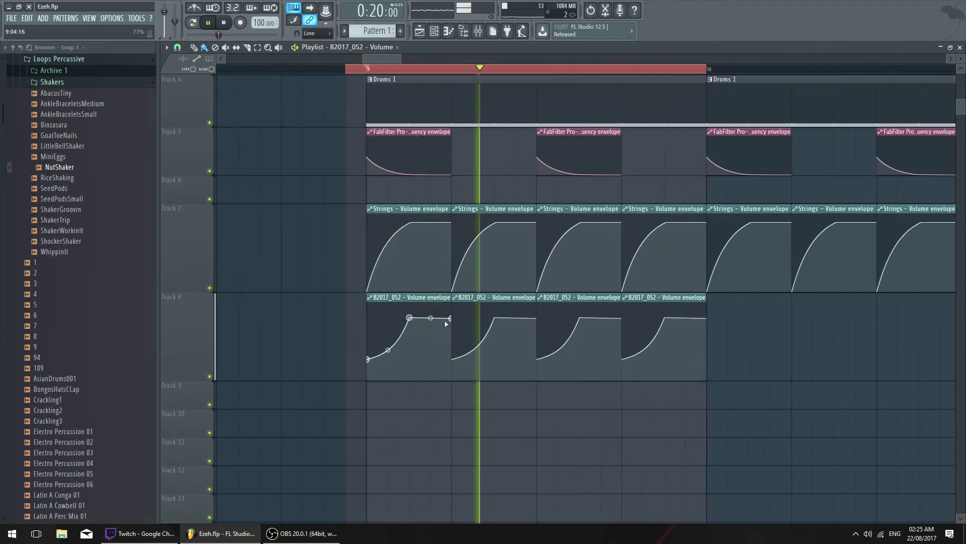
pyautogui.moveTo(452, 310)
pyautogui.mouseDown()
pyautogui.moveTo(436, 312)
pyautogui.moveTo(452, 313)
pyautogui.mouseUp()
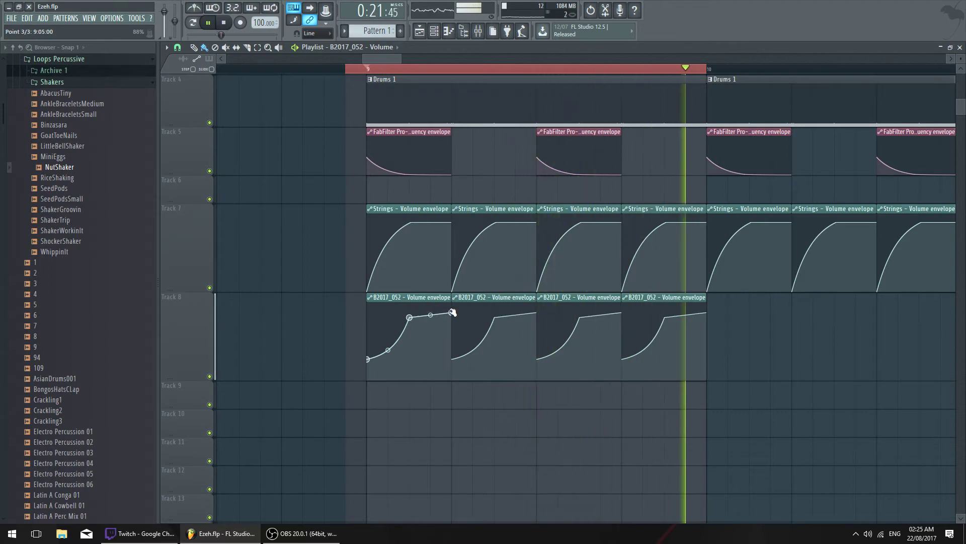
# Restrict the loop to exactly bar 9 and raise the B2017_052 envelope's end and start points slightly more while it plays
pyautogui.press('space')
pyautogui.moveTo(371, 71); pyautogui.dragTo(704, 78)
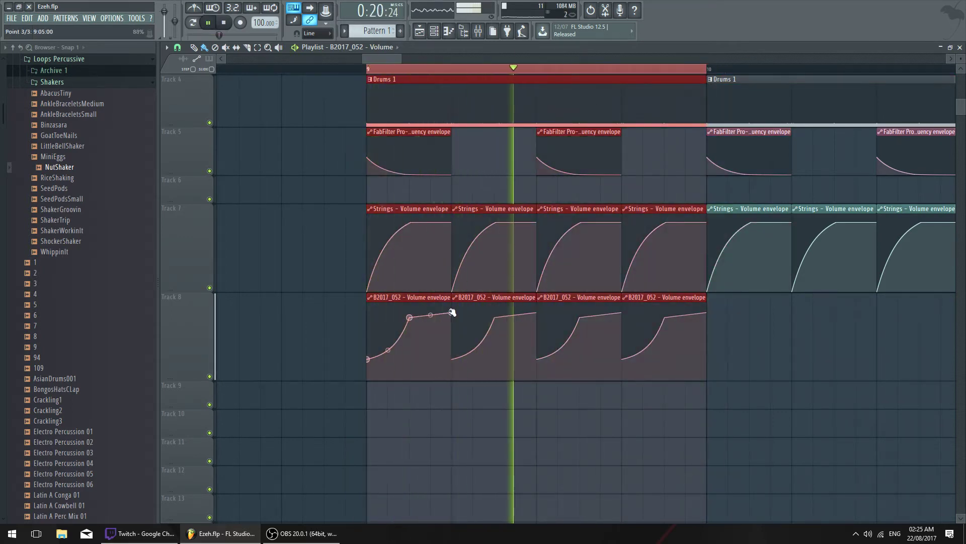
pyautogui.moveTo(452, 312); pyautogui.dragTo(452, 311)
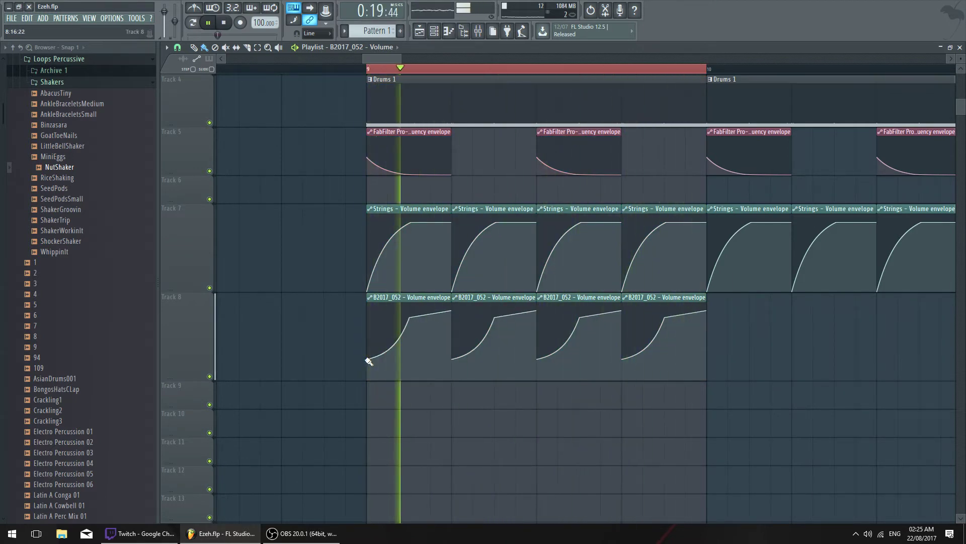
pyautogui.moveTo(367, 358); pyautogui.dragTo(369, 348)
pyautogui.scroll(-5, 481, 59)
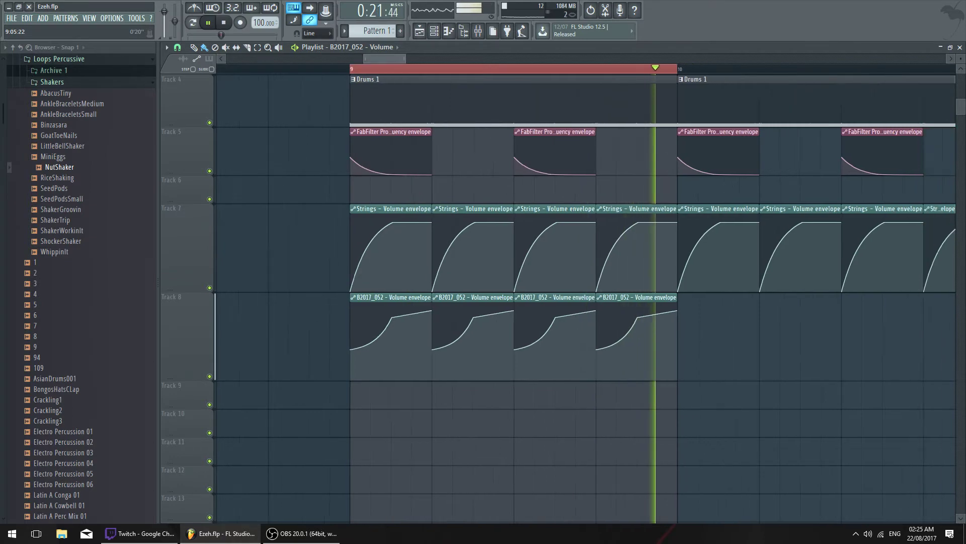
# Stop playback and copy the bar 9 B2017_052 volume envelopes across bars 10 to 12 on Track 8
pyautogui.moveTo(482, 58); pyautogui.dragTo(483, 58)
pyautogui.moveTo(443, 326); pyautogui.dragTo(418, 302)
pyautogui.hotkey('ctrl', 'z')
pyautogui.moveTo(479, 332); pyautogui.dragTo(268, 336)
pyautogui.press('space')
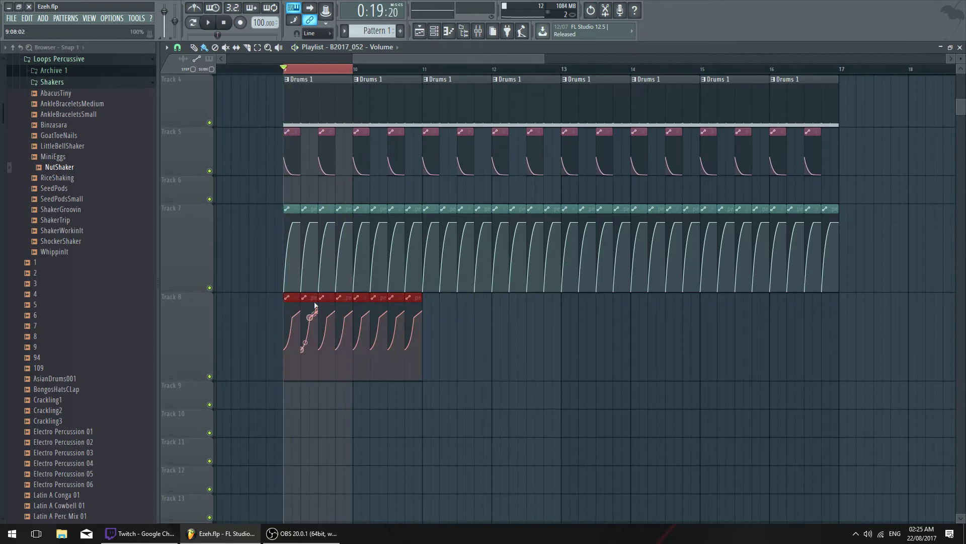
pyautogui.hotkey('ctrl', 'b')
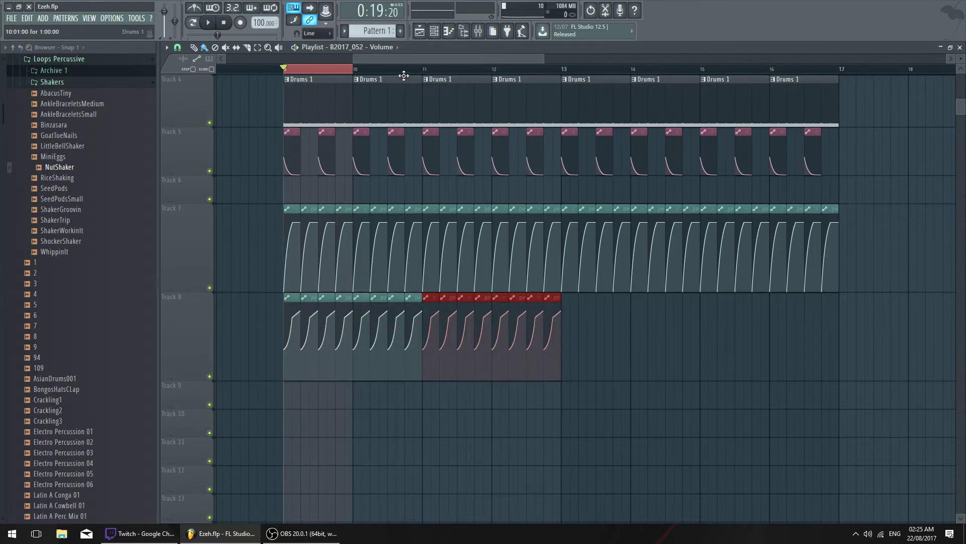
# Clear the timeline selection and check the B2017_052 track in the mixer and its channels in the channel rack
pyautogui.hotkey('ctrl', 'd')
pyautogui.press('space')
pyautogui.press('F9')
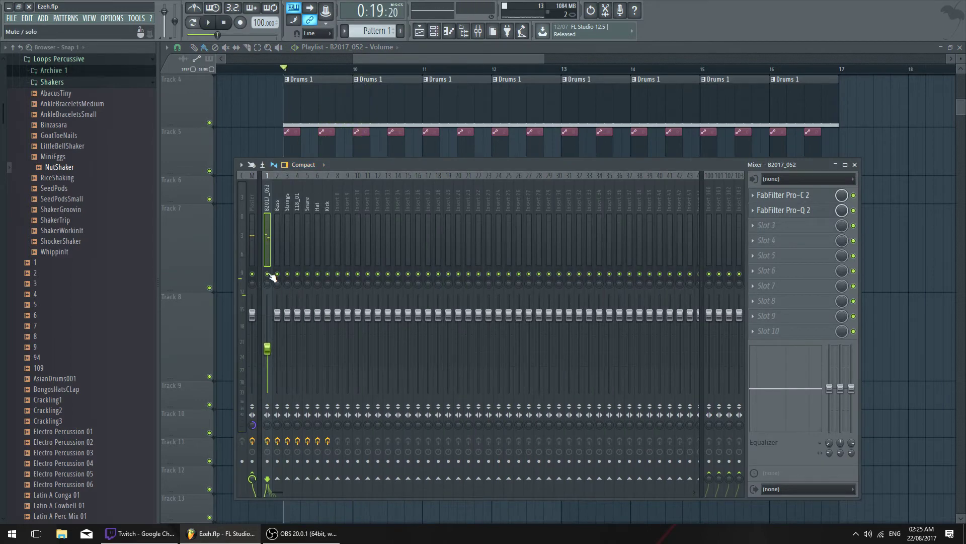
pyautogui.press('F9')
pyautogui.press('F6')
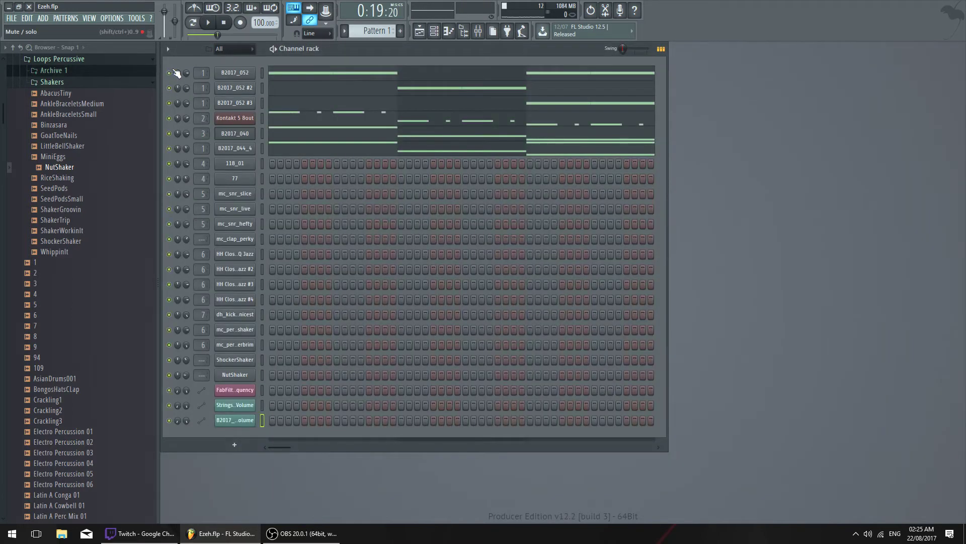
pyautogui.click(434, 38)
# Duplicate the B2017_052 volume envelopes of bars 9 to 12 on Track 8 across bars 13 to 16
pyautogui.moveTo(611, 302); pyautogui.dragTo(285, 307)
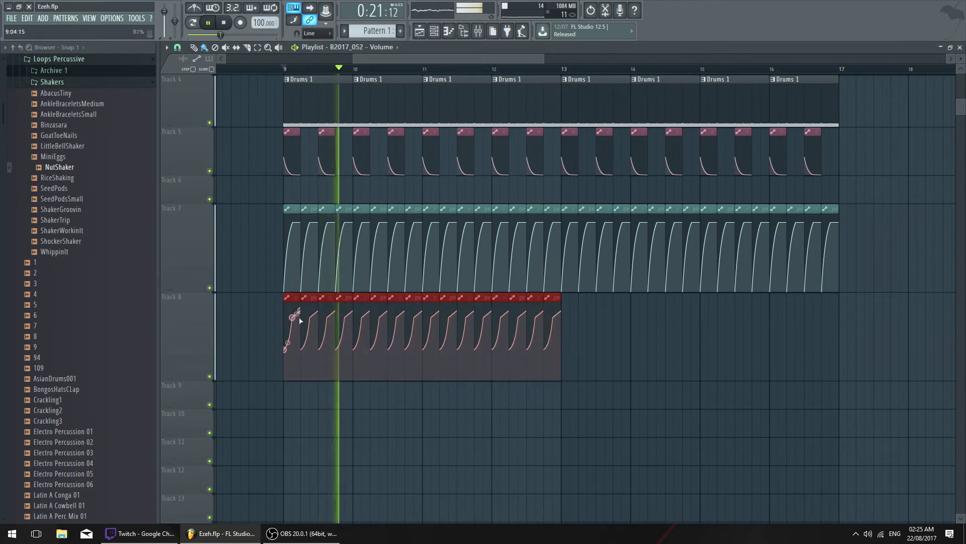
pyautogui.hotkey('ctrl', 'b')
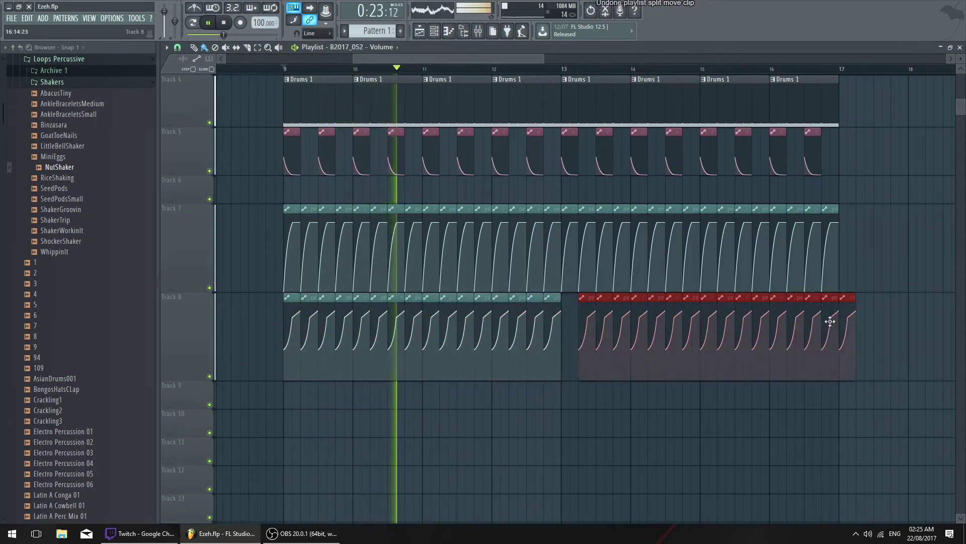
pyautogui.hotkey('ctrl', 'd')
pyautogui.scroll(4, 500, 58)
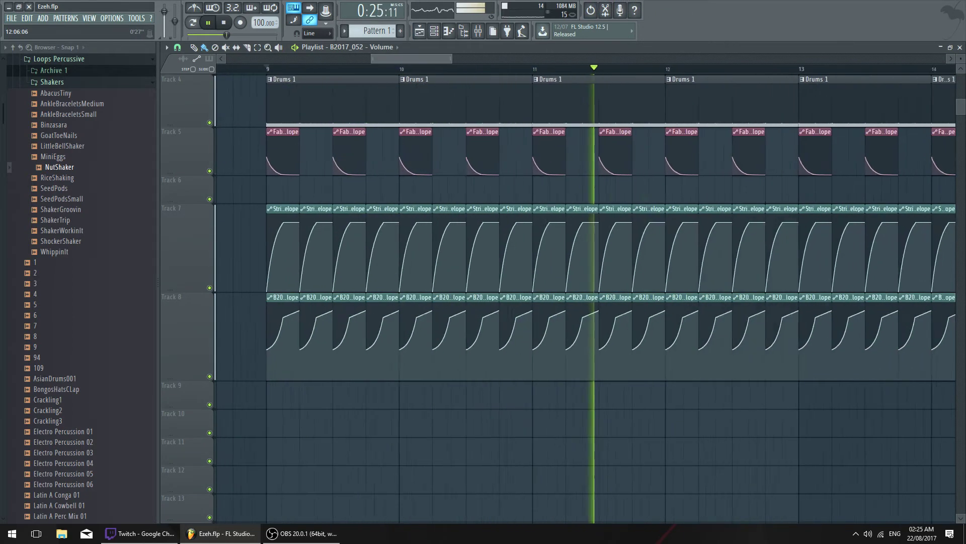
# Raise the B2017_052 envelope's start and end points slightly and its middle point to 90% during playback
pyautogui.press('space')
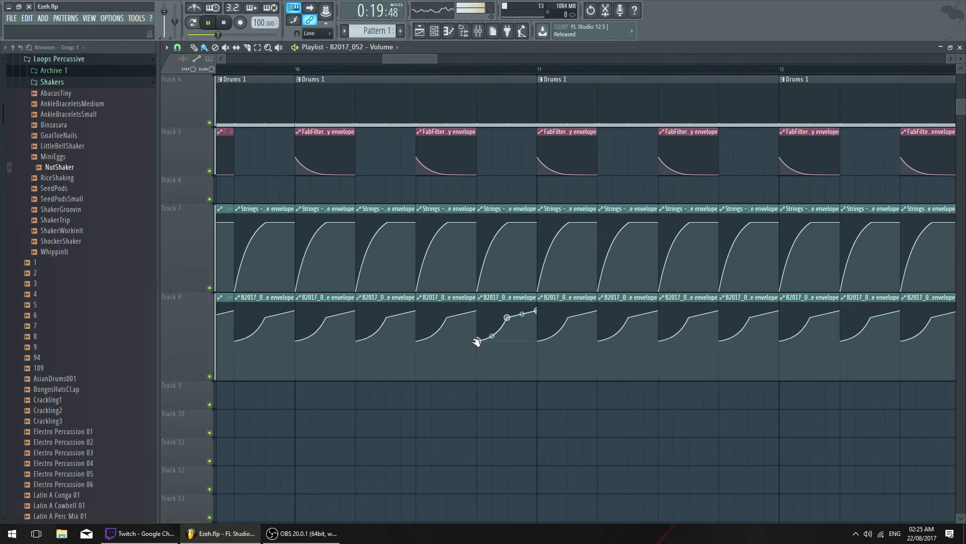
pyautogui.scroll(3, 408, 59)
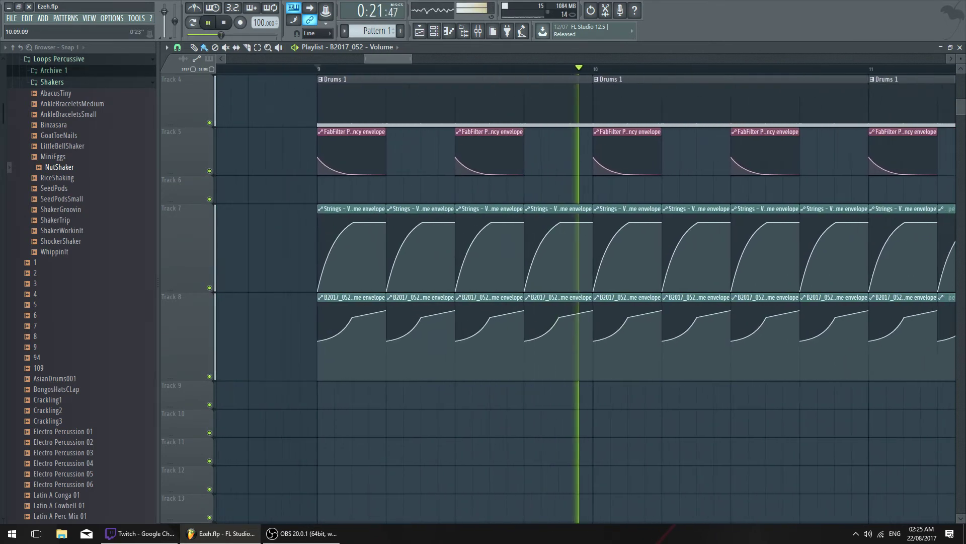
pyautogui.moveTo(451, 318); pyautogui.dragTo(488, 308)
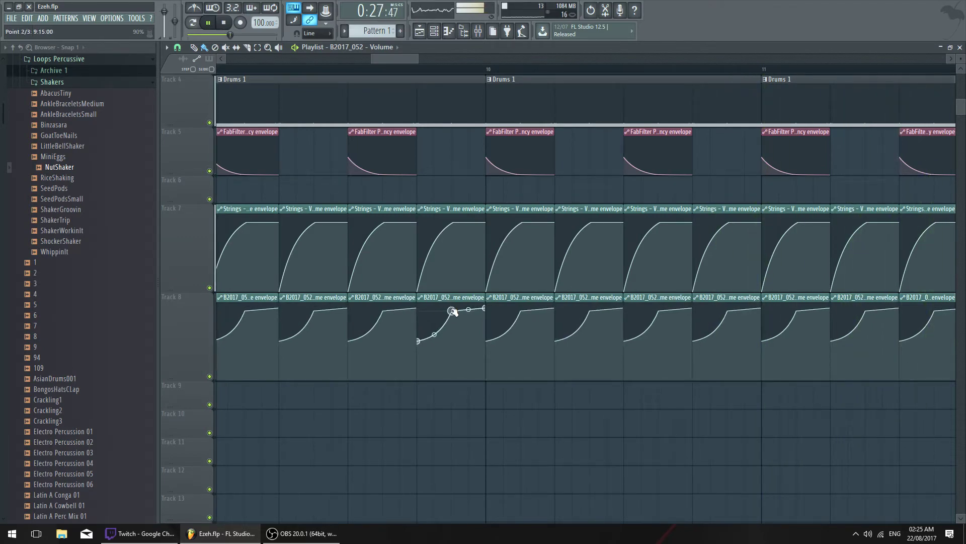
# Reduce the heights of Track 7 and Track 8 in the playlist
pyautogui.scroll(-6, 450, 58)
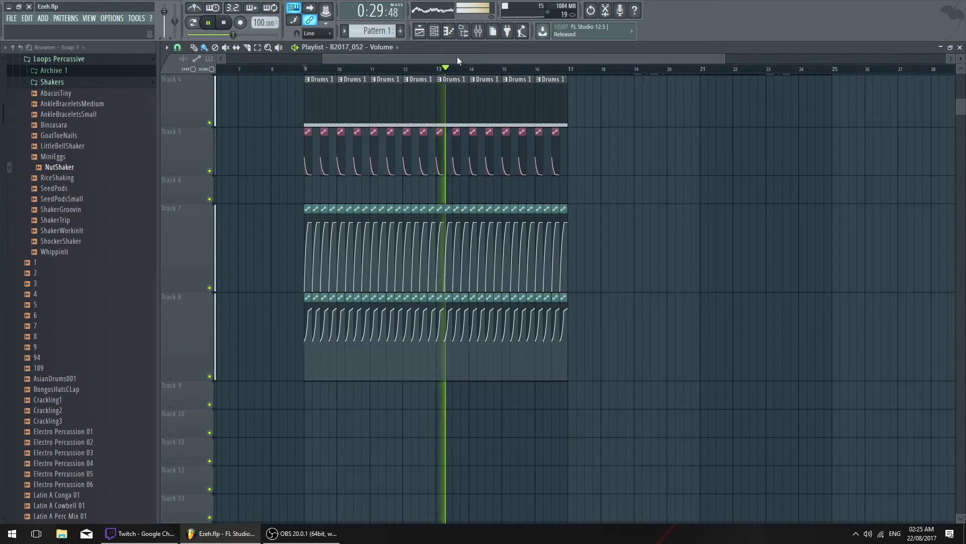
pyautogui.scroll(3, 622, 256)
pyautogui.scroll(-2, 402, 286)
pyautogui.moveTo(188, 353); pyautogui.dragTo(190, 313)
pyautogui.moveTo(189, 401); pyautogui.dragTo(188, 382)
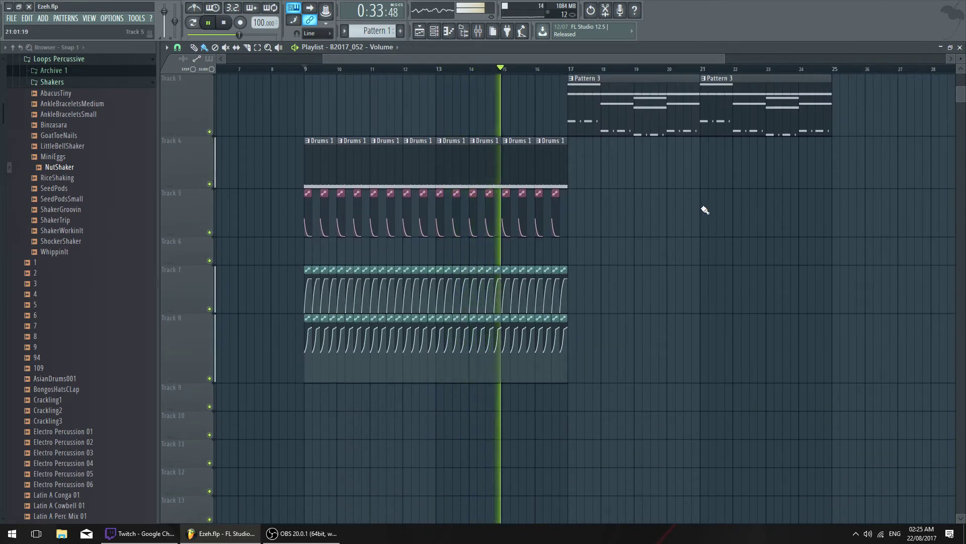
# Stop playback, copy Drums 1 clips on Track 4 to bar 17 onward, and turn the copies into the separate pattern Drums 1 #2
pyautogui.press('space')
pyautogui.keyDown('ctrl'); pyautogui.moveTo(647, 176); pyautogui.dragTo(443, 166); pyautogui.keyUp('ctrl')
pyautogui.keyDown('shift'); pyautogui.moveTo(446, 160); pyautogui.dragTo(644, 161); pyautogui.keyUp('shift')
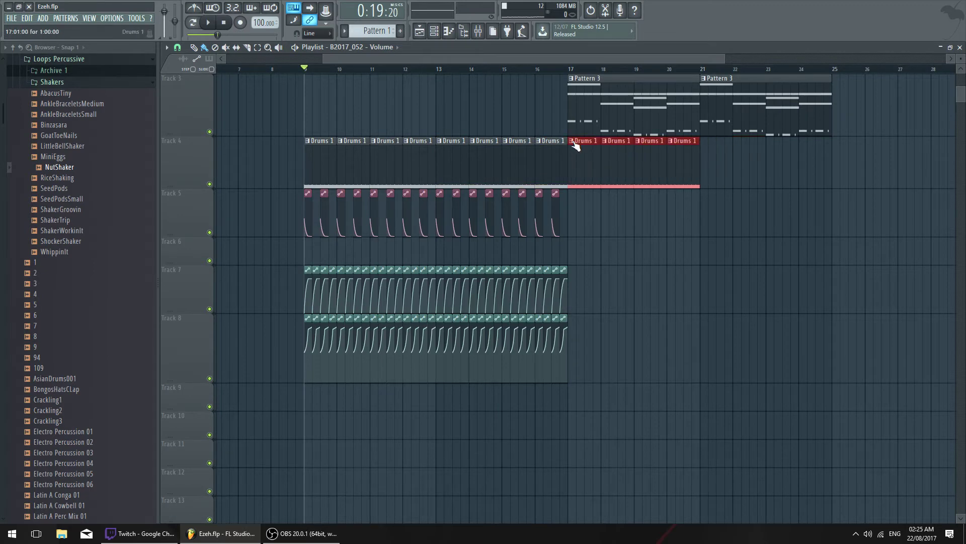
pyautogui.moveTo(755, 175)
pyautogui.mouseDown()
pyautogui.moveTo(653, 175)
pyautogui.moveTo(629, 164)
pyautogui.moveTo(644, 160)
pyautogui.moveTo(625, 153)
pyautogui.mouseUp()
pyautogui.scroll(2, 625, 166)
pyautogui.press('space')
pyautogui.doubleClick(624, 211)
pyautogui.press('Escape')
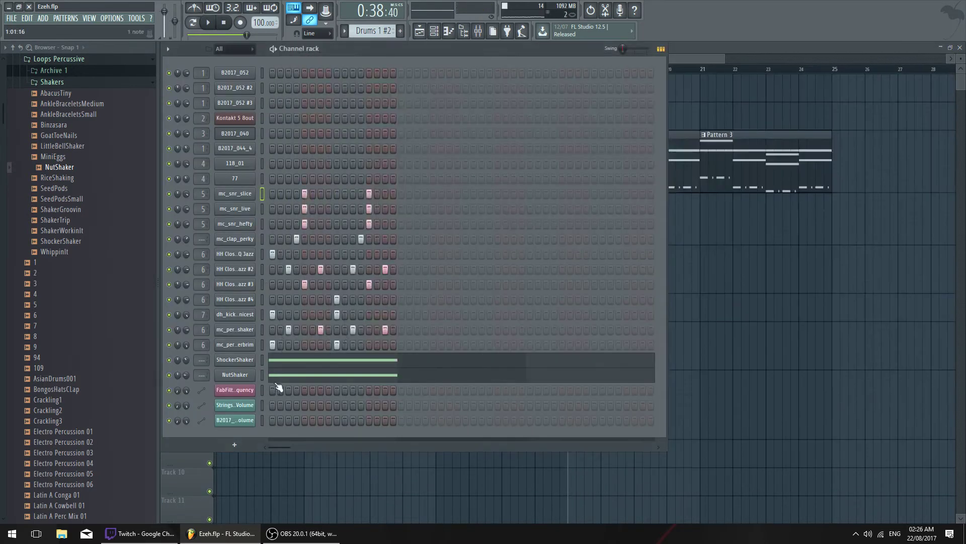
# Clear the NutShaker and ShockerShaker notes from pattern Drums 1 #2
pyautogui.click(261, 373)
pyautogui.press('space')
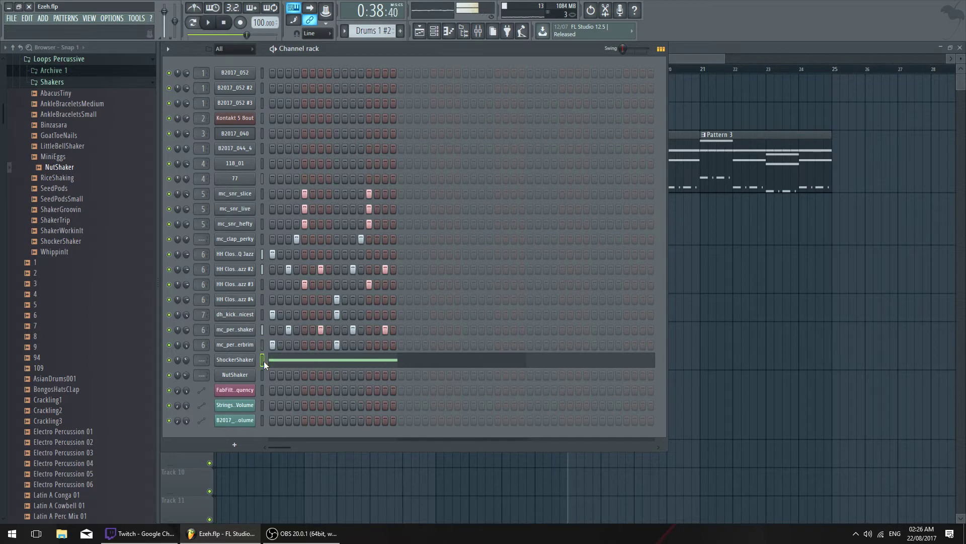
pyautogui.click(263, 361)
pyautogui.press('F6')
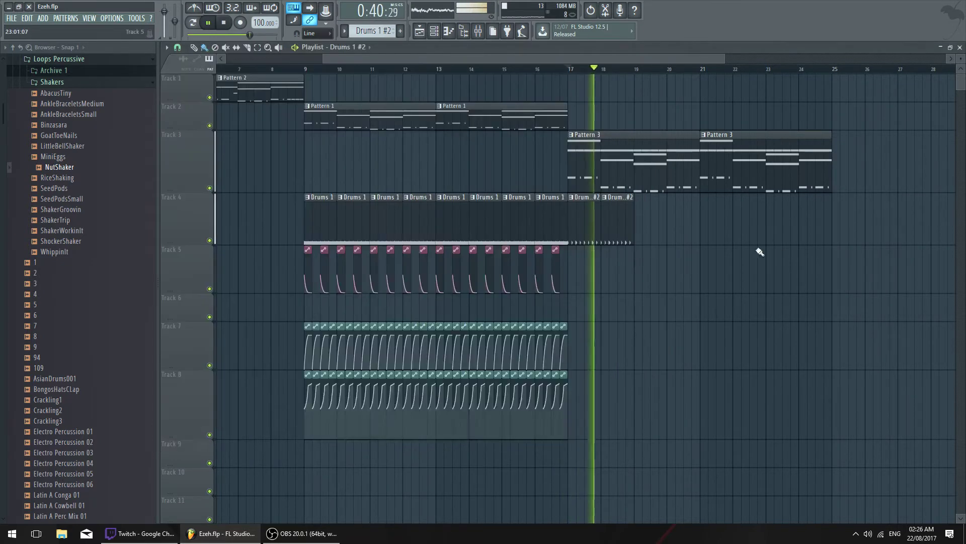
# Duplicate the Drums 1 #2 clips on Track 4 until they fill bars 17 to 24
pyautogui.moveTo(682, 220); pyautogui.dragTo(586, 225)
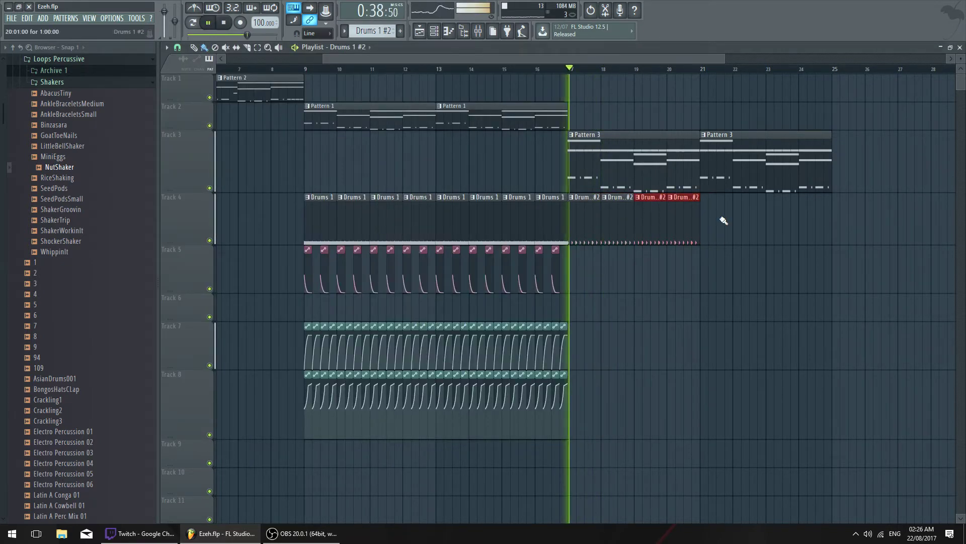
pyautogui.moveTo(737, 221); pyautogui.dragTo(586, 225)
pyautogui.moveTo(591, 225); pyautogui.dragTo(720, 214)
pyautogui.hotkey('ctrl', 'd')
pyautogui.press('space')
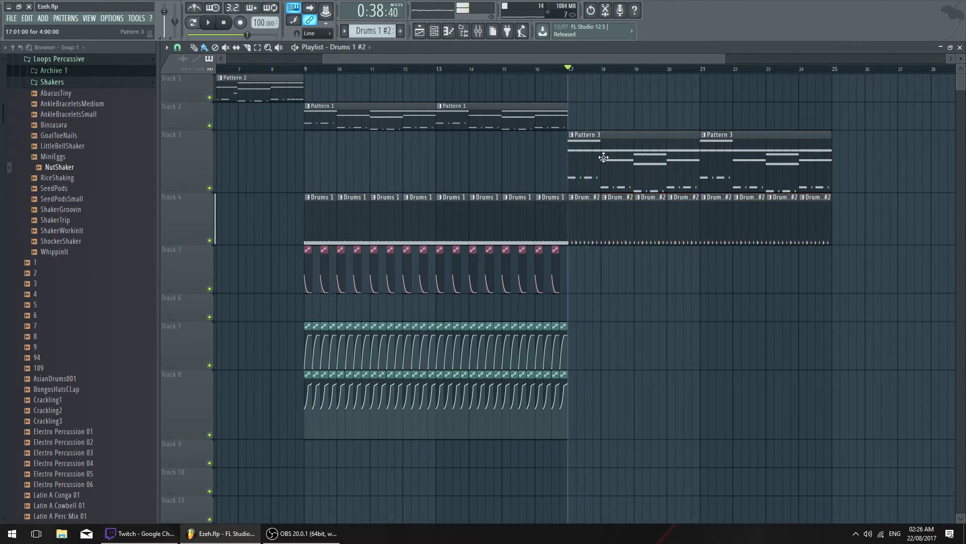
# Open Pattern 3 in the channel rack, mute channel 77 and play the section from bar 17
pyautogui.doubleClick(604, 157)
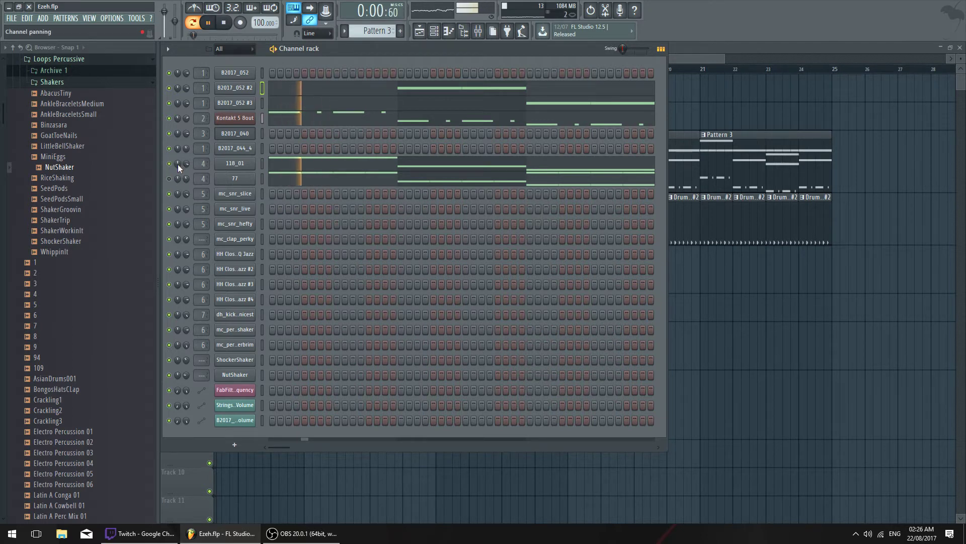
pyautogui.click(749, 140)
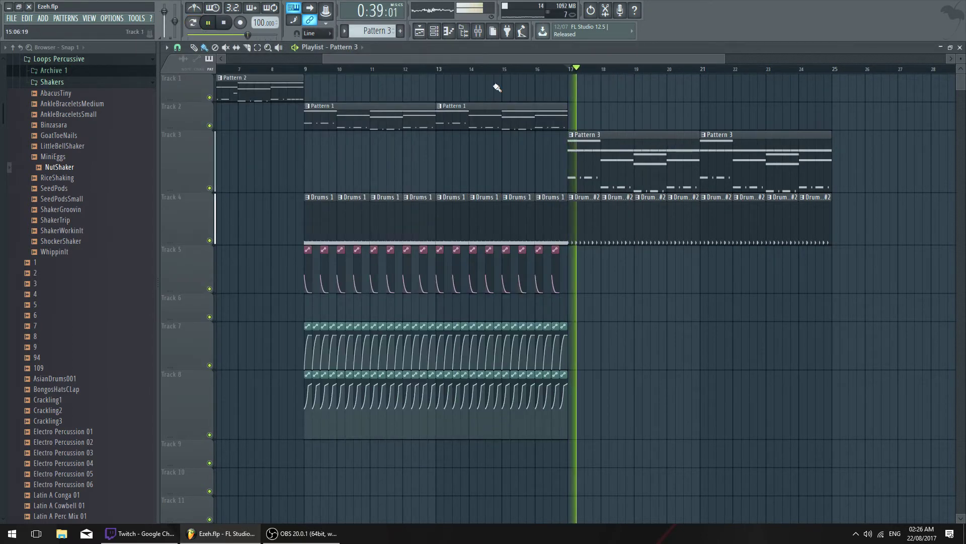
pyautogui.press('F6')
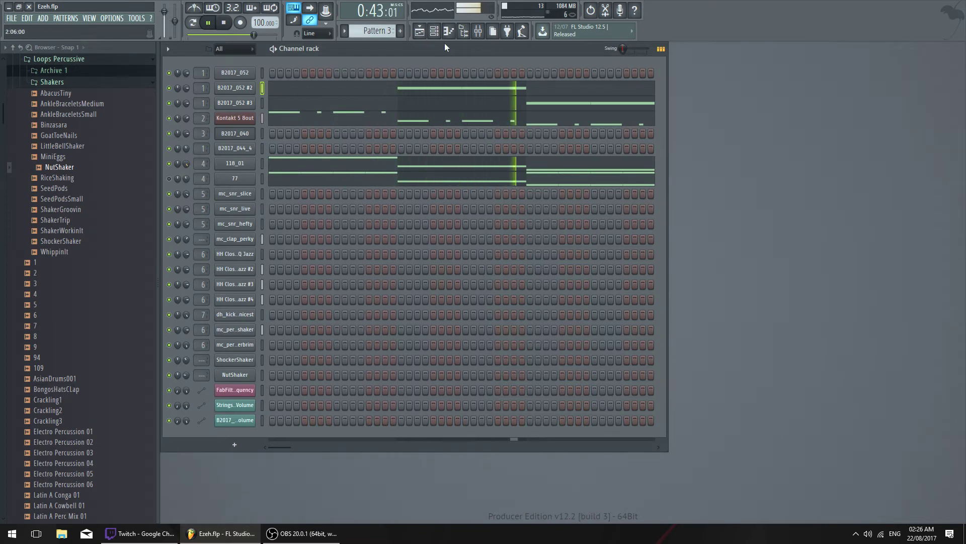
# Copy the B2017_052 volume envelopes of bars 9 to 16 on Track 8 to bars 17 to 24
pyautogui.click(419, 30)
pyautogui.moveTo(624, 436); pyautogui.dragTo(307, 419)
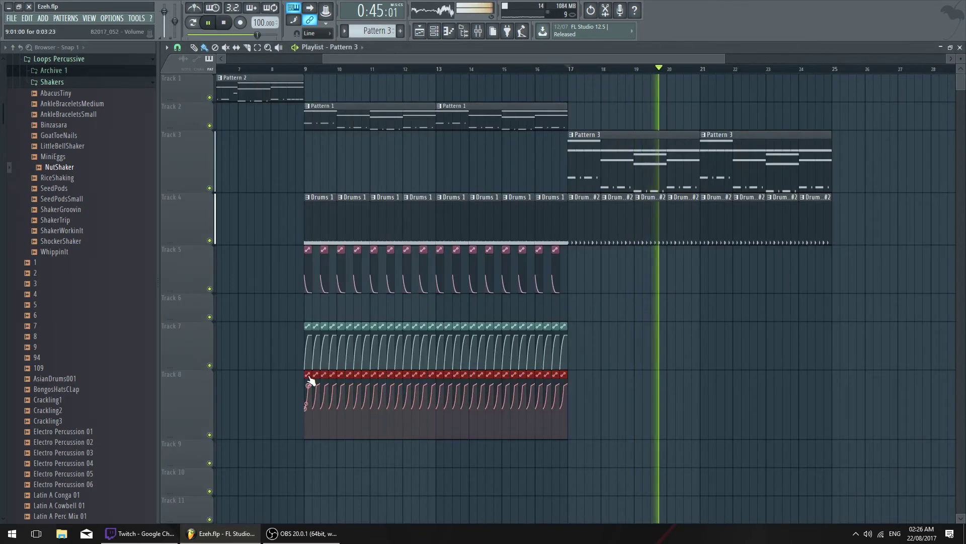
pyautogui.scroll(3, 663, 60)
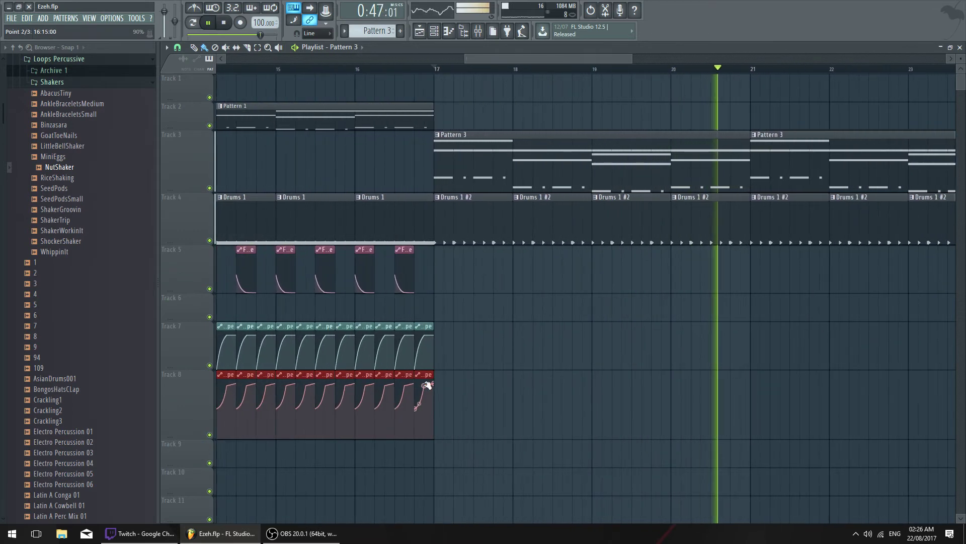
pyautogui.moveTo(426, 375); pyautogui.dragTo(940, 356)
pyautogui.hotkey('ctrl', 'd')
pyautogui.scroll(-4, 609, 61)
pyautogui.moveTo(609, 60); pyautogui.dragTo(538, 61)
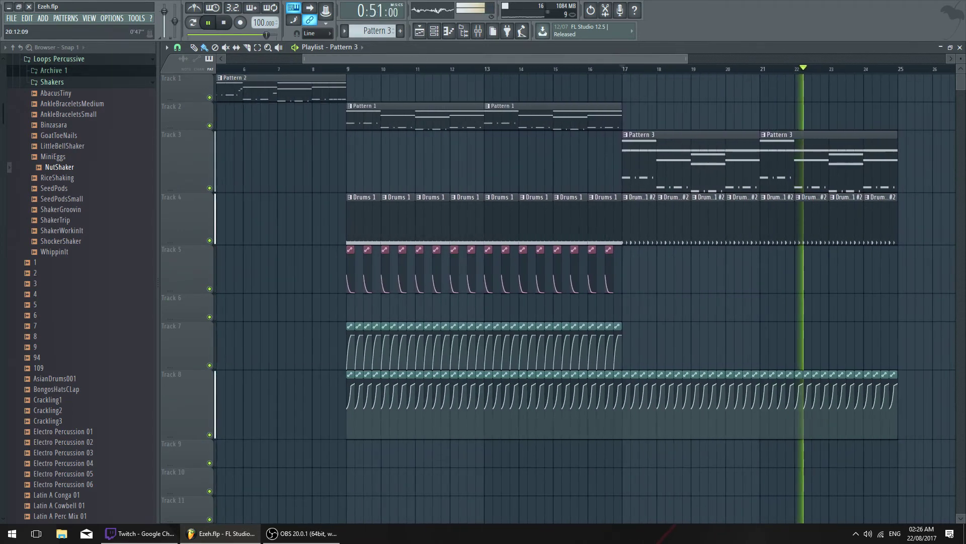
# Copy the Strings volume envelopes of bars 9 to 16 on Track 7 to bars 17 to 24
pyautogui.moveTo(684, 326); pyautogui.dragTo(365, 293)
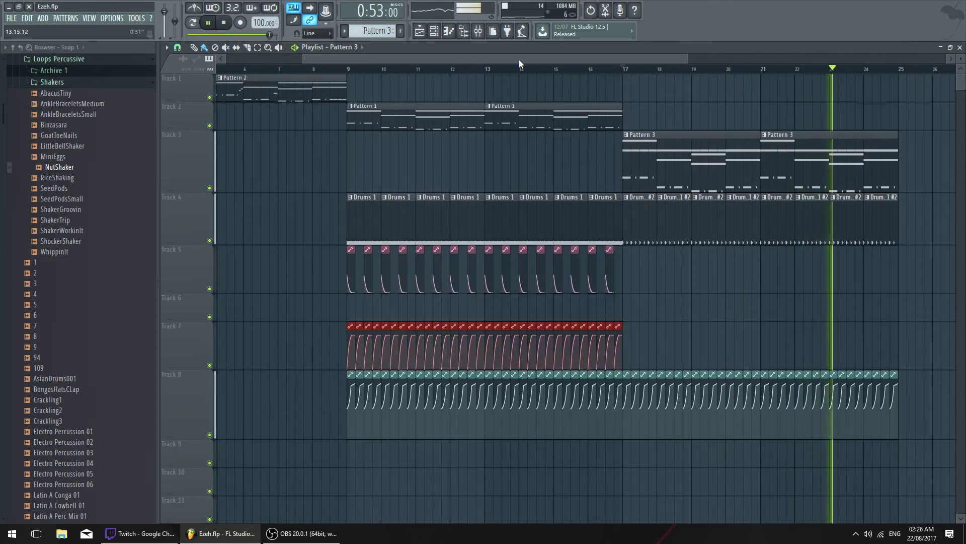
pyautogui.scroll(4, 520, 60)
pyautogui.moveTo(521, 333); pyautogui.dragTo(665, 327)
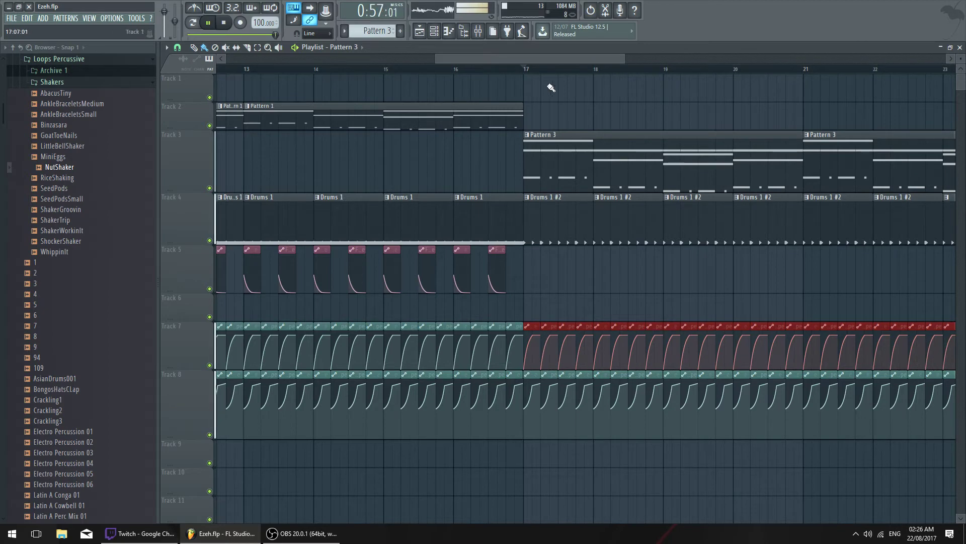
# Play from bar 17 and duplicate the FabFilter frequency envelopes on Track 5 across bars 17 to 24
pyautogui.click(526, 73)
pyautogui.scroll(-4, 526, 73)
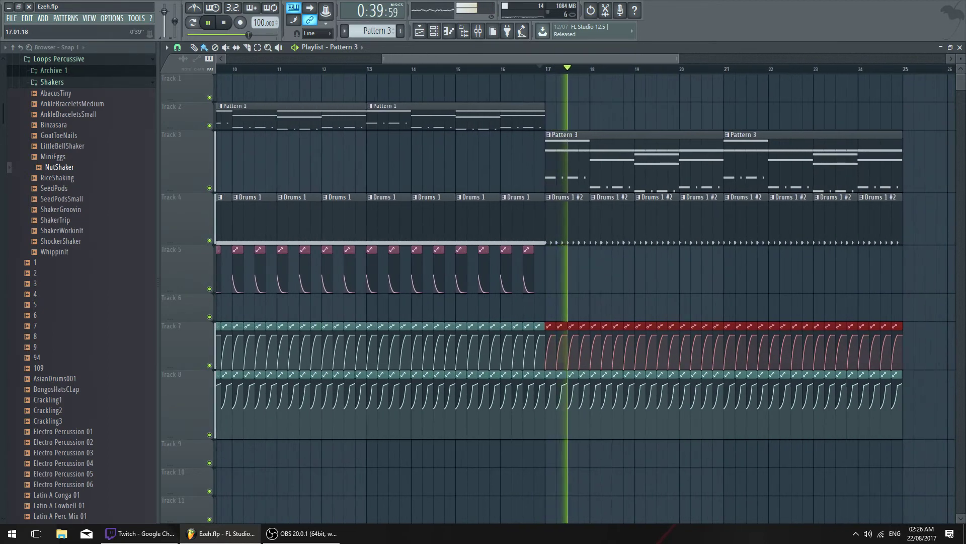
pyautogui.moveTo(593, 301); pyautogui.dragTo(295, 265)
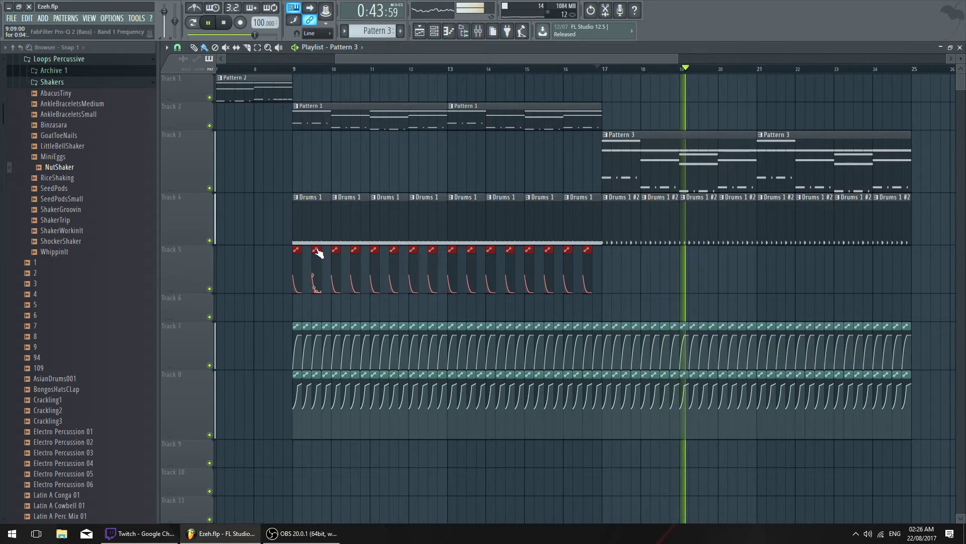
pyautogui.hotkey('ctrl', 'b')
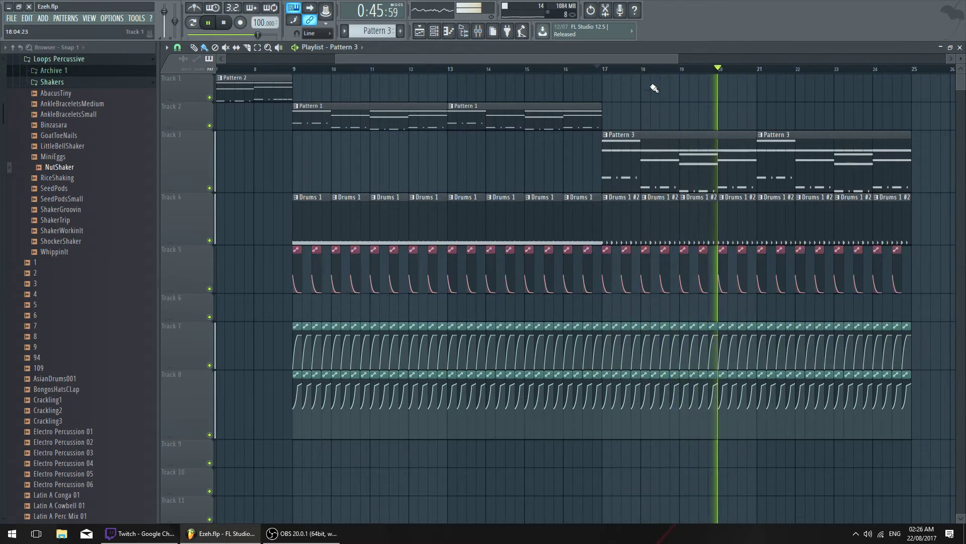
# Play the song from bar 1 and save the project
pyautogui.moveTo(668, 59); pyautogui.dragTo(527, 66)
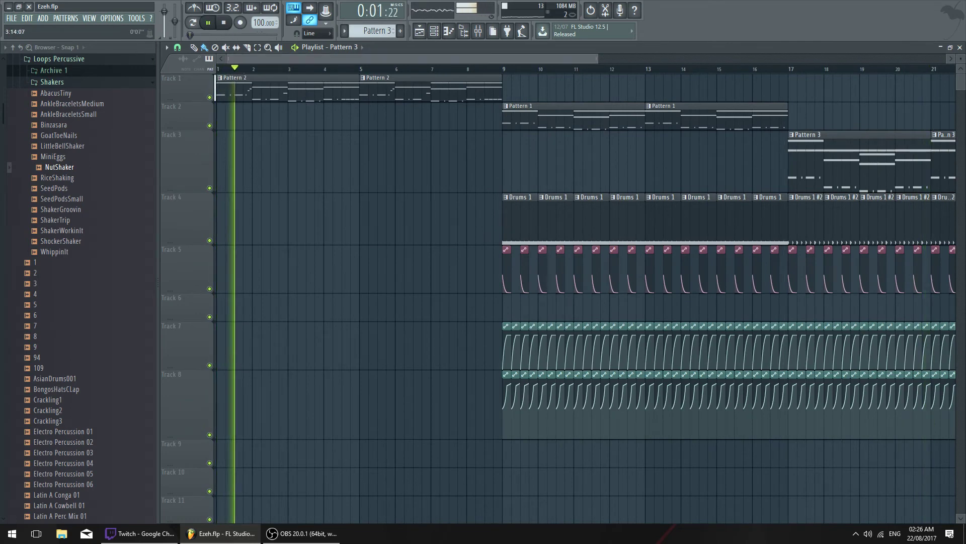
pyautogui.moveTo(597, 59); pyautogui.dragTo(494, 59)
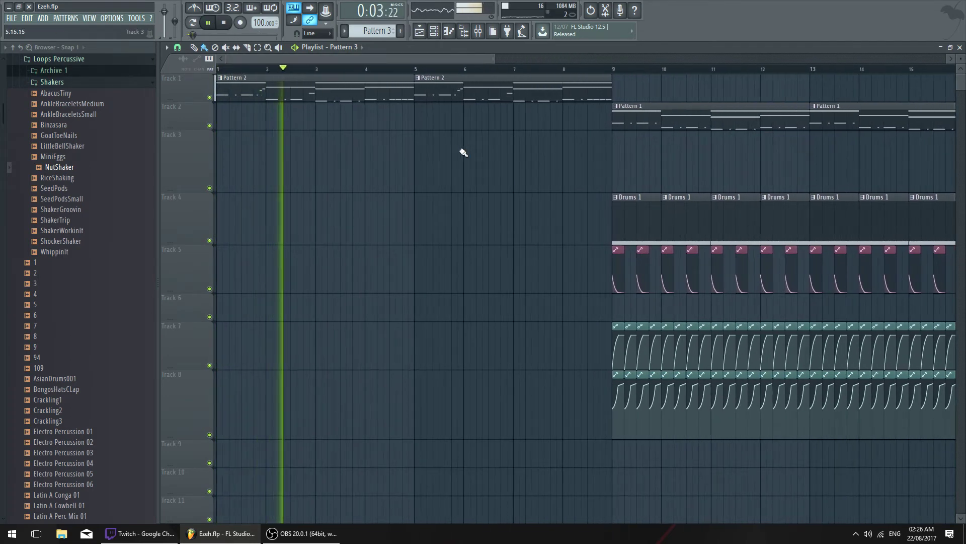
pyautogui.scroll(-1, 536, 56)
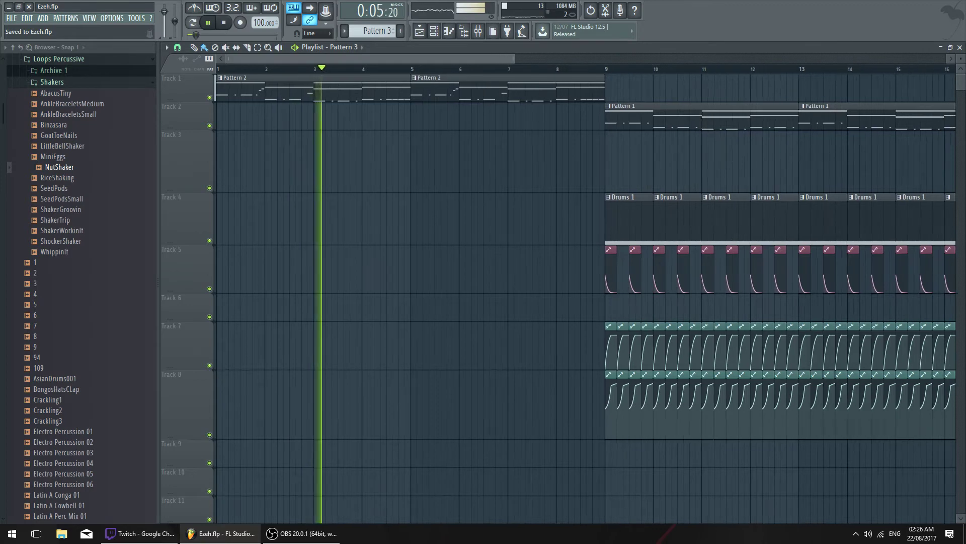
# Check Pattern 2's channels in the channel rack during playback and return to the playlist
pyautogui.press('F5')
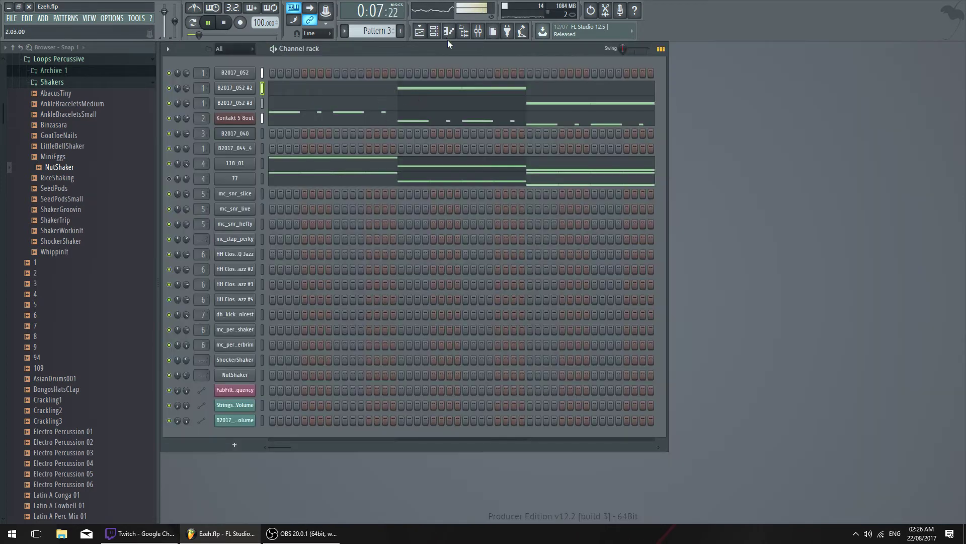
pyautogui.click(420, 32)
pyautogui.doubleClick(437, 94)
pyautogui.press('F7')
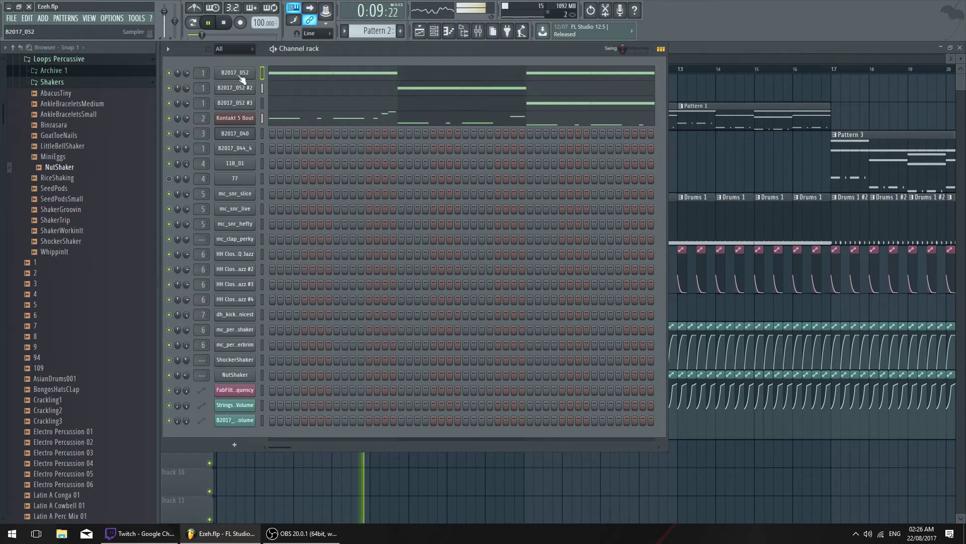
pyautogui.press('F6')
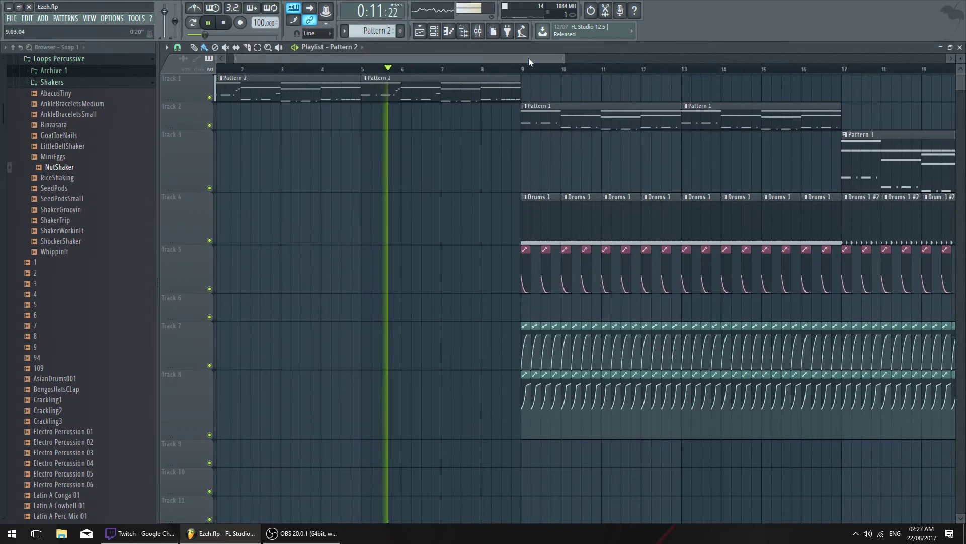
# Collapse the Loops Percussive and Loops folders in the browser's Sound Library
pyautogui.scroll(6, 74, 89)
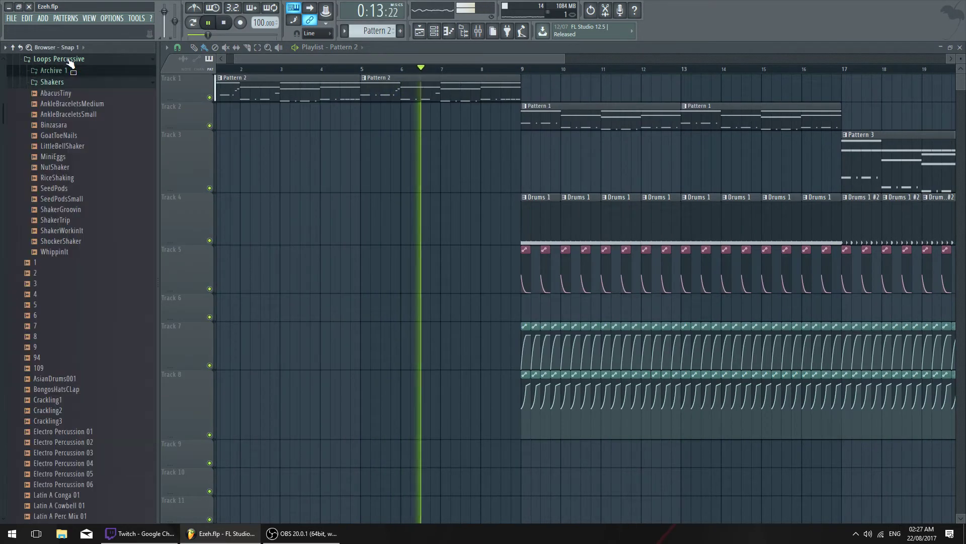
pyautogui.click(76, 250)
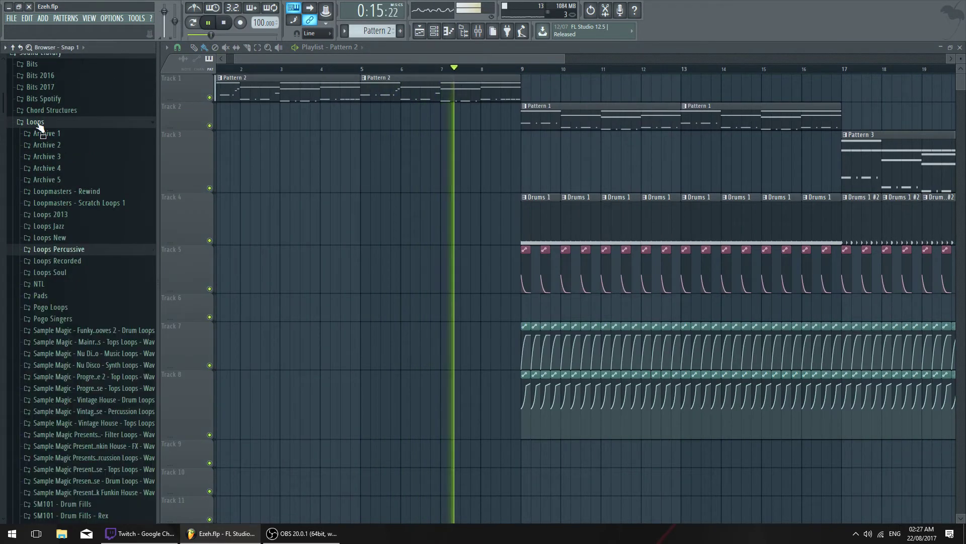
pyautogui.click(39, 122)
# Open Pattern 1's channels from its bar 9 clip and look at the B2017_040 channel's volume envelope settings
pyautogui.moveTo(510, 56); pyautogui.dragTo(546, 116)
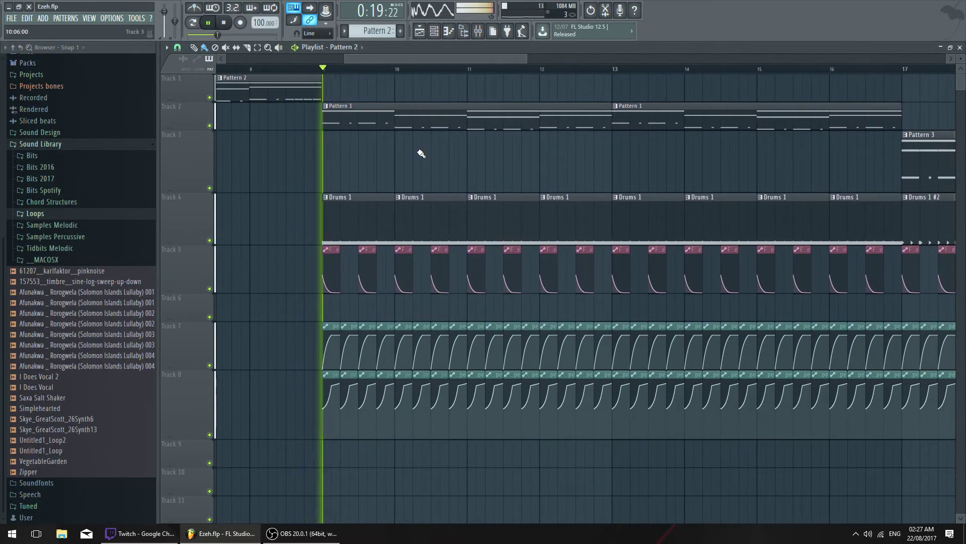
pyautogui.doubleClick(406, 121)
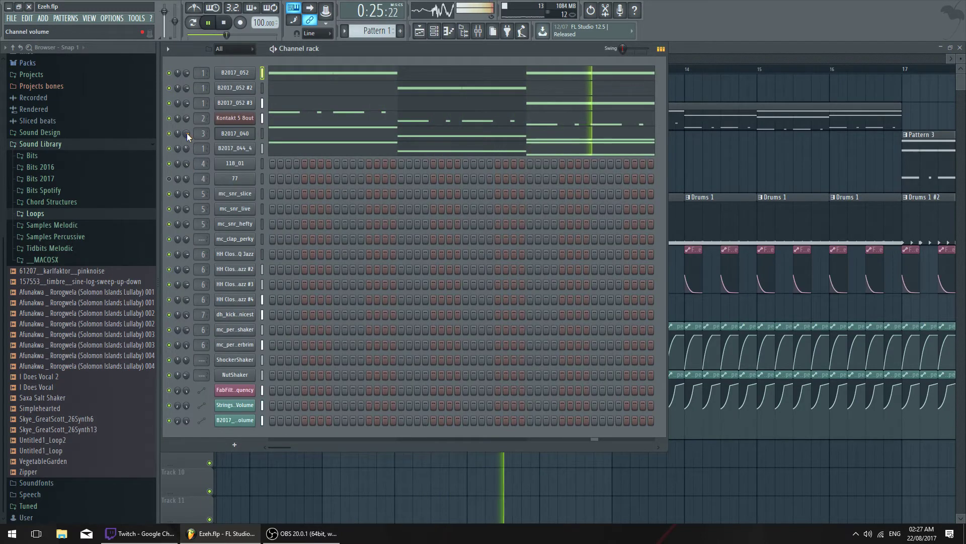
pyautogui.press('space')
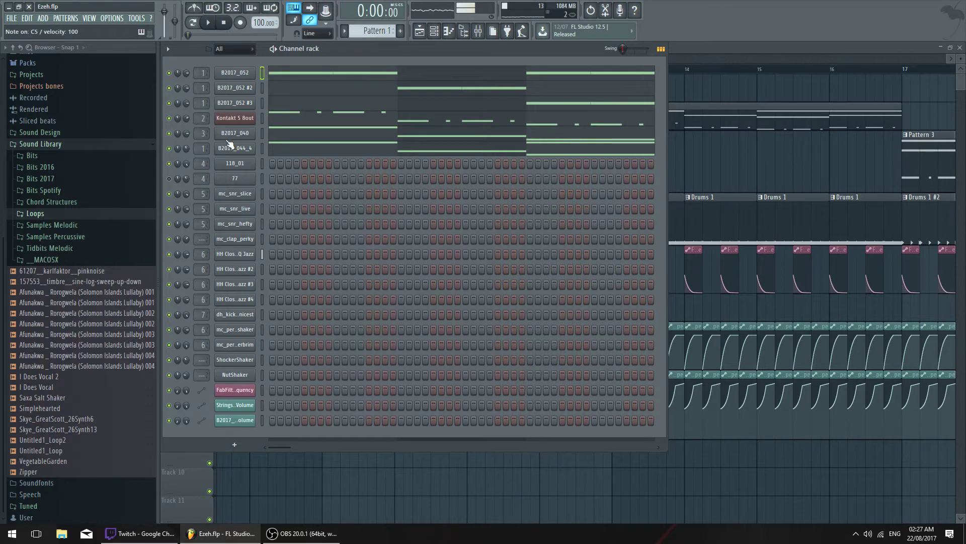
pyautogui.click(235, 135)
pyautogui.click(237, 146)
pyautogui.click(235, 135)
pyautogui.press('space')
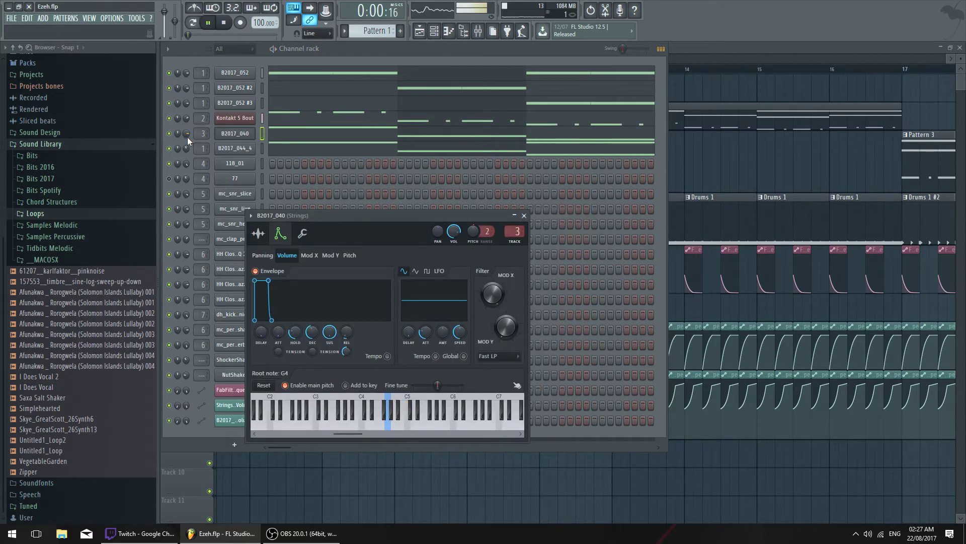
# Play the song from bar 9, set the B2017_040 channel's volume to 60% and save the project
pyautogui.click(716, 105)
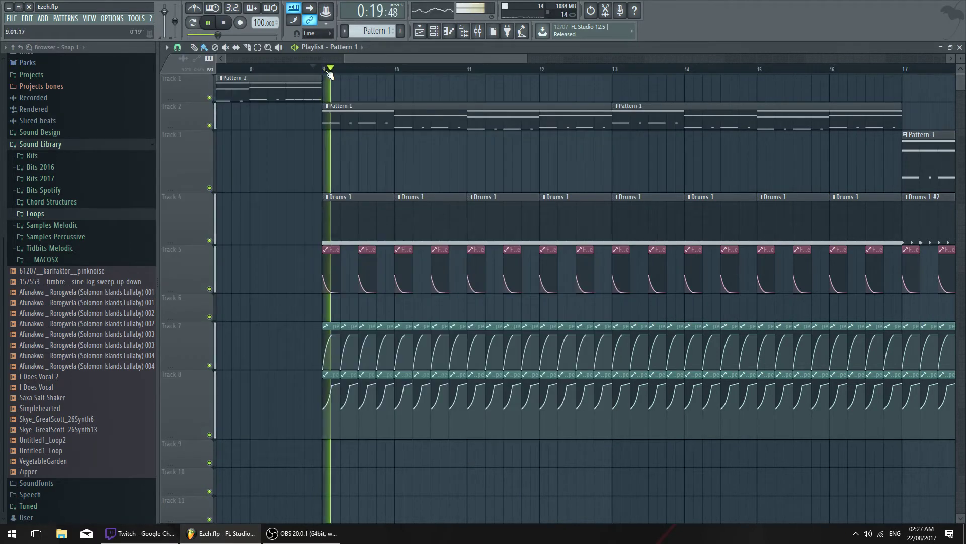
pyautogui.press('F5')
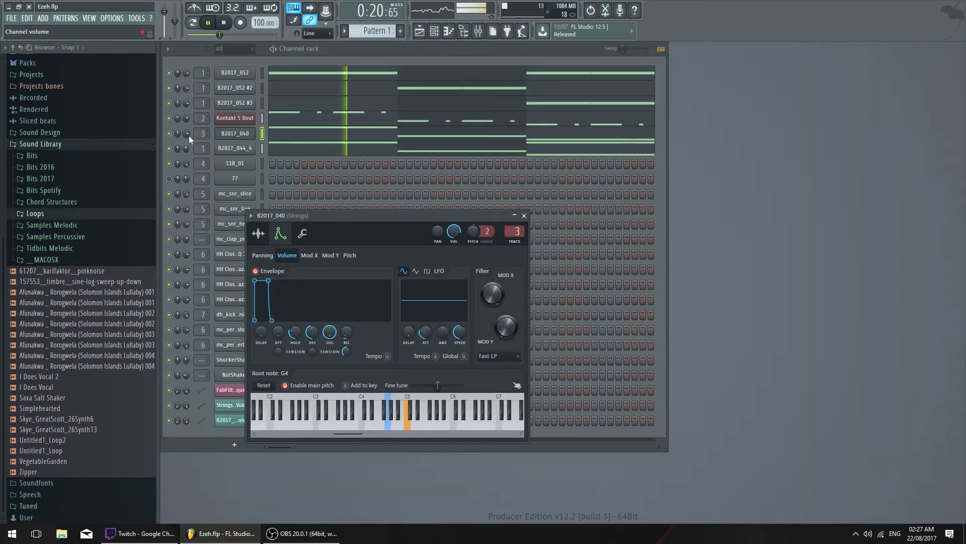
pyautogui.click(186, 134)
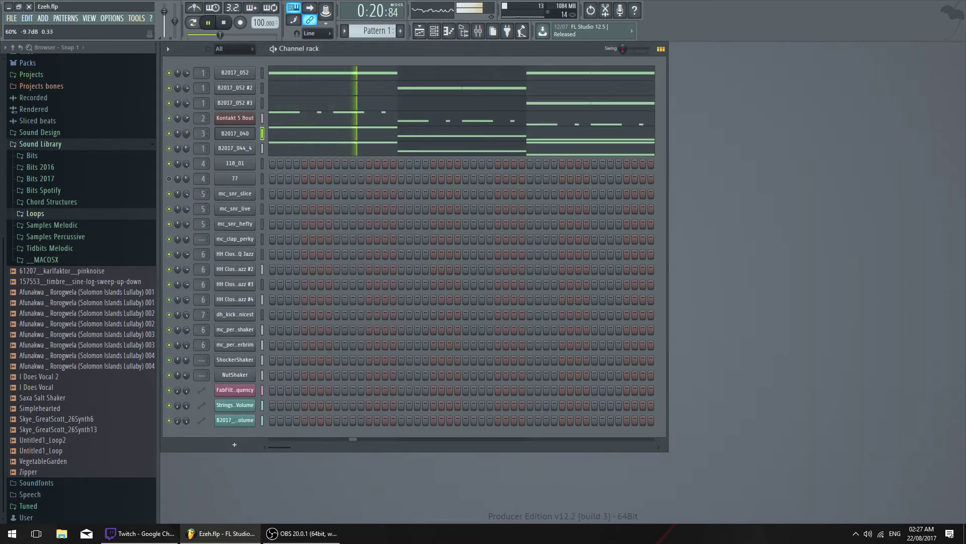
pyautogui.press('F5')
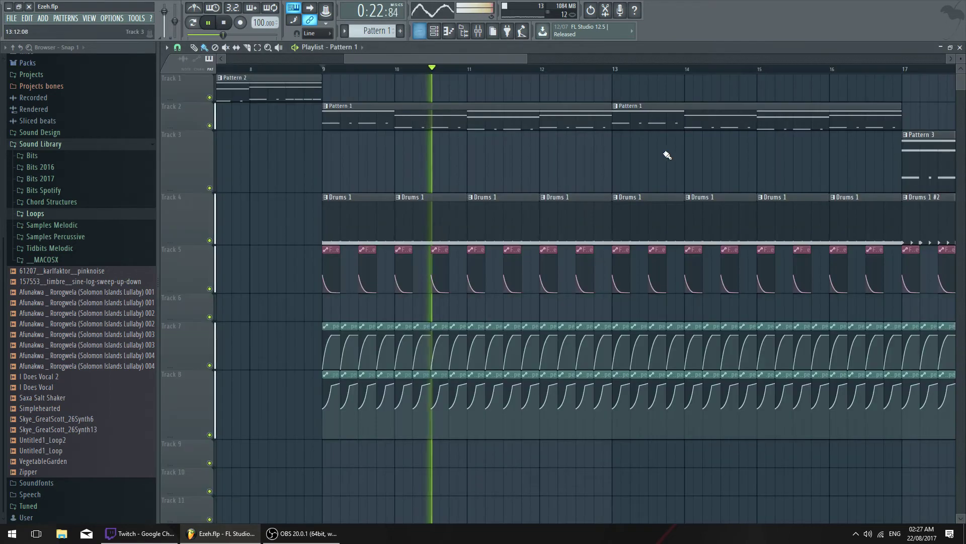
pyautogui.hotkey('ctrl', 's')
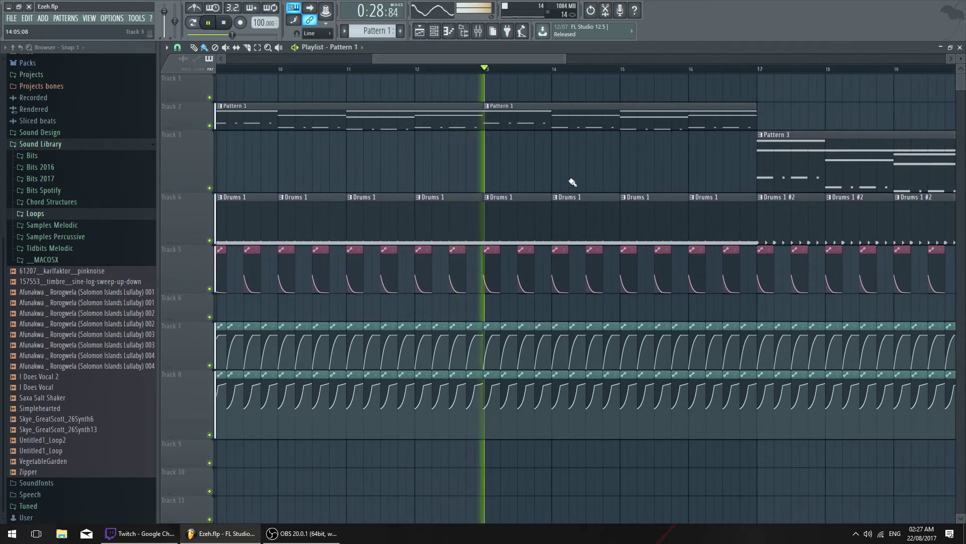
# Browse the Sound Library's sample folders down to Flight Of The Navigator while the song plays
pyautogui.moveTo(469, 59); pyautogui.dragTo(494, 103)
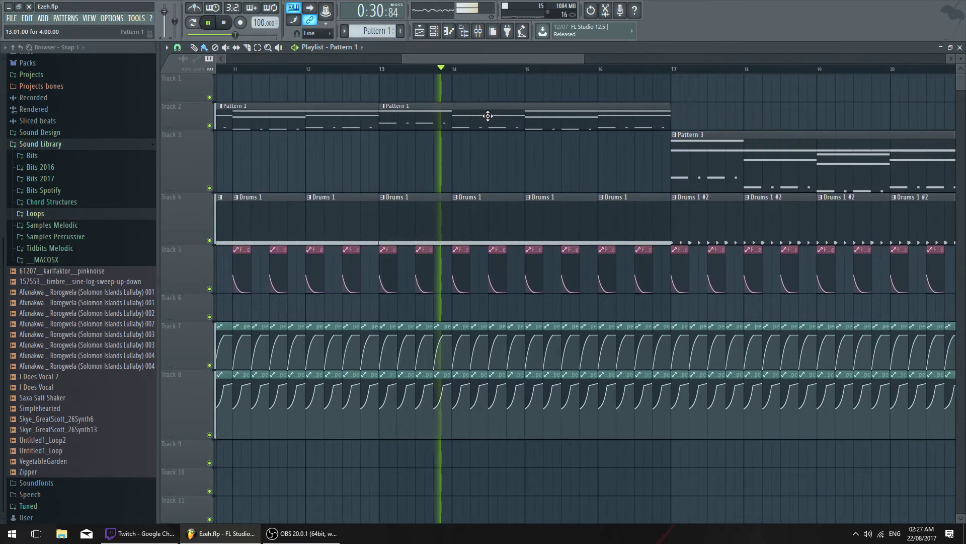
pyautogui.moveTo(545, 55); pyautogui.dragTo(447, 61)
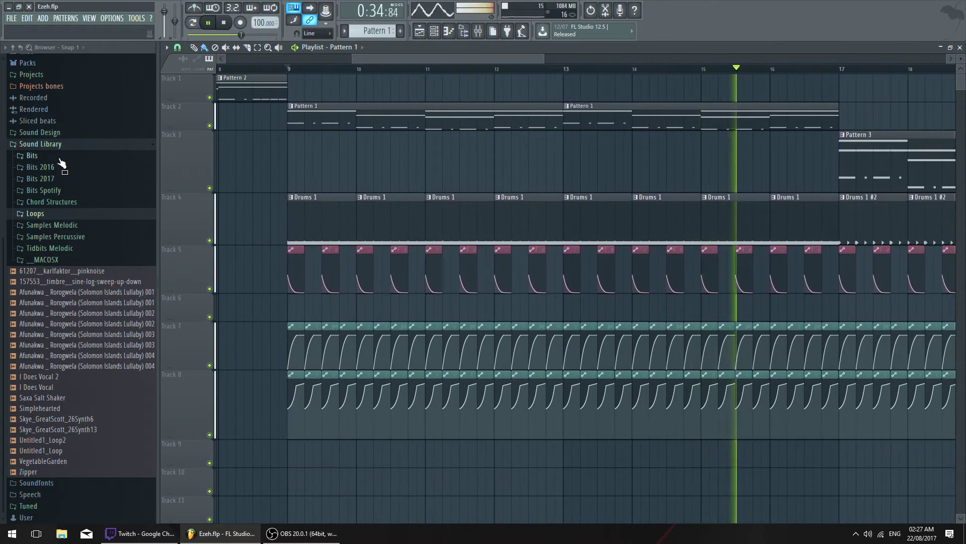
pyautogui.click(52, 217)
pyautogui.scroll(-6, 94, 251)
pyautogui.scroll(-1, 95, 241)
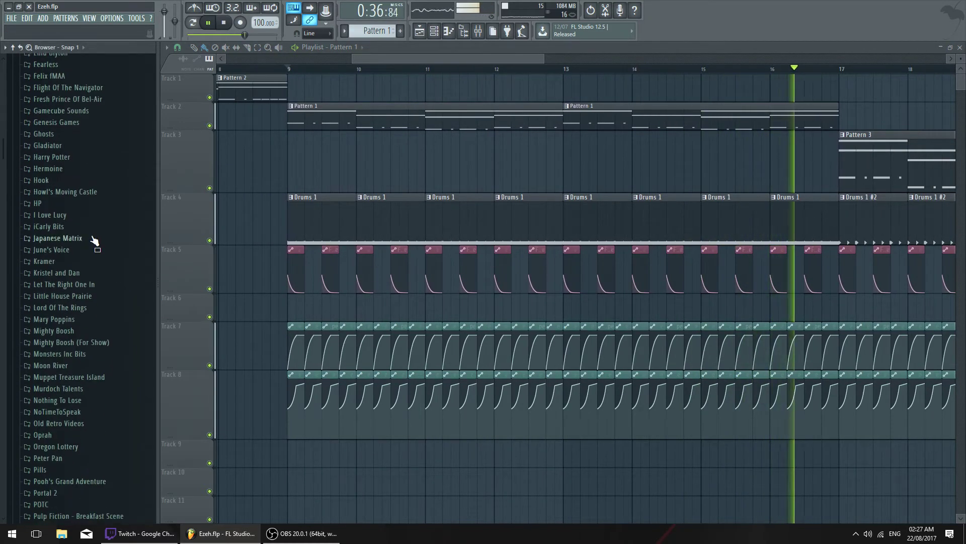
pyautogui.press('space')
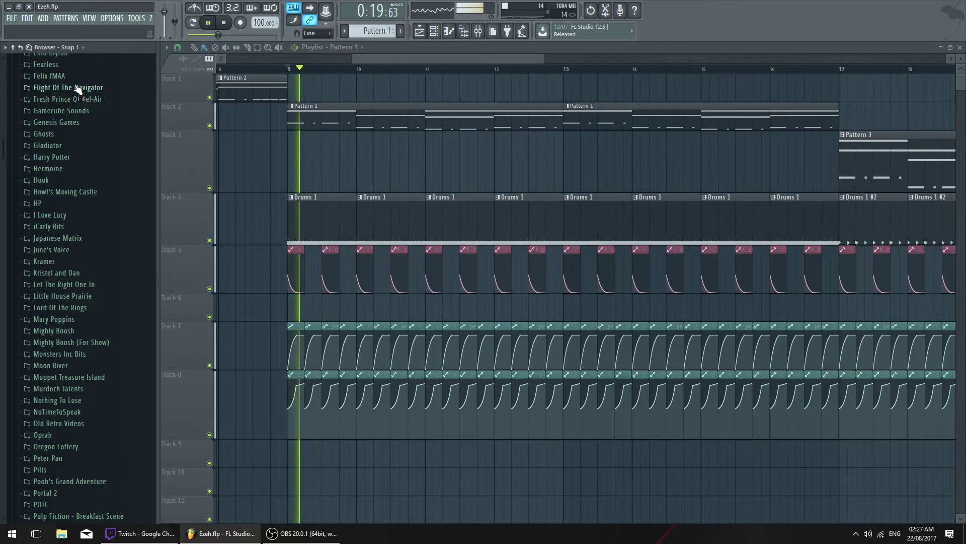
# Audition the FOTN samples in the Flight Of The Navigator folder against the song and collapse the folder
pyautogui.click(76, 87)
pyautogui.press('space')
pyautogui.click(72, 101)
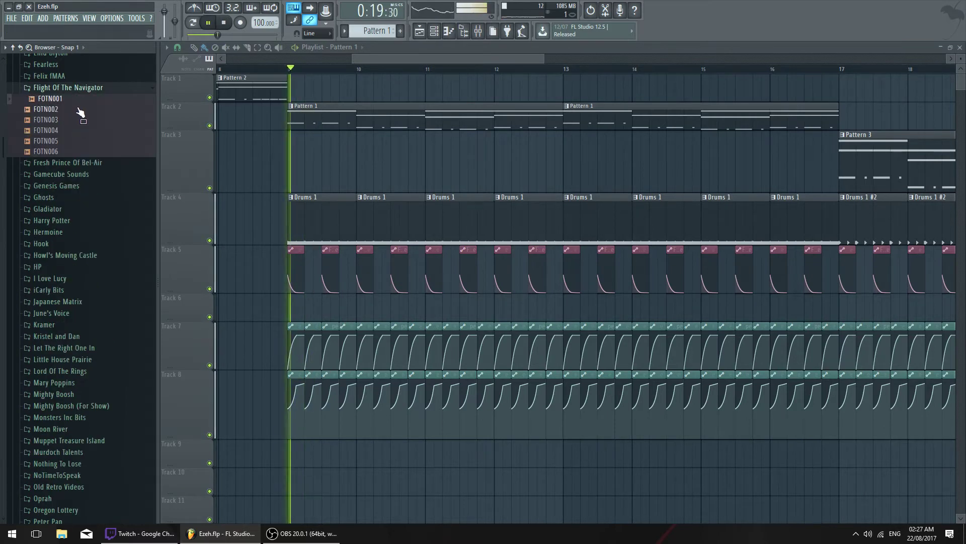
pyautogui.click(80, 109)
pyautogui.press('space')
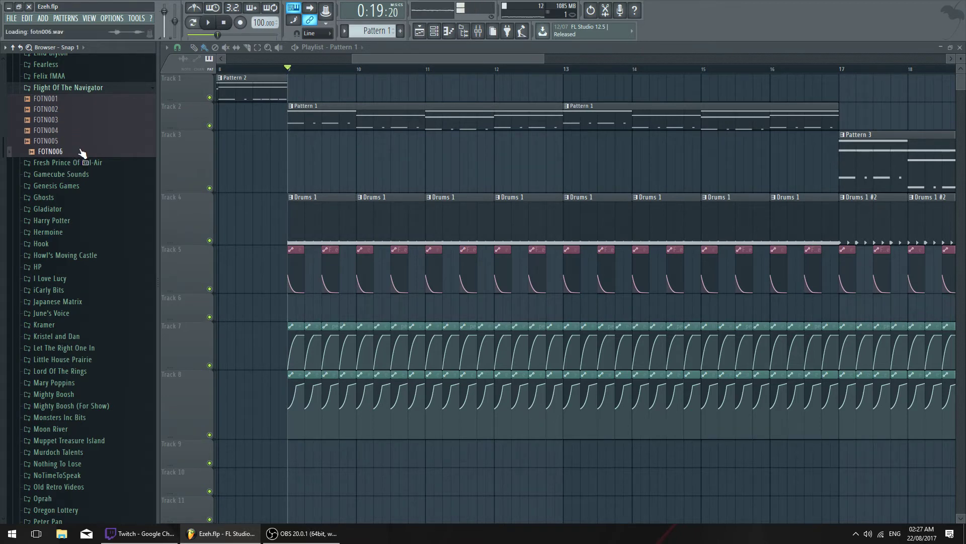
pyautogui.click(71, 88)
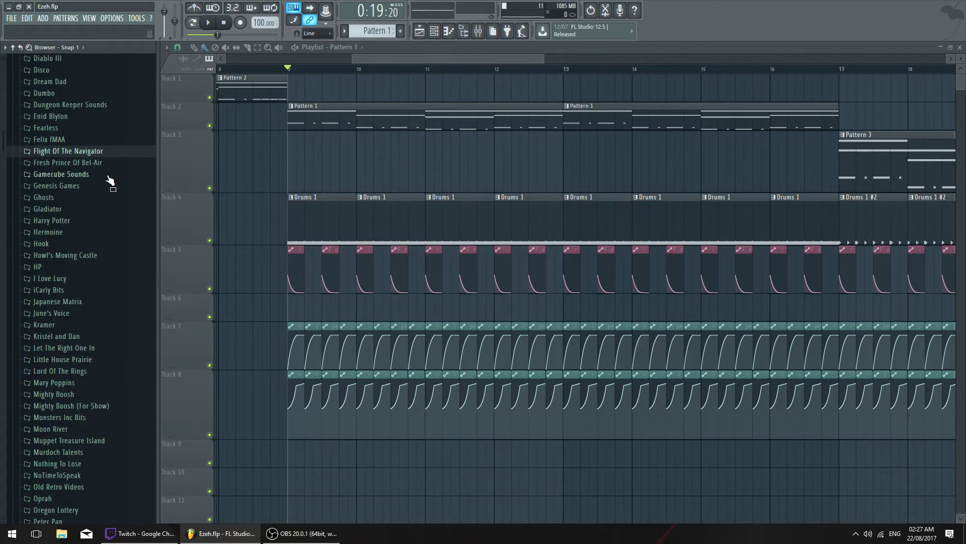
pyautogui.scroll(-2, 86, 211)
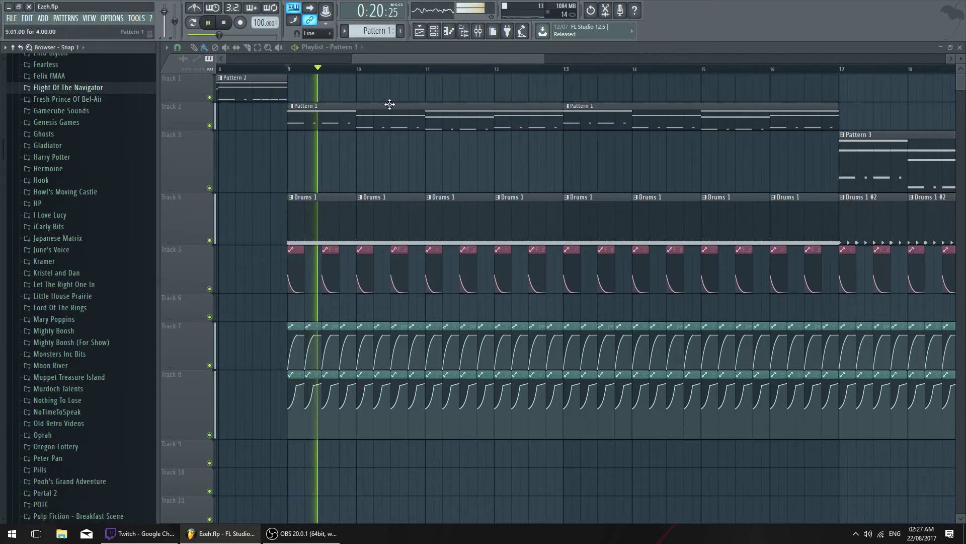
# Stop playback, look at the B2017_052 channel's sampler settings in Pattern 1 and close them
pyautogui.moveTo(449, 58); pyautogui.dragTo(485, 59)
pyautogui.press('space')
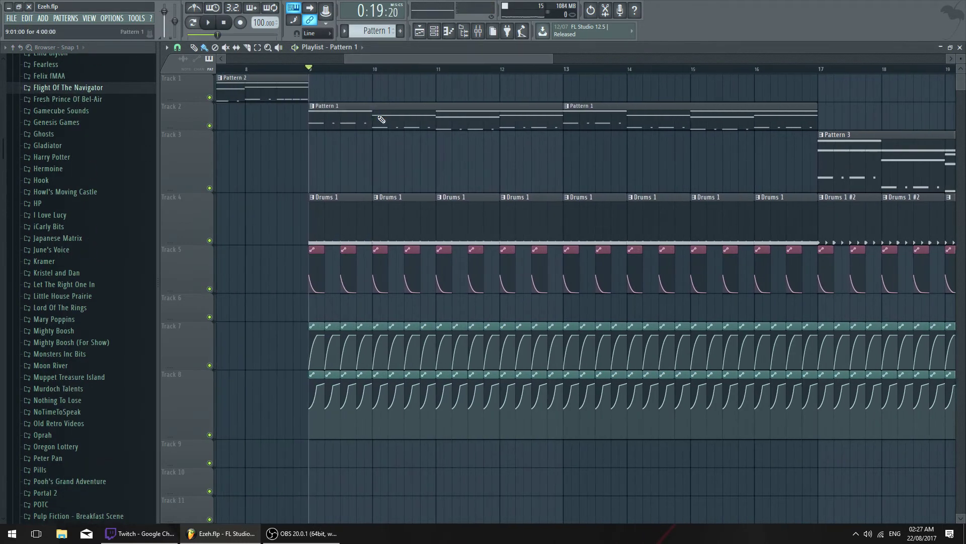
pyautogui.press('F6')
pyautogui.click(235, 73)
pyautogui.press('space')
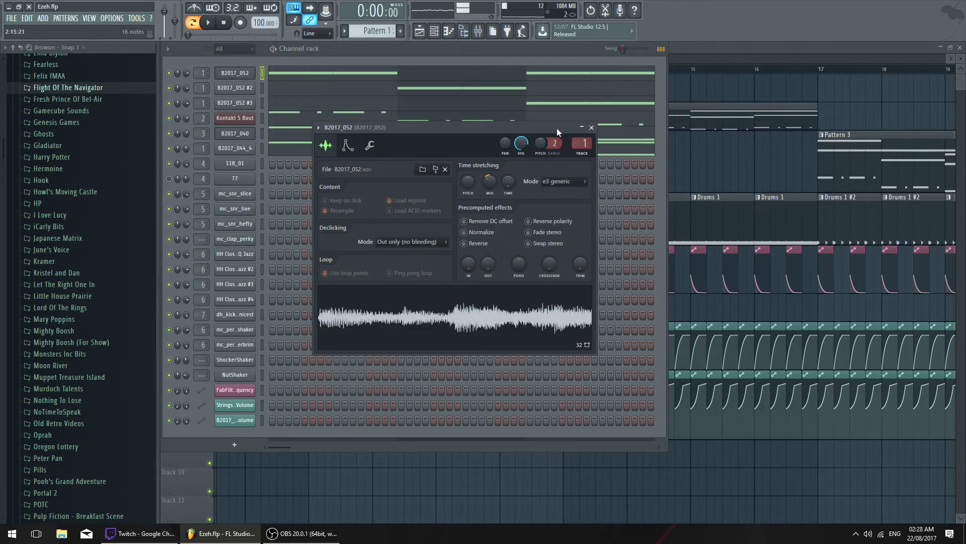
pyautogui.click(592, 128)
pyautogui.click(10, 18)
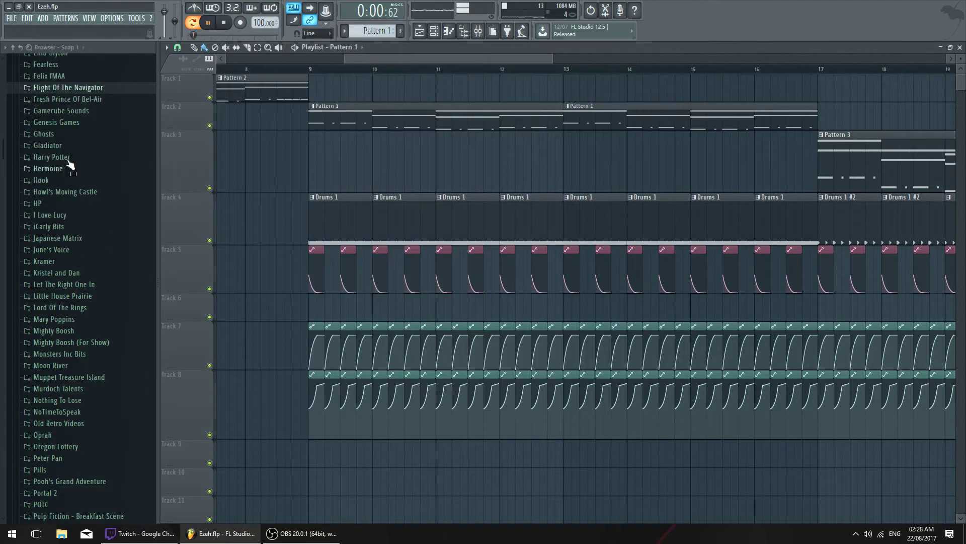
# Collapse the whole browser structure, stop playback and expand the Sound Library folder again
pyautogui.click(13, 47)
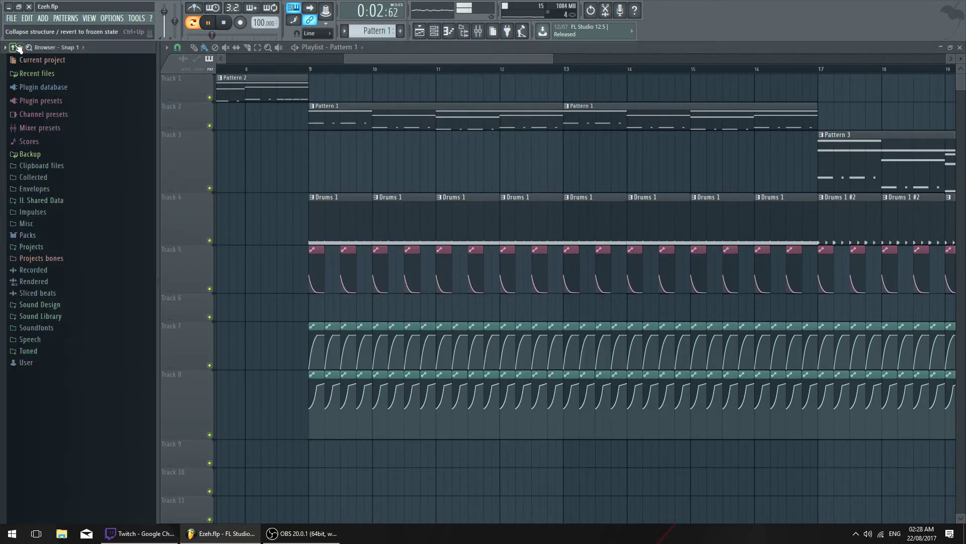
pyautogui.scroll(-3, 270, 61)
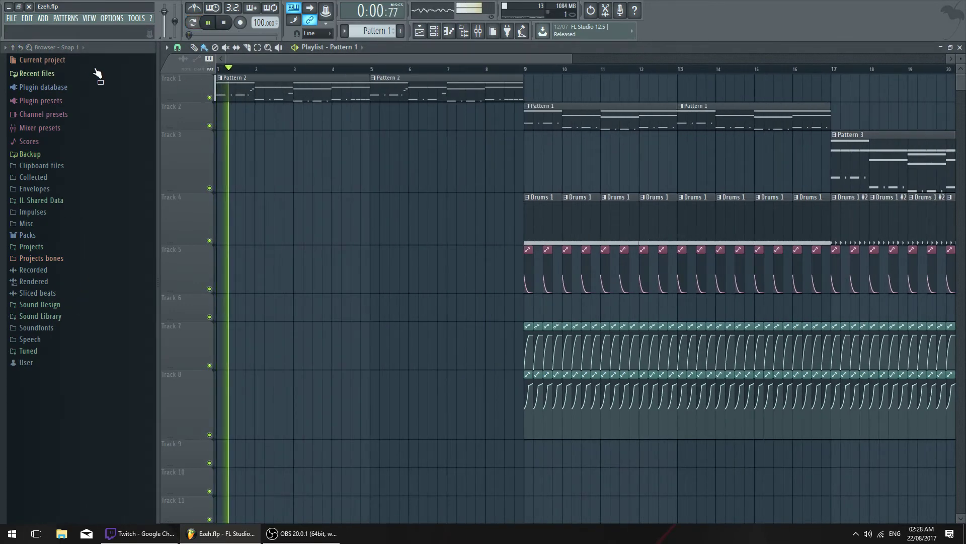
pyautogui.press('space')
pyautogui.click(67, 314)
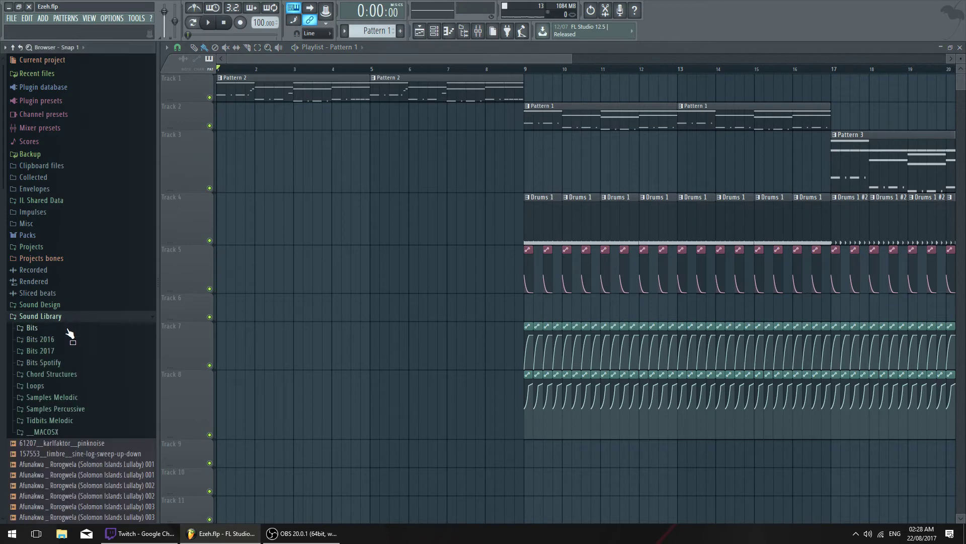
pyautogui.click(66, 327)
pyautogui.click(50, 148)
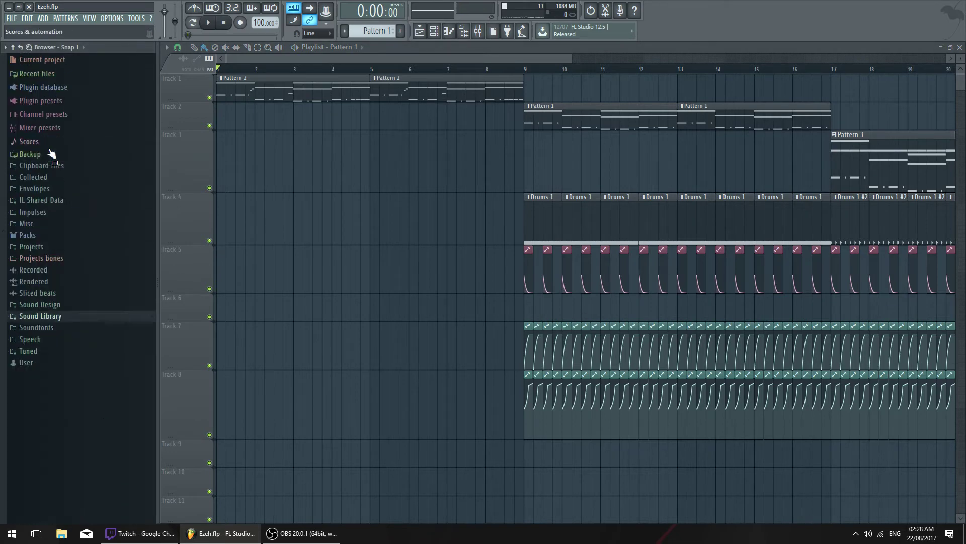
pyautogui.click(48, 314)
pyautogui.click(56, 329)
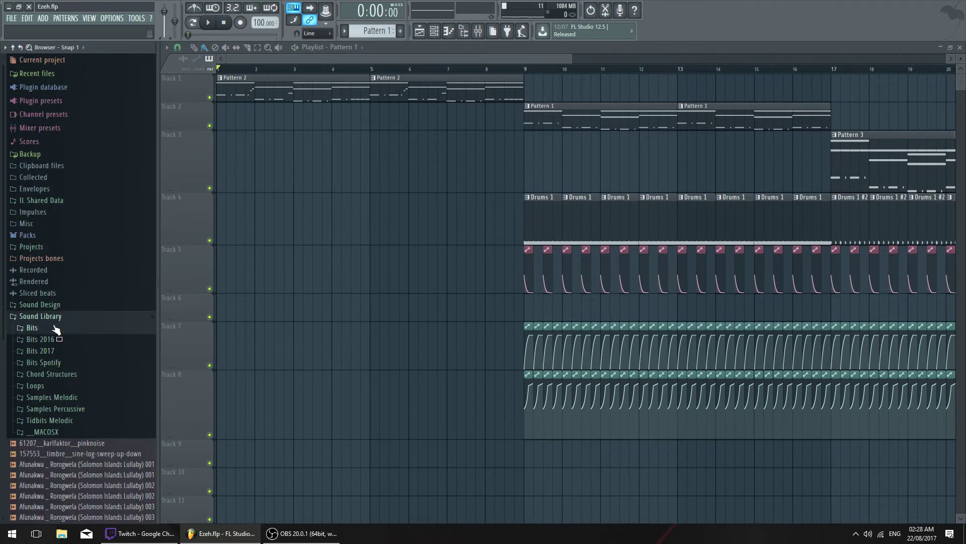
# Open the Bits 2017 folder and audition its samples down to B2017_057
pyautogui.click(83, 351)
pyautogui.scroll(-10, 70, 340)
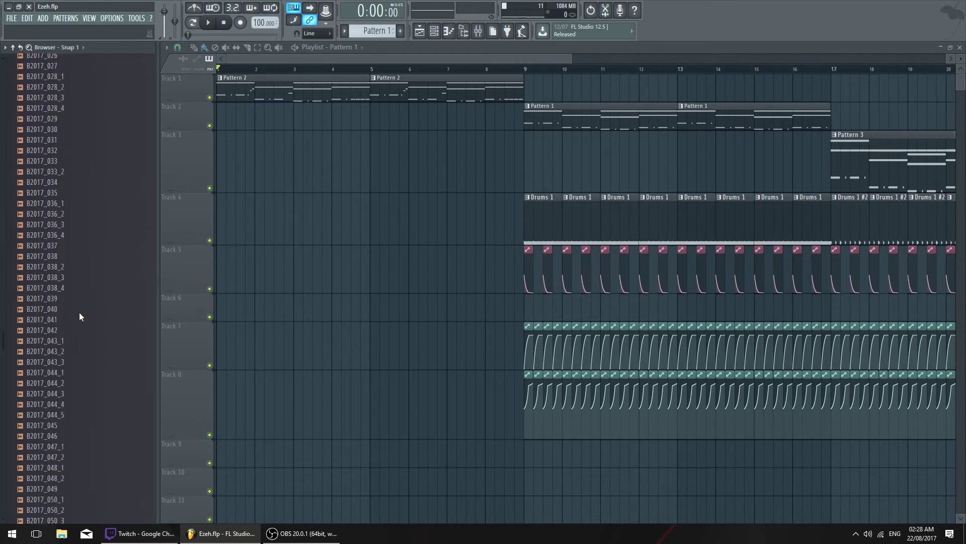
pyautogui.scroll(-4, 79, 312)
pyautogui.click(80, 312)
pyautogui.scroll(-5, 83, 302)
pyautogui.scroll(3, 95, 221)
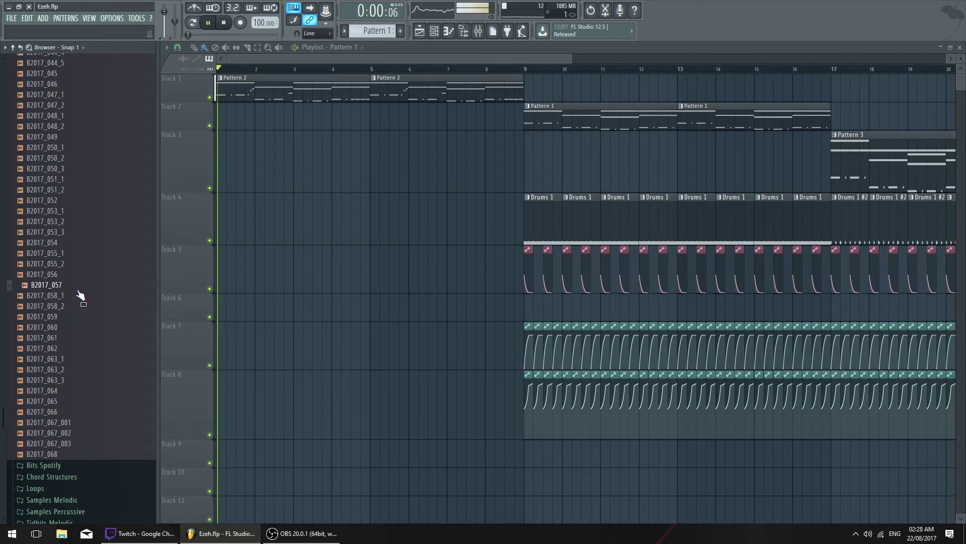
# Stop playback and place the B2017_057 sample on Track 6 at bar 9
pyautogui.moveTo(571, 58); pyautogui.dragTo(513, 59)
pyautogui.scroll(1, 302, 61)
pyautogui.scroll(-1, 531, 190)
pyautogui.press('space')
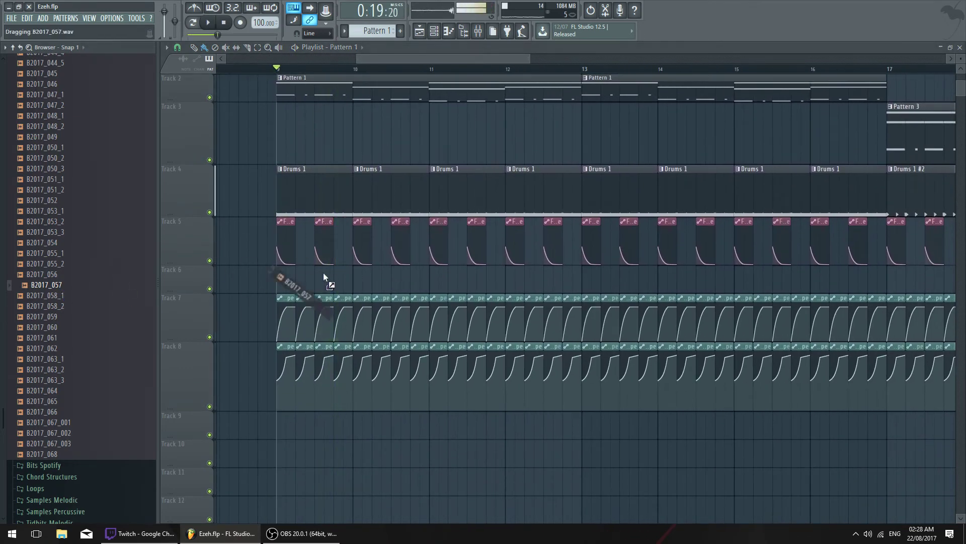
pyautogui.moveTo(279, 275); pyautogui.dragTo(280, 277)
# Try time-stretching the B2017_057 clip to 2 bars and to 1 bar, auditioning the fit with the song
pyautogui.doubleClick(300, 280)
pyautogui.click(503, 239)
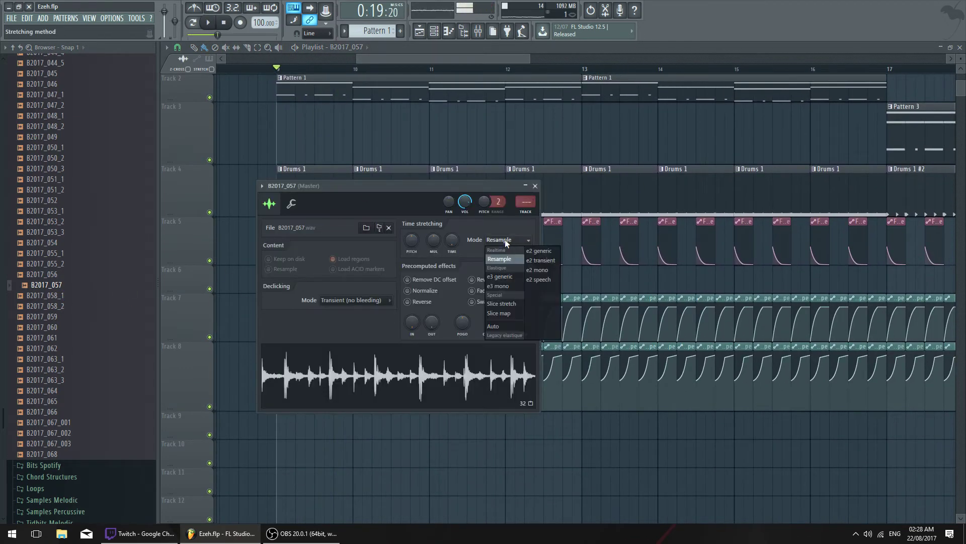
pyautogui.click(511, 238)
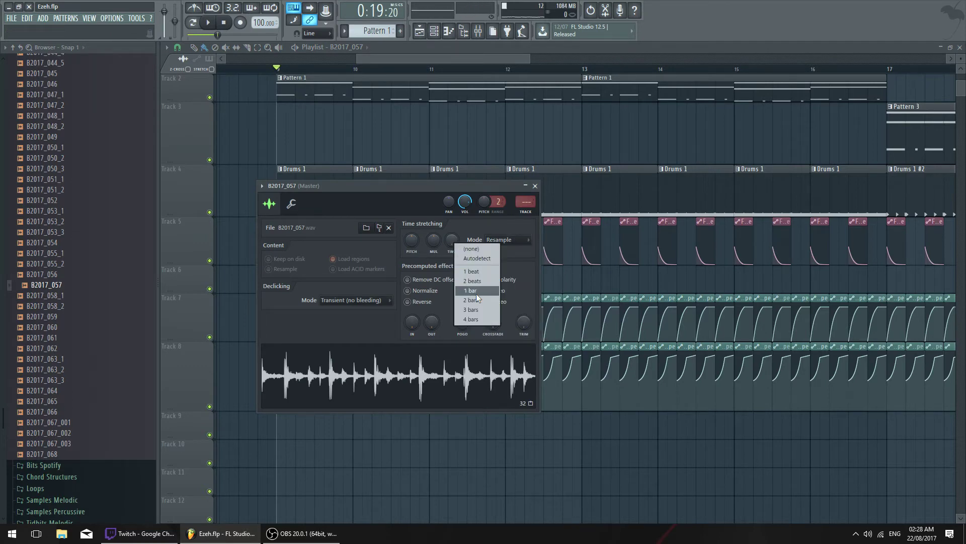
pyautogui.click(476, 294)
pyautogui.press('space')
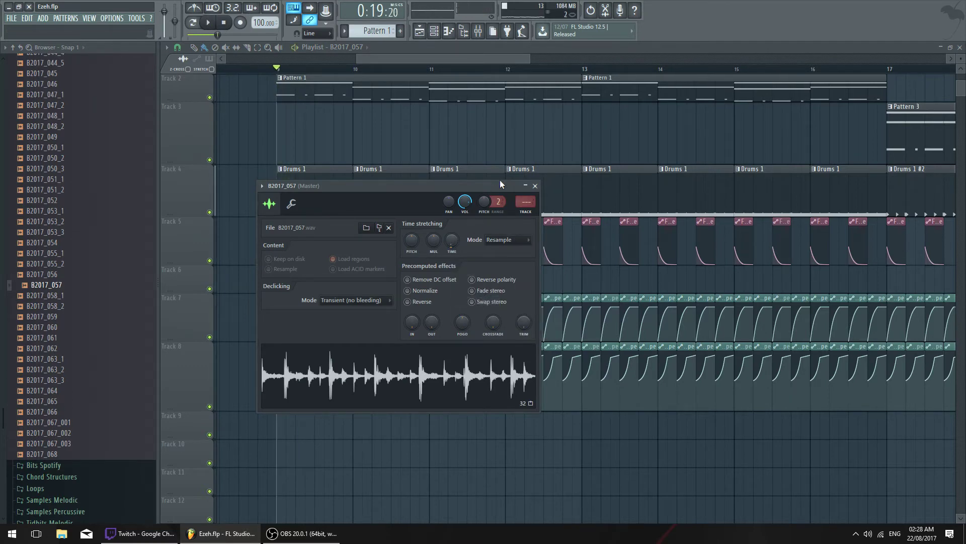
pyautogui.moveTo(508, 186); pyautogui.dragTo(865, 185)
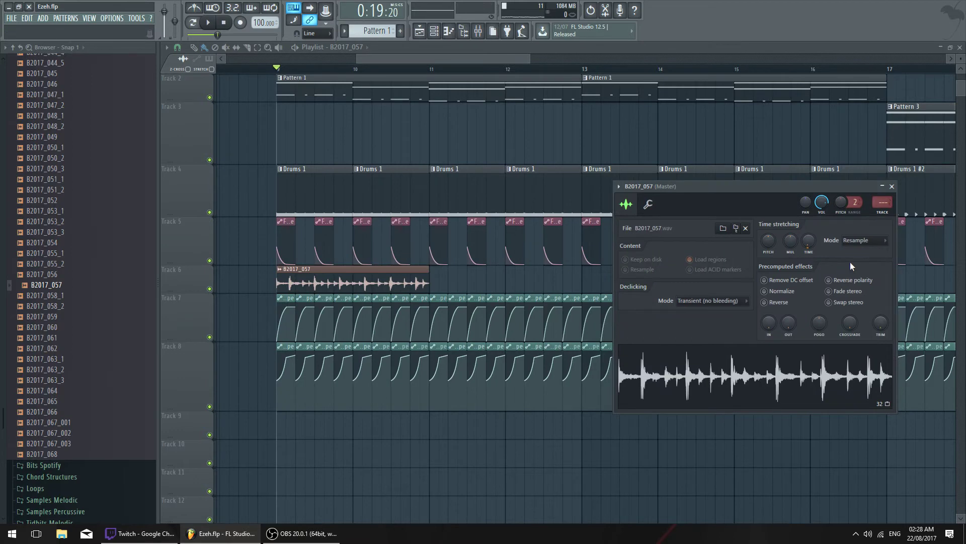
pyautogui.click(838, 291)
pyautogui.press('space')
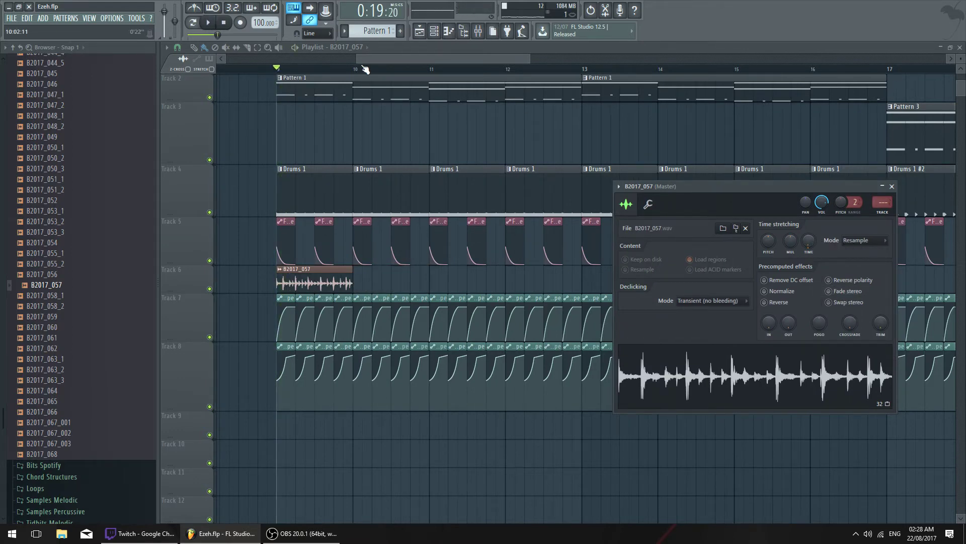
# Reset the B2017_057 clip's time-stretch length to none
pyautogui.moveTo(369, 59); pyautogui.dragTo(372, 126)
pyautogui.doubleClick(453, 283)
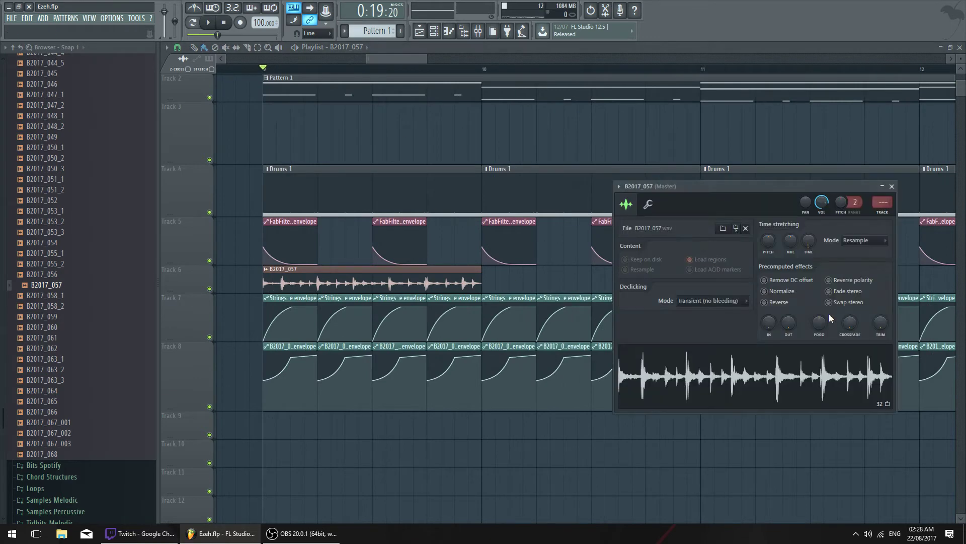
pyautogui.rightClick(809, 242)
pyautogui.click(822, 246)
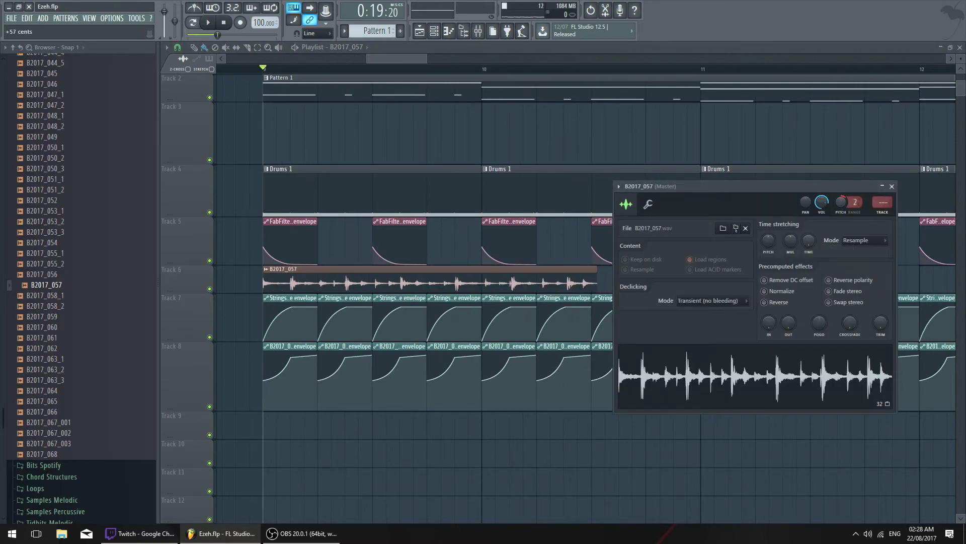
# Lower the B2017_057 channel's volume and set its pitch to +69 cents while playing the song
pyautogui.press('space')
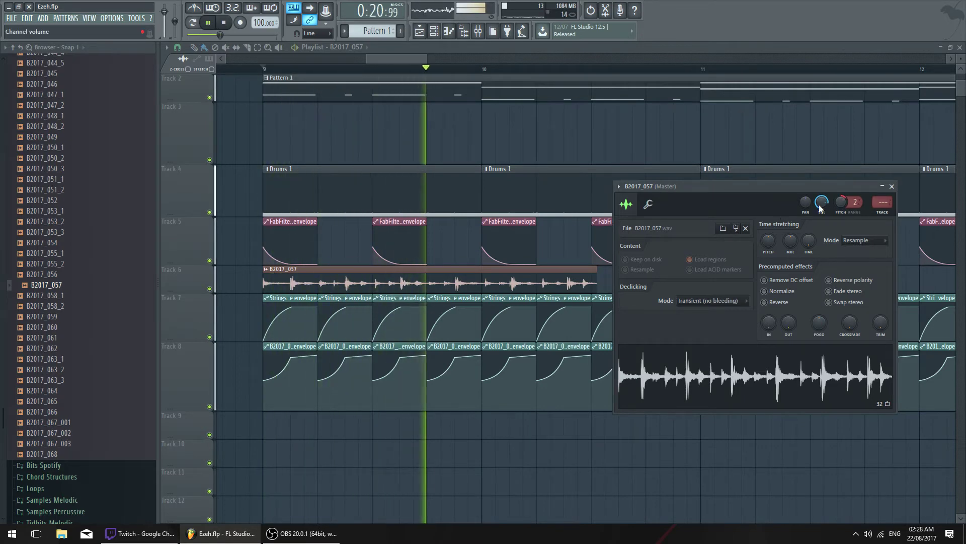
pyautogui.moveTo(823, 204); pyautogui.dragTo(822, 237)
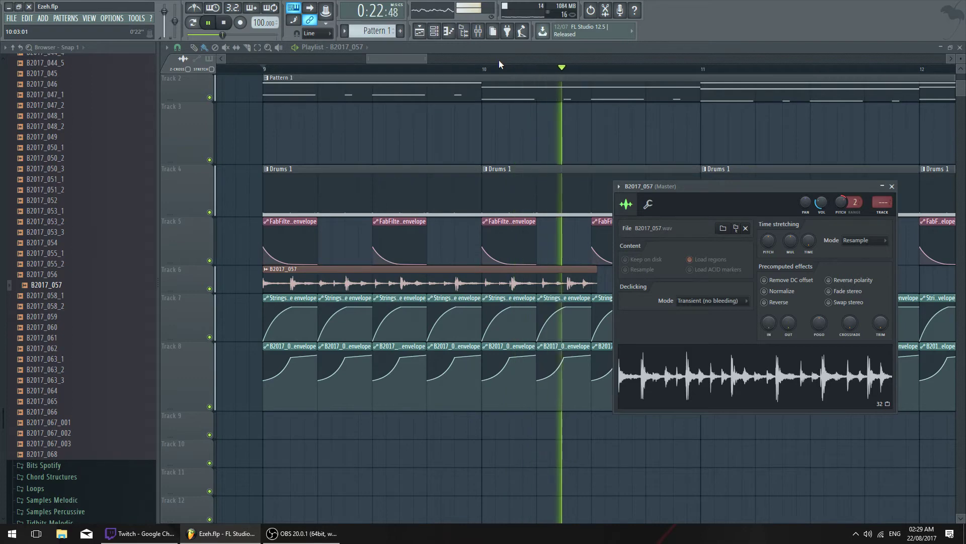
pyautogui.press('space')
pyautogui.press('space')
pyautogui.moveTo(841, 205); pyautogui.dragTo(842, 200)
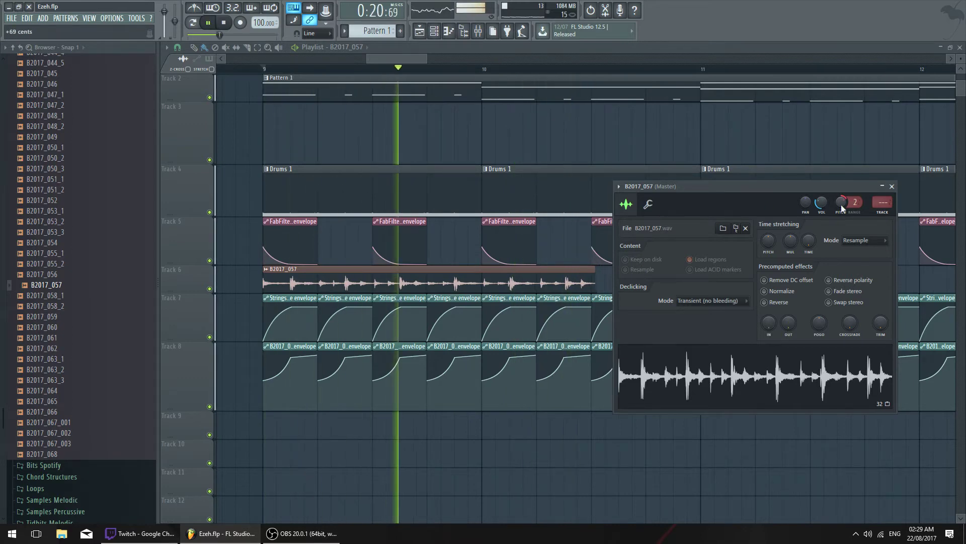
# Move the B2017_057 clip on Track 6 from bar 9 to bar 17 and play from there
pyautogui.moveTo(367, 58); pyautogui.dragTo(270, 59)
pyautogui.moveTo(426, 58); pyautogui.dragTo(867, 59)
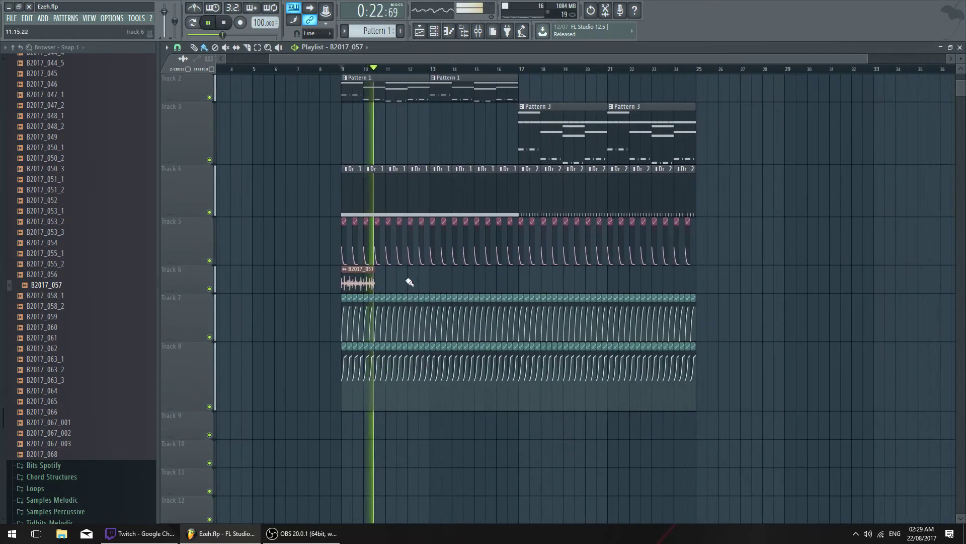
pyautogui.moveTo(367, 283); pyautogui.dragTo(544, 283)
pyautogui.click(522, 68)
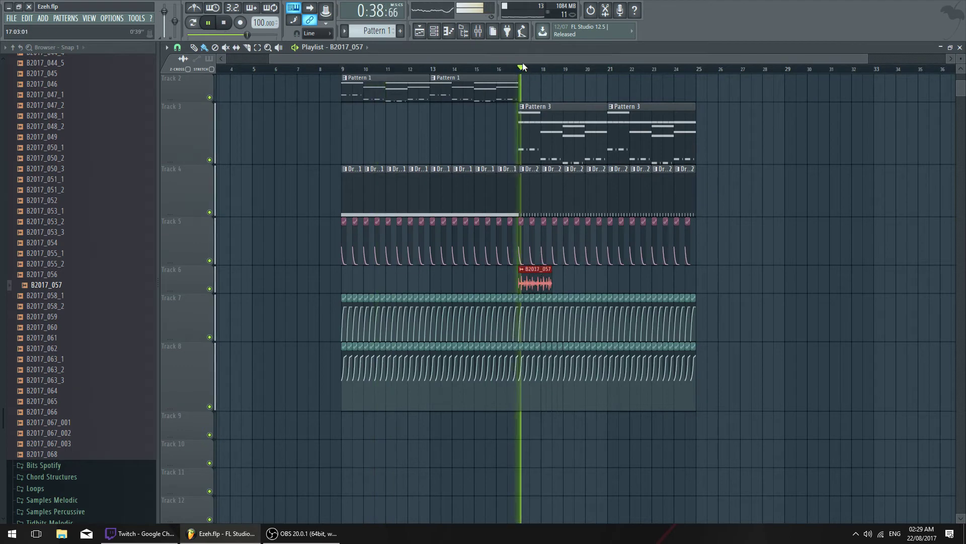
# Repeat the B2017_057 clip end to end on Track 6 from bar 17 until it passes bar 25
pyautogui.scroll(3, 523, 59)
pyautogui.keyDown('shift'); pyautogui.moveTo(387, 272); pyautogui.dragTo(391, 307); pyautogui.keyUp('shift')
pyautogui.moveTo(485, 276)
pyautogui.keyDown('ctrl'); pyautogui.mouseDown()
pyautogui.moveTo(375, 307)
pyautogui.moveTo(367, 281)
pyautogui.moveTo(502, 279)
pyautogui.mouseUp(); pyautogui.keyUp('ctrl')
pyautogui.keyDown('ctrl'); pyautogui.click(621, 283); pyautogui.keyUp('ctrl')
pyautogui.keyDown('shift'); pyautogui.moveTo(574, 277); pyautogui.dragTo(641, 273); pyautogui.keyUp('shift')
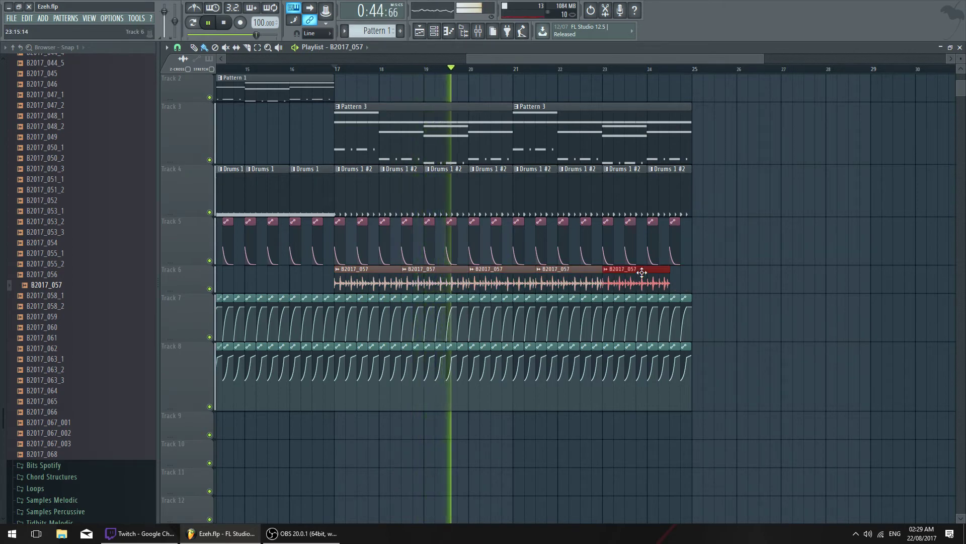
pyautogui.keyDown('ctrl'); pyautogui.moveTo(700, 270); pyautogui.dragTo(669, 282); pyautogui.keyUp('ctrl')
pyautogui.keyDown('shift'); pyautogui.moveTo(624, 277); pyautogui.dragTo(690, 272); pyautogui.keyUp('shift')
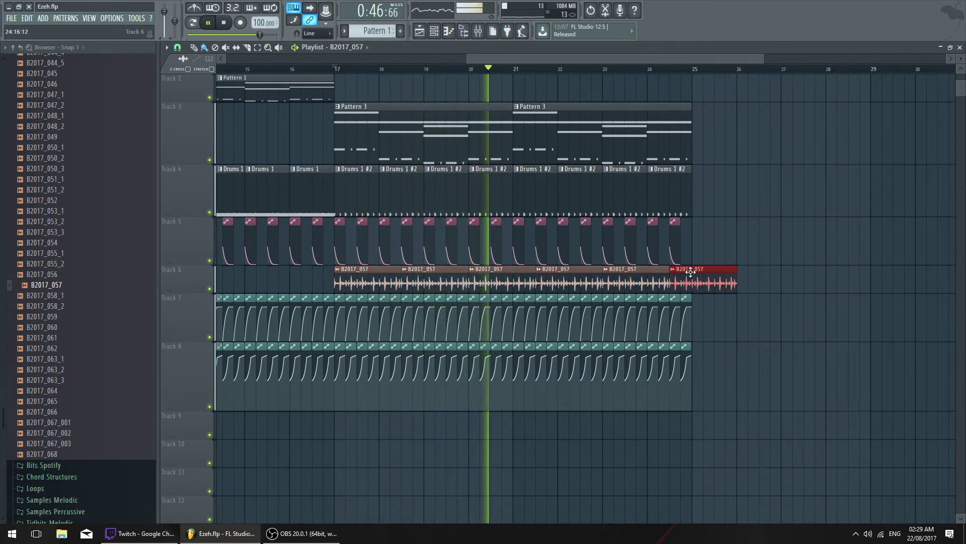
# Slice the last B2017_057 clip at bar 25 and delete the part beyond it
pyautogui.click(246, 47)
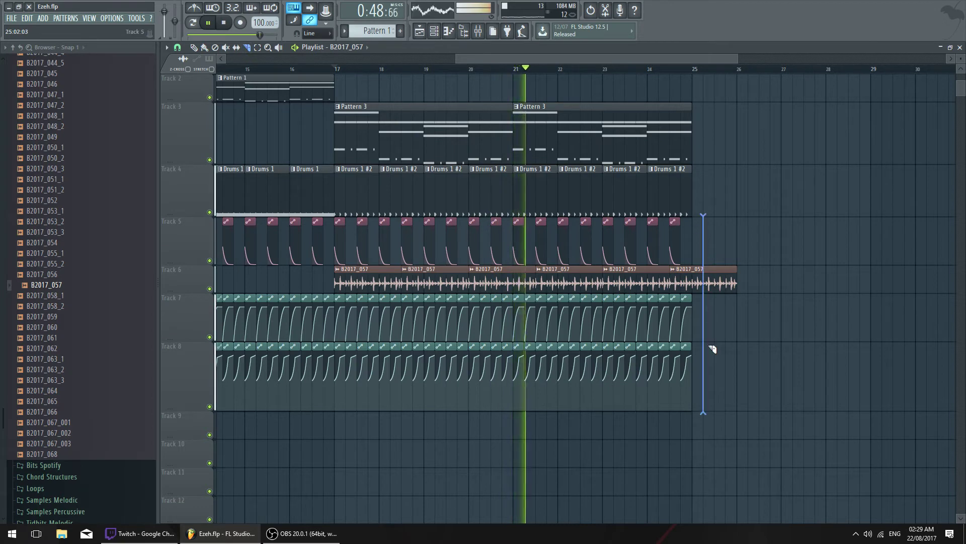
pyautogui.moveTo(713, 349); pyautogui.dragTo(698, 349)
pyautogui.click(194, 48)
pyautogui.rightClick(710, 285)
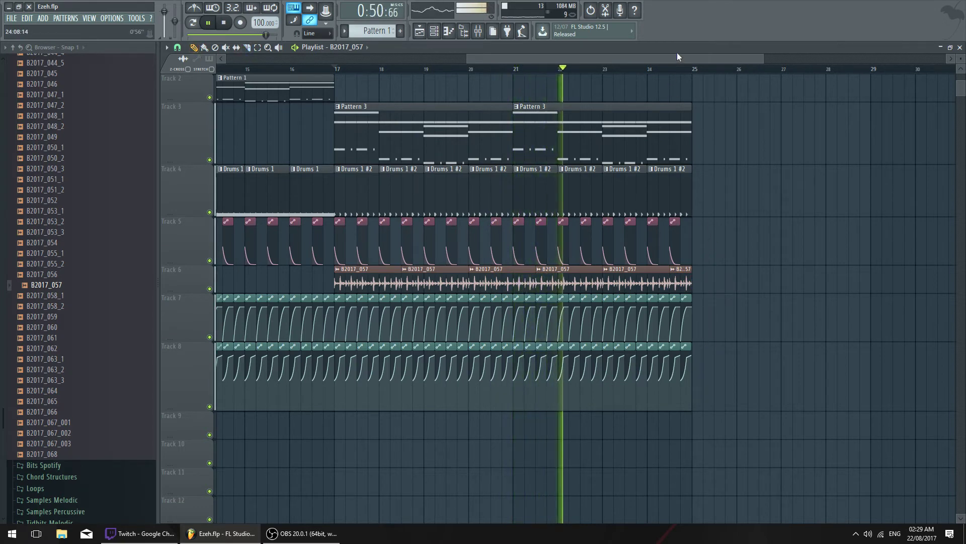
# Stop playback and audition further Bits 2017 samples, from B2017_058_1 to B2017_068 and back up to B2017_045
pyautogui.press('space')
pyautogui.click(100, 295)
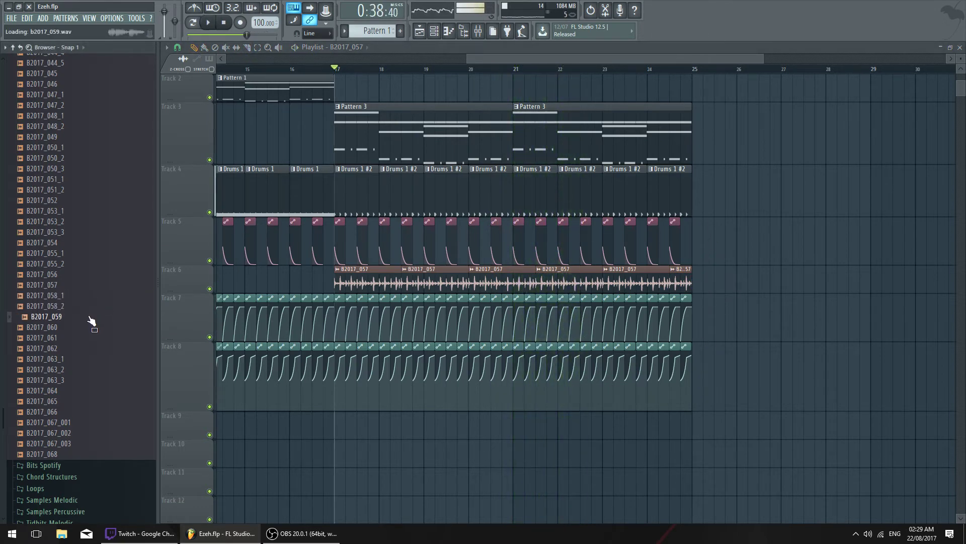
pyautogui.press('space')
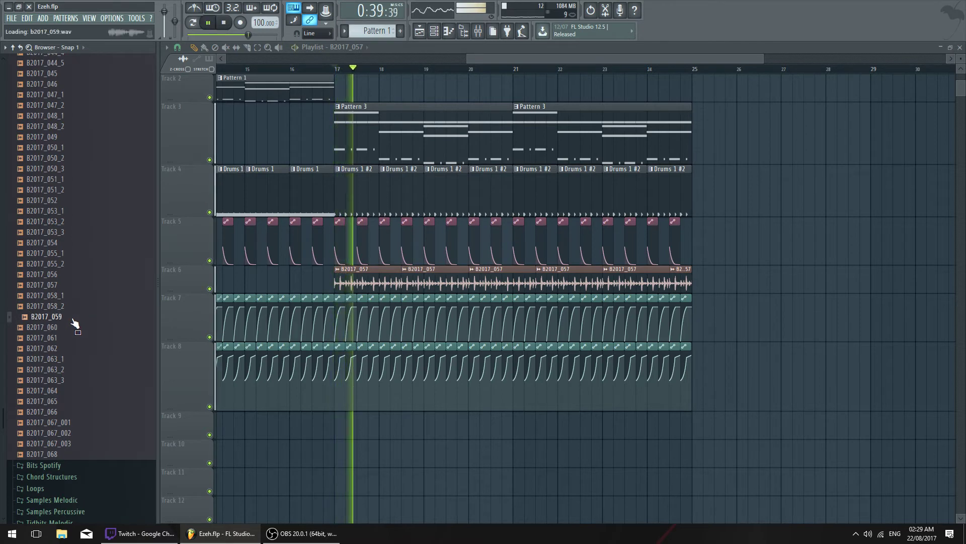
pyautogui.press('space')
pyautogui.click(69, 328)
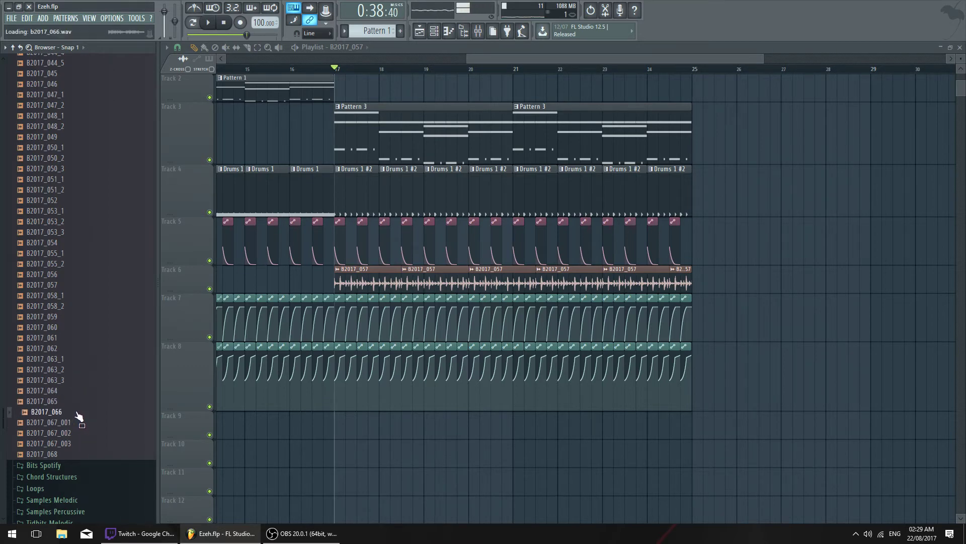
pyautogui.click(60, 443)
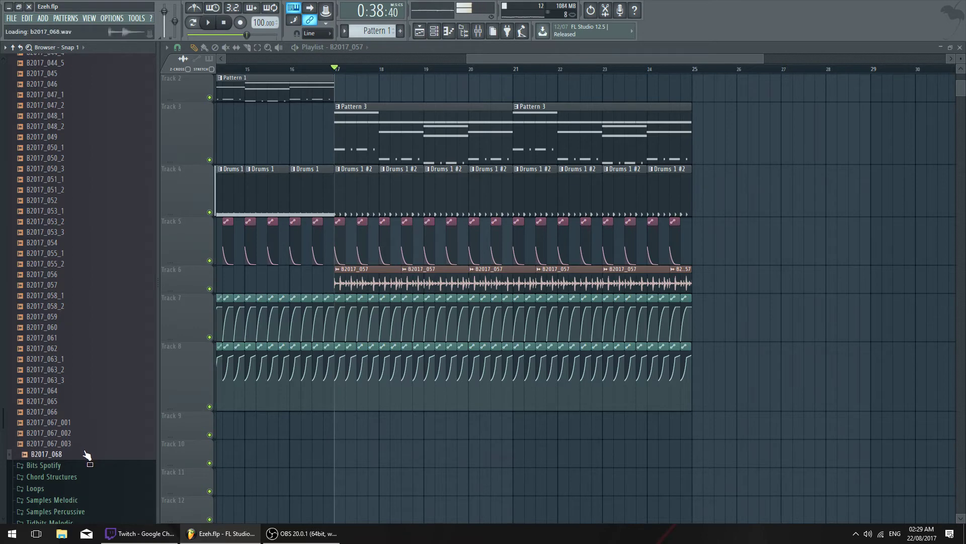
pyautogui.scroll(5, 106, 345)
pyautogui.click(99, 308)
pyautogui.scroll(4, 88, 277)
pyautogui.click(89, 282)
pyautogui.scroll(1, 86, 284)
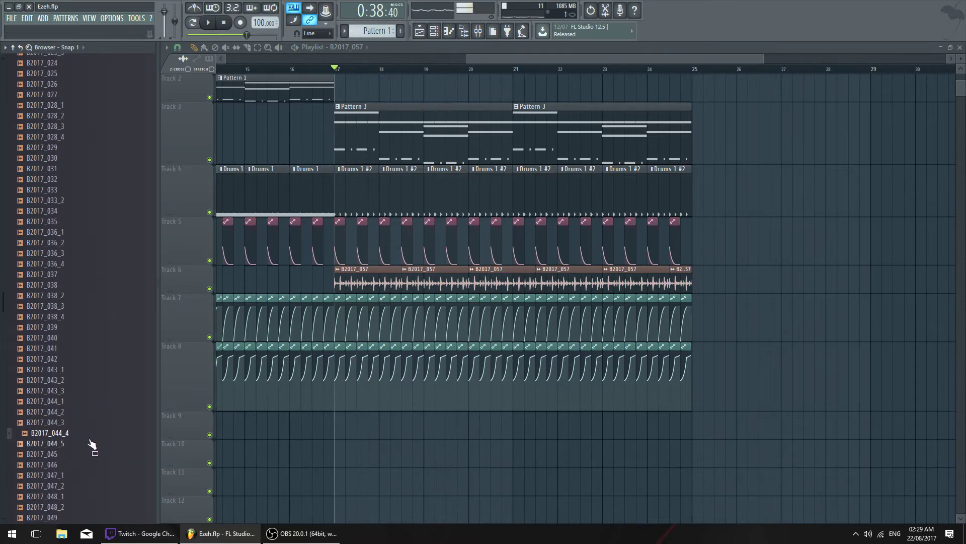
pyautogui.scroll(-4, 96, 422)
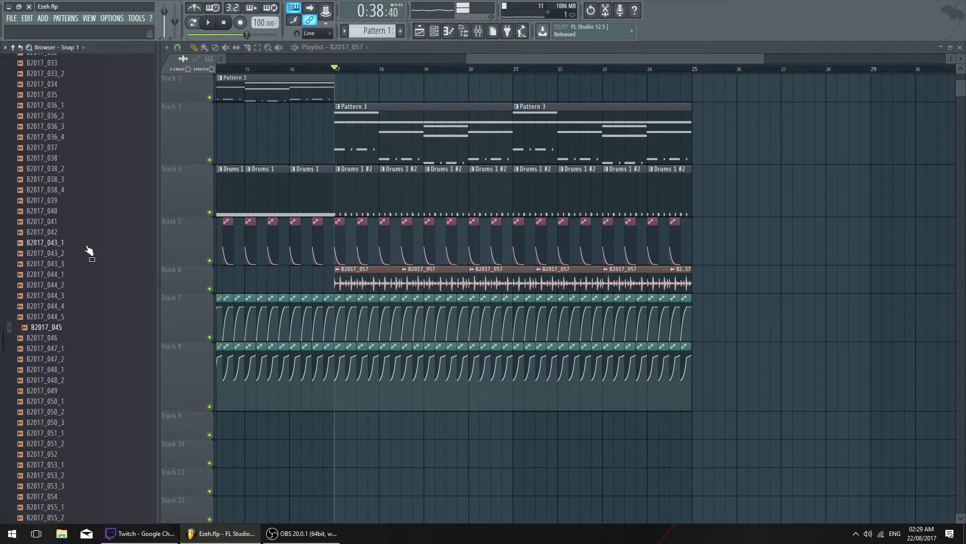
# Play briefly from bar 17, then duplicate the eight Drums 1 #2 clips of bars 17–24 onto Track 4 from bar 25
pyautogui.scroll(3, 496, 80)
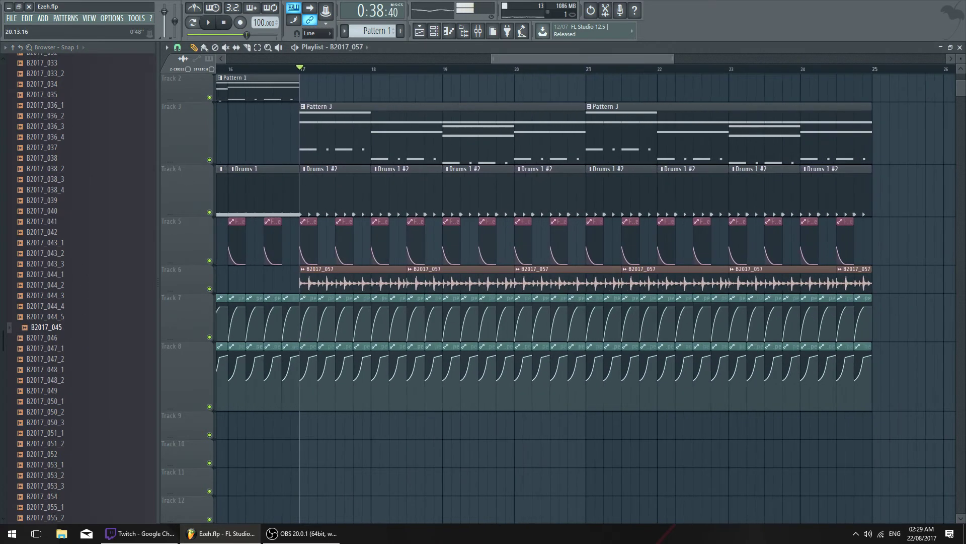
pyautogui.press('space')
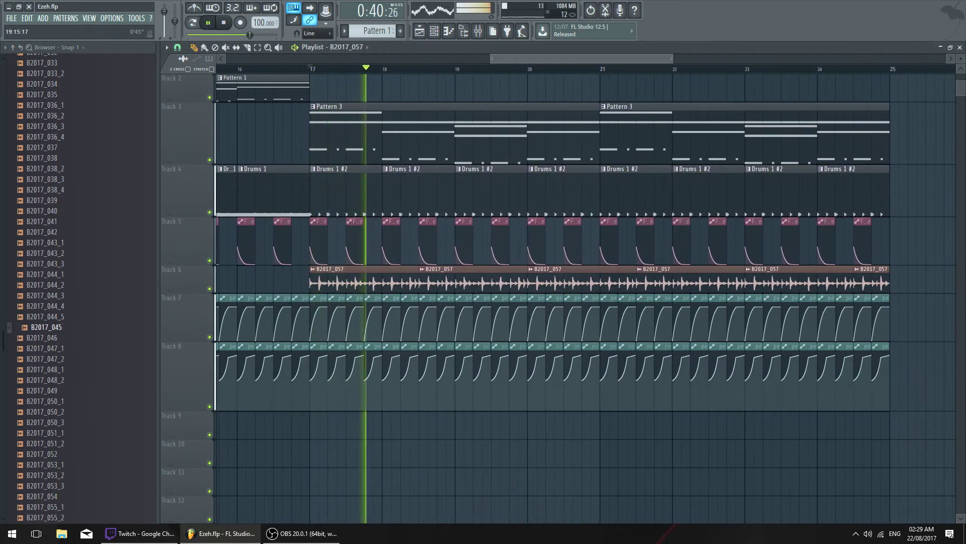
pyautogui.scroll(-1, 523, 63)
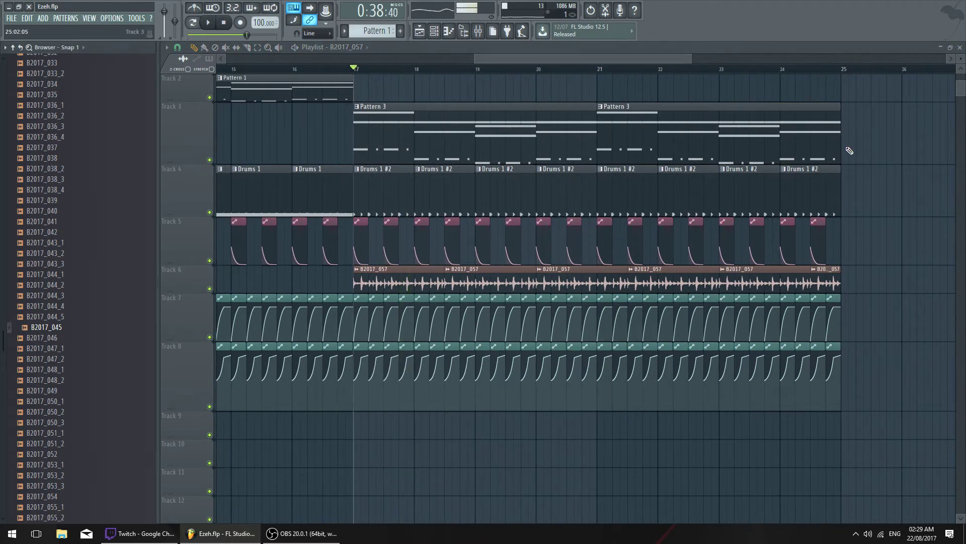
pyautogui.moveTo(896, 218); pyautogui.dragTo(371, 209)
pyautogui.hotkey('ctrl', 'b')
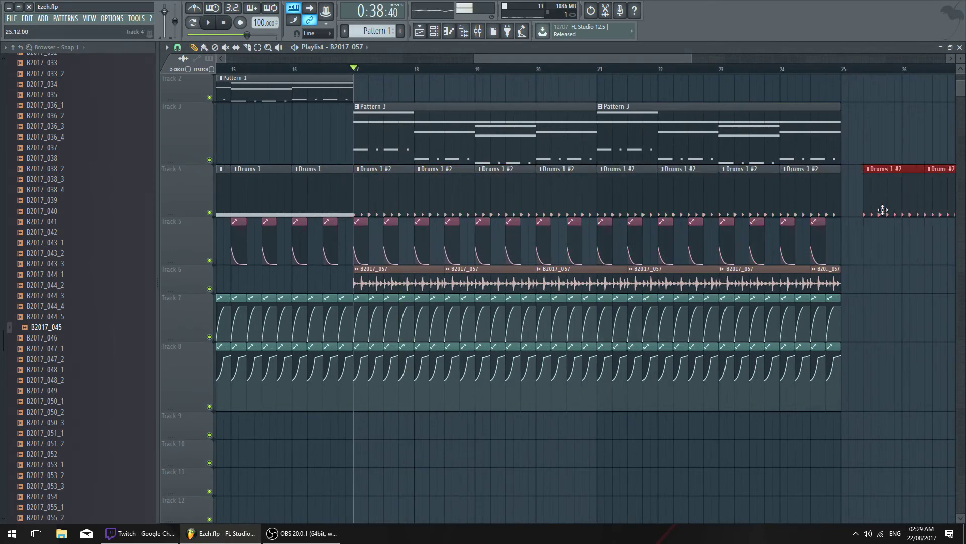
pyautogui.moveTo(578, 59); pyautogui.dragTo(689, 61)
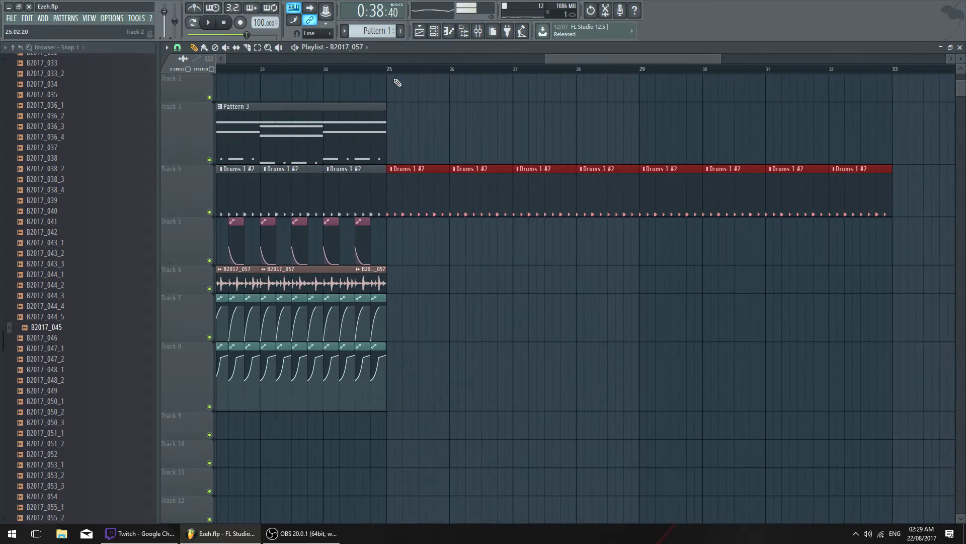
# Select the playlist time range from bar 25 to bar 29 and play it as a loop
pyautogui.press('space')
pyautogui.moveTo(379, 69); pyautogui.dragTo(640, 89)
pyautogui.press('space')
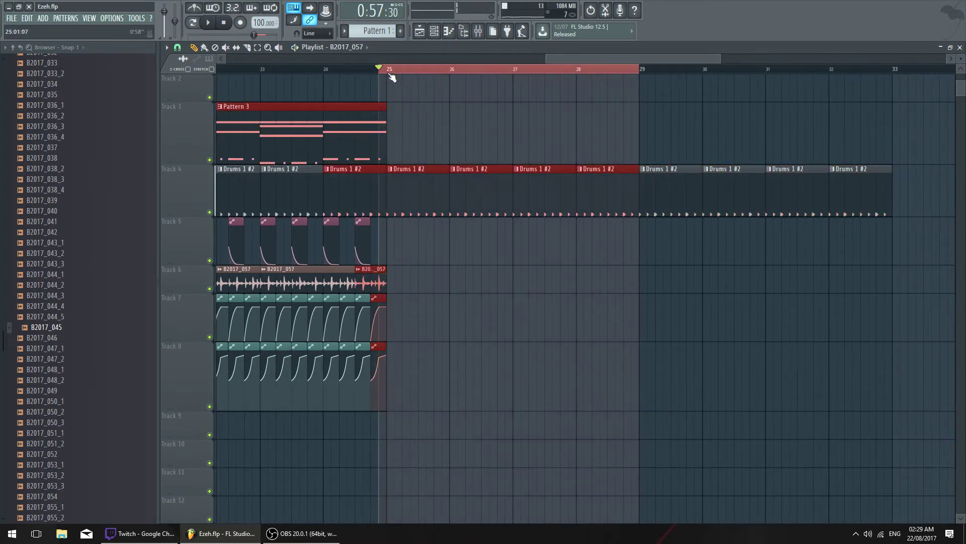
pyautogui.moveTo(388, 71); pyautogui.dragTo(640, 85)
pyautogui.press('space')
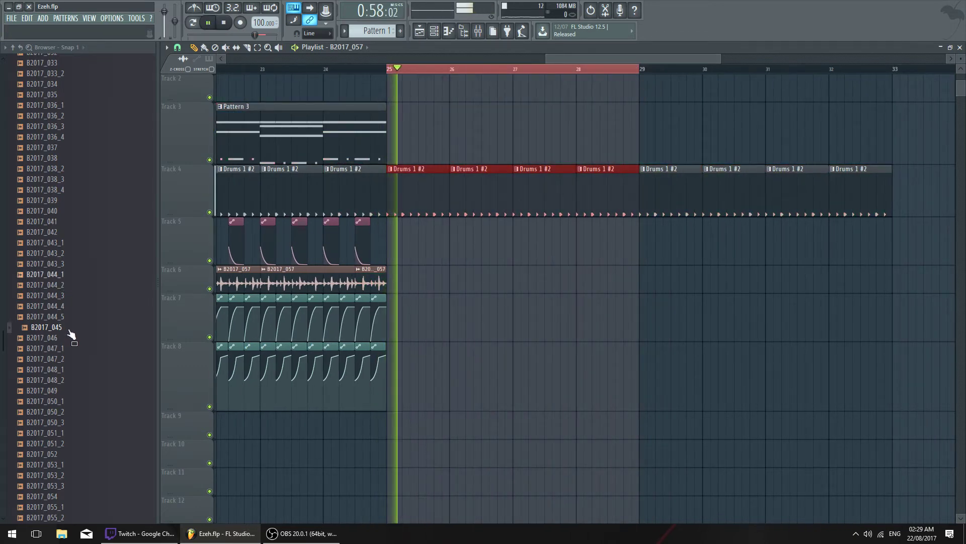
# Stop playback, place the B2017_045 sample on Track 6 at bar 25, and open its channel settings
pyautogui.press('space')
pyautogui.moveTo(67, 329); pyautogui.dragTo(389, 275)
pyautogui.doubleClick(390, 274)
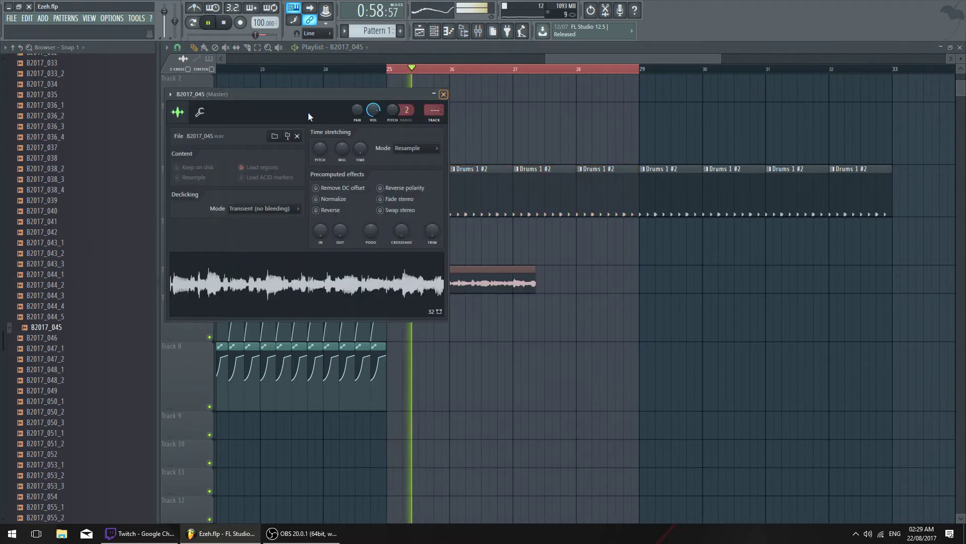
# Set the B2017_045 time-stretching mode to e3 generic with a 2-bar stretch length, and play the loop
pyautogui.click(428, 146)
pyautogui.click(422, 177)
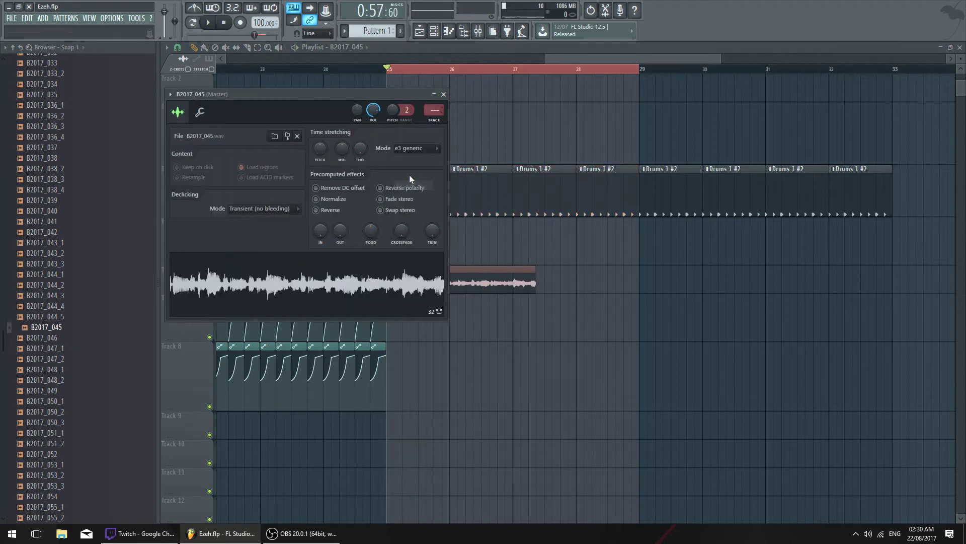
pyautogui.click(384, 192)
pyautogui.moveTo(227, 94); pyautogui.dragTo(496, 138)
pyautogui.rightClick(629, 194)
pyautogui.click(656, 255)
pyautogui.press('space')
pyautogui.moveTo(618, 143); pyautogui.dragTo(738, 162)
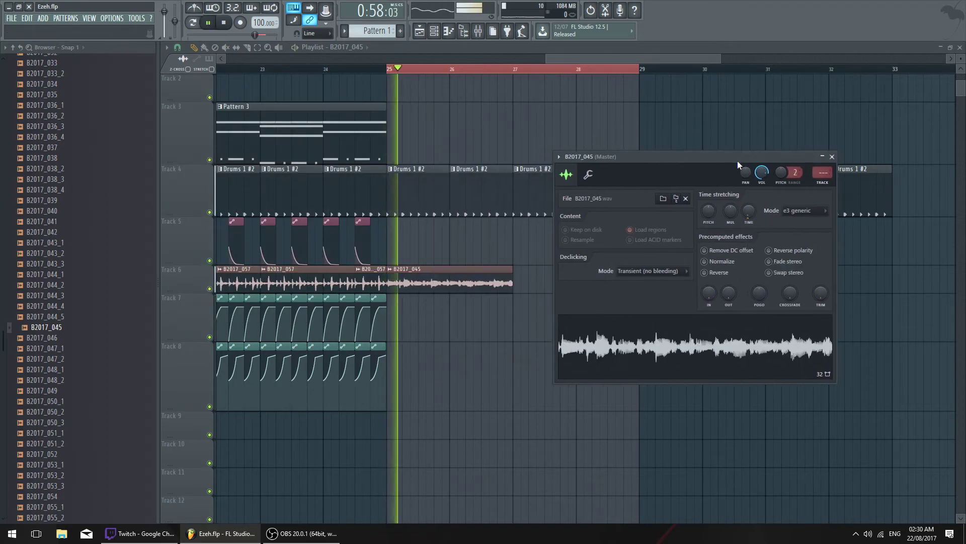
# Check the B2017_045 channel's miscellaneous settings and duplicate its clip to bar 27 on Track 6
pyautogui.click(414, 283)
pyautogui.doubleClick(414, 283)
pyautogui.click(590, 175)
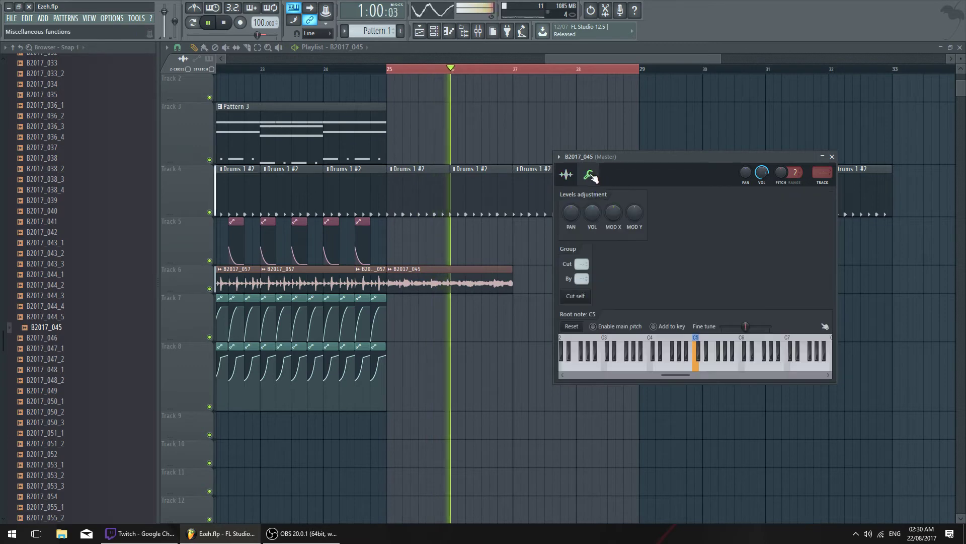
pyautogui.keyDown('shift'); pyautogui.moveTo(447, 286); pyautogui.dragTo(571, 274); pyautogui.keyUp('shift')
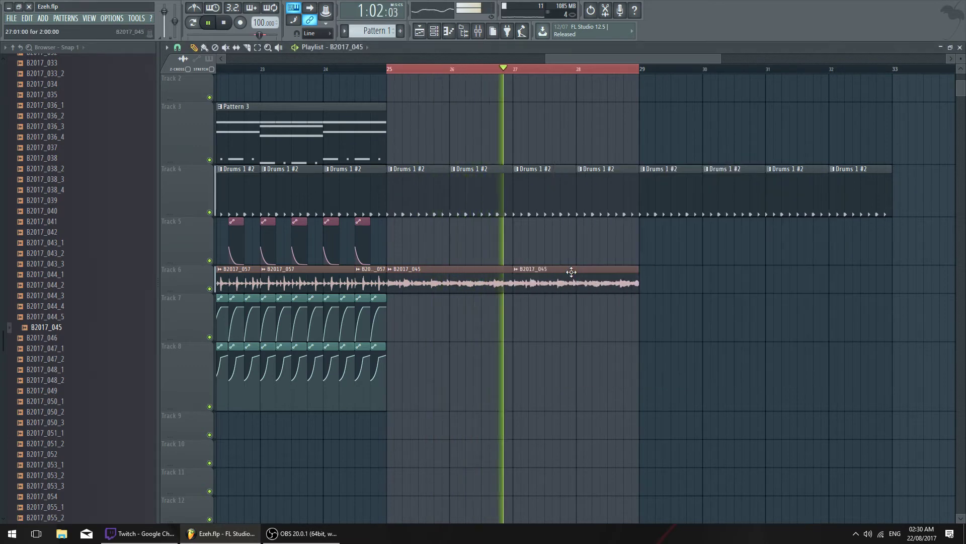
# Route the B2017_045 channel to mixer track 2 (Bass) and check the signal in the mixer
pyautogui.doubleClick(572, 274)
pyautogui.click(588, 175)
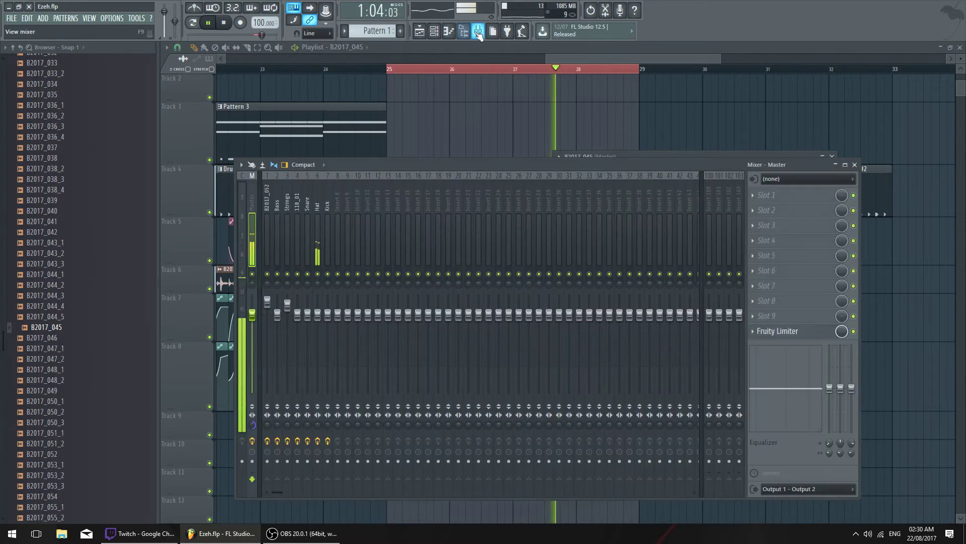
pyautogui.press('F9')
pyautogui.press('F9')
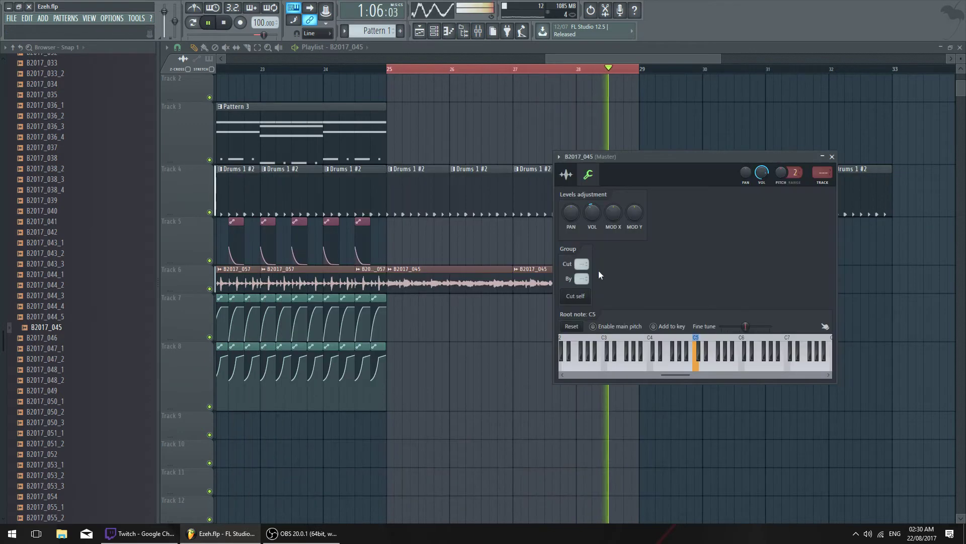
pyautogui.doubleClick(537, 279)
pyautogui.moveTo(822, 172); pyautogui.dragTo(821, 166)
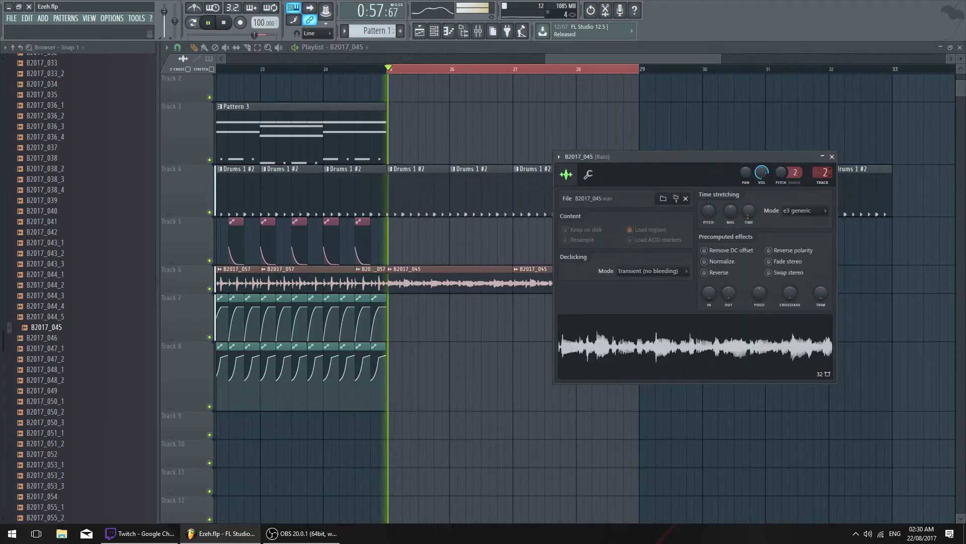
pyautogui.click(478, 31)
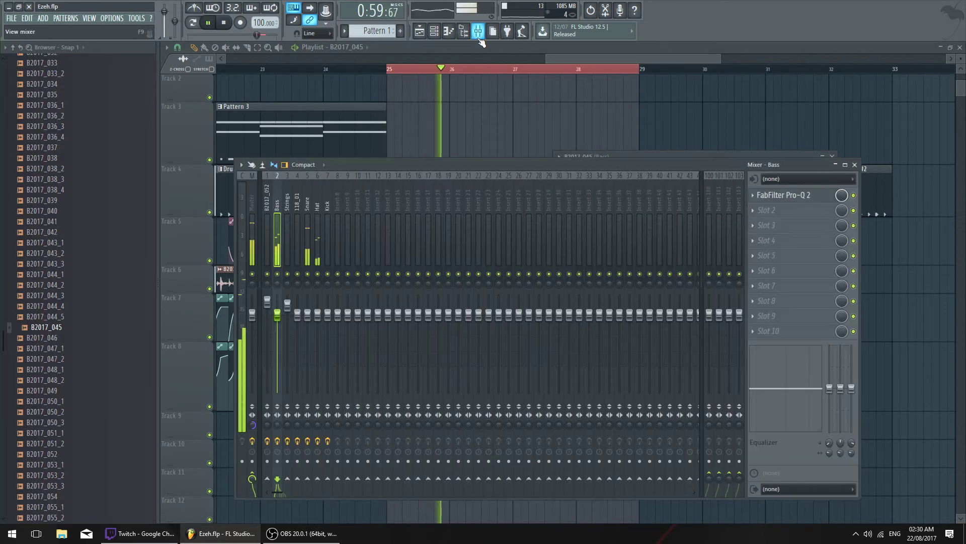
pyautogui.click(478, 31)
# Repeat the last pair of FabFilter envelope clips on Track 5 through bar 28
pyautogui.moveTo(396, 239); pyautogui.dragTo(340, 236)
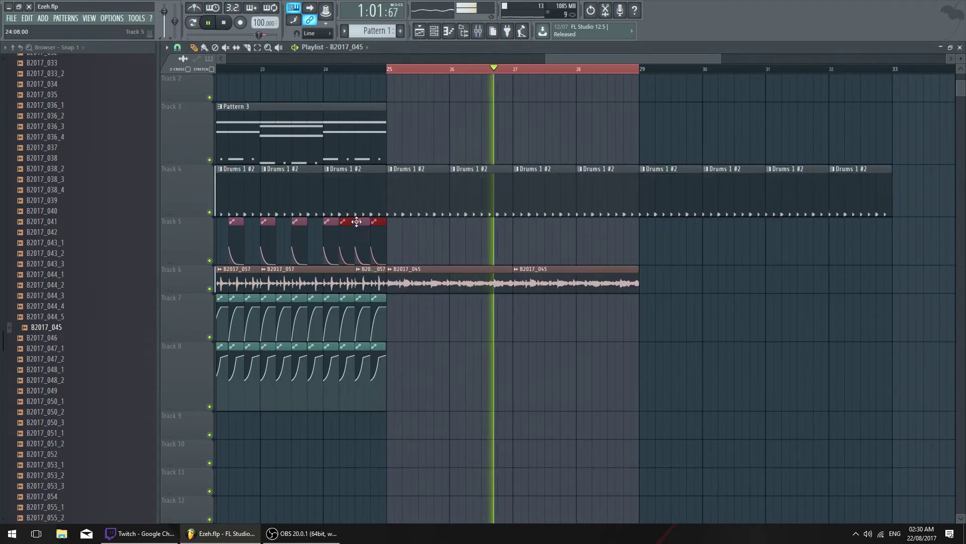
pyautogui.hotkey('ctrl', 'b')
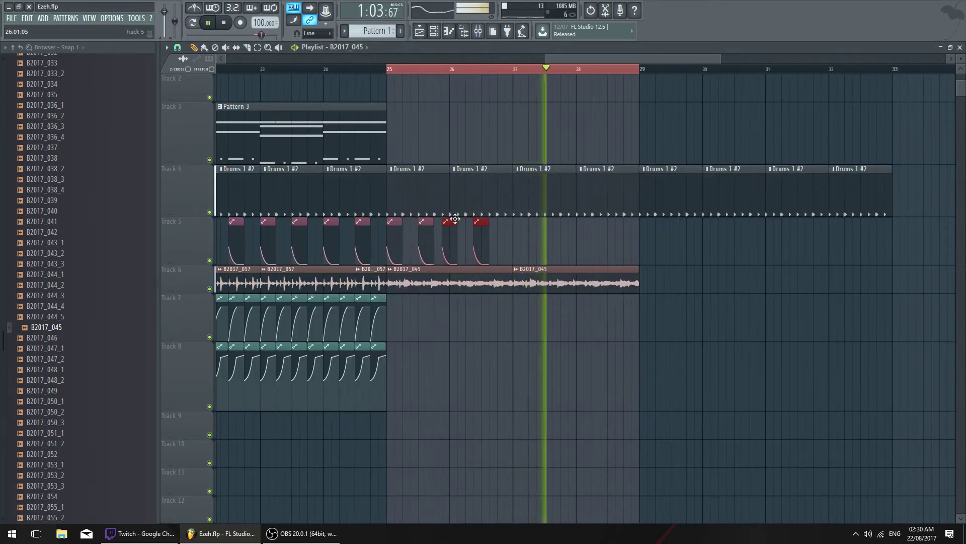
pyautogui.hotkey('ctrl', 'b')
pyautogui.hotkey('ctrl', 'b')
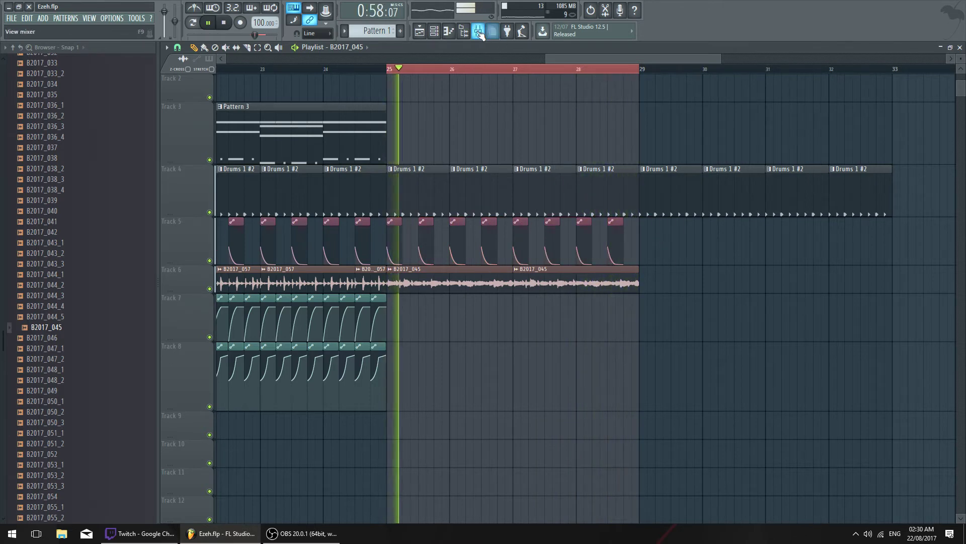
# Inspect the FabFilter Pro-Q 2 low cut on the Bass mixer track while the loop plays
pyautogui.press('F9')
pyautogui.click(807, 196)
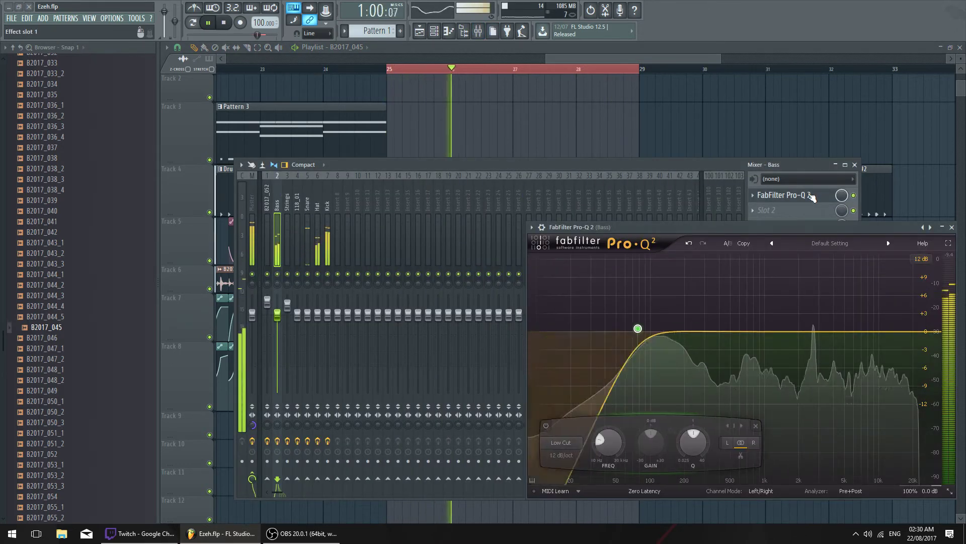
pyautogui.click(808, 196)
pyautogui.click(855, 165)
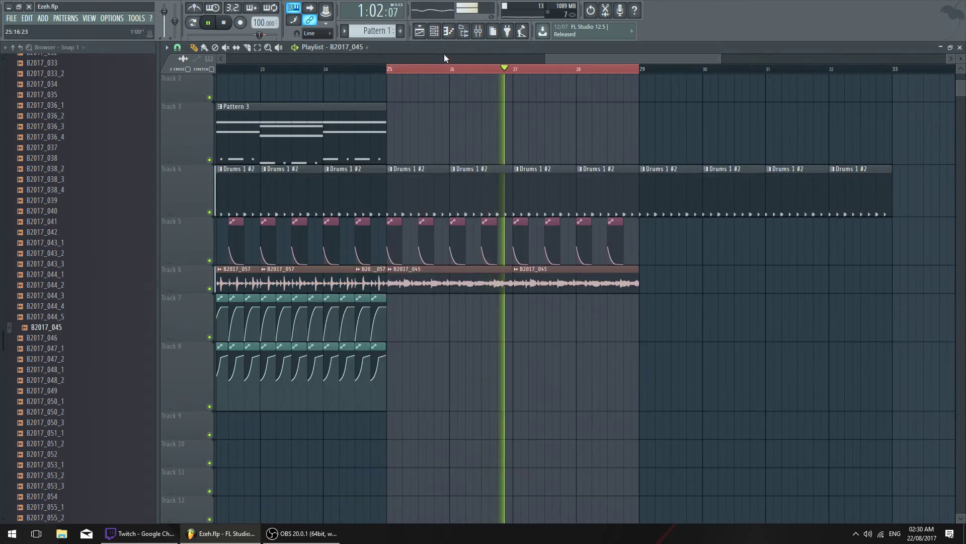
# Play the arrangement from bars 22 and 21, and return to bar 25 to compare the two sections
pyautogui.scroll(-1, 341, 58)
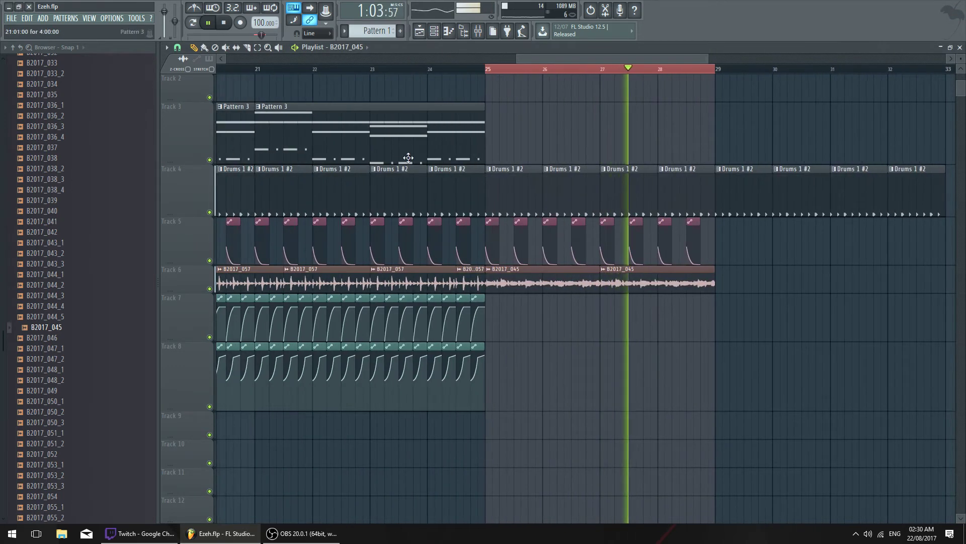
pyautogui.click(368, 68)
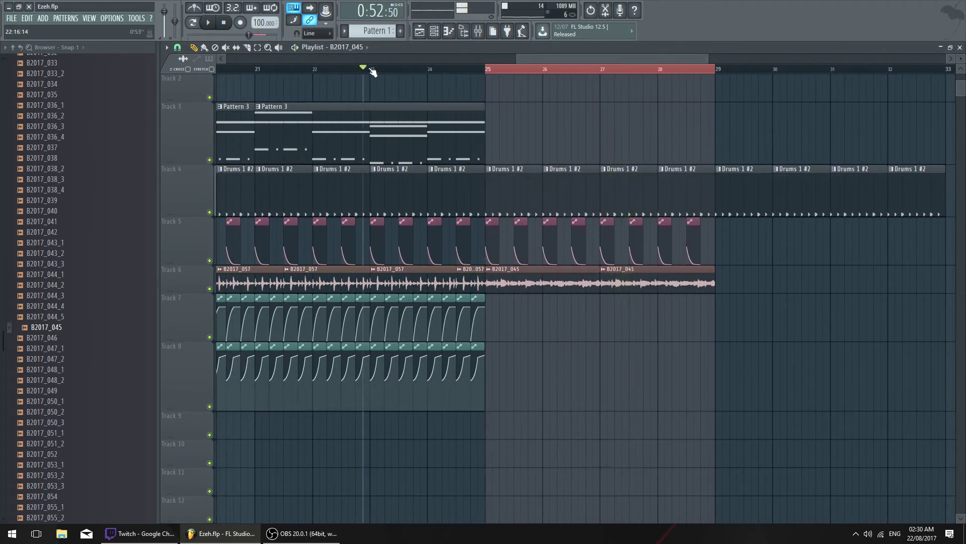
pyautogui.click(314, 68)
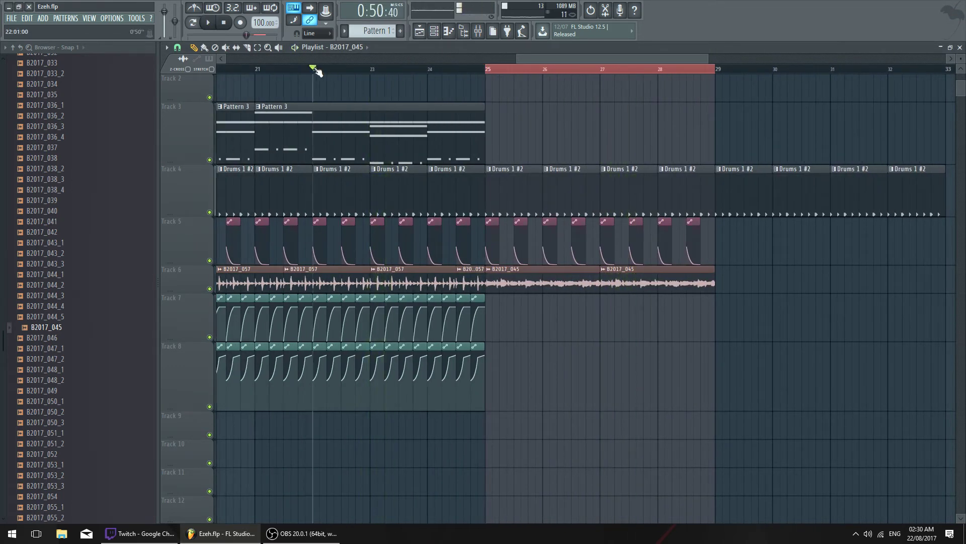
pyautogui.click(256, 68)
pyautogui.click(489, 69)
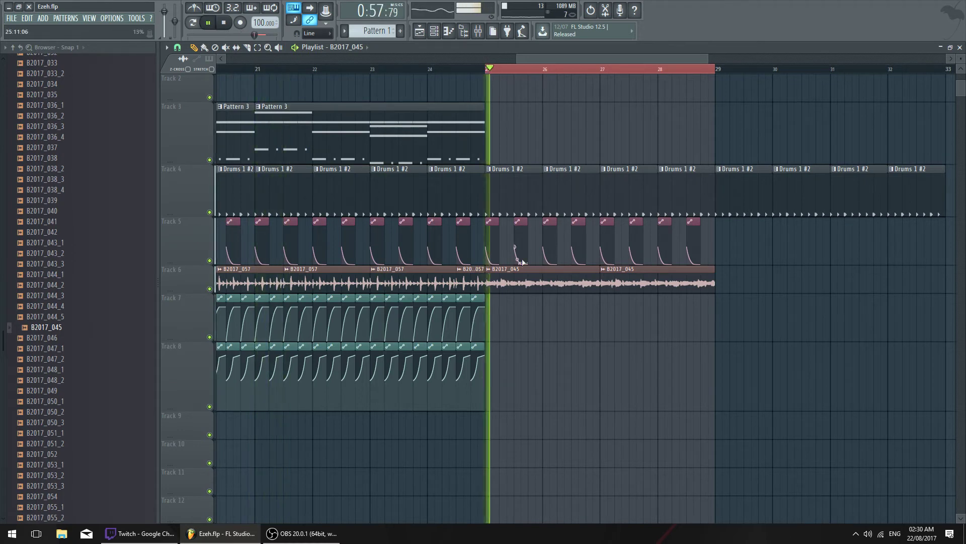
# Fine-tune the time-stretching pitch of the B2017_045 channel while replaying the loop from bar 25
pyautogui.doubleClick(528, 283)
pyautogui.click(588, 175)
pyautogui.click(566, 174)
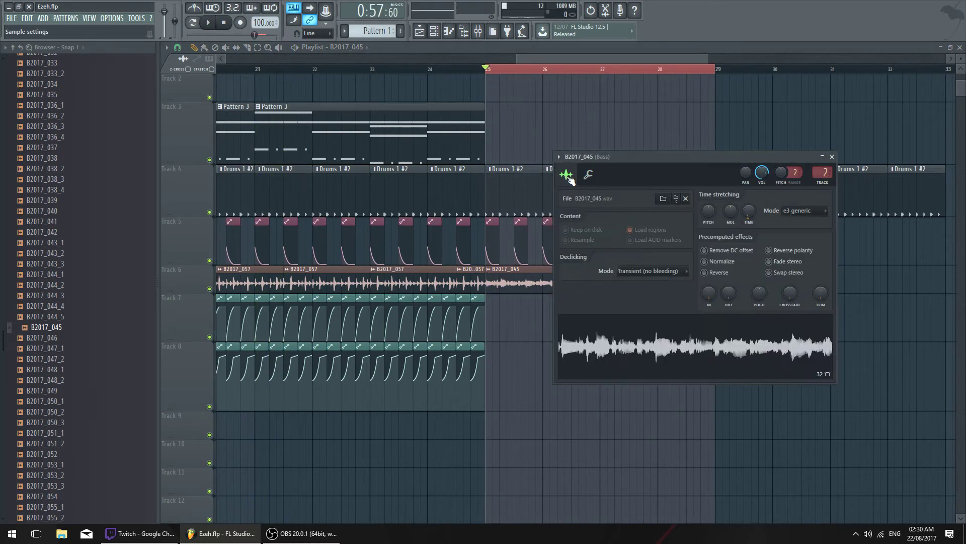
pyautogui.click(804, 211)
pyautogui.click(804, 213)
pyautogui.moveTo(709, 211); pyautogui.dragTo(708, 206)
pyautogui.press('space')
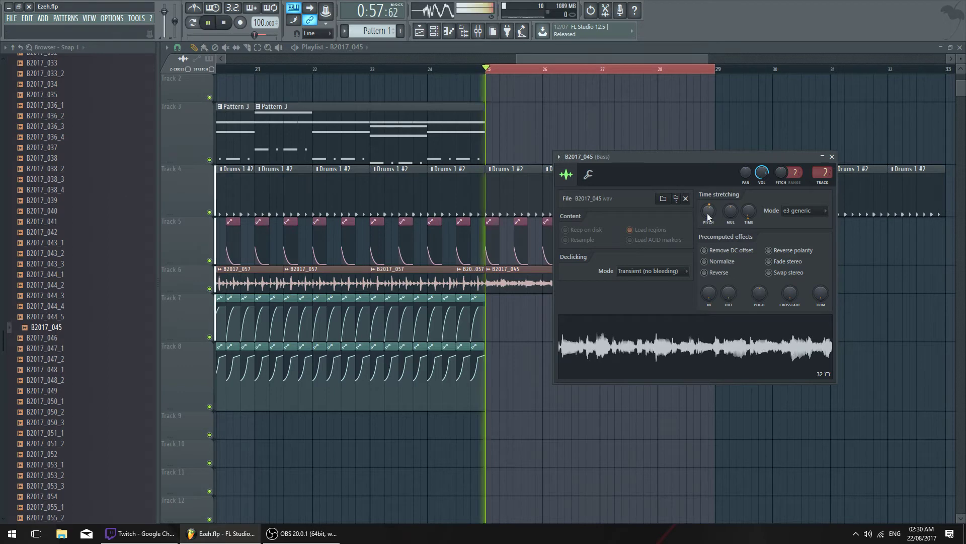
pyautogui.press('space')
pyautogui.press('space')
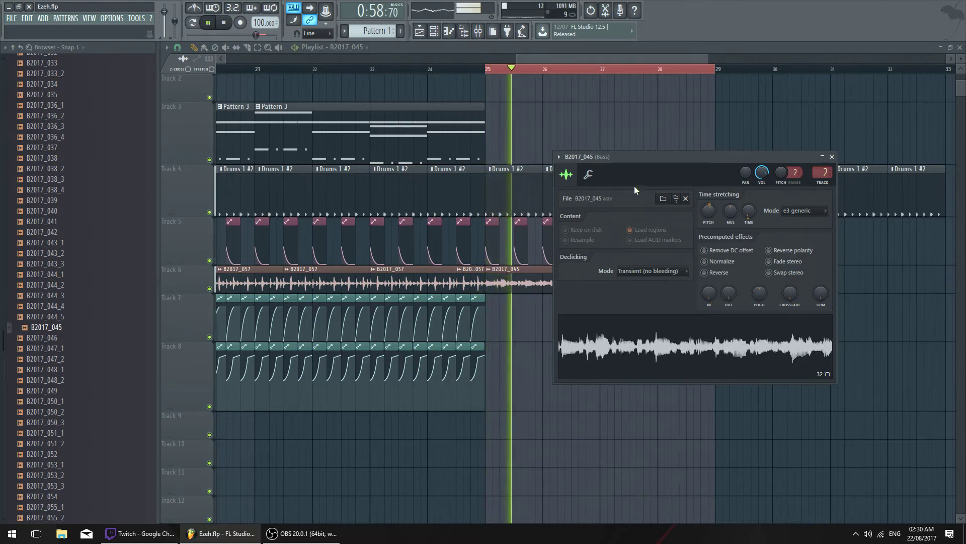
pyautogui.press('space')
pyautogui.press('space')
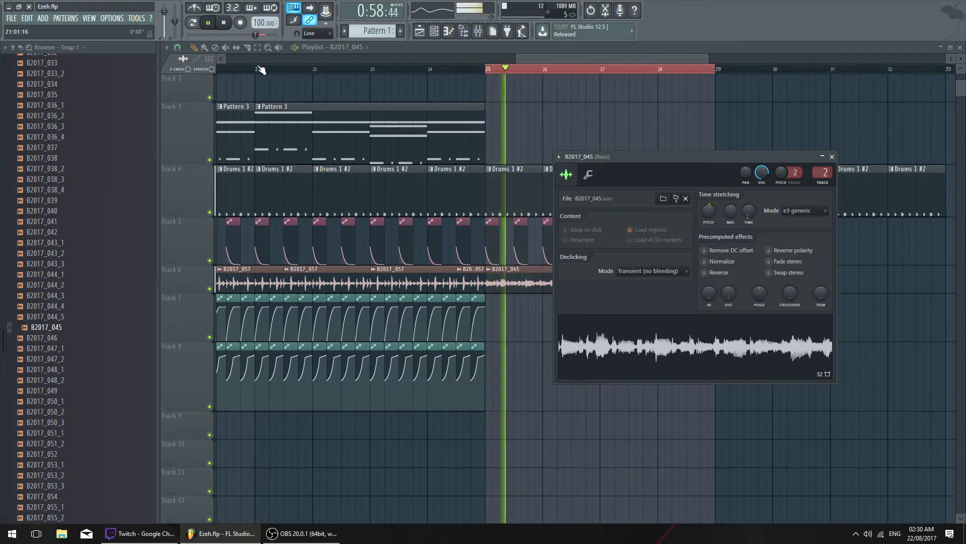
# Play from bar 21 and bar 25 without the time selection, and loop bars 25 to 28 again
pyautogui.click(249, 69)
pyautogui.hotkey('ctrl', 'd')
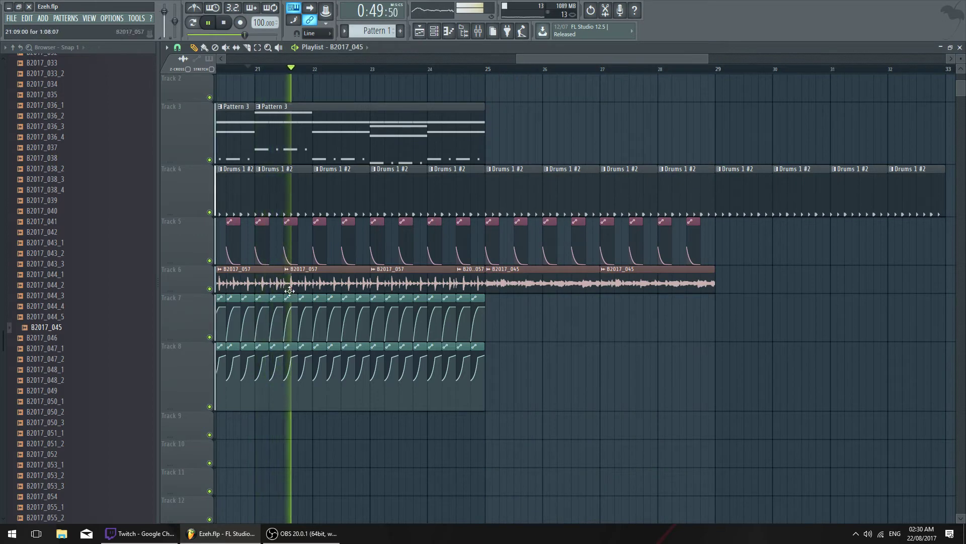
pyautogui.click(486, 71)
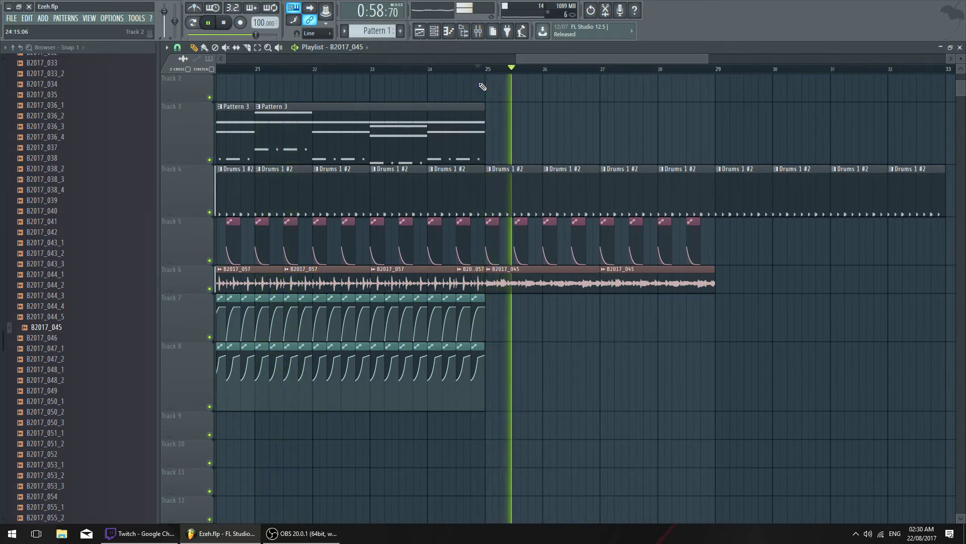
pyautogui.press('space')
pyautogui.moveTo(486, 69); pyautogui.dragTo(715, 87)
pyautogui.press('space')
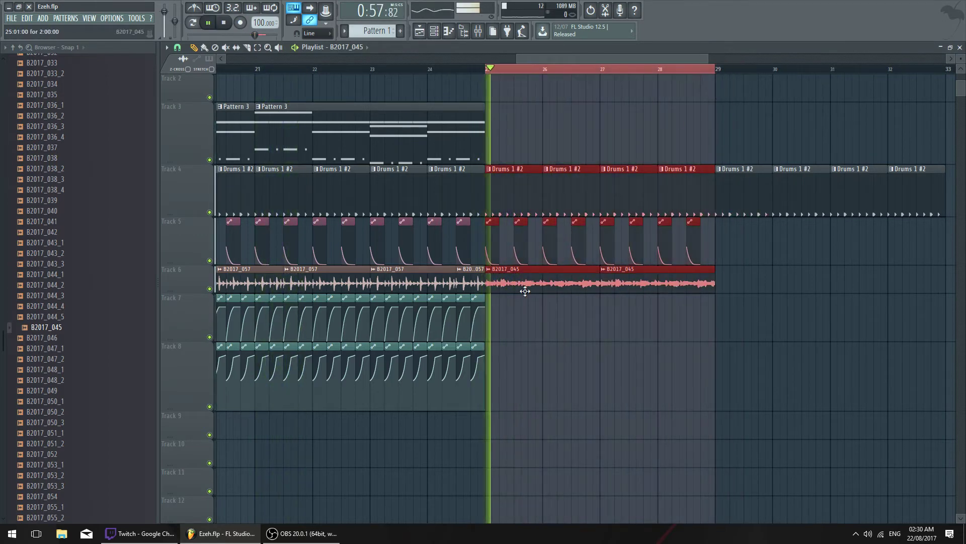
# Lower the volume in the B2017_045 channel's levels adjustment
pyautogui.doubleClick(524, 288)
pyautogui.click(588, 176)
pyautogui.moveTo(592, 212); pyautogui.dragTo(592, 222)
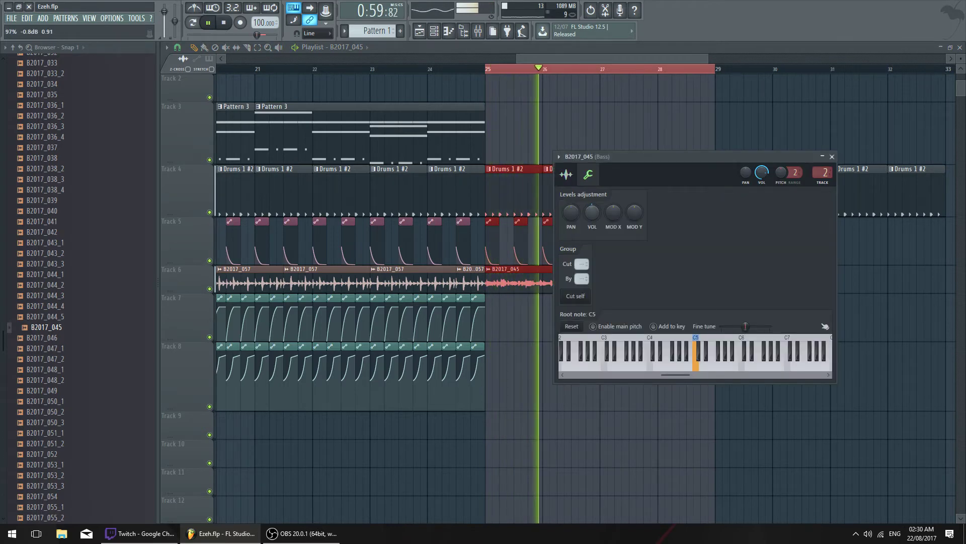
pyautogui.click(832, 156)
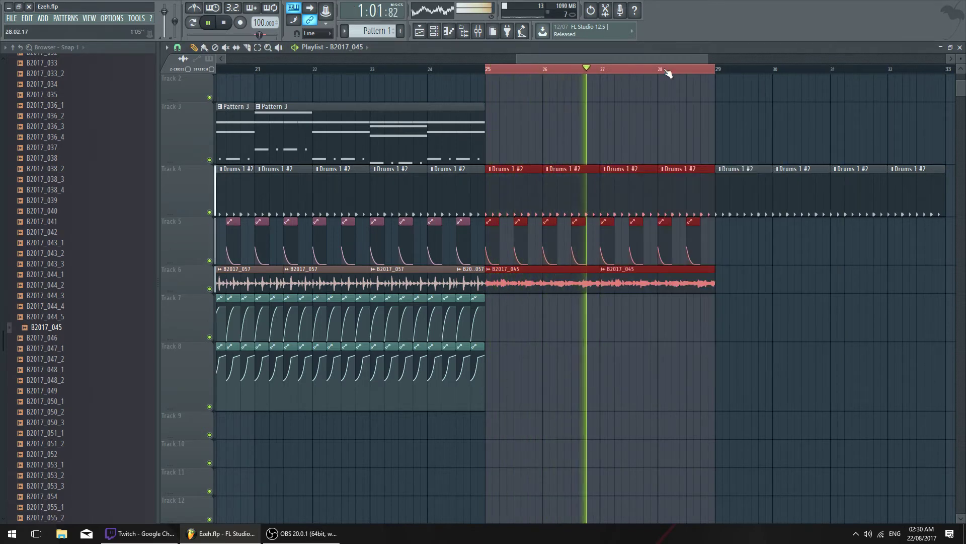
# Preview the B2017_046 sample against the loop and open it in a new channel
pyautogui.scroll(3, 664, 71)
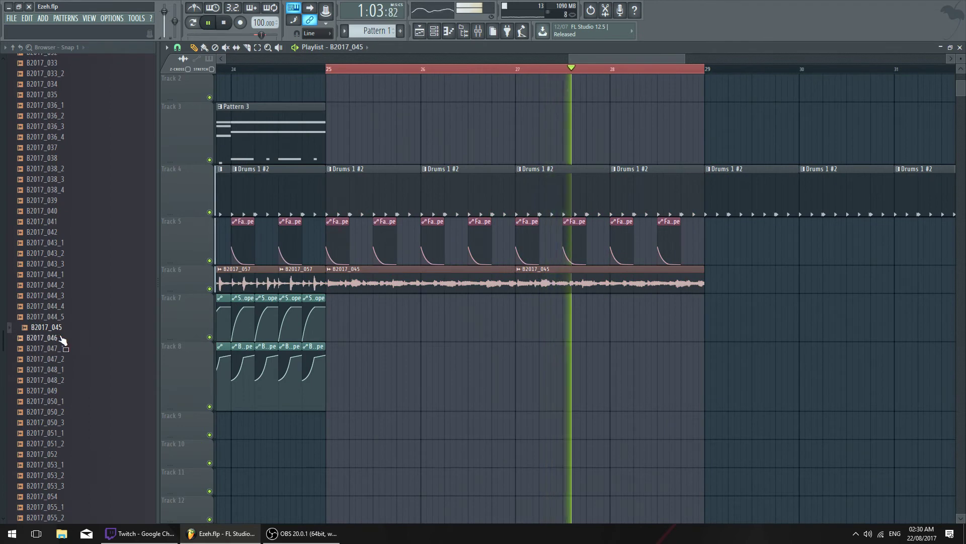
pyautogui.press('space')
pyautogui.click(77, 342)
pyautogui.press('space')
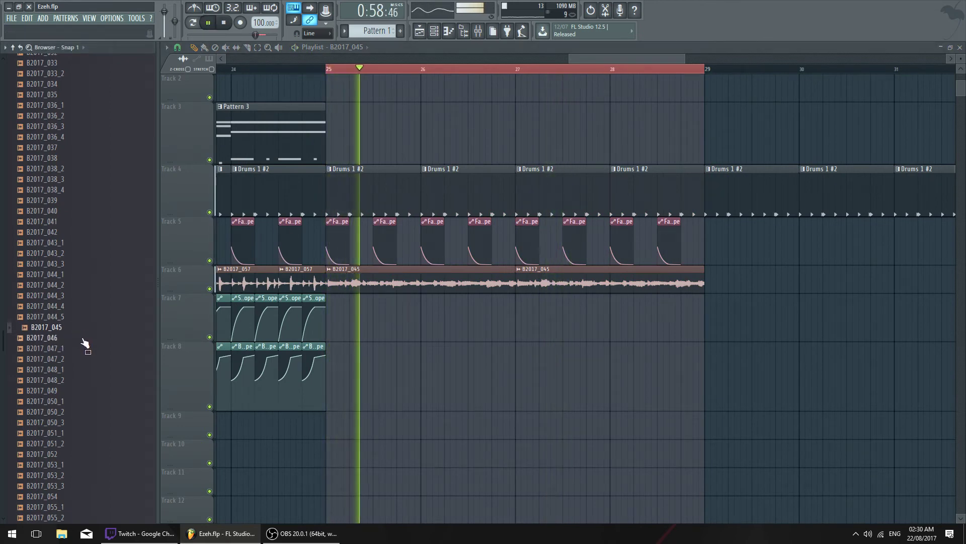
pyautogui.rightClick(81, 341)
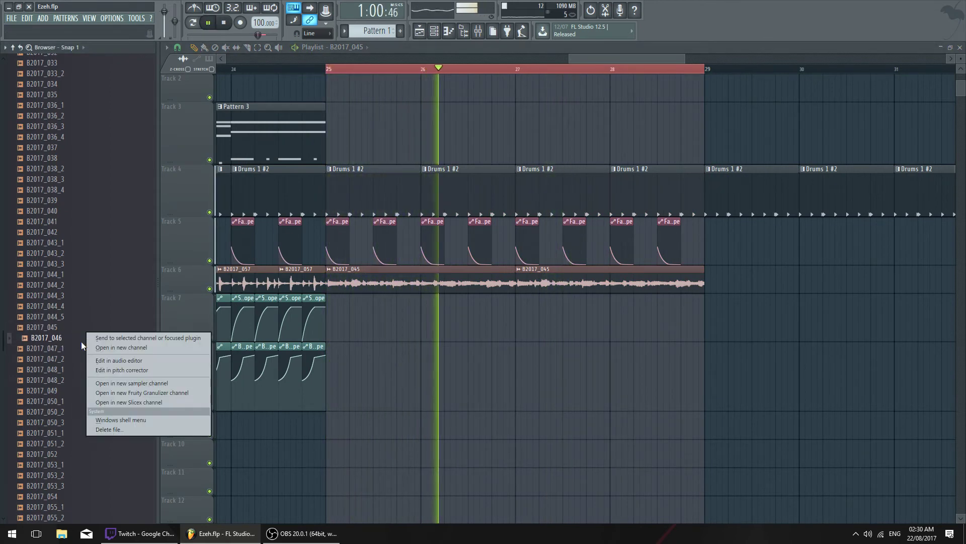
pyautogui.click(145, 345)
# Enable the B2017_046 volume envelope with no attack, full sustain and a short release, and audition C5
pyautogui.click(213, 125)
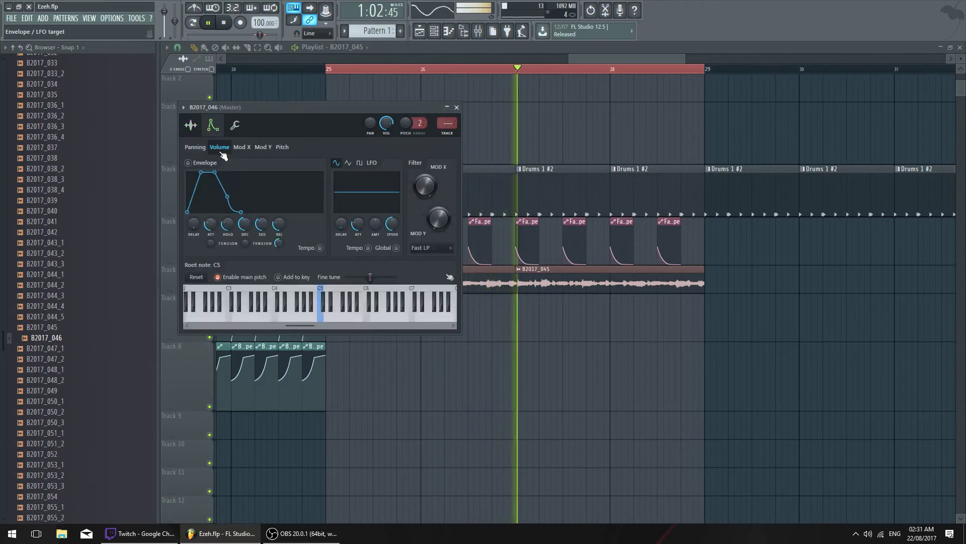
pyautogui.moveTo(279, 222); pyautogui.dragTo(279, 236)
pyautogui.click(320, 310)
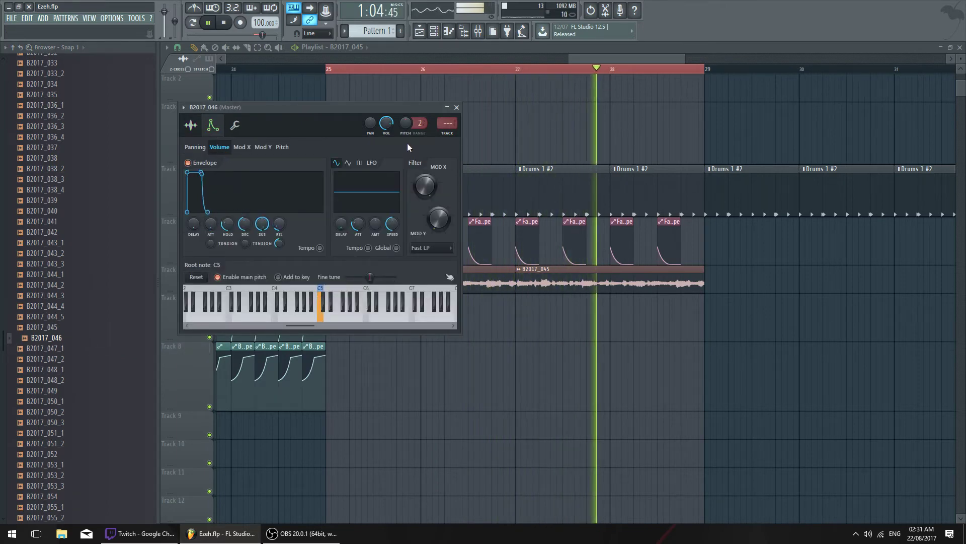
# Set the B2017_046 root note to C#5, lower the channel pitch slightly while playing notes, and show its sample settings
pyautogui.rightClick(323, 295)
pyautogui.press('q')
pyautogui.press('q')
pyautogui.moveTo(406, 123); pyautogui.dragTo(405, 129)
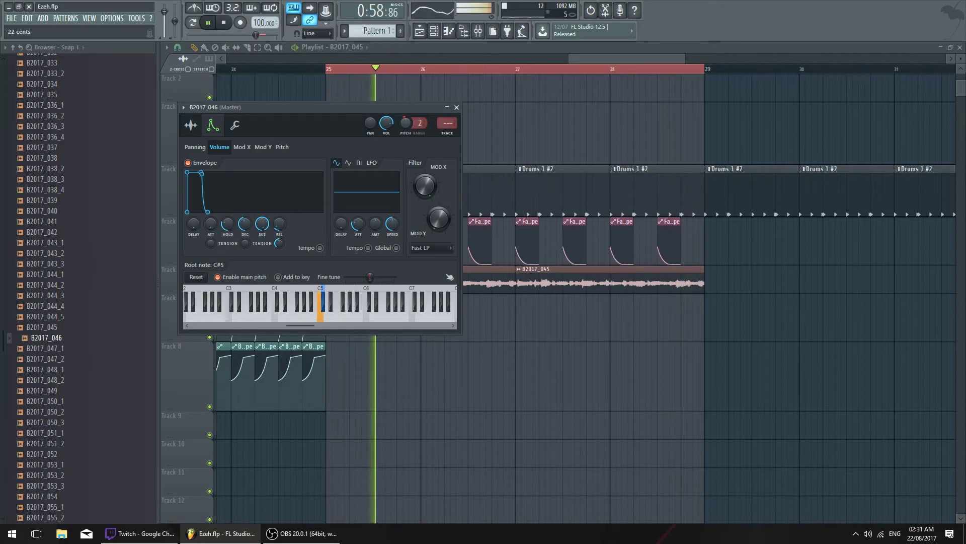
pyautogui.click(192, 126)
# Replace the new channel's sample with B2017_044_4 and check its volume envelope during playback
pyautogui.press('space')
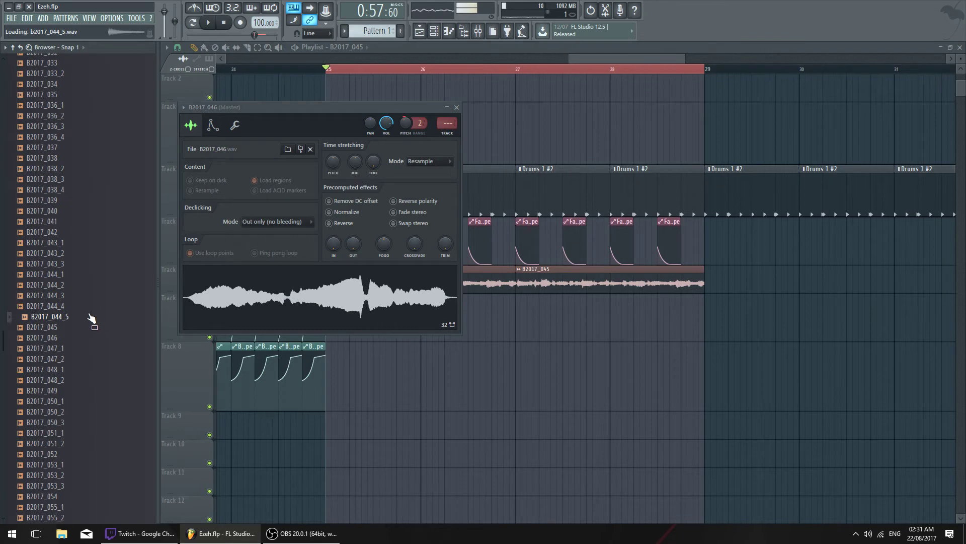
pyautogui.moveTo(285, 281); pyautogui.dragTo(286, 285)
pyautogui.press('space')
pyautogui.moveTo(248, 108); pyautogui.dragTo(328, 118)
pyautogui.click(292, 135)
# Close the playlist and the sampler window, and show the Unsorted channel group
pyautogui.click(959, 48)
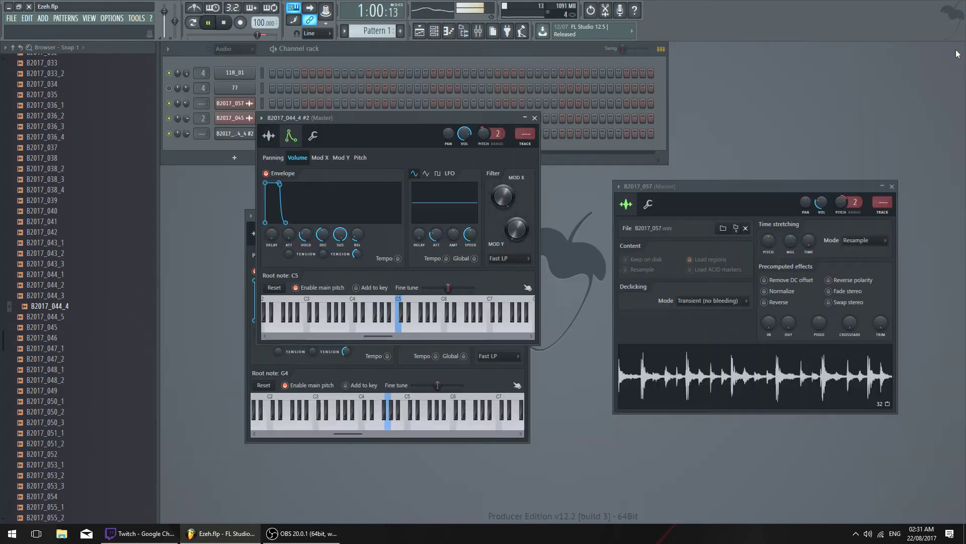
pyautogui.click(535, 118)
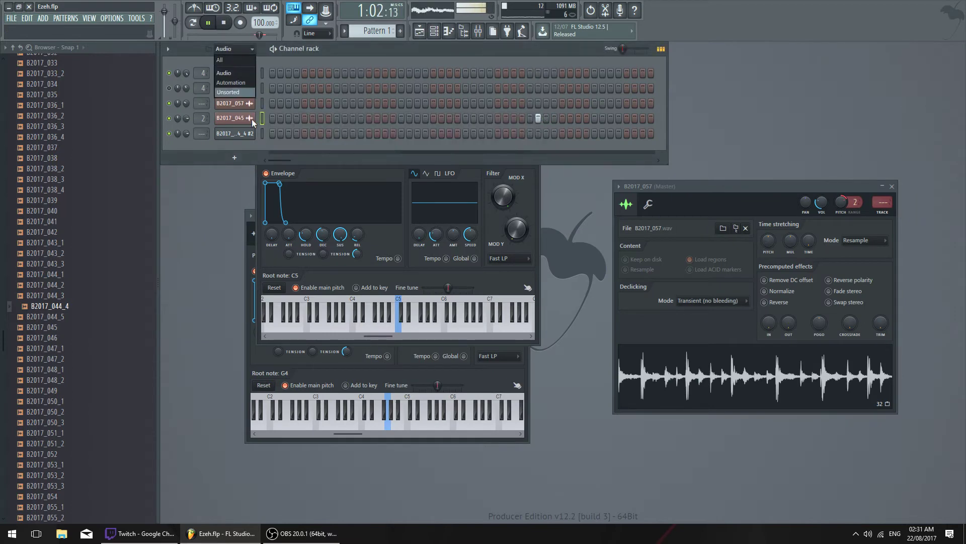
pyautogui.click(230, 92)
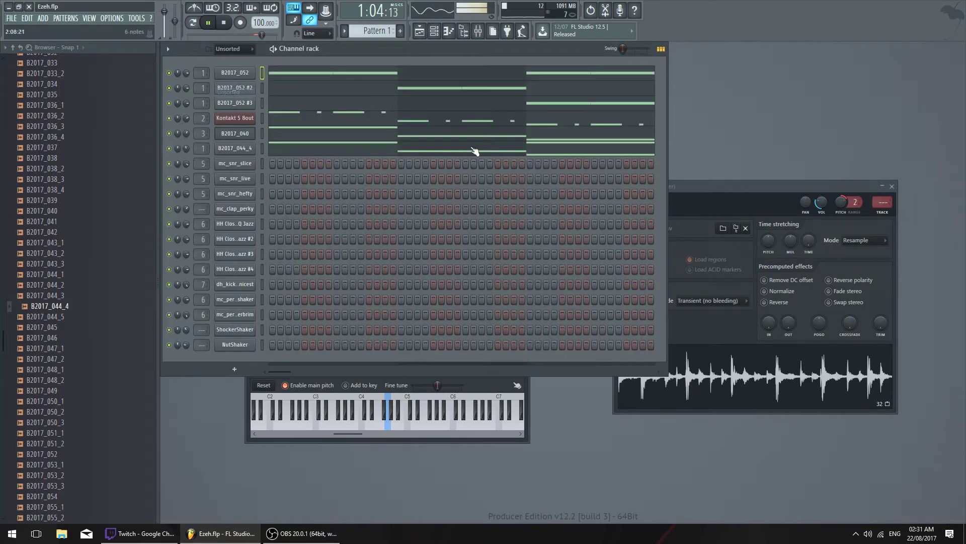
# Audition the NotShaker, ShockerShaker and mc_perc_verbrim channels with playback stopped
pyautogui.click(241, 347)
pyautogui.click(607, 100)
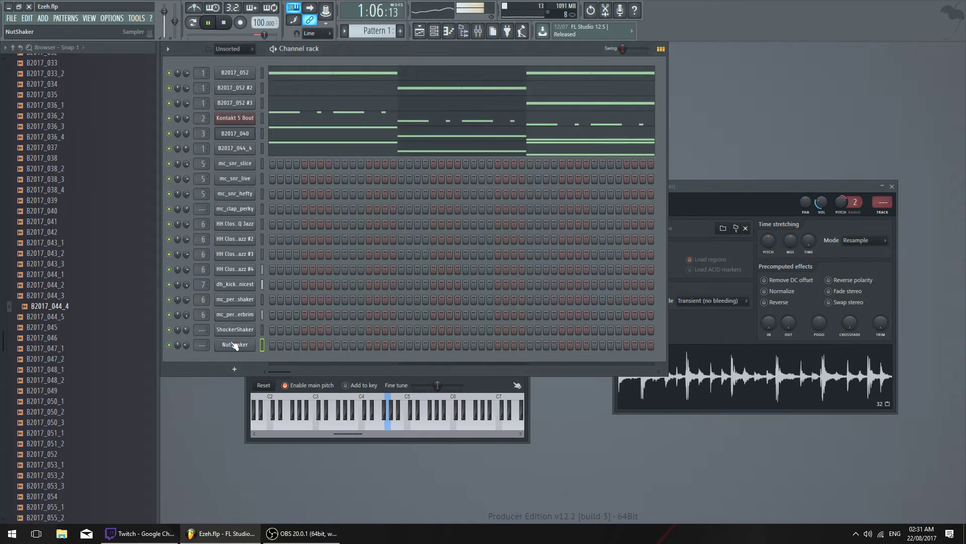
pyautogui.click(234, 330)
pyautogui.press('space')
pyautogui.click(231, 316)
pyautogui.click(458, 105)
# Examine the volume envelope and sample settings of the mc_perc_verbrim channel
pyautogui.click(234, 315)
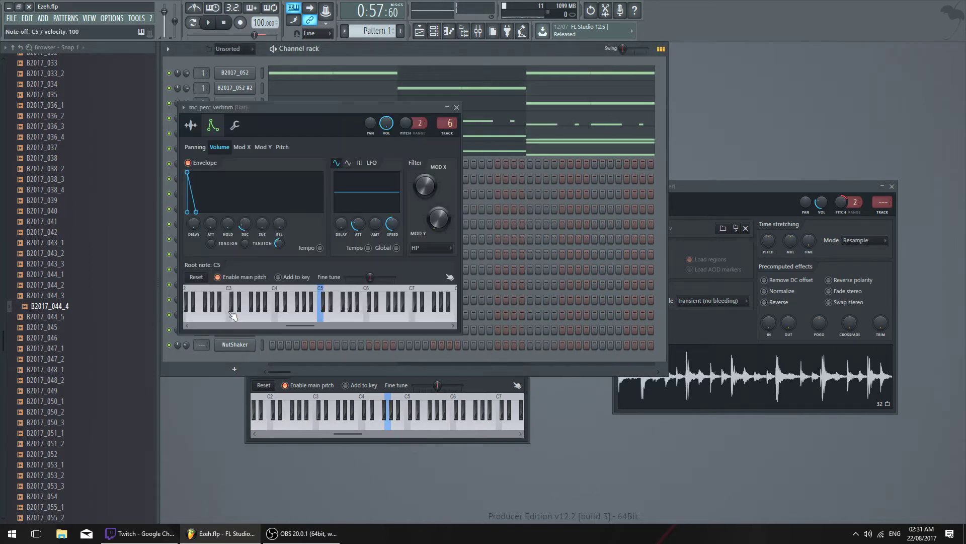
pyautogui.moveTo(421, 113); pyautogui.dragTo(530, 98)
pyautogui.click(289, 112)
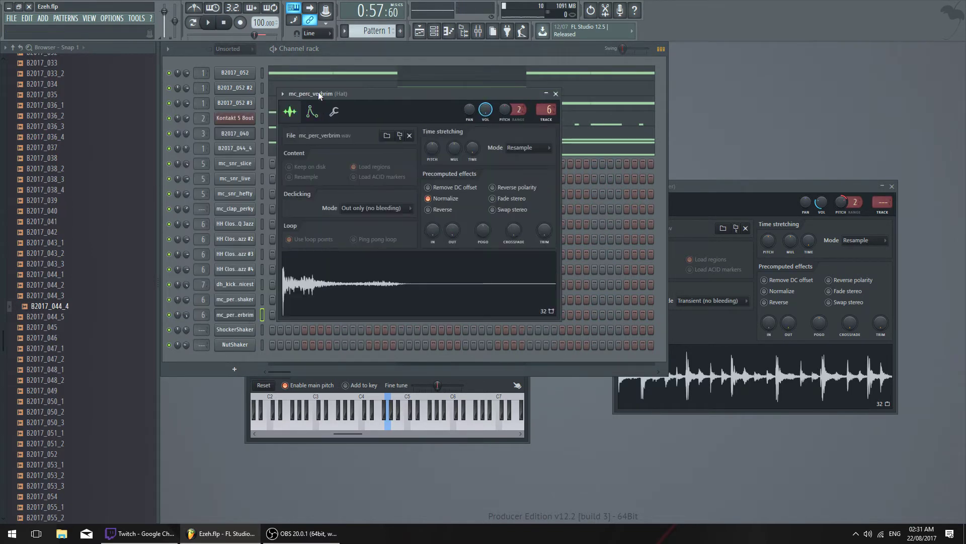
pyautogui.moveTo(318, 91); pyautogui.dragTo(394, 84)
pyautogui.click(388, 104)
pyautogui.click(371, 107)
pyautogui.moveTo(396, 89); pyautogui.dragTo(362, 103)
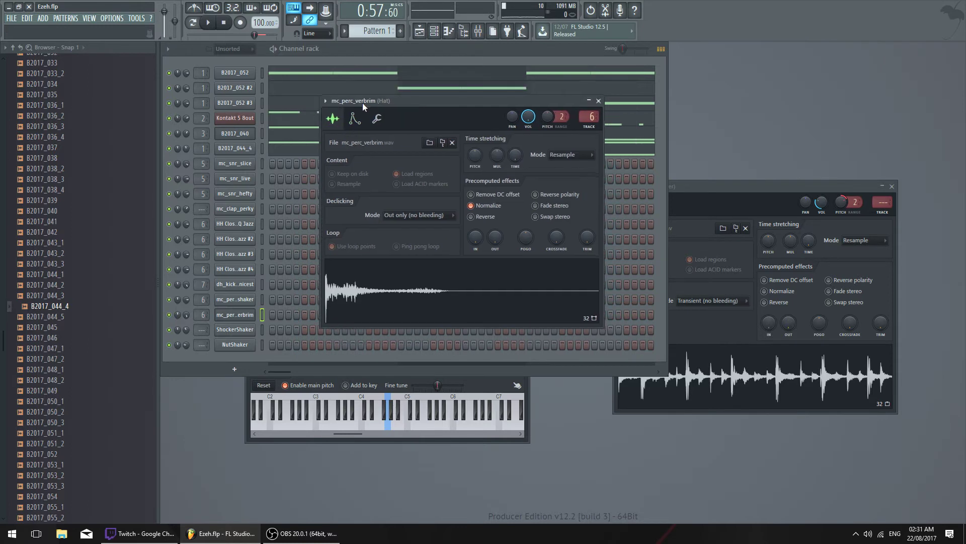
pyautogui.click(599, 101)
# Route the mc_perc_shaker and HH Closed HQ Jazz #4 channels to mixer track 7 (Kick)
pyautogui.click(228, 302)
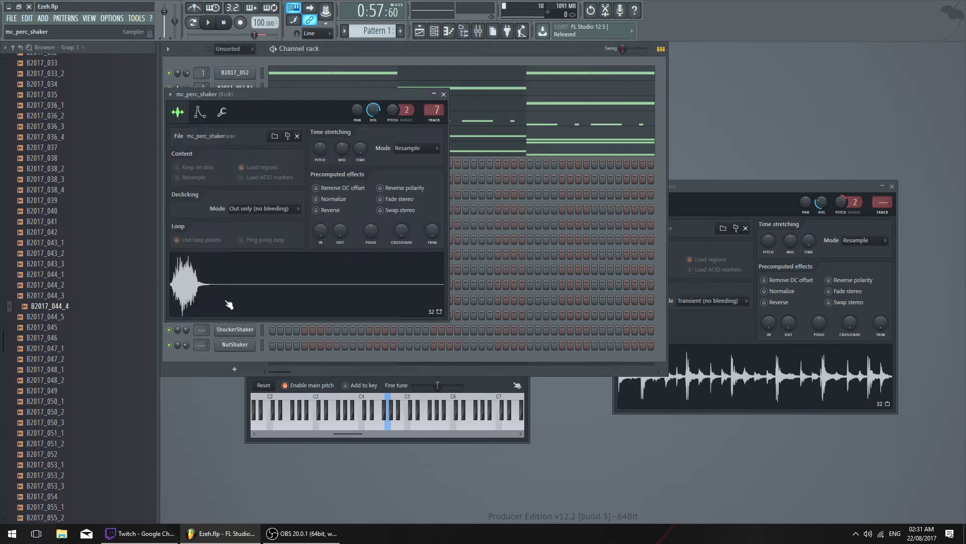
pyautogui.click(444, 95)
pyautogui.click(247, 284)
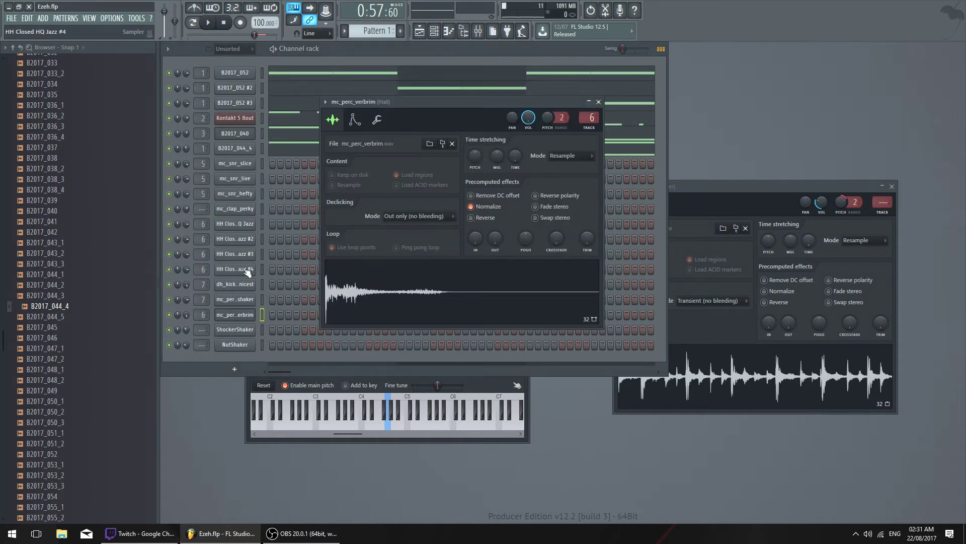
pyautogui.click(245, 269)
pyautogui.click(483, 133)
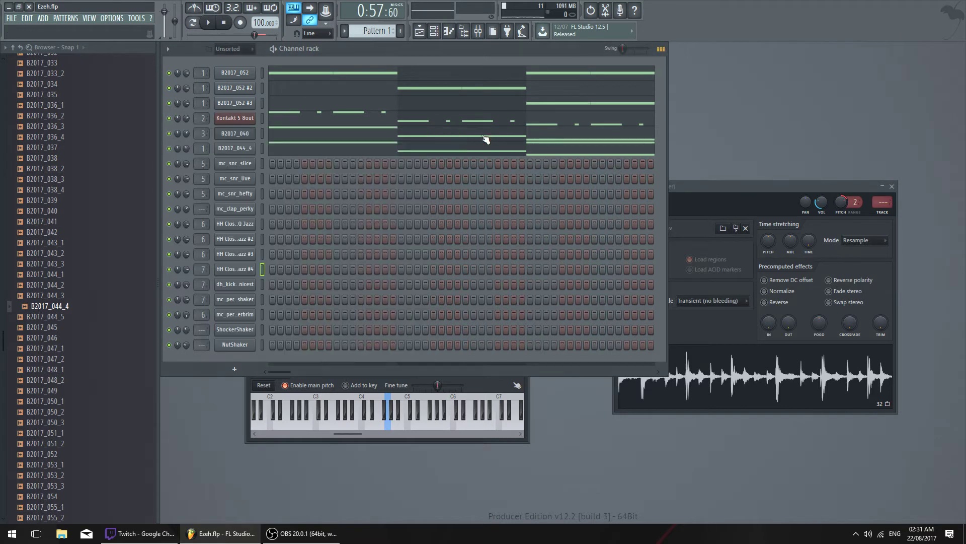
# Audition the HH Closed HQ Jazz #3 and #2, mc_clap_perky, mc_snr_hefty and mc_snr_live channels
pyautogui.click(248, 255)
pyautogui.click(206, 138)
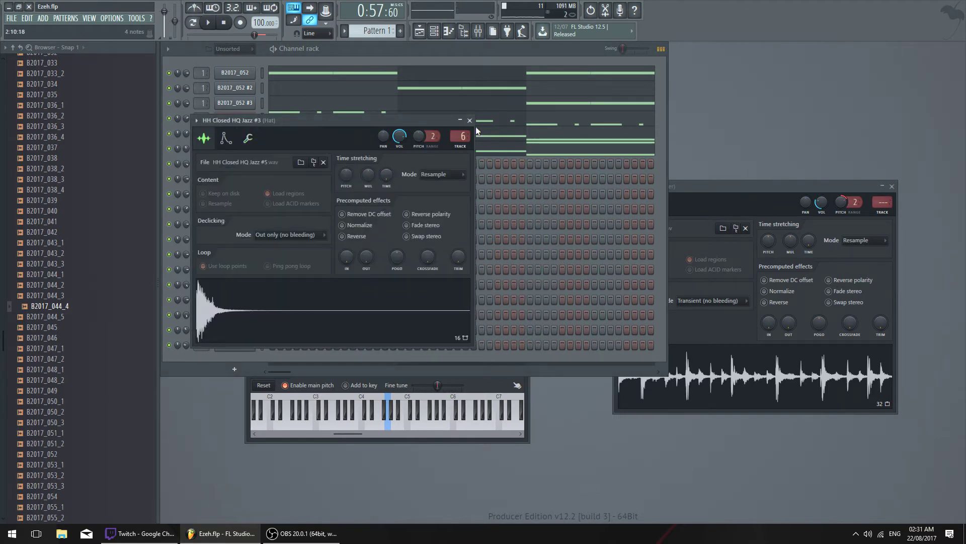
pyautogui.moveTo(476, 125); pyautogui.dragTo(738, 133)
pyautogui.click(764, 134)
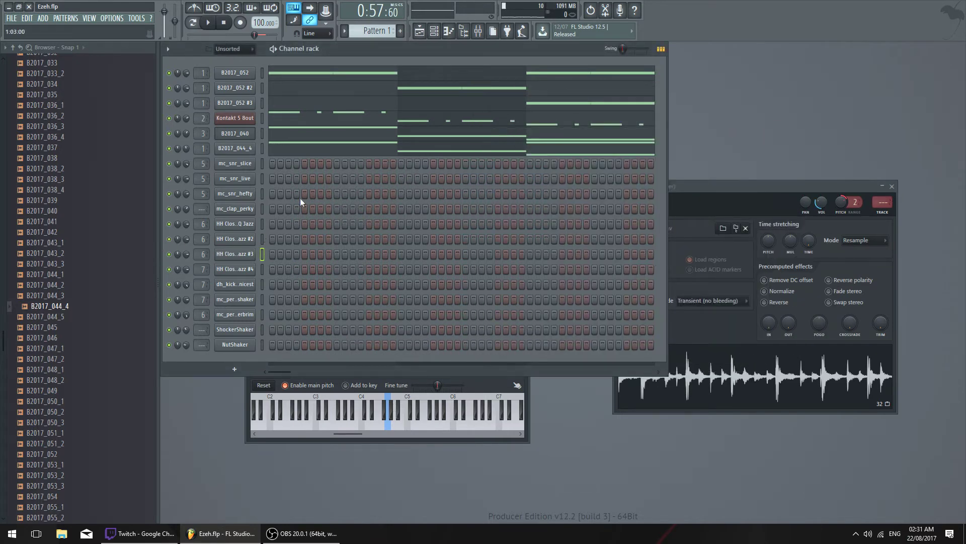
pyautogui.click(234, 239)
pyautogui.click(468, 144)
pyautogui.click(236, 211)
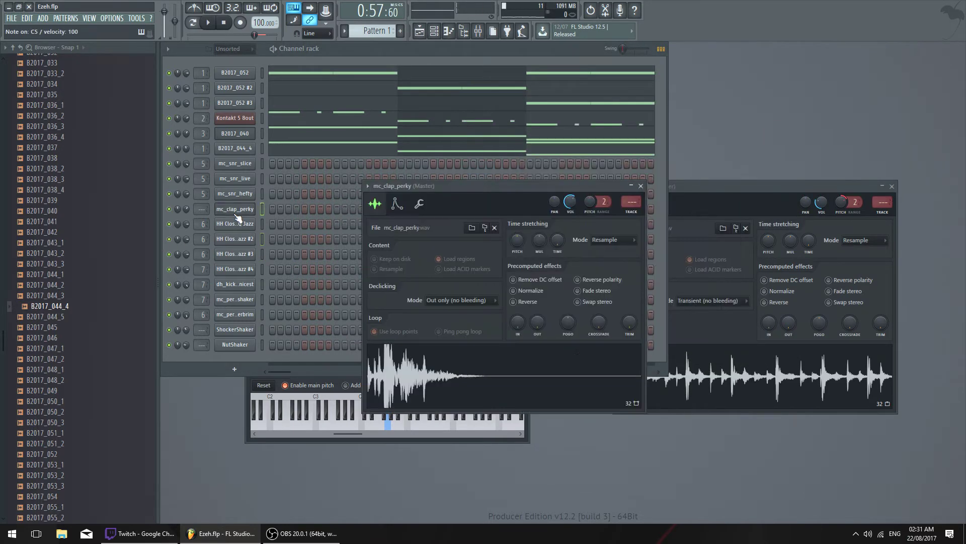
pyautogui.click(237, 206)
pyautogui.click(237, 193)
pyautogui.click(244, 178)
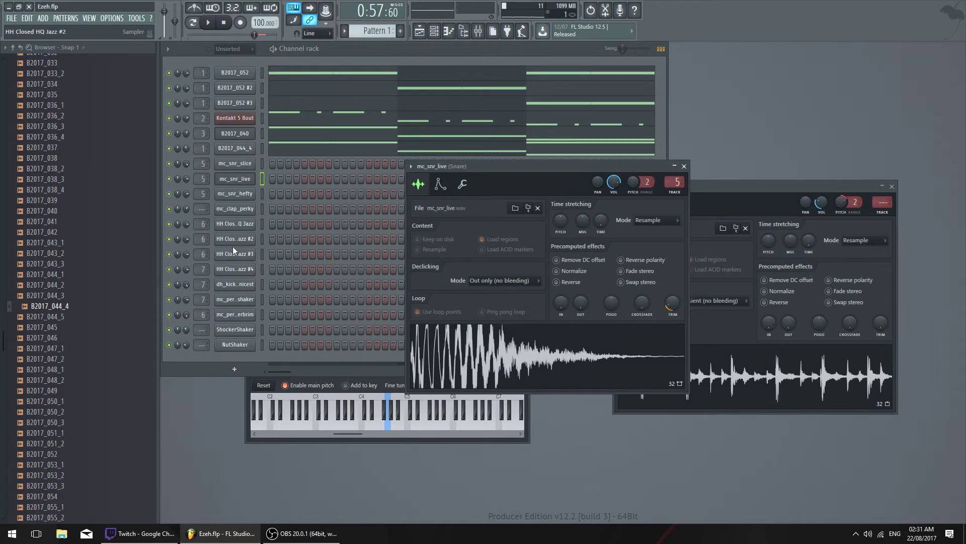
# Show the Audio channel group, audition channel 77 and enable it
pyautogui.click(235, 49)
pyautogui.click(241, 70)
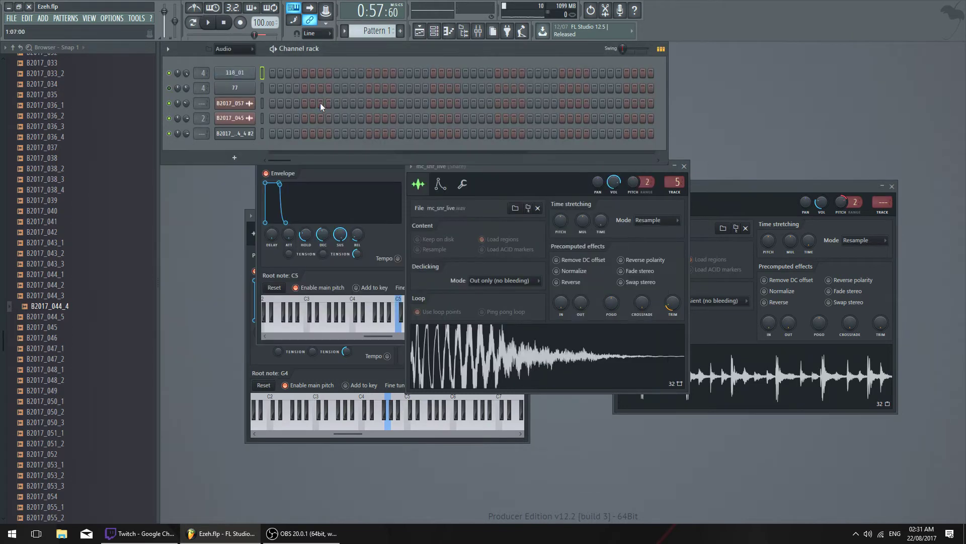
pyautogui.click(234, 88)
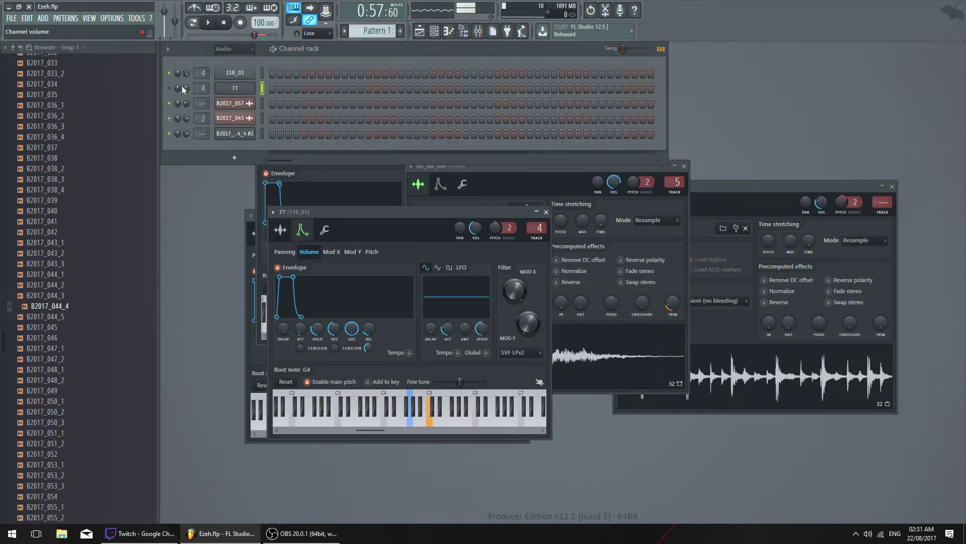
pyautogui.click(169, 88)
# Show all channels in the rack, audition B2017_044_4 #2 and play the song briefly
pyautogui.click(237, 49)
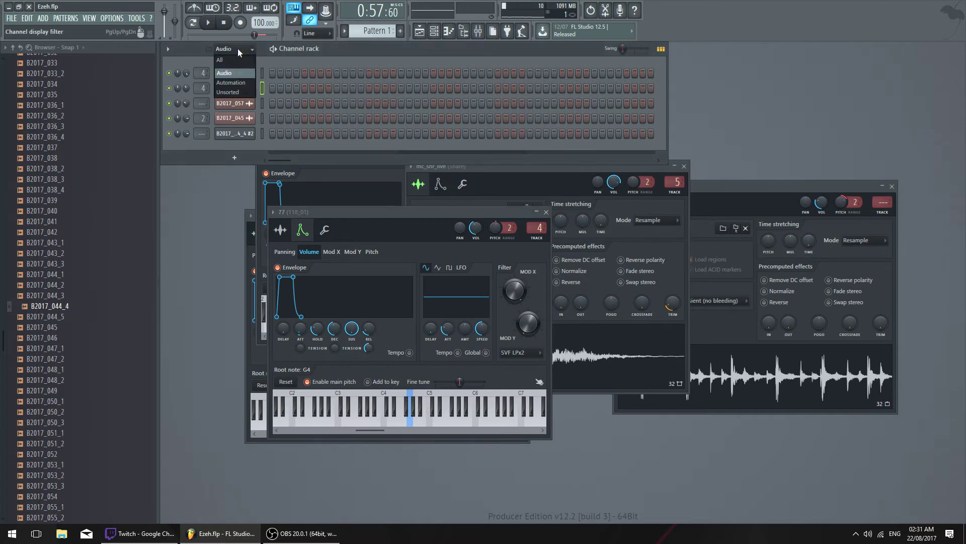
pyautogui.click(235, 92)
pyautogui.click(247, 49)
pyautogui.click(241, 60)
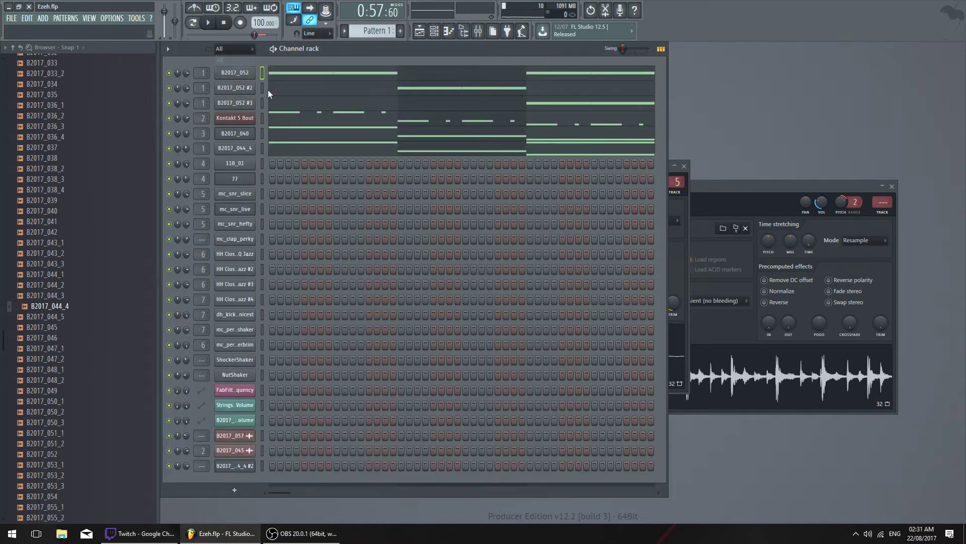
pyautogui.click(231, 465)
pyautogui.click(269, 136)
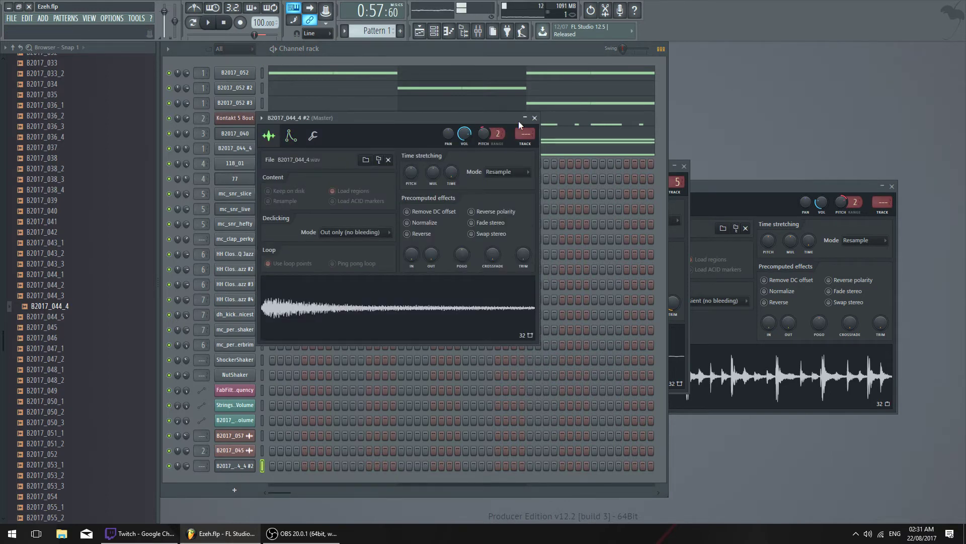
pyautogui.click(534, 118)
pyautogui.press('space')
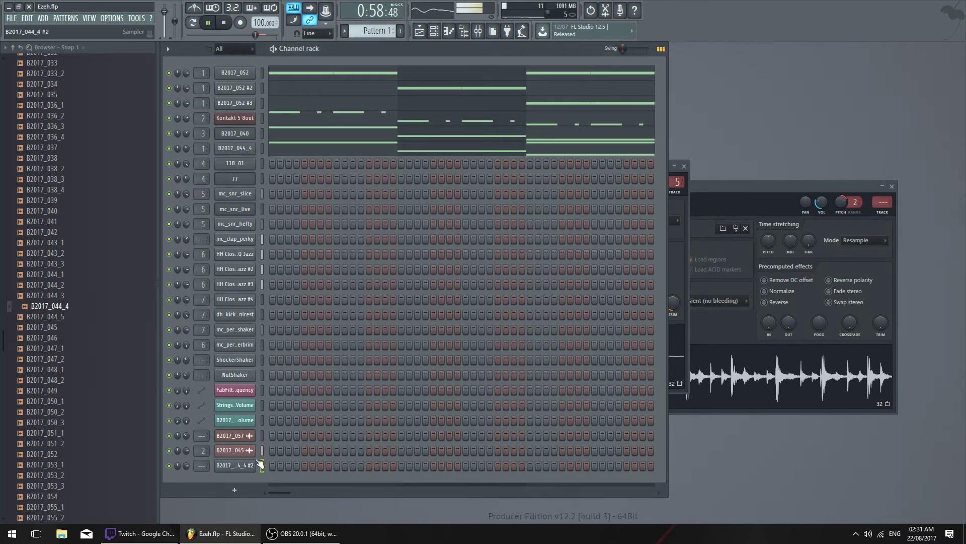
pyautogui.press('space')
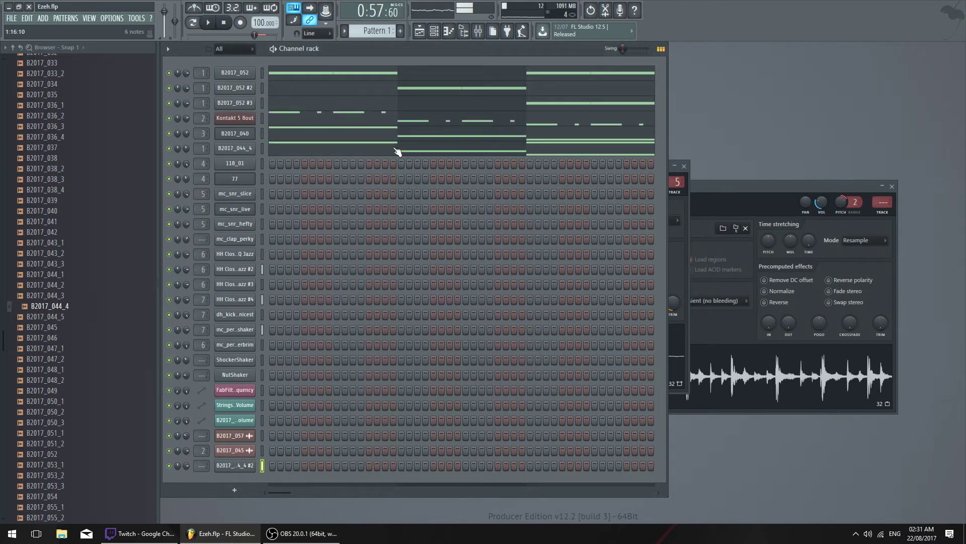
# Play Pattern 1 on its own and audition the B2017_044_4 channel
pyautogui.click(192, 22)
pyautogui.click(206, 22)
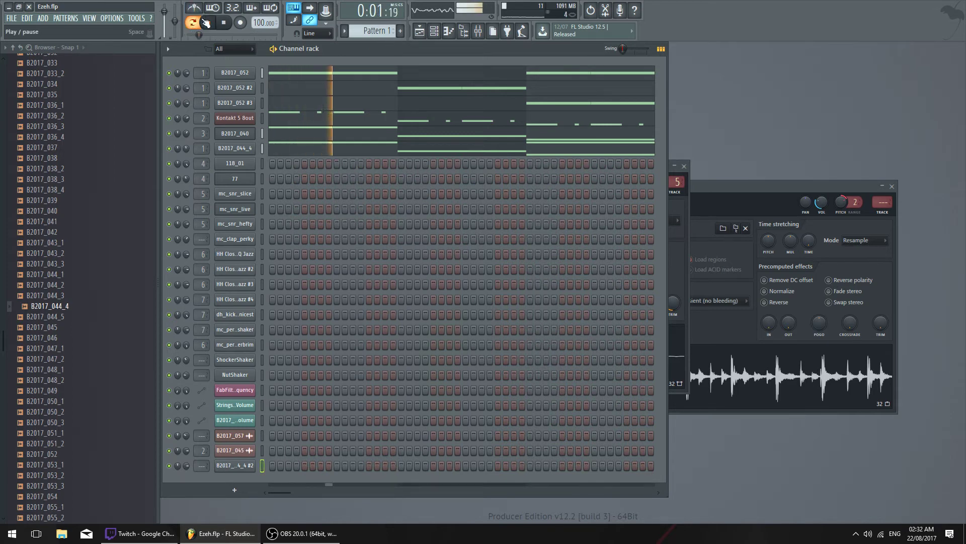
pyautogui.press('space')
pyautogui.click(251, 148)
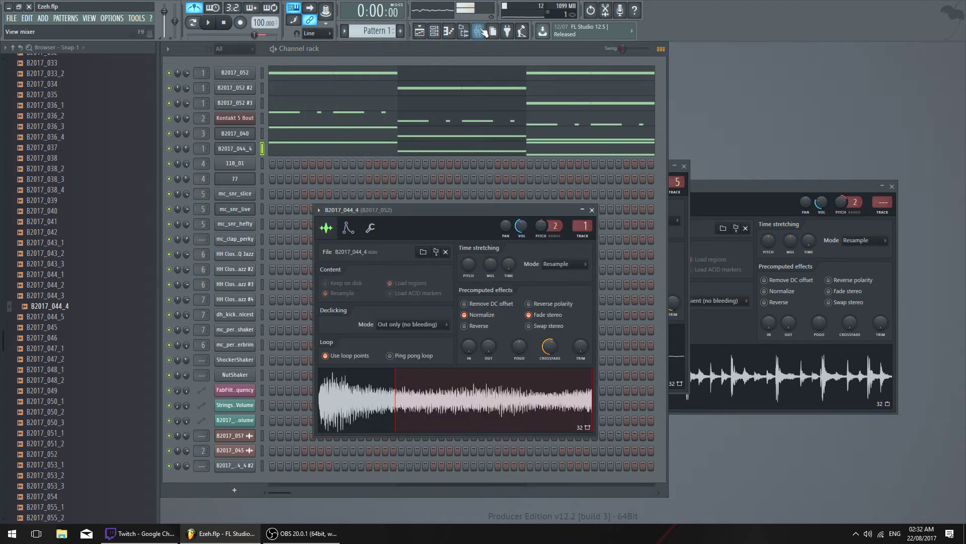
# Play the song from bar 25 while auditioning the B2017_040, B2017_052 #3 and B2017_052 channels, and reopen the playlist
pyautogui.click(419, 31)
pyautogui.press('space')
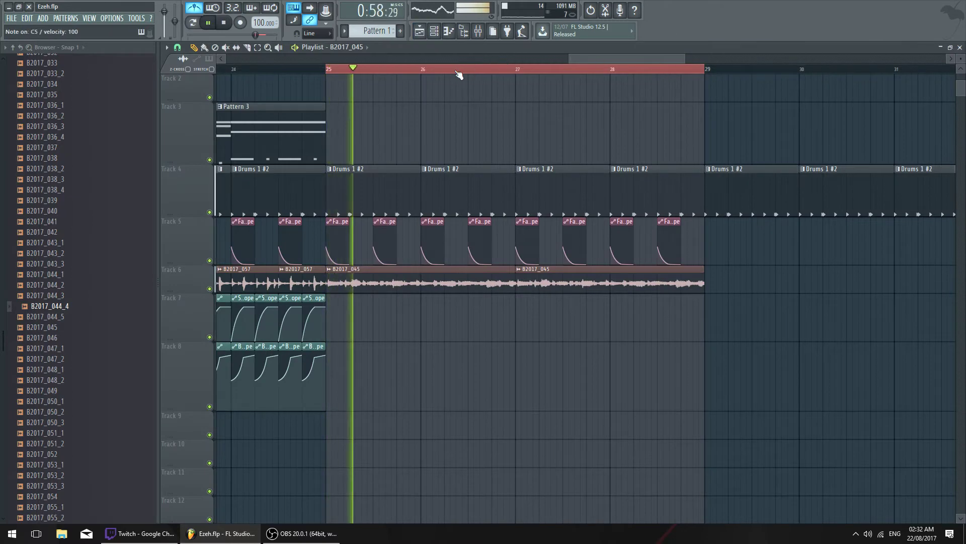
pyautogui.press('F5')
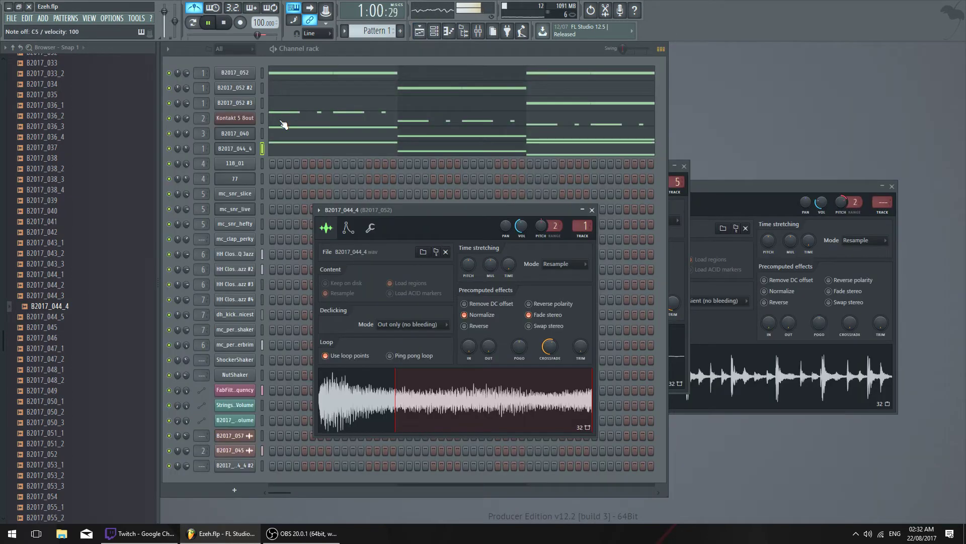
pyautogui.click(238, 136)
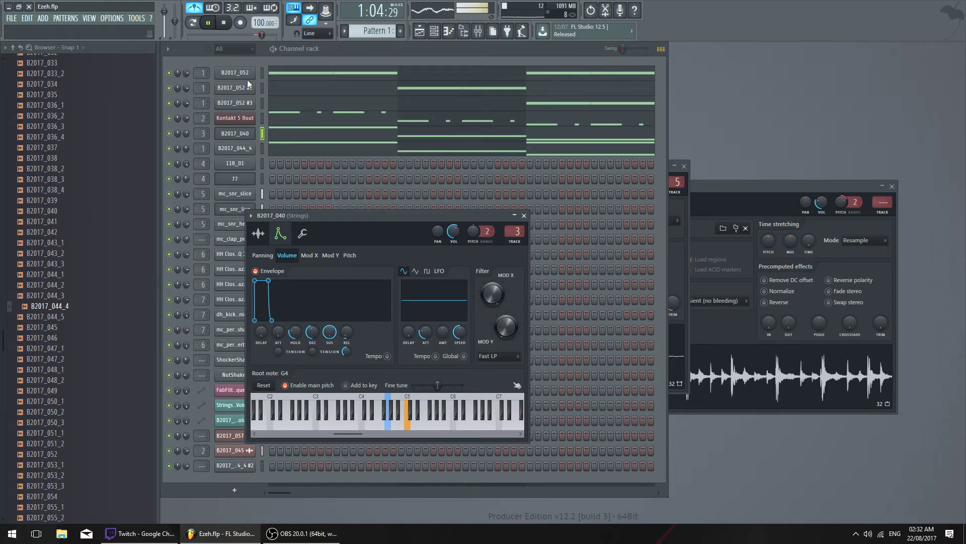
pyautogui.click(249, 103)
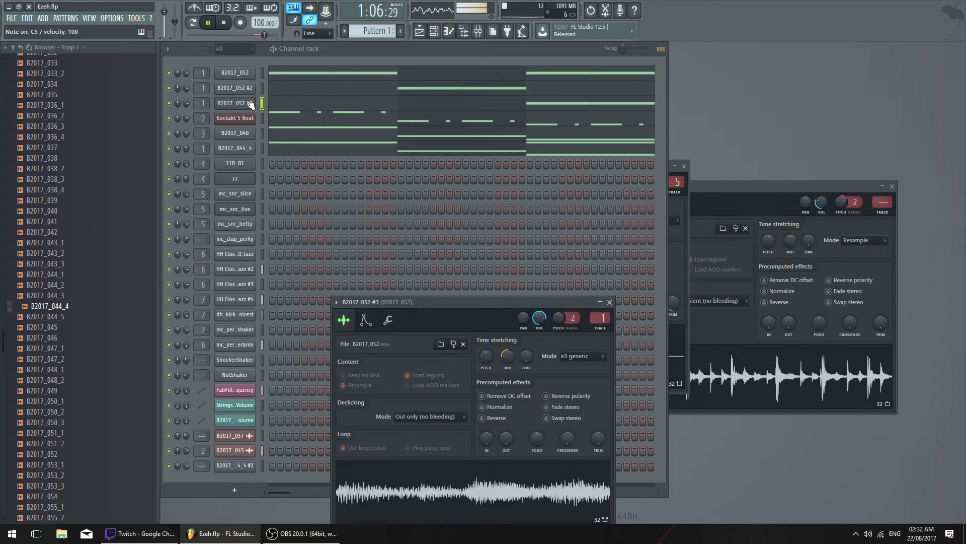
pyautogui.click(246, 76)
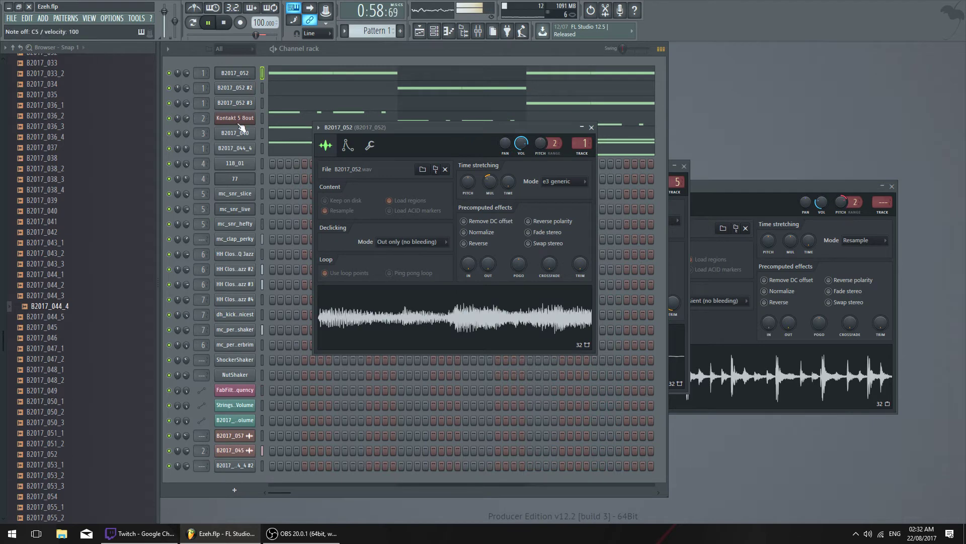
pyautogui.click(592, 127)
pyautogui.click(419, 35)
pyautogui.click(421, 40)
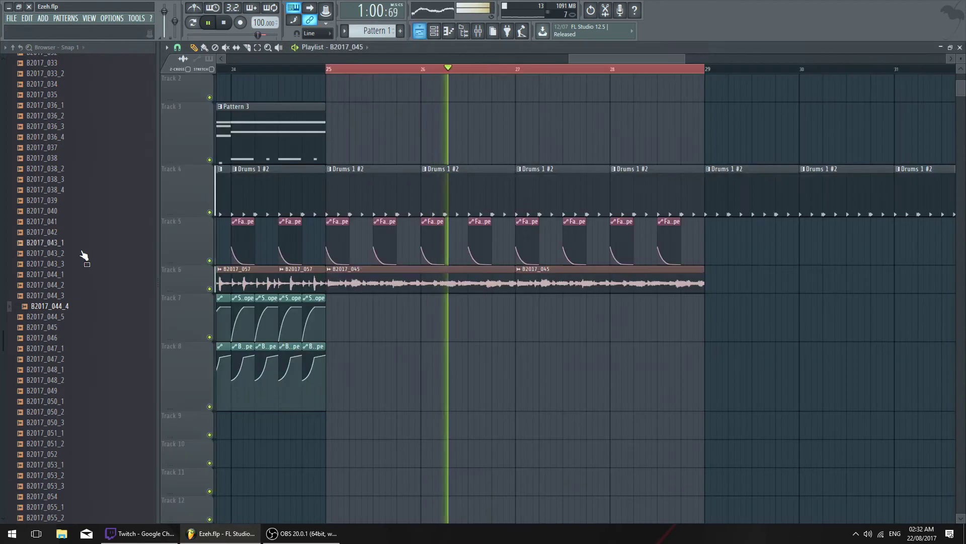
# Preview the B2017_044_3, B2017_044_1, B2017_043_3 and B2017_043_1 samples against the song playback
pyautogui.click(75, 295)
pyautogui.press('space')
pyautogui.click(89, 275)
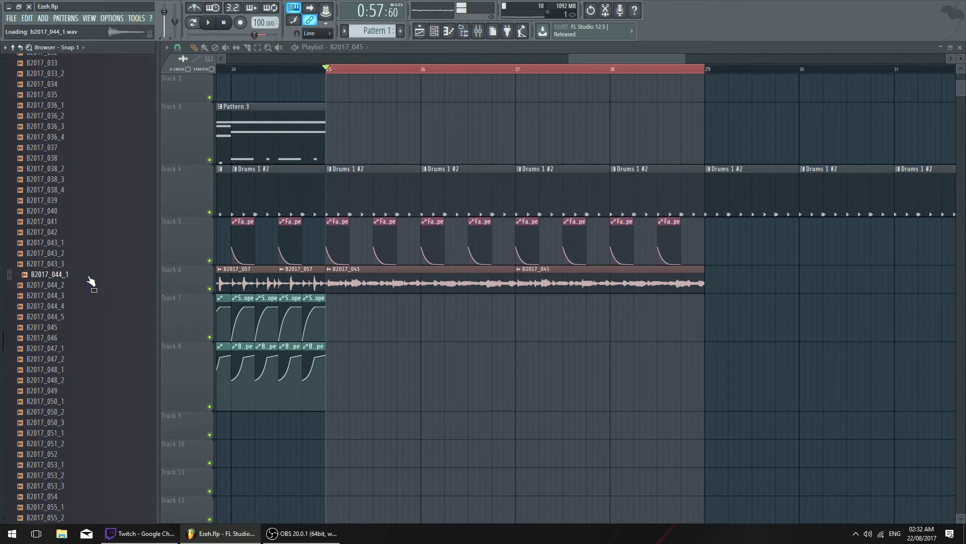
pyautogui.press('space')
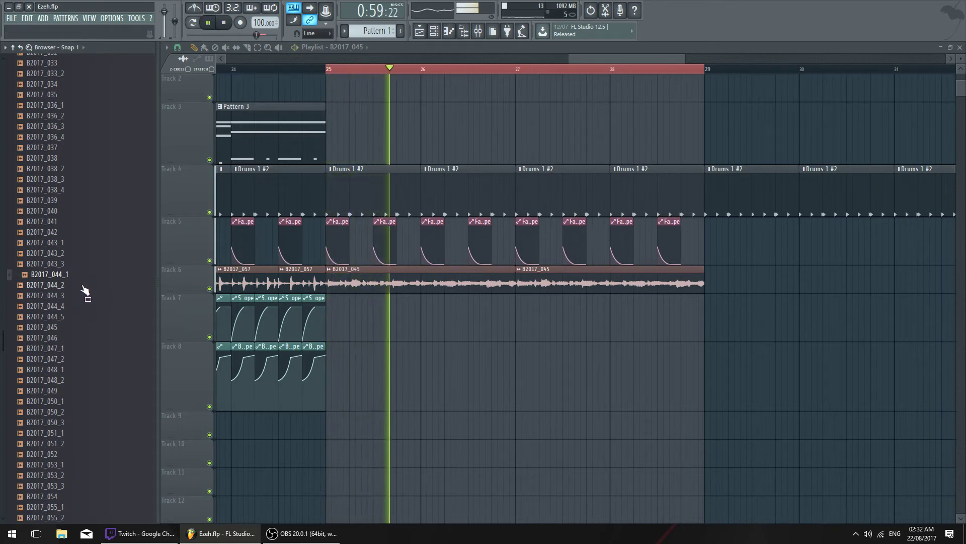
pyautogui.click(82, 296)
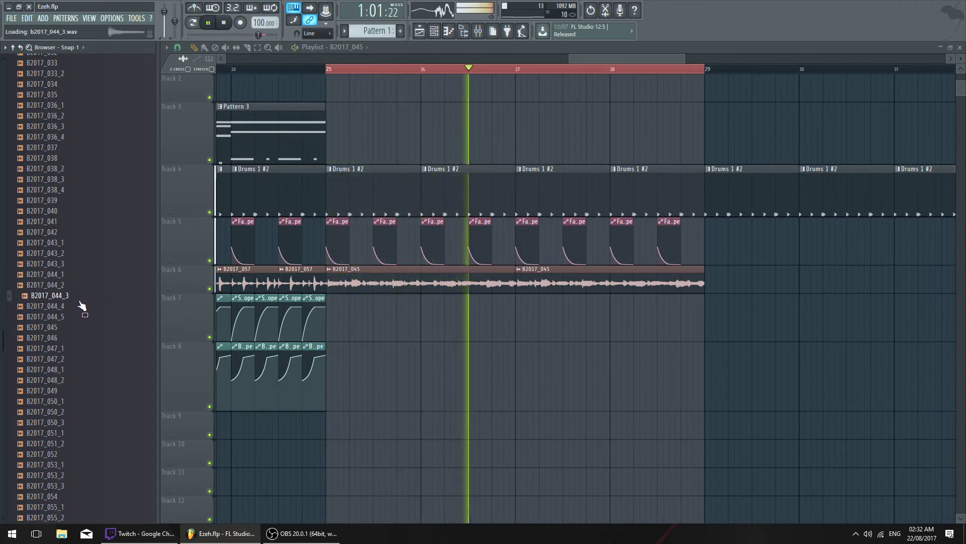
pyautogui.click(77, 276)
pyautogui.click(77, 266)
pyautogui.click(77, 246)
pyautogui.press('space')
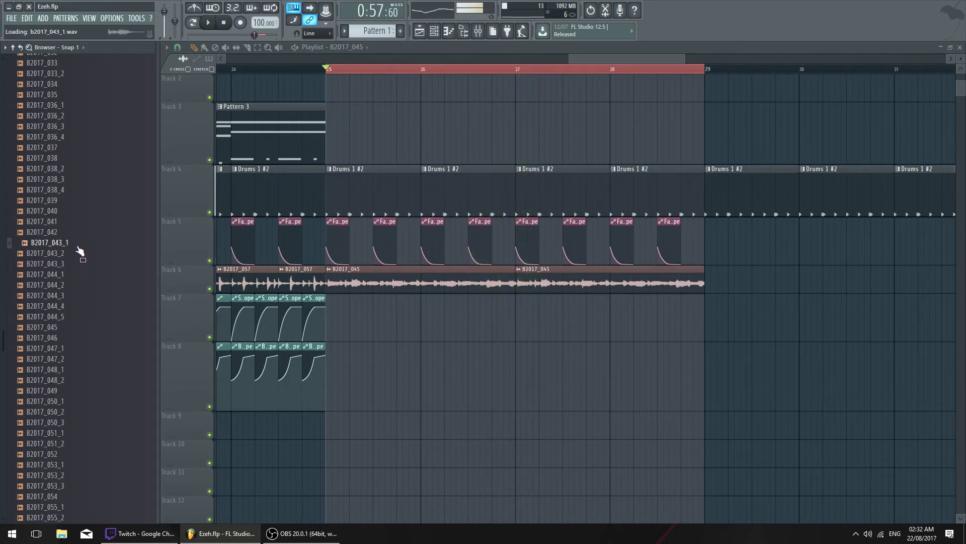
# Preview the library samples from B2017_042 up through B2017_038_2 and resume the song
pyautogui.click(83, 231)
pyautogui.click(86, 221)
pyautogui.click(89, 210)
pyautogui.click(91, 200)
pyautogui.click(90, 190)
pyautogui.scroll(2, 86, 234)
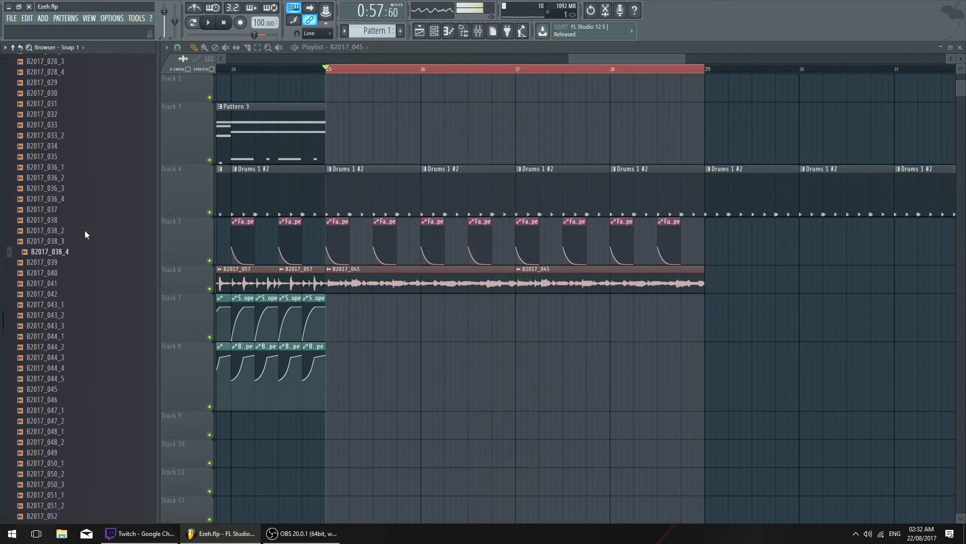
pyautogui.scroll(2, 81, 253)
pyautogui.click(70, 306)
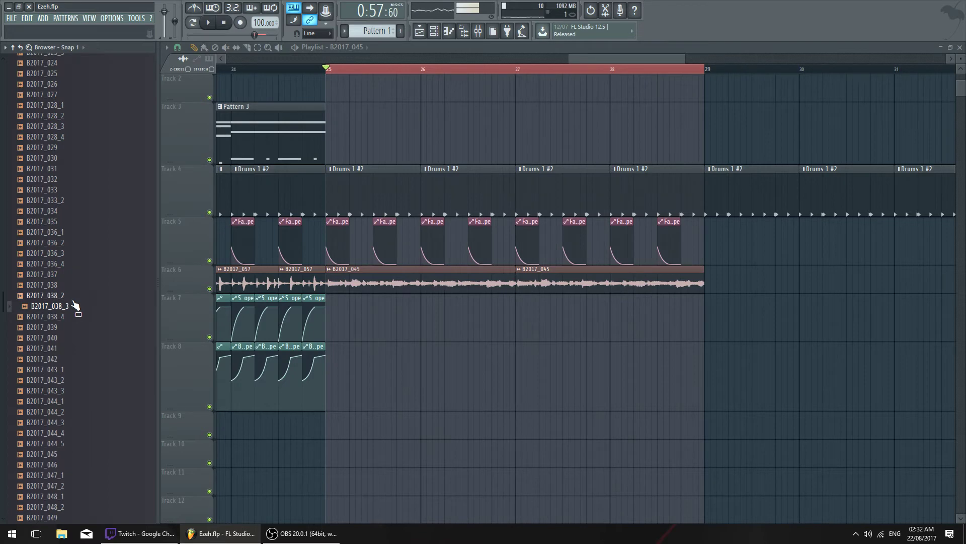
pyautogui.click(74, 299)
pyautogui.press('space')
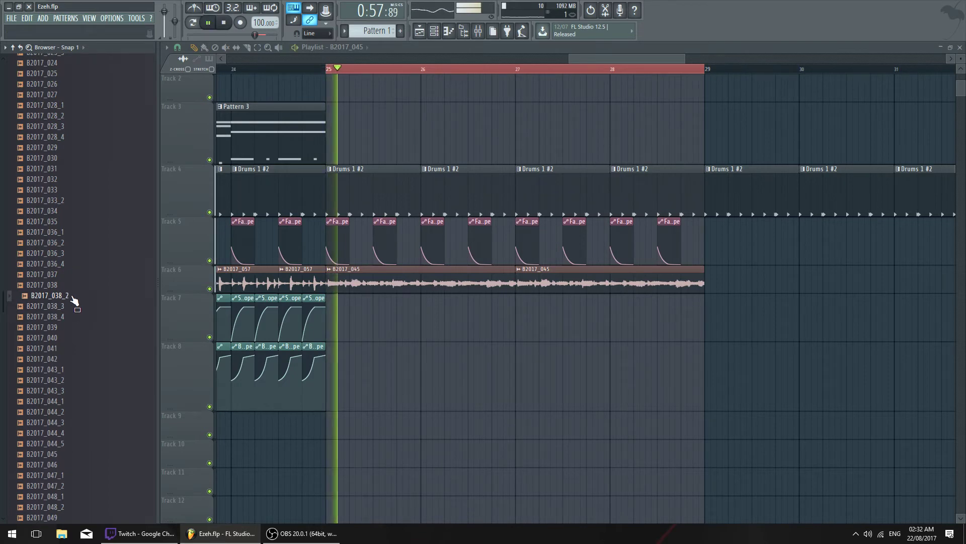
# Clear the playlist time selection and play the arrangement from bar 9
pyautogui.scroll(-3, 364, 73)
pyautogui.press('space')
pyautogui.hotkey('ctrl', 'd')
pyautogui.scroll(-3, 364, 72)
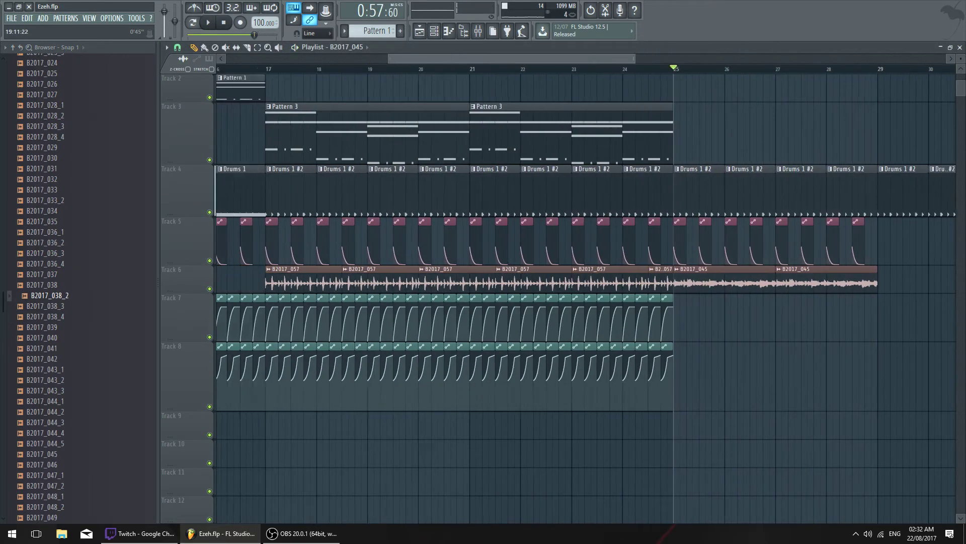
pyautogui.click(383, 69)
pyautogui.press('space')
pyautogui.click(397, 69)
pyautogui.scroll(1, 412, 96)
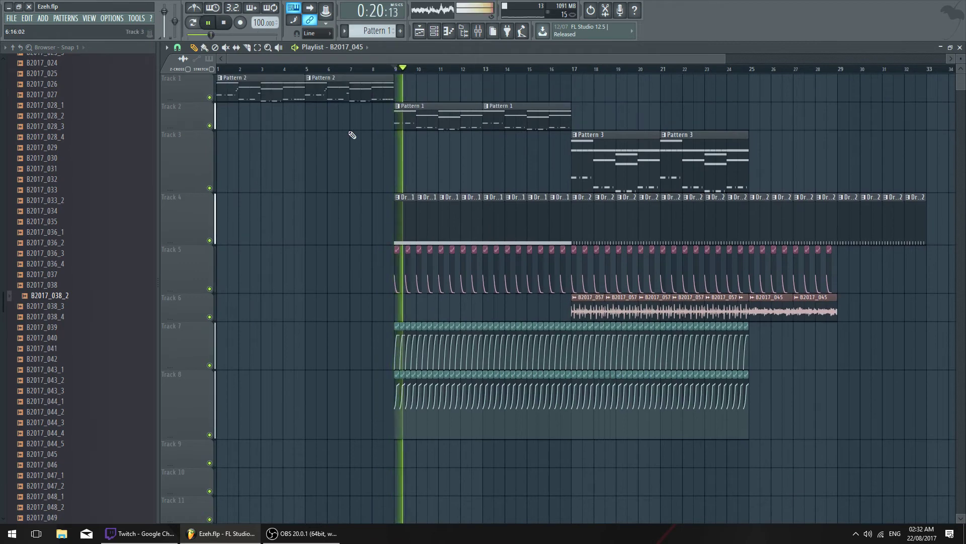
# Stop playback, load the B2017_038_2 sample into a new channel and open its settings
pyautogui.press('F6')
pyautogui.press('space')
pyautogui.rightClick(104, 296)
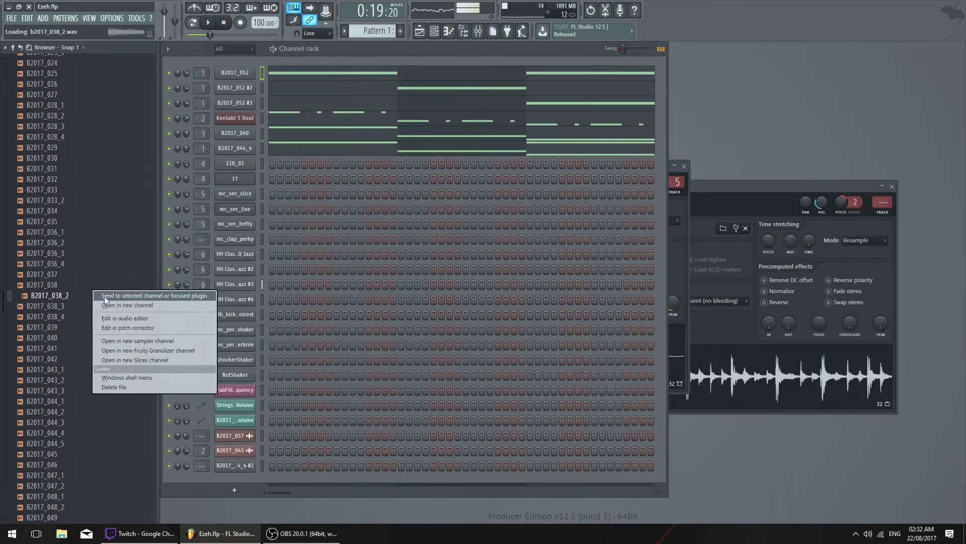
pyautogui.click(144, 304)
pyautogui.click(251, 483)
pyautogui.click(251, 484)
# Enable the B2017_038_2 channel's volume envelope with no attack, full sustain and a shorter release
pyautogui.click(226, 138)
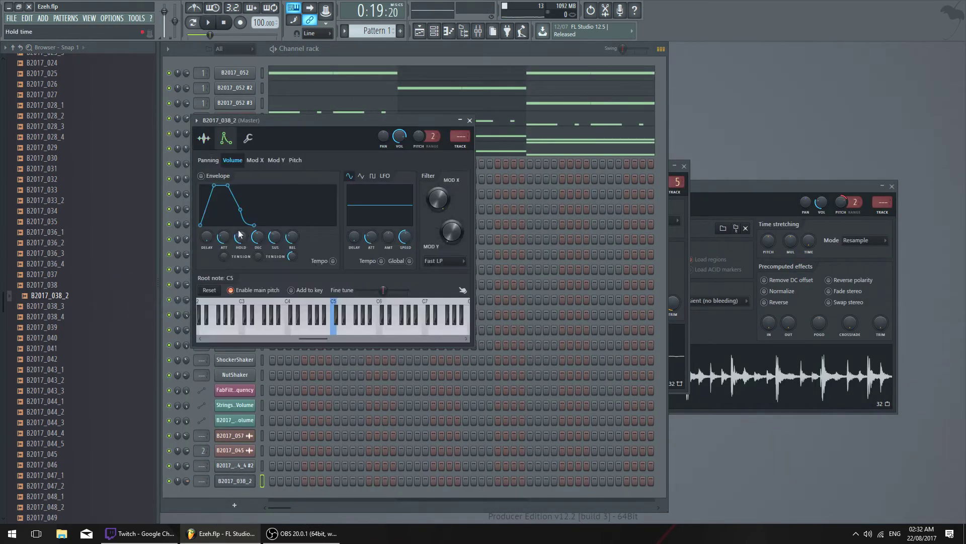
pyautogui.scroll(-4, 292, 235)
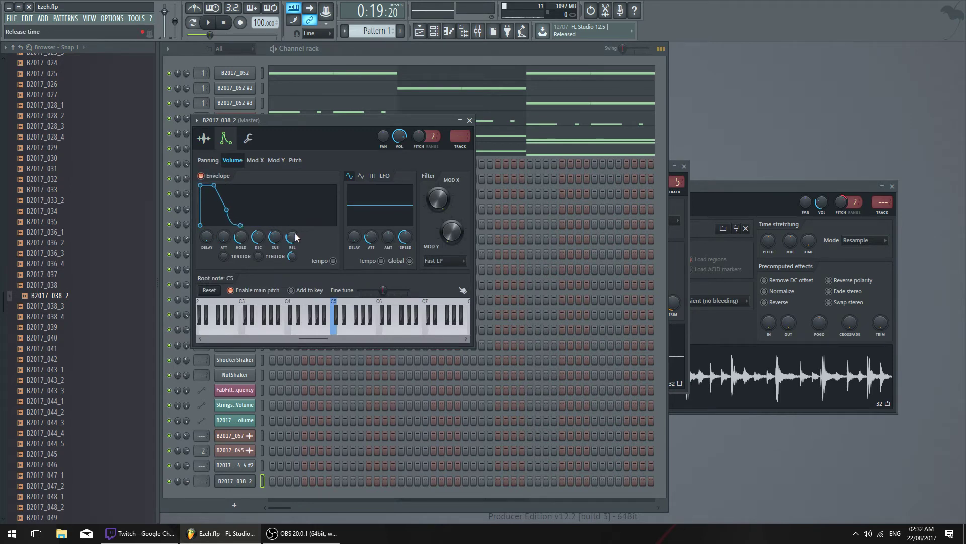
pyautogui.moveTo(299, 135); pyautogui.dragTo(366, 150)
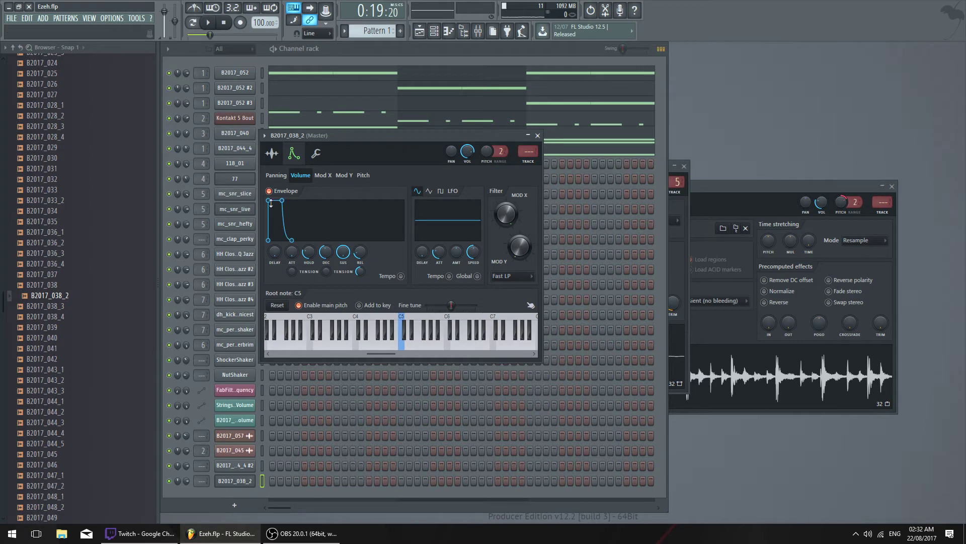
pyautogui.moveTo(314, 138); pyautogui.dragTo(468, 145)
pyautogui.click(383, 154)
pyautogui.click(362, 154)
pyautogui.click(342, 154)
pyautogui.click(363, 154)
# Set the B2017_038_2 channel's root note to A4, checking it against the song, and return to the playlist
pyautogui.press('space')
pyautogui.press('space')
pyautogui.click(524, 329)
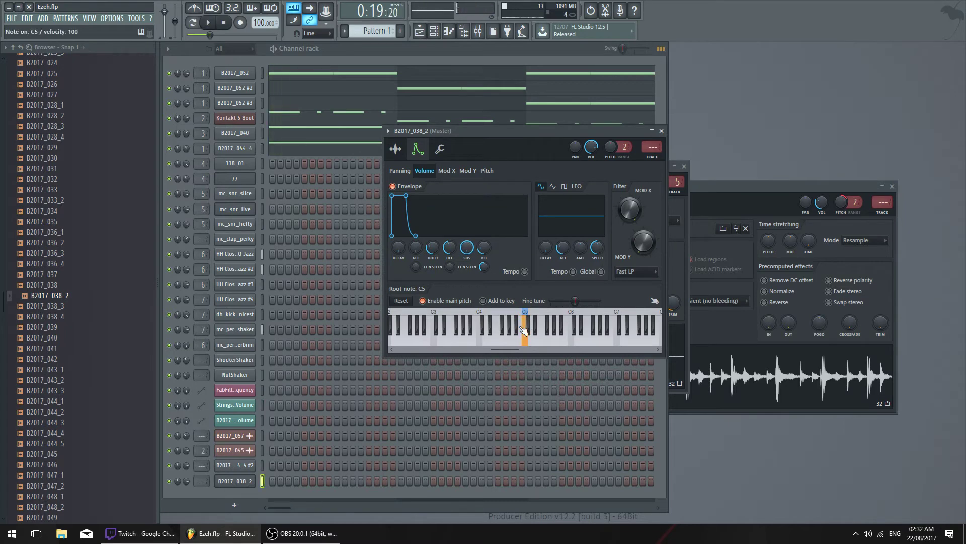
pyautogui.rightClick(515, 325)
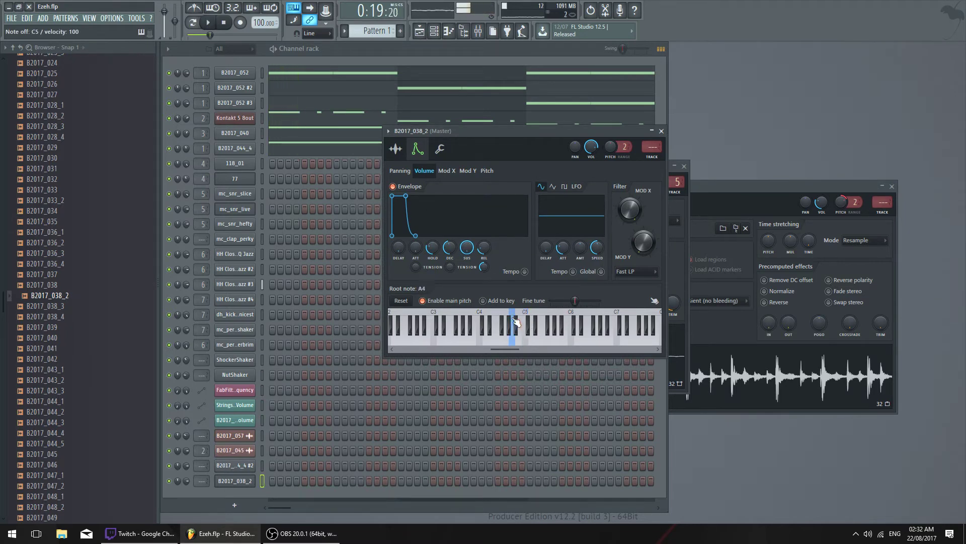
pyautogui.press('space')
pyautogui.press('space')
pyautogui.press('q')
pyautogui.press('F5')
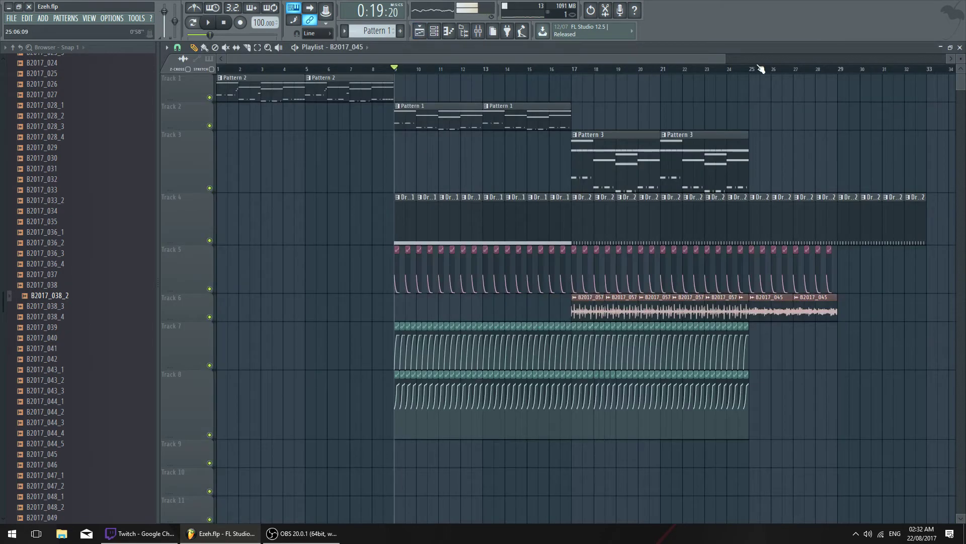
# Play the arrangement from bar 25 and return to the B2017_038_2 channel settings
pyautogui.click(737, 68)
pyautogui.click(751, 67)
pyautogui.moveTo(720, 58); pyautogui.dragTo(757, 58)
pyautogui.press('space')
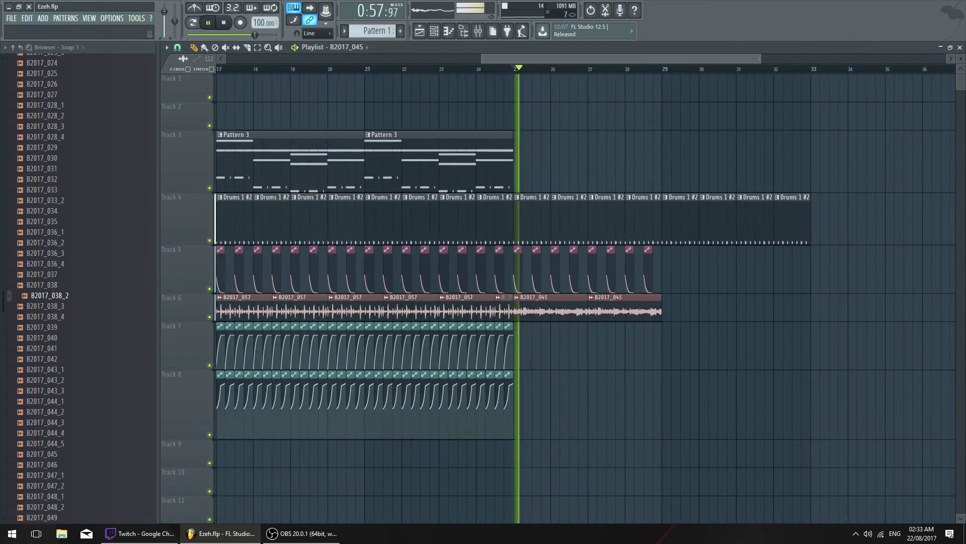
pyautogui.press('F5')
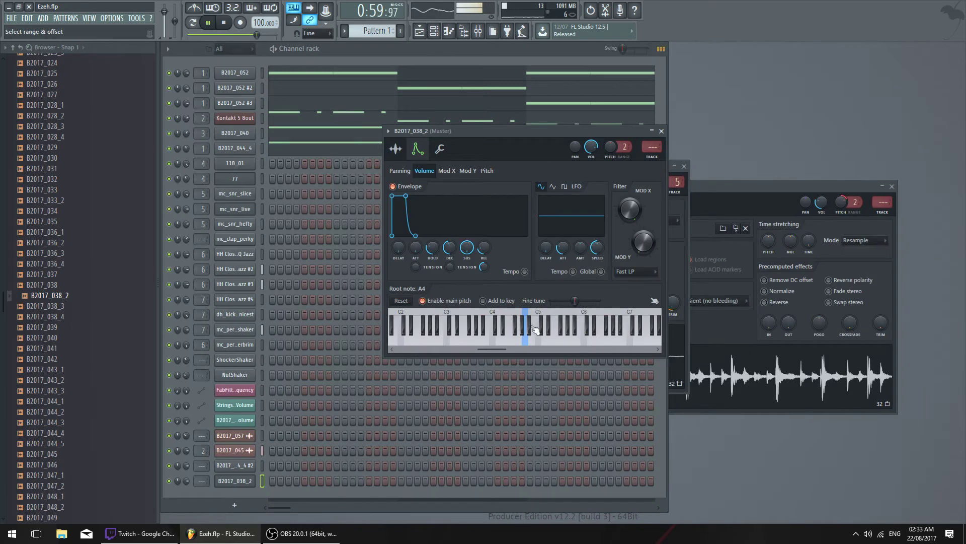
# Try D5 and A4 as the B2017_038_2 root note against the playing song, and set it to G4
pyautogui.rightClick(544, 329)
pyautogui.press('q')
pyautogui.rightClick(548, 328)
pyautogui.rightClick(545, 329)
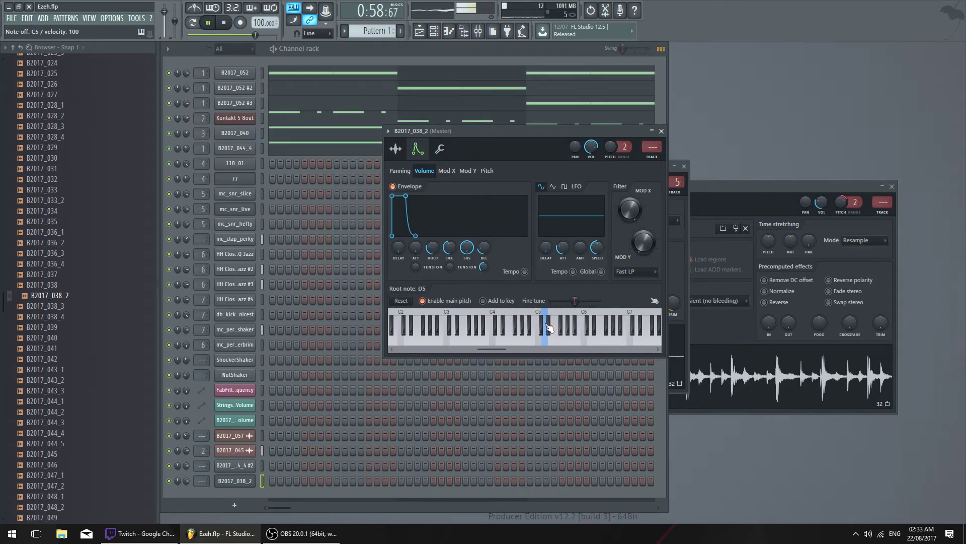
pyautogui.press('q')
pyautogui.rightClick(523, 328)
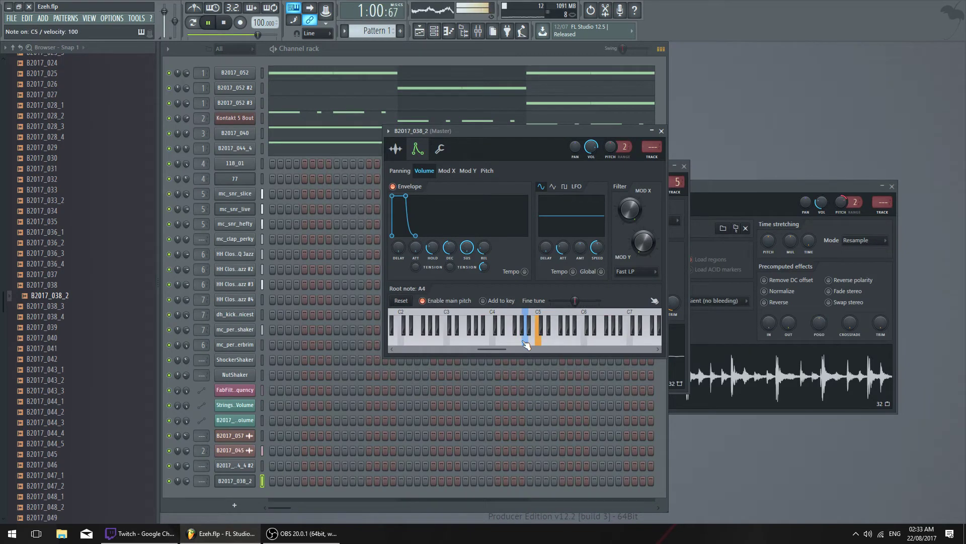
pyautogui.rightClick(518, 340)
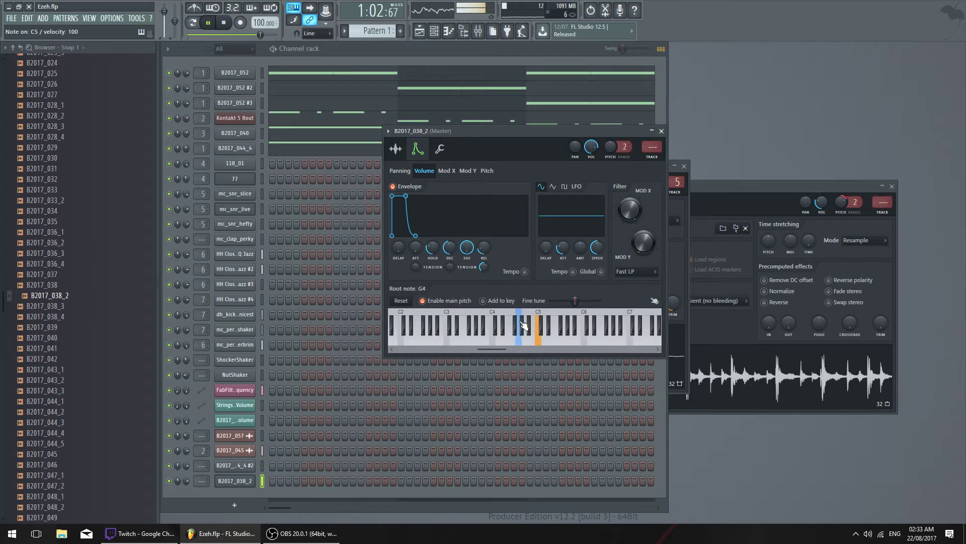
# Set the B2017_038_2 sample's loop crossfade to 46% and give its volume envelope a slight attack
pyautogui.click(395, 149)
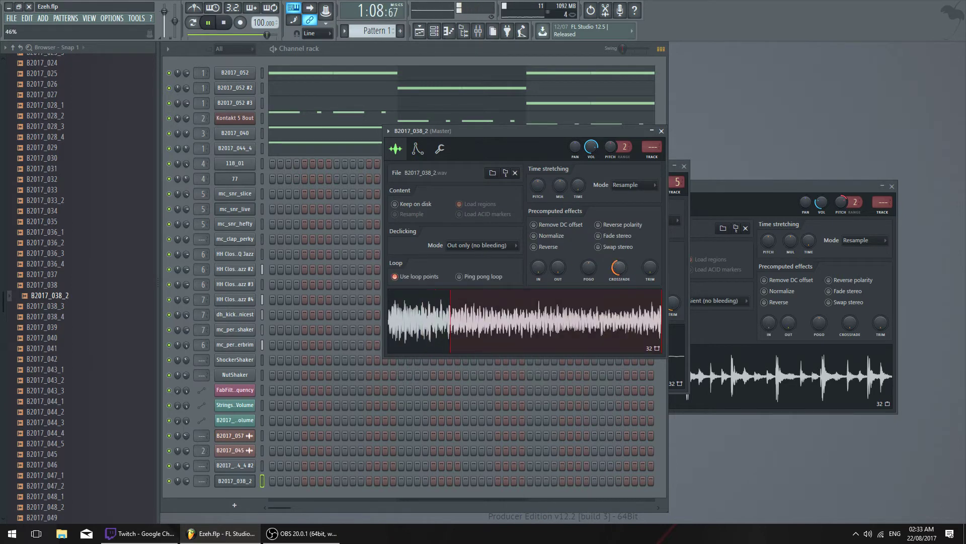
pyautogui.click(417, 148)
# Select bars 25 to 29 in the playlist, play that range, and return to the channel settings
pyautogui.click(419, 31)
pyautogui.press('space')
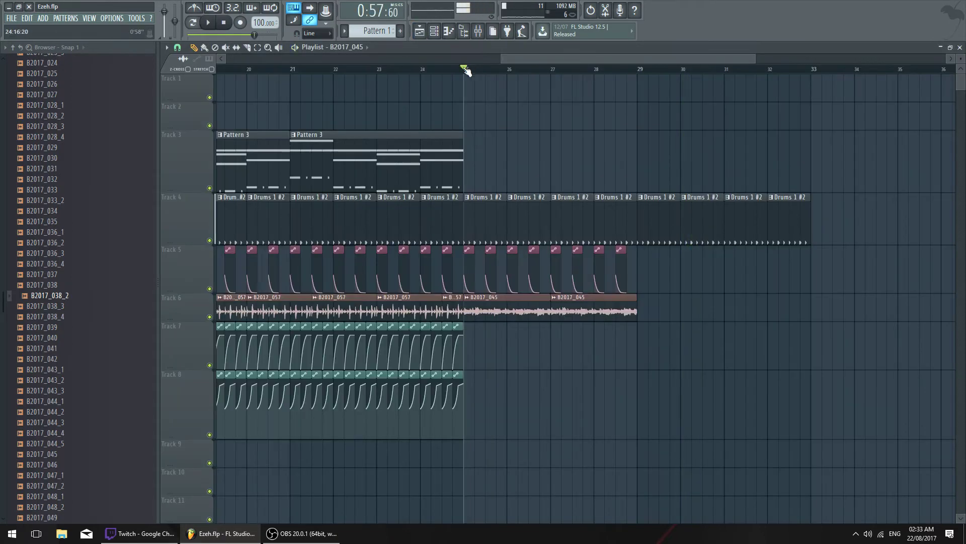
pyautogui.moveTo(461, 69)
pyautogui.mouseDown()
pyautogui.moveTo(629, 85)
pyautogui.moveTo(594, 69)
pyautogui.moveTo(467, 66)
pyautogui.mouseUp()
pyautogui.moveTo(642, 75); pyautogui.dragTo(637, 70)
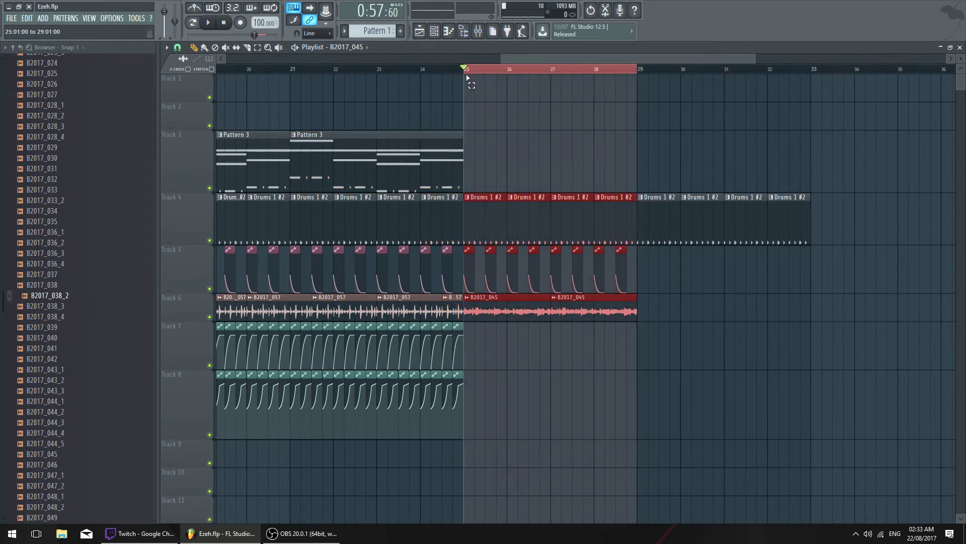
pyautogui.press('space')
pyautogui.press('F5')
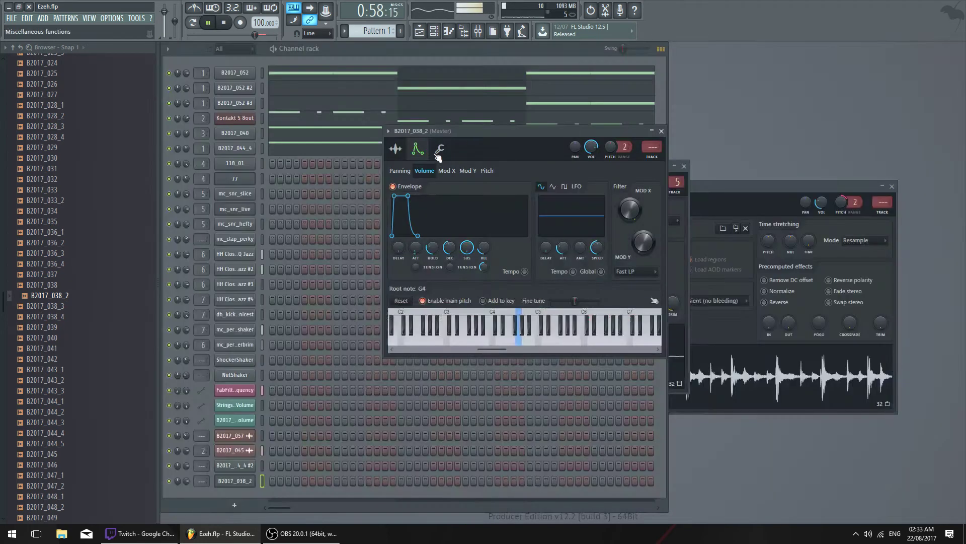
# Reopen the B2017_038_2 channel's sample settings and enable the Reverse effect
pyautogui.click(246, 476)
pyautogui.click(247, 476)
pyautogui.click(247, 479)
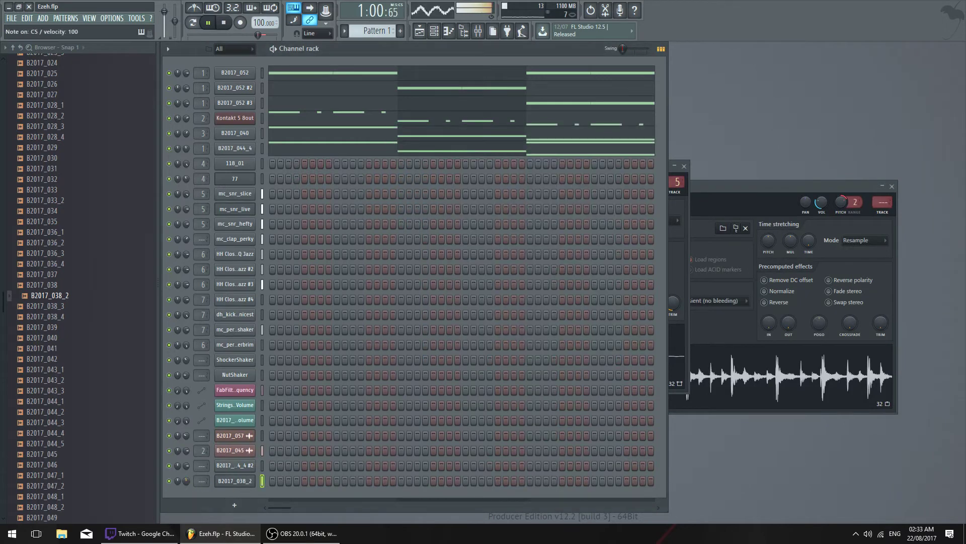
pyautogui.click(221, 483)
pyautogui.moveTo(452, 130); pyautogui.dragTo(390, 120)
pyautogui.click(332, 132)
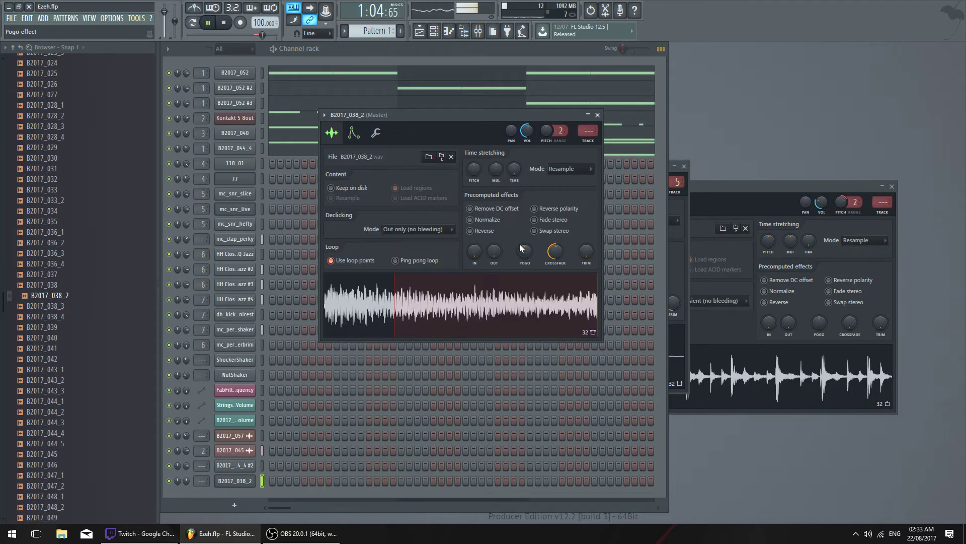
pyautogui.click(486, 231)
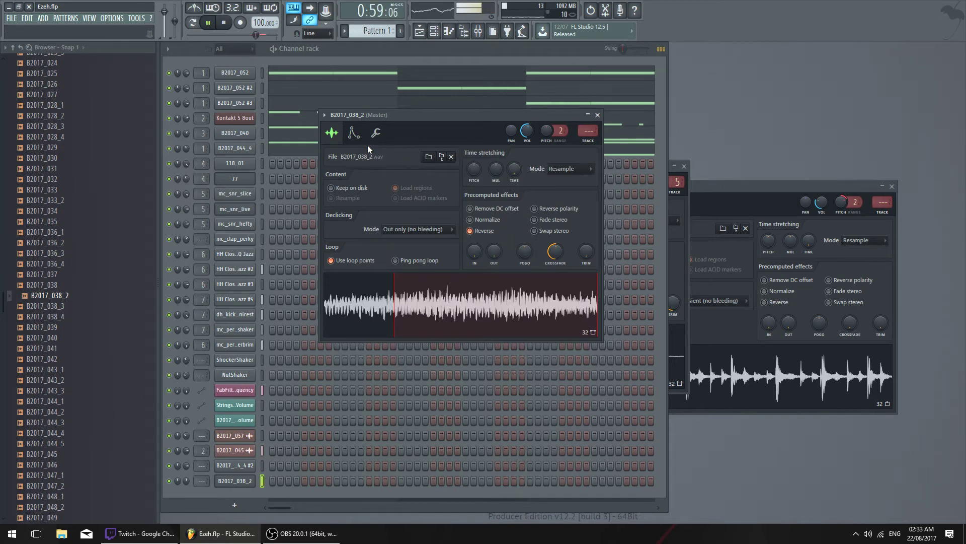
# Audition B2017_038_3 and B2017_038_4, then load B2017_038_3 into the channel and test it with root note G4
pyautogui.click(98, 309)
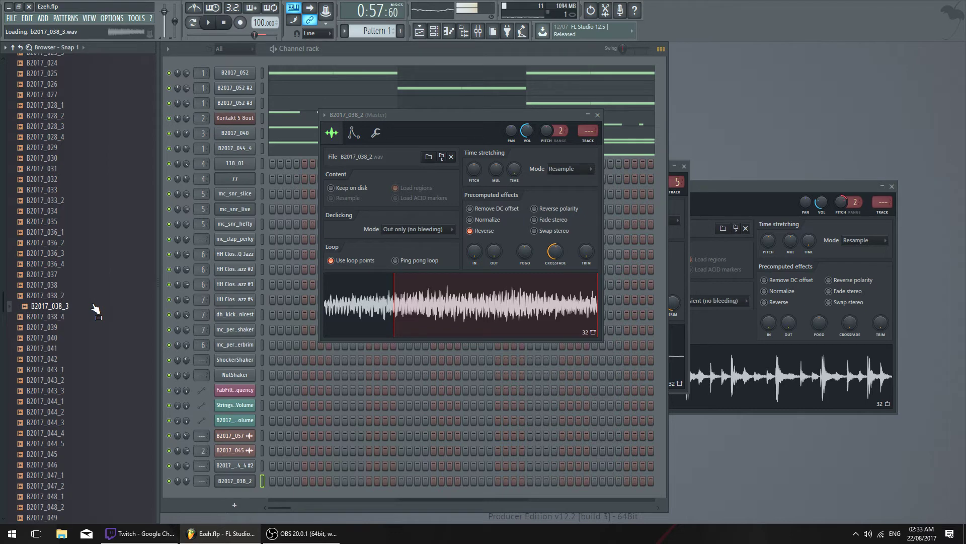
pyautogui.click(92, 316)
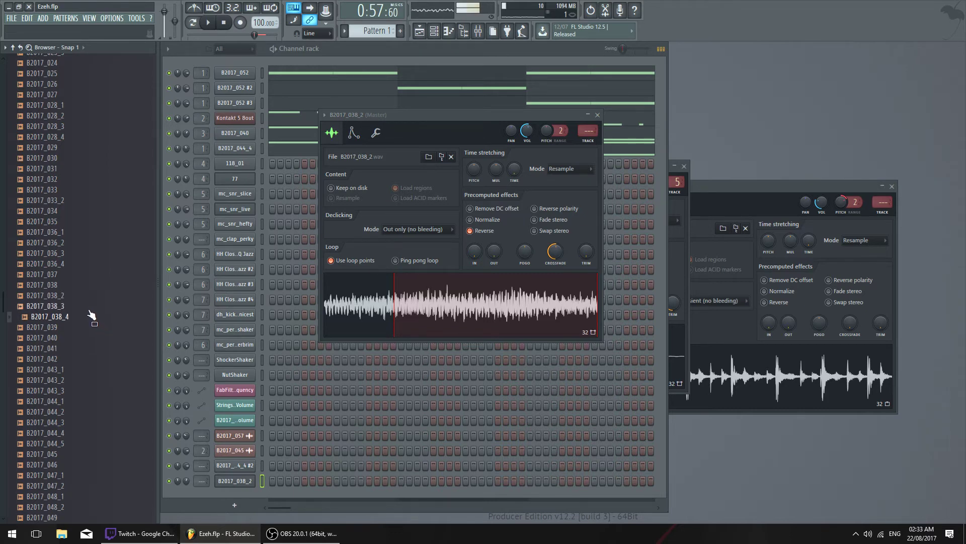
pyautogui.moveTo(91, 306); pyautogui.dragTo(397, 312)
pyautogui.click(355, 133)
pyautogui.rightClick(463, 313)
pyautogui.press('q')
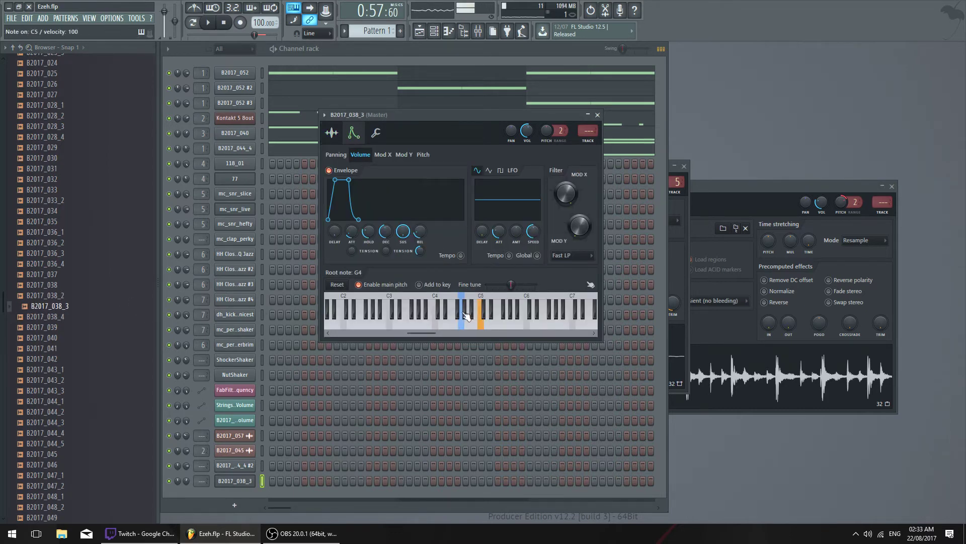
# Audition the B2017 samples upward from B2017_038_3 to B2017_030 to find a replacement for the new layer
pyautogui.press('Up')
pyautogui.press('Up')
pyautogui.press('Up')
pyautogui.press('Up')
pyautogui.press('Up')
pyautogui.press('Up')
pyautogui.press('Up')
pyautogui.press('Up')
pyautogui.press('Up')
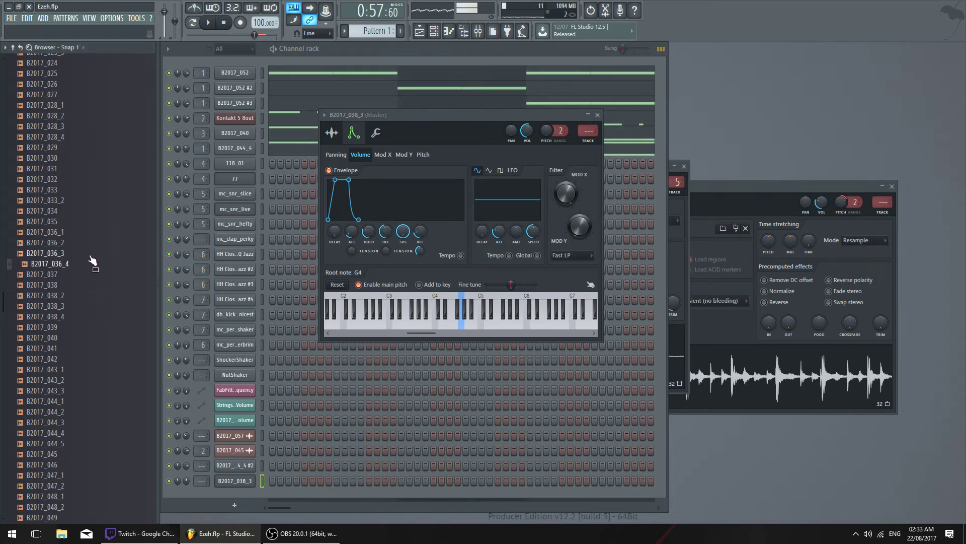
pyautogui.scroll(1, 86, 285)
pyautogui.press('Up')
pyautogui.press('Up')
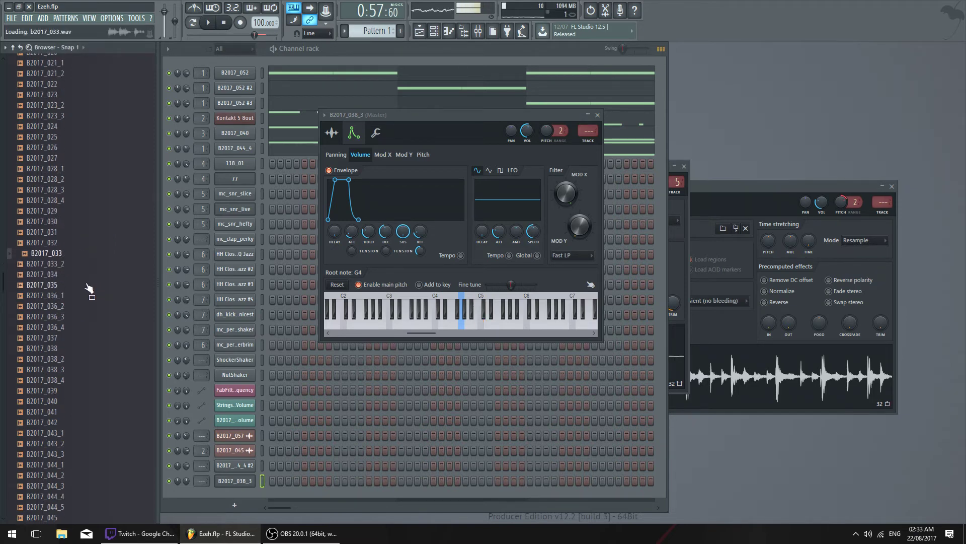
pyautogui.scroll(1, 86, 287)
pyautogui.press('Up')
pyautogui.press('Up')
pyautogui.press('Up')
pyautogui.press('Up')
pyautogui.press('Down')
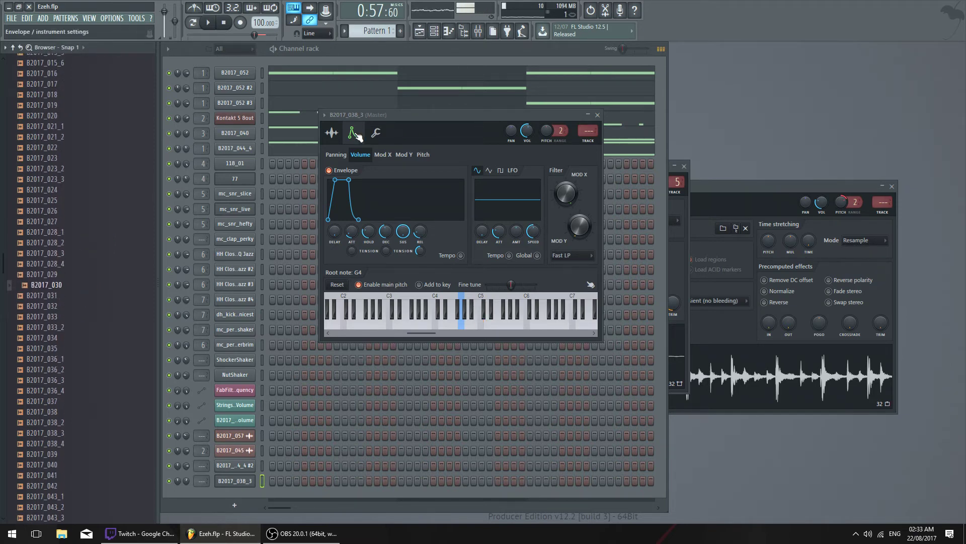
# Load the B2017_030 sample into the channel and toggle its Reverse effect
pyautogui.moveTo(69, 292); pyautogui.dragTo(390, 302)
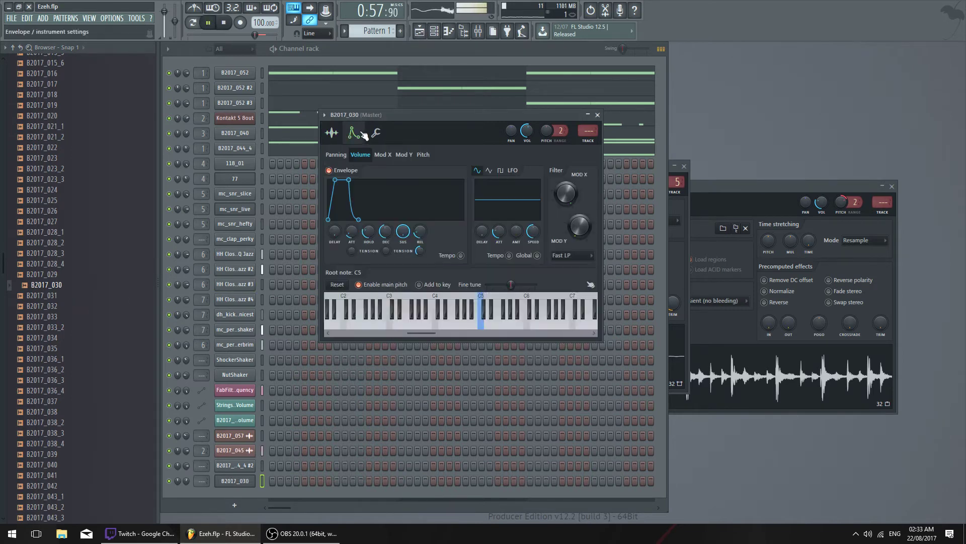
pyautogui.click(336, 134)
pyautogui.click(491, 231)
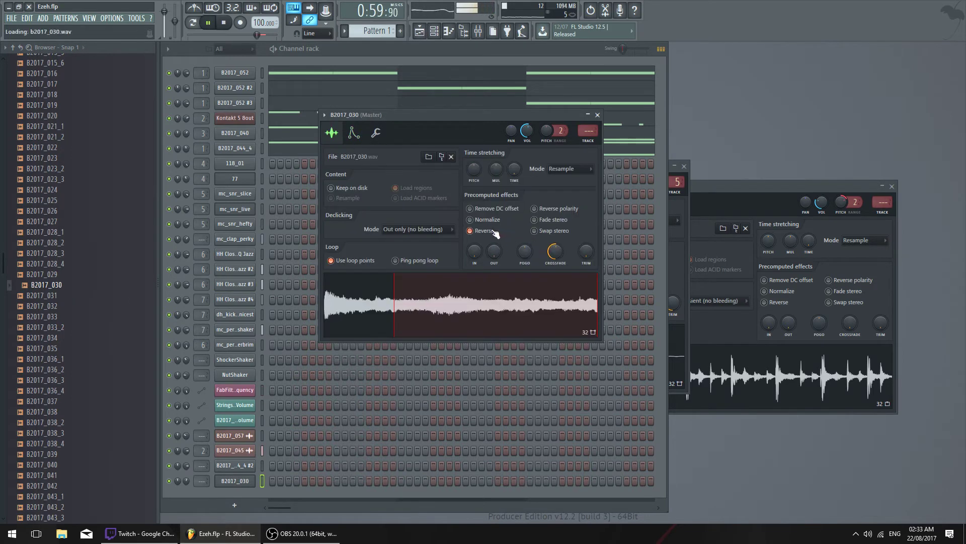
# Try B4, D5 and E5 as the B2017_030 root note against the song, and set it to B5
pyautogui.click(351, 134)
pyautogui.rightClick(476, 310)
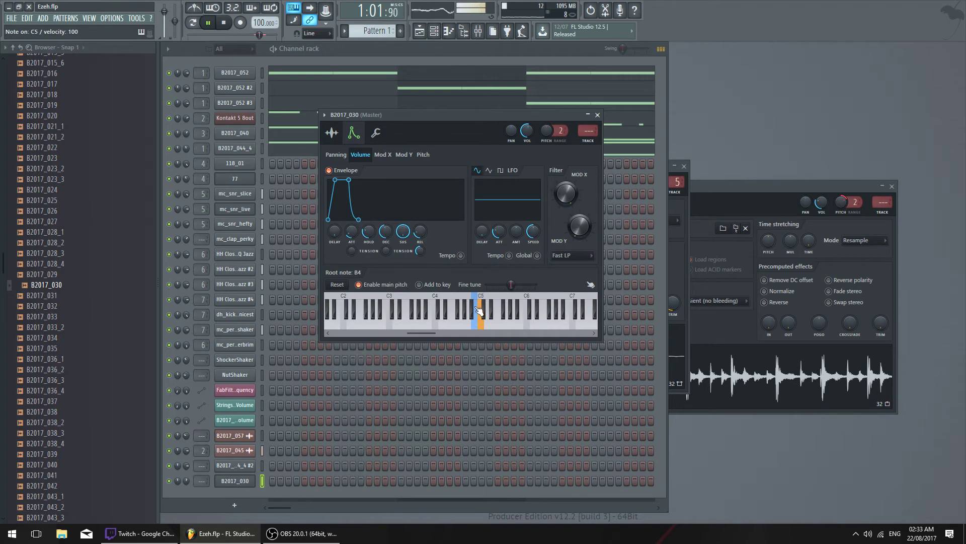
pyautogui.rightClick(483, 309)
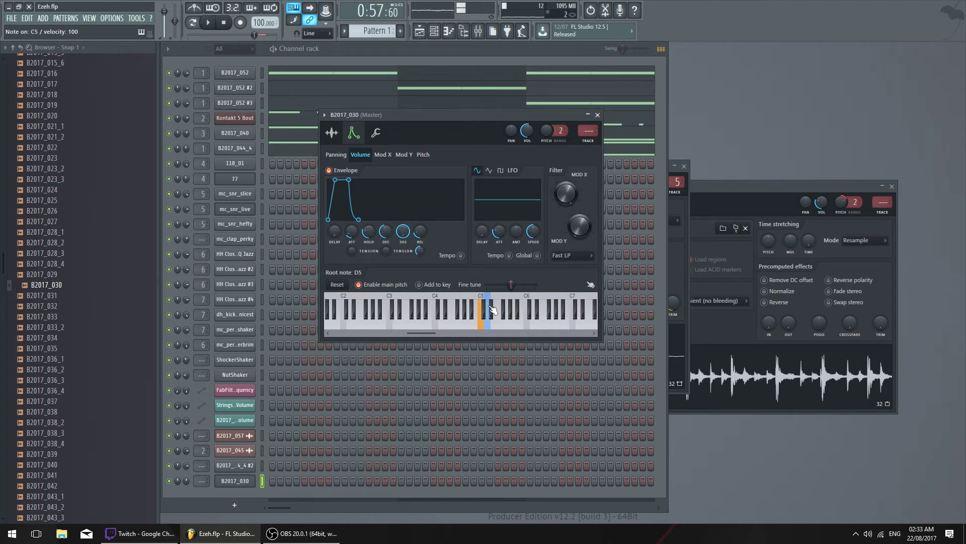
pyautogui.rightClick(492, 308)
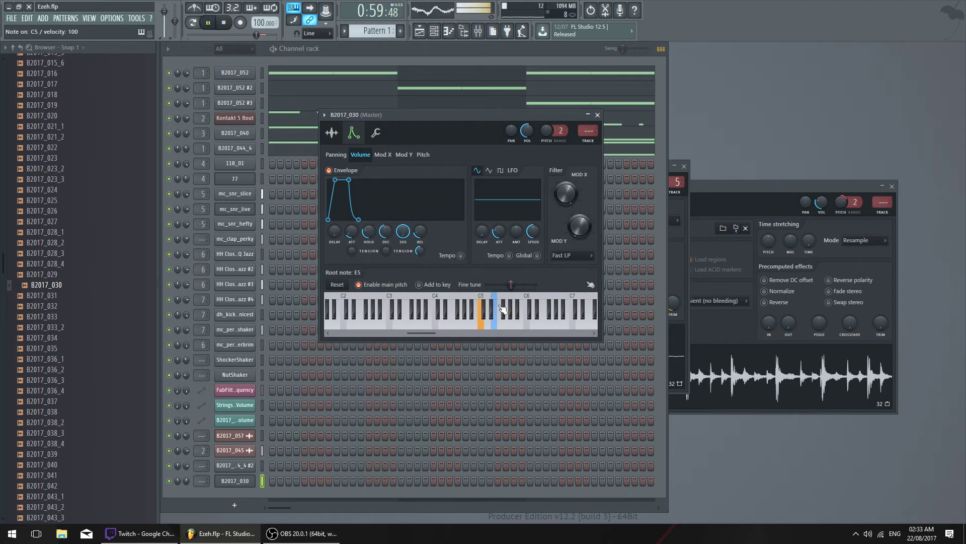
pyautogui.rightClick(507, 309)
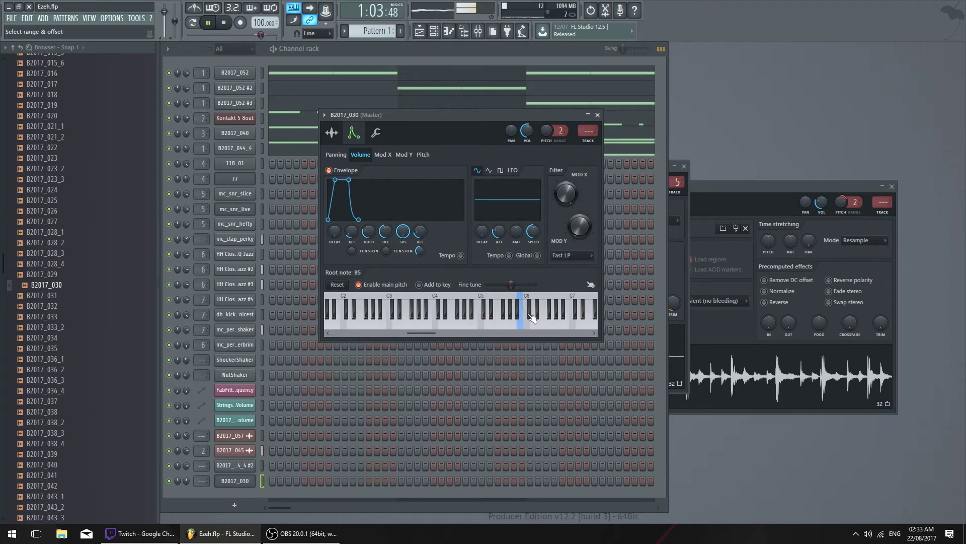
pyautogui.press('space')
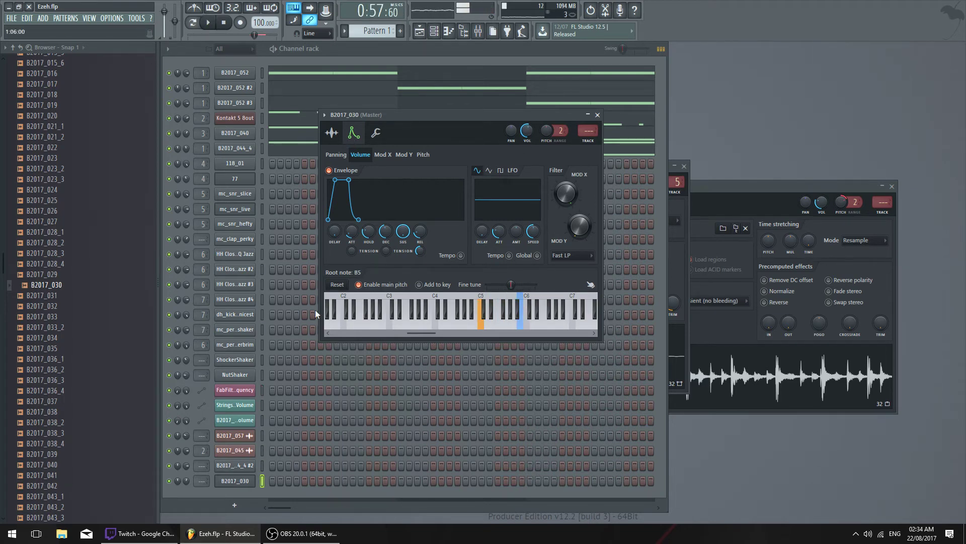
# Set the B2017_030 channel's volume to 78% while the selected range plays, and reopen its settings
pyautogui.click(189, 480)
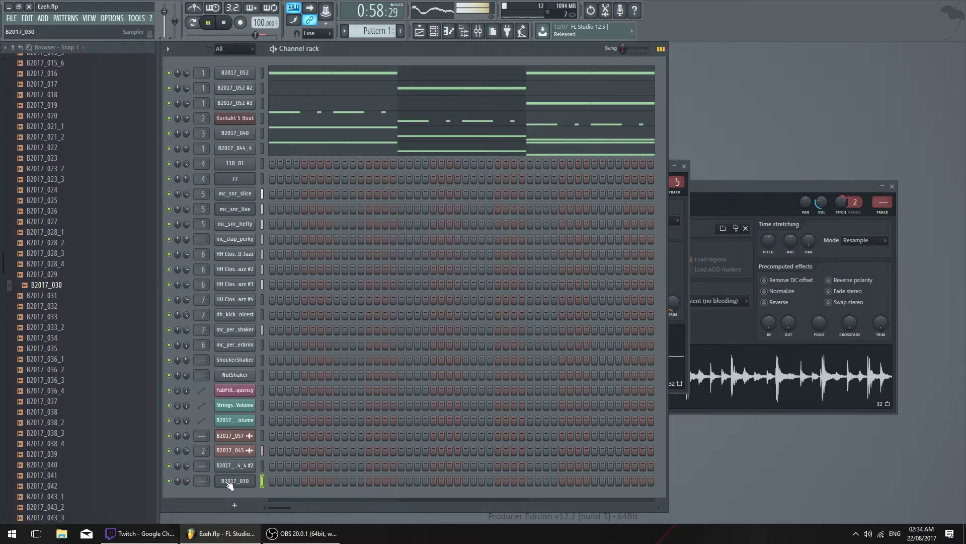
pyautogui.click(229, 483)
pyautogui.click(188, 480)
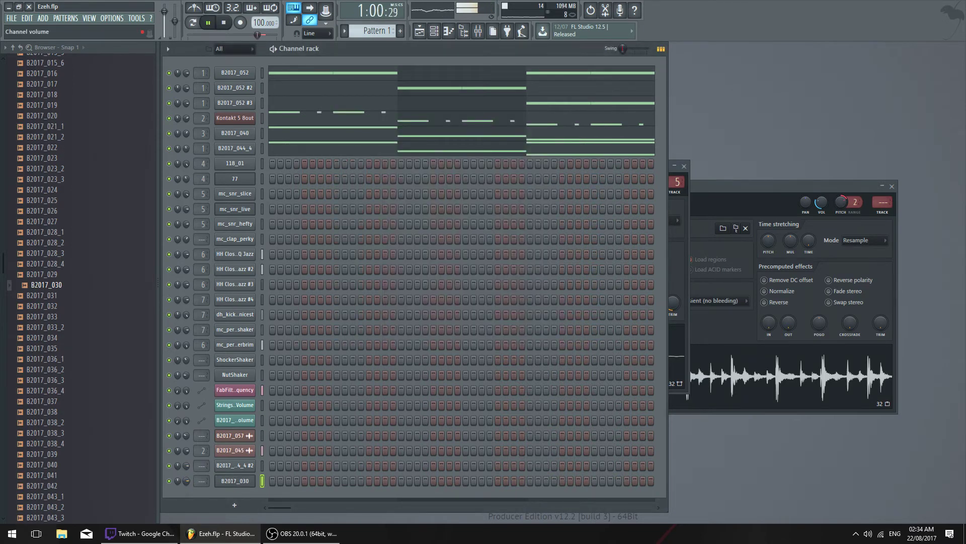
pyautogui.click(231, 480)
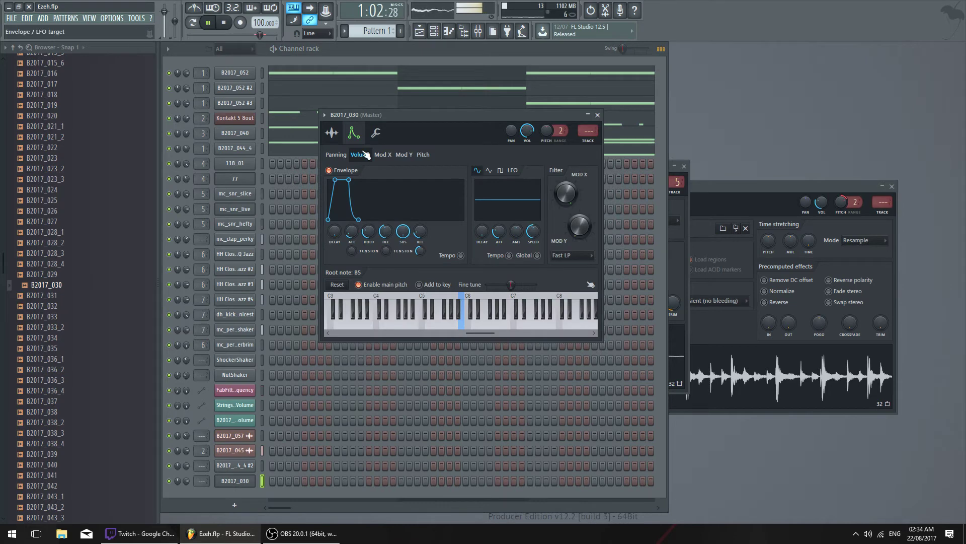
pyautogui.click(246, 480)
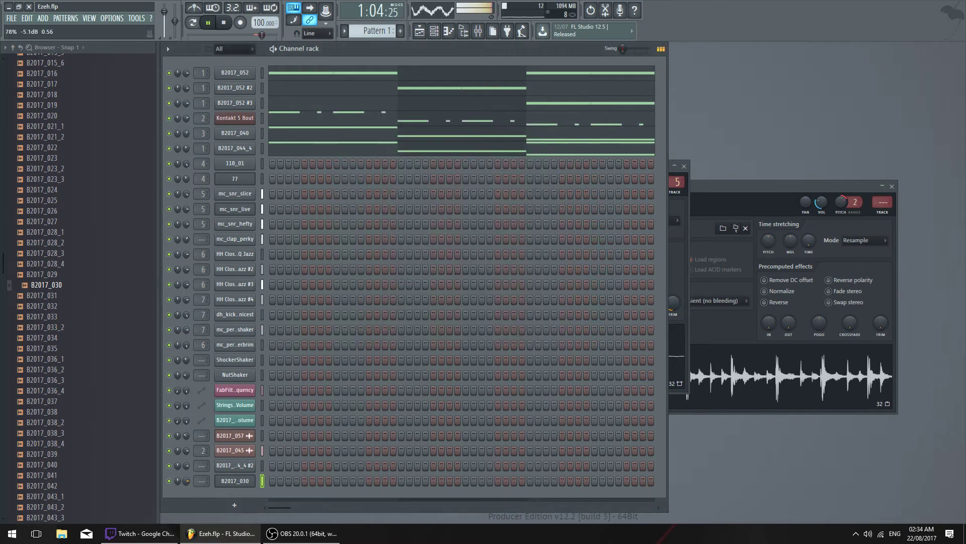
pyautogui.click(235, 482)
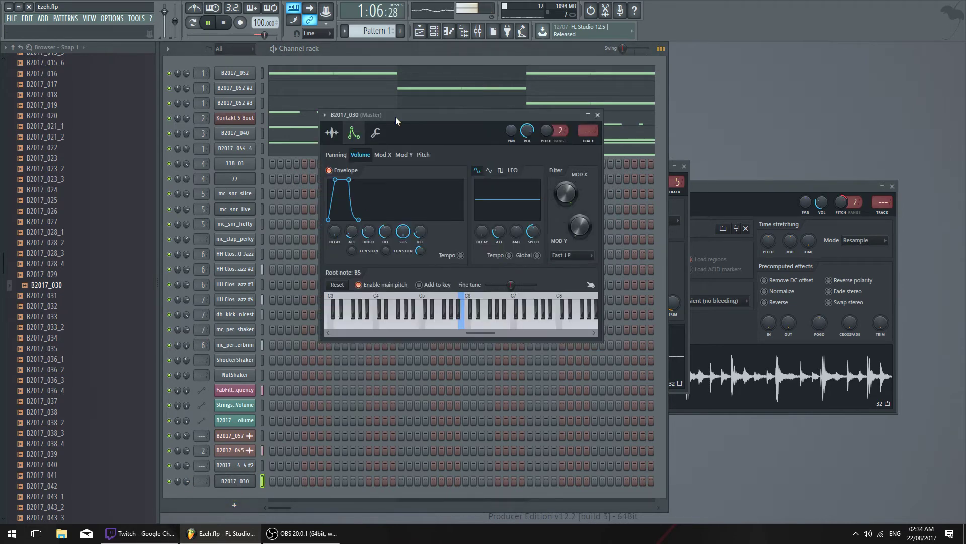
# Reduce the B2017_030 volume envelope's attack and hold to minimum and lower its sustain, testing the sound with played notes
pyautogui.moveTo(396, 117); pyautogui.dragTo(367, 121)
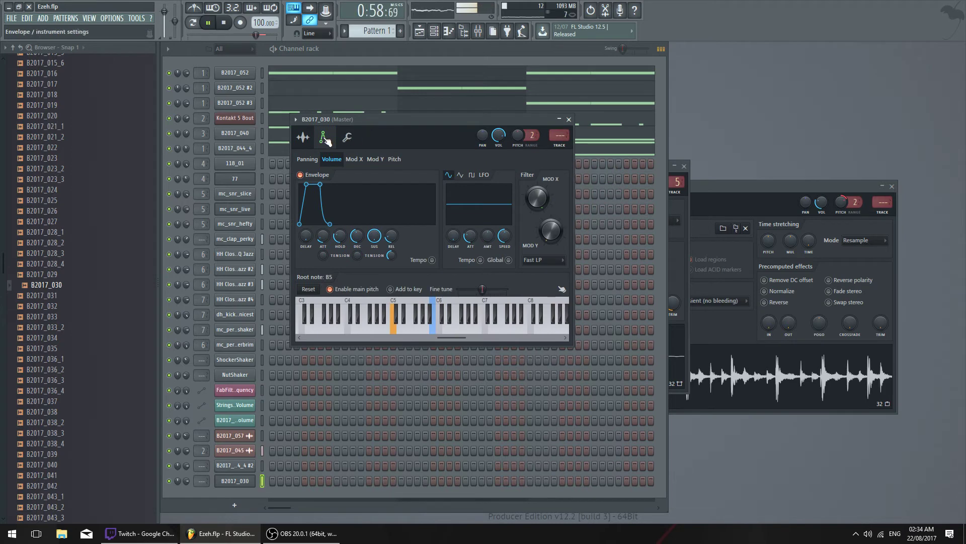
pyautogui.press('b')
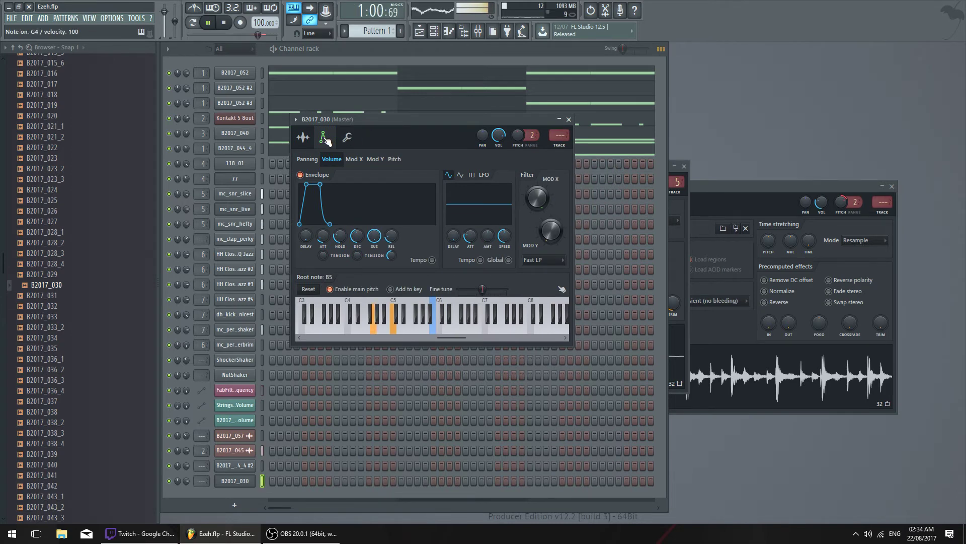
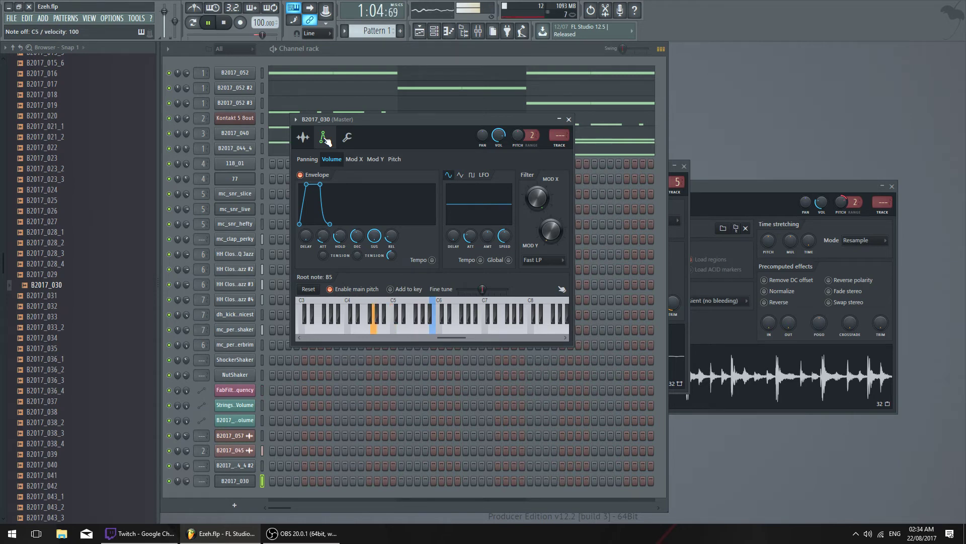
pyautogui.moveTo(355, 119); pyautogui.dragTo(351, 107)
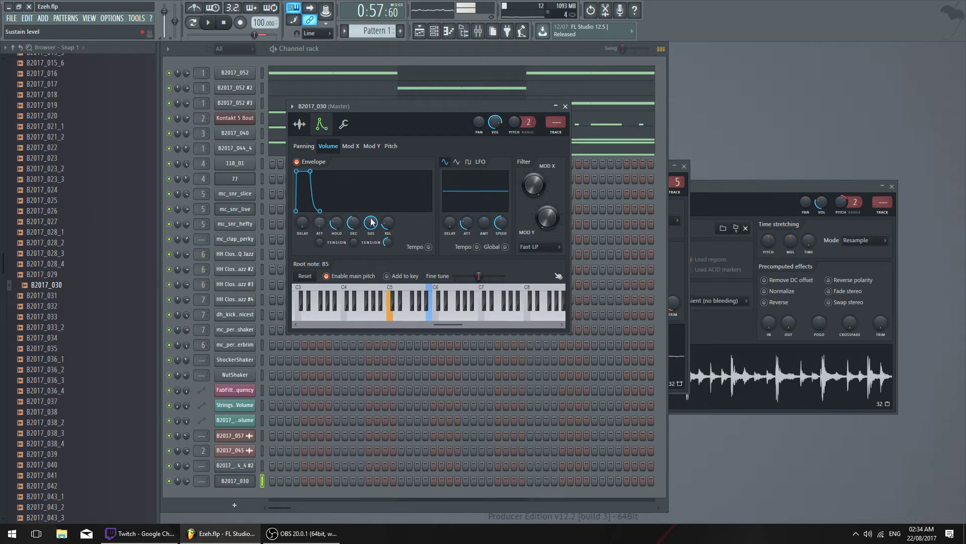
pyautogui.press('b')
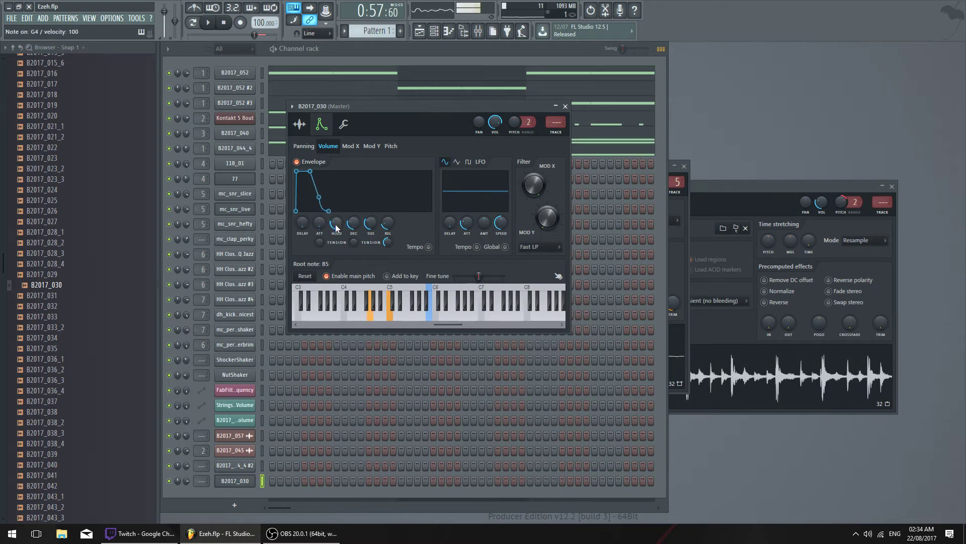
pyautogui.moveTo(352, 228); pyautogui.dragTo(370, 221)
pyautogui.press('q')
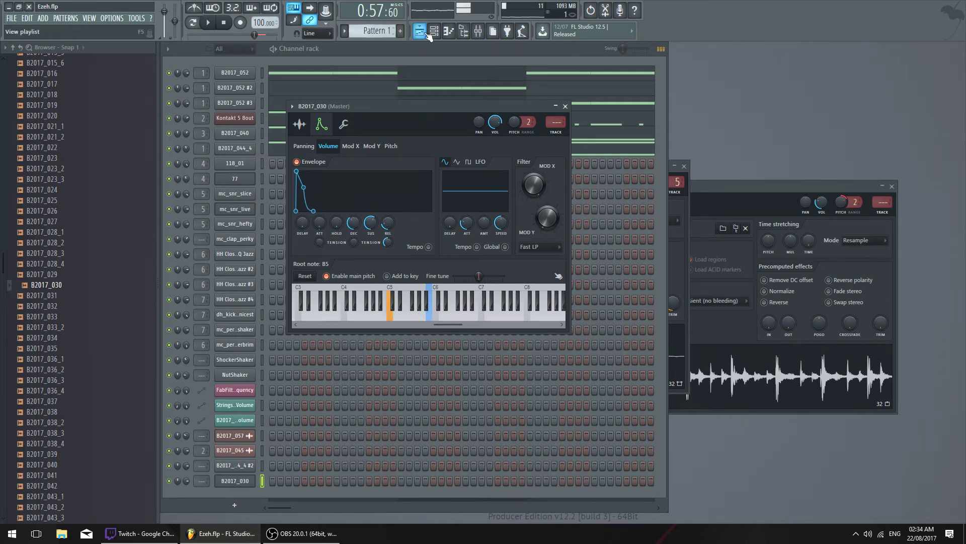
# Create a new empty pattern with the default name and place it on Track 1 of the playlist at bar 25
pyautogui.press('F5')
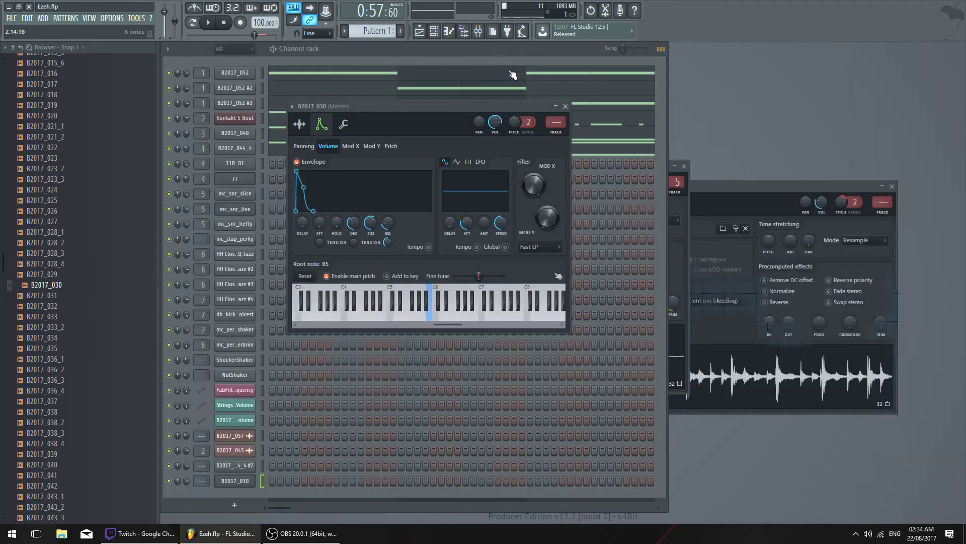
pyautogui.press('F5')
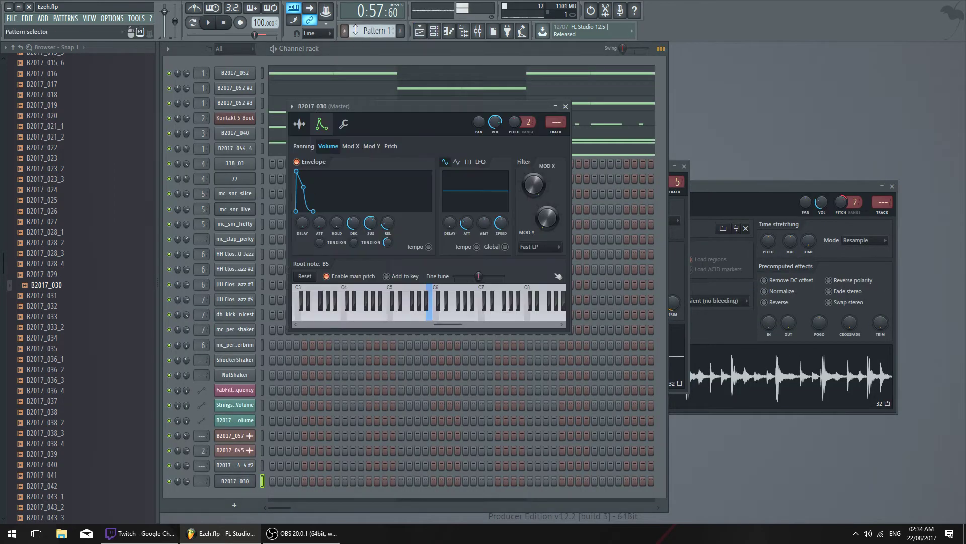
pyautogui.click(410, 43)
pyautogui.click(422, 31)
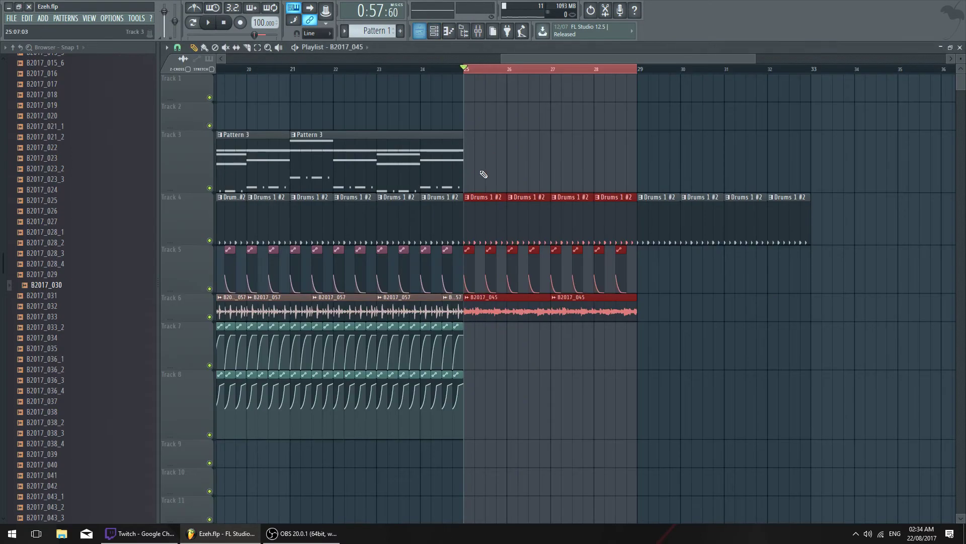
pyautogui.rightClick(371, 25)
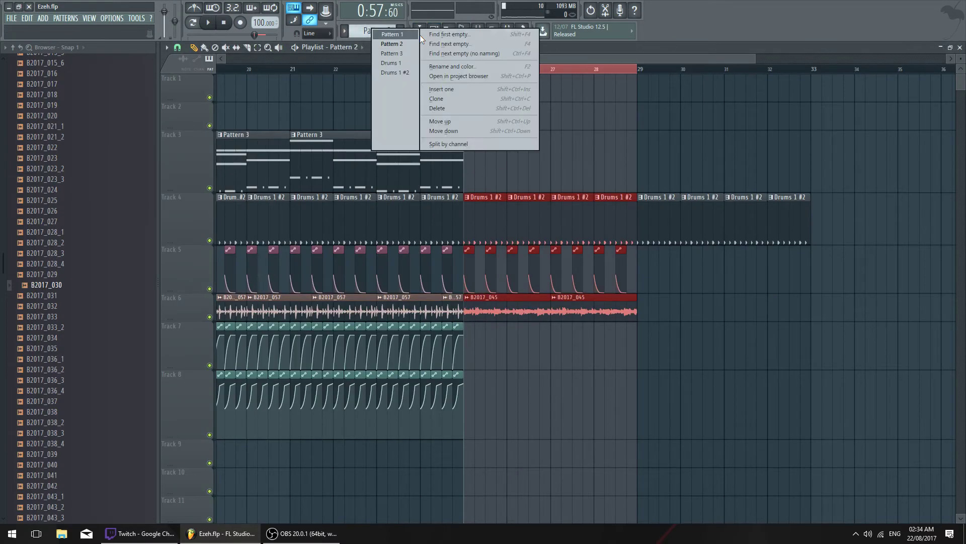
pyautogui.click(461, 34)
pyautogui.press('Return')
pyautogui.click(470, 87)
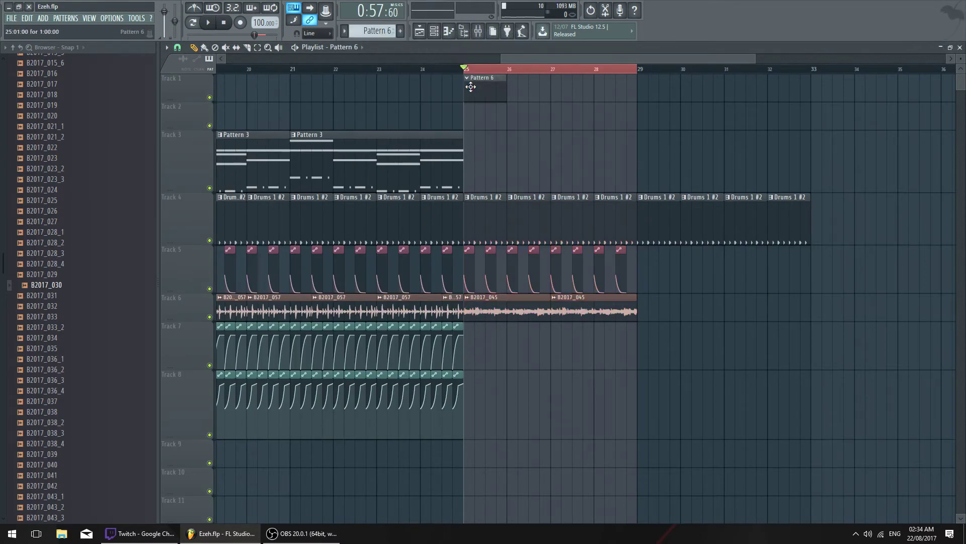
# Move the Pattern 6 clip from Track 1 to Track 7, keeping its start at bar 25
pyautogui.moveTo(482, 89); pyautogui.dragTo(484, 361)
pyautogui.moveTo(548, 58); pyautogui.dragTo(559, 58)
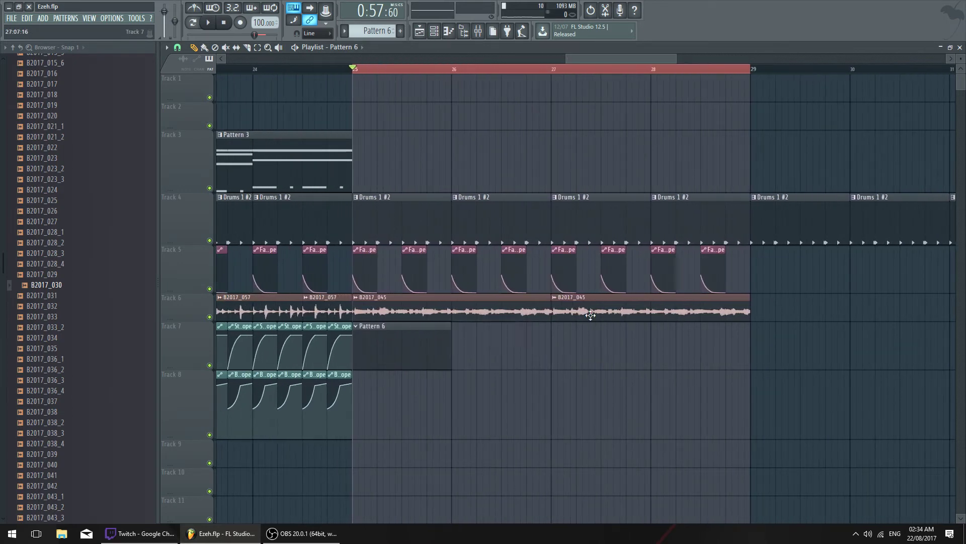
pyautogui.keyDown('ctrl'); pyautogui.scroll(3, 479, 111); pyautogui.keyUp('ctrl')
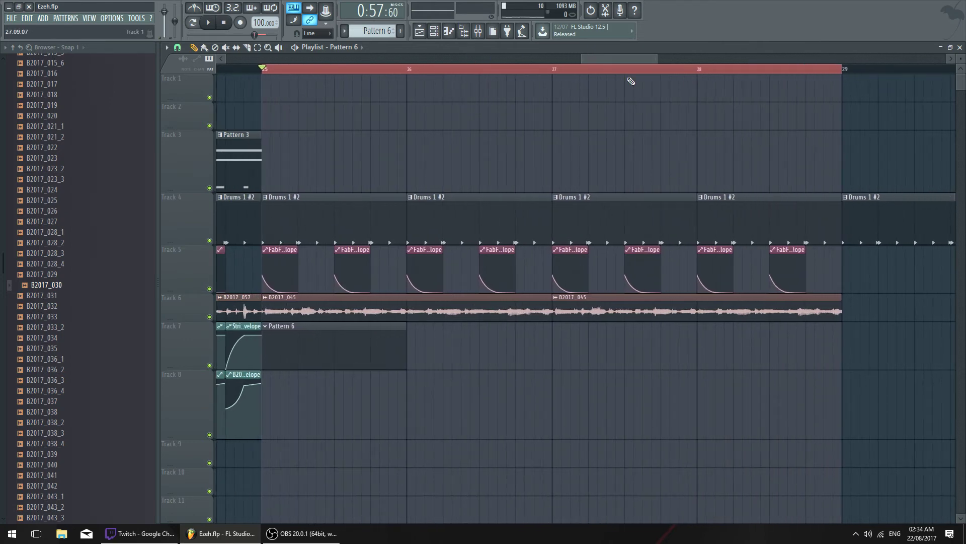
# Restore the playlist to a smaller window on one side and narrow the channel rack beside it
pyautogui.doubleClick(626, 47)
pyautogui.doubleClick(634, 76)
pyautogui.doubleClick(633, 50)
pyautogui.moveTo(648, 76); pyautogui.dragTo(833, 67)
pyautogui.click(556, 57)
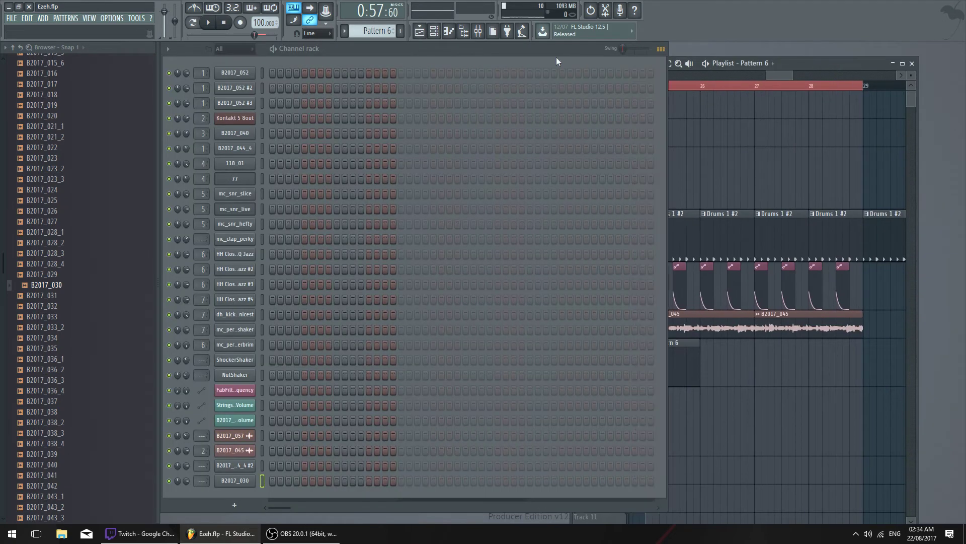
pyautogui.moveTo(663, 101); pyautogui.dragTo(362, 162)
pyautogui.moveTo(476, 165); pyautogui.dragTo(434, 161)
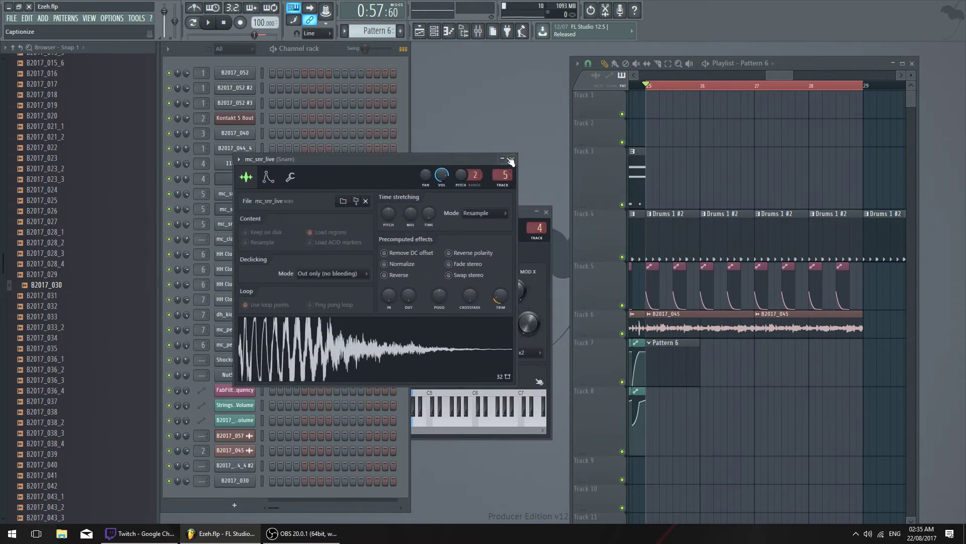
# Close the mc_snr_live settings window, move the channel 77 window higher, and show its sample settings
pyautogui.click(503, 160)
pyautogui.doubleClick(488, 160)
pyautogui.moveTo(503, 162); pyautogui.dragTo(769, 304)
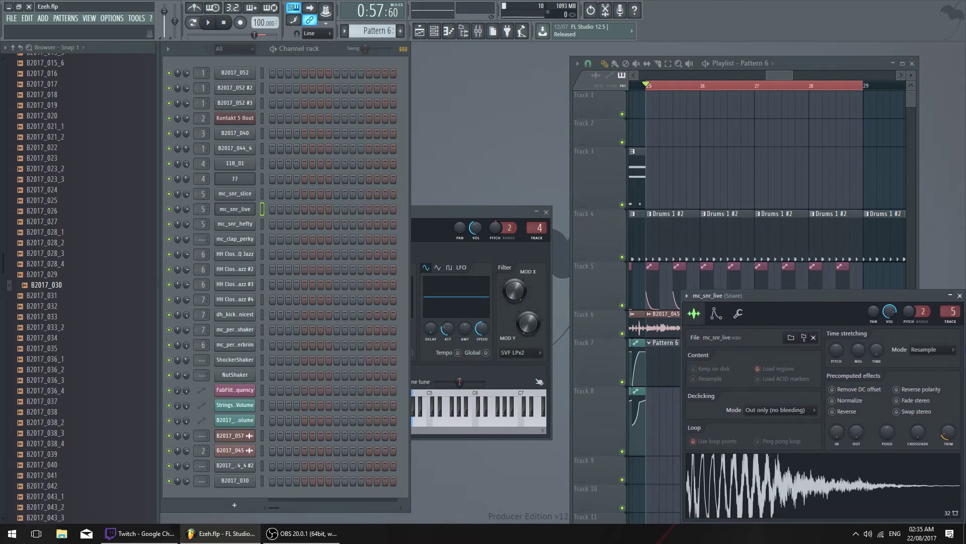
pyautogui.click(960, 296)
pyautogui.moveTo(437, 212); pyautogui.dragTo(465, 135)
pyautogui.click(367, 175)
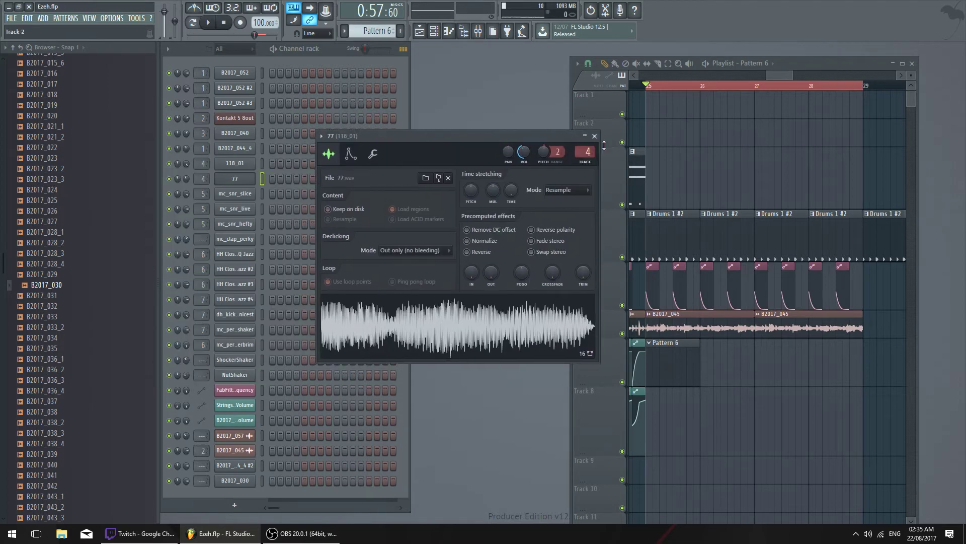
# Look through the channel settings from B2017_052 #3 down through the snares, hi-hat, percussion and shakers, and close the last window
pyautogui.click(246, 105)
pyautogui.click(241, 151)
pyautogui.click(245, 166)
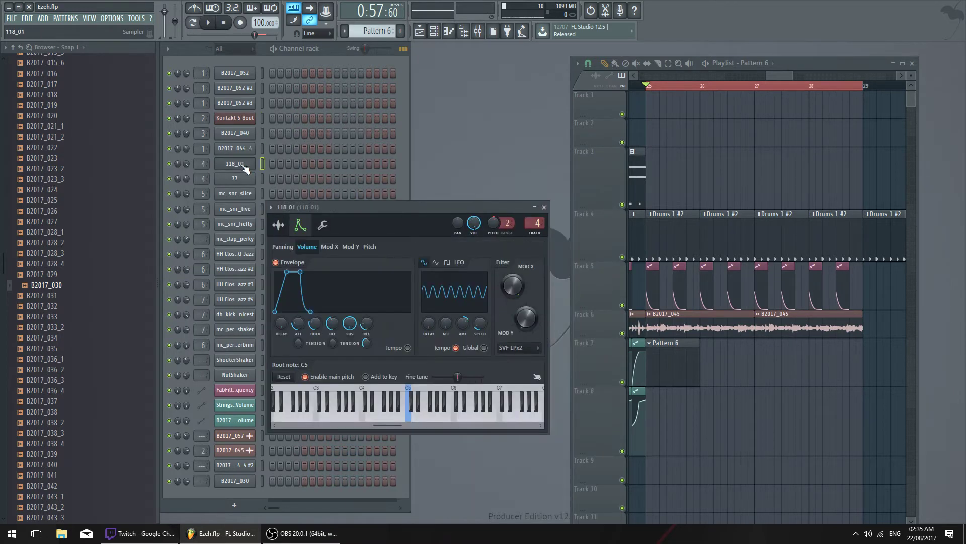
pyautogui.click(243, 211)
pyautogui.click(242, 226)
pyautogui.click(244, 253)
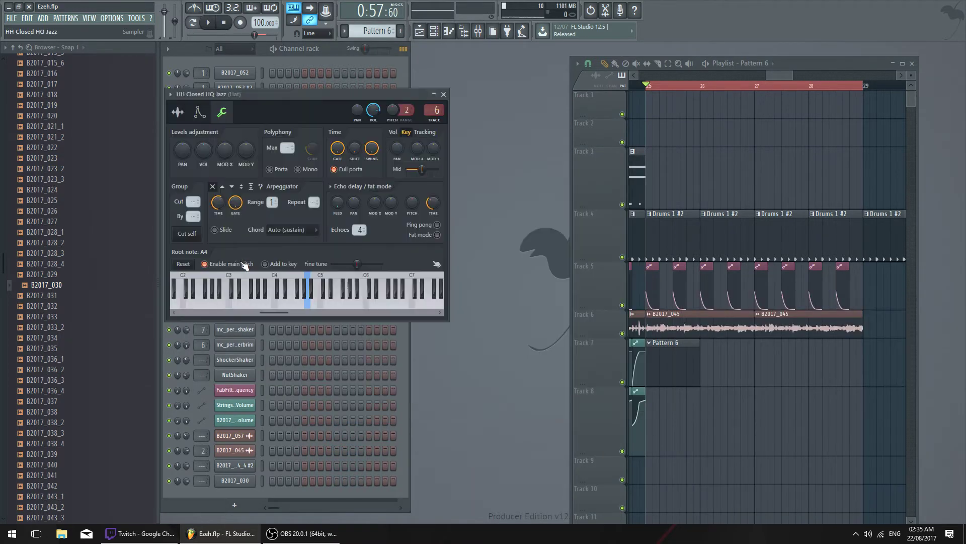
pyautogui.click(246, 330)
pyautogui.click(245, 346)
pyautogui.click(246, 361)
pyautogui.click(246, 371)
pyautogui.click(246, 346)
pyautogui.click(246, 331)
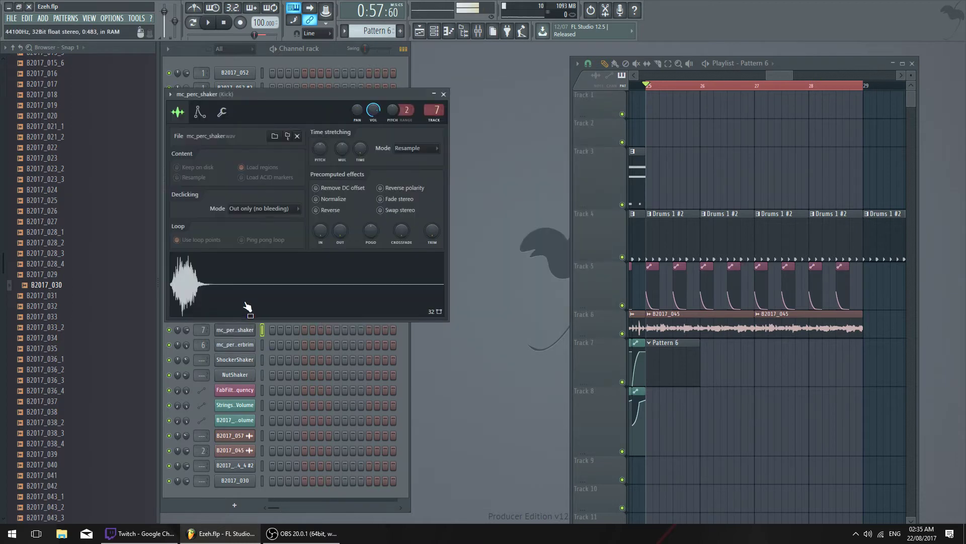
pyautogui.click(444, 94)
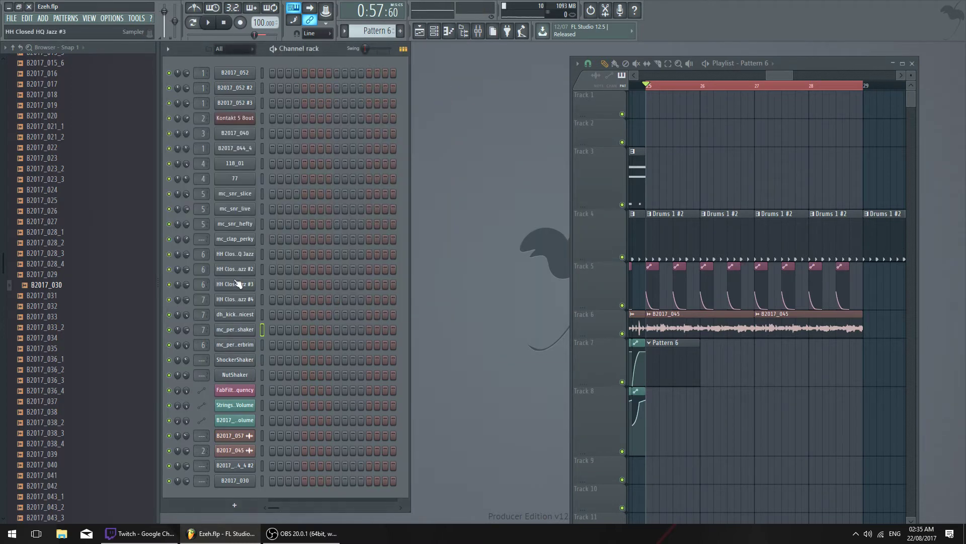
# Examine the channel settings from HH Closed HQ Jazz upward to B2017_052, plus dh_kick and mc_perc_verbrim, and close the last window
pyautogui.click(238, 253)
pyautogui.click(443, 94)
pyautogui.click(236, 224)
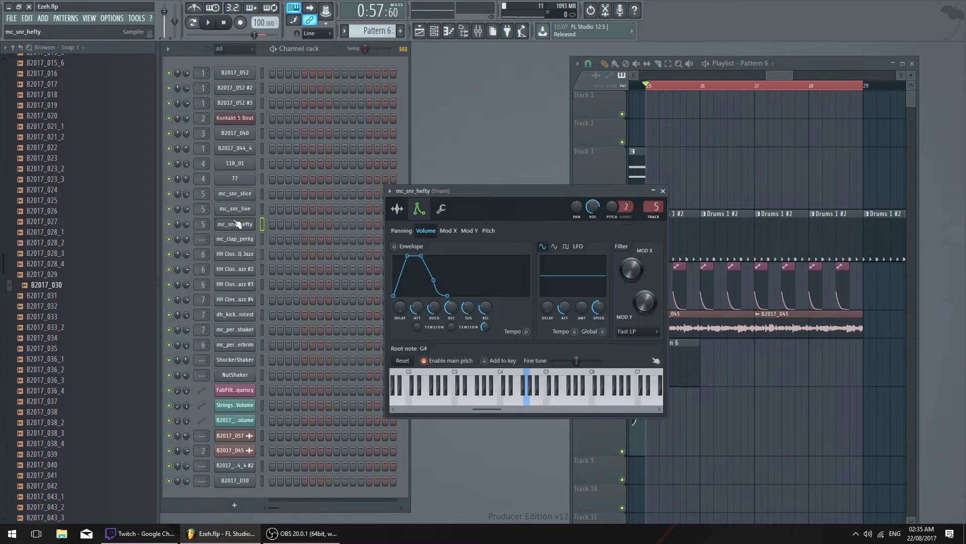
pyautogui.click(239, 209)
pyautogui.click(243, 195)
pyautogui.click(243, 179)
pyautogui.click(242, 169)
pyautogui.click(246, 149)
pyautogui.click(248, 135)
pyautogui.click(250, 105)
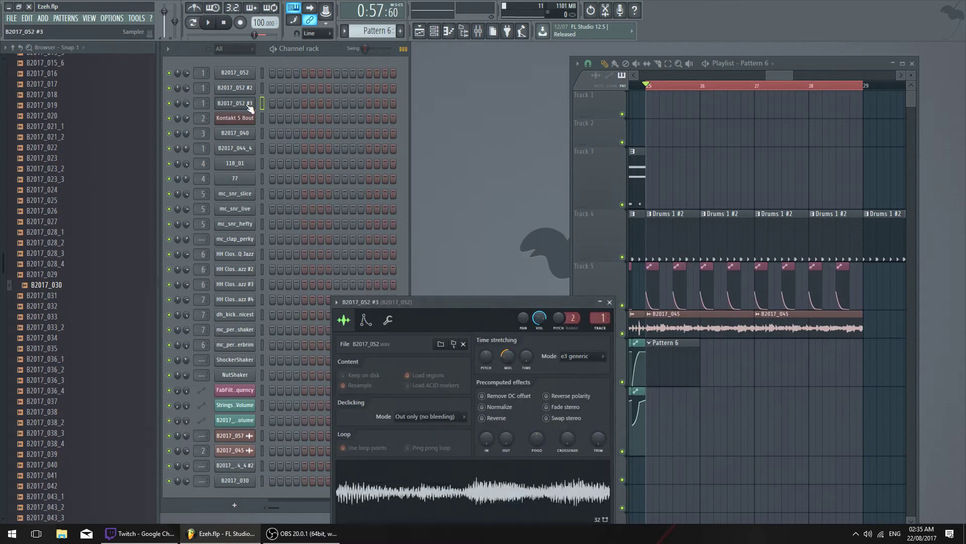
pyautogui.click(251, 90)
pyautogui.click(251, 76)
pyautogui.click(251, 314)
pyautogui.click(242, 344)
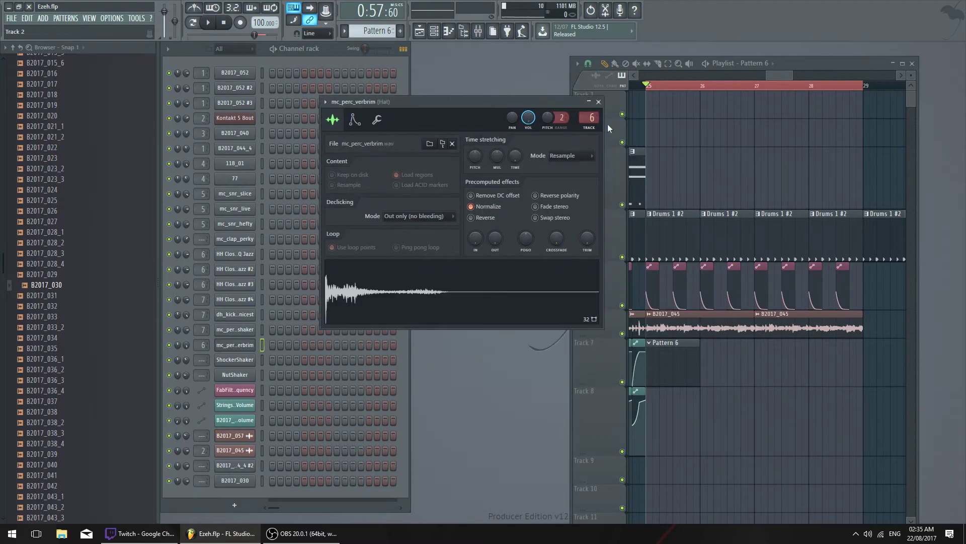
pyautogui.click(599, 102)
# Check the HH Closed HQ Jazz #2 plugin options, the channel rack options and the General settings for window behaviour options
pyautogui.click(251, 267)
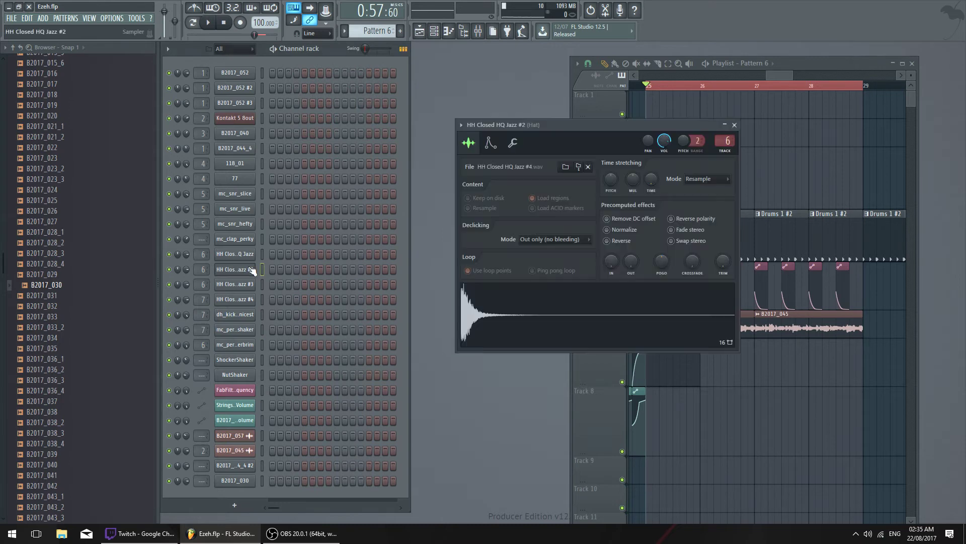
pyautogui.moveTo(568, 129); pyautogui.dragTo(526, 48)
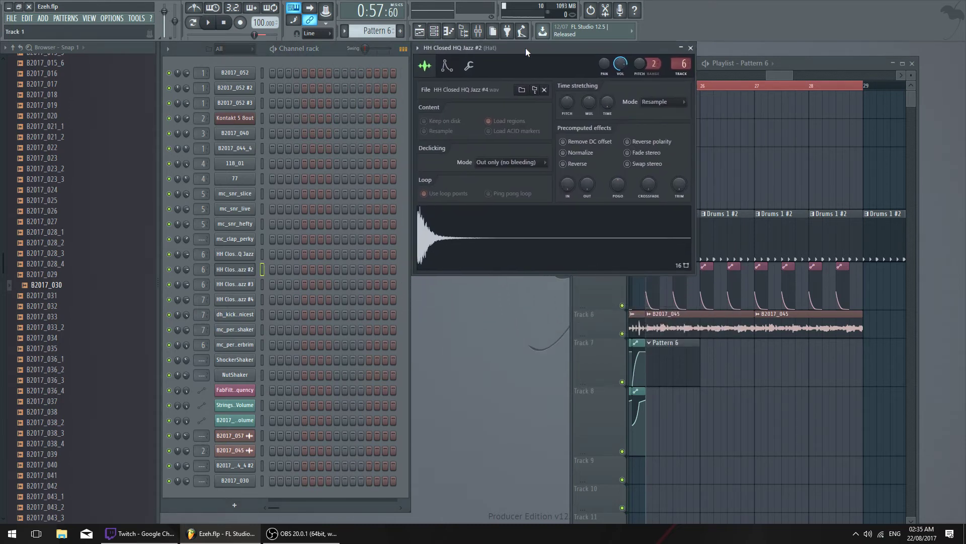
pyautogui.click(418, 48)
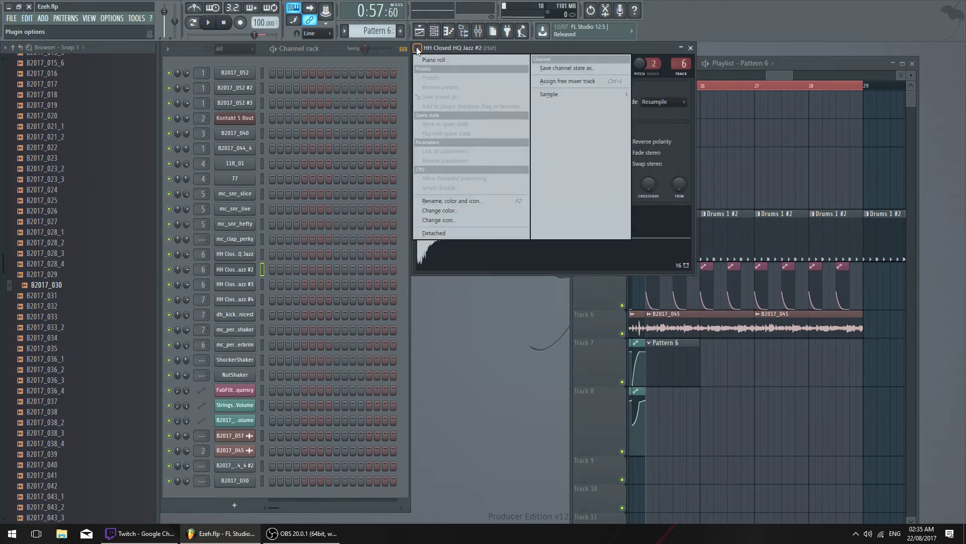
pyautogui.click(168, 48)
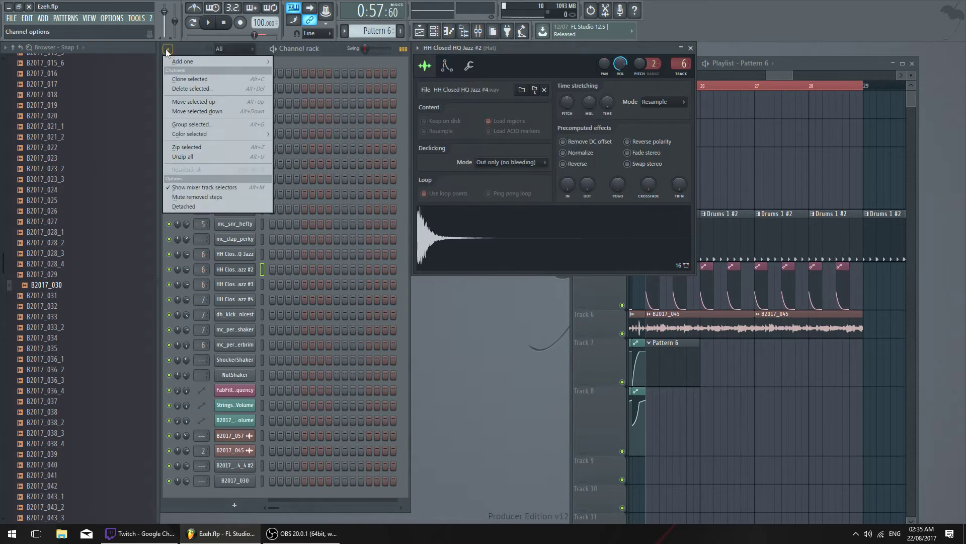
pyautogui.click(138, 18)
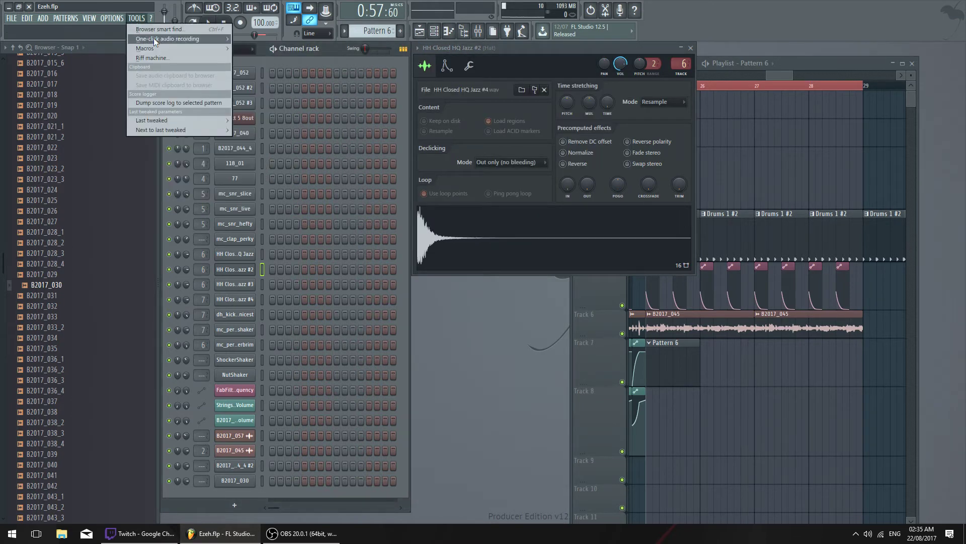
pyautogui.moveTo(111, 20)
pyautogui.click(170, 57)
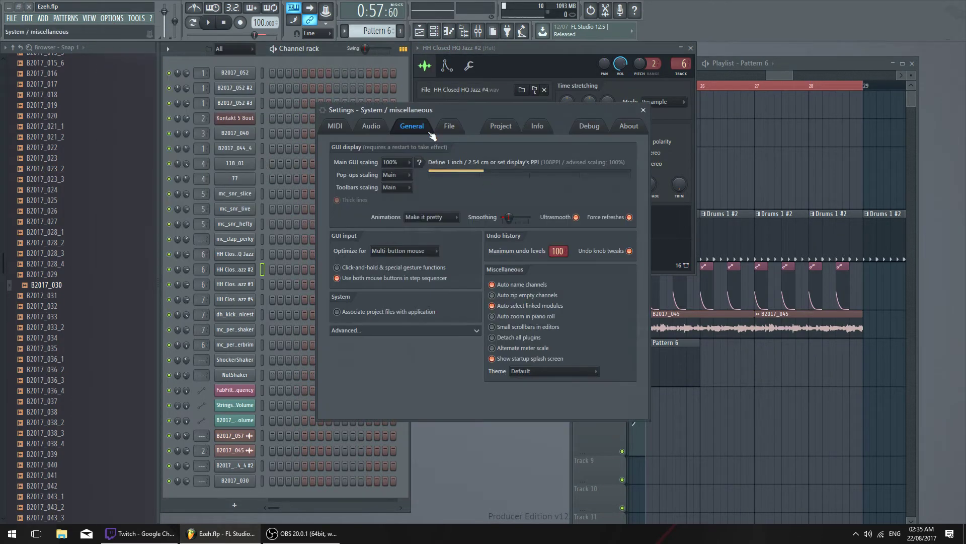
pyautogui.moveTo(486, 105); pyautogui.dragTo(496, 106)
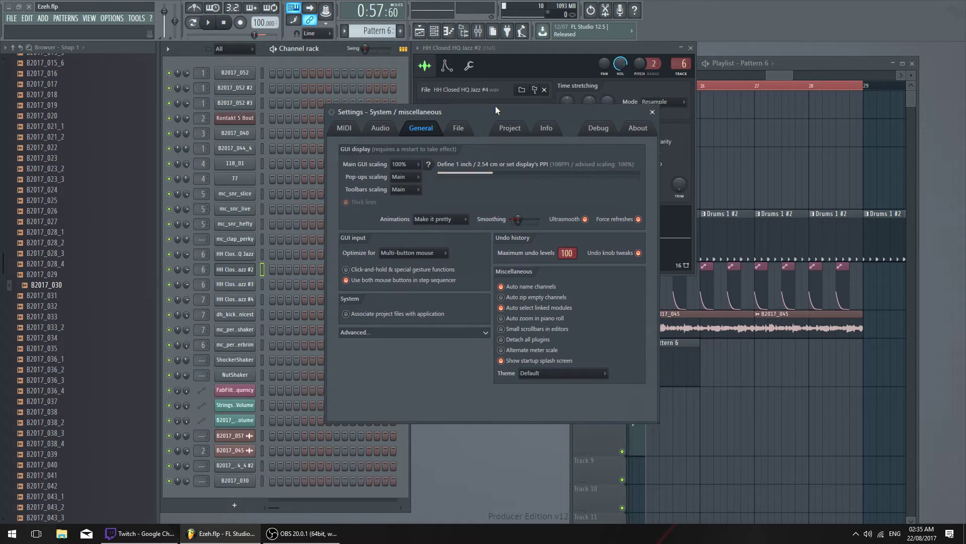
pyautogui.click(653, 112)
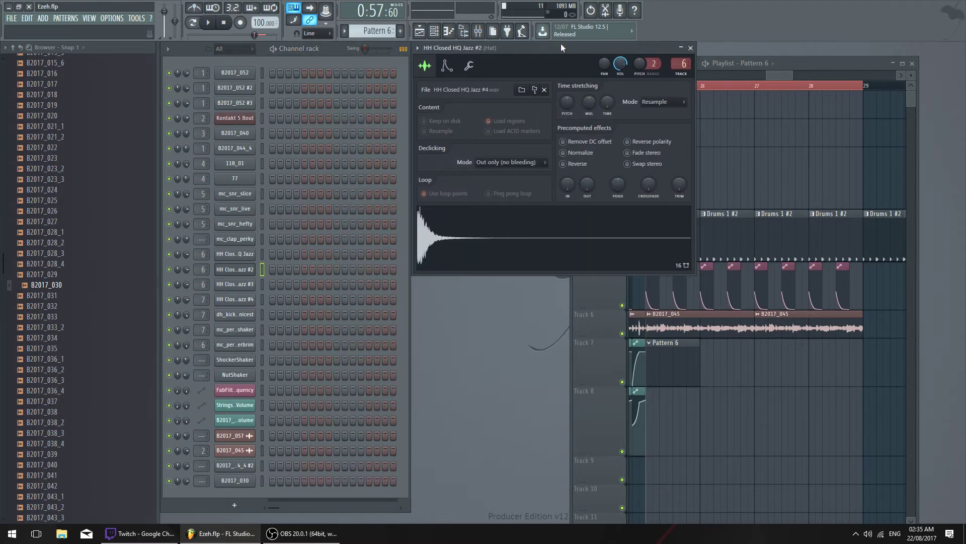
# Look through the shaker, mc_perc, B2017_030 and HH Closed HQ Jazz #4 channel settings, and close the open windows
pyautogui.moveTo(561, 47)
pyautogui.mouseDown()
pyautogui.moveTo(627, 65)
pyautogui.moveTo(648, 47)
pyautogui.moveTo(561, 49)
pyautogui.mouseUp()
pyautogui.click(245, 329)
pyautogui.click(243, 344)
pyautogui.click(244, 359)
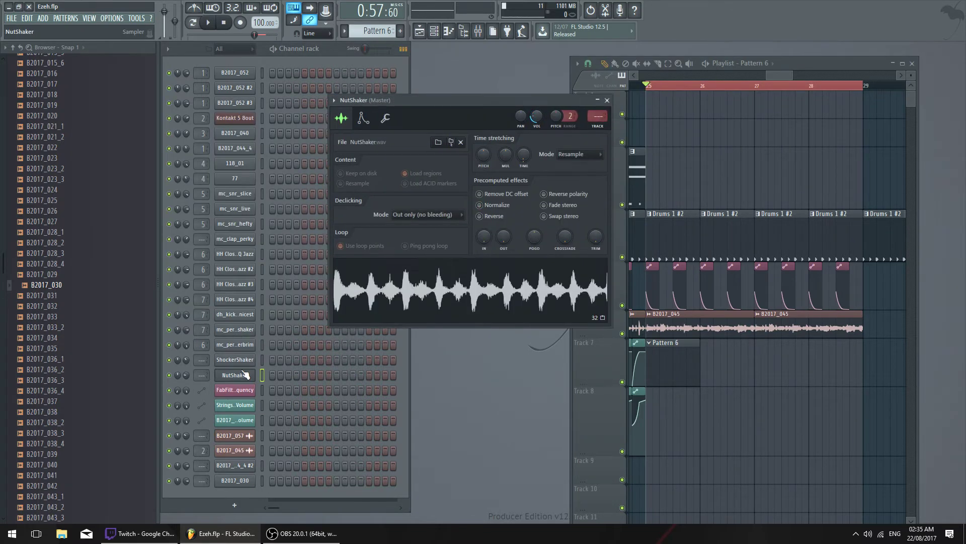
pyautogui.click(235, 480)
pyautogui.click(258, 333)
pyautogui.click(251, 299)
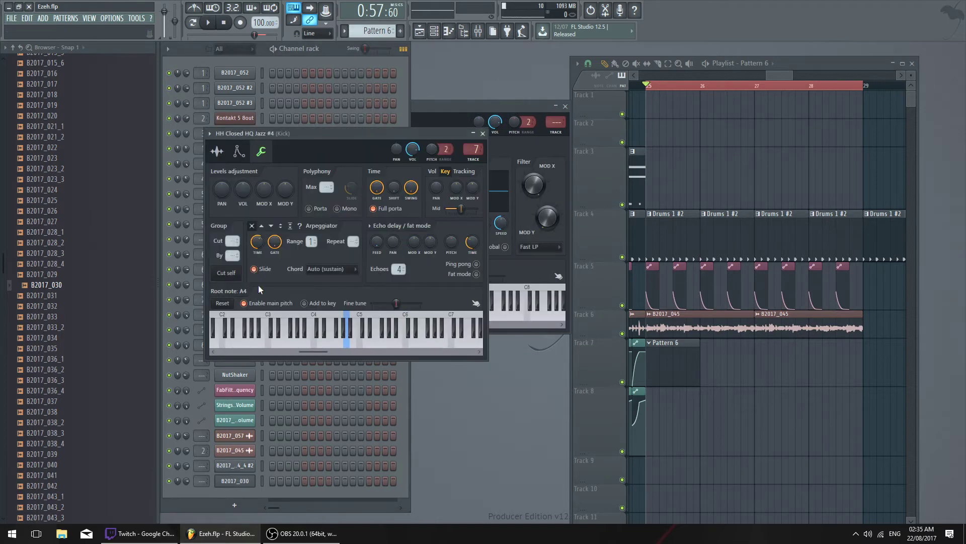
pyautogui.click(482, 133)
pyautogui.click(565, 107)
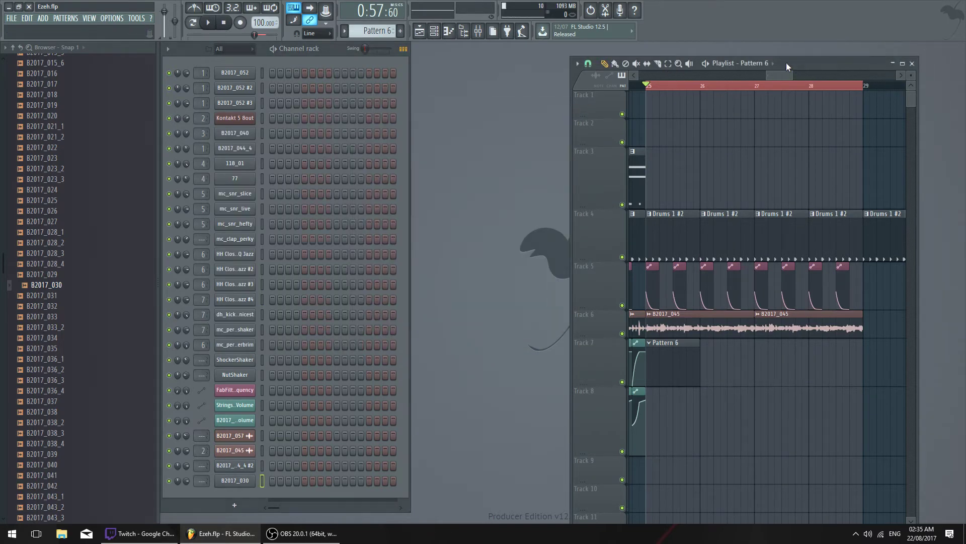
# Resize the playlist to fill the space beside the channel rack and close the B2017_057 settings window behind it
pyautogui.moveTo(570, 56); pyautogui.dragTo(410, 42)
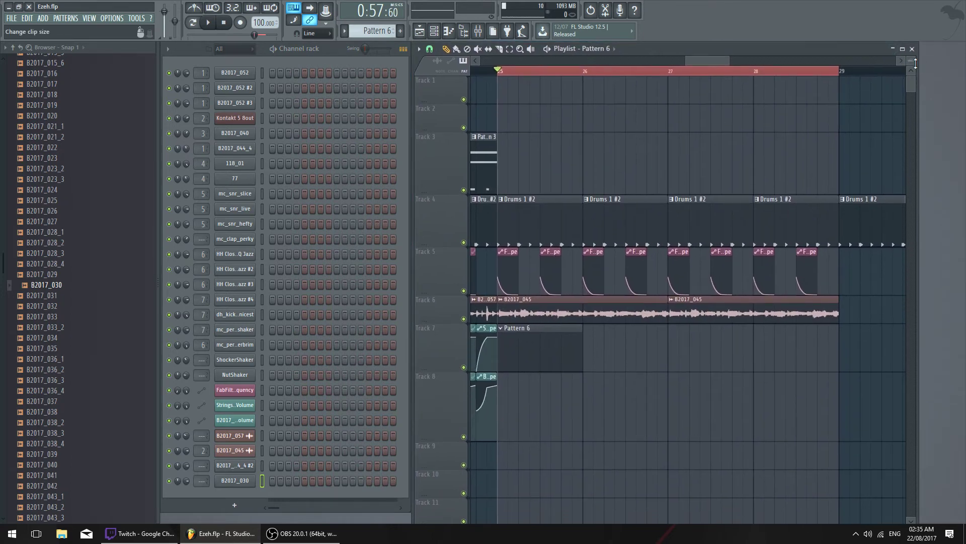
pyautogui.moveTo(917, 64); pyautogui.dragTo(959, 72)
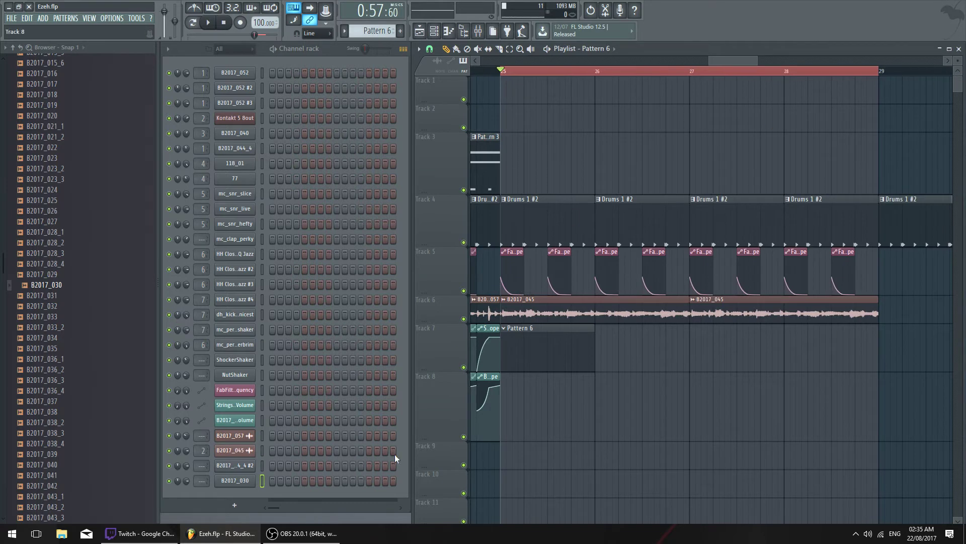
pyautogui.moveTo(689, 48)
pyautogui.mouseDown()
pyautogui.moveTo(704, 204)
pyautogui.moveTo(696, 50)
pyautogui.mouseUp()
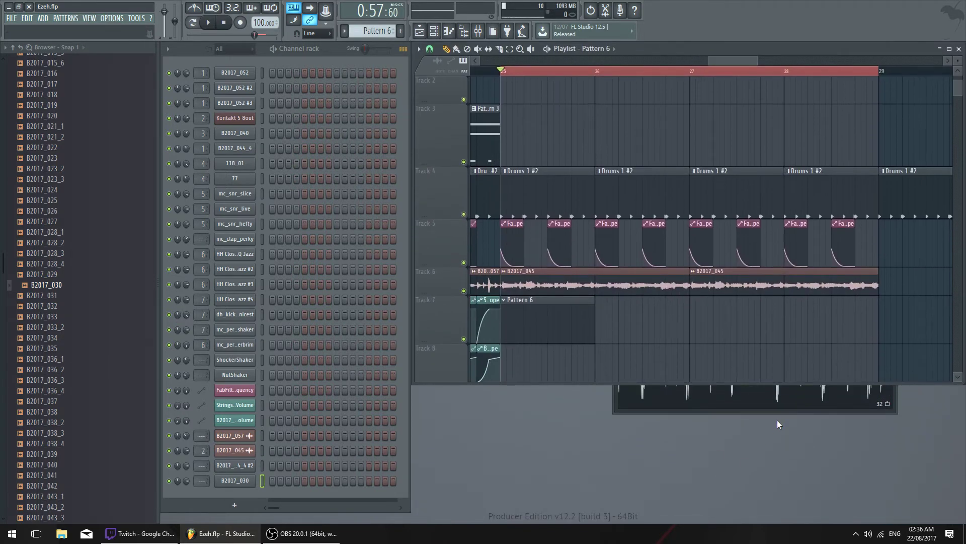
pyautogui.click(781, 400)
pyautogui.click(892, 186)
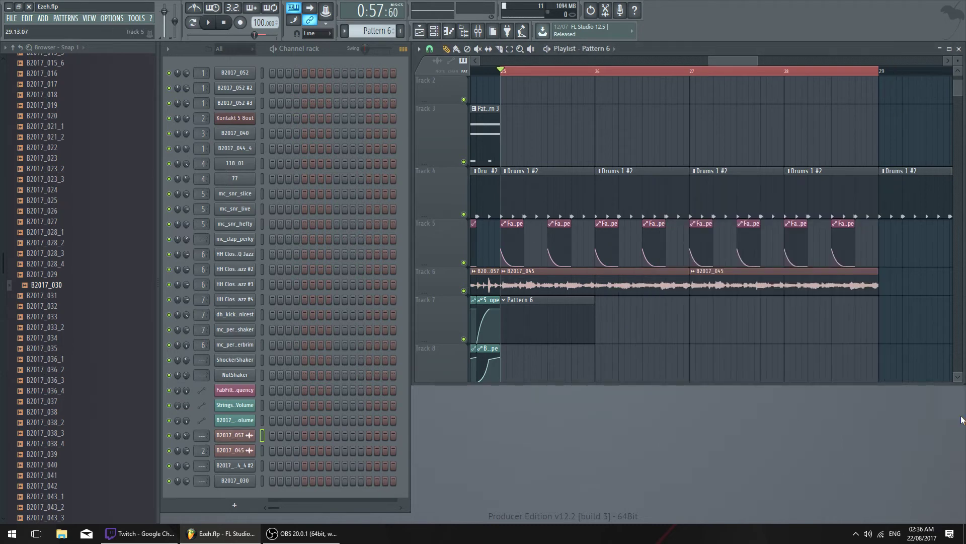
pyautogui.moveTo(962, 381); pyautogui.dragTo(963, 516)
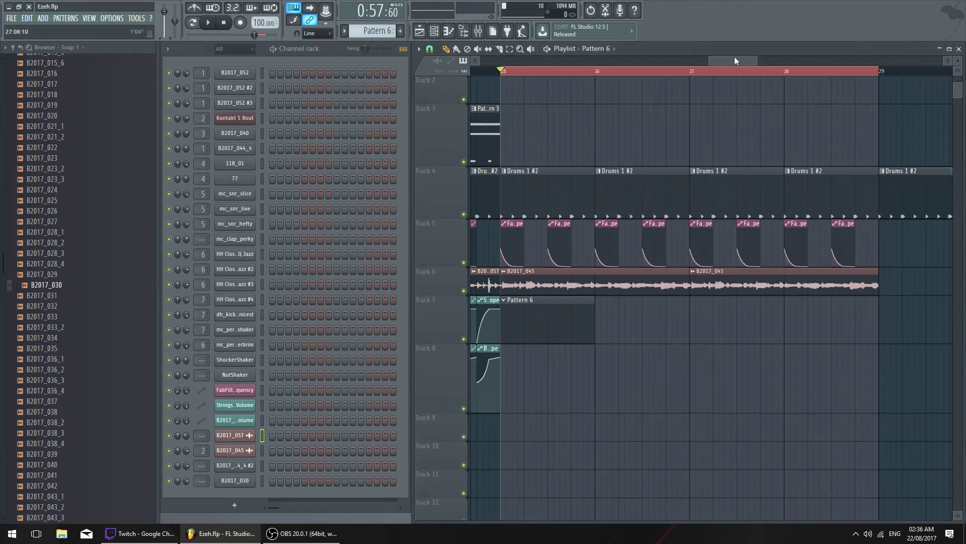
# Open the B2017_030 channel settings and solo that channel
pyautogui.press('space')
pyautogui.moveTo(735, 53); pyautogui.dragTo(727, 45)
pyautogui.click(243, 483)
pyautogui.press('space')
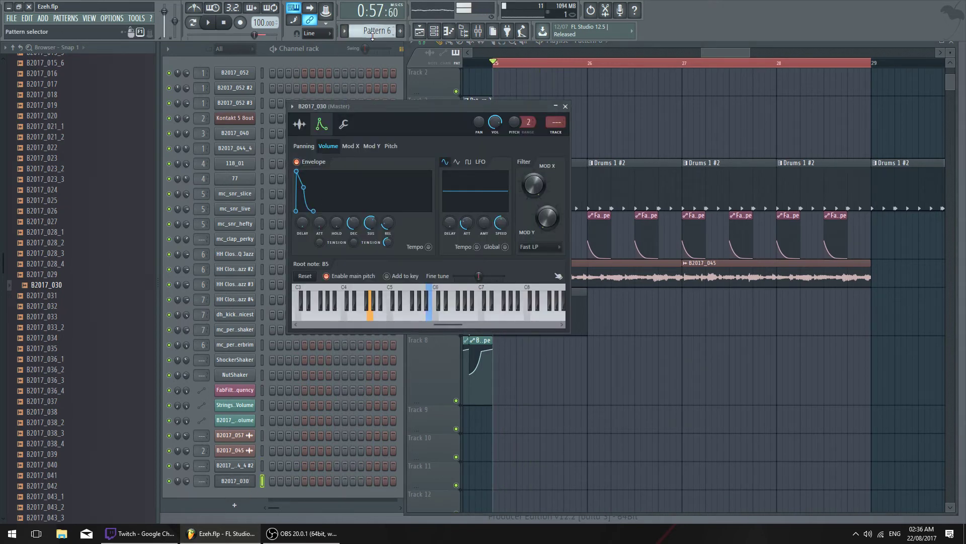
pyautogui.rightClick(170, 480)
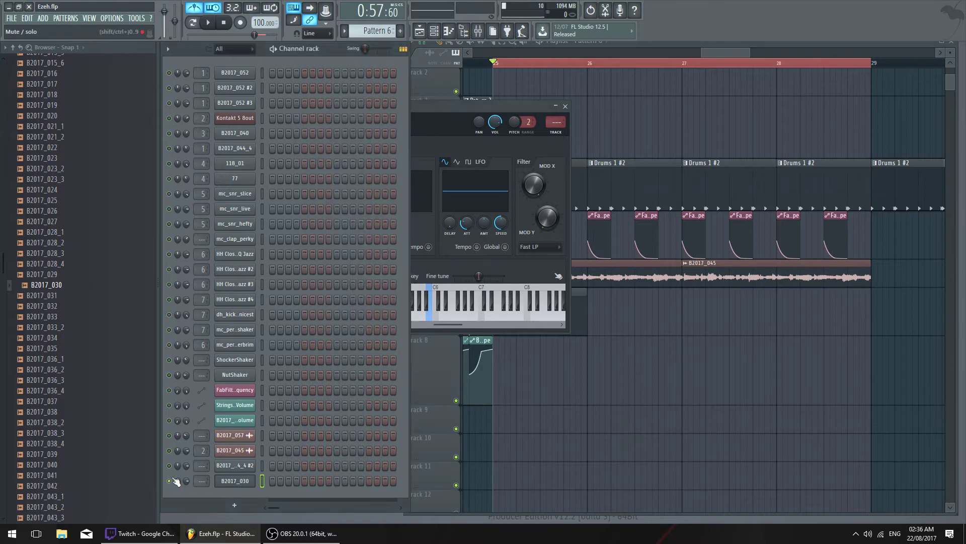
# Record a short take of B2017_030 notes into Pattern 6, disarm recording, and open the notes in the piano roll
pyautogui.click(208, 26)
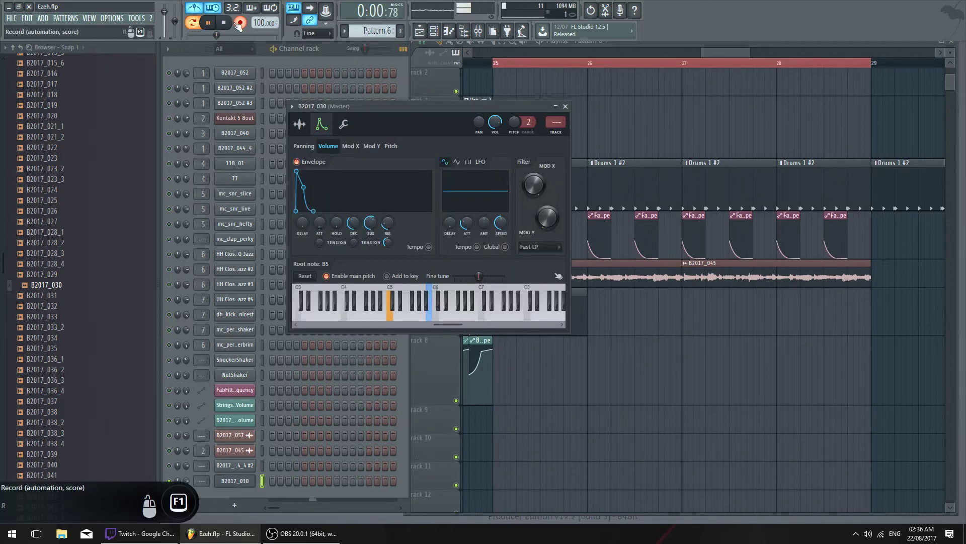
pyautogui.press('b')
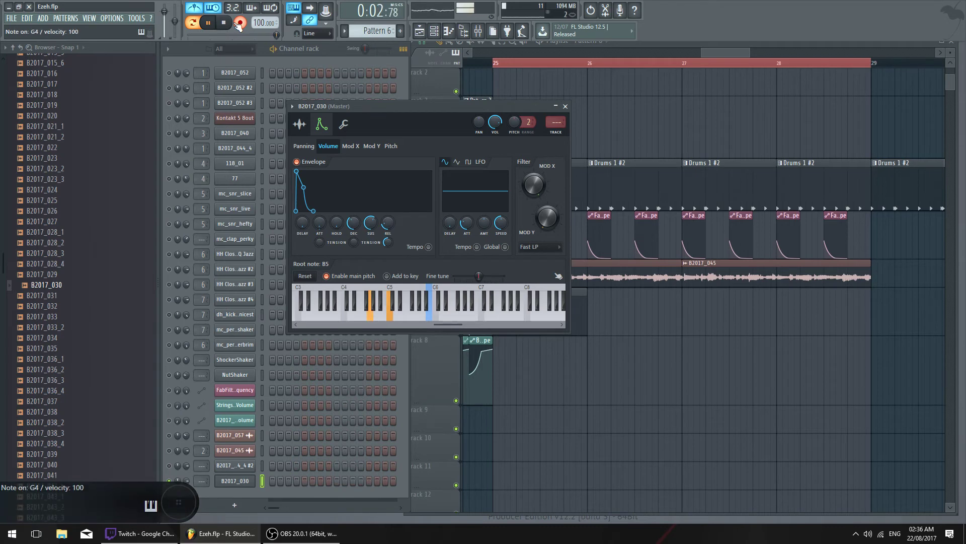
pyautogui.press('space')
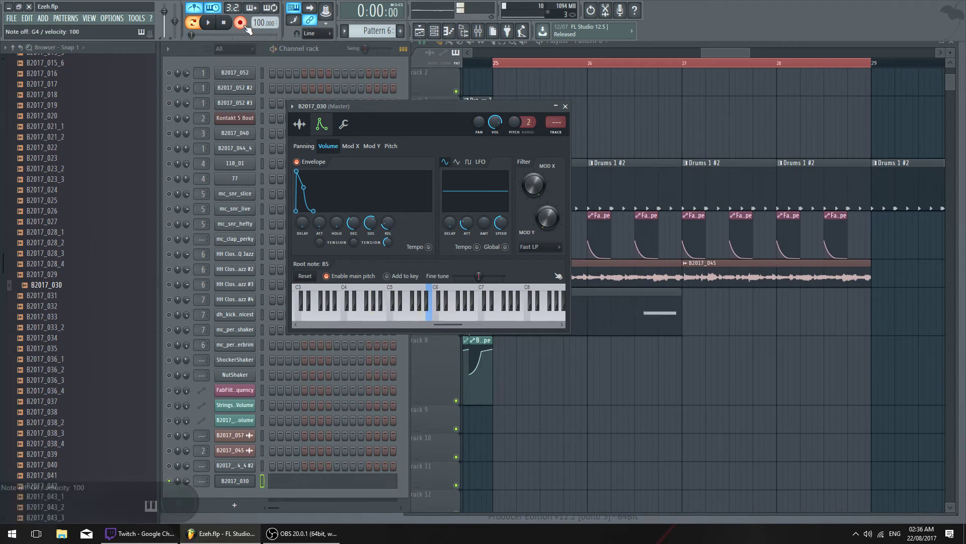
pyautogui.click(244, 25)
pyautogui.click(329, 484)
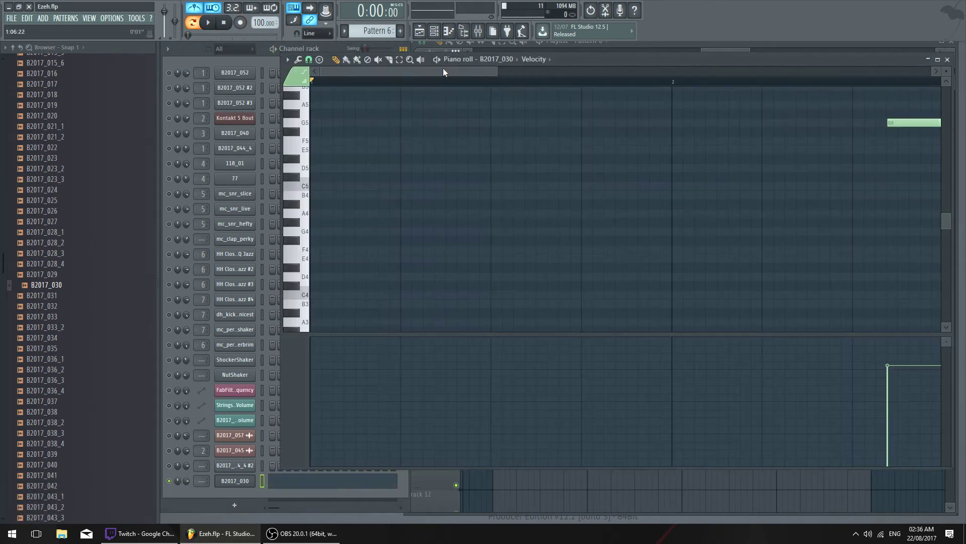
# Delete the recorded G5 note from Pattern 6 and close the piano roll
pyautogui.scroll(-3, 443, 68)
pyautogui.scroll(6, 491, 222)
pyautogui.scroll(-3, 514, 300)
pyautogui.click(346, 485)
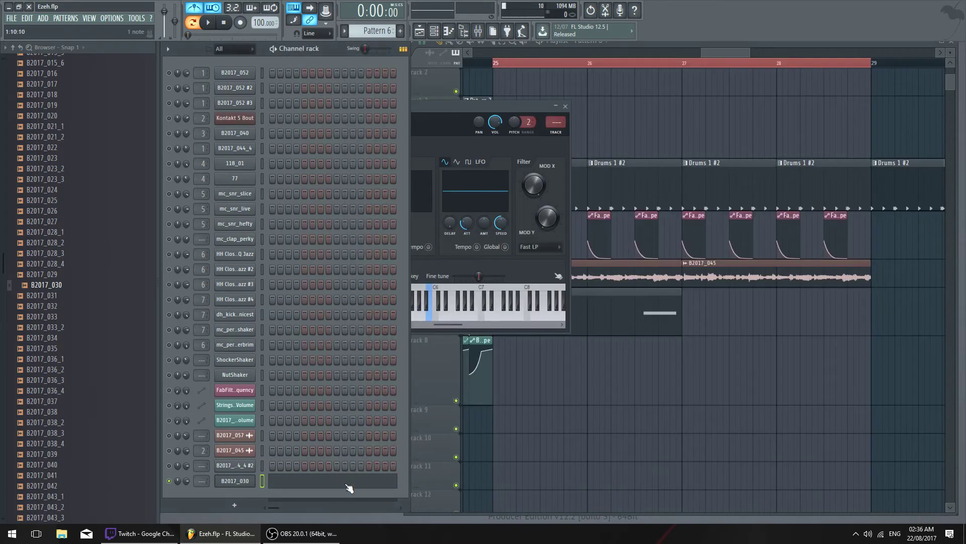
pyautogui.click(347, 486)
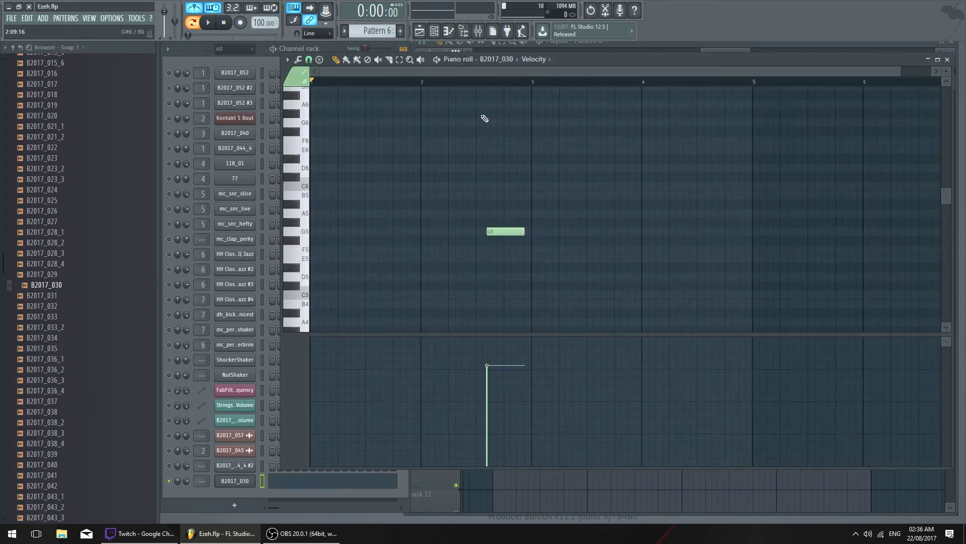
pyautogui.press('F7')
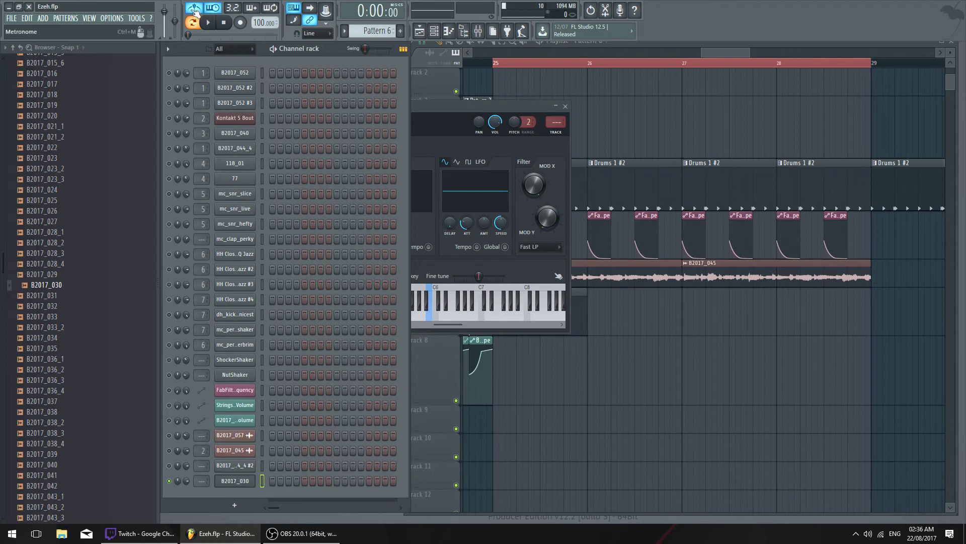
# Record C5, G4 and G5 notes for B2017_030 into Pattern 6 and open them in the piano roll
pyautogui.press('space')
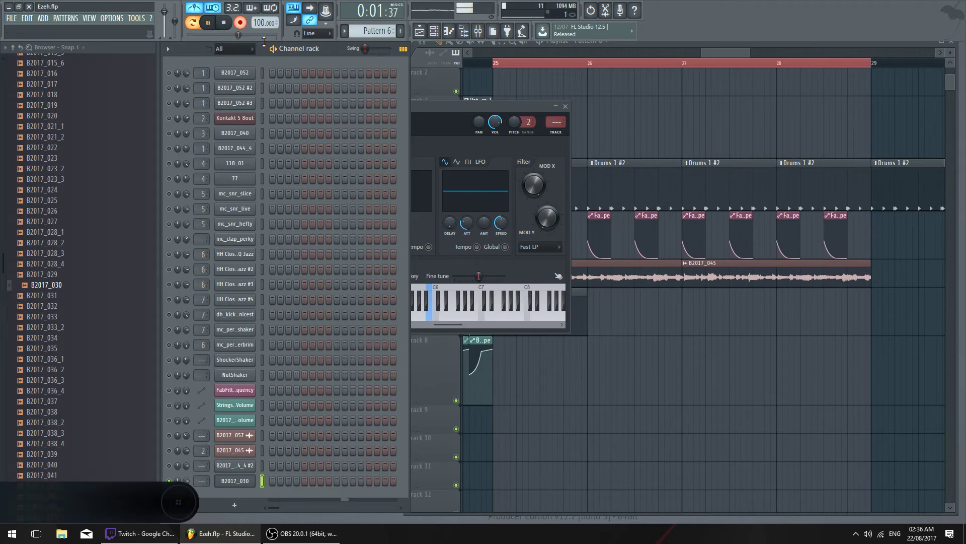
pyautogui.press('b')
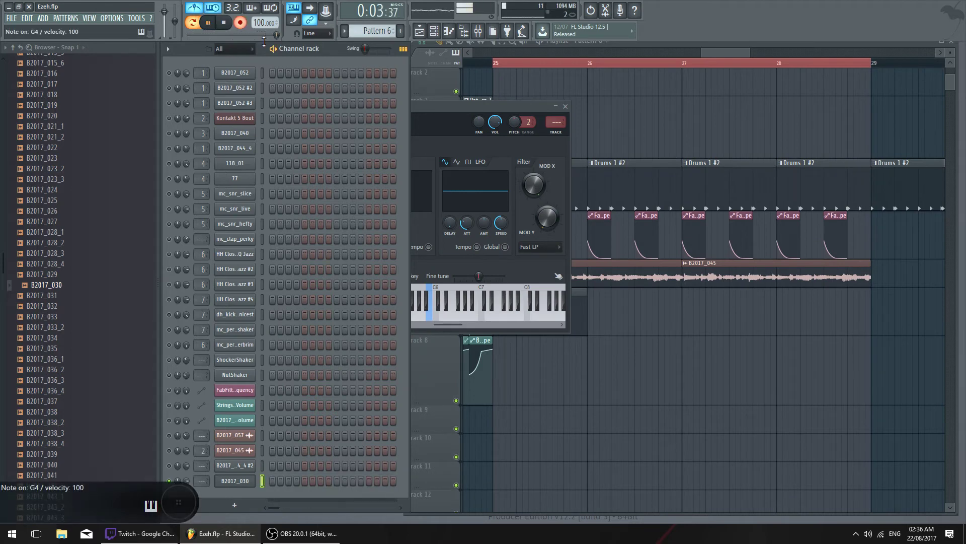
pyautogui.press('space')
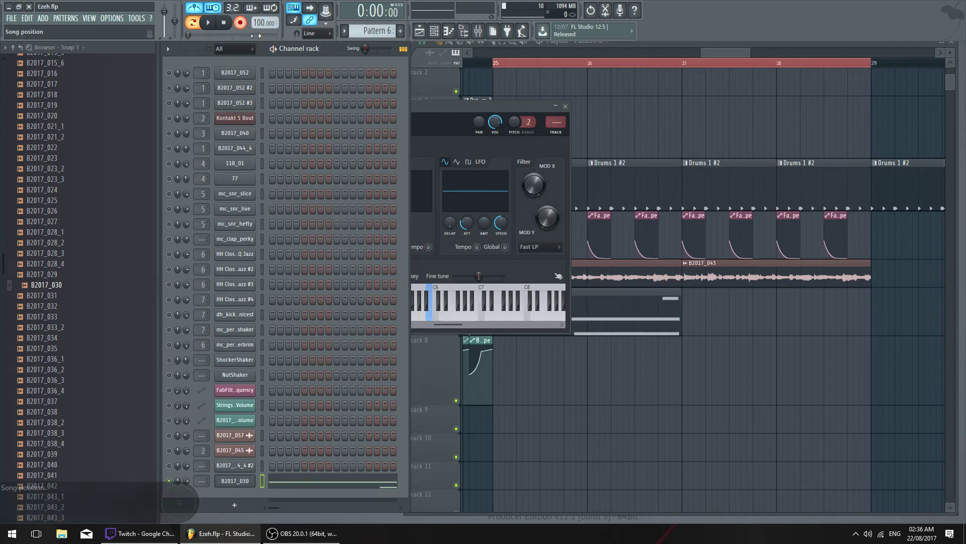
pyautogui.click(369, 490)
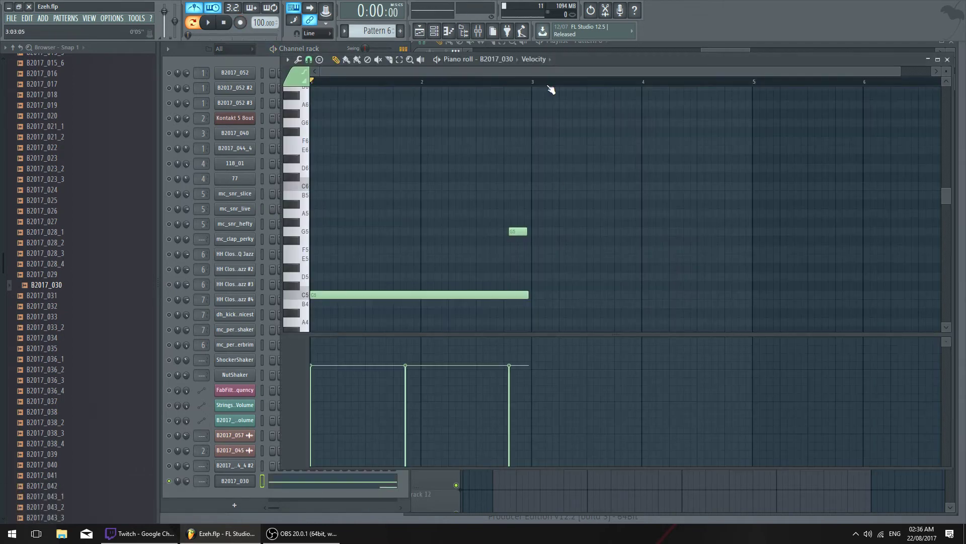
# Quantize the three recorded B2017_030 notes
pyautogui.scroll(-3, 536, 269)
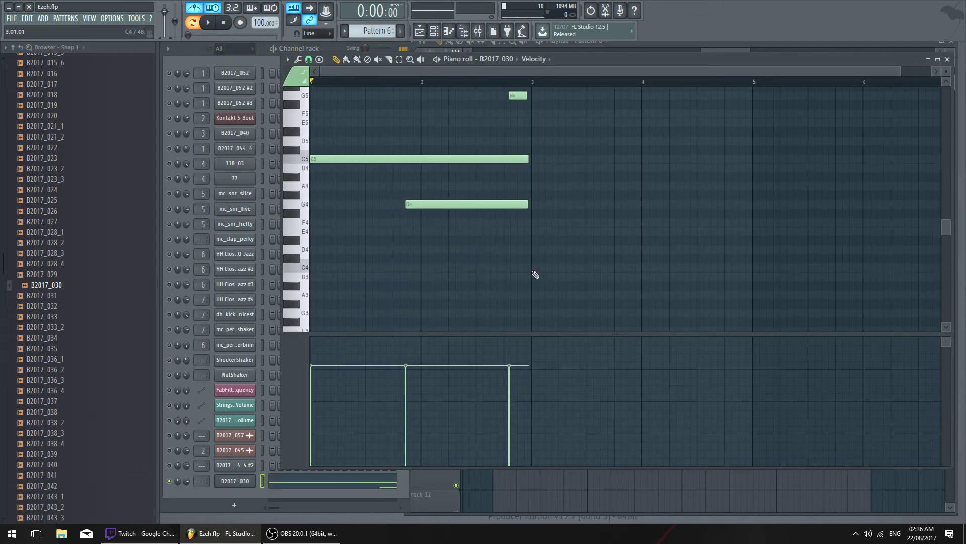
pyautogui.hotkey('alt', 'q')
pyautogui.click(547, 329)
pyautogui.scroll(1, 556, 309)
pyautogui.scroll(1, 559, 312)
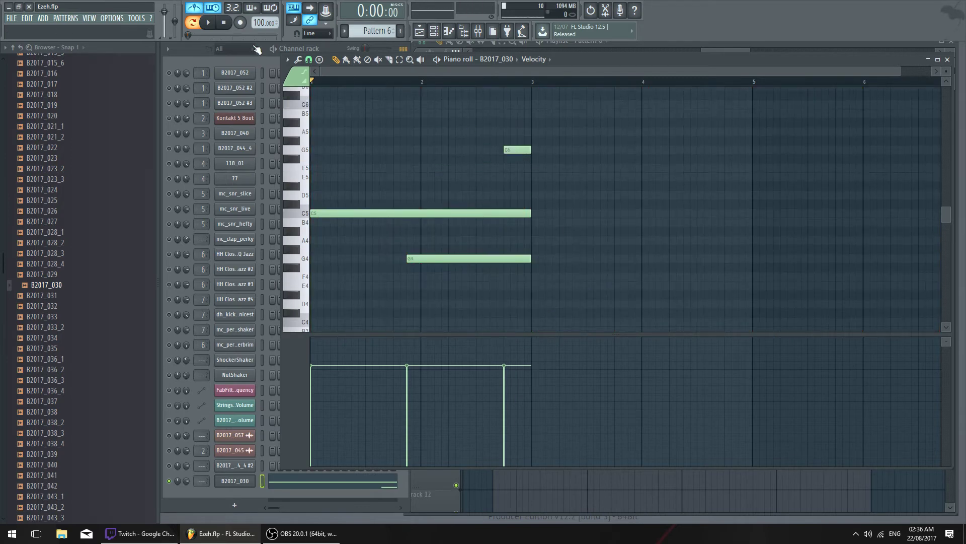
# Start the G5 note about two steps earlier with its end kept at bar 3, play the pattern, and close the piano roll
pyautogui.press('space')
pyautogui.scroll(4, 412, 73)
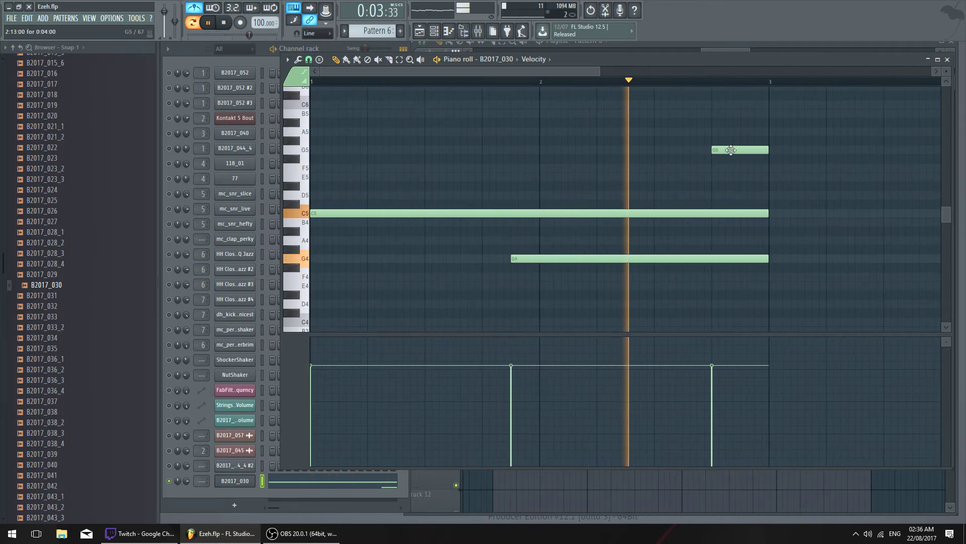
pyautogui.press('space')
pyautogui.moveTo(734, 147); pyautogui.dragTo(705, 149)
pyautogui.press('space')
pyautogui.press('F7')
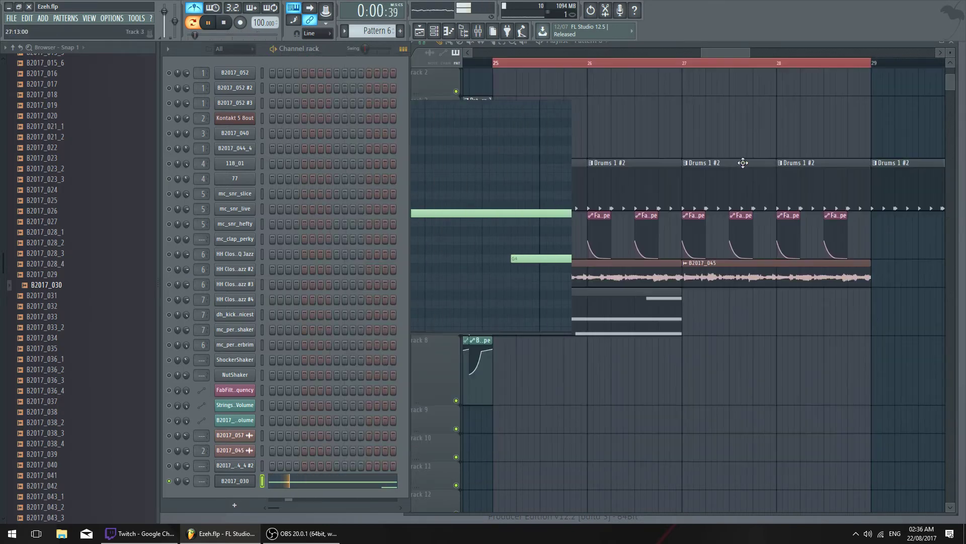
# Unsolo the B2017_030 channel and play the song from bar 25 with the metronome off
pyautogui.press('space')
pyautogui.press('F5')
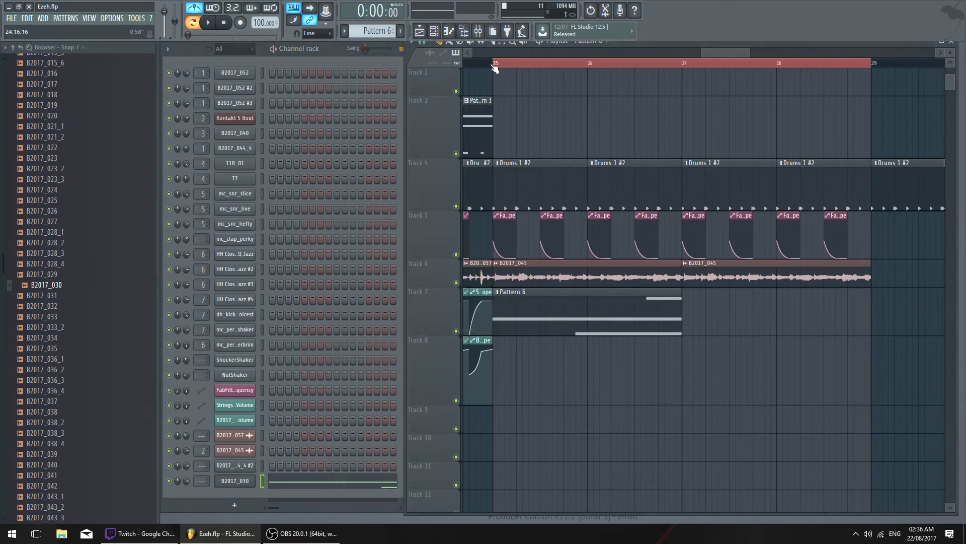
pyautogui.click(197, 9)
pyautogui.press('space')
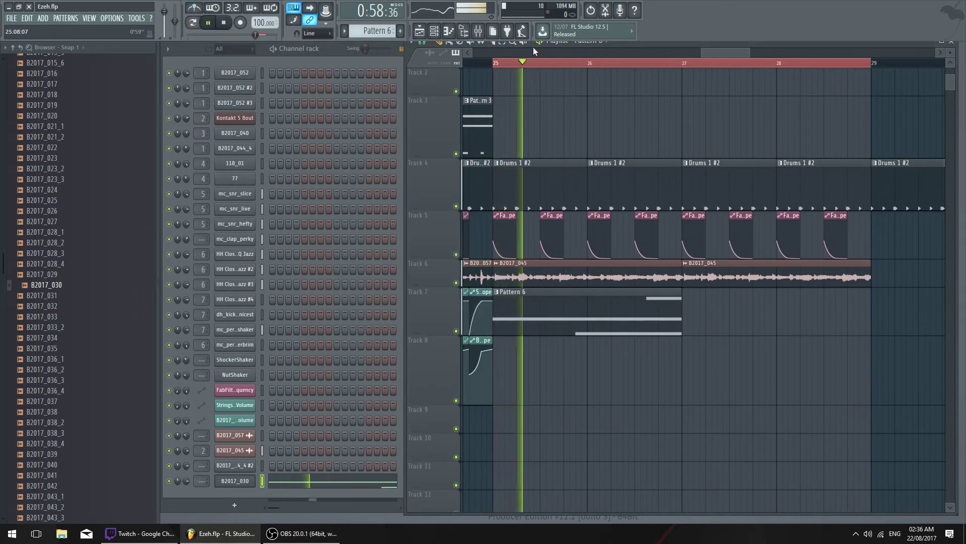
# Duplicate the Pattern 6 clip at bar 27 and adjust the B2017_030 channel volume
pyautogui.moveTo(605, 318); pyautogui.dragTo(790, 308)
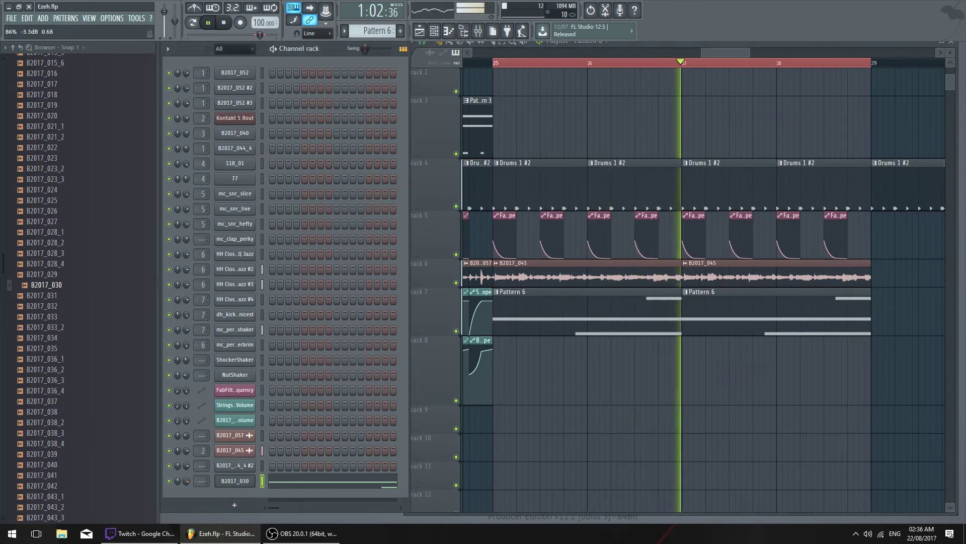
pyautogui.click(226, 480)
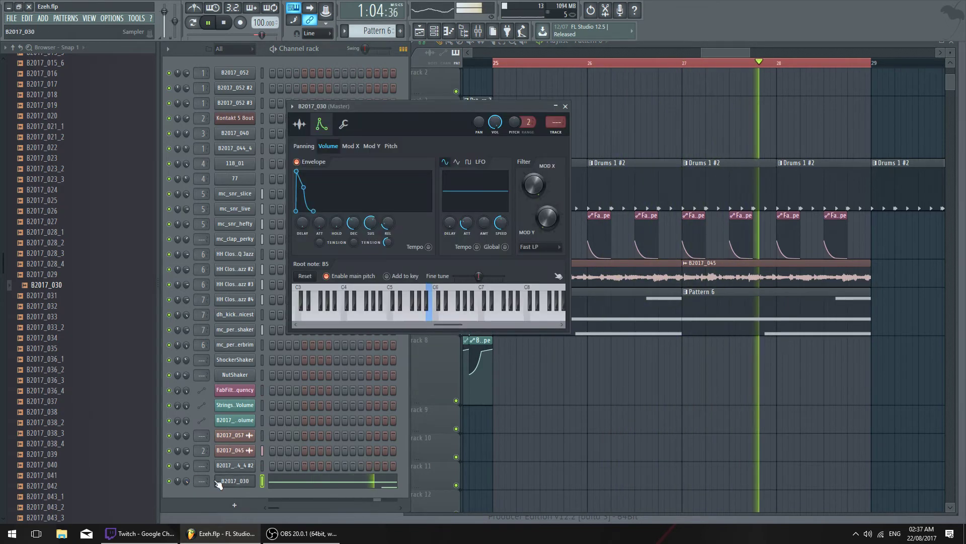
pyautogui.moveTo(185, 480); pyautogui.dragTo(184, 480)
pyautogui.click(565, 106)
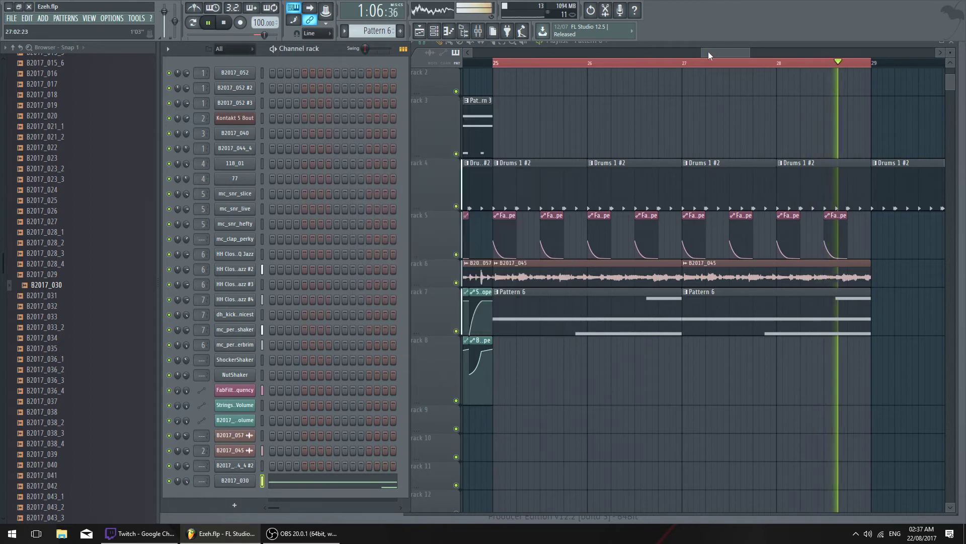
# Slice the B2017_045 clip at bar 25 where Pattern 6's lower note begins, and play the section
pyautogui.moveTo(706, 52); pyautogui.dragTo(711, 80)
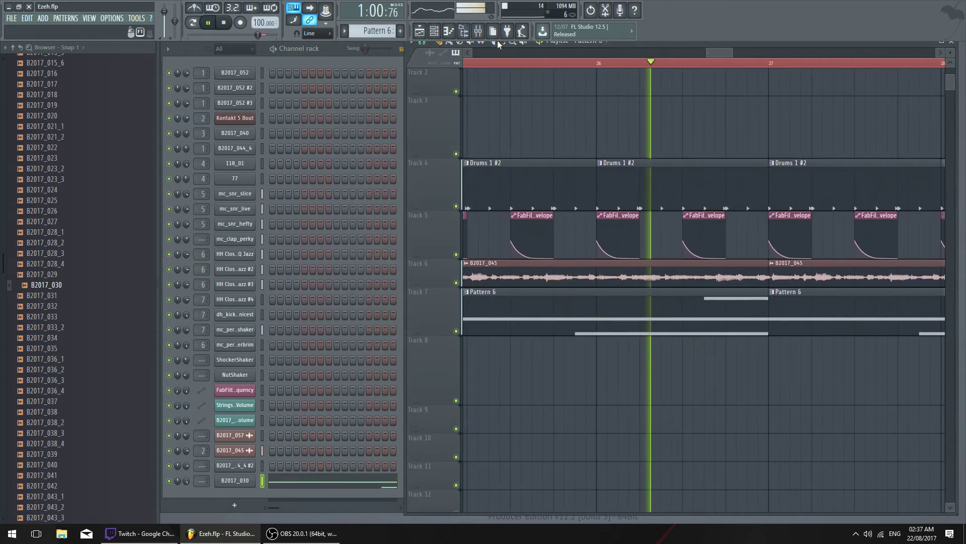
pyautogui.moveTo(636, 45); pyautogui.dragTo(632, 58)
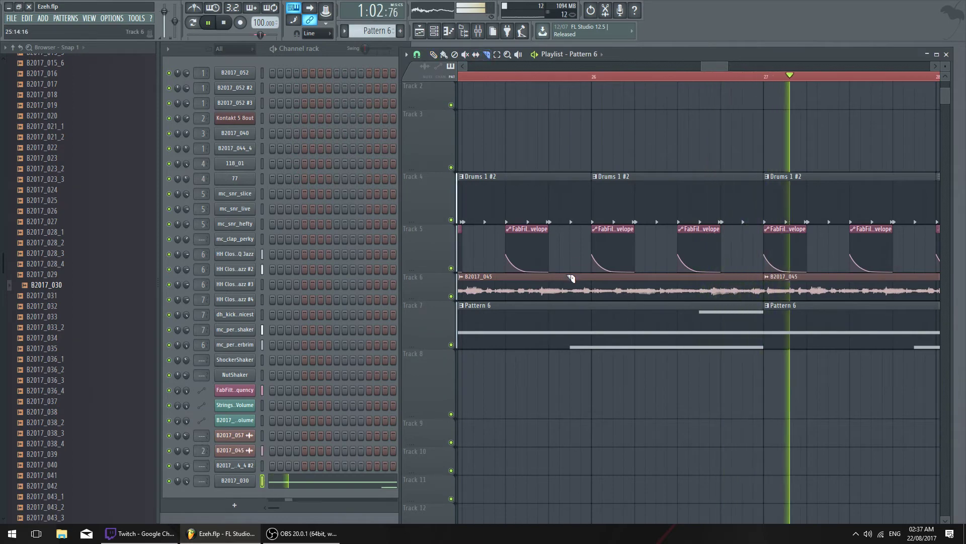
pyautogui.press('space')
pyautogui.press('space')
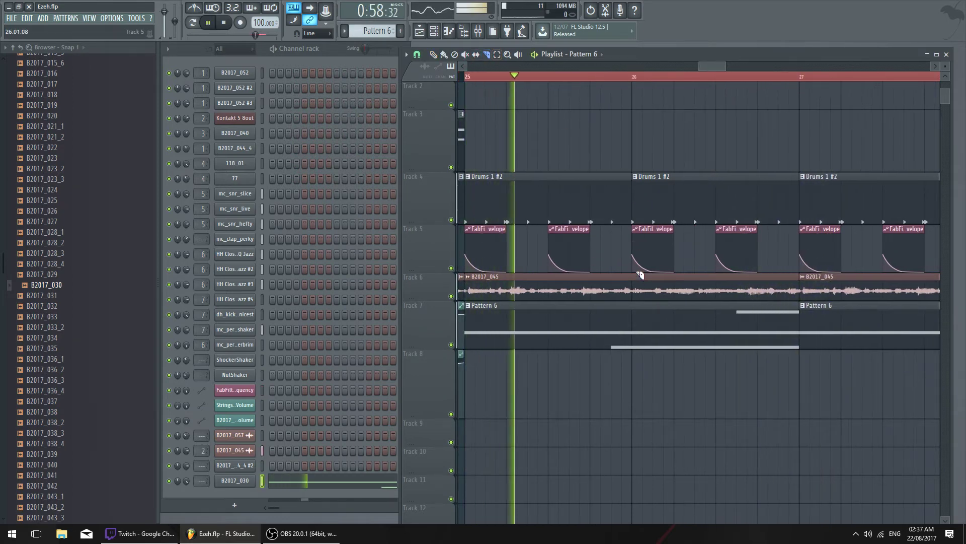
pyautogui.press('space')
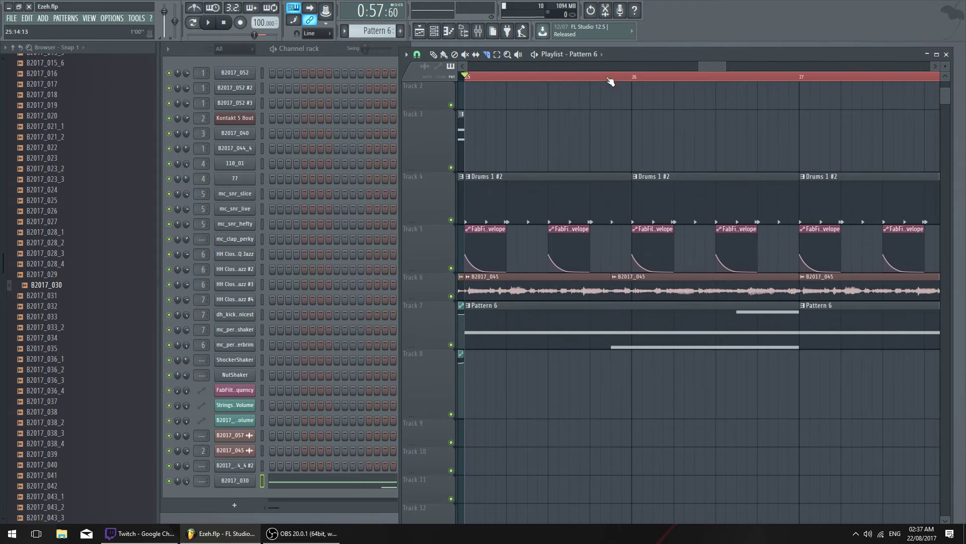
pyautogui.press('space')
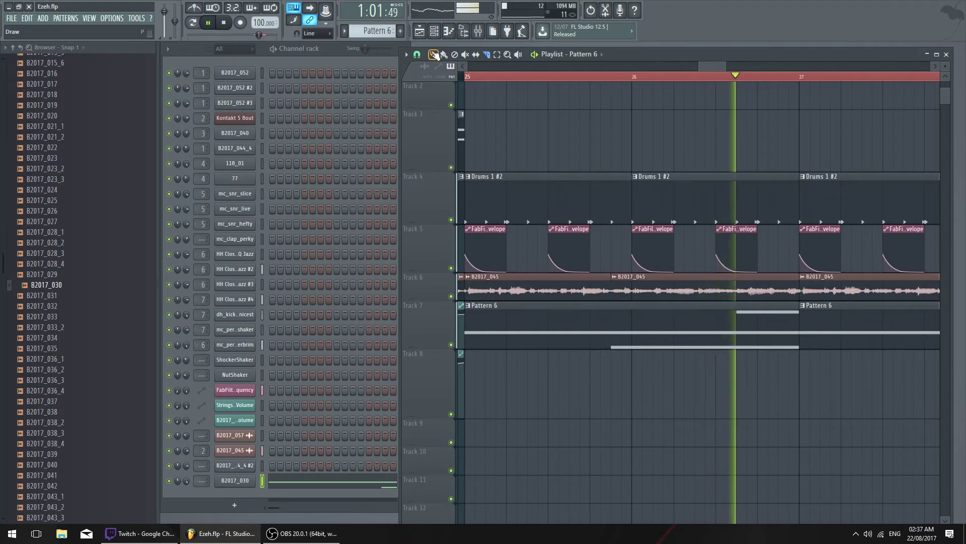
# Make the second slice of the first B2017_045 clip unique and open its channel settings
pyautogui.press('space')
pyautogui.click(615, 277)
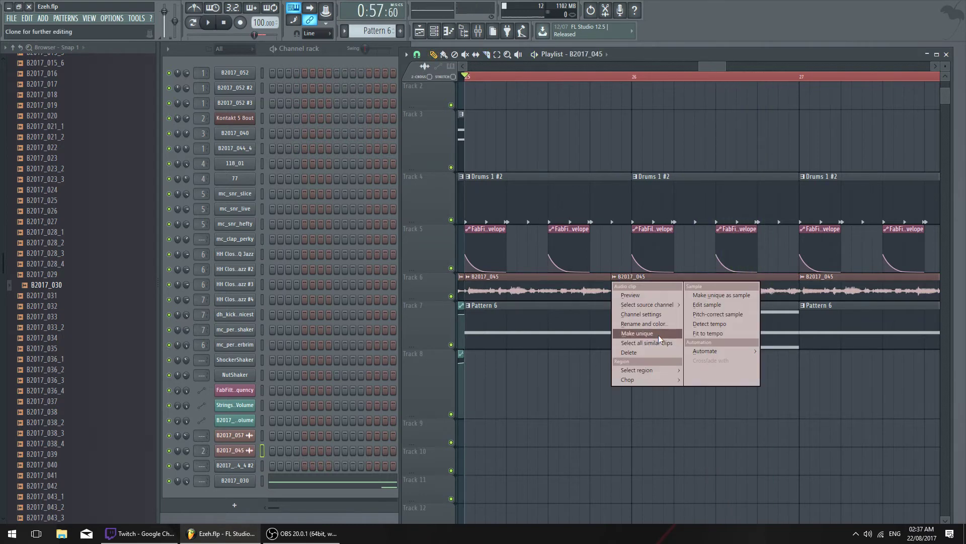
pyautogui.click(659, 335)
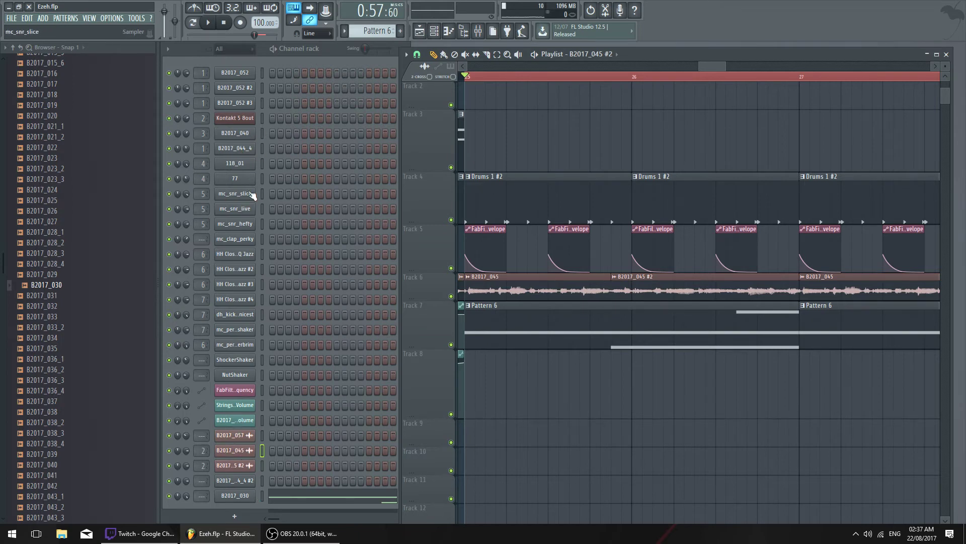
pyautogui.doubleClick(634, 288)
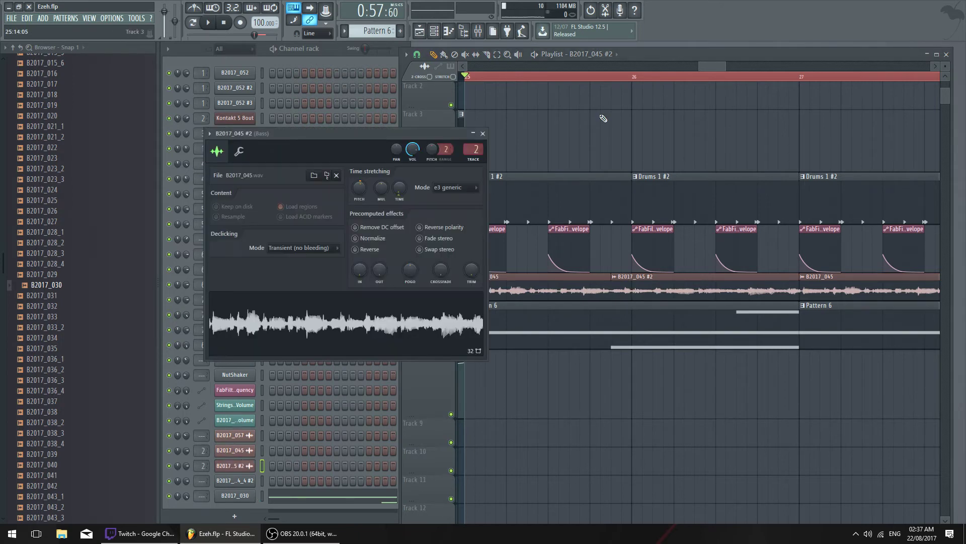
# Play the song from the start of the B2017_045 #2 clip with its channel settings open
pyautogui.click(609, 78)
pyautogui.press('space')
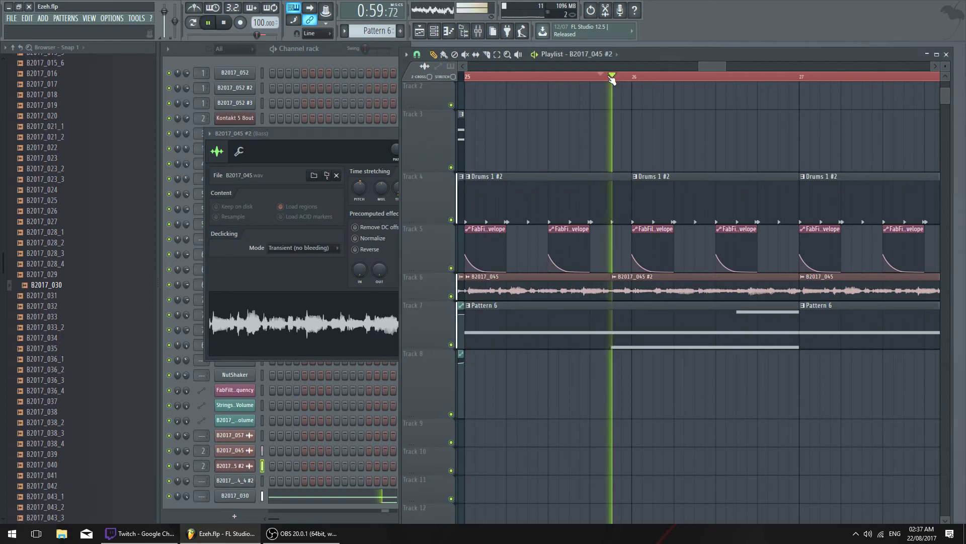
pyautogui.press('space')
pyautogui.doubleClick(640, 287)
pyautogui.press('space')
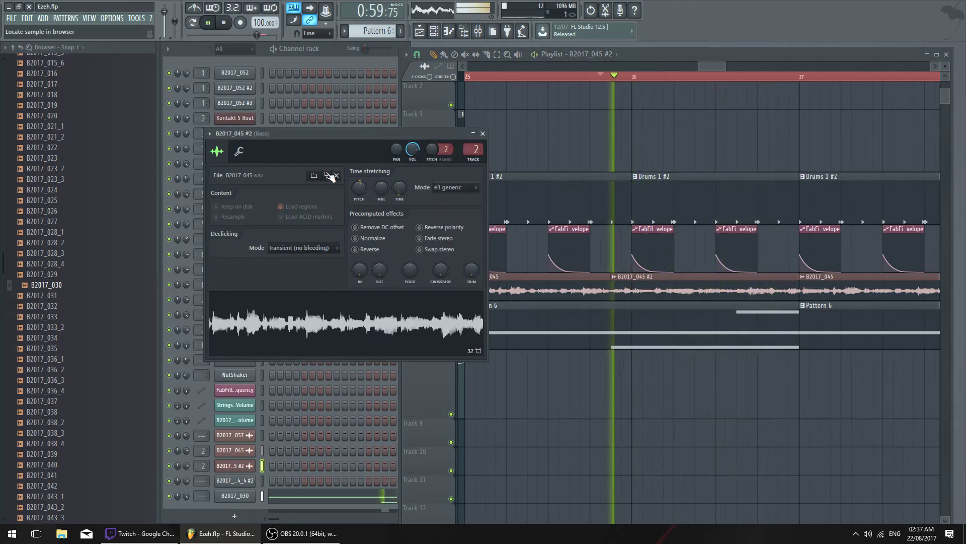
pyautogui.click(609, 78)
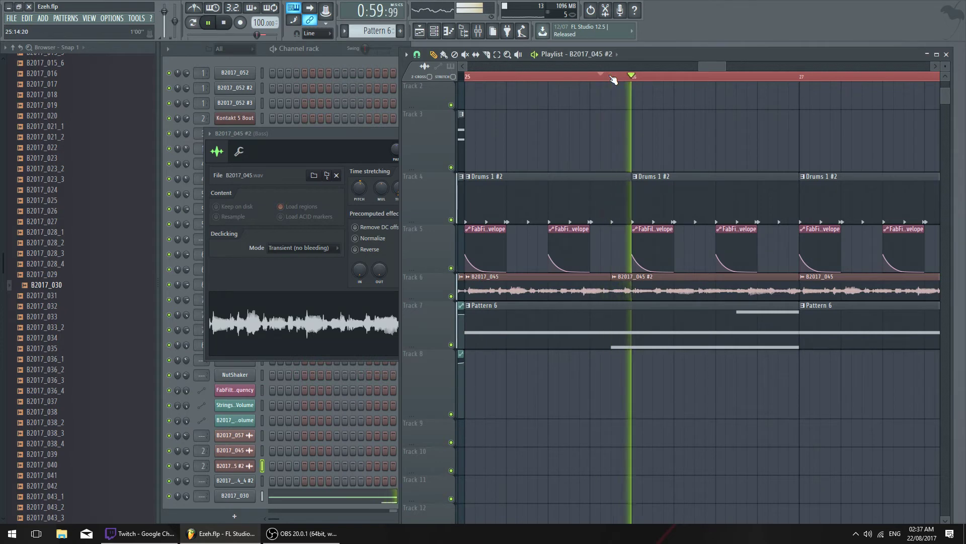
pyautogui.click(611, 78)
# Lower the time-stretching pitch of B2017_045 #2 and play the song to hear it
pyautogui.click(266, 148)
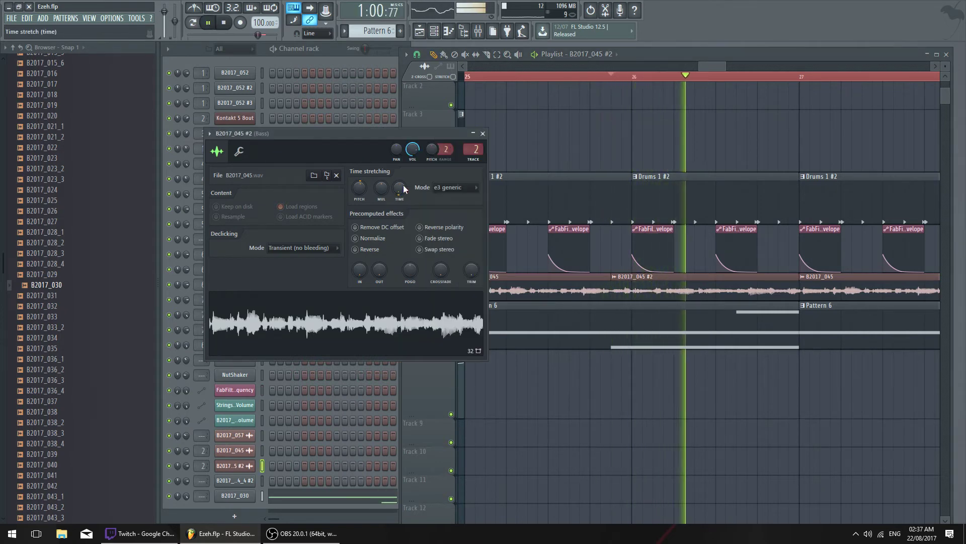
pyautogui.press('space')
pyautogui.moveTo(355, 187); pyautogui.dragTo(355, 191)
pyautogui.press('space')
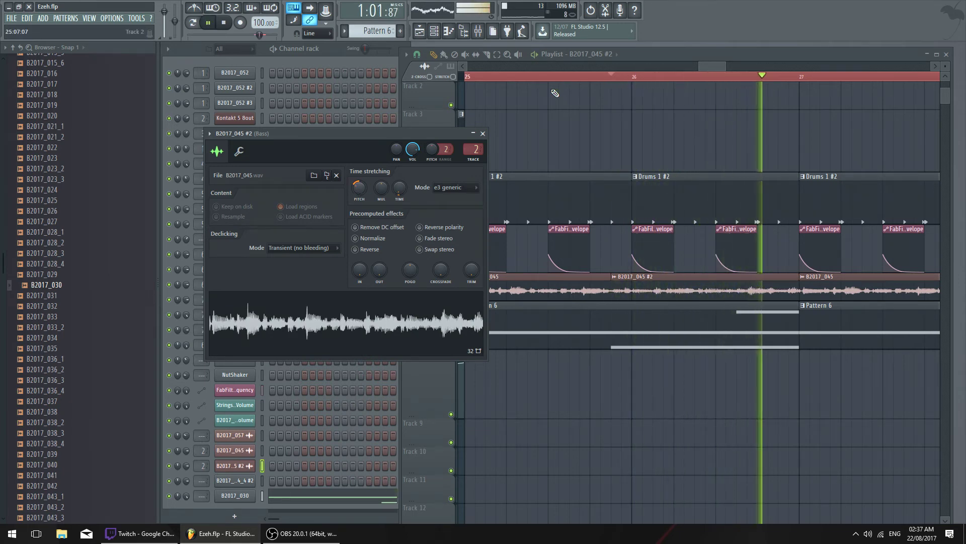
# Shorten the B2017_045 clip at bar 27 to match the first slice and fill the rest up to bar 29 with B2017_045 #2
pyautogui.moveTo(724, 66); pyautogui.dragTo(748, 66)
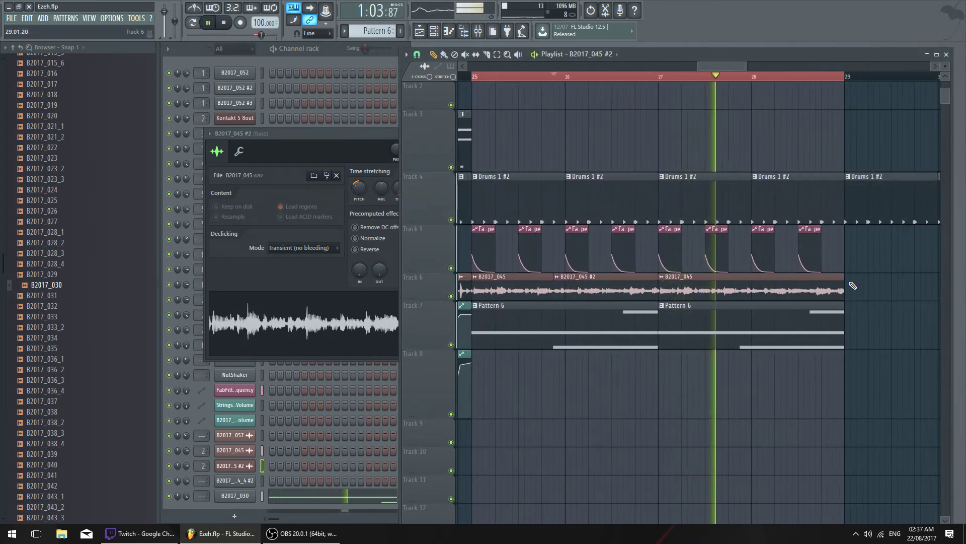
pyautogui.moveTo(845, 277); pyautogui.dragTo(769, 284)
pyautogui.click(578, 287)
pyautogui.press('space')
pyautogui.click(850, 239)
pyautogui.rightClick(843, 227)
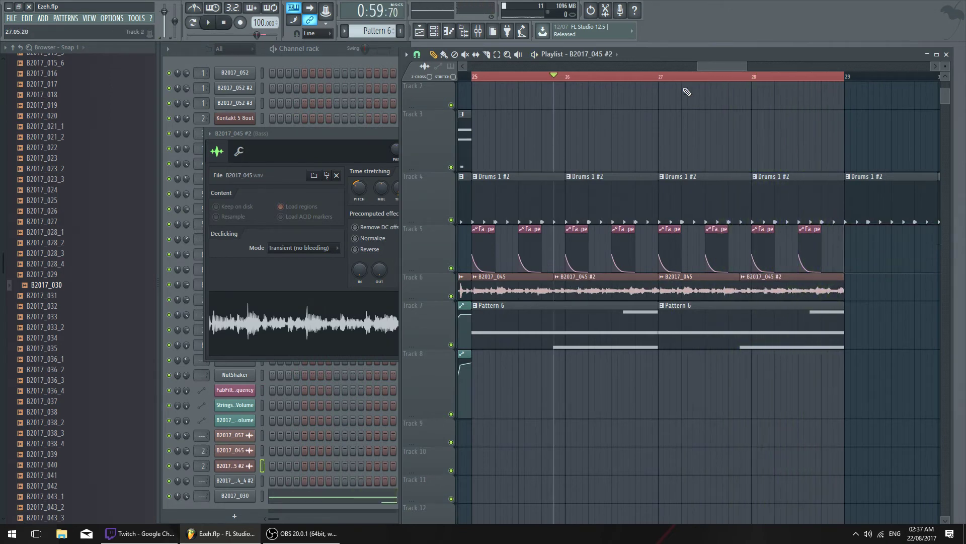
# Play the section from bar 25 and close the B2017_045 #2 channel settings
pyautogui.press('space')
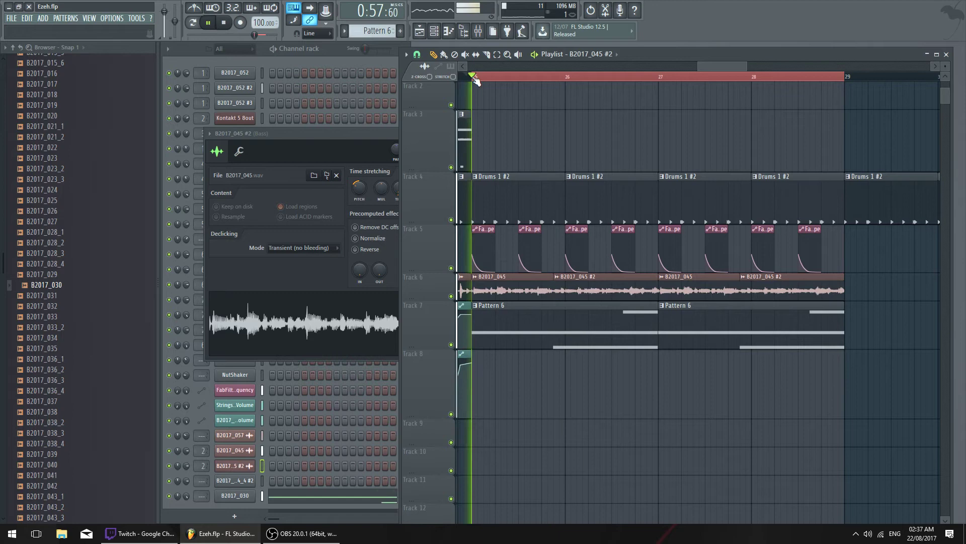
pyautogui.click(391, 145)
pyautogui.click(482, 133)
pyautogui.moveTo(746, 66); pyautogui.dragTo(736, 66)
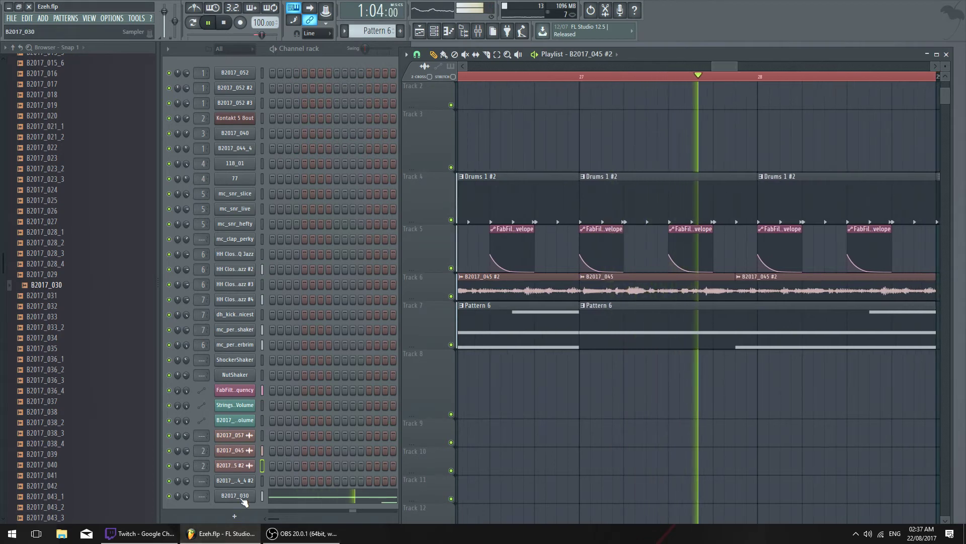
pyautogui.scroll(-3, 718, 70)
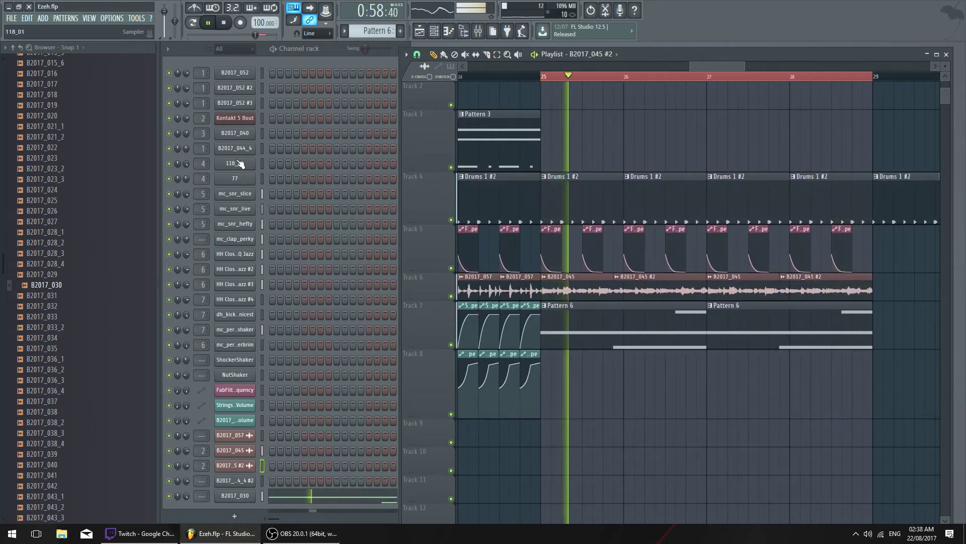
# Audition the B2017_040, B2017_044_4 and B2017_030 channels against the looped section, closing the channel settings
pyautogui.press('space')
pyautogui.click(237, 134)
pyautogui.click(238, 148)
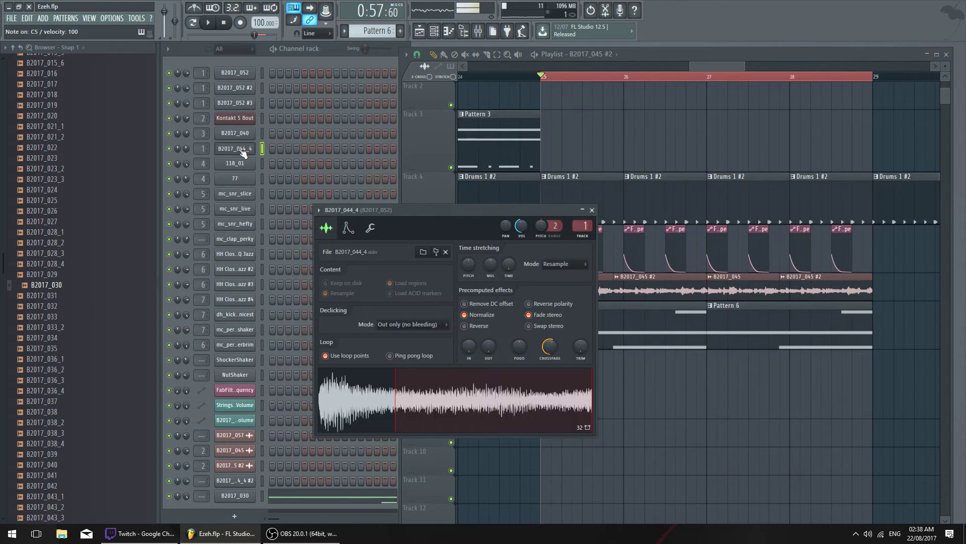
pyautogui.press('space')
pyautogui.click(592, 210)
pyautogui.click(245, 495)
pyautogui.press('space')
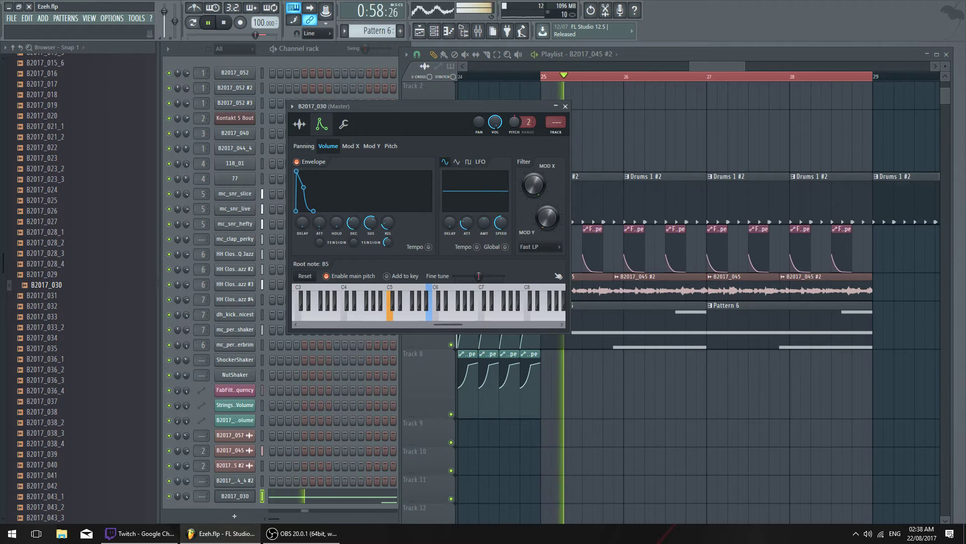
pyautogui.click(565, 106)
# Audition the B2017_044_4 #2, B2017_040 and B2017_044_4 channels with the loop from bar 25
pyautogui.click(243, 483)
pyautogui.press('space')
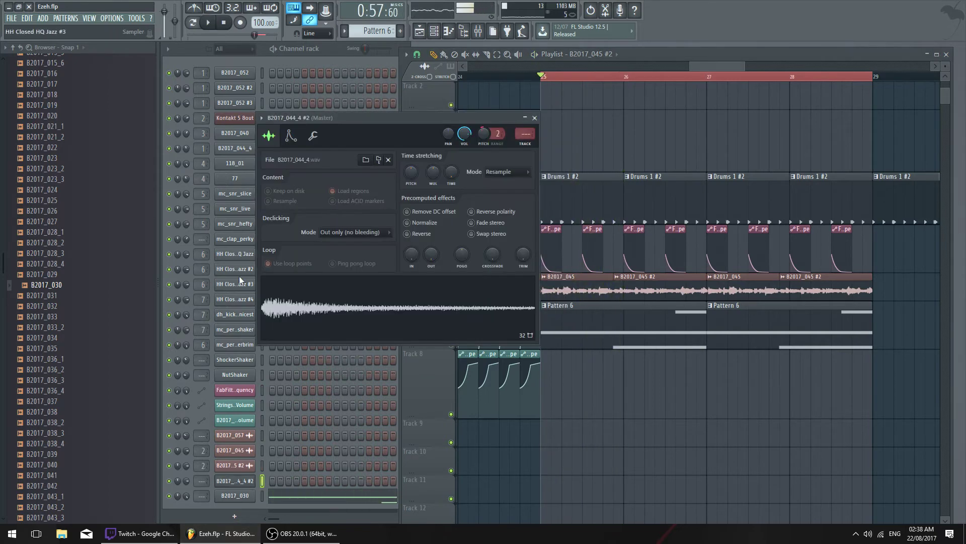
pyautogui.click(245, 136)
pyautogui.press('space')
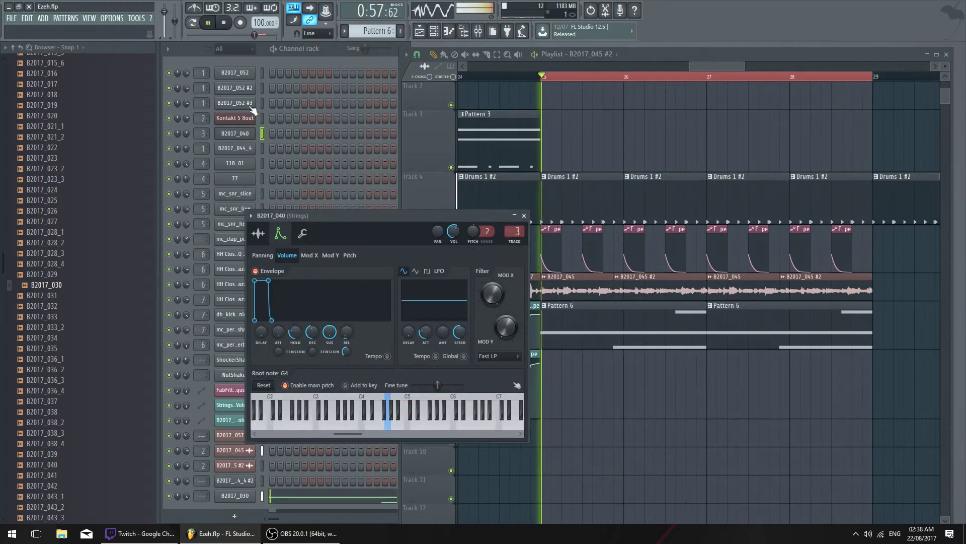
pyautogui.click(246, 148)
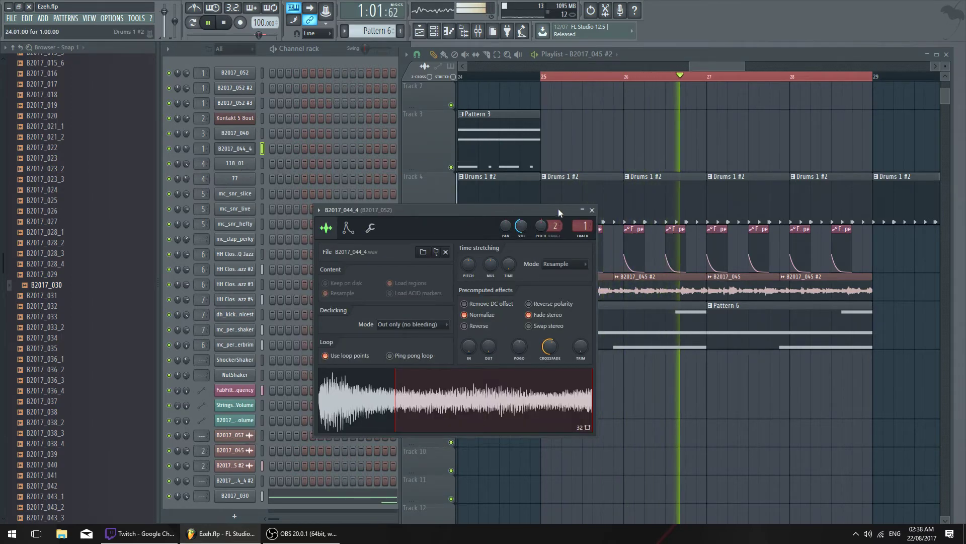
pyautogui.press('space')
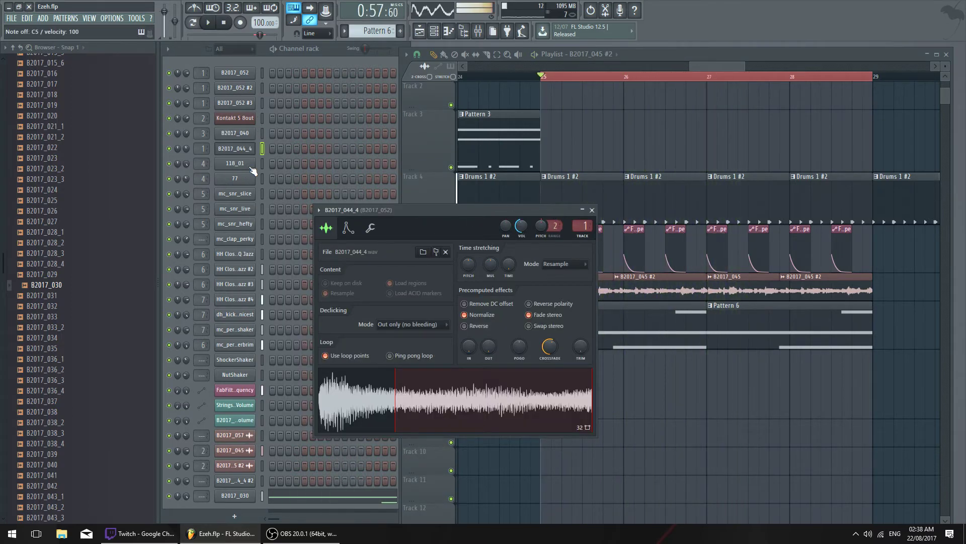
# Try out the 118_01, B2017_052 and B2017_052 #2 channels over the loop from bar 25
pyautogui.click(236, 164)
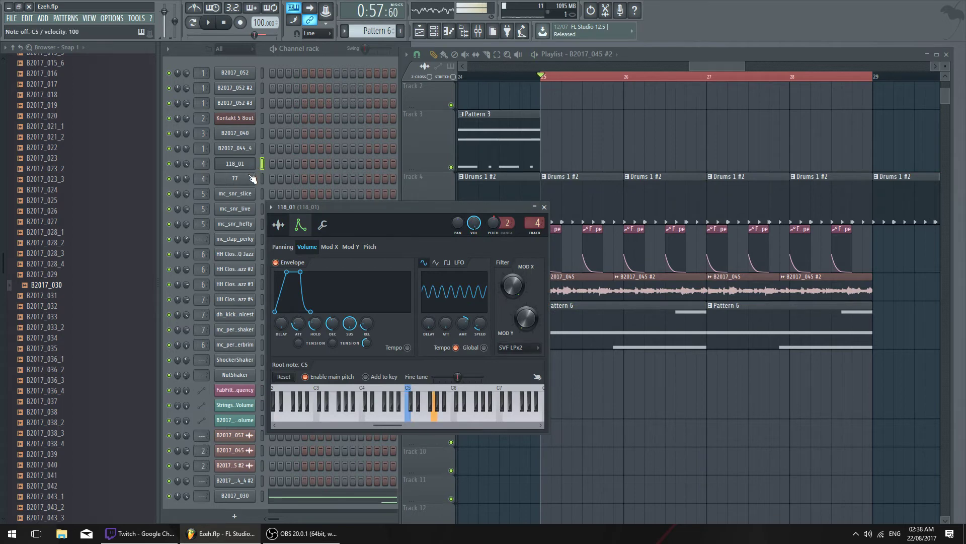
pyautogui.press('space')
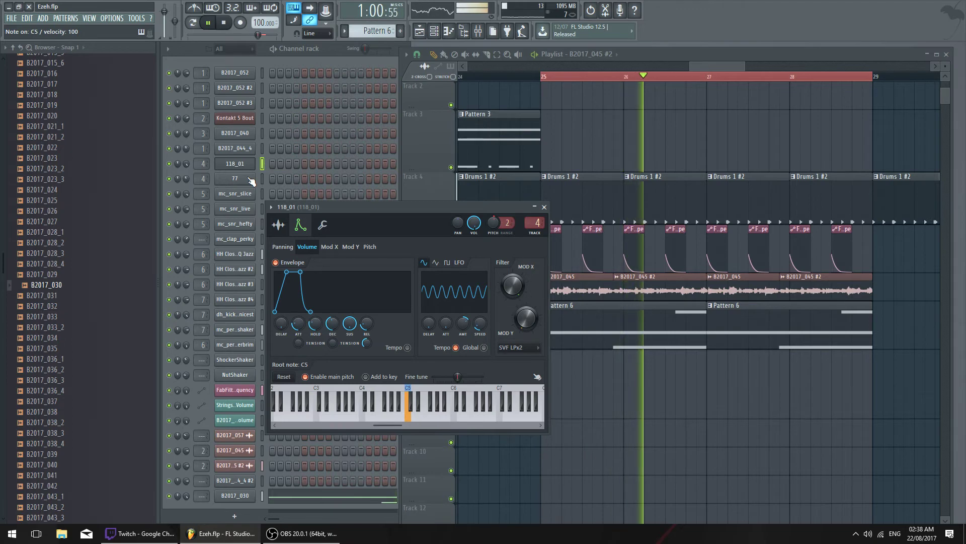
pyautogui.click(249, 76)
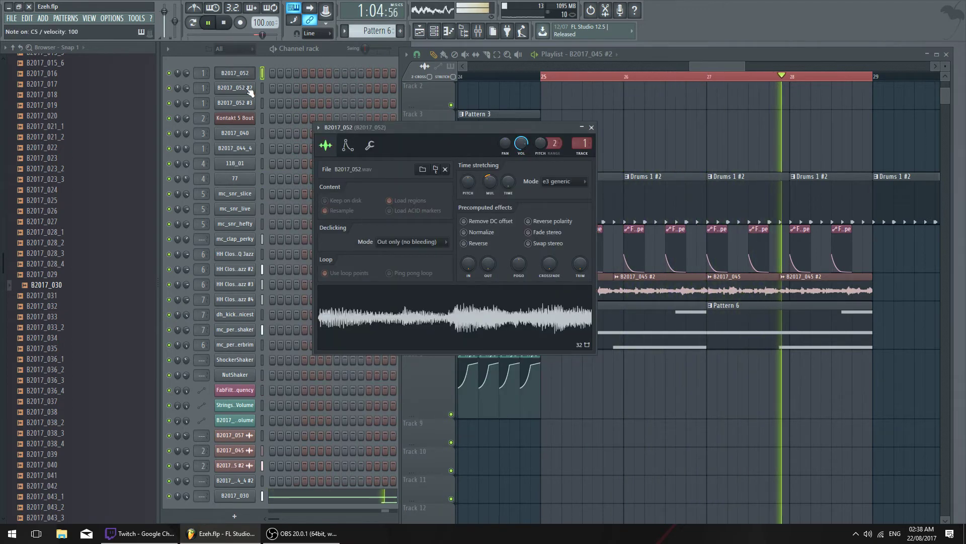
pyautogui.click(250, 89)
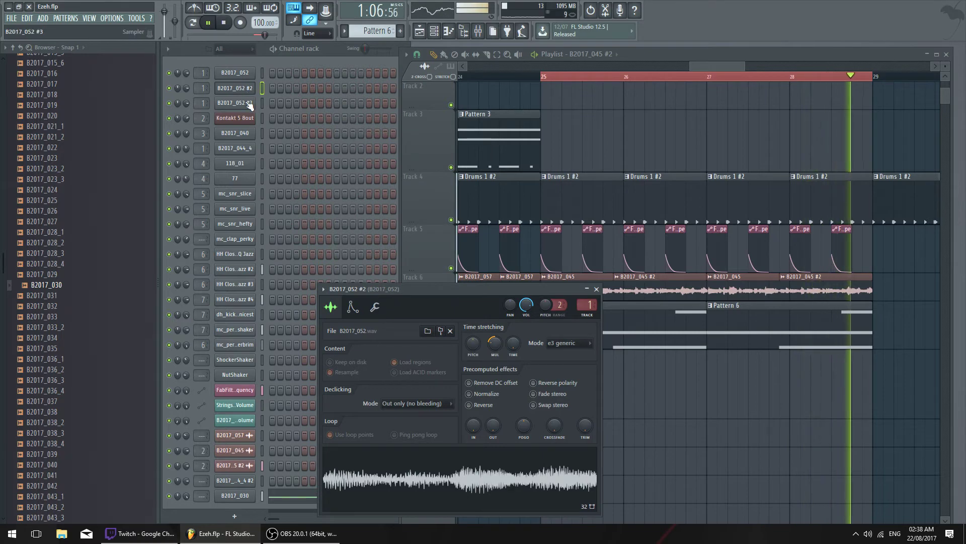
pyautogui.click(250, 89)
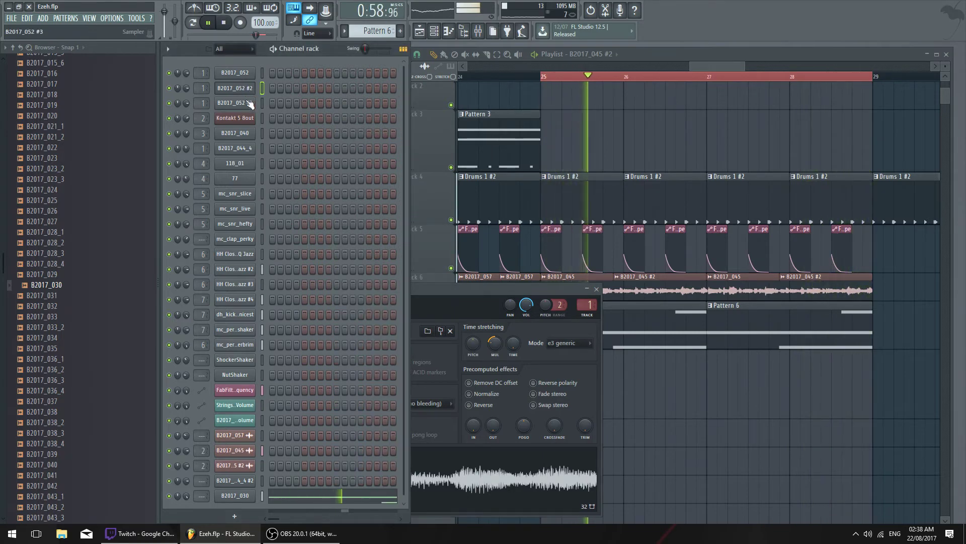
pyautogui.click(246, 92)
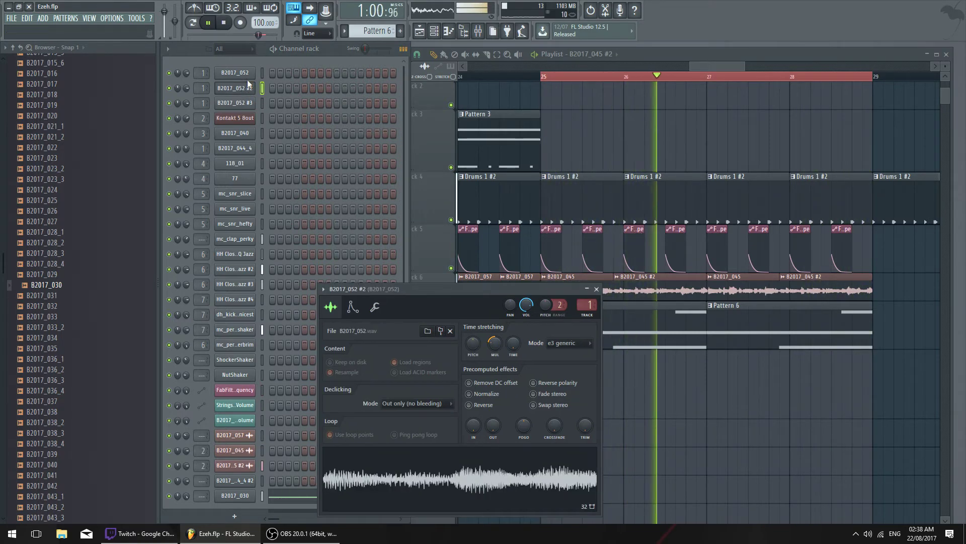
pyautogui.click(250, 81)
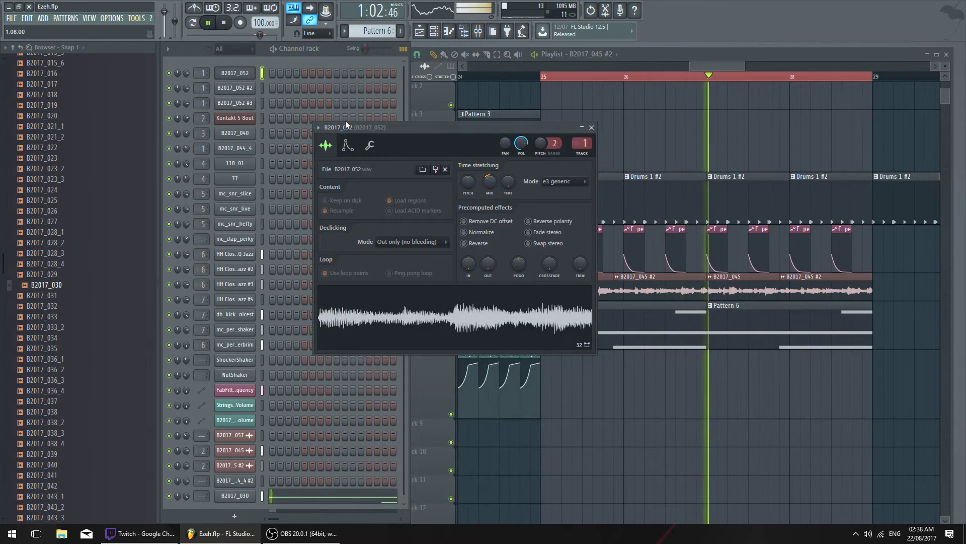
# Check the channel settings of the B2017_045 clip at bar 25 and close them
pyautogui.click(596, 126)
pyautogui.scroll(1, 718, 64)
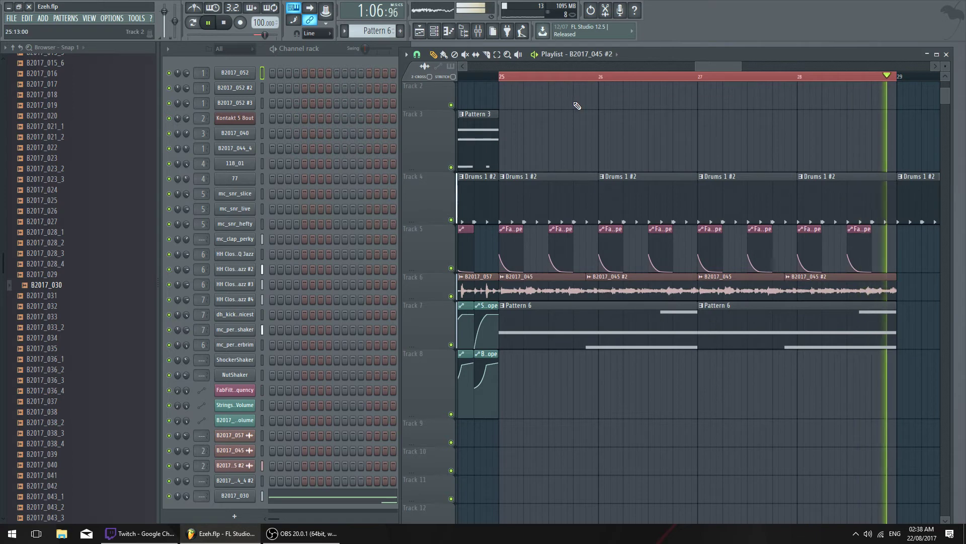
pyautogui.doubleClick(529, 276)
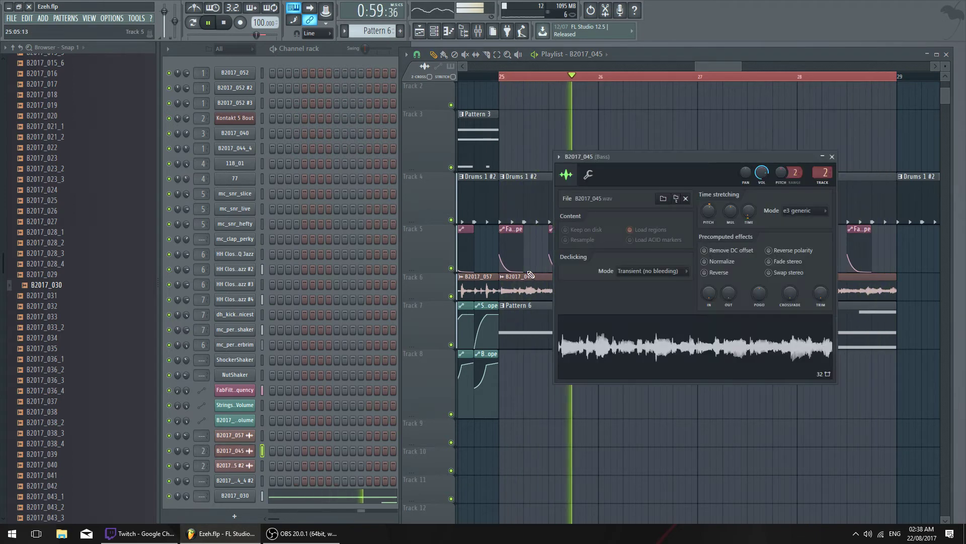
pyautogui.click(832, 157)
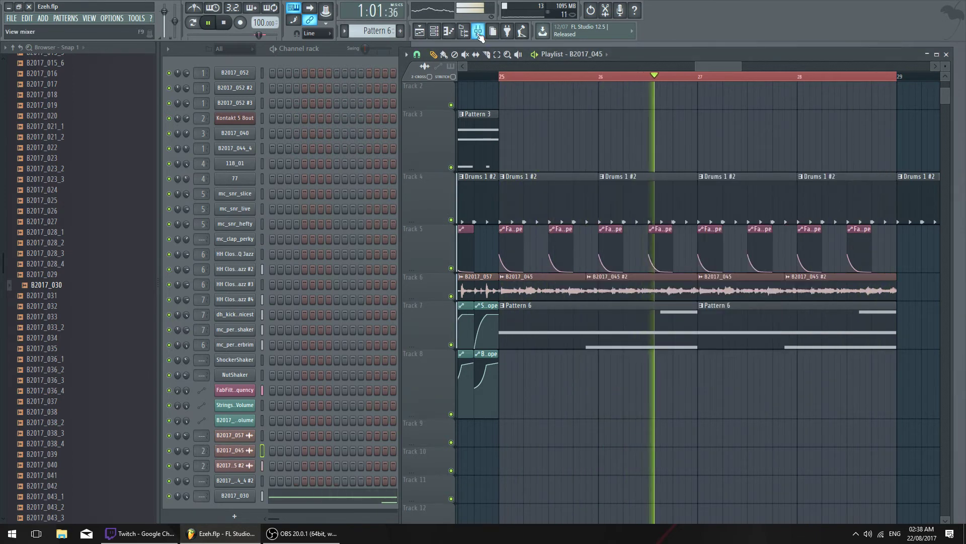
# Clear the loop selection over bars 25 to 29, play the song from the start and enlarge playlist Tracks 1 and 2
pyautogui.keyDown('ctrl'); pyautogui.click(584, 77); pyautogui.keyUp('ctrl')
pyautogui.scroll(-3, 584, 66)
pyautogui.scroll(-3, 895, 151)
pyautogui.moveTo(506, 77); pyautogui.dragTo(458, 76)
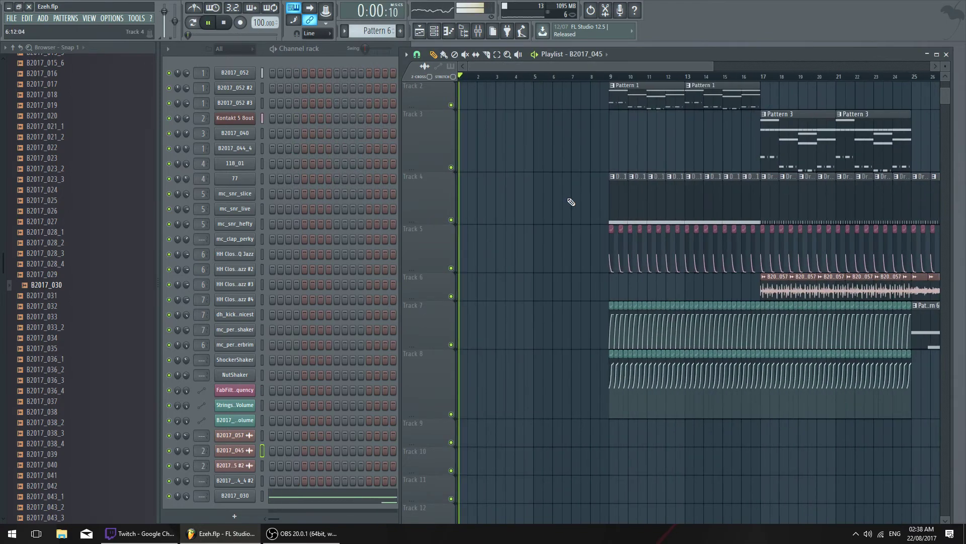
pyautogui.scroll(1, 569, 201)
pyautogui.scroll(1, 582, 86)
pyautogui.scroll(3, 578, 81)
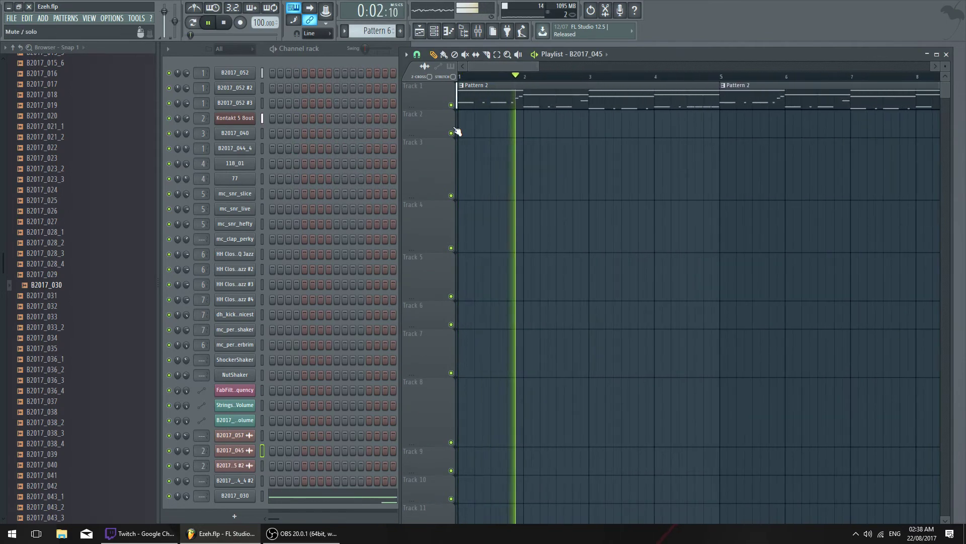
pyautogui.moveTo(430, 109); pyautogui.dragTo(434, 228)
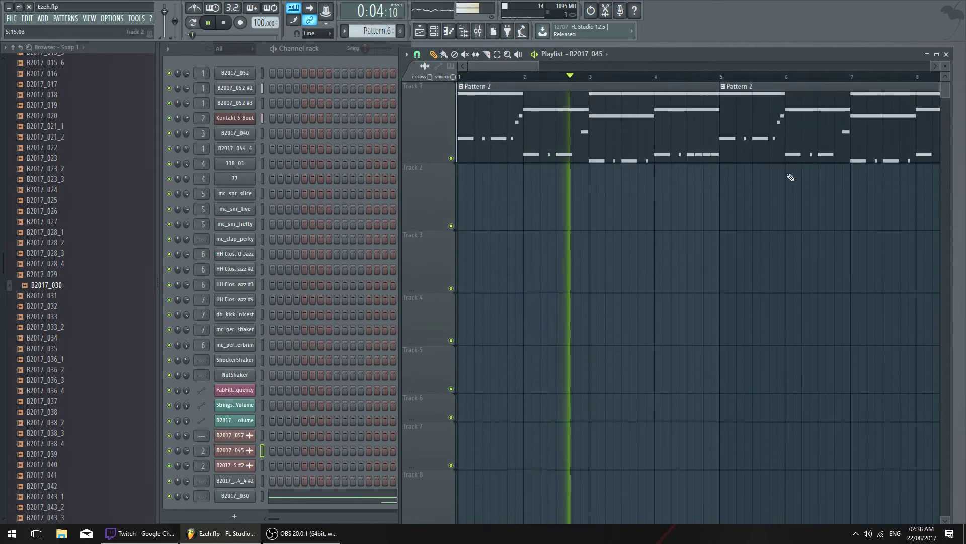
# Play the song from bar 9 and review the Pattern 1 and Drums 1 arrangement up to bar 17
pyautogui.hscroll(5, 788, 174)
pyautogui.click(674, 81)
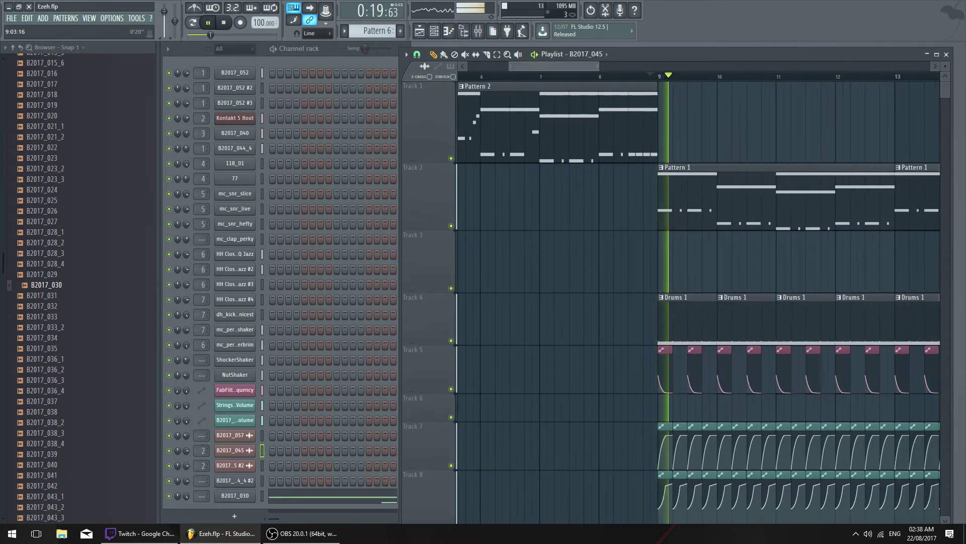
pyautogui.scroll(-2, 663, 224)
pyautogui.scroll(-1, 671, 215)
pyautogui.scroll(1, 673, 216)
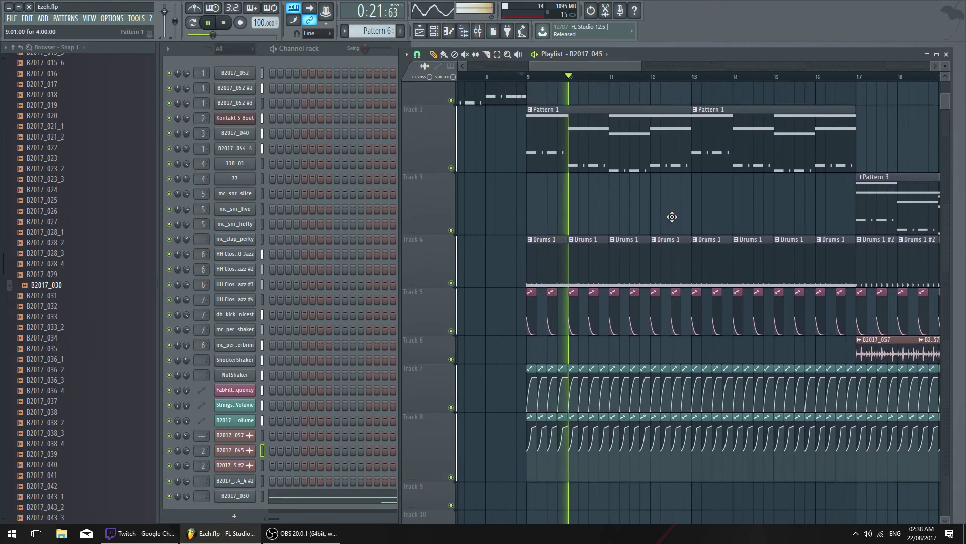
pyautogui.hscroll(2, 688, 181)
pyautogui.scroll(2, 632, 78)
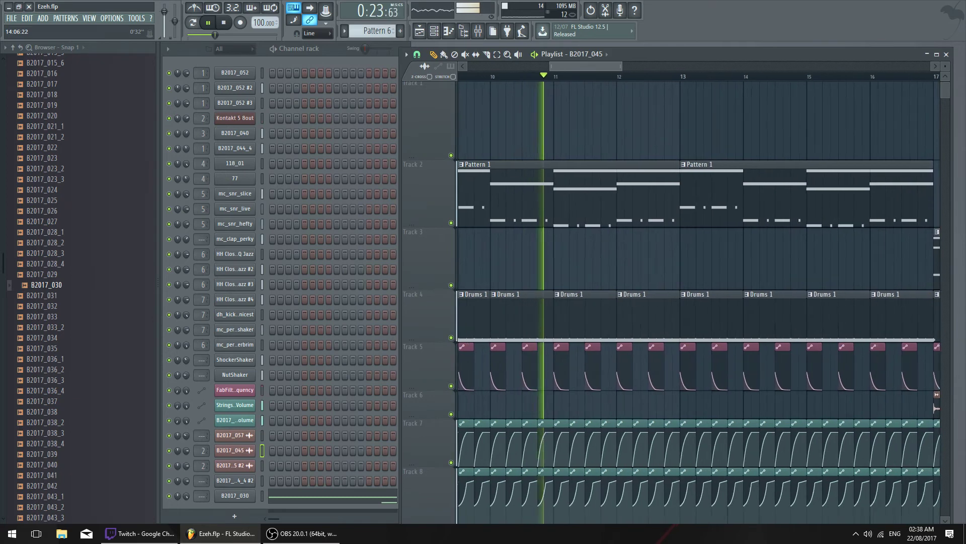
pyautogui.scroll(-2, 666, 220)
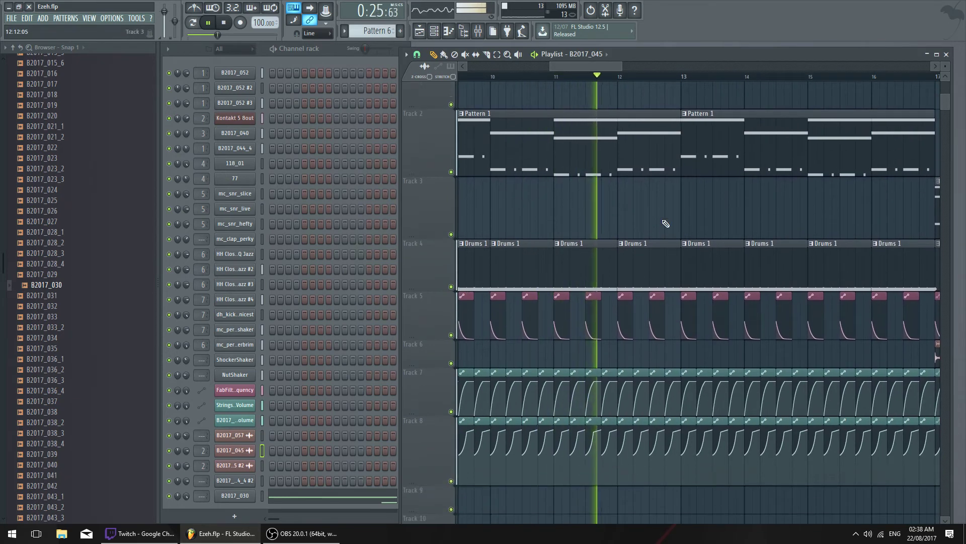
# Make Pattern 1 the current pattern and play it on its own in pattern mode
pyautogui.doubleClick(717, 147)
pyautogui.press('Escape')
pyautogui.moveTo(744, 212); pyautogui.dragTo(612, 237)
pyautogui.click(566, 296)
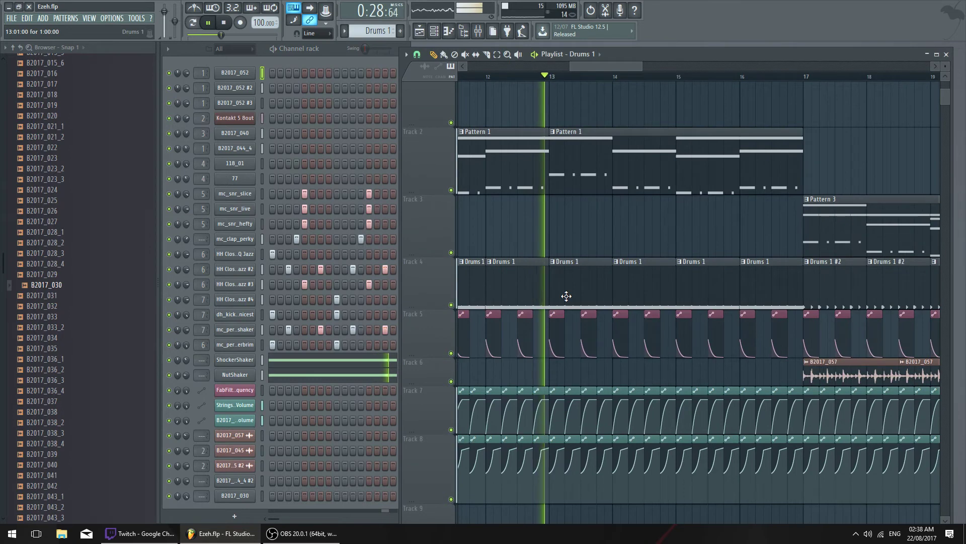
pyautogui.click(596, 147)
pyautogui.click(192, 23)
pyautogui.press('space')
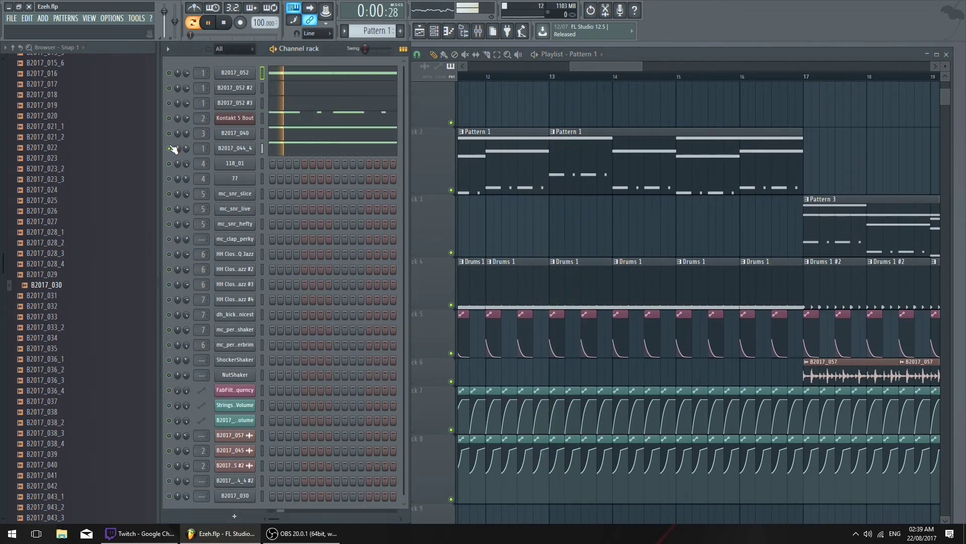
# Play the song from bar 9 and compare it with the B2017_044_4 channel muted and unmuted
pyautogui.moveTo(592, 65); pyautogui.dragTo(556, 68)
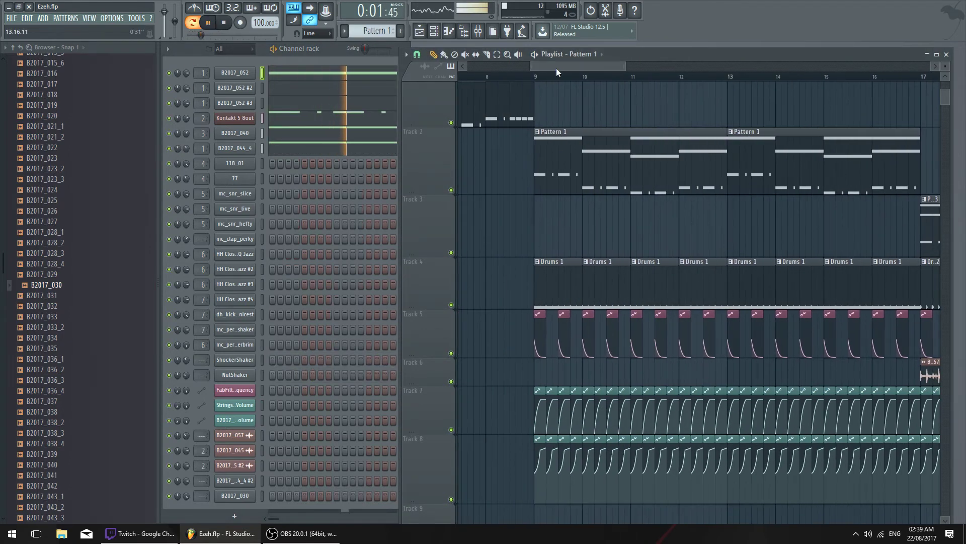
pyautogui.click(534, 77)
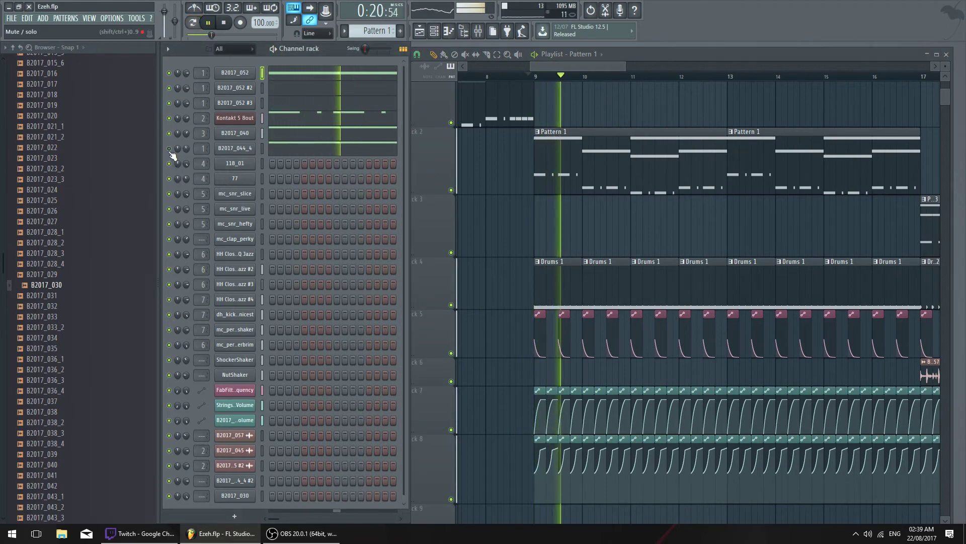
pyautogui.moveTo(715, 152); pyautogui.dragTo(665, 222)
pyautogui.click(169, 148)
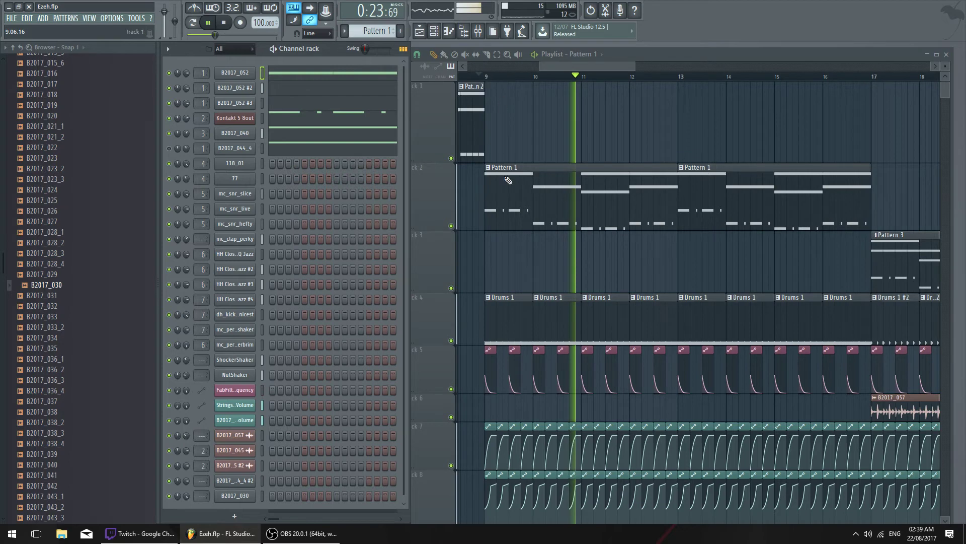
pyautogui.click(486, 76)
pyautogui.click(487, 76)
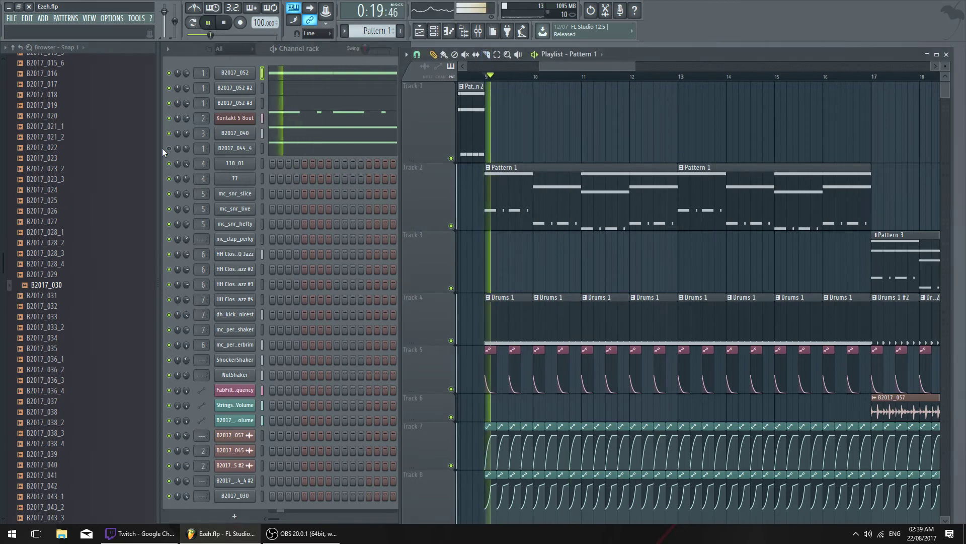
pyautogui.click(169, 149)
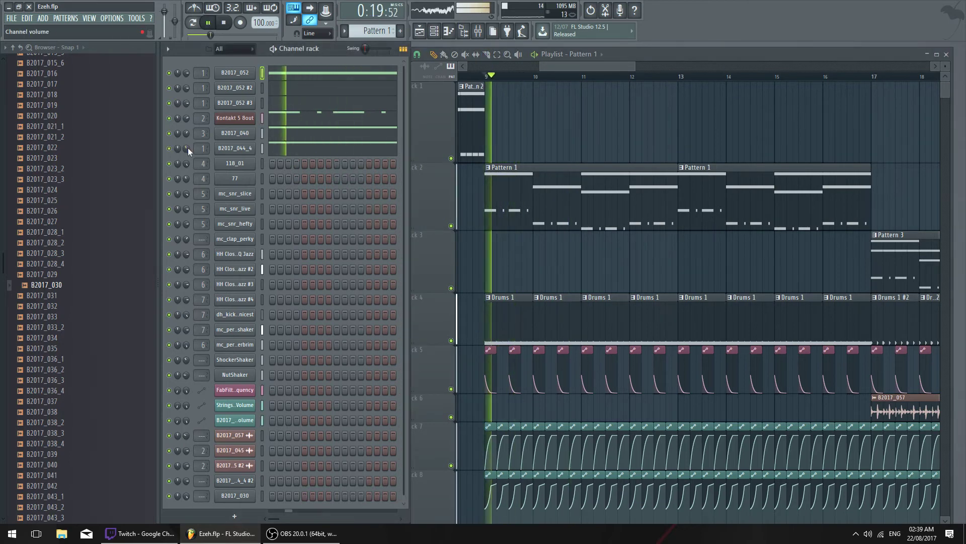
# Try reversing the sample in the B2017_044_4 channel settings
pyautogui.click(234, 148)
pyautogui.press('space')
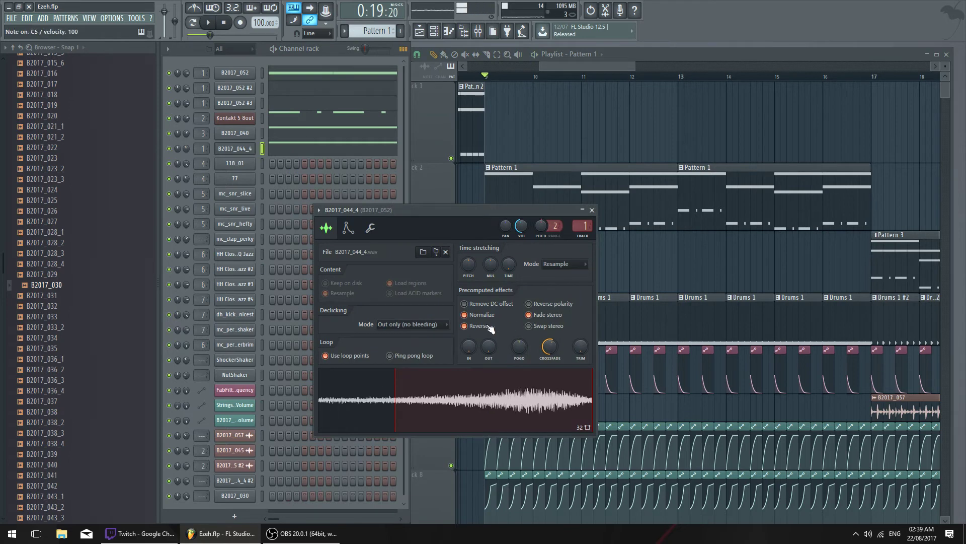
pyautogui.click(489, 327)
# Set the B2017_044_4 channel volume to 47% during playback and close its channel settings
pyautogui.press('space')
pyautogui.moveTo(186, 149); pyautogui.dragTo(186, 143)
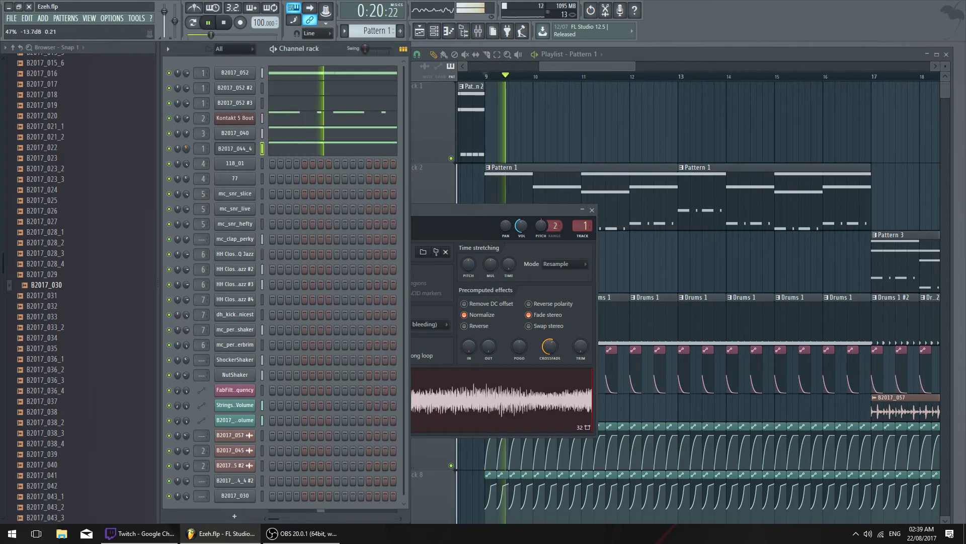
pyautogui.click(592, 210)
# Play the song from bar 17 and listen on into the Pattern 6 section at bars 25 to 29
pyautogui.moveTo(598, 66); pyautogui.dragTo(640, 66)
pyautogui.click(658, 76)
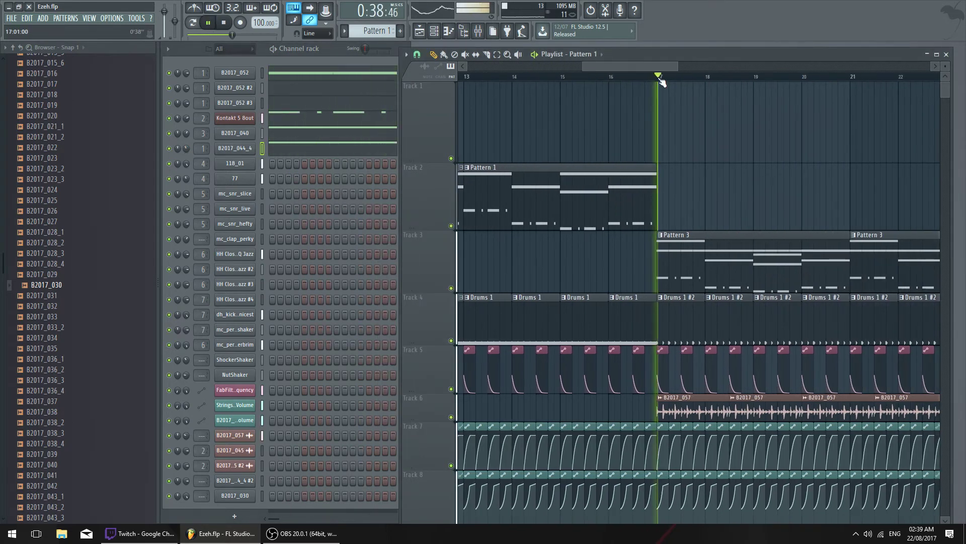
pyautogui.moveTo(810, 203); pyautogui.dragTo(601, 138)
pyautogui.moveTo(751, 146); pyautogui.dragTo(545, 162)
pyautogui.press('space')
pyautogui.moveTo(712, 163); pyautogui.dragTo(617, 134)
pyautogui.scroll(3, 580, 280)
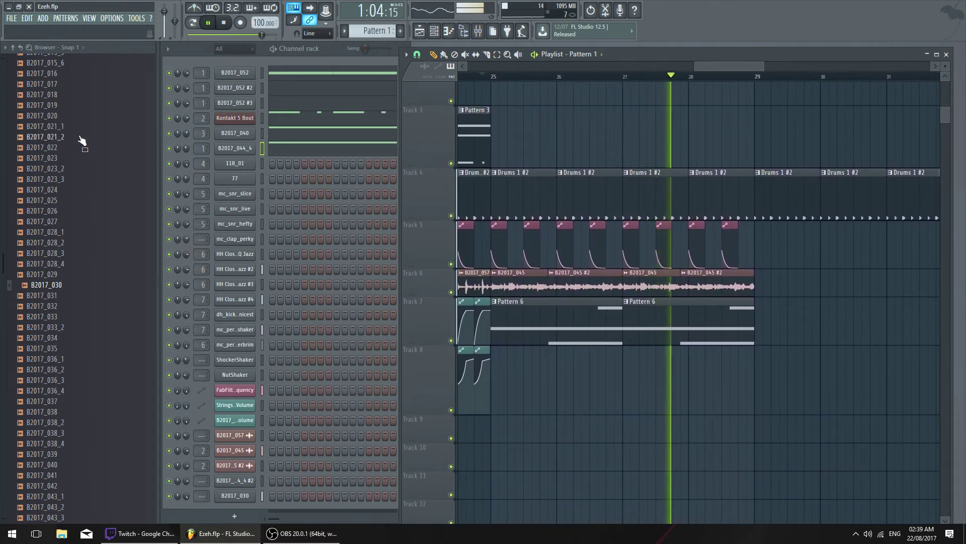
# Stop playback and audition the browser samples from B2017_030 down to B2017_050_2
pyautogui.press('space')
pyautogui.click(87, 297)
pyautogui.click(96, 285)
pyautogui.scroll(-3, 81, 251)
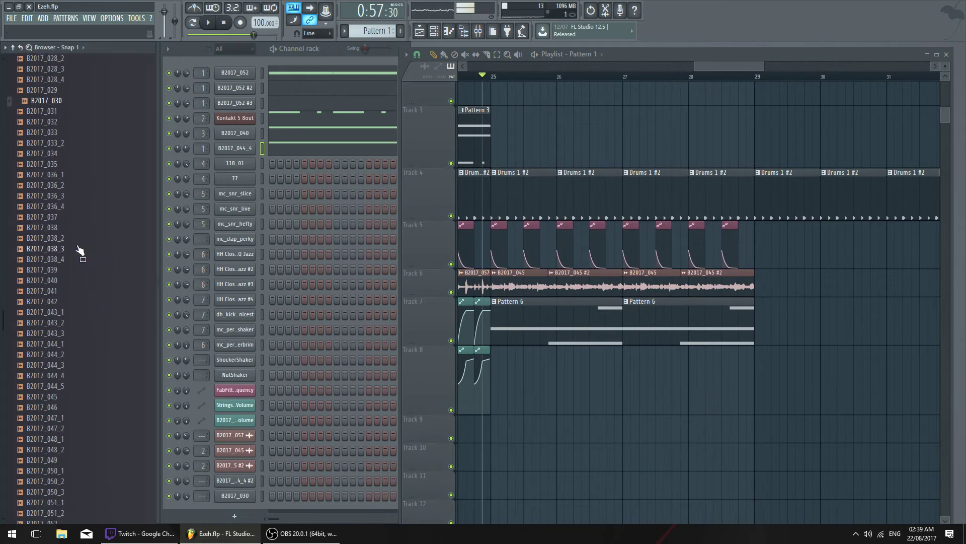
pyautogui.click(80, 116)
pyautogui.click(82, 137)
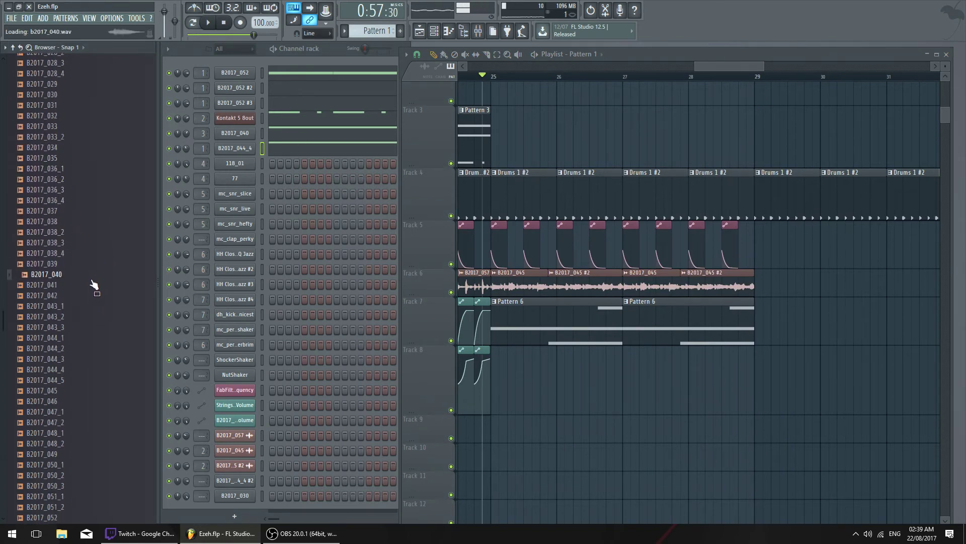
pyautogui.press('Down')
pyautogui.scroll(-6, 91, 274)
pyautogui.press('Down')
pyautogui.press('Down')
pyautogui.press('Down')
pyautogui.press('Down')
pyautogui.press('Down')
pyautogui.press('Down')
pyautogui.press('Down')
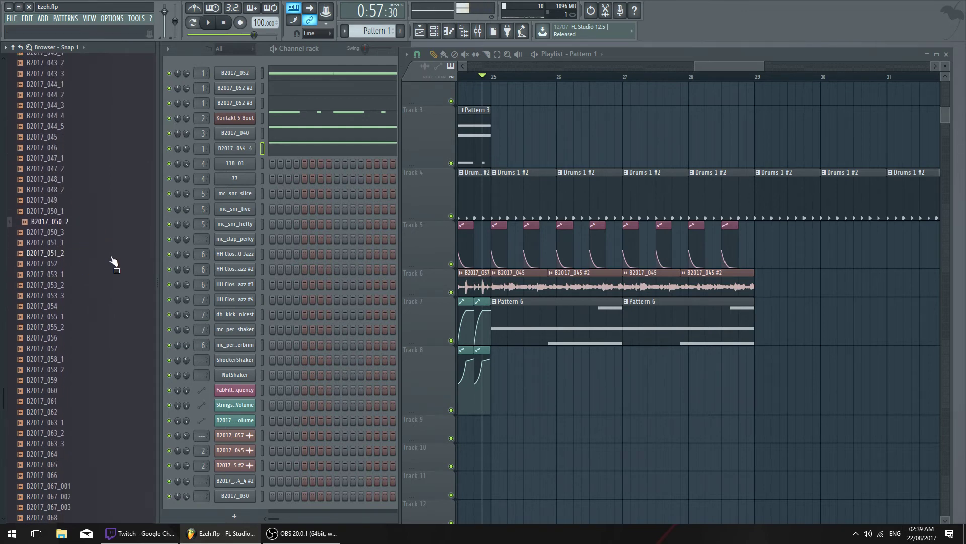
# Audition the samples from B2017_036_4 back up to B2017_029 and play the song around bar 25 for comparison
pyautogui.scroll(8, 106, 257)
pyautogui.click(106, 200)
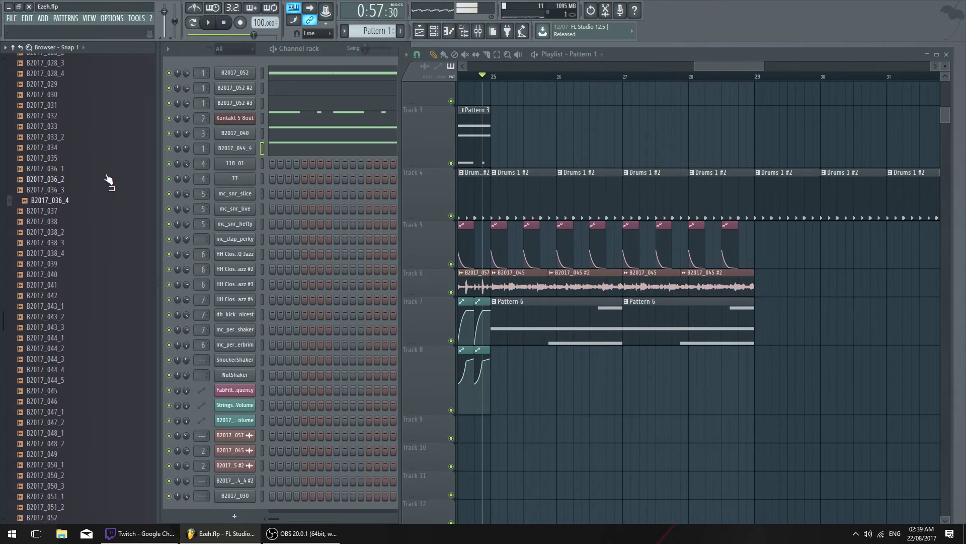
pyautogui.press('Up')
pyautogui.press('Up')
pyautogui.press('Up')
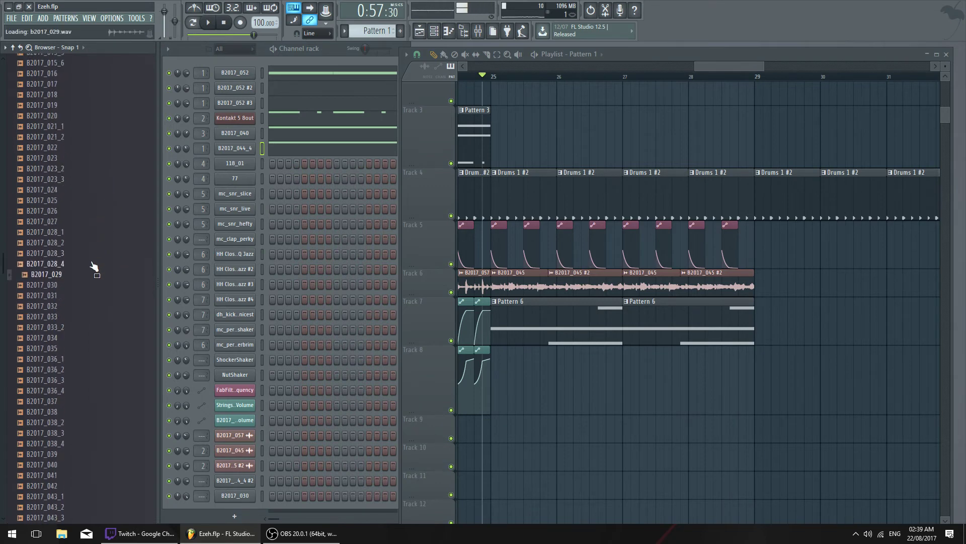
pyautogui.press('space')
pyautogui.scroll(2, 501, 75)
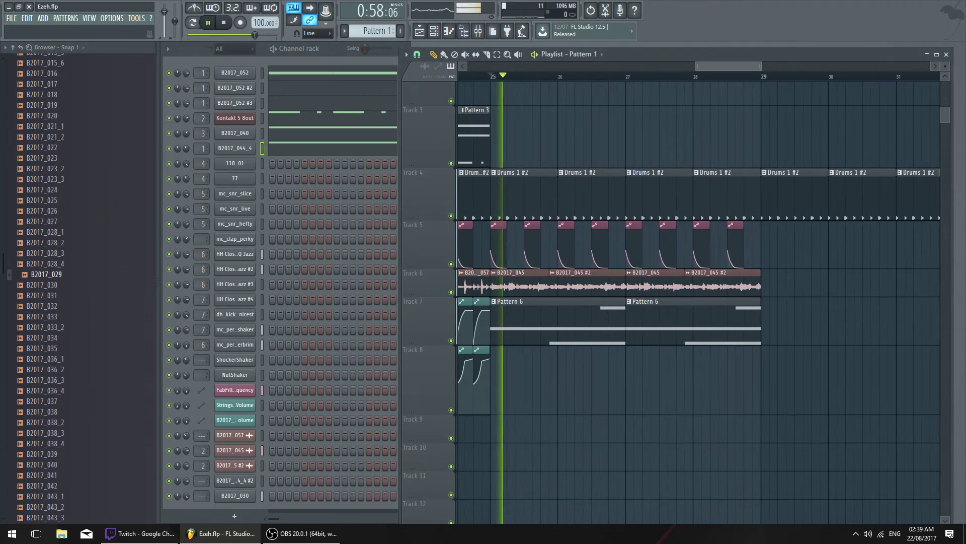
# Place sample B2017_029 on Track 9 at bar 25, enlarge the track and nudge the clip slightly earlier so its first hit meets the bar line
pyautogui.press('space')
pyautogui.moveTo(54, 276); pyautogui.dragTo(515, 425)
pyautogui.scroll(3, 527, 252)
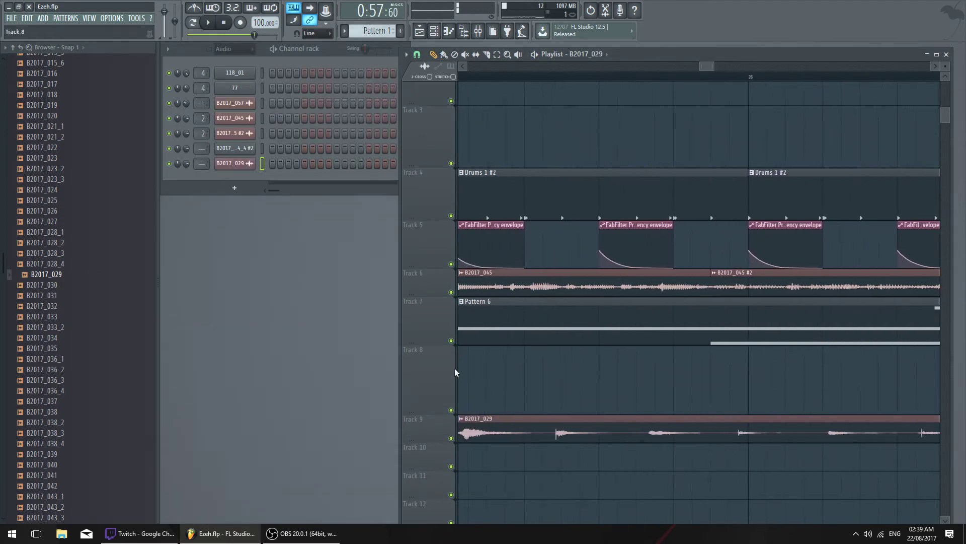
pyautogui.moveTo(587, 277); pyautogui.dragTo(707, 216)
pyautogui.moveTo(431, 383); pyautogui.dragTo(432, 481)
pyautogui.press('space')
pyautogui.moveTo(598, 384); pyautogui.dragTo(592, 384)
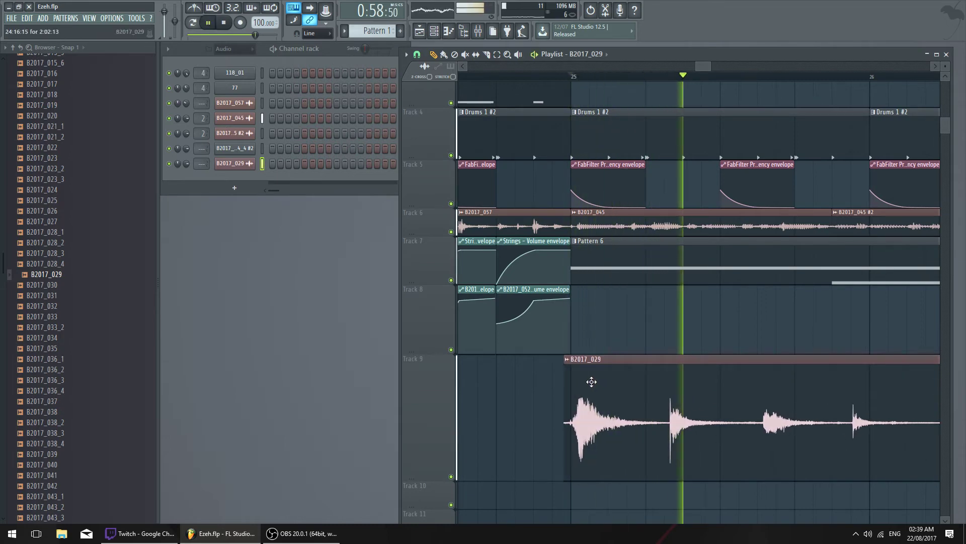
# Slice the B2017_029 clip at its second and third hits and align them with beats 2 and 3 of bar 25
pyautogui.press('space')
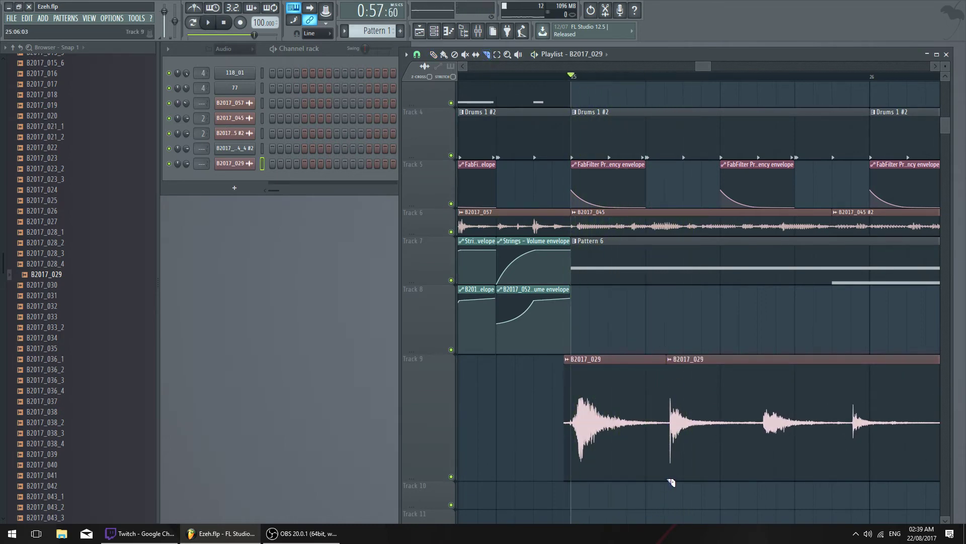
pyautogui.scroll(-1, 671, 482)
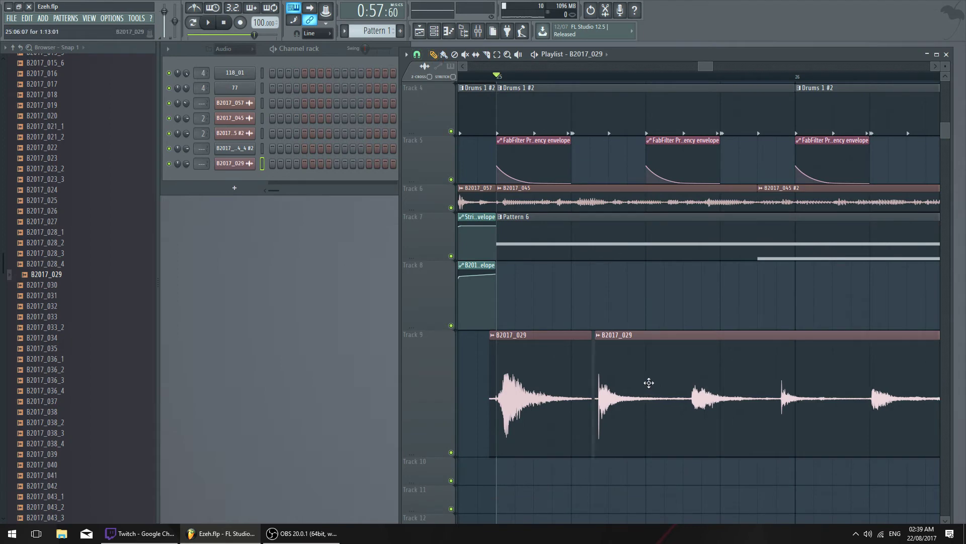
pyautogui.moveTo(647, 382); pyautogui.dragTo(621, 358)
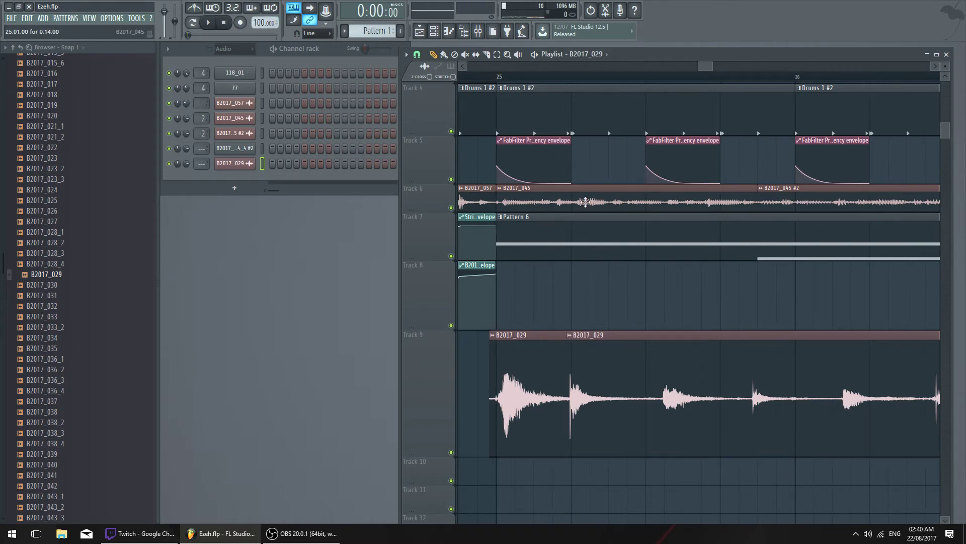
pyautogui.hotkey('ctrl', 't')
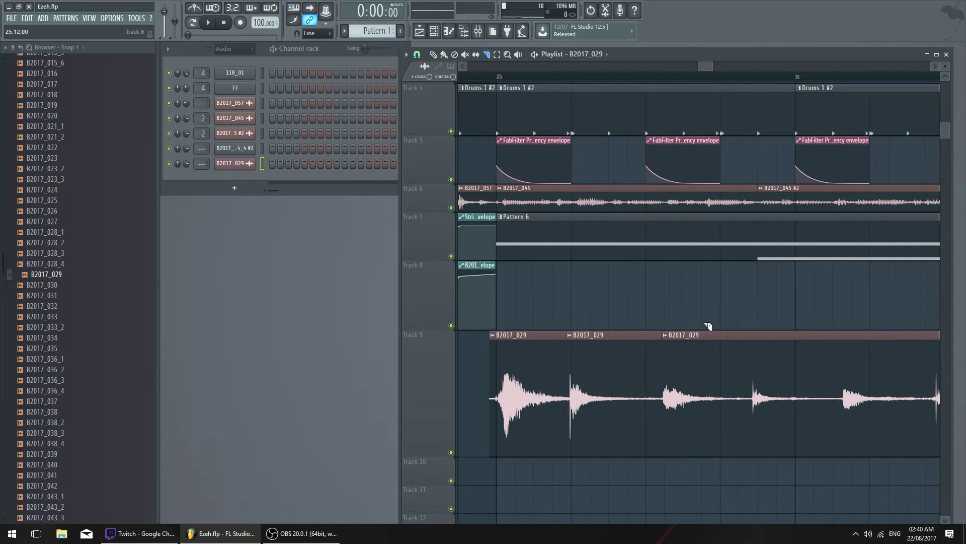
pyautogui.moveTo(708, 326); pyautogui.dragTo(622, 275)
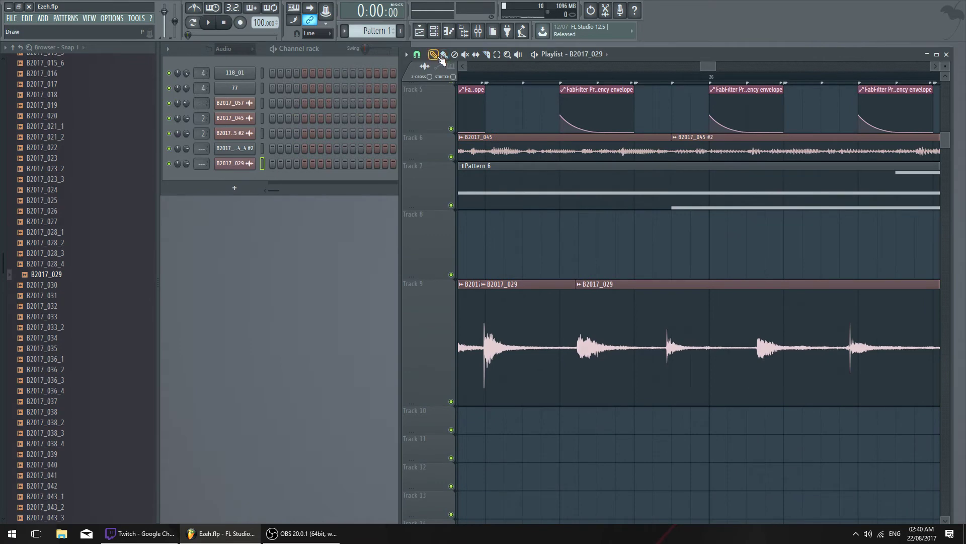
pyautogui.moveTo(657, 358); pyautogui.dragTo(629, 350)
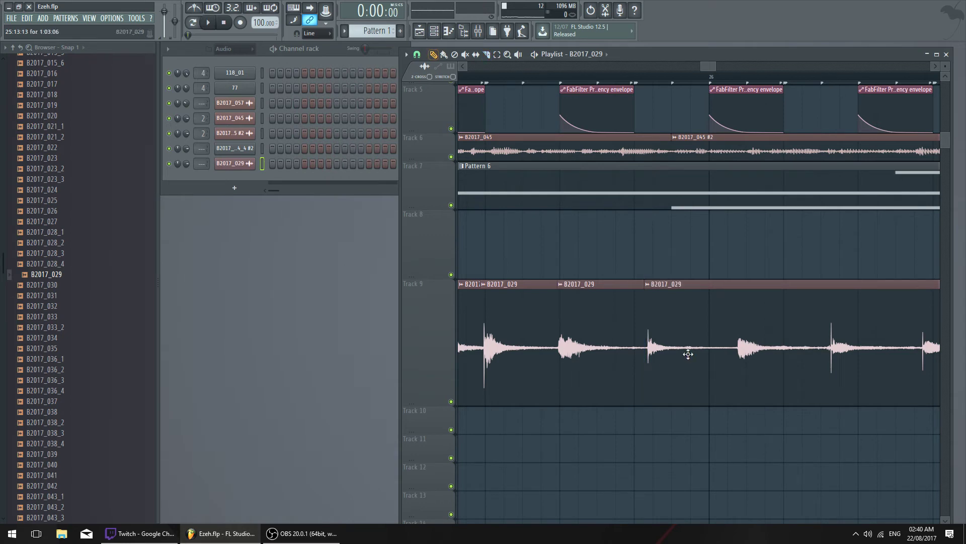
# Slice the rest of B2017_029 at each hit and align the pieces from beat 4 of bar 25 to beat 3 of bar 26
pyautogui.moveTo(672, 323); pyautogui.dragTo(688, 298)
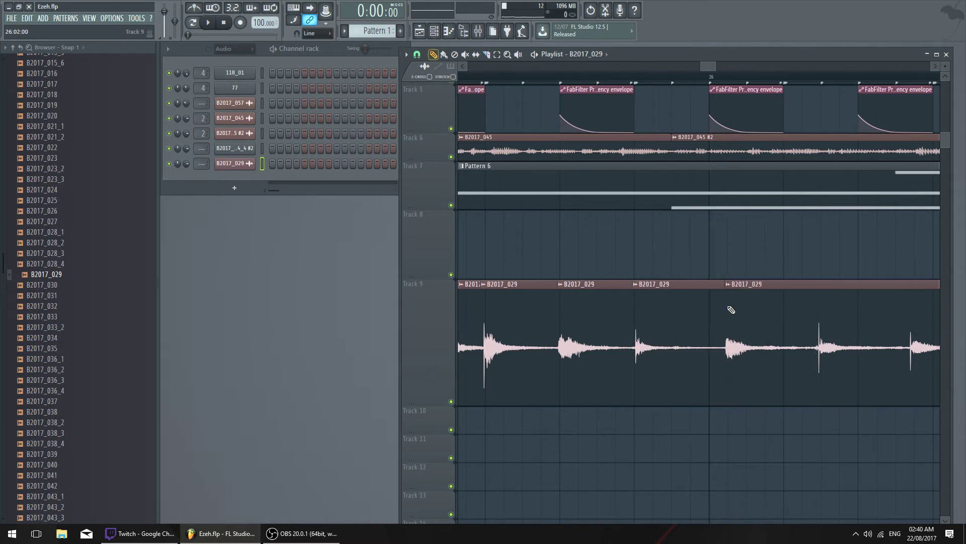
pyautogui.moveTo(781, 318); pyautogui.dragTo(751, 307)
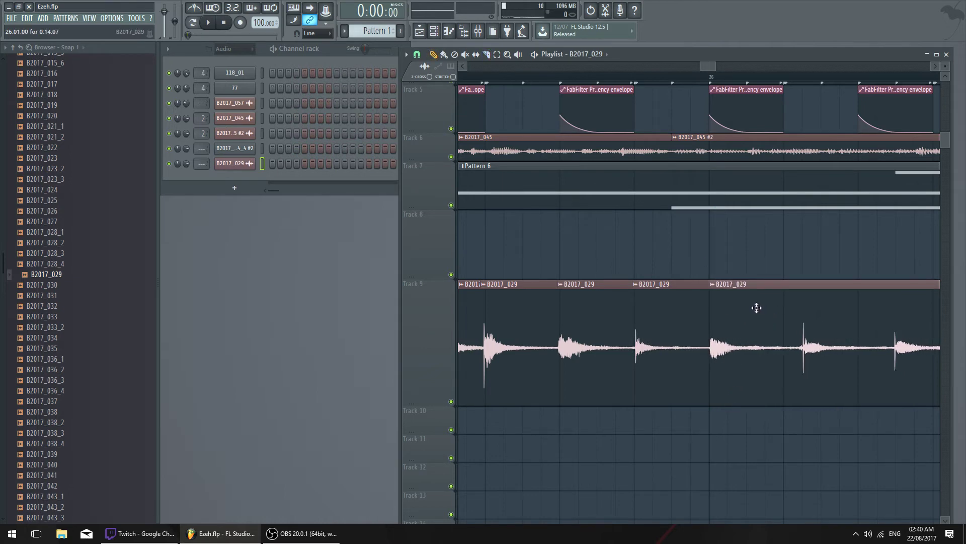
pyautogui.moveTo(816, 200); pyautogui.dragTo(701, 190)
pyautogui.press('c')
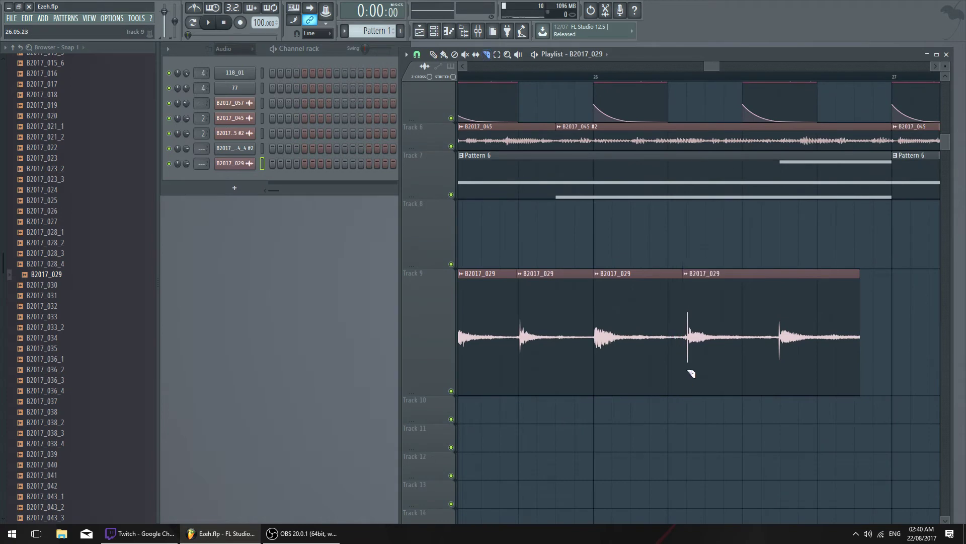
pyautogui.moveTo(751, 320); pyautogui.dragTo(723, 317)
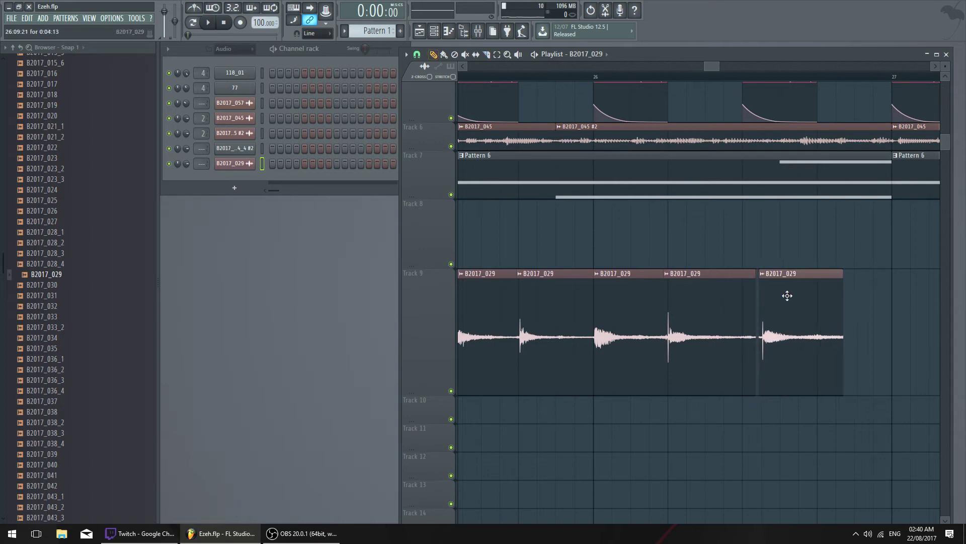
pyautogui.moveTo(787, 296); pyautogui.dragTo(768, 291)
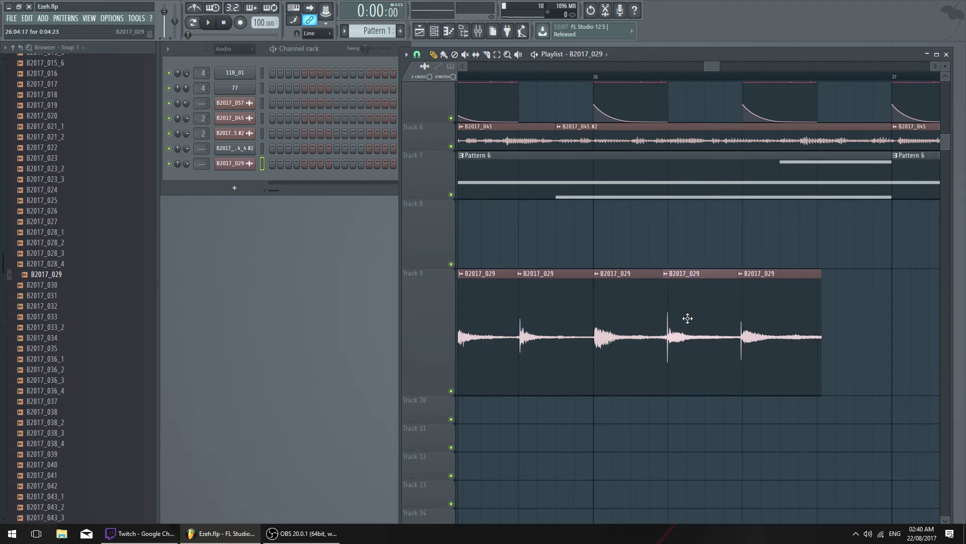
# Play the sliced section from bar 25 and adjust the B2017_029 channel volume
pyautogui.hscroll(-2, 687, 316)
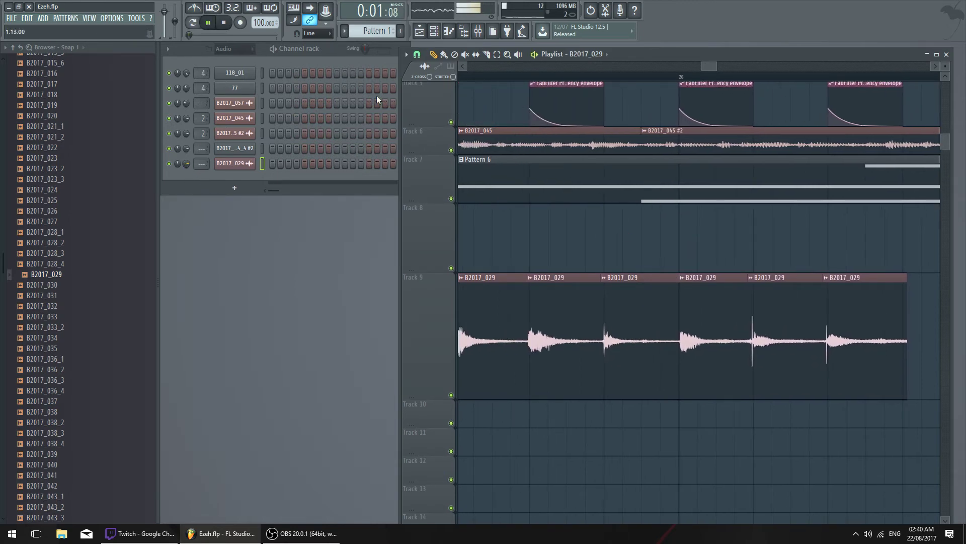
pyautogui.scroll(-3, 597, 78)
pyautogui.press('space')
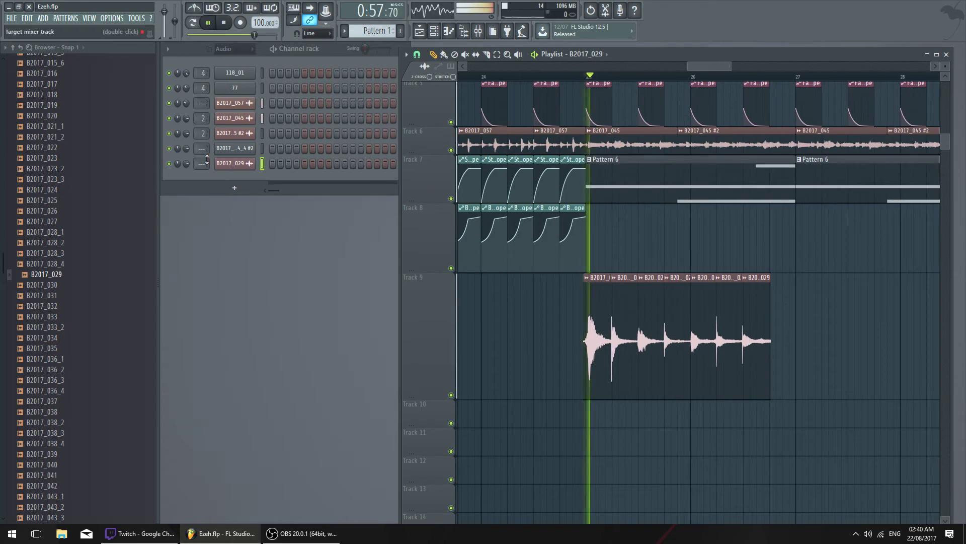
pyautogui.click(186, 162)
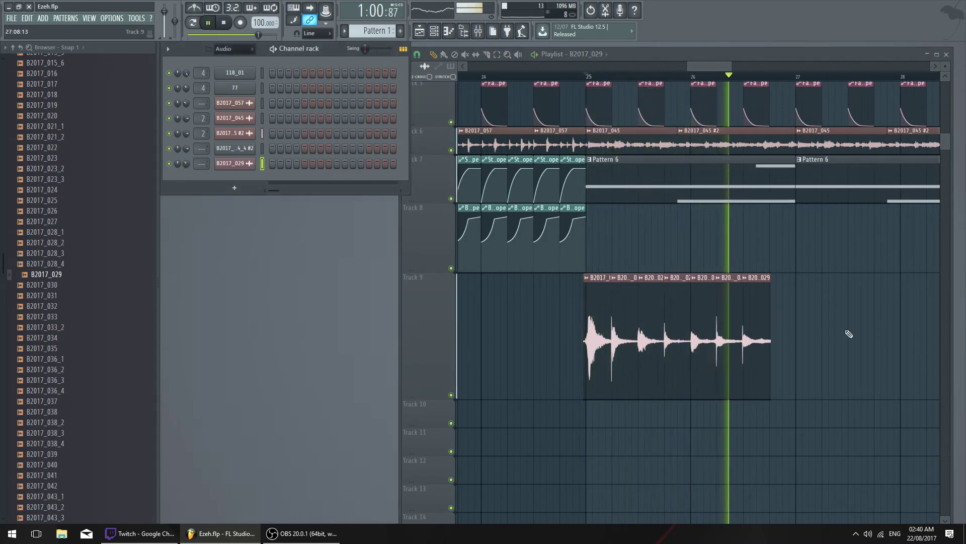
# Duplicate the group of B2017_029 slices on Track 9 to bar 27
pyautogui.moveTo(844, 336); pyautogui.dragTo(589, 316)
pyautogui.moveTo(593, 313); pyautogui.dragTo(803, 311)
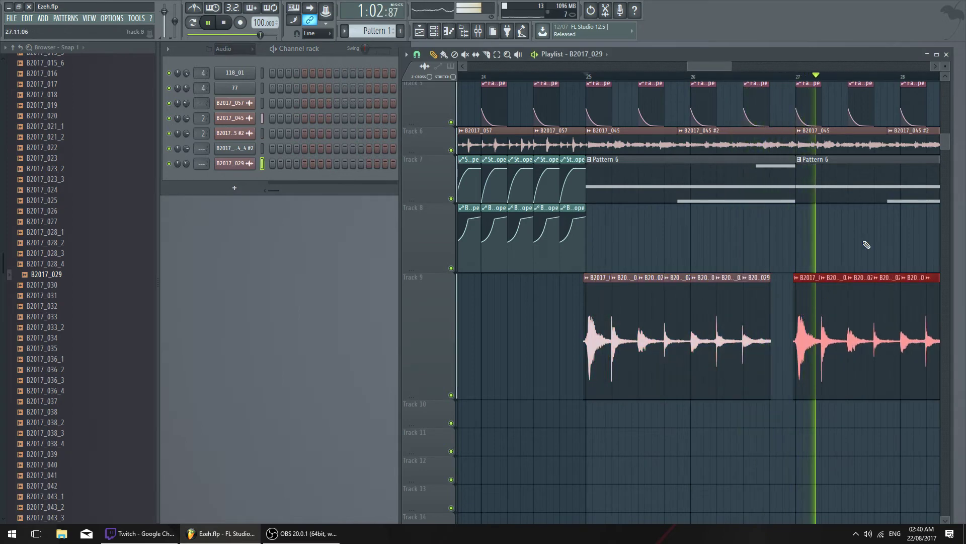
pyautogui.moveTo(866, 244); pyautogui.dragTo(554, 313)
pyautogui.scroll(-2, 654, 64)
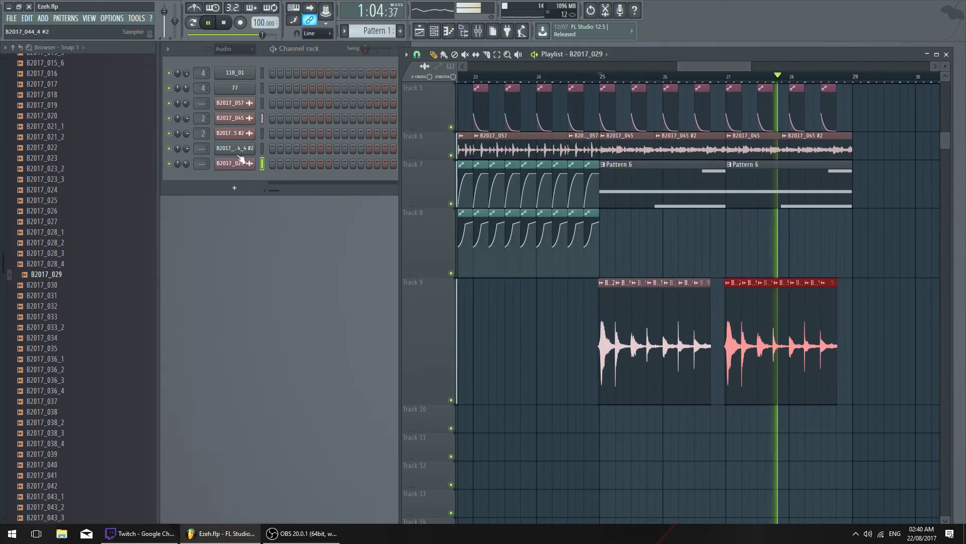
# Readjust the B2017_029 channel volume during playback, replay the section from bar 25 and stop
pyautogui.click(186, 164)
pyautogui.scroll(-1, 556, 64)
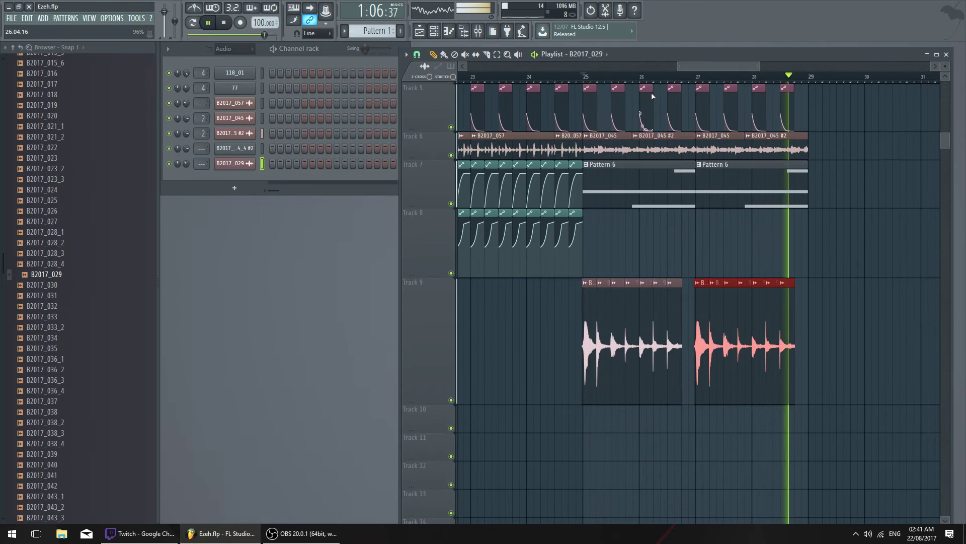
pyautogui.click(587, 77)
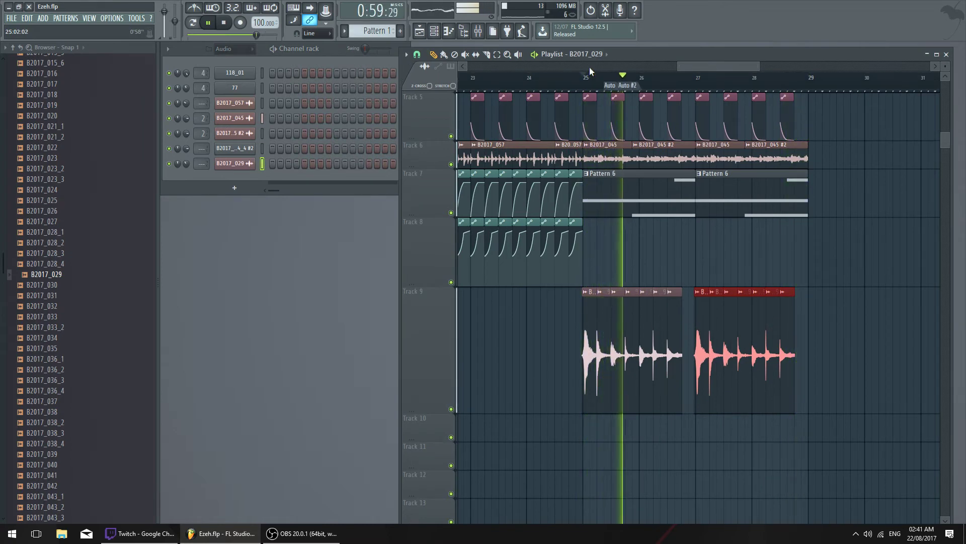
pyautogui.press('space')
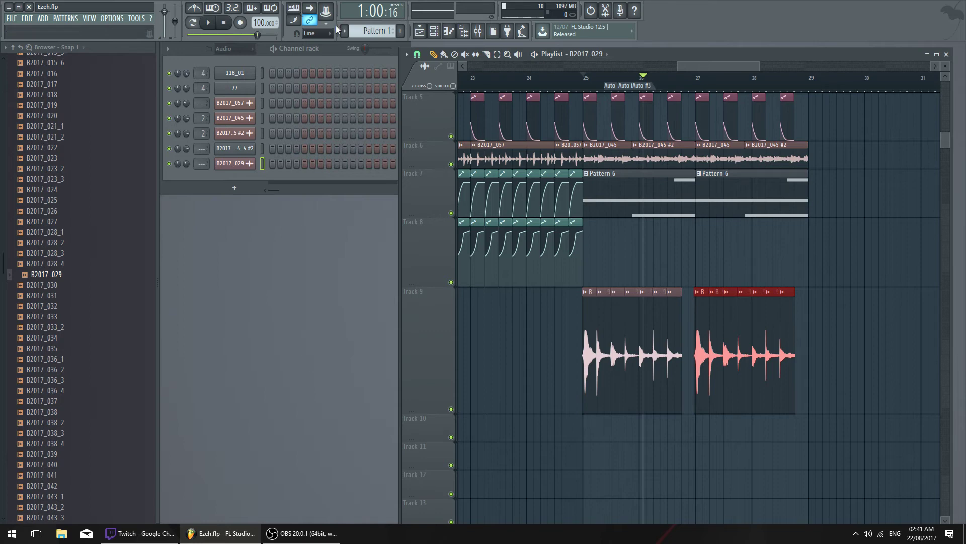
# Delete the Auto #2, Auto #3 and Auto #4 time markers from the playlist timeline
pyautogui.moveTo(646, 86); pyautogui.dragTo(657, 86)
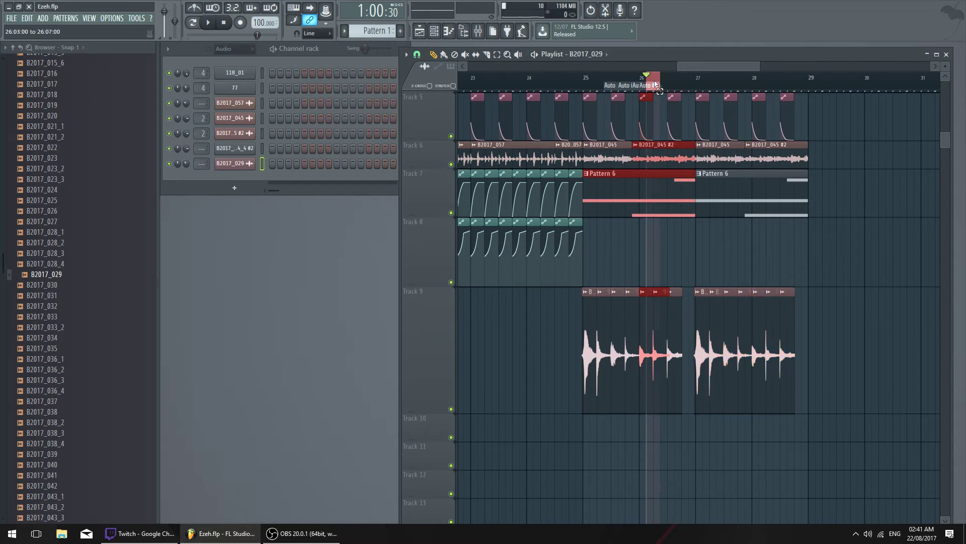
pyautogui.scroll(4, 685, 68)
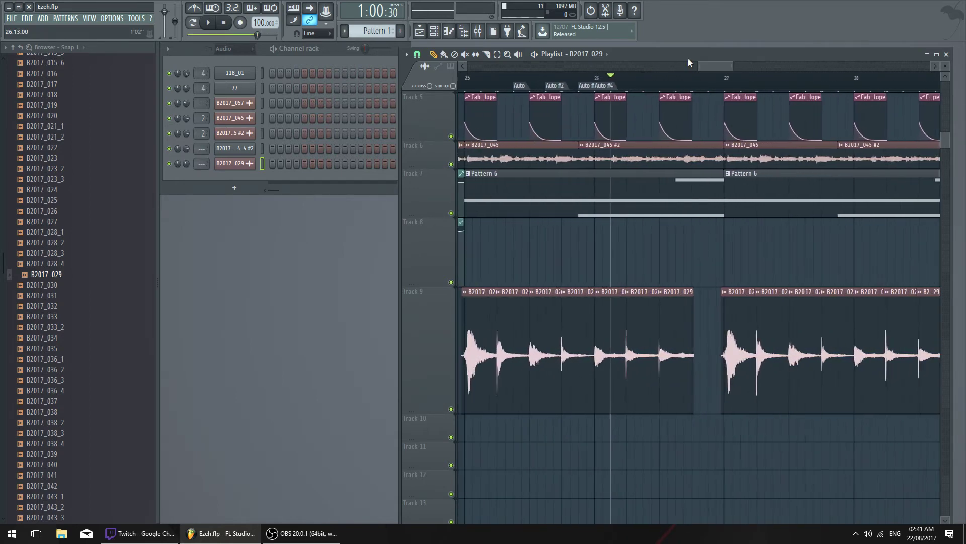
pyautogui.rightClick(599, 86)
pyautogui.click(635, 120)
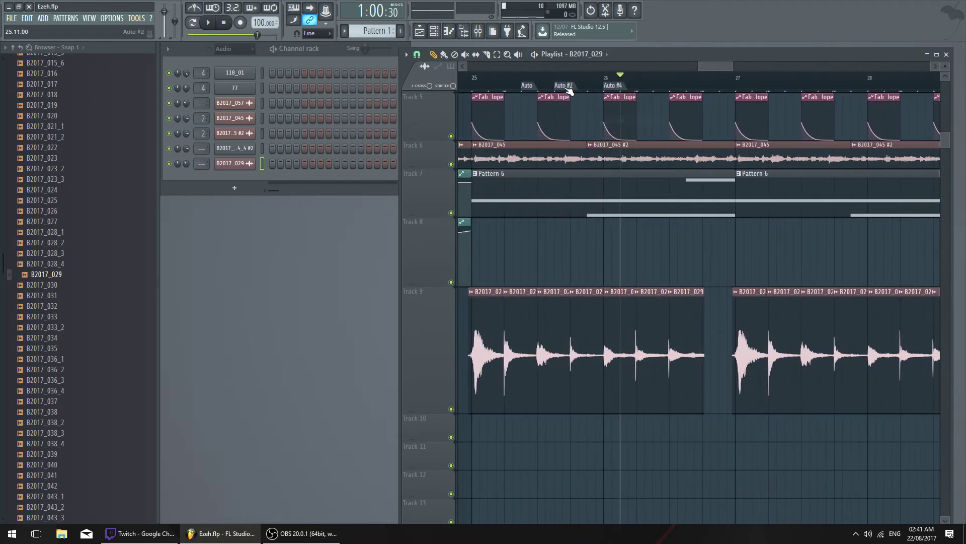
pyautogui.rightClick(566, 86)
pyautogui.click(584, 121)
pyautogui.rightClick(621, 85)
pyautogui.click(638, 121)
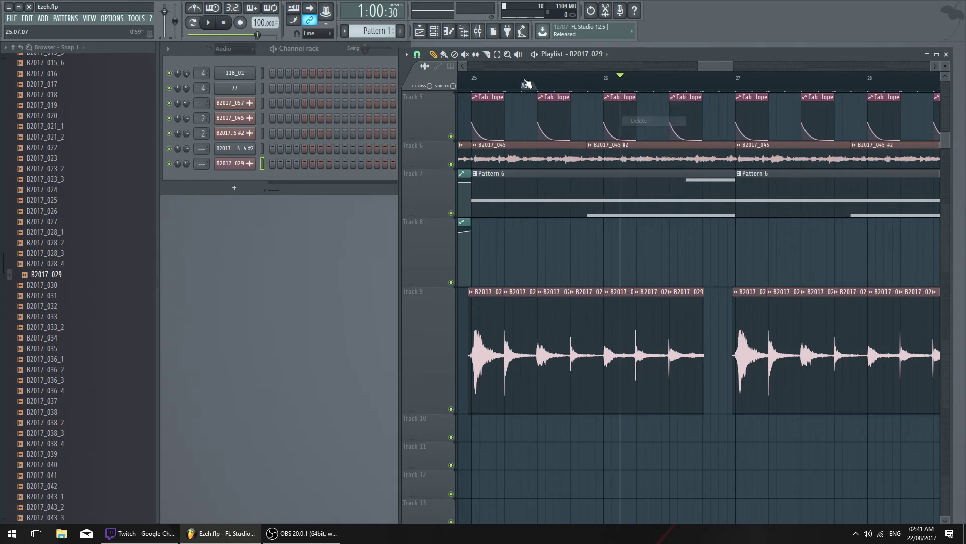
# Return the playback position to bar 25 and delete the remaining Auto marker at 25:07:00
pyautogui.click(522, 77)
pyautogui.click(530, 85)
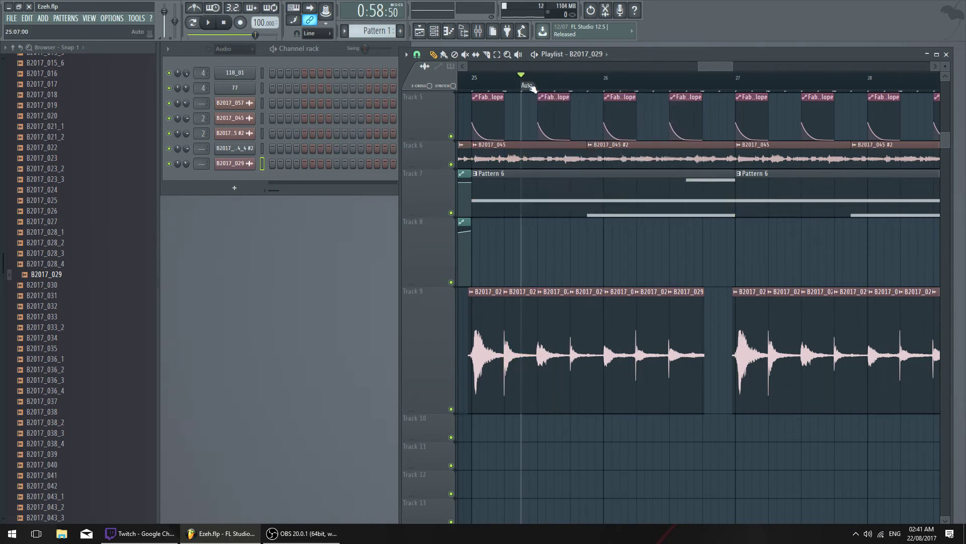
pyautogui.click(491, 84)
pyautogui.rightClick(526, 85)
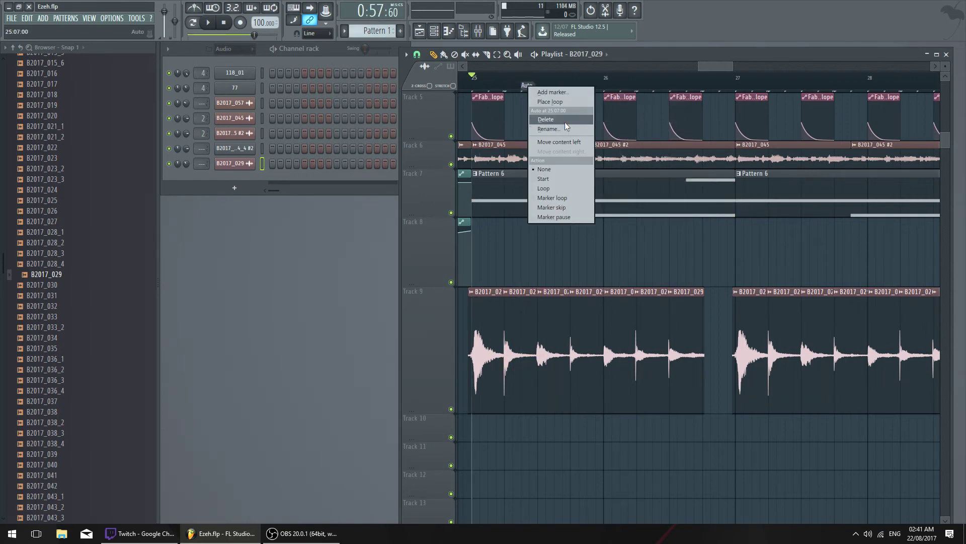
pyautogui.click(564, 123)
pyautogui.scroll(-4, 638, 69)
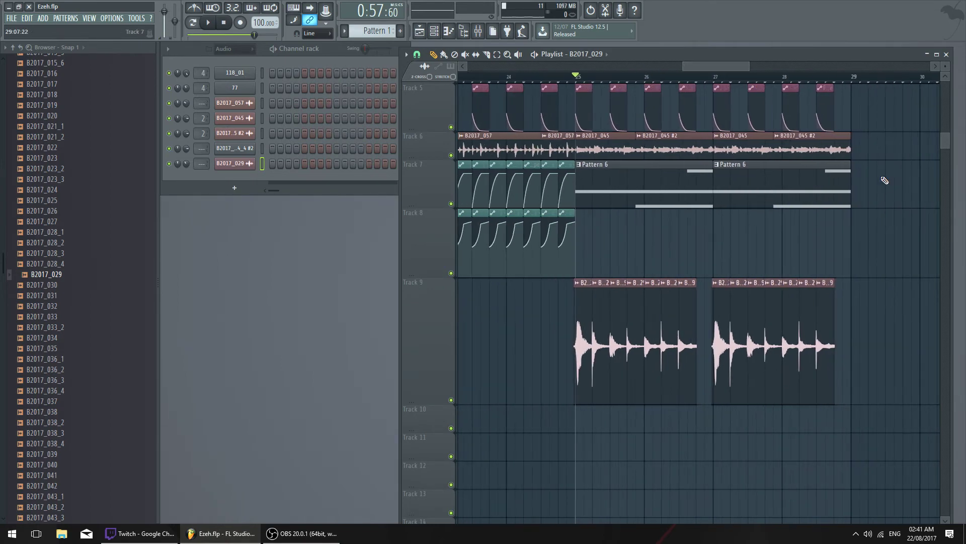
pyautogui.scroll(-4, 780, 69)
pyautogui.scroll(4, 769, 173)
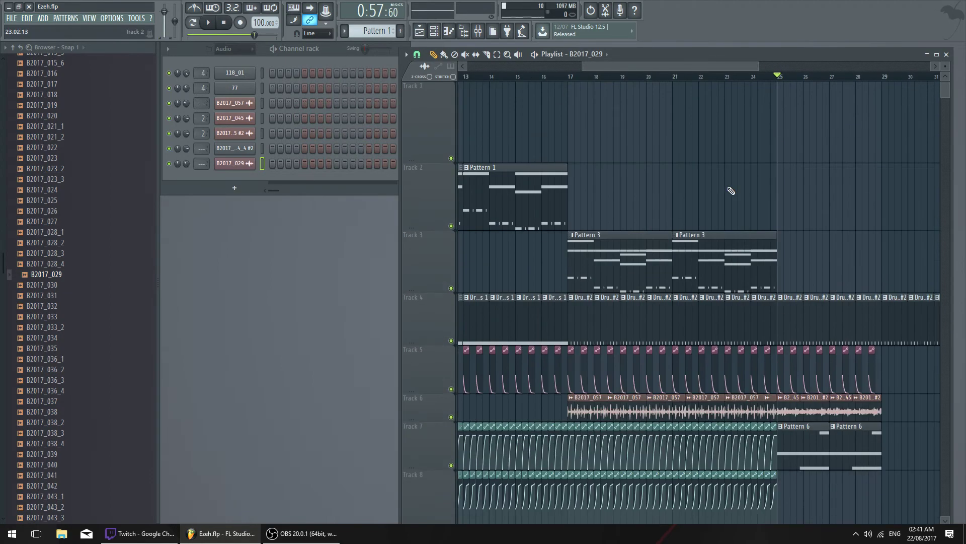
# Look over the arrangement from bar 1 and play the section from bar 25 across all tracks
pyautogui.moveTo(626, 201); pyautogui.dragTo(709, 210)
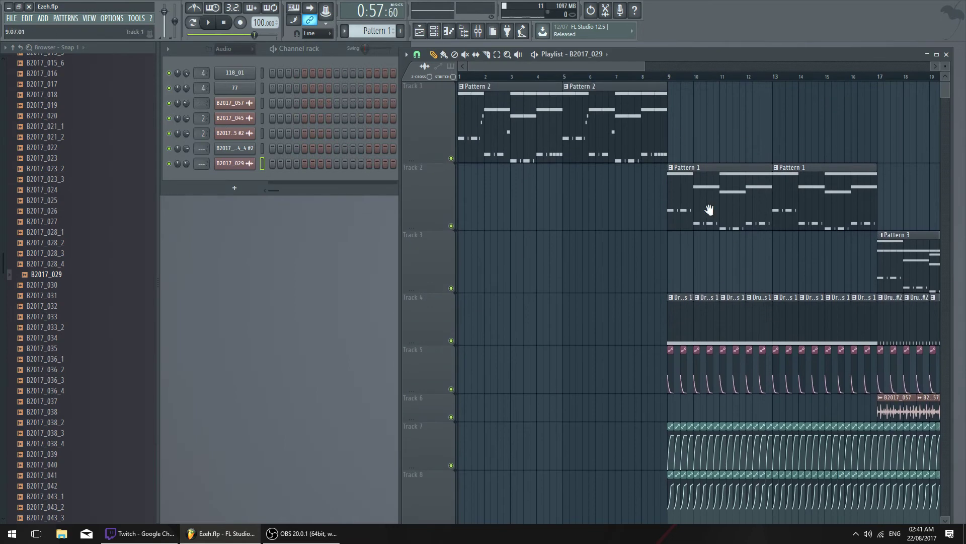
pyautogui.scroll(-3, 675, 69)
pyautogui.moveTo(671, 67); pyautogui.dragTo(680, 68)
pyautogui.scroll(5, 679, 68)
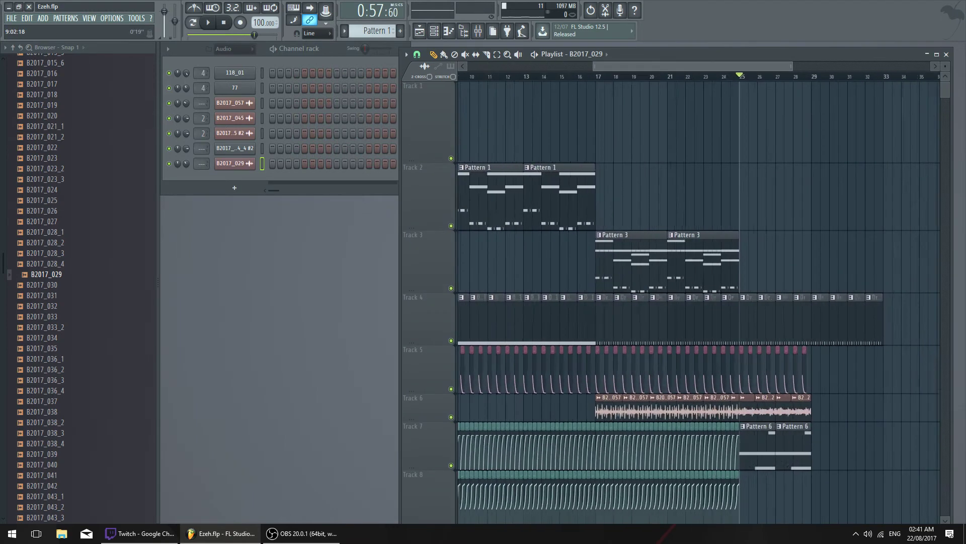
pyautogui.scroll(2, 678, 70)
pyautogui.press('space')
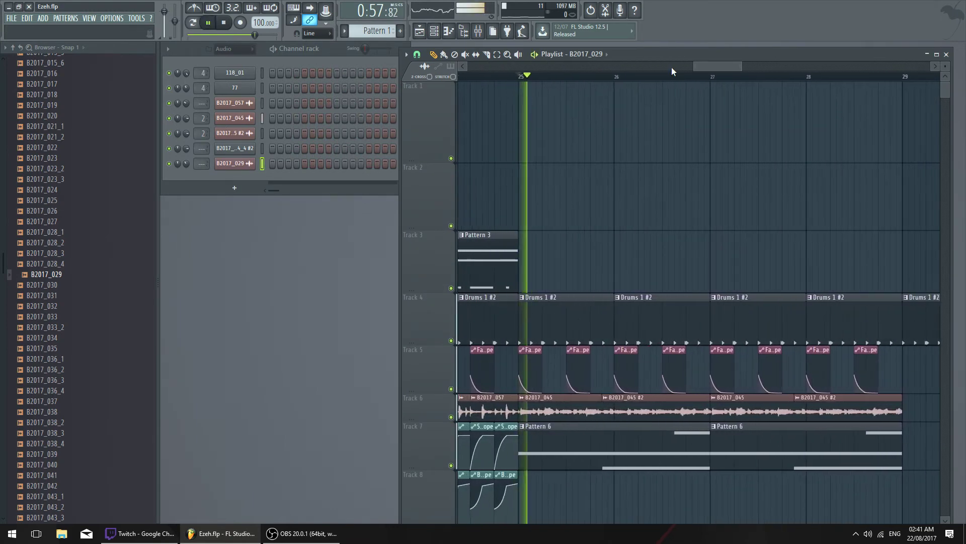
pyautogui.scroll(-2, 693, 223)
pyautogui.scroll(-2, 692, 223)
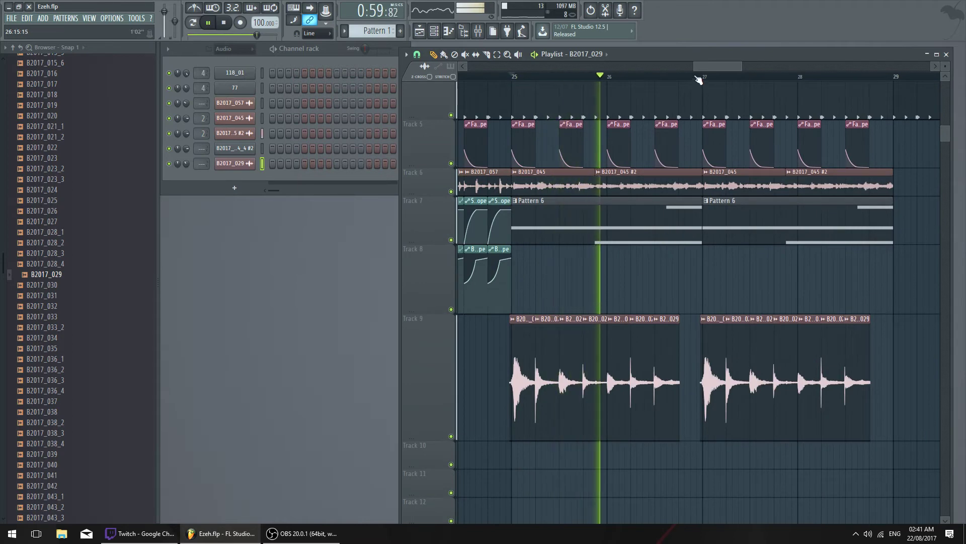
pyautogui.scroll(3, 695, 222)
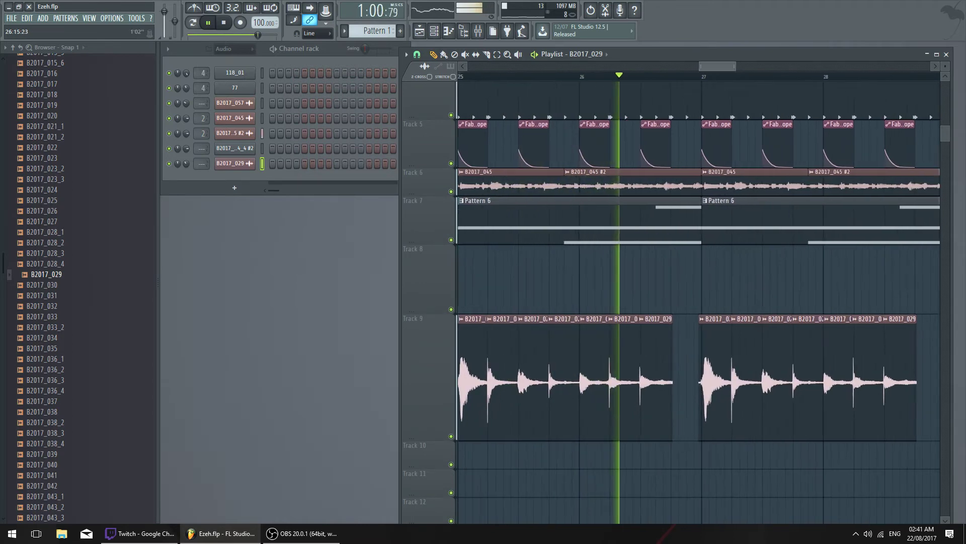
# Shorten Pattern 6's G5 note to start at 2:15:00 with a length of 0:02:00 and close the piano roll
pyautogui.doubleClick(688, 220)
pyautogui.click(385, 365)
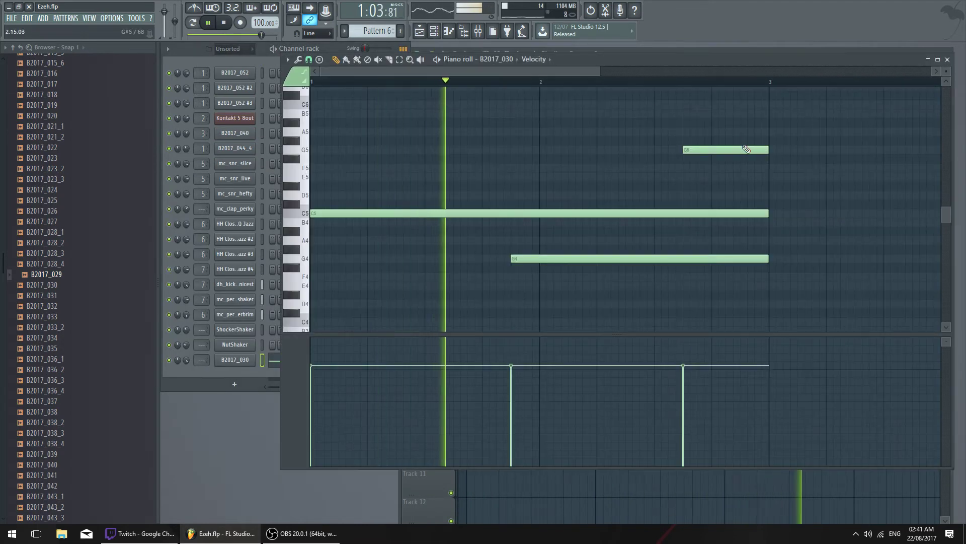
pyautogui.moveTo(737, 151); pyautogui.dragTo(770, 147)
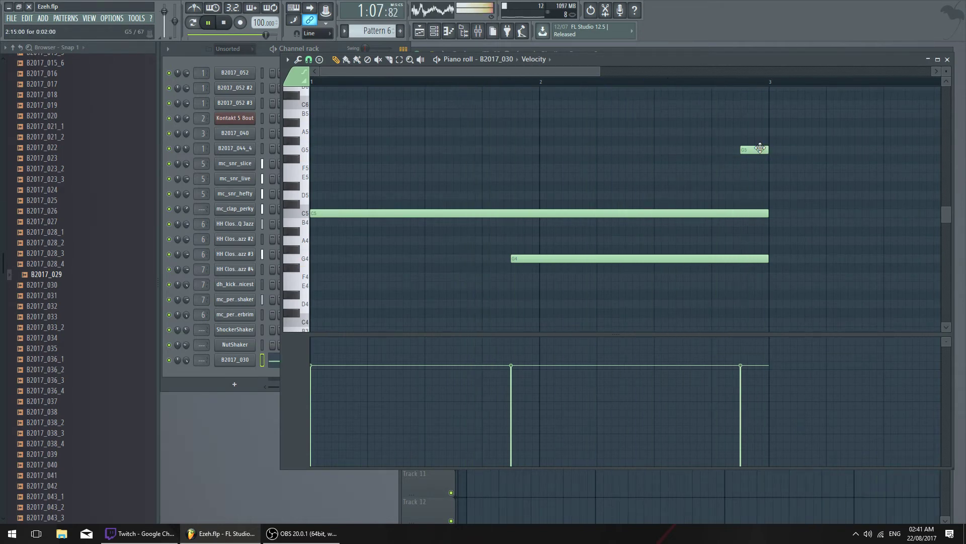
pyautogui.hotkey('alt', 'q')
pyautogui.click(536, 329)
pyautogui.press('Escape')
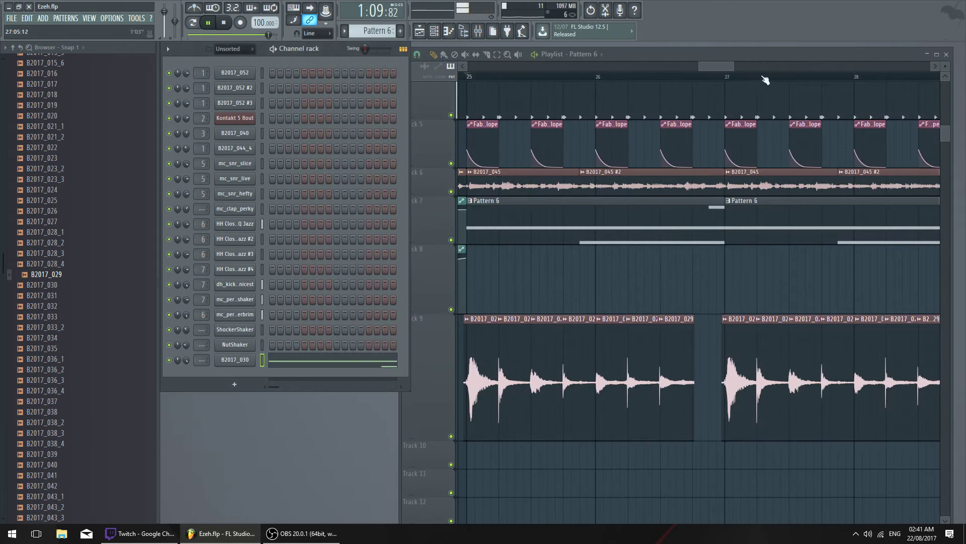
# Replay from bar 25 and delete the Drums 1 #2 clips on Track 4 after bar 29
pyautogui.scroll(-3, 766, 79)
pyautogui.press('space')
pyautogui.scroll(-2, 760, 159)
pyautogui.scroll(2, 759, 160)
pyautogui.press('space')
pyautogui.rightClick(782, 217)
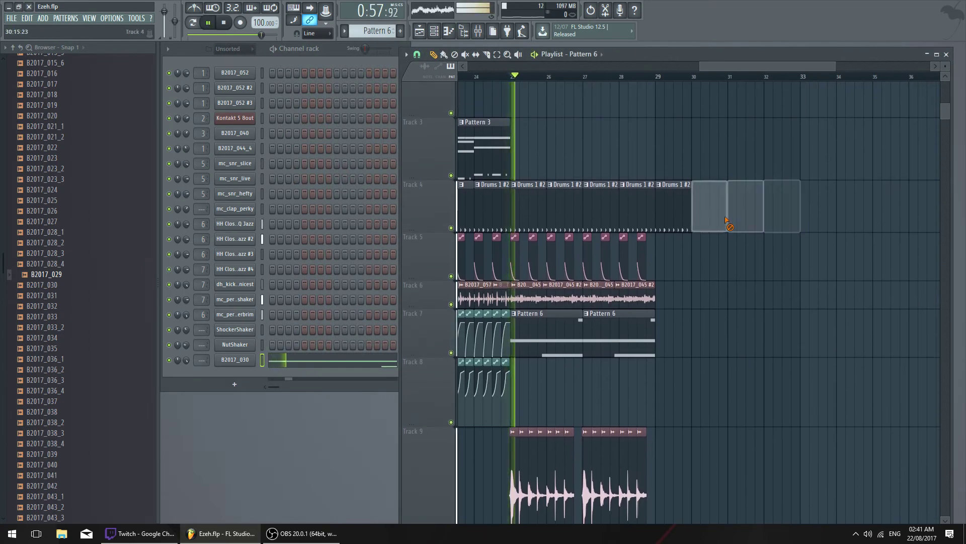
pyautogui.rightClick(674, 216)
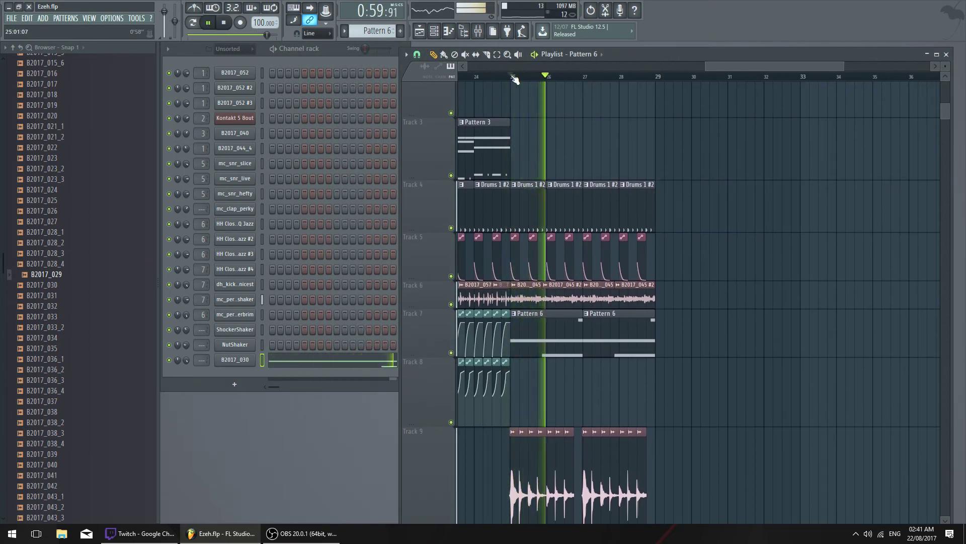
# Select the timeline range from bar 25 to bar 29, play that section and stop
pyautogui.press('space')
pyautogui.moveTo(512, 77); pyautogui.dragTo(652, 90)
pyautogui.rightClick(545, 81)
pyautogui.press('space')
pyautogui.moveTo(508, 79); pyautogui.dragTo(669, 94)
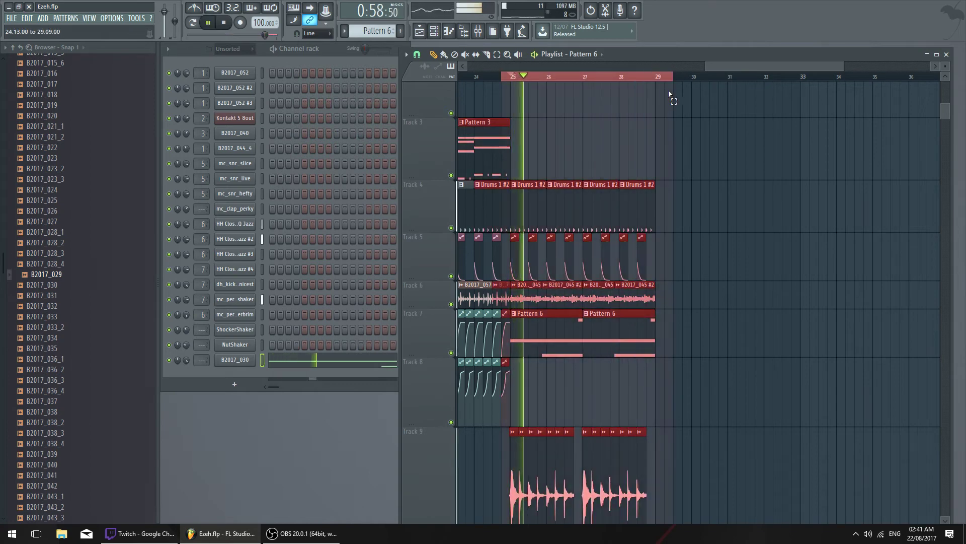
pyautogui.keyDown('ctrl'); pyautogui.click(546, 81); pyautogui.keyUp('ctrl')
pyautogui.moveTo(513, 79); pyautogui.dragTo(653, 98)
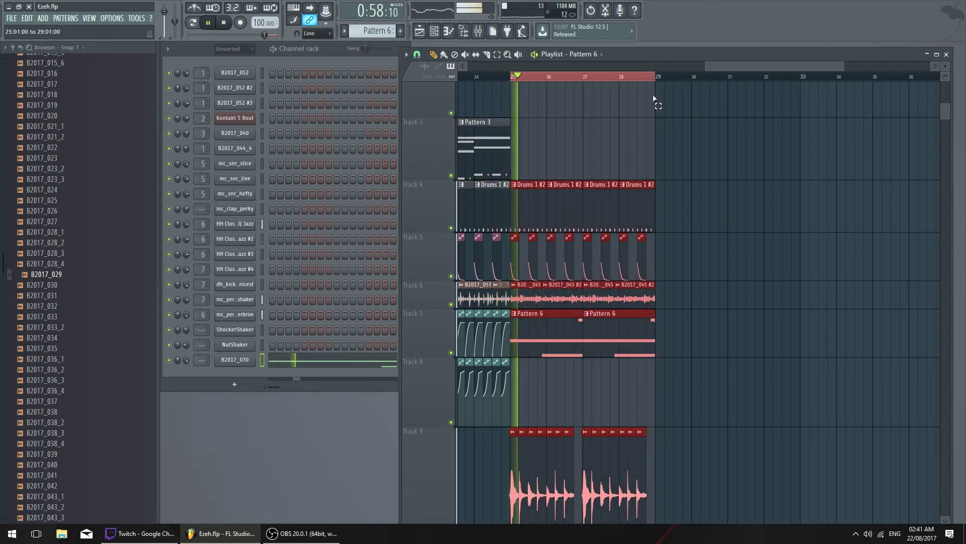
pyautogui.moveTo(842, 66); pyautogui.dragTo(782, 66)
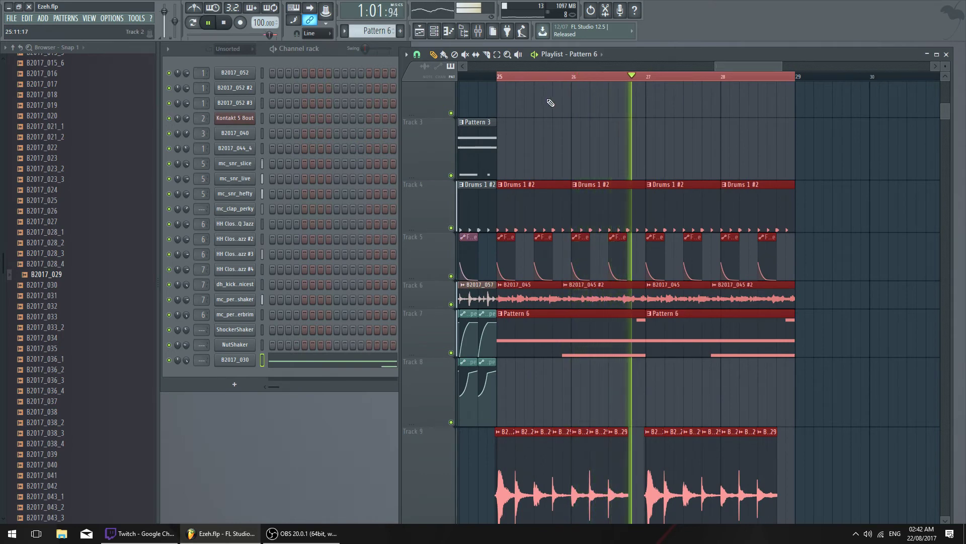
pyautogui.press('space')
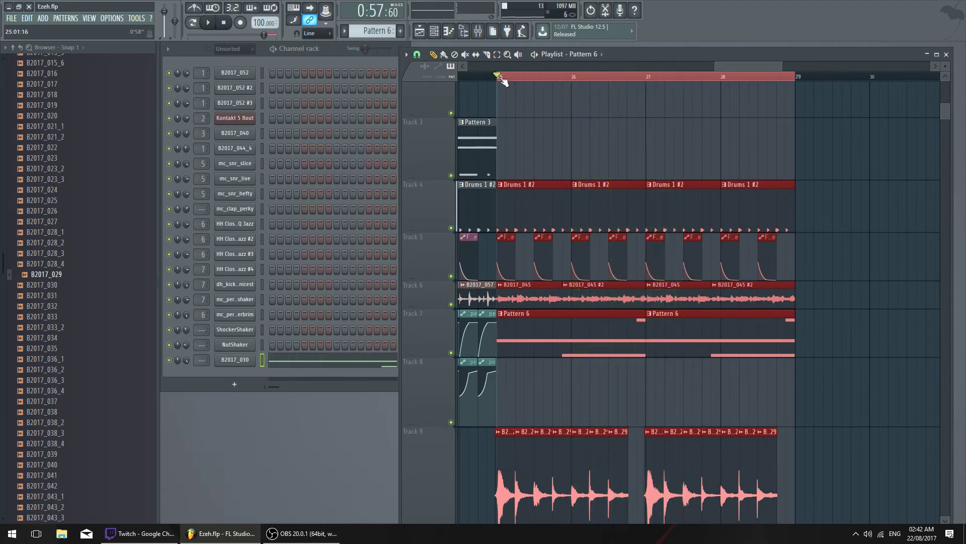
# Replay the section from bar 25, try a shorter time selection, stop playback and clear the selection
pyautogui.press('space')
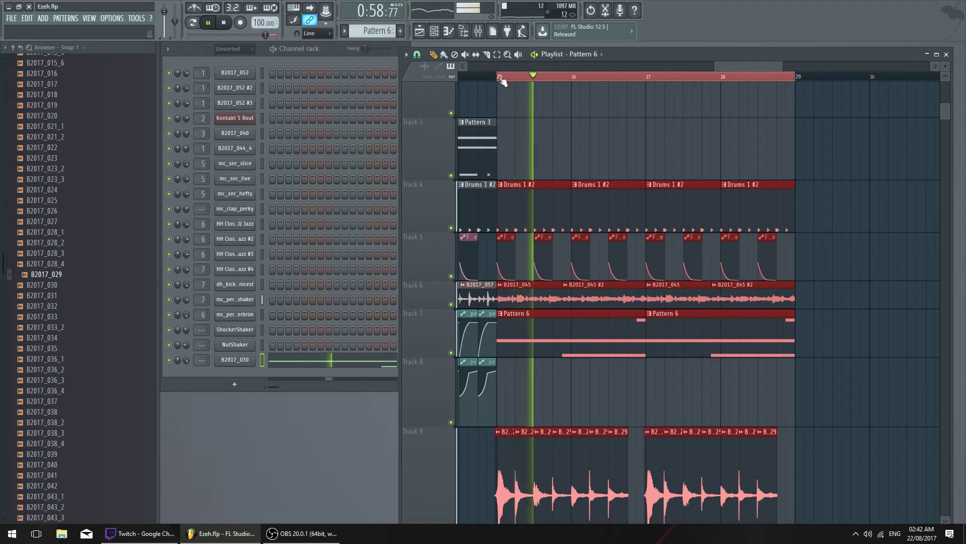
pyautogui.moveTo(500, 79); pyautogui.dragTo(767, 112)
pyautogui.press('space')
pyautogui.hotkey('ctrl', 'd')
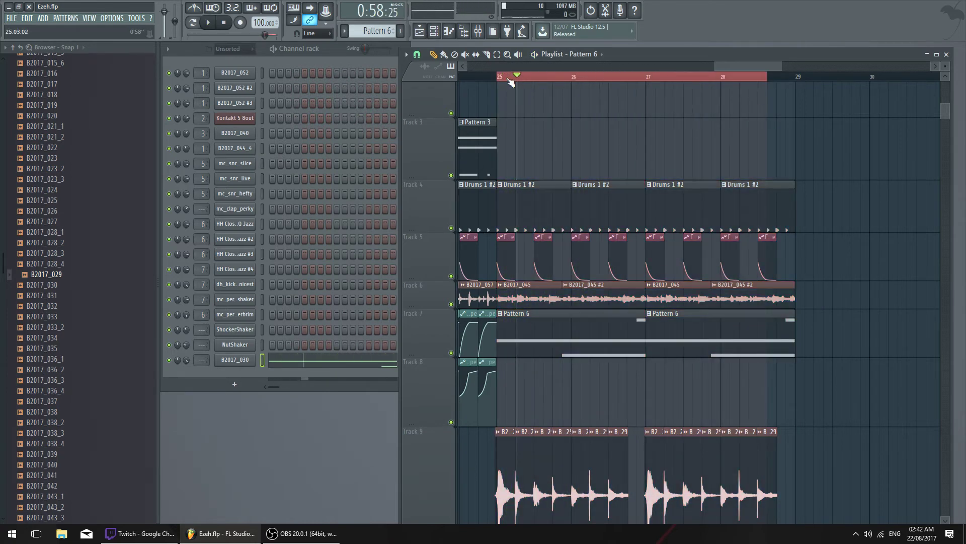
pyautogui.keyDown('ctrl'); pyautogui.click(512, 78); pyautogui.keyUp('ctrl')
pyautogui.moveTo(635, 67); pyautogui.dragTo(747, 85)
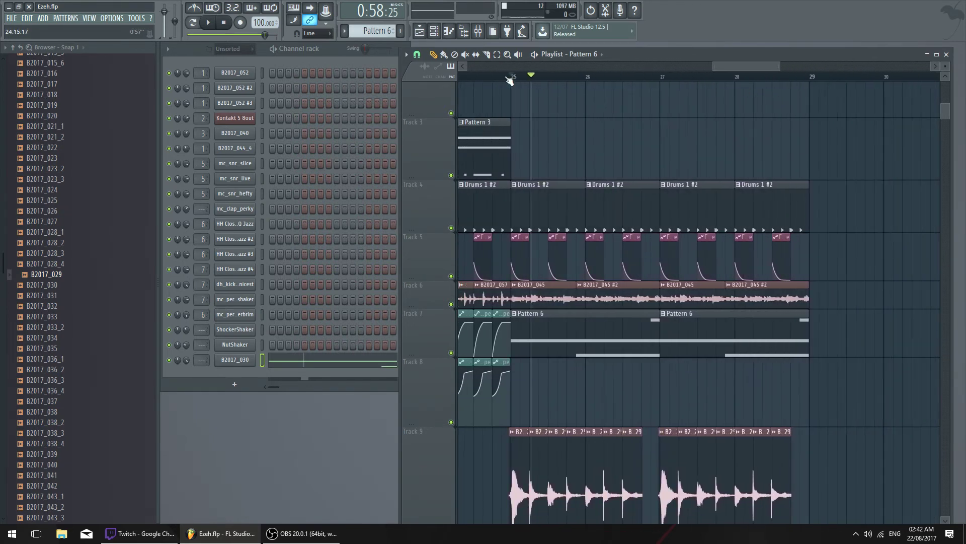
# Reselect bars 25 to 29, play the section, and after stopping review the whole arrangement on all tracks
pyautogui.moveTo(508, 78)
pyautogui.mouseDown()
pyautogui.moveTo(817, 98)
pyautogui.moveTo(809, 82)
pyautogui.moveTo(513, 80)
pyautogui.mouseUp()
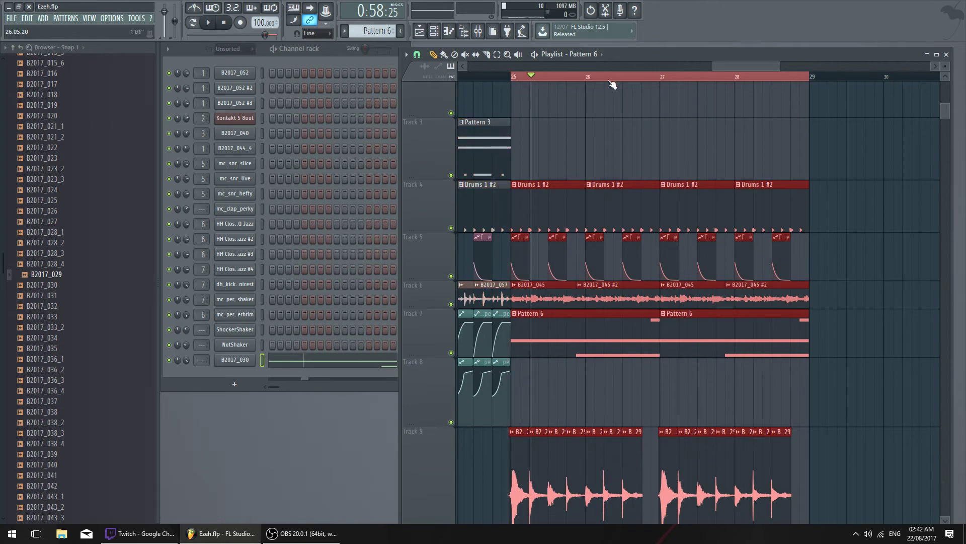
pyautogui.press('space')
pyautogui.click(519, 77)
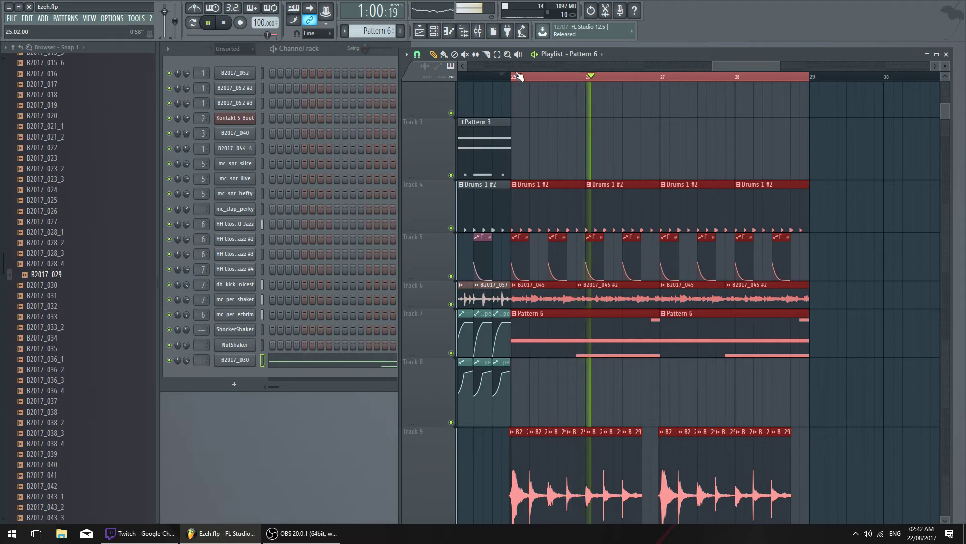
pyautogui.scroll(1, 626, 181)
pyautogui.scroll(-2, 722, 86)
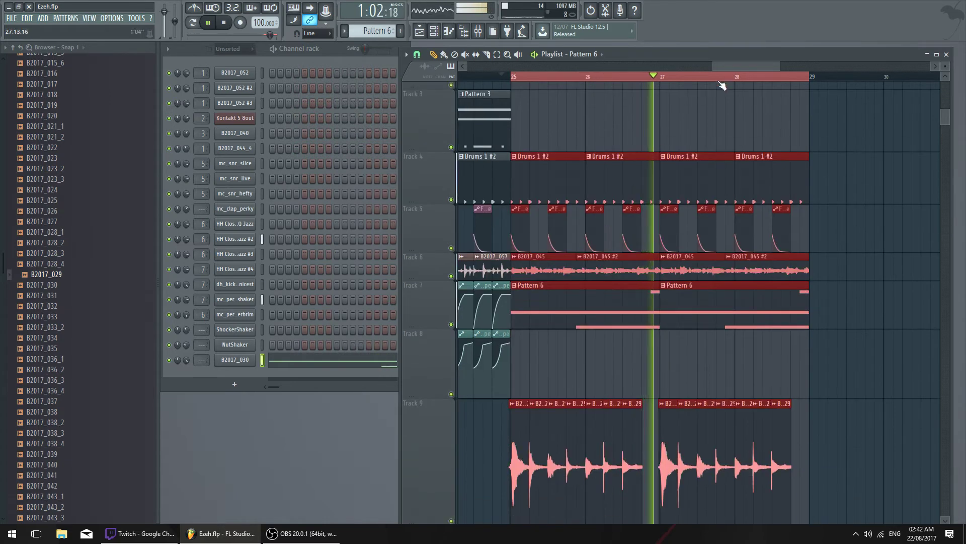
pyautogui.scroll(-2, 724, 81)
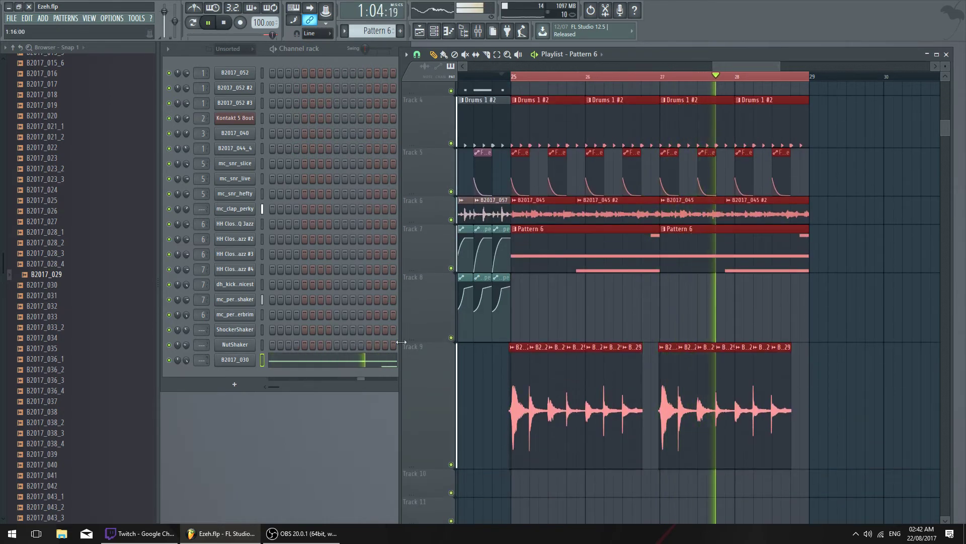
pyautogui.scroll(-5, 602, 71)
pyautogui.press('space')
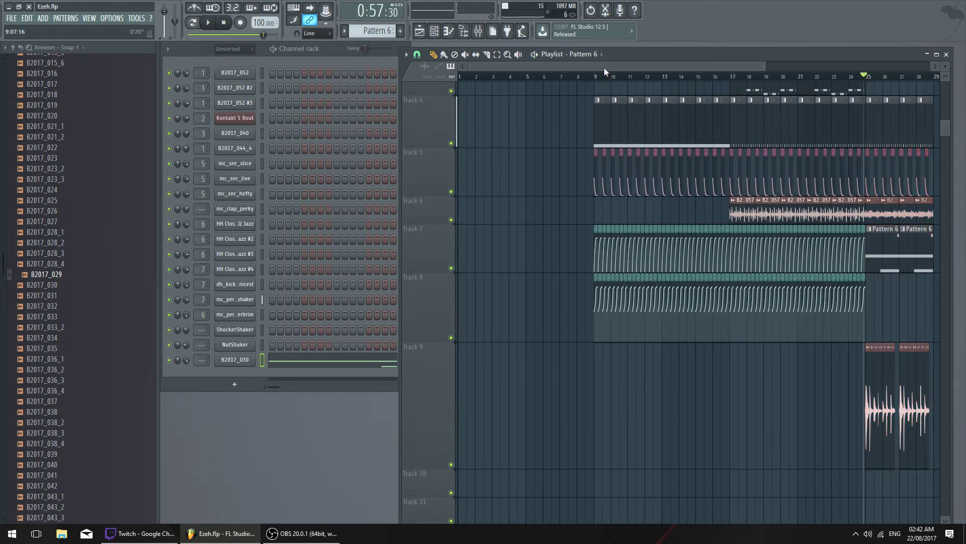
pyautogui.scroll(-3, 605, 72)
pyautogui.scroll(5, 538, 201)
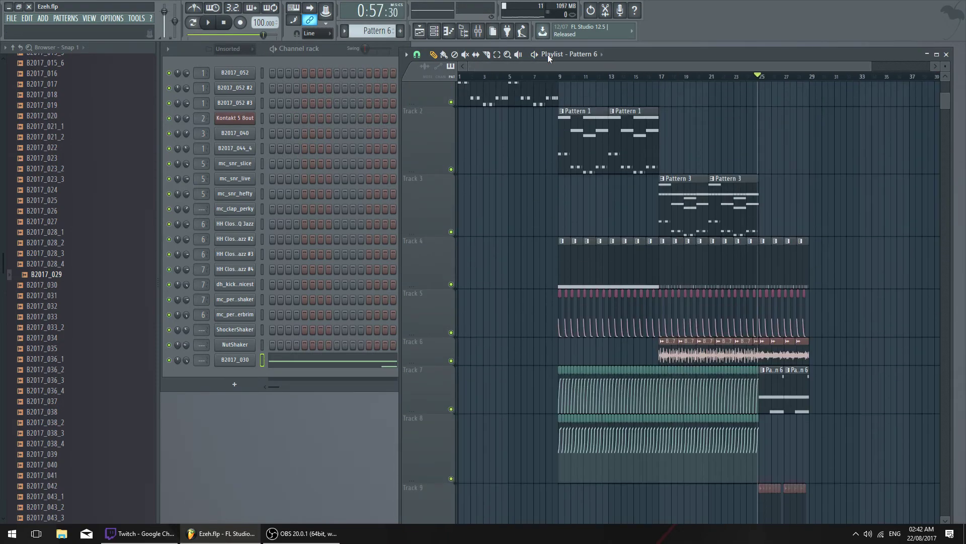
pyautogui.scroll(1, 558, 70)
pyautogui.scroll(2, 557, 190)
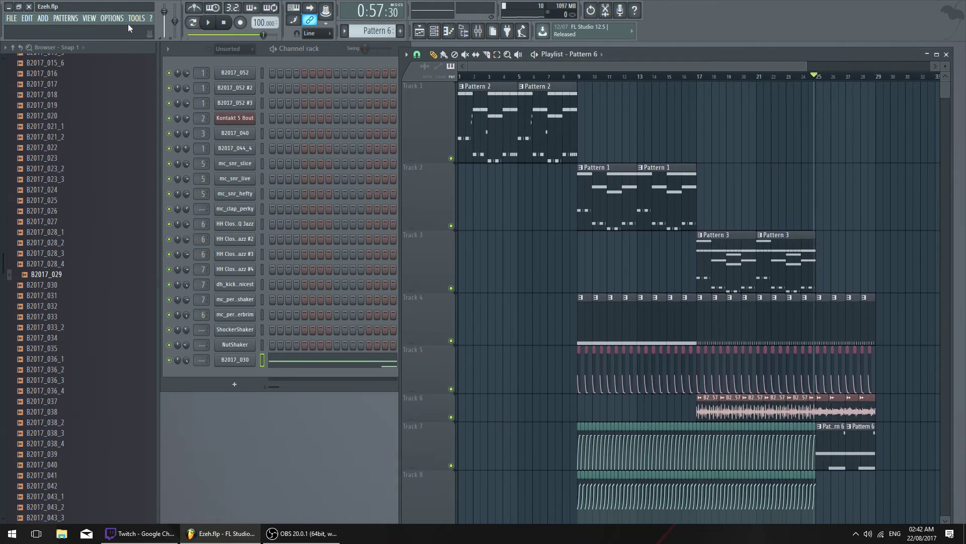
# Open the recent project ReMend.flp and play its Pattern 1
pyautogui.click(15, 19)
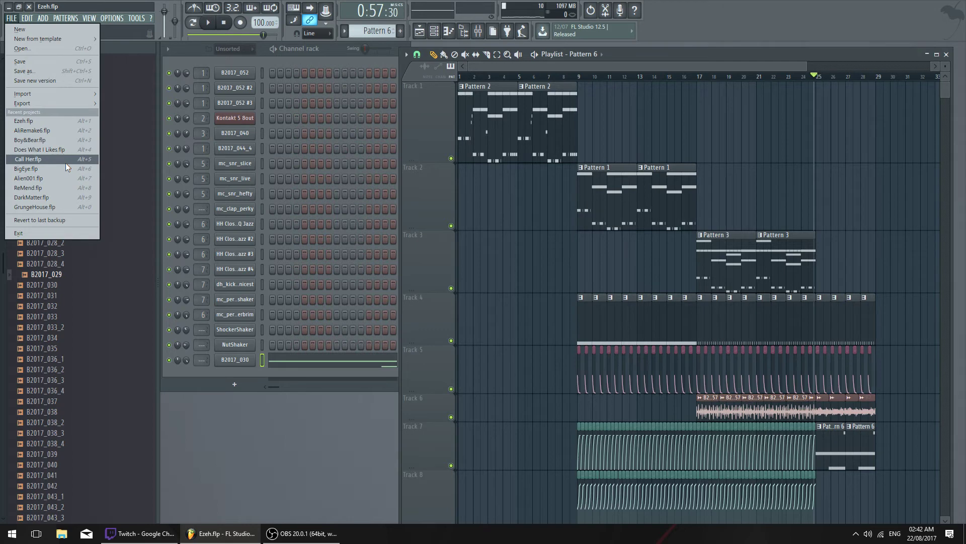
pyautogui.click(81, 188)
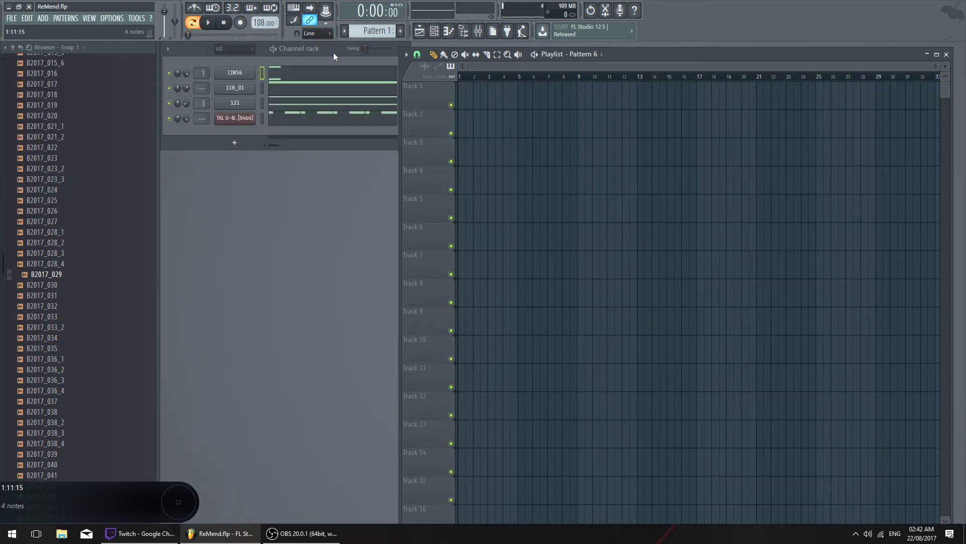
pyautogui.click(333, 55)
pyautogui.press('space')
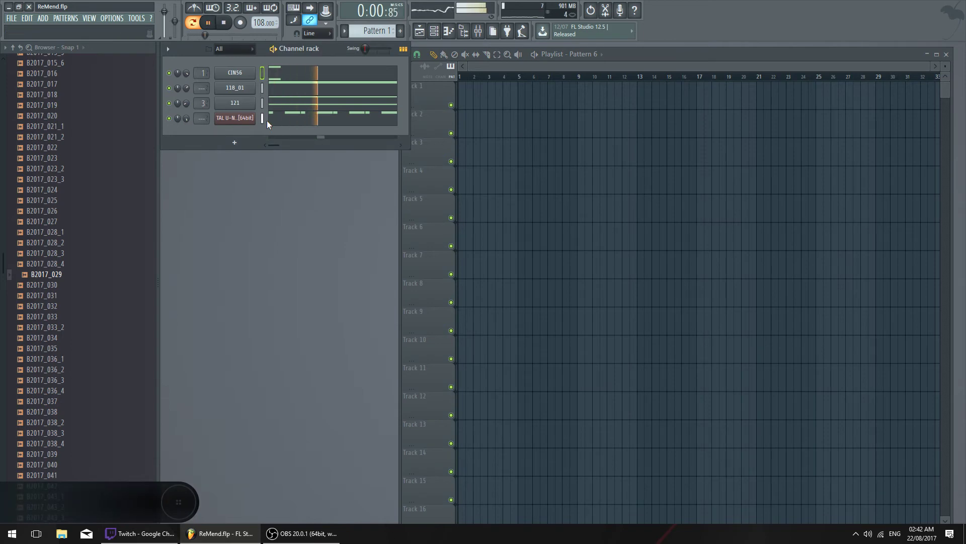
# Check the Master track's effect slots and levels in the mixer while replaying Pattern 1
pyautogui.click(478, 31)
pyautogui.press('space')
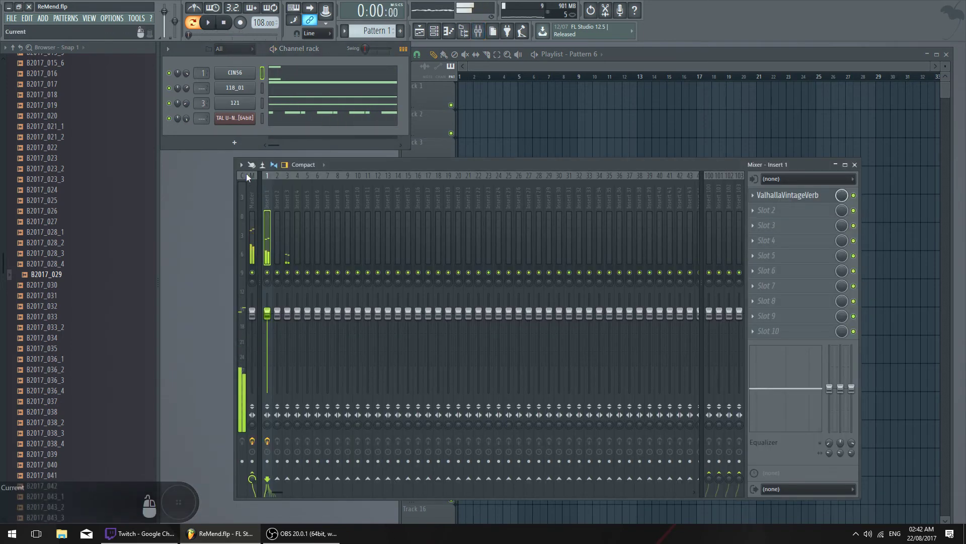
pyautogui.click(246, 173)
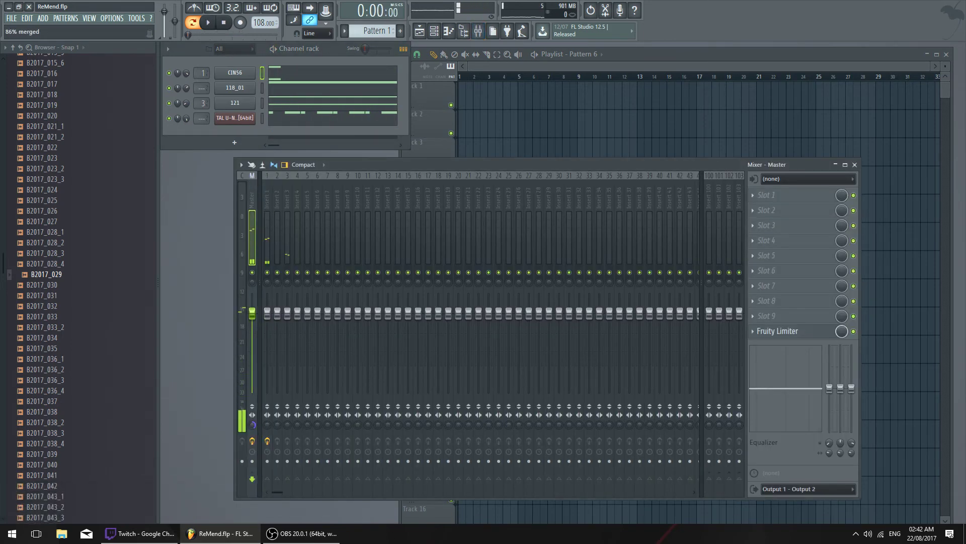
pyautogui.press('space')
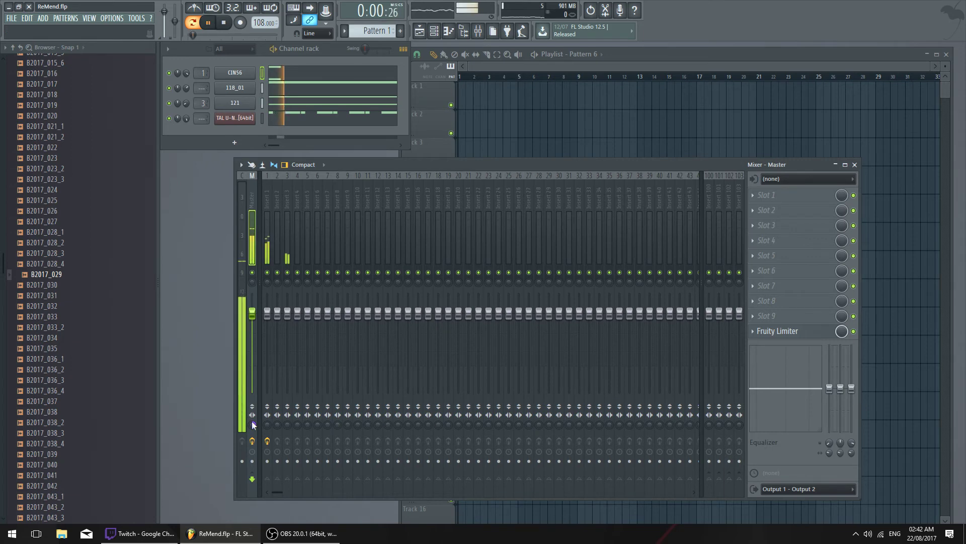
# Close the mixer and playlist, widen the channel rack to show the second half of the pattern, and stop playback
pyautogui.click(855, 164)
pyautogui.click(947, 54)
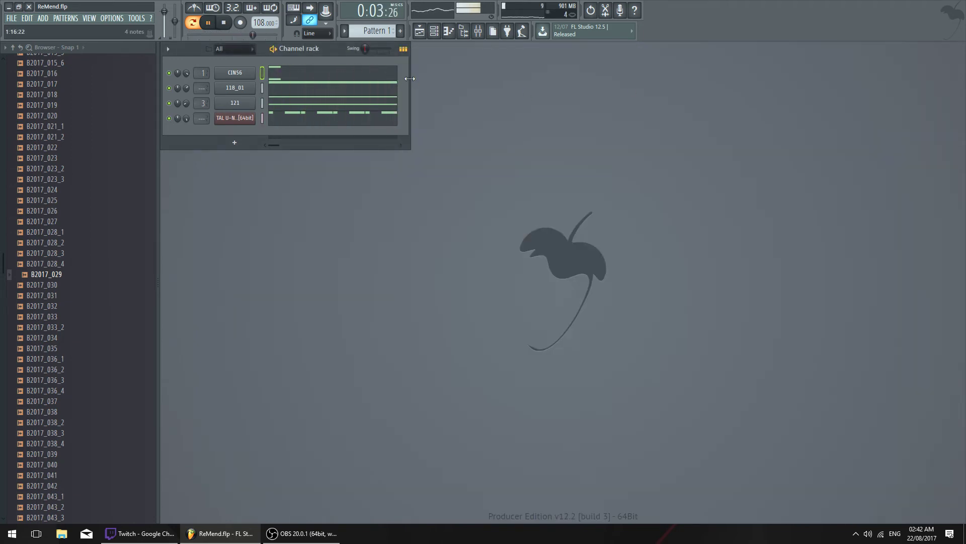
pyautogui.moveTo(410, 78); pyautogui.dragTo(538, 86)
pyautogui.press('space')
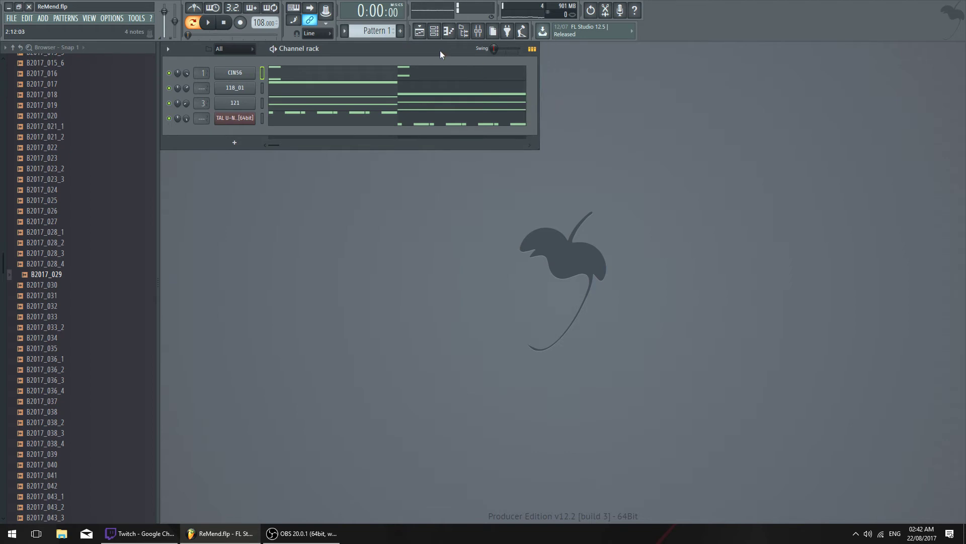
pyautogui.moveTo(440, 51)
pyautogui.mouseDown()
pyautogui.moveTo(480, 47)
pyautogui.moveTo(497, 159)
pyautogui.moveTo(485, 159)
pyautogui.moveTo(406, 77)
pyautogui.moveTo(560, 131)
pyautogui.moveTo(451, 93)
pyautogui.moveTo(446, 67)
pyautogui.moveTo(533, 77)
pyautogui.moveTo(438, 109)
pyautogui.moveTo(459, 55)
pyautogui.moveTo(430, 62)
pyautogui.moveTo(424, 54)
pyautogui.mouseUp()
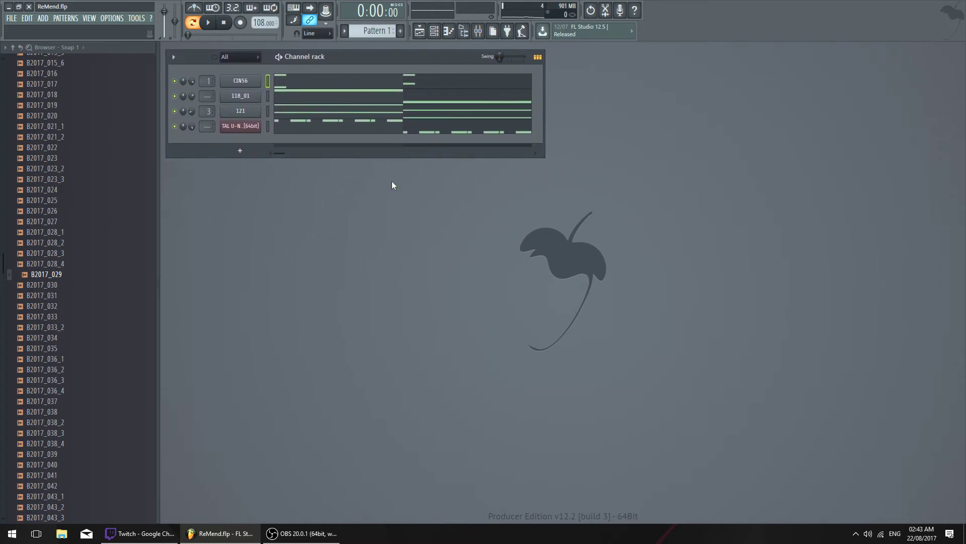
# Switch to OBS, check the Desktop Audio device list with Focusrite USB (Focusrite USB Audio) selected, cancel the properties and return to FL Studio
pyautogui.click(302, 533)
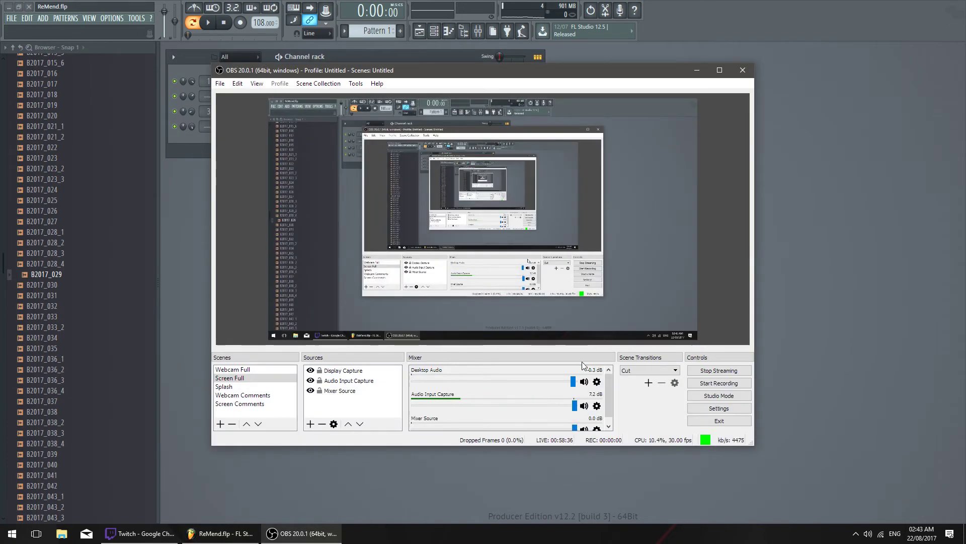
pyautogui.click(595, 383)
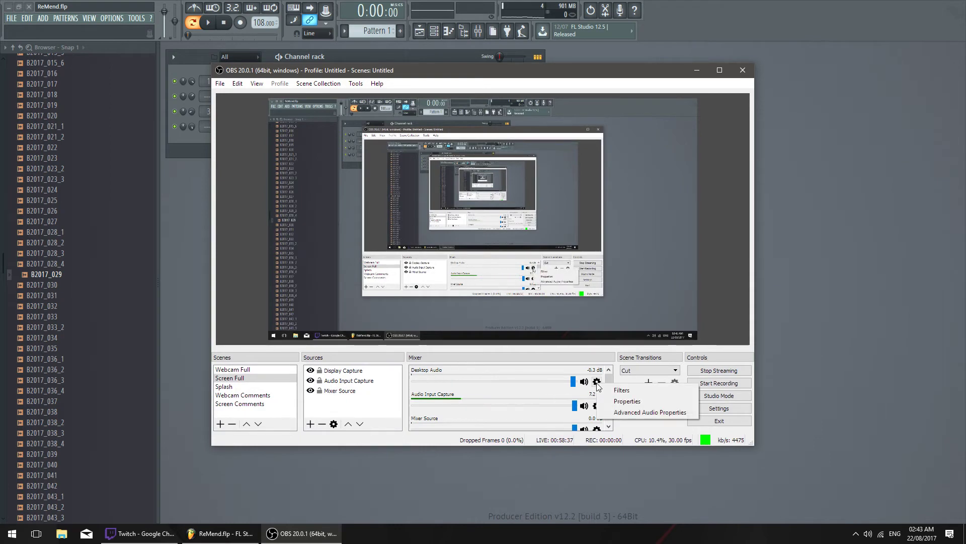
pyautogui.click(624, 400)
pyautogui.click(371, 414)
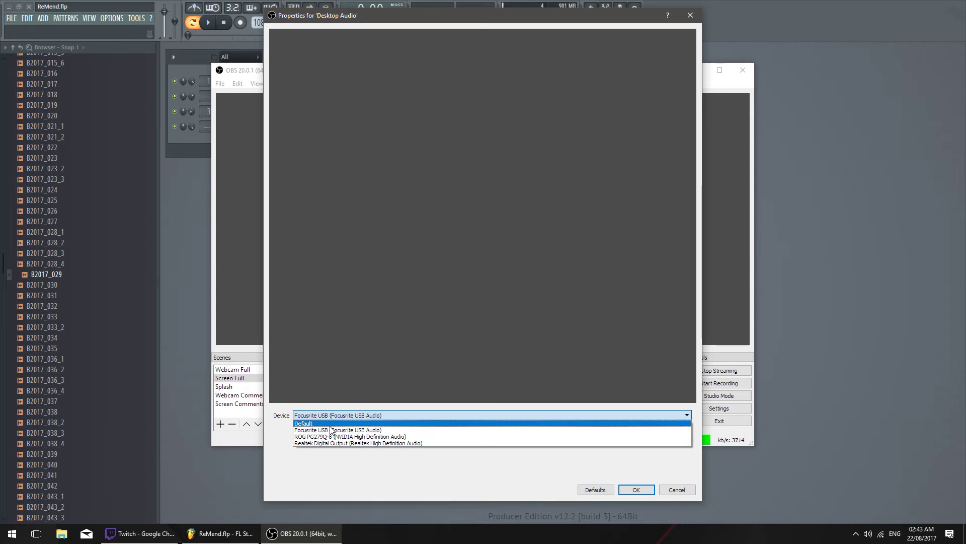
pyautogui.click(300, 430)
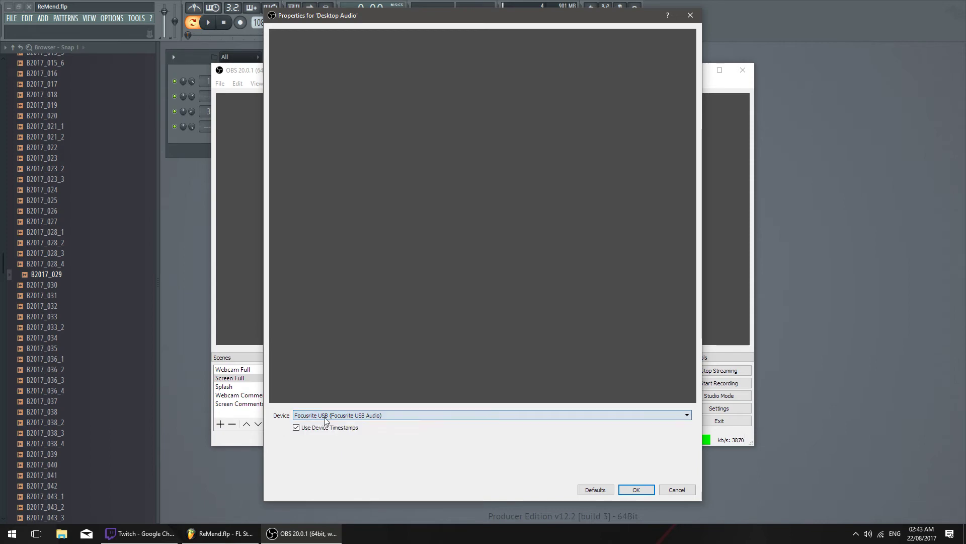
pyautogui.click(375, 415)
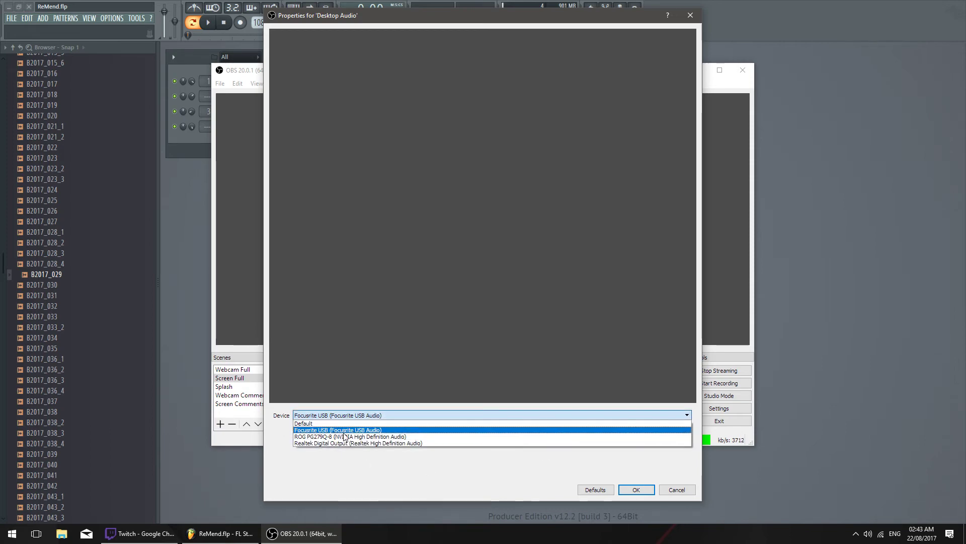
pyautogui.click(337, 431)
pyautogui.click(680, 490)
pyautogui.click(775, 312)
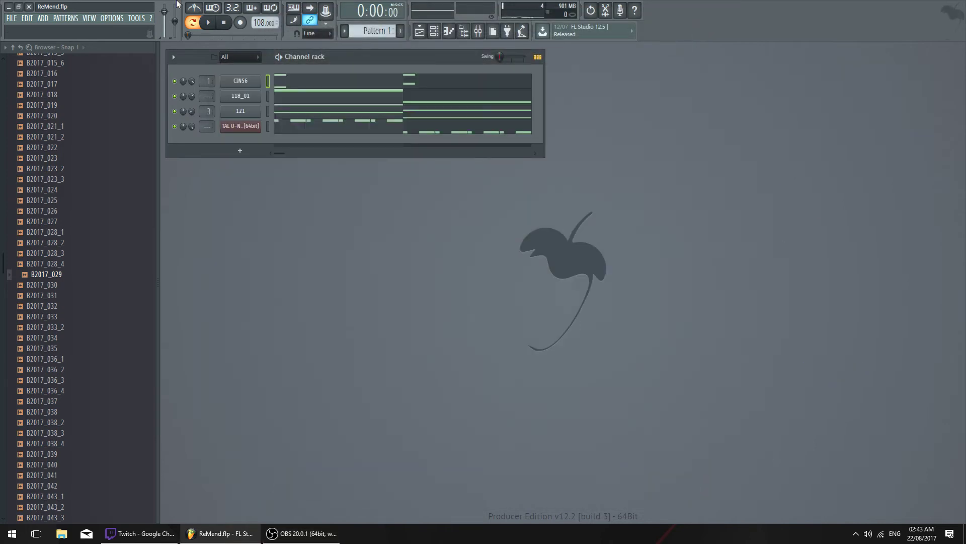
# Set the audio output device to Primary Sound Driver in the audio settings and close them
pyautogui.click(117, 20)
pyautogui.click(126, 47)
pyautogui.click(481, 165)
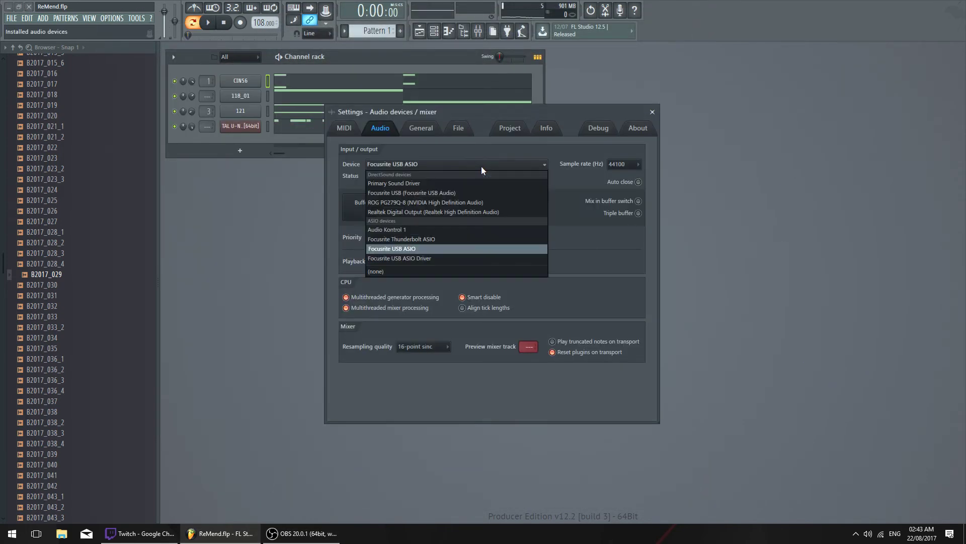
pyautogui.click(410, 159)
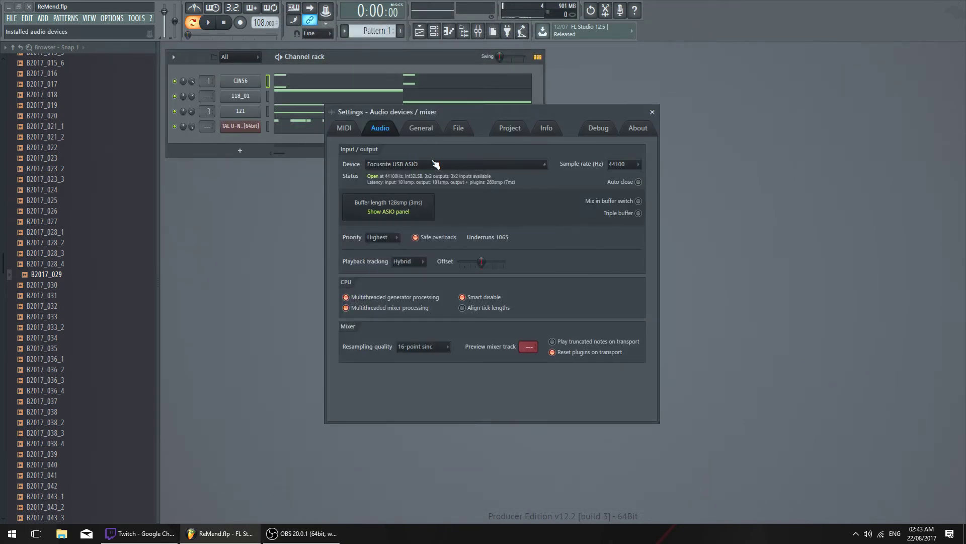
pyautogui.click(431, 161)
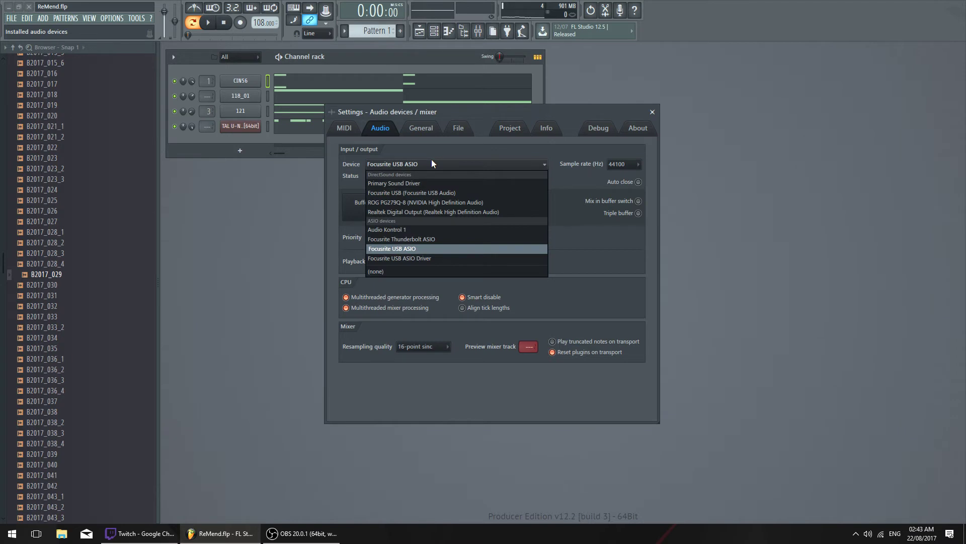
pyautogui.click(424, 185)
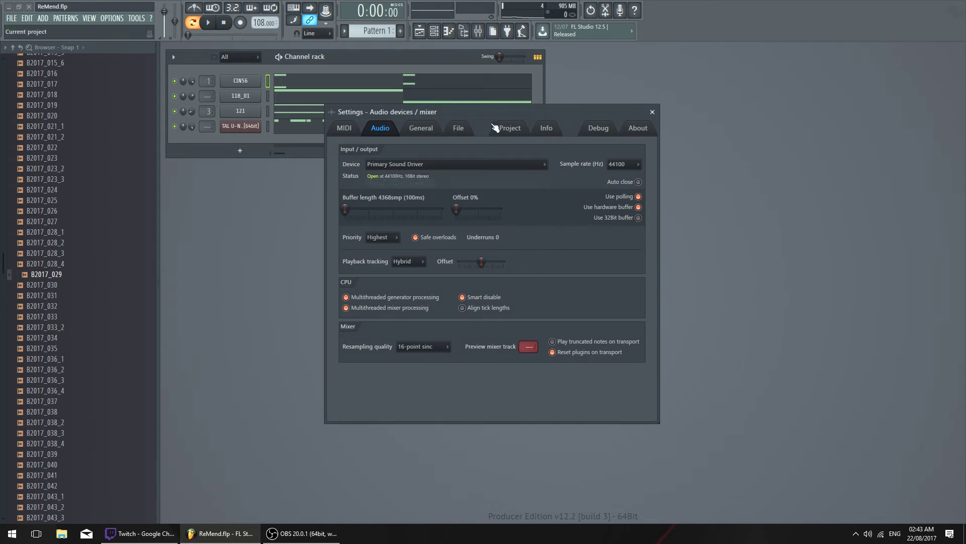
pyautogui.moveTo(493, 112); pyautogui.dragTo(503, 138)
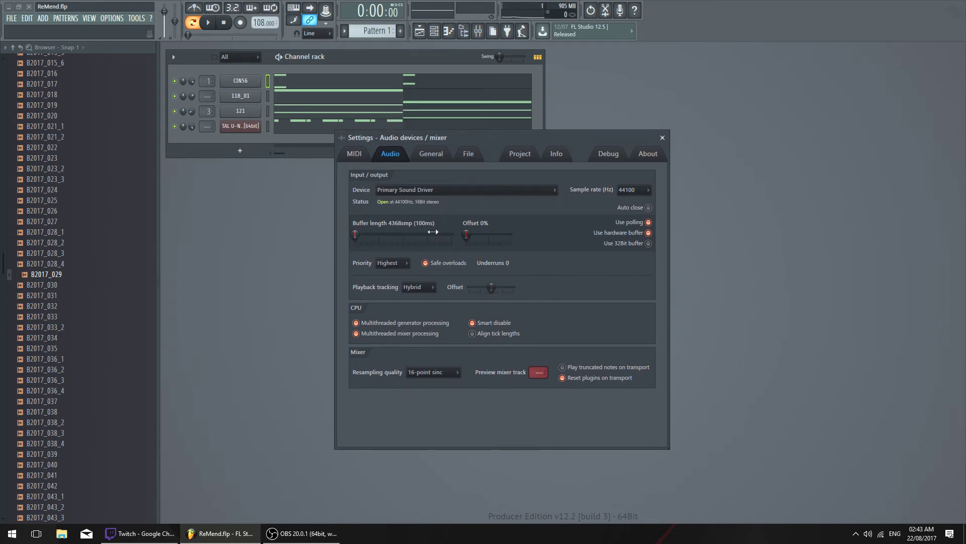
pyautogui.click(663, 137)
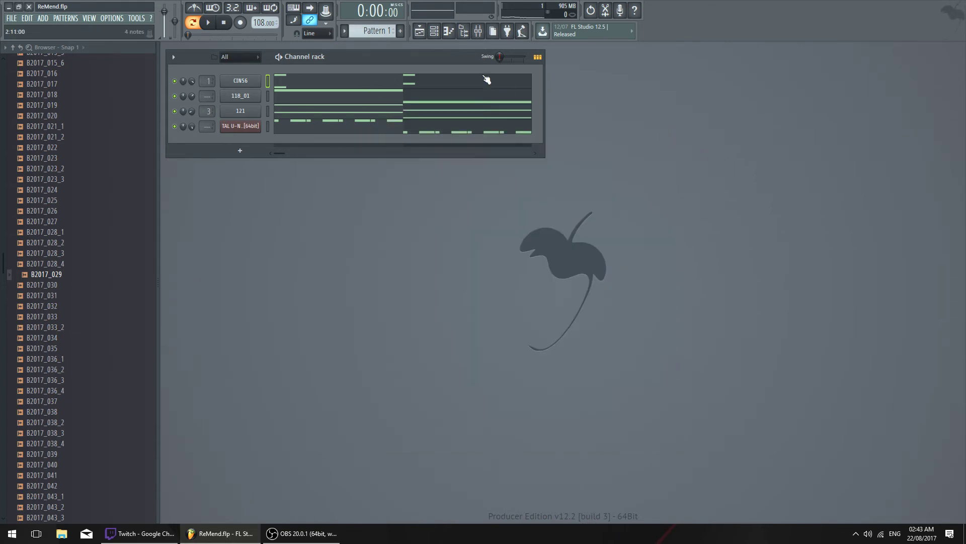
# Test Pattern 1's playback, enable typing keyboard to piano and play C5 repeatedly on the CIN56 channel, closing its settings
pyautogui.press('space')
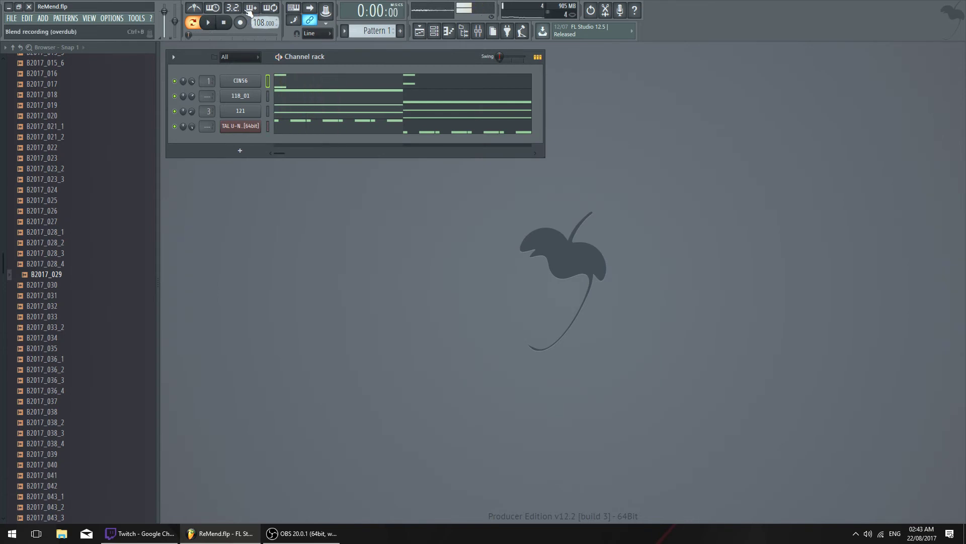
pyautogui.click(243, 80)
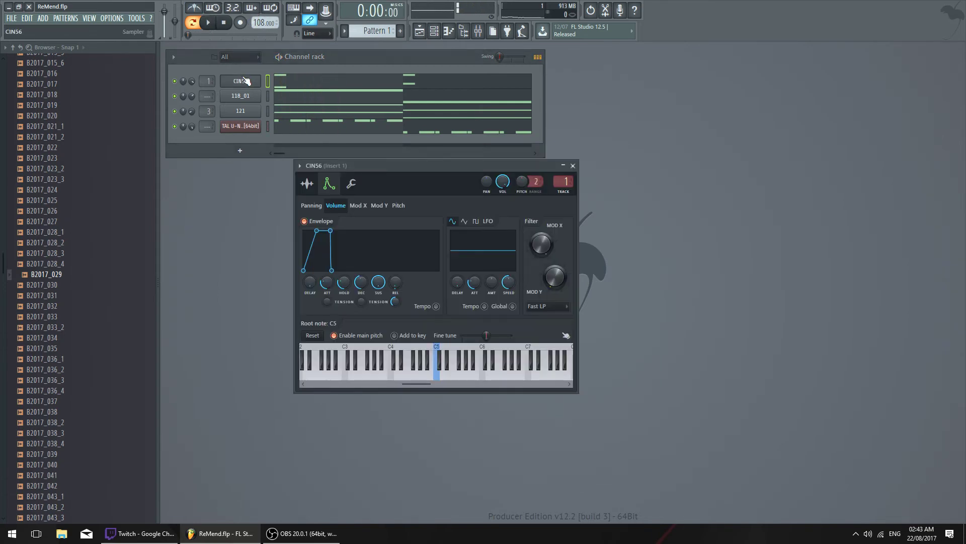
pyautogui.click(296, 10)
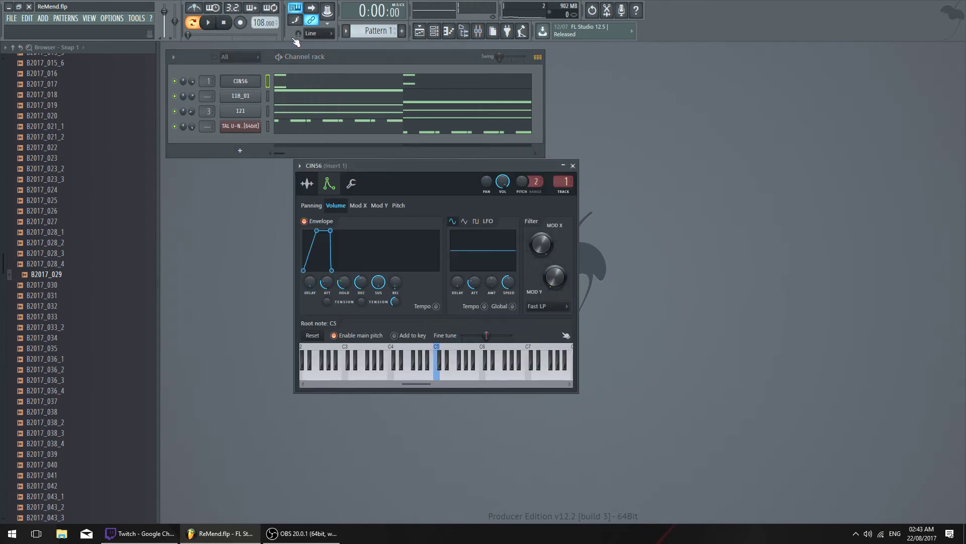
pyautogui.click(324, 55)
pyautogui.press('q')
pyautogui.press('q')
pyautogui.press('q')
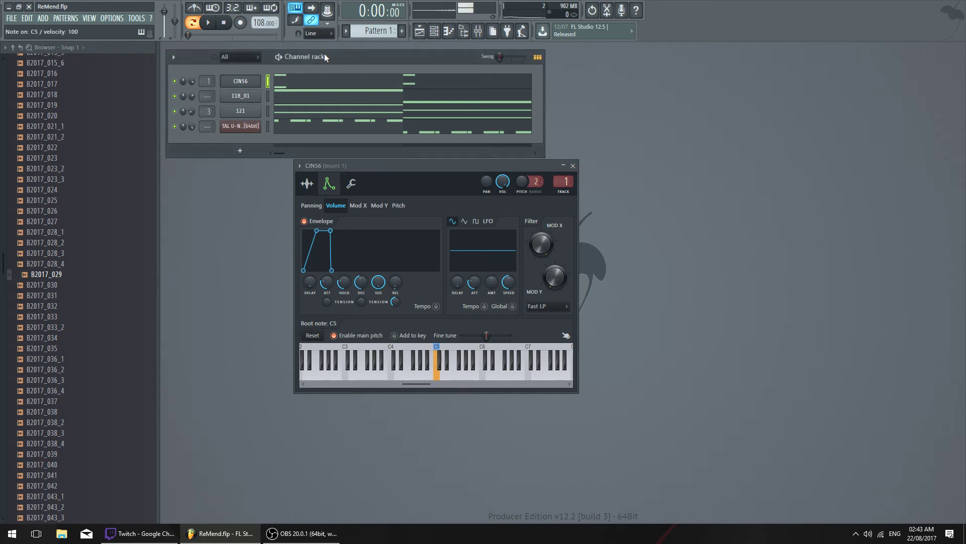
pyautogui.click(572, 166)
pyautogui.moveTo(411, 58); pyautogui.dragTo(397, 53)
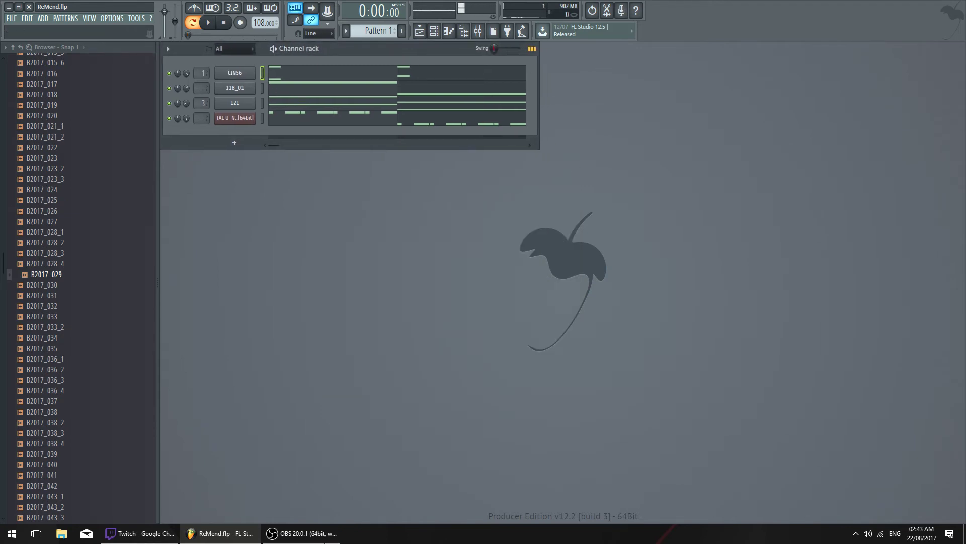
# Recheck the Desktop Audio source's device options in OBS, leaving Focusrite USB selected, close the properties and minimize OBS
pyautogui.click(324, 539)
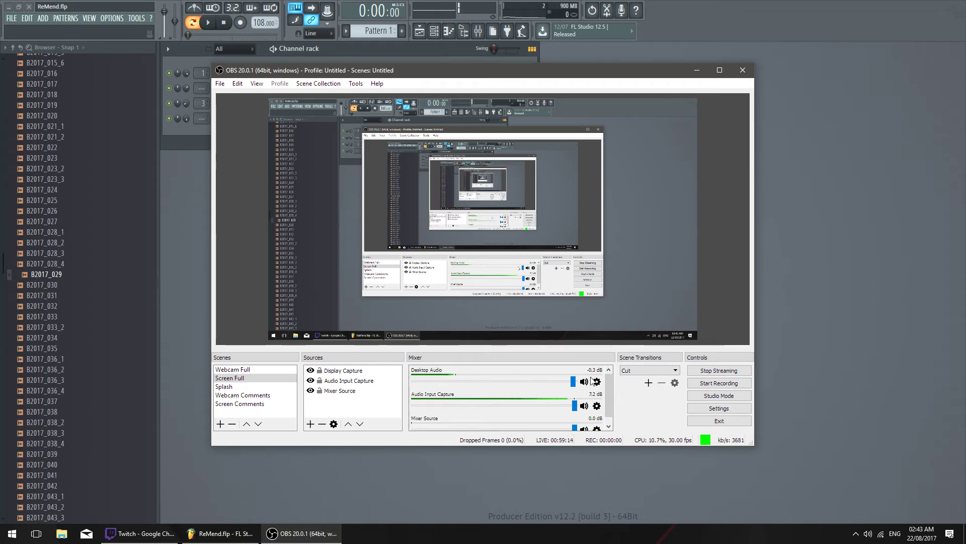
pyautogui.click(631, 398)
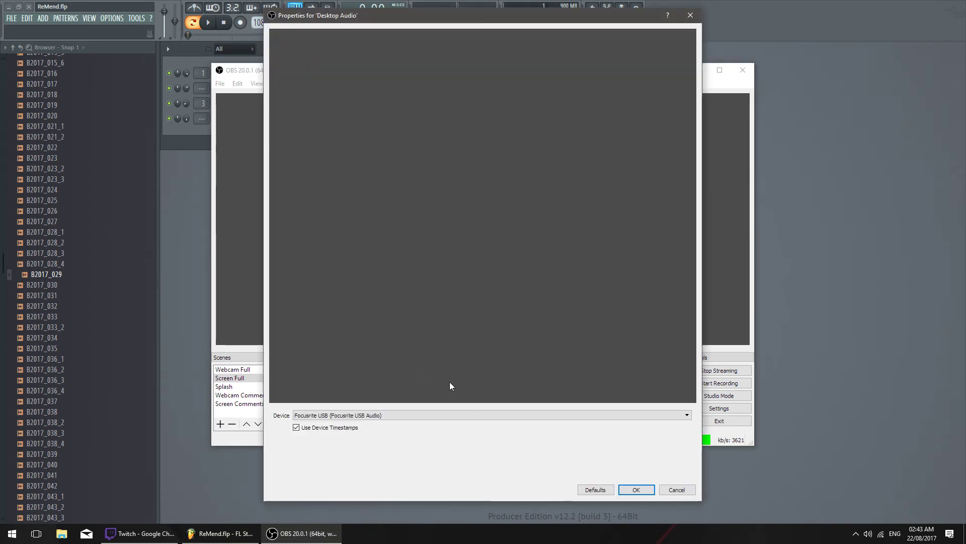
pyautogui.click(392, 415)
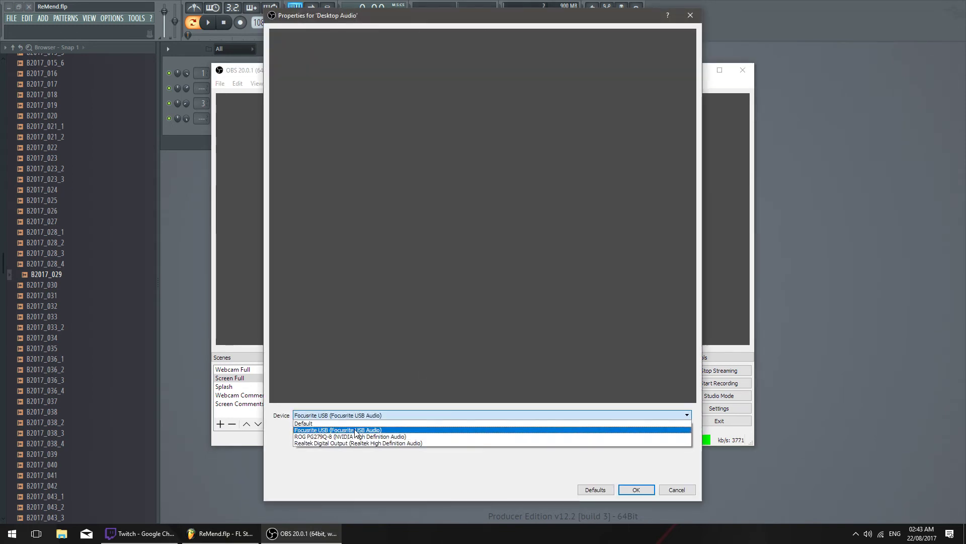
pyautogui.click(372, 426)
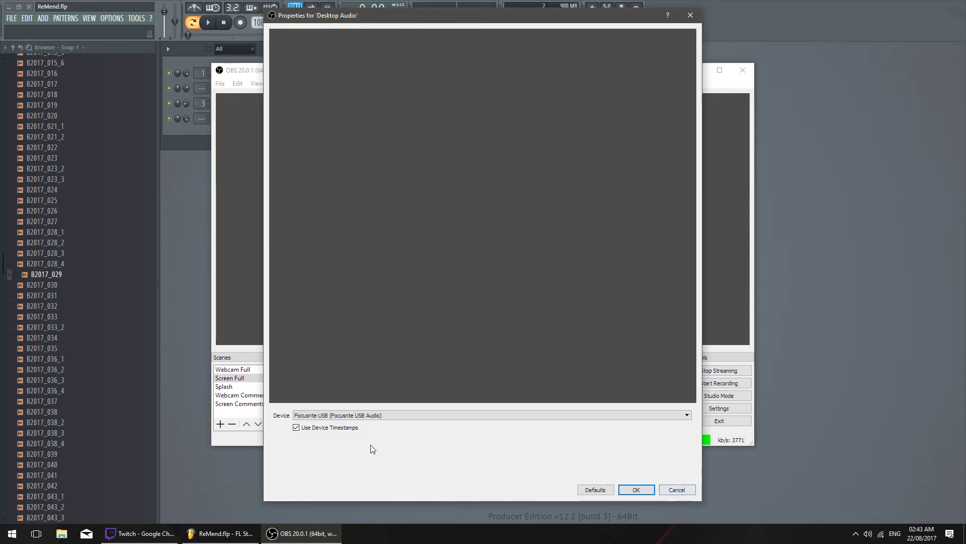
pyautogui.click(369, 415)
pyautogui.click(338, 72)
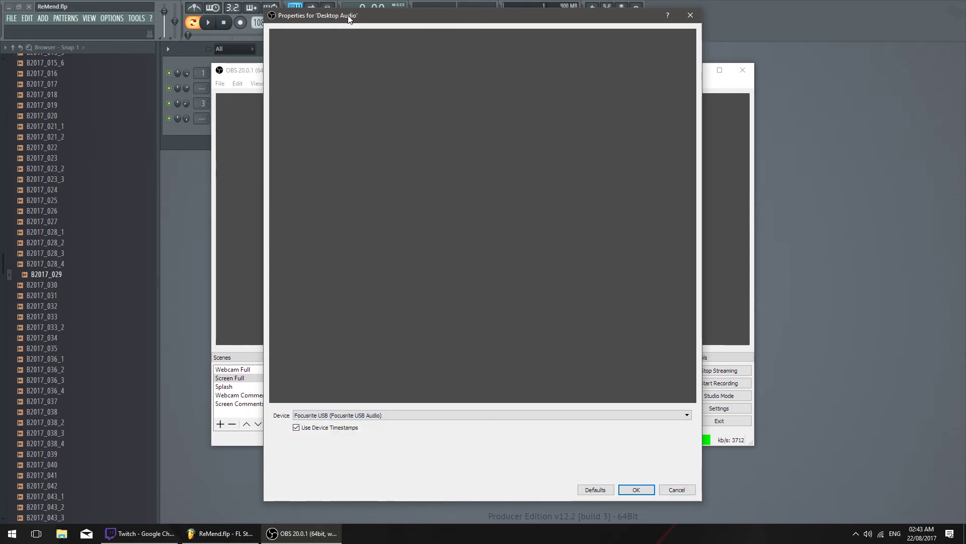
pyautogui.moveTo(349, 17)
pyautogui.mouseDown()
pyautogui.moveTo(462, 41)
pyautogui.moveTo(387, 22)
pyautogui.moveTo(336, 104)
pyautogui.moveTo(325, 89)
pyautogui.moveTo(413, 58)
pyautogui.moveTo(413, 74)
pyautogui.moveTo(337, 83)
pyautogui.moveTo(350, 51)
pyautogui.moveTo(339, 24)
pyautogui.mouseUp()
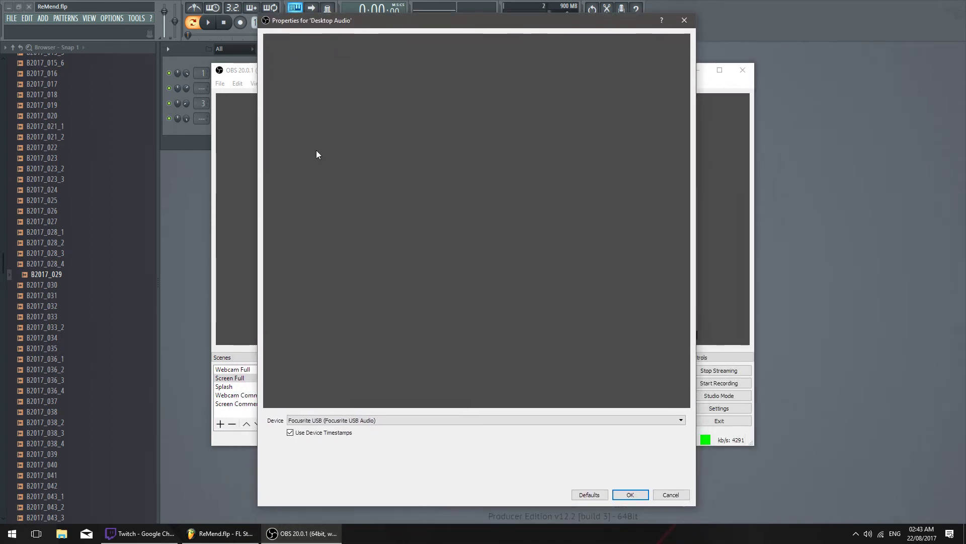
pyautogui.click(389, 420)
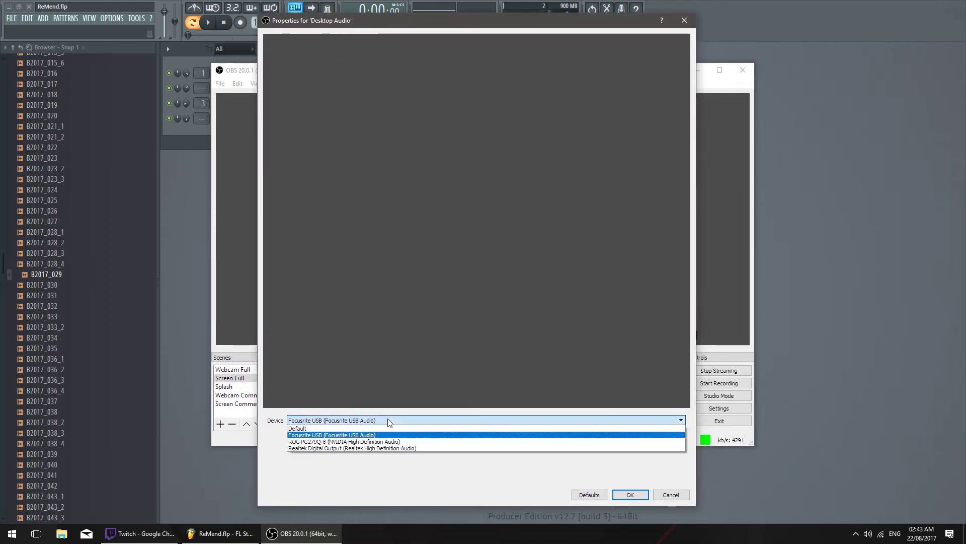
pyautogui.click(329, 437)
pyautogui.moveTo(357, 23); pyautogui.dragTo(374, 40)
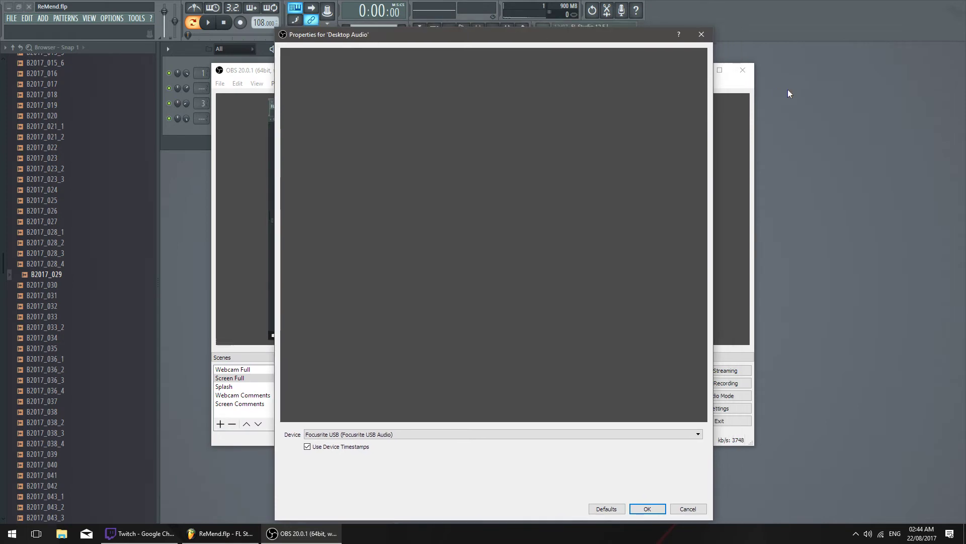
pyautogui.click(702, 39)
pyautogui.moveTo(530, 73); pyautogui.dragTo(489, 75)
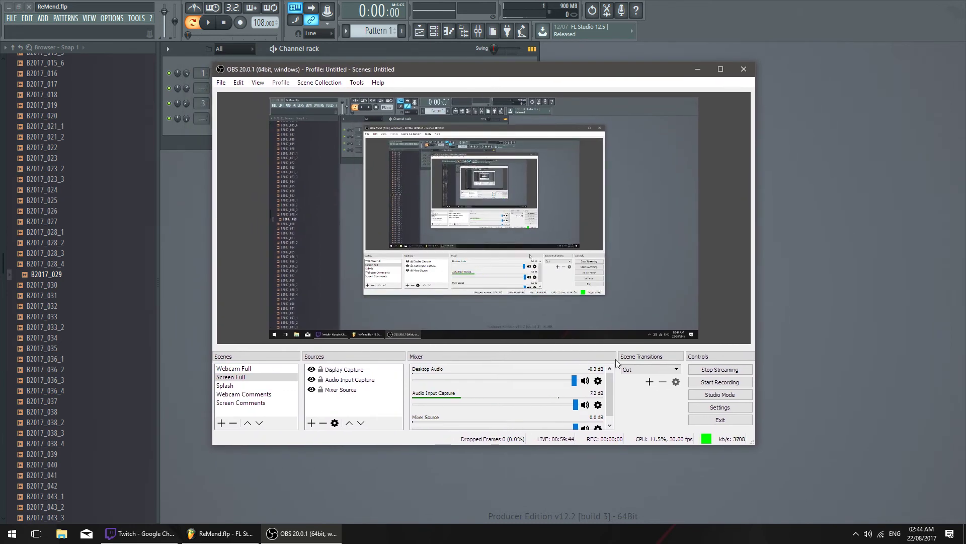
pyautogui.click(698, 65)
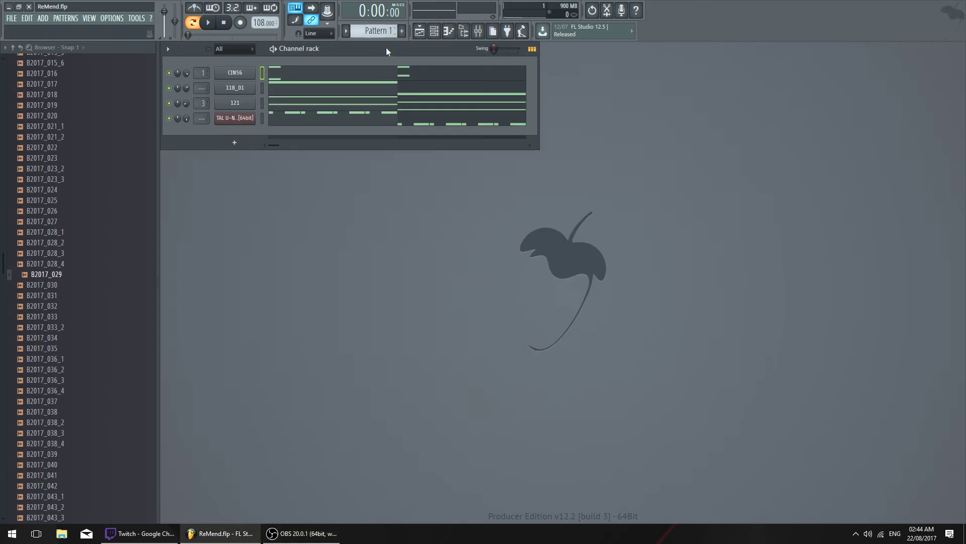
# Review the available audio output devices in FL Studio's audio settings and close them without choosing another
pyautogui.click(111, 18)
pyautogui.click(123, 45)
pyautogui.click(433, 192)
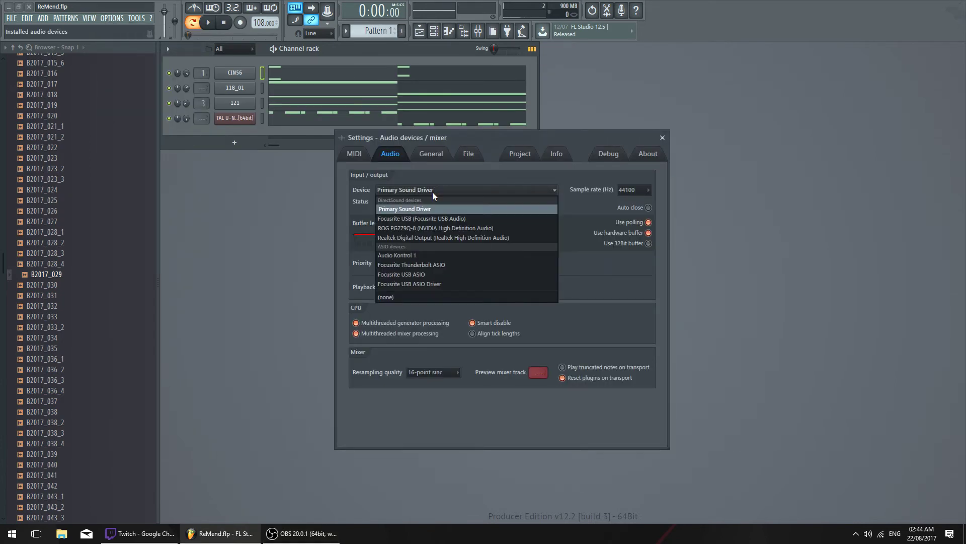
pyautogui.click(457, 177)
pyautogui.click(663, 137)
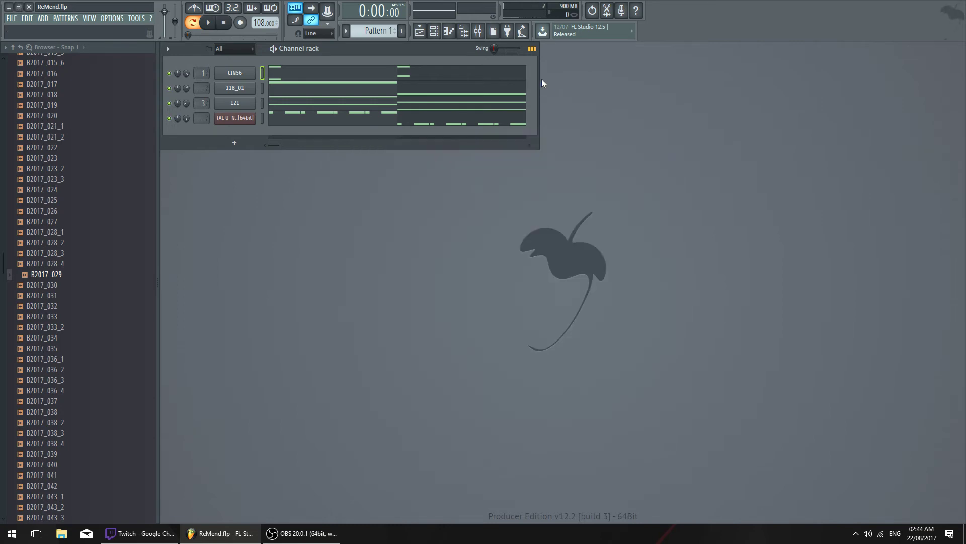
pyautogui.doubleClick(369, 53)
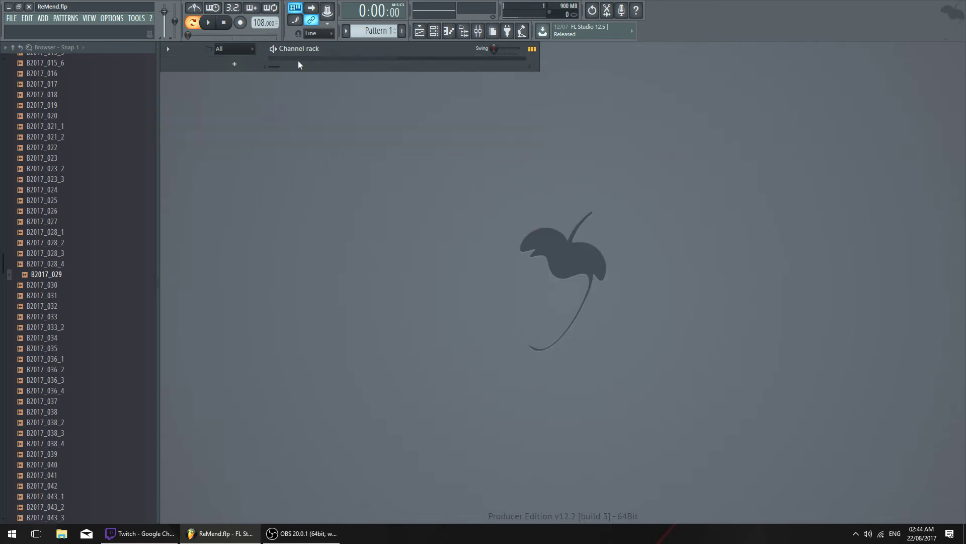
pyautogui.doubleClick(343, 53)
pyautogui.click(302, 533)
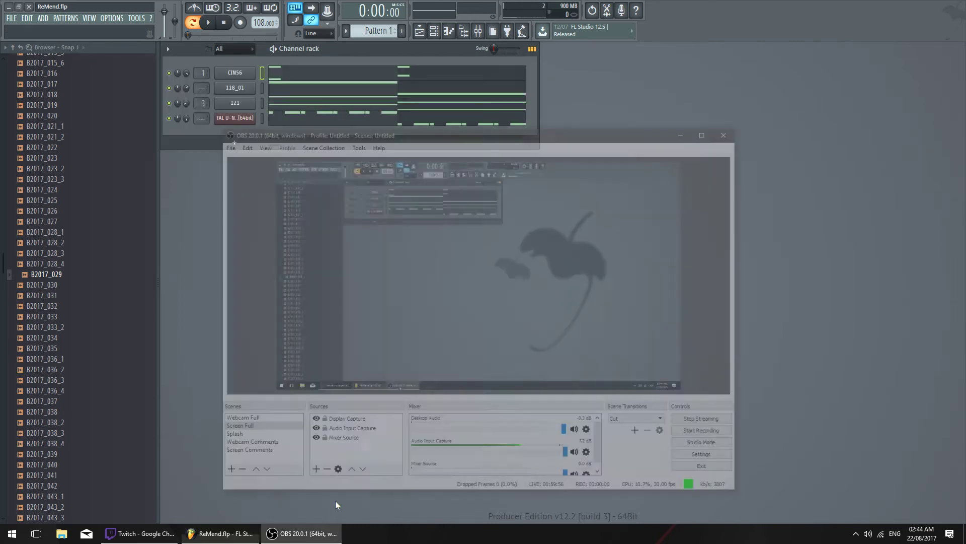
pyautogui.click(785, 232)
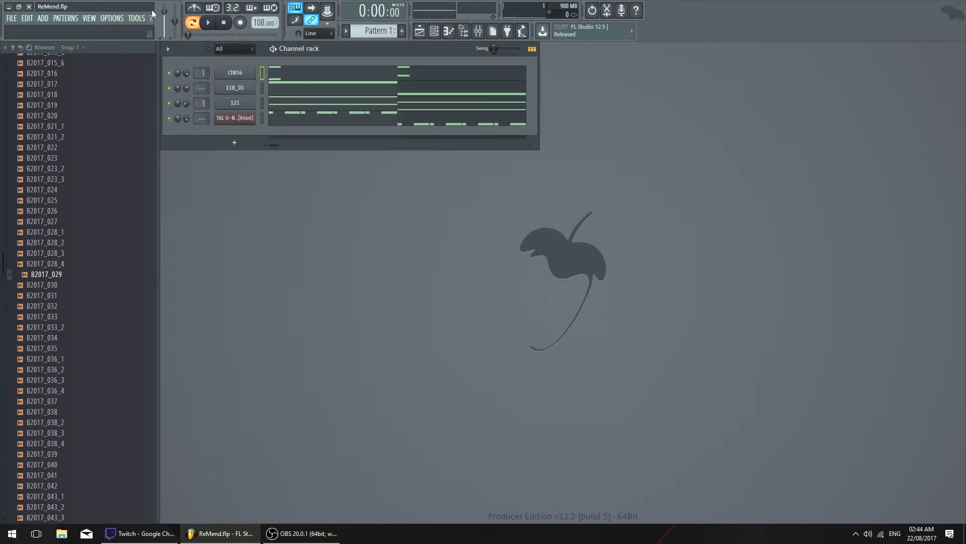
# Set the audio output device to Focusrite USB ASIO in the audio settings and close them
pyautogui.click(114, 18)
pyautogui.click(126, 48)
pyautogui.click(446, 192)
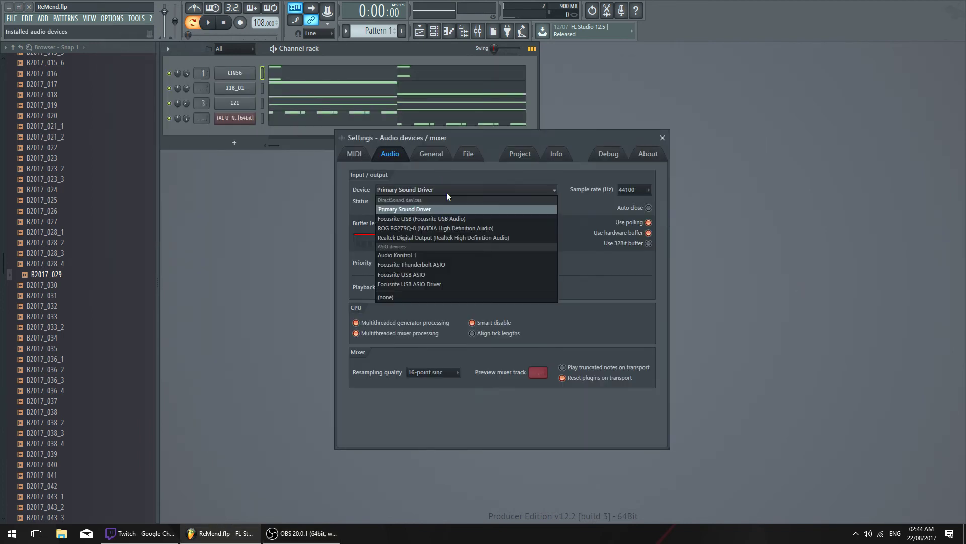
pyautogui.click(463, 274)
pyautogui.click(662, 138)
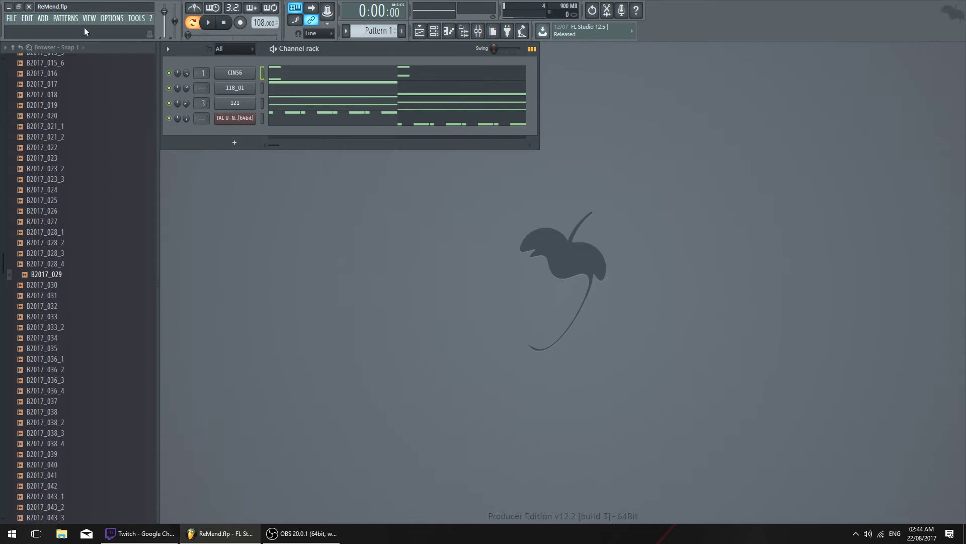
# Open the channel settings of the 118_01 sampler
pyautogui.click(16, 21)
pyautogui.click(16, 22)
pyautogui.click(243, 88)
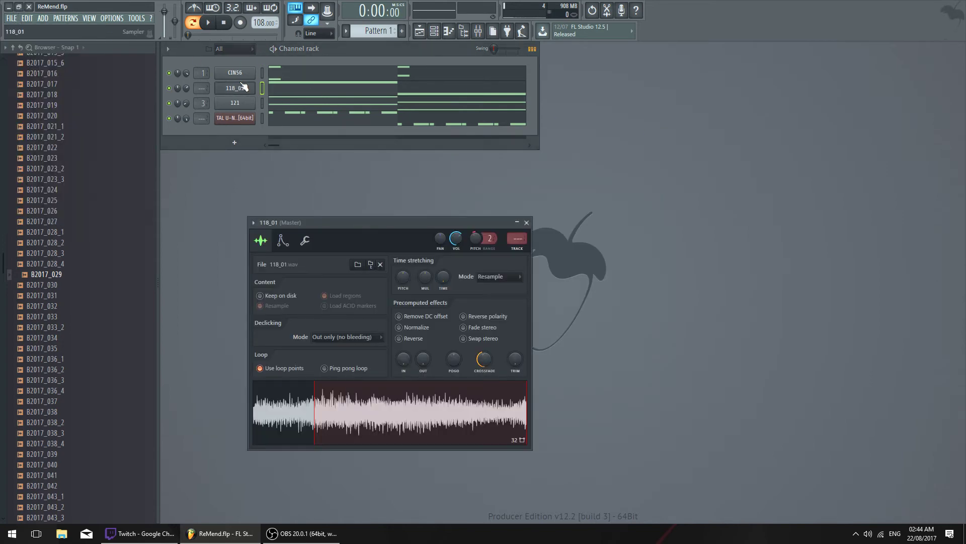
# Open the CIN56 channel settings, play the pattern briefly, and check the mixer levels in OBS before returning to FL Studio
pyautogui.click(239, 73)
pyautogui.press('space')
pyautogui.click(313, 533)
pyautogui.click(312, 533)
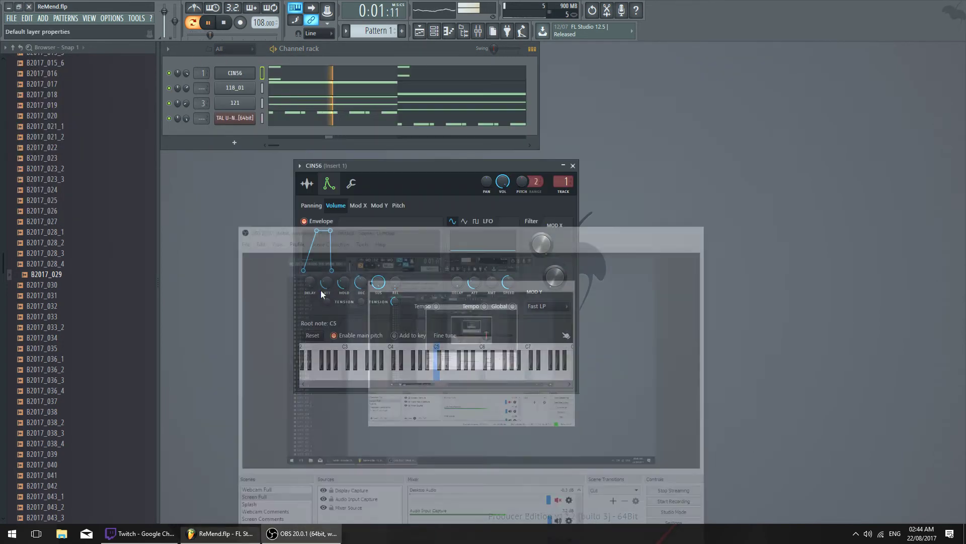
pyautogui.press('space')
pyautogui.click(313, 534)
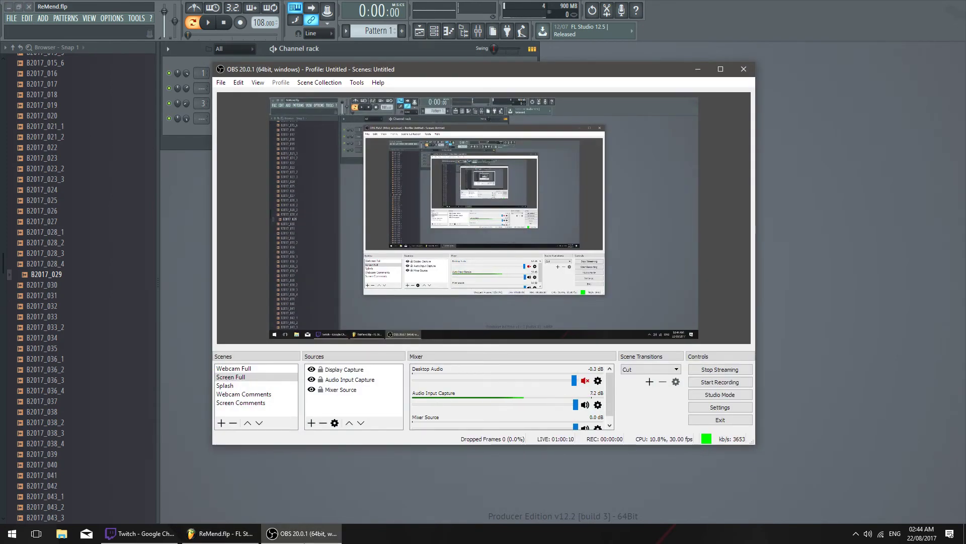
pyautogui.click(301, 533)
pyautogui.click(302, 533)
# Begin opening another project, discarding the unsaved changes to ReMend.flp
pyautogui.click(12, 18)
pyautogui.click(19, 30)
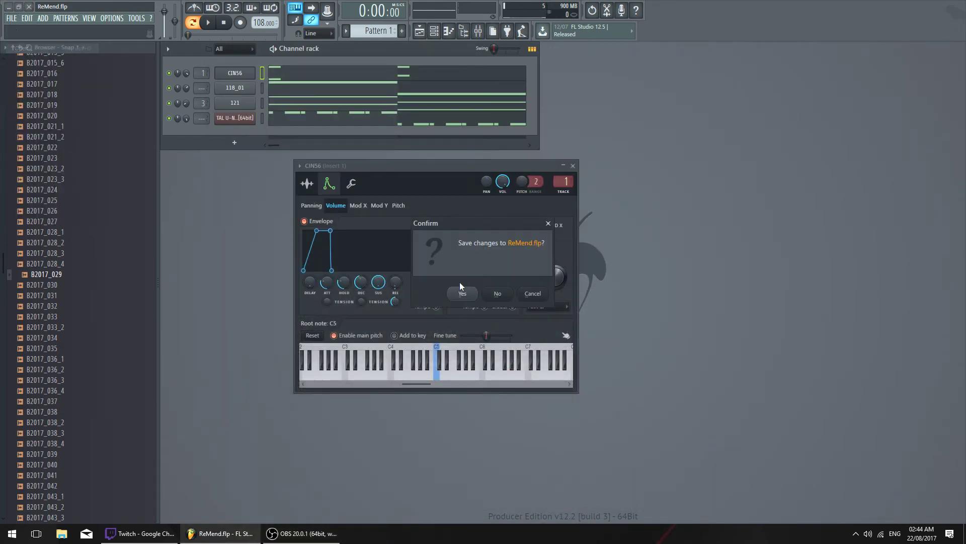
pyautogui.click(497, 293)
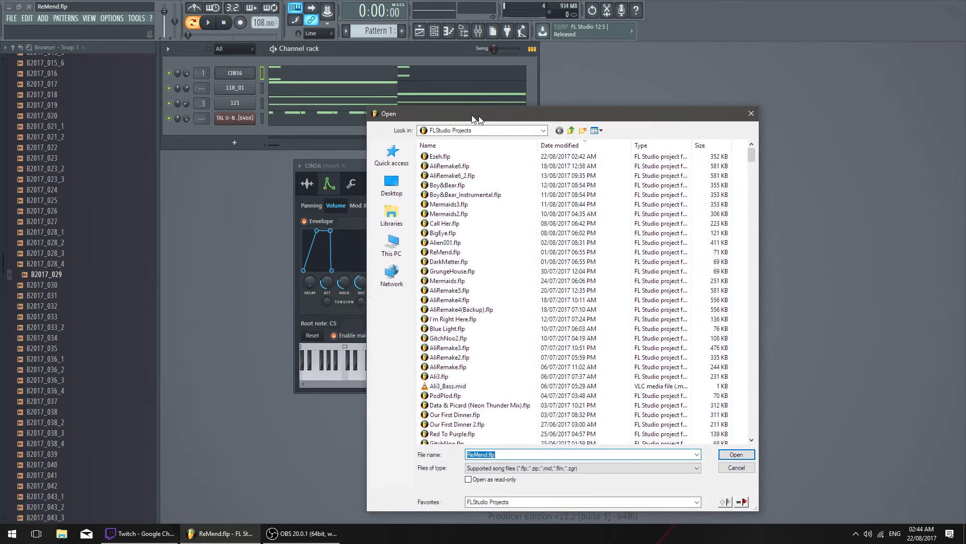
# Find Blossom.flp in the FLStudio Projects folder and open it
pyautogui.click(416, 215)
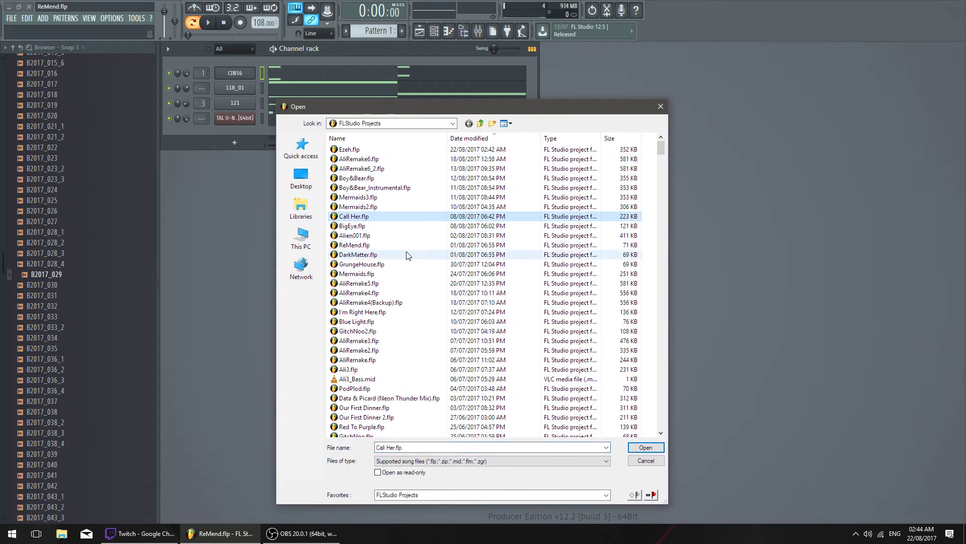
pyautogui.scroll(-1, 407, 256)
pyautogui.scroll(-1, 407, 259)
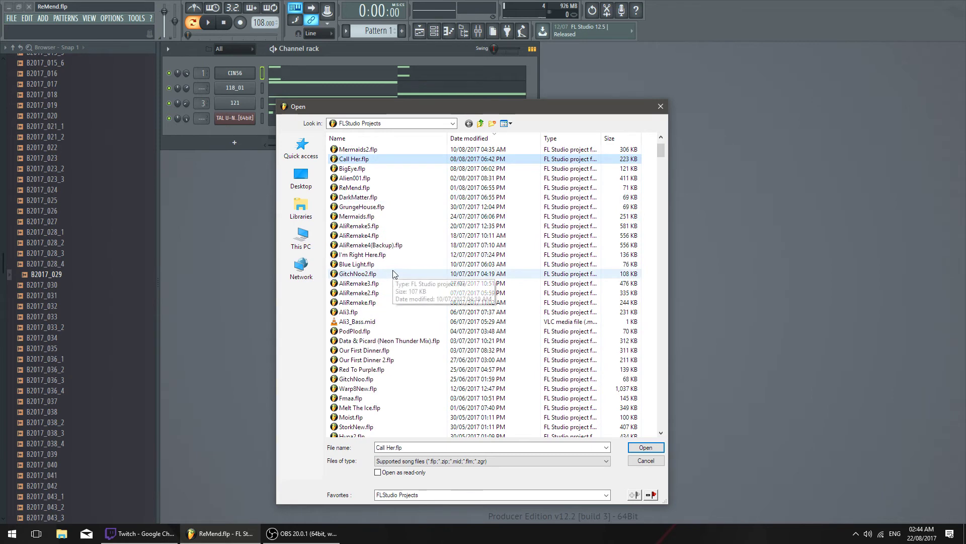
pyautogui.scroll(-10, 397, 297)
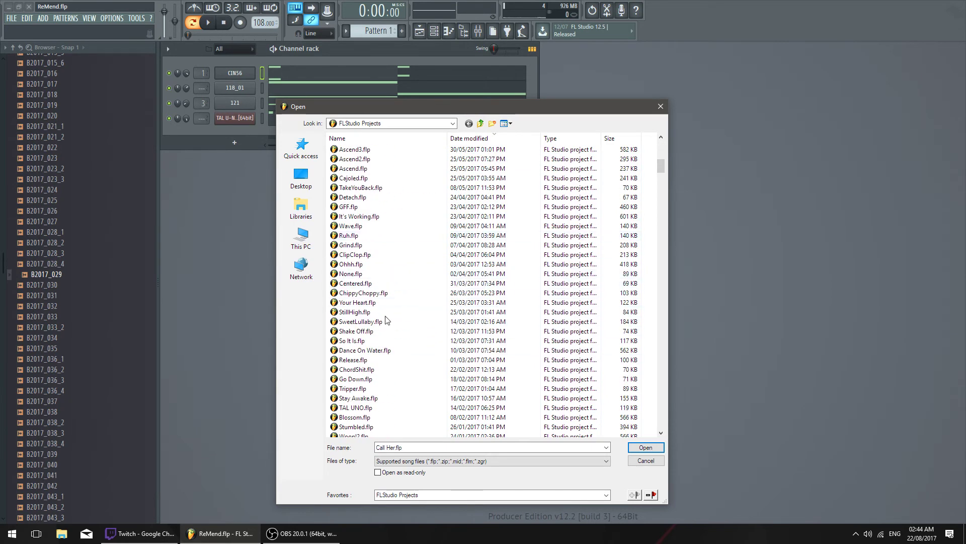
pyautogui.click(388, 312)
pyautogui.scroll(-2, 395, 315)
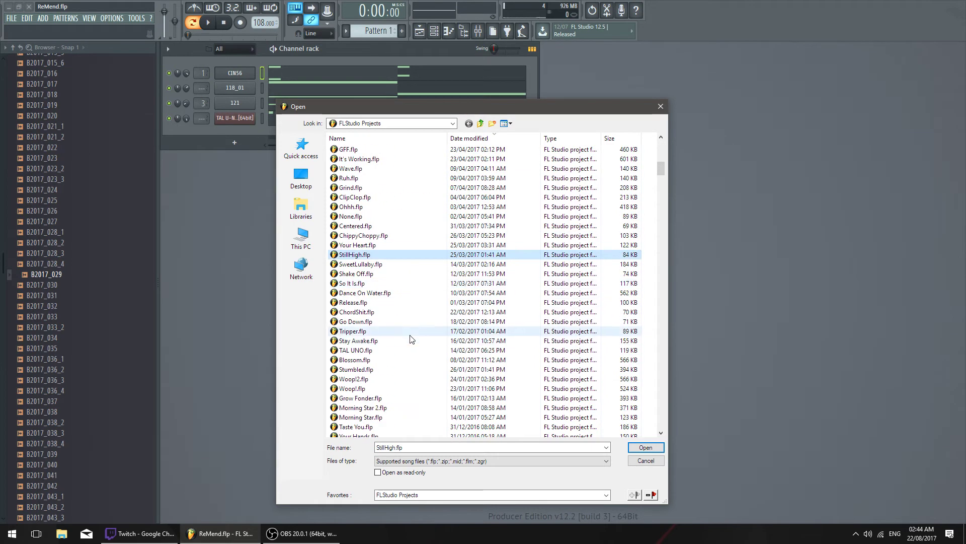
pyautogui.click(401, 294)
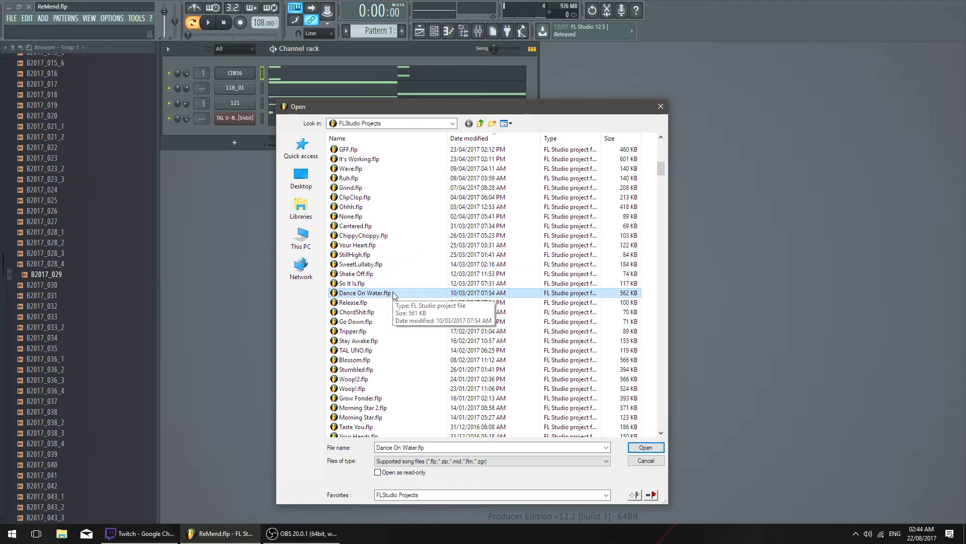
pyautogui.click(398, 330)
pyautogui.click(398, 340)
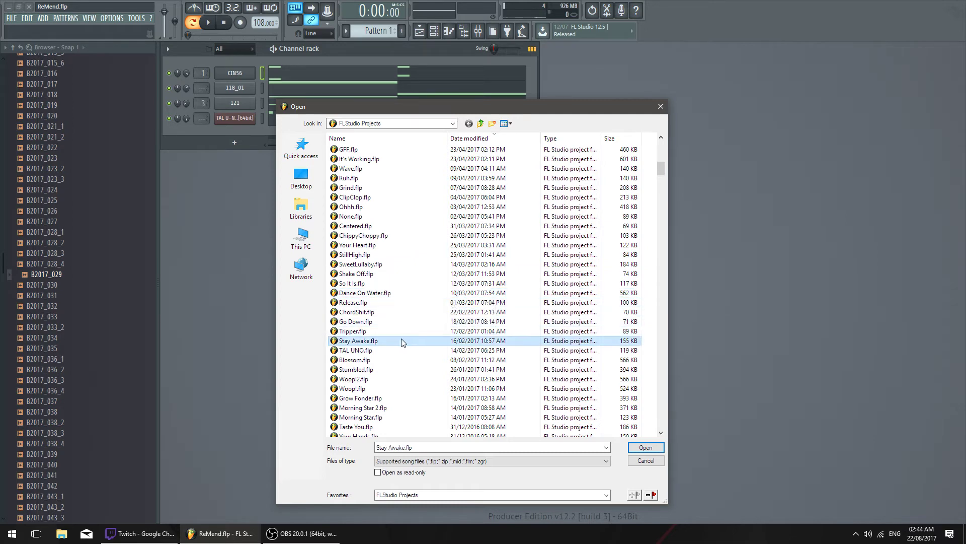
pyautogui.scroll(-2, 398, 312)
pyautogui.doubleClick(394, 306)
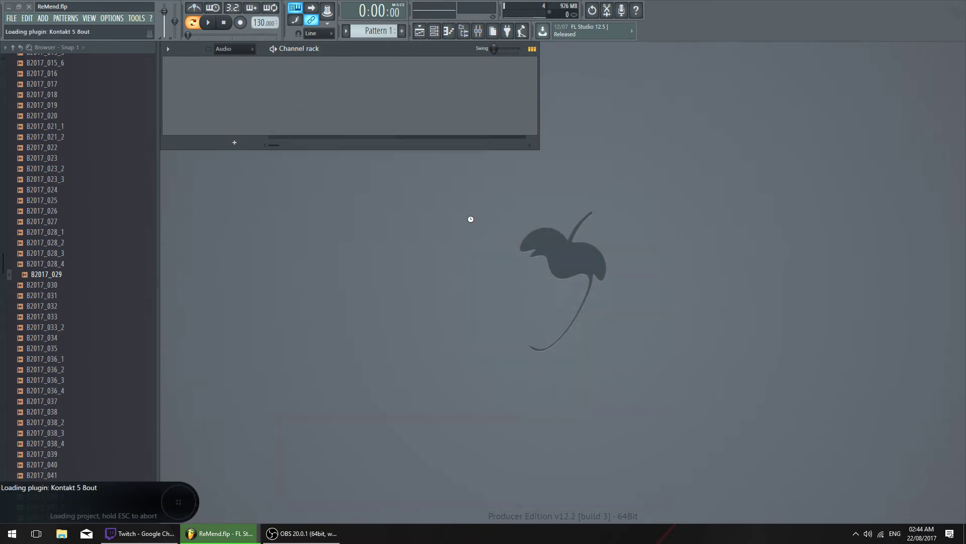
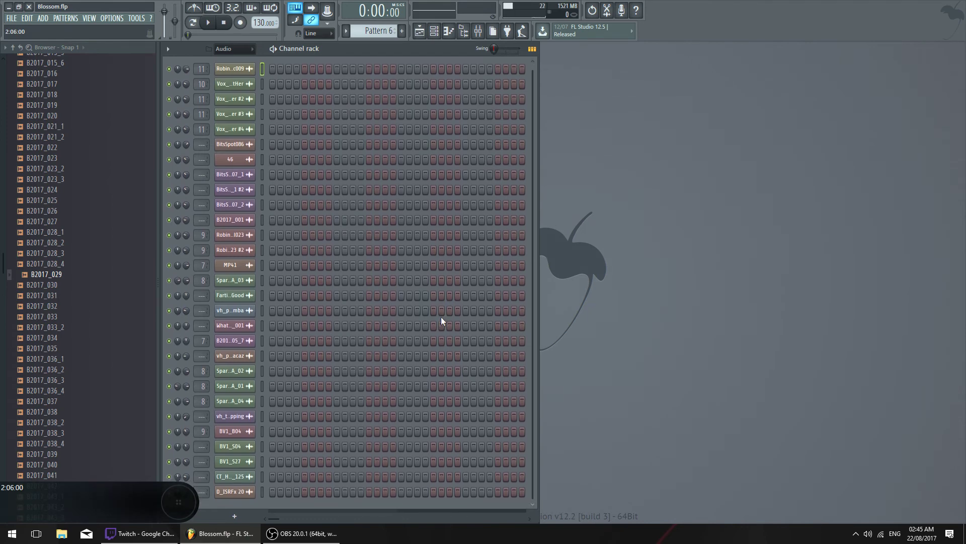
# Show the Blossom.flp playlist maximized and play the song arrangement
pyautogui.click(425, 31)
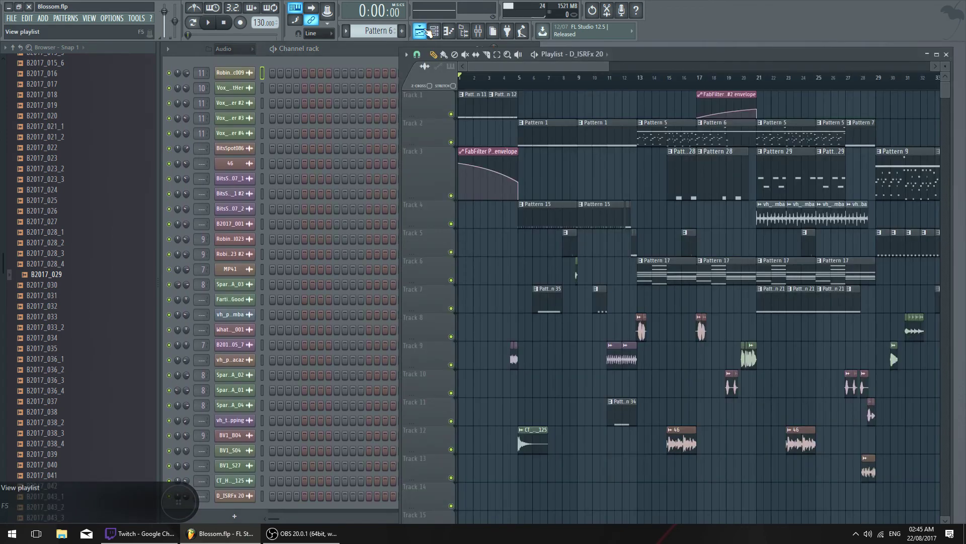
pyautogui.scroll(7, 538, 66)
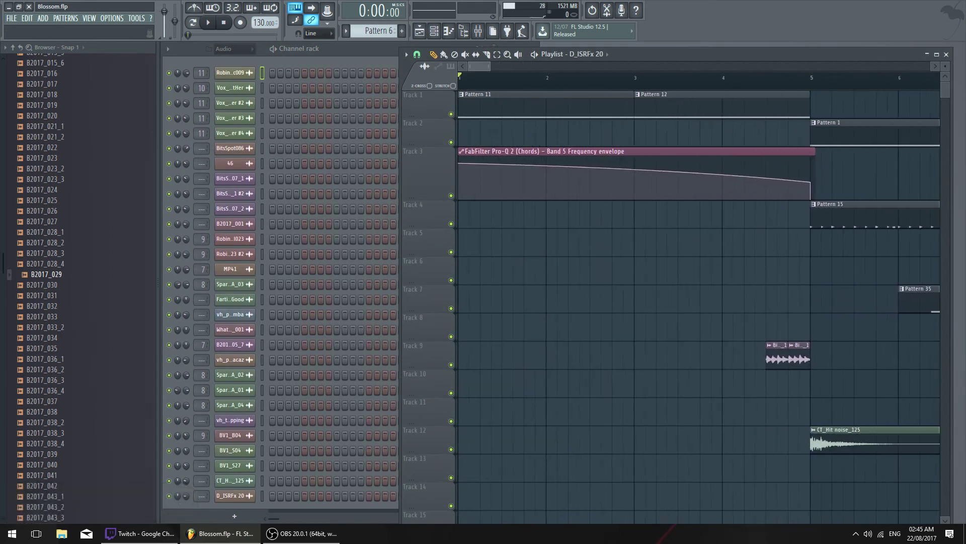
pyautogui.scroll(-3, 484, 67)
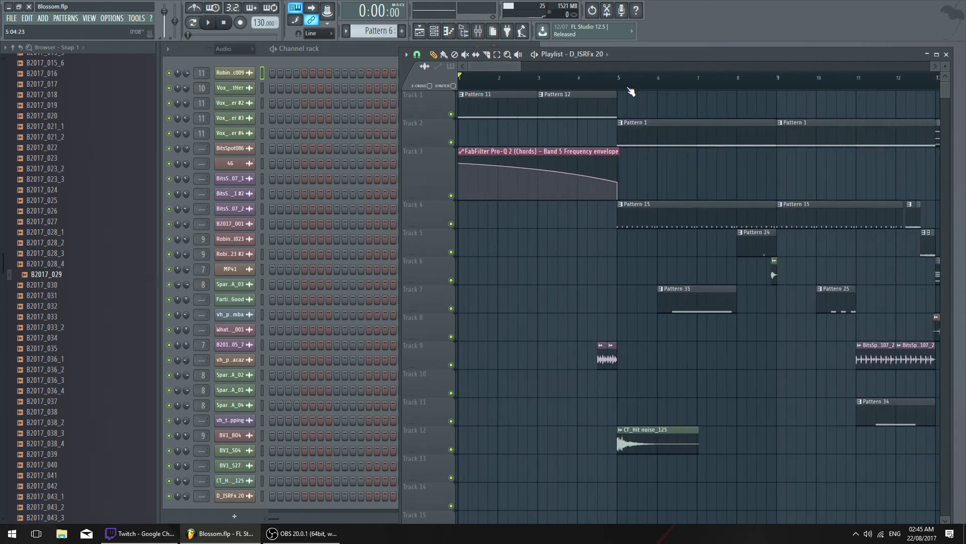
pyautogui.scroll(-3, 622, 69)
pyautogui.moveTo(504, 67)
pyautogui.mouseDown()
pyautogui.moveTo(532, 67)
pyautogui.moveTo(510, 67)
pyautogui.mouseUp()
pyautogui.doubleClick(638, 55)
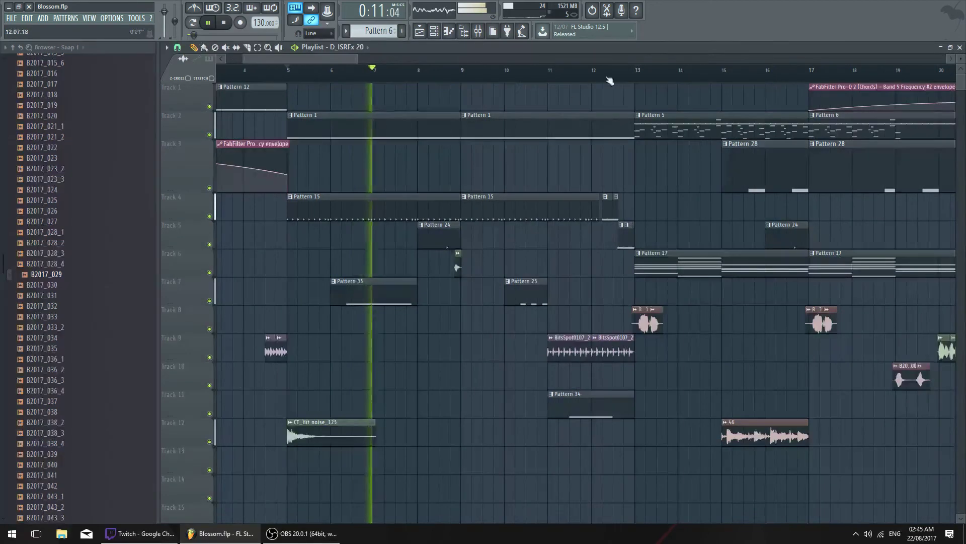
# Follow the song's playback through the playlist and jump ahead to bar 13
pyautogui.scroll(-4, 484, 182)
pyautogui.scroll(4, 523, 211)
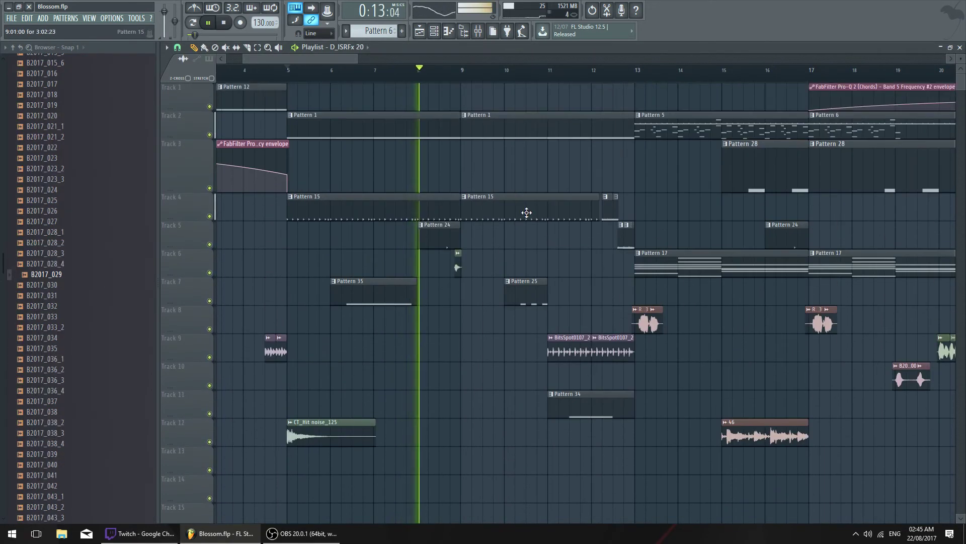
pyautogui.scroll(3, 511, 219)
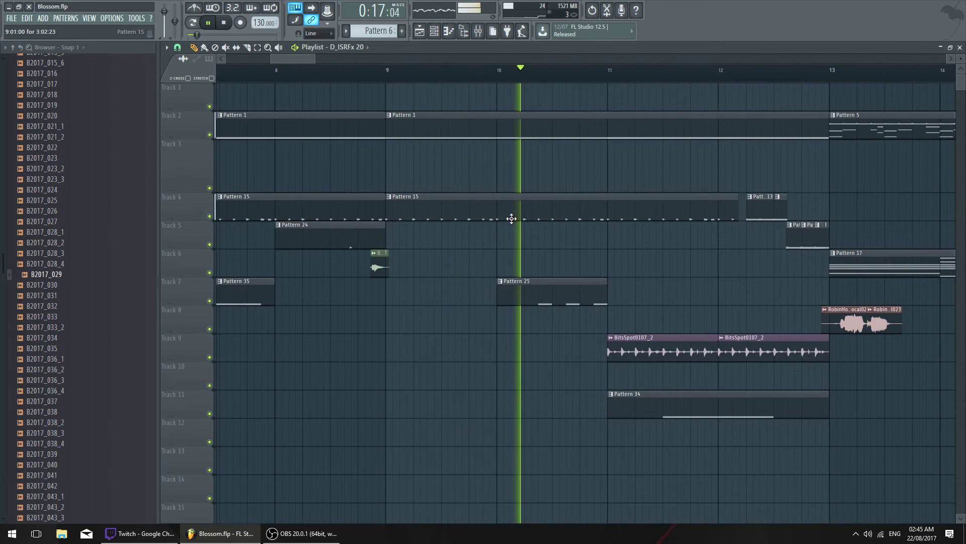
pyautogui.hscroll(2, 635, 132)
pyautogui.click(588, 73)
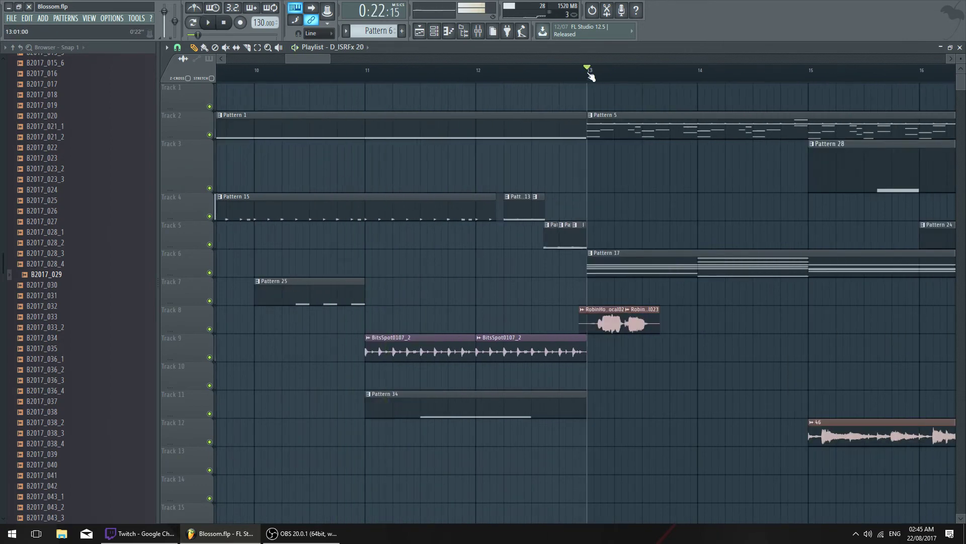
pyautogui.scroll(-2, 588, 73)
pyautogui.scroll(-1, 586, 127)
pyautogui.hscroll(2, 512, 127)
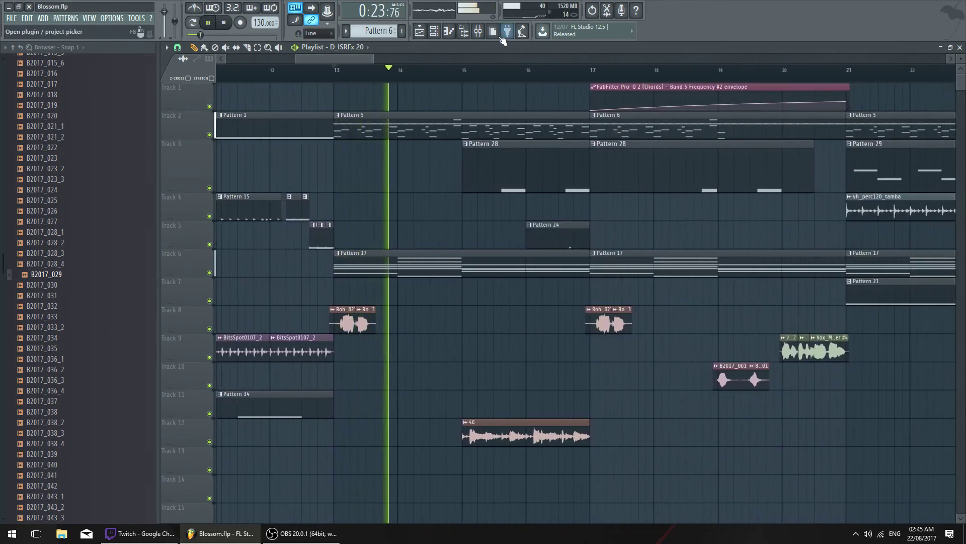
# Stop playback, review the mixer tracks and their output levels, and close the mixer
pyautogui.press('space')
pyautogui.click(478, 30)
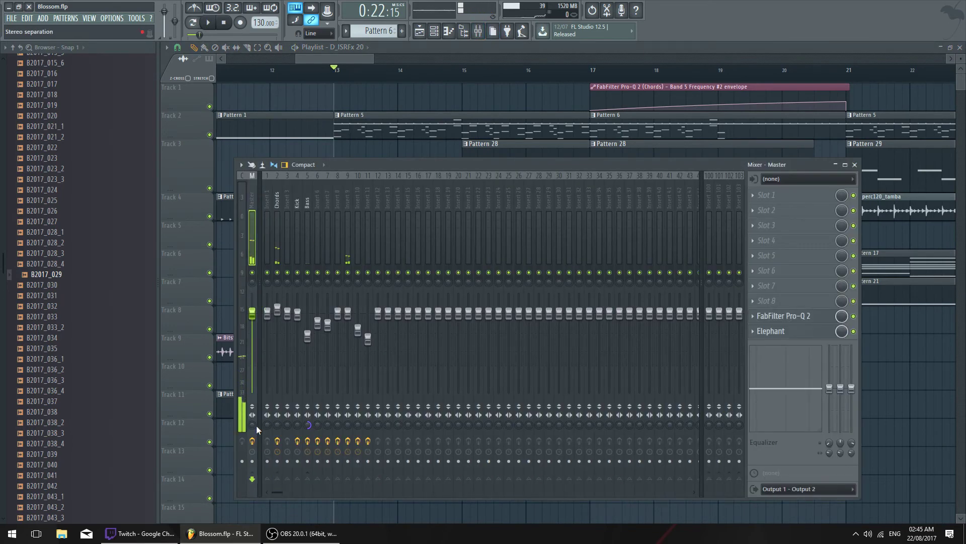
pyautogui.click(855, 165)
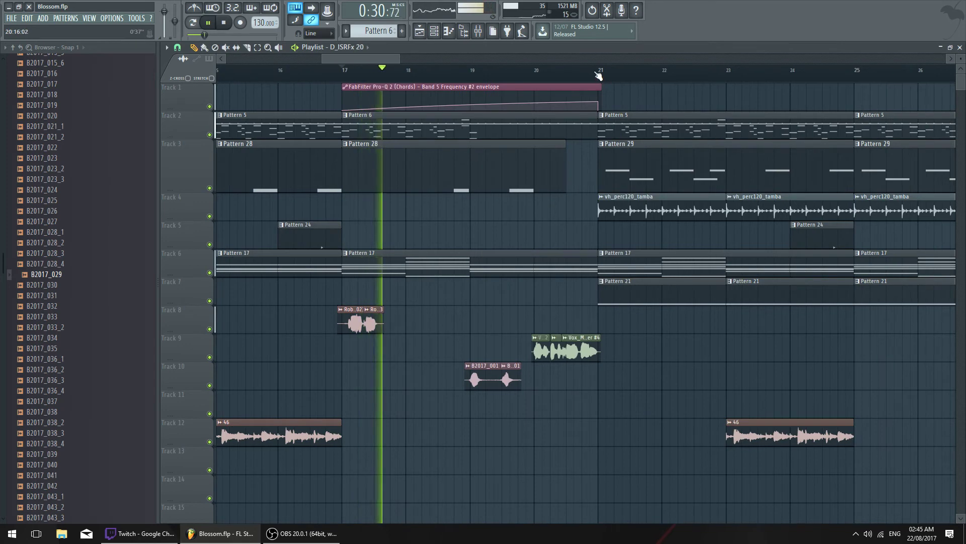
# Play the song from bar 21, stop it, and open the Pattern 5 clip on Track 2 in the channel rack
pyautogui.click(599, 71)
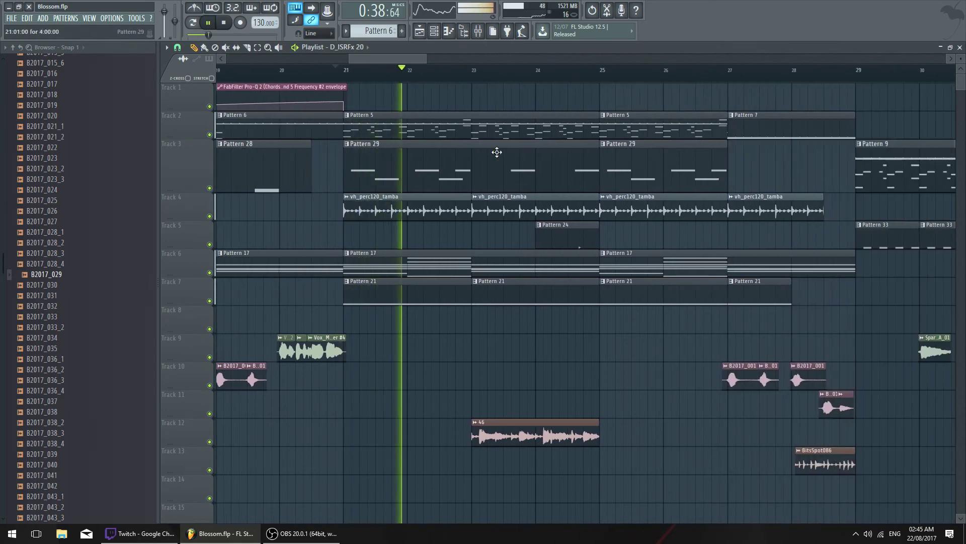
pyautogui.press('space')
pyautogui.doubleClick(425, 126)
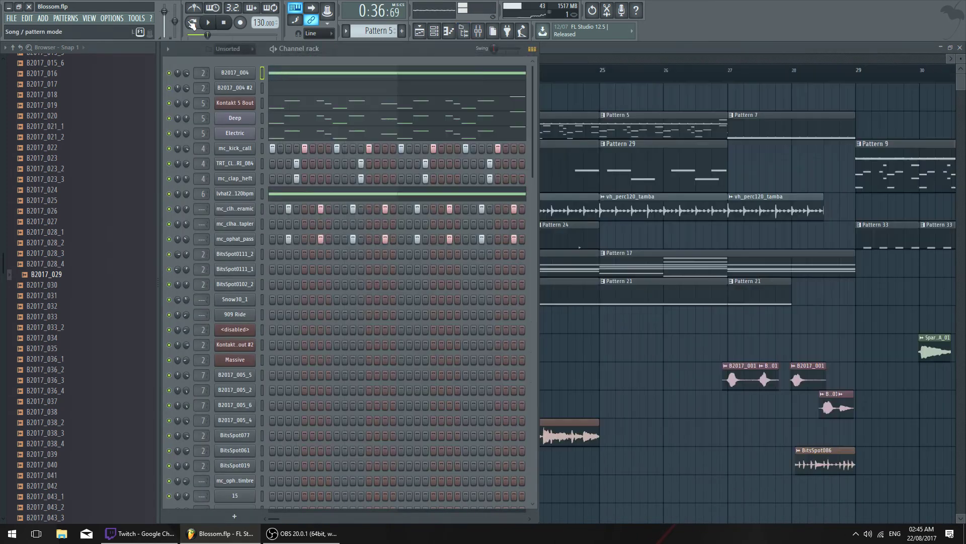
# Inspect the Deep, Electric and Kontakt 5 Bout channels of Pattern 5 and close the instrument window
pyautogui.click(231, 118)
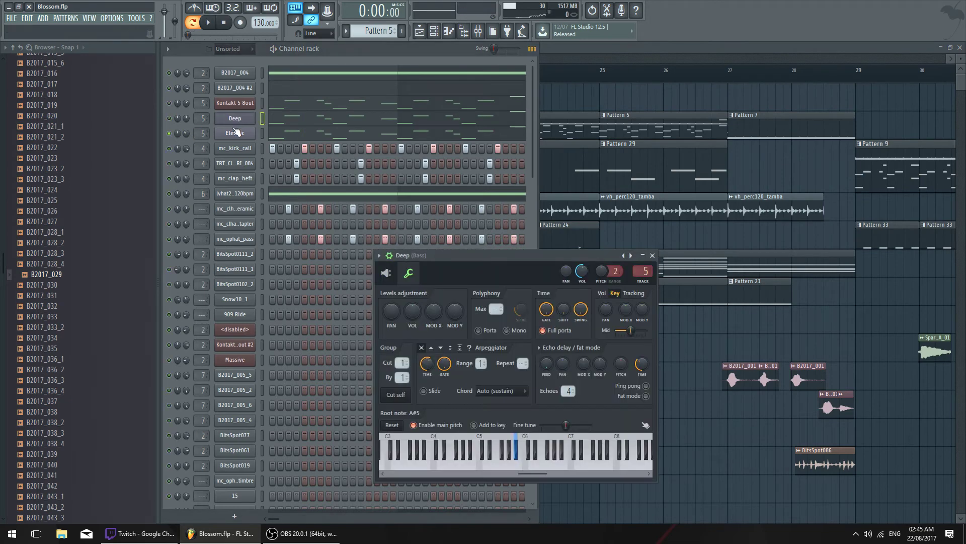
pyautogui.click(235, 132)
pyautogui.click(239, 117)
pyautogui.click(244, 103)
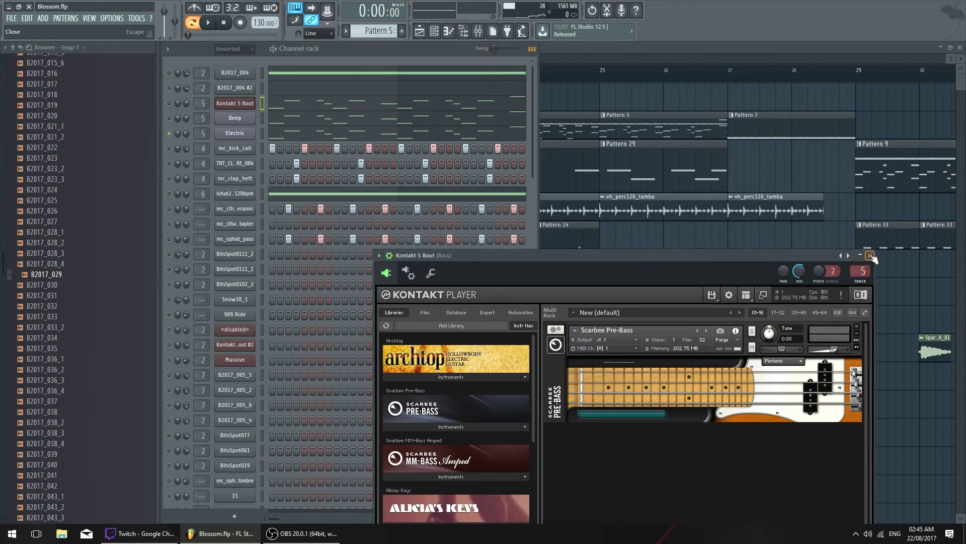
pyautogui.click(870, 255)
# Hide the channel rack, check the mixer during a brief playback from bar 21, and hide the mixer
pyautogui.press('F6')
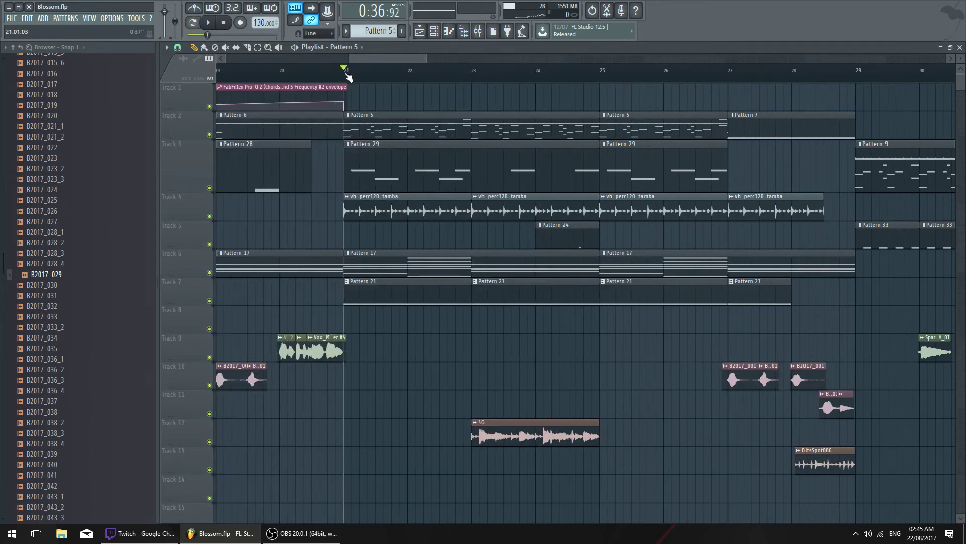
pyautogui.click(478, 31)
pyautogui.press('space')
pyautogui.press('space')
pyautogui.press('F9')
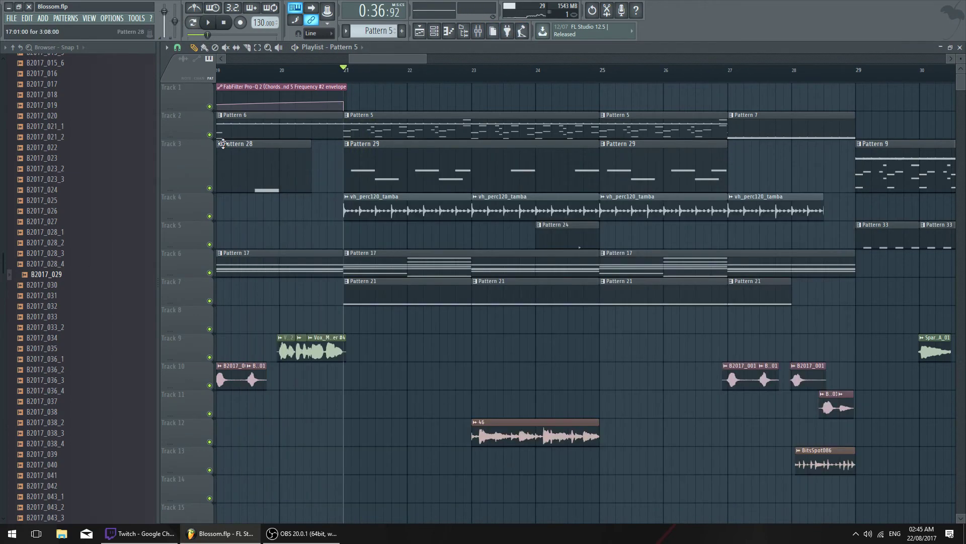
pyautogui.press('F6')
pyautogui.click(424, 36)
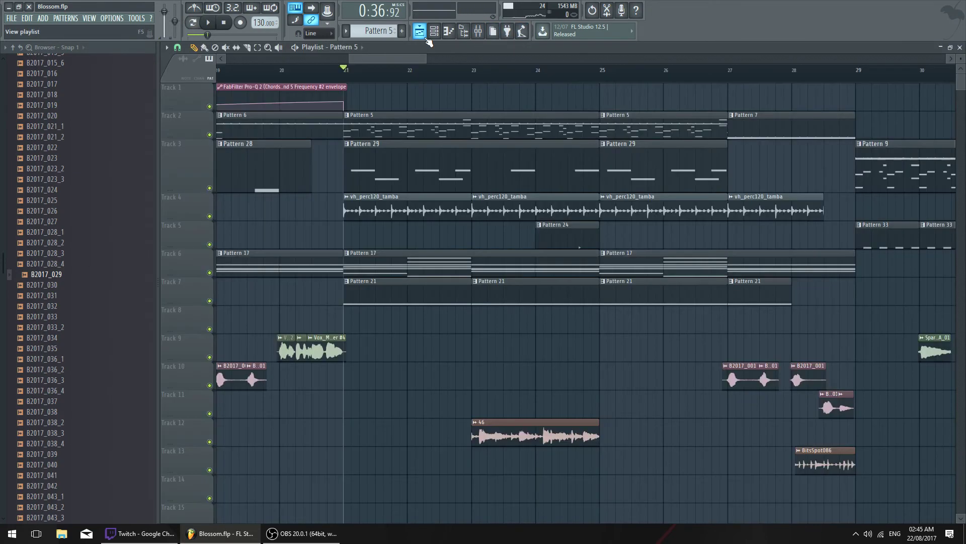
pyautogui.doubleClick(489, 47)
pyautogui.moveTo(629, 49); pyautogui.dragTo(670, 35)
pyautogui.doubleClick(726, 44)
# Play the song from bar 21 again and examine the Bass track in the mixer, stopping playback when done
pyautogui.press('space')
pyautogui.click(477, 32)
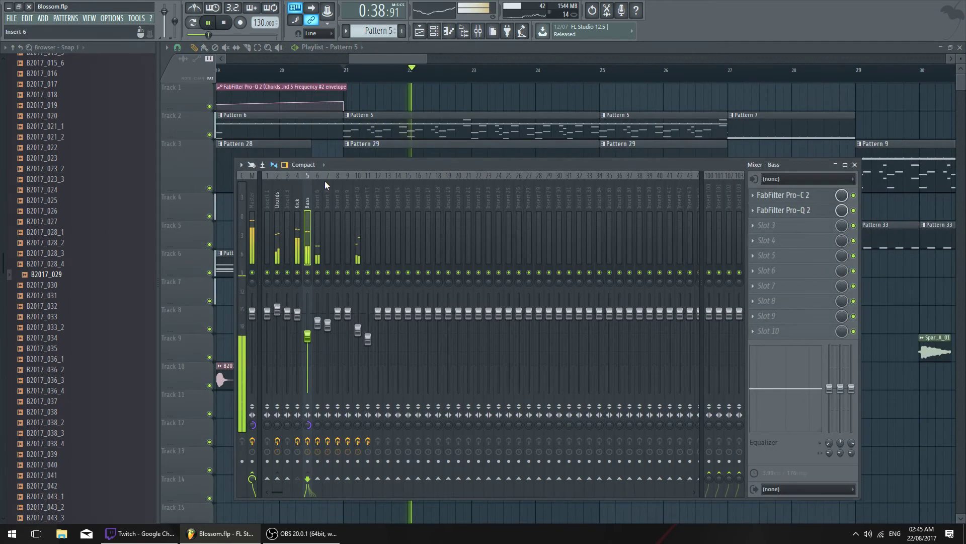
pyautogui.press('space')
# Shrink the mixer window and place it over the lower playlist tracks so the upper tracks stay in view
pyautogui.moveTo(794, 165); pyautogui.dragTo(624, 86)
pyautogui.moveTo(793, 423); pyautogui.dragTo(687, 370)
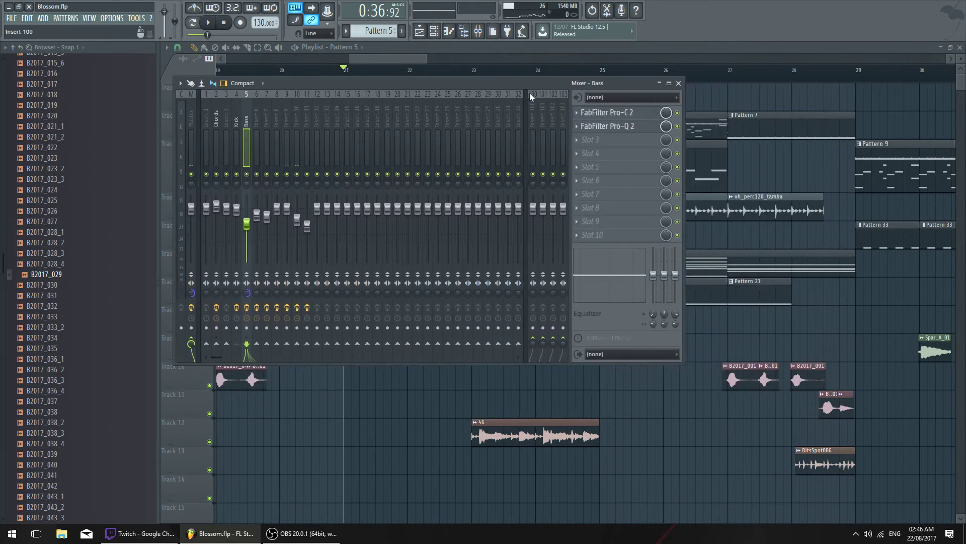
pyautogui.moveTo(524, 83); pyautogui.dragTo(635, 219)
# Open FabFilter Pro-Q 2 on the Bass mixer track during playback, stop the song and close the plugin
pyautogui.press('space')
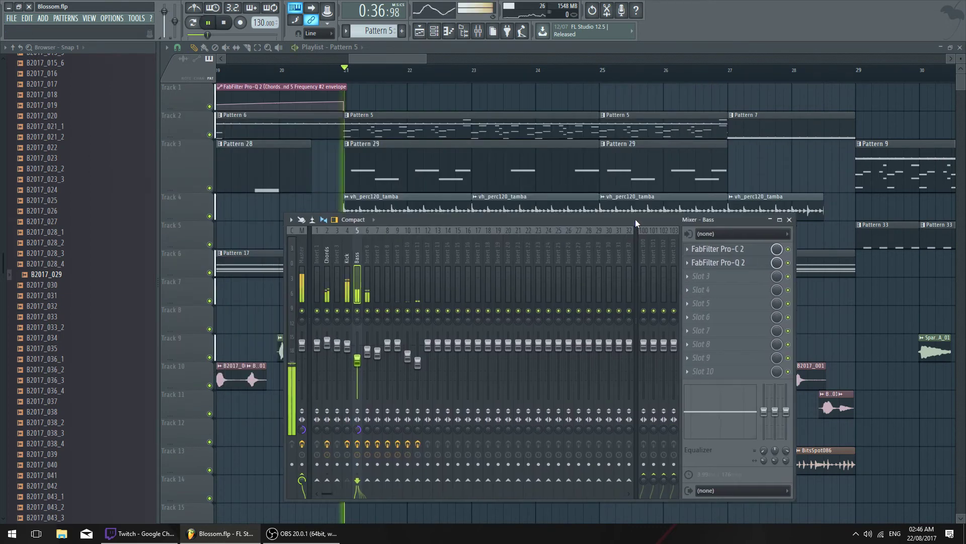
pyautogui.click(753, 262)
pyautogui.press('space')
pyautogui.click(656, 159)
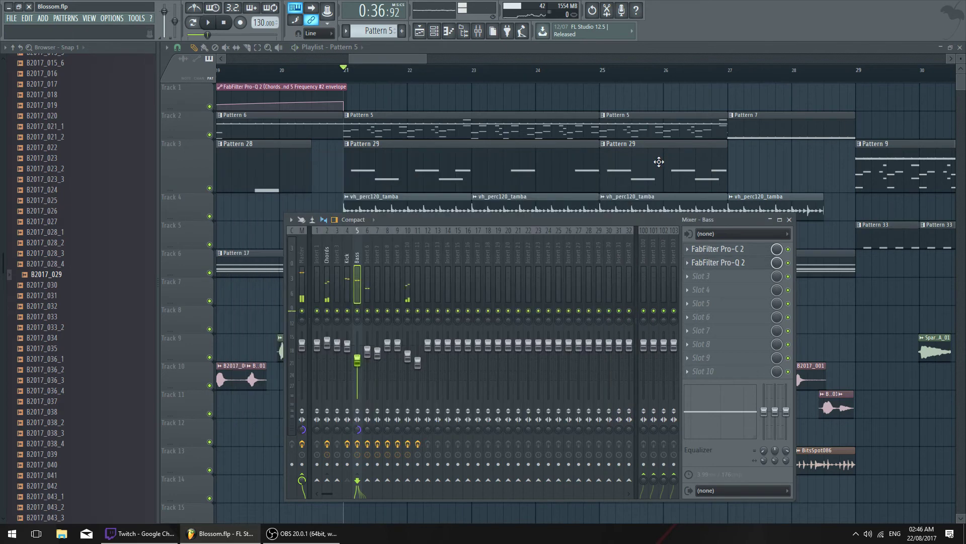
# Move the mixer slightly aside, close it, and show the channel rack for Pattern 5
pyautogui.moveTo(614, 223); pyautogui.dragTo(641, 208)
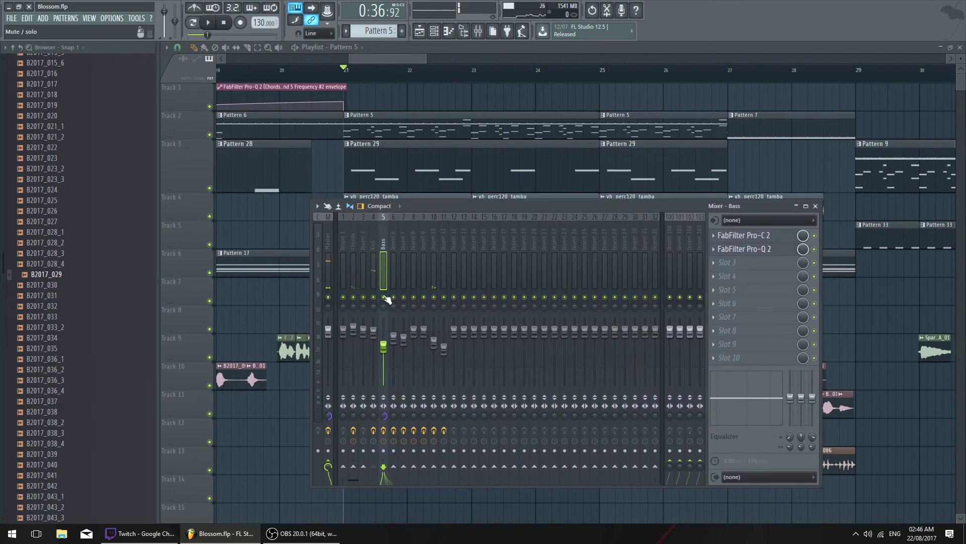
pyautogui.click(818, 206)
pyautogui.press('F6')
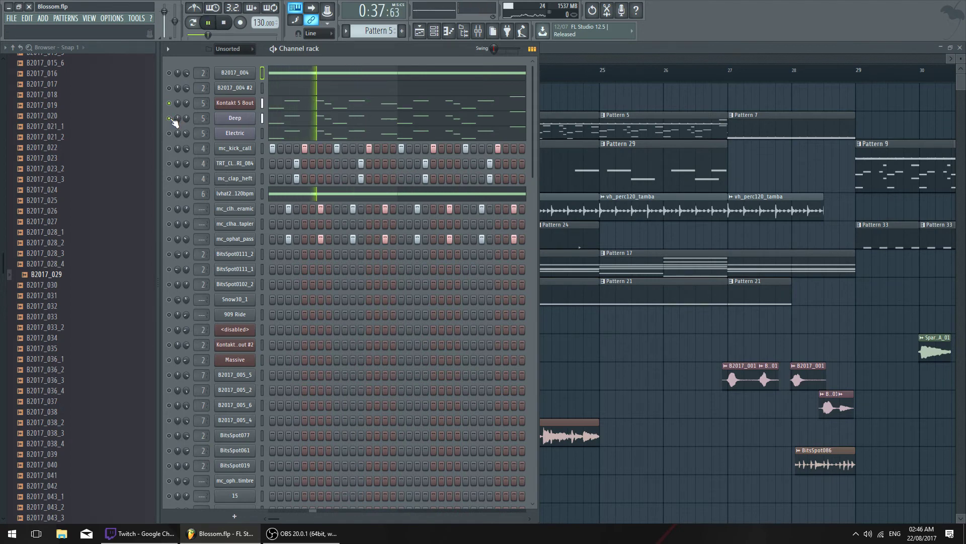
# Delete the Electric channel from the channel rack
pyautogui.rightClick(253, 128)
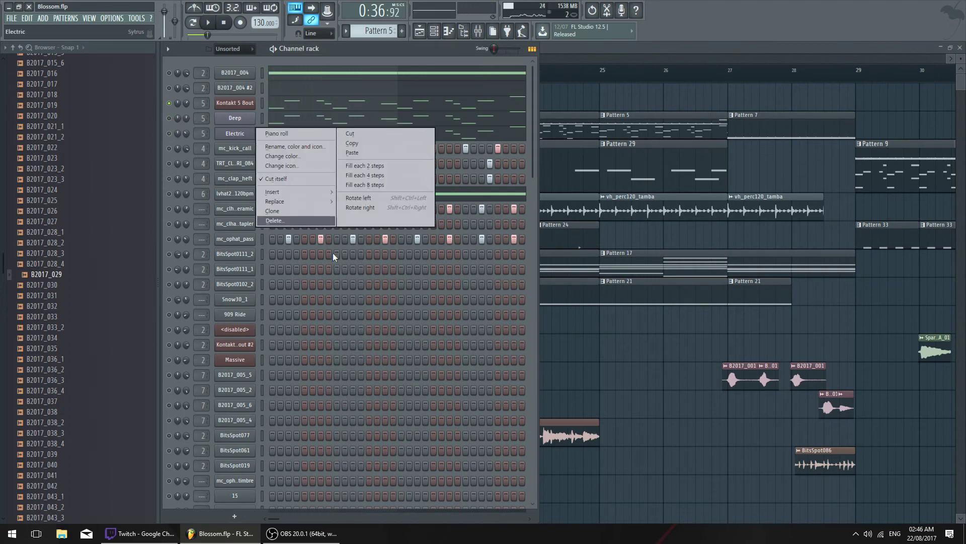
pyautogui.click(317, 221)
pyautogui.click(534, 294)
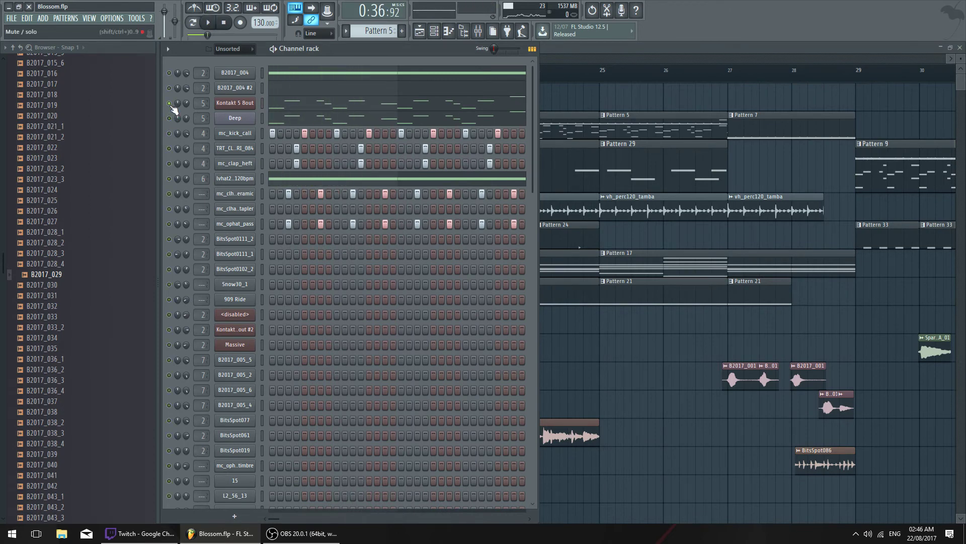
# Bring the playlist forward, listen to the song from bar 21 without the Electric channel, and stop playback
pyautogui.press('F5')
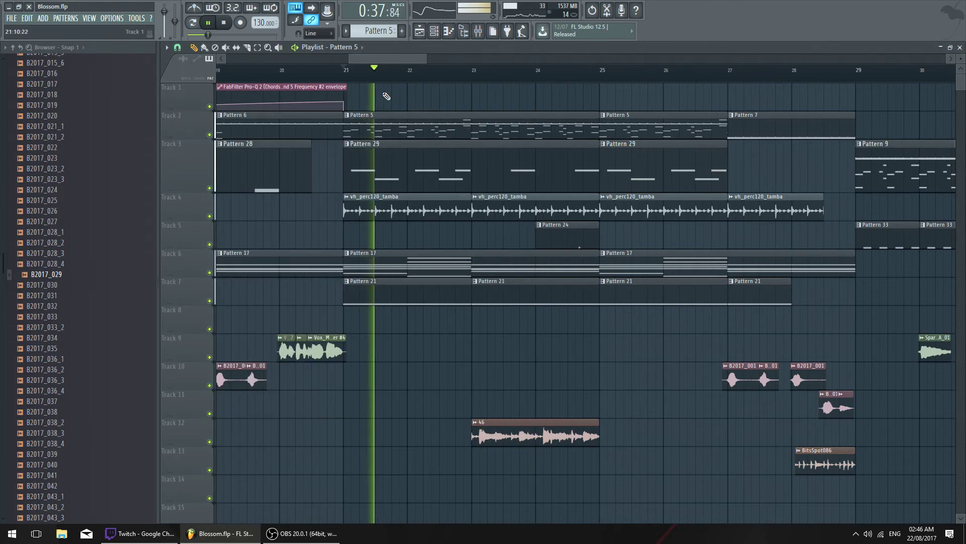
pyautogui.click(477, 32)
pyautogui.click(478, 31)
pyautogui.press('F5')
pyautogui.click(421, 32)
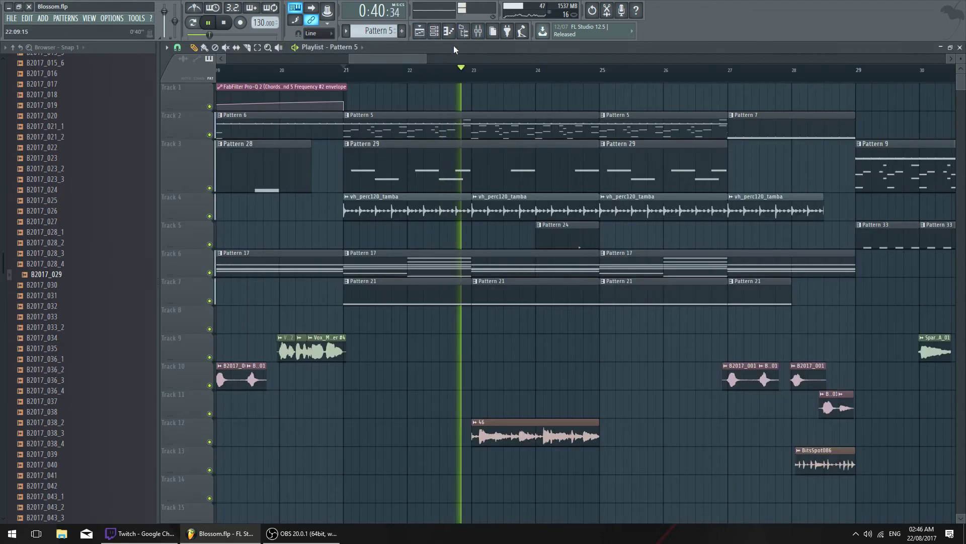
pyautogui.click(465, 32)
pyautogui.press('space')
# Play the song from bar 21 with the mixer open to check the Bass track, close the mixer and stop playback
pyautogui.click(479, 36)
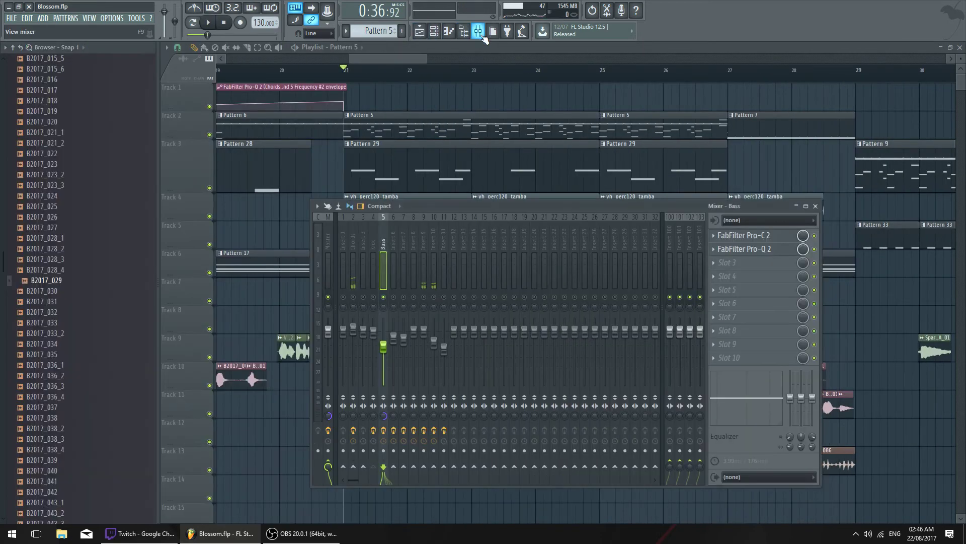
pyautogui.press('space')
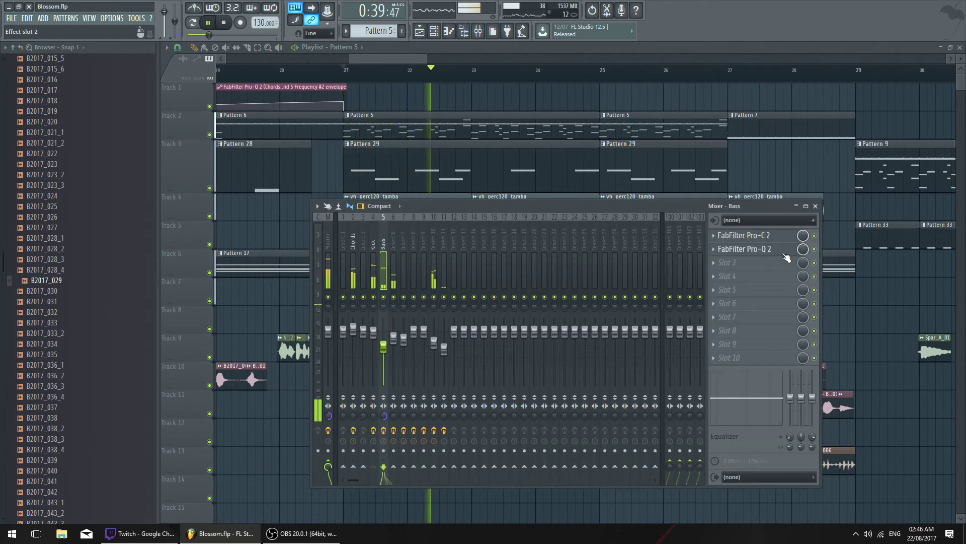
pyautogui.moveTo(782, 206); pyautogui.dragTo(745, 191)
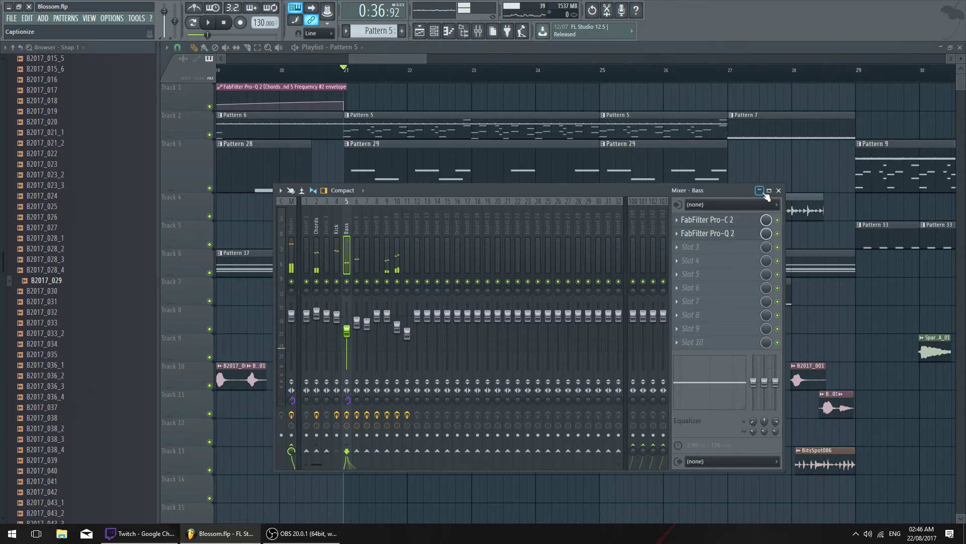
pyautogui.keyDown('ctrl'); pyautogui.click(421, 89); pyautogui.keyUp('ctrl')
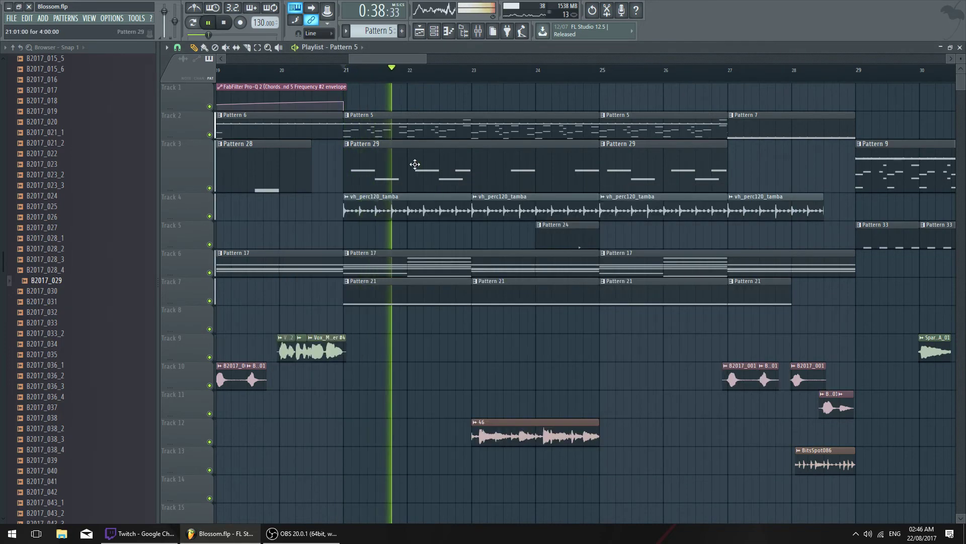
pyautogui.press('space')
# Open Pattern 29 in the channel rack, bring up its Mowgli007 channel and show that channel's mixer track, Insert 10
pyautogui.doubleClick(399, 160)
pyautogui.press('F7')
pyautogui.scroll(-10, 345, 363)
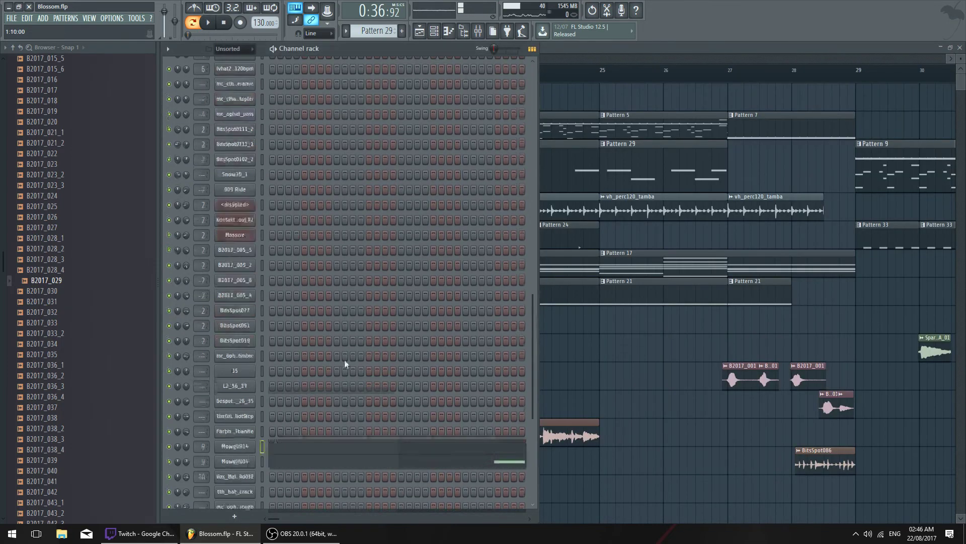
pyautogui.click(243, 432)
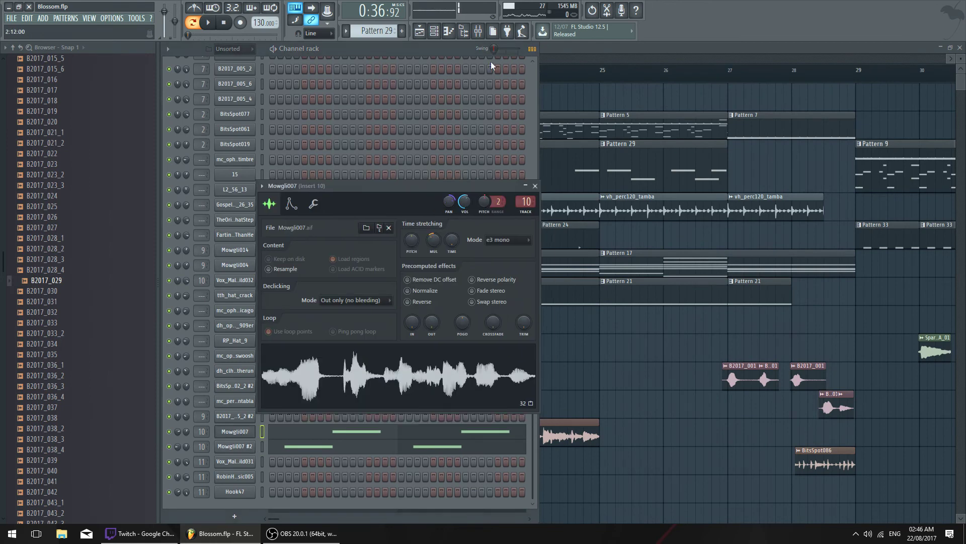
pyautogui.press('F9')
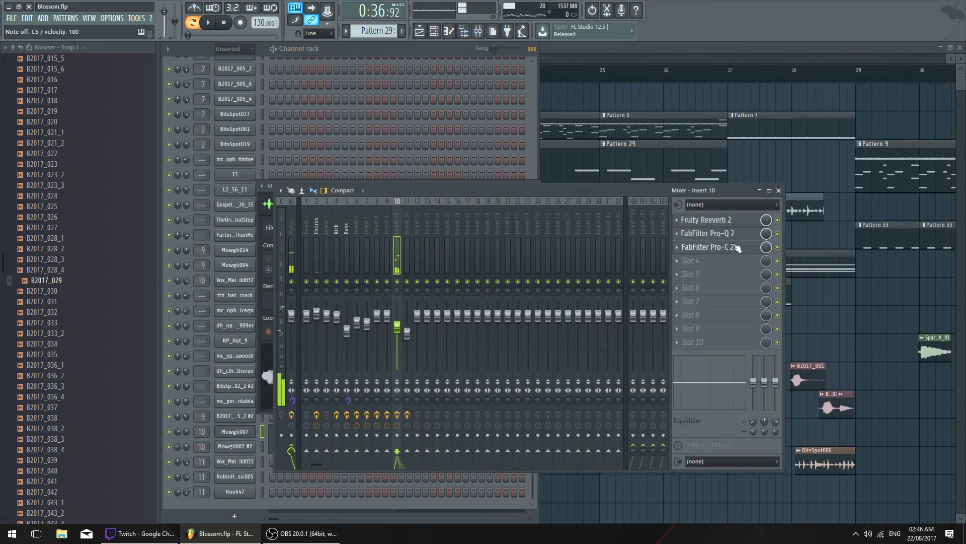
# In Insert 10's FabFilter Pro-Q 2, move band 5 to about 210 Hz and -2.5 dB, play Pattern 29, and return to the playlist
pyautogui.click(707, 233)
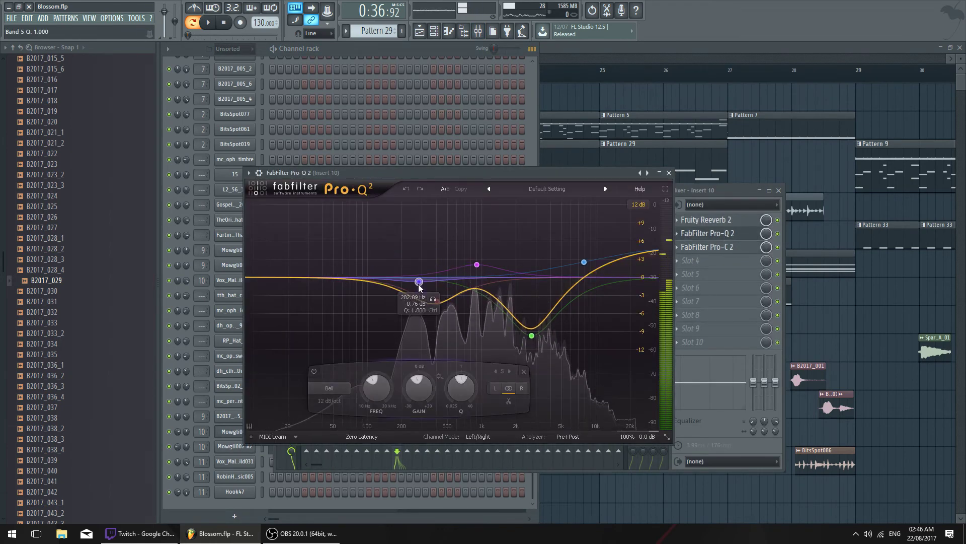
pyautogui.moveTo(419, 284)
pyautogui.mouseDown()
pyautogui.moveTo(404, 284)
pyautogui.moveTo(406, 294)
pyautogui.mouseUp()
pyautogui.press('space')
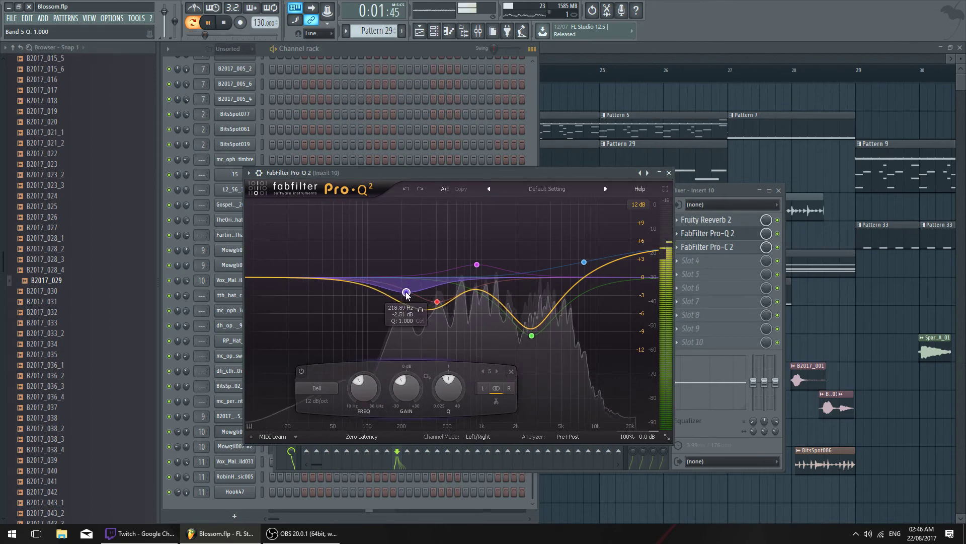
pyautogui.click(626, 53)
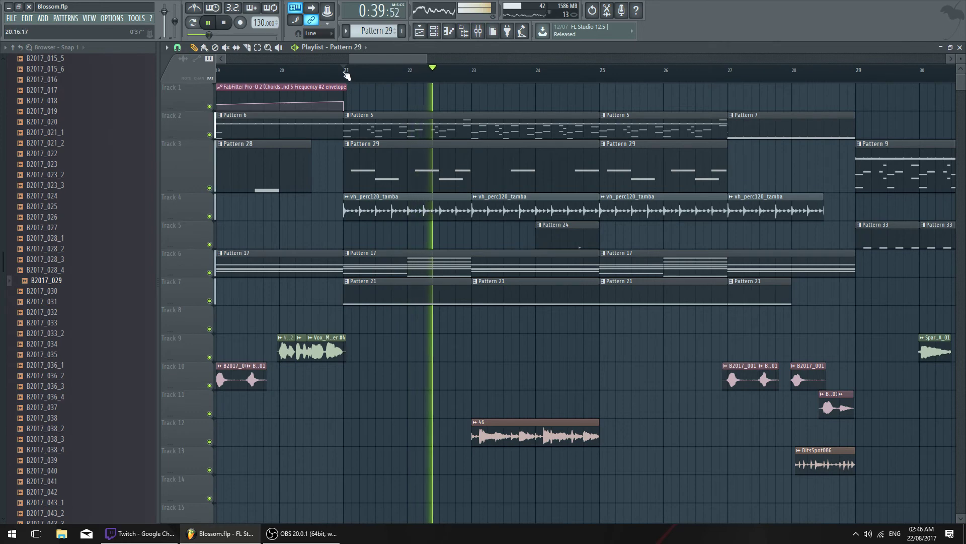
# Follow the song in the playlist, jump to bar 29, and examine Pattern 9's channels and the mixer levels during playback
pyautogui.moveTo(404, 60); pyautogui.dragTo(425, 60)
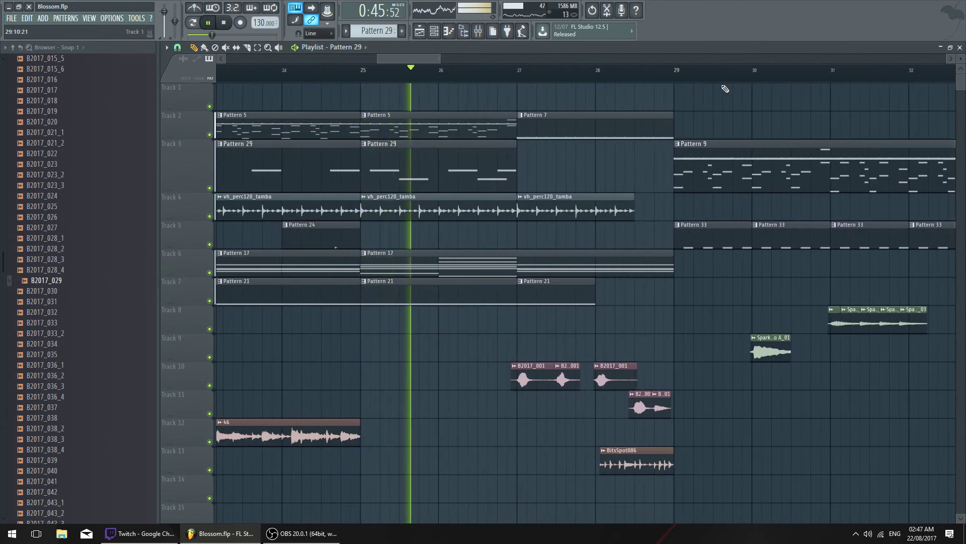
pyautogui.click(661, 69)
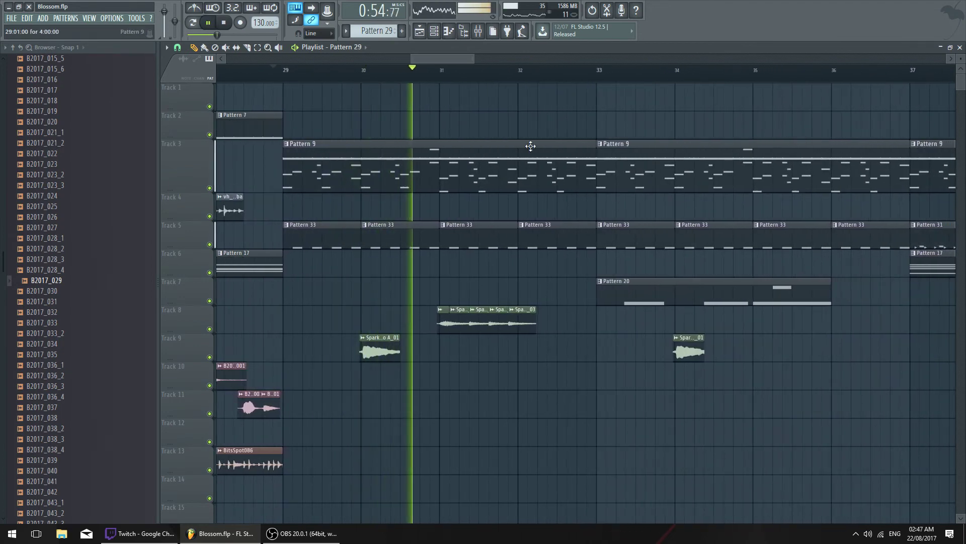
pyautogui.doubleClick(421, 184)
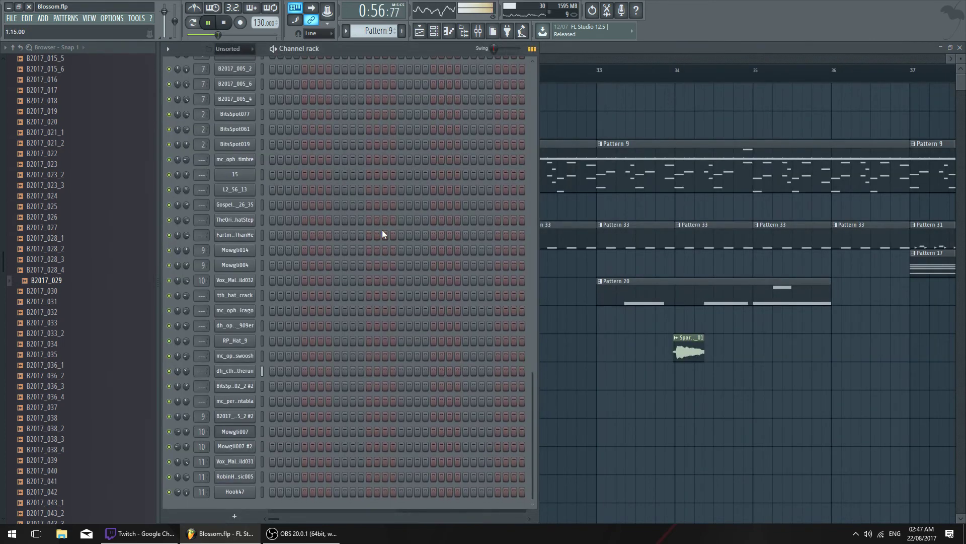
pyautogui.scroll(7, 382, 234)
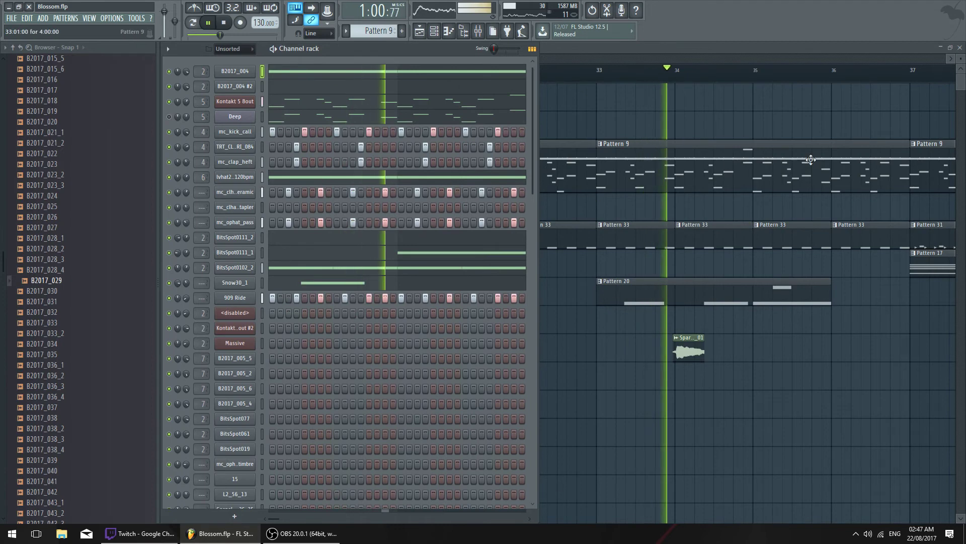
pyautogui.moveTo(871, 158); pyautogui.dragTo(498, 145)
pyautogui.scroll(-2, 526, 59)
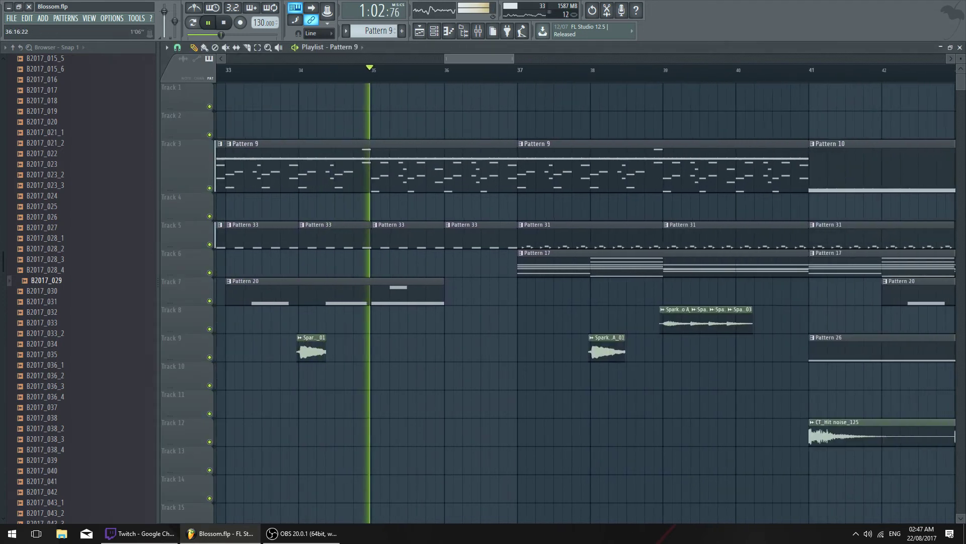
pyautogui.click(477, 31)
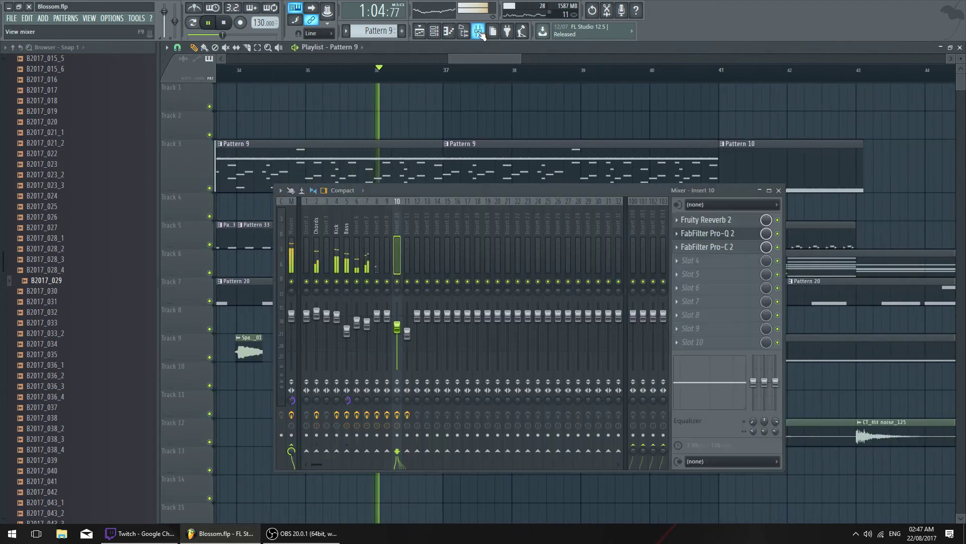
pyautogui.click(478, 32)
# Shrink the playlist window so the channel rack shows beside it, narrow the browser and stop playback
pyautogui.doubleClick(505, 49)
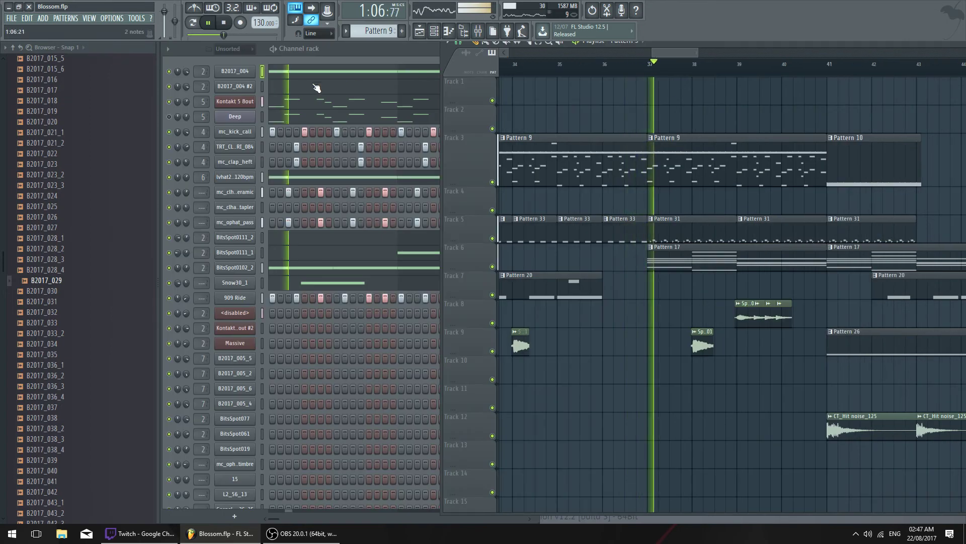
pyautogui.moveTo(158, 89); pyautogui.dragTo(111, 89)
pyautogui.press('space')
# Move the playback position to bar 41 and play the arrangement from there
pyautogui.hscroll(3, 646, 77)
pyautogui.click(618, 64)
pyautogui.hscroll(1, 568, 64)
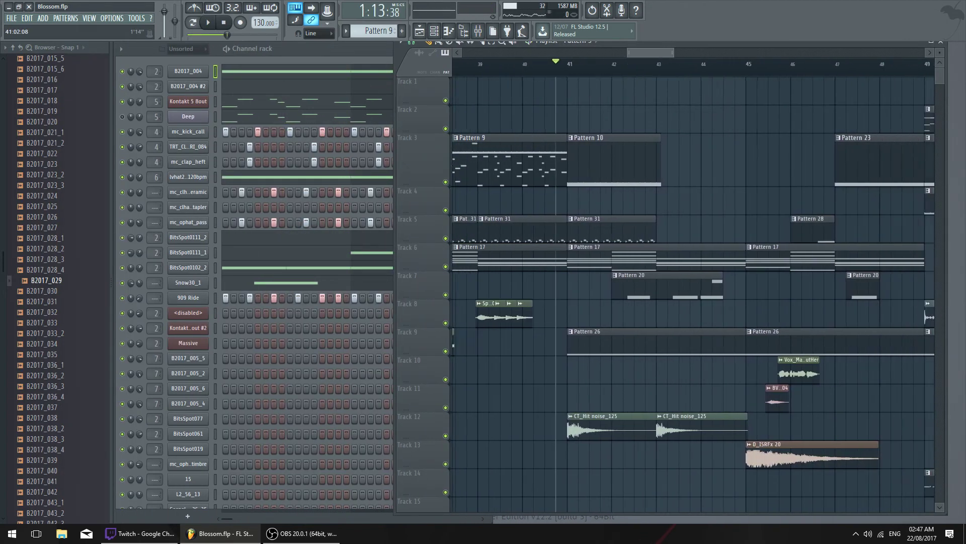
pyautogui.scroll(1, 523, 65)
pyautogui.press('space')
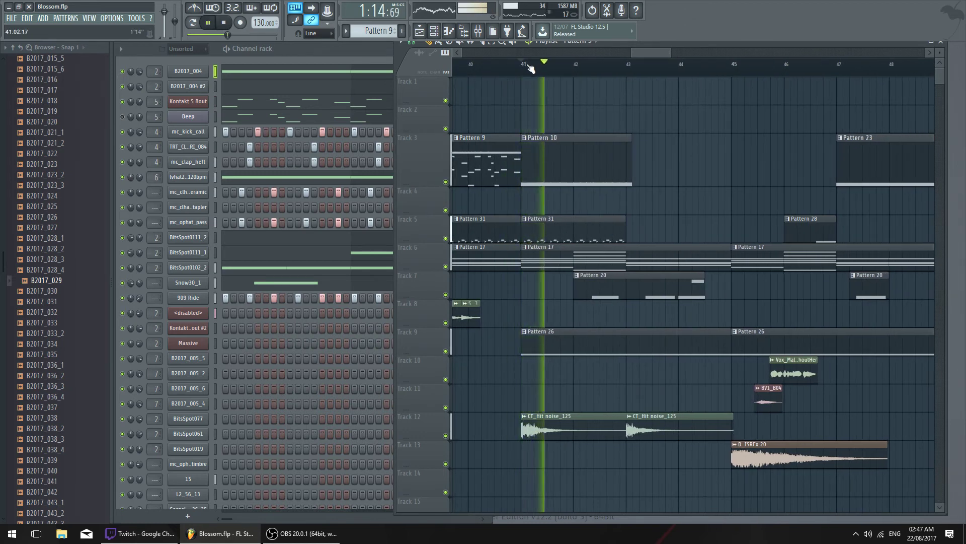
pyautogui.click(410, 41)
pyautogui.click(424, 66)
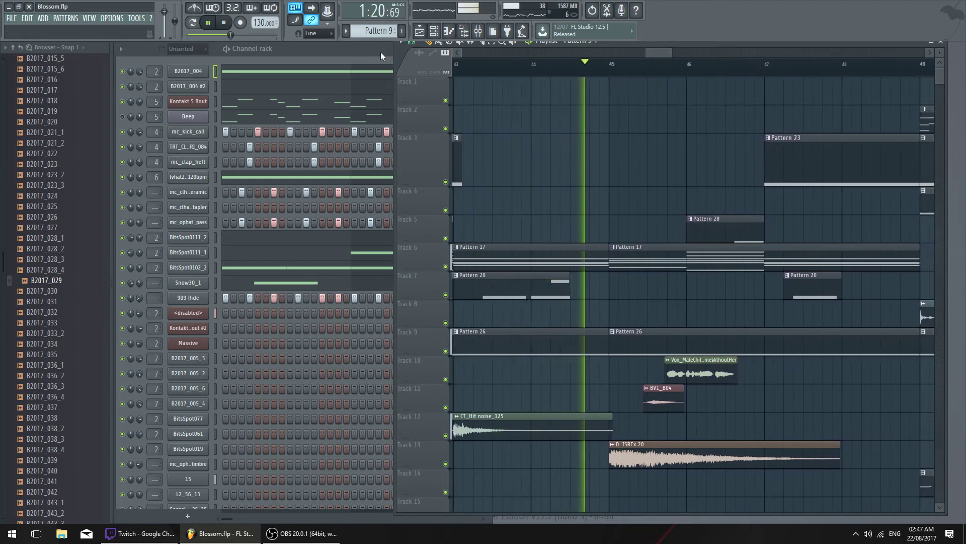
# Follow playback through the arrangement from bar 45 to bar 52, check the mixer levels briefly, and stop the song
pyautogui.moveTo(666, 50); pyautogui.dragTo(664, 50)
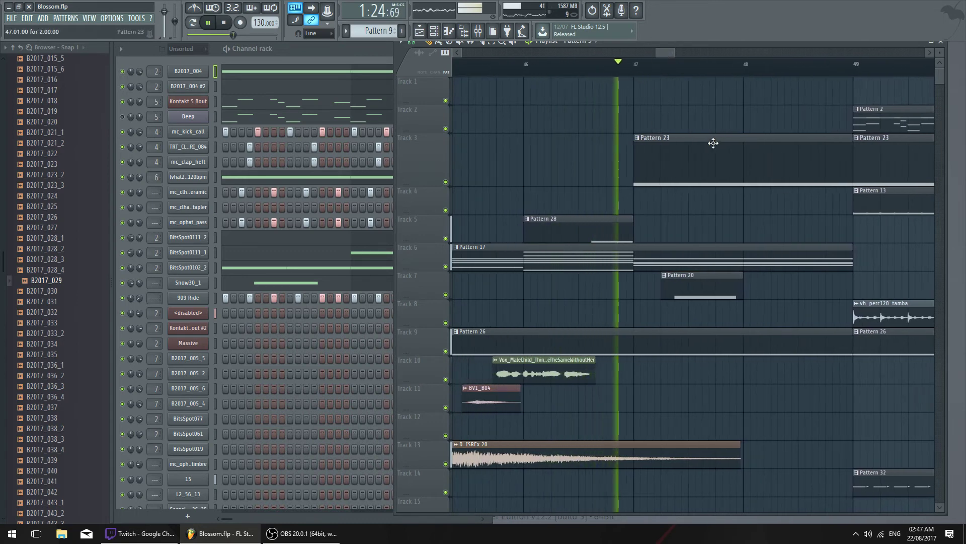
pyautogui.moveTo(712, 143); pyautogui.dragTo(563, 205)
pyautogui.hscroll(3, 635, 151)
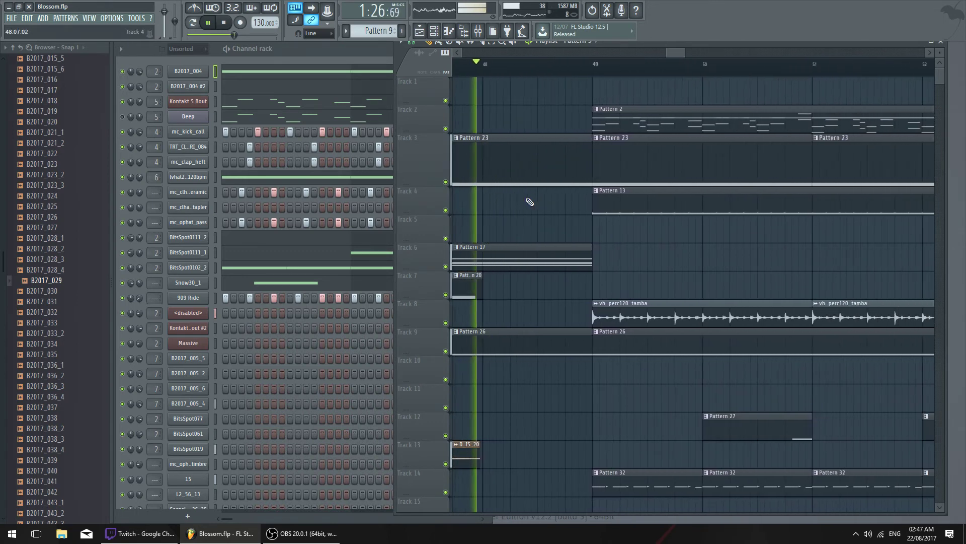
pyautogui.moveTo(591, 156); pyautogui.dragTo(505, 183)
pyautogui.moveTo(689, 53); pyautogui.dragTo(699, 52)
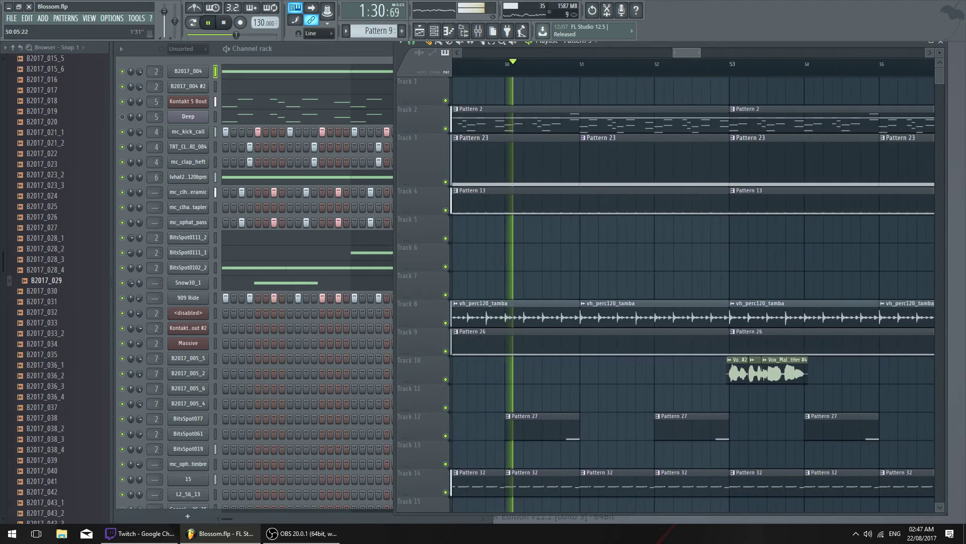
pyautogui.click(484, 32)
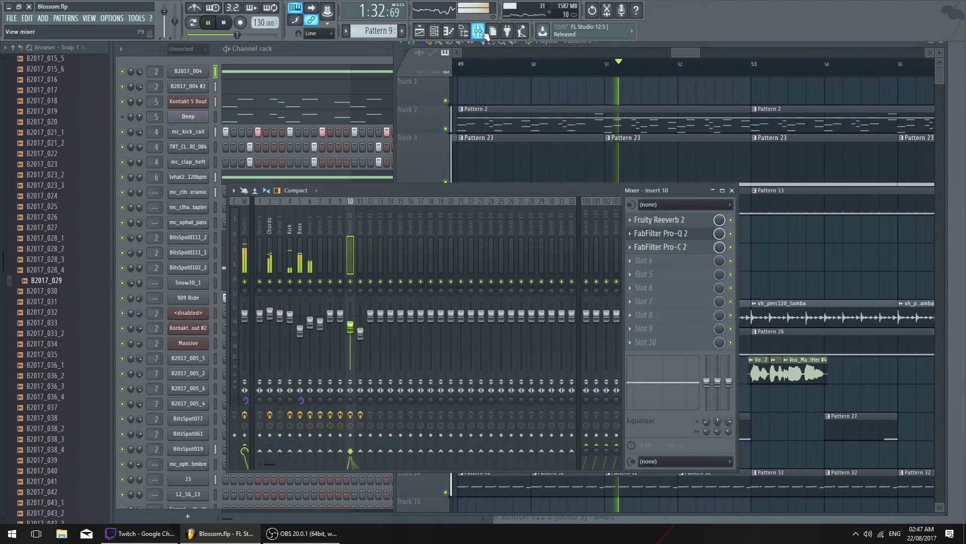
pyautogui.click(487, 34)
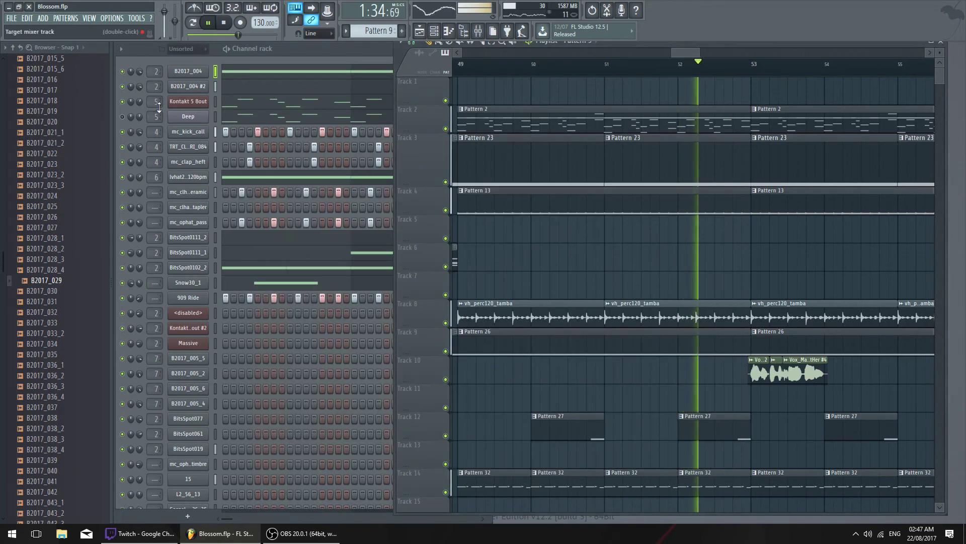
pyautogui.press('space')
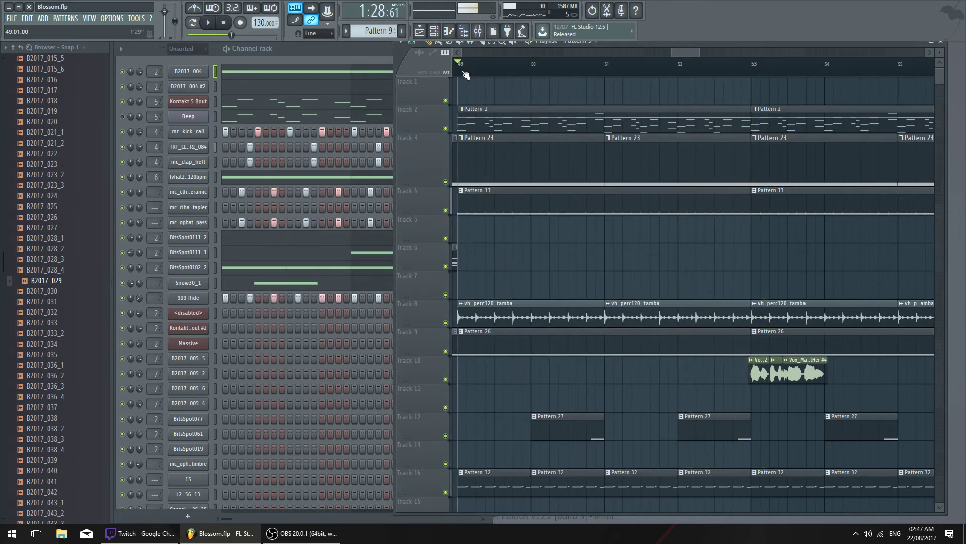
# Play Pattern 2 with only the Kontakt 5 8out channel audible, open its Kontakt plugin and position the window fully in view
pyautogui.doubleClick(477, 114)
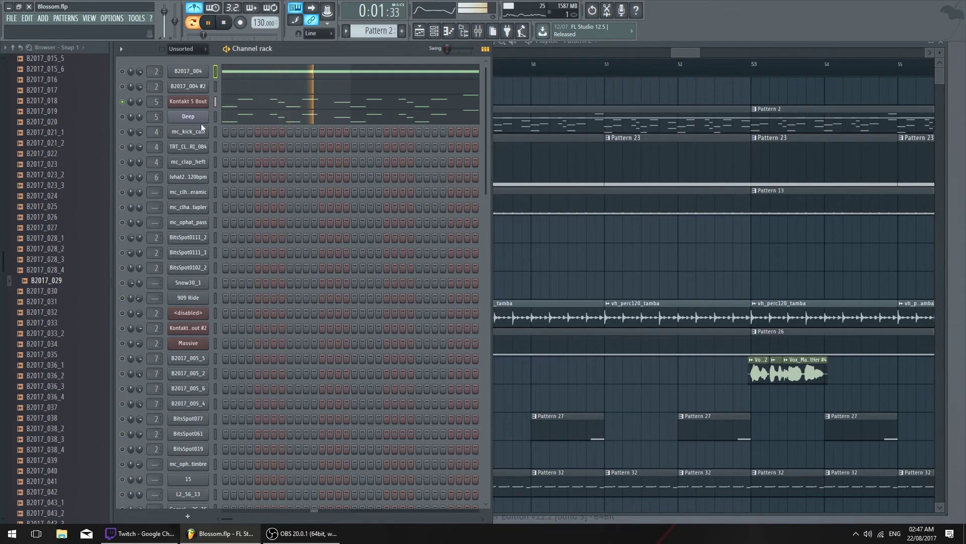
pyautogui.press('space')
pyautogui.click(188, 101)
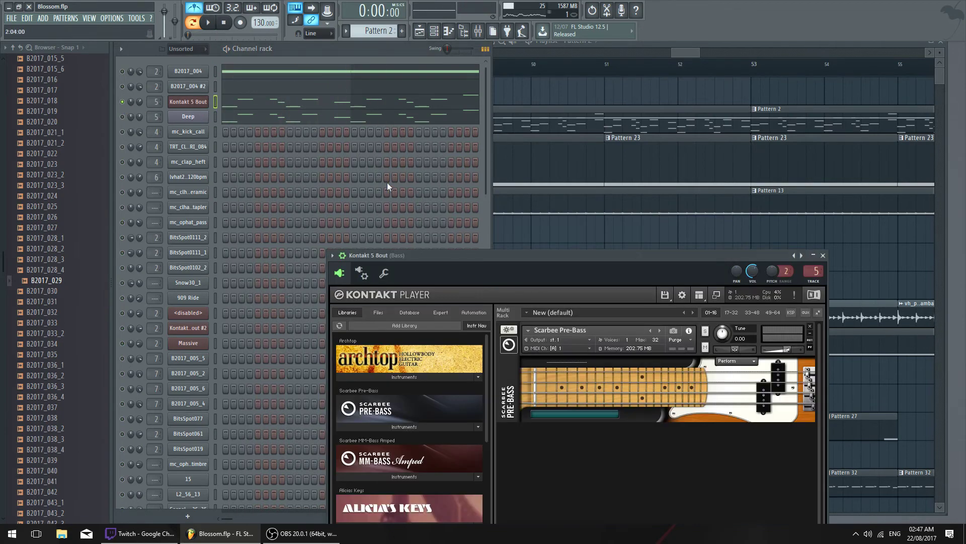
pyautogui.moveTo(445, 257); pyautogui.dragTo(383, 147)
pyautogui.click(382, 59)
pyautogui.press('space')
pyautogui.moveTo(533, 145); pyautogui.dragTo(428, 99)
# Remove Scarbee Pre-Bass from Kontakt, reload it from the library, test it with Pattern 2, and move the plugin below the upper channels
pyautogui.click(644, 173)
pyautogui.click(251, 271)
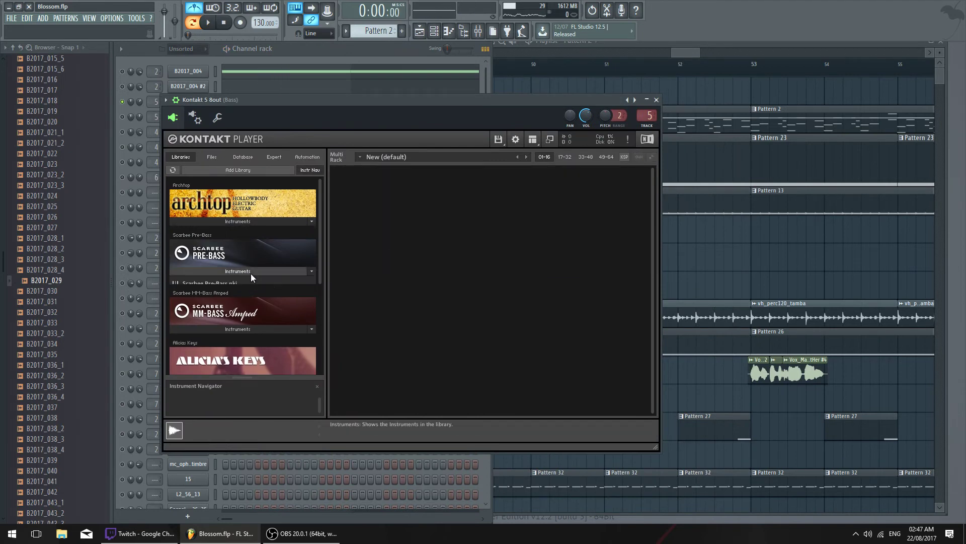
pyautogui.doubleClick(253, 285)
pyautogui.press('space')
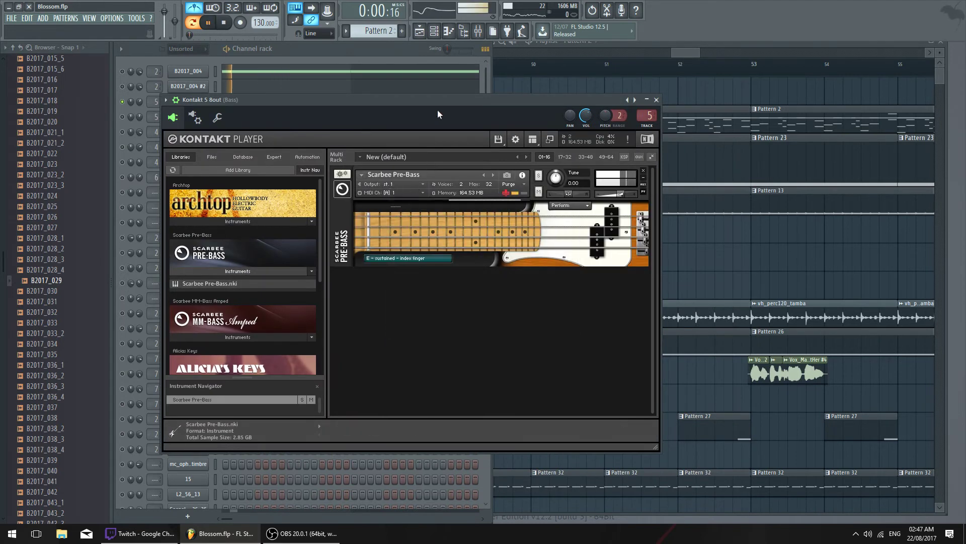
pyautogui.moveTo(439, 99); pyautogui.dragTo(485, 175)
pyautogui.press('space')
pyautogui.click(205, 103)
pyautogui.click(205, 103)
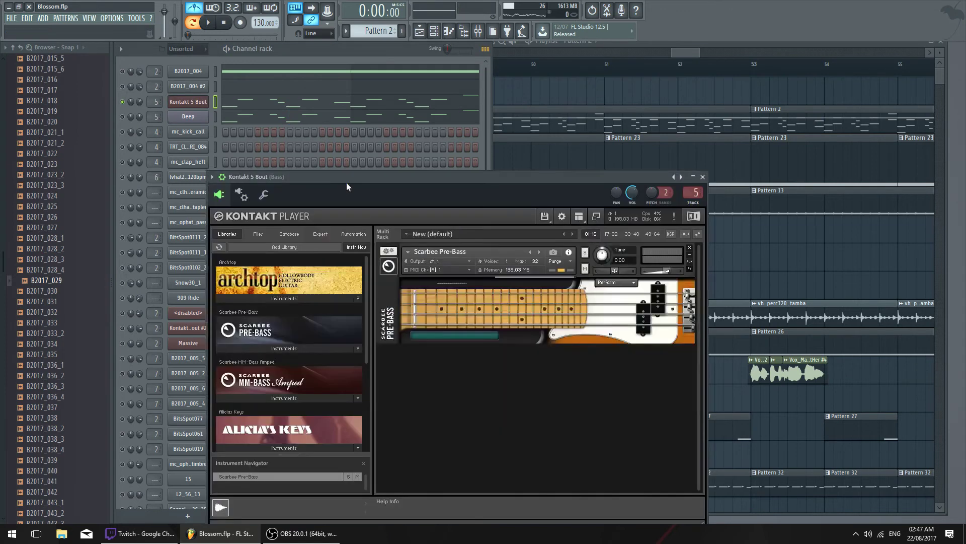
# Remove Scarbee Pre-Bass from the Kontakt rack and load Scarbee MM-Bass - Amped - Pop from the library
pyautogui.moveTo(347, 182); pyautogui.dragTo(278, 96)
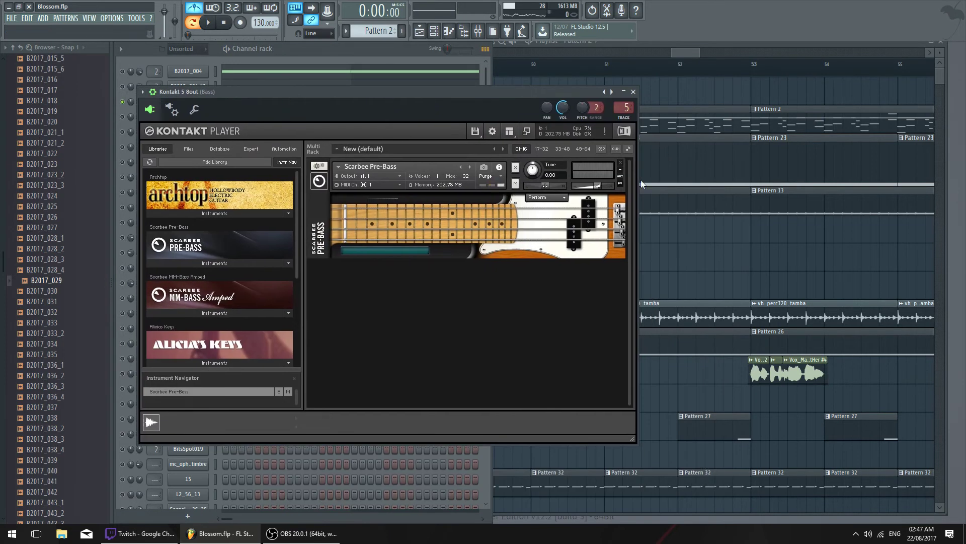
pyautogui.click(620, 165)
pyautogui.scroll(-1, 228, 276)
pyautogui.click(232, 303)
pyautogui.scroll(-1, 232, 304)
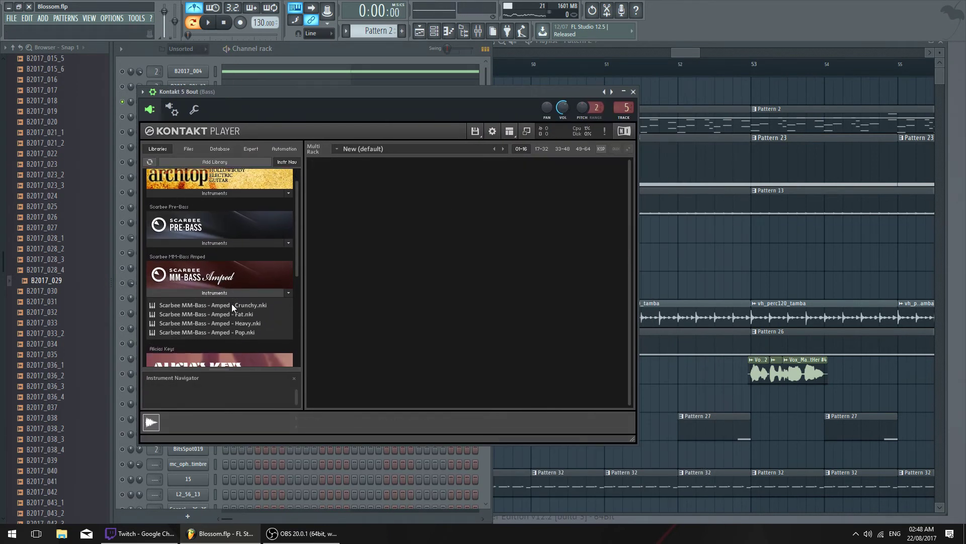
pyautogui.doubleClick(254, 327)
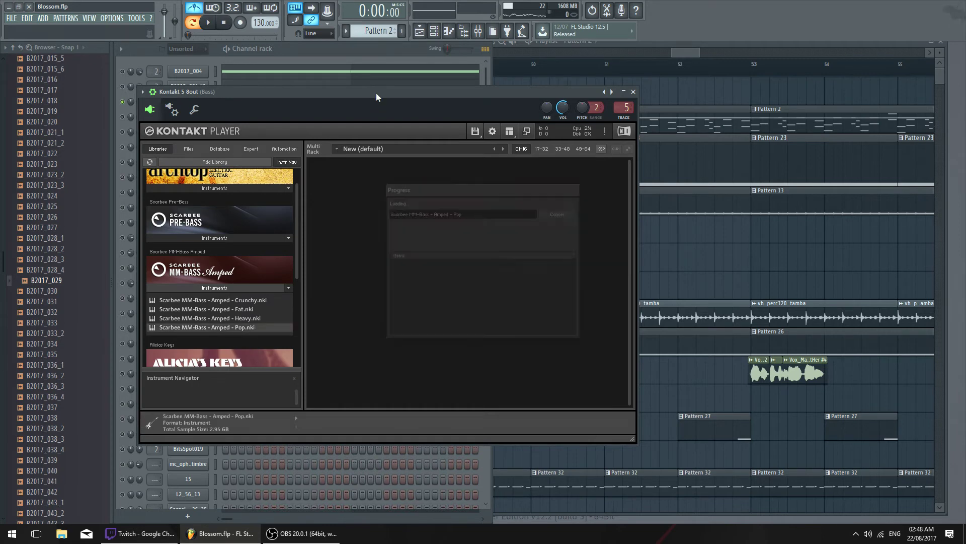
# Test the MM-Bass Amped Pop sound with Pattern 2, remove it from the rack, and close the Kontakt plugin
pyautogui.moveTo(376, 92); pyautogui.dragTo(396, 104)
pyautogui.press('space')
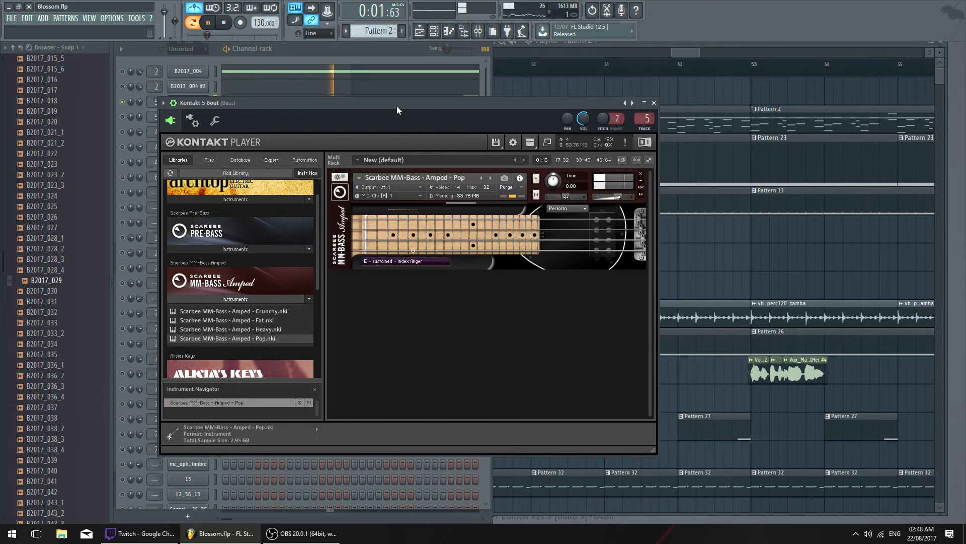
pyautogui.scroll(-1, 294, 275)
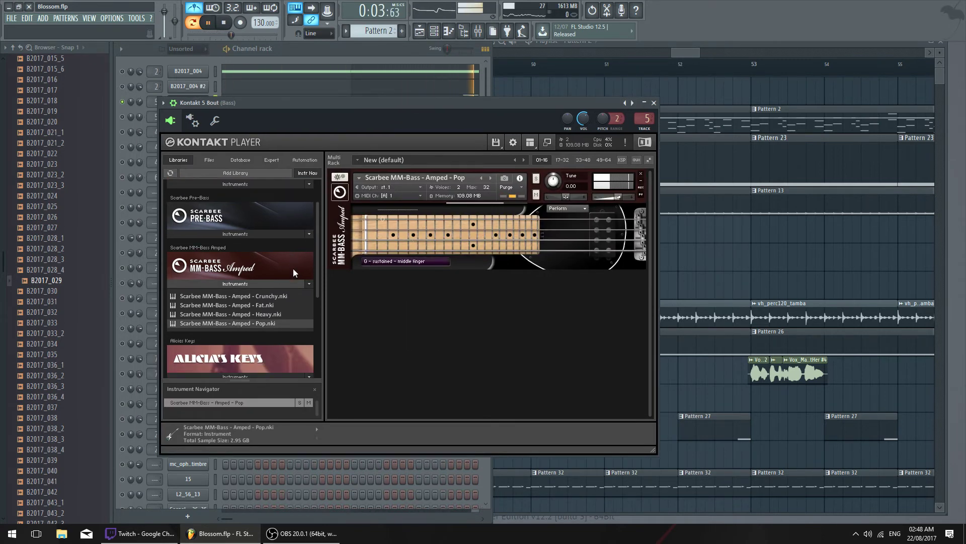
pyautogui.press('space')
pyautogui.scroll(1, 276, 269)
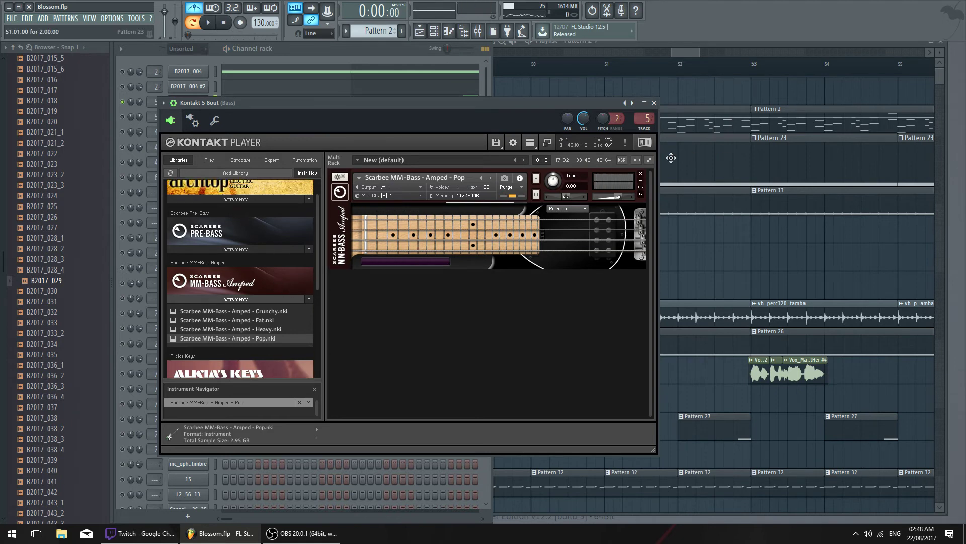
pyautogui.click(641, 175)
pyautogui.click(655, 103)
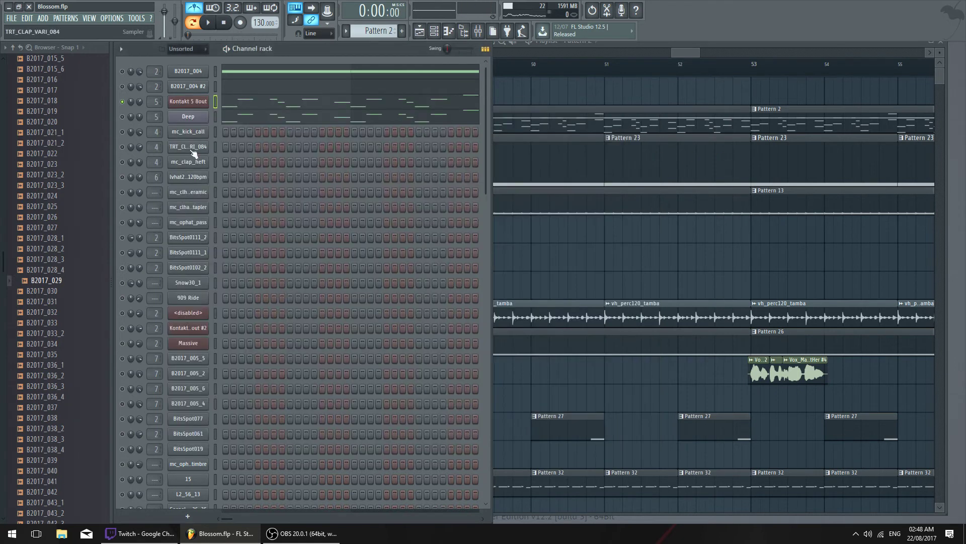
# Replace the Kontakt 5 8out bass channel's instrument with Massive
pyautogui.rightClick(207, 101)
pyautogui.moveTo(266, 169)
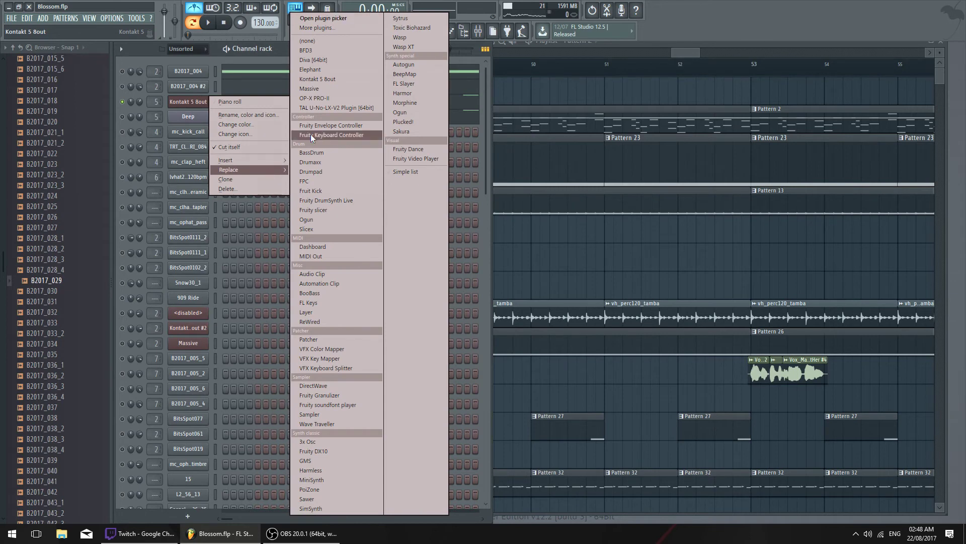
pyautogui.click(349, 88)
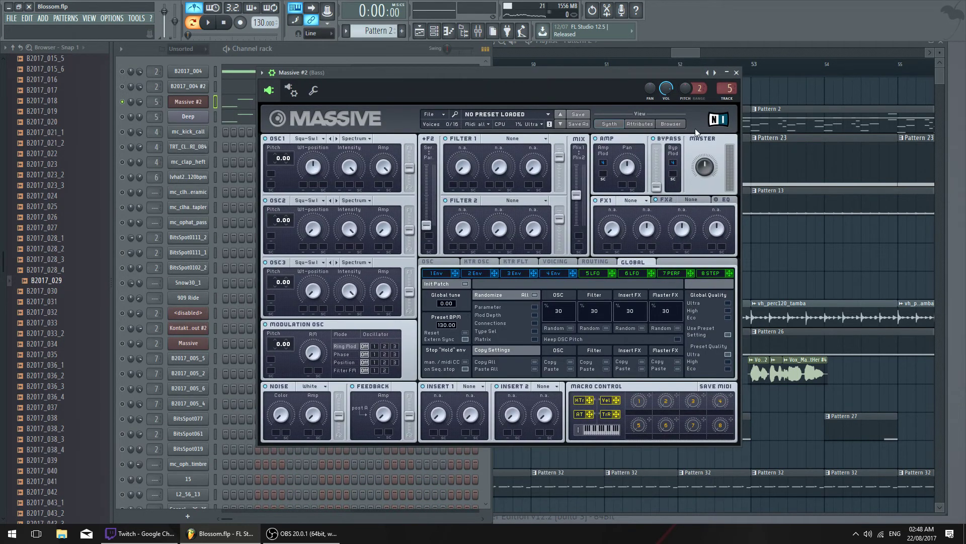
# Load the Contra Bass preset from Massive's Upright Bass sounds and move the plugin window below the upper channels
pyautogui.click(671, 123)
pyautogui.click(362, 285)
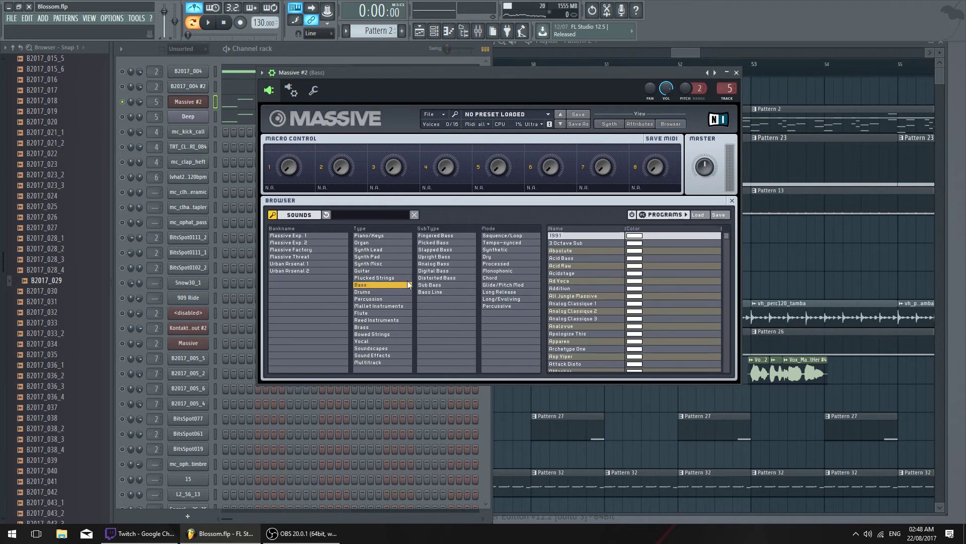
pyautogui.click(442, 257)
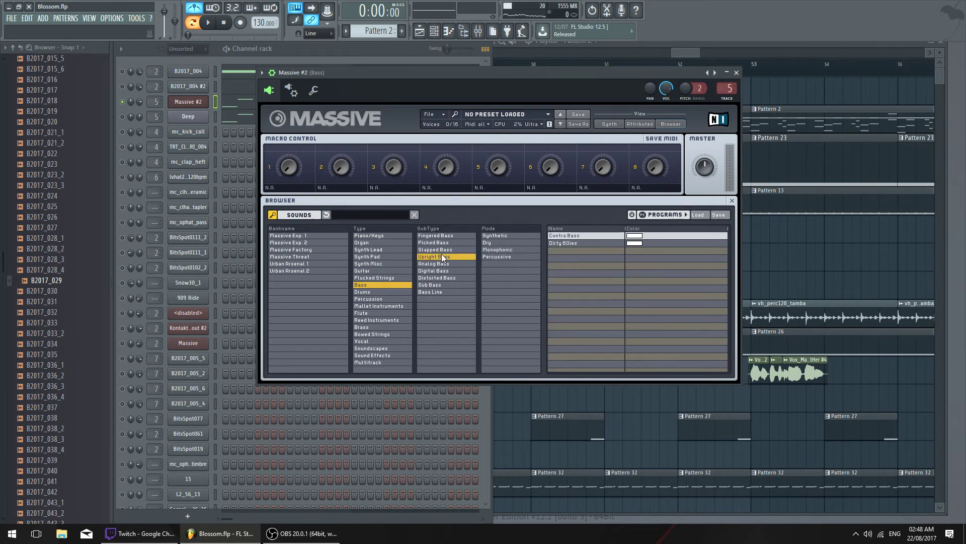
pyautogui.doubleClick(566, 238)
pyautogui.moveTo(501, 77); pyautogui.dragTo(503, 113)
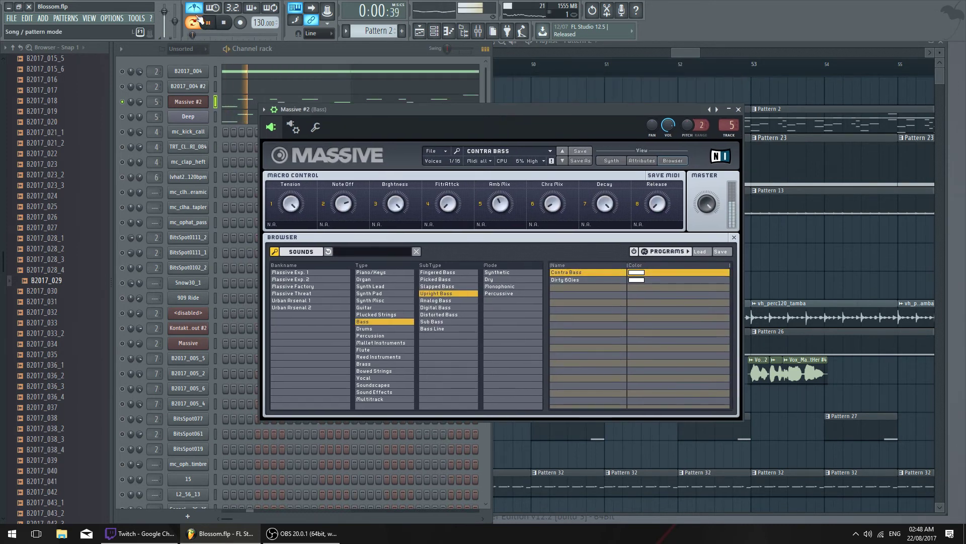
# Show Massive #2's miscellaneous channel settings, adjust its channel volume during playback, and make all channels audible again
pyautogui.click(315, 127)
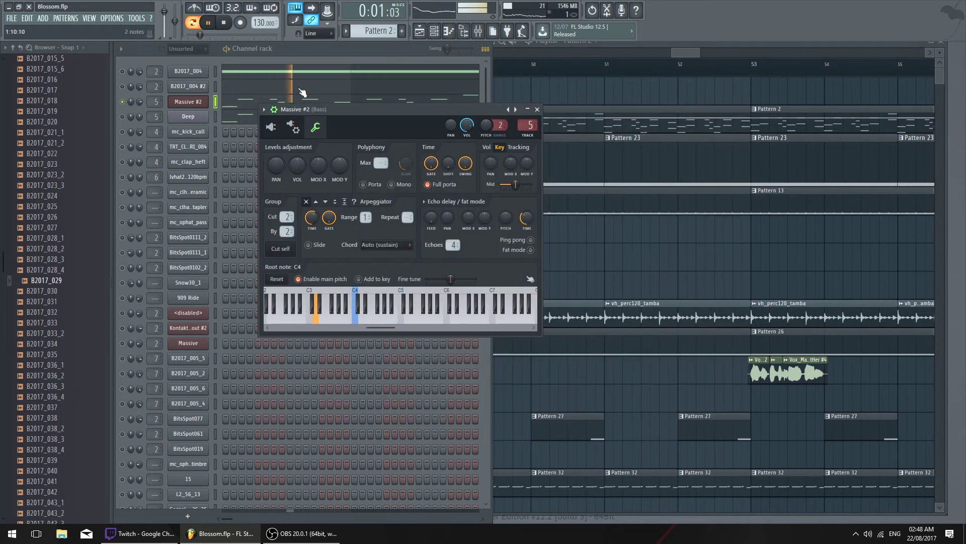
pyautogui.moveTo(140, 102); pyautogui.dragTo(140, 100)
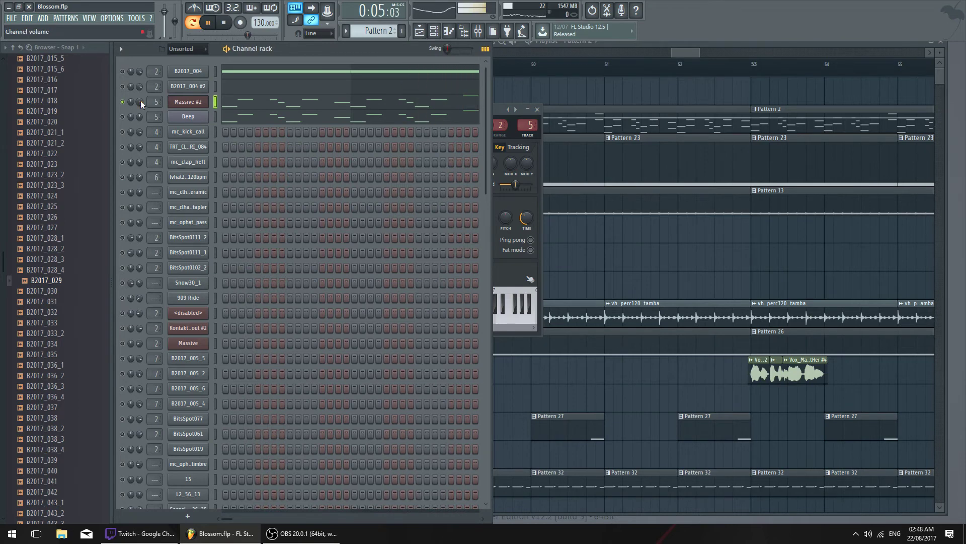
pyautogui.click(186, 103)
pyautogui.click(126, 103)
pyautogui.press('space')
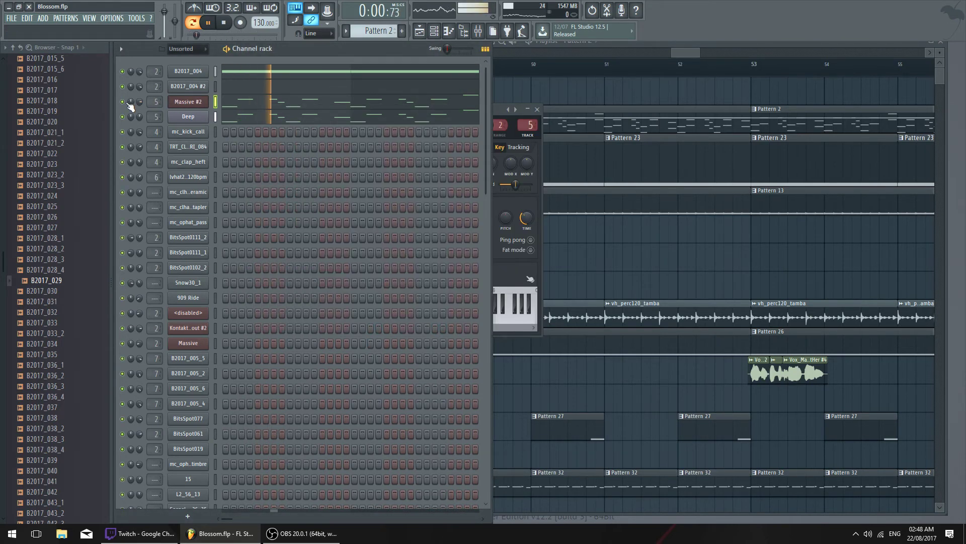
# Play the song from bar 49 to hear the Massive #2 bass in the full arrangement
pyautogui.click(608, 117)
pyautogui.scroll(-2, 570, 58)
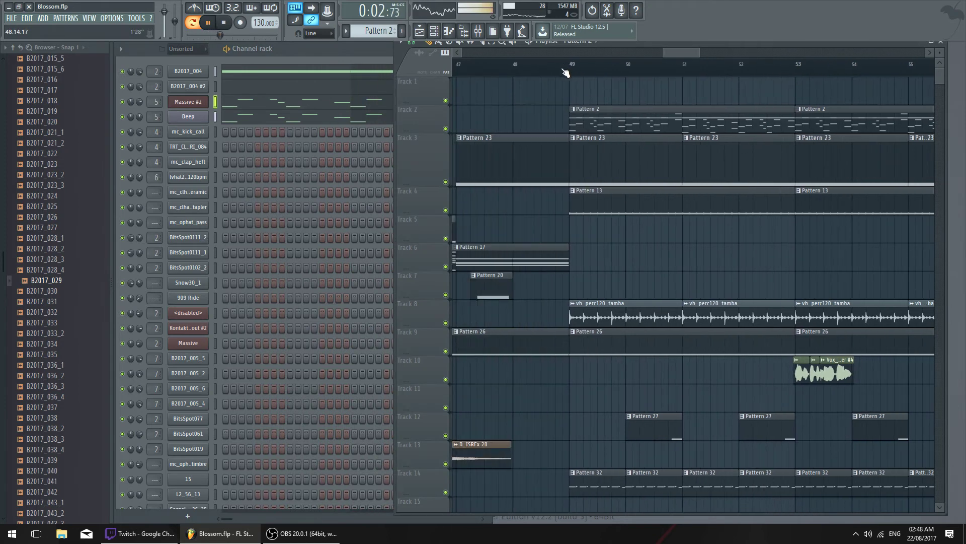
pyautogui.click(567, 66)
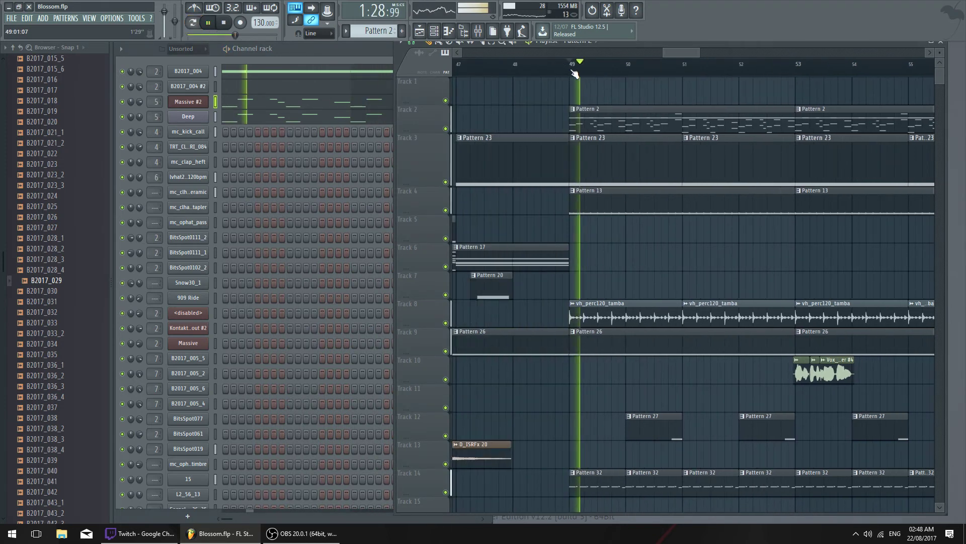
pyautogui.click(141, 105)
# Try a root note of C3 for Massive #2 during playback and set it back to C4
pyautogui.click(197, 103)
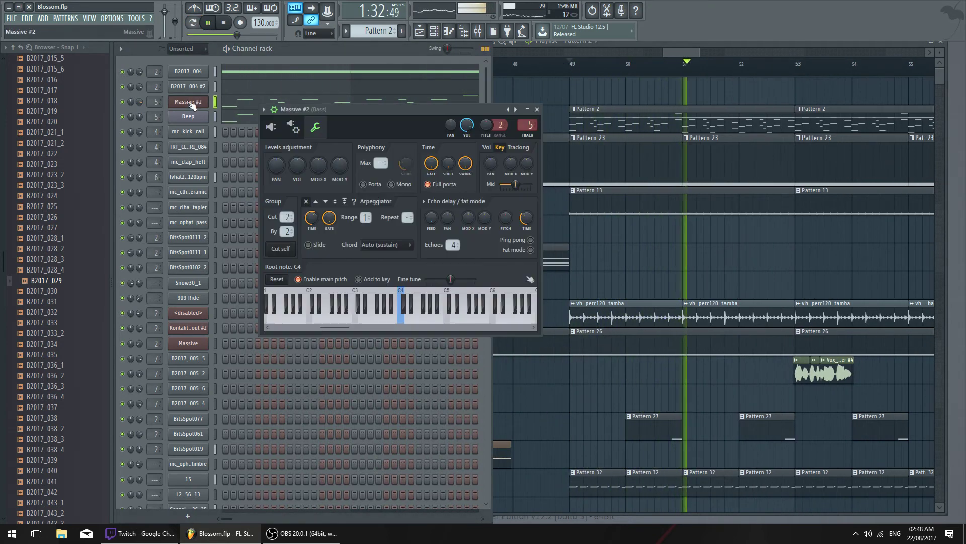
pyautogui.press('space')
pyautogui.rightClick(358, 318)
pyautogui.press('space')
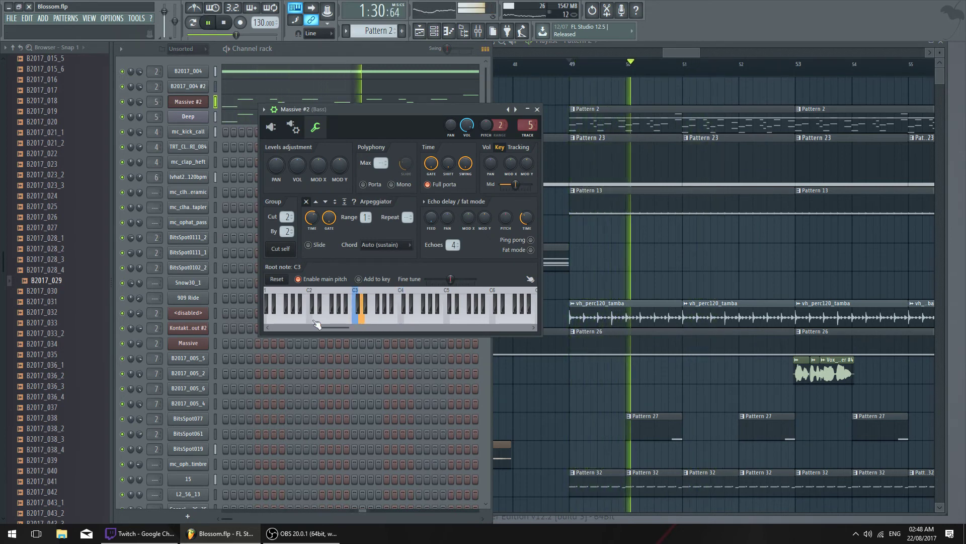
pyautogui.rightClick(407, 321)
pyautogui.press('space')
# Compare the Massive #2 and Deep channels by soloing each one and playing from bar 49
pyautogui.click(123, 101)
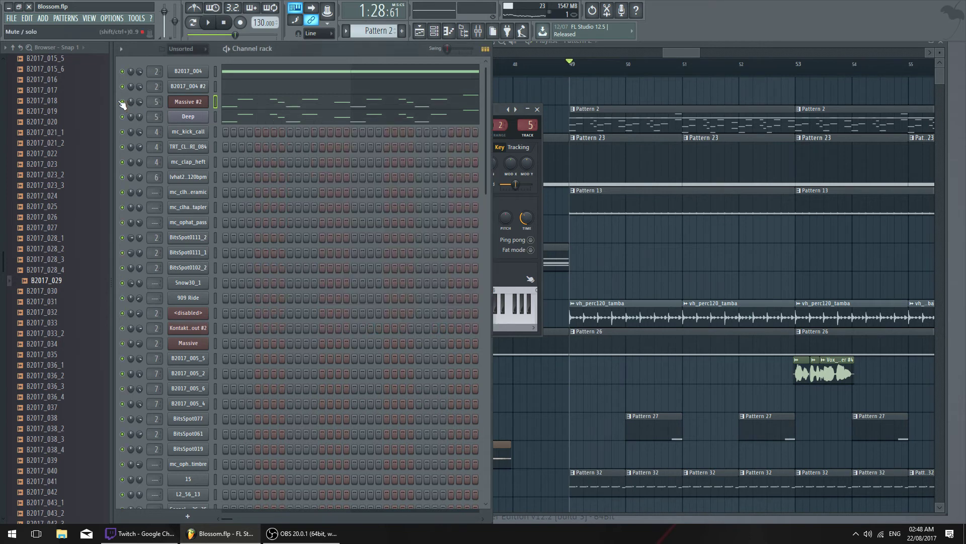
pyautogui.press('space')
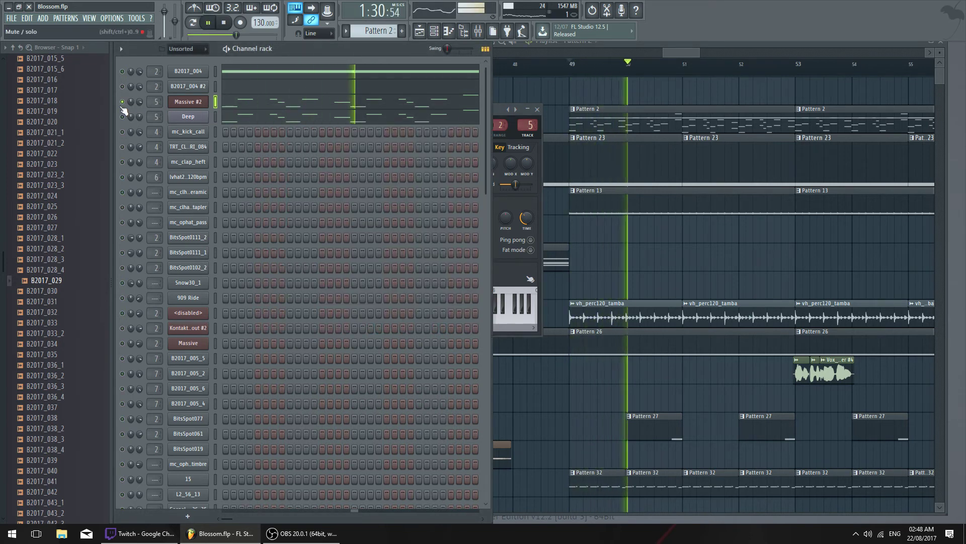
pyautogui.press('space')
pyautogui.rightClick(122, 117)
pyautogui.press('space')
pyautogui.press('space')
# Delete the Deep channel from the channel rack and confirm the deletion
pyautogui.rightClick(201, 116)
pyautogui.click(254, 204)
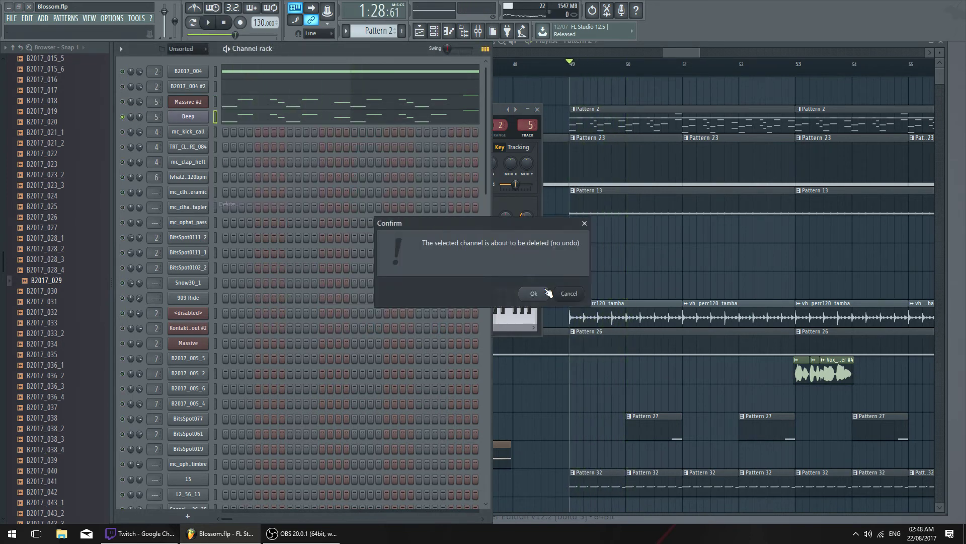
pyautogui.click(548, 294)
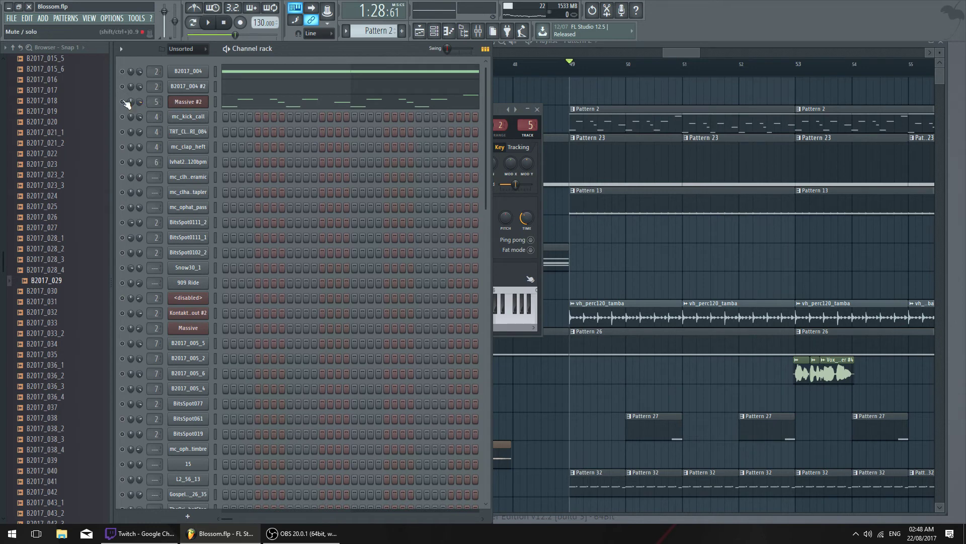
# Restore all channels to audible and check the Massive #2 bass in playback from bar 49
pyautogui.press('space')
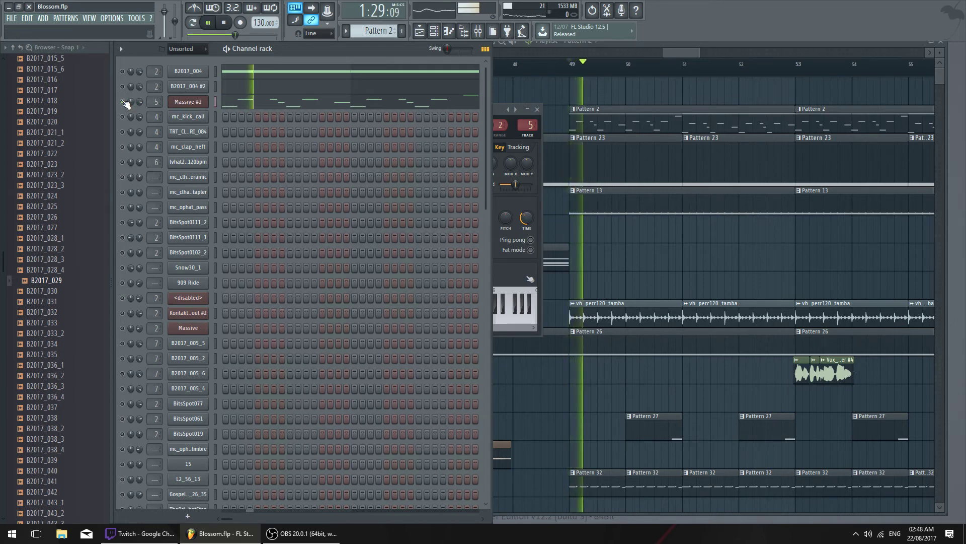
pyautogui.press('space')
pyautogui.press('space')
pyautogui.rightClick(122, 102)
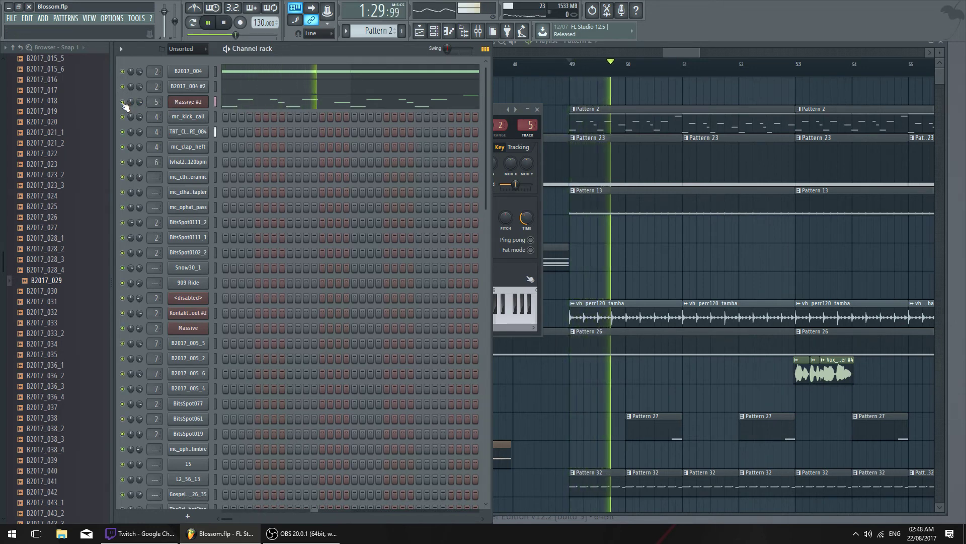
pyautogui.press('space')
pyautogui.press('space')
# Add a copy of all Massive #2 notes one octave lower in Pattern 2's piano roll
pyautogui.click(200, 104)
pyautogui.click(230, 102)
pyautogui.press('space')
pyautogui.scroll(-8, 302, 252)
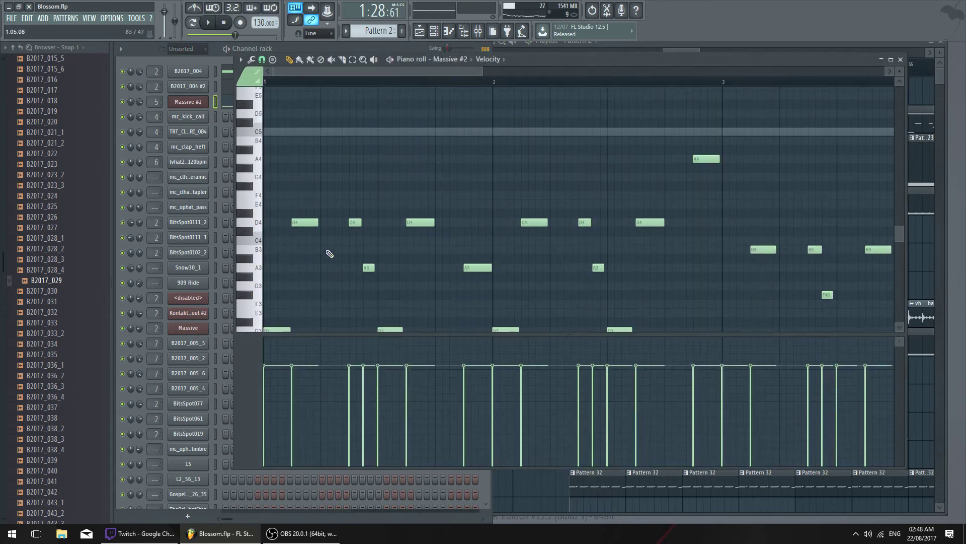
pyautogui.hotkey('ctrl', 'a')
pyautogui.moveTo(274, 278)
pyautogui.mouseDown()
pyautogui.moveTo(273, 314)
pyautogui.moveTo(272, 303)
pyautogui.mouseUp()
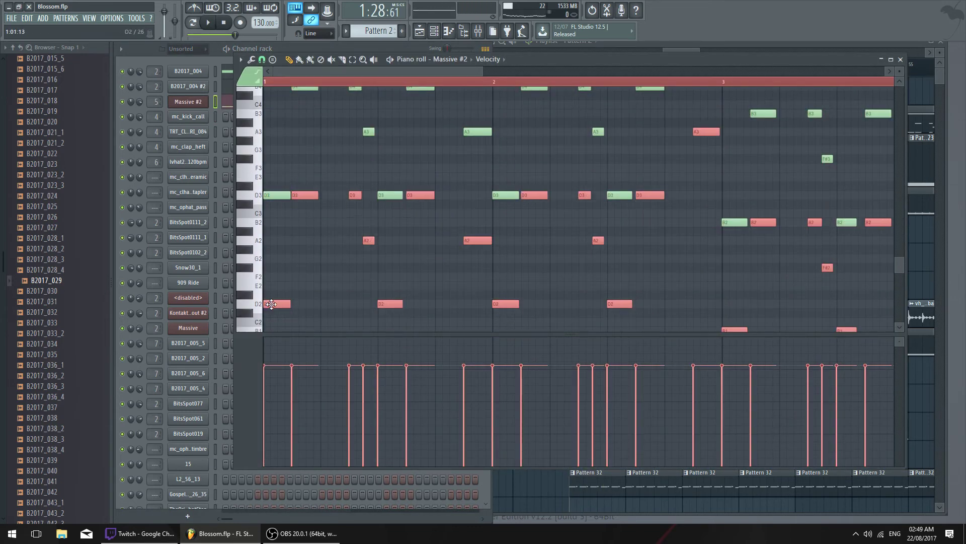
# Play the octave-layered bass notes from bar 49, deselect them, and close the piano roll
pyautogui.press('space')
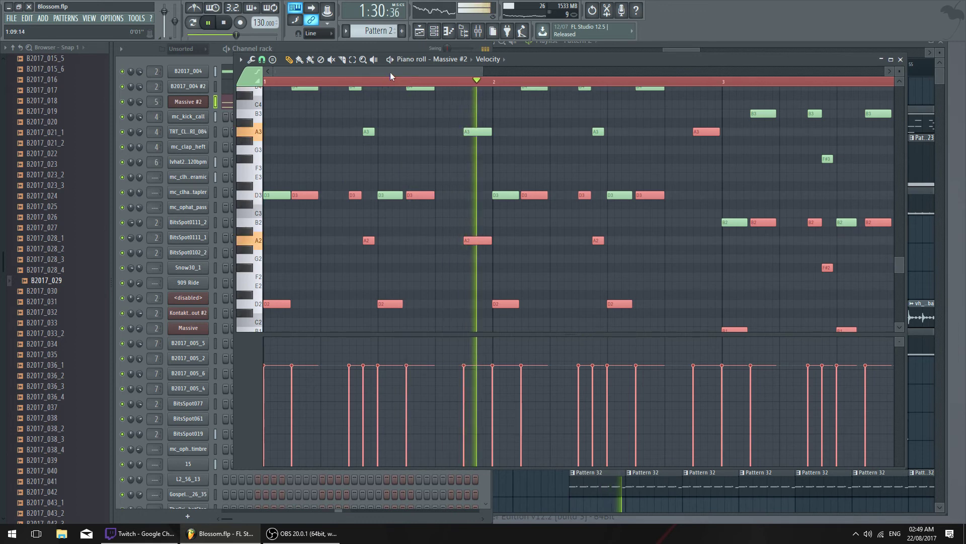
pyautogui.scroll(-2, 391, 71)
pyautogui.scroll(2, 512, 123)
pyautogui.hotkey('ctrl', 'd')
pyautogui.scroll(-2, 522, 76)
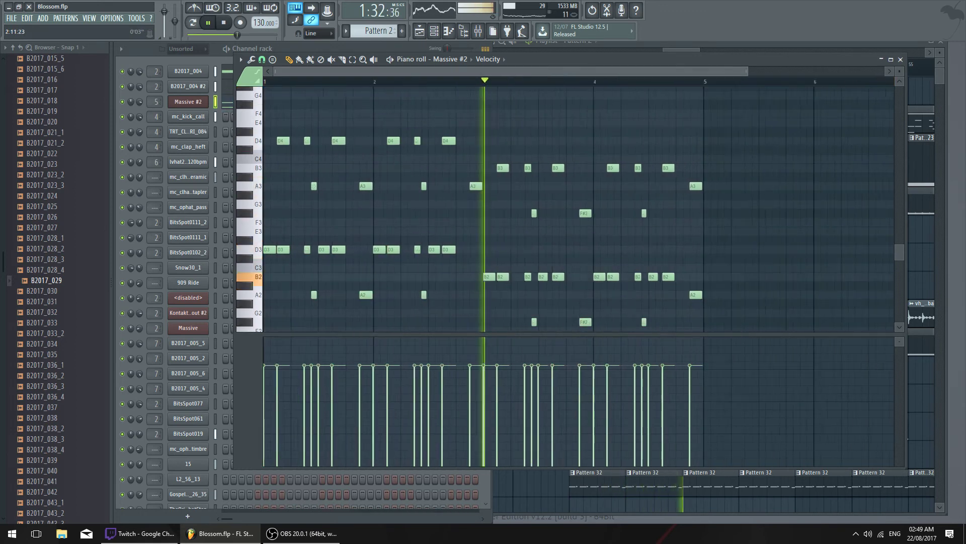
pyautogui.scroll(-2, 539, 151)
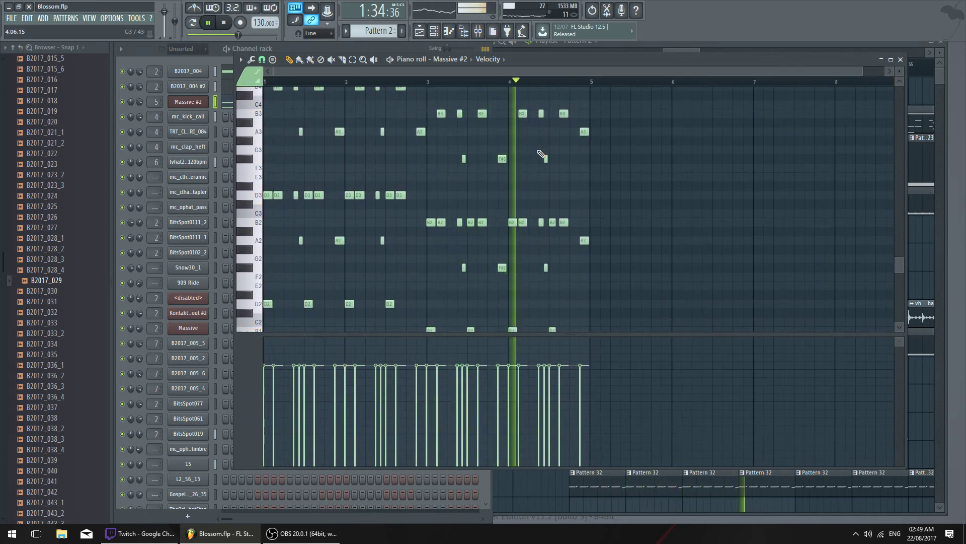
pyautogui.press('Escape')
pyautogui.click(537, 110)
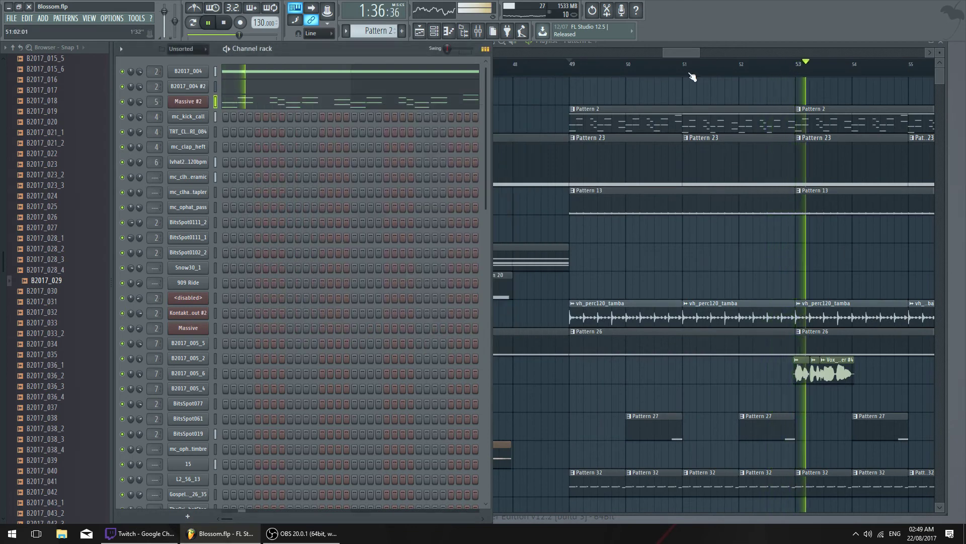
# Reopen Massive #2's piano roll and undo the note deselection and the octave-lower note copy
pyautogui.click(692, 75)
pyautogui.scroll(-1, 693, 70)
pyautogui.click(262, 103)
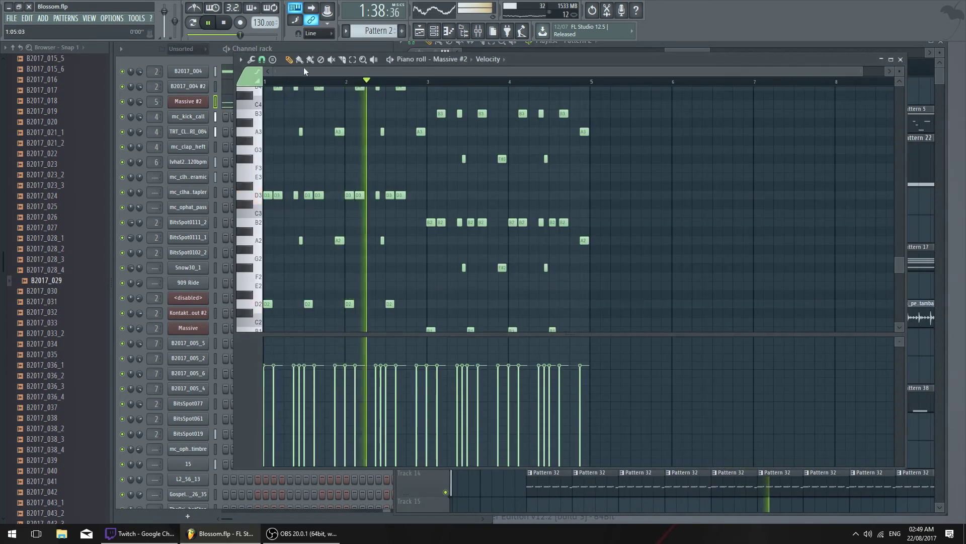
pyautogui.scroll(-1, 347, 71)
pyautogui.hotkey('ctrl', 'alt', 'z')
pyautogui.hotkey('ctrl', 'alt', 'z')
pyautogui.scroll(1, 297, 207)
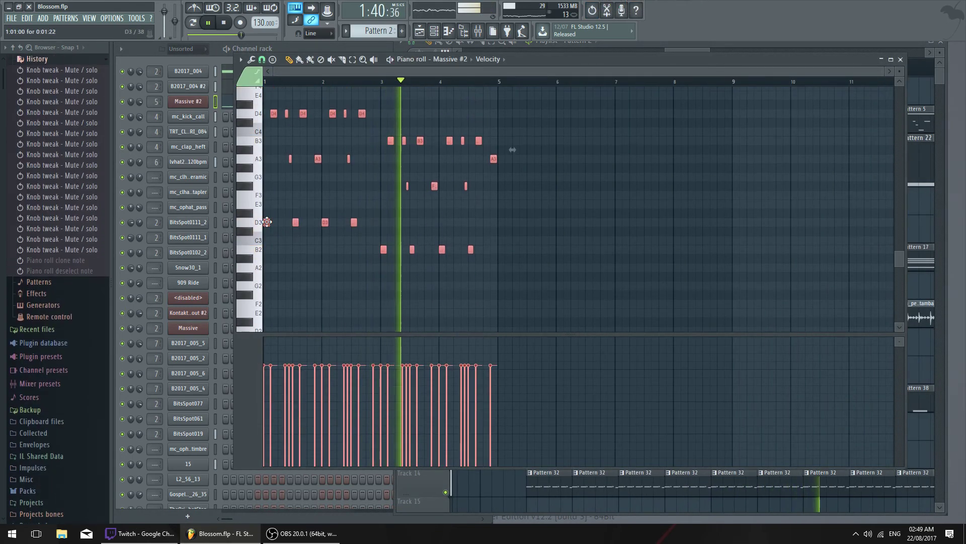
# Move all selected Massive #2 notes down one octave so the first starts on D2, resume playback, and close the piano roll
pyautogui.press('space')
pyautogui.moveTo(267, 222); pyautogui.dragTo(267, 313)
pyautogui.scroll(-2, 256, 273)
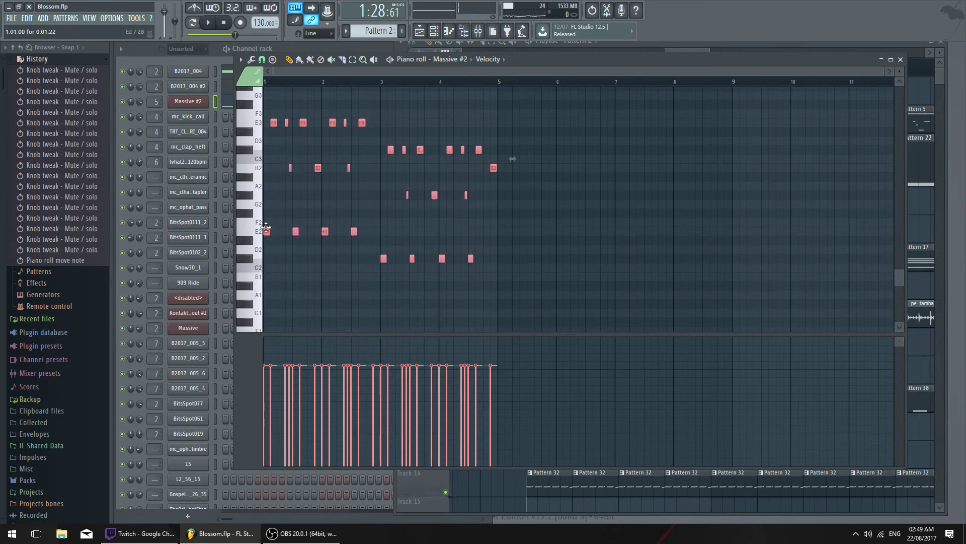
pyautogui.moveTo(267, 231); pyautogui.dragTo(267, 249)
pyautogui.press('space')
pyautogui.press('F7')
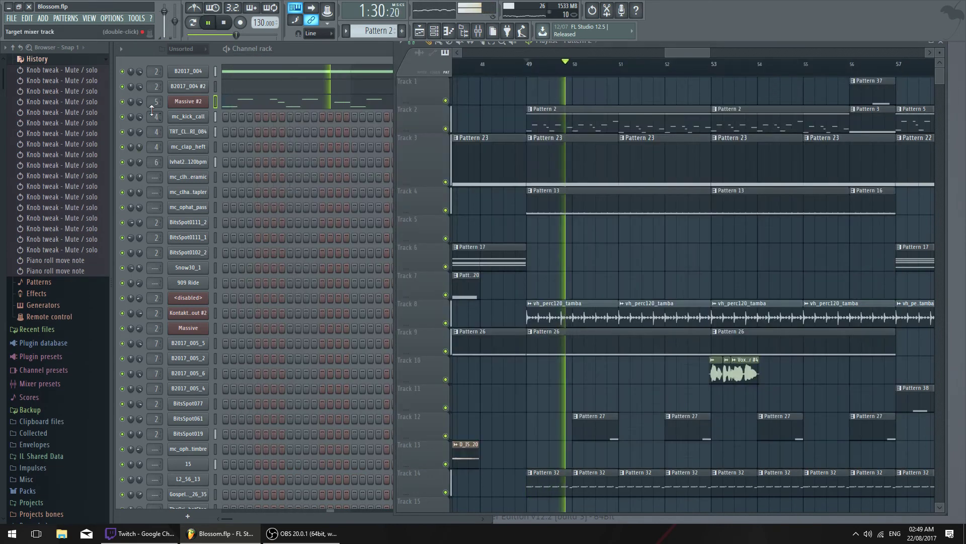
# Filter Massive #2's sound browser to slapped bass and load the Attacker preset
pyautogui.moveTo(141, 103); pyautogui.dragTo(140, 94)
pyautogui.click(188, 101)
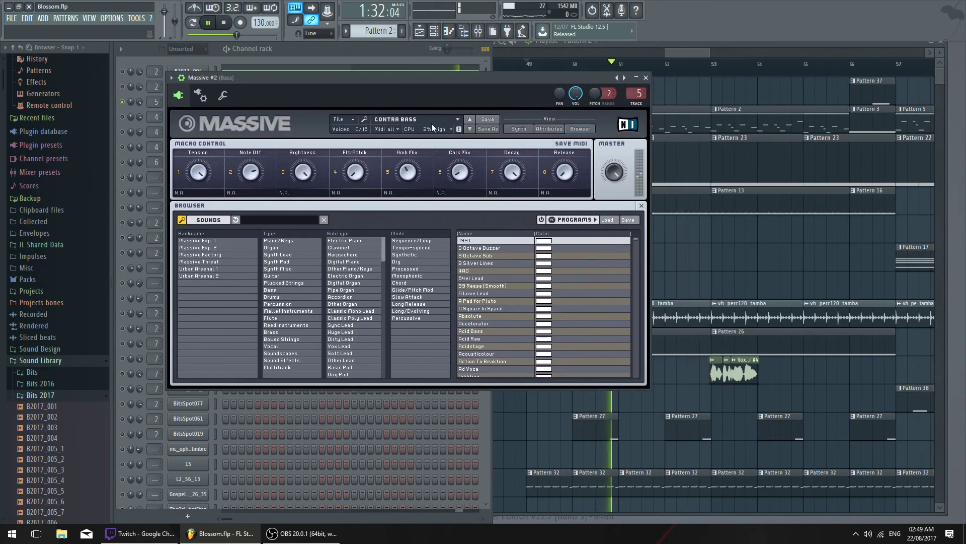
pyautogui.click(272, 291)
pyautogui.click(340, 270)
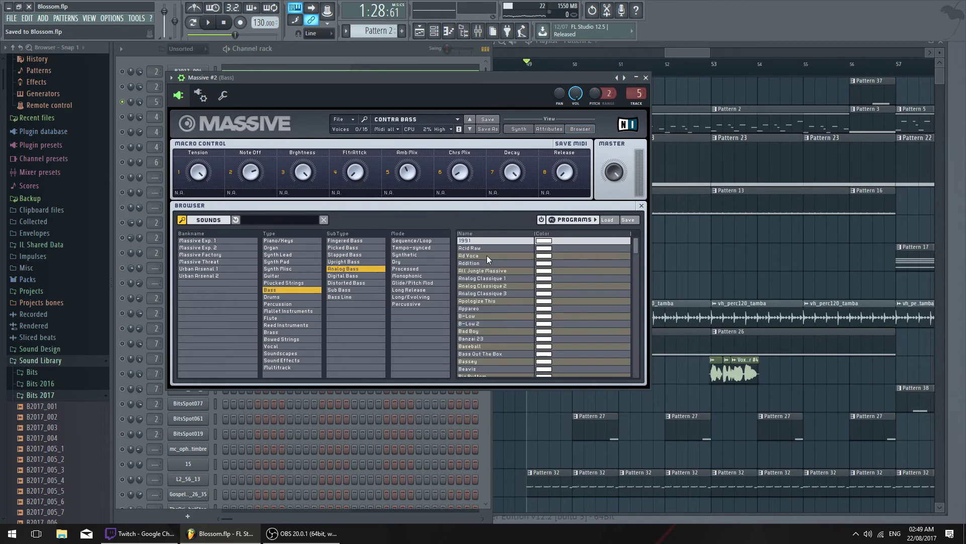
pyautogui.click(353, 255)
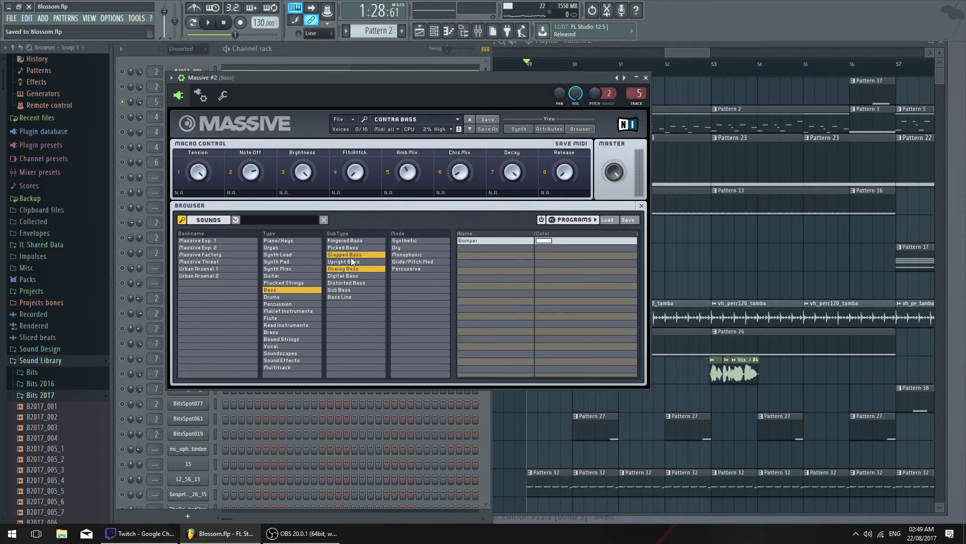
pyautogui.doubleClick(474, 245)
# Move Massive #2's window aside and audition the Attacker preset
pyautogui.moveTo(471, 82); pyautogui.dragTo(547, 117)
pyautogui.press('space')
pyautogui.press('space')
pyautogui.click(261, 48)
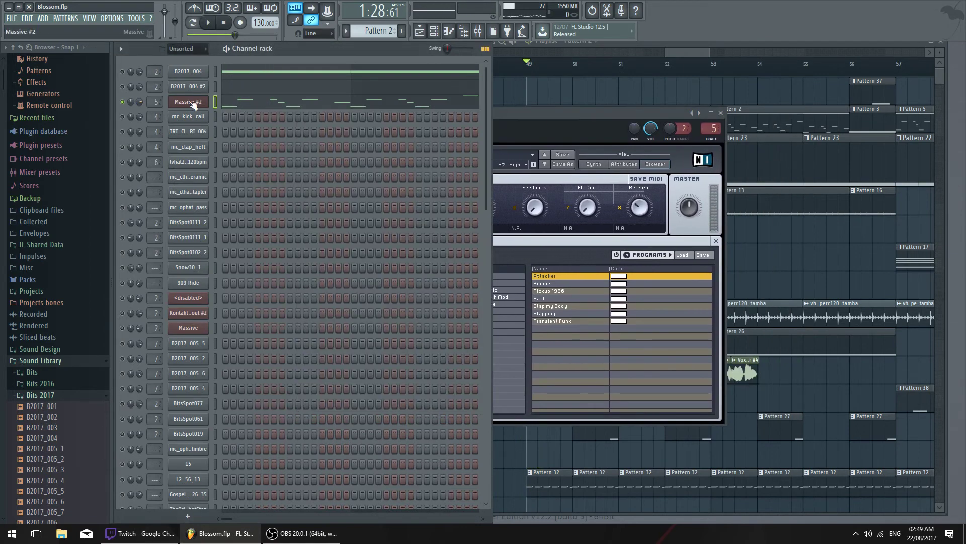
pyautogui.doubleClick(191, 103)
pyautogui.click(239, 122)
# Set Massive #2's root note to C4 in its miscellaneous settings and play the soloed bass
pyautogui.doubleClick(205, 103)
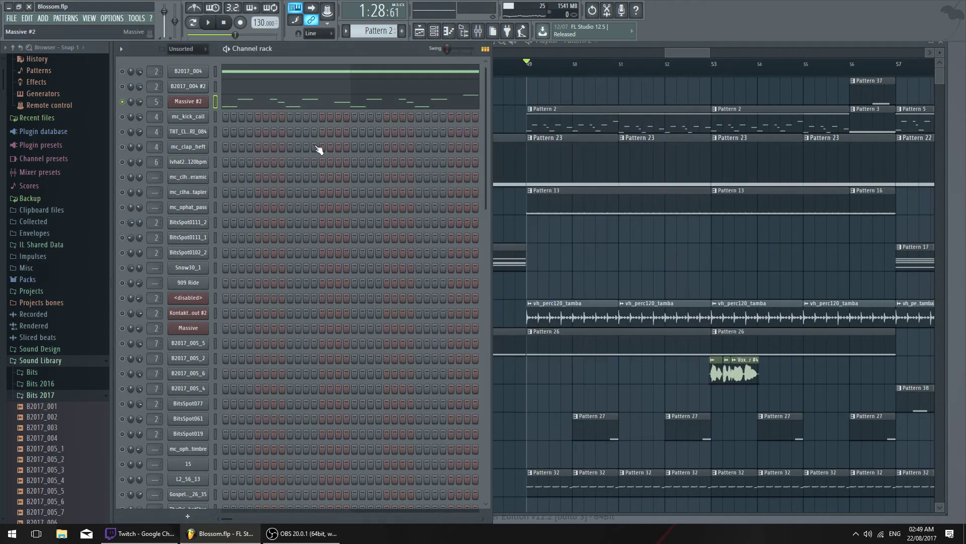
pyautogui.click(297, 131)
pyautogui.rightClick(428, 317)
pyautogui.press('space')
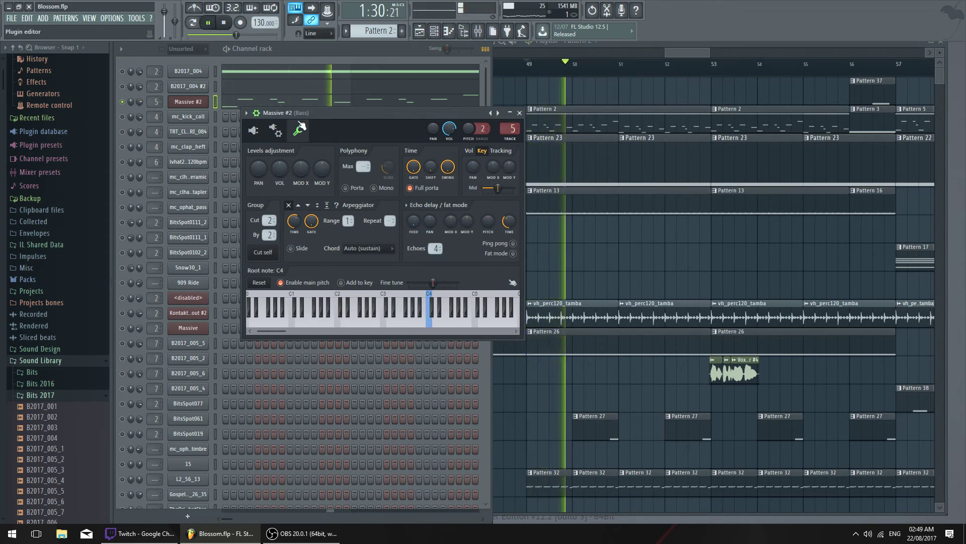
pyautogui.click(253, 131)
pyautogui.press('space')
# Unsolo Massive #2, play it in the full mix with its channel volume at 56%, and return to the plugin
pyautogui.rightClick(122, 101)
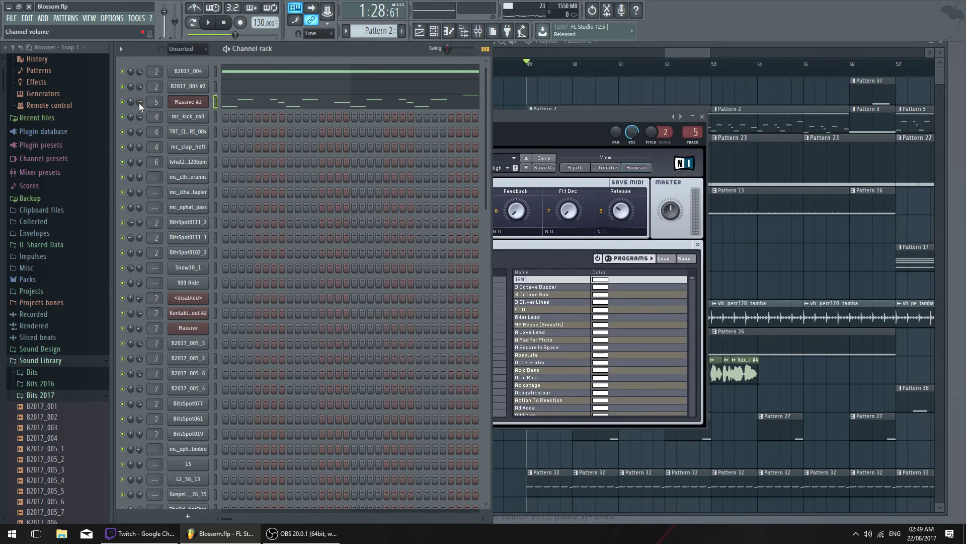
pyautogui.press('space')
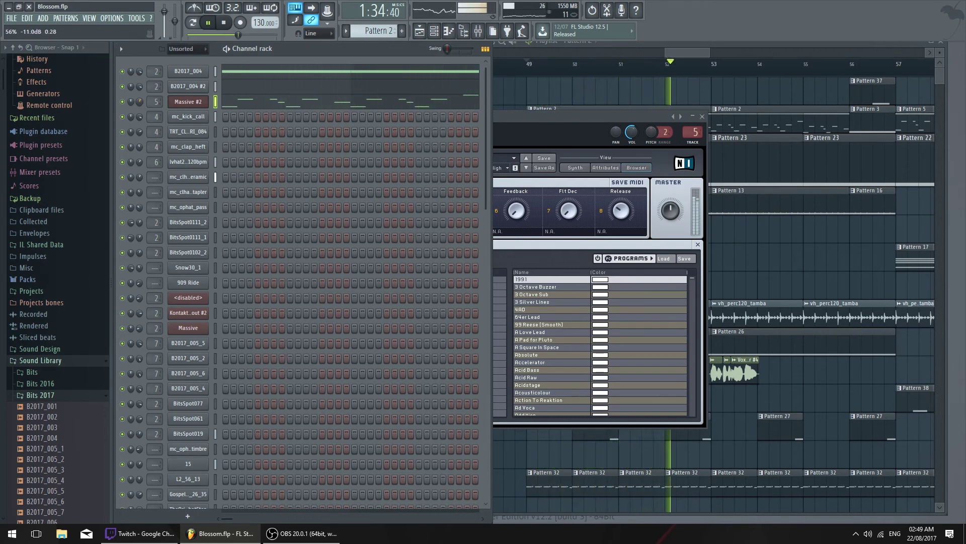
pyautogui.click(568, 167)
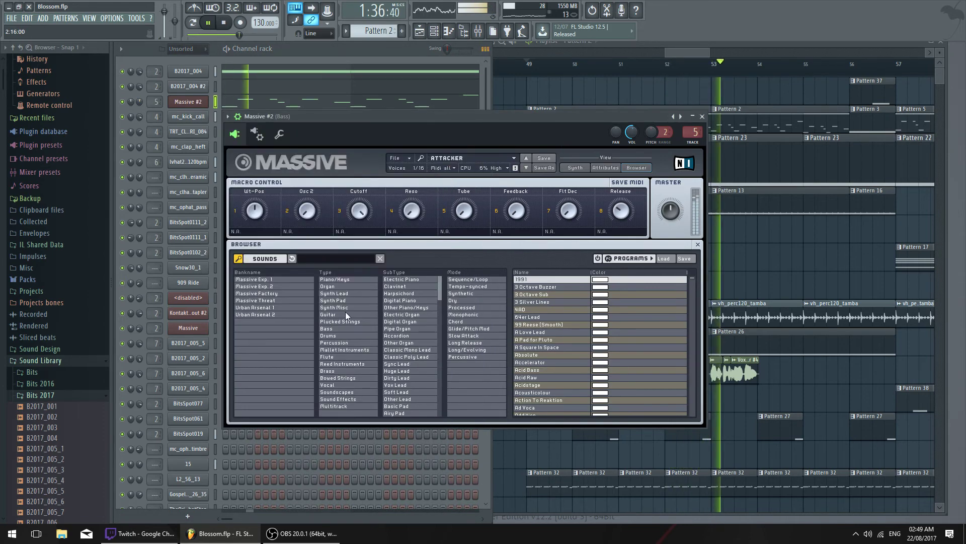
# Stop playback and filter Massive #2's sound browser to fingered bass presets
pyautogui.click(334, 329)
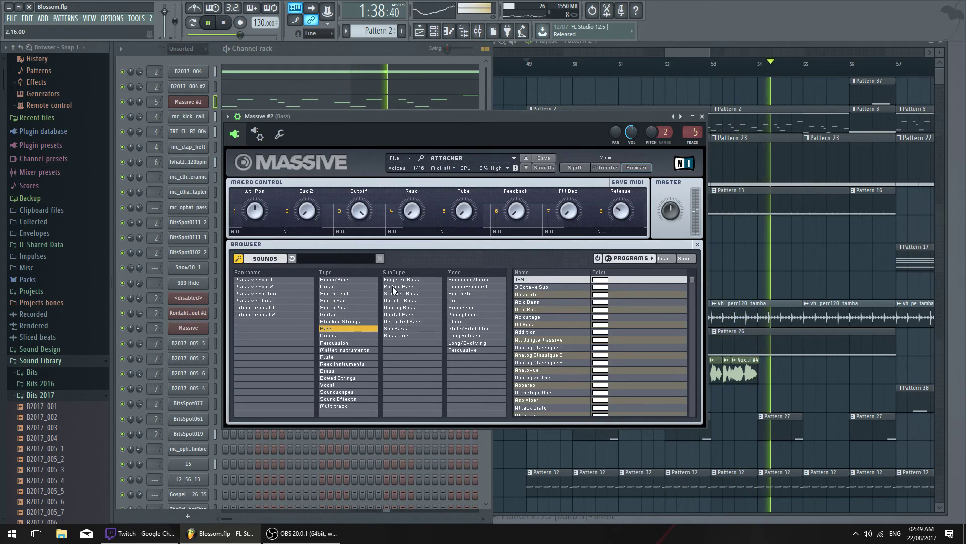
pyautogui.press('space')
pyautogui.click(410, 286)
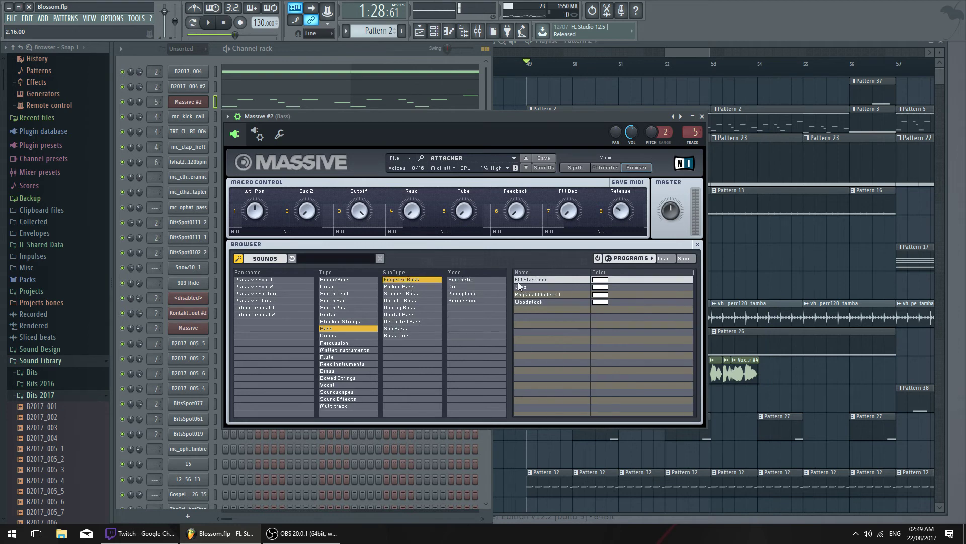
# Try the FM Plastique preset with Massive #2 soloed, followed by the Jazz preset
pyautogui.click(531, 279)
pyautogui.click(125, 101)
pyautogui.press('space')
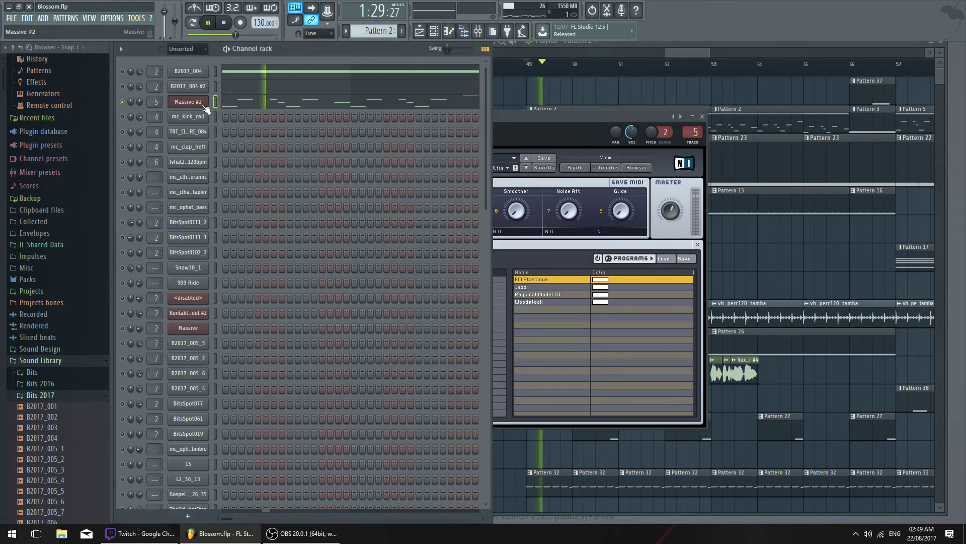
pyautogui.click(549, 127)
pyautogui.click(542, 287)
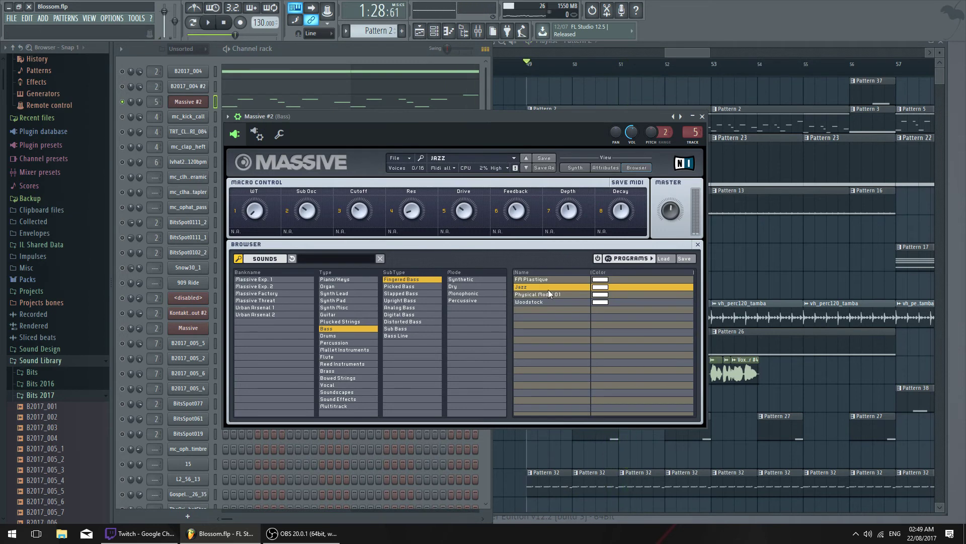
# Load the Physical Model 01 preset in Massive #2 and balance it unsoloed in the full mix at 77% channel volume
pyautogui.click(533, 294)
pyautogui.press('space')
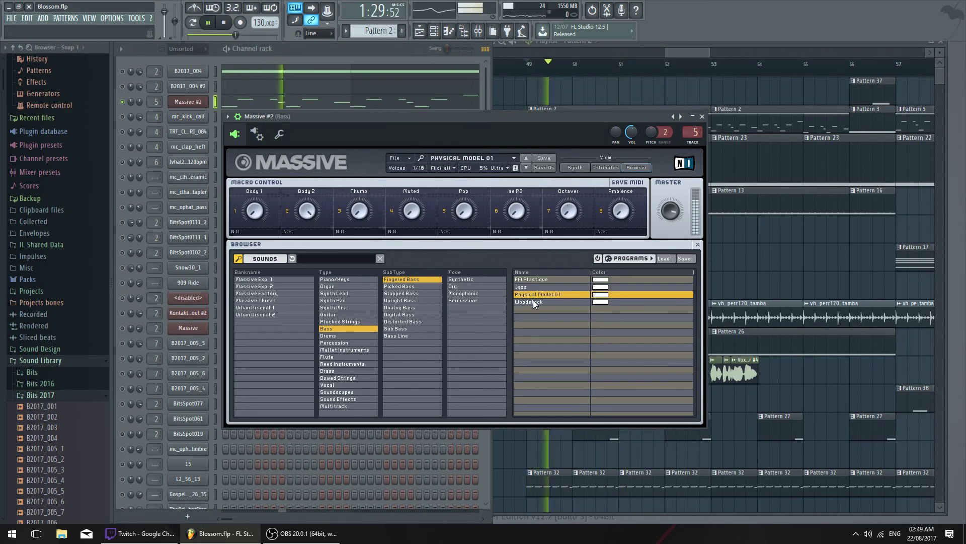
pyautogui.click(126, 91)
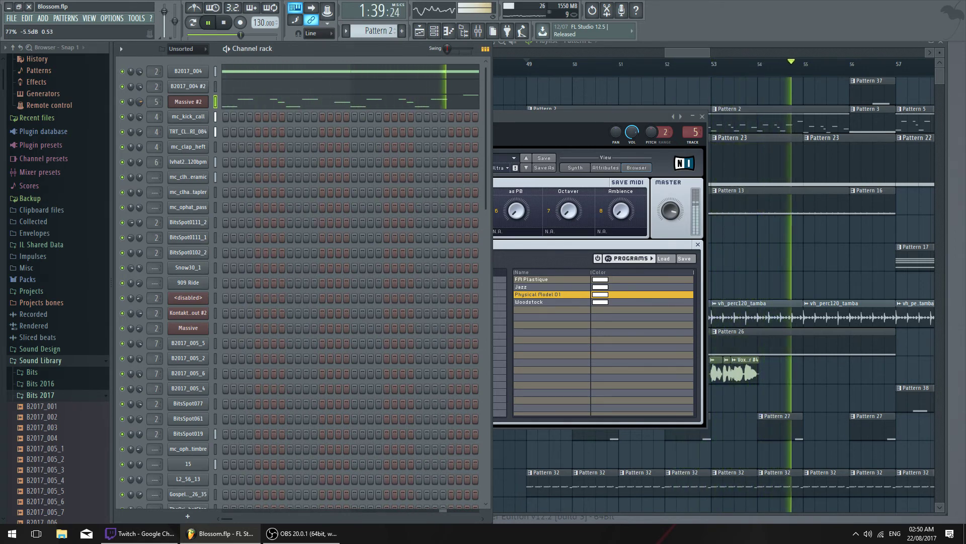
pyautogui.click(702, 116)
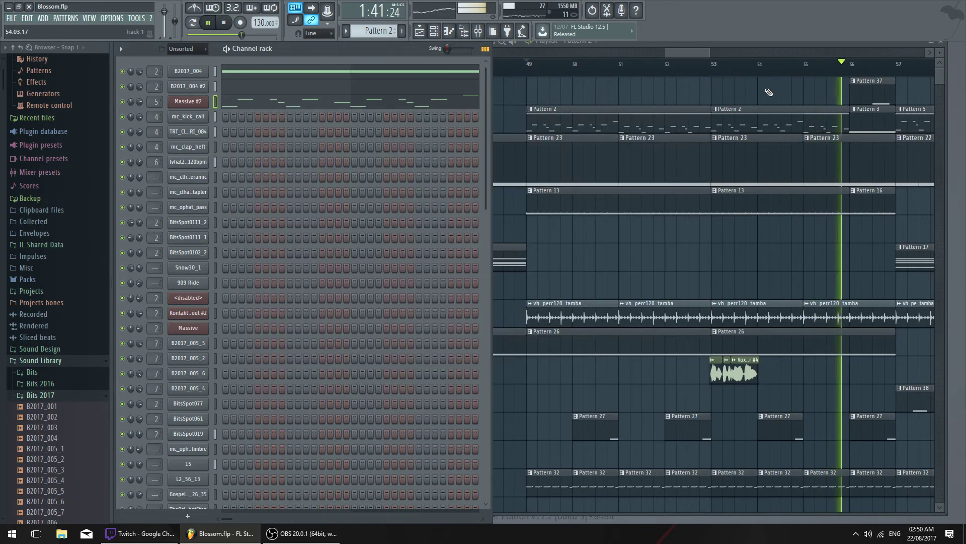
# Select Pattern 5 and check Massive #2's miscellaneous channel settings, including the root note
pyautogui.moveTo(768, 91); pyautogui.dragTo(683, 79)
pyautogui.scroll(4, 686, 80)
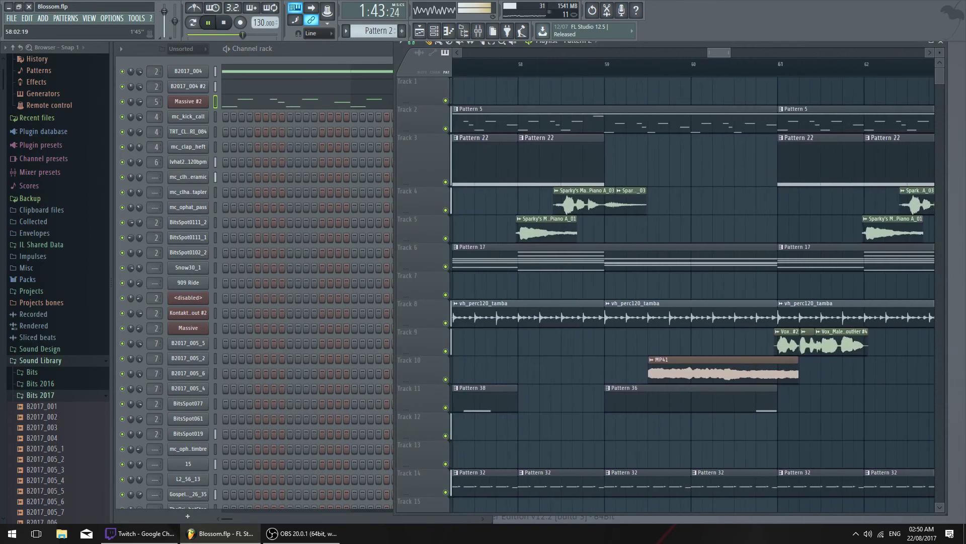
pyautogui.doubleClick(506, 114)
pyautogui.press('Escape')
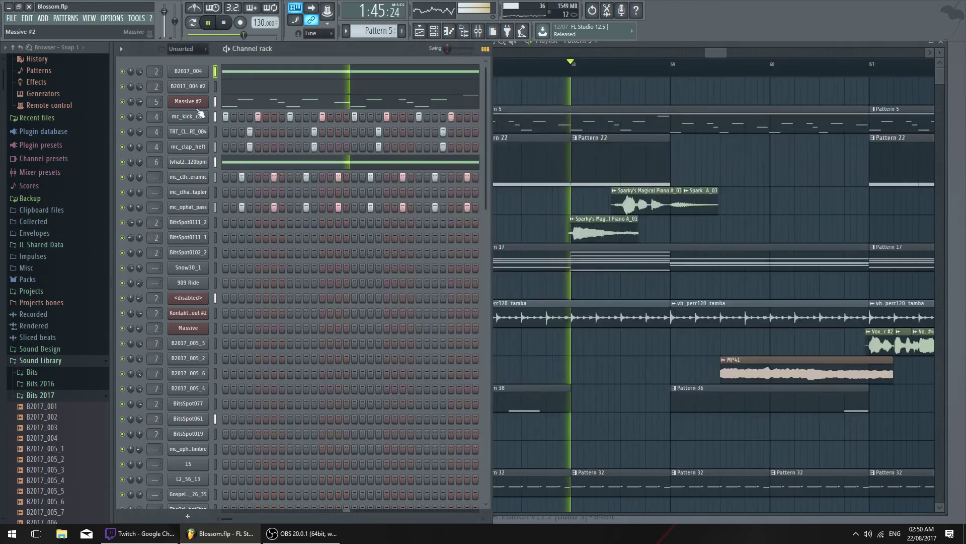
pyautogui.click(210, 102)
pyautogui.click(279, 134)
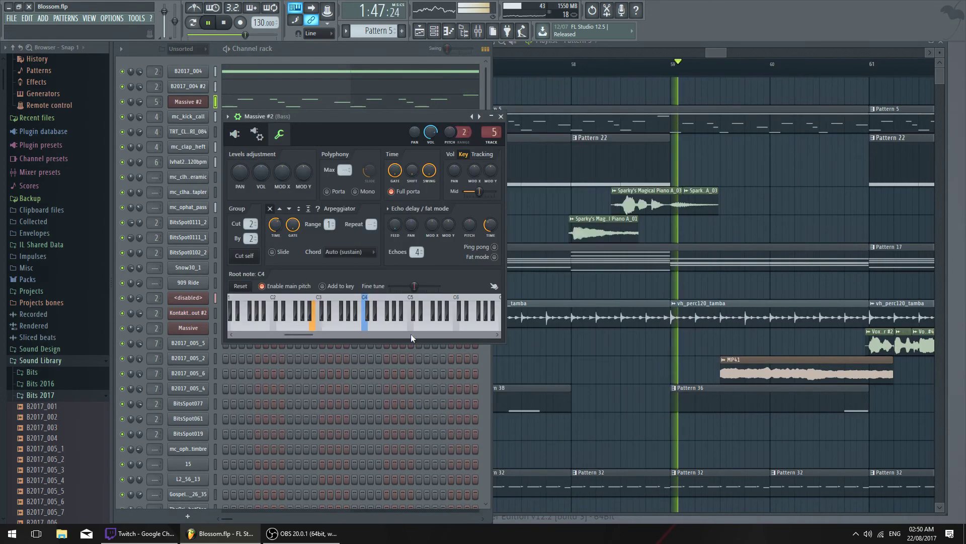
pyautogui.press('space')
pyautogui.click(501, 116)
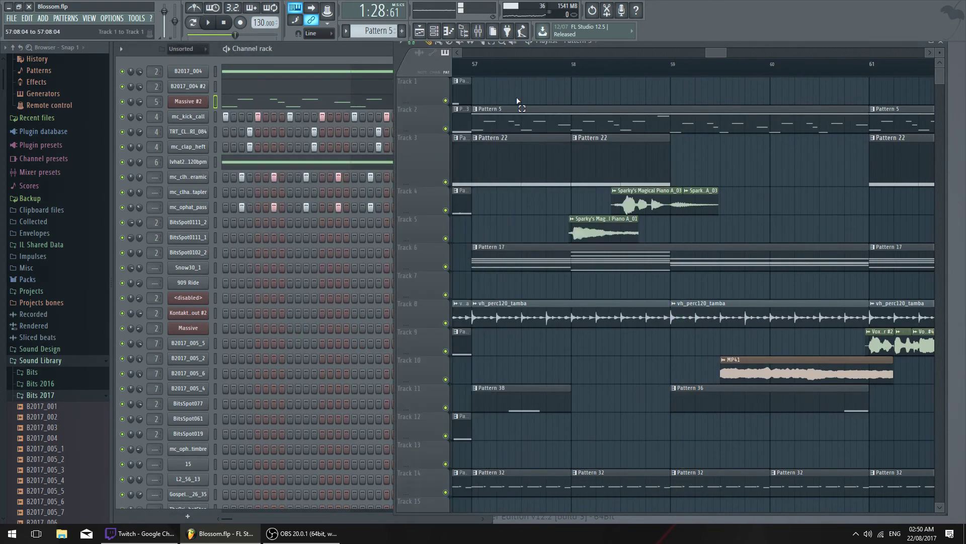
# Play the arrangement from bar 57 to hear the new bass with the chords
pyautogui.press('space')
pyautogui.click(477, 75)
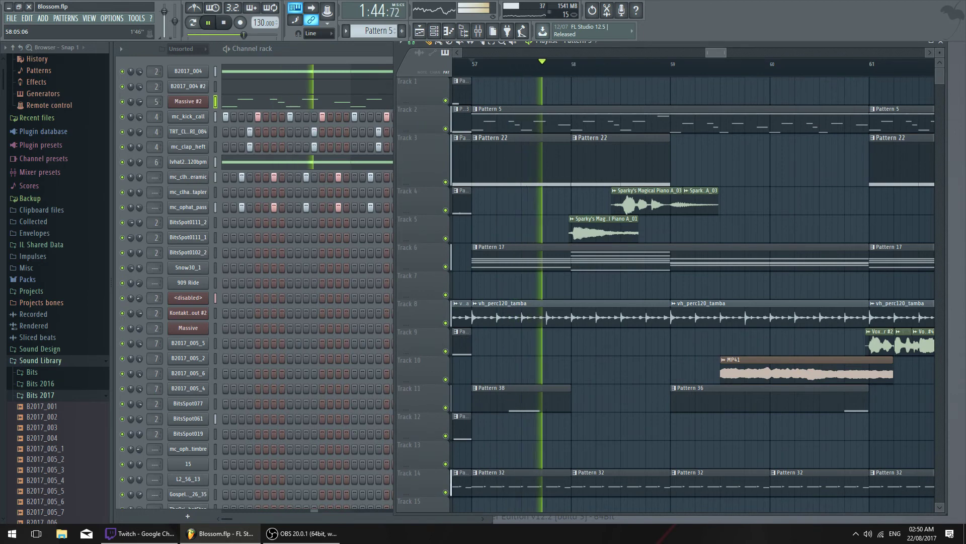
pyautogui.scroll(-3, 582, 74)
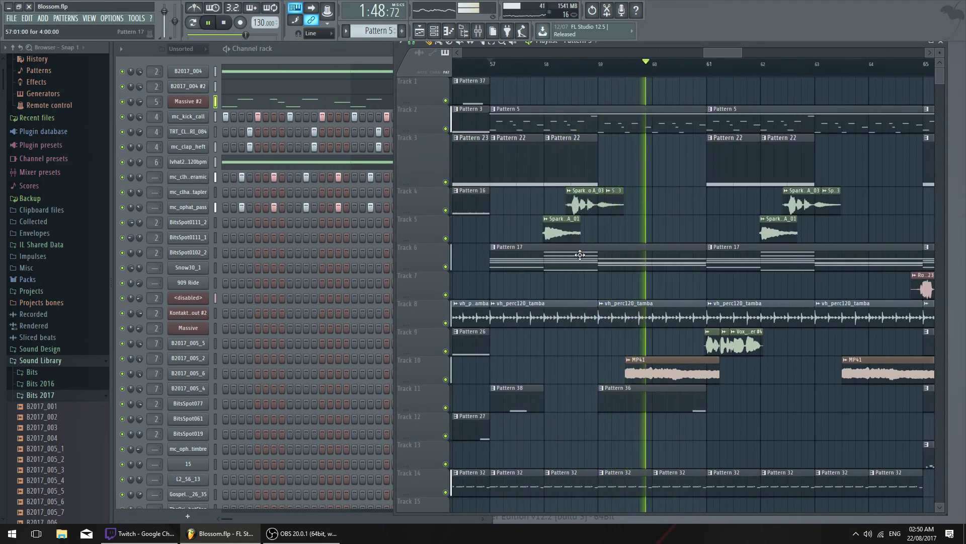
# Play Pattern 17 alone in pattern mode and examine the Dreamizer chord synth on its disabled-named channel
pyautogui.doubleClick(579, 251)
pyautogui.press('space')
pyautogui.press('F7')
pyautogui.press('l')
pyautogui.press('space')
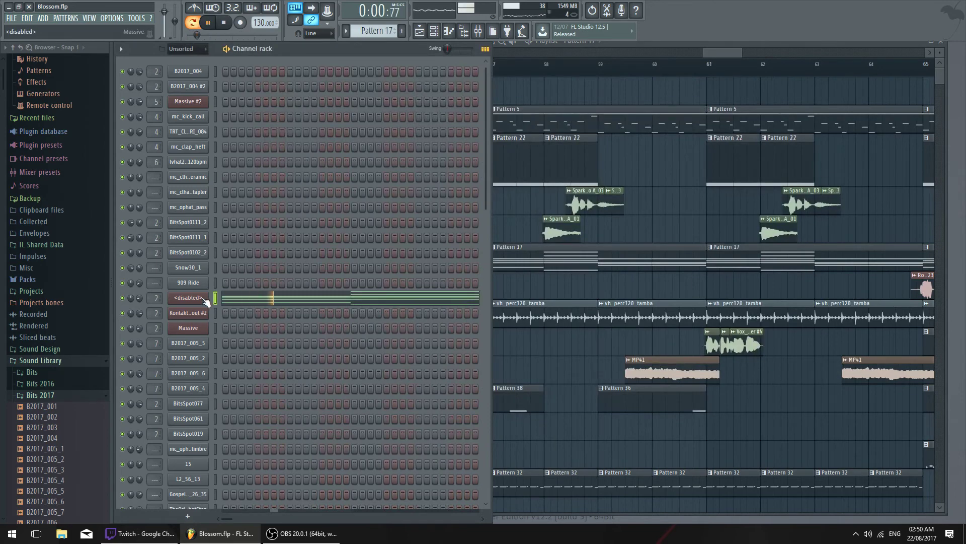
pyautogui.moveTo(412, 213); pyautogui.dragTo(304, 131)
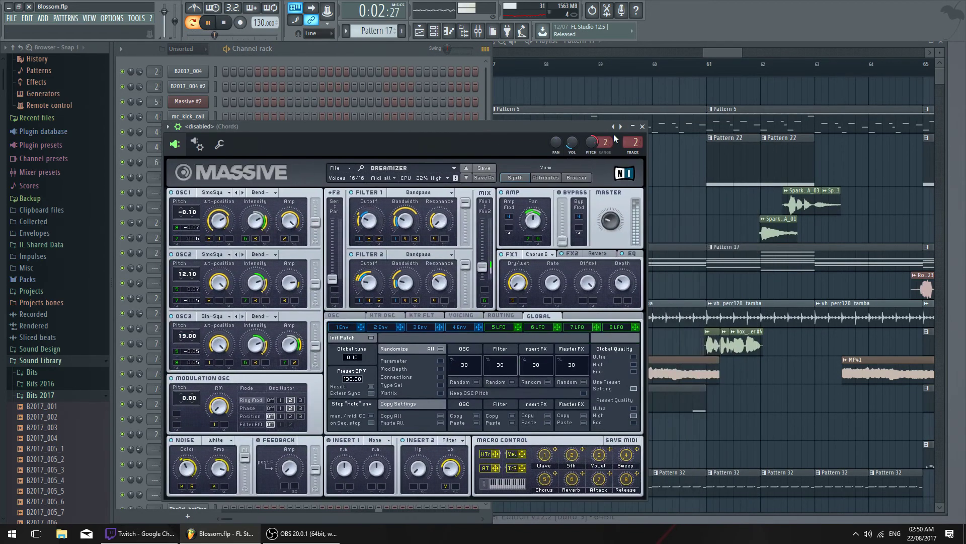
pyautogui.click(642, 127)
pyautogui.press('space')
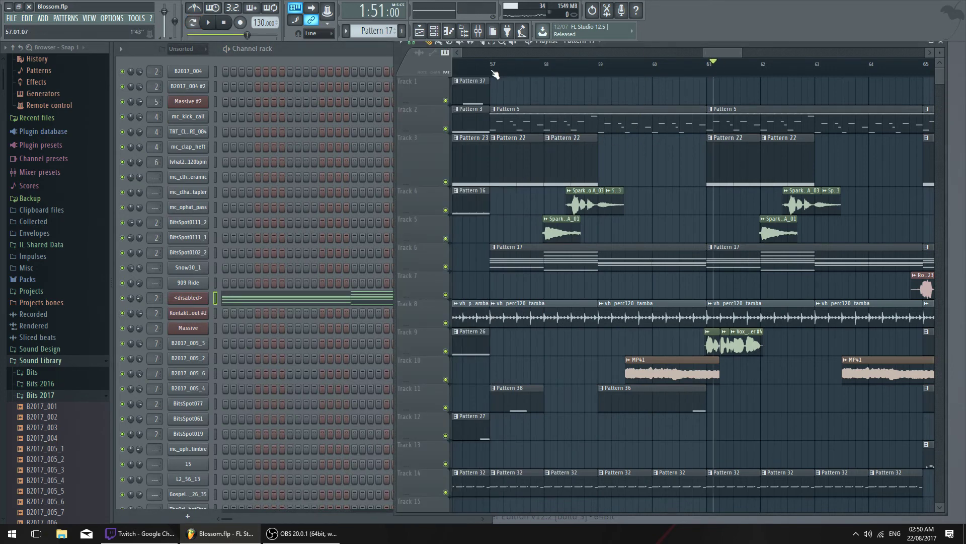
# Play the arrangement from bar 65
pyautogui.scroll(-3, 740, 67)
pyautogui.click(659, 70)
pyautogui.press('space')
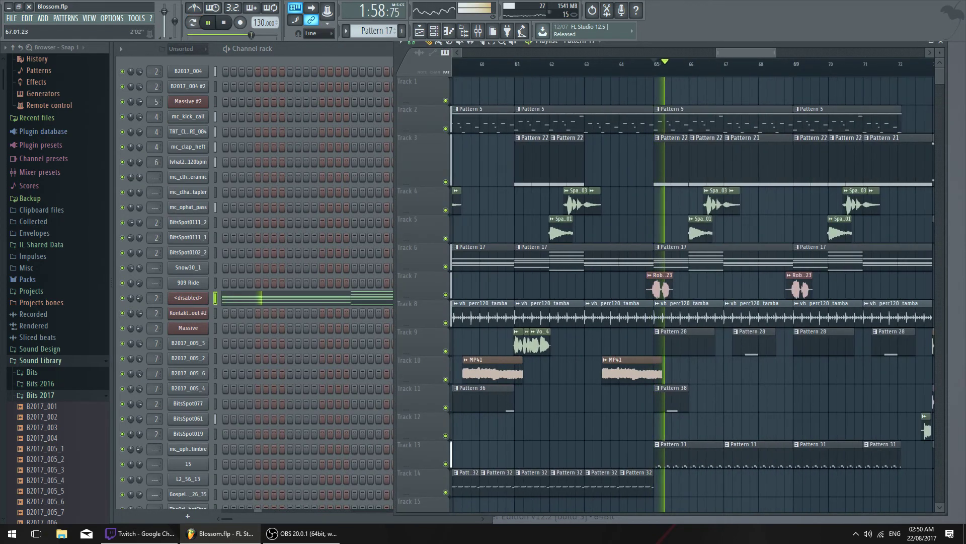
pyautogui.scroll(2, 725, 63)
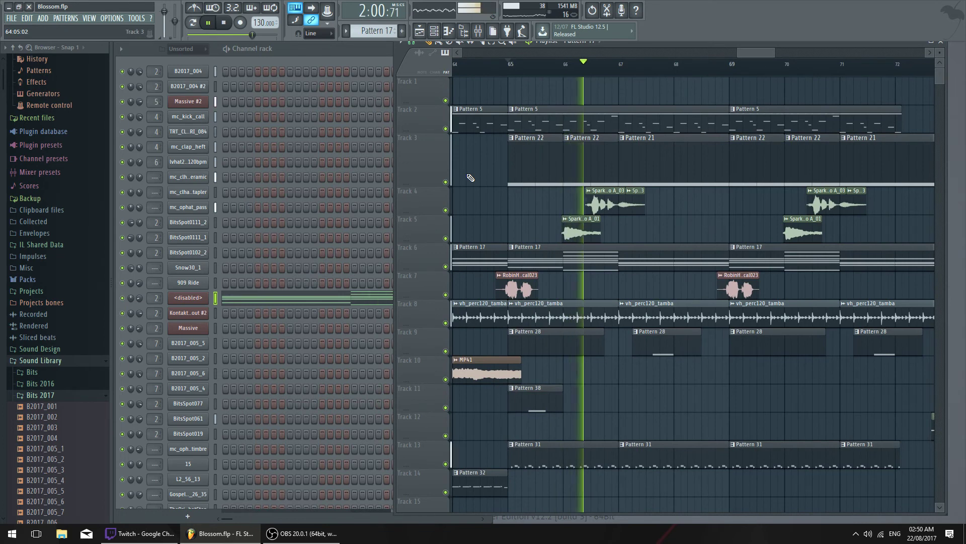
# Select Pattern 31 and play it alone in pattern mode, with its hat channels in view
pyautogui.click(640, 455)
pyautogui.press('space')
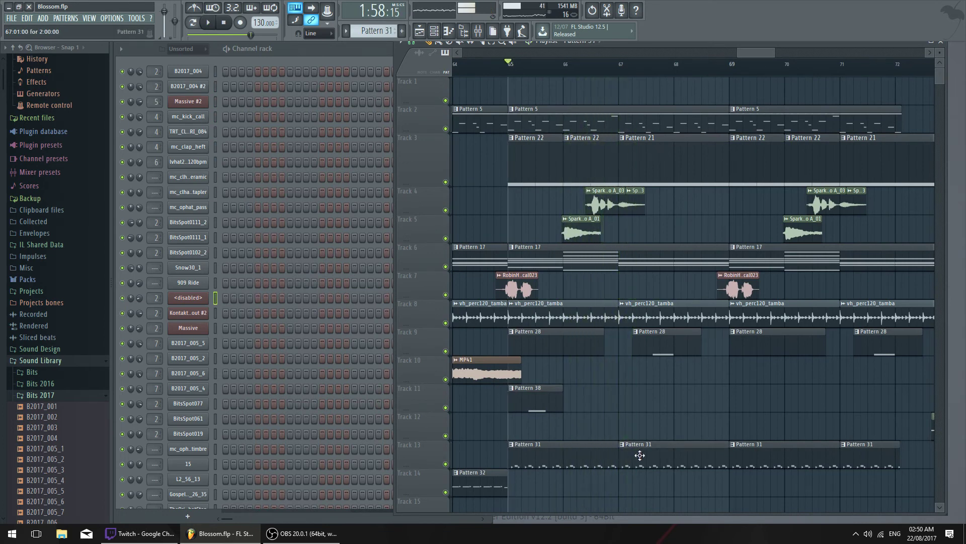
pyautogui.click(193, 24)
pyautogui.scroll(-6, 280, 323)
pyautogui.press('space')
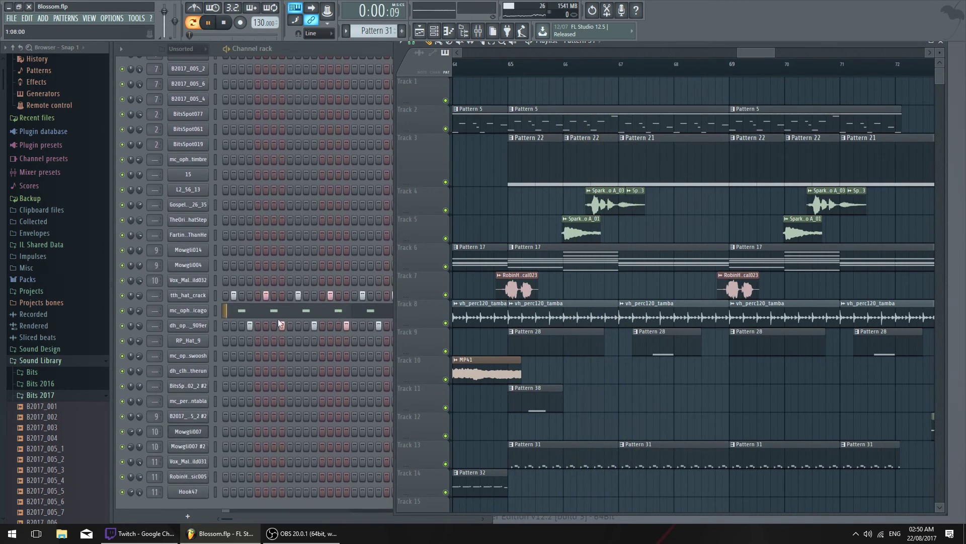
# Examine the channel settings of tth_hat_crack and mc_ophat_chicago while Pattern 31 plays
pyautogui.click(199, 298)
pyautogui.click(423, 120)
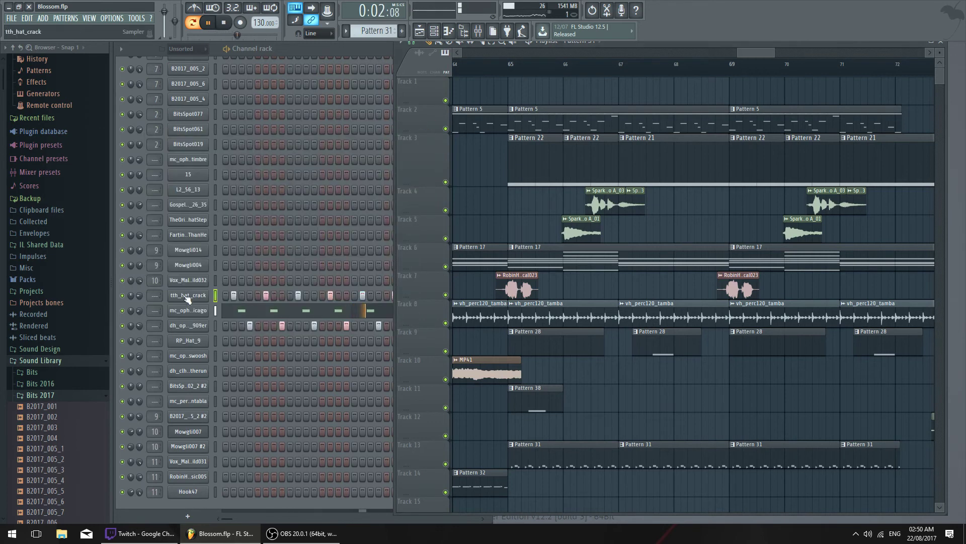
pyautogui.click(195, 311)
pyautogui.moveTo(409, 138); pyautogui.dragTo(508, 119)
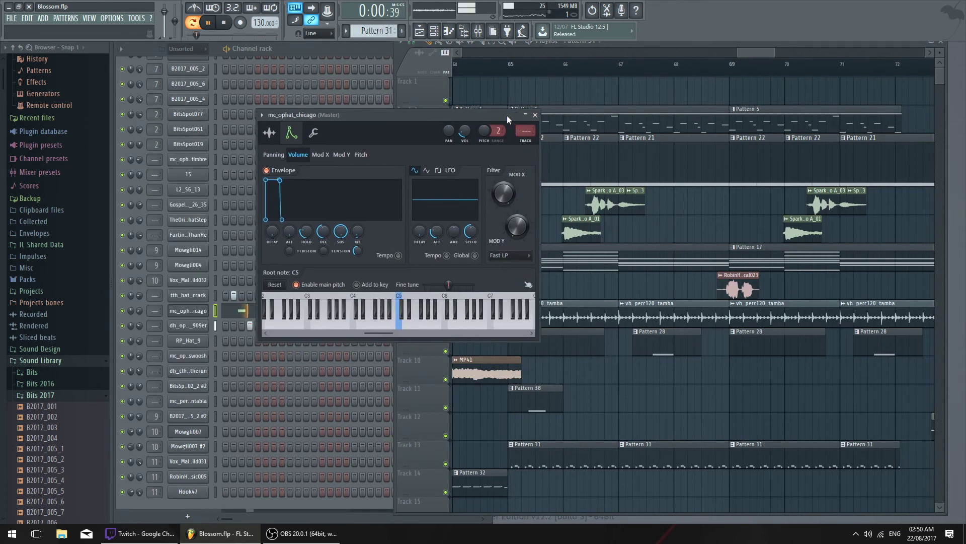
pyautogui.click(536, 115)
# Compare the volume envelopes of dh_ophat_shrt_909er, tth_hat_crack and mc_ophat_chicago
pyautogui.click(190, 326)
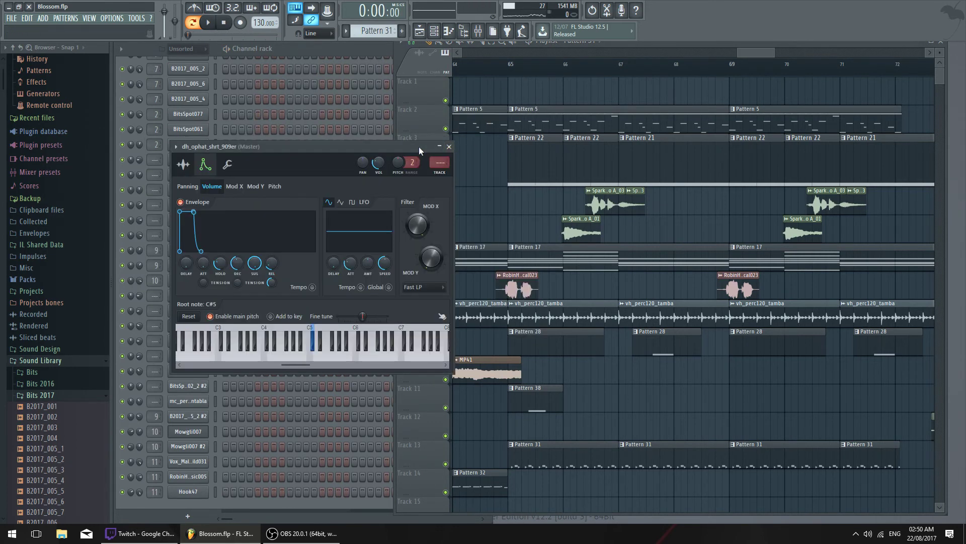
pyautogui.moveTo(420, 150); pyautogui.dragTo(530, 122)
pyautogui.click(559, 119)
pyautogui.click(191, 324)
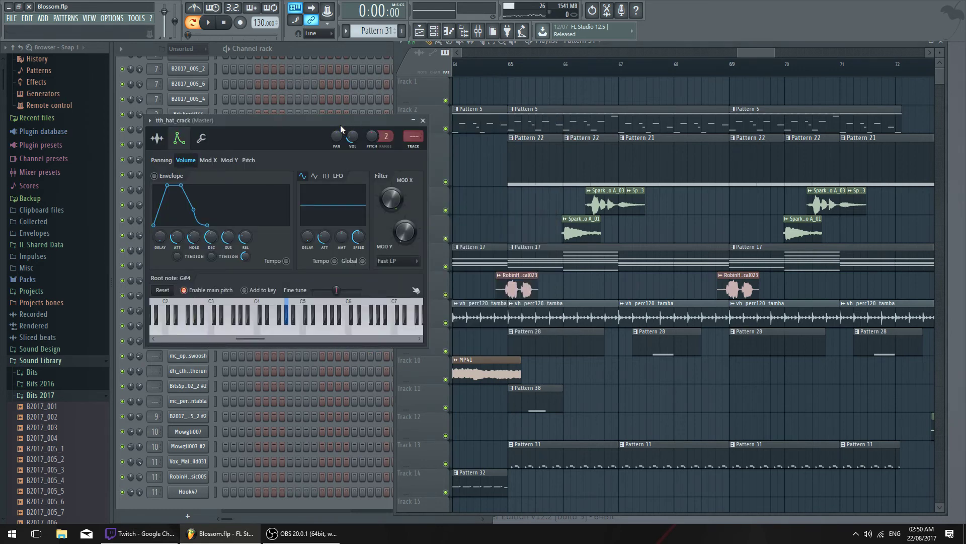
pyautogui.moveTo(341, 130); pyautogui.dragTo(483, 114)
pyautogui.click(566, 108)
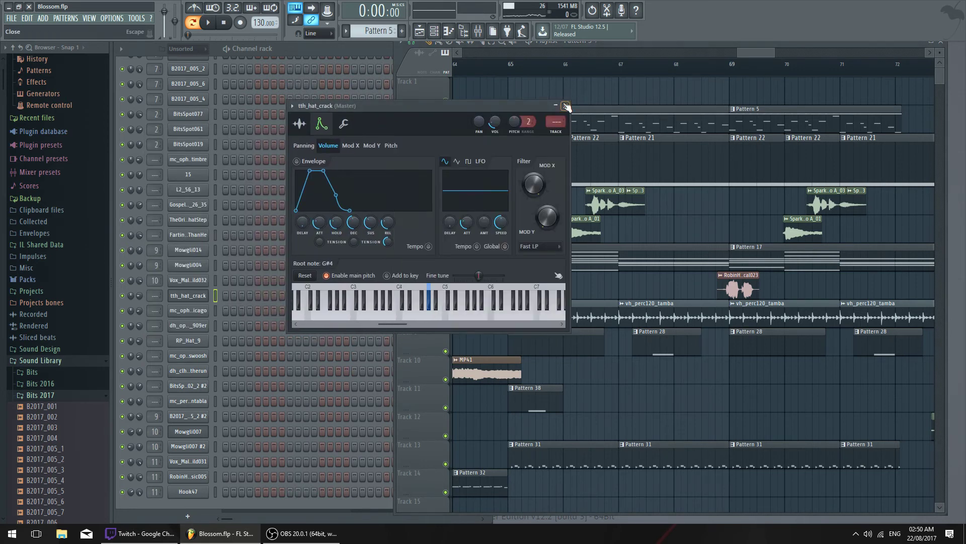
pyautogui.click(566, 107)
pyautogui.click(519, 455)
pyautogui.click(188, 310)
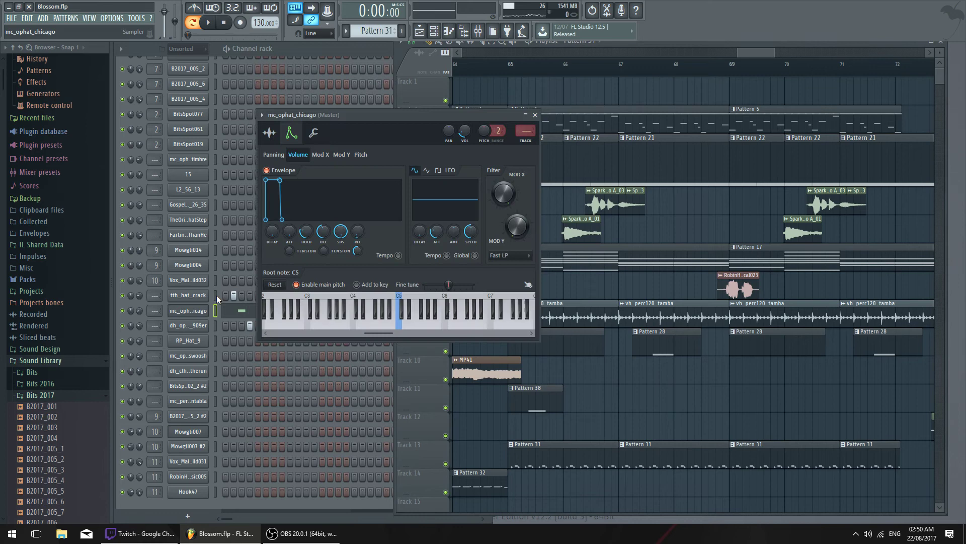
pyautogui.click(537, 115)
# Review the sample, envelope and miscellaneous settings of dh_ophat_shrt_909er, and close its window
pyautogui.click(191, 326)
pyautogui.click(331, 140)
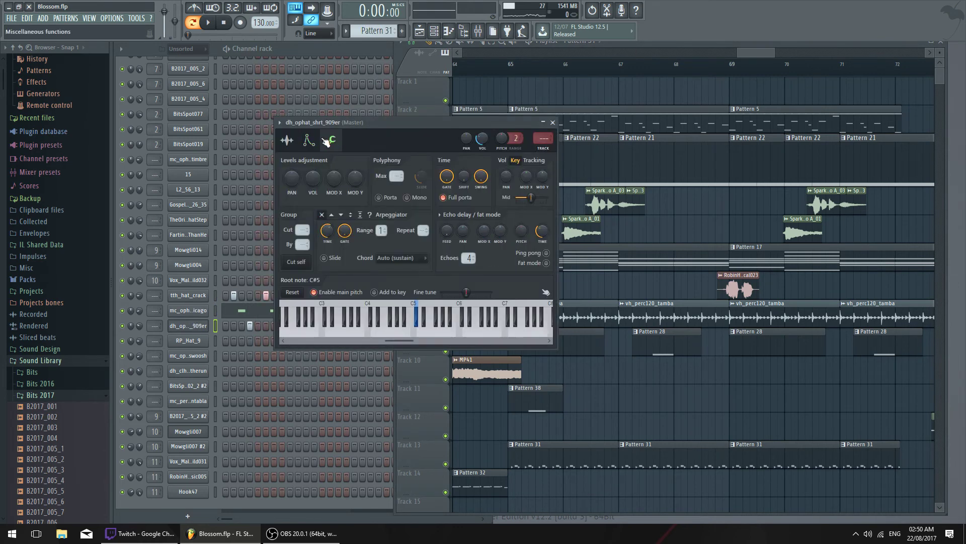
pyautogui.click(309, 140)
pyautogui.click(287, 141)
pyautogui.click(309, 140)
pyautogui.click(332, 142)
pyautogui.click(309, 141)
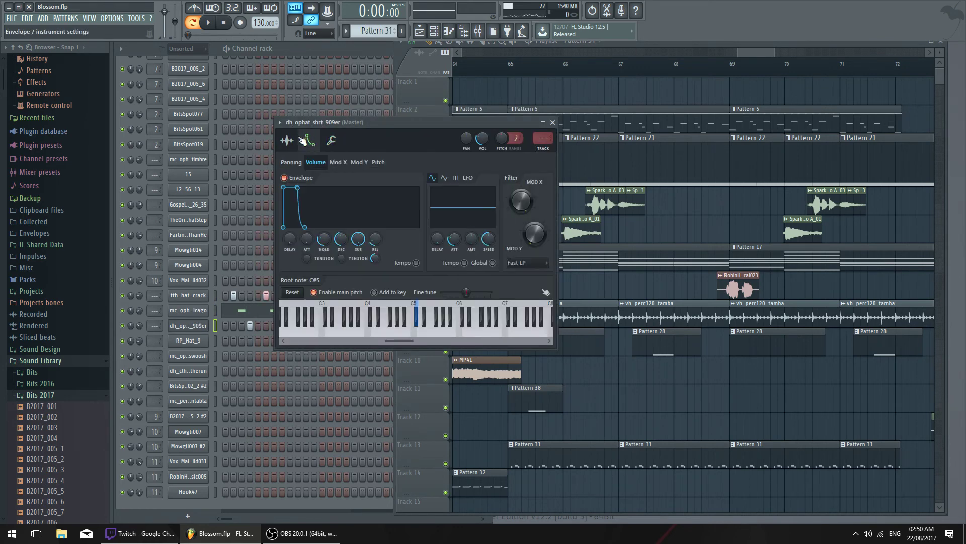
pyautogui.click(286, 140)
pyautogui.moveTo(503, 122); pyautogui.dragTo(559, 120)
pyautogui.click(609, 120)
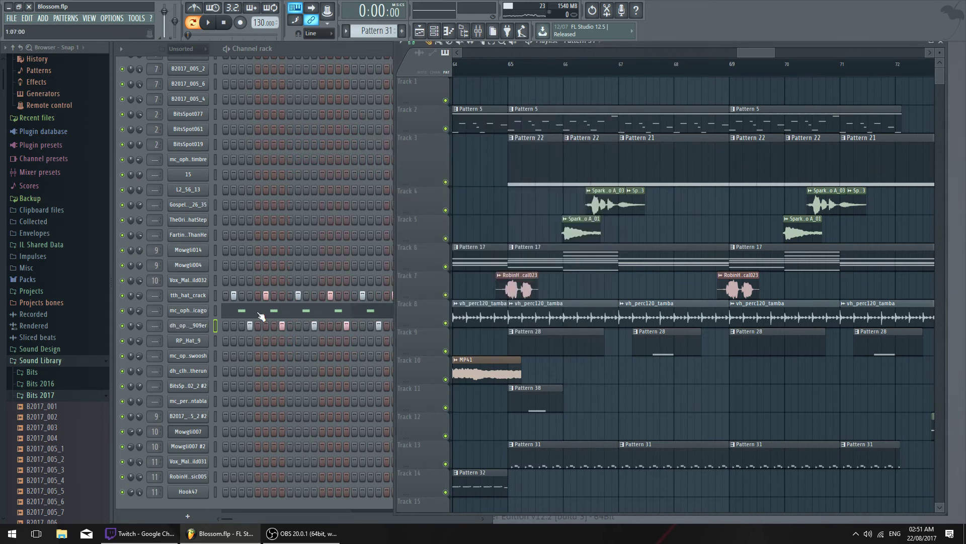
# Open the sampler settings of the tth_hat_crack, mc_ophat_chicago and dh_ophat_shrt_909er hat channels one after another
pyautogui.click(196, 297)
pyautogui.click(194, 313)
pyautogui.click(194, 327)
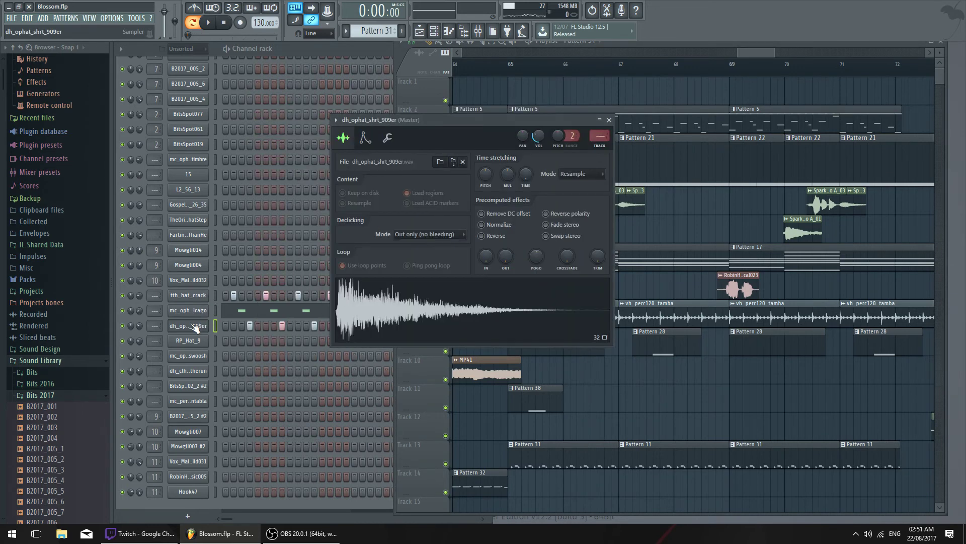
# View the program's About information and close it
pyautogui.press('F6')
pyautogui.click(138, 19)
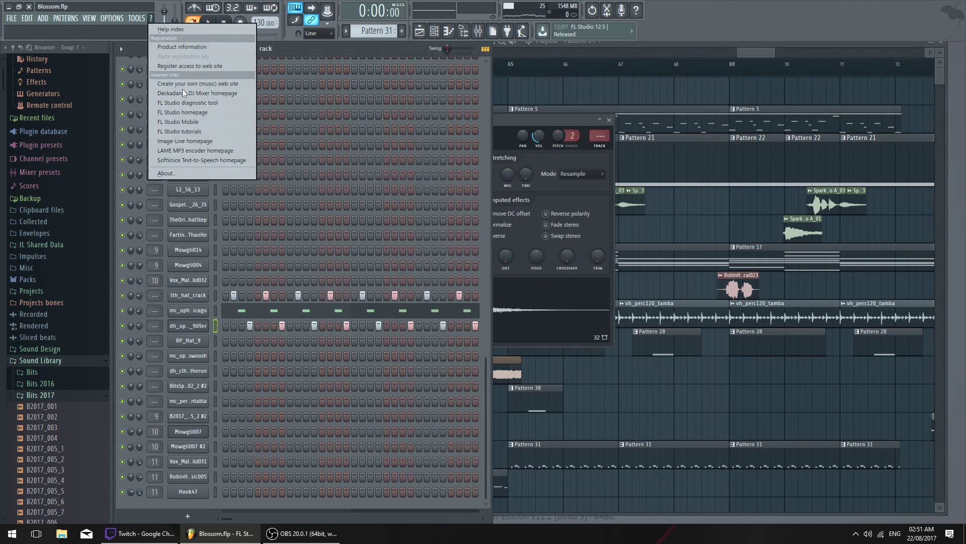
pyautogui.click(242, 174)
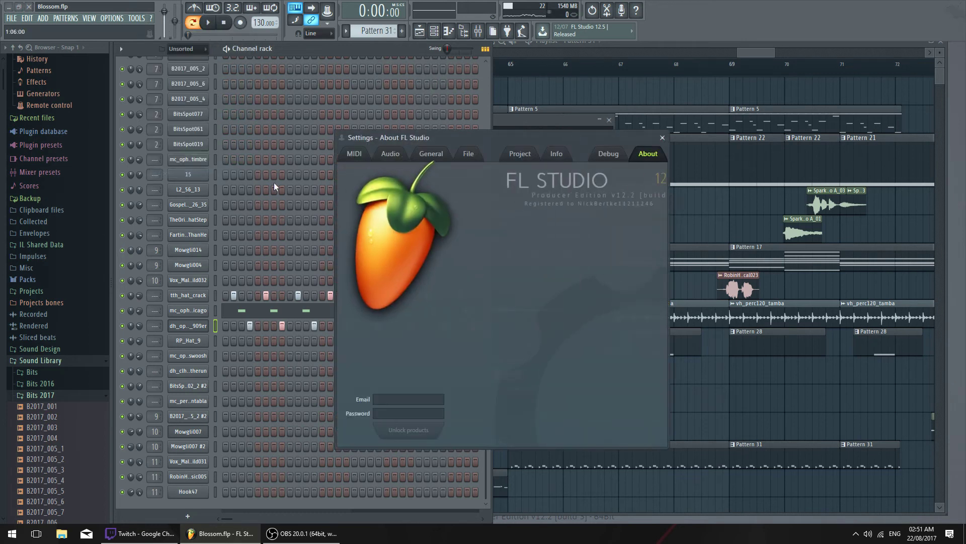
pyautogui.click(663, 138)
# Close the sampler settings, audition the song from bar 65, and inspect the mc_ophat_chicago channel's settings
pyautogui.moveTo(613, 123); pyautogui.dragTo(546, 147)
pyautogui.click(540, 144)
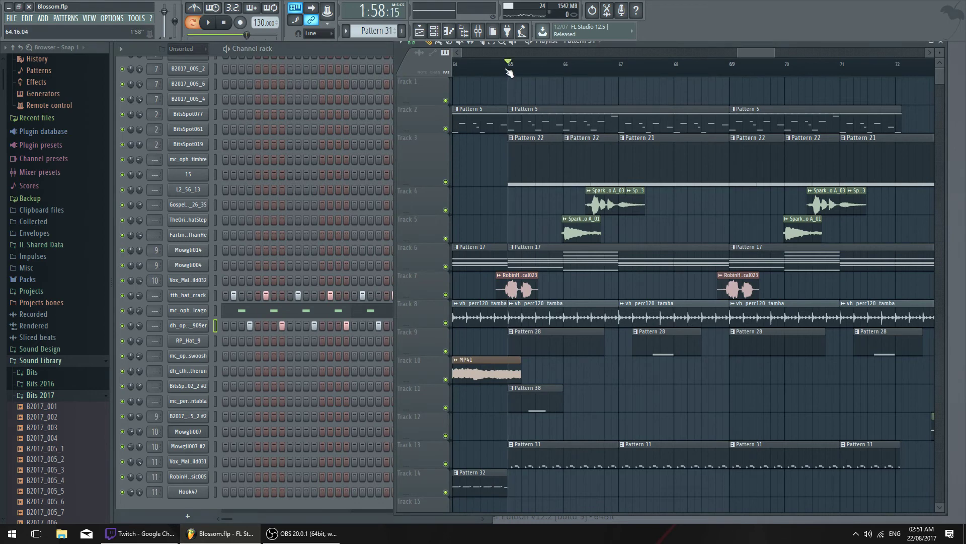
pyautogui.scroll(3, 546, 61)
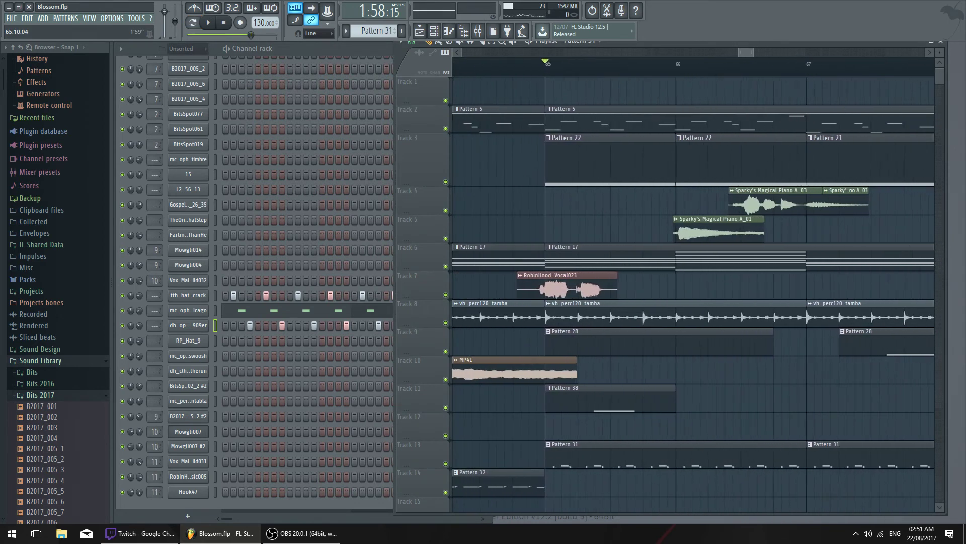
pyautogui.press('space')
pyautogui.click(188, 311)
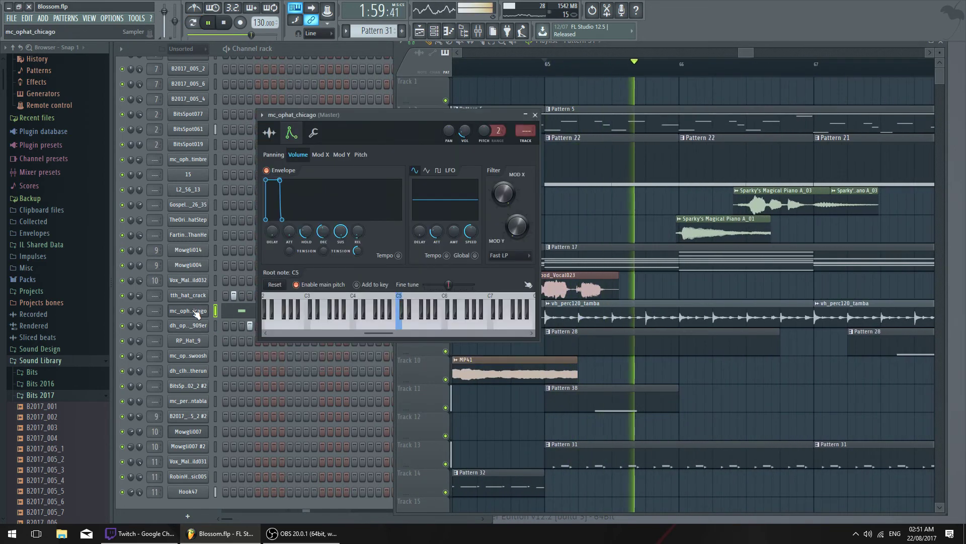
pyautogui.press('space')
# Audition only the three hat channels of Pattern 31 from bar 65, and re-enable all other channels
pyautogui.rightClick(121, 296)
pyautogui.click(617, 247)
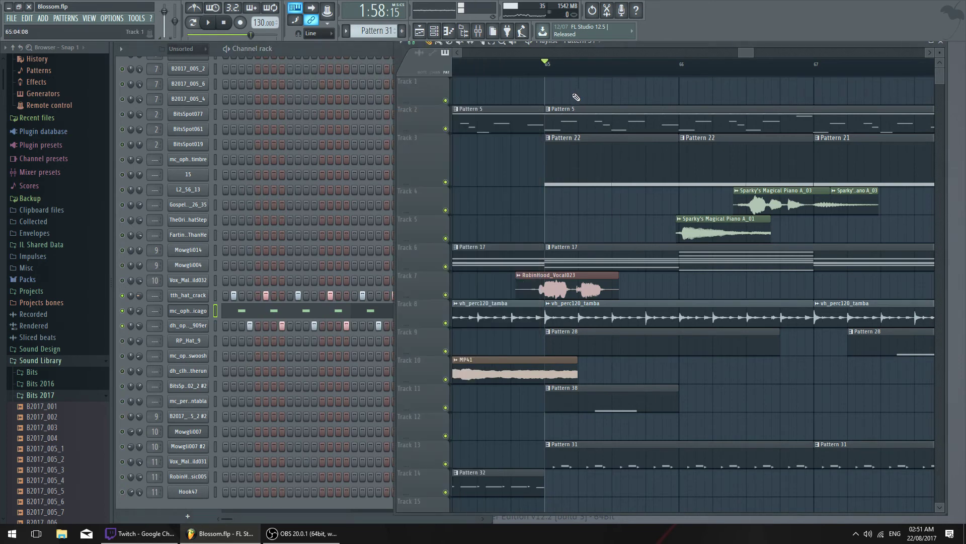
pyautogui.press('space')
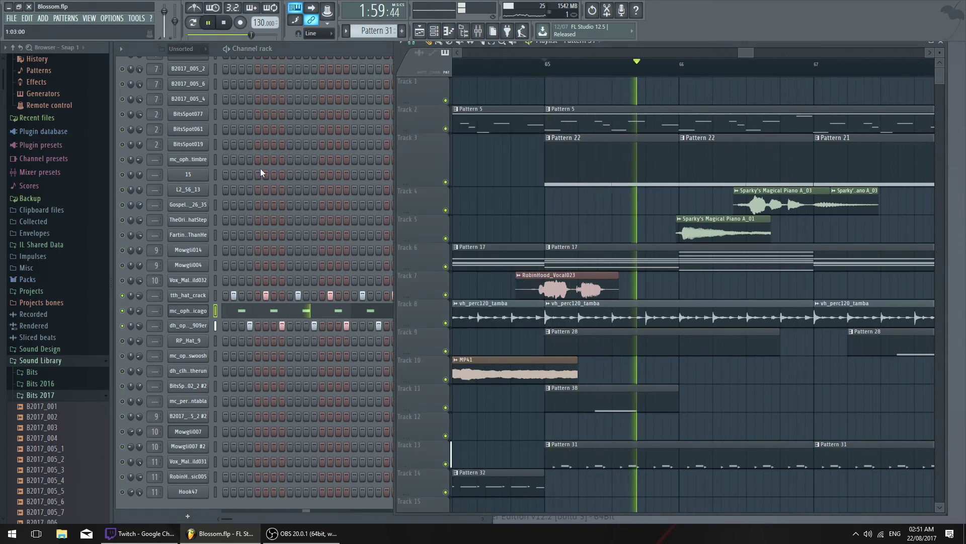
pyautogui.moveTo(752, 52); pyautogui.dragTo(763, 52)
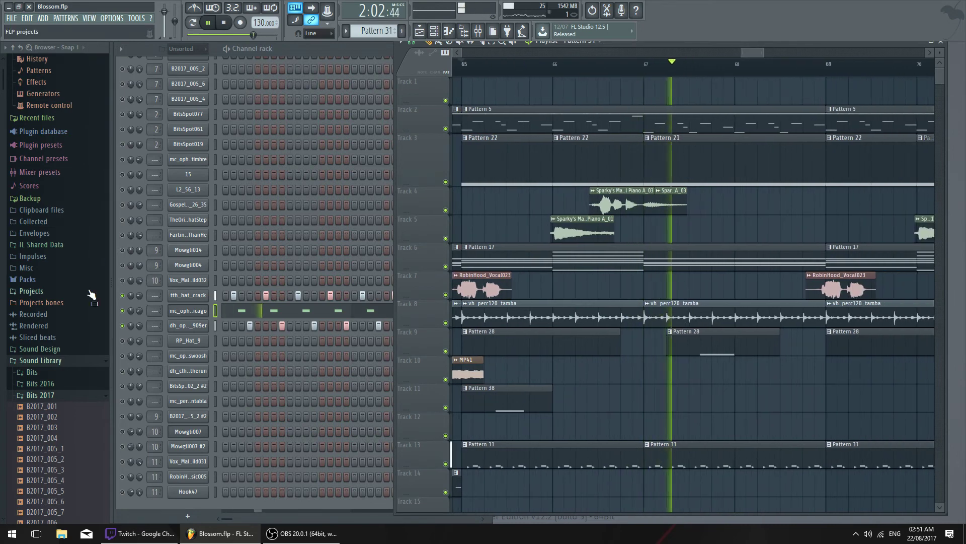
pyautogui.press('space')
pyautogui.click(126, 304)
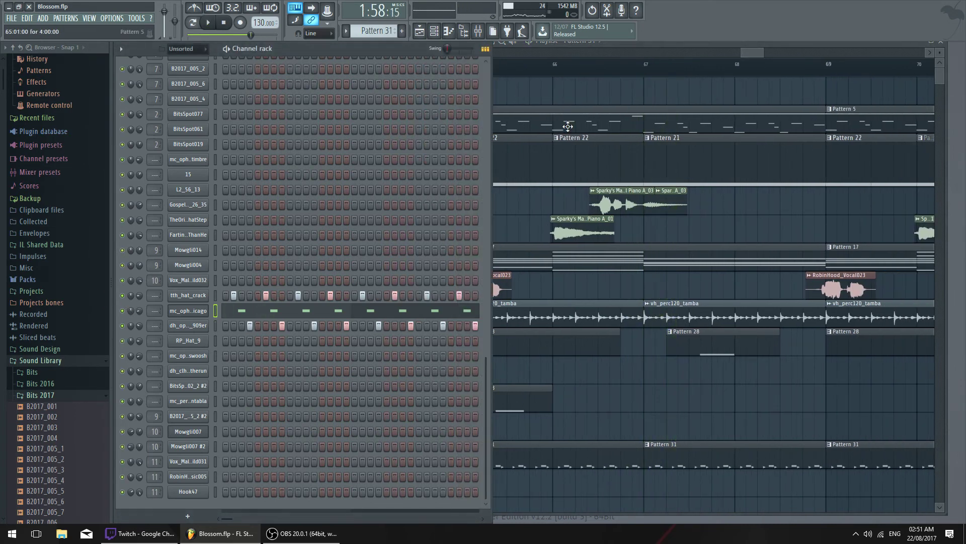
# Play the song from bar 65 while setting the open-hat channel's volume to about 21%
pyautogui.click(568, 126)
pyautogui.click(129, 317)
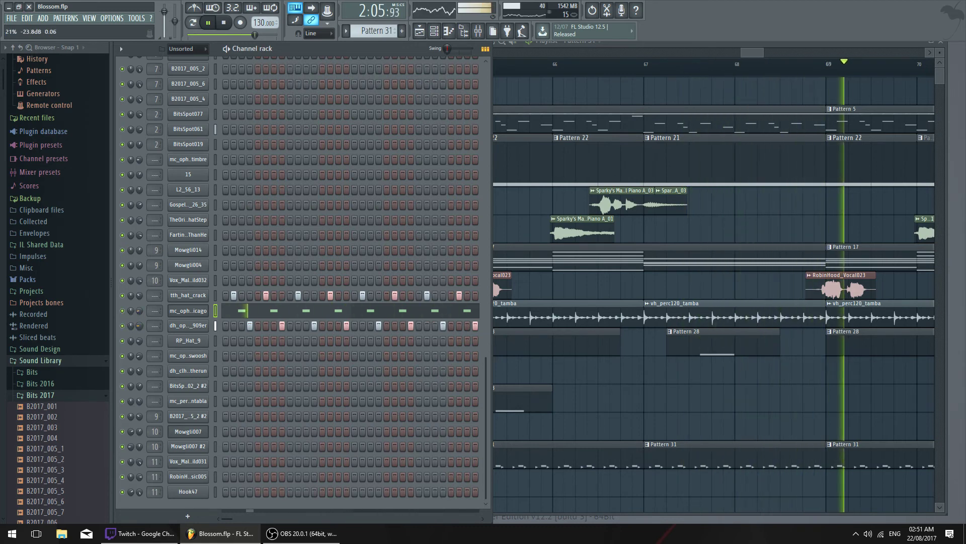
pyautogui.press('space')
# Adjust the decay of the dh_ophat_shrt_909er volume envelope and set the channel's volume to about 31%
pyautogui.click(194, 325)
pyautogui.click(296, 161)
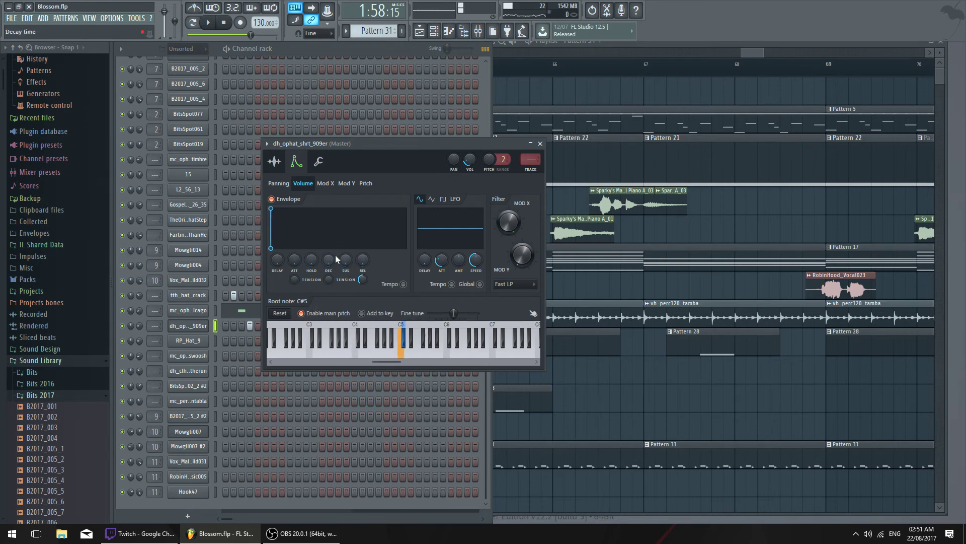
pyautogui.click(165, 328)
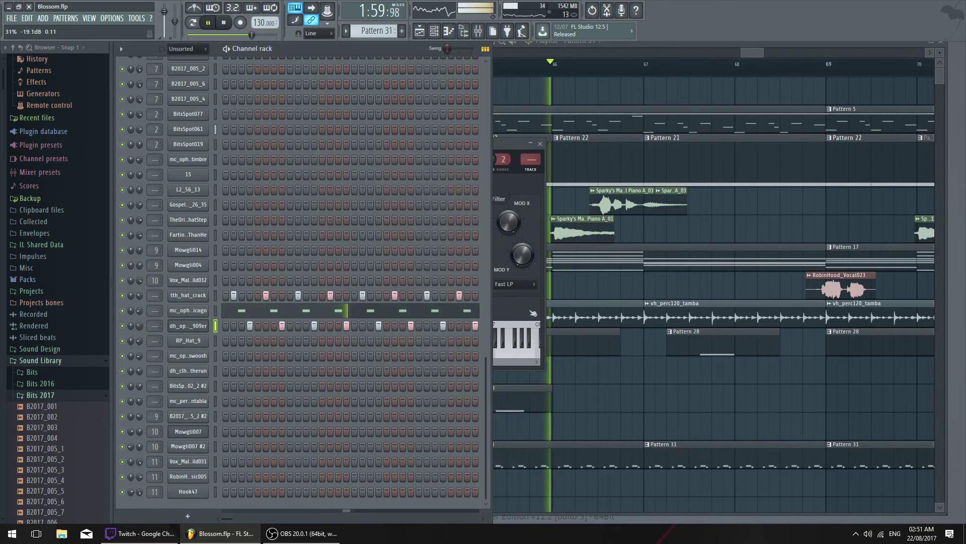
pyautogui.press('space')
# Set the dh_ophat_shrt_909er root note to B4 and audition the hat with the song from bar 65
pyautogui.click(534, 179)
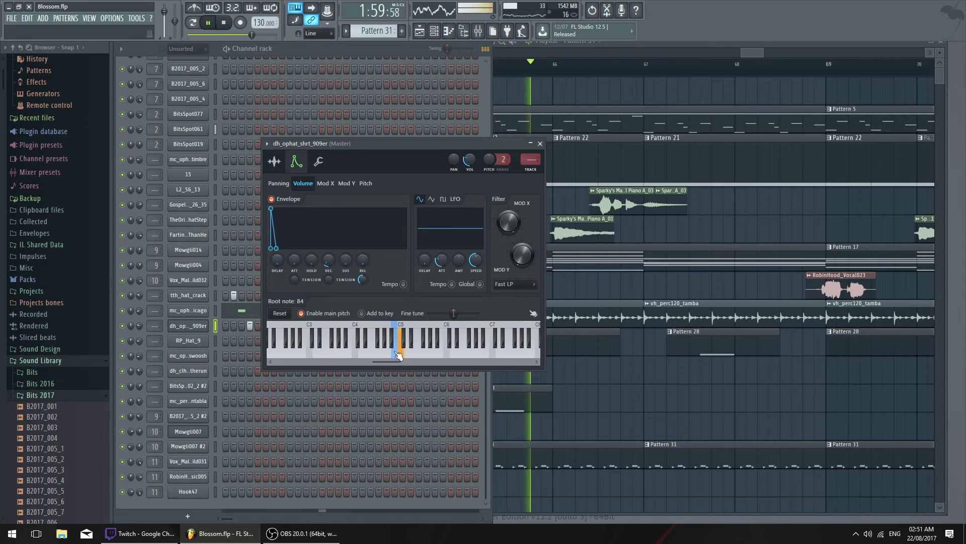
pyautogui.click(134, 329)
pyautogui.press('space')
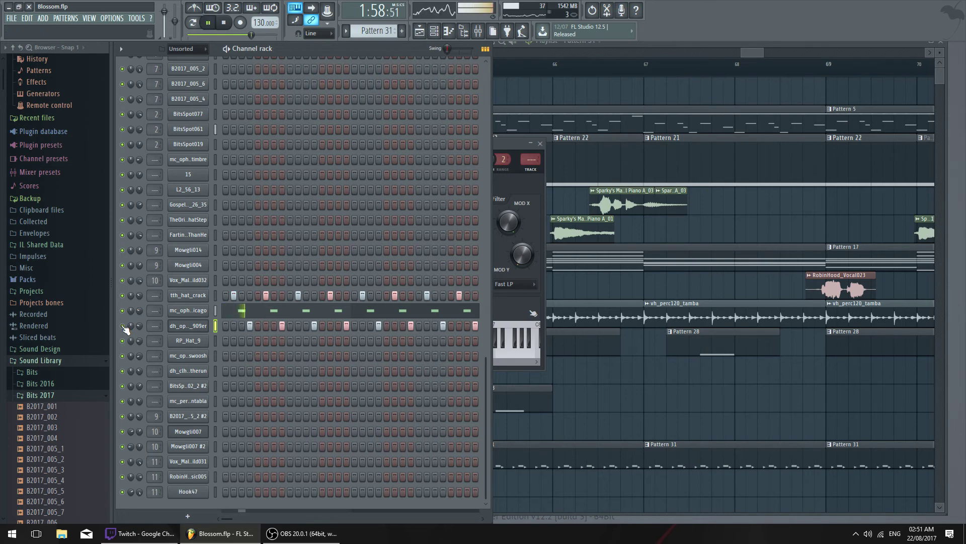
# Clear the dh_ophat_shrt_909er steps from Pattern 31 and play the song from bar 65
pyautogui.rightClick(180, 326)
pyautogui.click(221, 423)
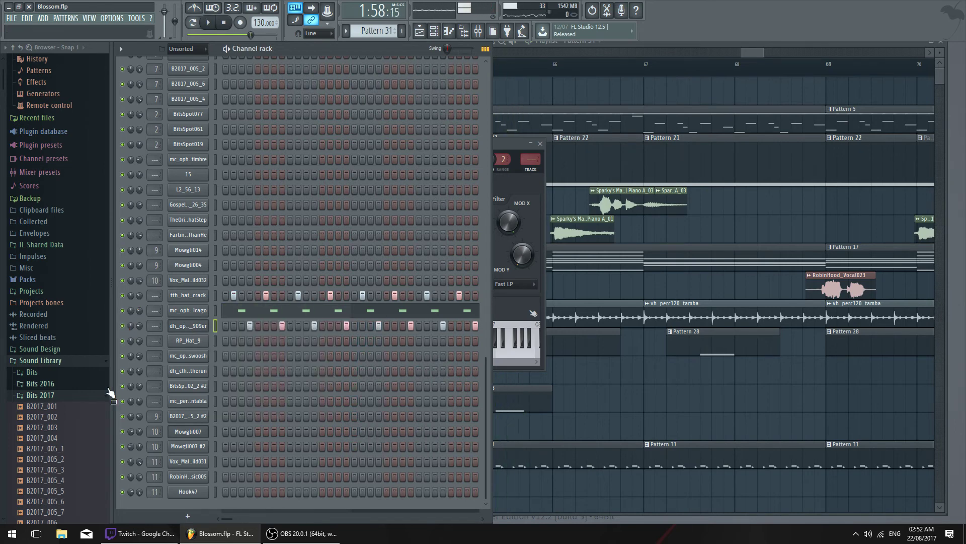
pyautogui.press('F5')
pyautogui.scroll(-2, 703, 121)
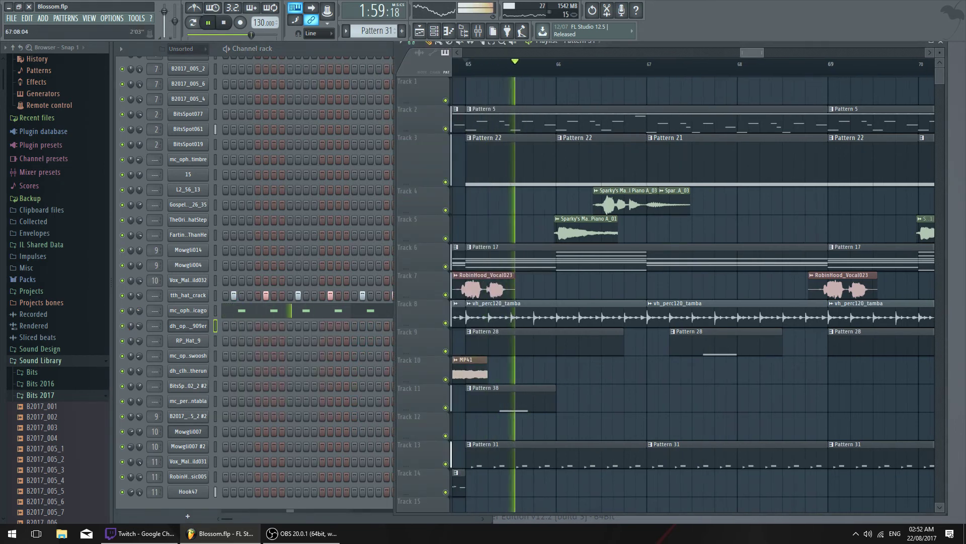
# Open Pattern 5 from the playlist in the channel rack and open the mc_clap_heft channel's settings
pyautogui.press('space')
pyautogui.doubleClick(519, 129)
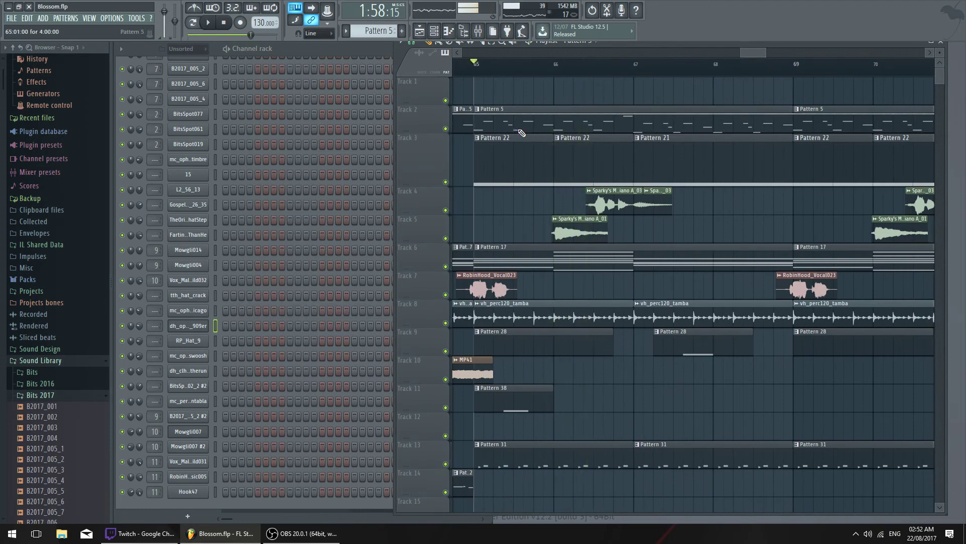
pyautogui.scroll(6, 277, 134)
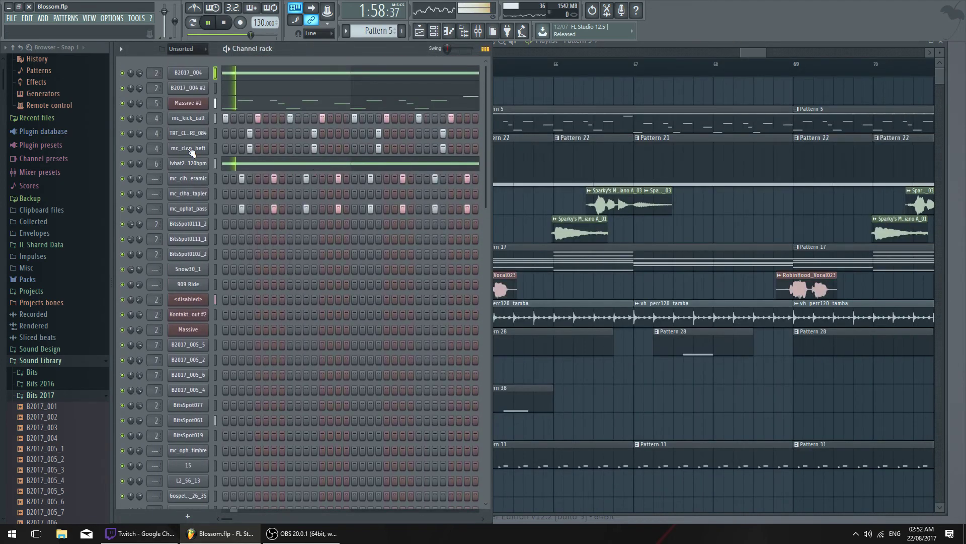
pyautogui.click(192, 151)
pyautogui.click(198, 149)
pyautogui.click(201, 149)
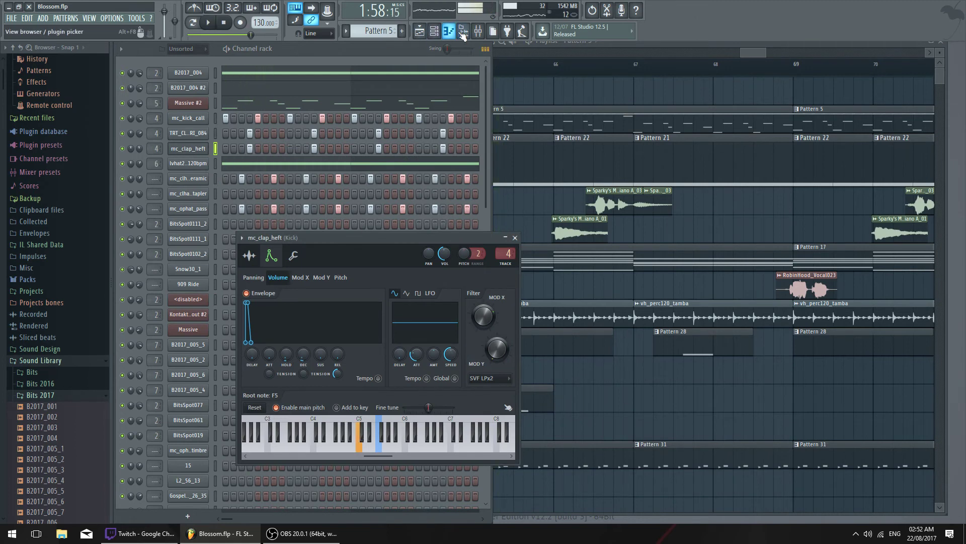
# Move the high shelf in the Kick mixer track's FabFilter Pro-Q 2 to about -1.08 dB at 1521.8 Hz, and close the equalizer and mixer
pyautogui.press('F9')
pyautogui.click(657, 219)
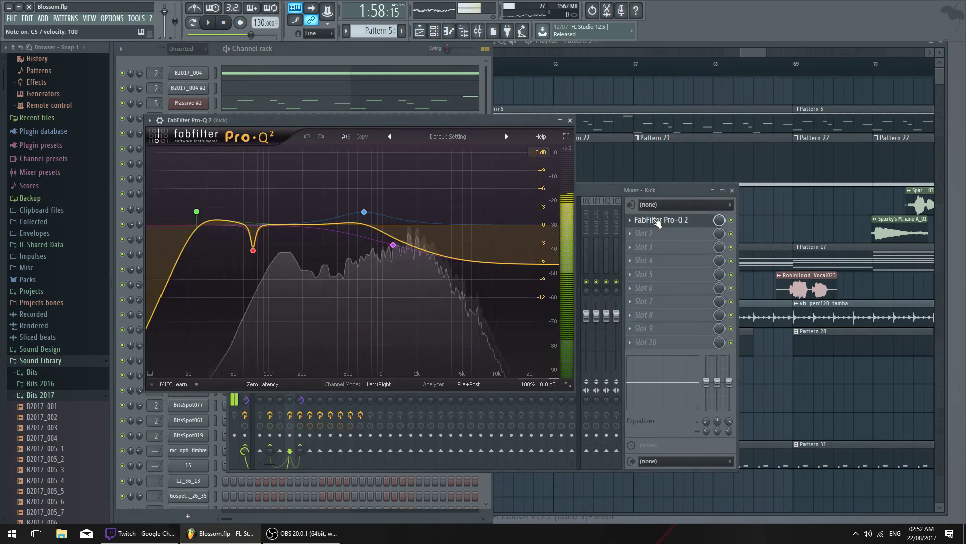
pyautogui.press('space')
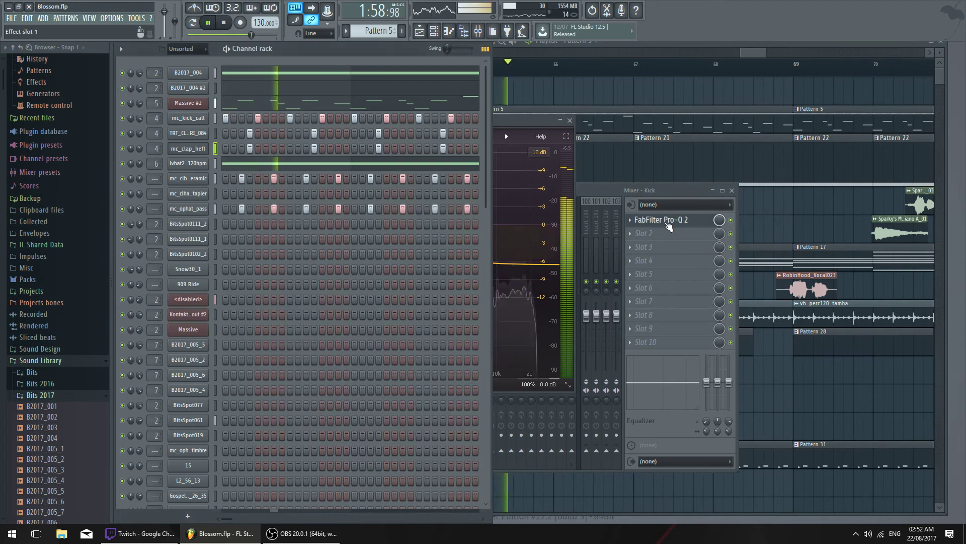
pyautogui.click(668, 226)
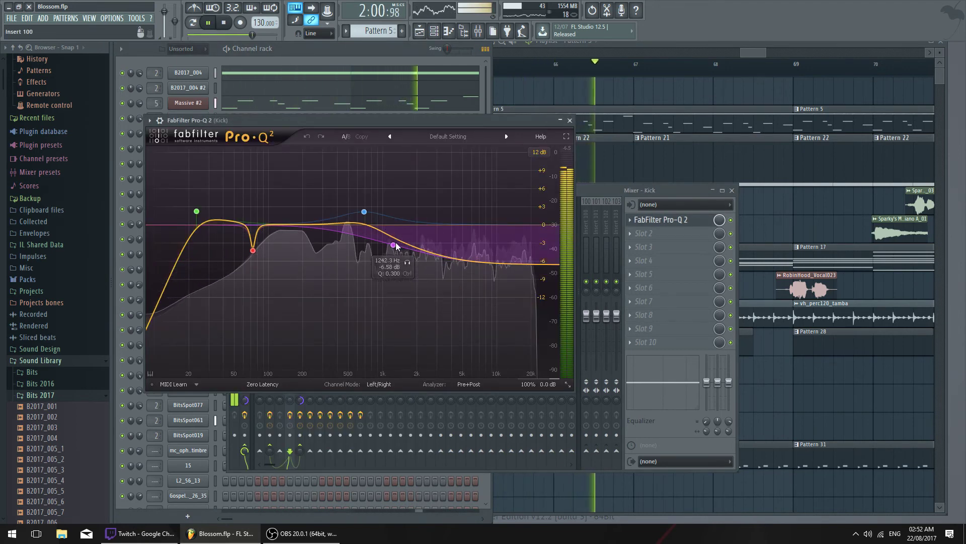
pyautogui.moveTo(397, 246); pyautogui.dragTo(404, 212)
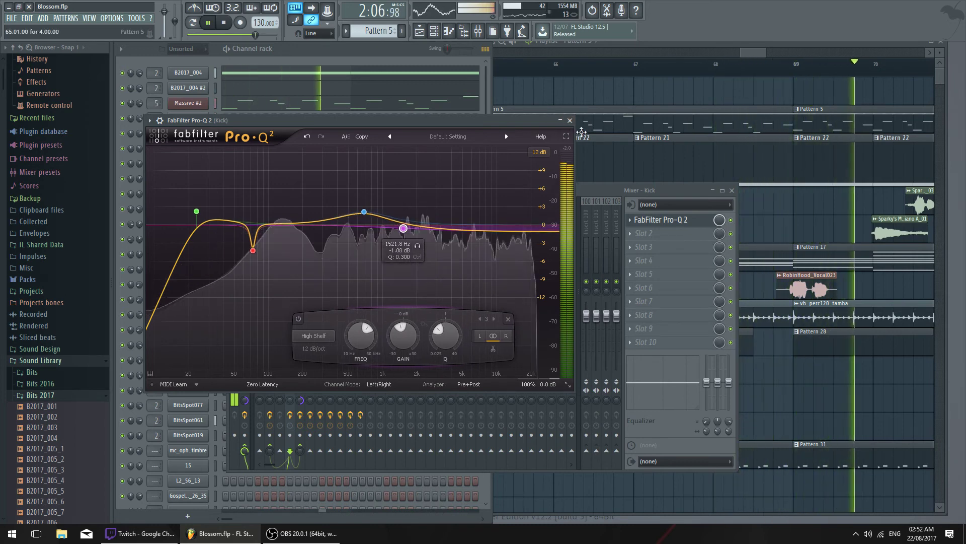
pyautogui.click(569, 121)
pyautogui.click(732, 190)
# Follow the playback through the arrangement in the playlist from about bar 71 to bar 77
pyautogui.hscroll(3, 744, 164)
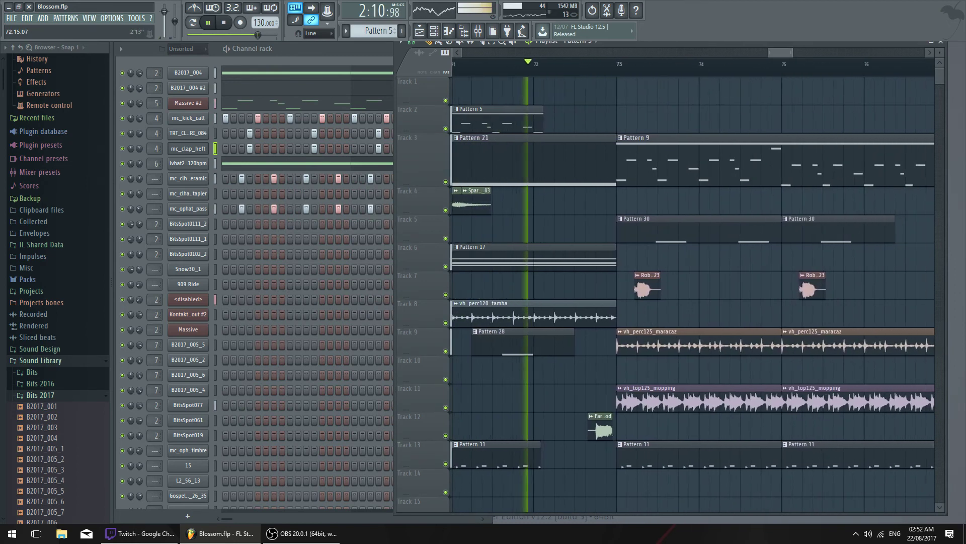
pyautogui.scroll(-2, 674, 174)
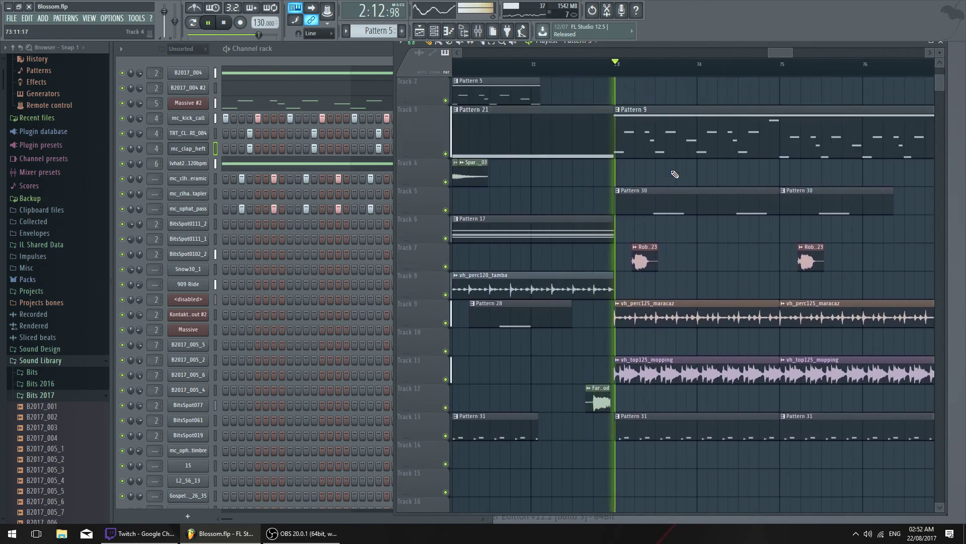
pyautogui.scroll(1, 675, 174)
pyautogui.scroll(-4, 669, 211)
pyautogui.scroll(1, 668, 244)
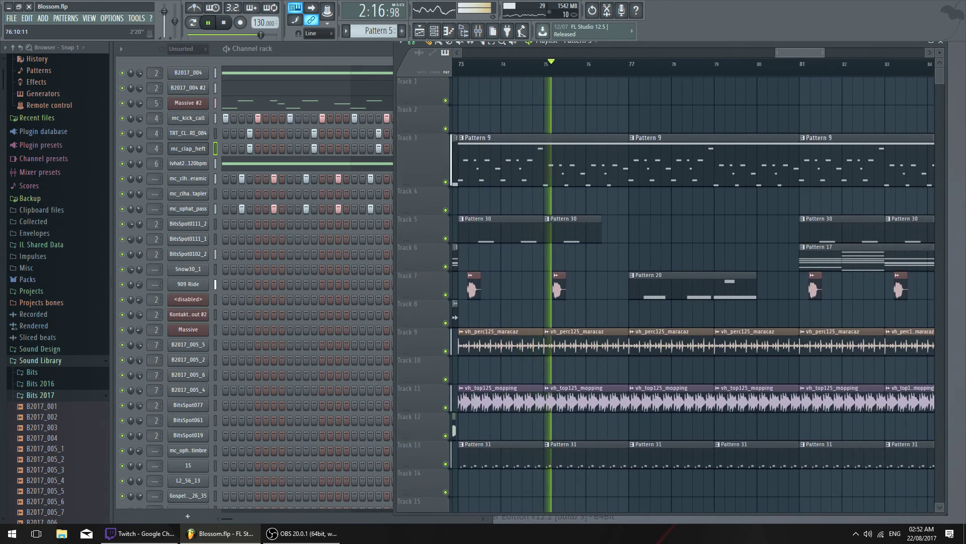
pyautogui.scroll(2, 693, 295)
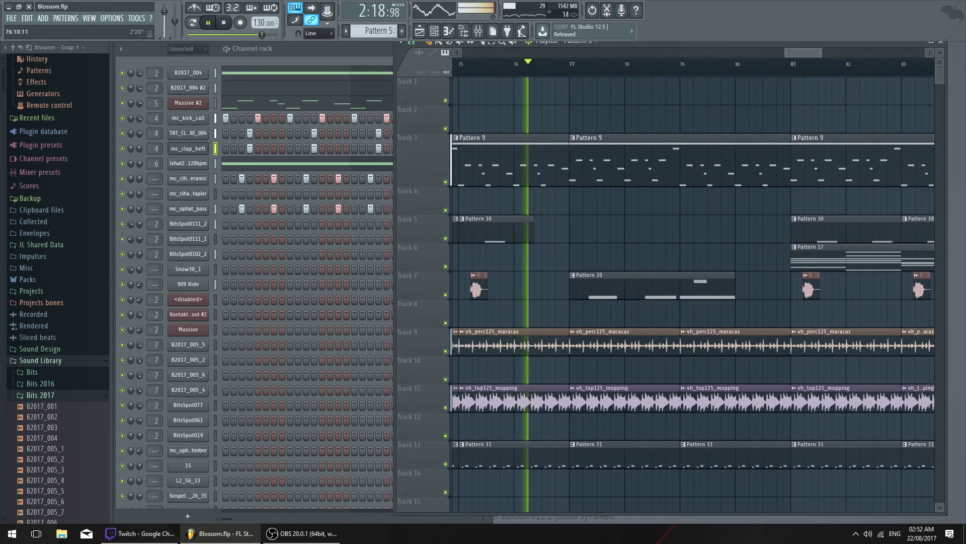
pyautogui.scroll(2, 558, 162)
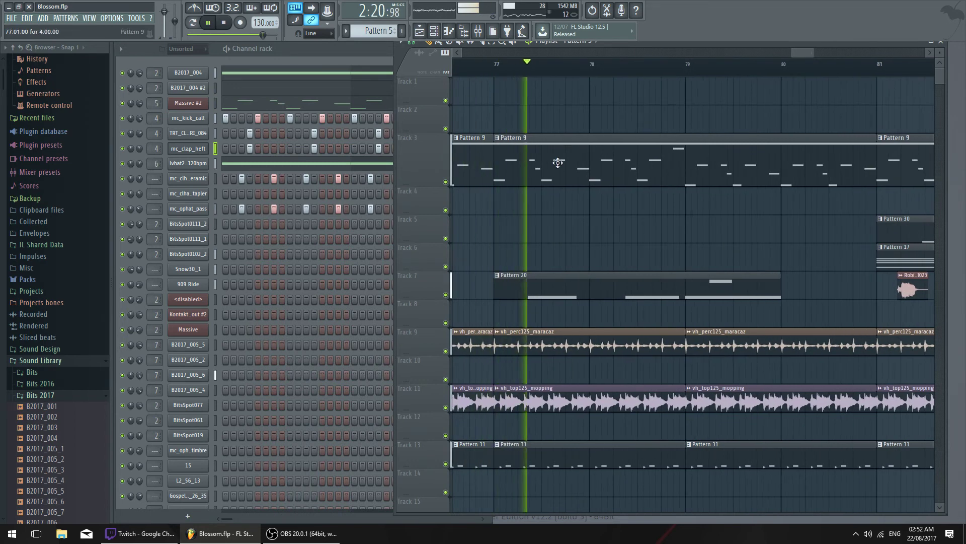
# Open Pattern 20 from bar 77 of the playlist and inspect its notes in the channel rack
pyautogui.click(557, 162)
pyautogui.click(551, 288)
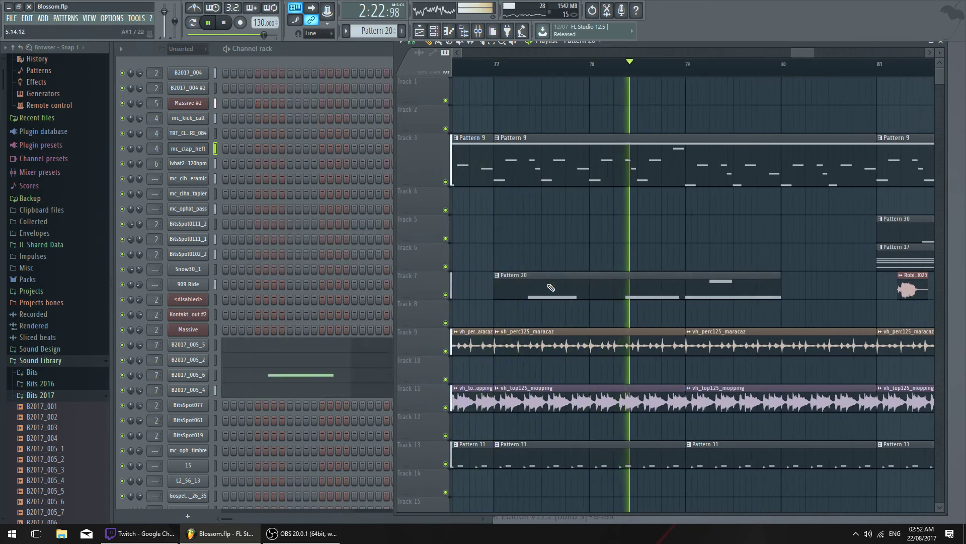
pyautogui.doubleClick(551, 288)
pyautogui.press('Escape')
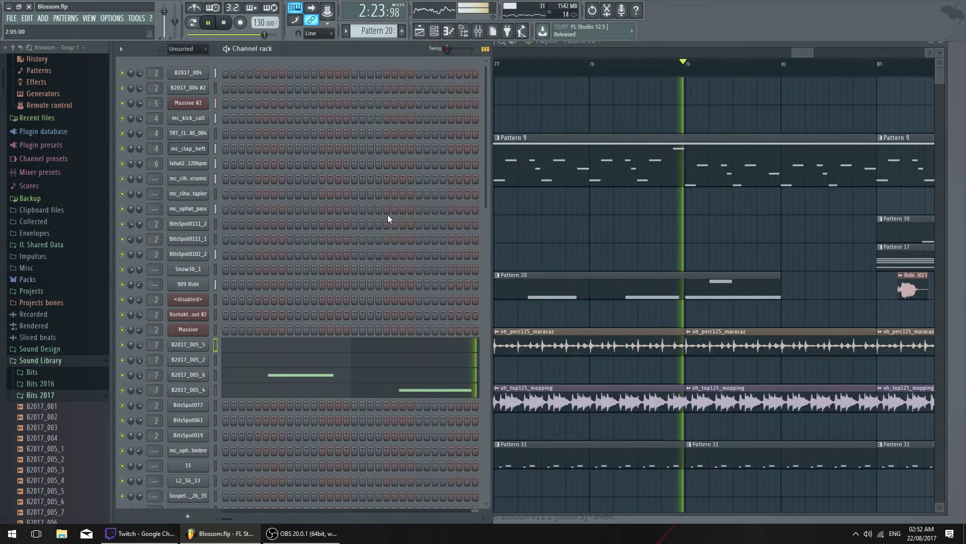
pyautogui.click(483, 32)
pyautogui.click(483, 31)
# Stop playback and save the project as Blossom2.flp
pyautogui.press('space')
pyautogui.hotkey('ctrl', 'shift', 's')
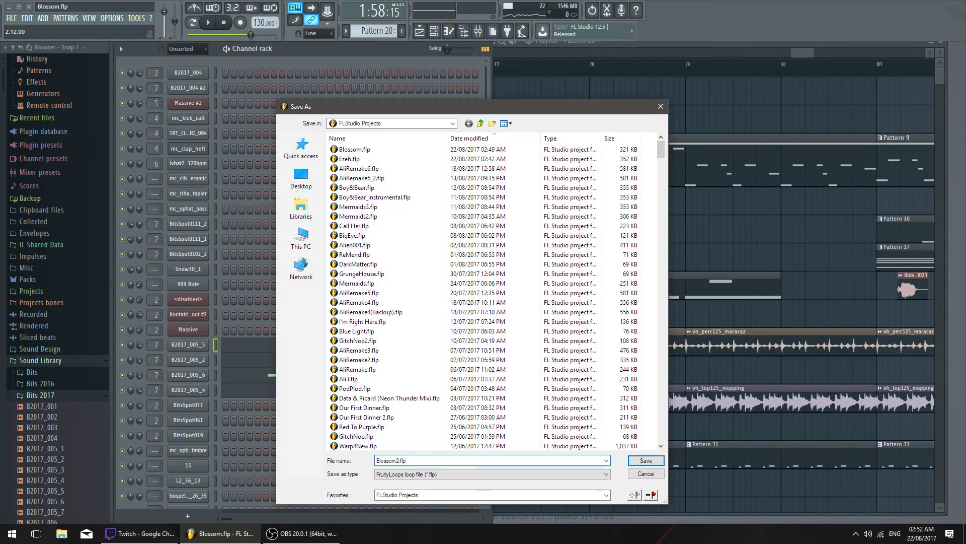
pyautogui.press('Return')
# Review the arrangement in the playlist from about bar 31 to bar 77
pyautogui.press('F5')
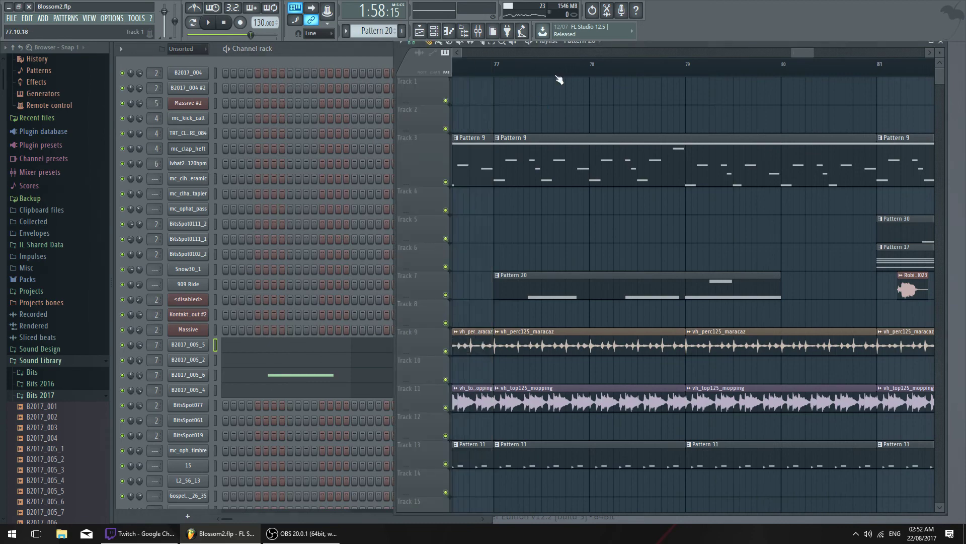
pyautogui.moveTo(792, 53); pyautogui.dragTo(594, 53)
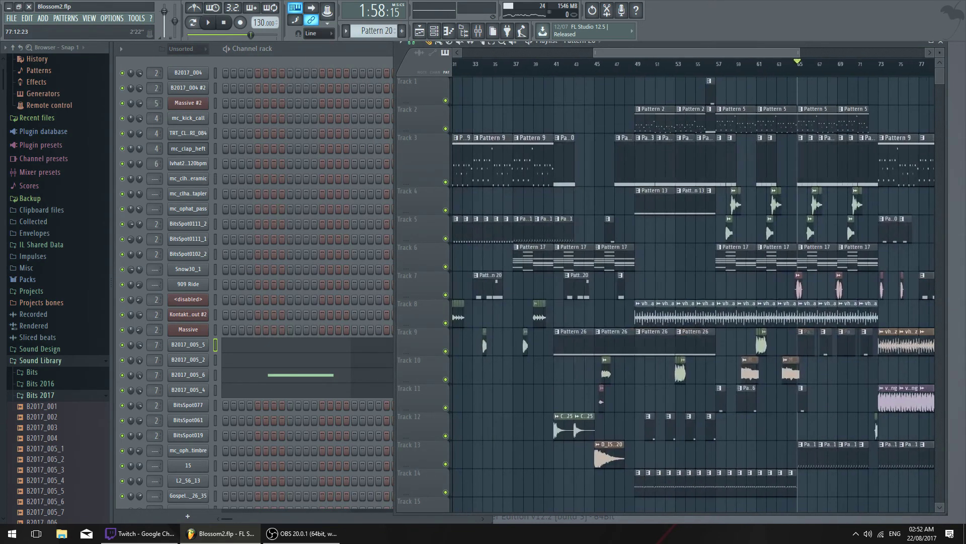
pyautogui.click(479, 35)
pyautogui.click(732, 191)
# Open the GitchNoo2.flp project from the FLStudio Projects folder
pyautogui.click(2, 21)
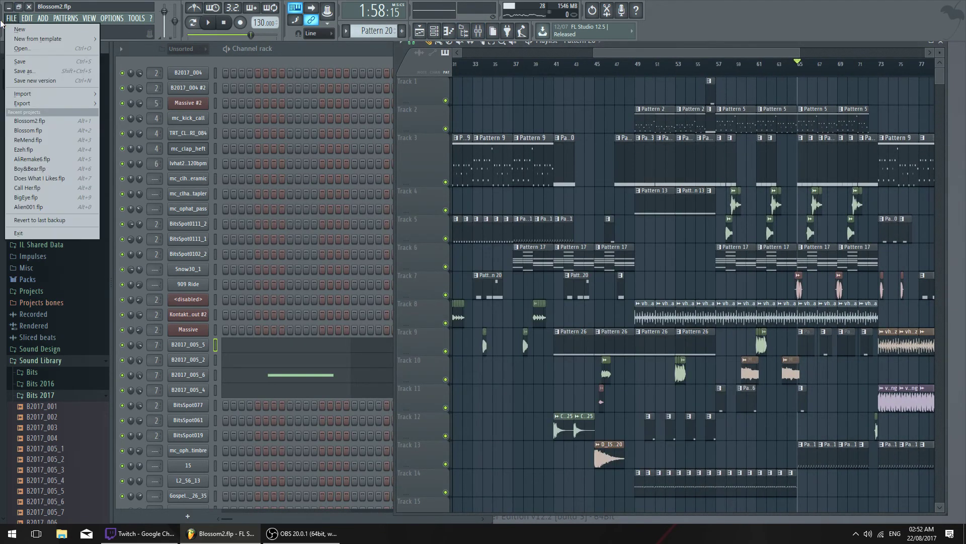
pyautogui.click(62, 50)
pyautogui.click(499, 294)
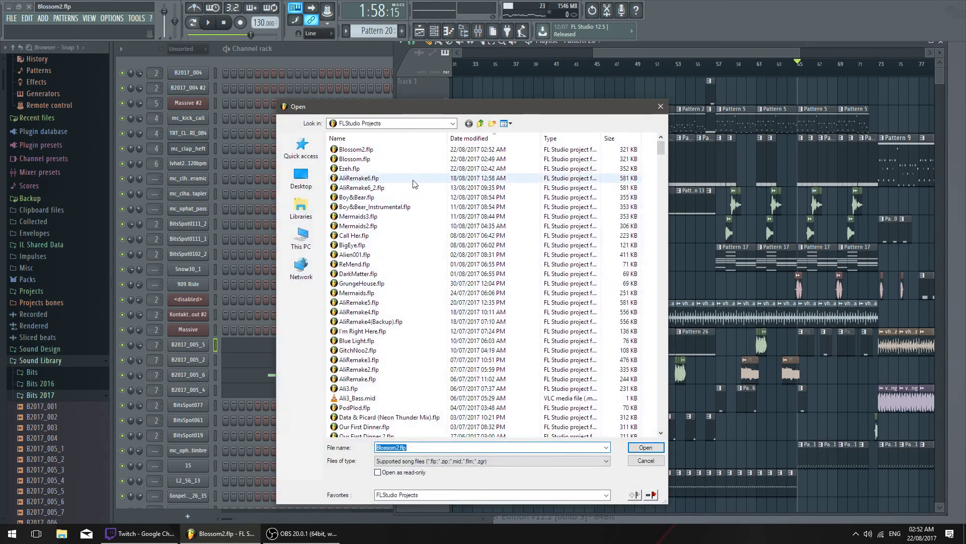
pyautogui.click(397, 178)
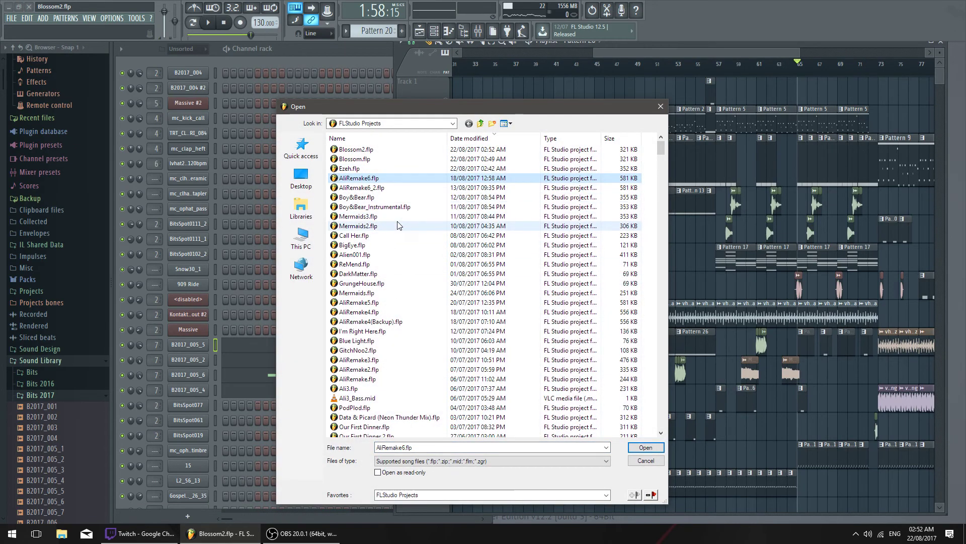
pyautogui.click(395, 235)
pyautogui.scroll(-2, 393, 237)
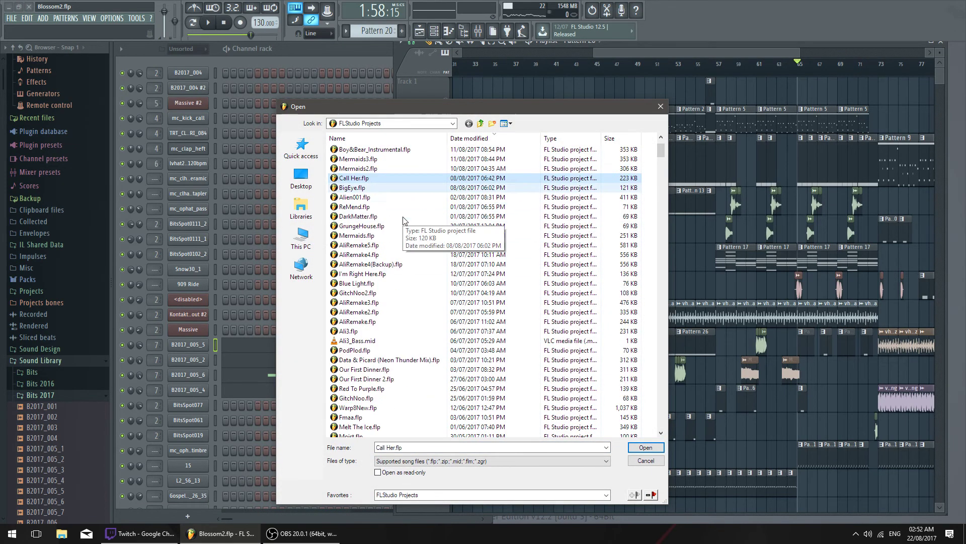
pyautogui.click(384, 208)
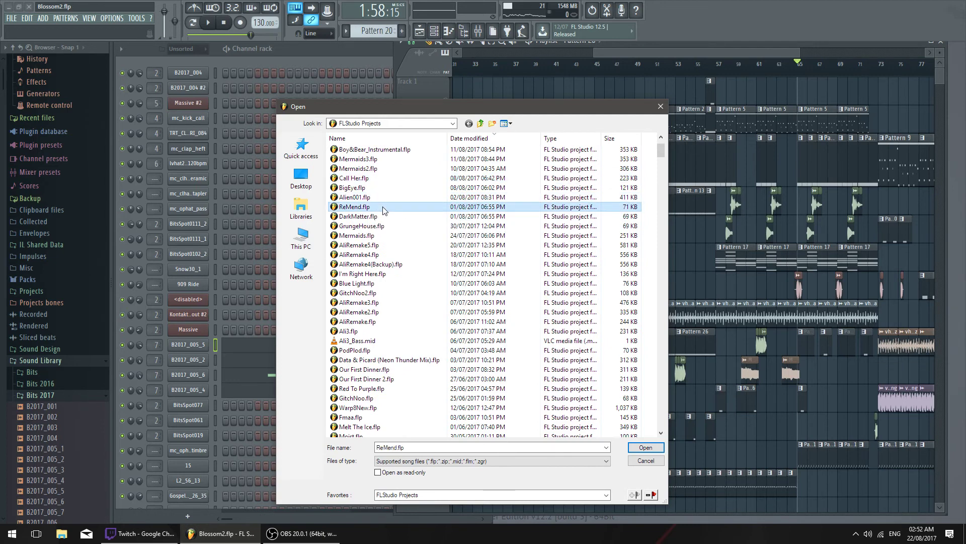
pyautogui.click(390, 198)
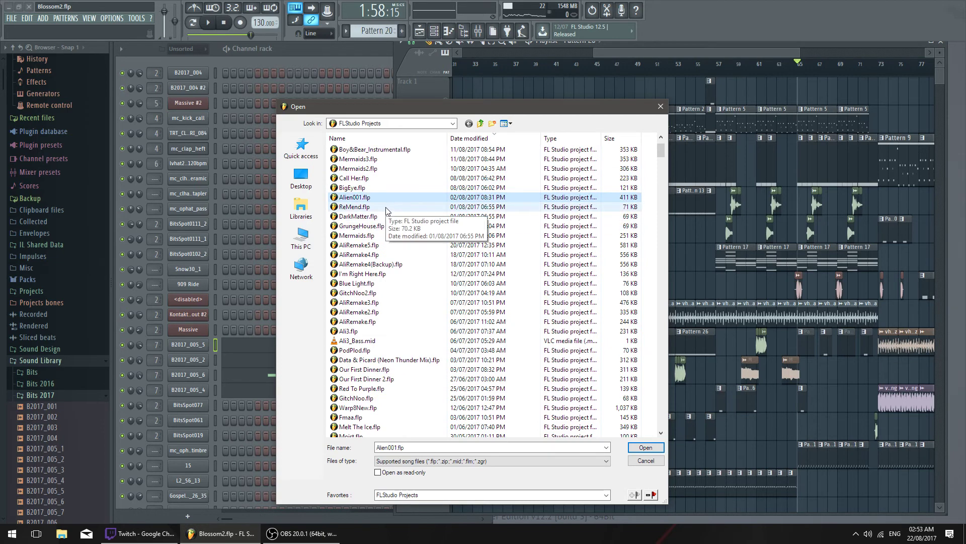
pyautogui.click(388, 206)
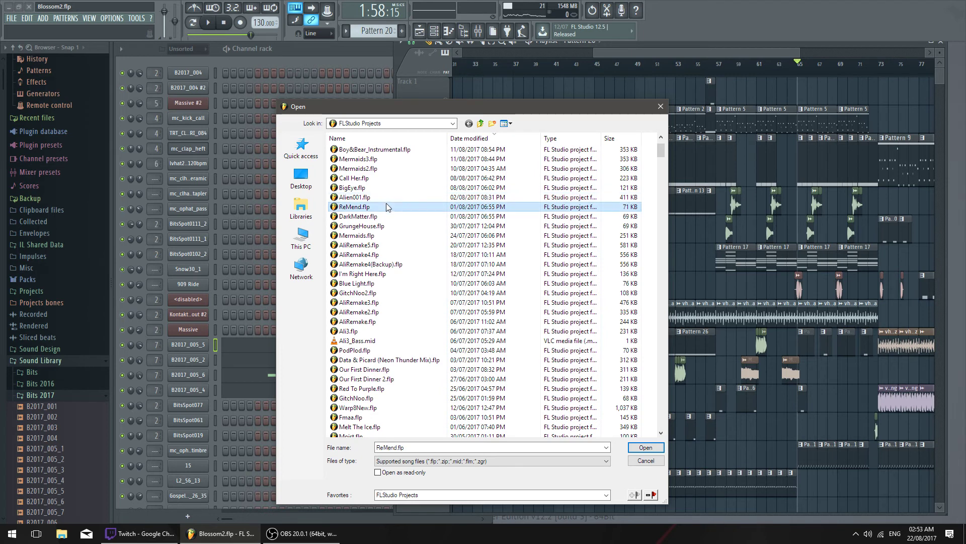
pyautogui.click(384, 198)
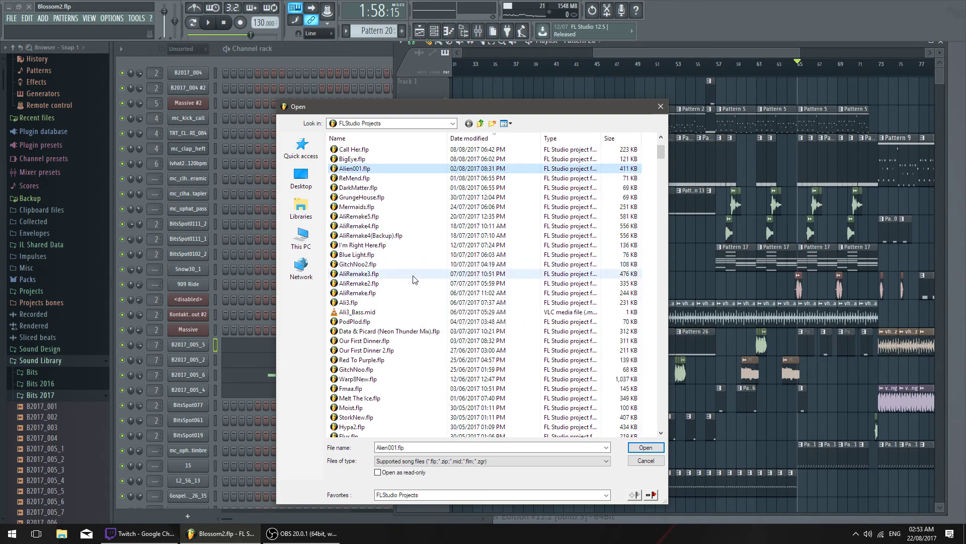
pyautogui.doubleClick(409, 263)
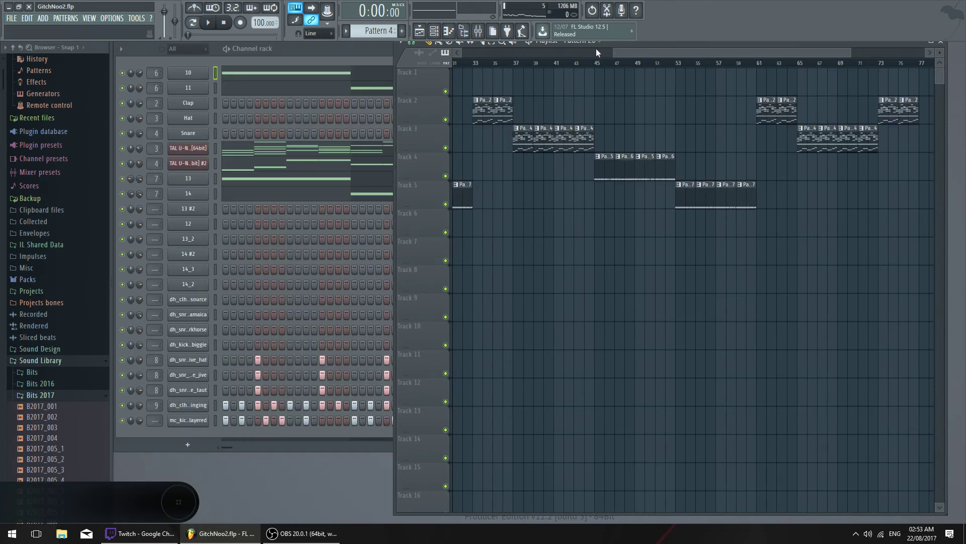
# Increase the height of Track 1 in the playlist and check the Master track's effect slots in the mixer
pyautogui.scroll(-5, 596, 49)
pyautogui.scroll(6, 596, 49)
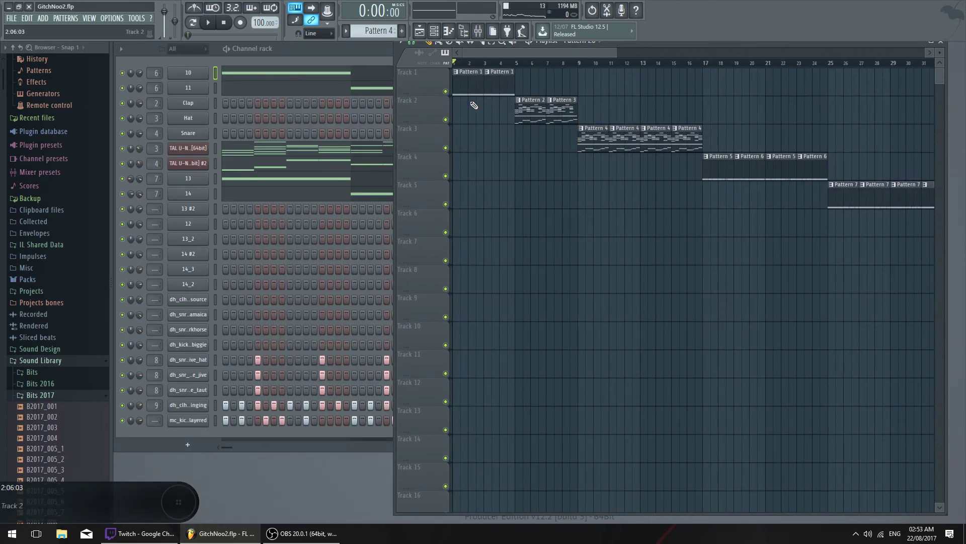
pyautogui.moveTo(430, 94); pyautogui.dragTo(430, 120)
pyautogui.press('space')
pyautogui.click(477, 31)
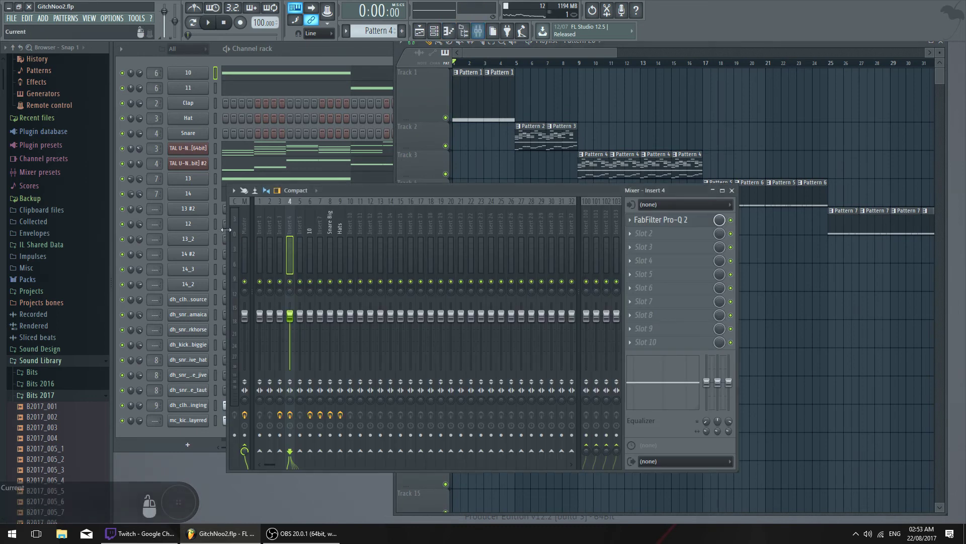
pyautogui.click(243, 213)
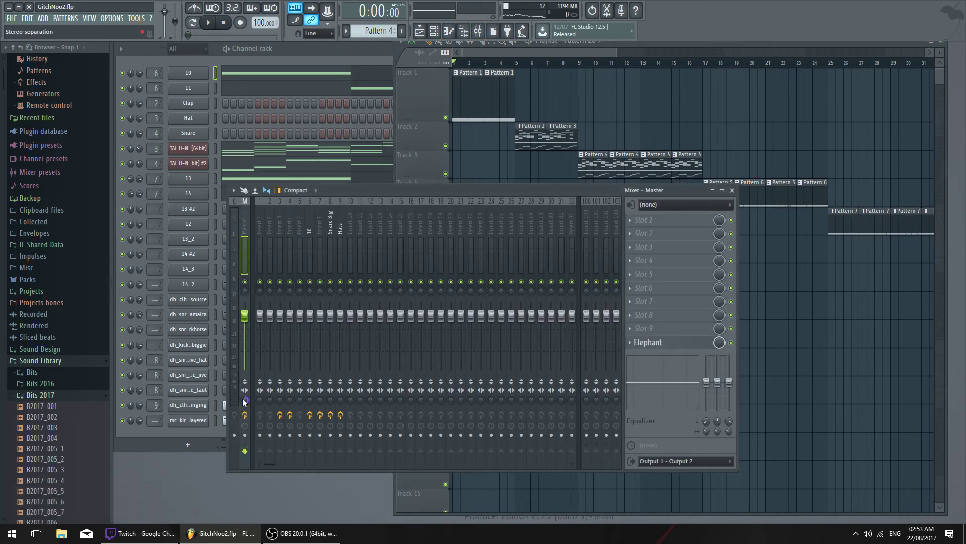
pyautogui.click(733, 191)
# Enlarge Track 2 in the playlist and listen to the song up to the start of Pattern 3
pyautogui.scroll(4, 568, 47)
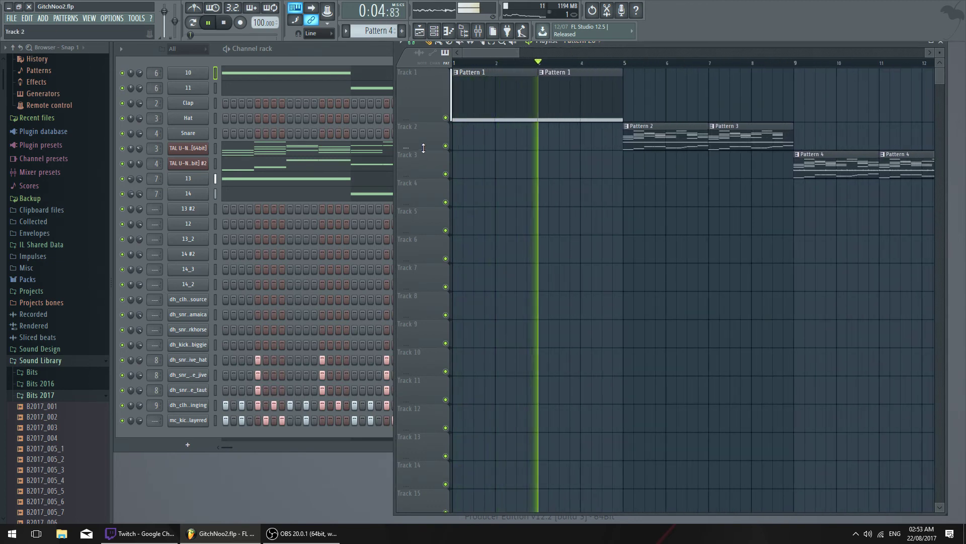
pyautogui.moveTo(423, 147); pyautogui.dragTo(423, 210)
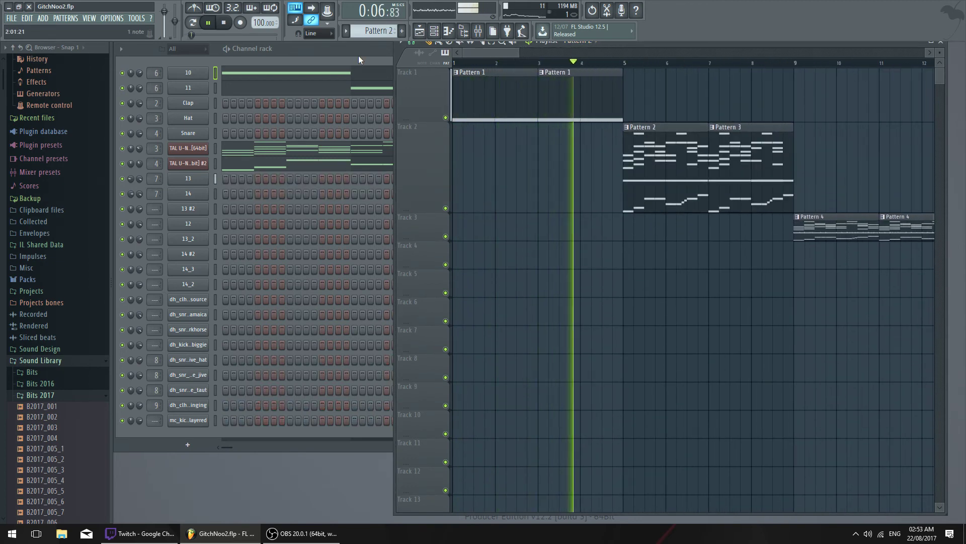
pyautogui.hscroll(2, 397, 147)
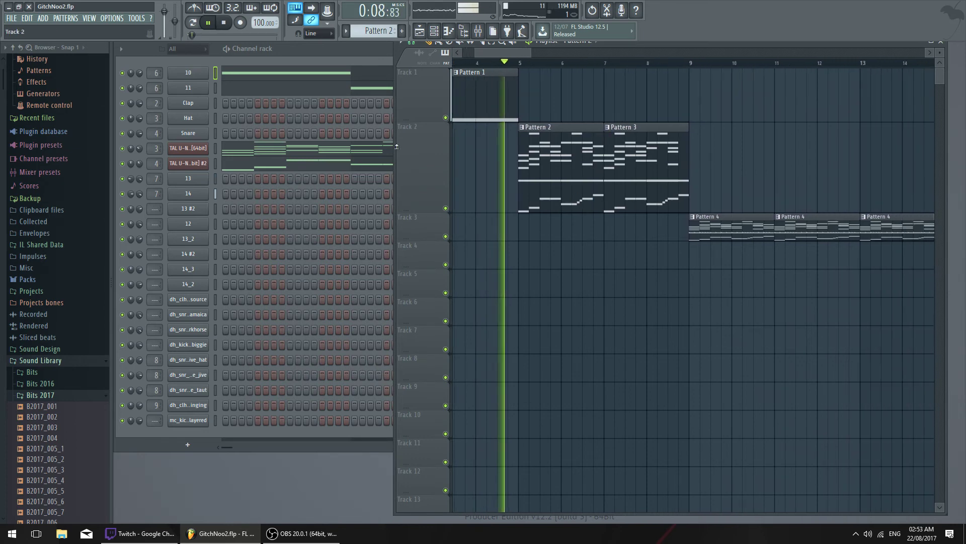
pyautogui.click(328, 50)
pyautogui.moveTo(662, 117); pyautogui.dragTo(632, 159)
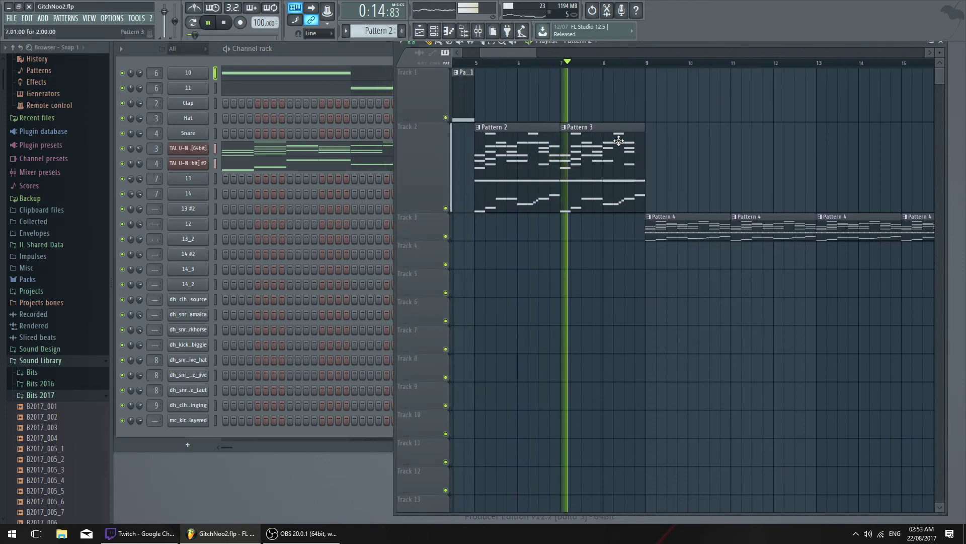
pyautogui.press('space')
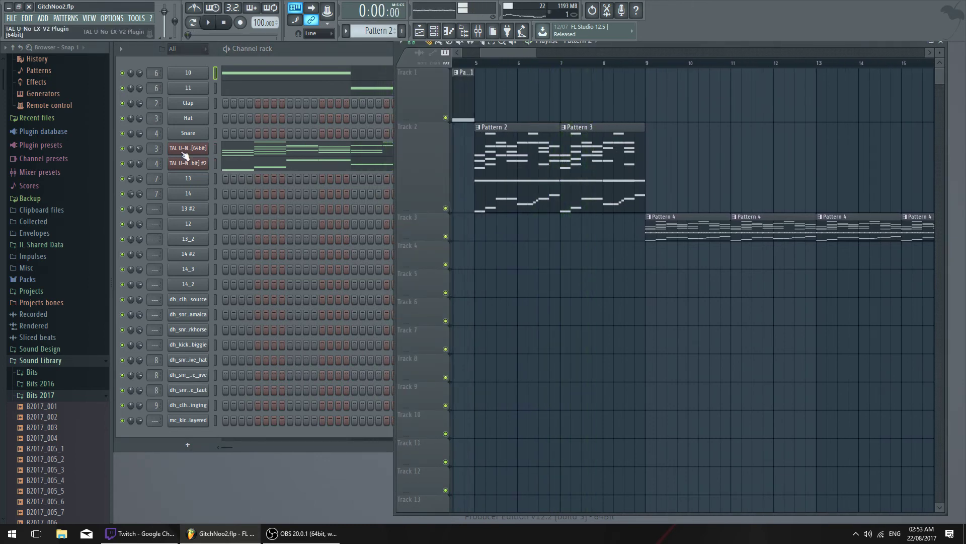
# View the TAL U-No-LX synths and audition the first one soloed in Pattern 2
pyautogui.click(183, 150)
pyautogui.click(193, 163)
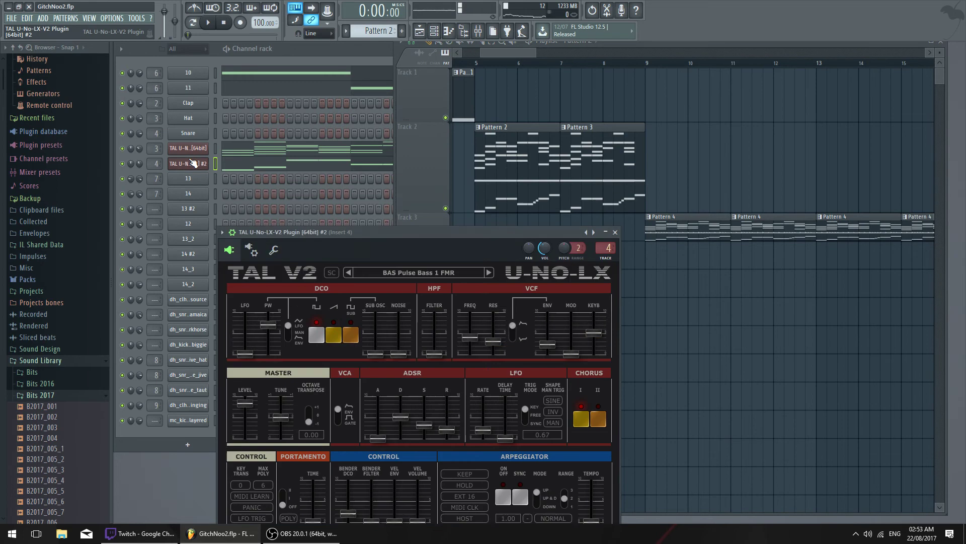
pyautogui.click(130, 149)
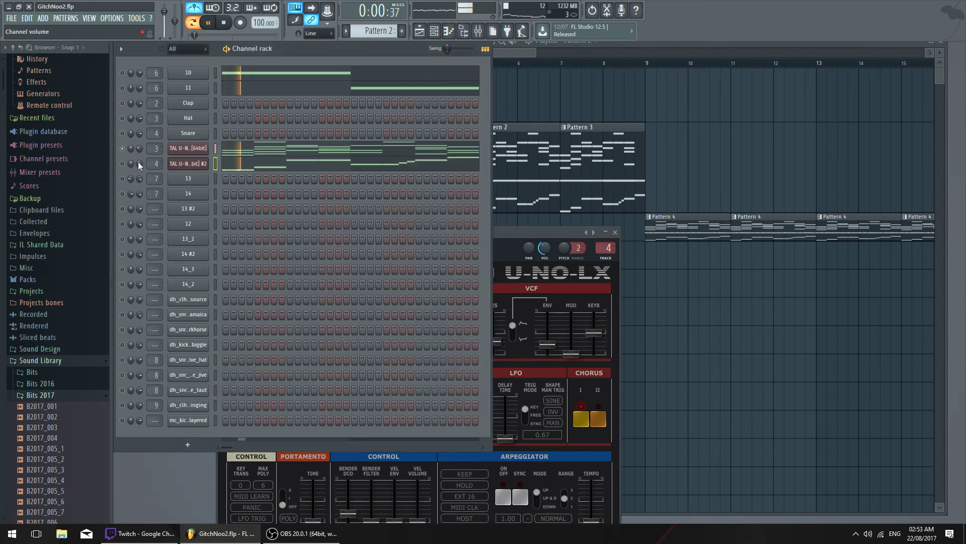
pyautogui.click(184, 150)
# Set the ValhallaVintageVerb mix on mixer track Insert 3 to 8.8 % and close the reverb
pyautogui.click(489, 33)
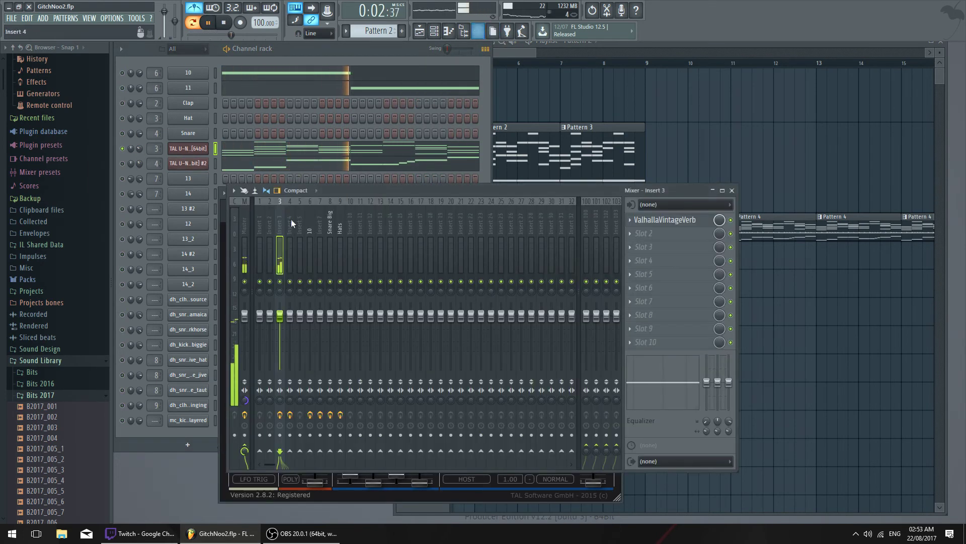
pyautogui.click(280, 242)
pyautogui.click(659, 219)
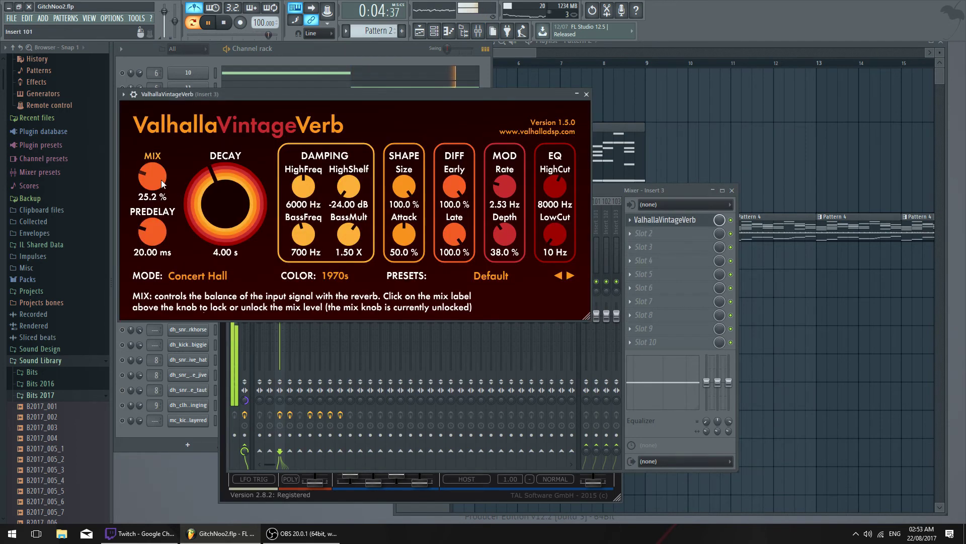
pyautogui.press('space')
pyautogui.press('space')
pyautogui.moveTo(155, 176); pyautogui.dragTo(146, 166)
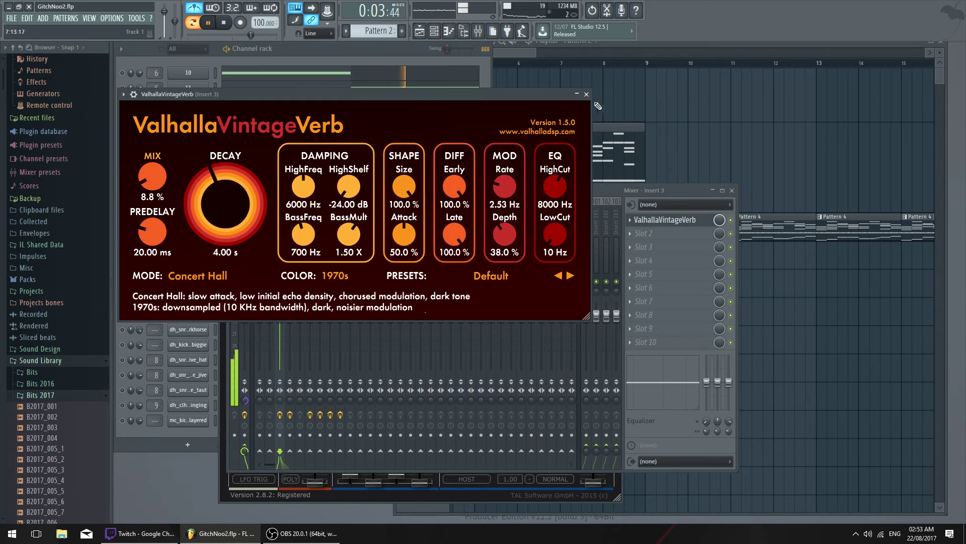
pyautogui.click(587, 94)
# Audition the TAL U-No-LX #2 channel in solo, and close its plugin window and the mixer
pyautogui.press('space')
pyautogui.click(122, 163)
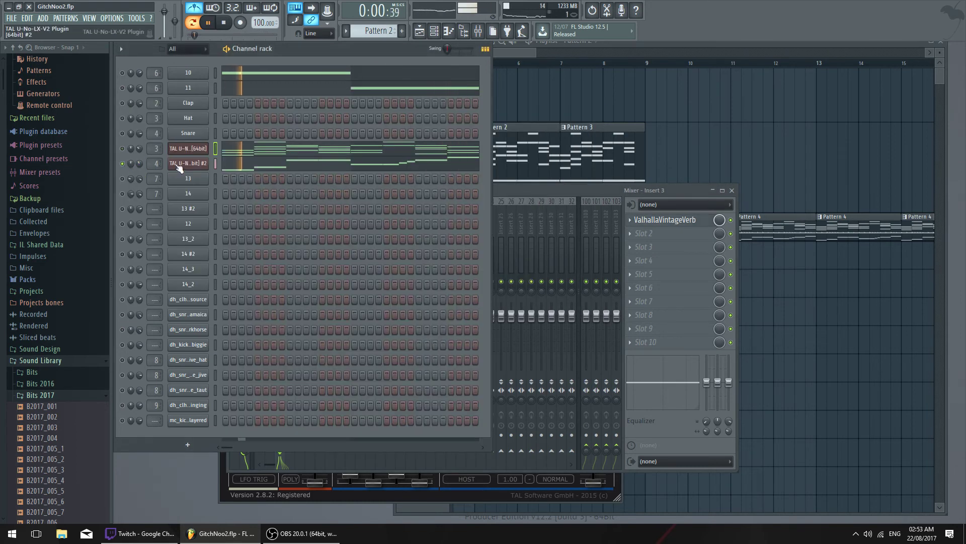
pyautogui.click(181, 164)
pyautogui.click(615, 232)
pyautogui.press('F9')
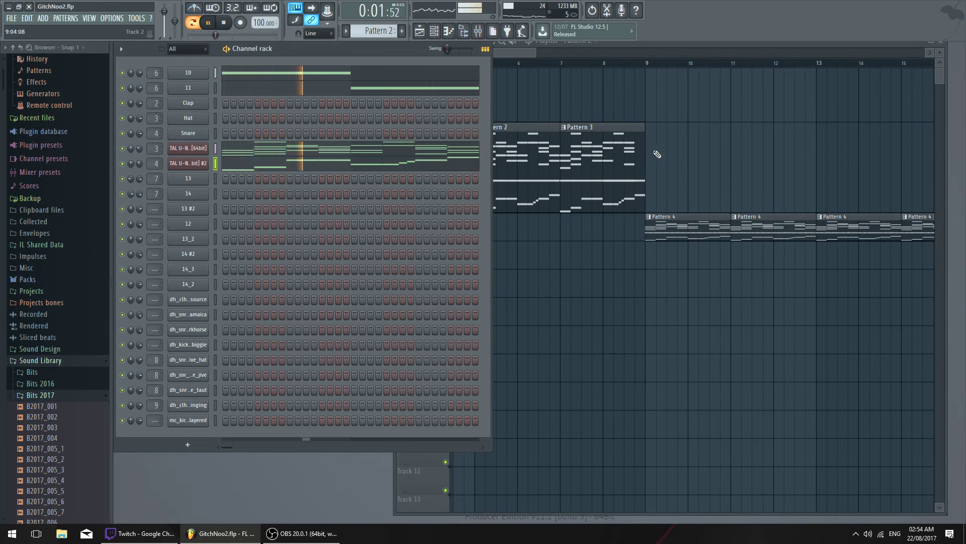
# Show the arrangement from bar 1 in the playlist and shrink its window to fit beside the channel rack
pyautogui.press('F5')
pyautogui.moveTo(522, 53); pyautogui.dragTo(525, 56)
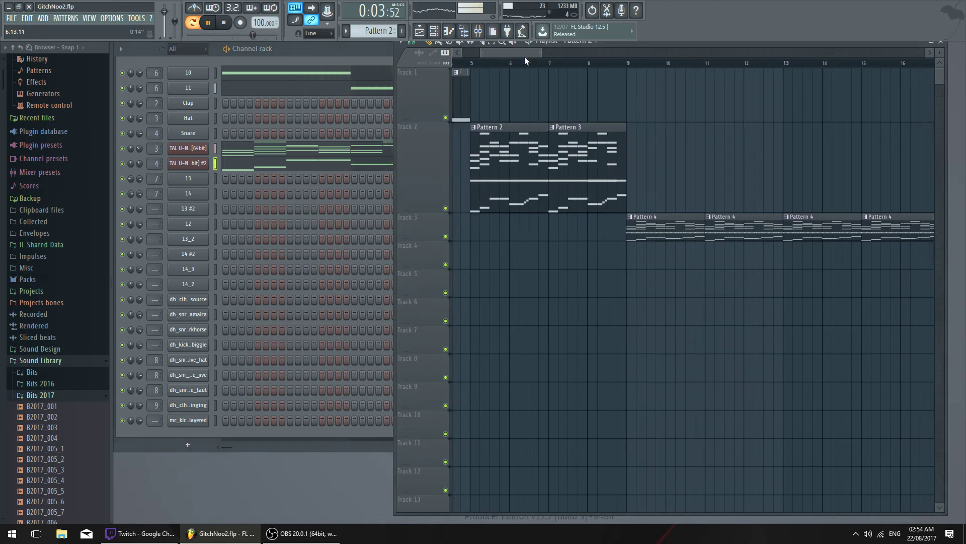
pyautogui.scroll(-6, 638, 60)
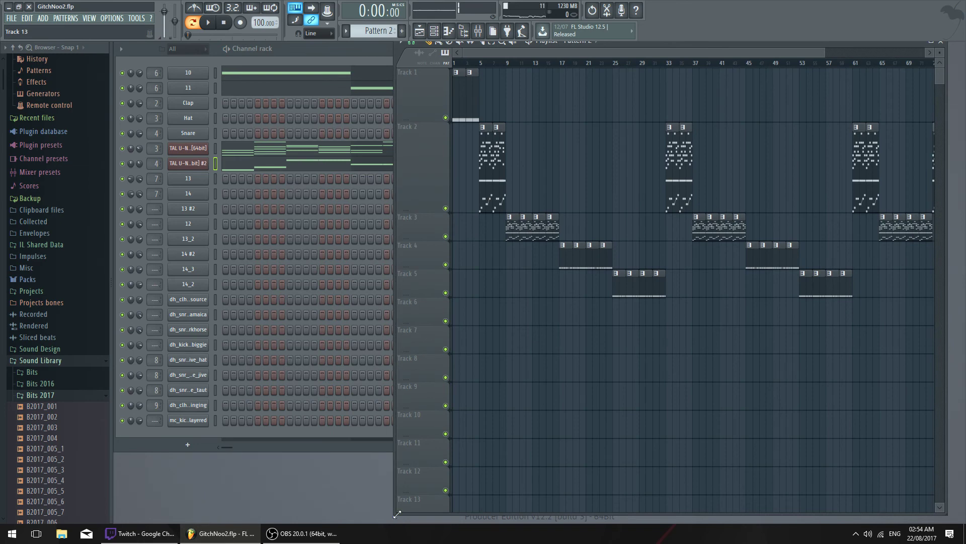
pyautogui.moveTo(395, 518); pyautogui.dragTo(496, 370)
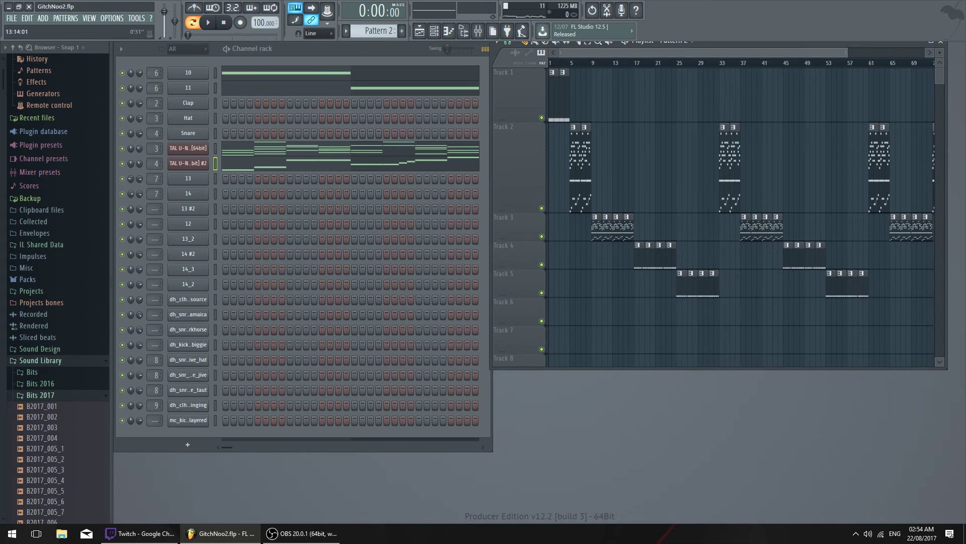
# Trim the playlist window's height slightly and view about bars 1 to 51 of the arrangement
pyautogui.moveTo(846, 52); pyautogui.dragTo(763, 53)
pyautogui.moveTo(759, 152); pyautogui.dragTo(781, 211)
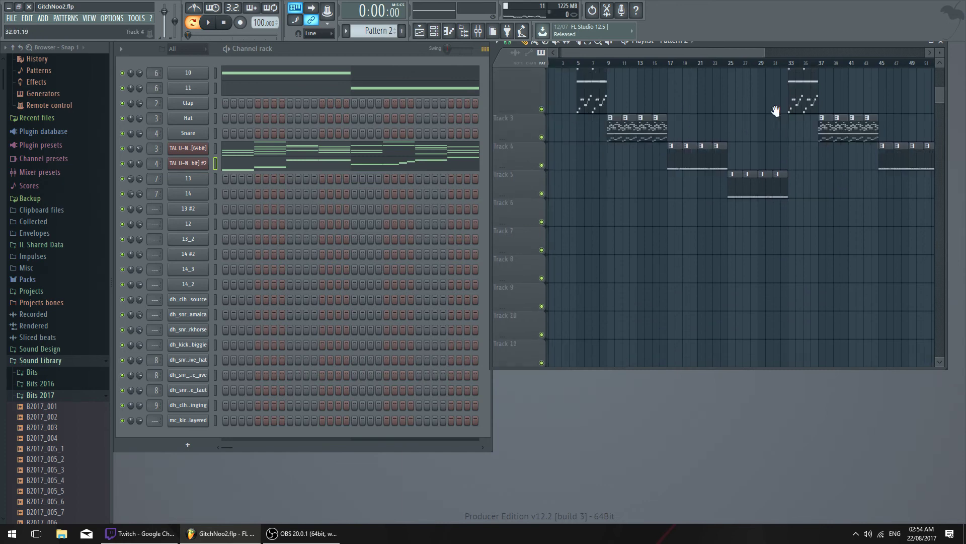
pyautogui.moveTo(921, 126)
pyautogui.mouseDown()
pyautogui.moveTo(688, 177)
pyautogui.moveTo(911, 169)
pyautogui.mouseUp()
pyautogui.moveTo(698, 369)
pyautogui.mouseDown()
pyautogui.moveTo(705, 294)
pyautogui.moveTo(705, 363)
pyautogui.mouseUp()
pyautogui.moveTo(740, 218); pyautogui.dragTo(796, 212)
pyautogui.doubleClick(768, 45)
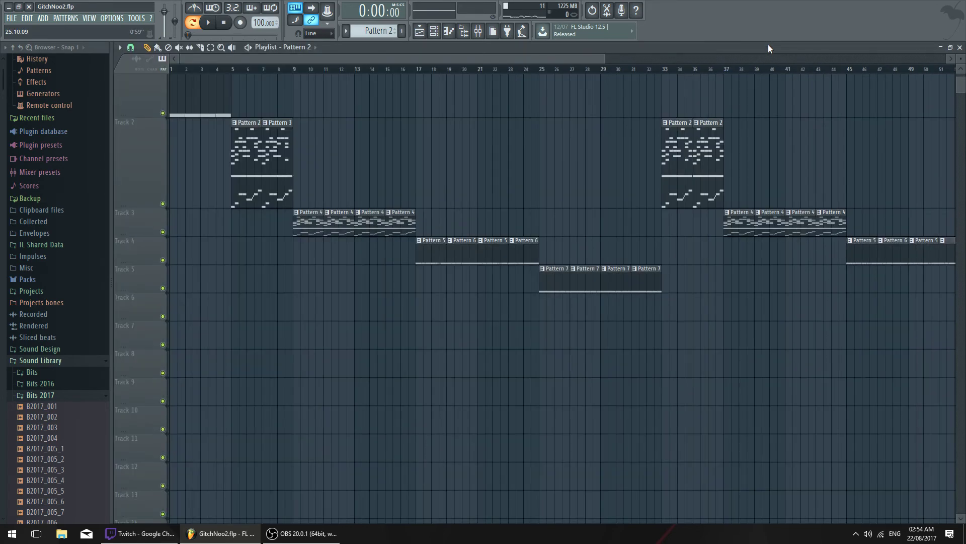
pyautogui.doubleClick(768, 44)
pyautogui.scroll(1, 757, 146)
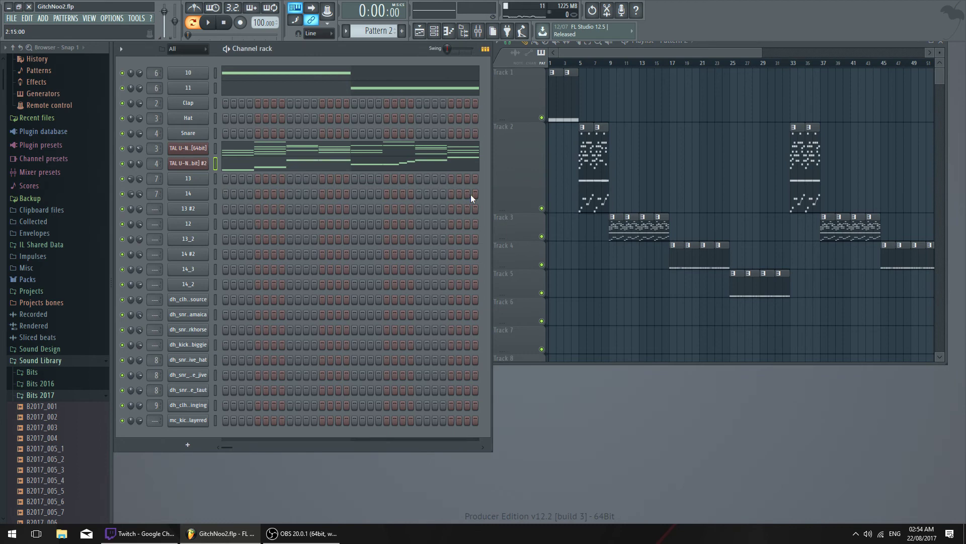
# Move the channel rack window flush against the browser and look through its channel options
pyautogui.moveTo(321, 51)
pyautogui.mouseDown()
pyautogui.moveTo(401, 61)
pyautogui.moveTo(312, 52)
pyautogui.moveTo(364, 78)
pyautogui.moveTo(401, 67)
pyautogui.moveTo(340, 77)
pyautogui.moveTo(312, 48)
pyautogui.mouseUp()
pyautogui.moveTo(337, 46)
pyautogui.mouseDown()
pyautogui.moveTo(352, 53)
pyautogui.moveTo(335, 45)
pyautogui.mouseUp()
pyautogui.click(121, 49)
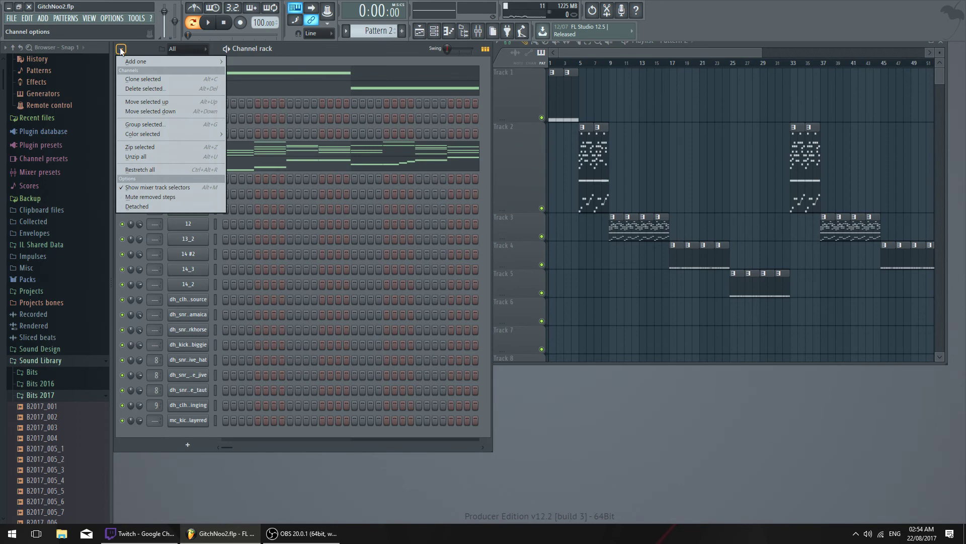
pyautogui.moveTo(321, 52)
pyautogui.mouseDown()
pyautogui.moveTo(337, 52)
pyautogui.moveTo(312, 50)
pyautogui.mouseUp()
pyautogui.click(117, 49)
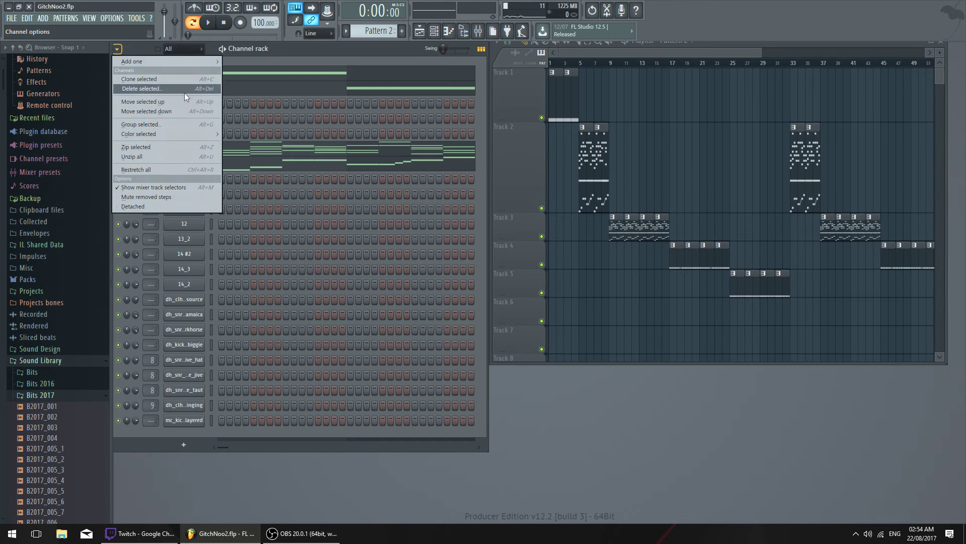
pyautogui.click(350, 56)
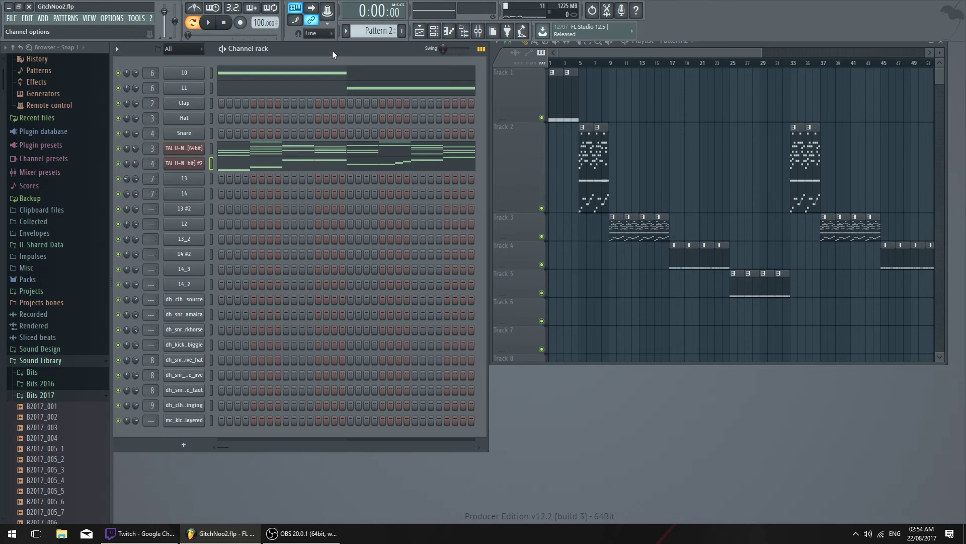
pyautogui.moveTo(487, 456); pyautogui.dragTo(497, 193)
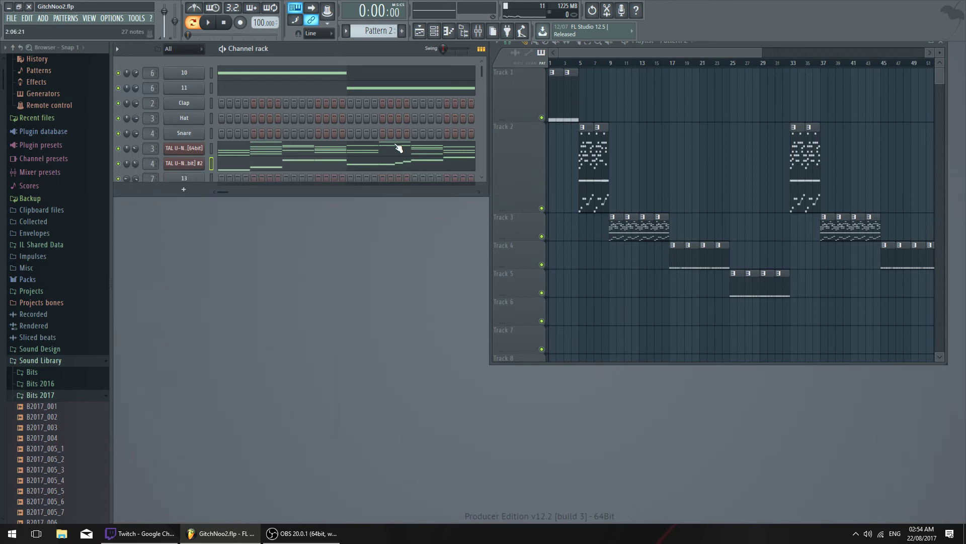
pyautogui.scroll(4, 214, 118)
pyautogui.scroll(-4, 219, 74)
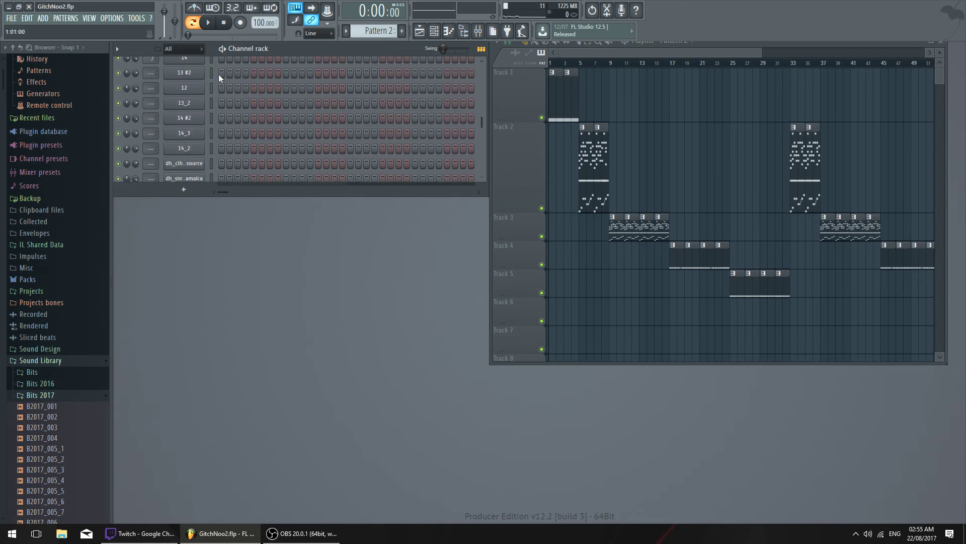
pyautogui.moveTo(487, 196); pyautogui.dragTo(487, 452)
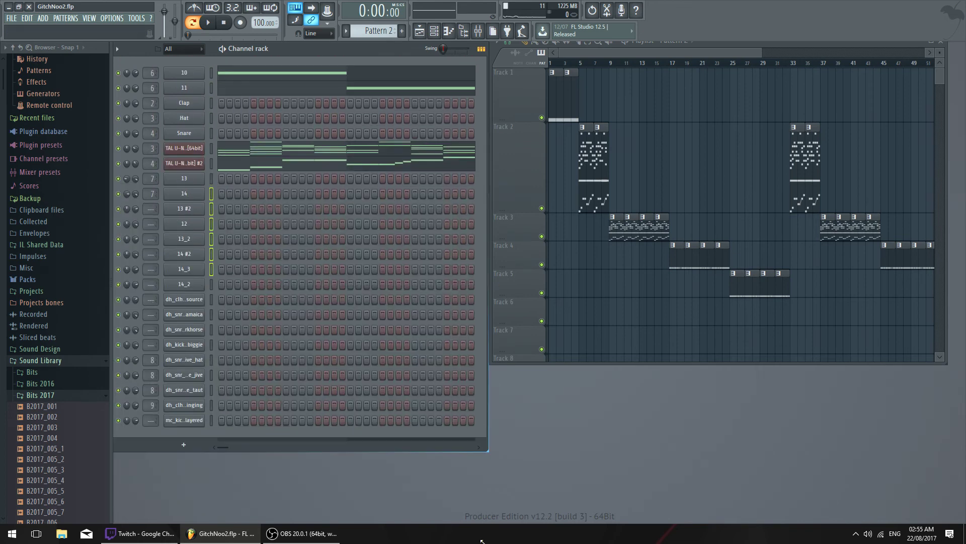
pyautogui.scroll(1, 214, 199)
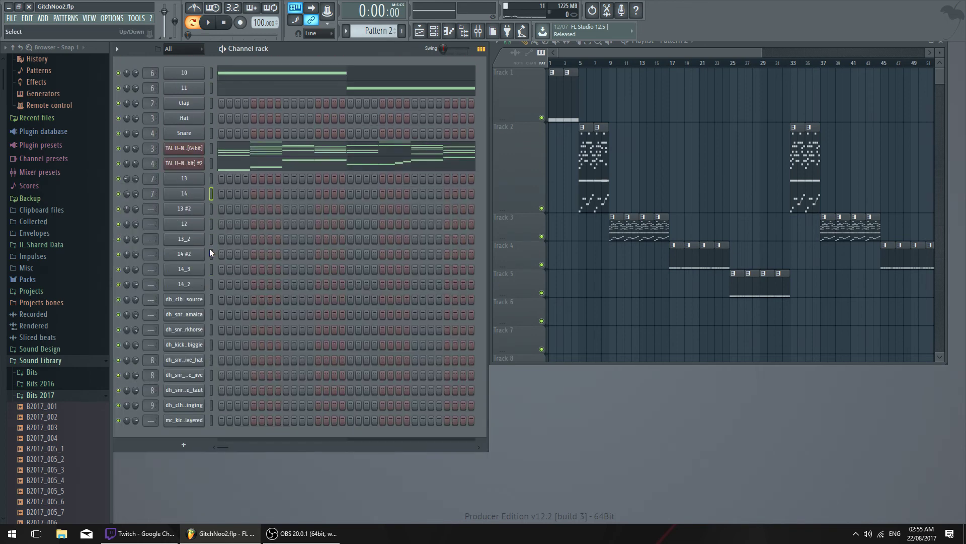
# Collapse the Sound Library folder in the browser and move the playlist window down clear of the toolbar
pyautogui.click(93, 362)
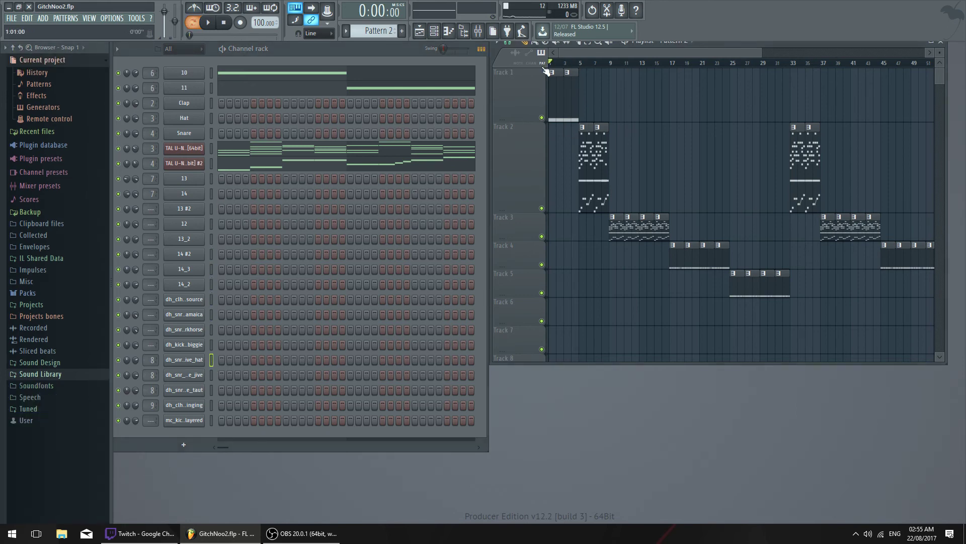
pyautogui.moveTo(705, 55); pyautogui.dragTo(646, 53)
pyautogui.click(492, 34)
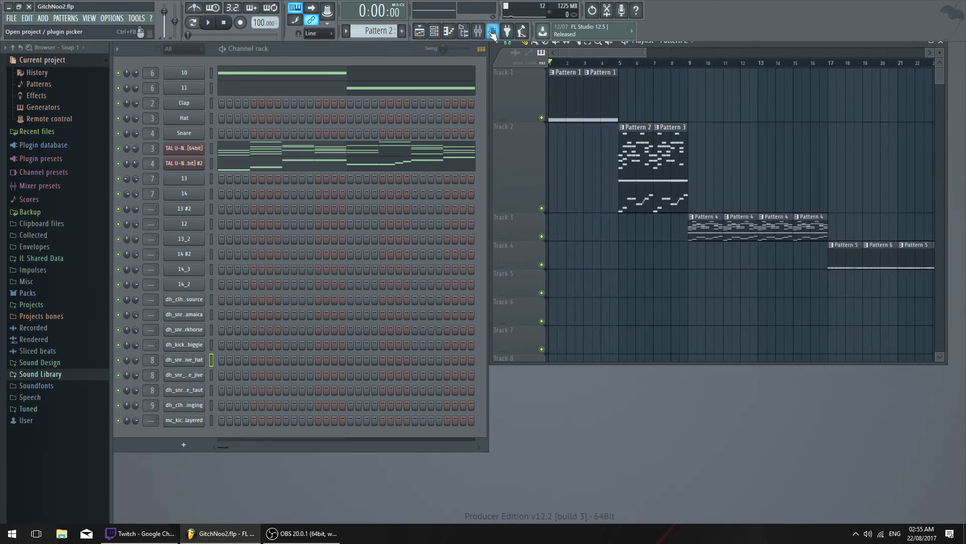
pyautogui.moveTo(729, 51)
pyautogui.mouseDown()
pyautogui.moveTo(780, 84)
pyautogui.moveTo(730, 51)
pyautogui.mouseUp()
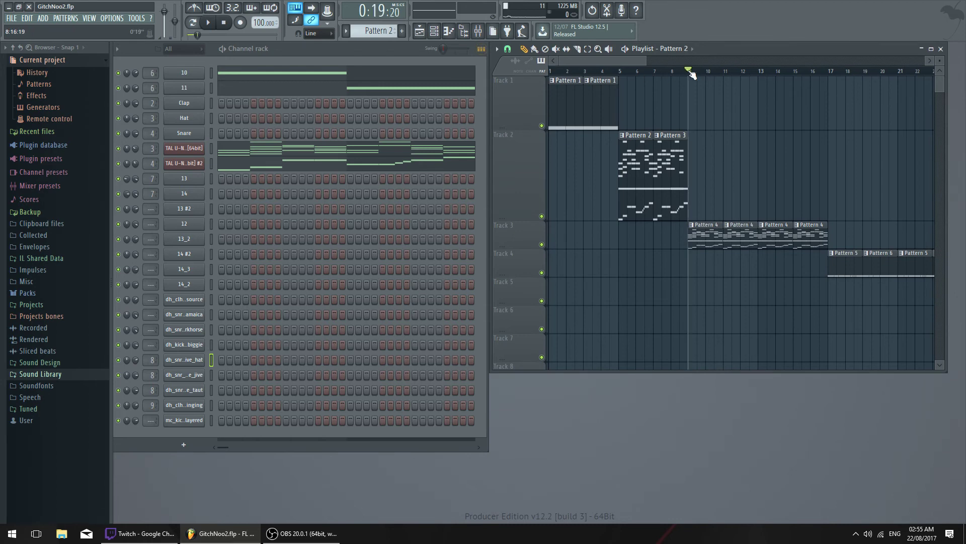
# Load Pattern 4 from its clip on Track 3 into the channel rack, keeping the playlist view around bar 9
pyautogui.moveTo(644, 61); pyautogui.dragTo(633, 61)
pyautogui.doubleClick(681, 225)
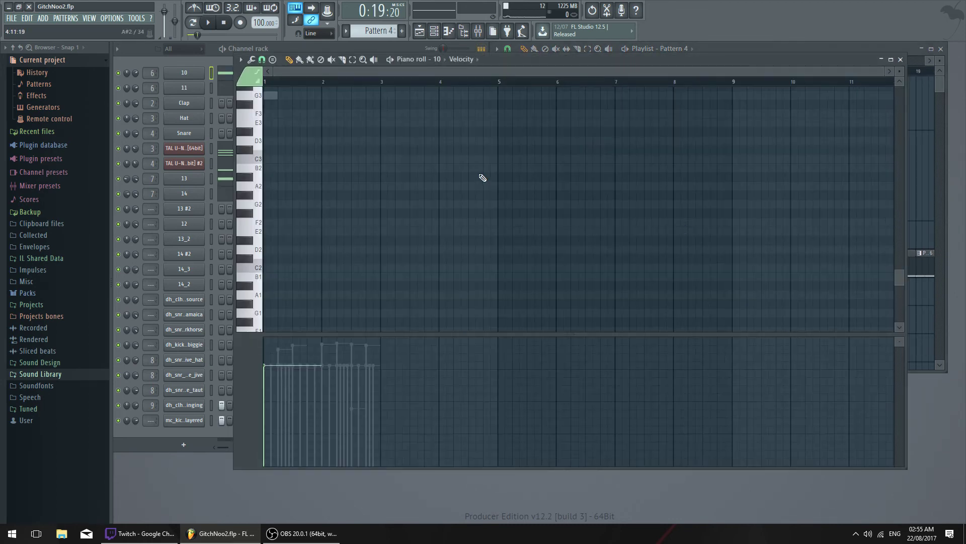
pyautogui.press('Escape')
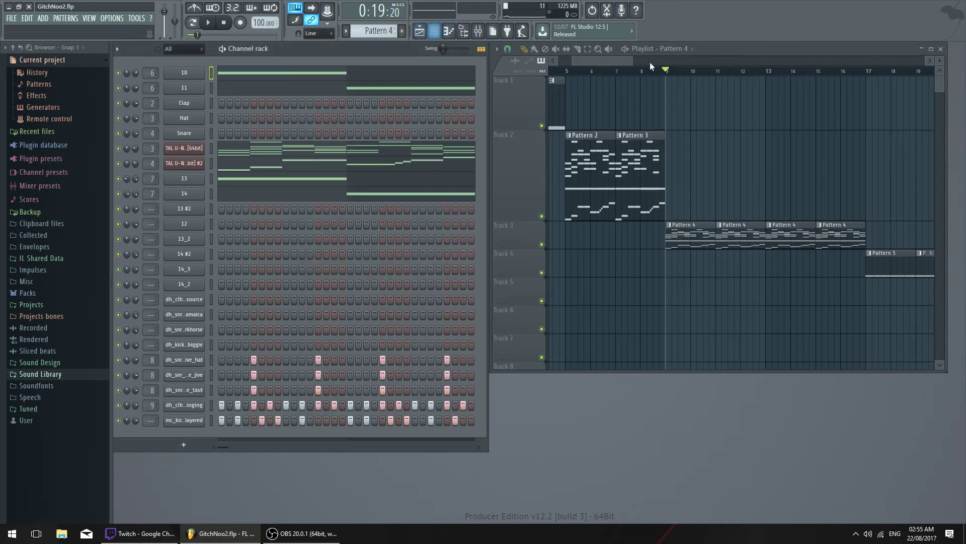
pyautogui.moveTo(632, 61); pyautogui.dragTo(619, 60)
# Audition the five drum channels from dh_snr_live_hat to mc_kick_layered and mute them
pyautogui.click(176, 360)
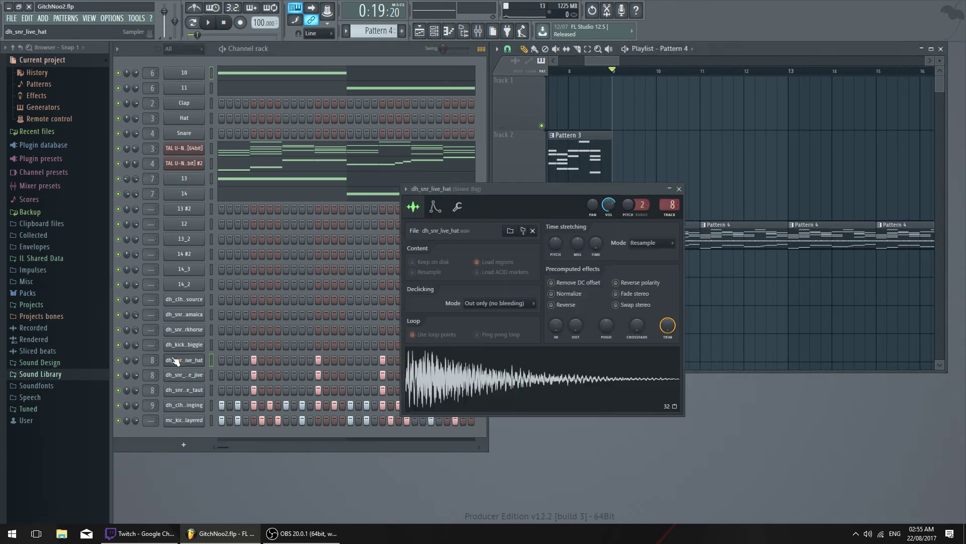
pyautogui.click(176, 374)
pyautogui.click(180, 389)
pyautogui.click(183, 404)
pyautogui.click(185, 420)
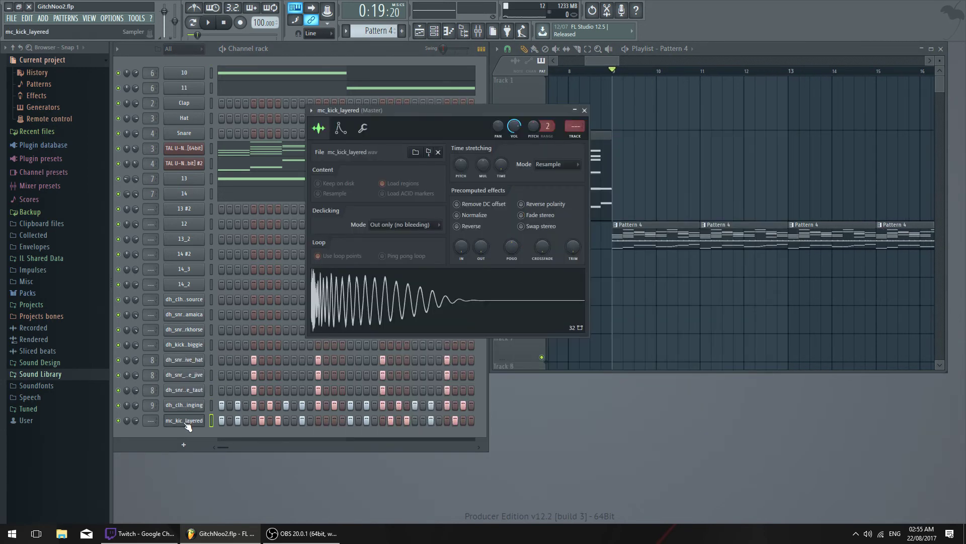
pyautogui.click(189, 405)
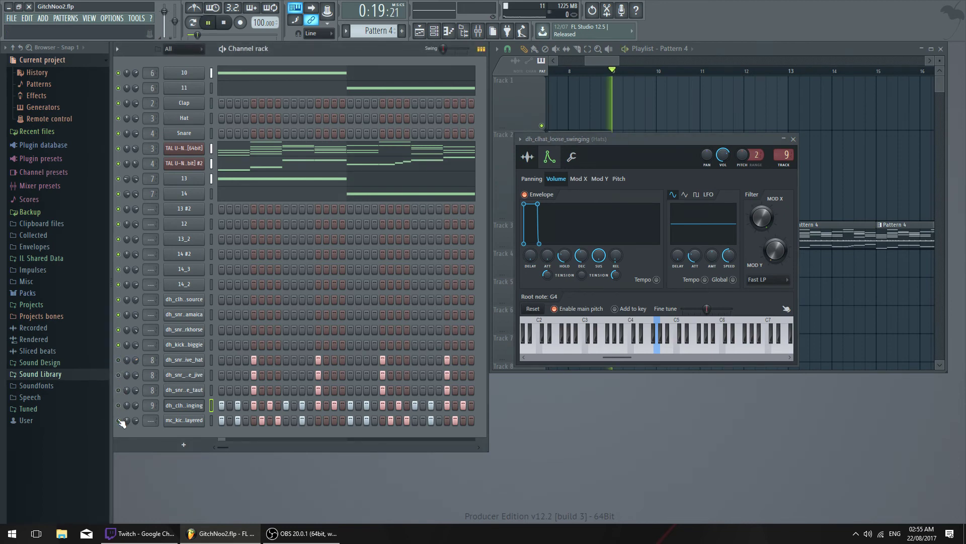
# Audition Pattern 4 from bar 9 without drums, first with channels 13 and 14 and with both muted
pyautogui.click(606, 61)
pyautogui.moveTo(617, 61); pyautogui.dragTo(646, 60)
pyautogui.doubleClick(572, 245)
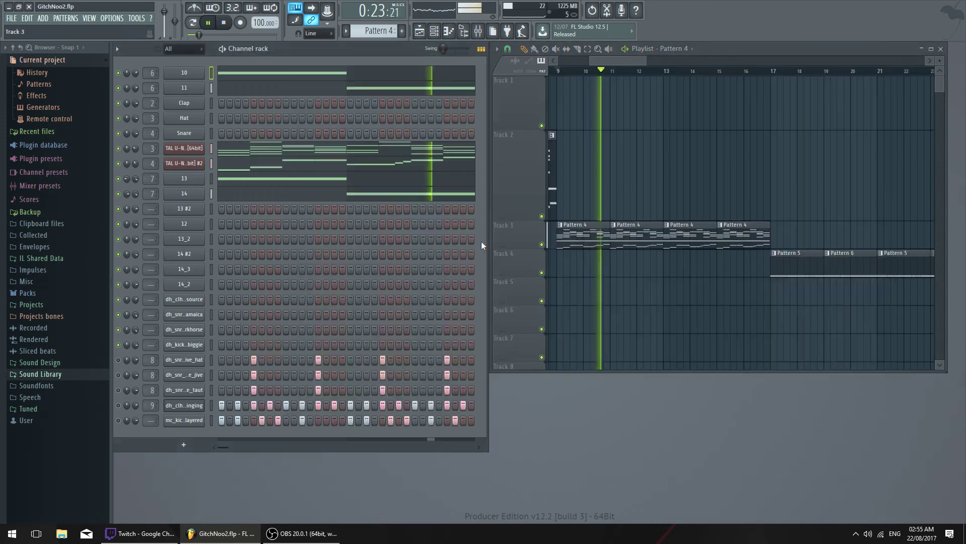
pyautogui.press('space')
pyautogui.click(119, 178)
pyautogui.click(118, 193)
pyautogui.press('space')
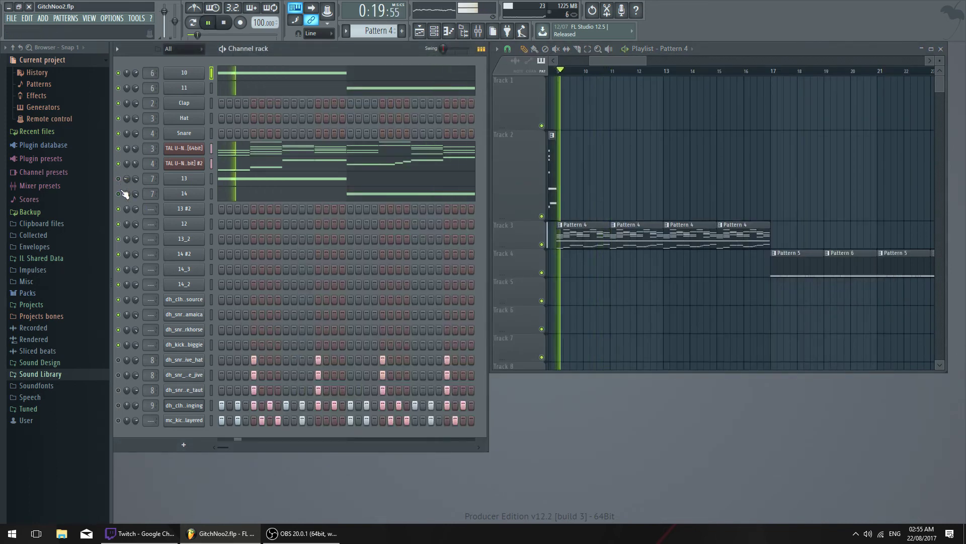
# Inspect channel 14's sampler settings and show channel 13's track, Insert 7, in the mixer
pyautogui.click(185, 195)
pyautogui.press('space')
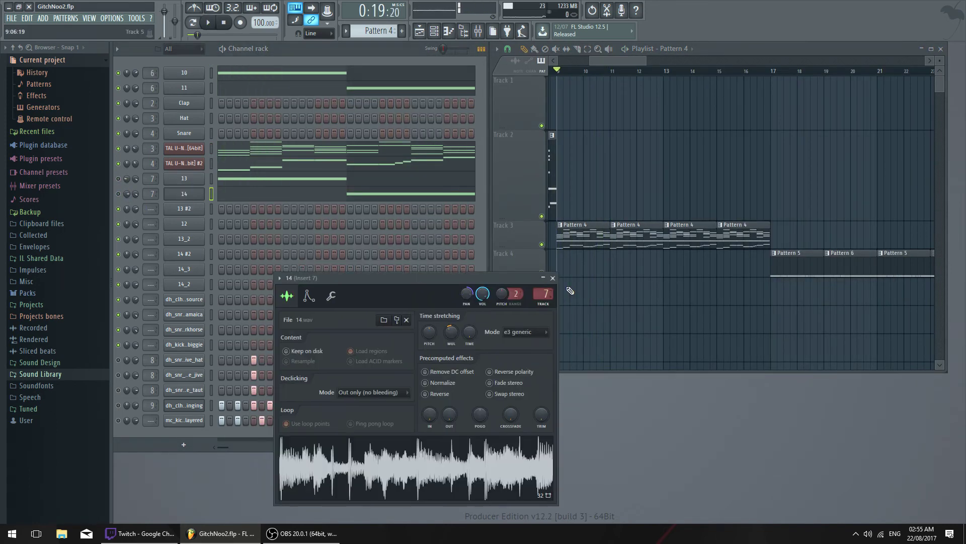
pyautogui.click(552, 278)
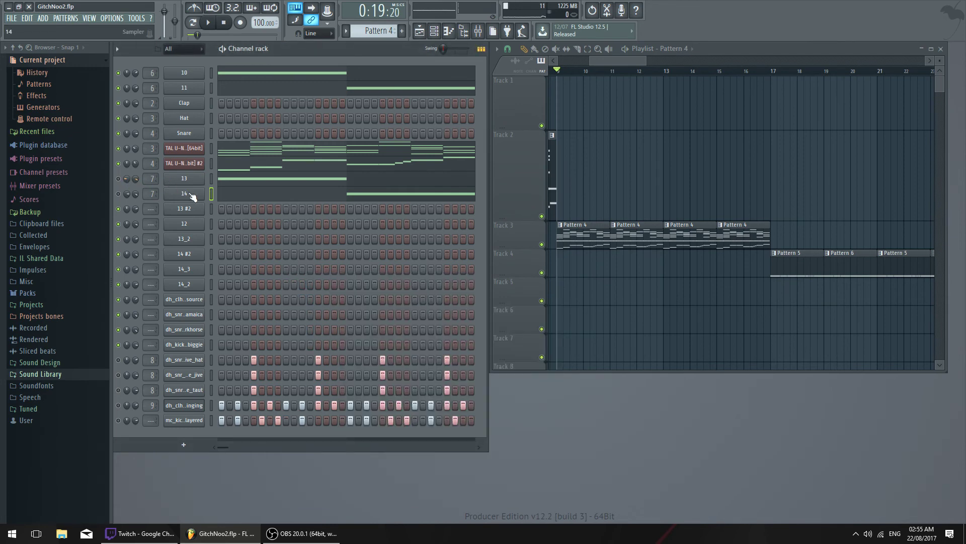
pyautogui.click(184, 180)
pyautogui.press('space')
pyautogui.click(540, 265)
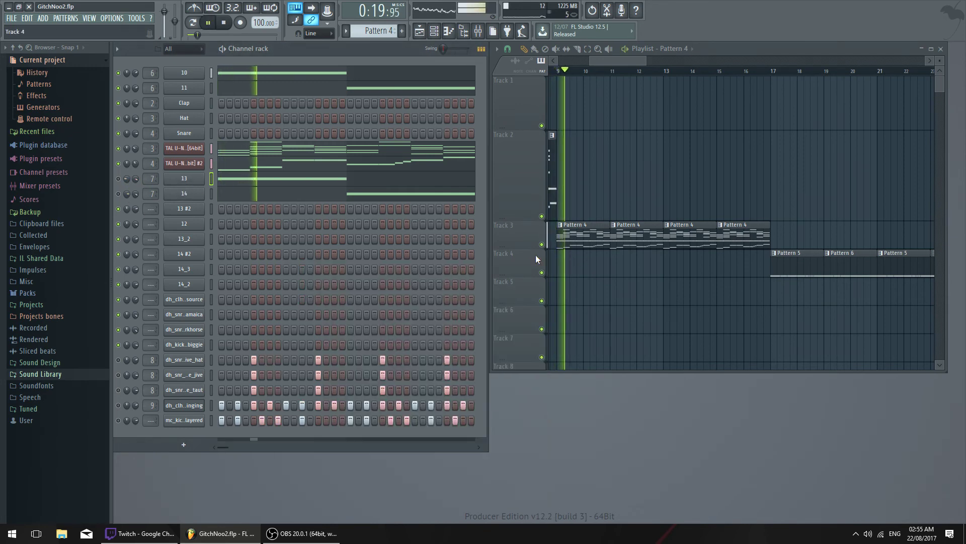
pyautogui.press('F9')
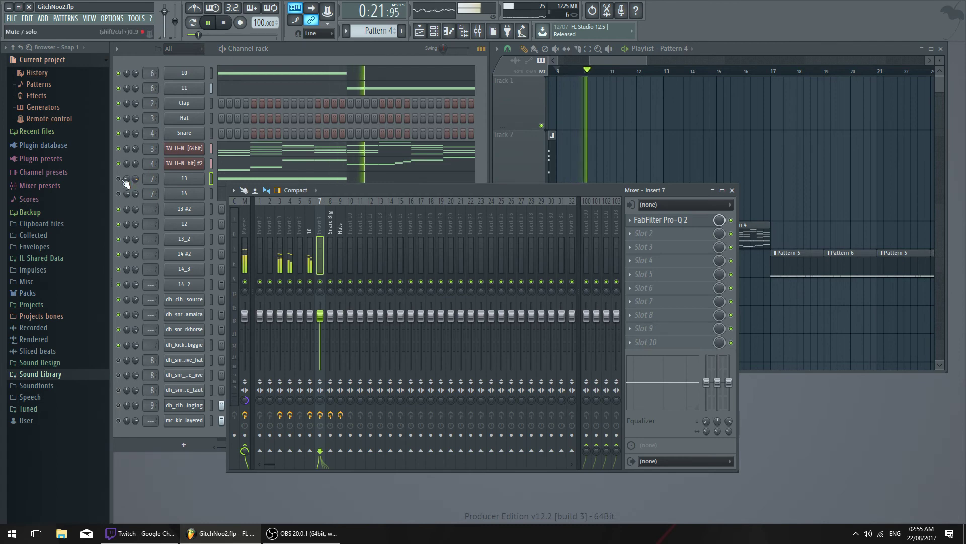
# Replay the section from bar 9 and unmute channels 13 and 14 to compare the sound
pyautogui.click(142, 171)
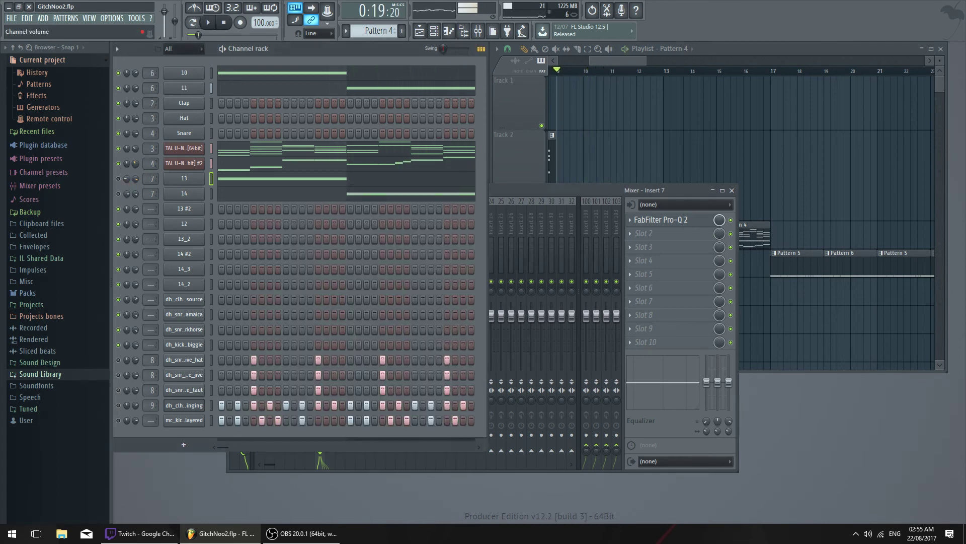
pyautogui.moveTo(132, 168); pyautogui.dragTo(132, 166)
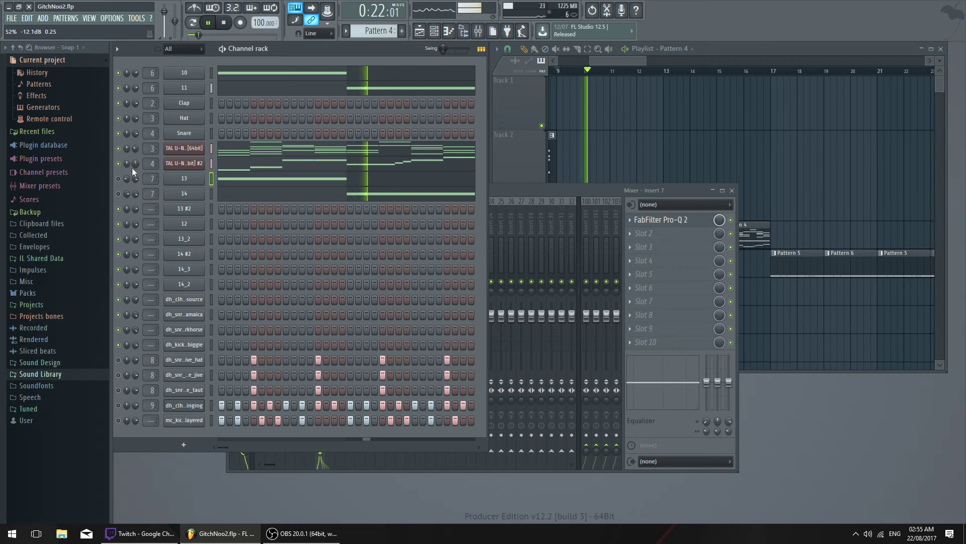
pyautogui.click(514, 197)
pyautogui.press('space')
# Open FabFilter Pro-Q 2 on Insert 7 and lower its mid bell band near 1.6 kHz to about -2 dB
pyautogui.click(691, 221)
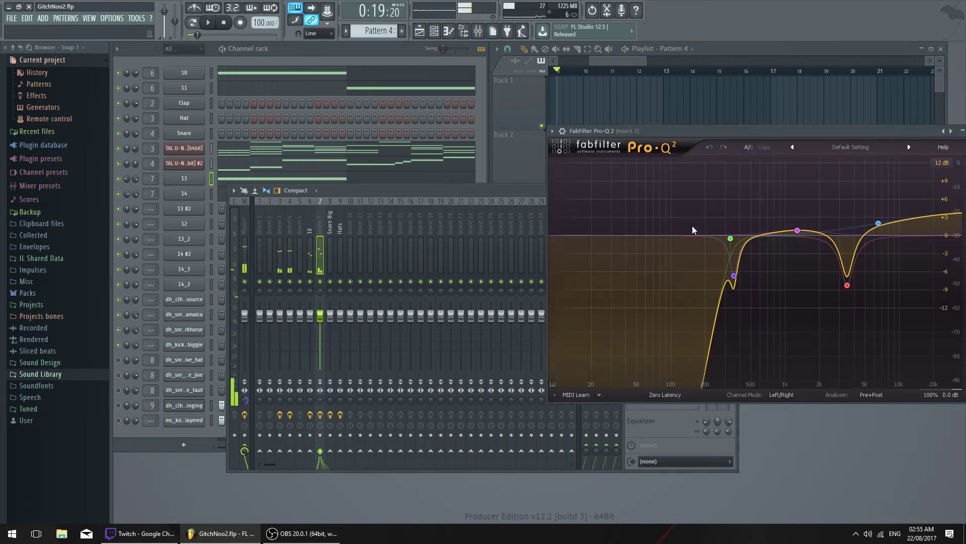
pyautogui.moveTo(680, 131); pyautogui.dragTo(425, 136)
pyautogui.click(720, 136)
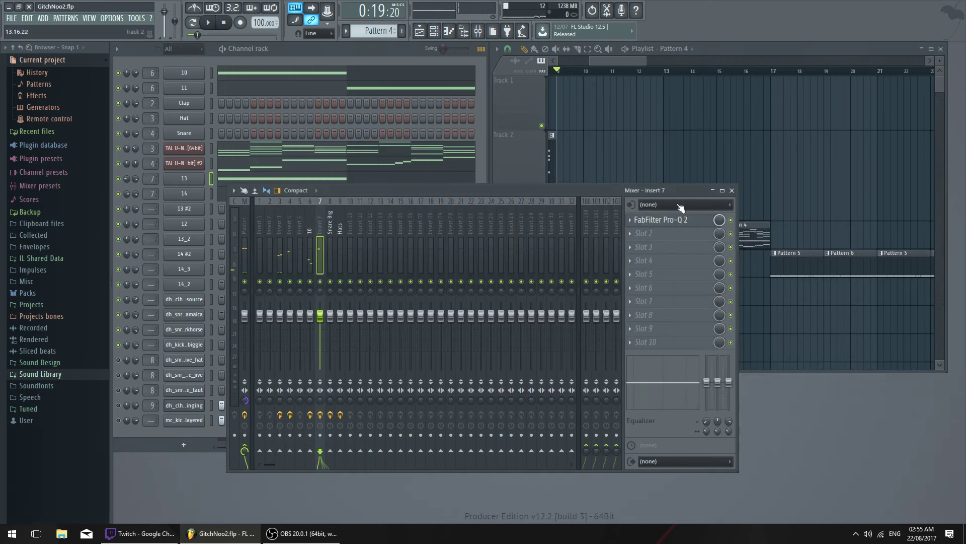
pyautogui.press('space')
pyautogui.click(646, 222)
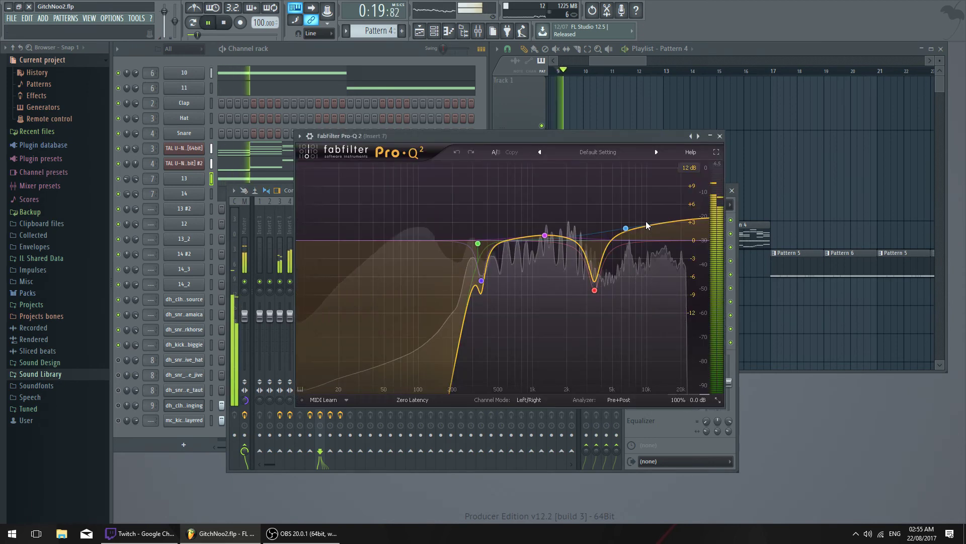
pyautogui.click(546, 236)
pyautogui.press('space')
pyautogui.moveTo(548, 239); pyautogui.dragTo(550, 244)
pyautogui.press('space')
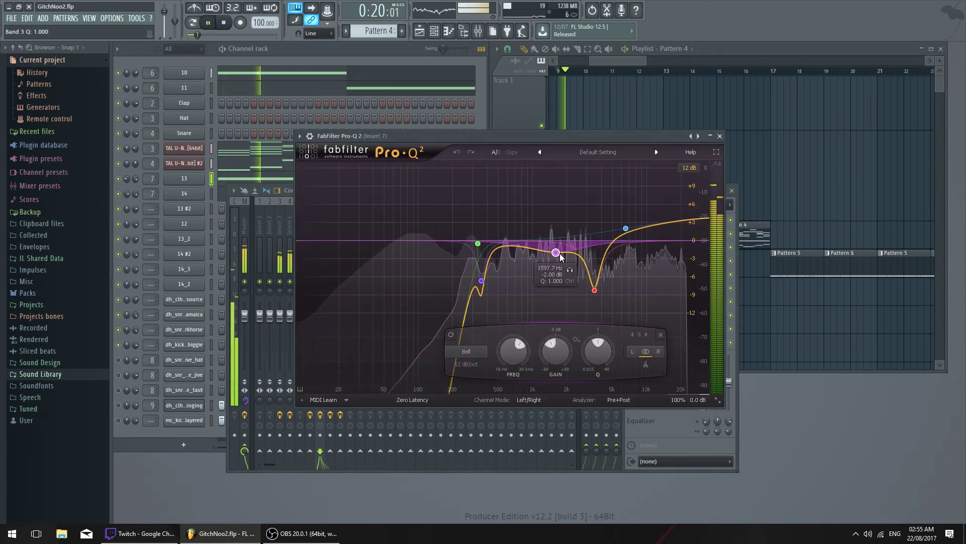
# Lower the Pro-Q 2 high shelf to about -0.5 dB near 5.3 kHz, pull the mid bell band down, and close the mixer
pyautogui.moveTo(626, 228); pyautogui.dragTo(613, 244)
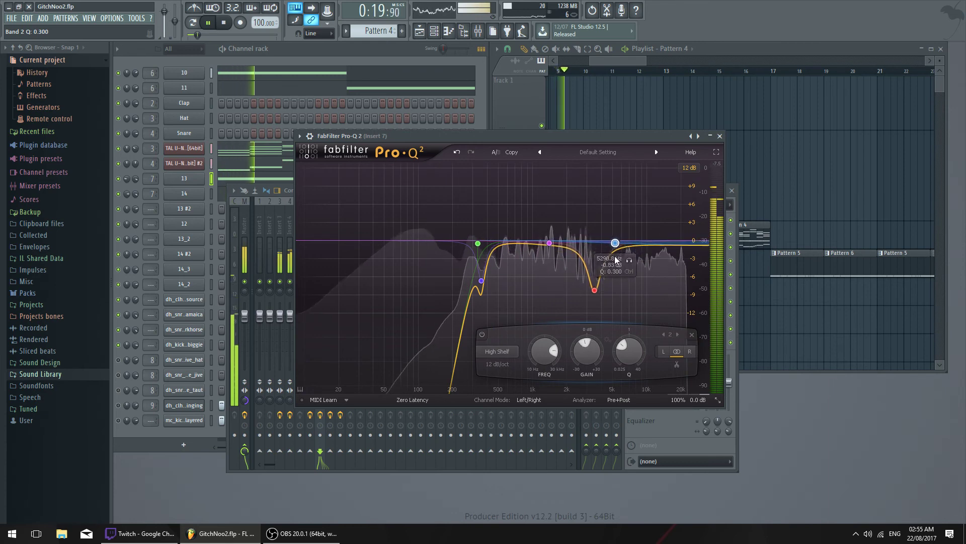
pyautogui.moveTo(549, 243); pyautogui.dragTo(571, 255)
pyautogui.click(720, 136)
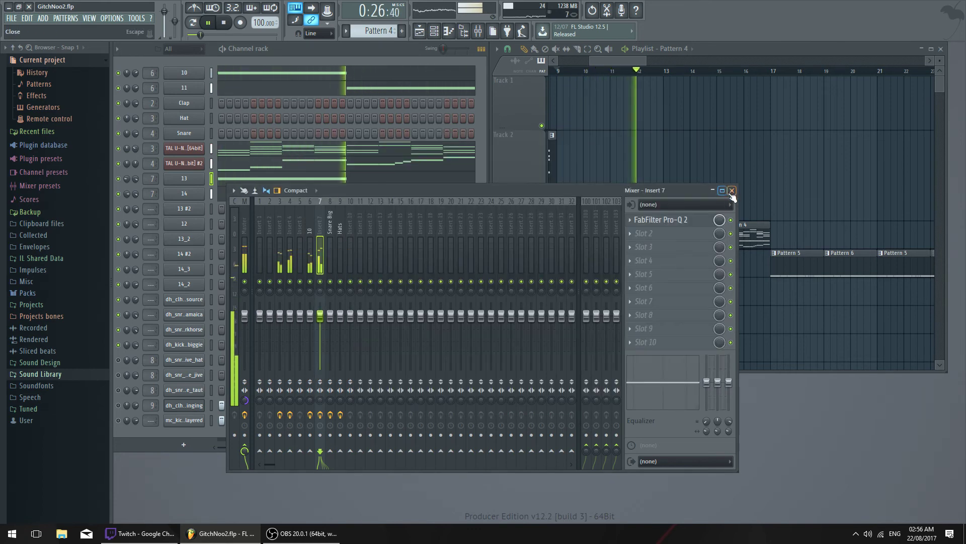
pyautogui.click(732, 190)
pyautogui.press('space')
# Unmute the three layered snare channels routed to mixer track 8 and audition Pattern 4 from bar 9
pyautogui.scroll(3, 632, 59)
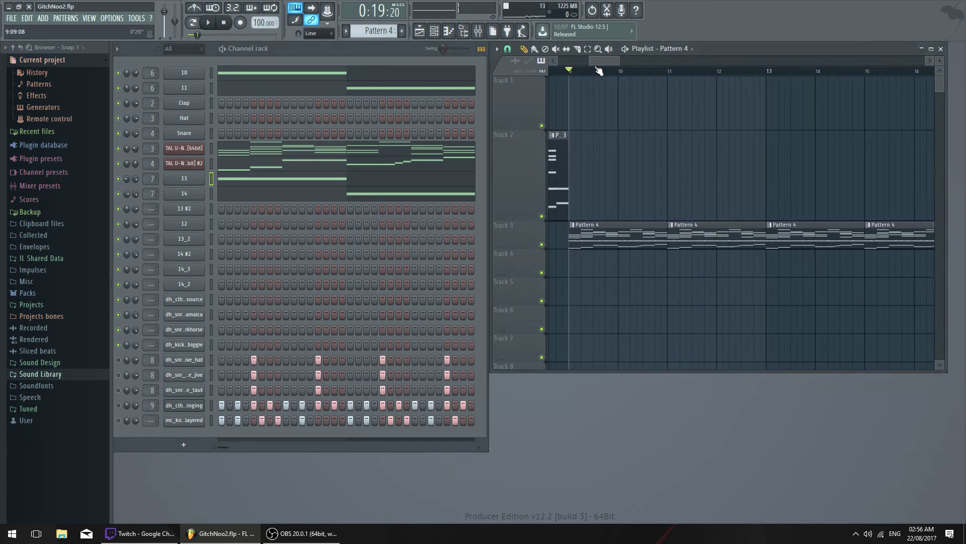
pyautogui.moveTo(590, 61); pyautogui.dragTo(584, 61)
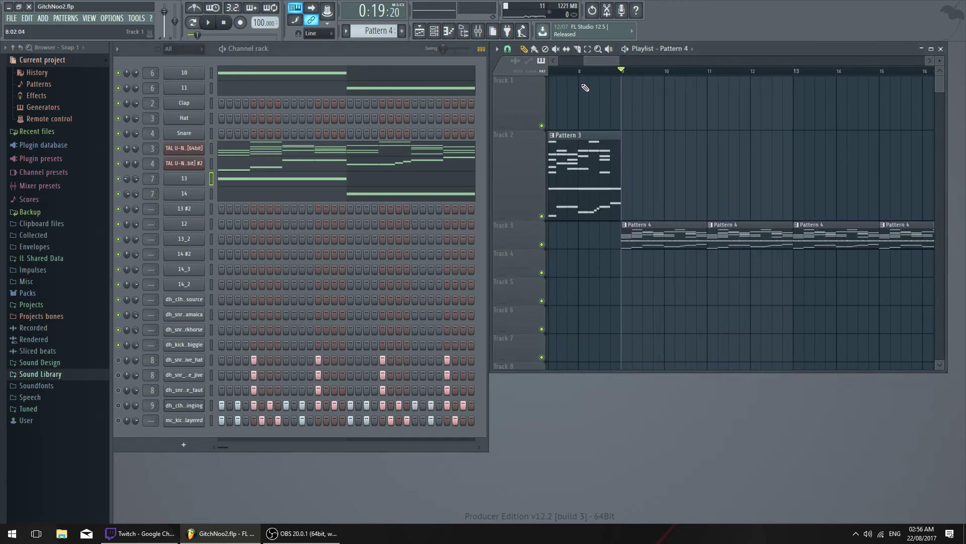
pyautogui.press('space')
pyautogui.press('space')
pyautogui.press('space')
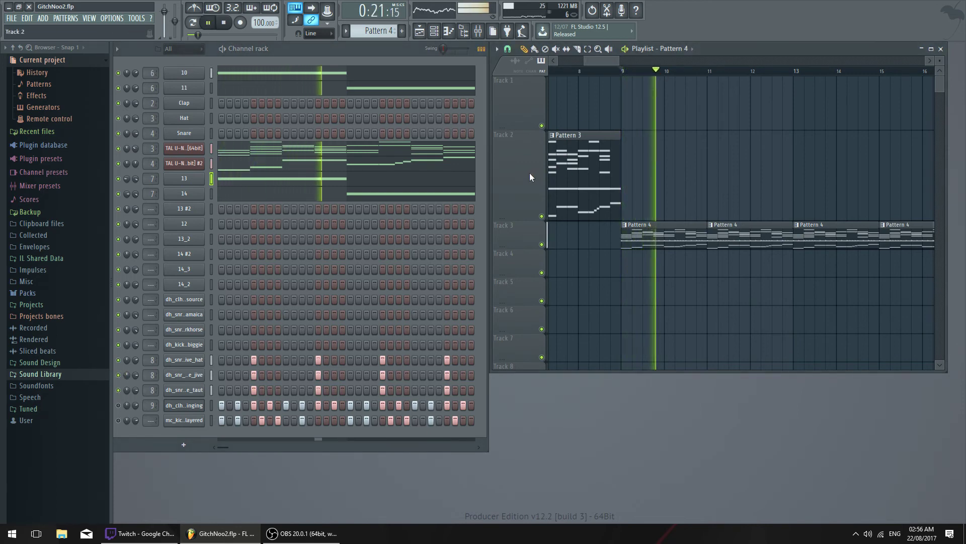
pyautogui.press('space')
# Inspect the dh_snr_live_jive and dh_snr_live_taut samples and examine the Snare Big mixer track's effects during playback
pyautogui.click(194, 374)
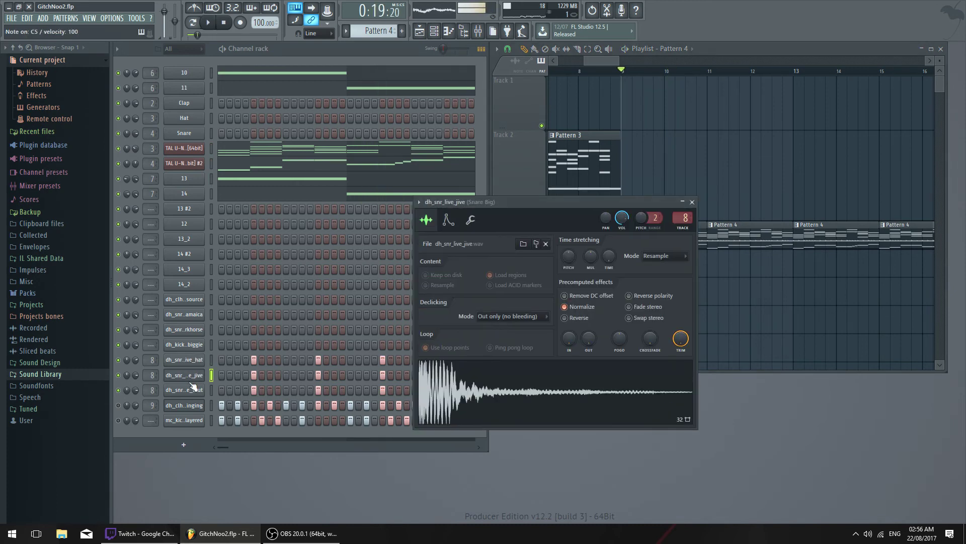
pyautogui.click(193, 390)
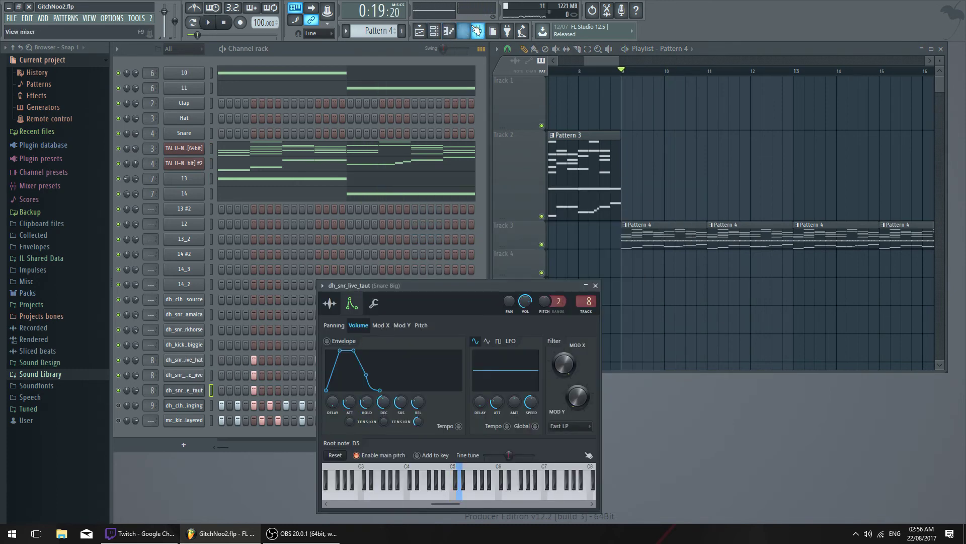
pyautogui.click(476, 31)
pyautogui.press('space')
pyautogui.moveTo(394, 201); pyautogui.dragTo(411, 143)
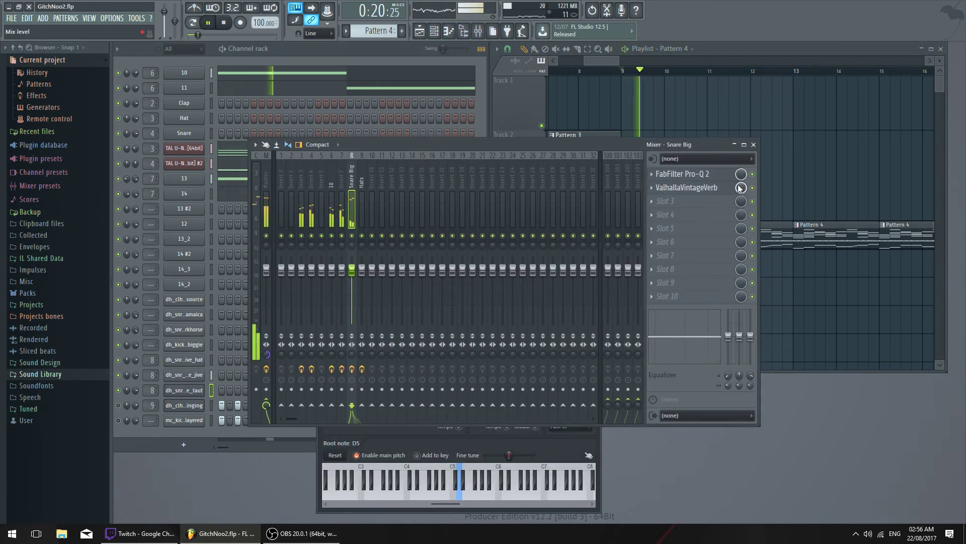
pyautogui.click(753, 144)
pyautogui.press('space')
# Audition the taut and jive snare samples again, close their windows, and replay the section from bar 9
pyautogui.click(188, 386)
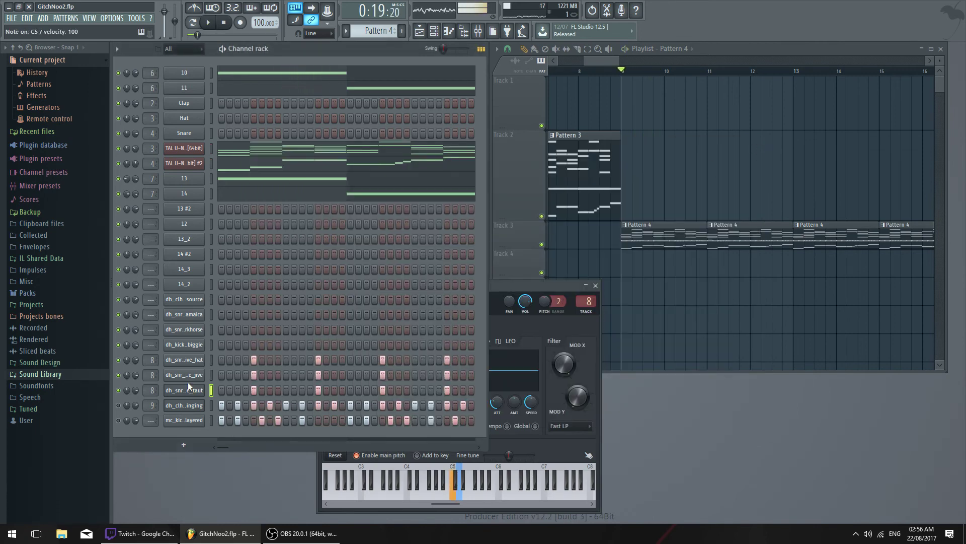
pyautogui.click(185, 375)
pyautogui.click(693, 203)
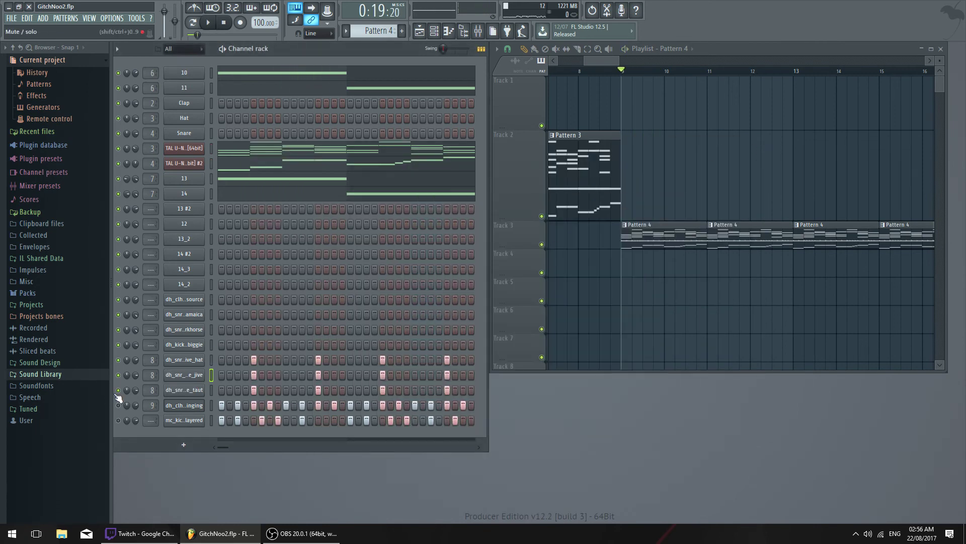
pyautogui.press('space')
pyautogui.press('space')
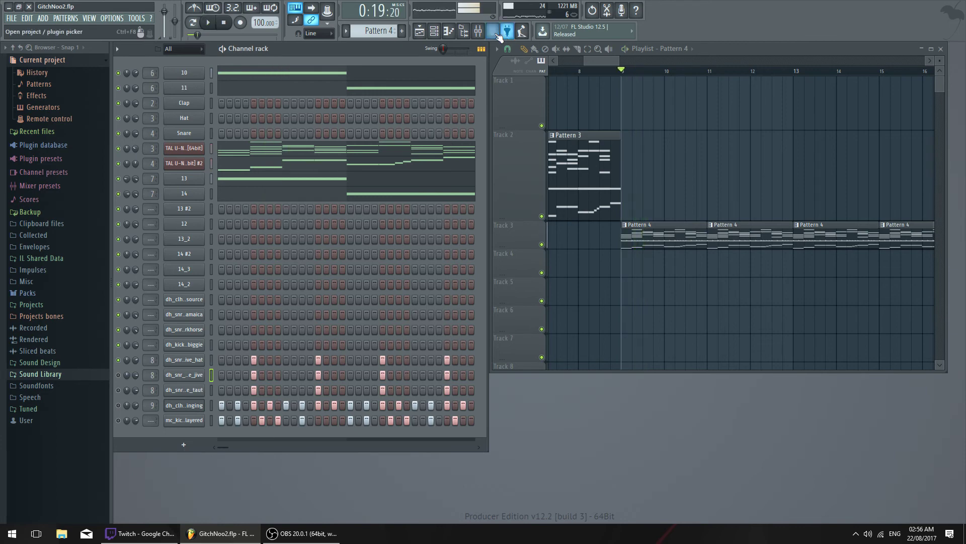
# Check Insert 7 in the mixer, inspect the dh_snr_live_hat sample, and audition it against Pattern 4
pyautogui.click(478, 31)
pyautogui.click(344, 183)
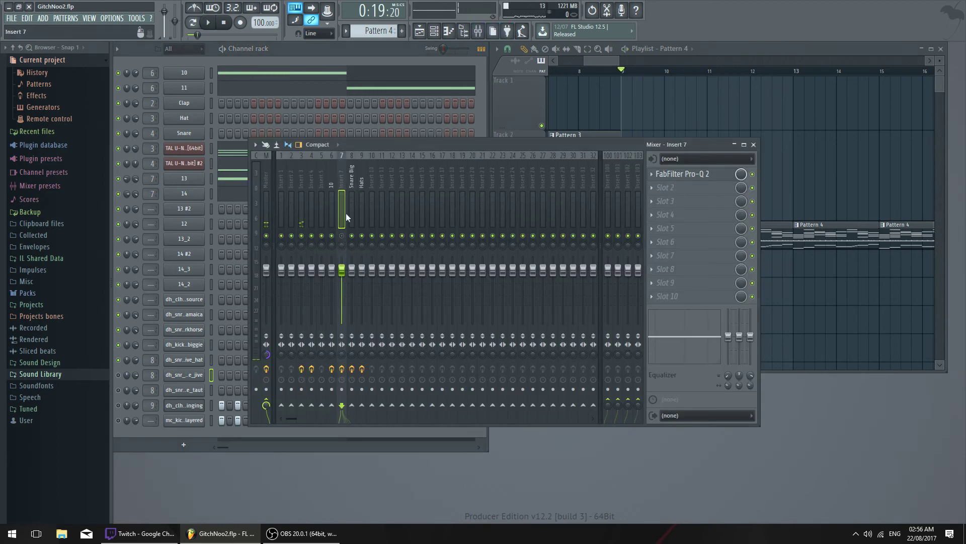
pyautogui.click(754, 145)
pyautogui.click(182, 360)
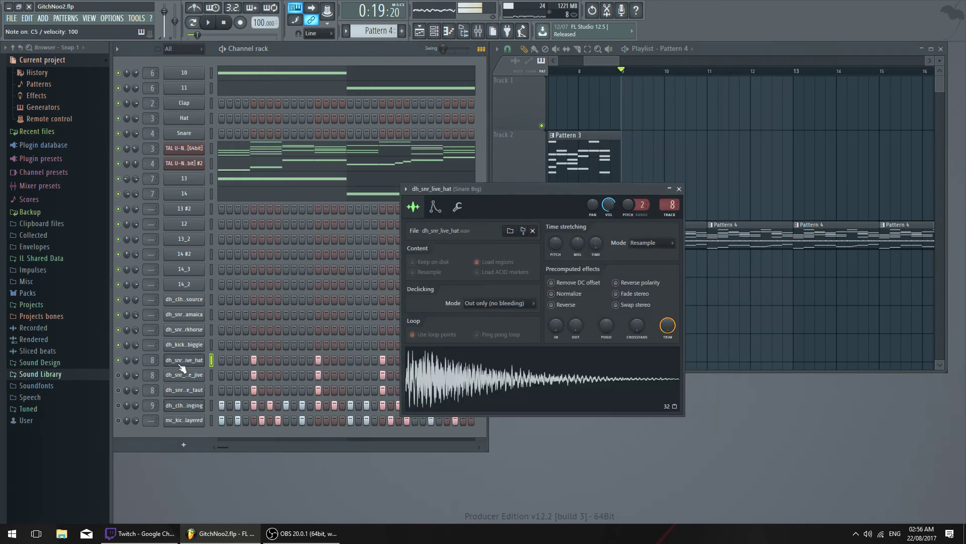
pyautogui.press('space')
pyautogui.click(131, 355)
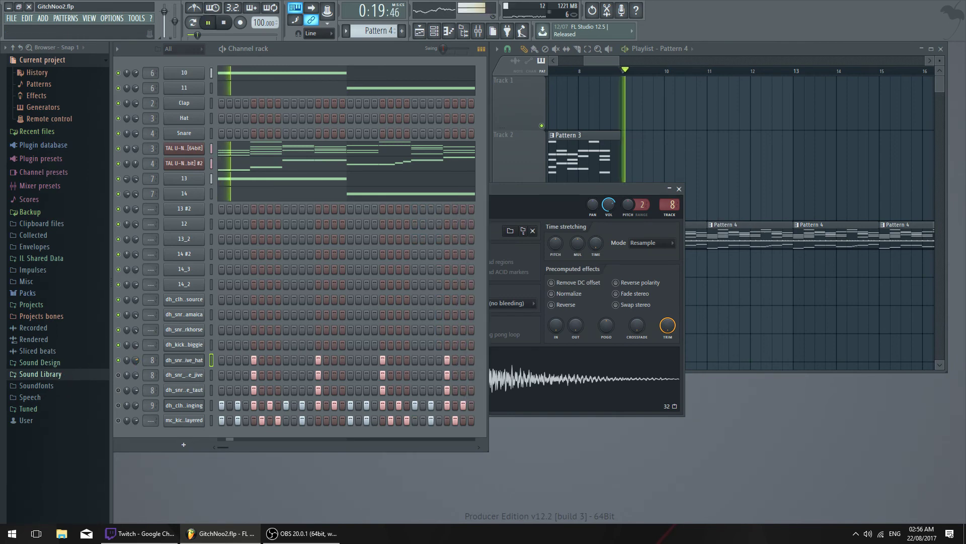
pyautogui.click(177, 360)
pyautogui.press('space')
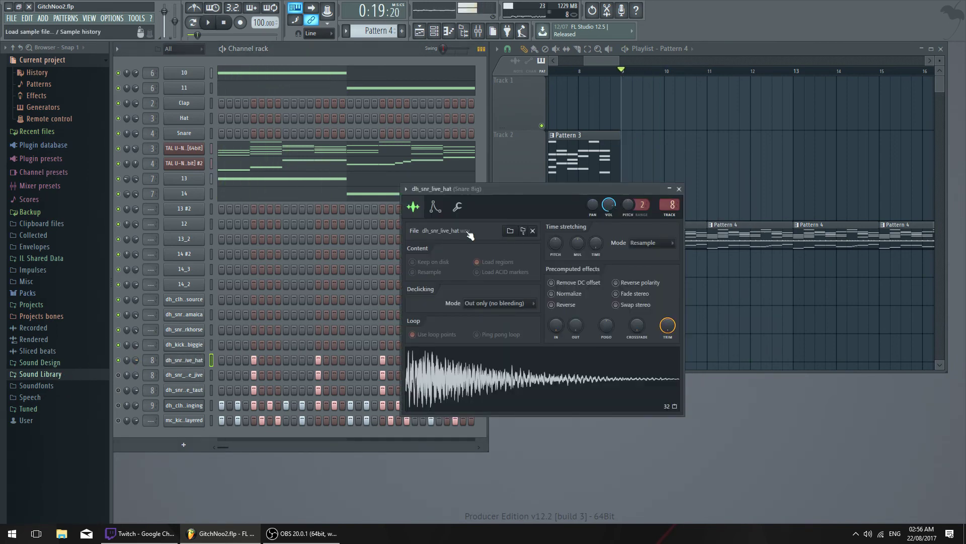
# Set the dh_snr_live_hat filter type to HP, and adjust its channel volume while Pattern 4 plays
pyautogui.click(435, 206)
pyautogui.click(660, 329)
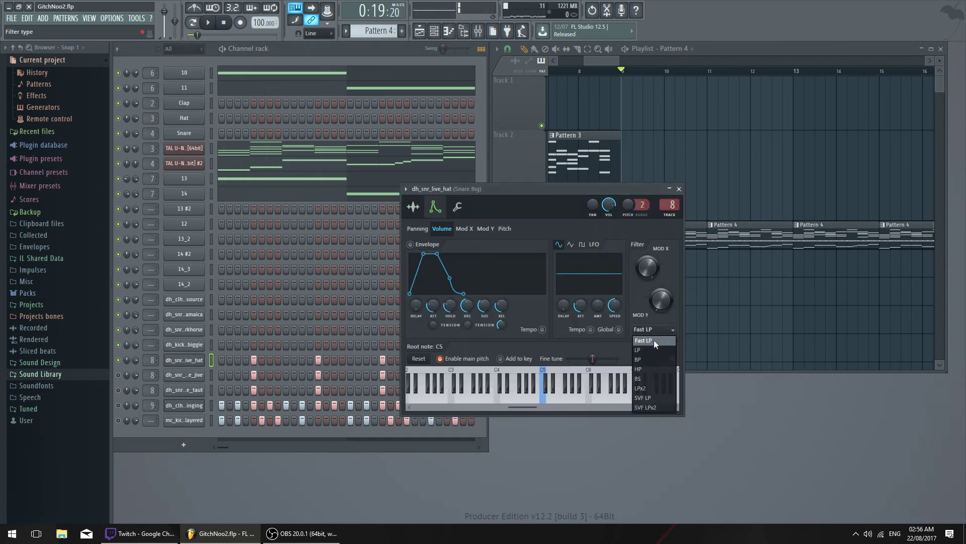
pyautogui.click(661, 369)
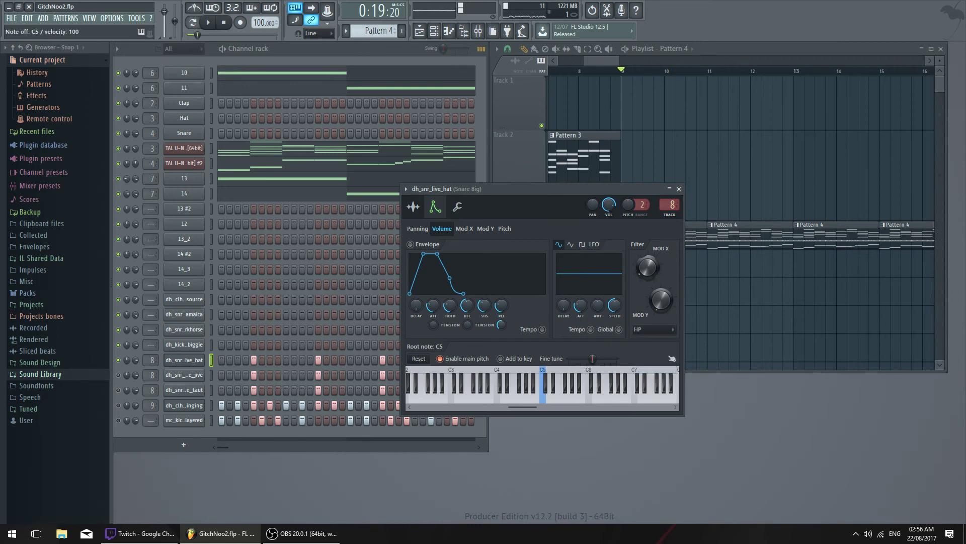
pyautogui.press('space')
pyautogui.click(130, 364)
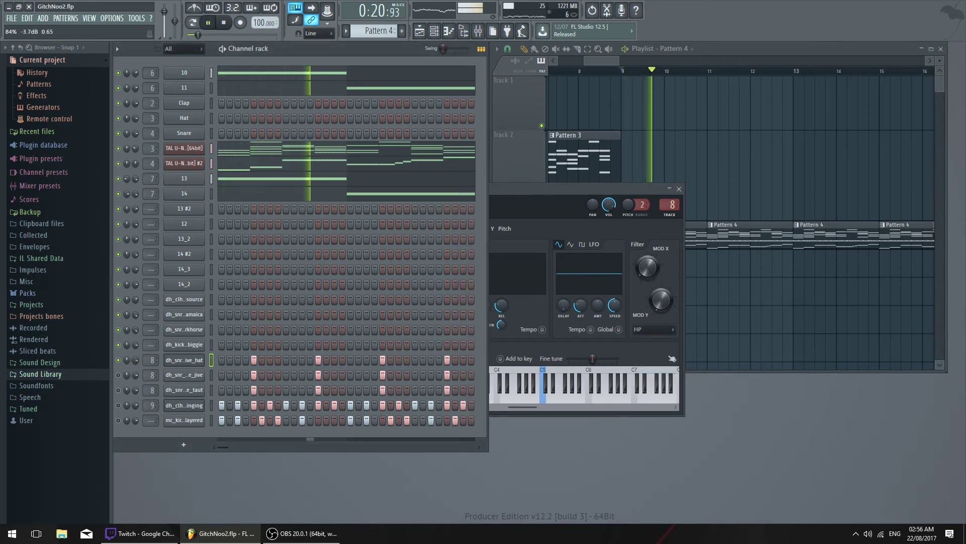
# Set the root note of dh_snr_live_hat to E5 and replay the section from bar 9
pyautogui.press('space')
pyautogui.press('space')
pyautogui.rightClick(556, 395)
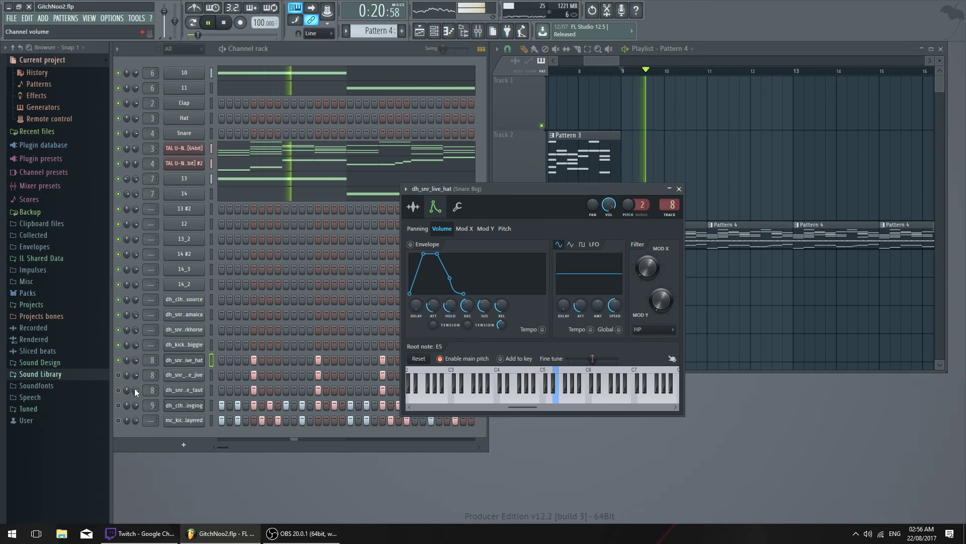
pyautogui.press('space')
pyautogui.press('space')
# Unmute the dh_snr_live_jive channel, show its envelope and filter settings, and audition it with Pattern 4
pyautogui.click(119, 375)
pyautogui.press('space')
pyautogui.click(180, 376)
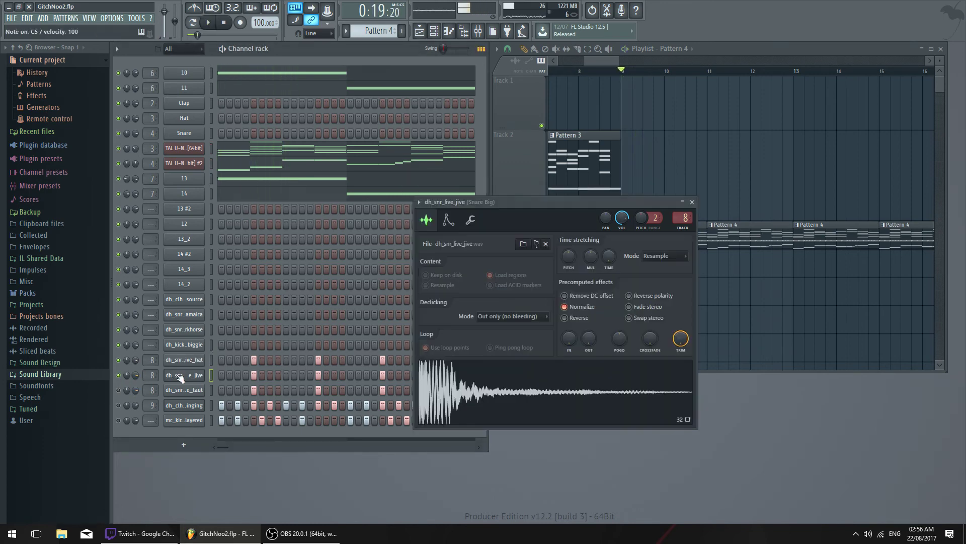
pyautogui.click(448, 220)
pyautogui.press('space')
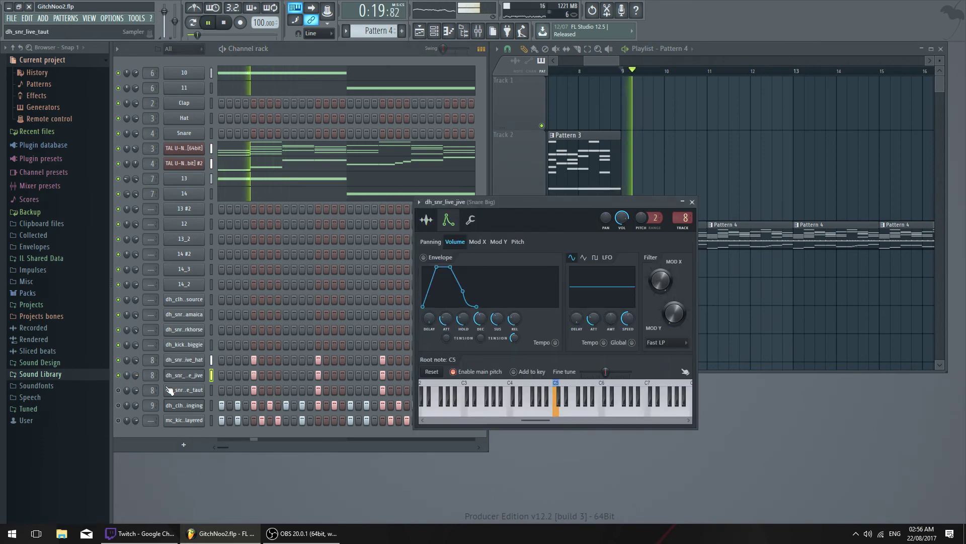
pyautogui.press('space')
# Set the dh_snr_live_jive filter type to SVF LPx2 and briefly play the section
pyautogui.click(666, 342)
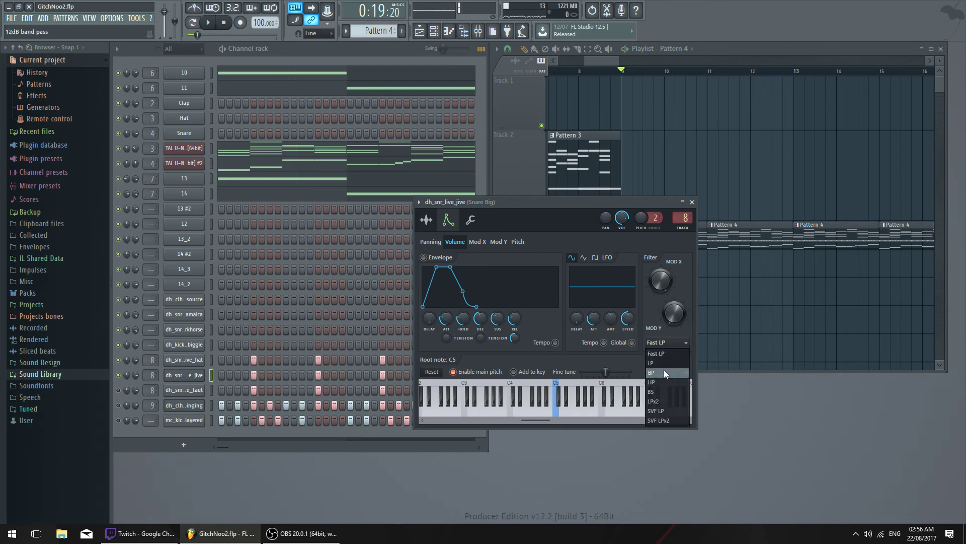
pyautogui.click(663, 420)
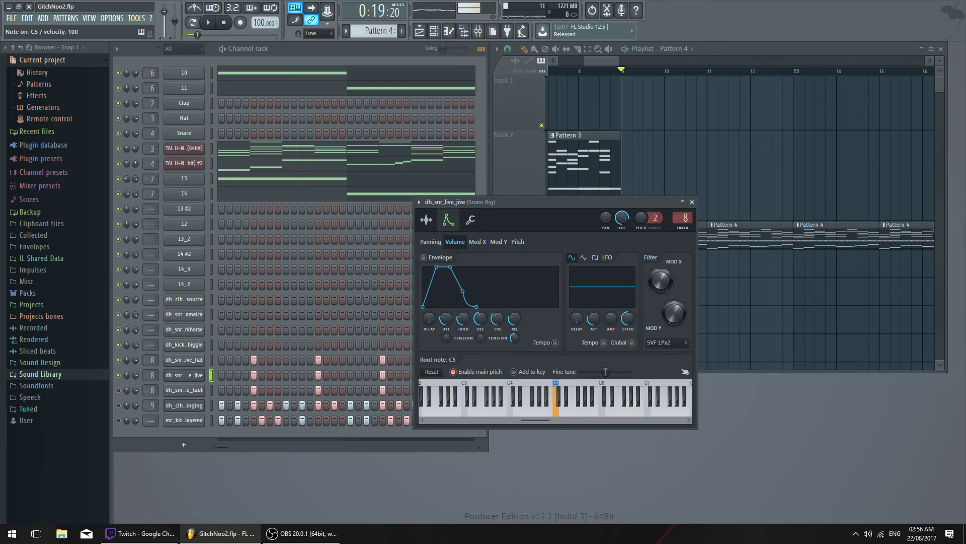
pyautogui.press('space')
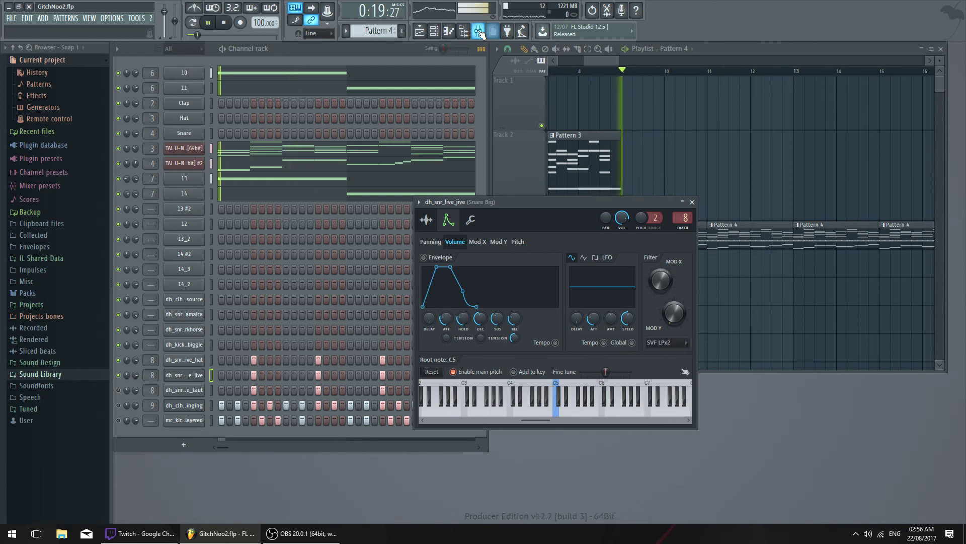
pyautogui.press('space')
# Adjust the jive snare's channel volume during playback, trying it on the Master before returning it to mixer track 8
pyautogui.moveTo(683, 217); pyautogui.dragTo(672, 231)
pyautogui.press('space')
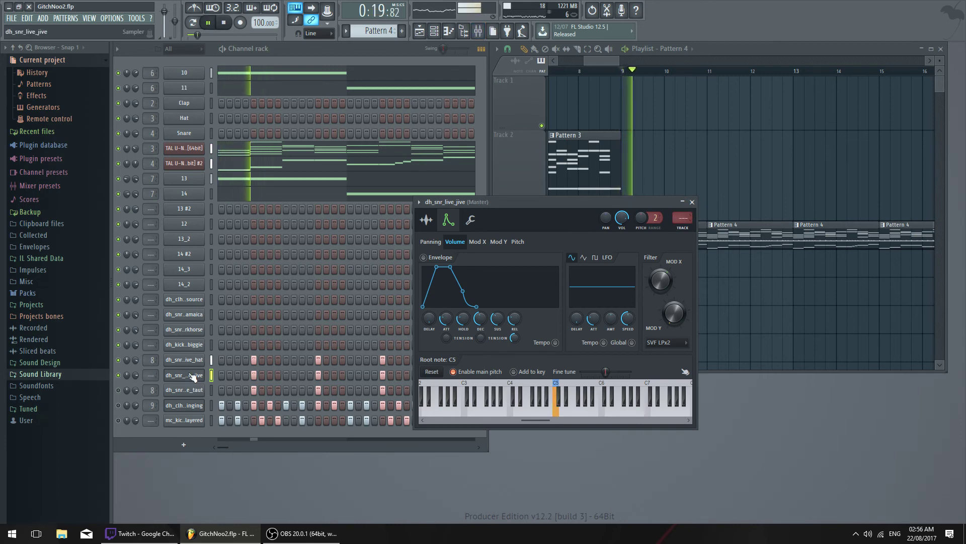
pyautogui.moveTo(135, 375); pyautogui.dragTo(135, 365)
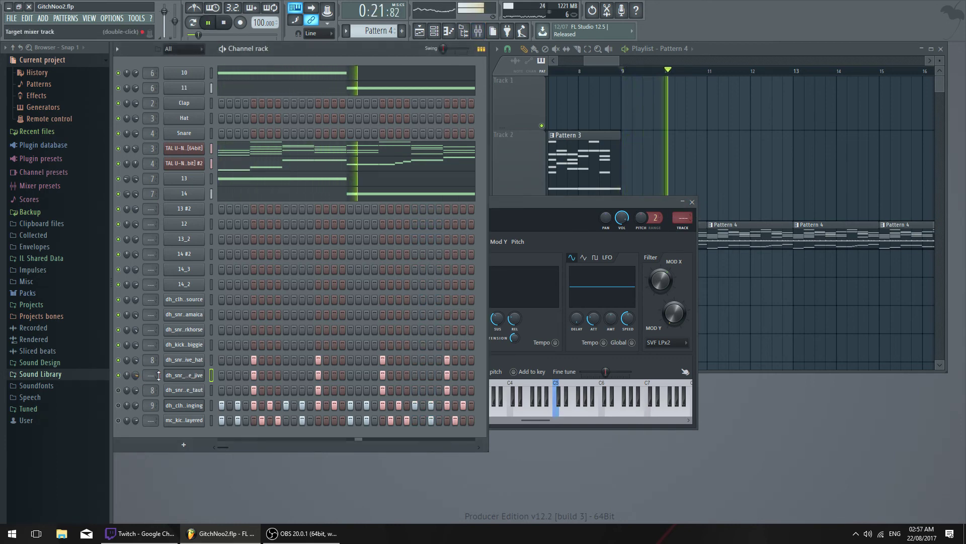
pyautogui.moveTo(682, 218); pyautogui.dragTo(682, 204)
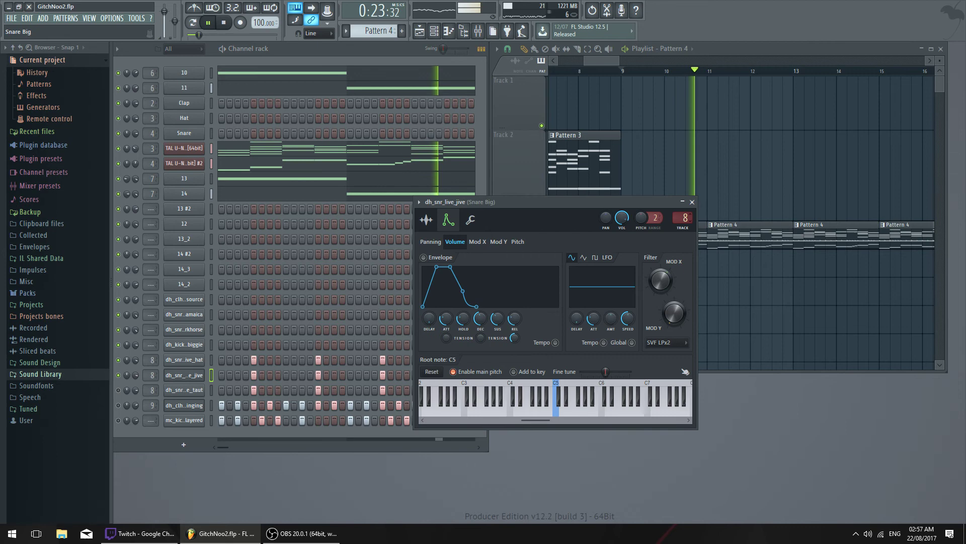
# Solo out dh_snr_live_taut by muting the jive and hat snares, and audition it with its settings open
pyautogui.click(123, 381)
pyautogui.click(184, 390)
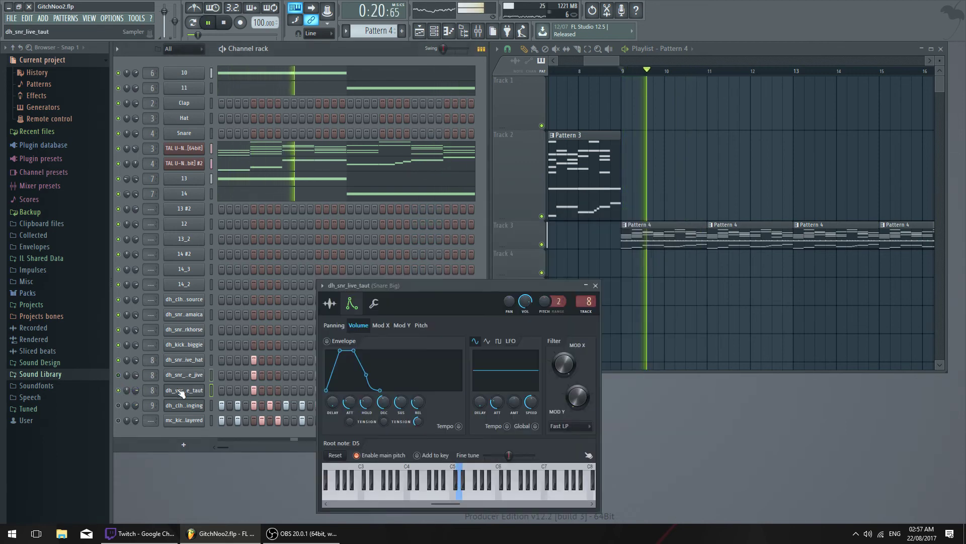
pyautogui.press('space')
pyautogui.moveTo(473, 296); pyautogui.dragTo(461, 185)
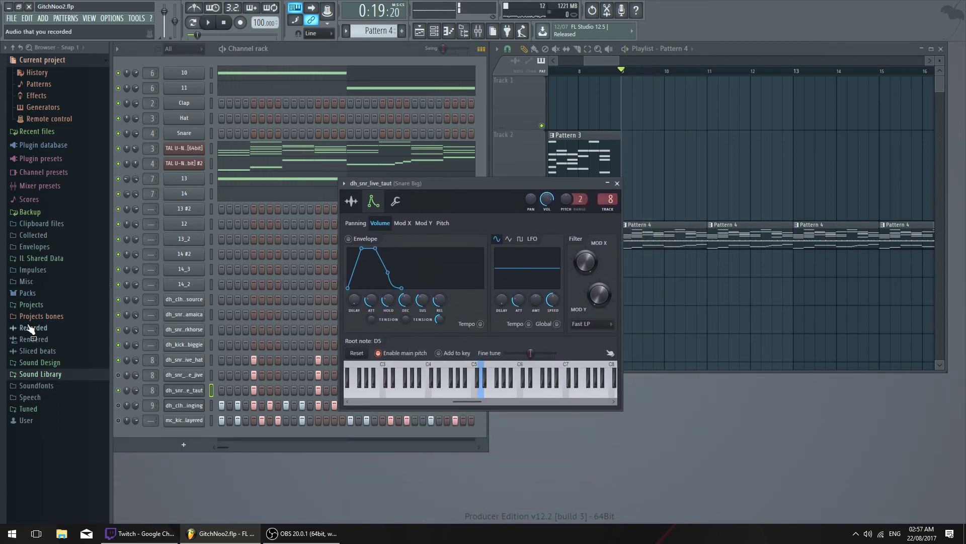
pyautogui.press('space')
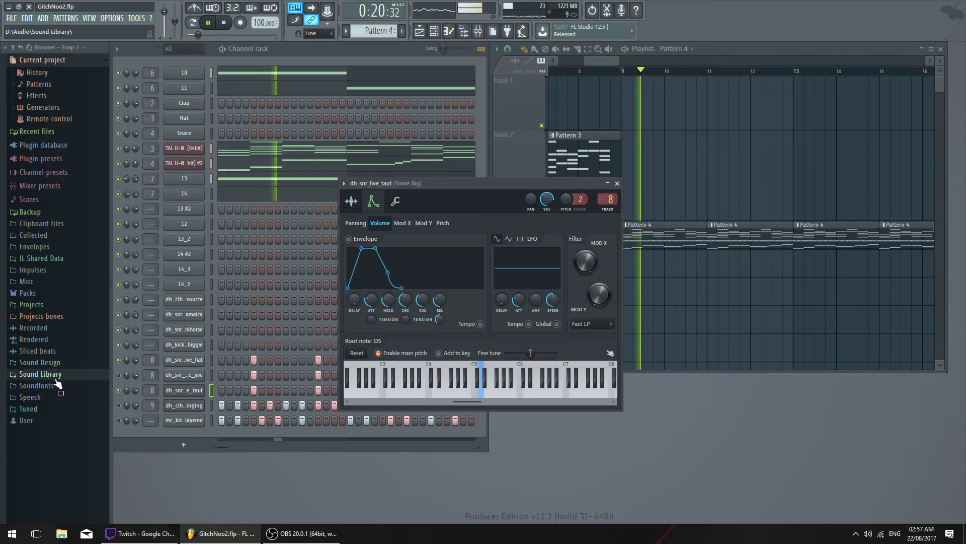
pyautogui.click(118, 359)
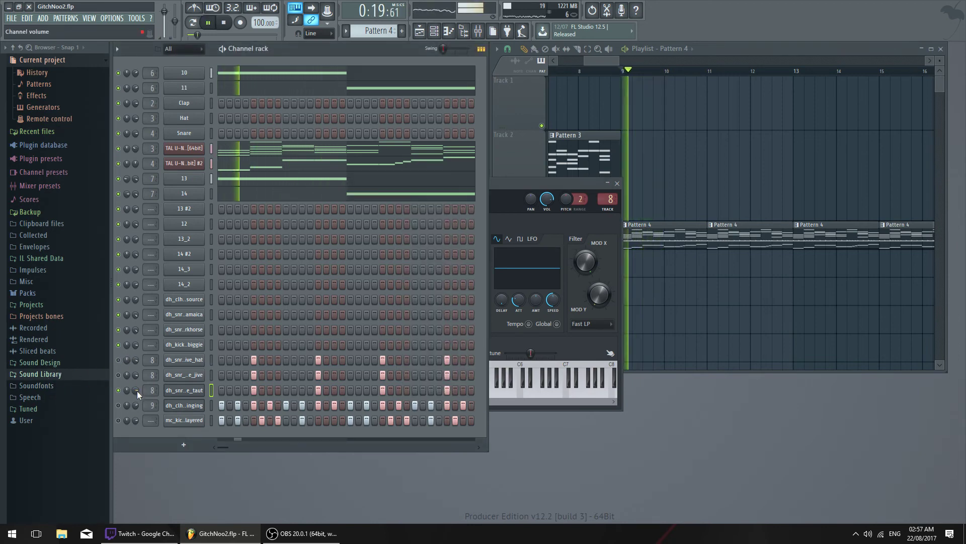
# Stop playback and open the Snares folder inside Samples Percussive in the Sound Library
pyautogui.click(91, 385)
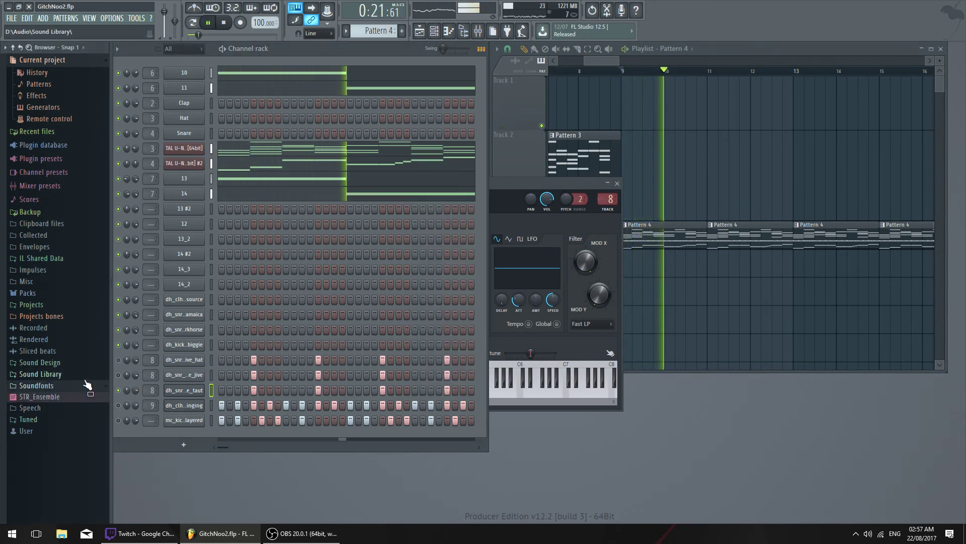
pyautogui.click(81, 375)
pyautogui.scroll(-10, 53, 278)
pyautogui.press('space')
pyautogui.click(67, 104)
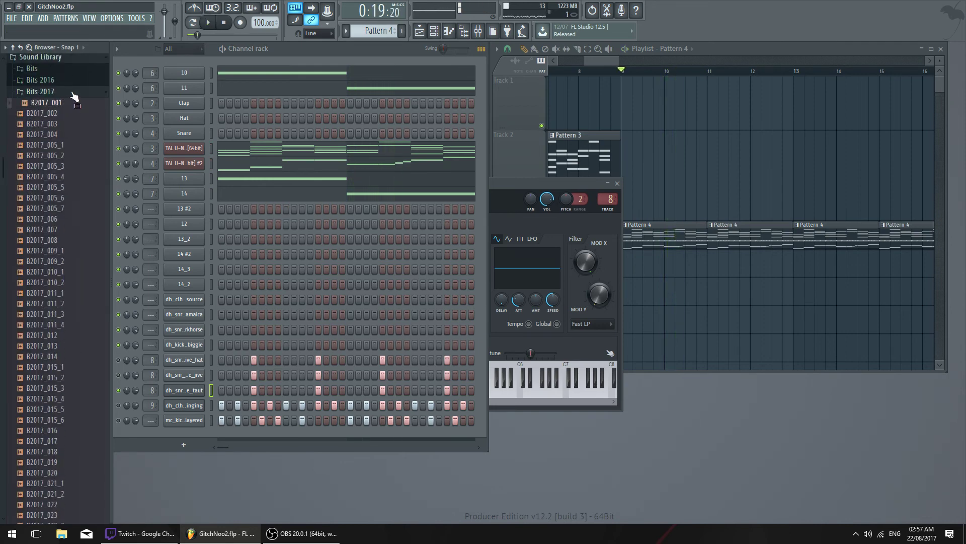
pyautogui.click(74, 96)
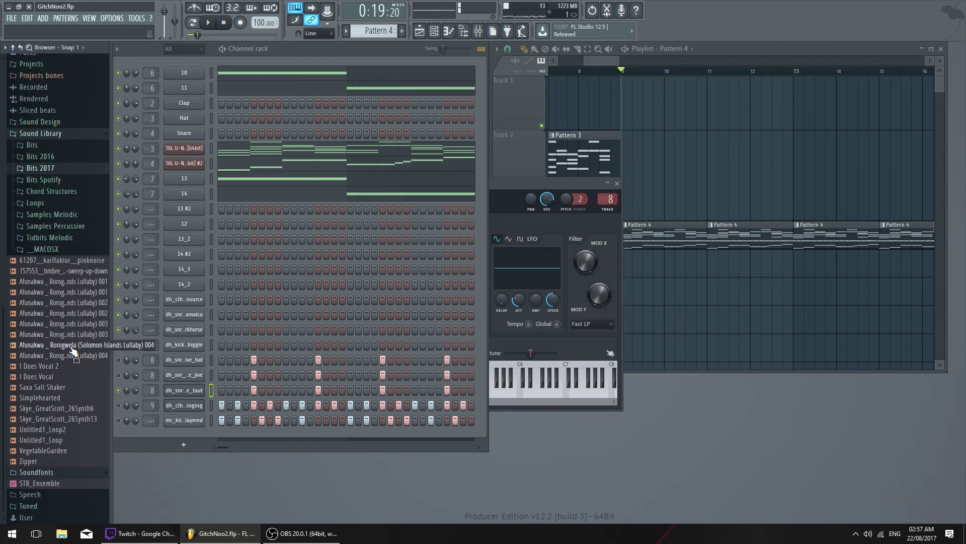
pyautogui.click(102, 226)
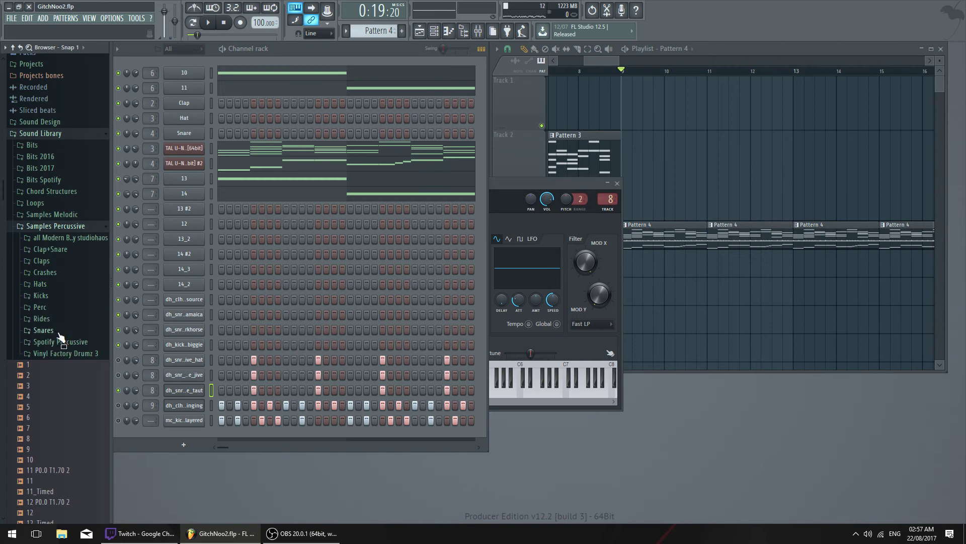
pyautogui.click(59, 335)
# Audition snare samples down the Snares folder, from the dh_snr_lay sounds to the dh_snr_syn sounds
pyautogui.scroll(-10, 58, 271)
pyautogui.click(61, 236)
pyautogui.click(77, 285)
pyautogui.click(80, 345)
pyautogui.scroll(-8, 84, 356)
pyautogui.click(87, 335)
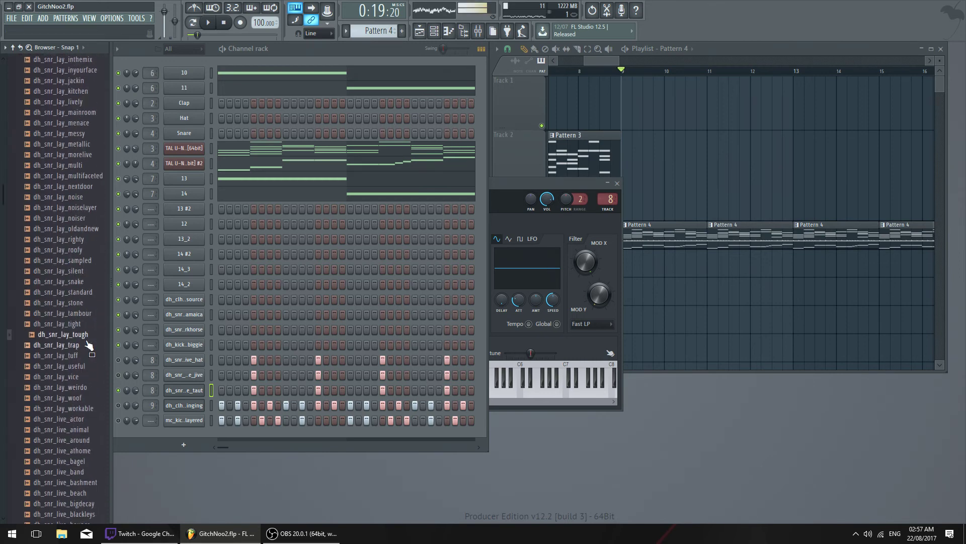
pyautogui.scroll(-6, 88, 342)
pyautogui.click(89, 342)
pyautogui.scroll(-5, 86, 346)
pyautogui.click(84, 347)
pyautogui.scroll(-5, 78, 352)
pyautogui.click(80, 345)
pyautogui.scroll(-4, 87, 317)
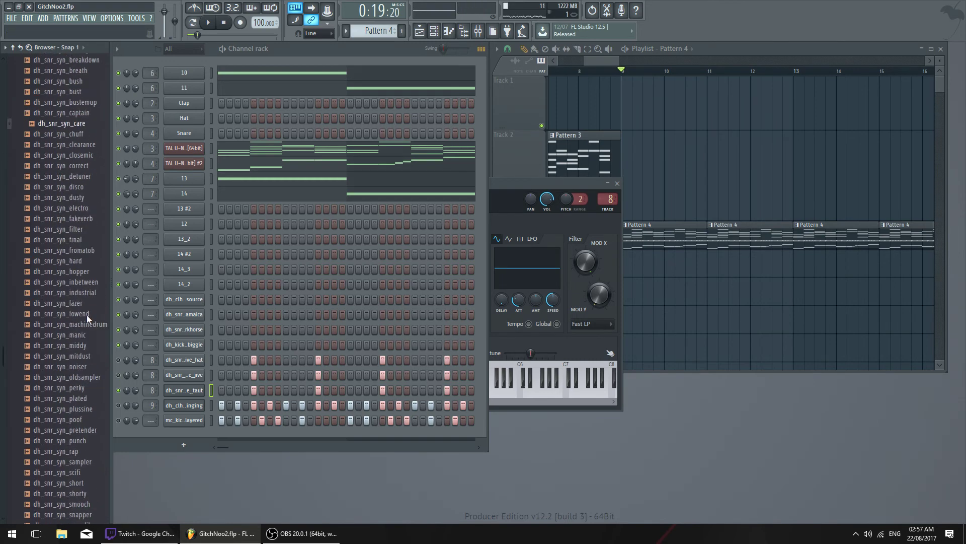
pyautogui.scroll(-10, 84, 292)
# Replay the section from bar 9, and preview synthetic snares including dh_snr_syn_trapper, dh_snr_syn_unusual, dh_snr_syn_white and dh_snr_syn_tease
pyautogui.press('space')
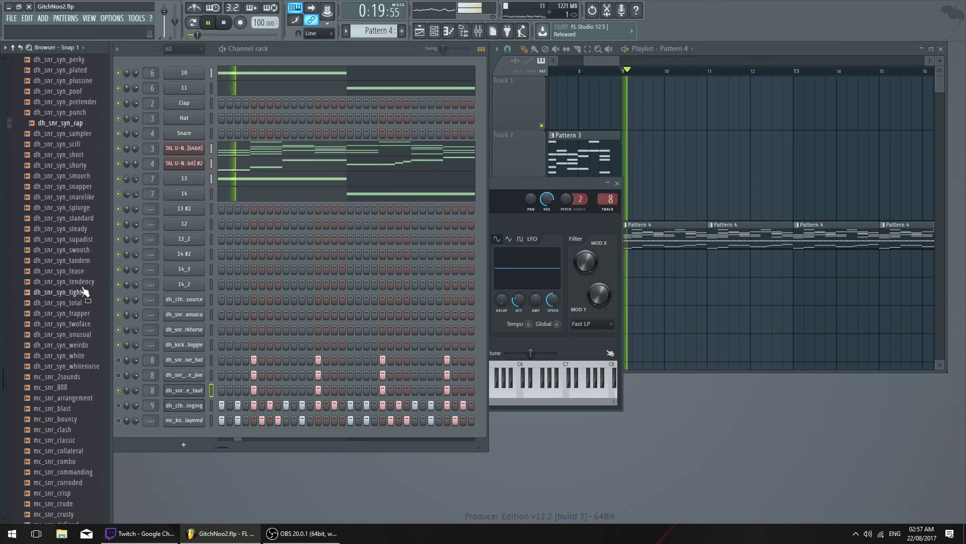
pyautogui.press('space')
pyautogui.click(85, 272)
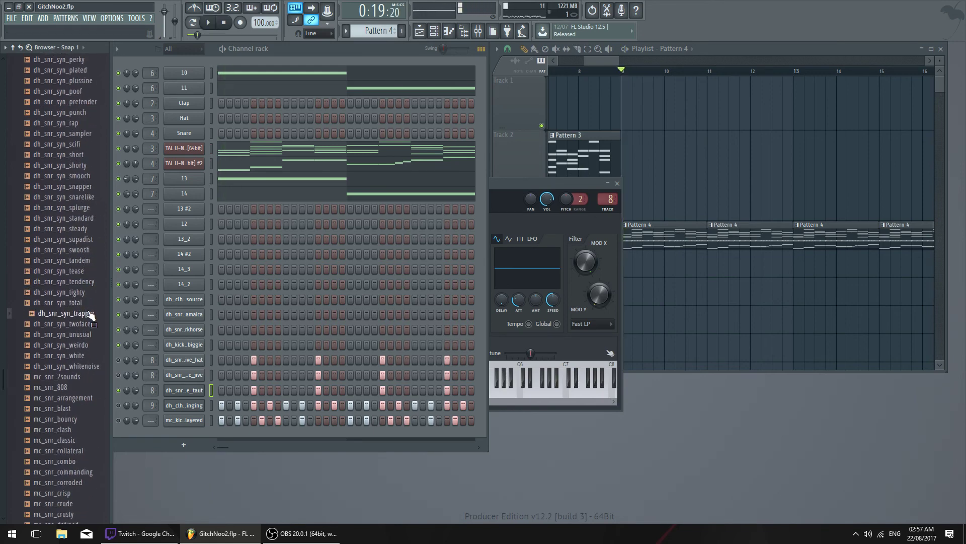
pyautogui.click(89, 334)
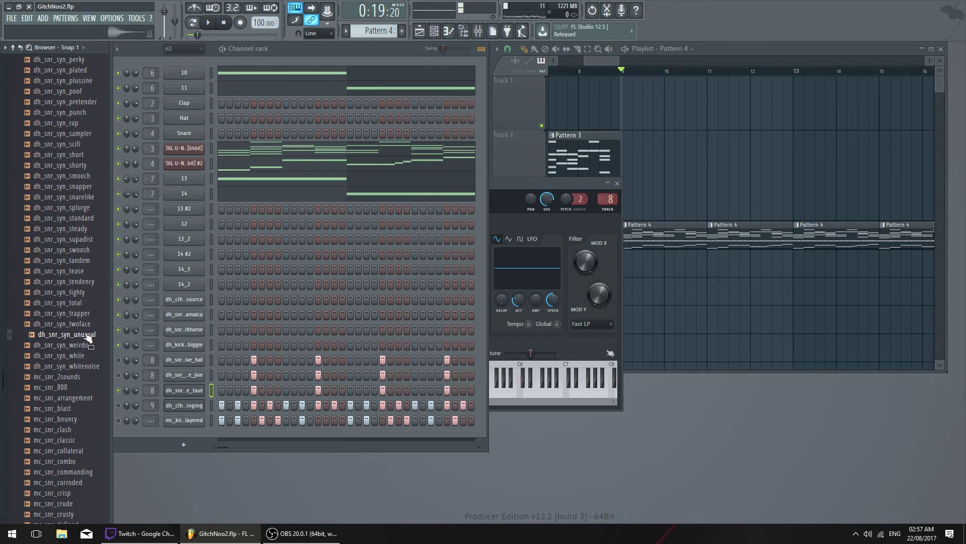
pyautogui.click(88, 356)
pyautogui.click(88, 336)
pyautogui.click(89, 304)
pyautogui.click(91, 272)
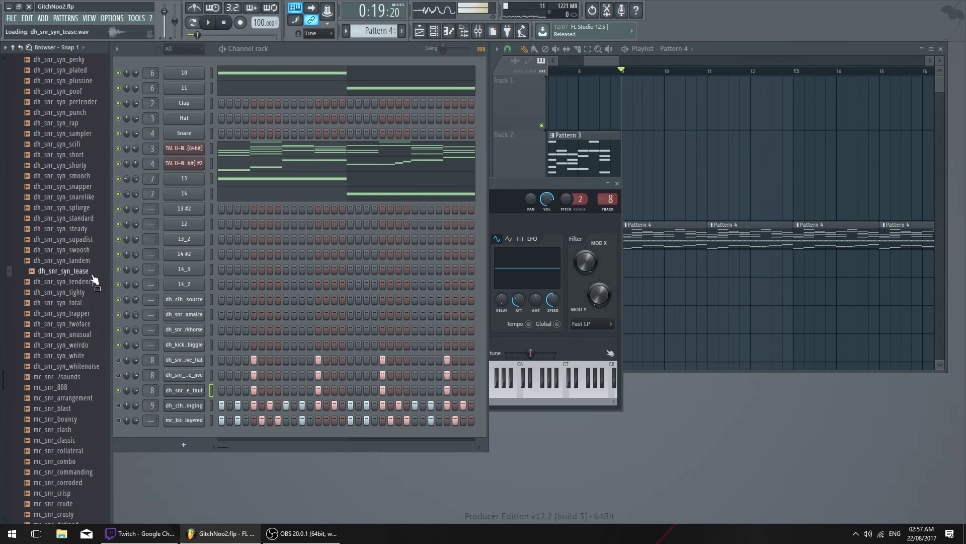
pyautogui.click(91, 251)
pyautogui.click(91, 240)
# Preview the synthetic snare samples upward through the Snares folder, from dh_snr_syn_tease to dh_snr_syn_plated
pyautogui.scroll(4, 90, 272)
pyautogui.click(91, 272)
pyautogui.press('Up')
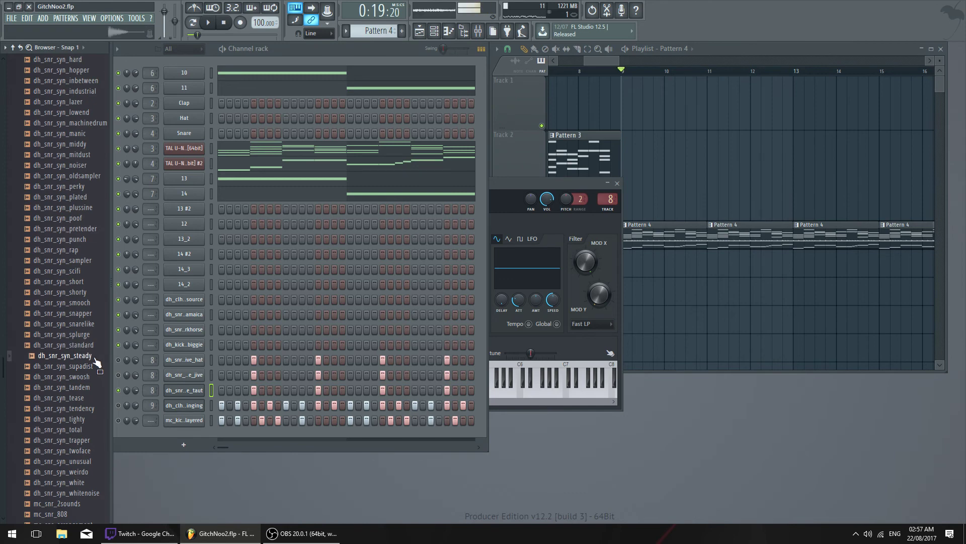
pyautogui.press('Up')
pyautogui.press('Up')
pyautogui.press('Up')
pyautogui.press('Up')
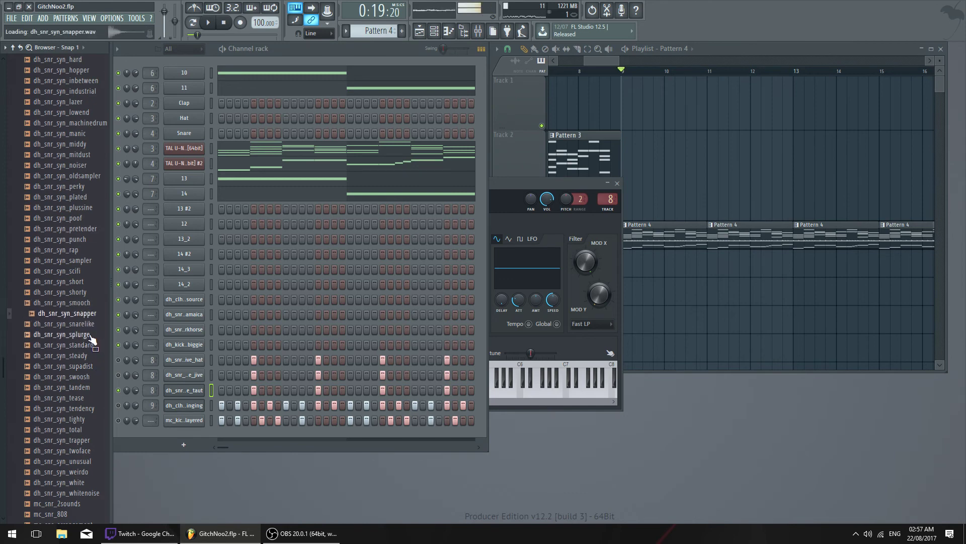
pyautogui.press('Up')
pyautogui.press('Up')
pyautogui.press('Up')
pyautogui.scroll(2, 92, 340)
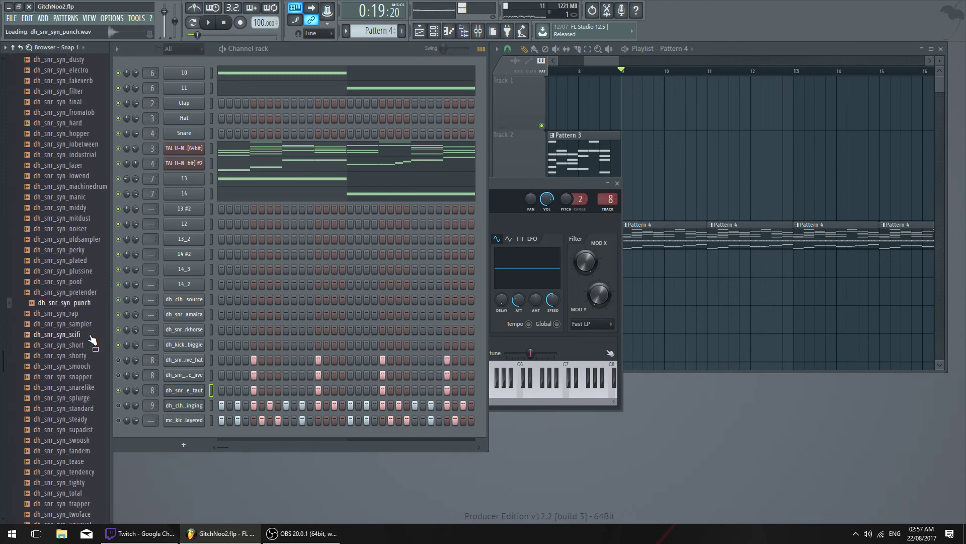
pyautogui.press('Up')
pyautogui.press('Up')
pyautogui.press('Up')
pyautogui.press('Up')
pyautogui.scroll(2, 92, 341)
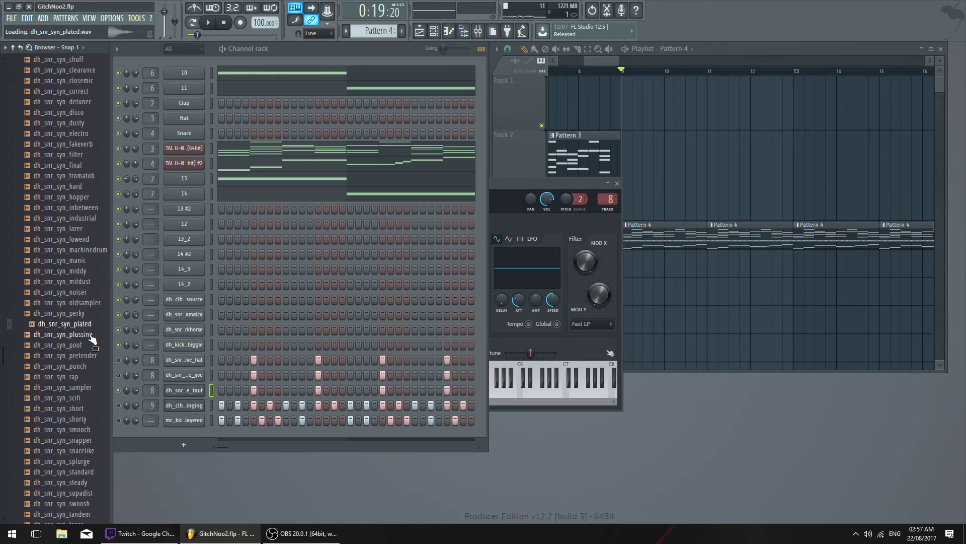
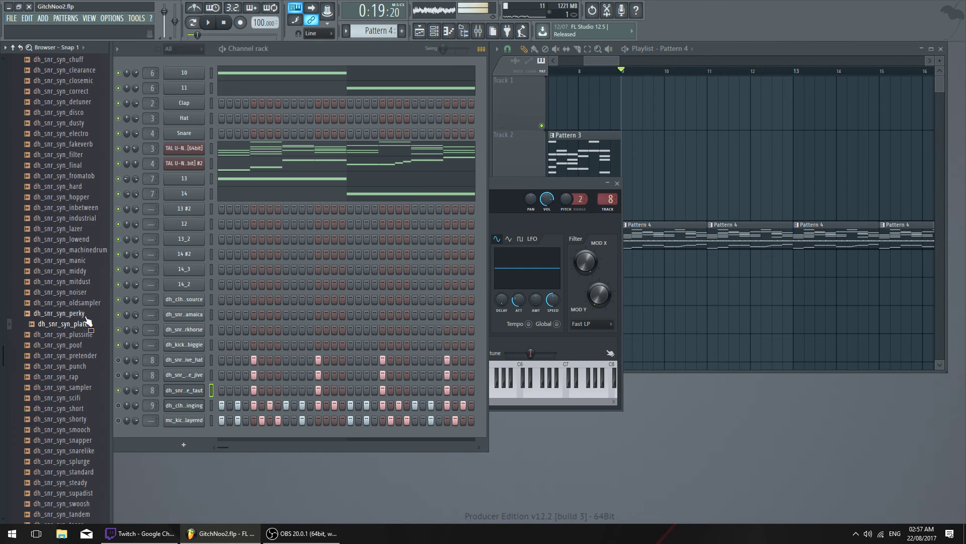
# Continue previewing synthetic snares, from dh_snr_syn_industrial and dh_snr_syn_fromatob up to dh_snr_syn_electro
pyautogui.moveTo(86, 321); pyautogui.dragTo(90, 222)
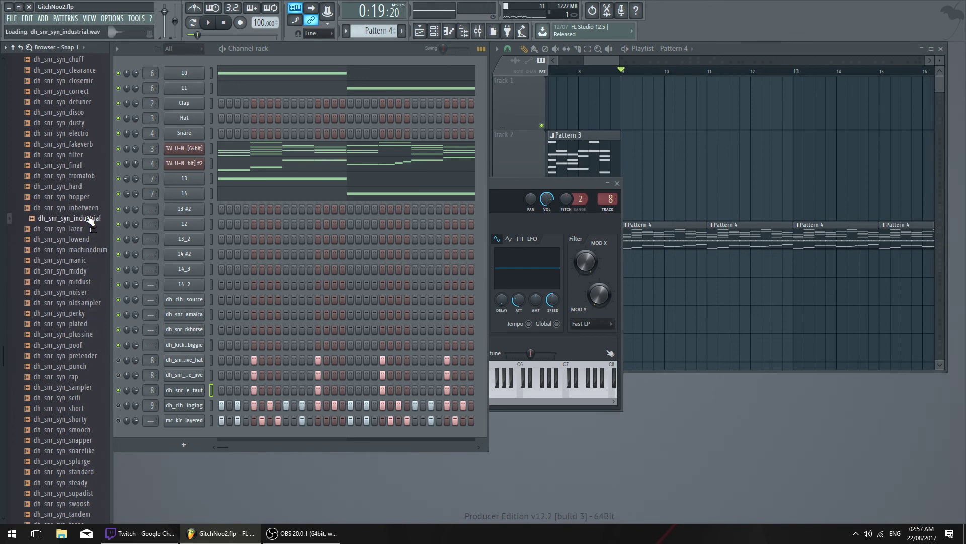
pyautogui.scroll(6, 91, 213)
pyautogui.press('Up')
pyautogui.press('Up')
pyautogui.press('Up')
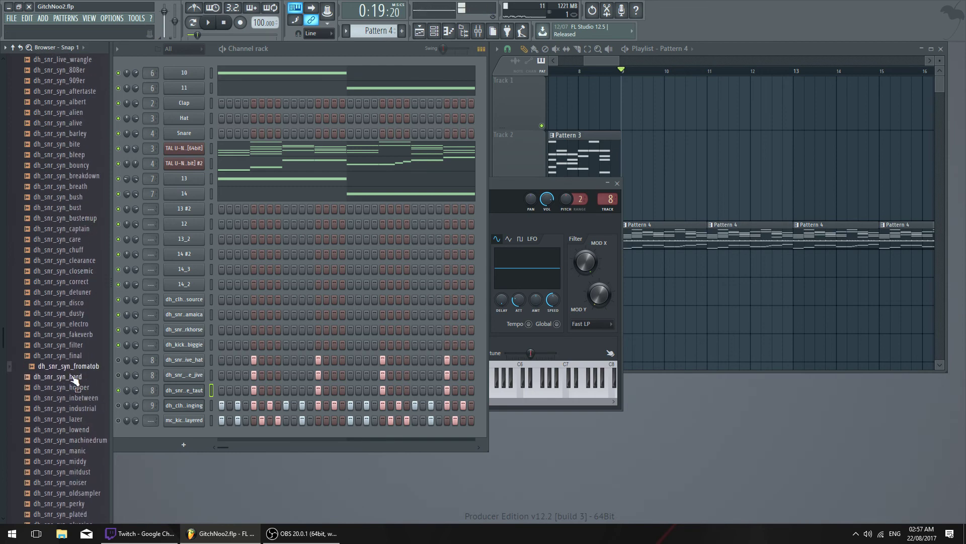
pyautogui.moveTo(75, 381); pyautogui.dragTo(90, 335)
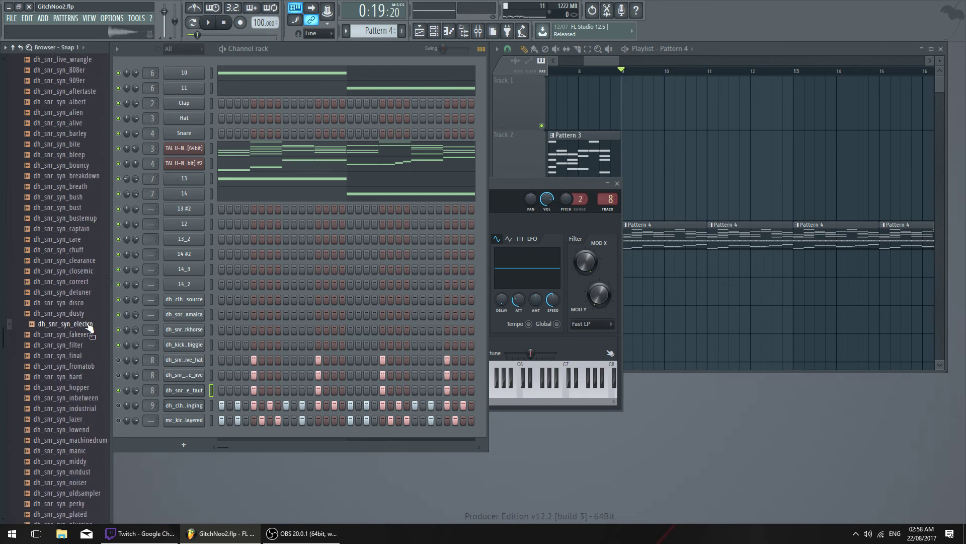
# Replace the dh_snr_live_taut channel's sample with dh_snr_syn_electro and play the section from bar 9 to hear it
pyautogui.press('space')
pyautogui.click(86, 327)
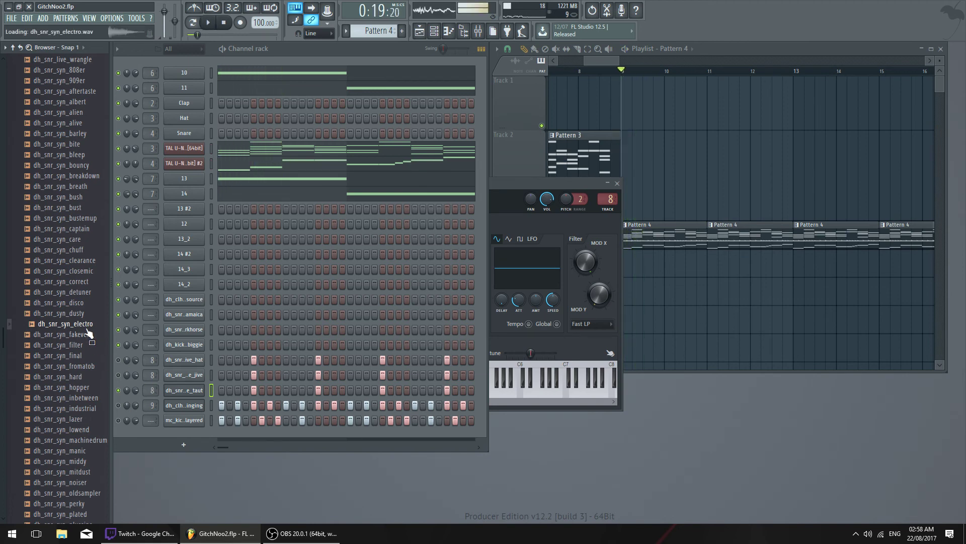
pyautogui.moveTo(193, 390); pyautogui.dragTo(197, 390)
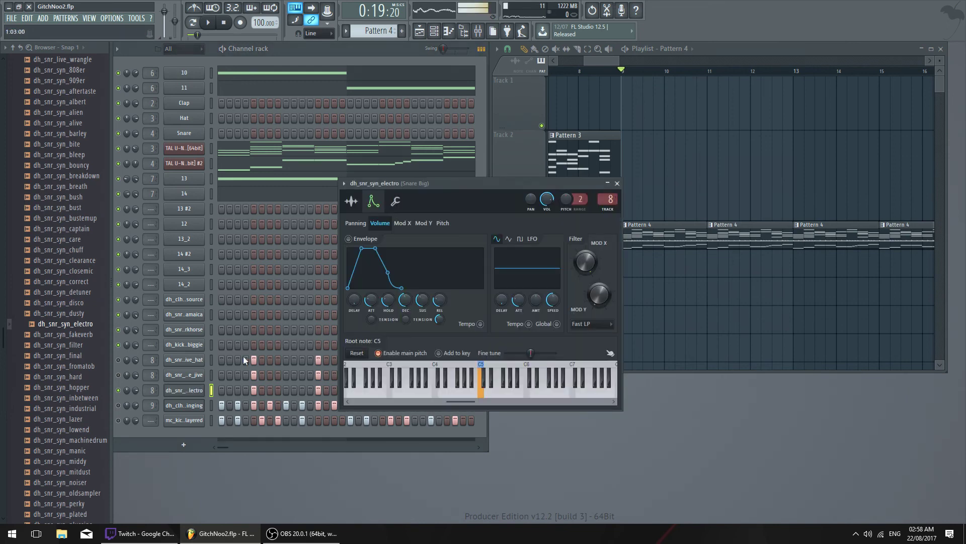
pyautogui.press('space')
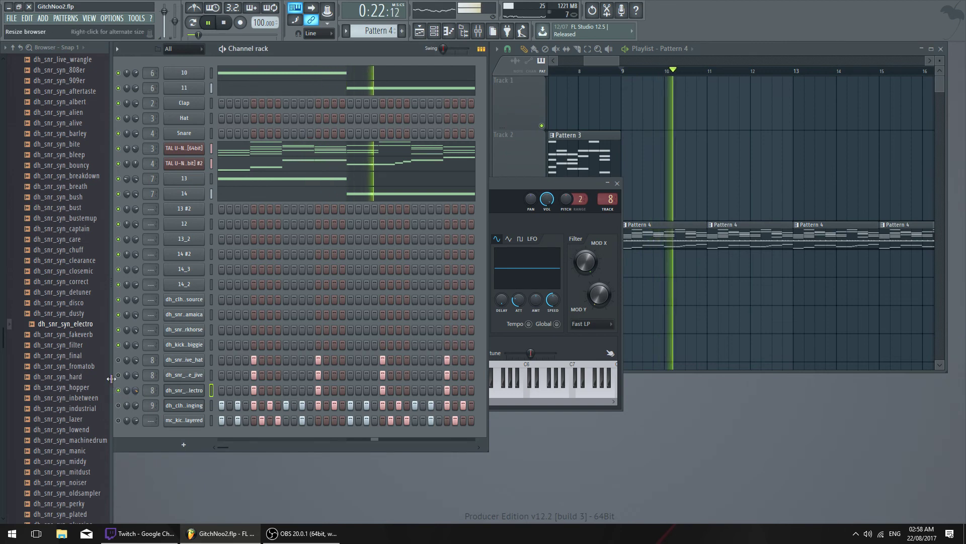
pyautogui.press('space')
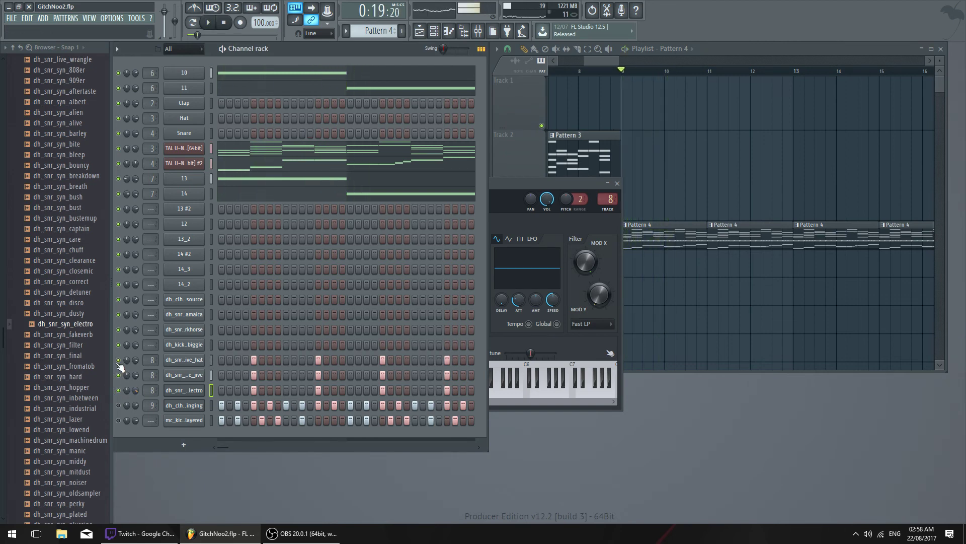
# Compare the live hat, jive and electro snare layers by checking their channel settings and replaying the section
pyautogui.click(194, 360)
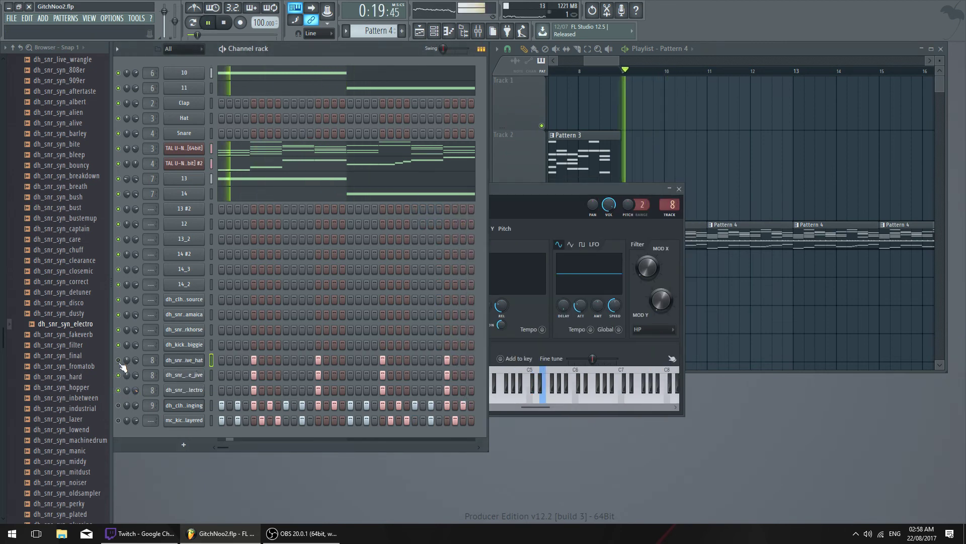
pyautogui.click(176, 376)
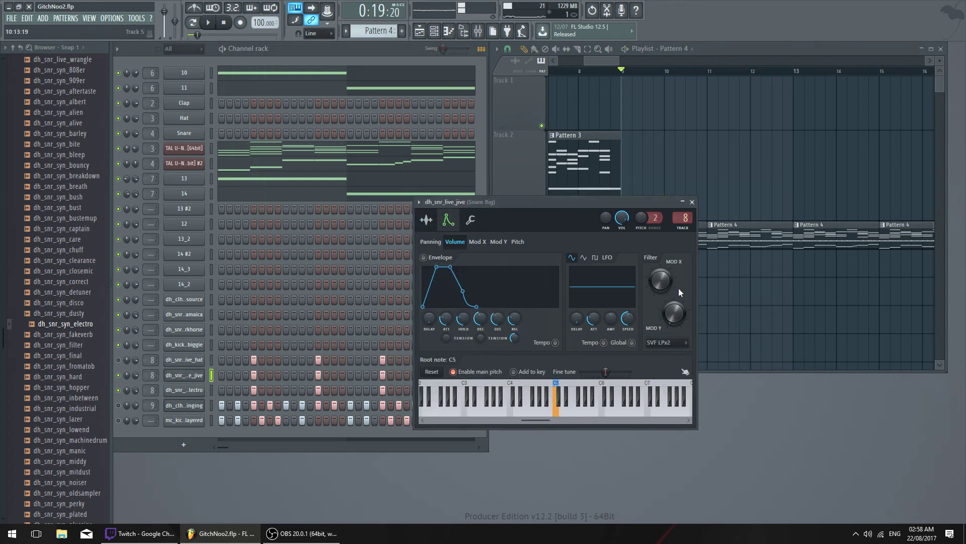
pyautogui.press('space')
pyautogui.moveTo(553, 202); pyautogui.dragTo(393, 148)
pyautogui.click(267, 166)
pyautogui.press('space')
pyautogui.click(185, 391)
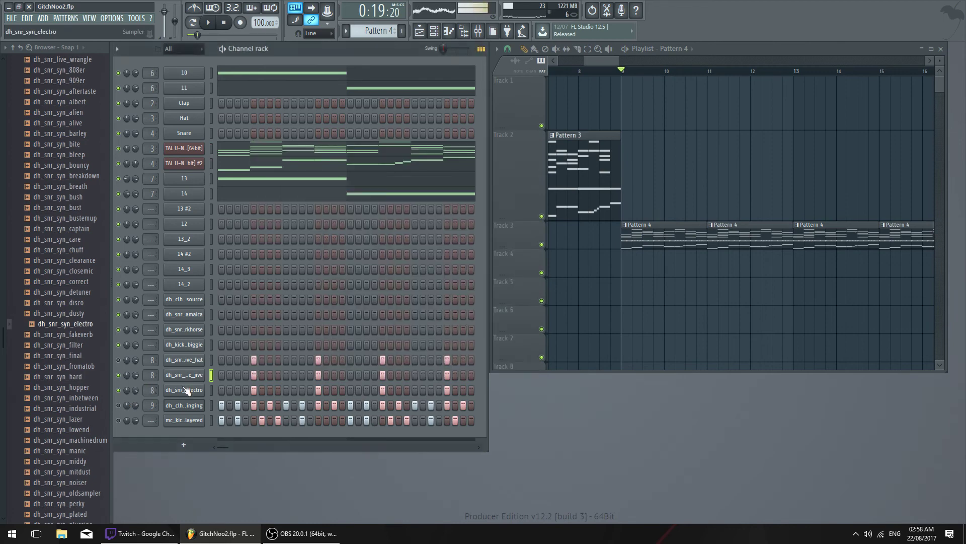
pyautogui.press('space')
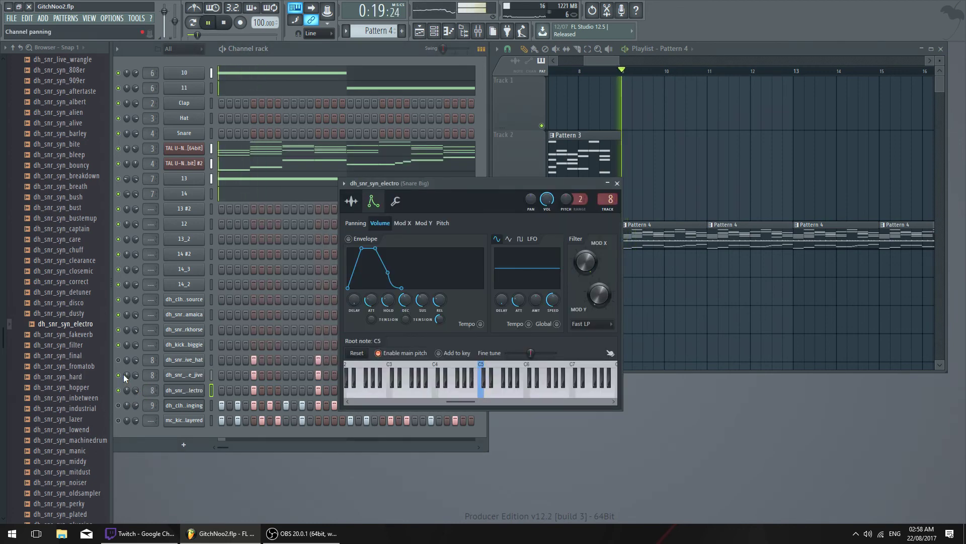
# Stop playback and delete the muted live hat snare channel from the channel rack
pyautogui.click(184, 360)
pyautogui.press('space')
pyautogui.rightClick(191, 361)
pyautogui.click(252, 457)
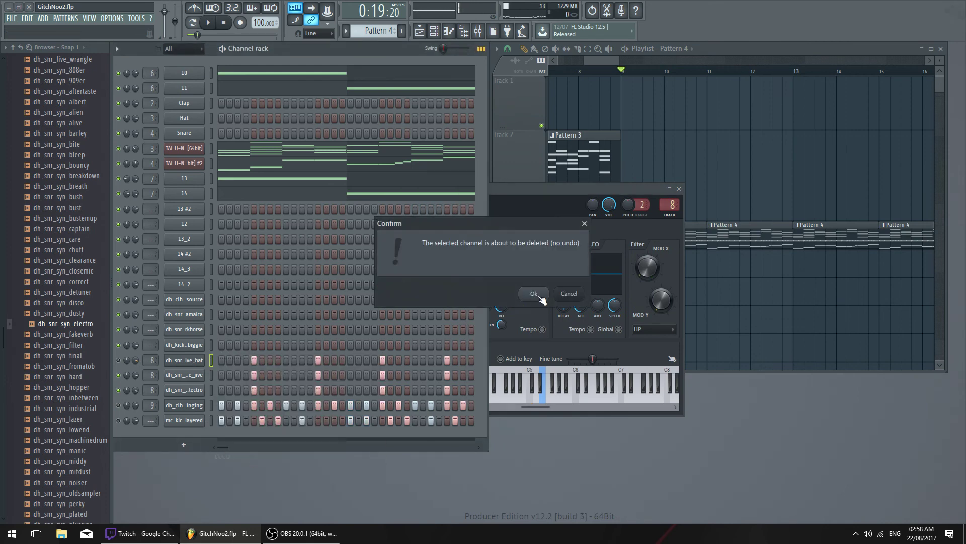
pyautogui.press('Return')
# Check the dh_clhat_loose_swinging channel's settings and play the section with the closed hat and both snare layers
pyautogui.click(184, 390)
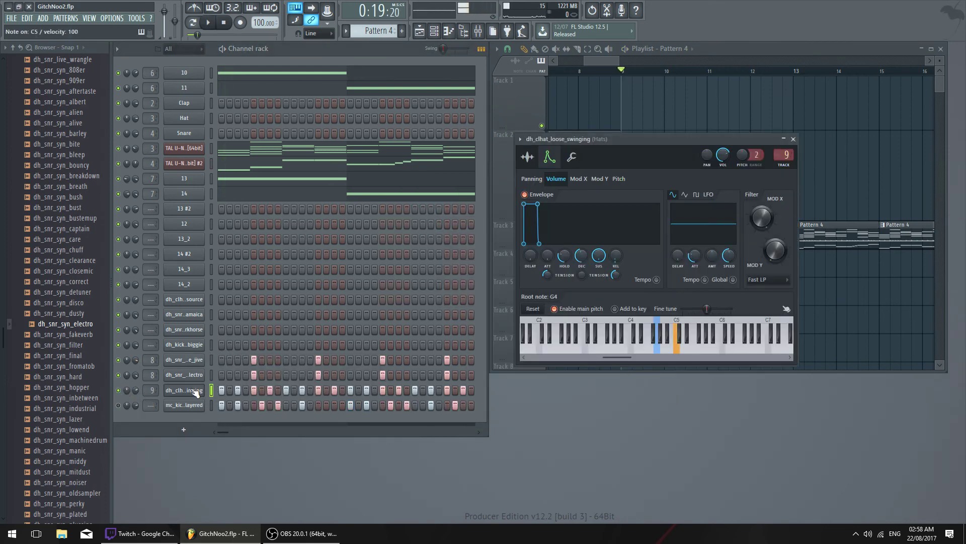
pyautogui.press('space')
pyautogui.moveTo(542, 138); pyautogui.dragTo(381, 126)
pyautogui.click(632, 127)
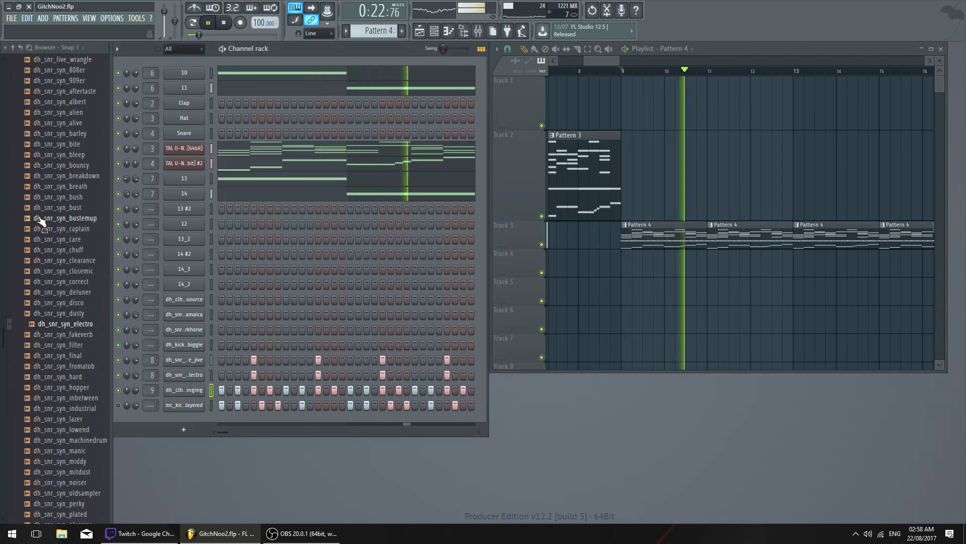
pyautogui.press('space')
# Collapse the Sound Library and open the Hi Hats folder under Packs, Legacy, Drums, FPC
pyautogui.scroll(15, 37, 156)
pyautogui.scroll(20, 43, 188)
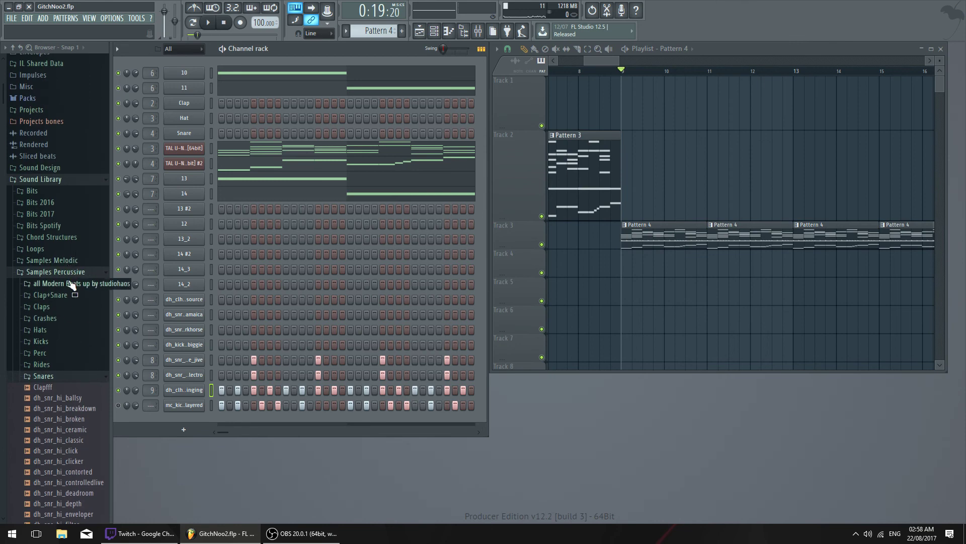
pyautogui.click(79, 178)
pyautogui.click(55, 296)
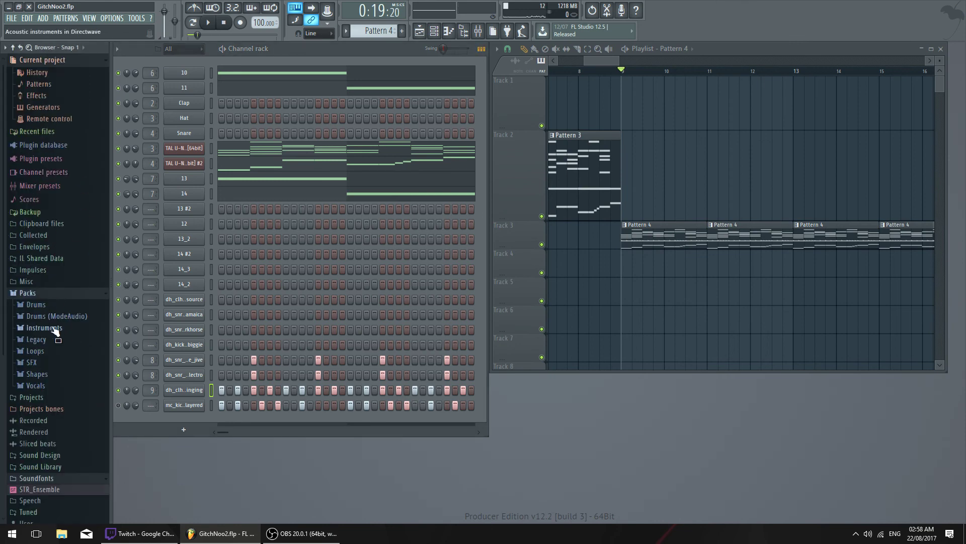
pyautogui.moveTo(57, 350); pyautogui.dragTo(72, 300)
pyautogui.moveTo(73, 357); pyautogui.dragTo(56, 195)
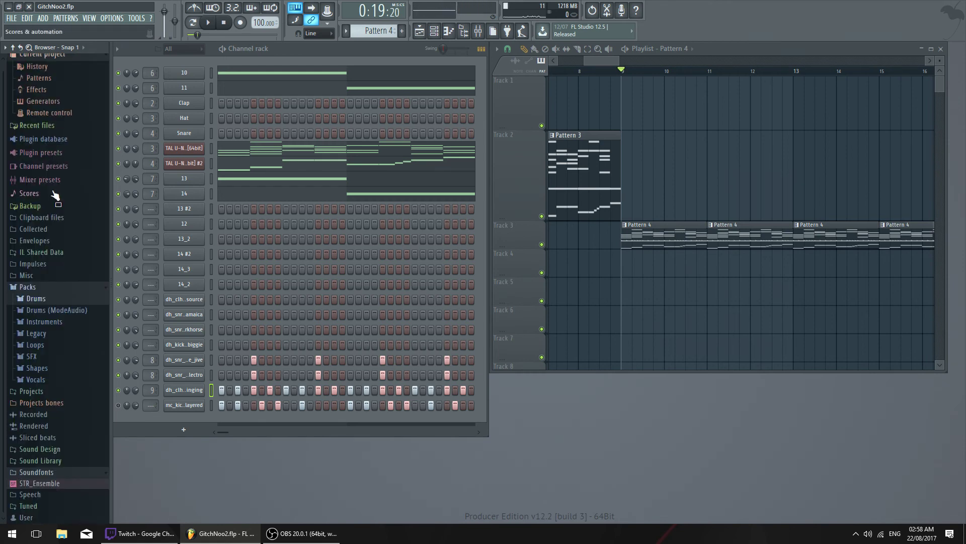
pyautogui.moveTo(45, 347); pyautogui.dragTo(82, 338)
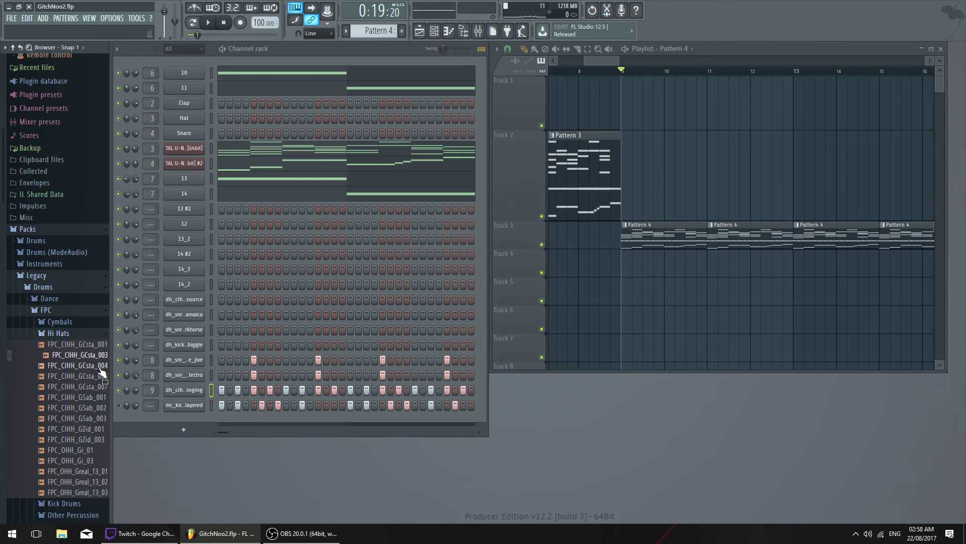
# Audition the FPC closed and open hi-hat samples down the Hi Hats folder, starting from FPC_ClHH_GCsta_003
pyautogui.press('Down')
pyautogui.press('Down')
pyautogui.press('Down')
pyautogui.press('Down')
pyautogui.press('Down')
pyautogui.press('Down')
pyautogui.press('Down')
pyautogui.press('Down')
pyautogui.press('Down')
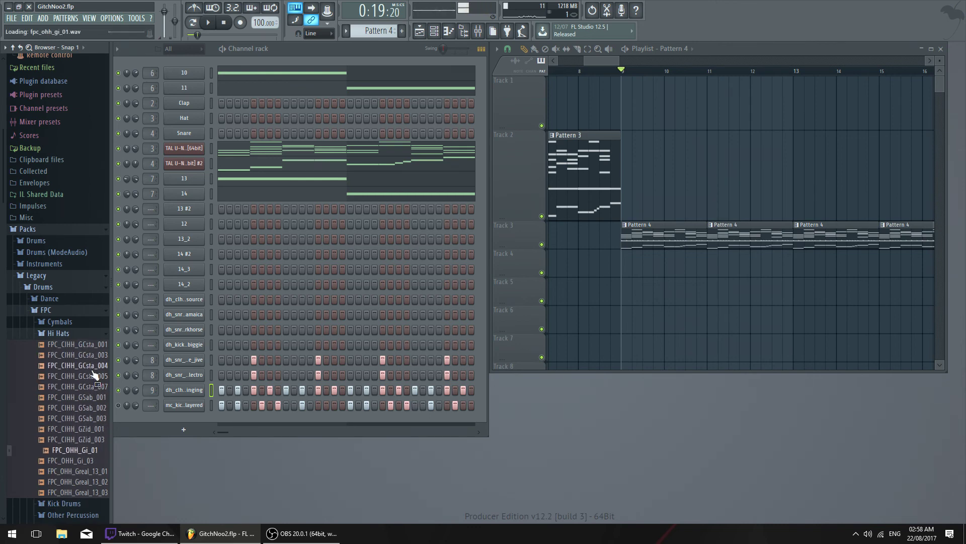
pyautogui.press('Down')
pyautogui.press('Down')
pyautogui.press('Down')
# Close the Hi Hats folder and audition samples in the legacy Vintage drum folder, down to VT_Tom
pyautogui.click(76, 333)
pyautogui.scroll(-2, 78, 322)
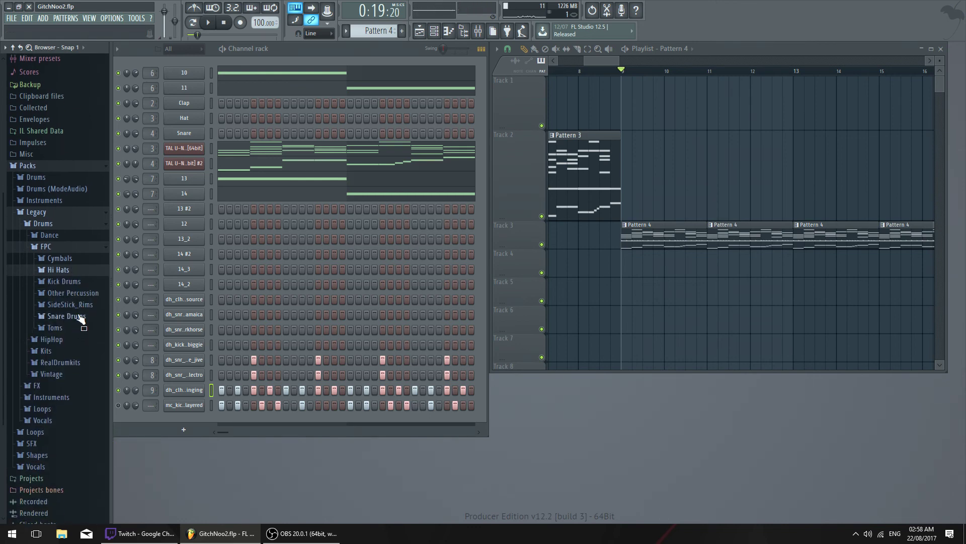
pyautogui.moveTo(81, 265); pyautogui.dragTo(85, 382)
pyautogui.press('Down')
pyautogui.press('Down')
pyautogui.press('Down')
pyautogui.press('Down')
pyautogui.press('Down')
pyautogui.press('Down')
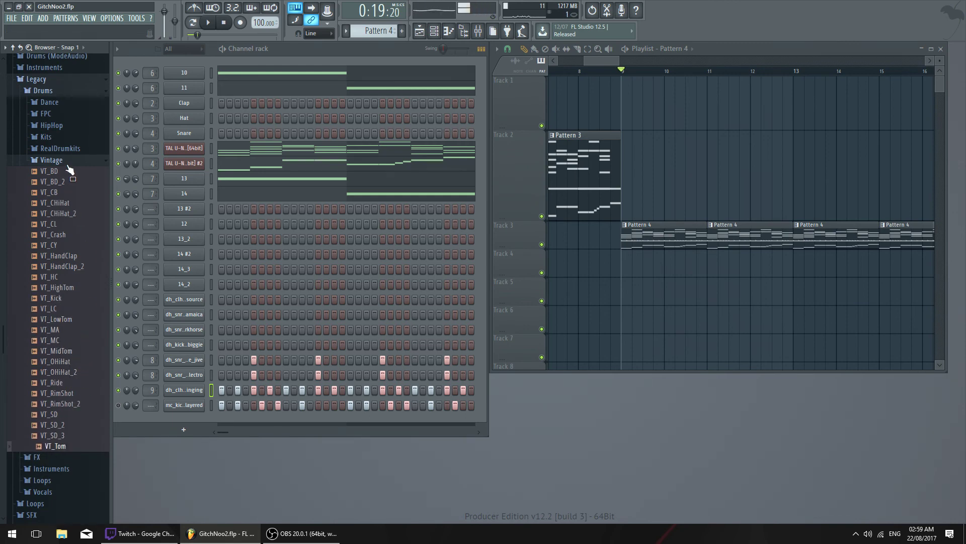
# Replace the dh_clhat_loose_swinging sample with RD_Hat_1 from the RealDrumkits folder and reset its root note to C5
pyautogui.moveTo(70, 170); pyautogui.dragTo(70, 165)
pyautogui.moveTo(71, 286); pyautogui.dragTo(80, 171)
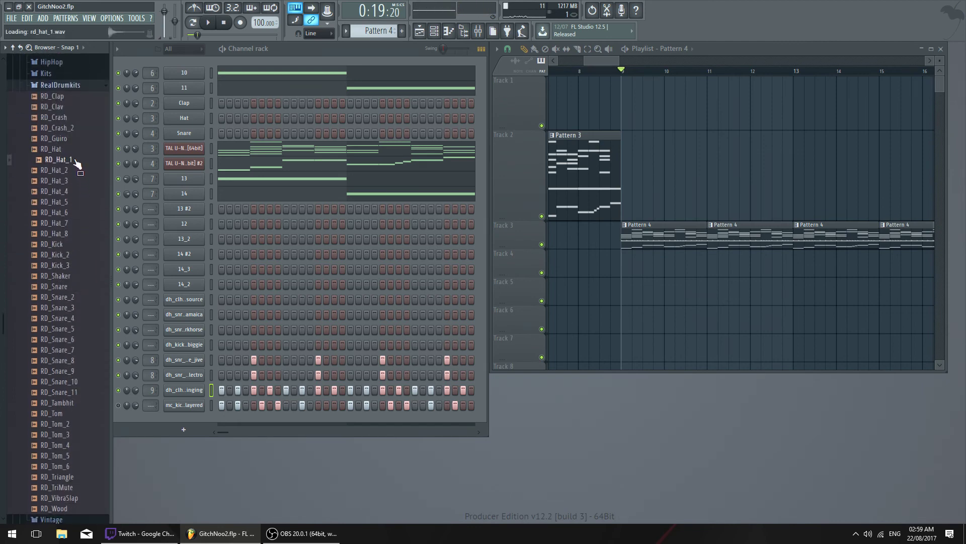
pyautogui.click(193, 392)
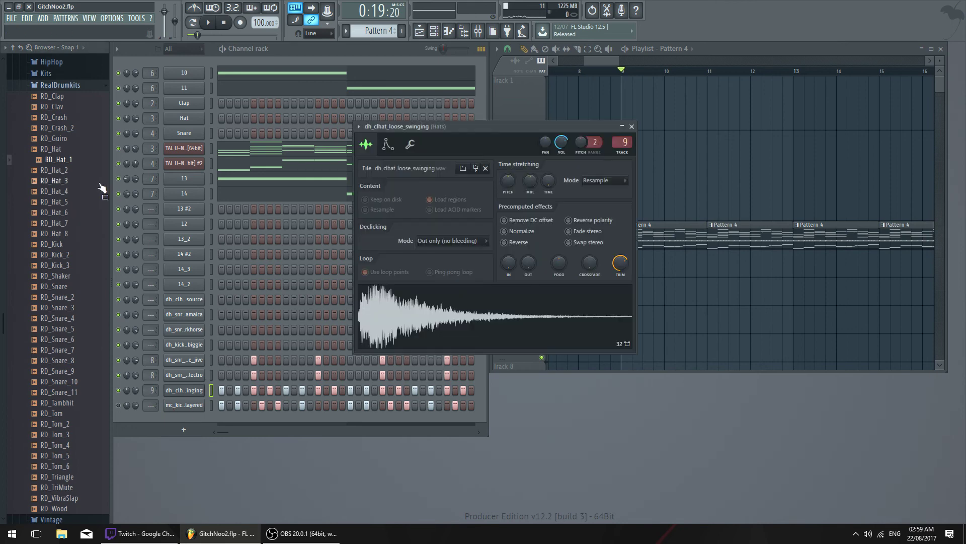
pyautogui.moveTo(78, 174); pyautogui.dragTo(393, 309)
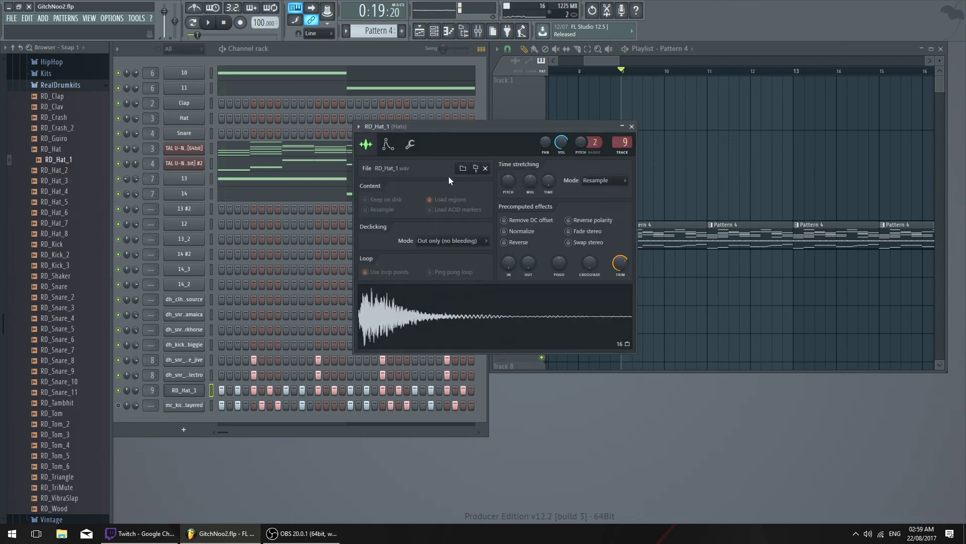
pyautogui.click(393, 146)
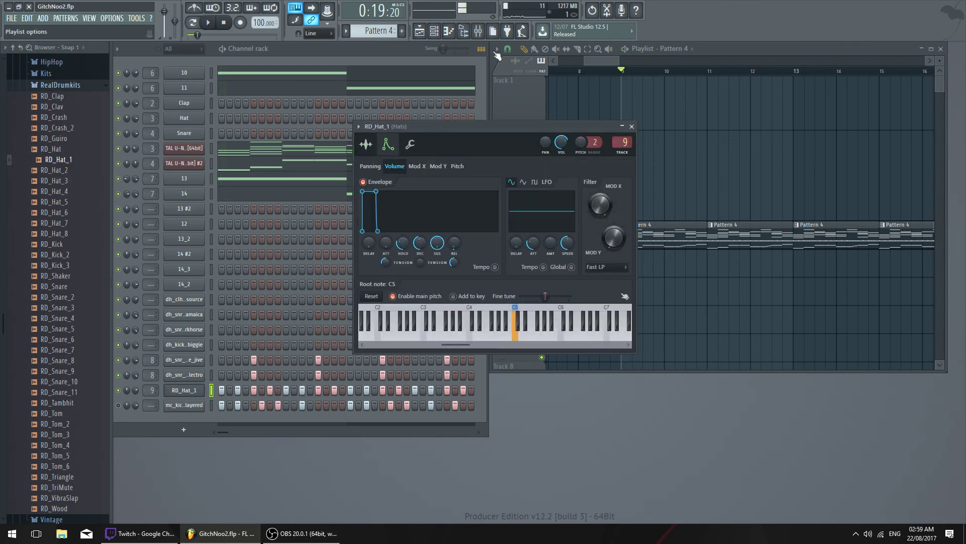
# Bypass FabFilter Pro-Q 2 on the Hats mixer track, and check the ValhallaVintageVerb settings while the section plays
pyautogui.press('F9')
pyautogui.click(753, 188)
pyautogui.press('space')
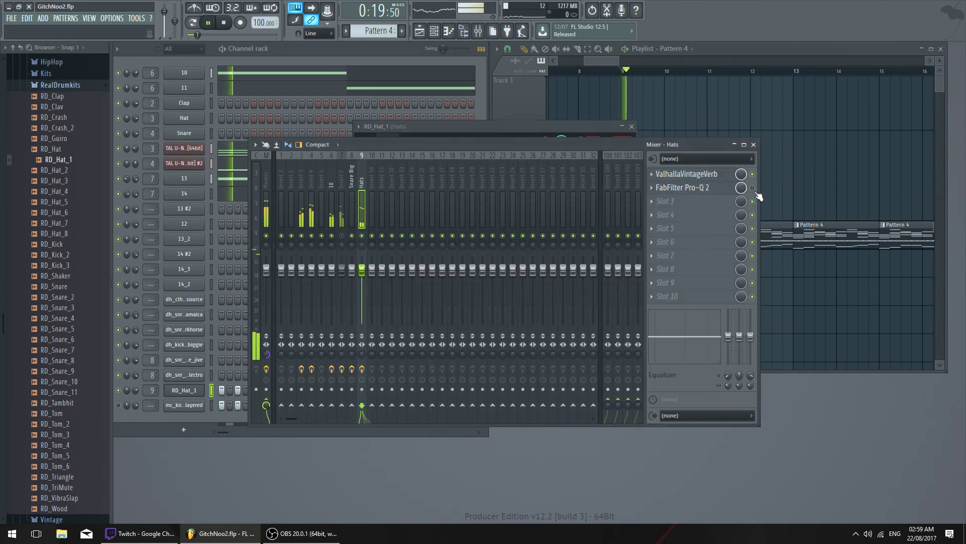
pyautogui.press('space')
pyautogui.press('q')
pyautogui.press('space')
pyautogui.click(718, 169)
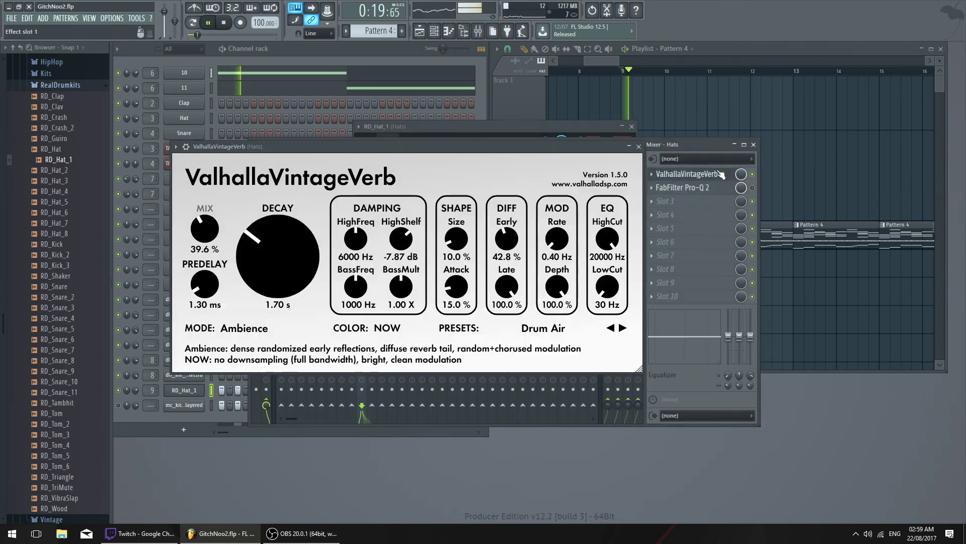
pyautogui.click(639, 147)
pyautogui.click(753, 144)
pyautogui.click(631, 125)
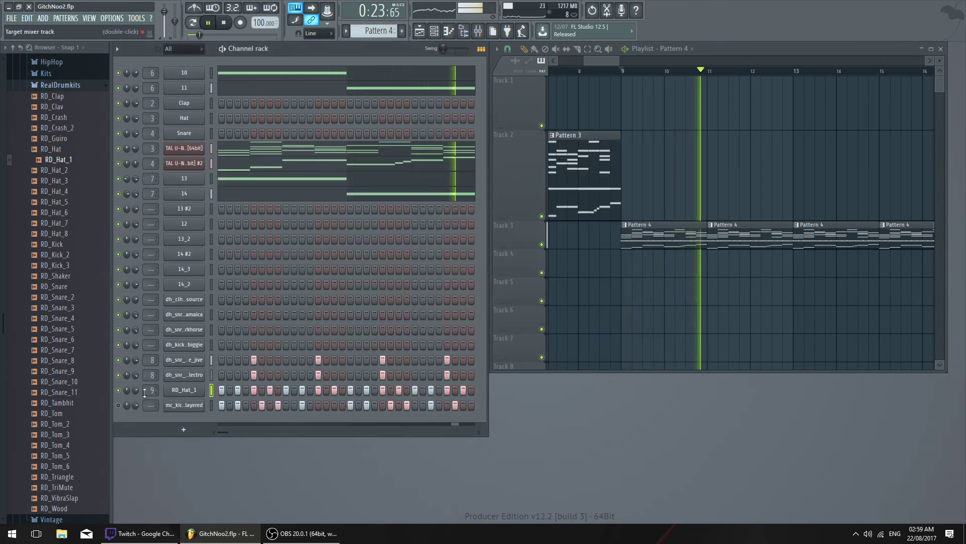
# Stop playback and check the dh_snr_syn_electro and dh_snr_live_jive snare channels one after the other
pyautogui.click(171, 392)
pyautogui.click(174, 392)
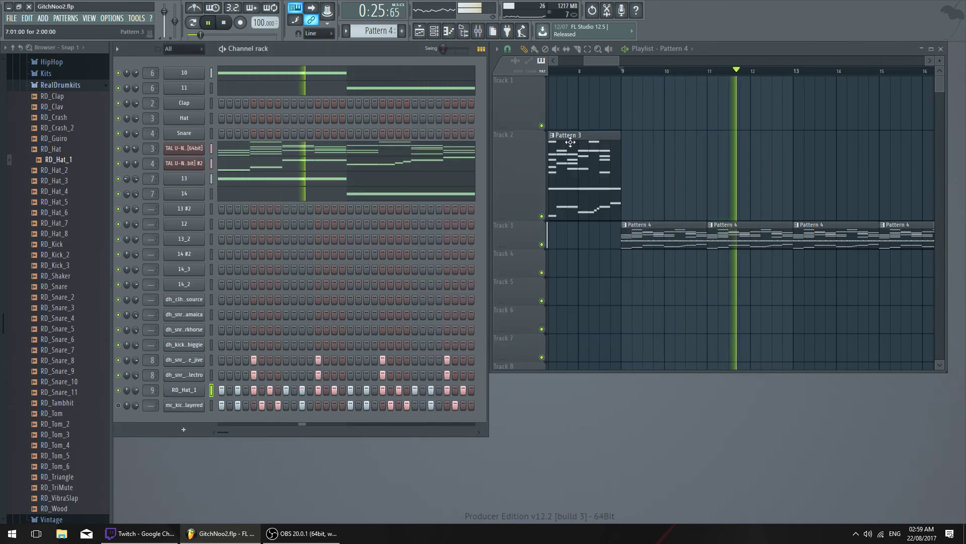
pyautogui.press('space')
pyautogui.click(189, 375)
pyautogui.click(184, 361)
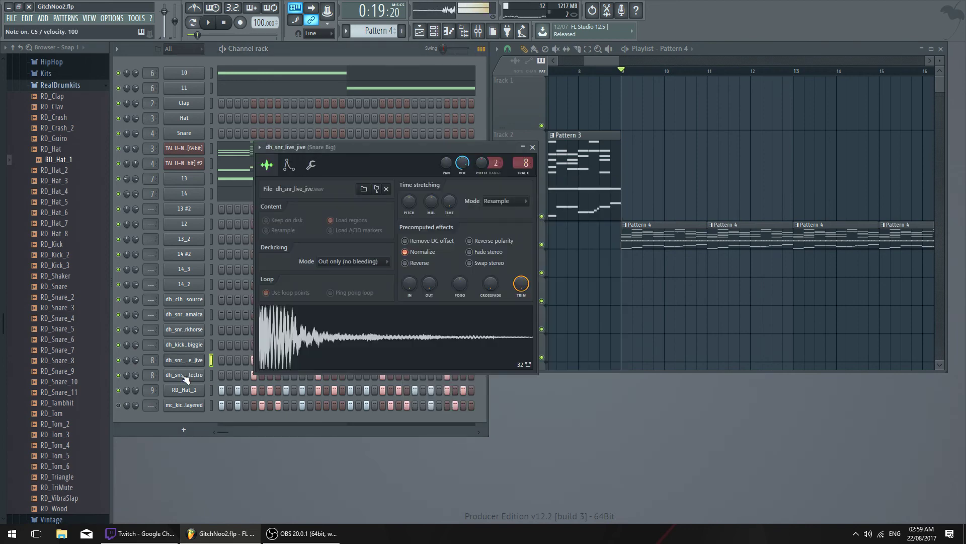
# Clone the dh_snr_syn_electro snare channel and open the clone's sample settings
pyautogui.rightClick(187, 378)
pyautogui.click(233, 420)
pyautogui.click(202, 390)
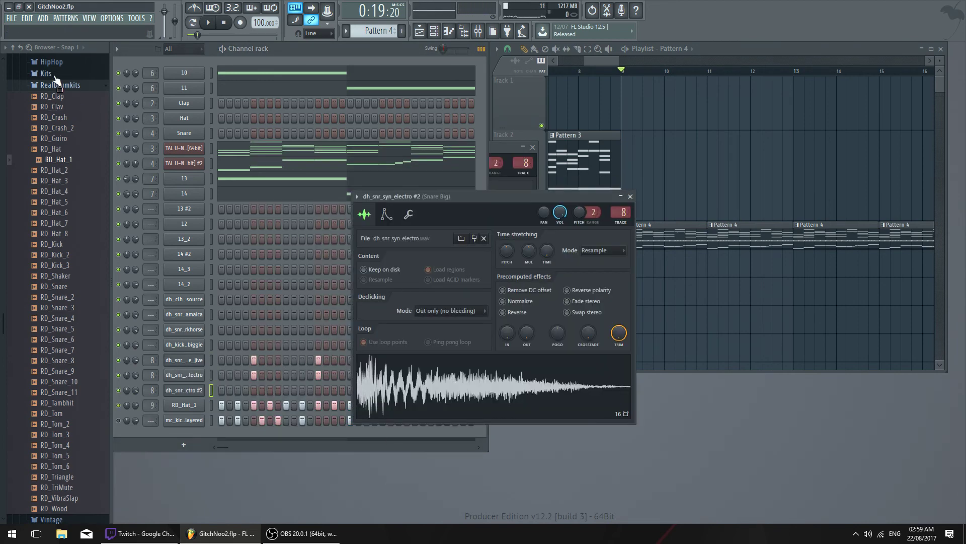
# Collapse the browser folders and open the Snares folder under Samples Percussive in the Sound Library
pyautogui.click(6, 47)
pyautogui.click(13, 48)
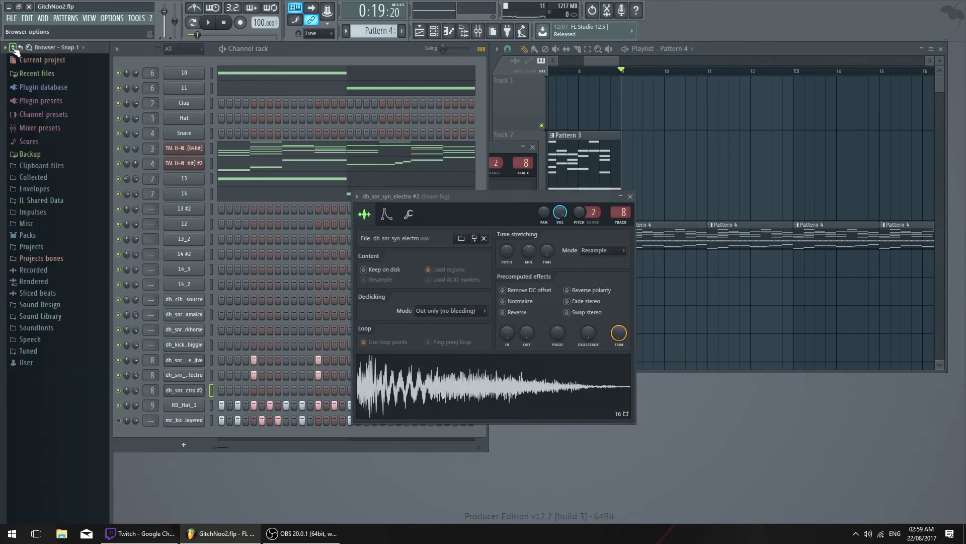
pyautogui.click(63, 320)
pyautogui.click(68, 387)
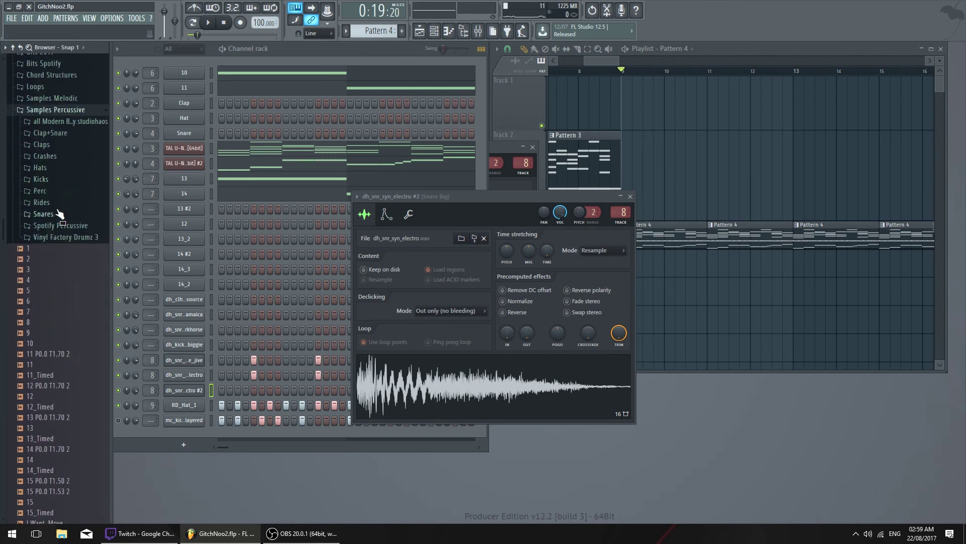
pyautogui.click(60, 214)
# Audition snare samples from dh_snr_hi_open down to dh_snr_lay_heft, and briefly play the section for comparison
pyautogui.click(73, 336)
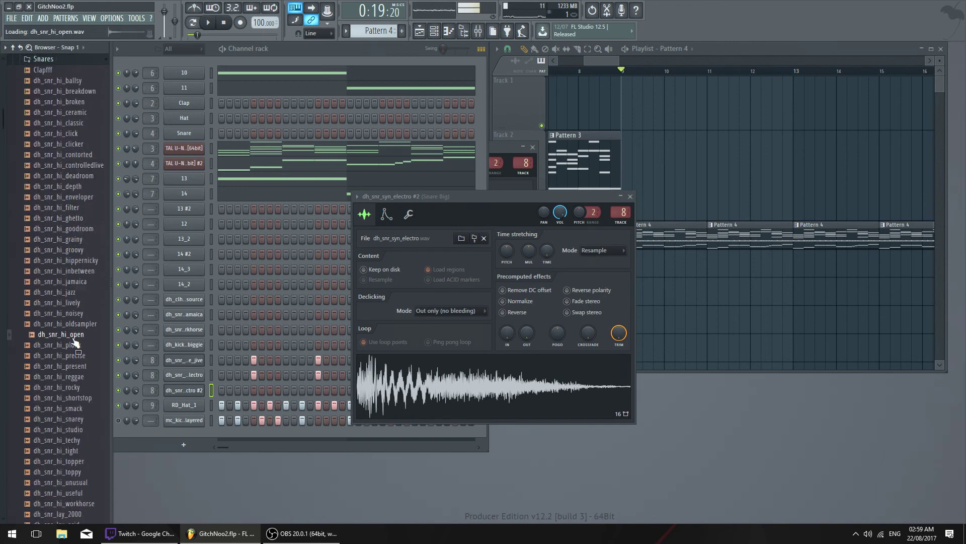
pyautogui.scroll(-10, 73, 342)
pyautogui.click(87, 324)
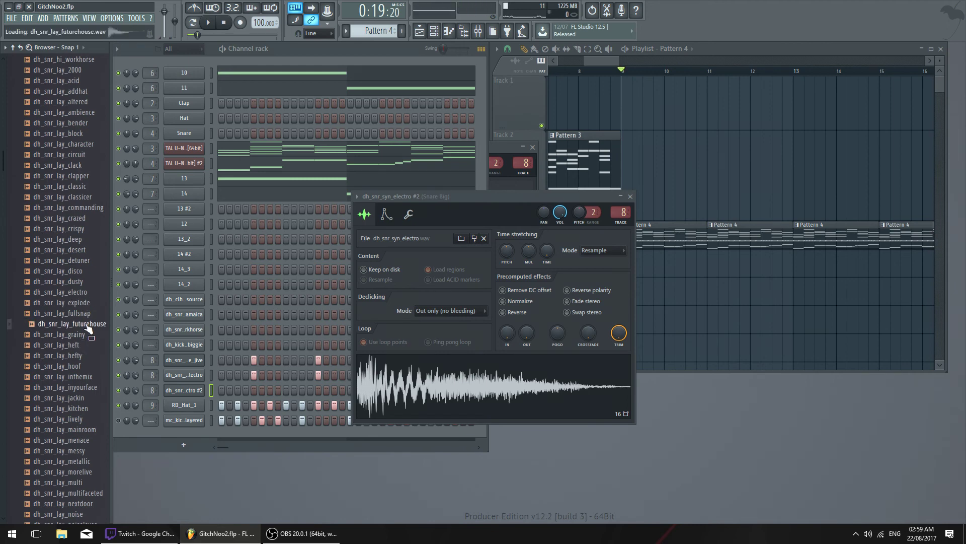
pyautogui.scroll(-6, 92, 346)
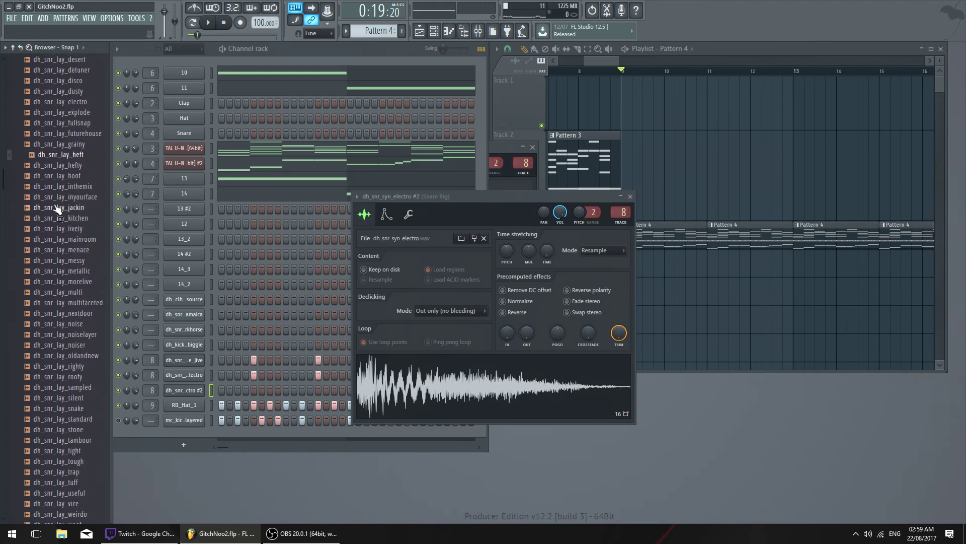
pyautogui.press('space')
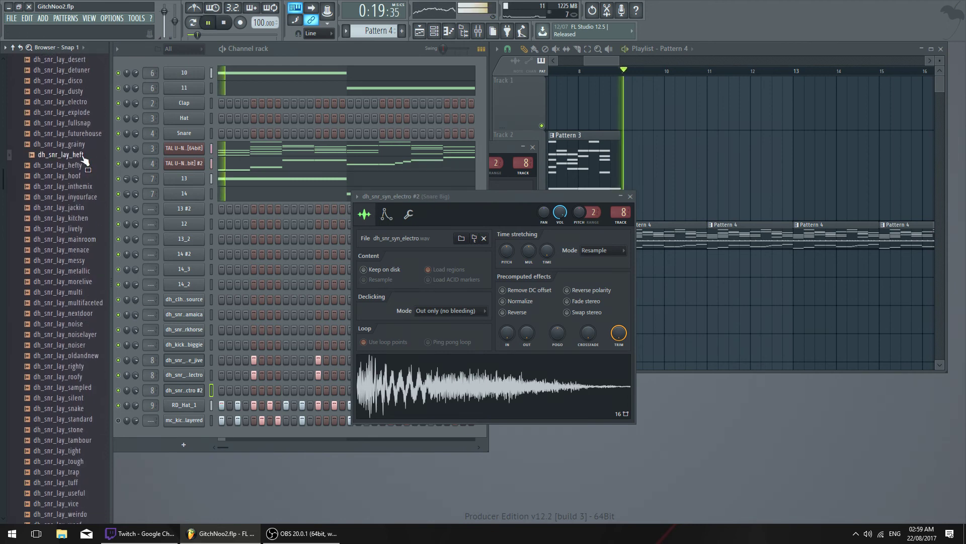
pyautogui.press('space')
# Try dh_snr_lay_heft in the cloned channel, with hits matching the other two snares, and play the section
pyautogui.click(83, 156)
pyautogui.moveTo(199, 394); pyautogui.dragTo(199, 393)
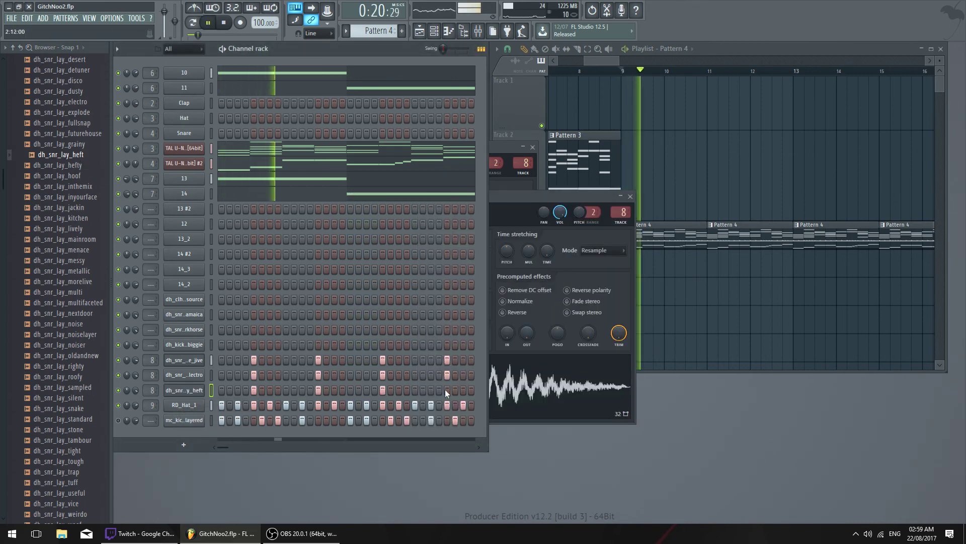
pyautogui.press('space')
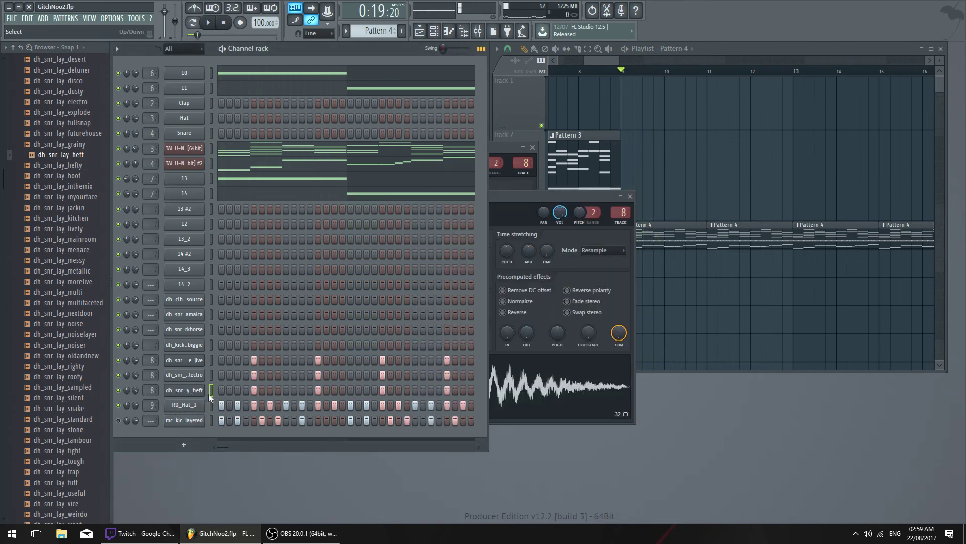
# Check the dh_snr_syn_electro and dh_snr_live_jive layers during playback and mute both channels
pyautogui.click(190, 375)
pyautogui.click(190, 364)
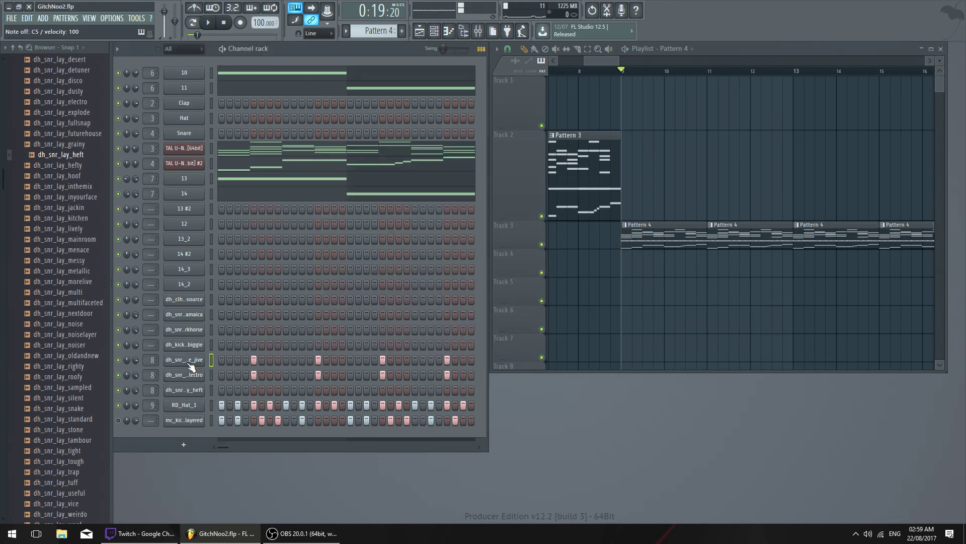
pyautogui.click(199, 373)
pyautogui.press('space')
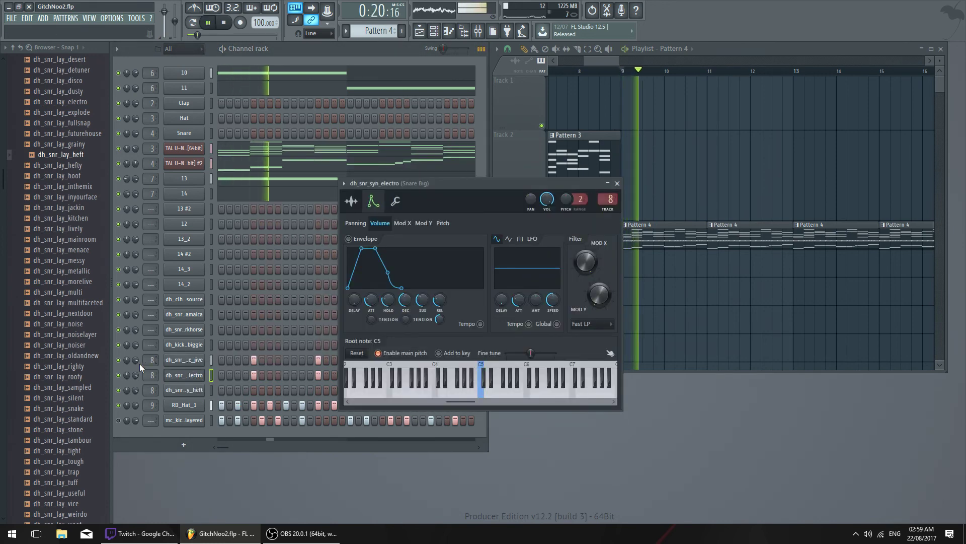
pyautogui.press('space')
pyautogui.click(118, 359)
pyautogui.click(189, 390)
pyautogui.click(125, 373)
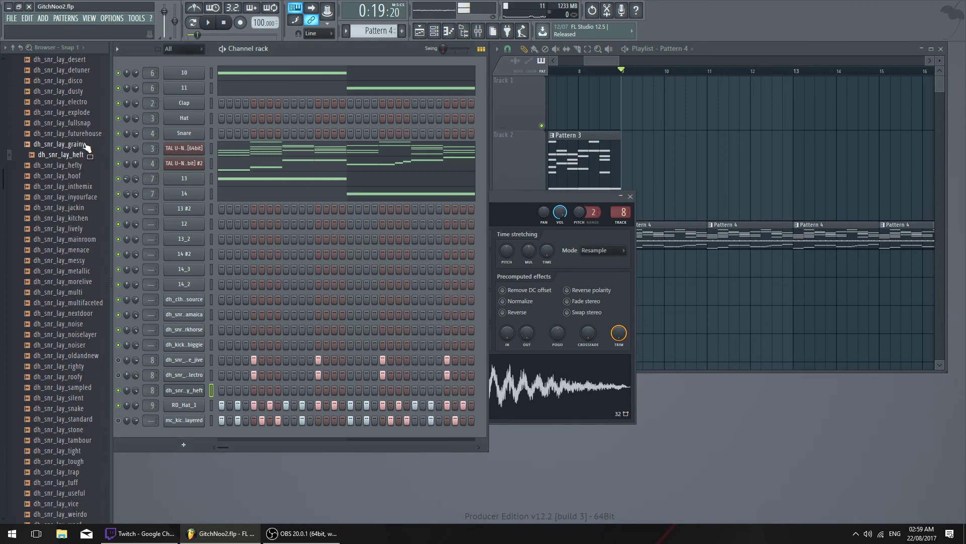
# Try dh_snr_lay_heft alone in the cloned channel, adding hits on steps 5 and 13 and playing the section
pyautogui.click(201, 392)
pyautogui.click(253, 389)
pyautogui.press('space')
pyautogui.moveTo(318, 389); pyautogui.dragTo(326, 388)
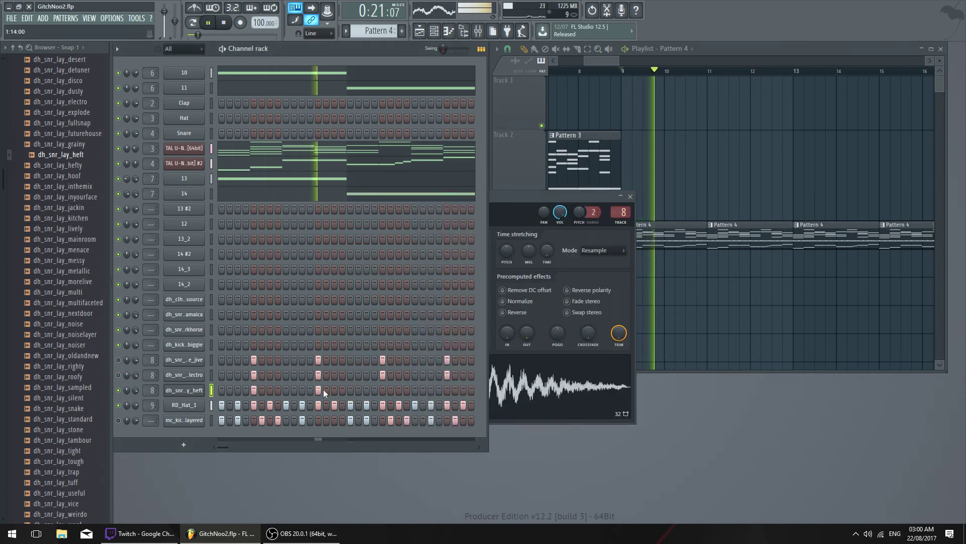
pyautogui.press('space')
# Audition further dh_snr_lay samples and replace the dh_snr_lay_heft sample with dh_snr_lay_oldandnew
pyautogui.click(171, 396)
pyautogui.click(170, 395)
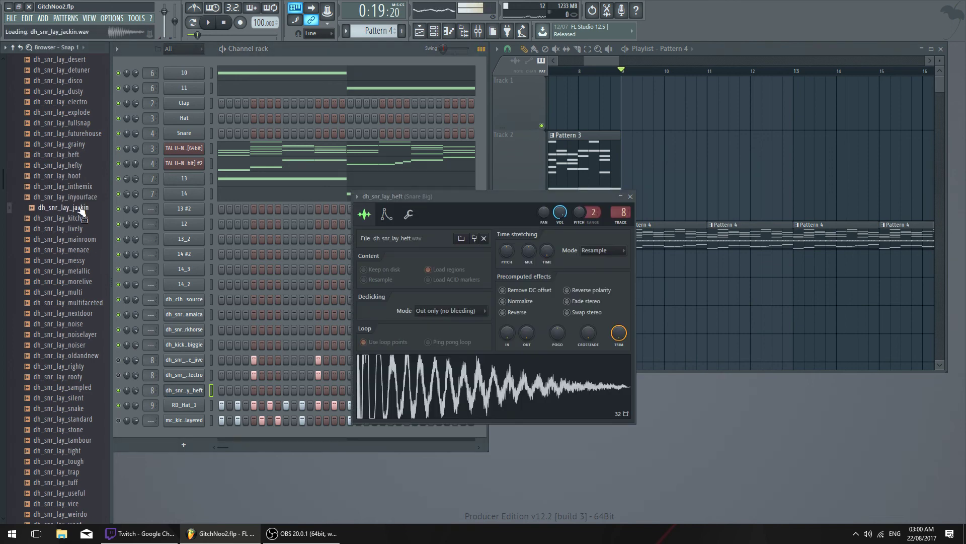
pyautogui.click(91, 313)
pyautogui.scroll(-2, 91, 292)
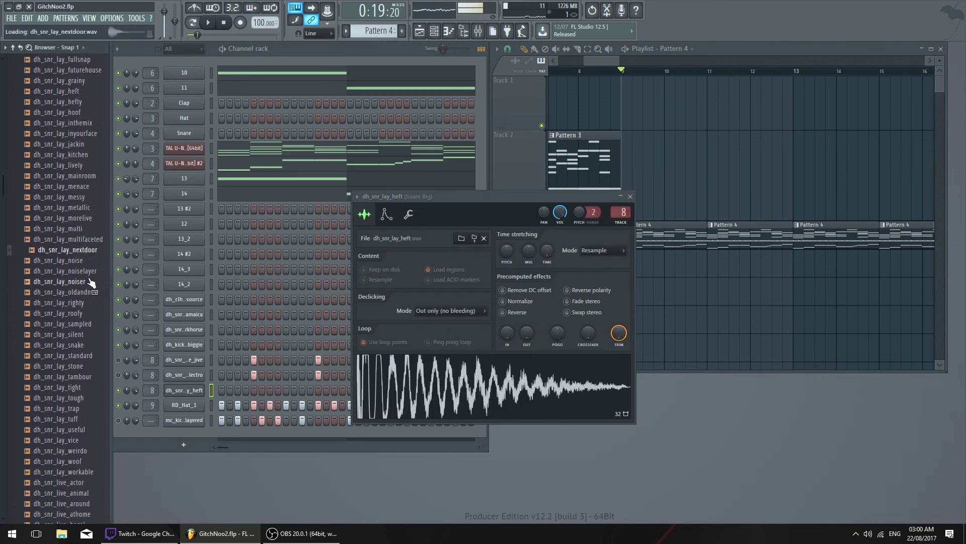
pyautogui.scroll(-4, 89, 281)
pyautogui.click(89, 168)
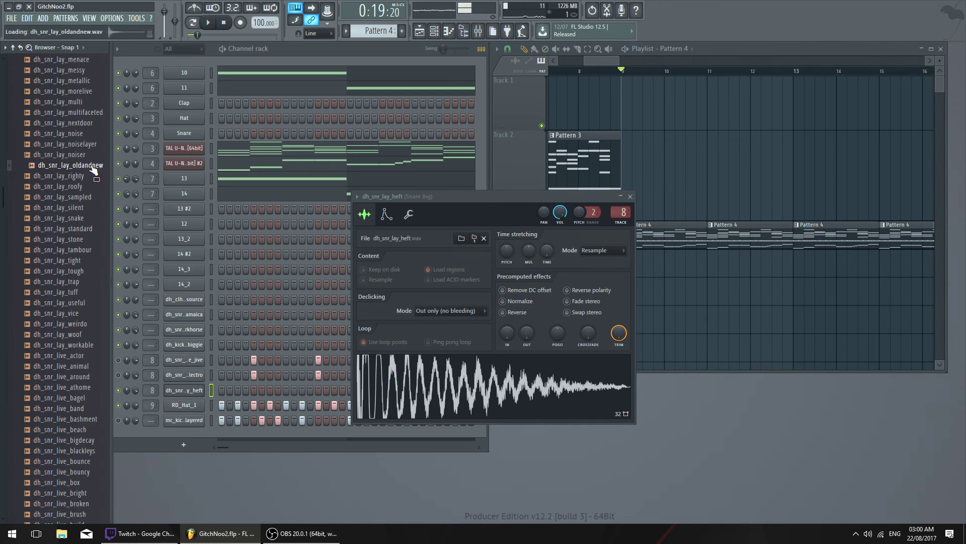
pyautogui.moveTo(192, 392); pyautogui.dragTo(193, 390)
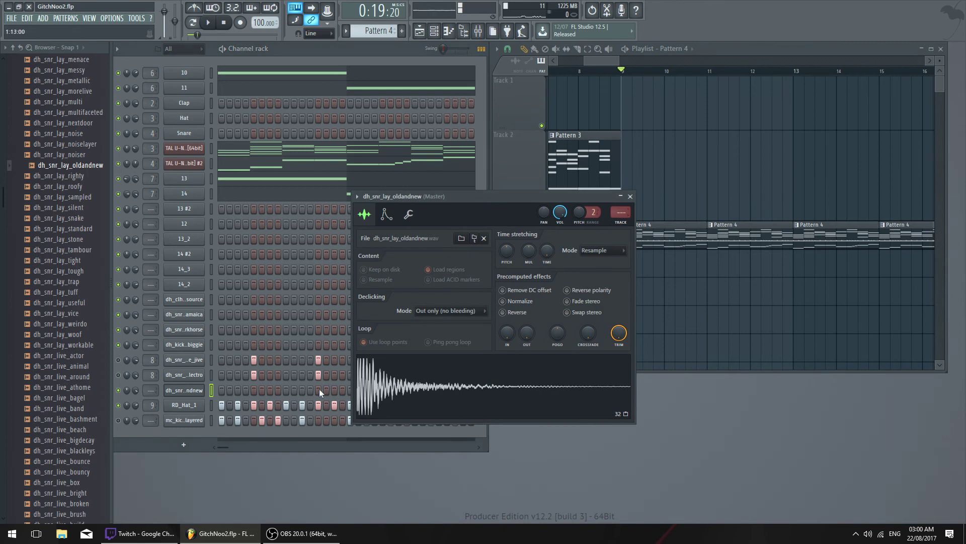
# Place hits on steps 5, 13, 21 and 29 of the third snare channel while the section plays
pyautogui.click(253, 391)
pyautogui.press('space')
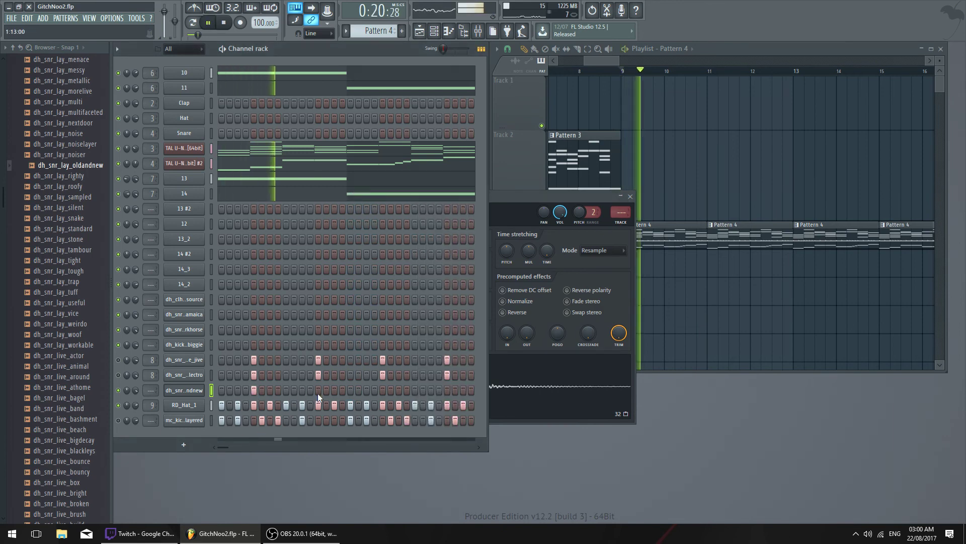
pyautogui.click(318, 391)
pyautogui.click(382, 391)
pyautogui.click(447, 391)
pyautogui.press('space')
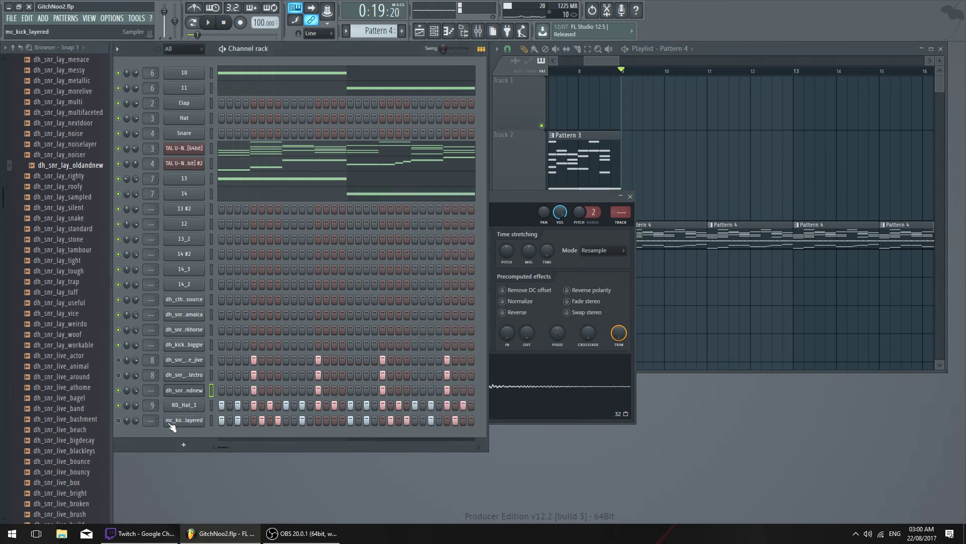
# Open the third snare channel and audition more dh_snr_lay samples, from dh_snr_lay_silent past dh_snr_lay_useful
pyautogui.click(194, 390)
pyautogui.scroll(-3, 77, 178)
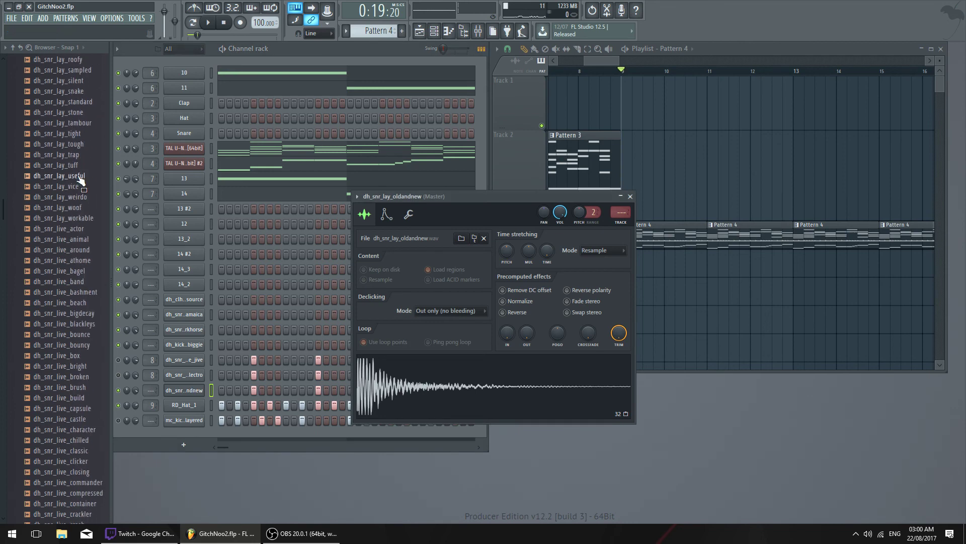
pyautogui.scroll(3, 80, 179)
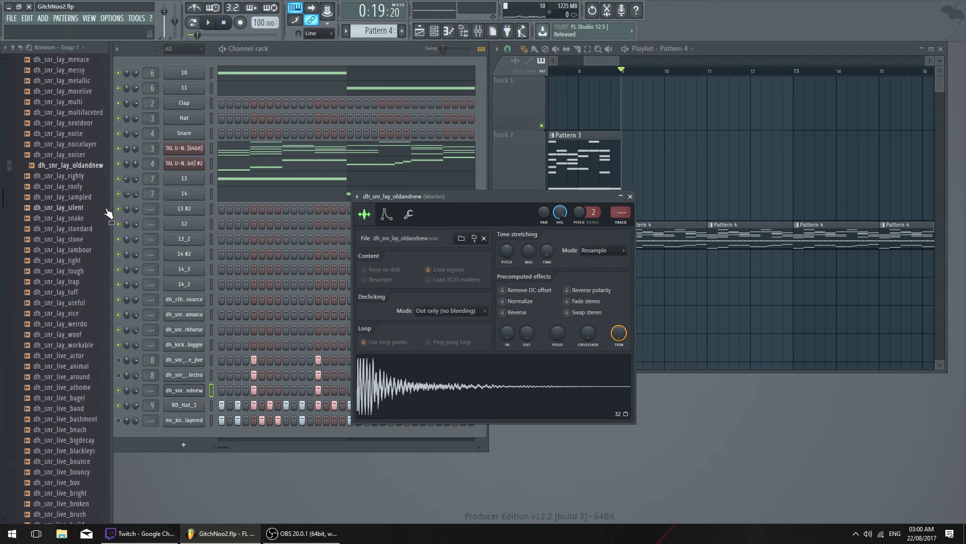
pyautogui.click(81, 208)
pyautogui.click(81, 220)
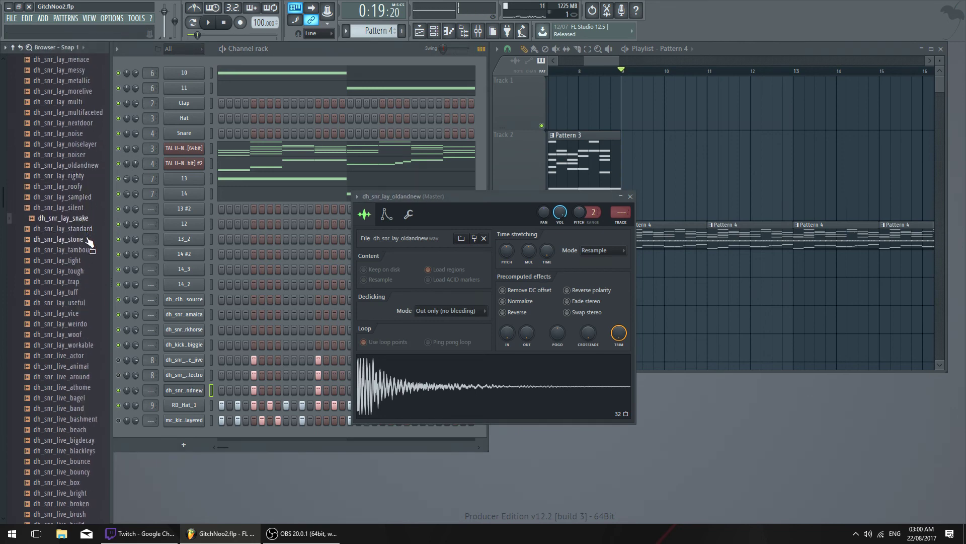
pyautogui.click(87, 249)
pyautogui.click(90, 272)
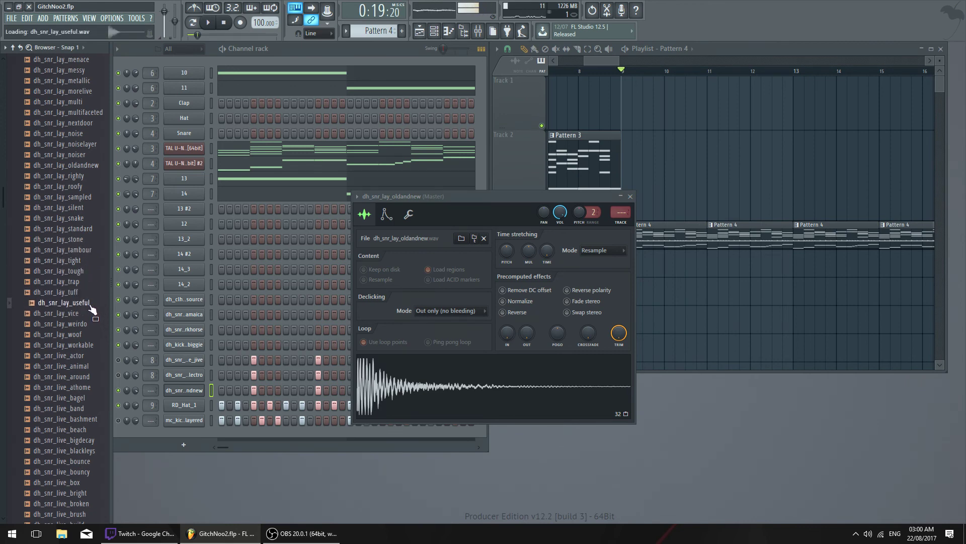
pyautogui.scroll(-2, 79, 305)
pyautogui.click(94, 346)
# Audition the dh_snr_live samples in the Snares folder, from dh_snr_live_beach past dh_snr_live_clicker
pyautogui.scroll(-4, 88, 322)
pyautogui.click(82, 241)
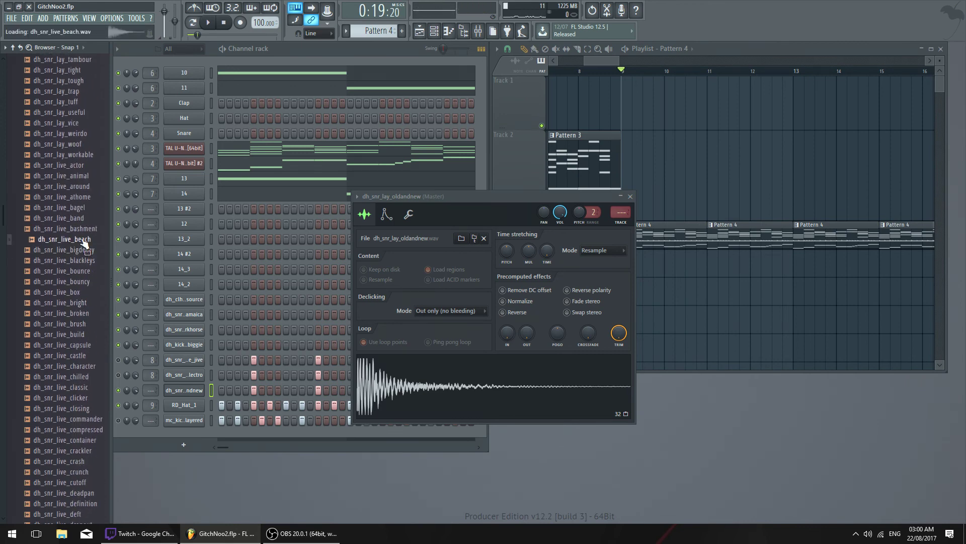
pyautogui.click(85, 271)
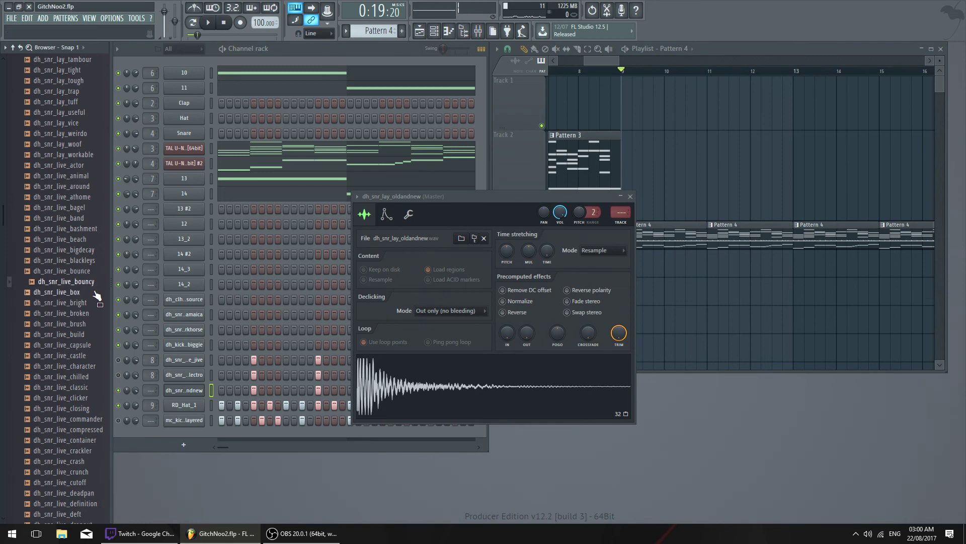
pyautogui.scroll(-4, 97, 295)
pyautogui.click(92, 187)
pyautogui.click(92, 199)
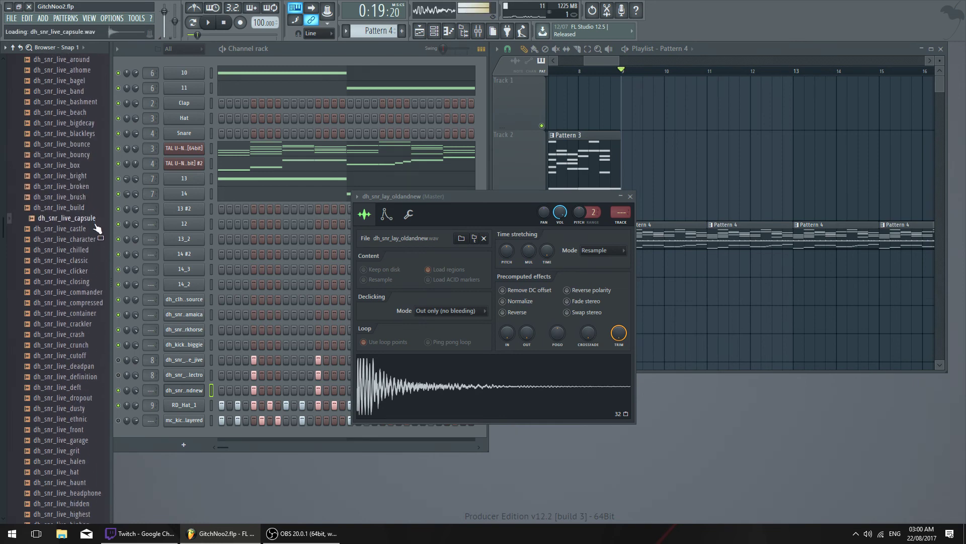
pyautogui.press('Down')
pyautogui.press('Down')
pyautogui.click(97, 283)
pyautogui.click(93, 273)
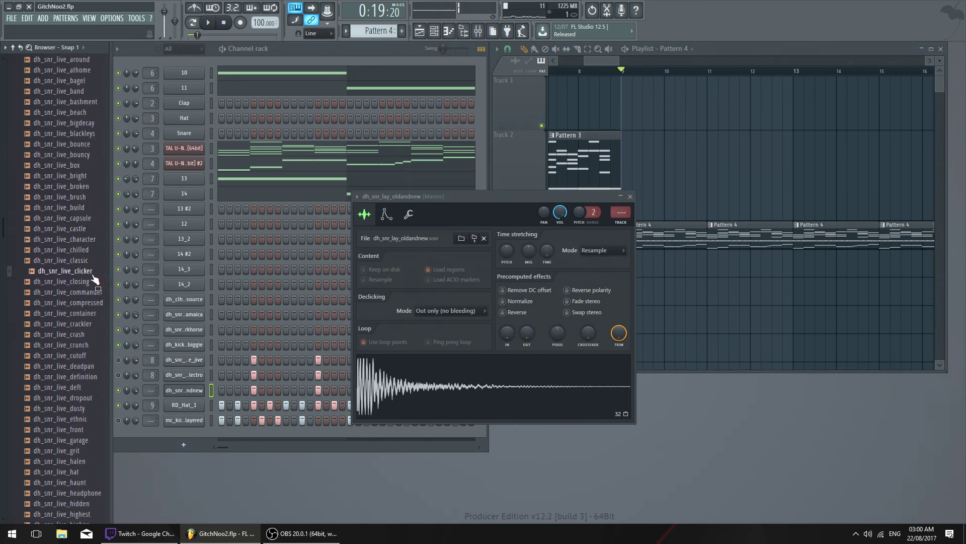
pyautogui.press('Down')
pyautogui.press('Down')
pyautogui.press('Down')
# Audition scattered snares further down the folder, from the remaining dh_snr_live samples to dh_snr_syn_shorty
pyautogui.scroll(-2, 93, 274)
pyautogui.click(93, 274)
pyautogui.scroll(-10, 93, 292)
pyautogui.click(86, 297)
pyautogui.scroll(-2, 87, 299)
pyautogui.click(86, 343)
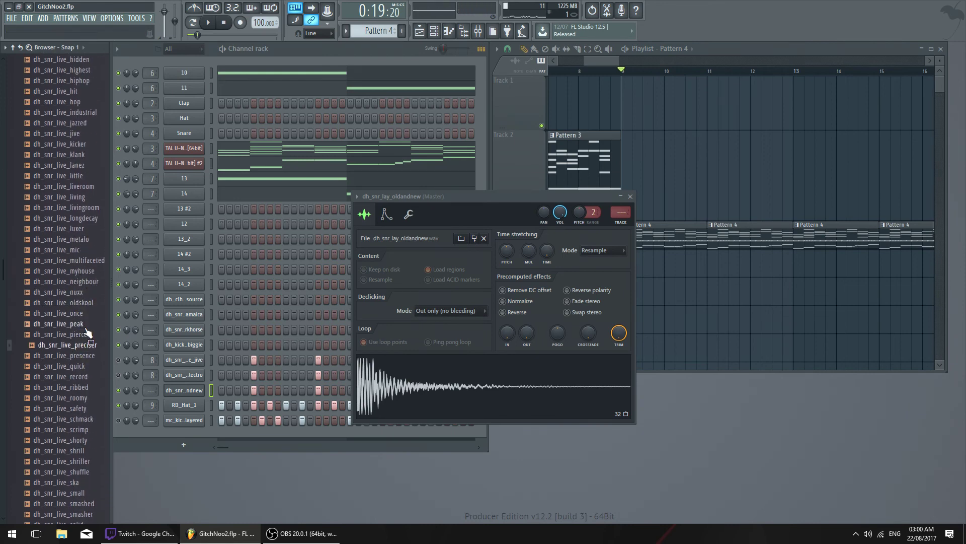
pyautogui.scroll(-6, 83, 328)
pyautogui.click(77, 299)
pyautogui.scroll(-2, 76, 312)
pyautogui.click(75, 334)
pyautogui.scroll(-18, 67, 338)
pyautogui.click(59, 293)
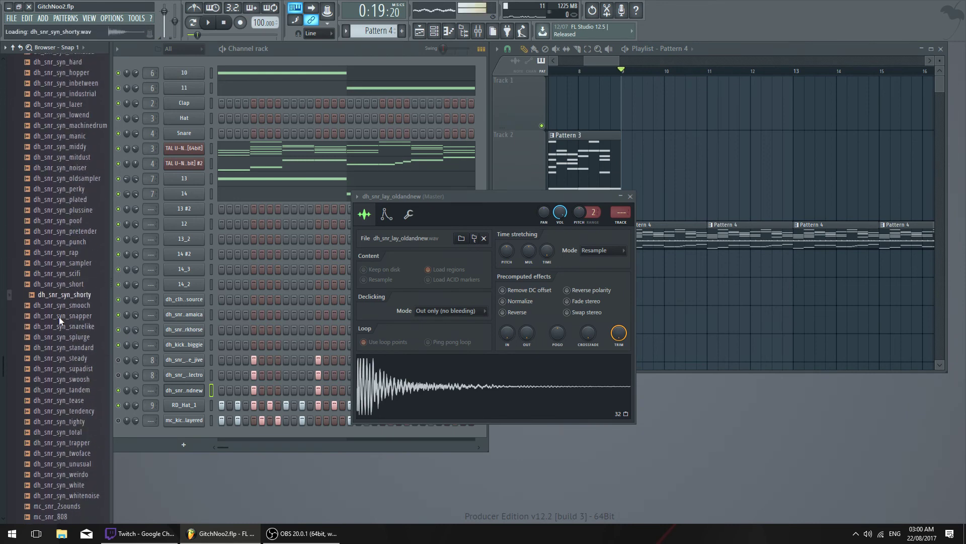
# Audition the mc_snr samples and replace the dh_snr_lay_oldandnew sample with mc_snr_layered
pyautogui.scroll(-8, 59, 316)
pyautogui.click(71, 303)
pyautogui.press('pagedown')
pyautogui.press('pagedown')
pyautogui.press('pagedown')
pyautogui.press('pagedown')
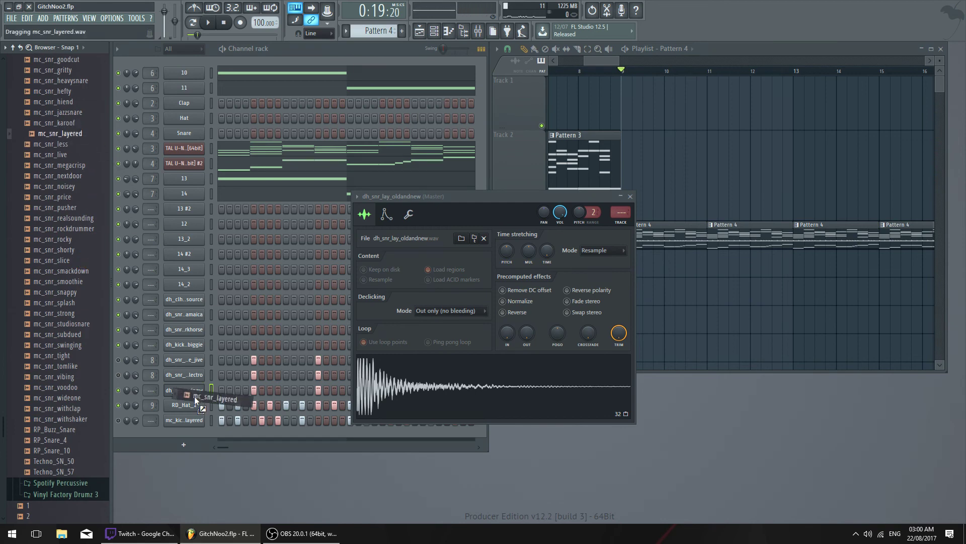
pyautogui.moveTo(195, 397); pyautogui.dragTo(191, 395)
# Route the mc_snr_layered channel to the Snare Big mixer track 8, play the section, and unmute dh_snr_syn_electro
pyautogui.press('space')
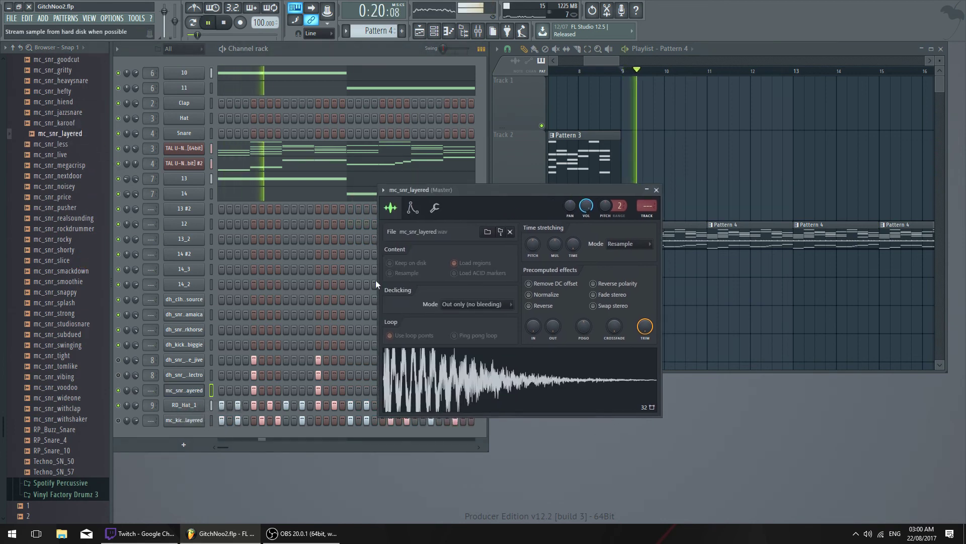
pyautogui.press('space')
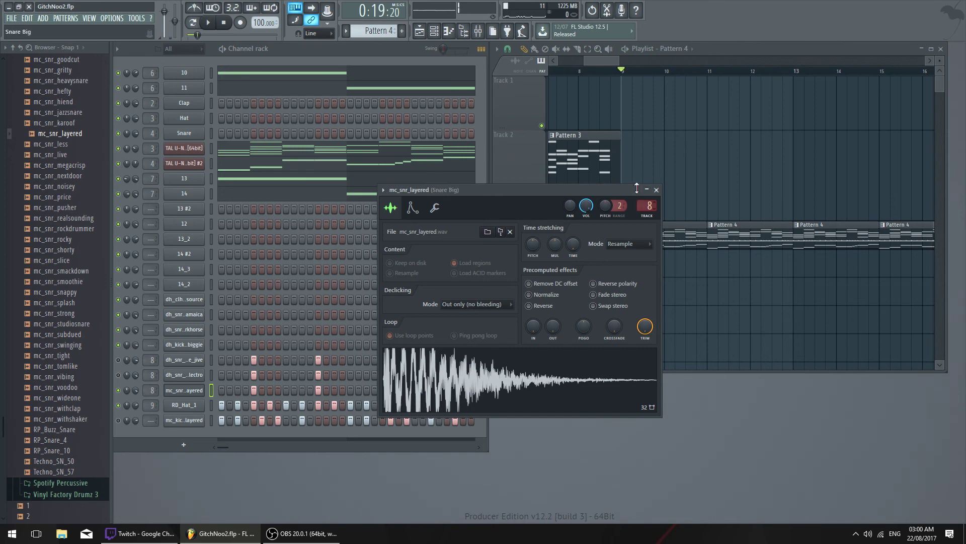
pyautogui.press('space')
pyautogui.press('space')
pyautogui.click(118, 375)
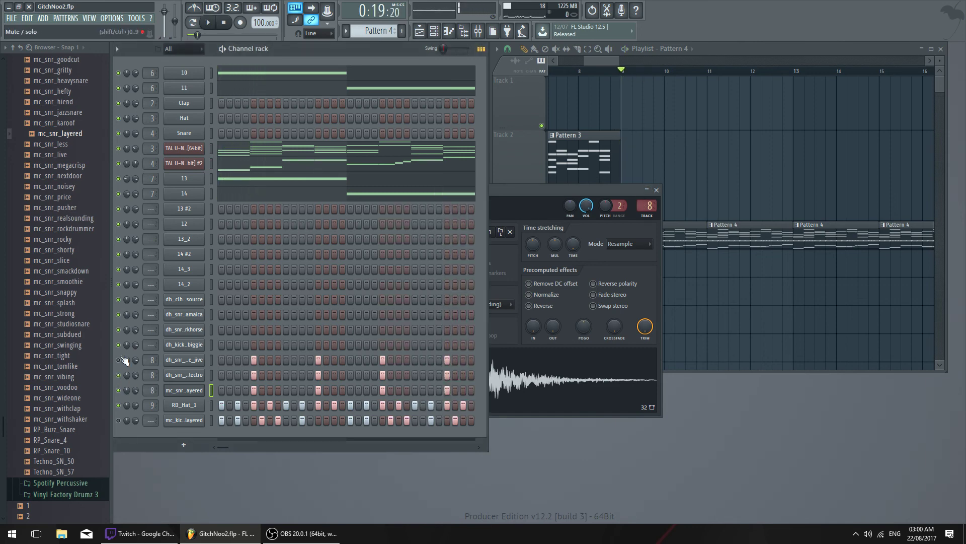
# Replay the Pattern 4 section and audition the mc_snr_layered and dh_snr_syn_electro channels on their own
pyautogui.press('space')
pyautogui.press('space')
pyautogui.press('space')
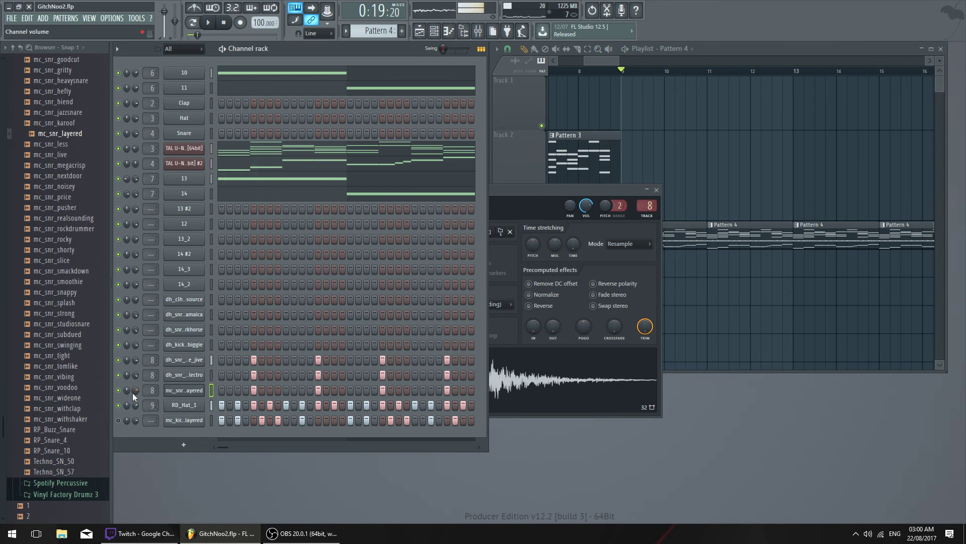
pyautogui.press('space')
pyautogui.click(194, 391)
pyautogui.click(194, 392)
pyautogui.click(187, 374)
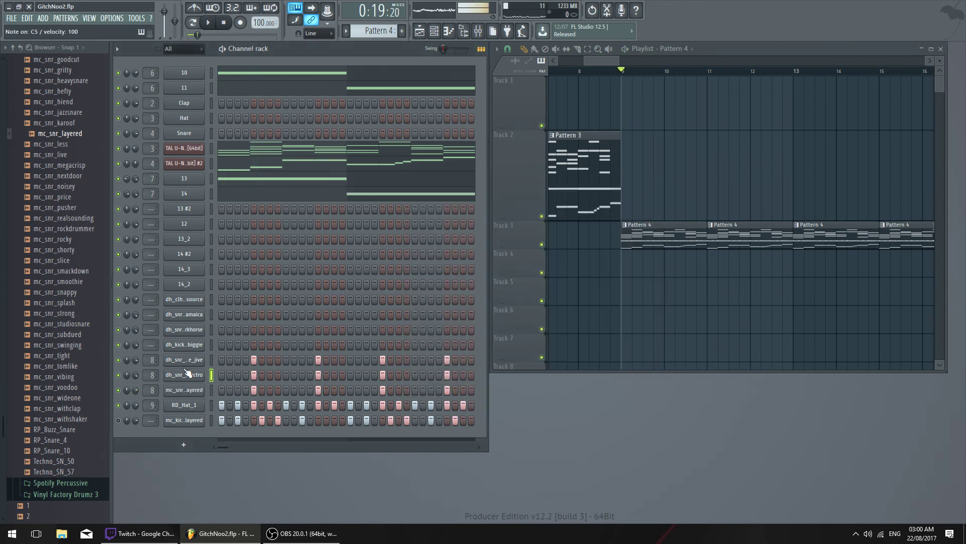
# Switch to File Explorer and open the Old tracks for Soundcloud folder under Audio > Exports on the Data 1 (D:) drive
pyautogui.press('super+e')
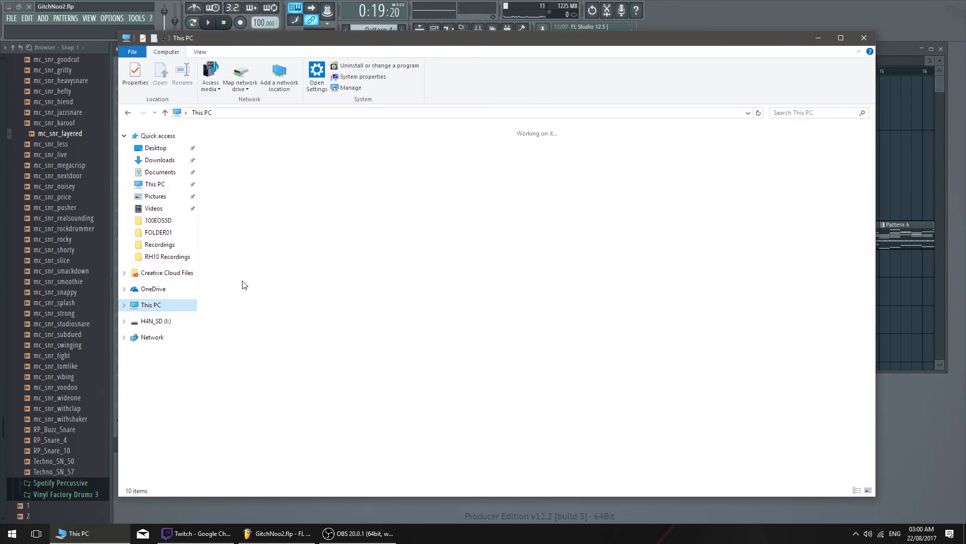
pyautogui.click(369, 229)
pyautogui.doubleClick(368, 229)
pyautogui.doubleClick(265, 143)
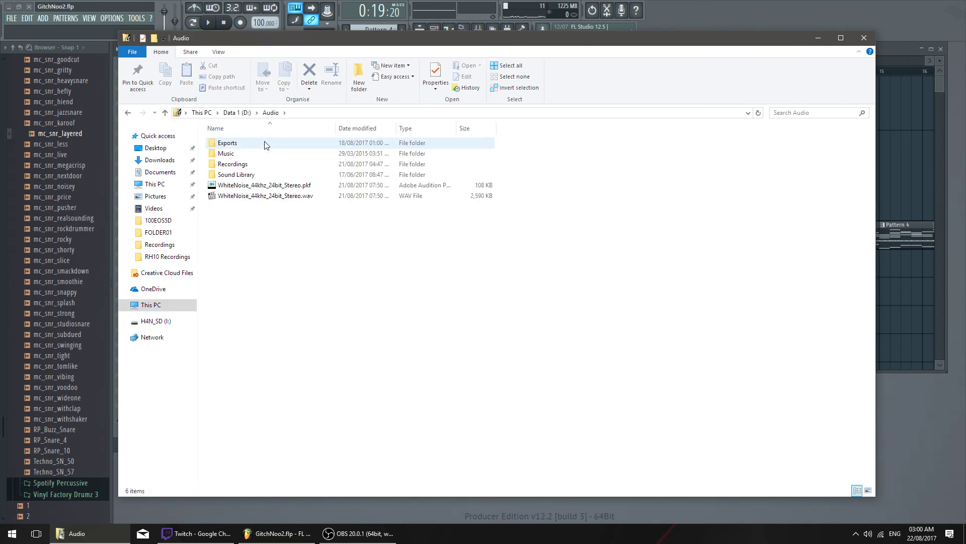
pyautogui.doubleClick(266, 144)
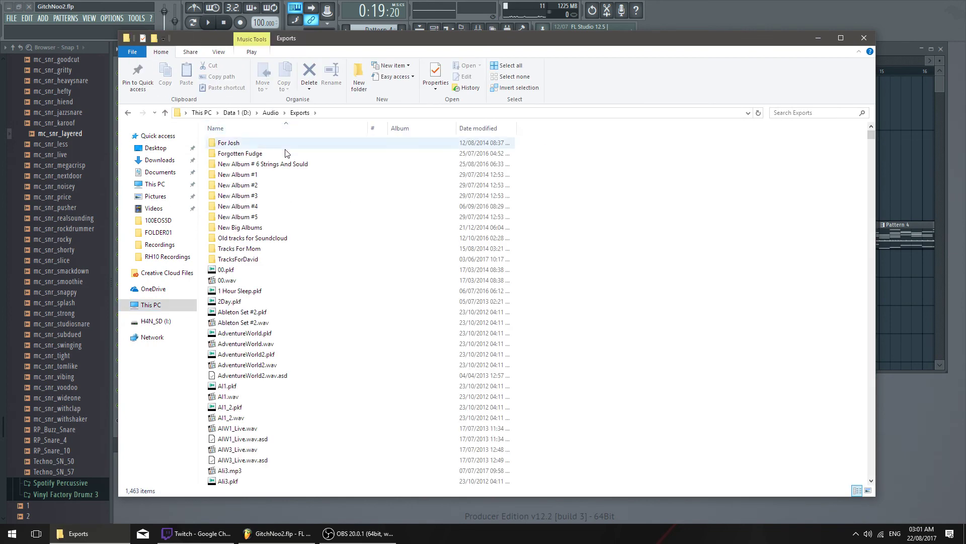
pyautogui.doubleClick(289, 237)
pyautogui.scroll(-1, 280, 371)
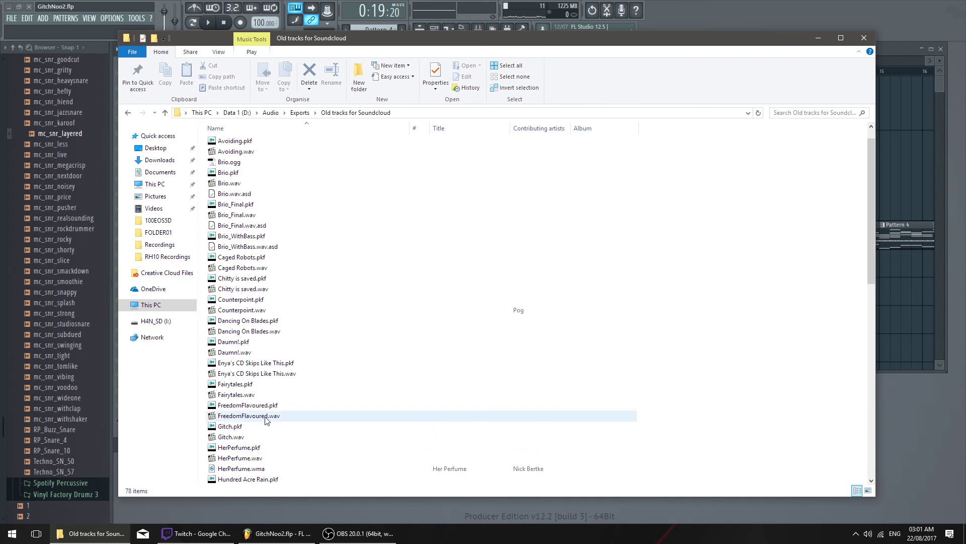
# Play Gitch.wav in Media Player Classic, listen to the passage around 0:29, and close the player
pyautogui.doubleClick(272, 437)
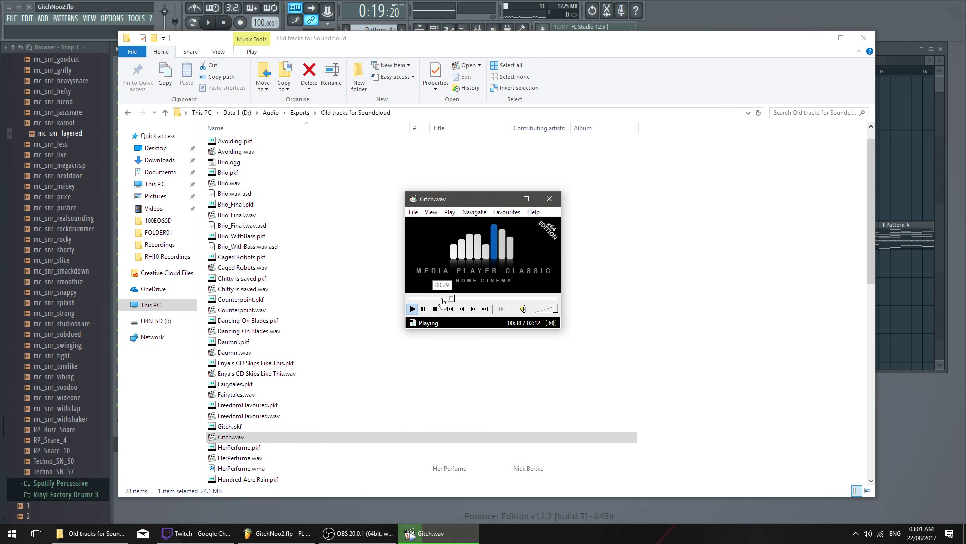
pyautogui.click(478, 260)
pyautogui.click(559, 201)
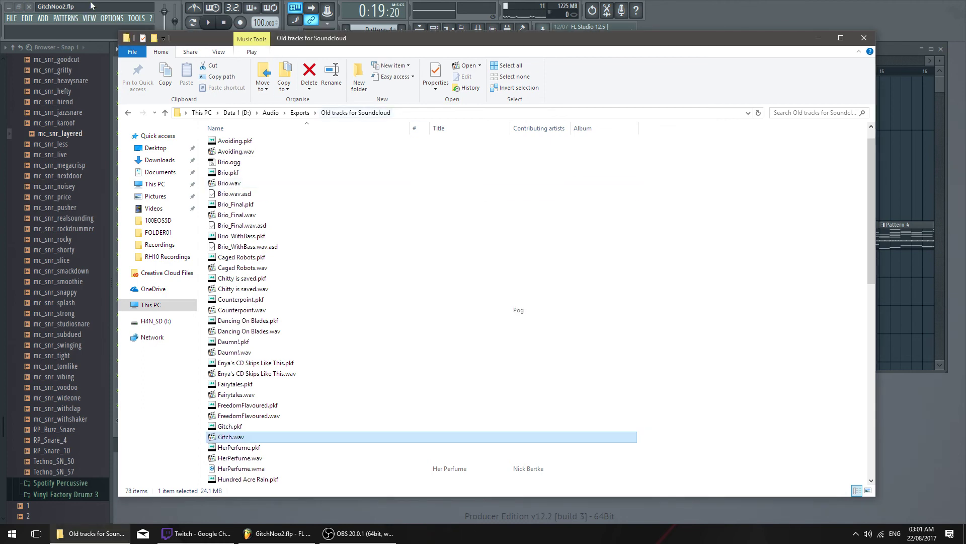
# Return to FL Studio, find the GitchNoo projects in the name-sorted project file list, and leave without opening one
pyautogui.click(67, 16)
pyautogui.click(19, 18)
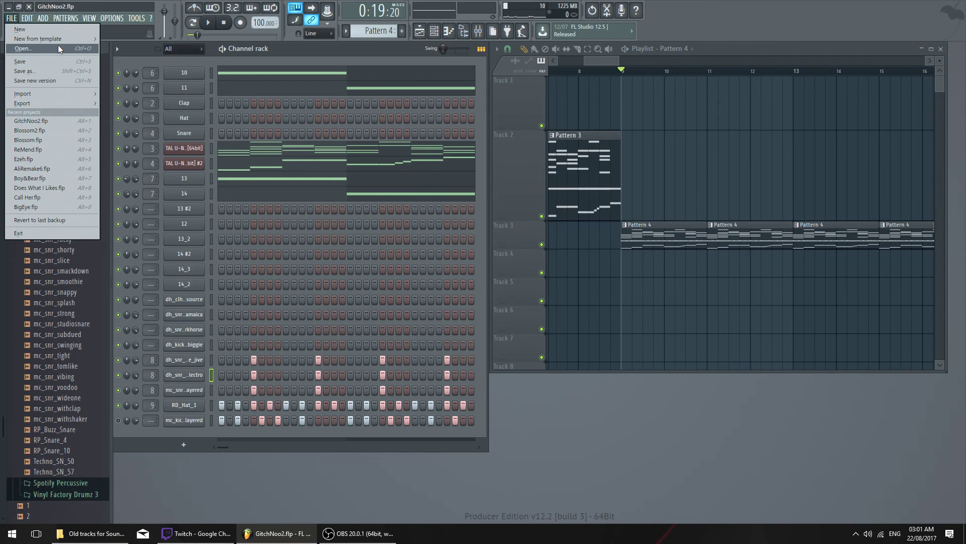
pyautogui.click(58, 45)
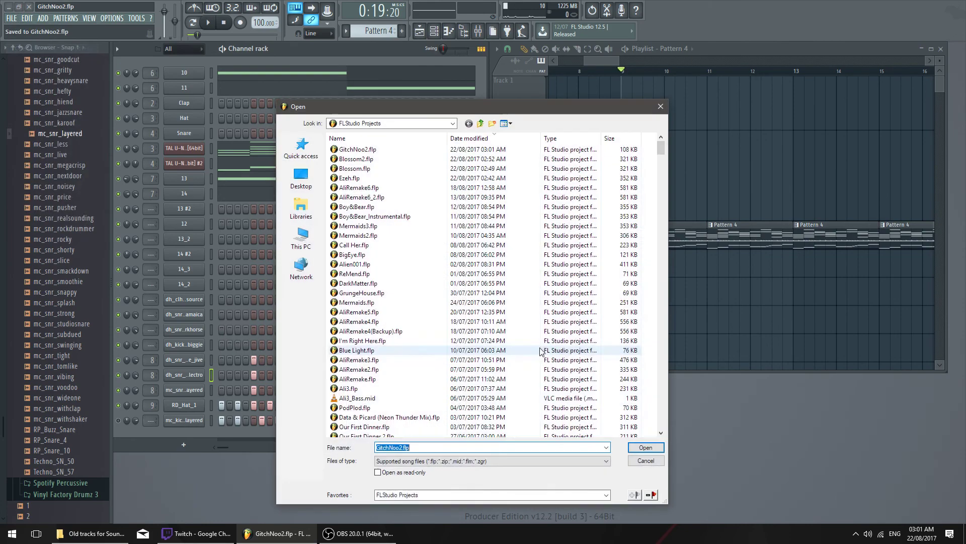
pyautogui.click(389, 141)
pyautogui.click(465, 293)
pyautogui.press('g')
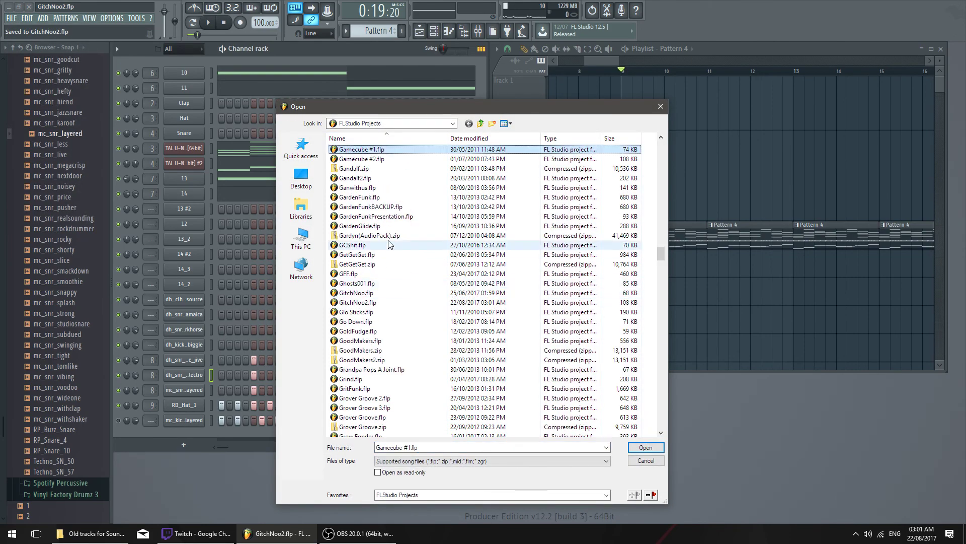
pyautogui.scroll(-4, 398, 393)
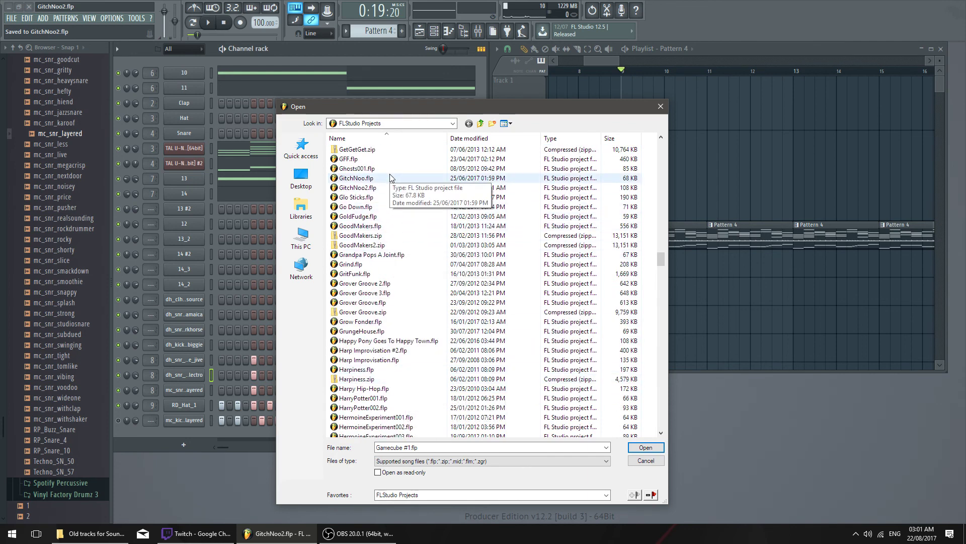
pyautogui.click(392, 187)
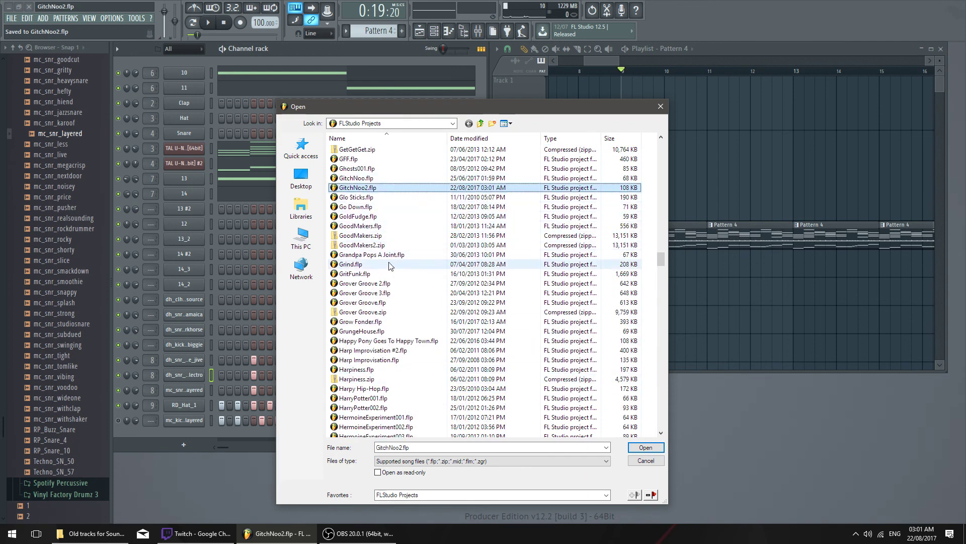
pyautogui.press('Escape')
# Play the section and compare the three layered snare channels dh_snr_syn_electro, dh_snr_live_jive and mc_snr_layered one by one
pyautogui.press('space')
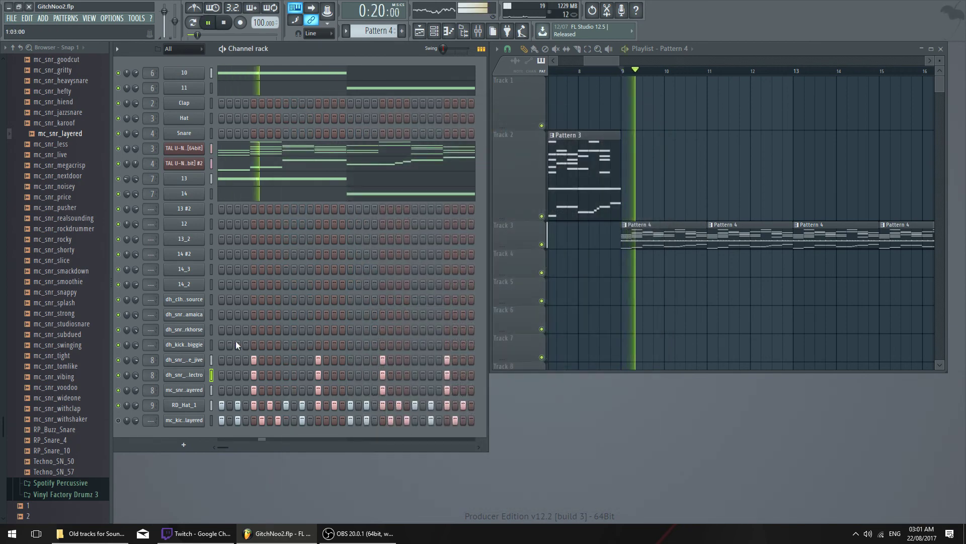
pyautogui.press('space')
pyautogui.click(195, 377)
pyautogui.click(194, 377)
pyautogui.click(188, 360)
pyautogui.click(189, 389)
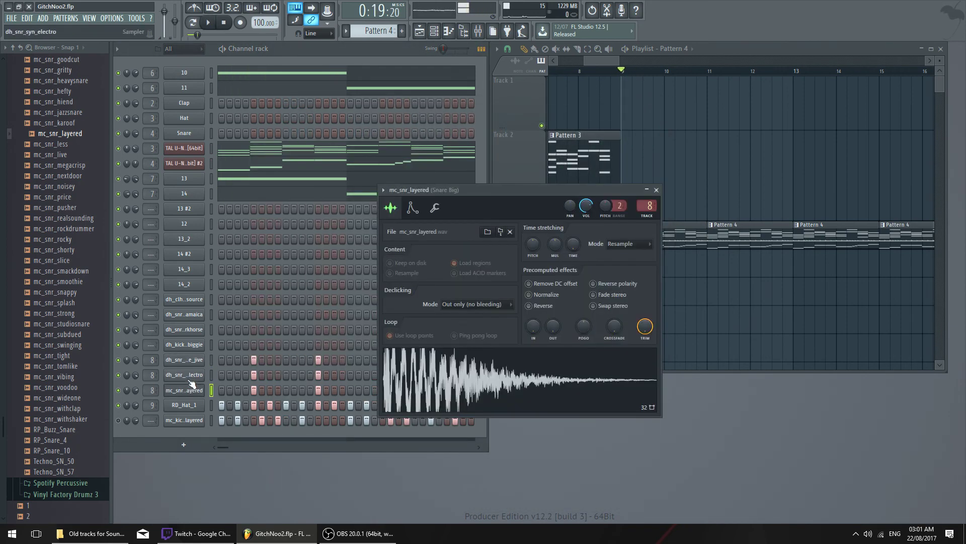
pyautogui.click(188, 378)
pyautogui.click(186, 365)
pyautogui.click(192, 390)
pyautogui.press('space')
pyautogui.press('space')
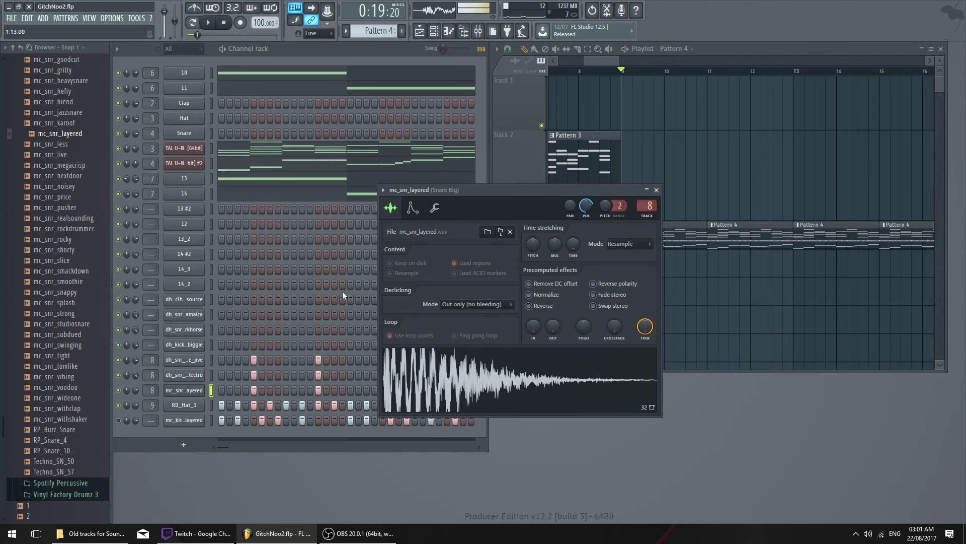
# Try a root note of F5 on mc_snr_layered during playback, and restore it to C5
pyautogui.click(413, 207)
pyautogui.press('space')
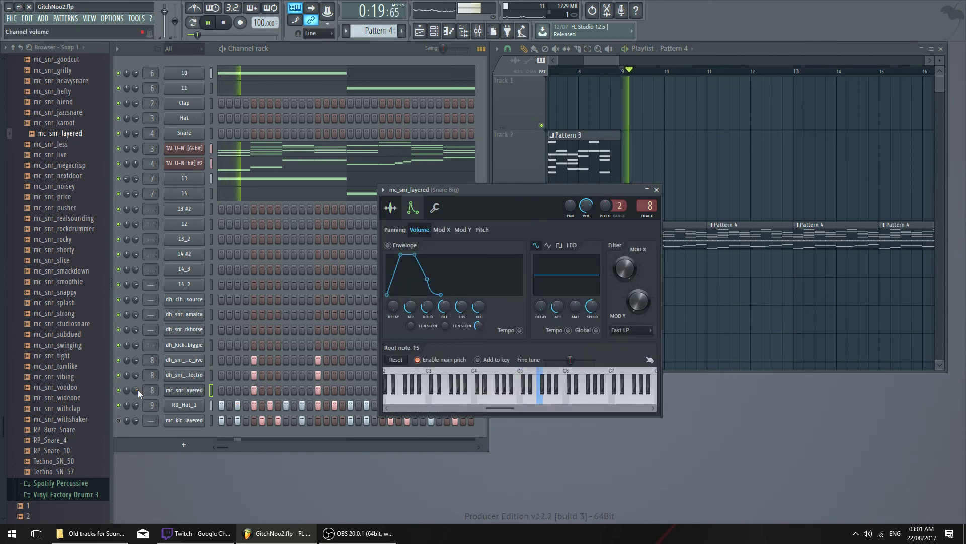
pyautogui.click(137, 390)
pyautogui.press('space')
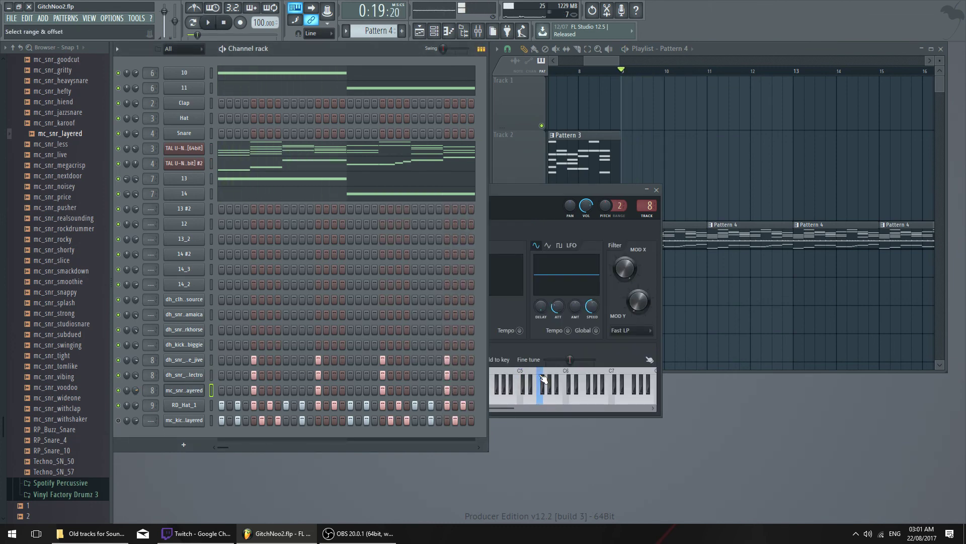
pyautogui.click(523, 398)
# Compare the electro, jive and layered snares again with the section playing, and close the mc_snr_layered settings
pyautogui.press('space')
pyautogui.click(189, 376)
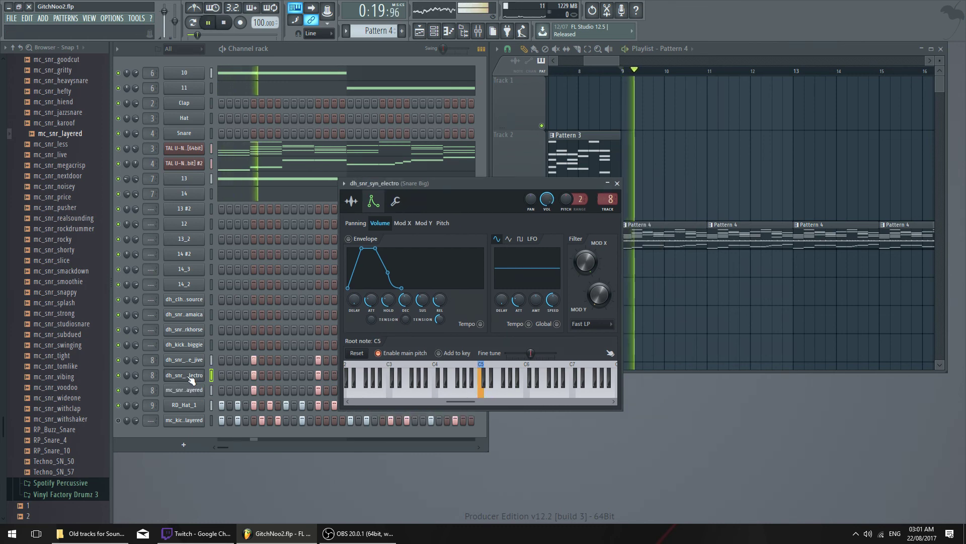
pyautogui.press('space')
pyautogui.click(188, 363)
pyautogui.click(190, 376)
pyautogui.click(196, 389)
pyautogui.press('space')
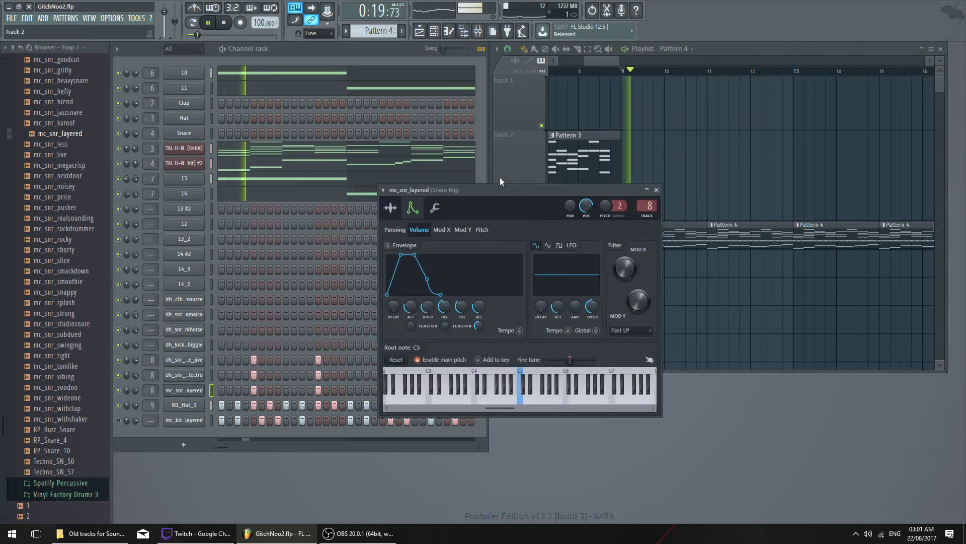
pyautogui.click(390, 207)
pyautogui.click(656, 190)
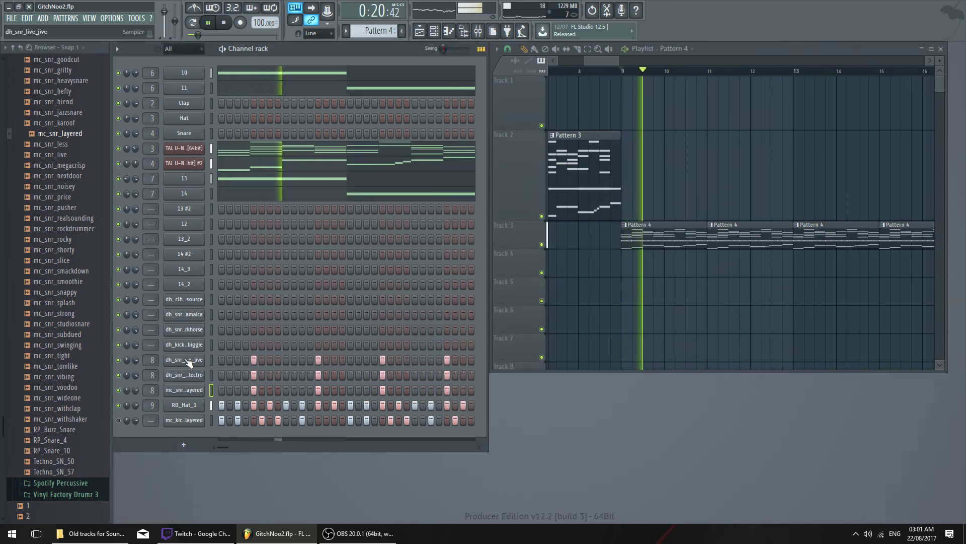
# Unmute the mc_kick_layered channel, replay the section with it, and open the kick's channel settings
pyautogui.press('space')
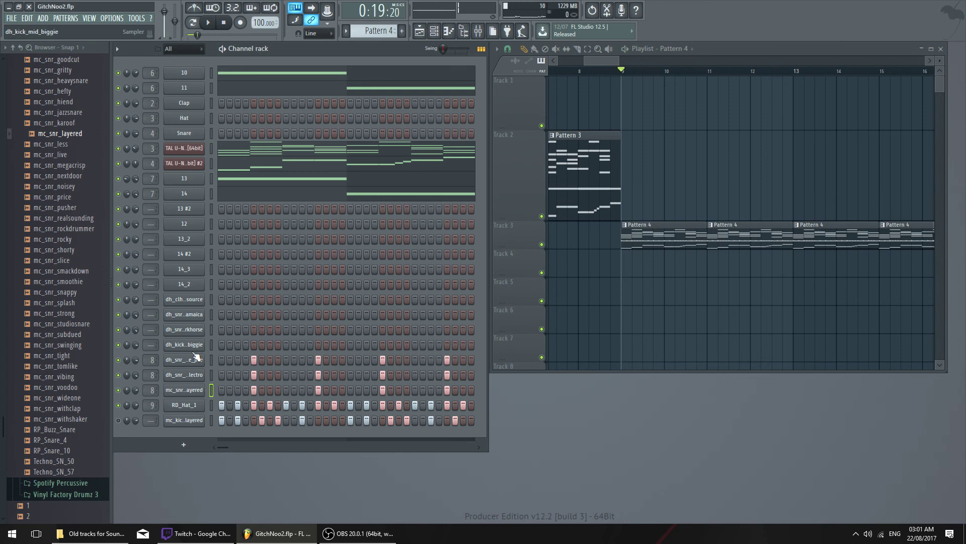
pyautogui.press('space')
pyautogui.press('space')
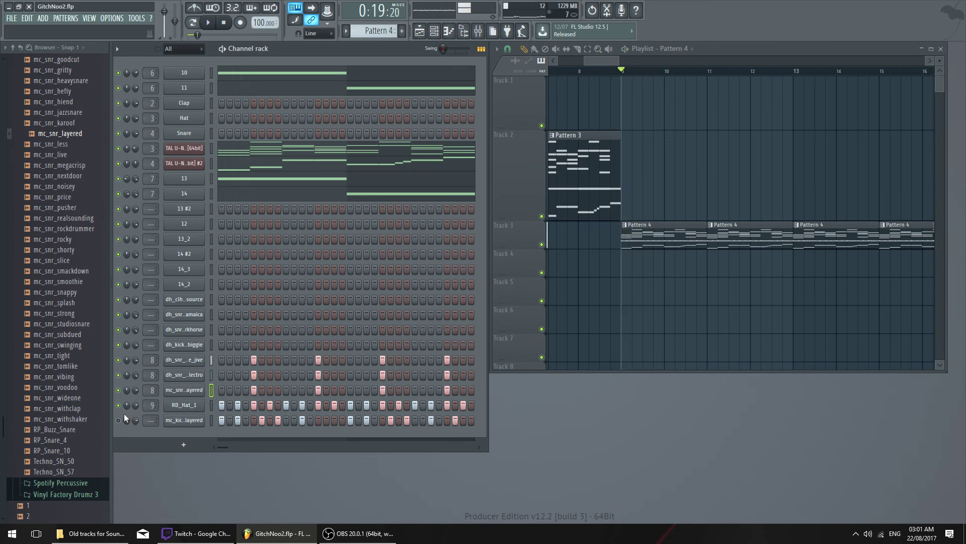
pyautogui.click(118, 420)
pyautogui.press('space')
pyautogui.press('space')
pyautogui.click(193, 422)
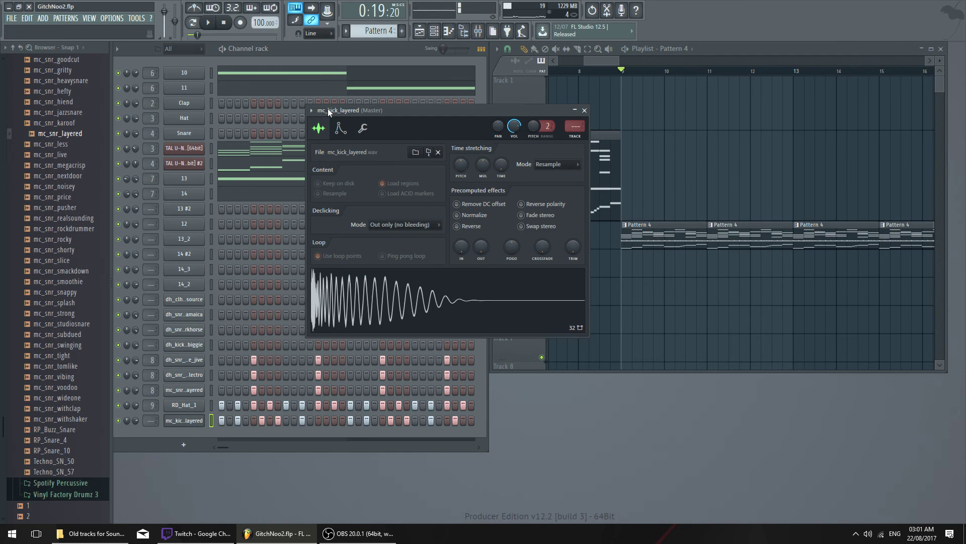
# Replay Gitch.wav from about 0:27 in the media player as a reference, pause it, and return to FL Studio
pyautogui.scroll(10, 59, 207)
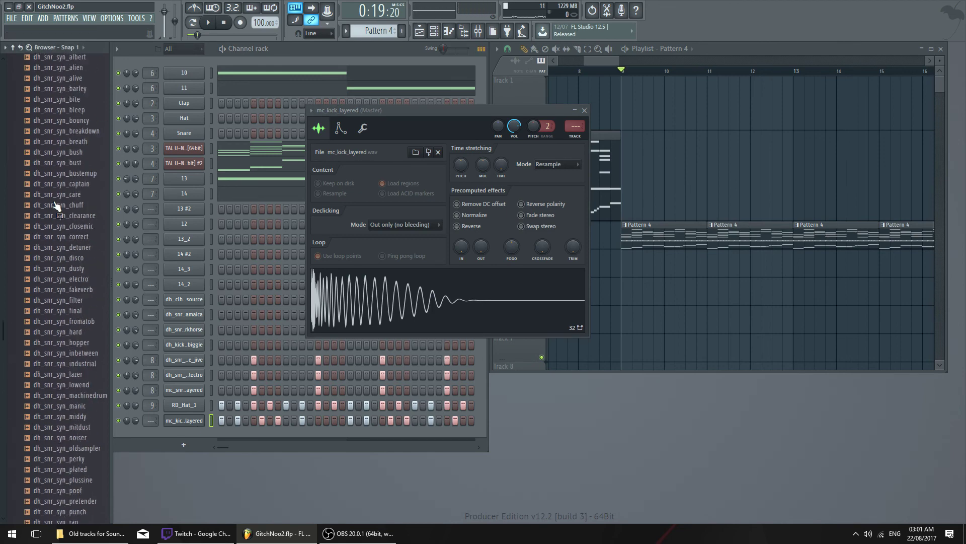
pyautogui.click(74, 230)
pyautogui.scroll(20, 76, 236)
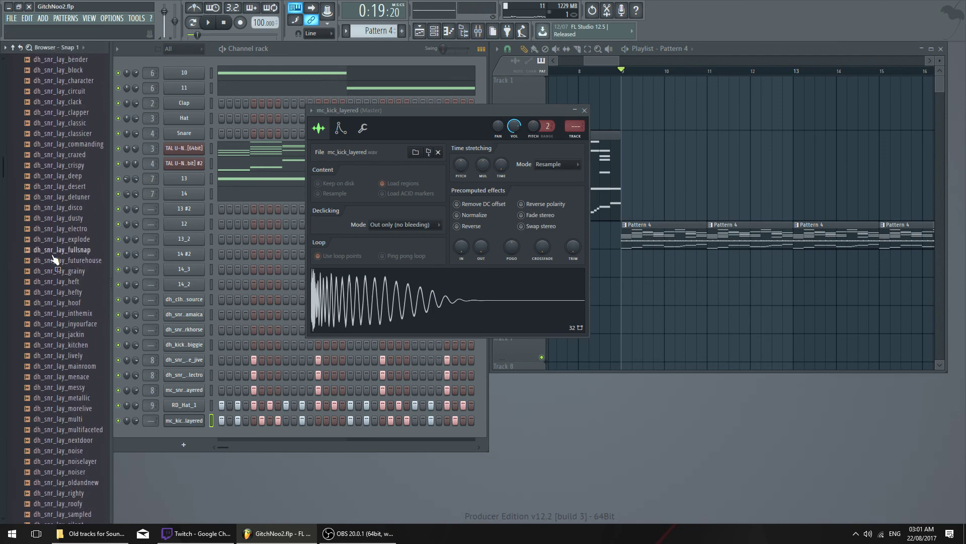
pyautogui.scroll(8, 63, 264)
pyautogui.click(91, 533)
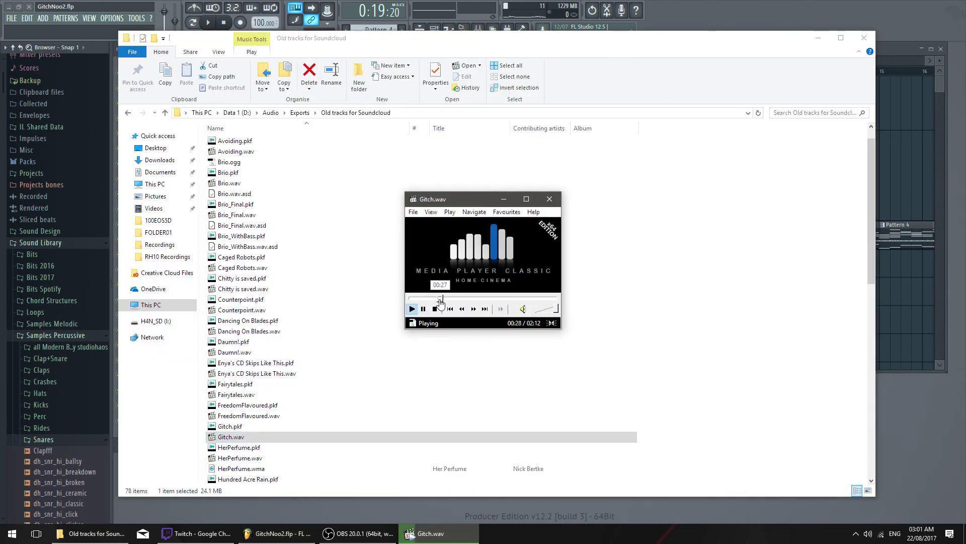
pyautogui.click(423, 308)
pyautogui.click(108, 48)
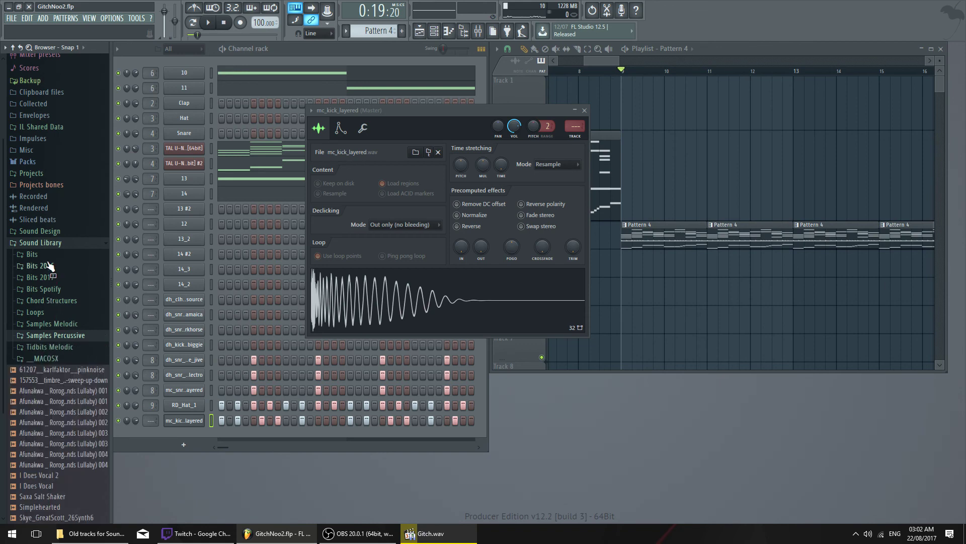
# Collapse the Sound Library, browse to Packs > Legacy > Drums > RealDrumkits, and audition kicks including RD_Kick_3
pyautogui.click(56, 243)
pyautogui.click(44, 239)
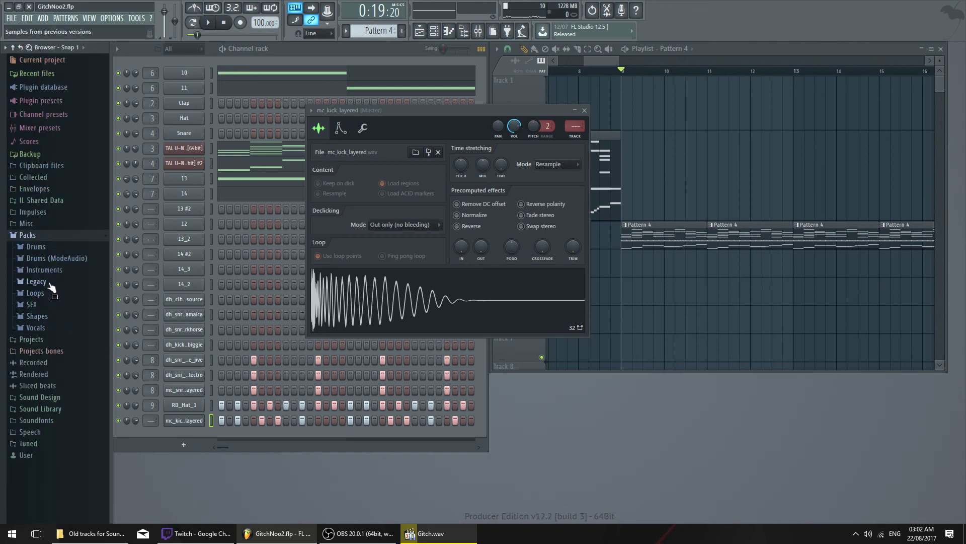
pyautogui.click(37, 282)
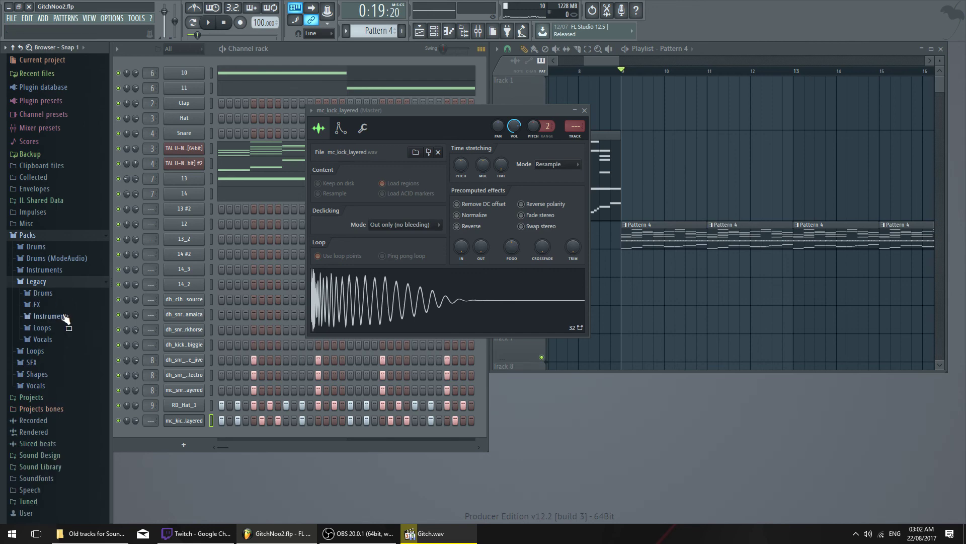
pyautogui.click(51, 294)
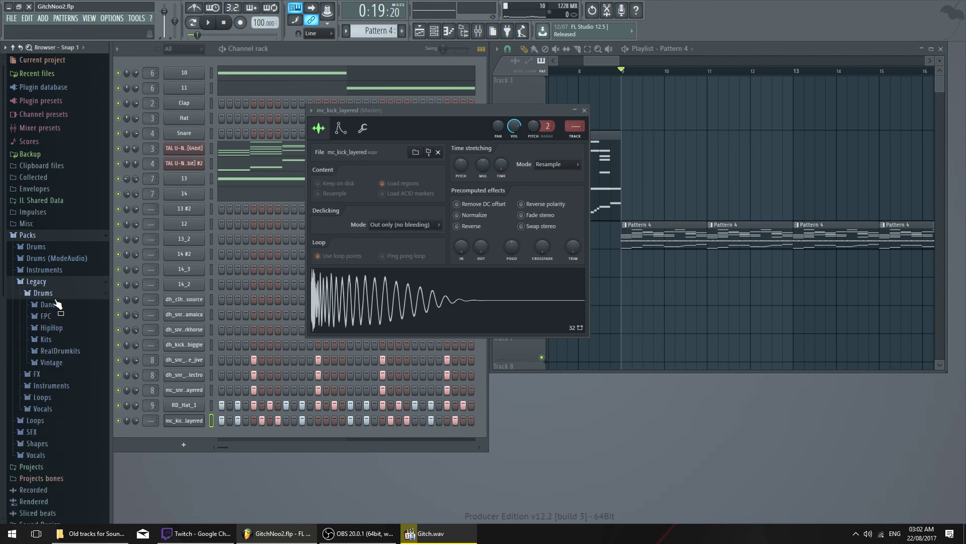
pyautogui.click(60, 351)
pyautogui.scroll(-4, 78, 387)
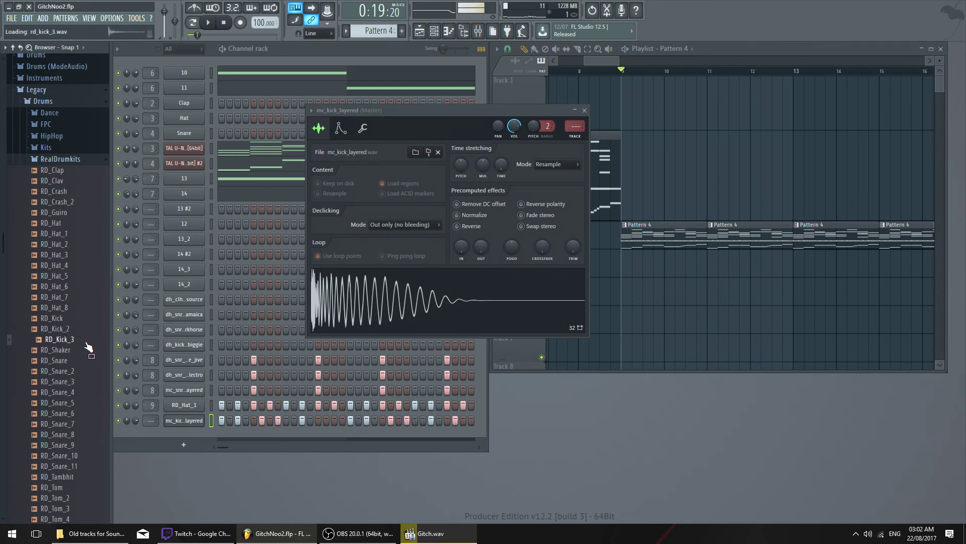
# Audition kicks in Packs > Legacy > Drums > FPC > Kick Drums, including FPC_Kick_GiReal_002 and FPC_Kick_Gretc_004, and collapse the FPC folder
pyautogui.click(63, 160)
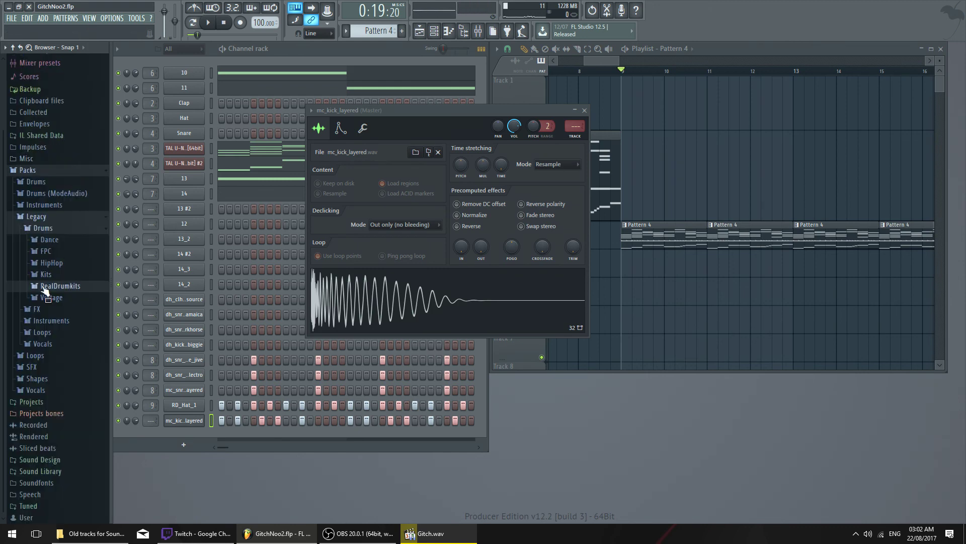
pyautogui.click(57, 252)
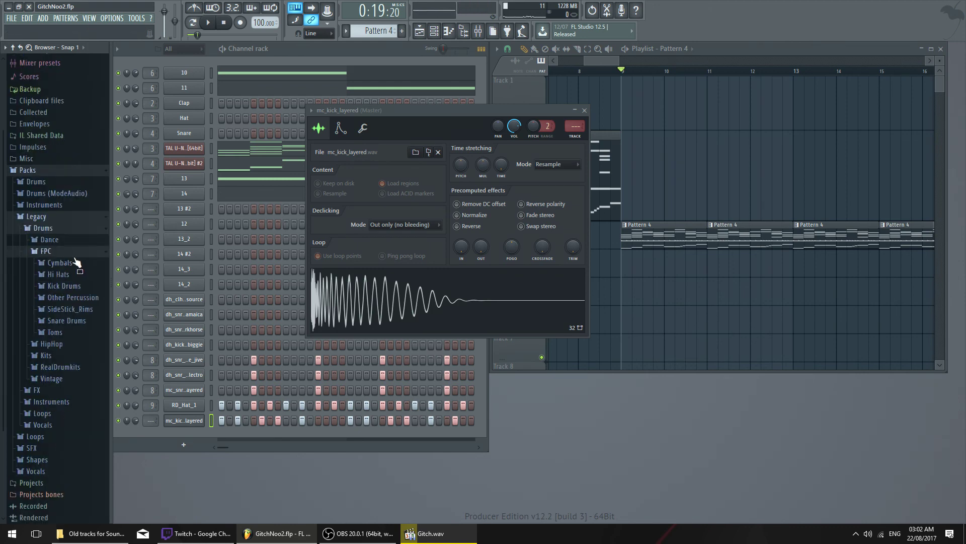
pyautogui.click(87, 285)
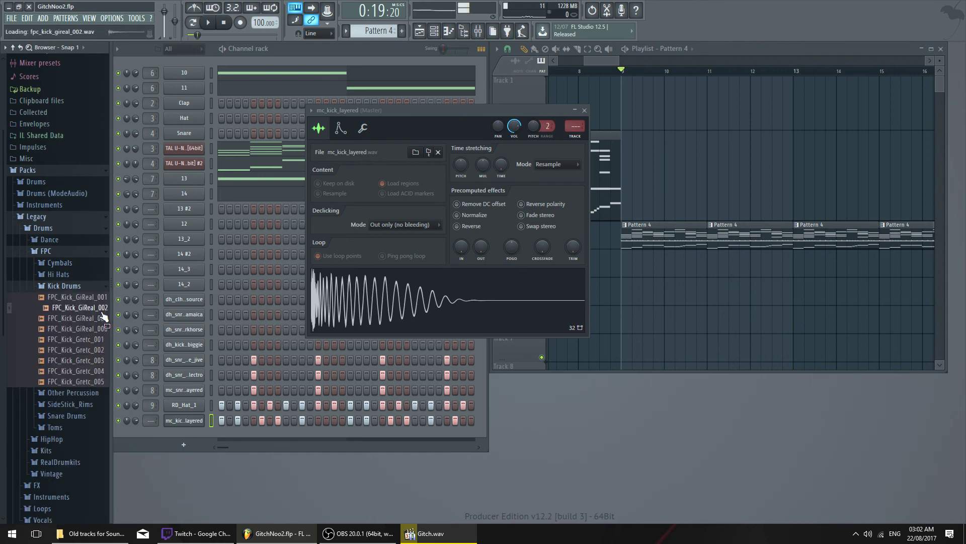
pyautogui.click(103, 329)
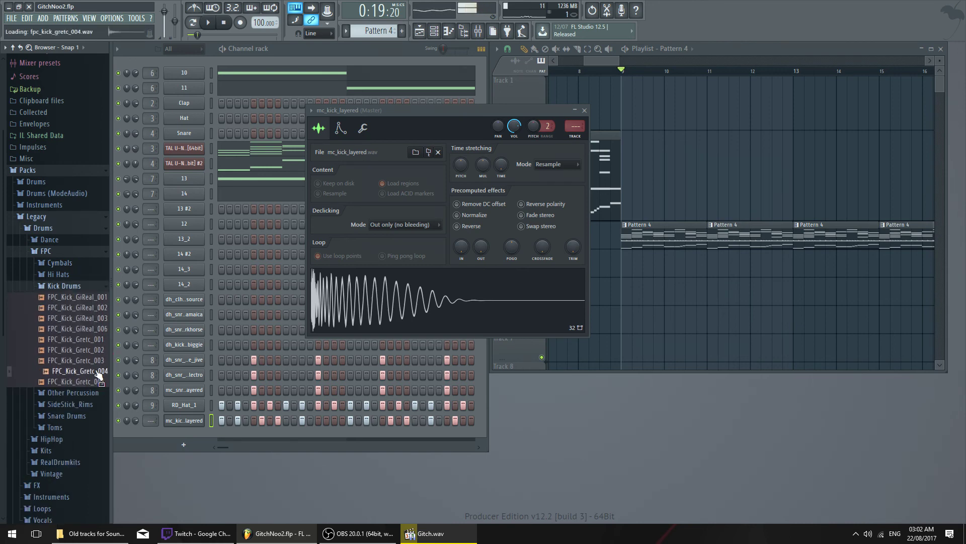
pyautogui.click(71, 250)
# Audition kicks such as HIP_Kick_7 in the Legacy HipHop folder and check them against the Gitch.wav reference
pyautogui.click(53, 263)
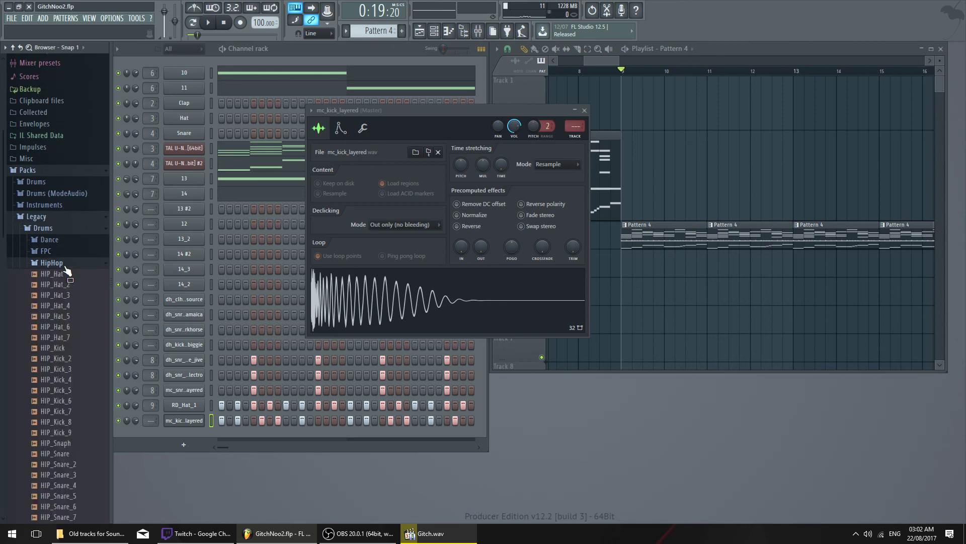
pyautogui.scroll(-6, 83, 282)
pyautogui.click(83, 232)
pyautogui.click(83, 221)
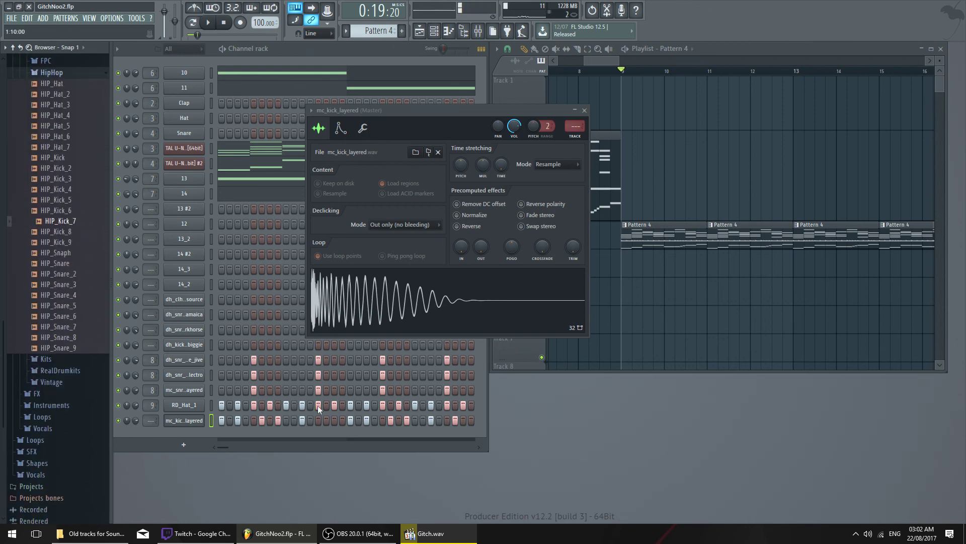
pyautogui.click(455, 539)
pyautogui.click(445, 540)
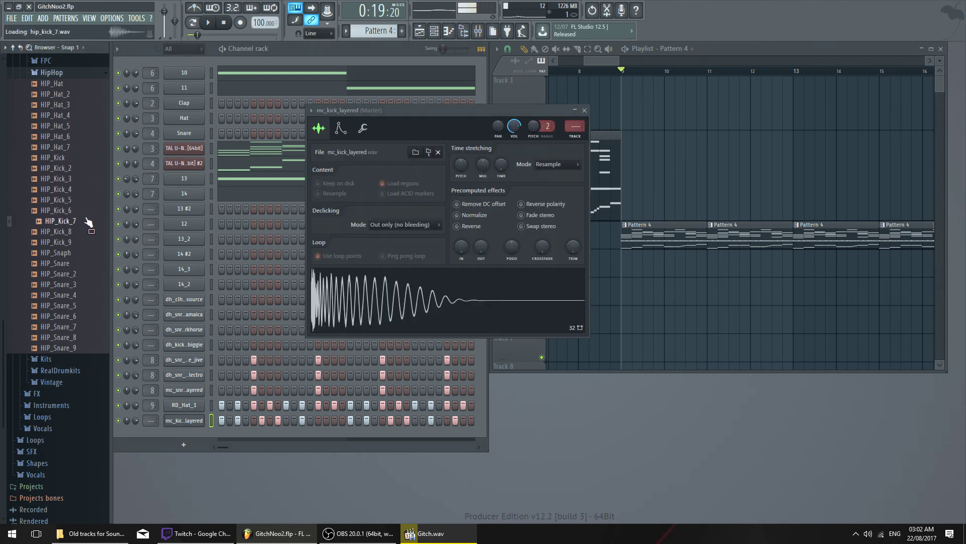
# Replace the mc_kick_layered sample with HIP_Kick_6, play the section with it, and open the kick's channel settings
pyautogui.moveTo(195, 420); pyautogui.dragTo(194, 421)
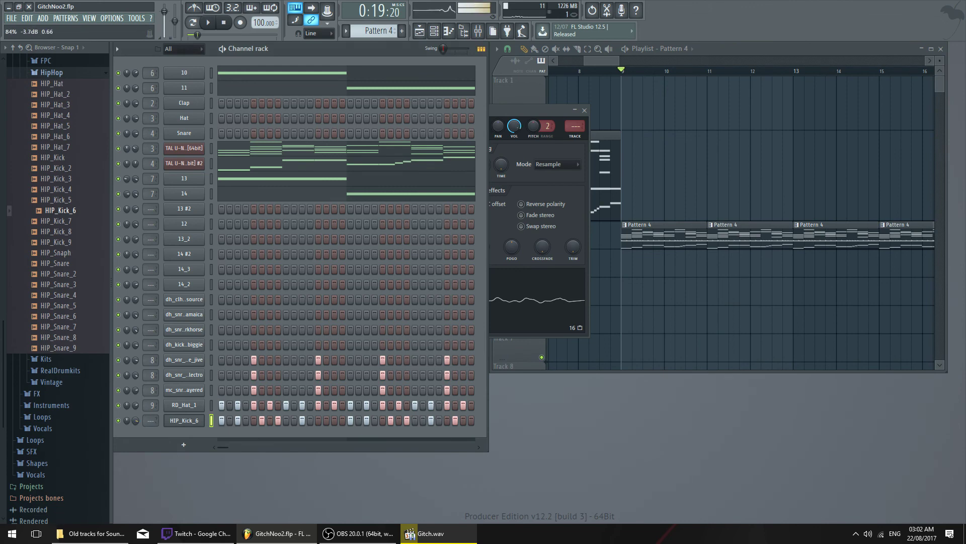
pyautogui.press('space')
pyautogui.click(183, 422)
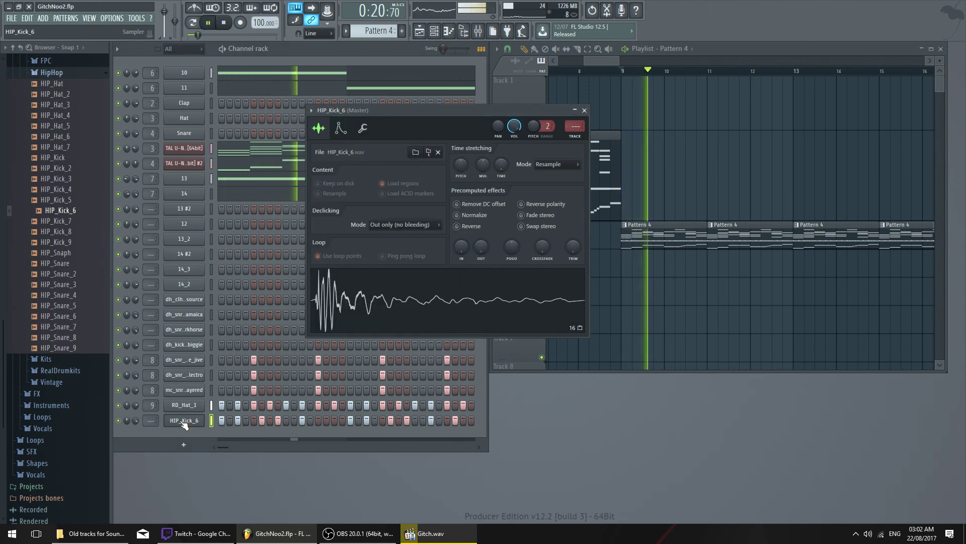
pyautogui.press('space')
# Select only the dh_snr_live_jive channel, close the kick's settings, and save the GitchNoo2 project
pyautogui.click(212, 375)
pyautogui.doubleClick(213, 366)
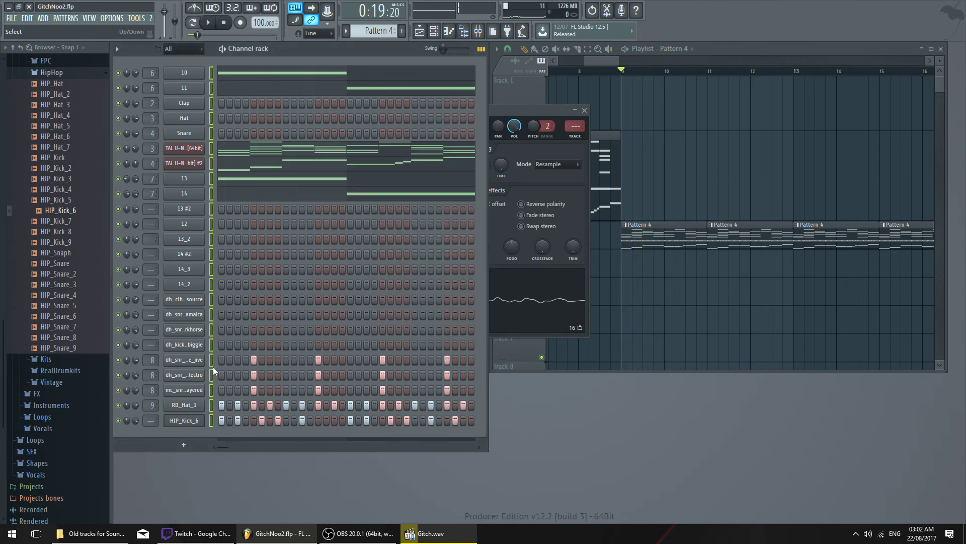
pyautogui.click(213, 366)
pyautogui.rightClick(676, 305)
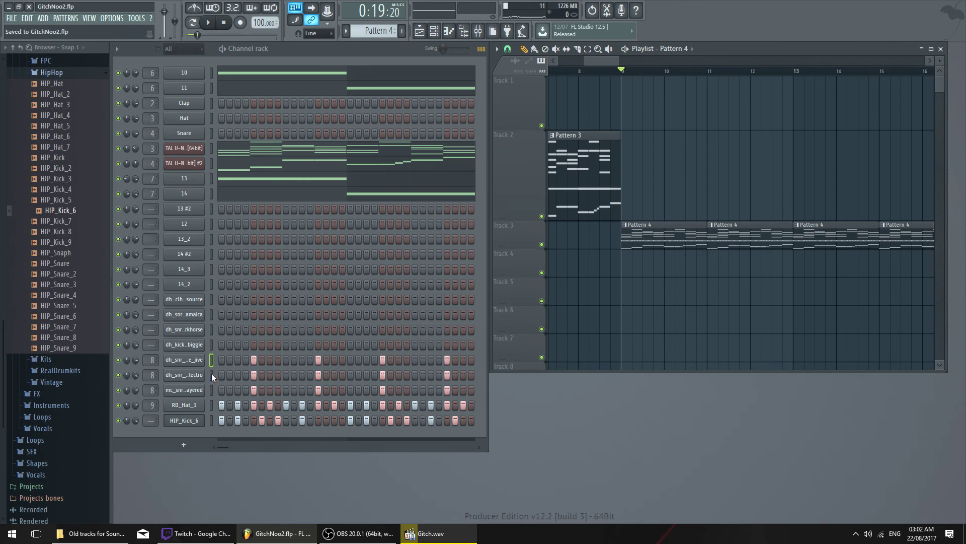
# Mute the three snare channels, RD_Hat_1 and HIP_Kick_6, and return to the Gitch.wav player before closing it
pyautogui.click(118, 360)
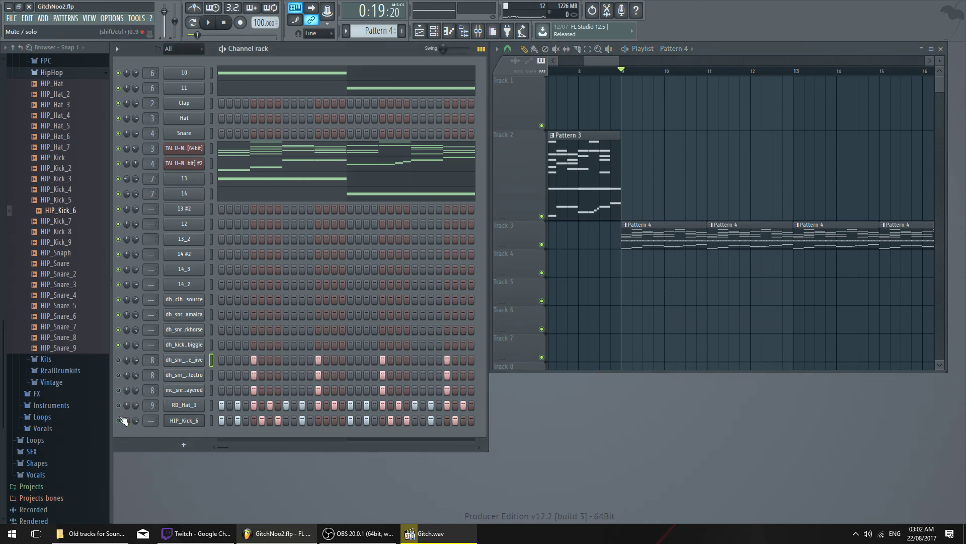
pyautogui.click(438, 533)
pyautogui.moveTo(457, 200); pyautogui.dragTo(367, 267)
pyautogui.click(469, 264)
# Play the Pattern 4 section from bar 9 briefly with the drum channels muted
pyautogui.moveTo(618, 61); pyautogui.dragTo(665, 60)
pyautogui.scroll(5, 620, 110)
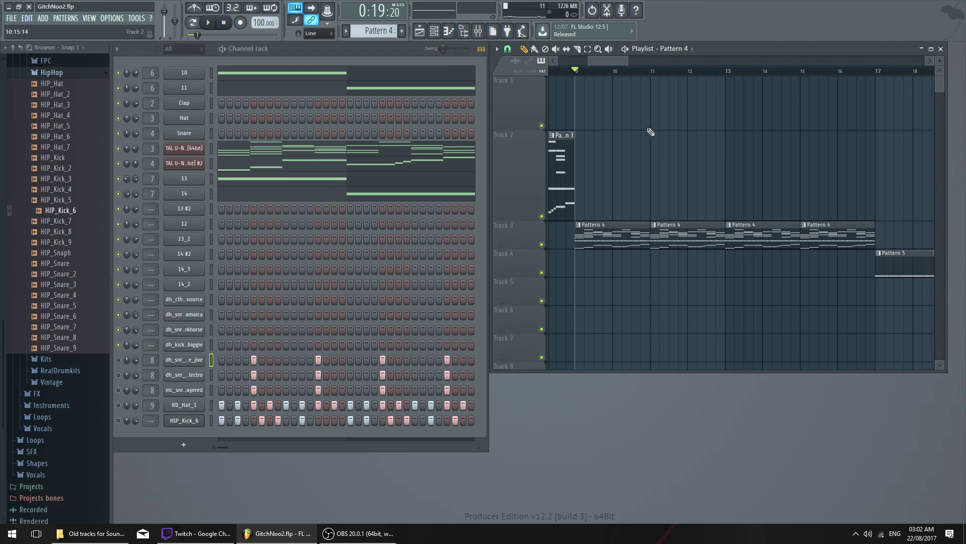
pyautogui.scroll(-2, 615, 74)
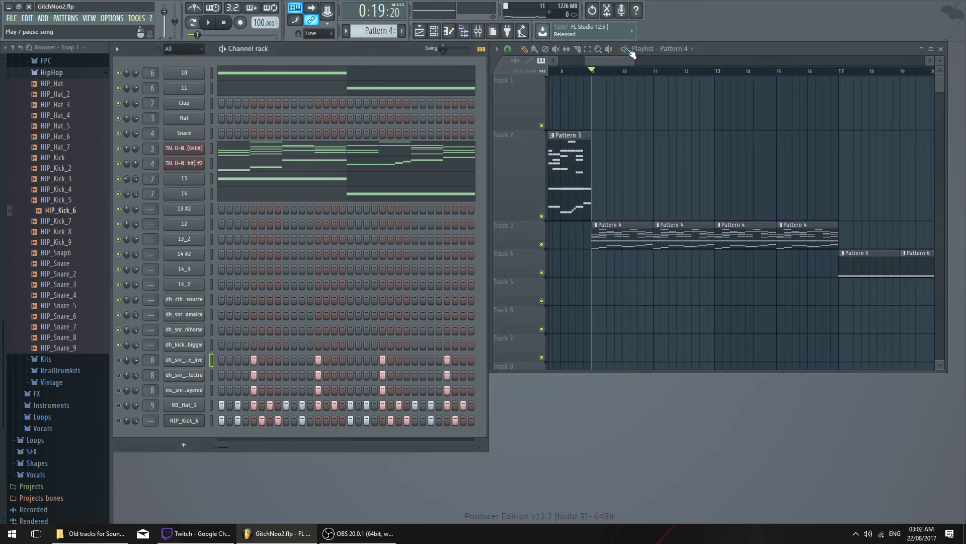
pyautogui.press('space')
pyautogui.press('space')
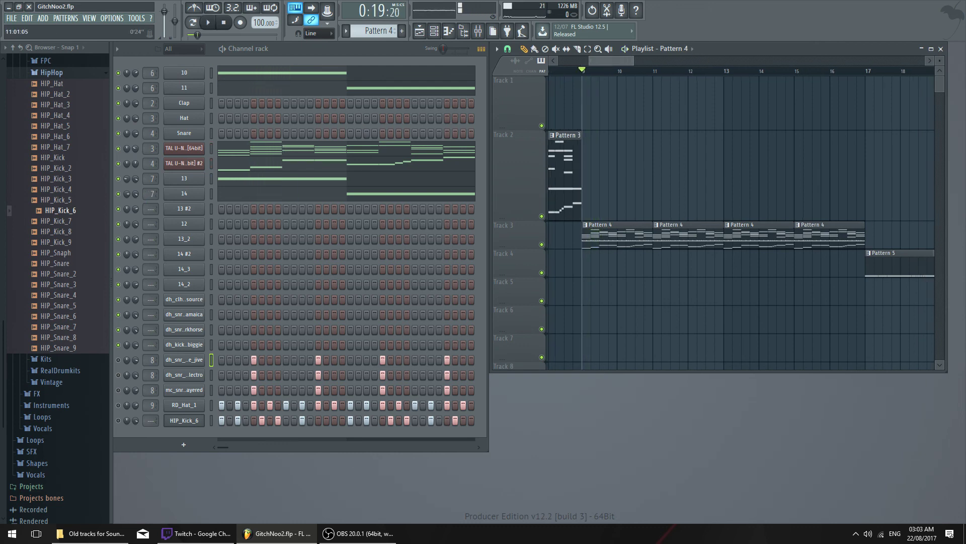
# Unmute the drum channels, play the arrangement from bar 17, and lengthen the playlist window to show tracks down to Track 11
pyautogui.scroll(-1, 758, 74)
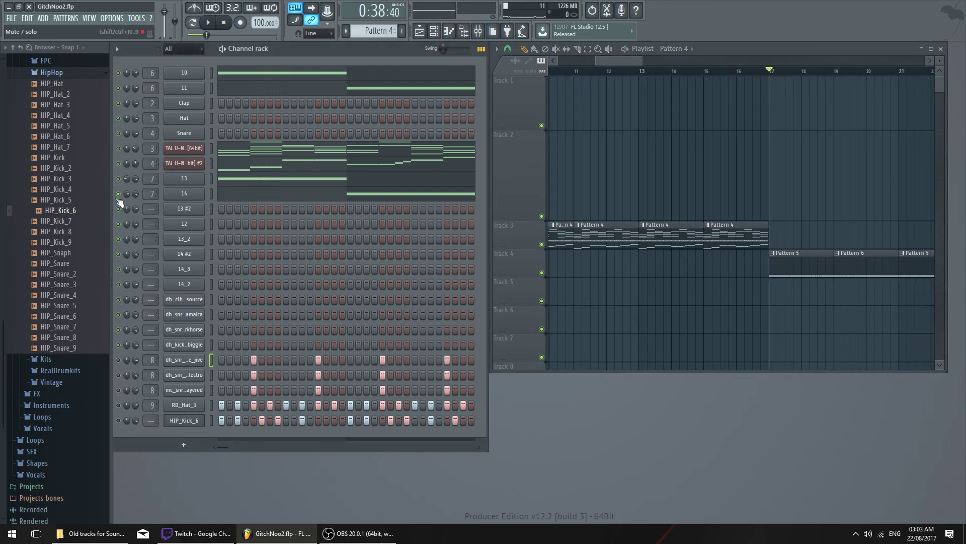
pyautogui.press('space')
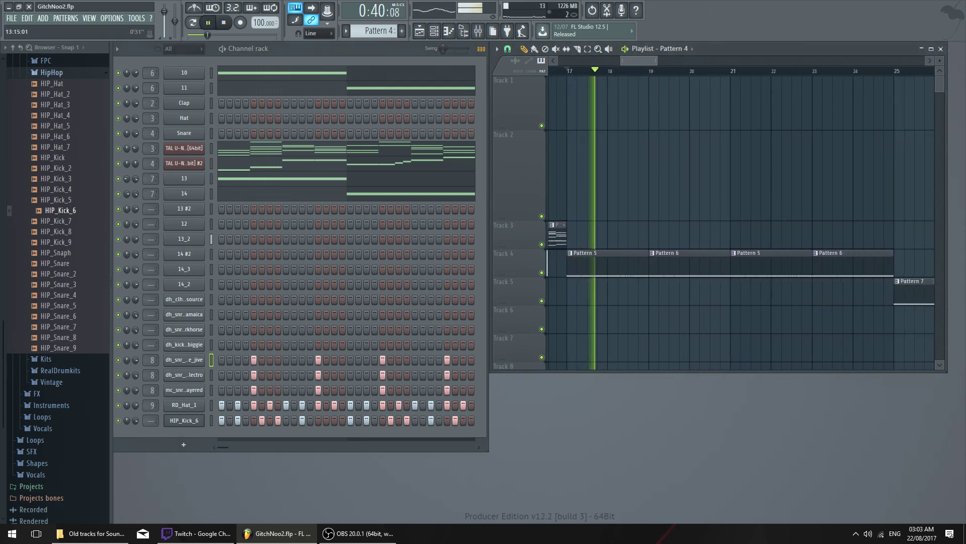
pyautogui.moveTo(636, 371); pyautogui.dragTo(636, 472)
# Inspect Pattern 5 and Pattern 6 in the channel rack while playback continues into the Pattern 7 section
pyautogui.click(626, 261)
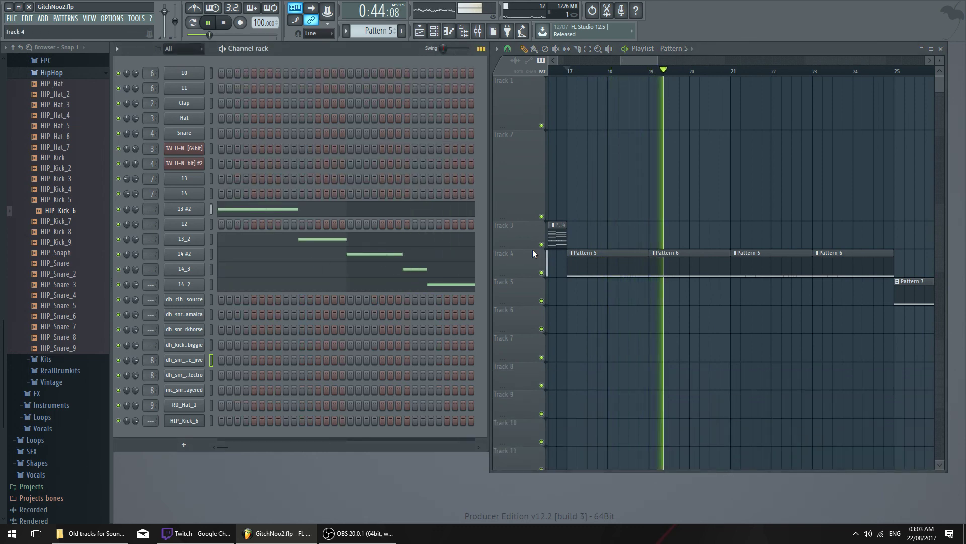
pyautogui.click(657, 260)
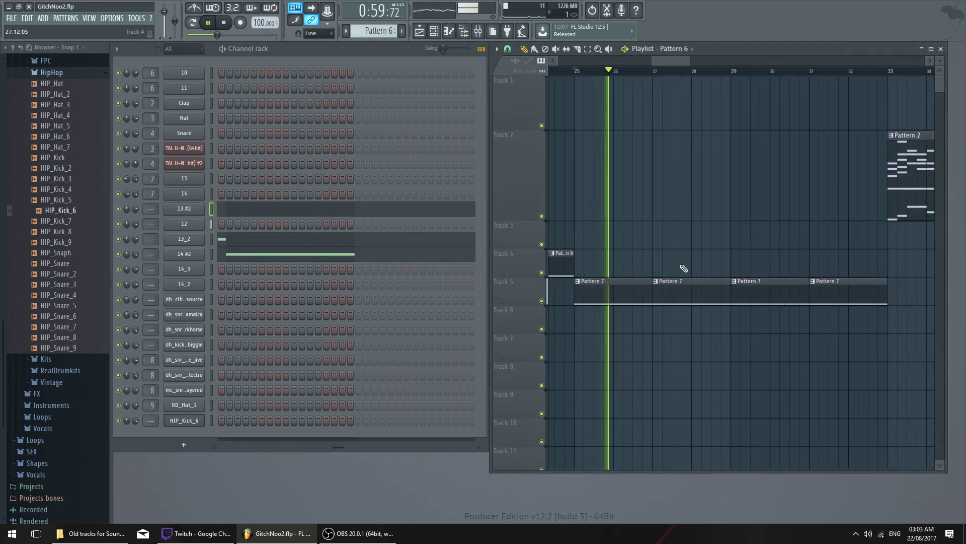
pyautogui.hscroll(-3, 655, 217)
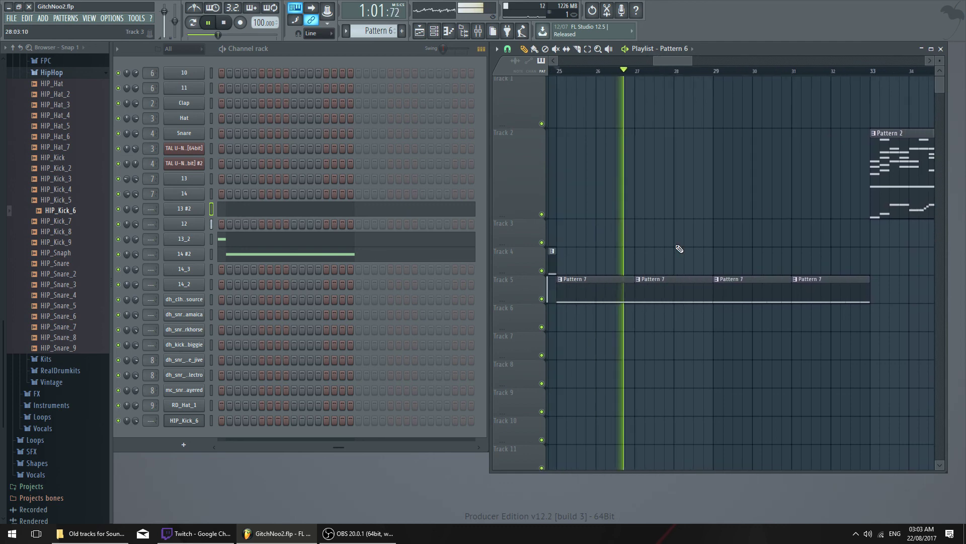
# Play the arrangement from bar 33 and show Pattern 2 in the channel rack
pyautogui.press('space')
pyautogui.hscroll(4, 703, 194)
pyautogui.click(675, 71)
pyautogui.press('space')
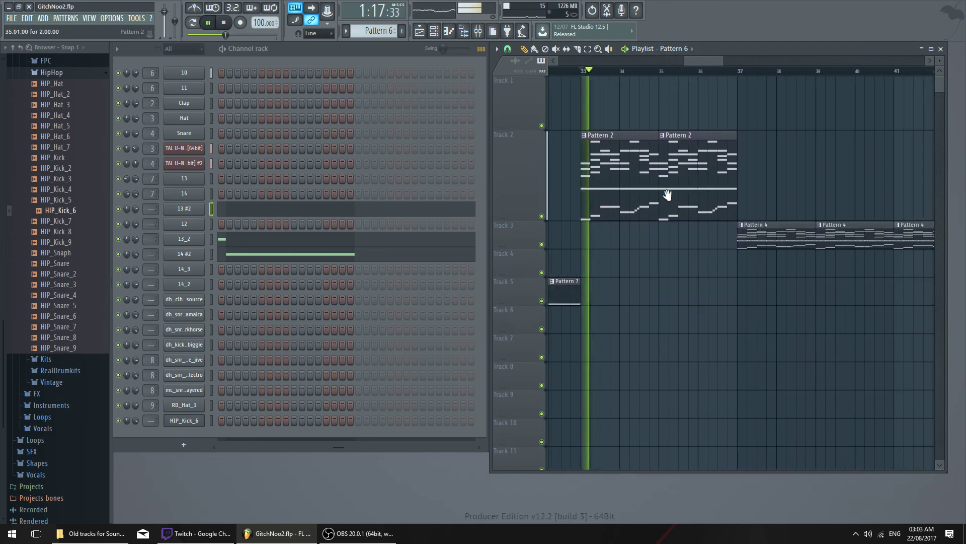
pyautogui.click(609, 171)
pyautogui.hscroll(-3, 609, 170)
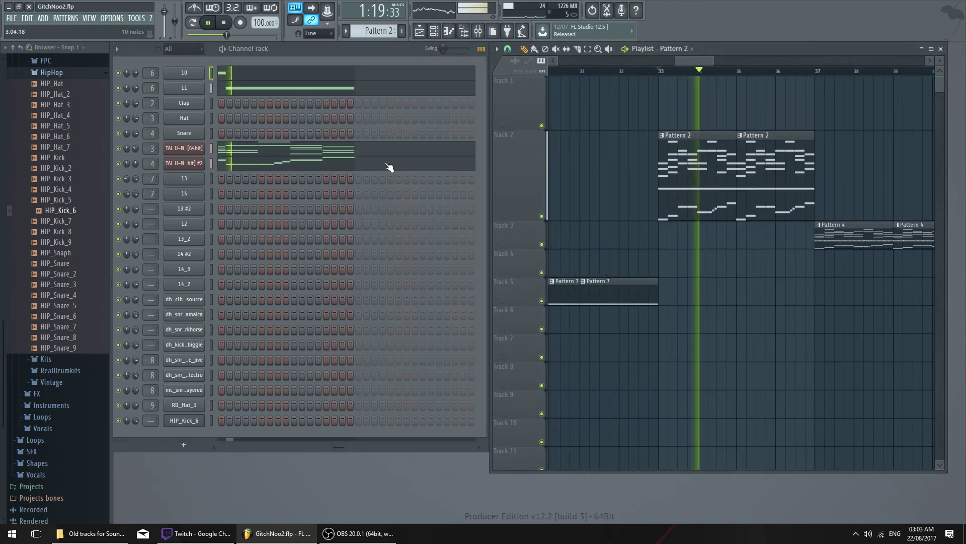
# Play the second Pattern 4 section from bar 37, stop it, and show Pattern 4 in the channel rack
pyautogui.hscroll(3, 654, 120)
pyautogui.click(718, 71)
pyautogui.hscroll(3, 705, 201)
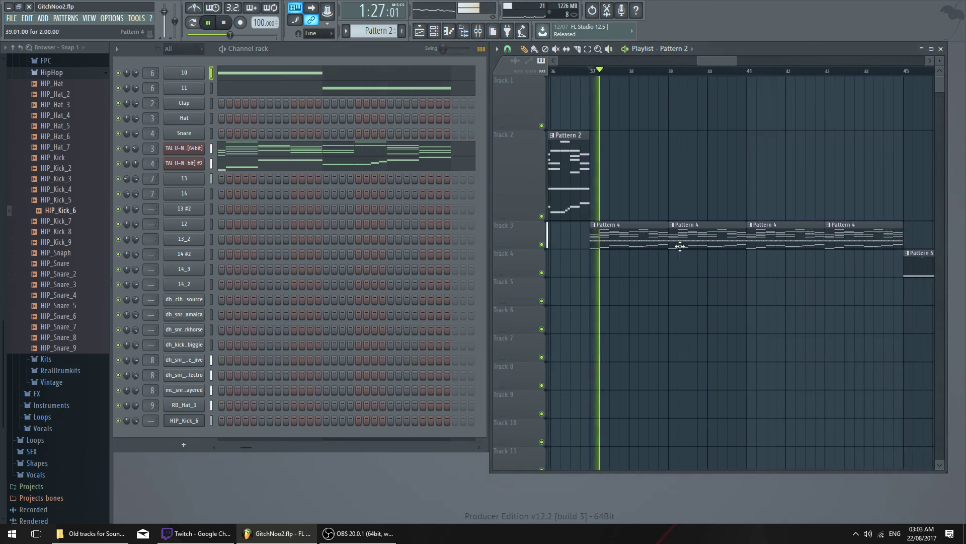
pyautogui.press('space')
pyautogui.doubleClick(634, 244)
pyautogui.press('Escape')
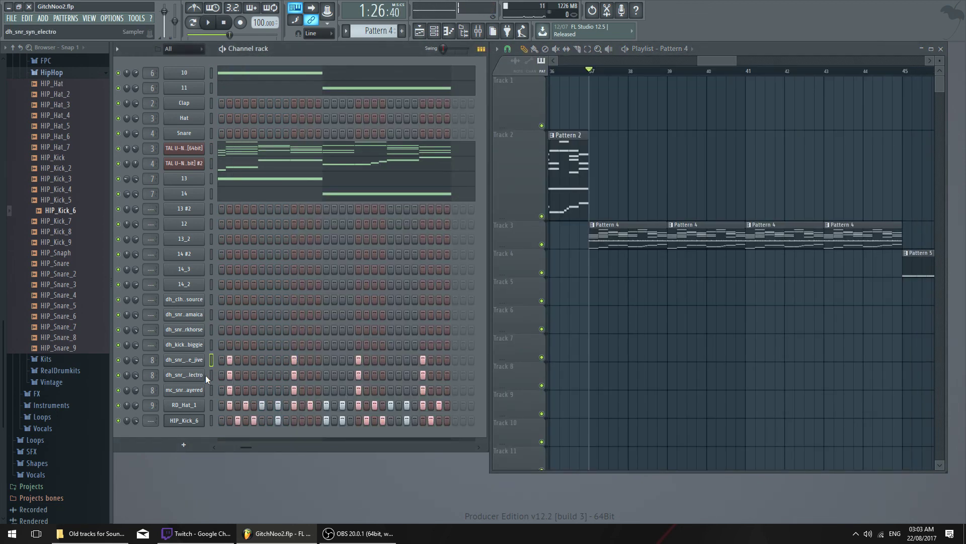
# Check the dh_snr_live_jive settings, mute the three snares, RD_Hat_1 and HIP_Kick_6, and briefly replay the section from bar 37
pyautogui.click(174, 364)
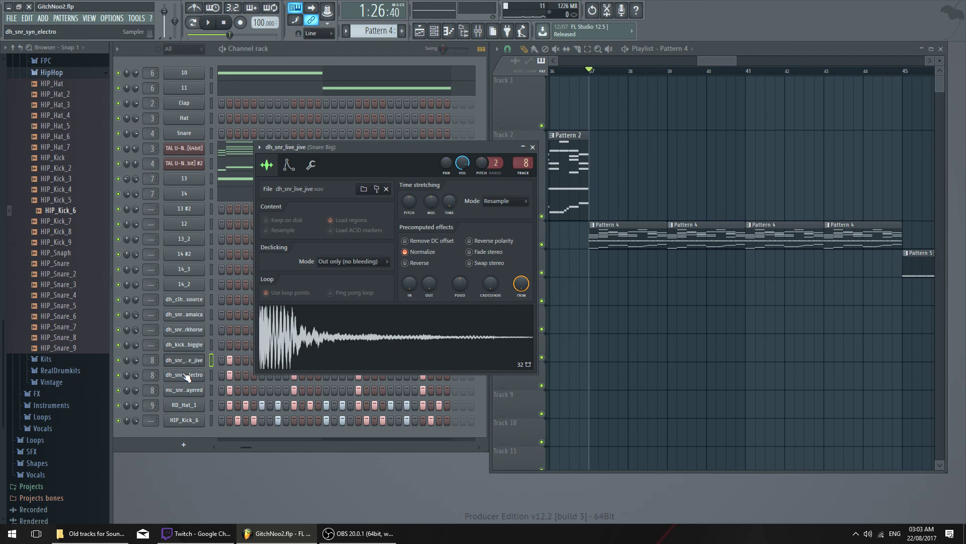
pyautogui.click(126, 369)
pyautogui.click(118, 420)
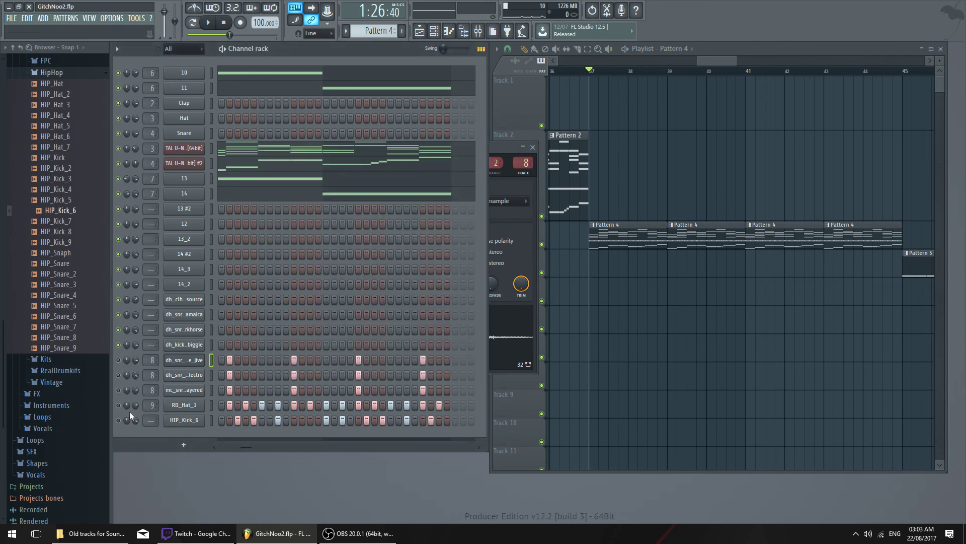
pyautogui.rightClick(703, 177)
pyautogui.press('space')
pyautogui.press('space')
# Bring up the dialog for opening another project and list the FLStudio Projects folder by date modified
pyautogui.click(11, 18)
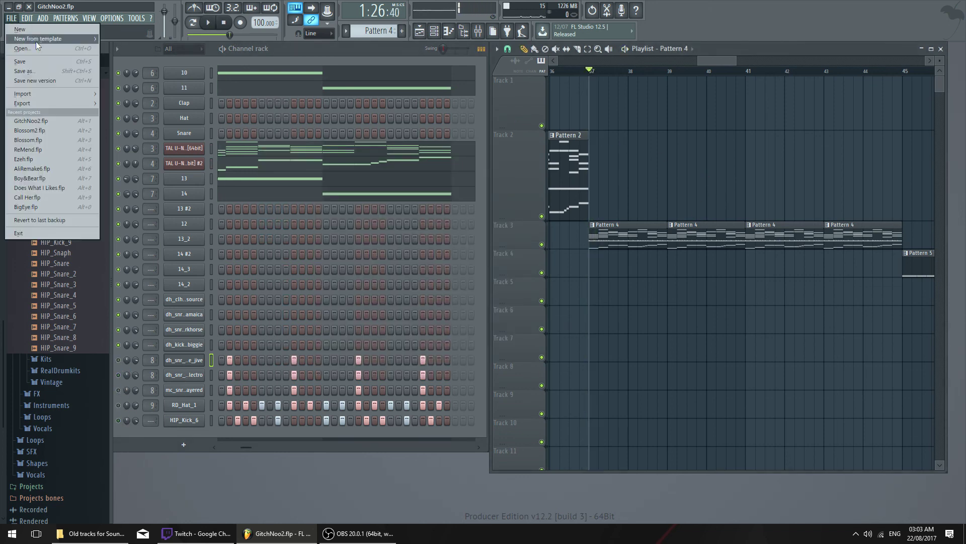
pyautogui.click(23, 48)
pyautogui.click(500, 293)
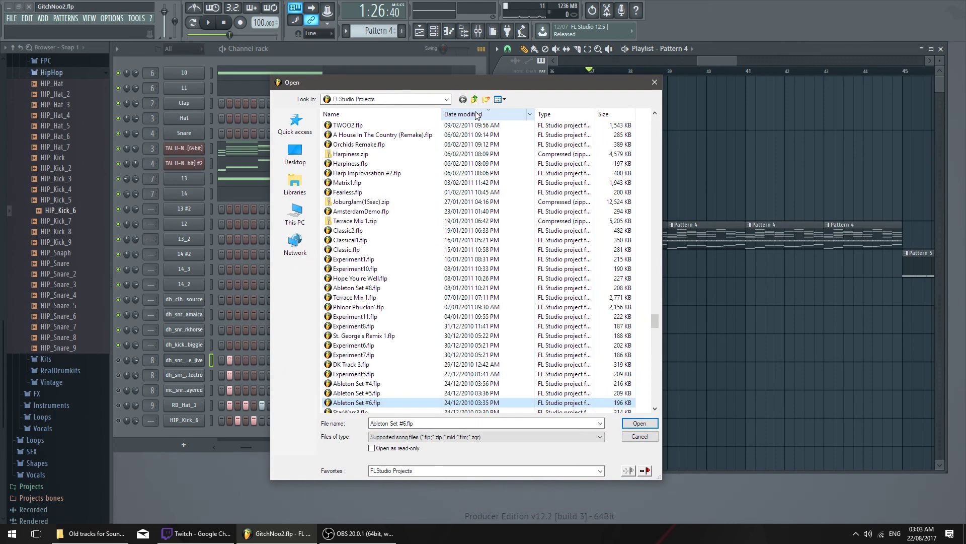
pyautogui.click(469, 114)
# Look through the FLStudio Projects list for 2011 to 2013 projects and open PianoSequence.zip
pyautogui.scroll(-5, 449, 245)
pyautogui.scroll(20, 450, 245)
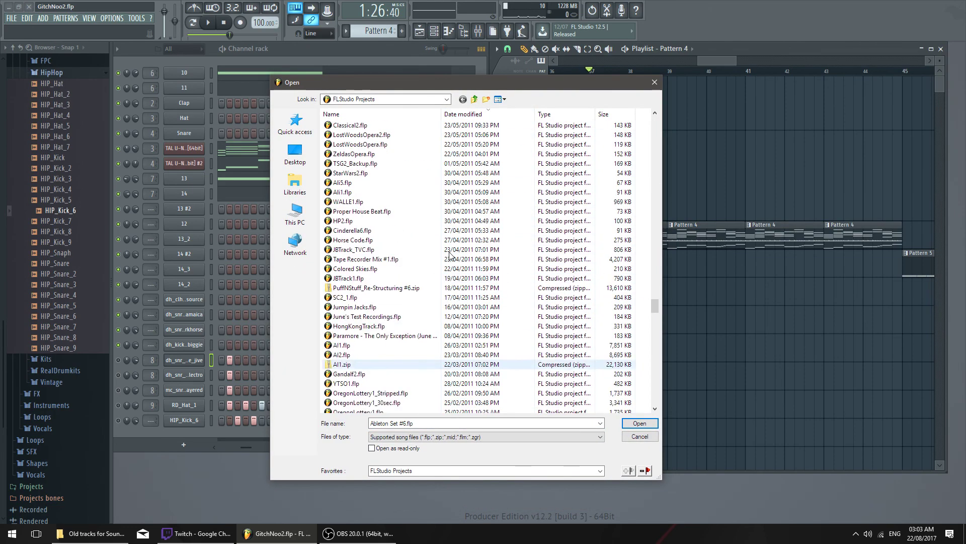
pyautogui.scroll(20, 450, 256)
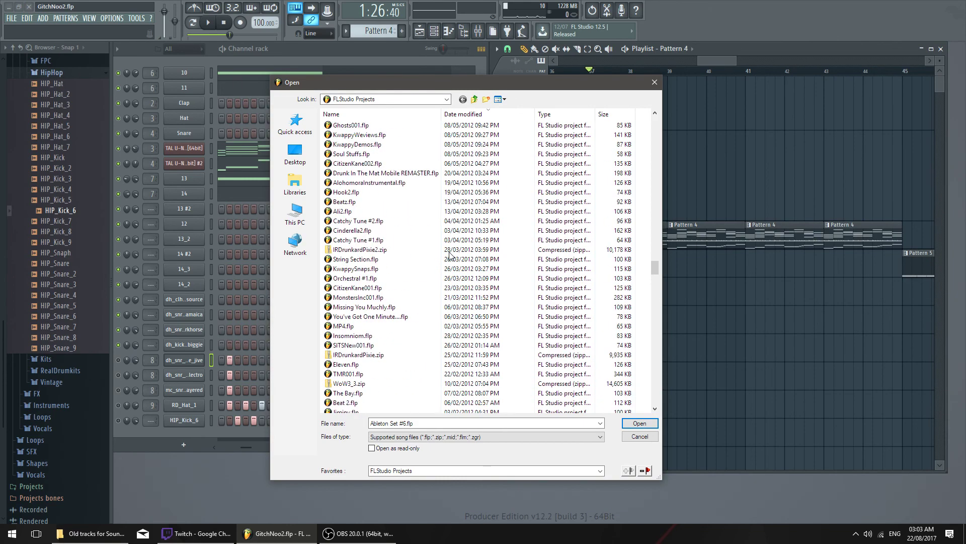
pyautogui.scroll(6, 450, 256)
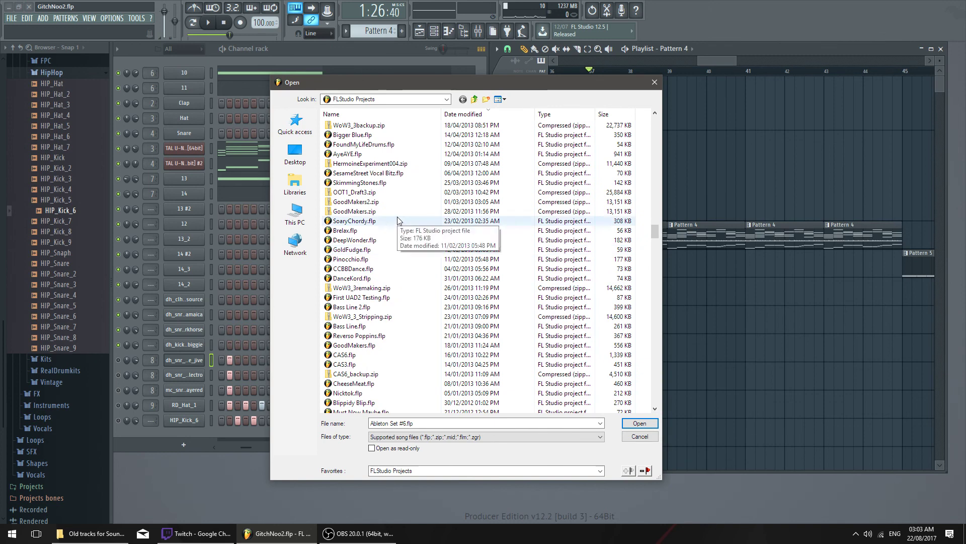
pyautogui.scroll(1, 375, 146)
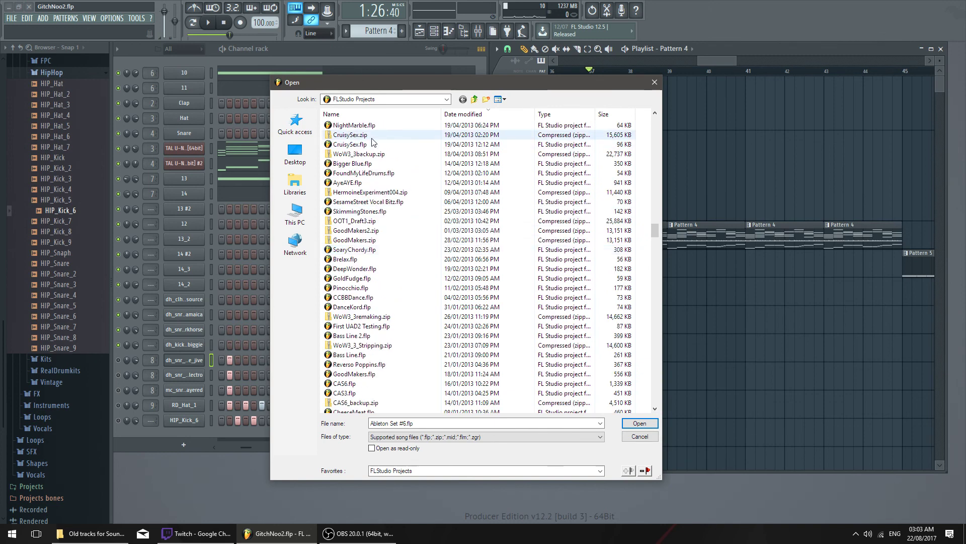
pyautogui.scroll(-8, 395, 280)
pyautogui.click(396, 268)
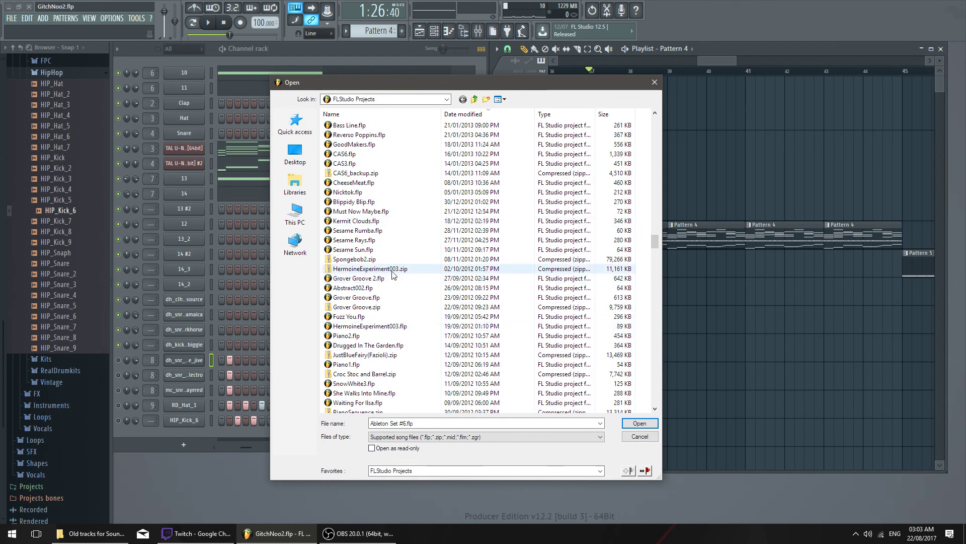
pyautogui.scroll(-3, 403, 229)
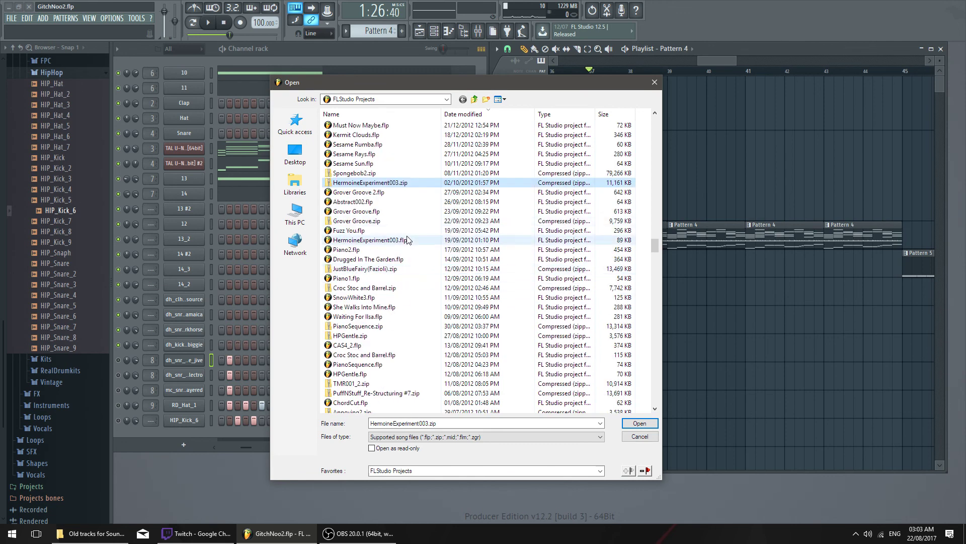
pyautogui.scroll(-2, 403, 229)
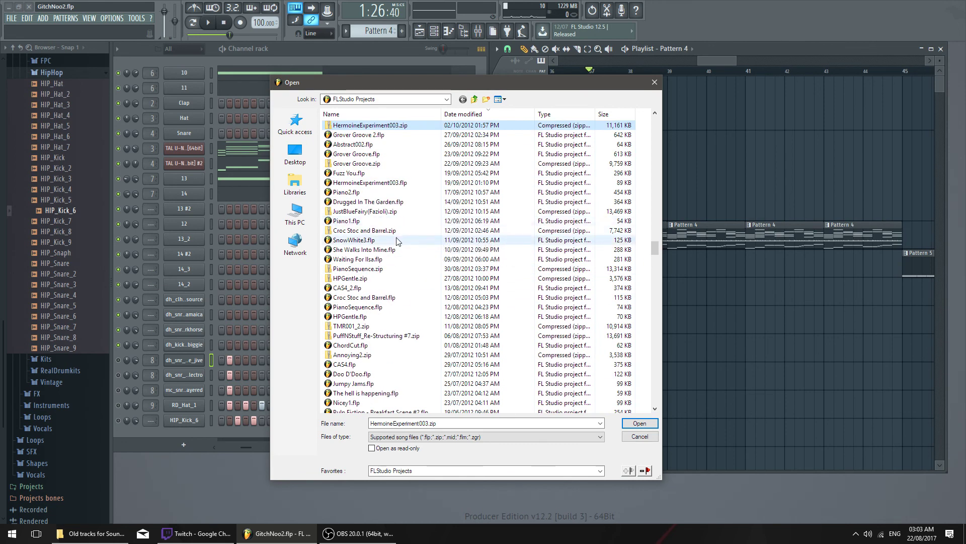
pyautogui.click(377, 268)
pyautogui.scroll(-2, 375, 214)
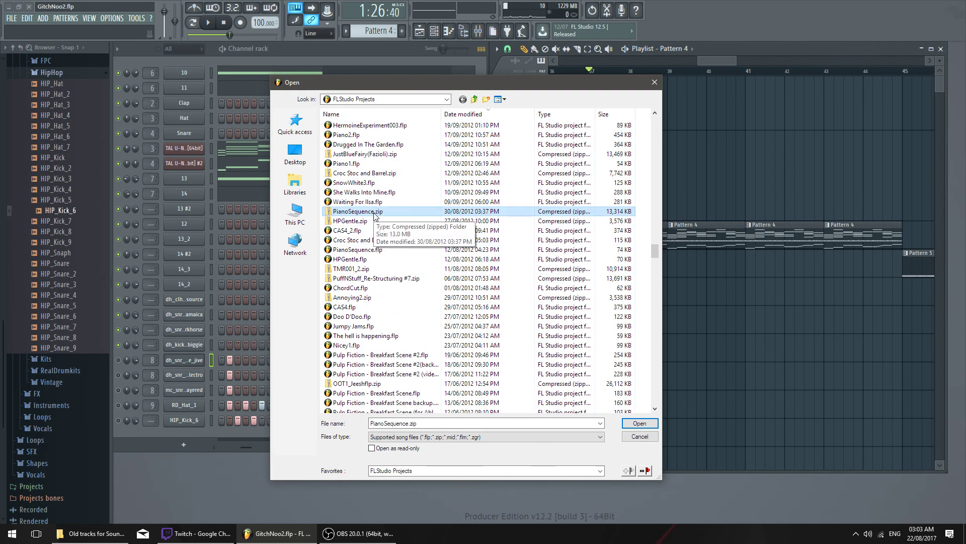
pyautogui.doubleClick(374, 212)
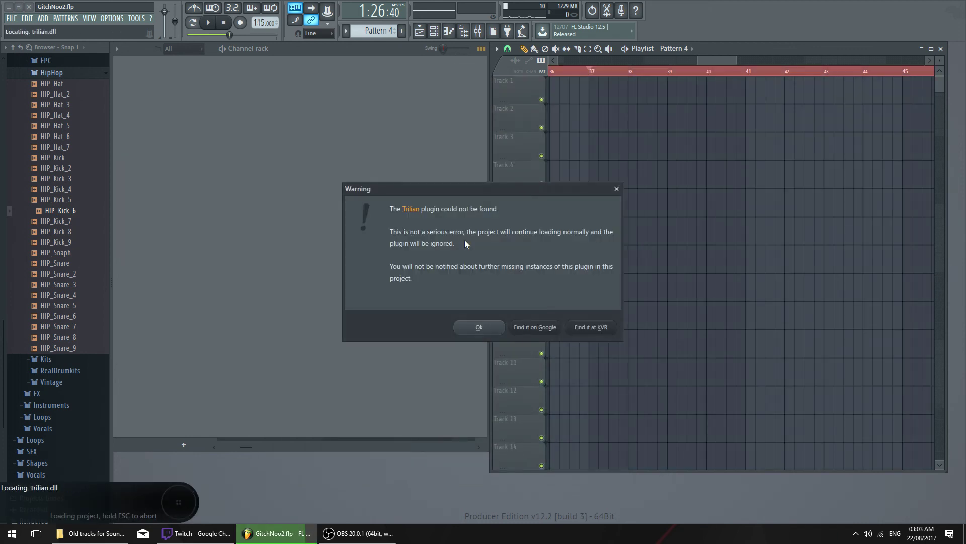
# Dismiss the missing-plugin warnings, including Trilian, FabFilter Pro-Q and LexChamber, and continue loading the project
pyautogui.click(496, 329)
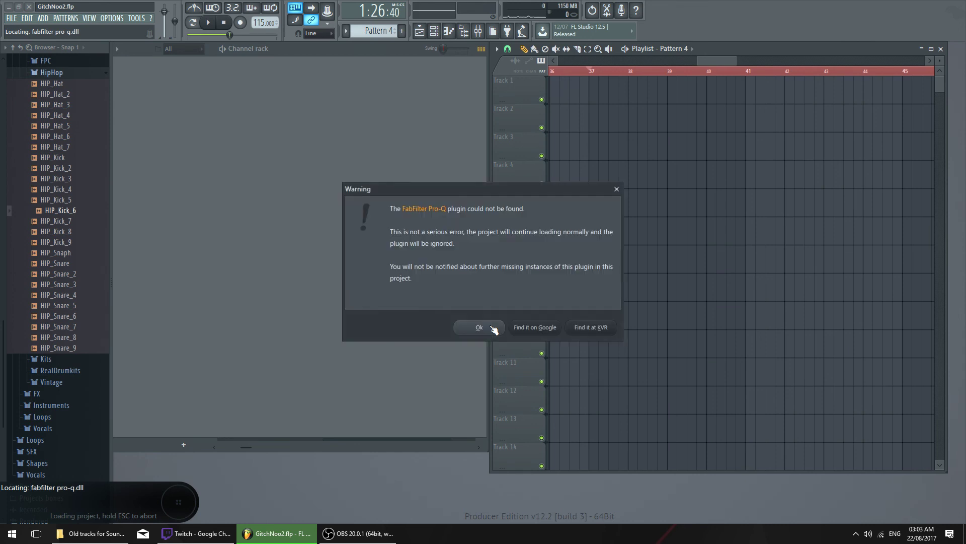
pyautogui.click(491, 327)
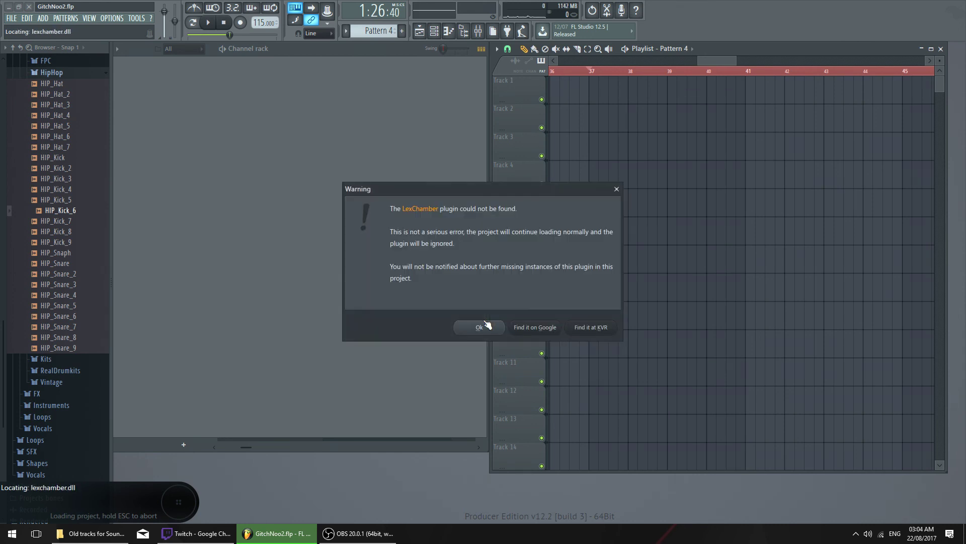
pyautogui.click(478, 328)
pyautogui.click(479, 329)
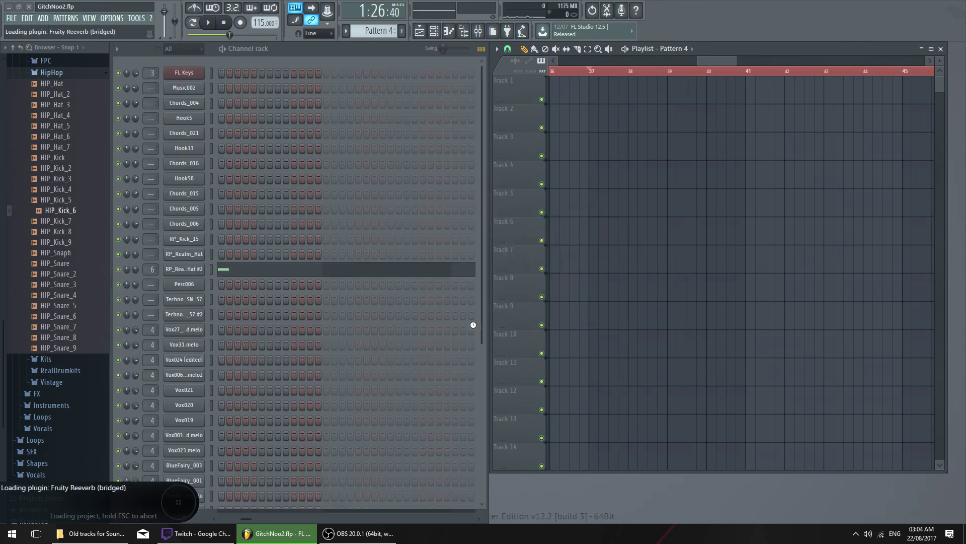
# Play the arrangement from bar 17, skip to the Pattern 4 section at bar 25, and stop playback
pyautogui.scroll(6, 594, 59)
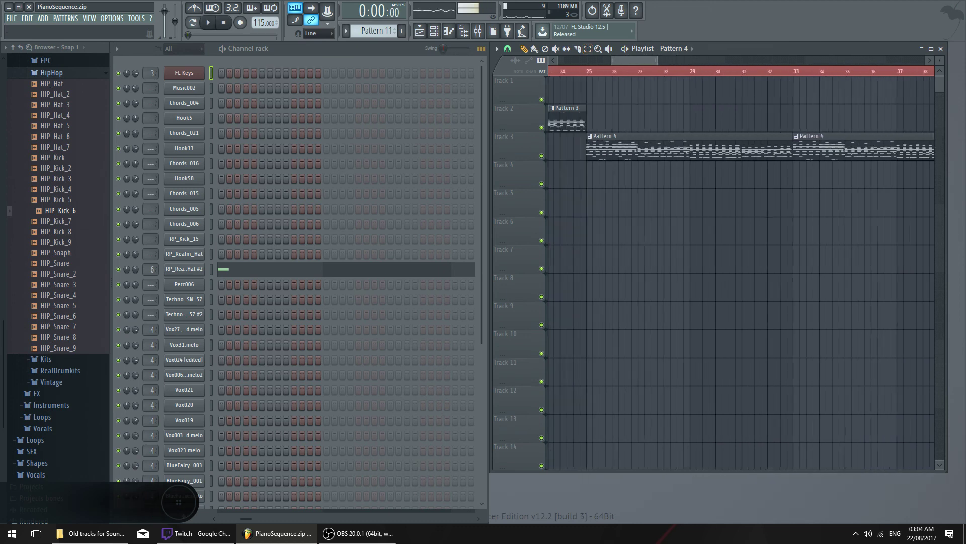
pyautogui.scroll(5, 604, 69)
pyautogui.click(606, 70)
pyautogui.click(628, 71)
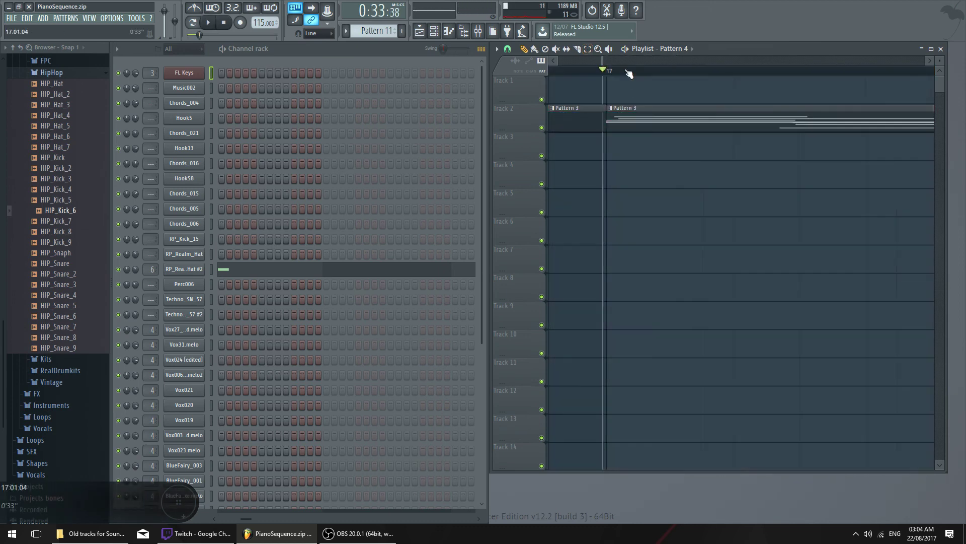
pyautogui.scroll(-5, 631, 63)
pyautogui.press('space')
pyautogui.moveTo(863, 186); pyautogui.dragTo(645, 190)
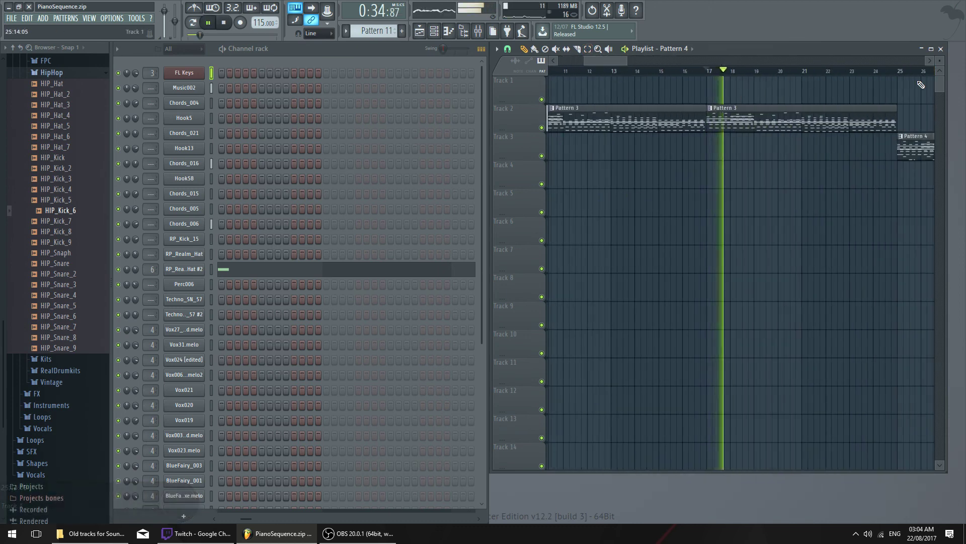
pyautogui.click(903, 71)
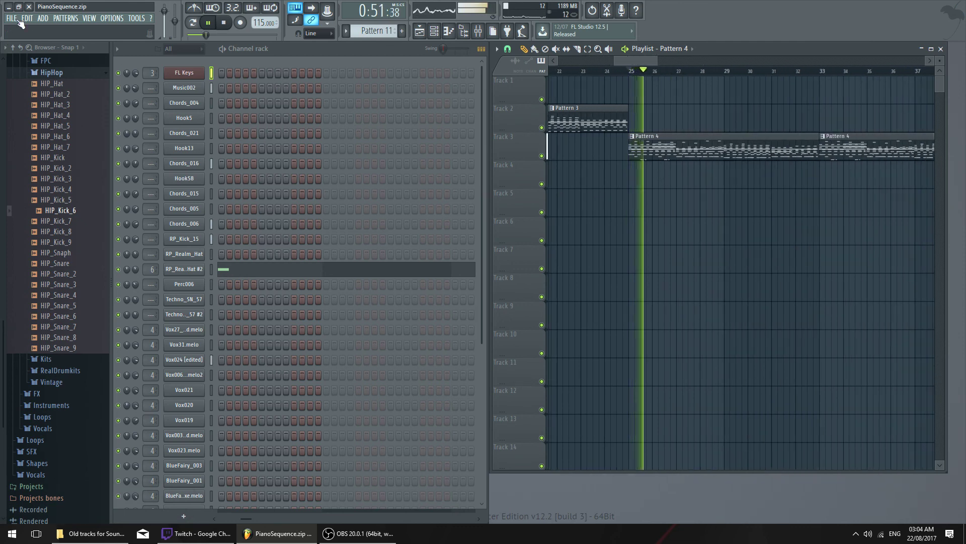
pyautogui.press('space')
# Show Pattern 4 in the channel rack and replace its FL Keys instrument with Kontakt 5 8out
pyautogui.doubleClick(688, 153)
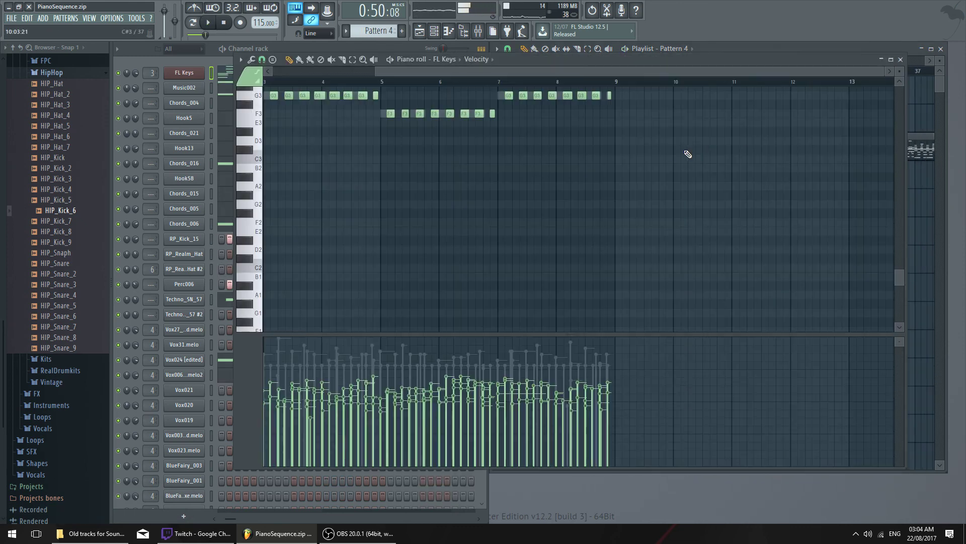
pyautogui.press('Escape')
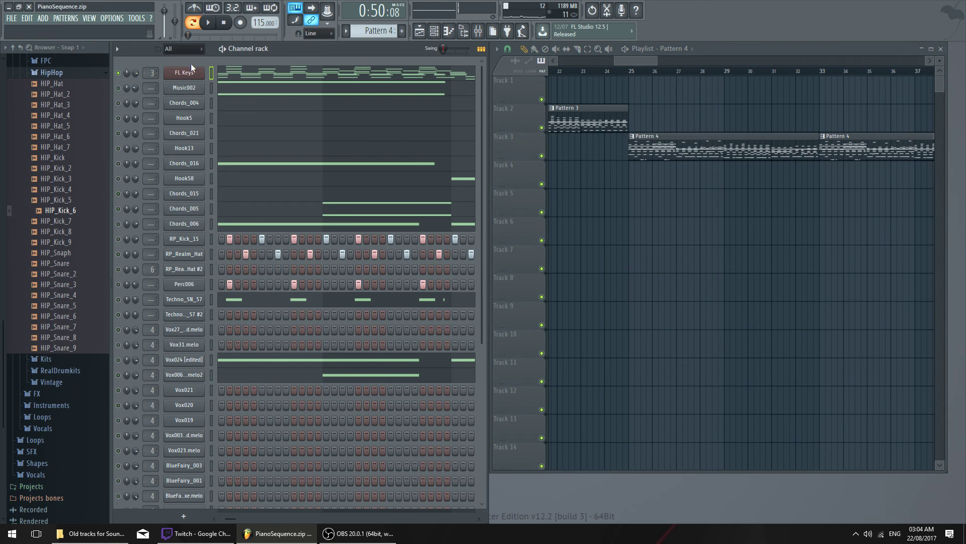
pyautogui.rightClick(203, 71)
pyautogui.moveTo(254, 140)
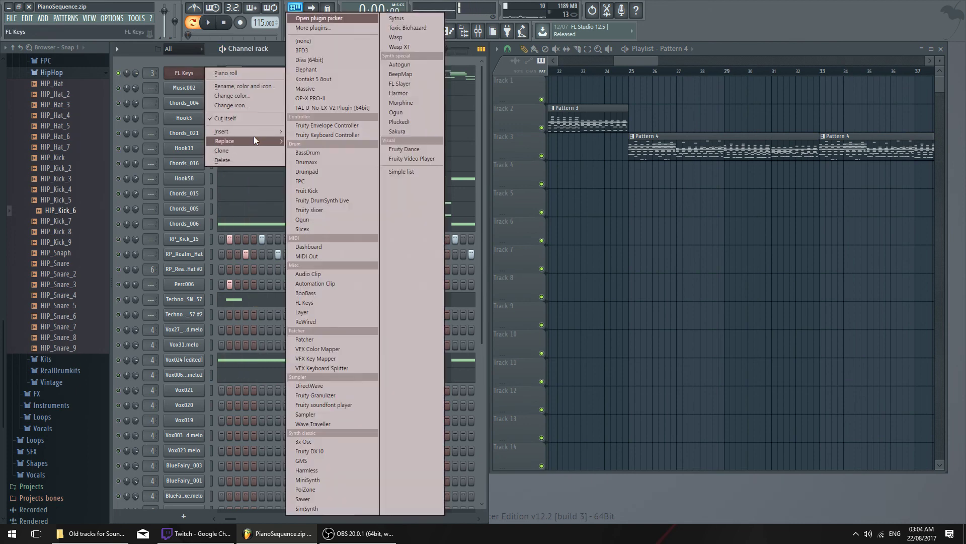
pyautogui.click(343, 69)
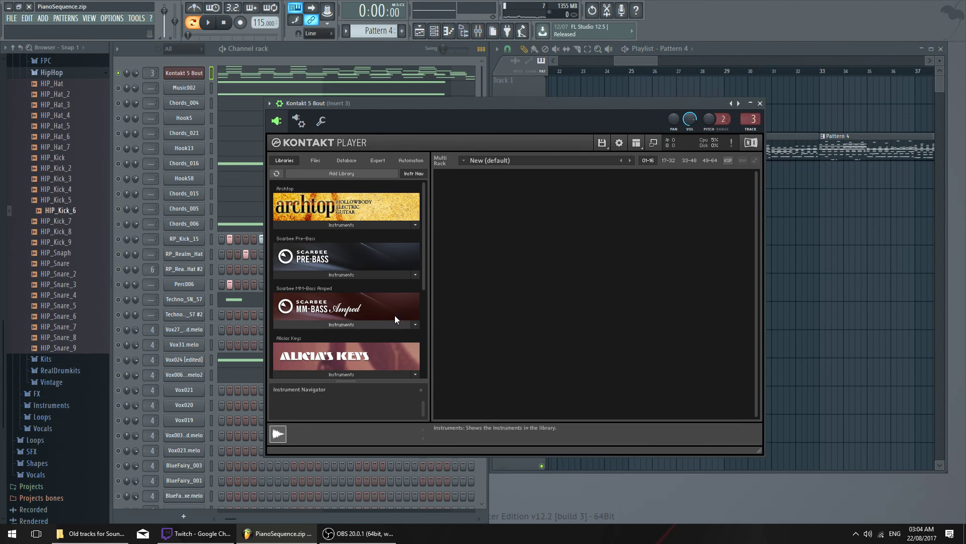
# Load Alicias Keys.nki from the Alicia's Keys library, close the Kontakt window, and start playing Pattern 4
pyautogui.scroll(-1, 353, 348)
pyautogui.click(352, 349)
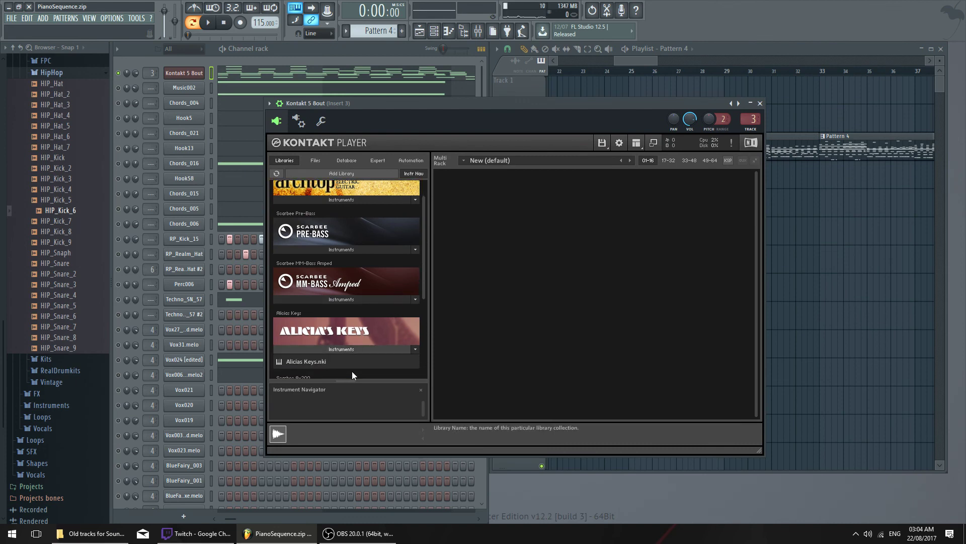
pyautogui.doubleClick(345, 361)
pyautogui.click(760, 104)
pyautogui.press('space')
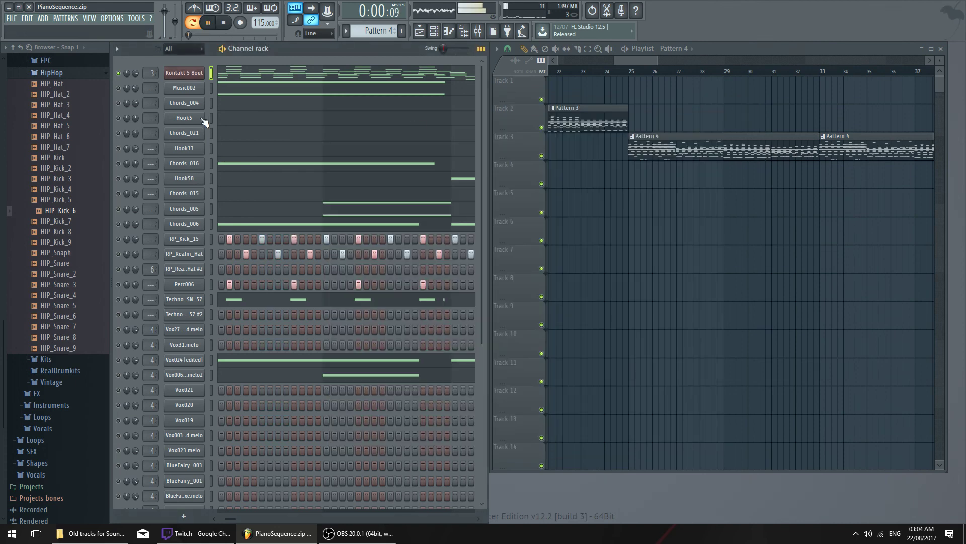
# Open the Kontakt channel's Pattern 4 notes in the piano roll and play them briefly from bar 1
pyautogui.click(230, 72)
pyautogui.press('space')
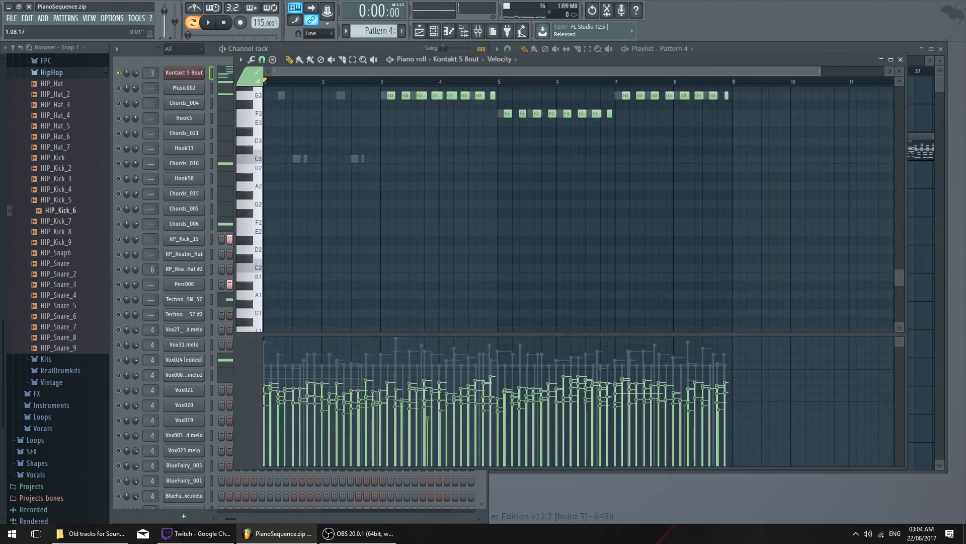
pyautogui.scroll(1, 333, 71)
pyautogui.scroll(3, 395, 179)
pyautogui.scroll(4, 398, 183)
pyautogui.hotkey('alt', 'q')
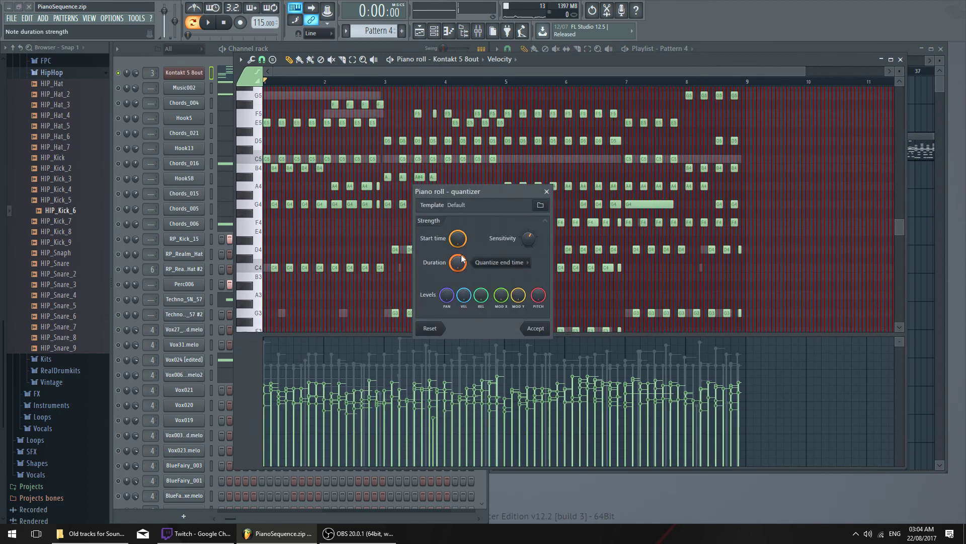
pyautogui.click(546, 191)
pyautogui.scroll(5, 312, 156)
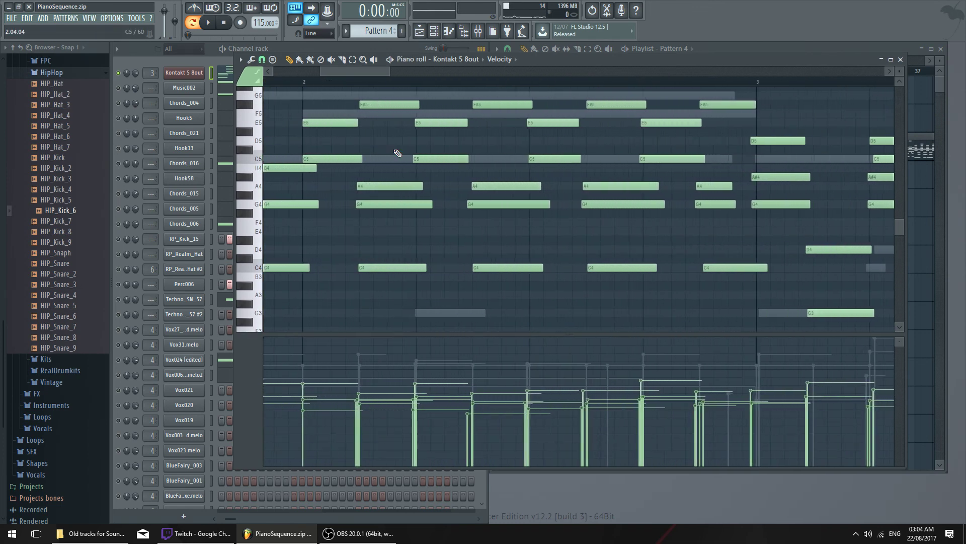
pyautogui.hscroll(-4, 403, 151)
pyautogui.press('space')
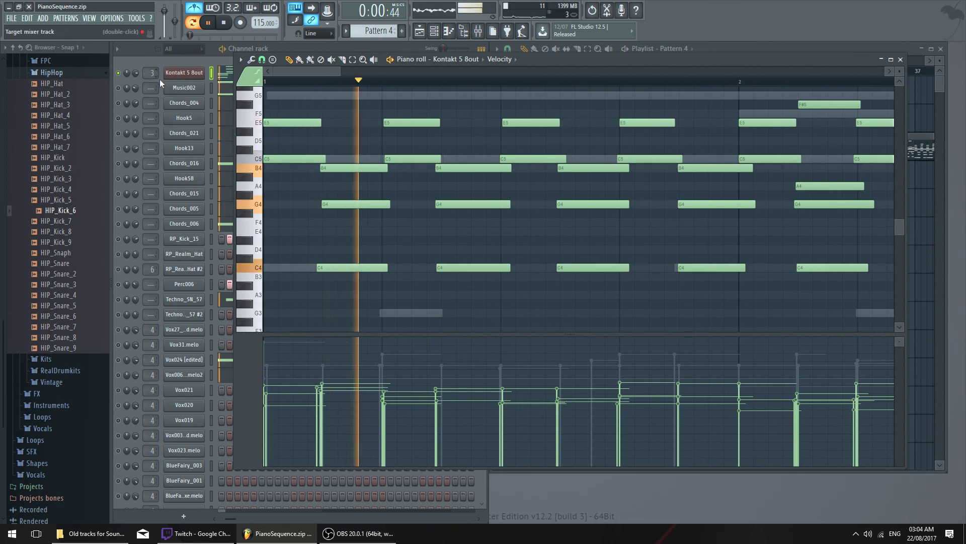
pyautogui.press('space')
# Quantize the piano notes with Start time strength at about 47% and Duration strength at zero, auditioning before accepting
pyautogui.hotkey('alt', 'q')
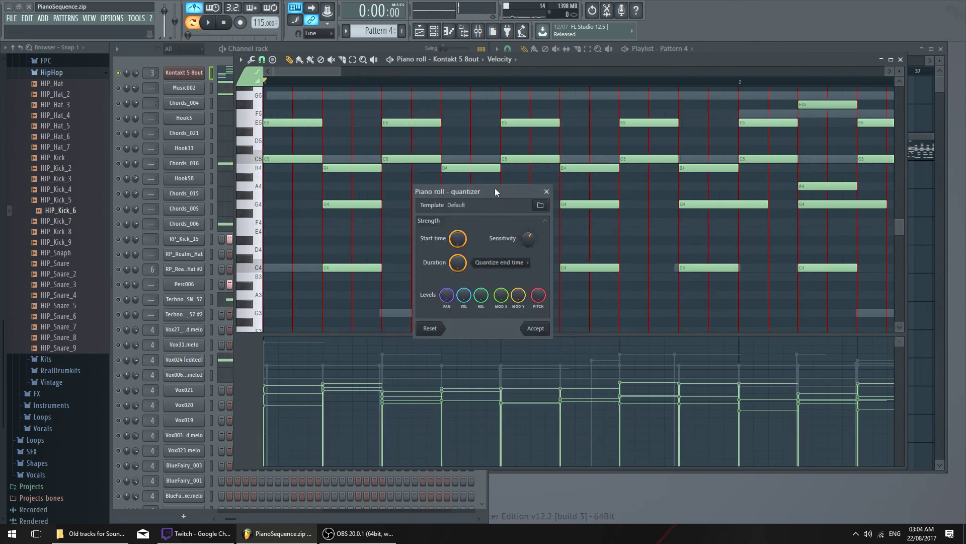
pyautogui.moveTo(495, 188); pyautogui.dragTo(606, 212)
pyautogui.moveTo(569, 286); pyautogui.dragTo(574, 316)
pyautogui.press('space')
pyautogui.press('space')
pyautogui.press('space')
pyautogui.moveTo(570, 264); pyautogui.dragTo(568, 270)
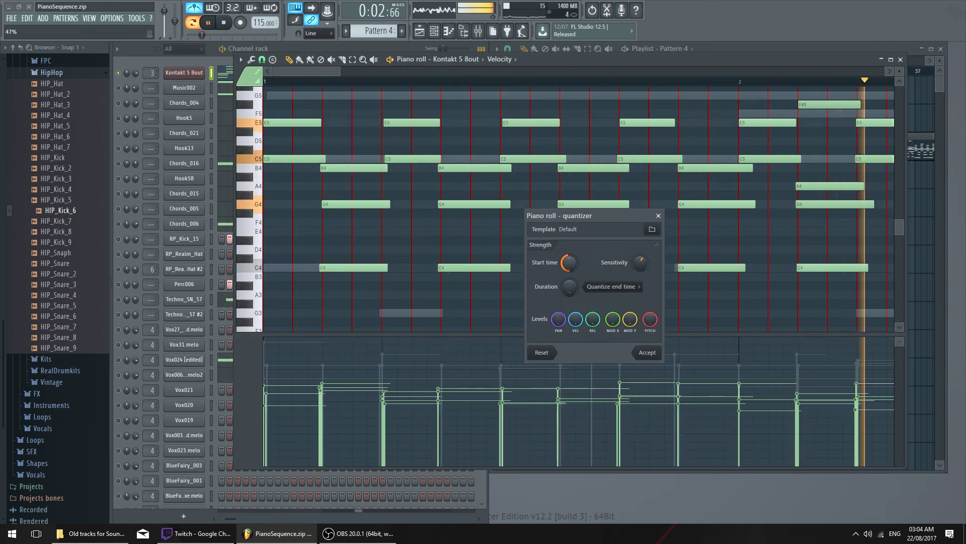
pyautogui.click(649, 354)
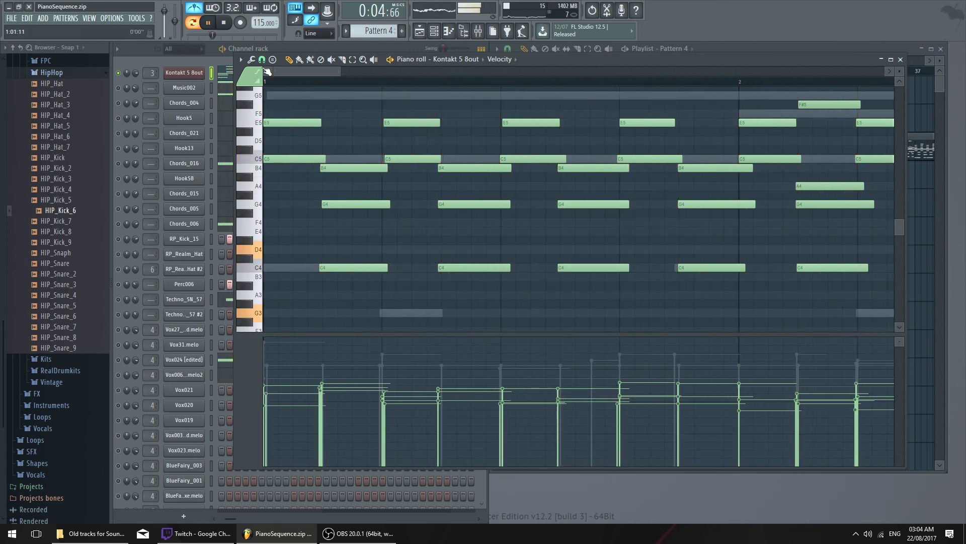
# Randomize the piano notes' velocities with the randomizer's Pattern section turned off, and accept the result
pyautogui.press('space')
pyautogui.click(241, 60)
pyautogui.moveTo(260, 94)
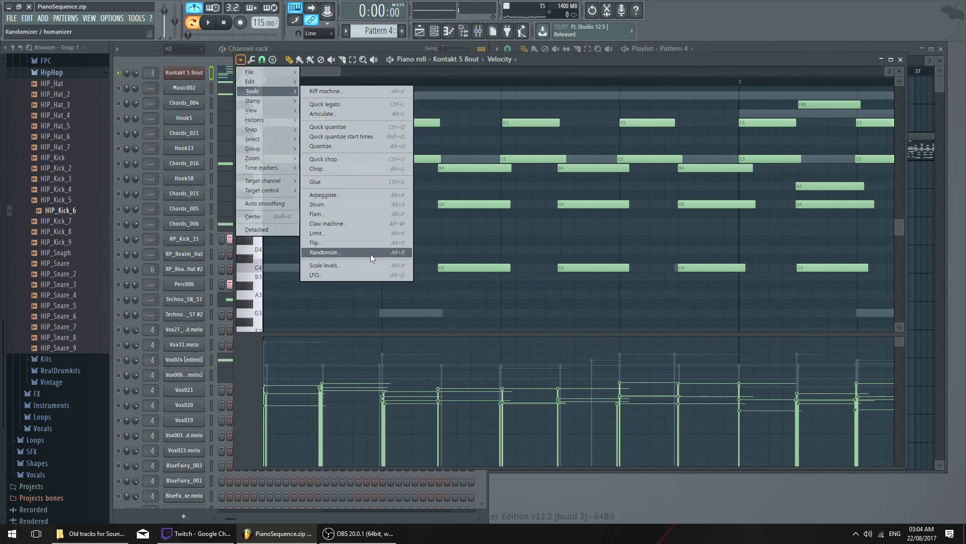
pyautogui.click(370, 254)
pyautogui.click(422, 170)
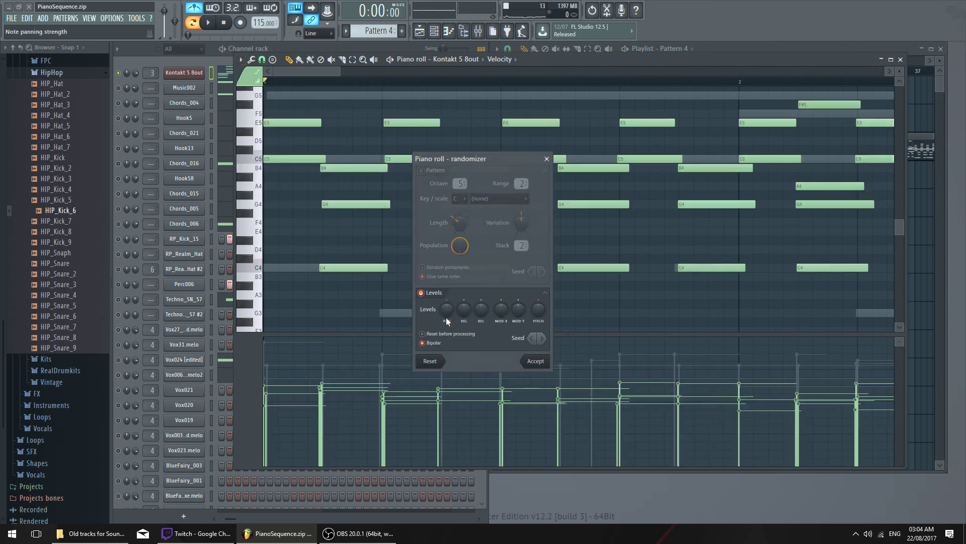
pyautogui.click(535, 361)
# Scale the piano notes' velocities lower and closer together by adjusting Multiply and Offset in level scaling, auditioning before accepting
pyautogui.click(241, 60)
pyautogui.moveTo(274, 89)
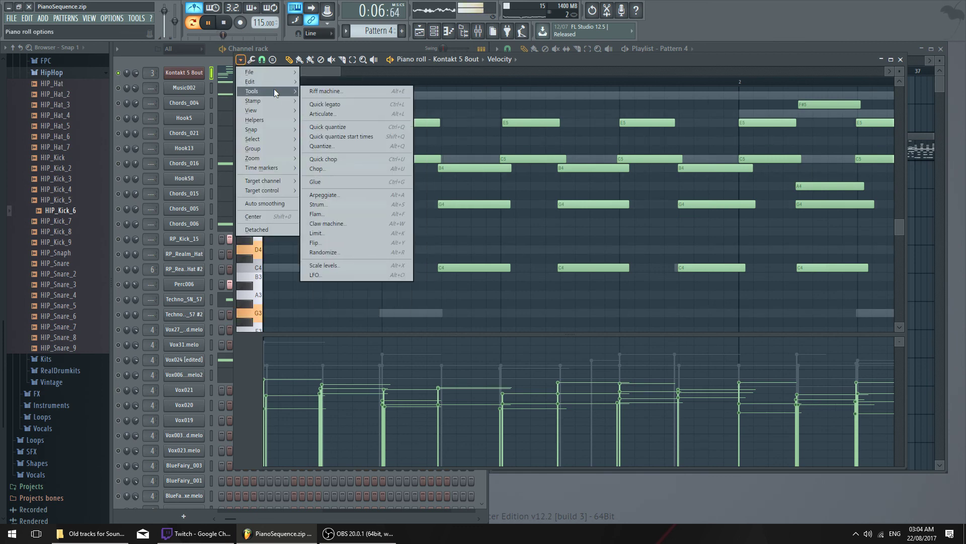
pyautogui.click(369, 264)
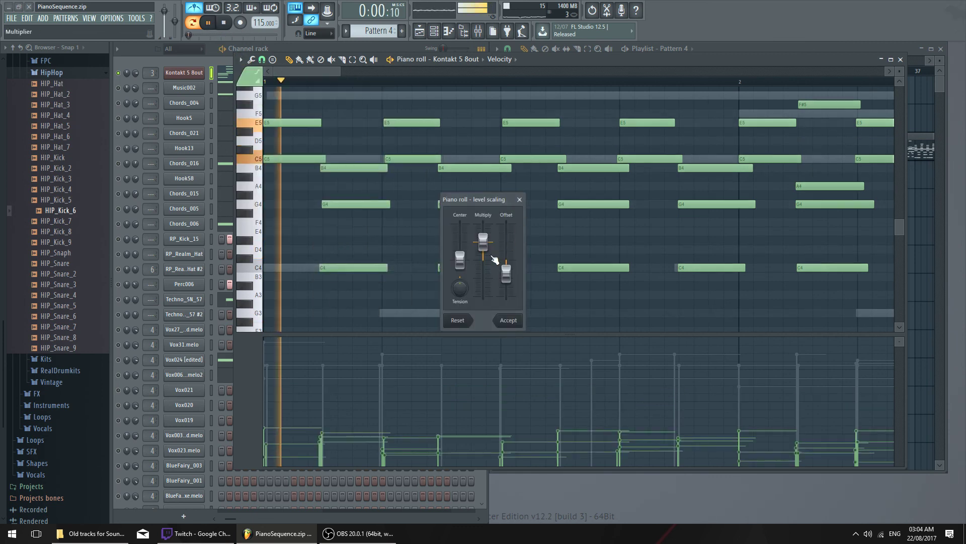
pyautogui.moveTo(505, 273)
pyautogui.mouseDown()
pyautogui.moveTo(505, 260)
pyautogui.moveTo(502, 278)
pyautogui.mouseUp()
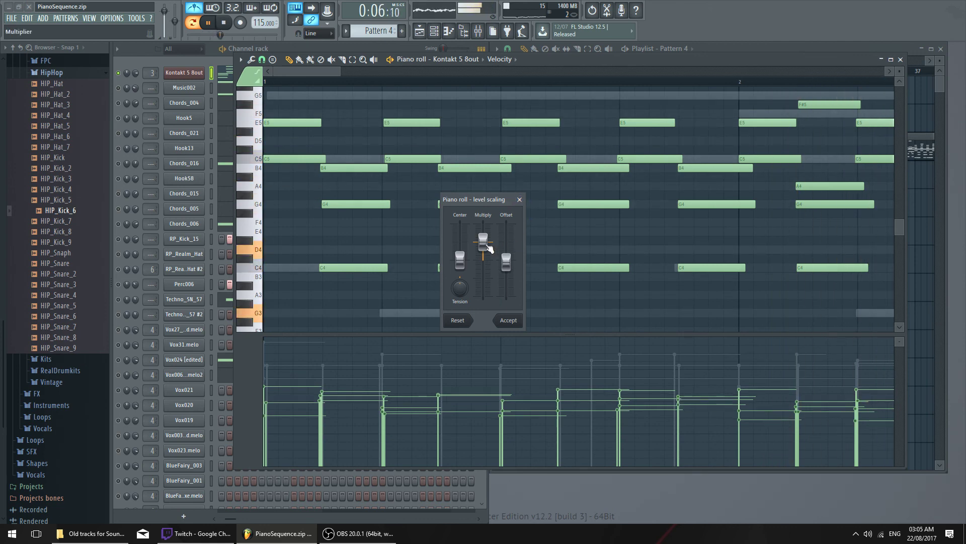
pyautogui.press('space')
pyautogui.moveTo(482, 242); pyautogui.dragTo(506, 254)
pyautogui.press('space')
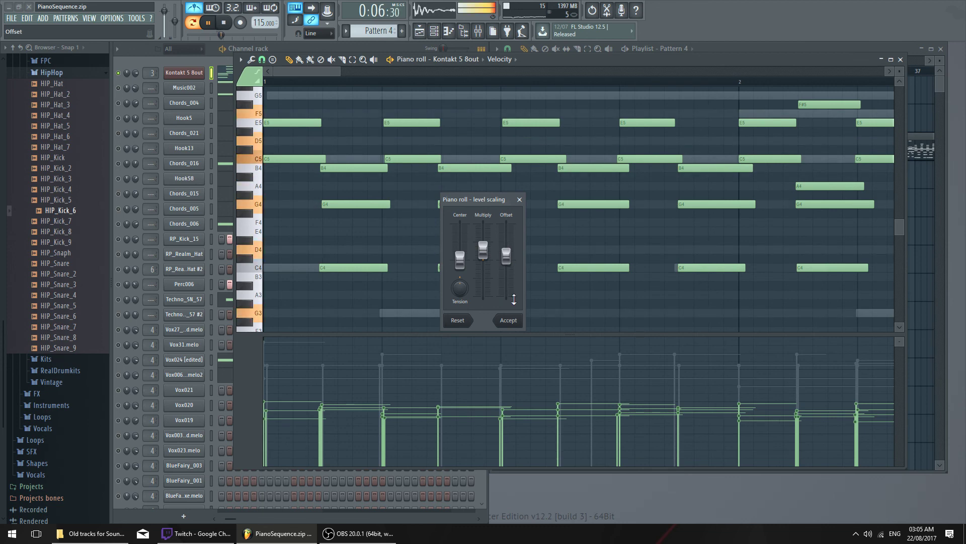
pyautogui.click(508, 320)
pyautogui.press('space')
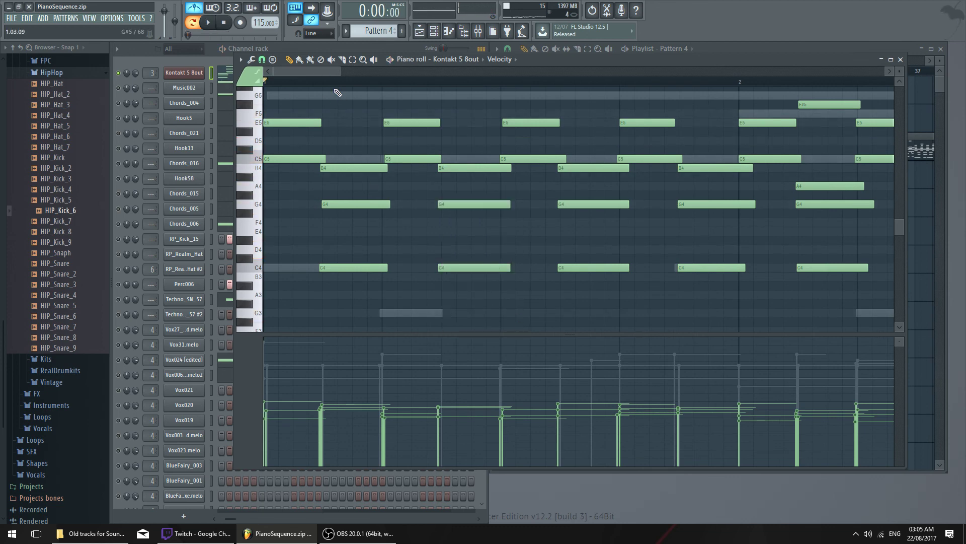
# Try lengthening all of the Kontakt channel's piano notes together during playback, deselect them and reopen their piano roll
pyautogui.scroll(-1, 337, 92)
pyautogui.hotkey('ctrl', 'a')
pyautogui.press('space')
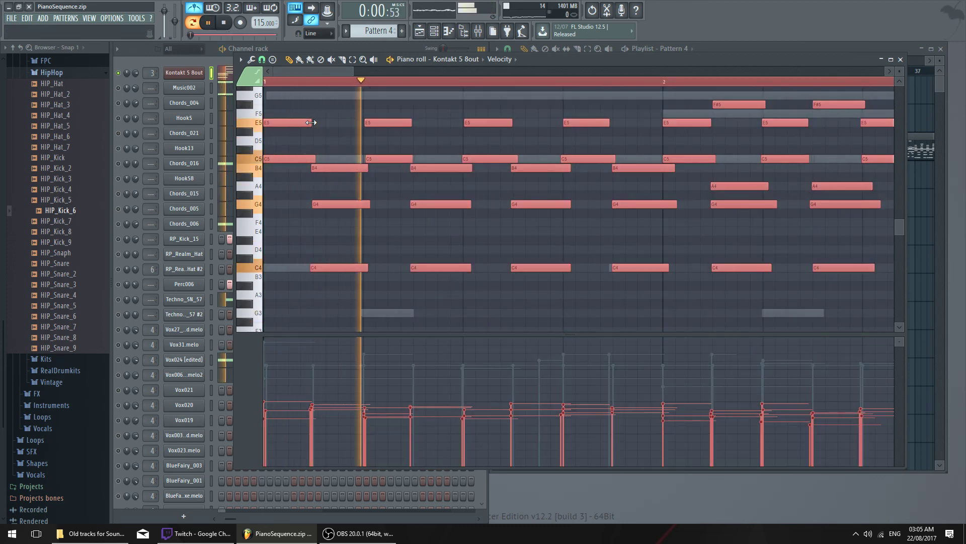
pyautogui.moveTo(310, 122); pyautogui.dragTo(348, 130)
pyautogui.moveTo(353, 71); pyautogui.dragTo(661, 71)
pyautogui.hotkey('ctrl', 'd')
pyautogui.press('F7')
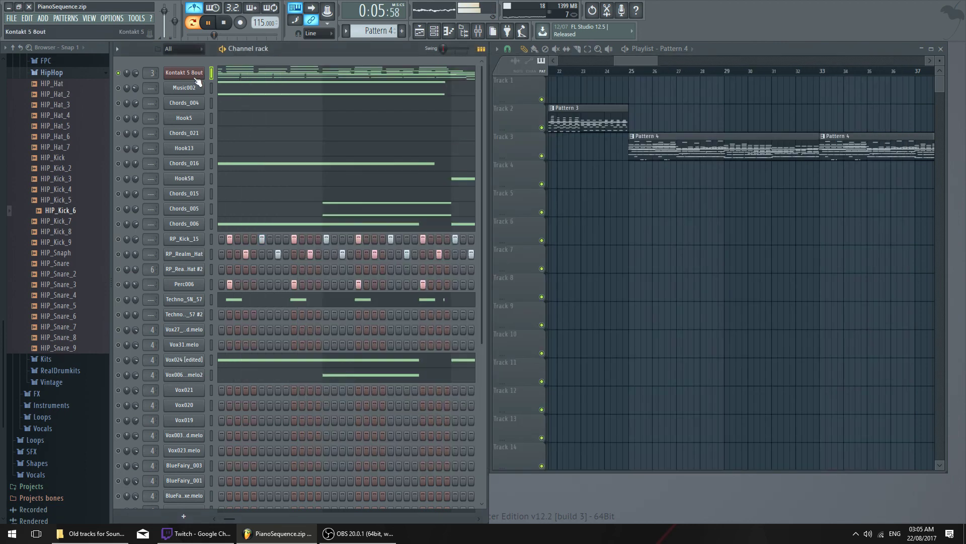
pyautogui.click(184, 73)
pyautogui.click(400, 79)
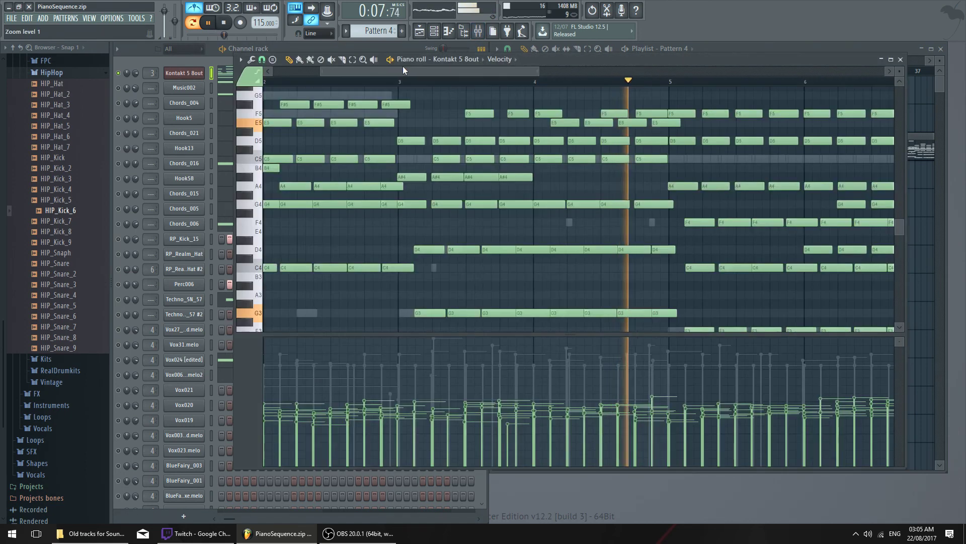
# Try shortening the overlapping G4, D4 and G3 notes in bar 4 while replaying the passage
pyautogui.scroll(-2, 404, 67)
pyautogui.click(469, 81)
pyautogui.moveTo(469, 71)
pyautogui.mouseDown()
pyautogui.moveTo(481, 71)
pyautogui.moveTo(464, 71)
pyautogui.mouseUp()
pyautogui.press('space')
pyautogui.moveTo(463, 173); pyautogui.dragTo(466, 206)
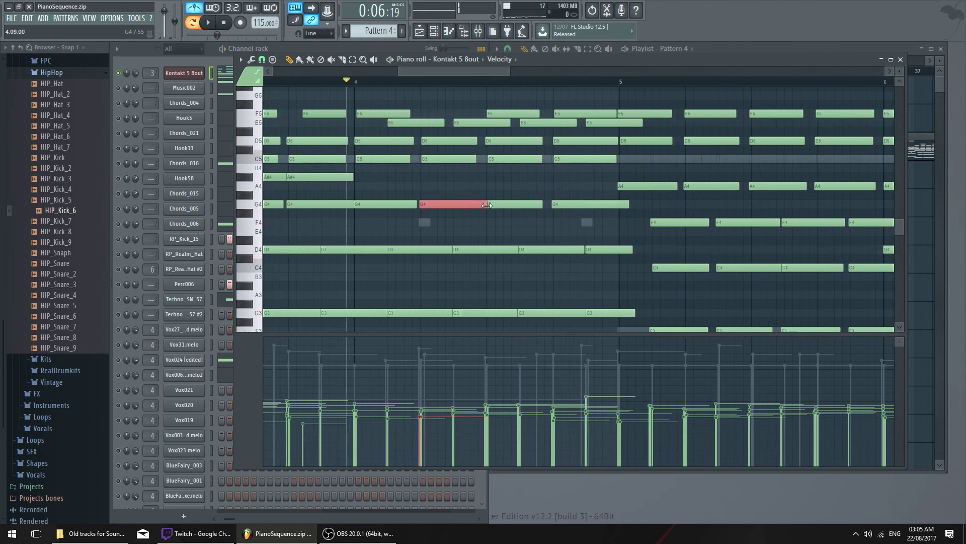
pyautogui.click(513, 249)
pyautogui.press('space')
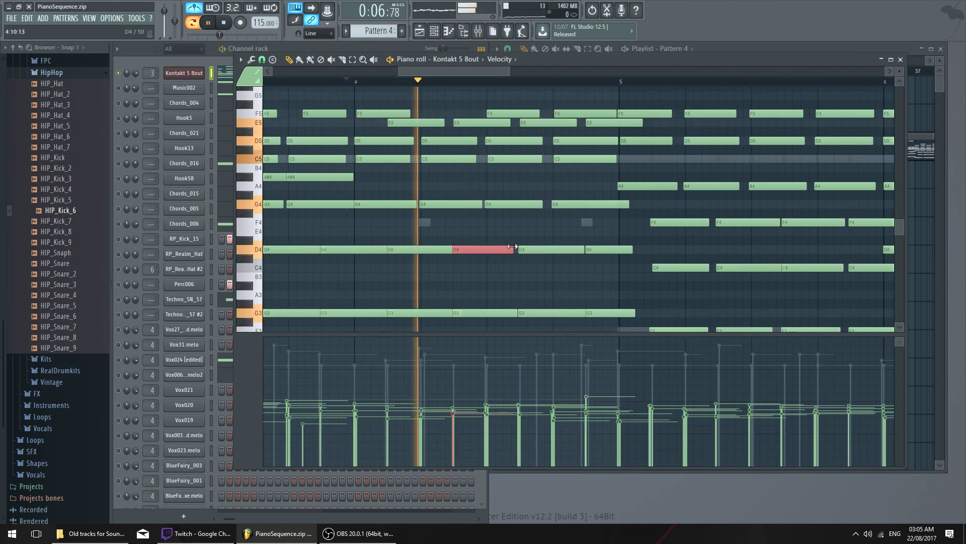
pyautogui.moveTo(512, 249); pyautogui.dragTo(446, 249)
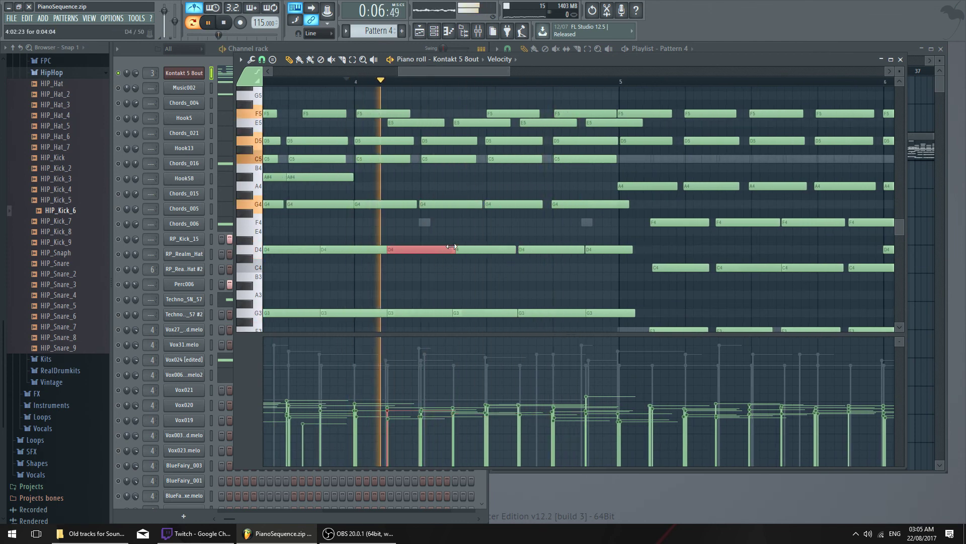
pyautogui.moveTo(430, 280); pyautogui.dragTo(508, 313)
pyautogui.press('space')
pyautogui.press('space')
pyautogui.click(507, 305)
pyautogui.rightClick(507, 307)
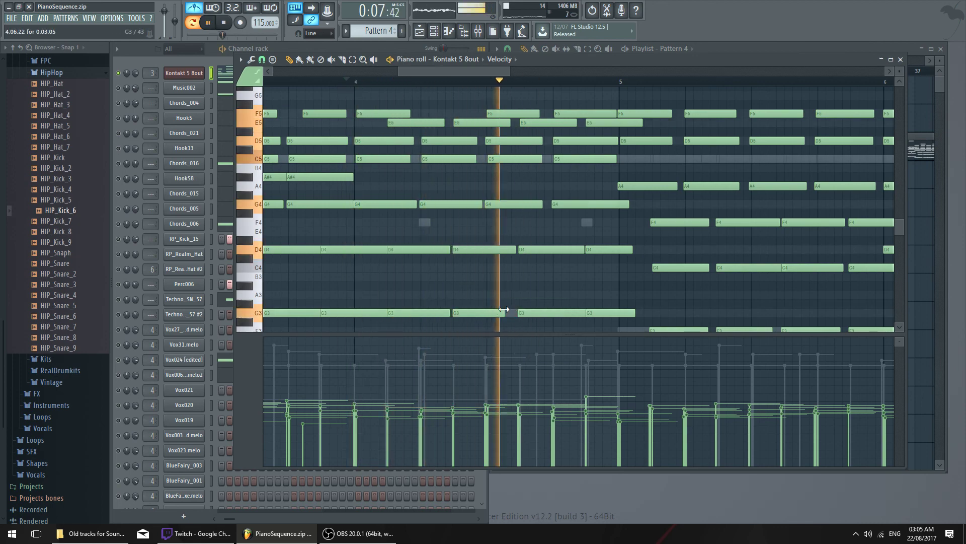
# Stop playback and show the Pedal page of the Alicia's Keys settings in the Kontakt window
pyautogui.press('space')
pyautogui.press('Escape')
pyautogui.click(184, 72)
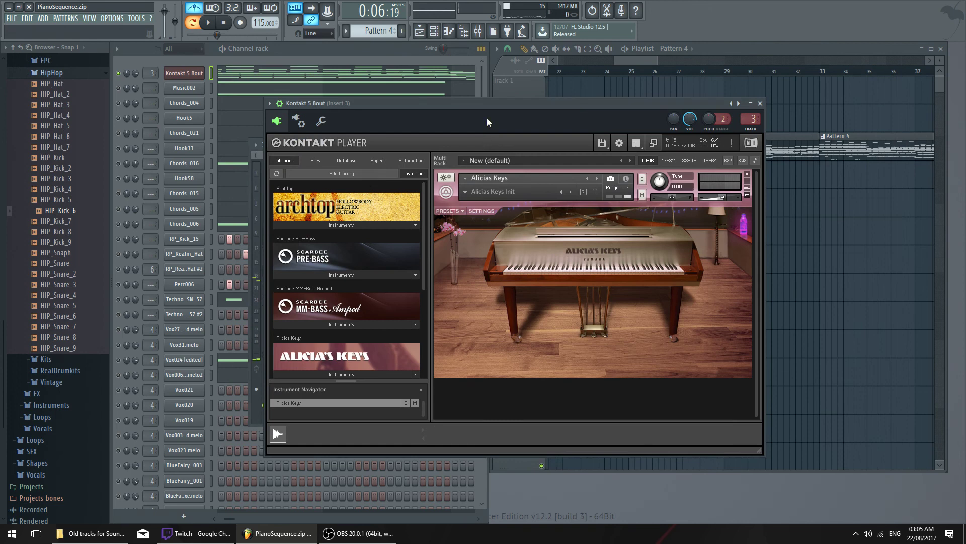
pyautogui.moveTo(487, 119); pyautogui.dragTo(400, 116)
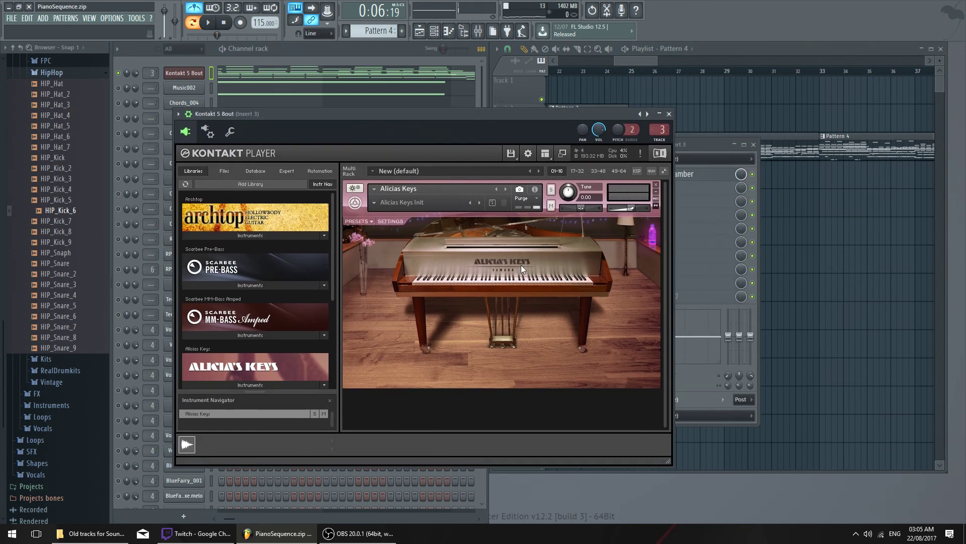
pyautogui.click(388, 221)
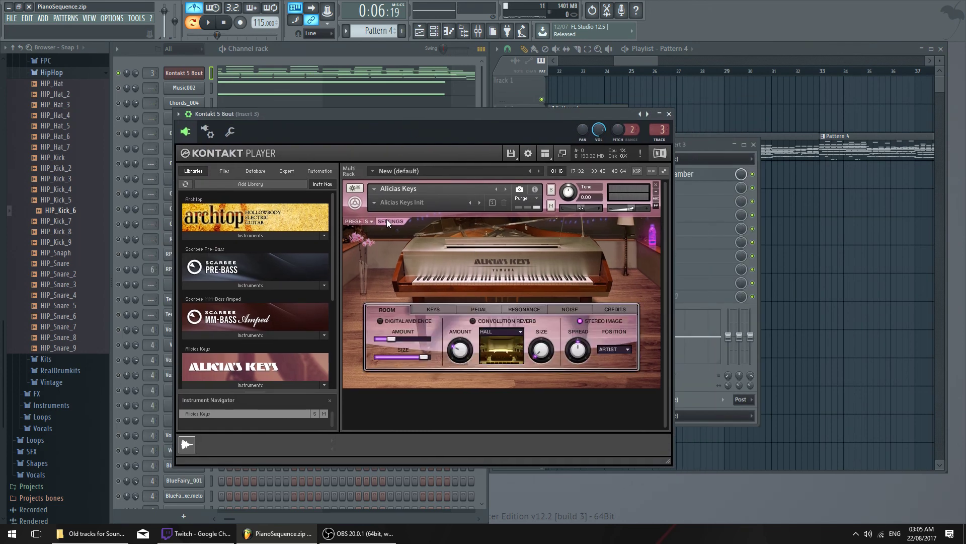
pyautogui.click(488, 308)
# Undo the individual note trims and the lengthening of all piano notes, going back to the velocity level scaling
pyautogui.click(372, 54)
pyautogui.click(358, 72)
pyautogui.scroll(-2, 361, 75)
pyautogui.hotkey('ctrl', 'alt', 'z')
pyautogui.hotkey('ctrl', 'alt', 'z')
pyautogui.hotkey('ctrl', 'alt', 'z')
pyautogui.hotkey('ctrl', 'alt', 'z')
pyautogui.hotkey('ctrl', 'alt', 'z')
pyautogui.hotkey('ctrl', 'alt', 'z')
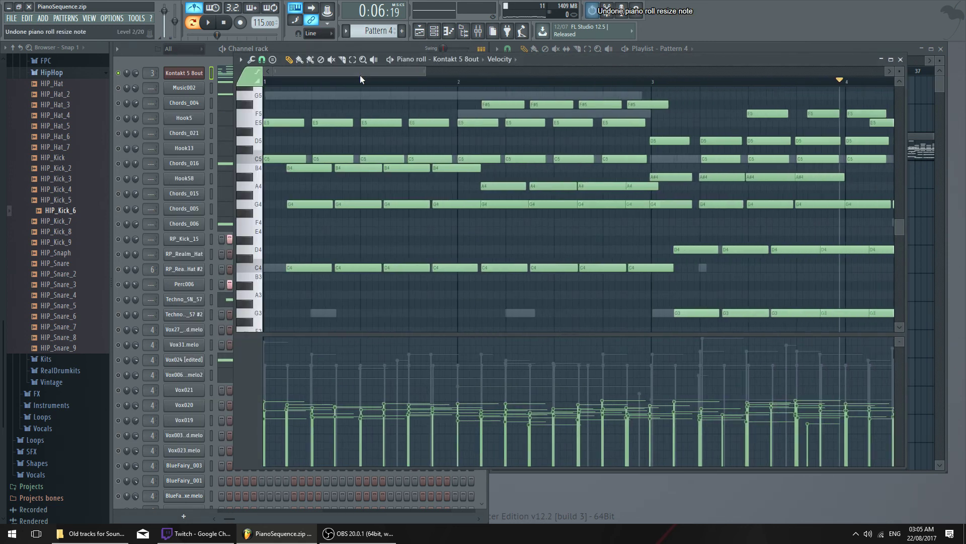
pyautogui.hotkey('ctrl', 'alt', 'z')
pyautogui.hotkey('ctrl', 'alt', 'z')
pyautogui.hotkey('ctrl', 'alt', 'z')
pyautogui.hotkey('ctrl', 'alt', 'z')
pyautogui.hotkey('ctrl', 'alt', 'z')
pyautogui.hotkey('ctrl', 'alt', 'z')
pyautogui.hotkey('ctrl', 'alt', 'z')
pyautogui.hotkey('ctrl', 'alt', 'z')
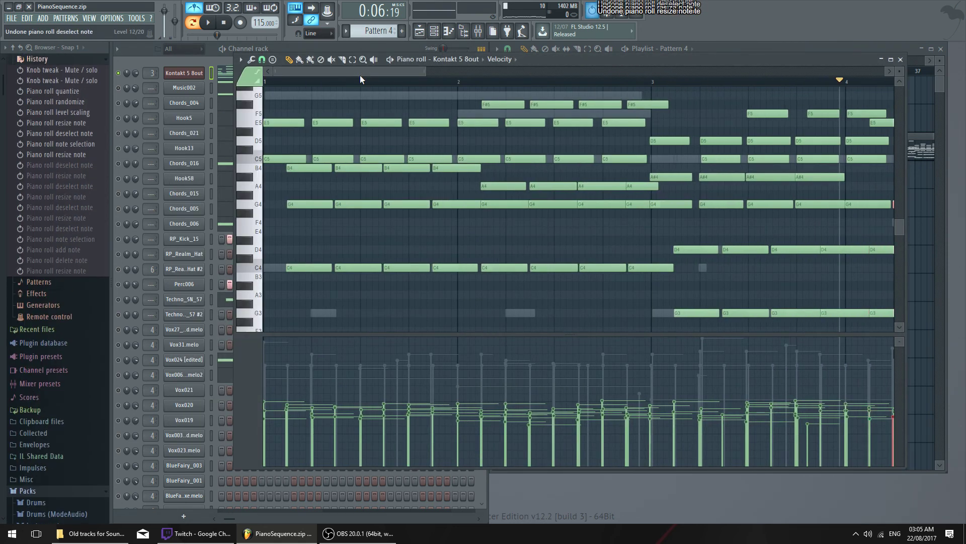
pyautogui.hotkey('ctrl', 'alt', 'z')
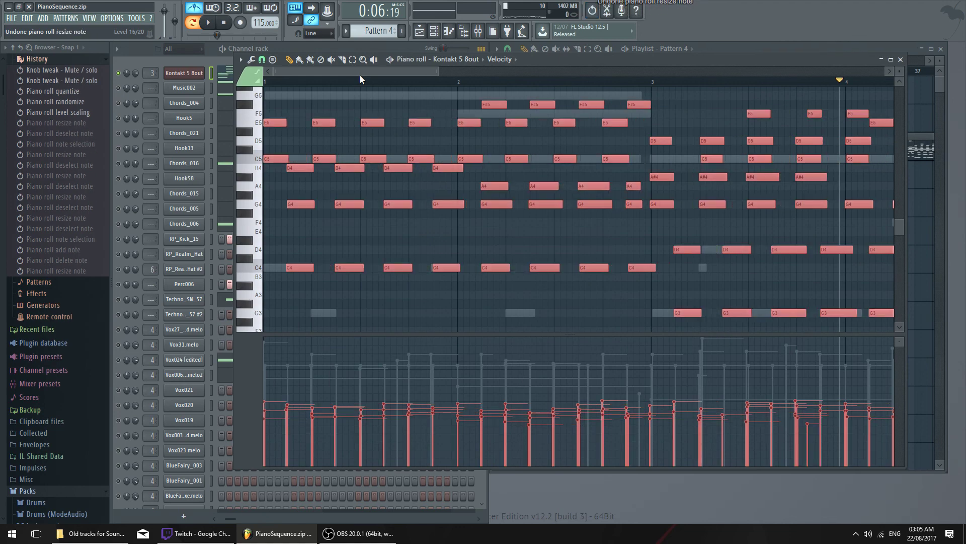
# Audition Pattern 4 with the Alicia's Keys pedal settings showing, stop playback and close the Kontakt window
pyautogui.press('Escape')
pyautogui.press('space')
pyautogui.click(516, 119)
pyautogui.moveTo(516, 119); pyautogui.dragTo(539, 110)
pyautogui.press('space')
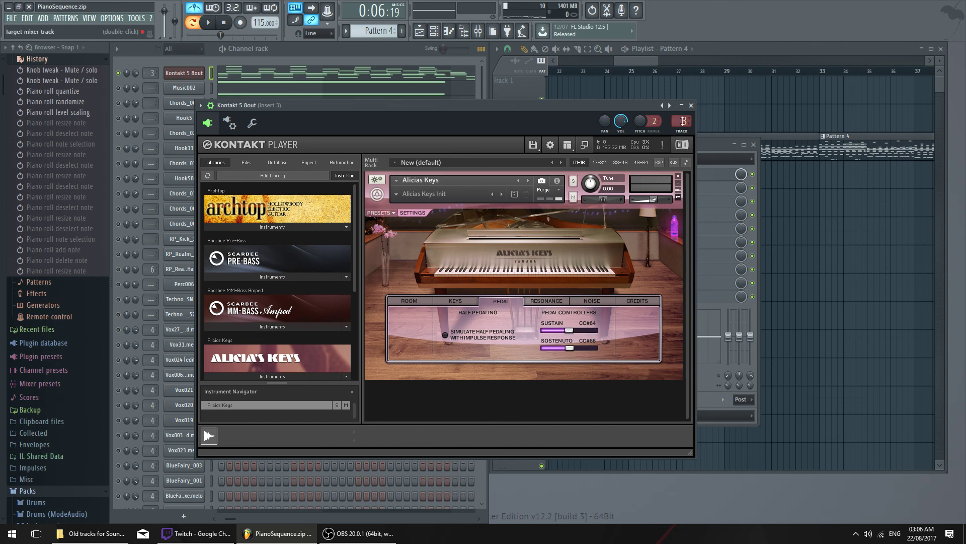
pyautogui.click(691, 105)
# Examine the Kontakt channel's piano roll for its available note properties, channel controls and option menu commands
pyautogui.click(224, 74)
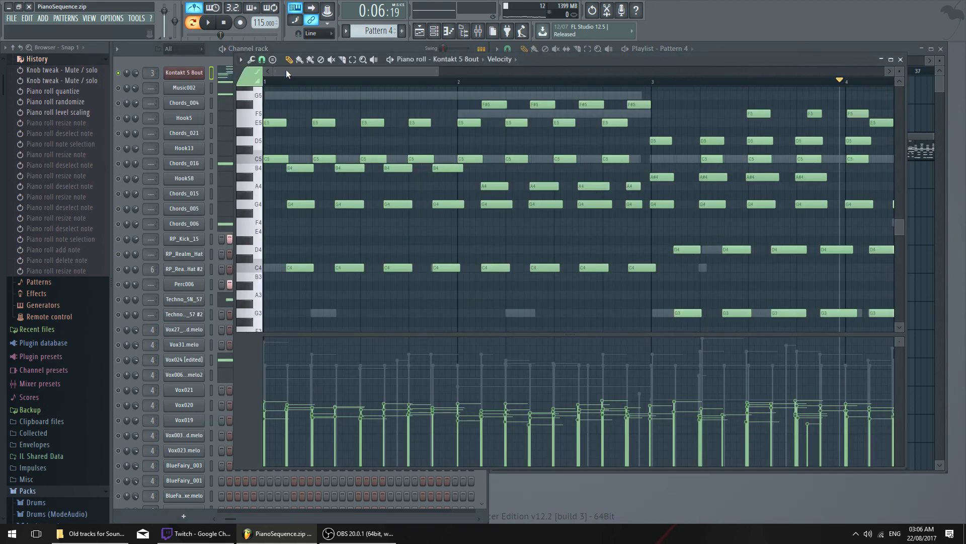
pyautogui.scroll(-2, 375, 276)
pyautogui.click(253, 349)
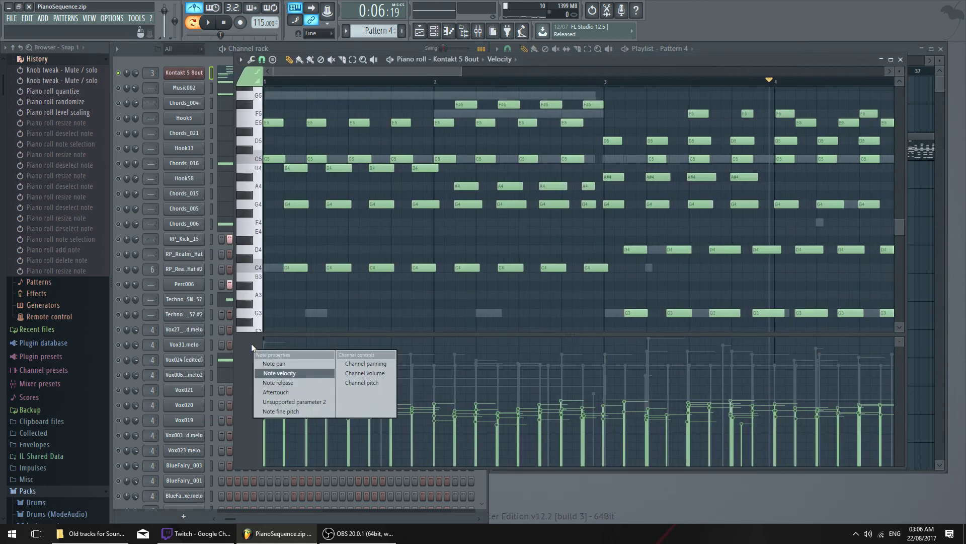
pyautogui.click(252, 343)
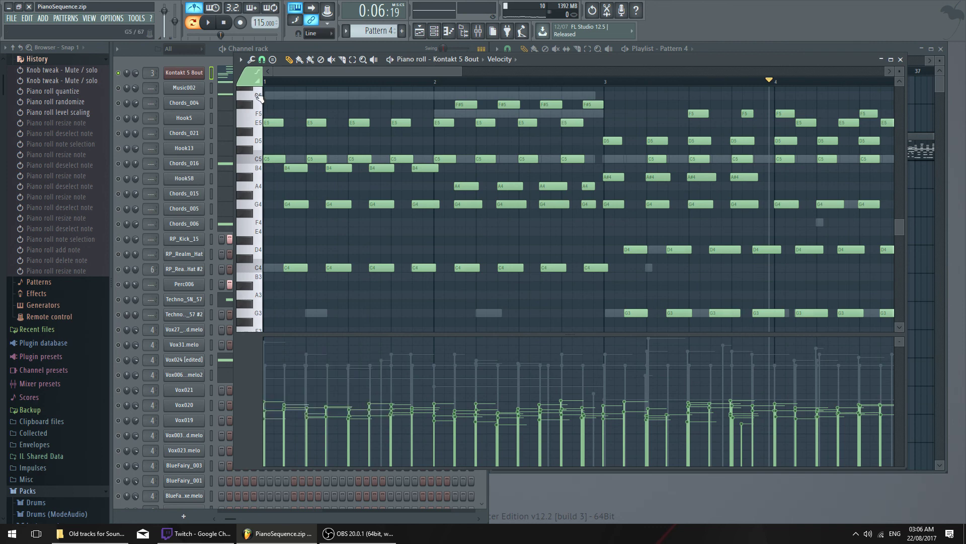
pyautogui.click(242, 59)
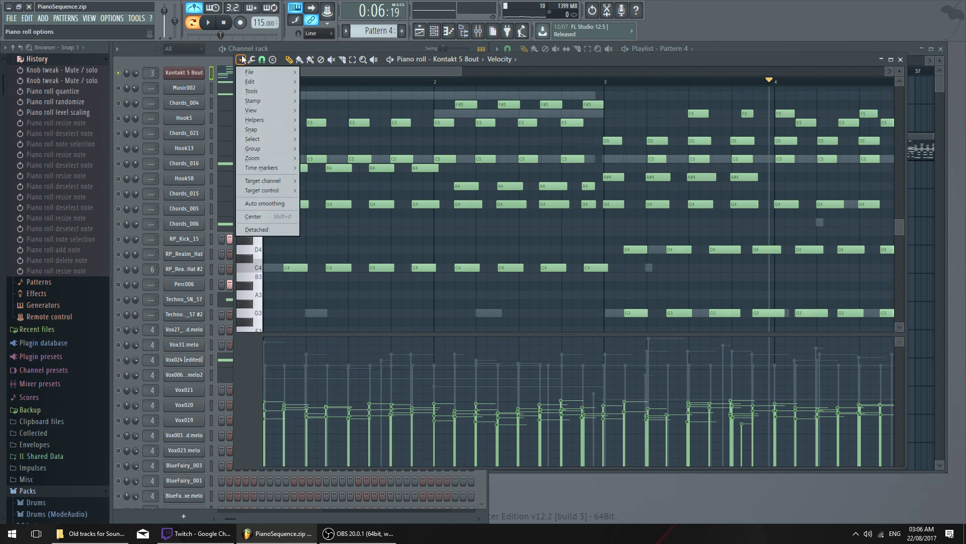
pyautogui.click(243, 60)
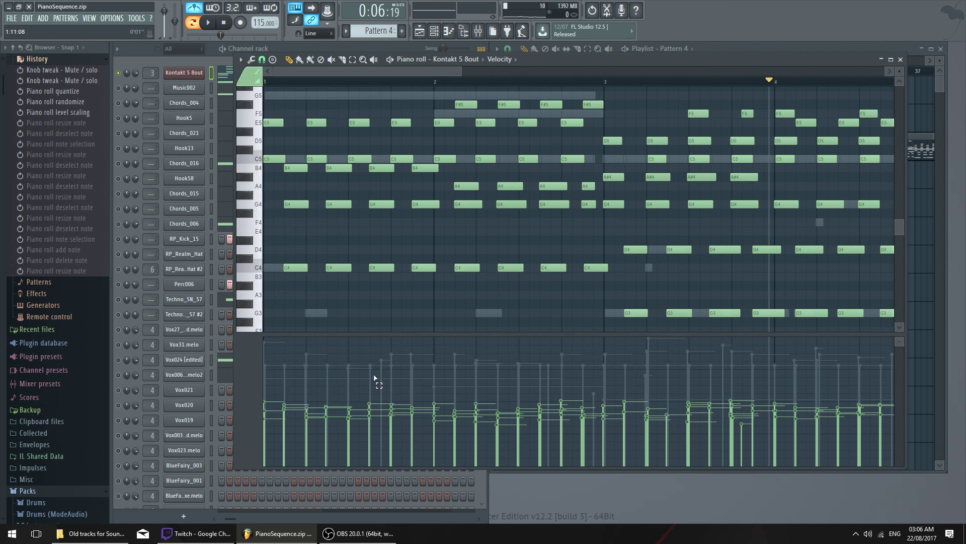
pyautogui.moveTo(377, 378); pyautogui.dragTo(369, 373)
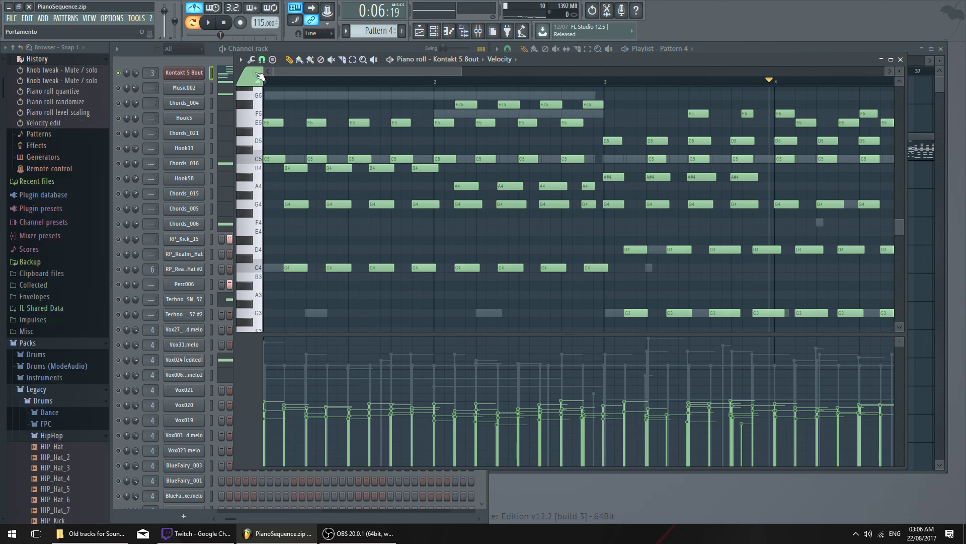
pyautogui.click(251, 60)
pyautogui.click(241, 59)
pyautogui.click(241, 59)
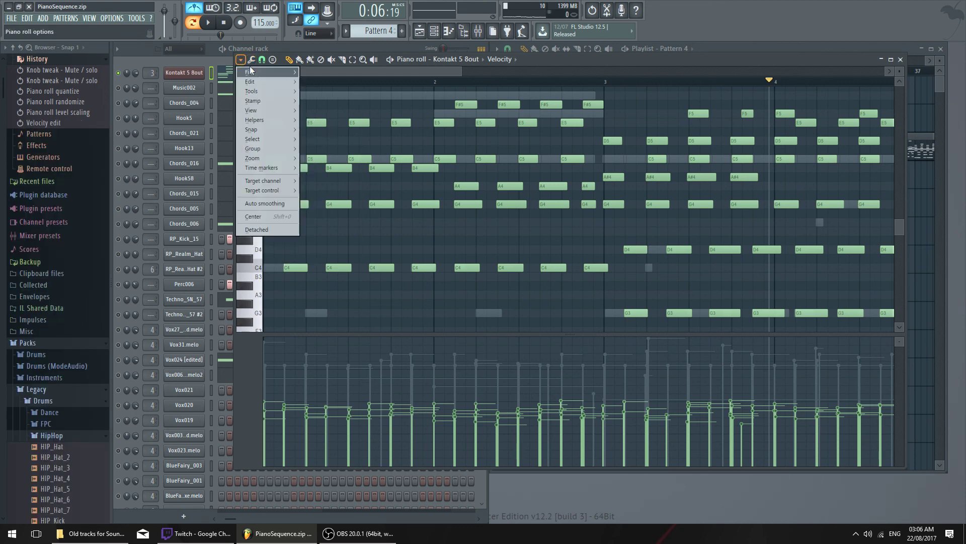
pyautogui.moveTo(252, 72)
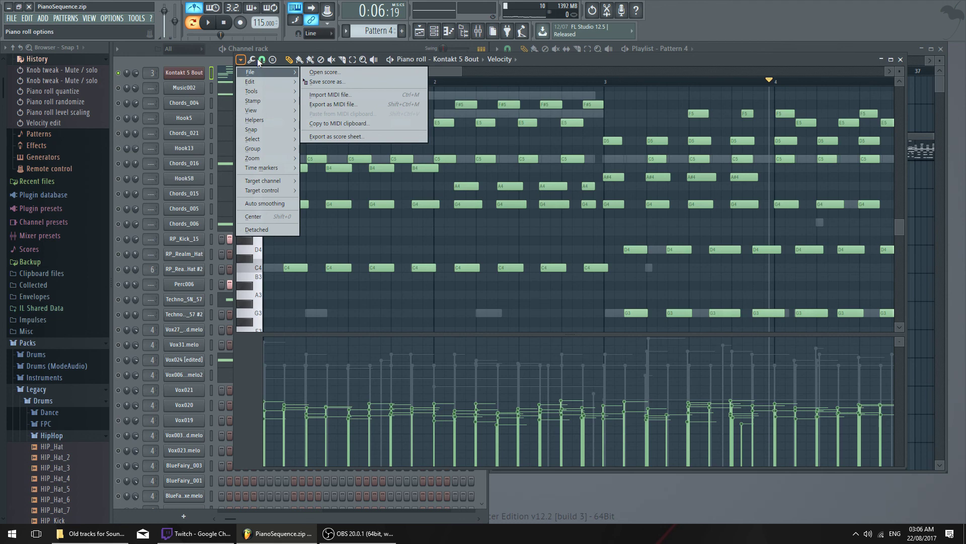
pyautogui.moveTo(279, 191)
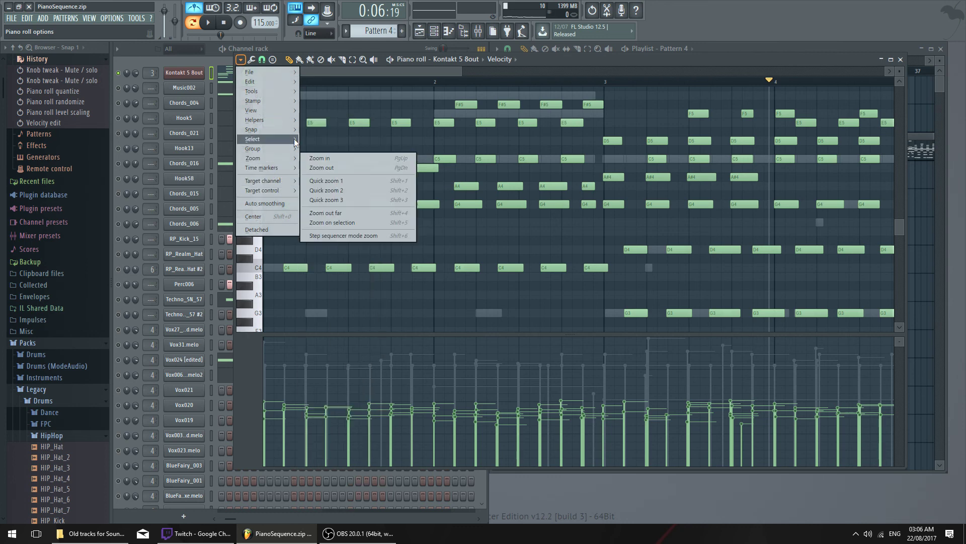
pyautogui.click(283, 74)
pyautogui.click(273, 58)
pyautogui.click(307, 74)
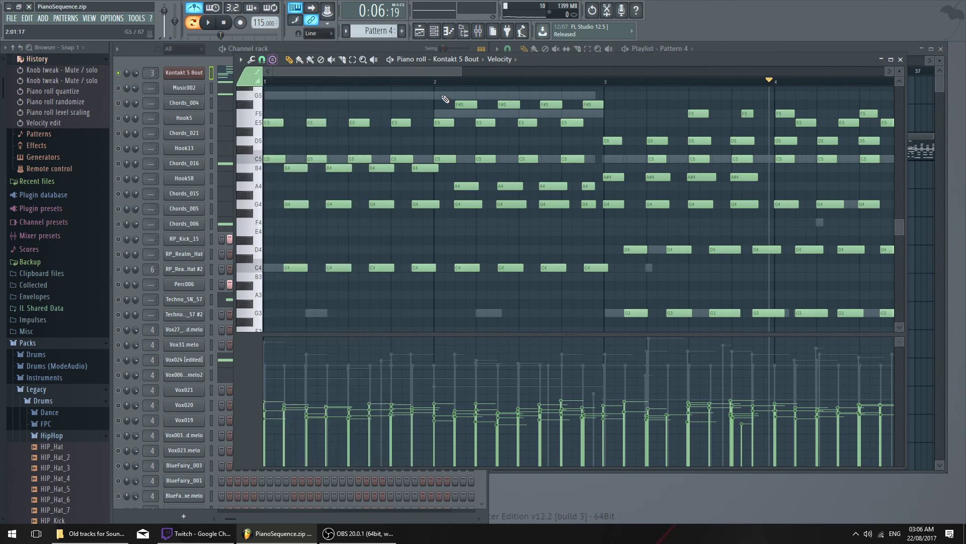
pyautogui.scroll(-1, 383, 82)
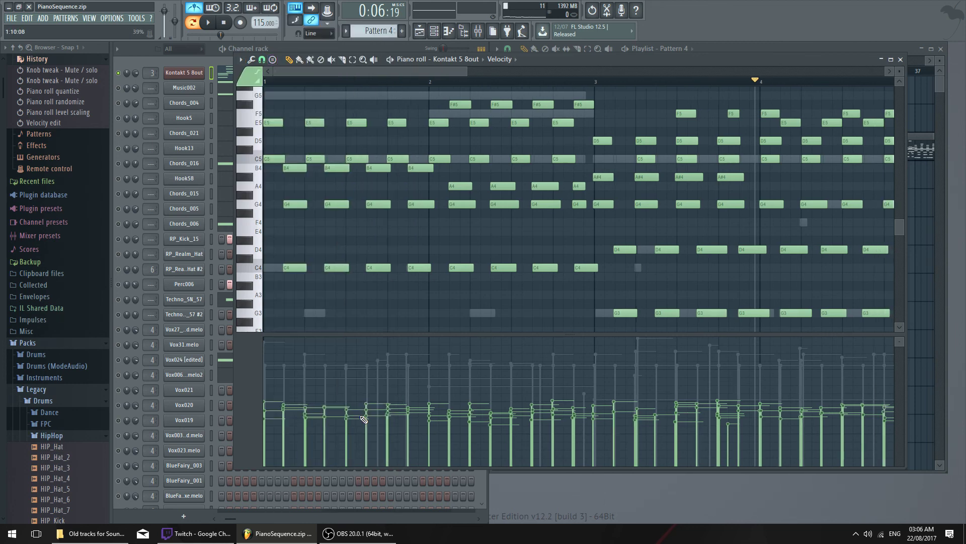
pyautogui.scroll(2, 410, 177)
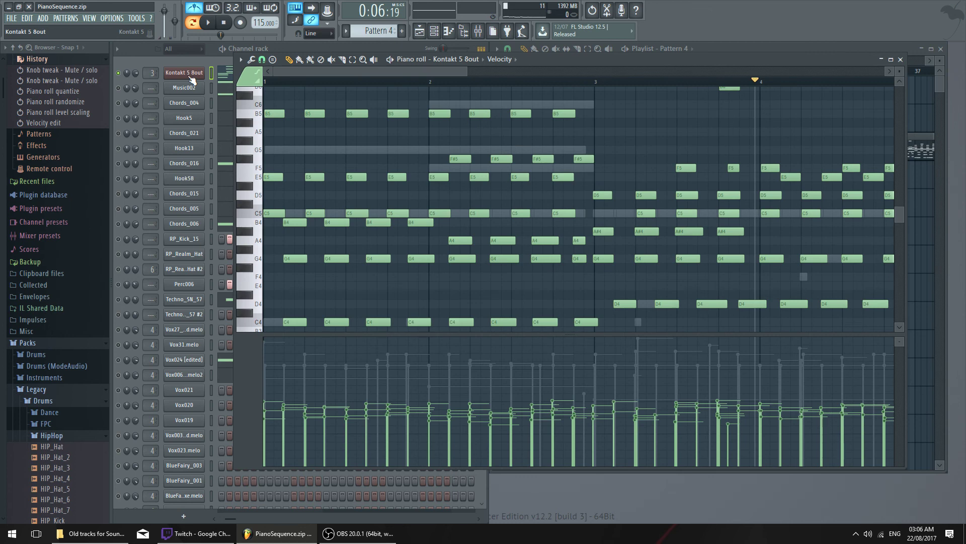
# Reopen the Kontakt piano window, start playing Pattern 4 and close the window again
pyautogui.click(190, 76)
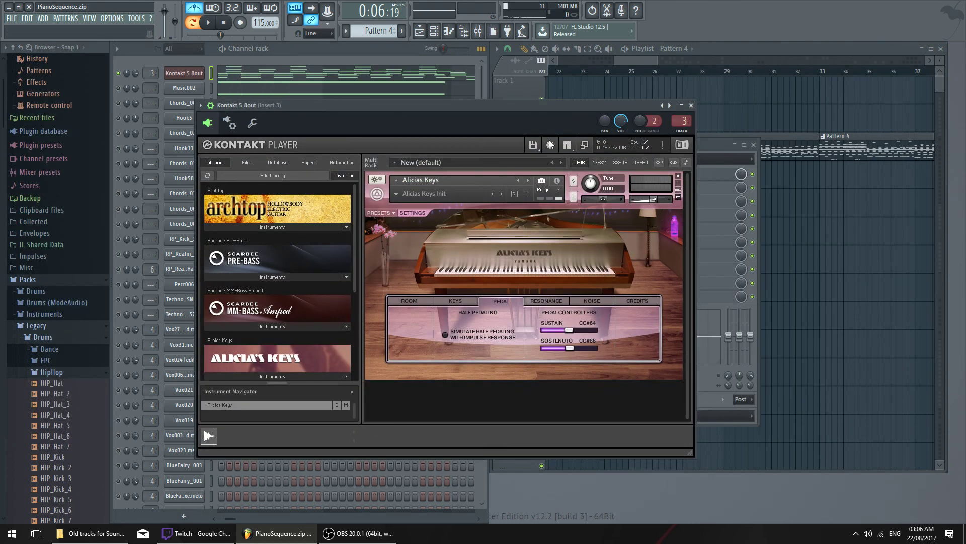
pyautogui.moveTo(524, 115); pyautogui.dragTo(515, 113)
pyautogui.press('space')
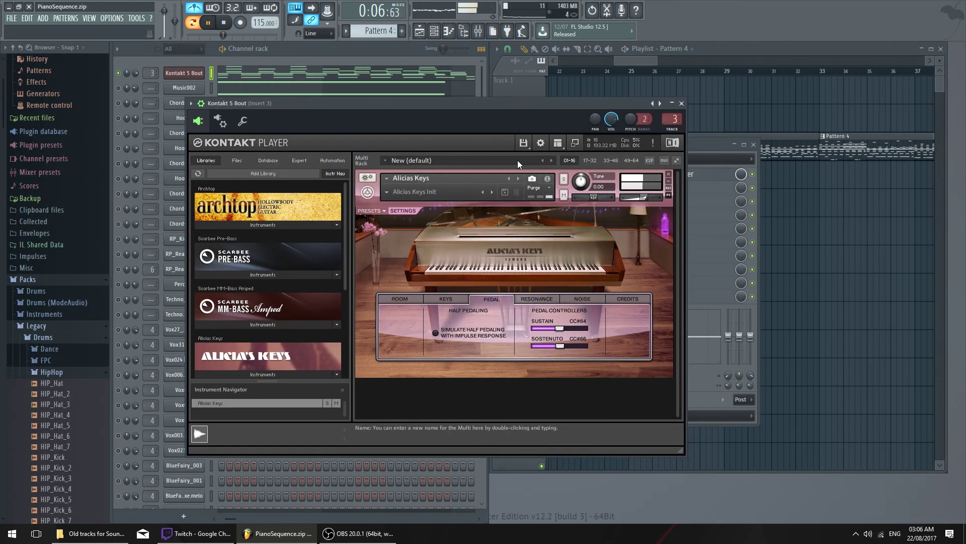
pyautogui.click(681, 103)
# Lengthen all of Pattern 4's piano notes together until the B5 notes nearly reach the following ones
pyautogui.click(300, 69)
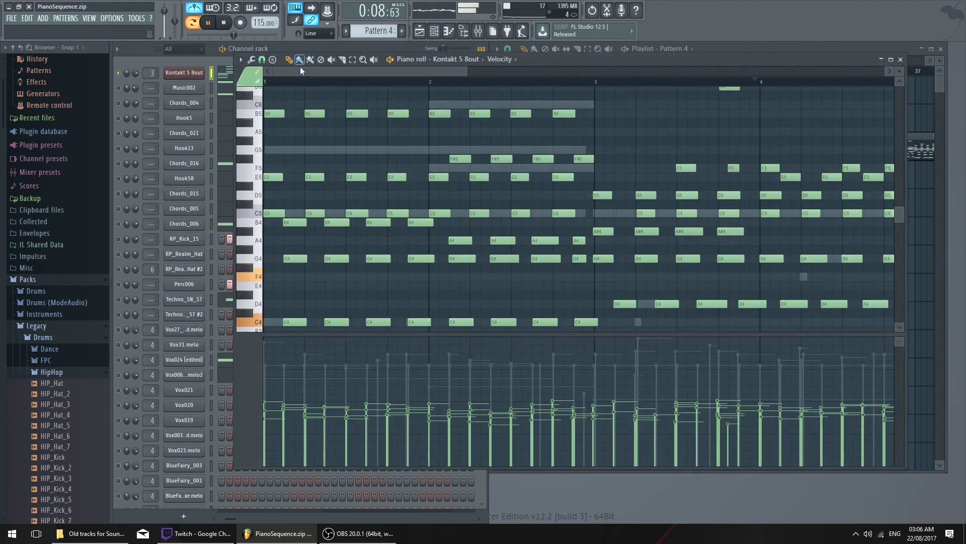
pyautogui.scroll(2, 300, 70)
pyautogui.hotkey('ctrl', 'a')
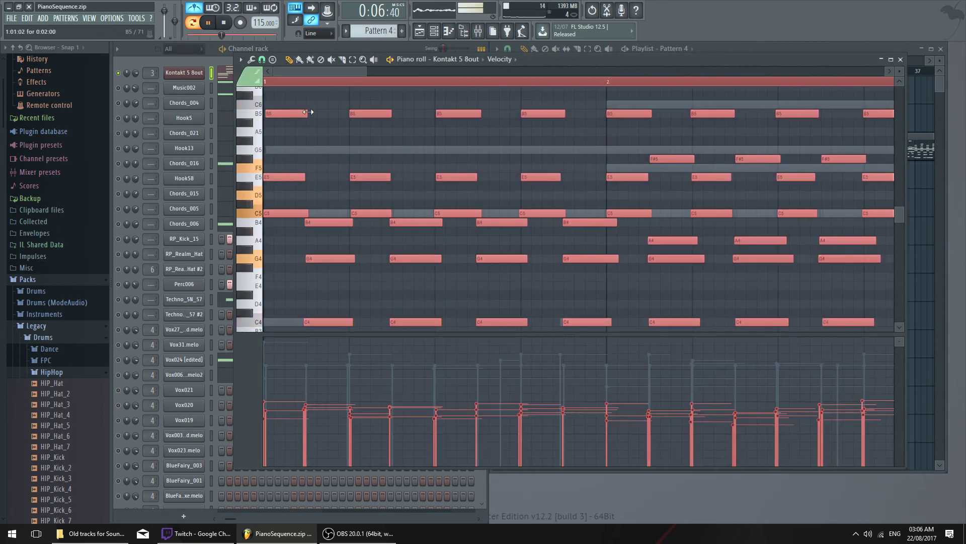
pyautogui.moveTo(308, 112); pyautogui.dragTo(318, 112)
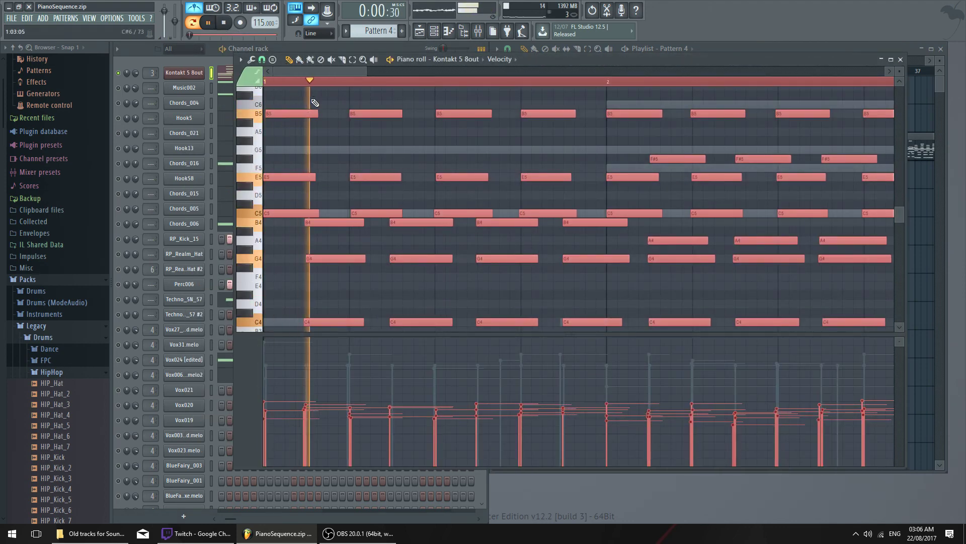
pyautogui.moveTo(324, 113); pyautogui.dragTo(344, 114)
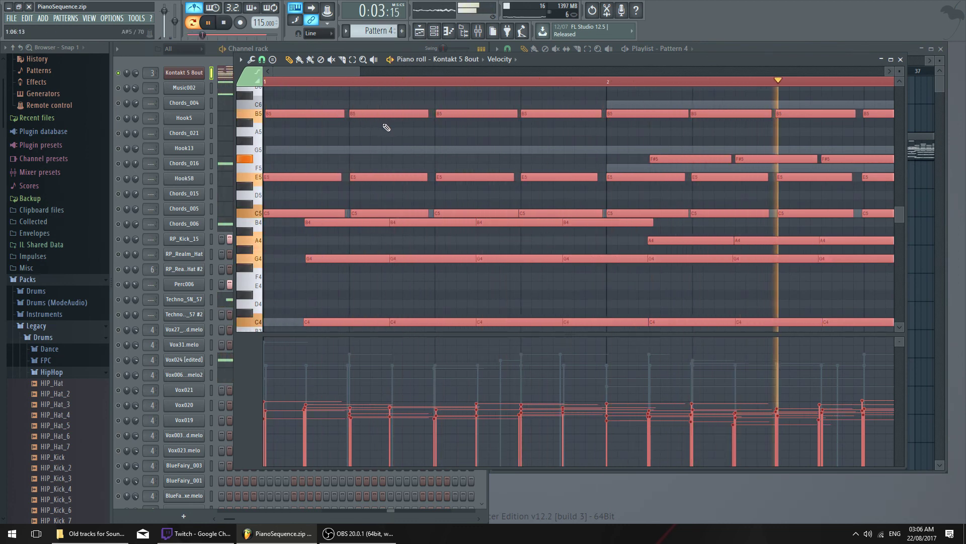
# Slightly shorten the off-beat B4, G4 and C4 notes starting in bar 1, audition the pattern and stop playback
pyautogui.press('space')
pyautogui.keyDown('ctrl'); pyautogui.moveTo(298, 218); pyautogui.dragTo(647, 317); pyautogui.keyUp('ctrl')
pyautogui.scroll(-1, 662, 228)
pyautogui.moveTo(653, 207); pyautogui.dragTo(647, 208)
pyautogui.press('space')
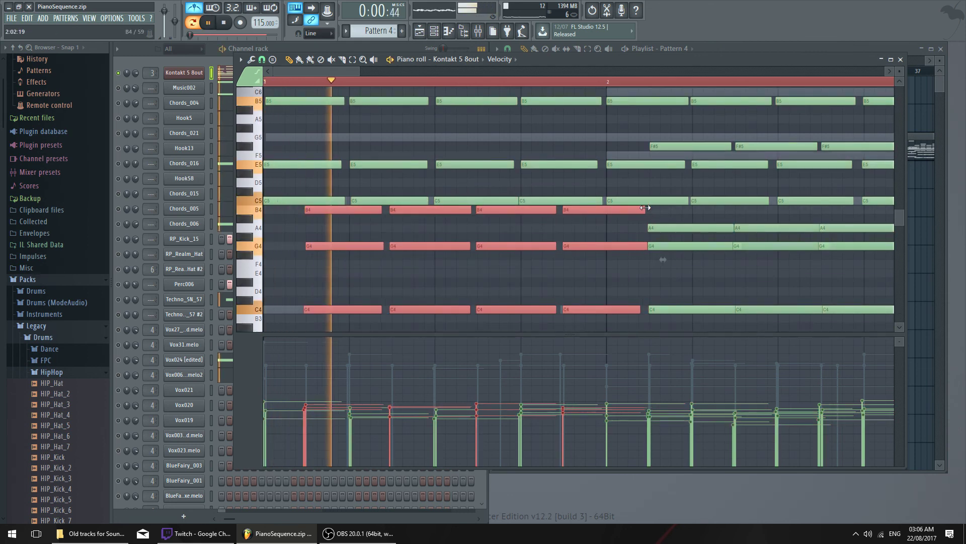
pyautogui.hotkey('ctrl', 'd')
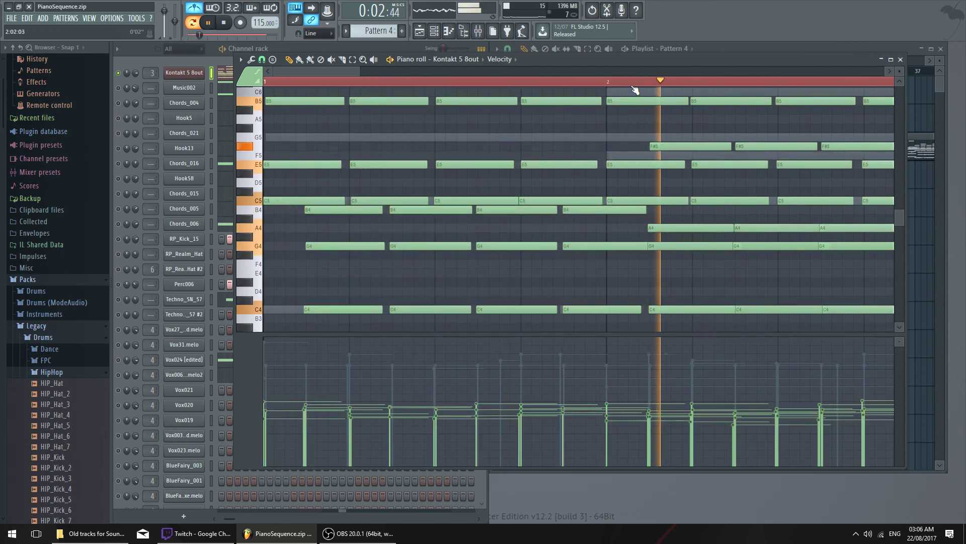
pyautogui.scroll(-1, 629, 75)
pyautogui.scroll(1, 629, 73)
pyautogui.press('space')
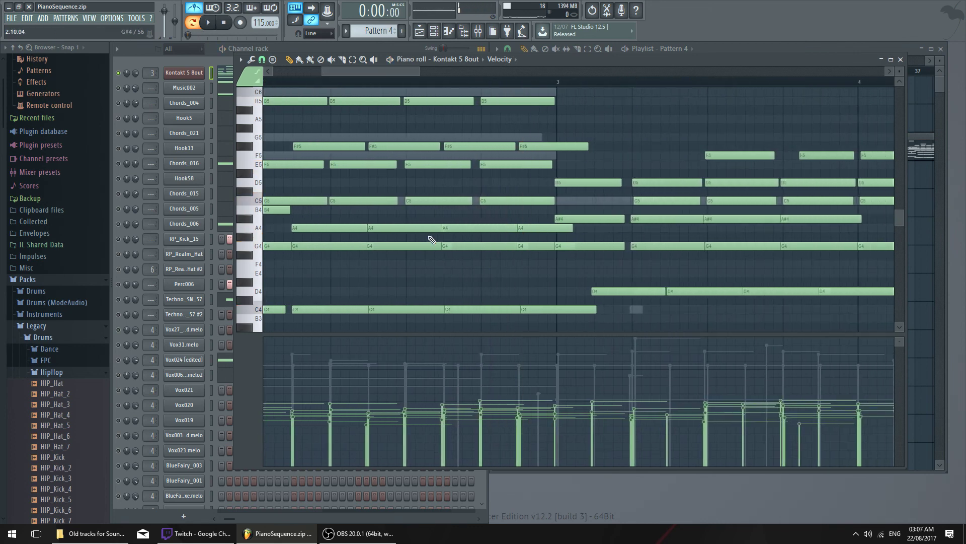
# Trim the touching G4 notes in bar 2, undo the last note edit and close the piano roll
pyautogui.click(450, 244)
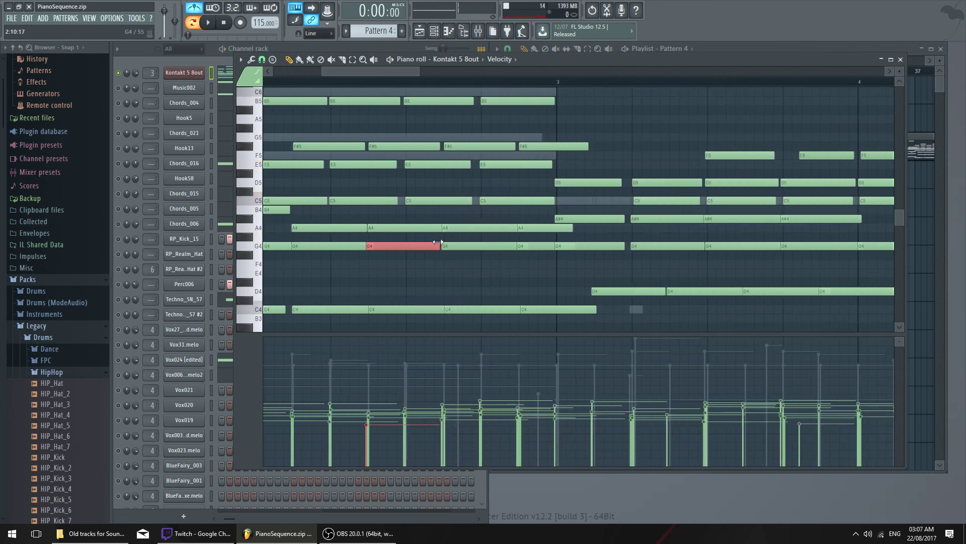
pyautogui.moveTo(516, 246); pyautogui.dragTo(551, 237)
pyautogui.keyDown('ctrl'); pyautogui.click(536, 244); pyautogui.keyUp('ctrl')
pyautogui.hotkey('ctrl', 'z')
pyautogui.press('F7')
# Replace the LexChamber effect on mixer Insert 3 with ValhallaVintageVerb
pyautogui.click(196, 78)
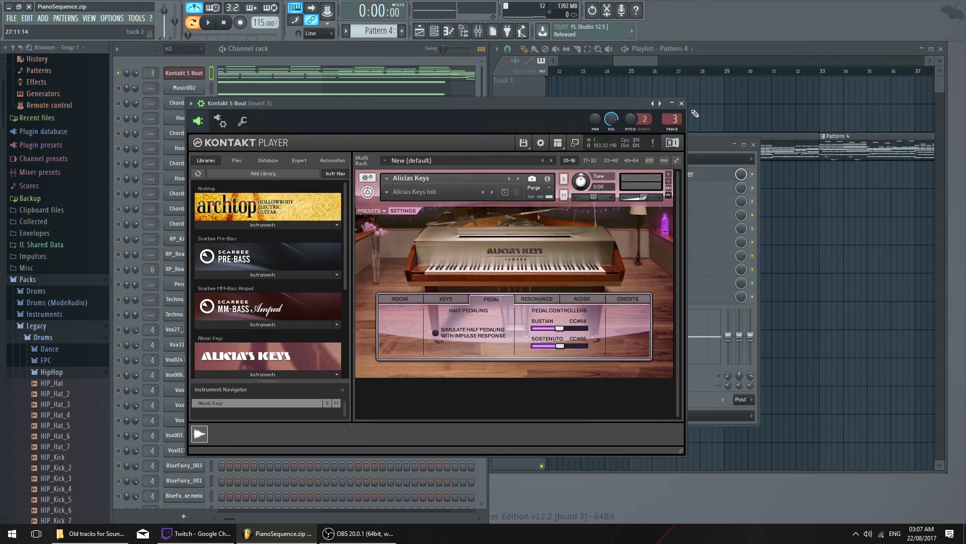
pyautogui.click(681, 103)
pyautogui.click(668, 177)
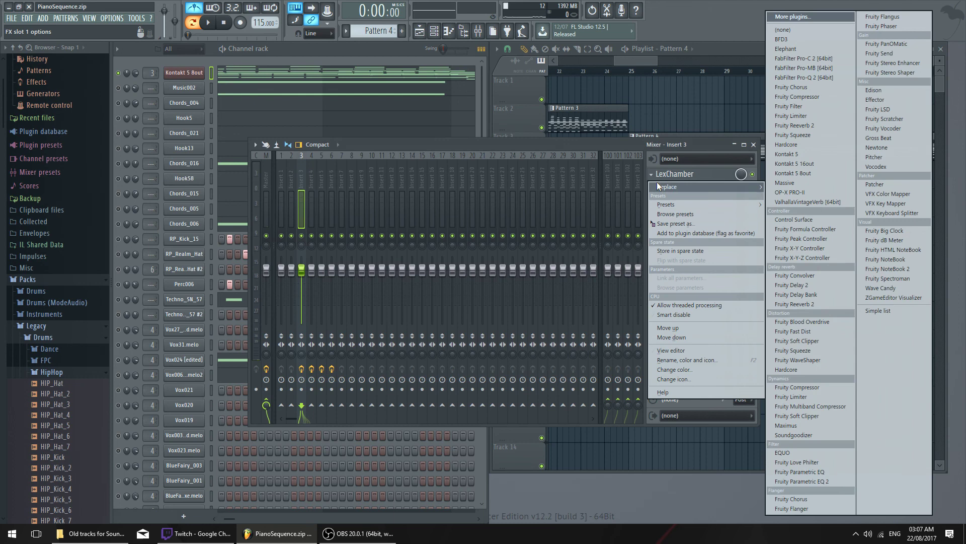
pyautogui.click(803, 203)
pyautogui.moveTo(415, 196); pyautogui.dragTo(500, 143)
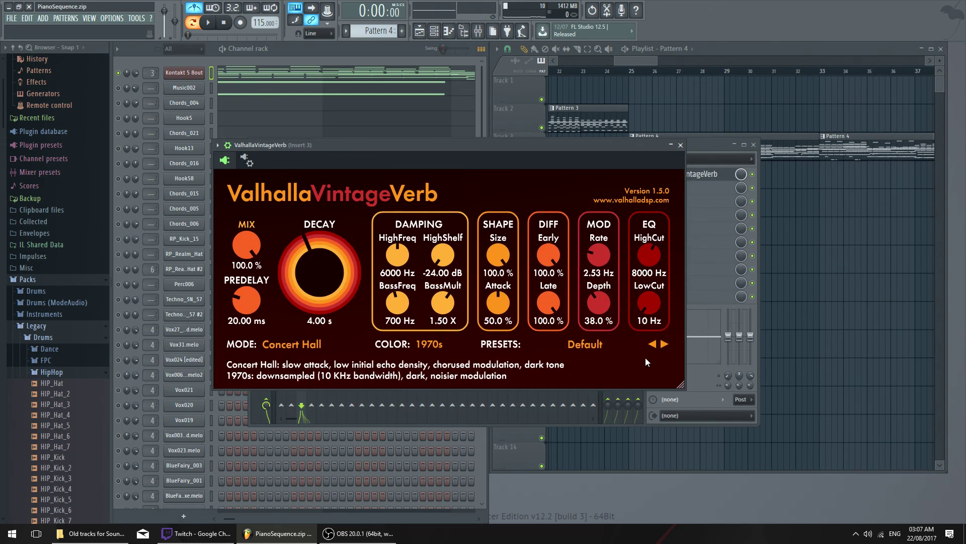
# Load the Randall Hall preset from the reverb's Halls category
pyautogui.click(624, 347)
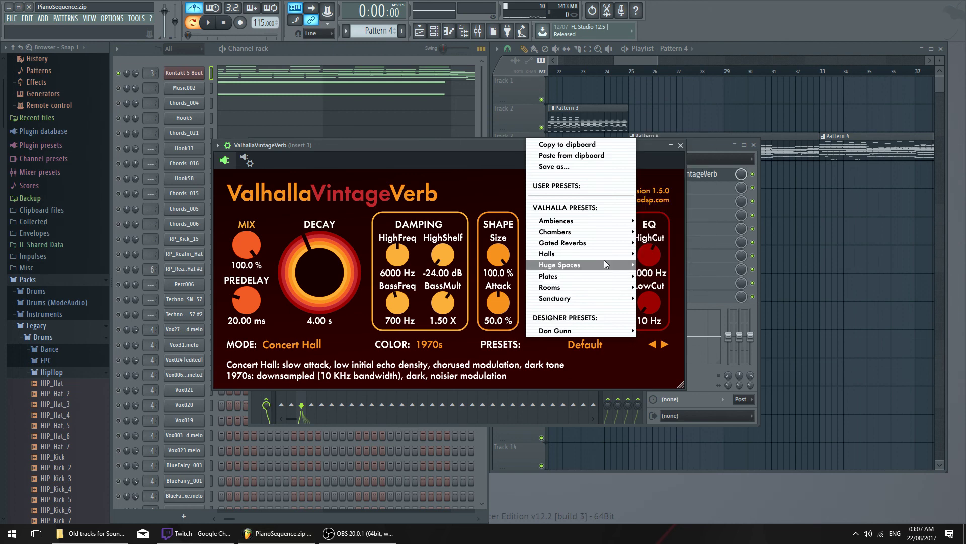
pyautogui.moveTo(609, 254)
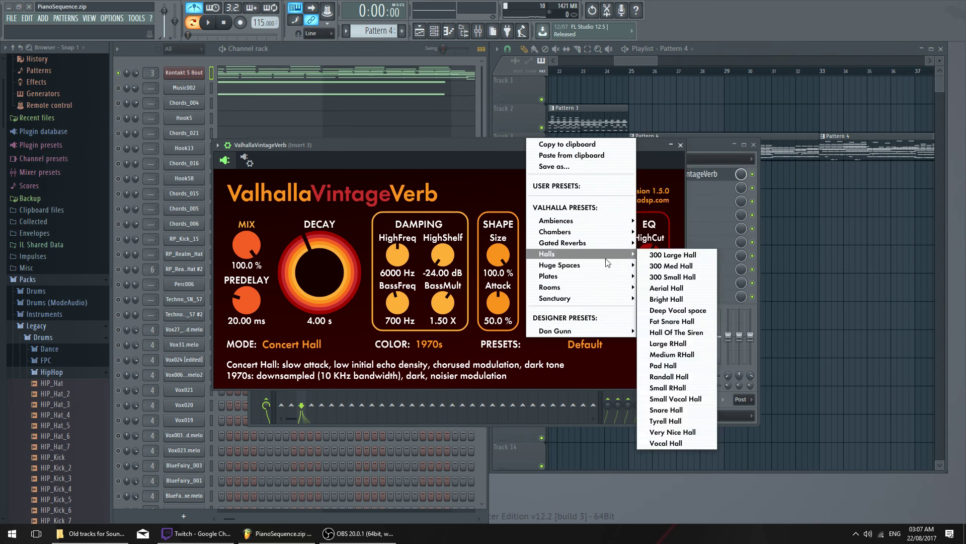
pyautogui.click(697, 376)
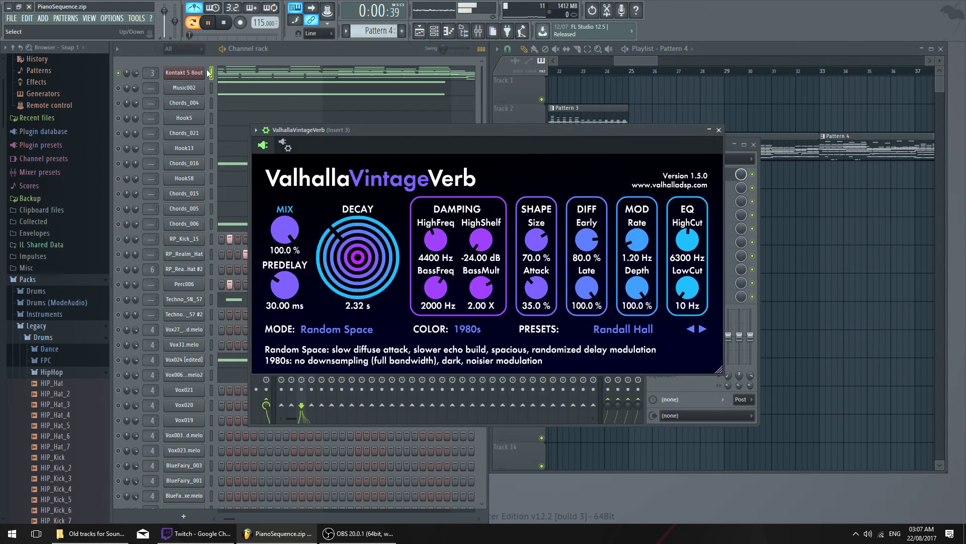
# Set the reverb's predelay to 6.49 ms and its mix to 11.2 %, auditioning the piano
pyautogui.moveTo(285, 286); pyautogui.dragTo(292, 308)
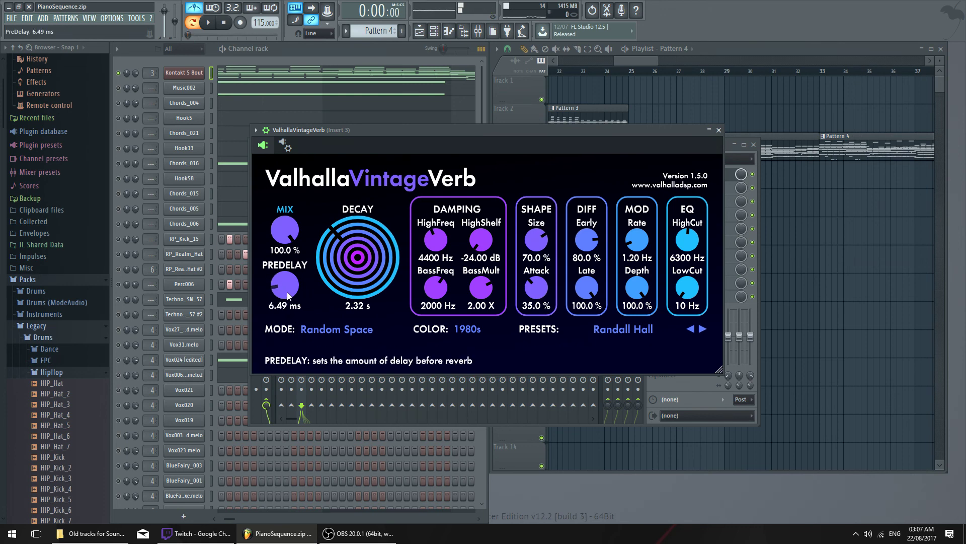
pyautogui.press('space')
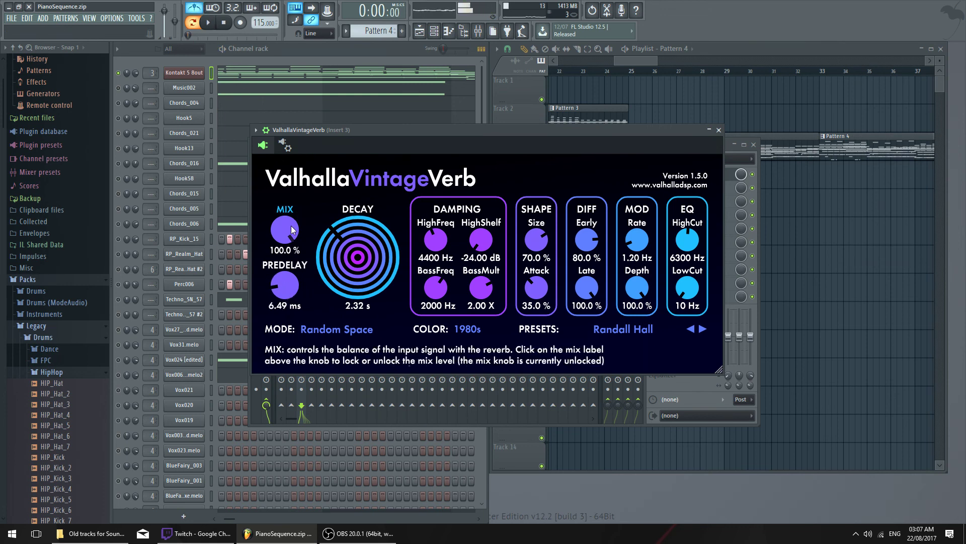
pyautogui.moveTo(292, 227)
pyautogui.mouseDown()
pyautogui.moveTo(305, 351)
pyautogui.moveTo(285, 222)
pyautogui.mouseUp()
pyautogui.press('space')
pyautogui.press('space')
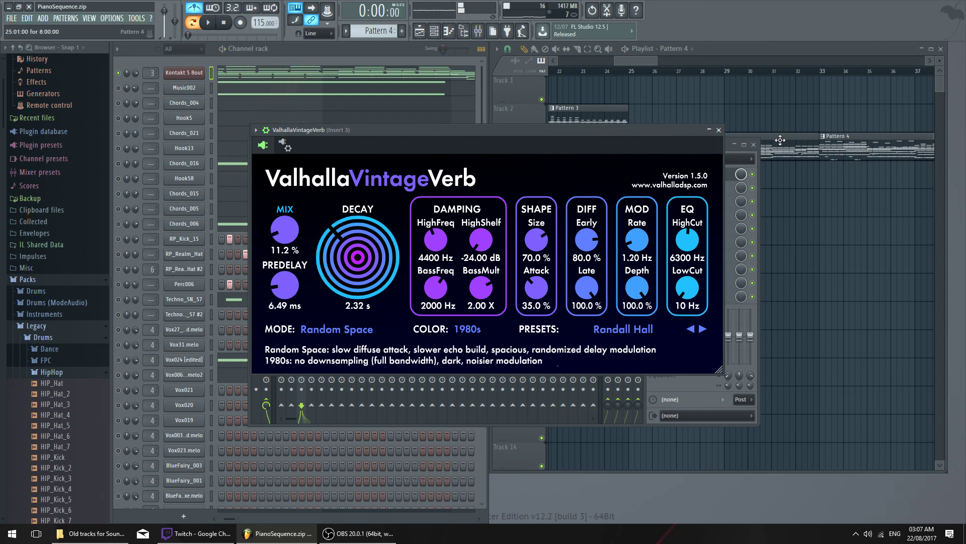
# Close the reverb window, reset the Master track's stereo separation and close the mixer
pyautogui.click(719, 130)
pyautogui.moveTo(704, 145); pyautogui.dragTo(705, 171)
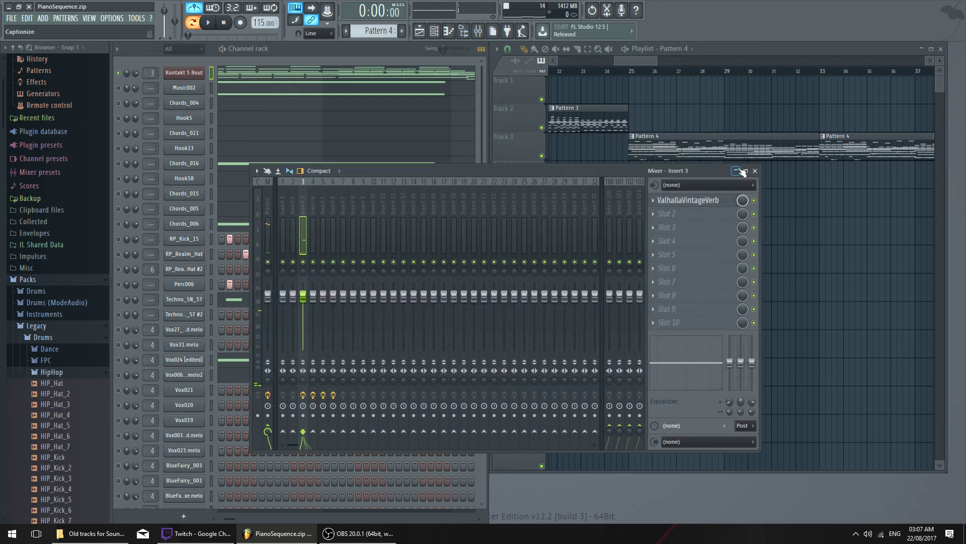
pyautogui.click(268, 422)
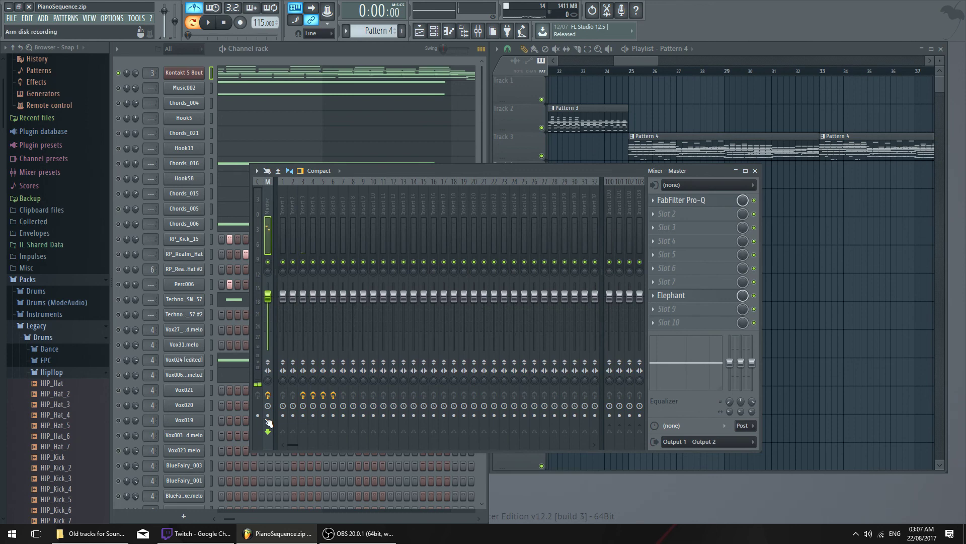
pyautogui.rightClick(264, 381)
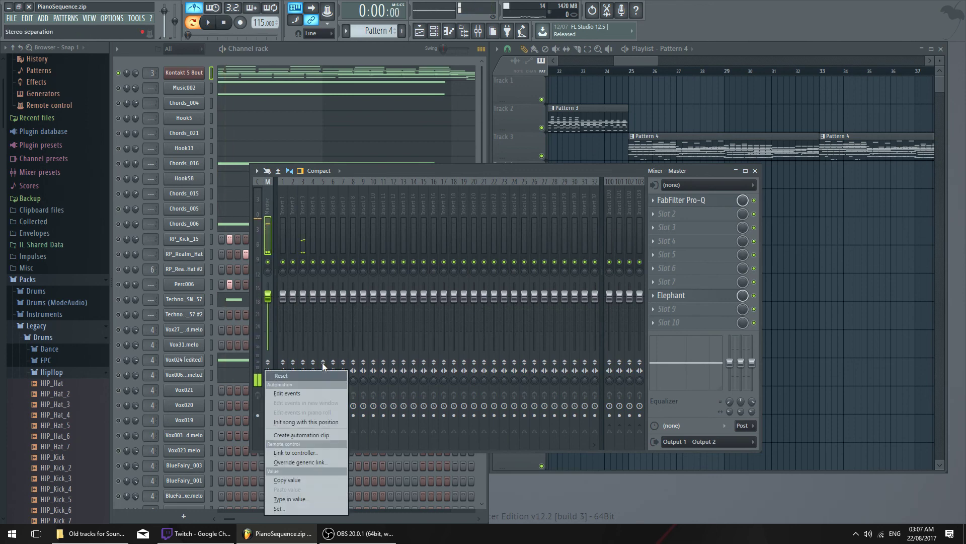
pyautogui.click(278, 375)
pyautogui.click(755, 171)
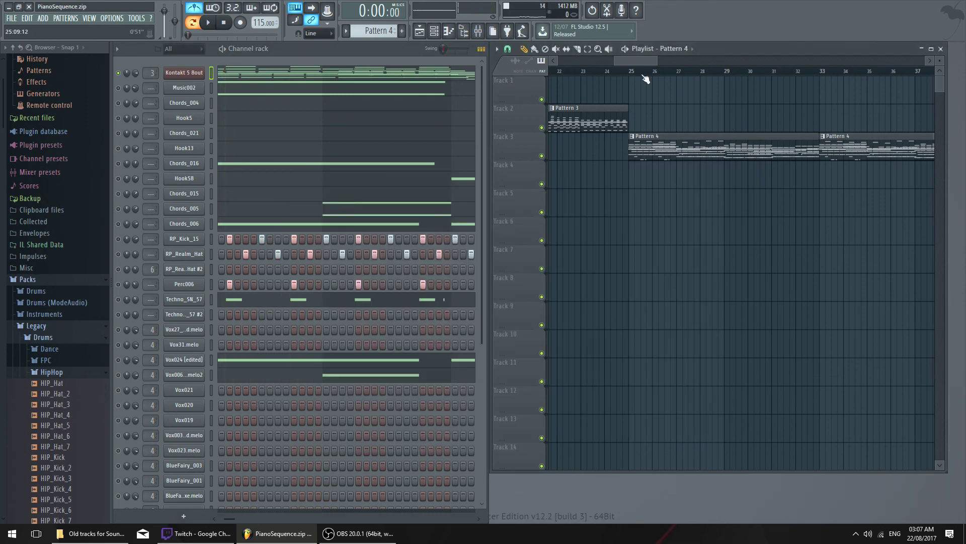
# Show the arrangement from bar 1 in the playlist and unmute all channels in the channel rack
pyautogui.scroll(-5, 644, 72)
pyautogui.scroll(4, 685, 72)
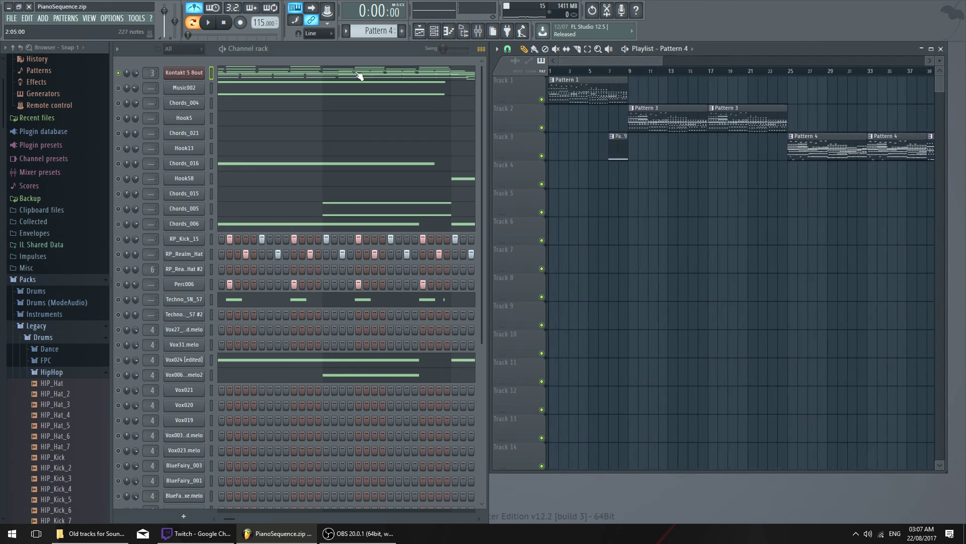
pyautogui.rightClick(119, 74)
# Start a new project and answer the prompt about the current one
pyautogui.click(11, 18)
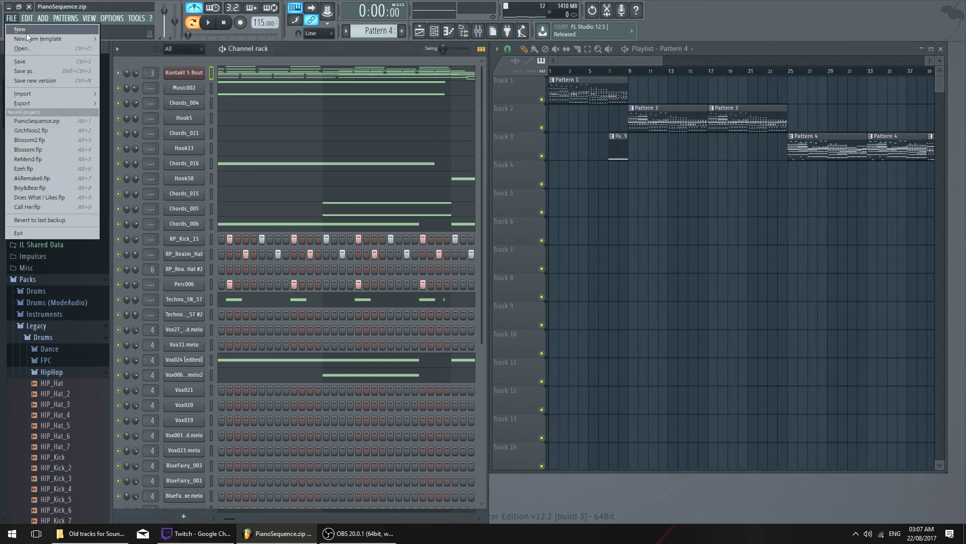
pyautogui.click(29, 28)
pyautogui.click(519, 296)
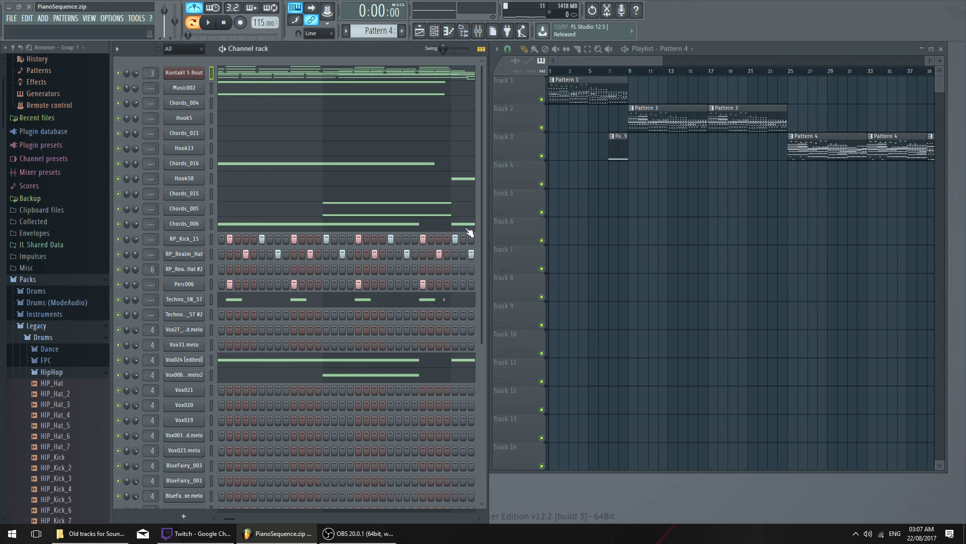